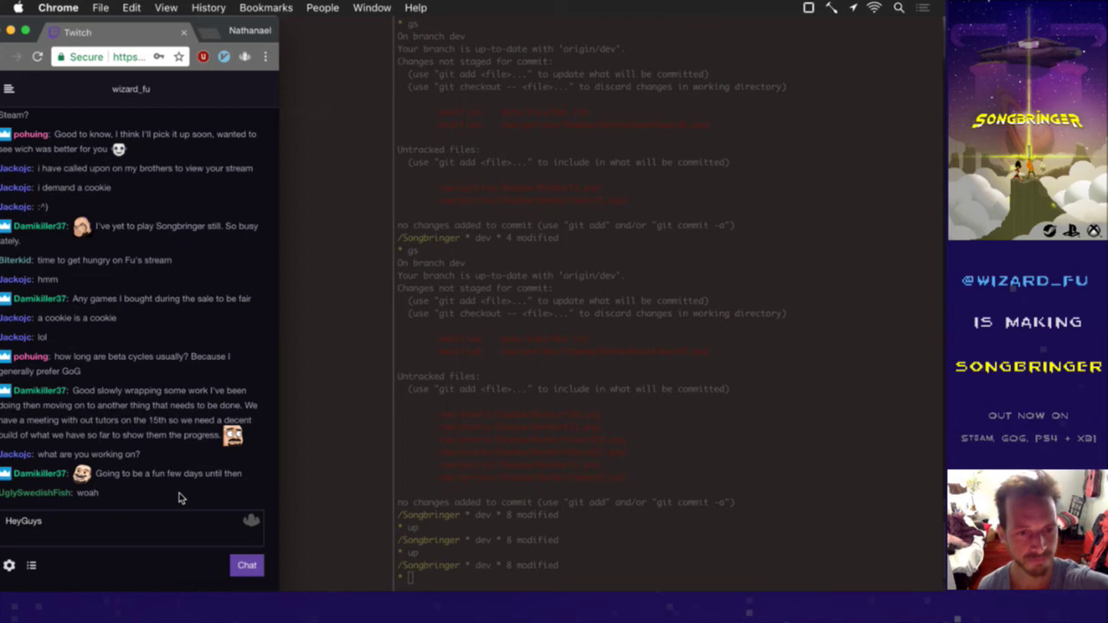
Step: Switch to iTerm2 and clear the git status output from the Songbringer terminal pane
click(632, 391)
text(clear)
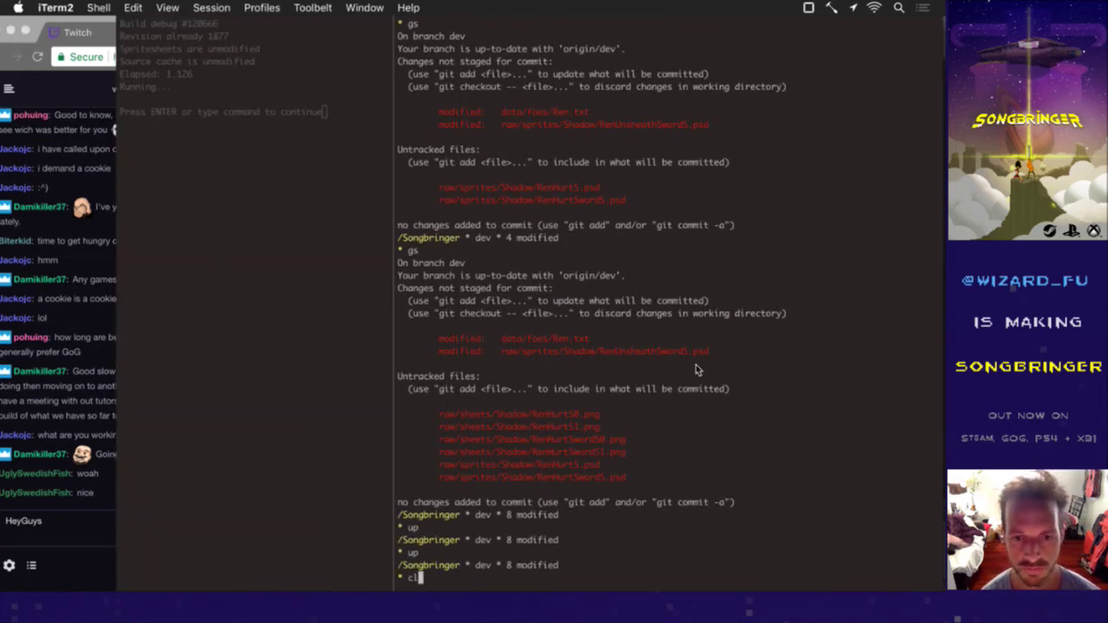
key(Return)
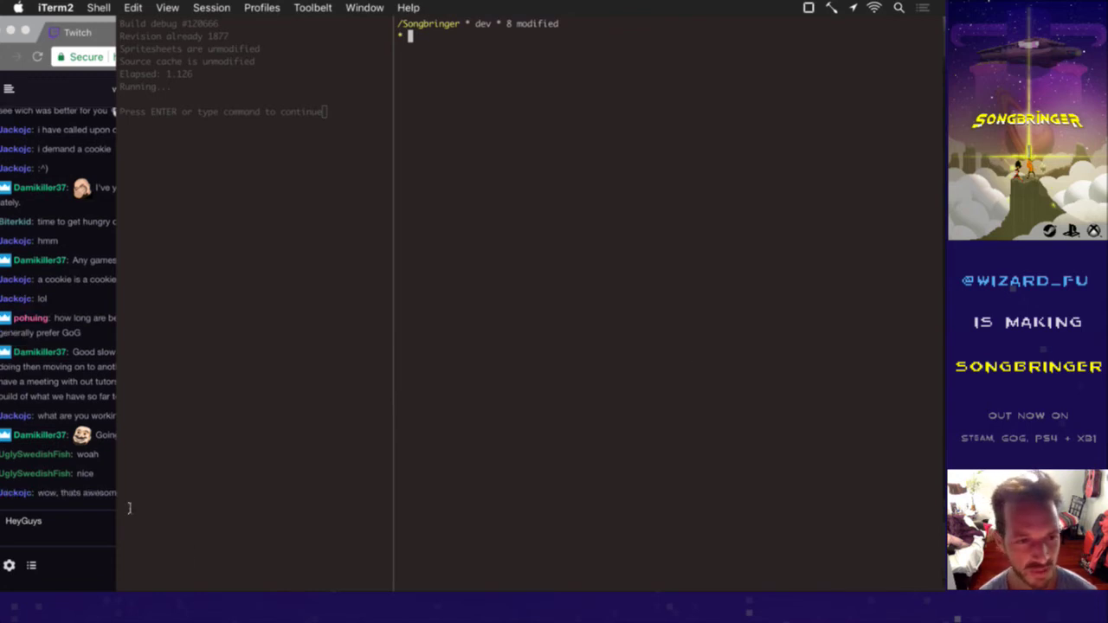
click(130, 504)
click(711, 352)
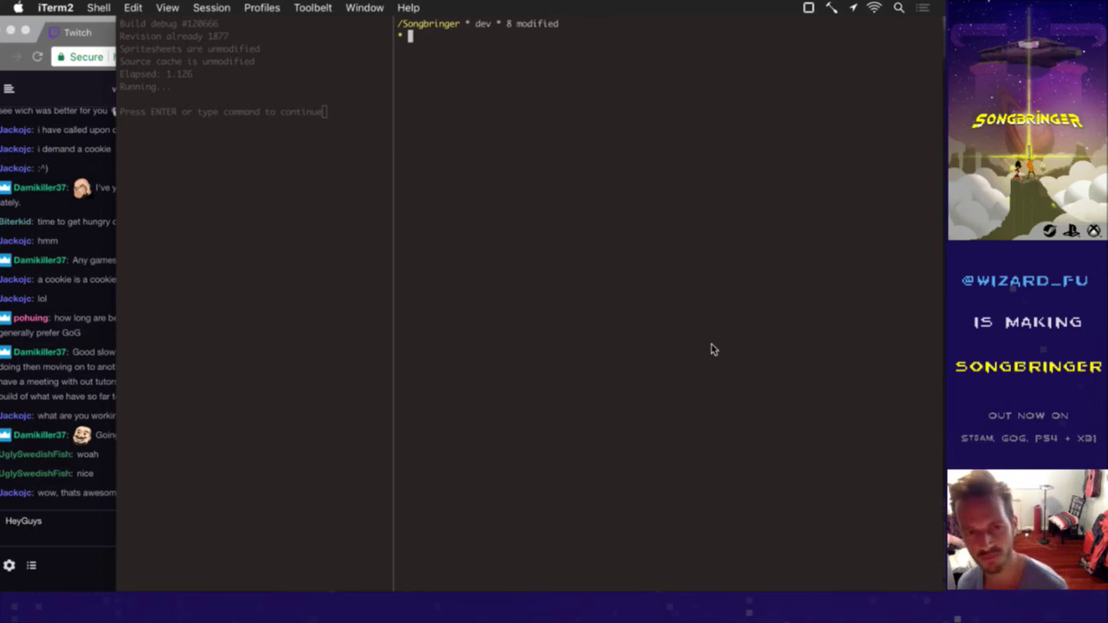
Step: Switch to Photoshop, save and close RenHurtSwordS.psd, and close RenHurtS.psd as well
key(super+Tab)
key(super+Tab)
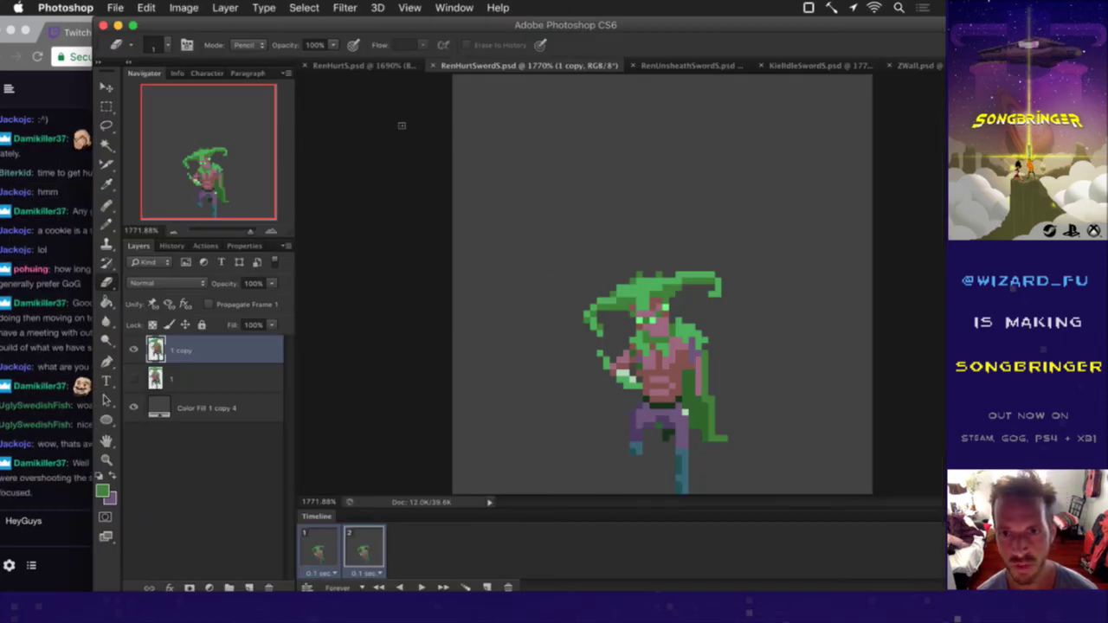
key(super+s)
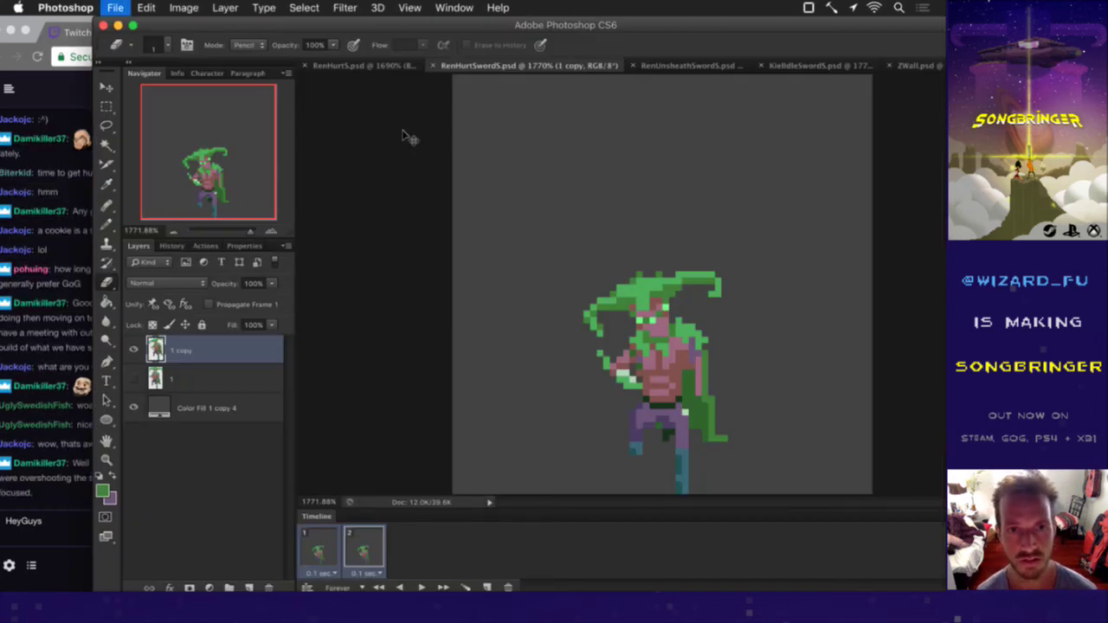
key(super+w)
click(366, 67)
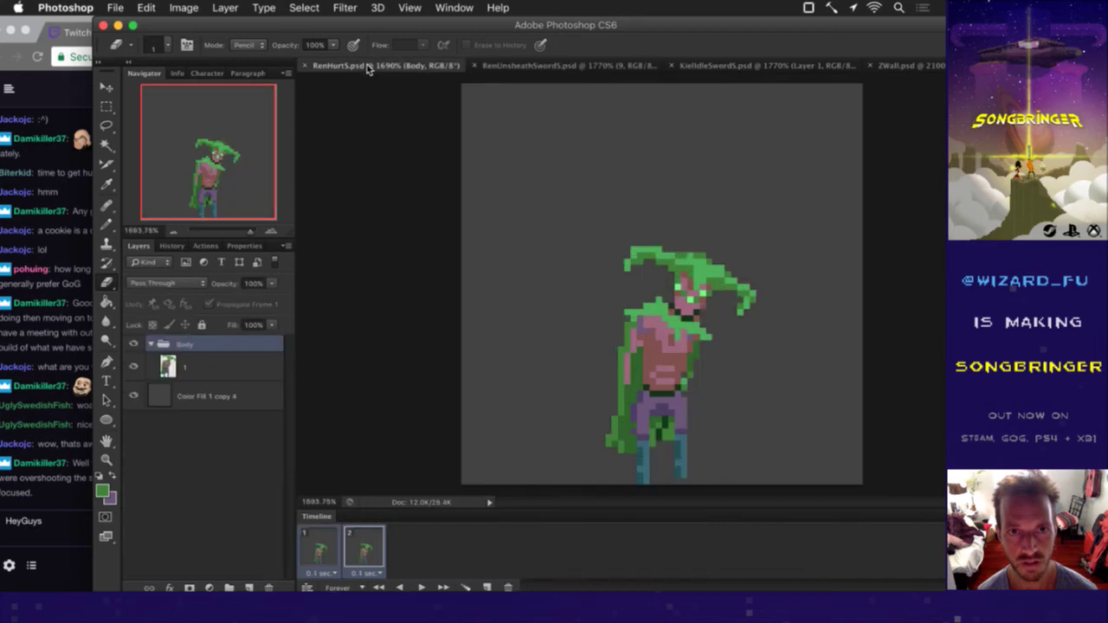
click(401, 137)
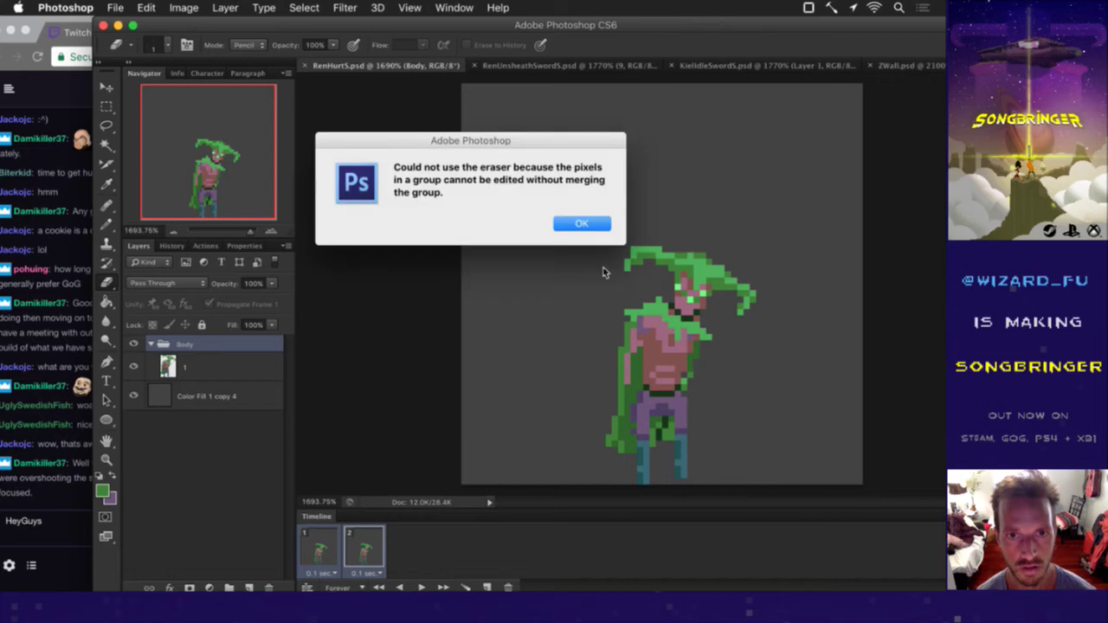
click(599, 226)
key(super+w)
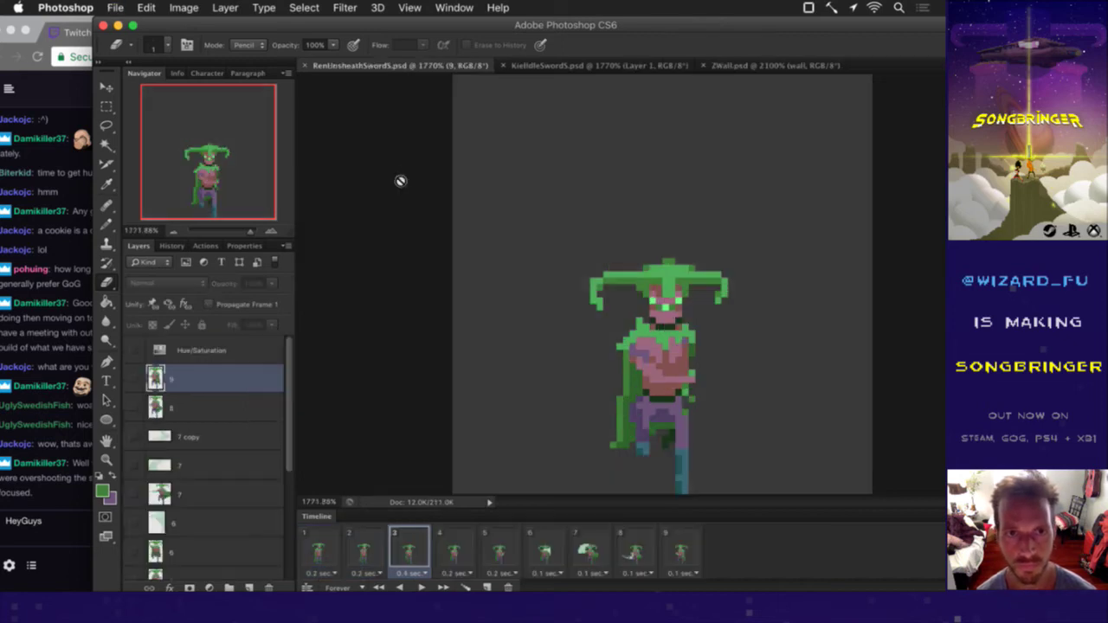
Step: Switch to the Twitch chat in Chrome and read the new viewer messages
key(super+Tab)
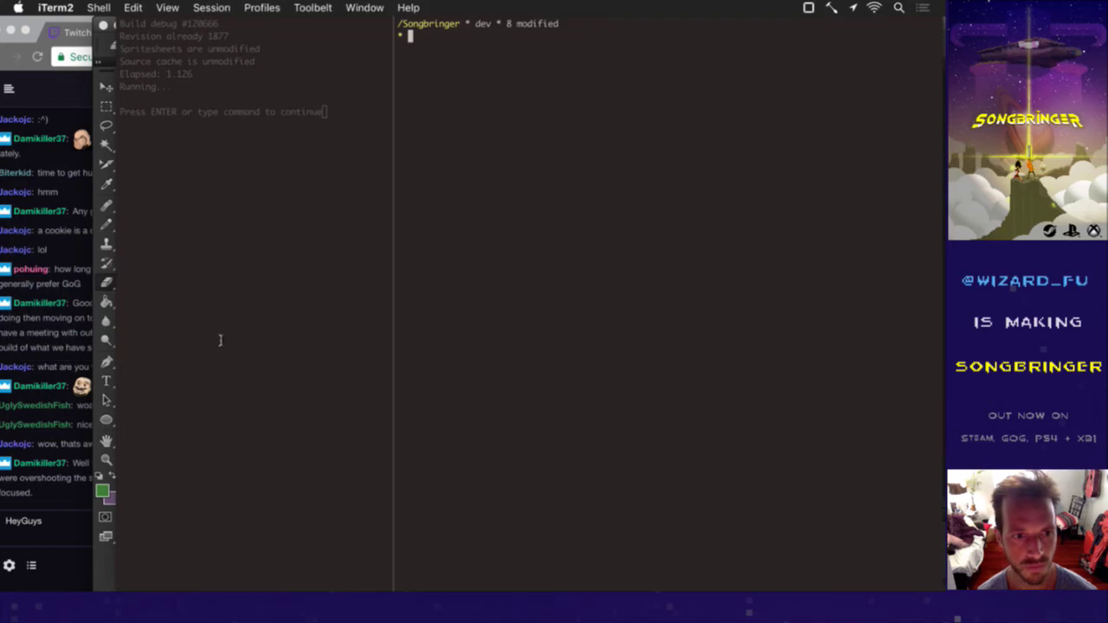
key(super+Tab)
key(Tab)
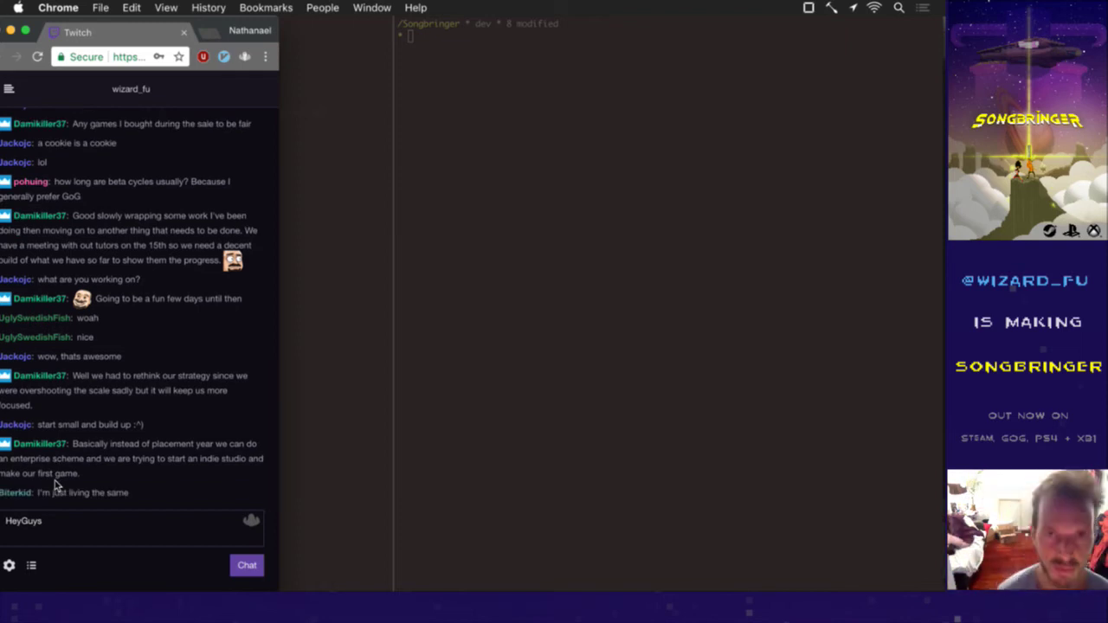
click(725, 241)
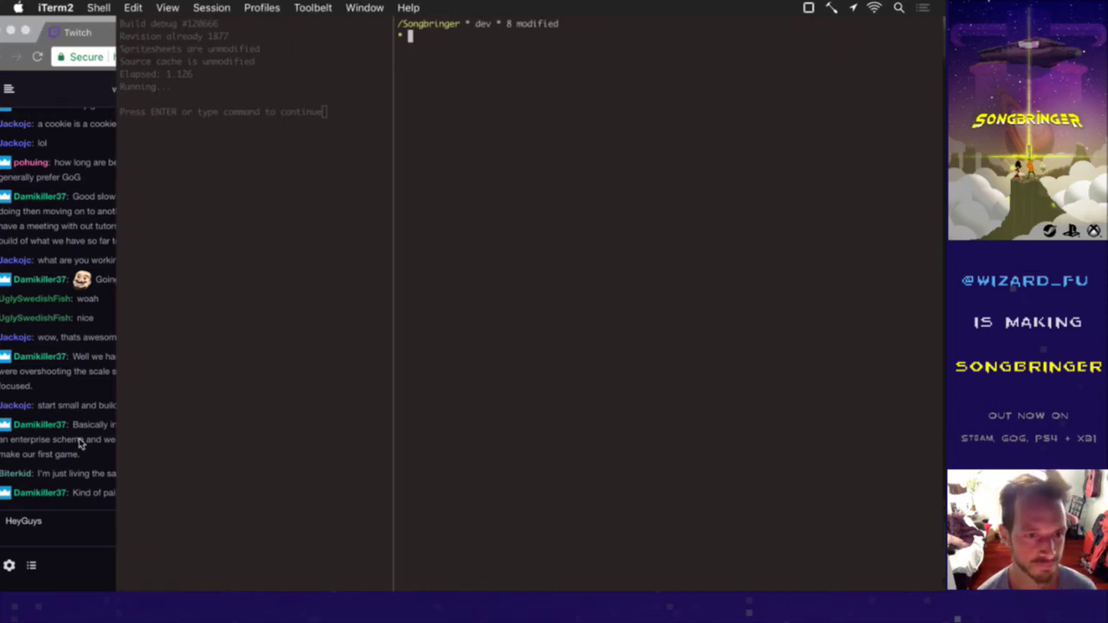
key(super+Tab)
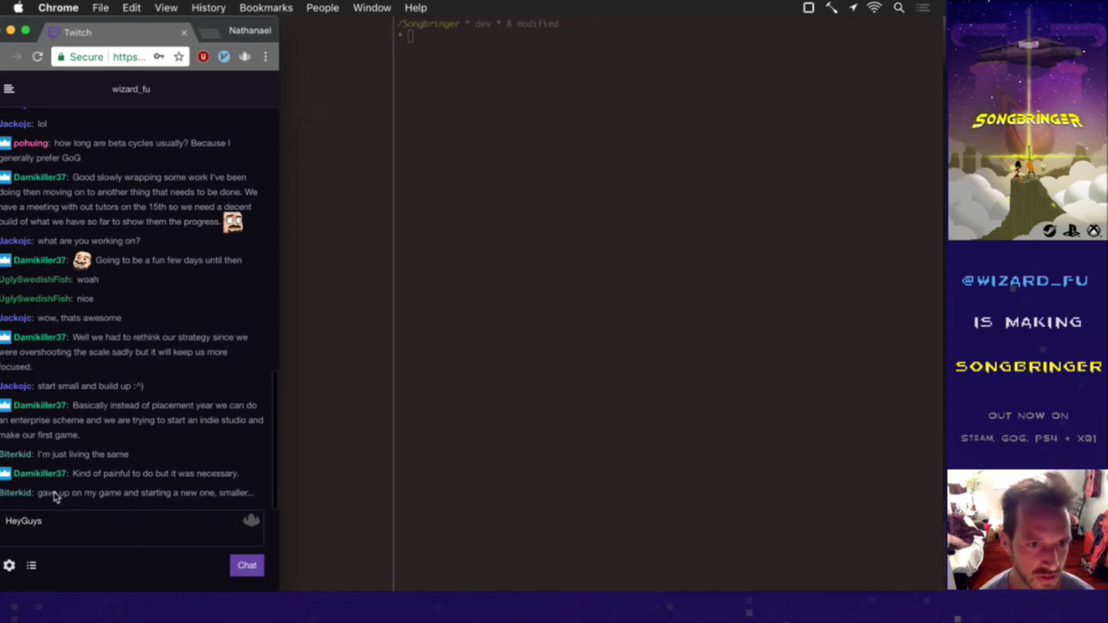
Step: Switch to Photoshop and select the first animation frame of RenUnsheathSwordS.psd
key(super+Tab)
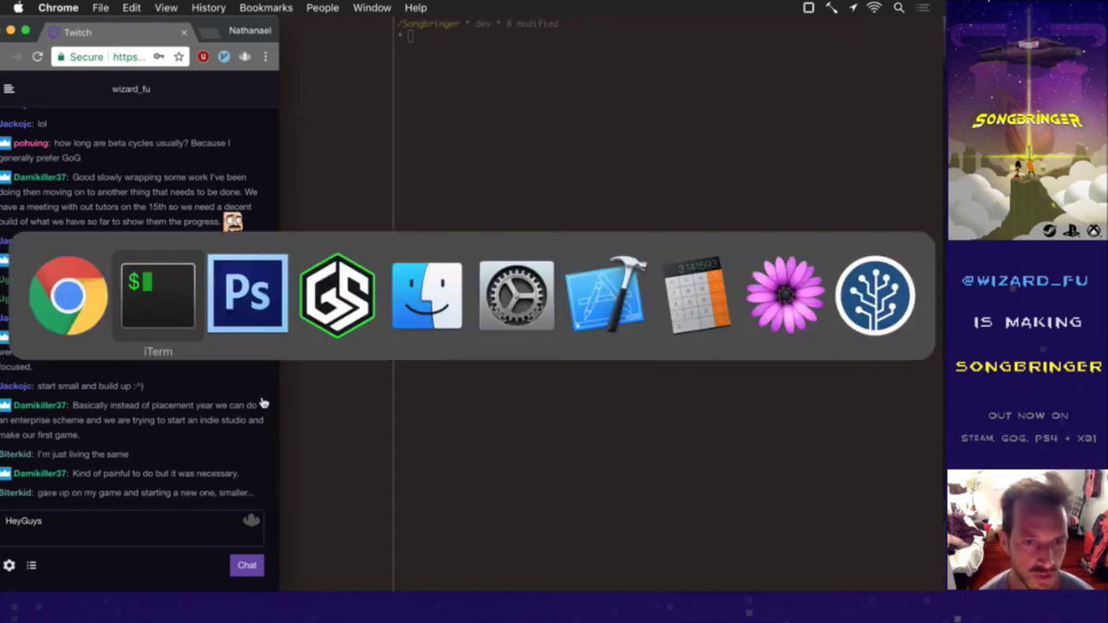
click(253, 311)
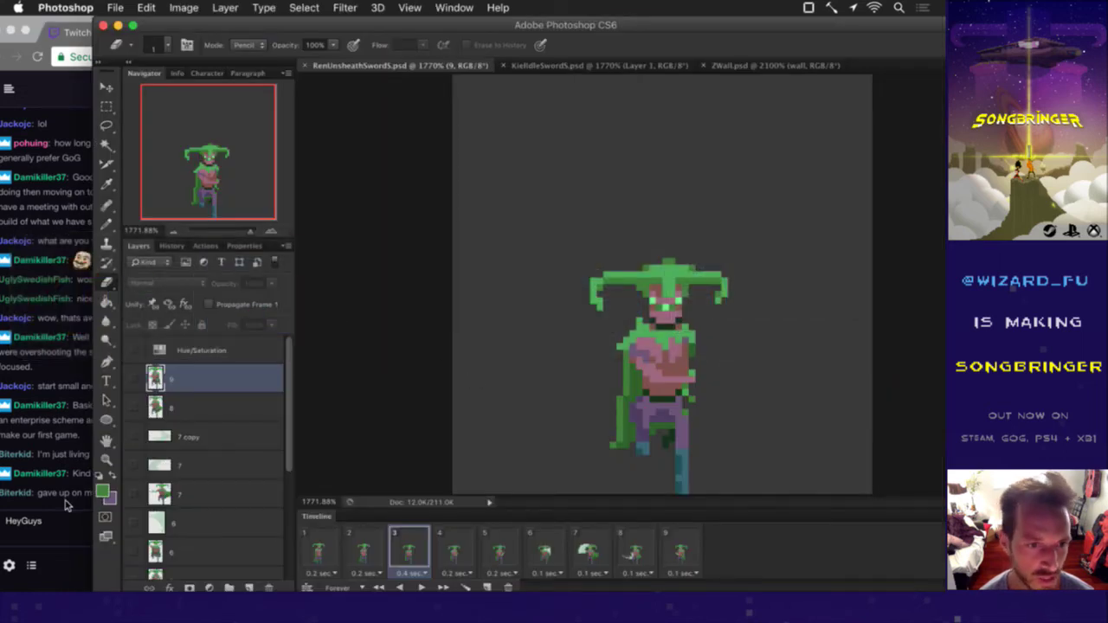
click(379, 539)
click(321, 554)
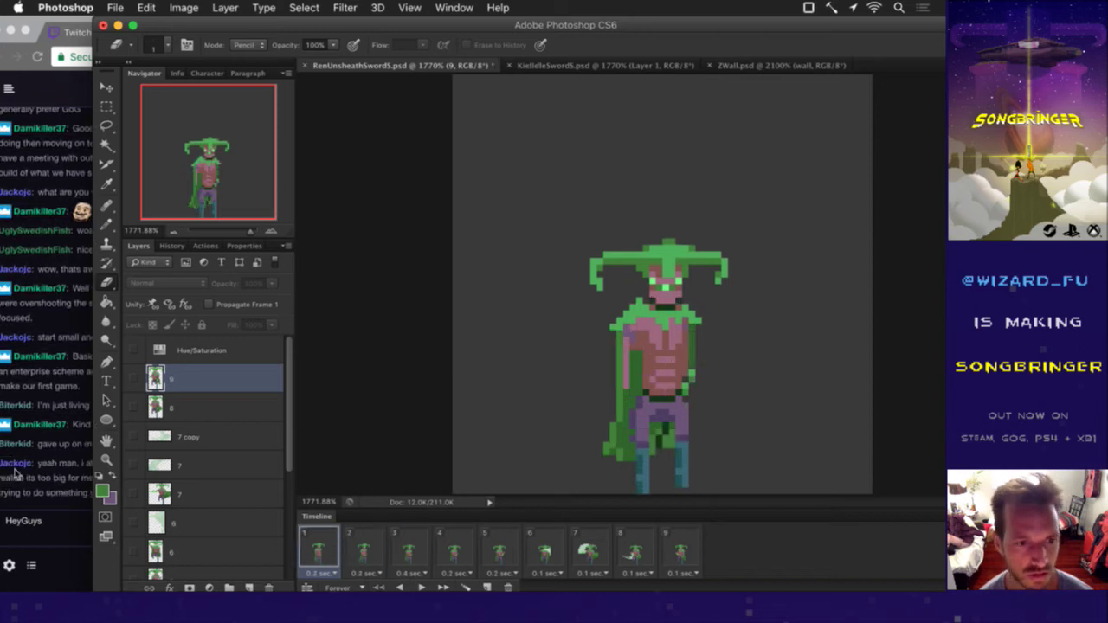
Step: Bring the Twitch chat forward in Chrome and read the message about limiting a project's size
click(35, 500)
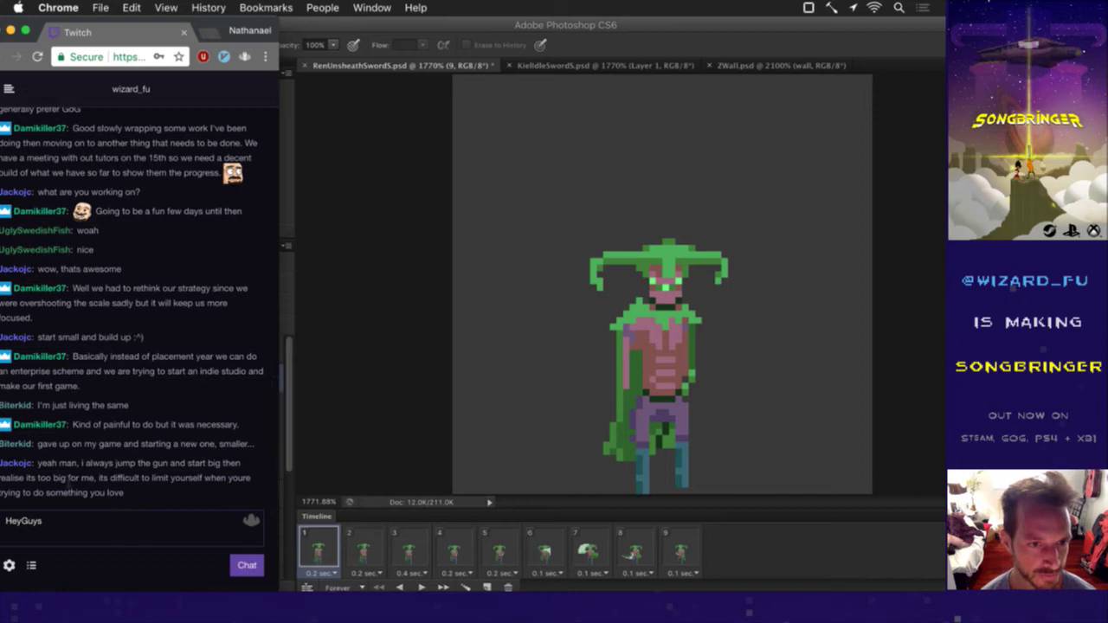
drag(54, 465, 107, 499)
click(109, 498)
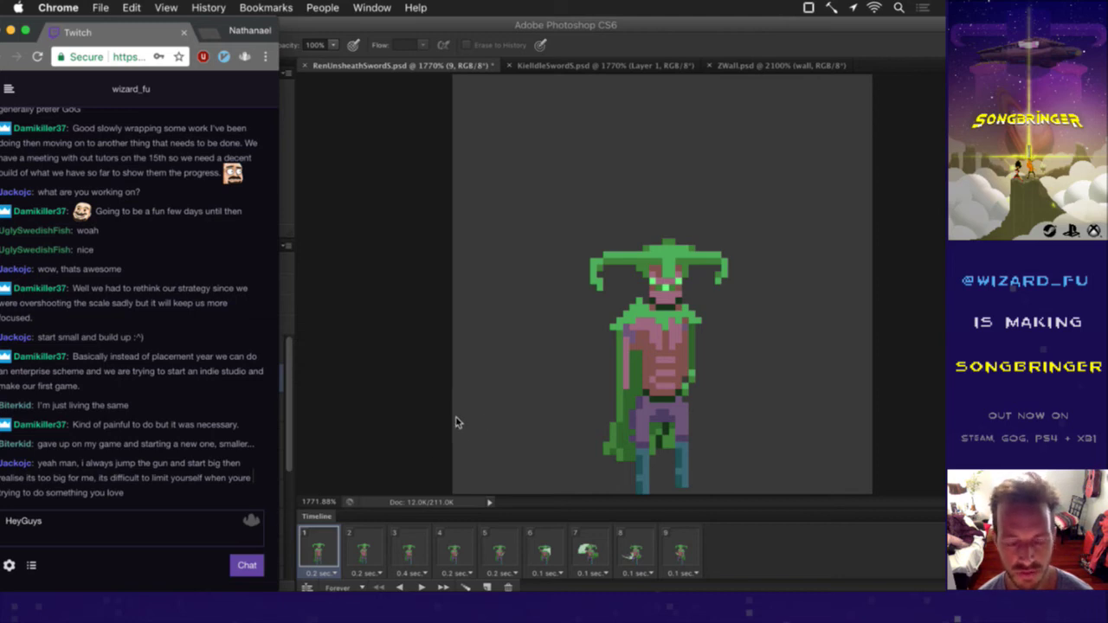
Step: Return to Photoshop and save RenUnsheathSwordS.psd
click(414, 430)
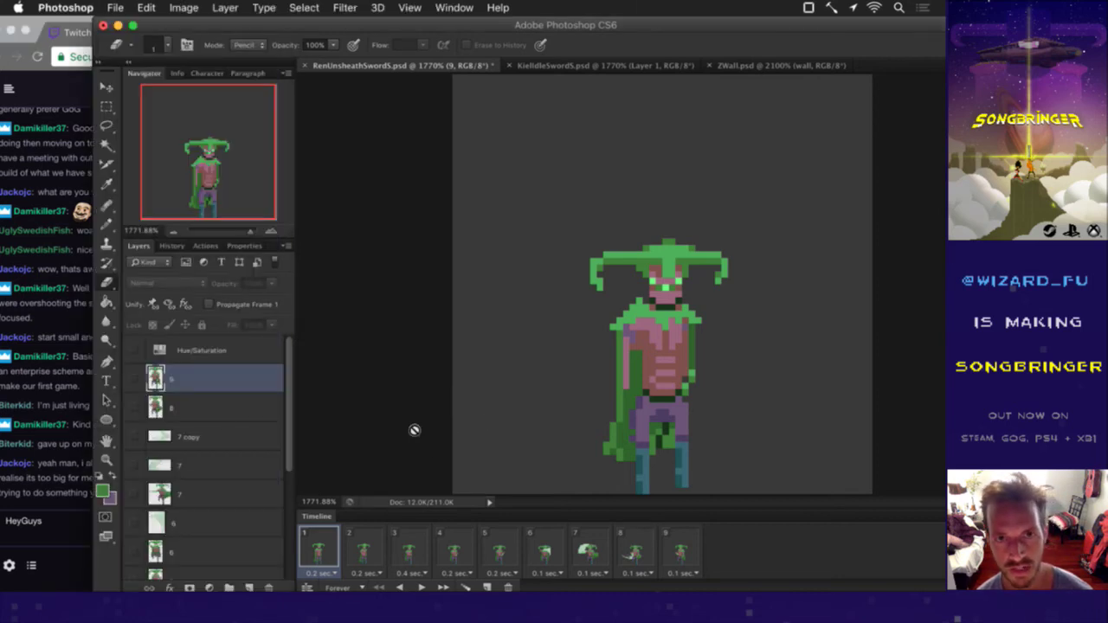
key(super+s)
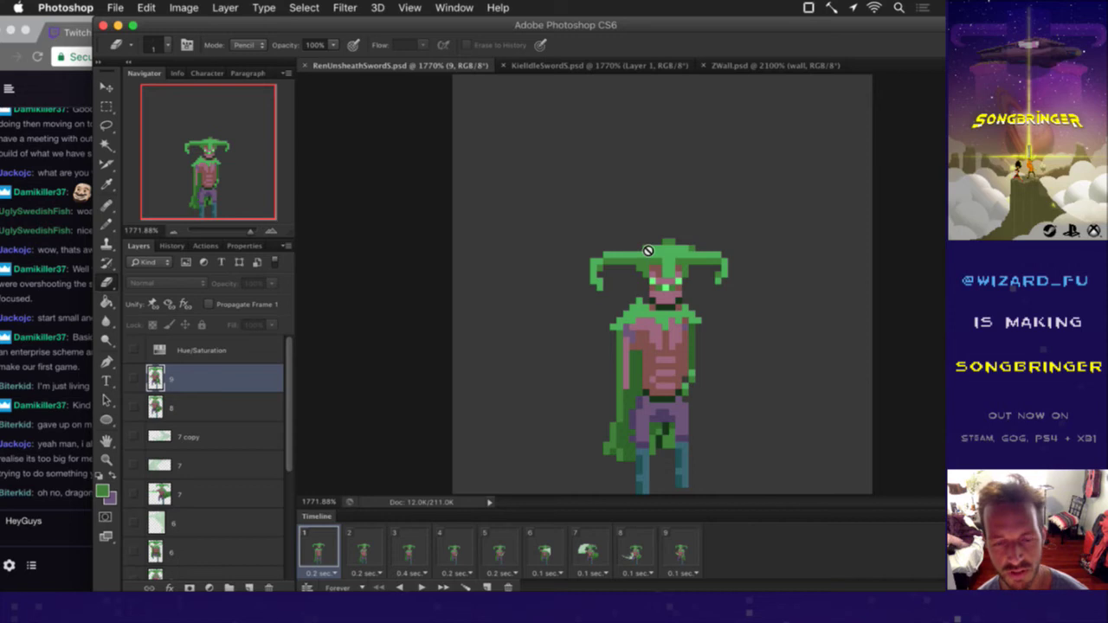
Step: Read the Twitch chat messages in Chrome about Dragonward and cutting part of a viewer's game, highlighting the text while reading
click(38, 476)
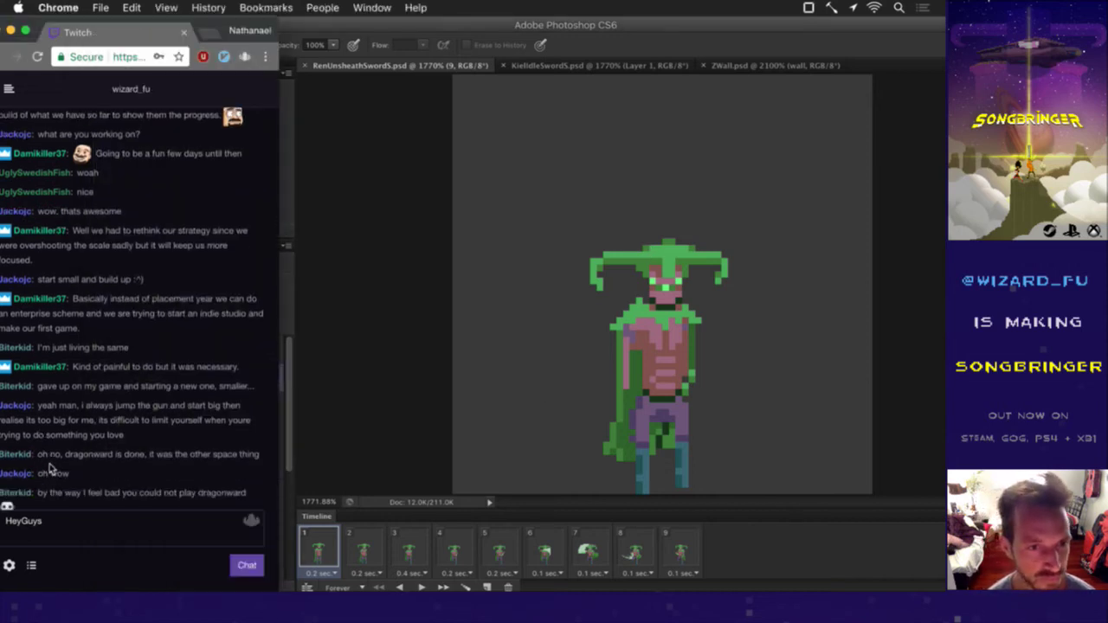
drag(49, 458, 169, 469)
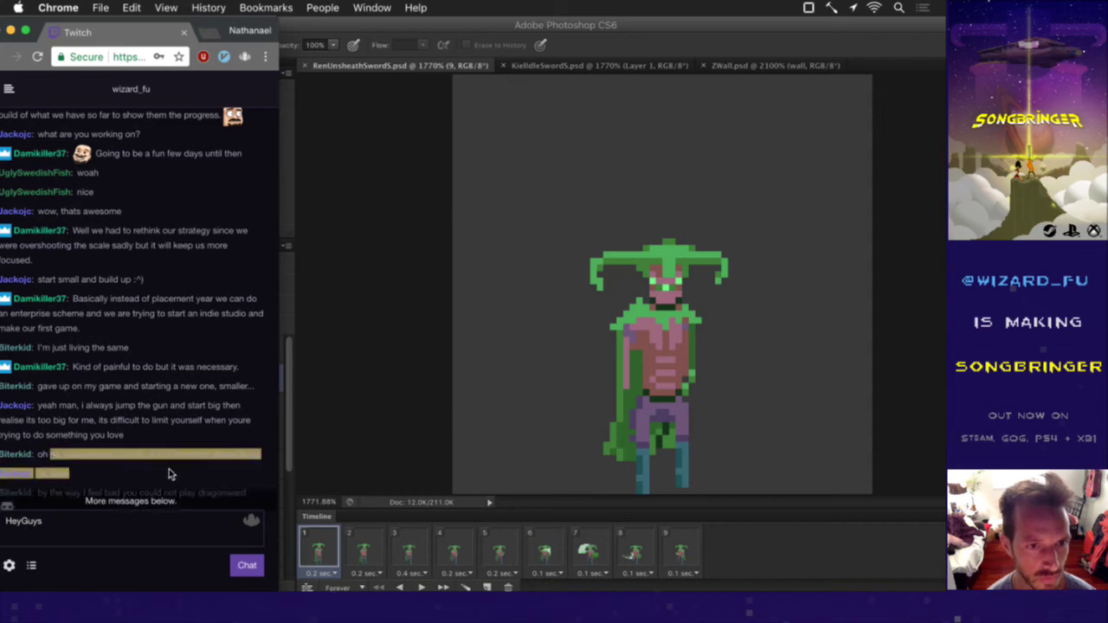
click(167, 464)
click(115, 500)
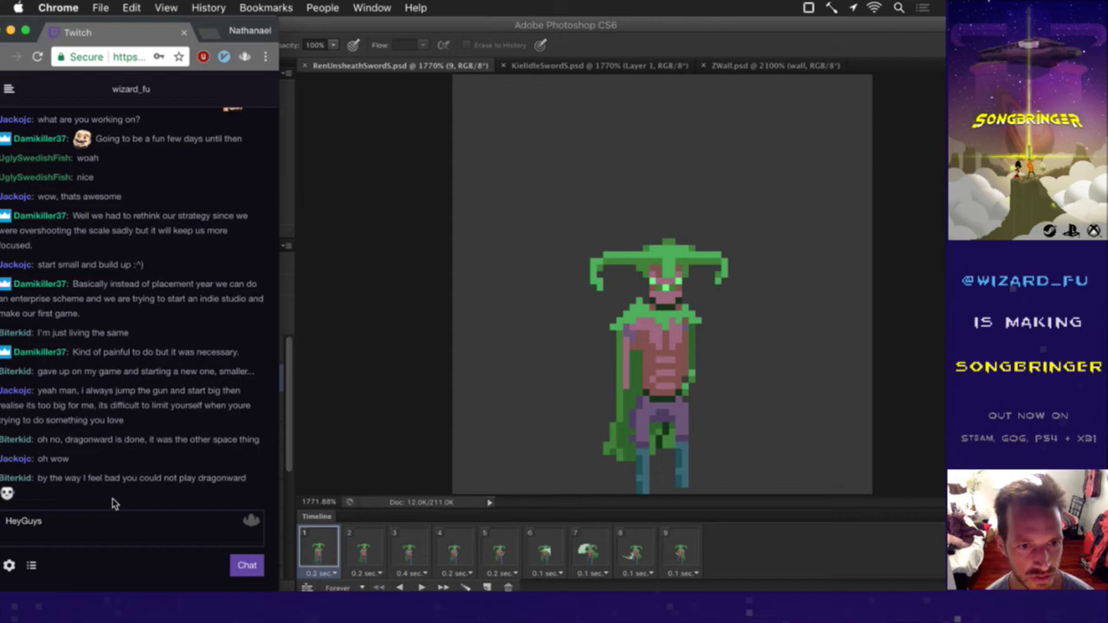
drag(88, 475, 210, 502)
click(177, 478)
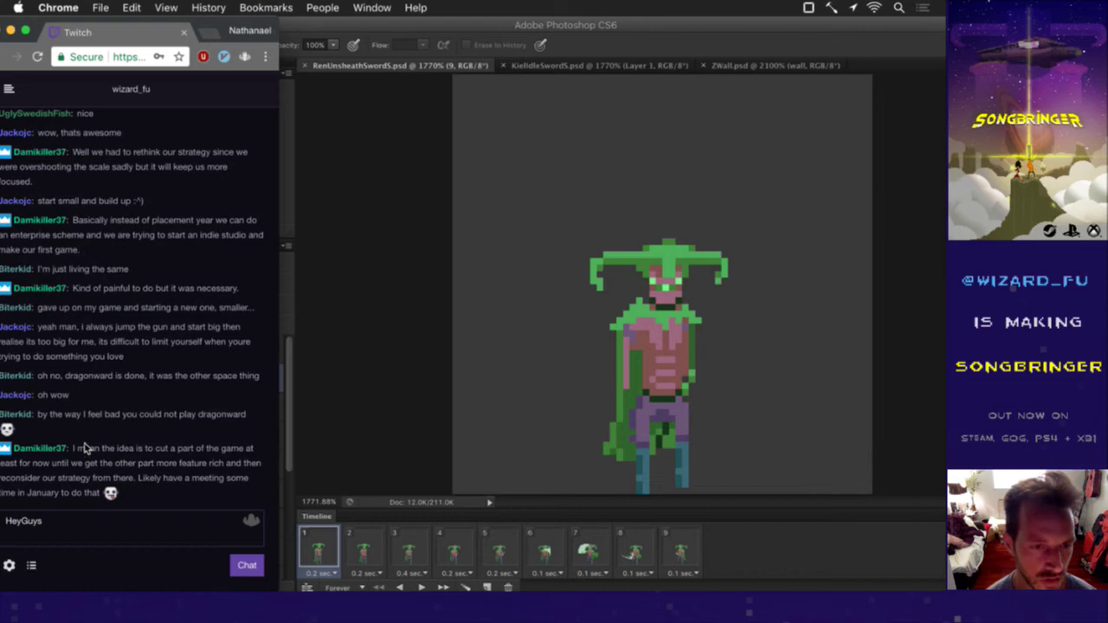
drag(84, 447, 131, 465)
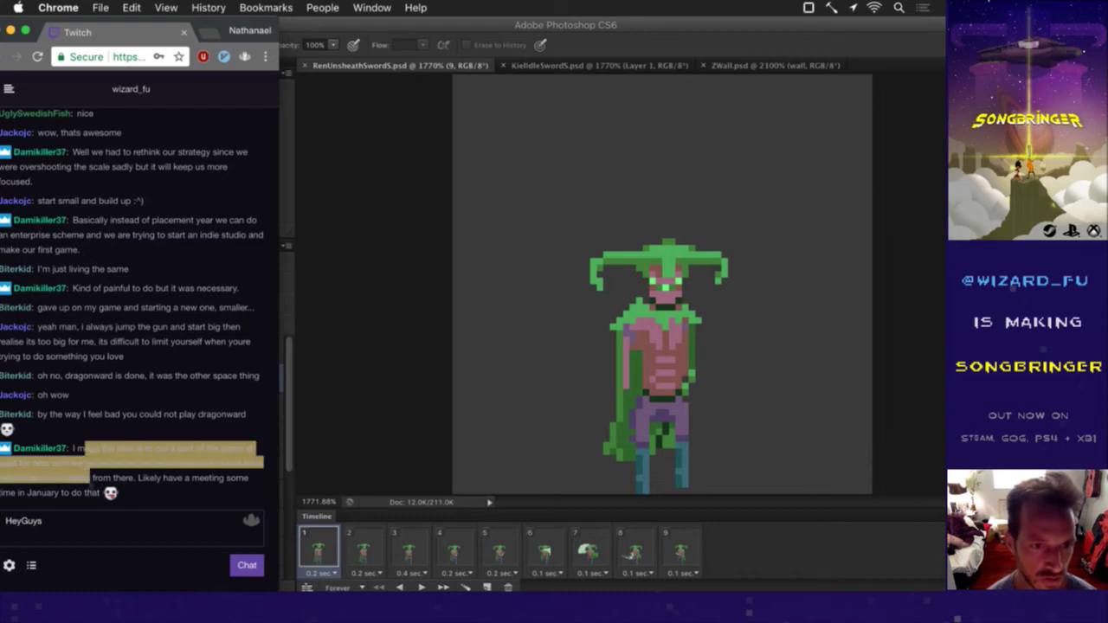
click(132, 465)
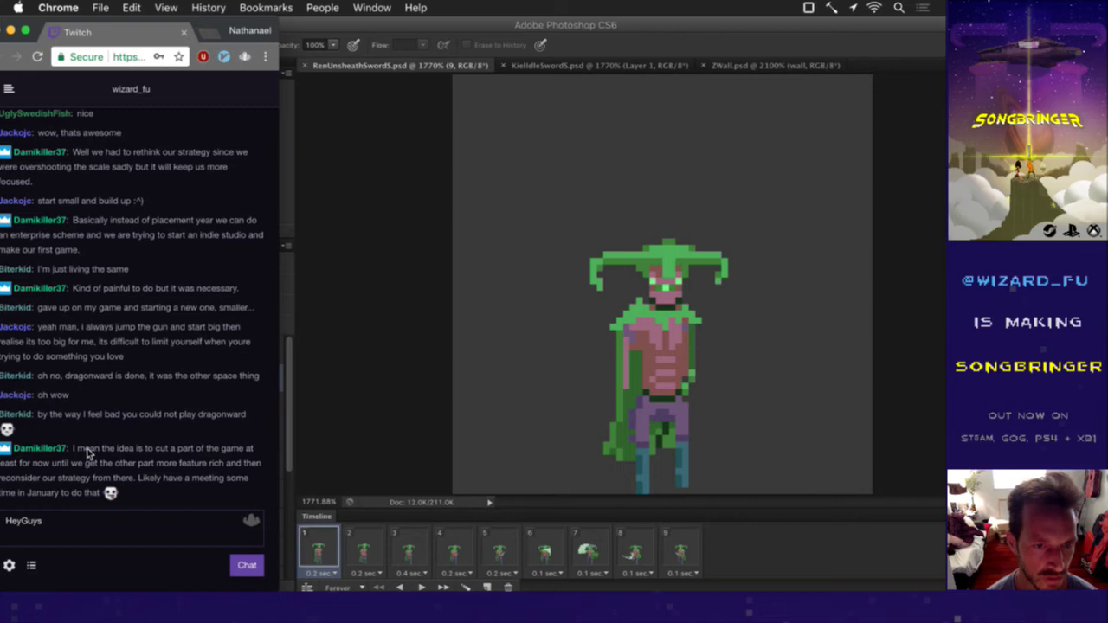
drag(86, 451, 80, 478)
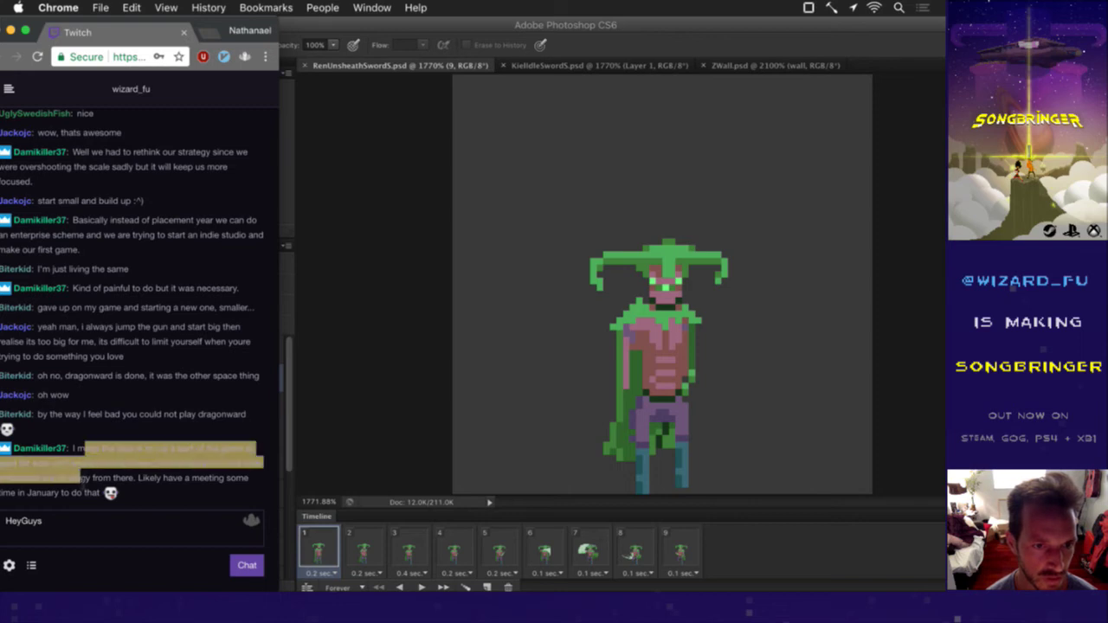
click(83, 479)
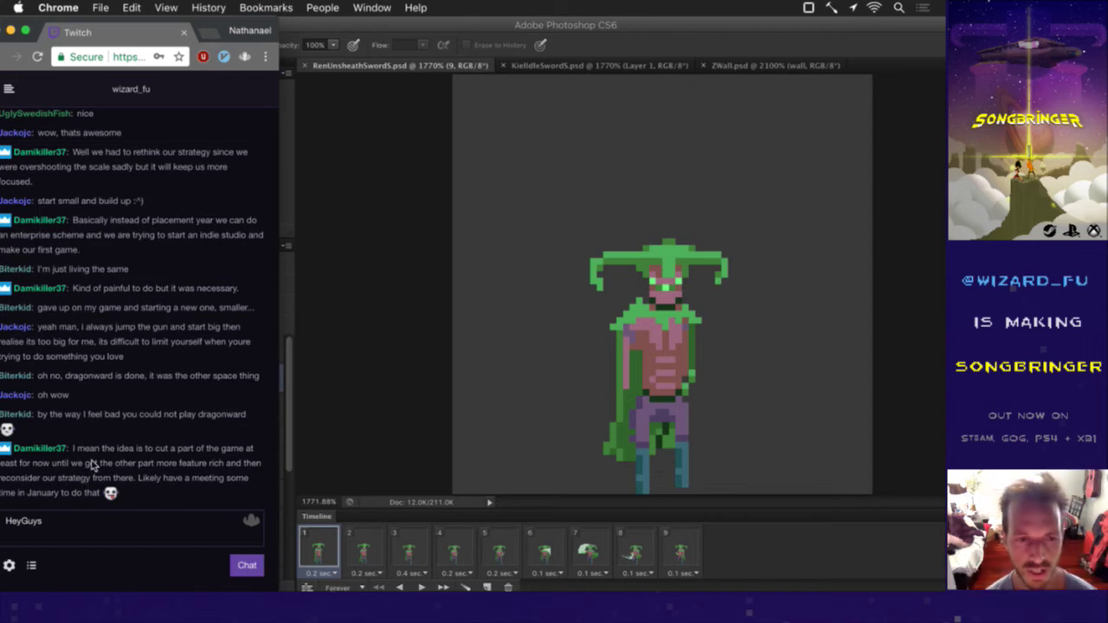
drag(91, 464, 185, 482)
click(208, 479)
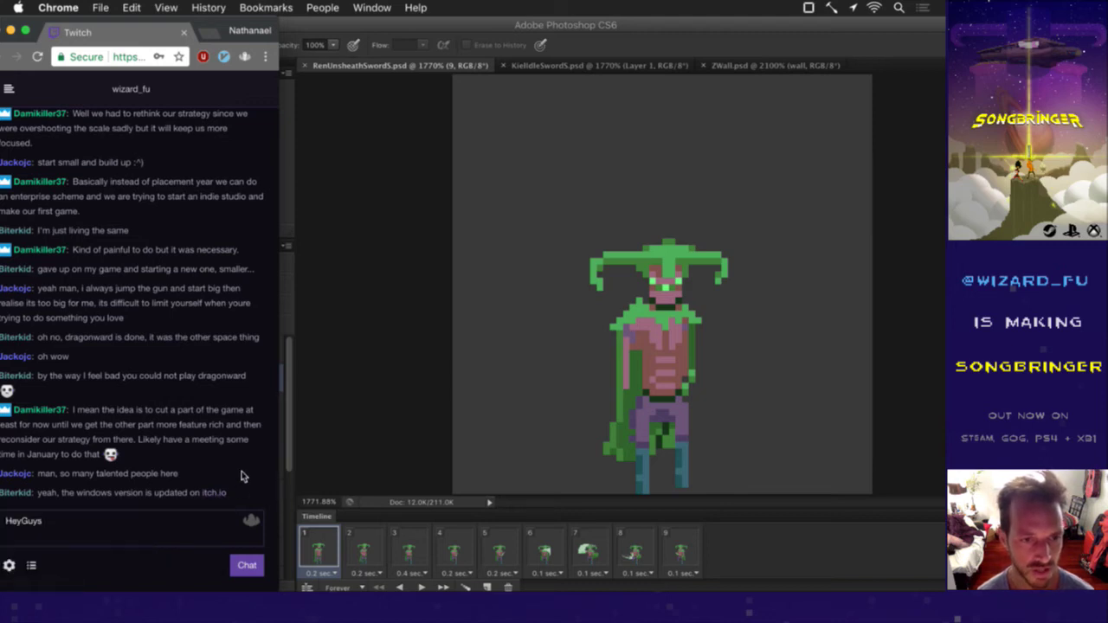
Step: Switch to Finder and look through the sprite PSD files in the Shadow folder around the Kiel entries
click(387, 444)
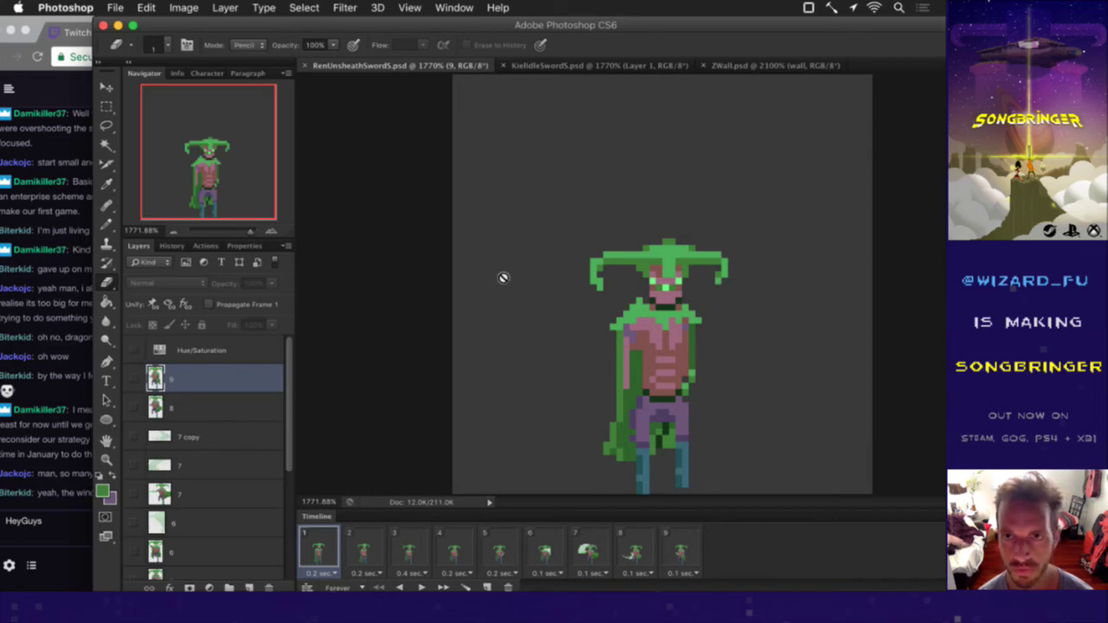
key(super+Tab)
click(422, 325)
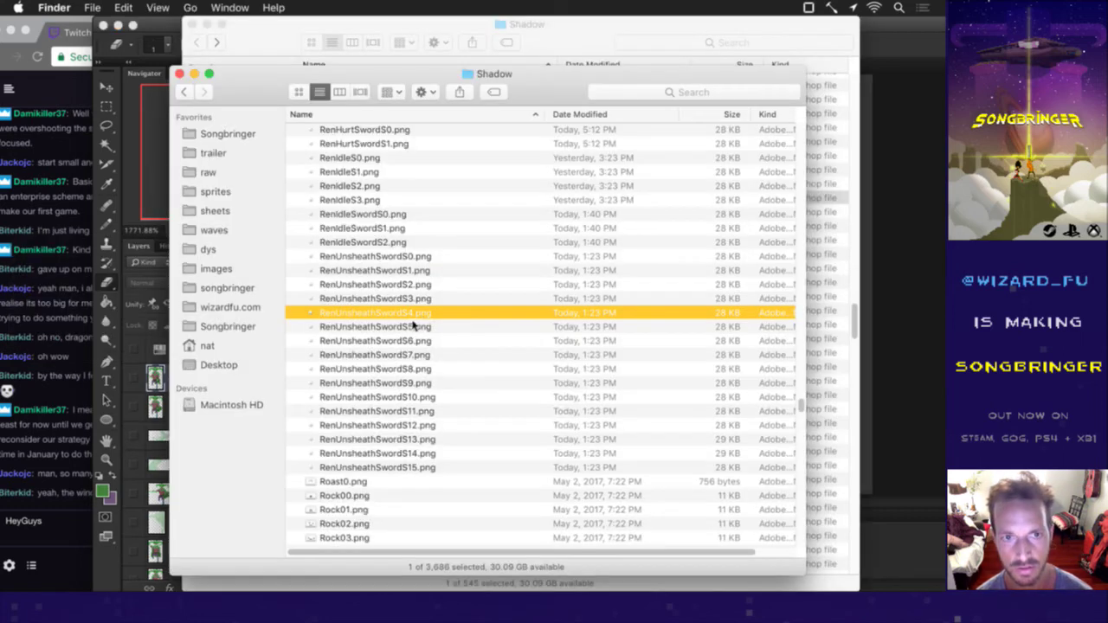
key(super+grave)
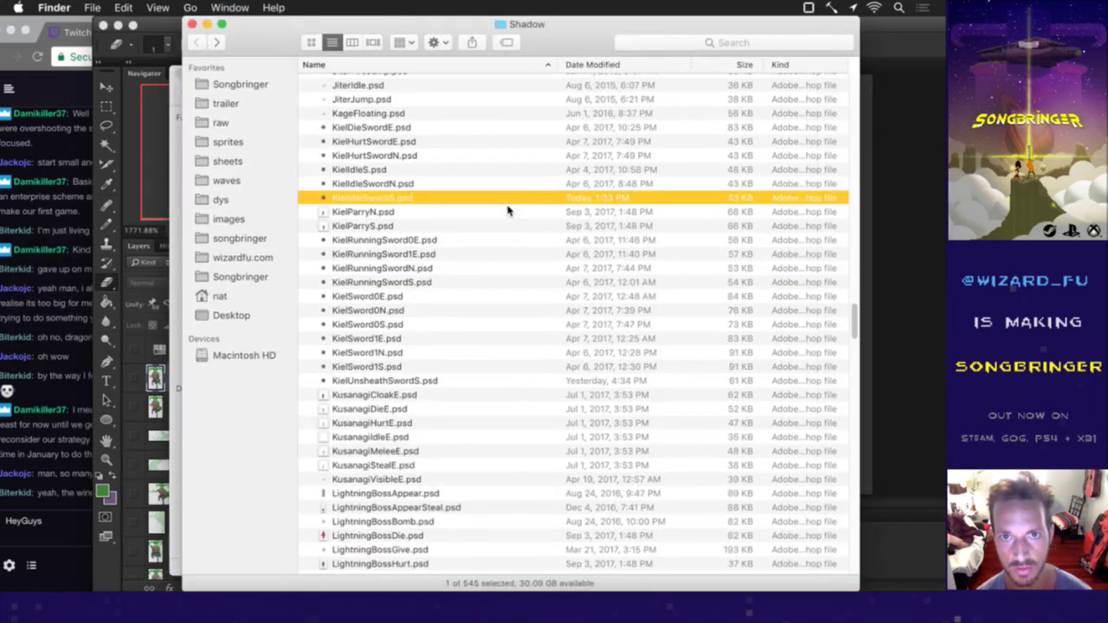
scroll(529, 200, up, 3)
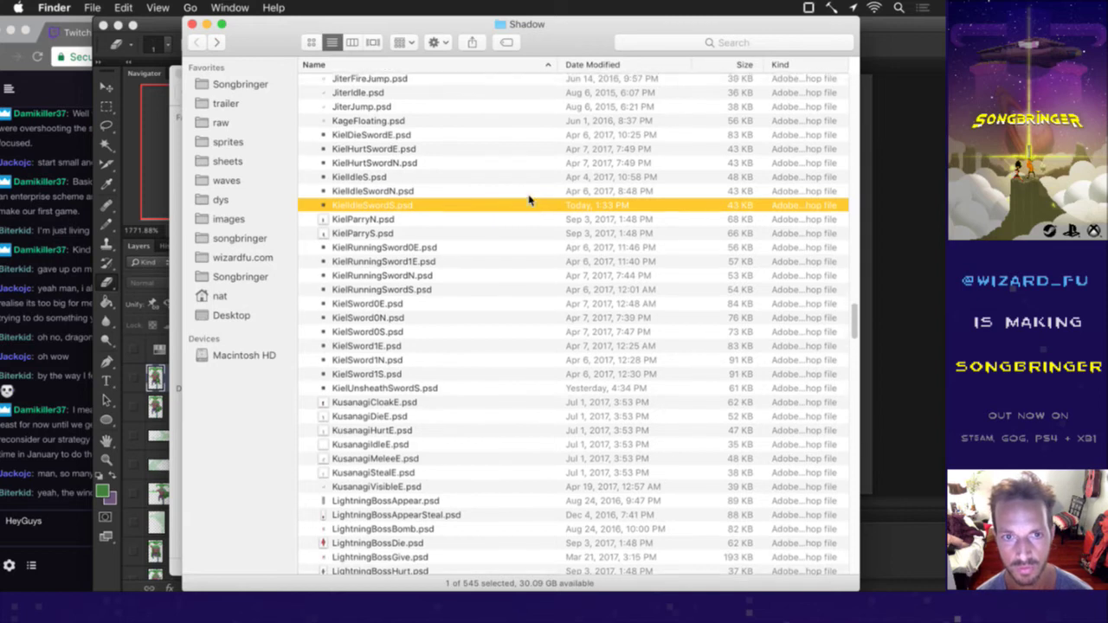
scroll(530, 199, up, 1)
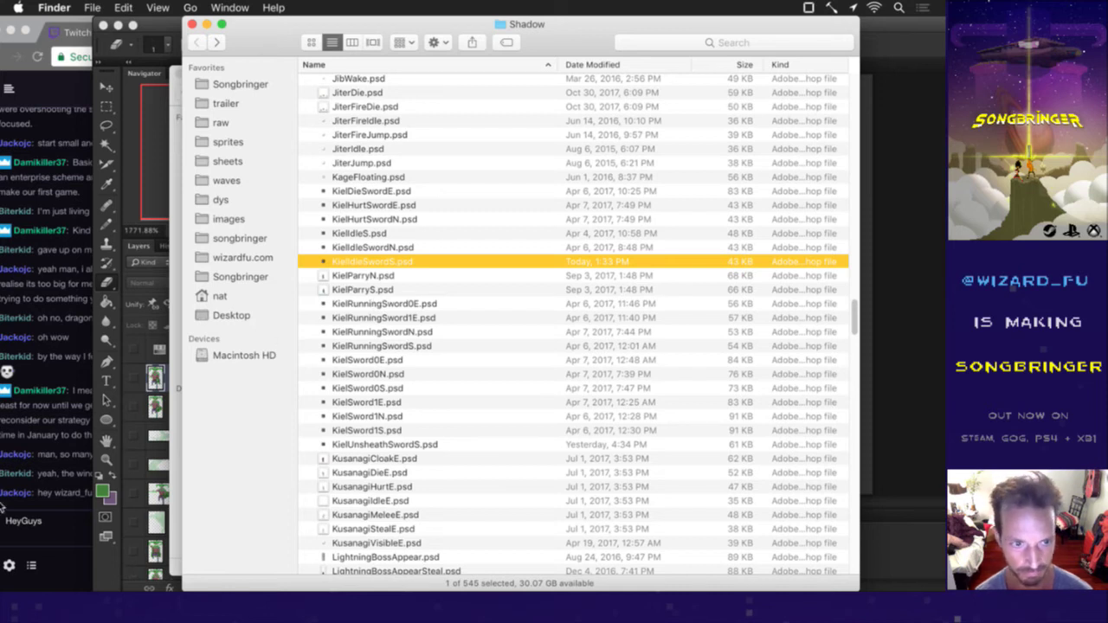
Step: Read the chat question about Vim in Chrome, and switch to iTerm2 to show data/foes/Ren.txt in the editor
click(54, 492)
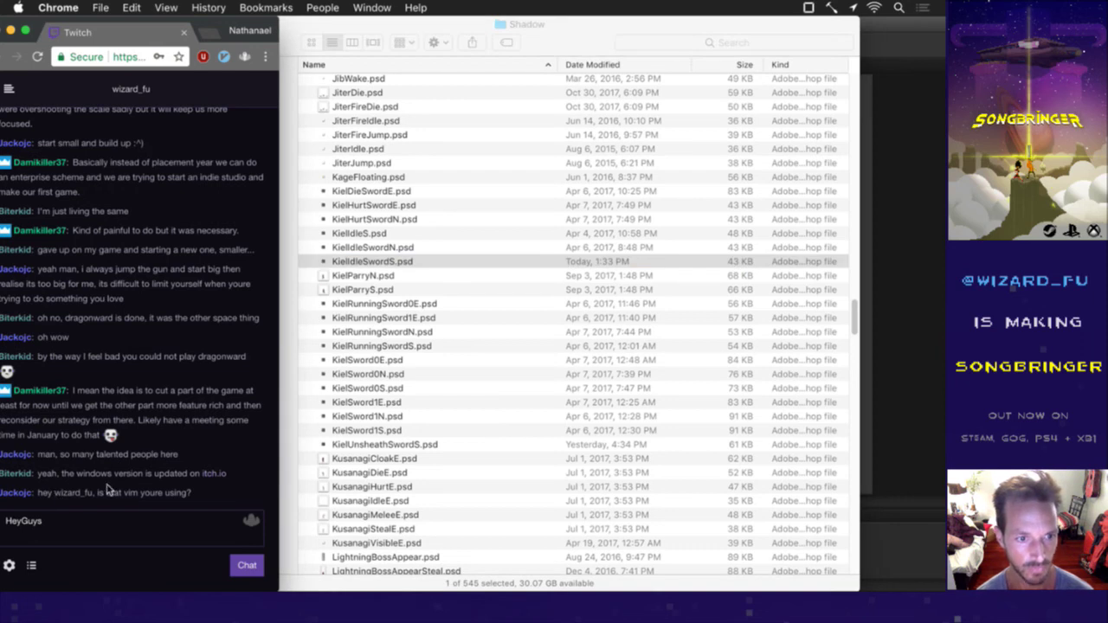
key(super+Tab)
key(super+Tab)
key(super+Tab)
key(super+Tab)
key(super+Tab)
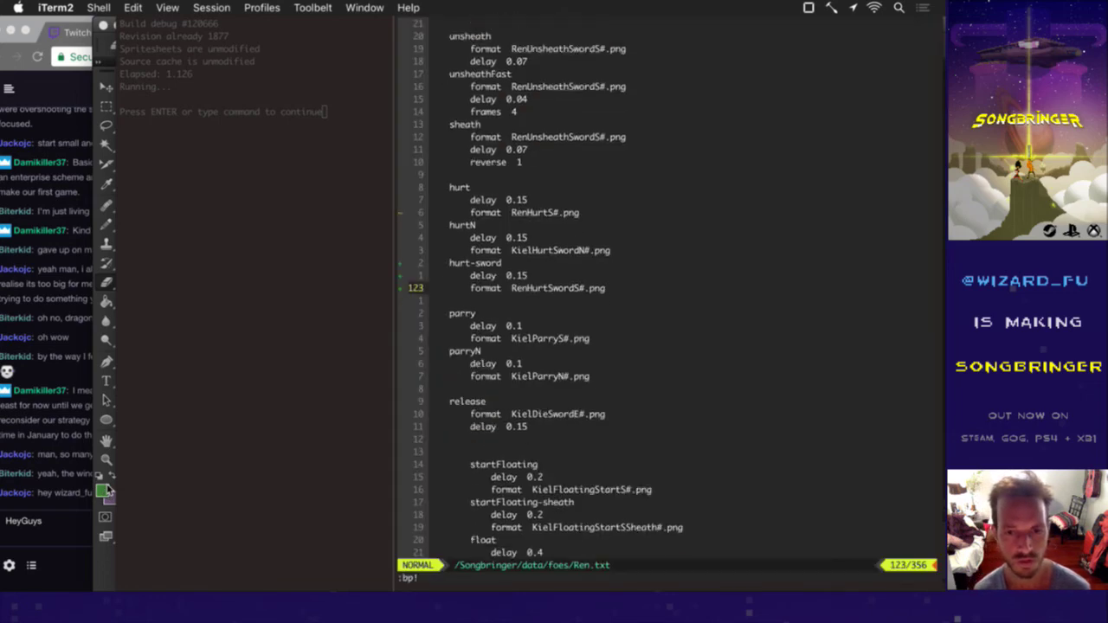
Step: Switch the editor to src/AreaPatterns.cpp and look over the kTileBoneArch loop in patternZeroShipInterior2
key(ctrl+6)
key(k)
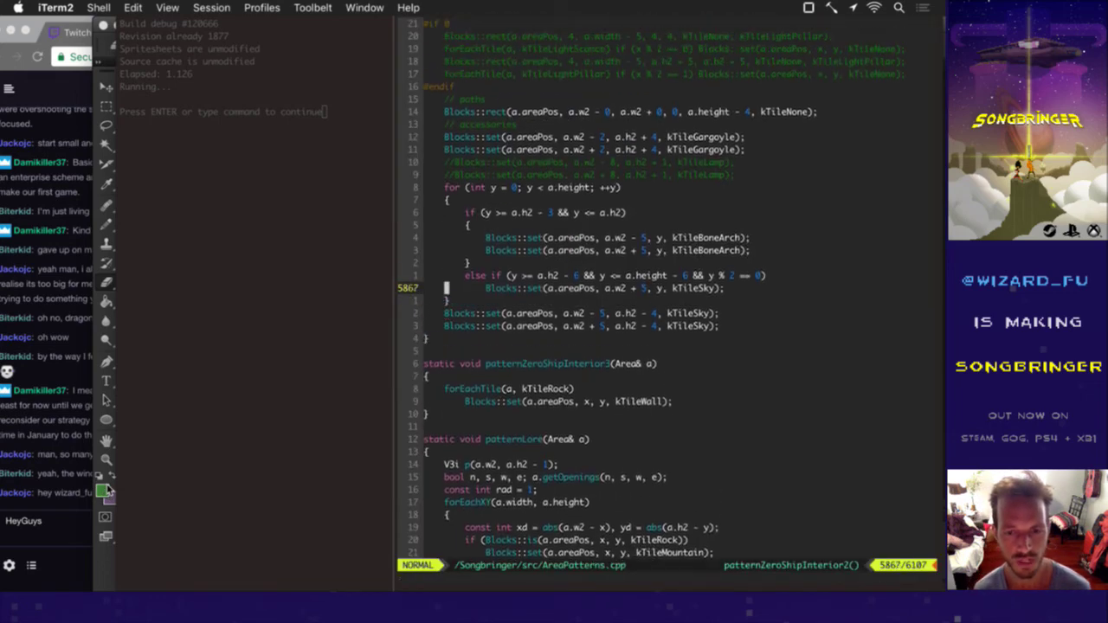
key(k)
key(k)
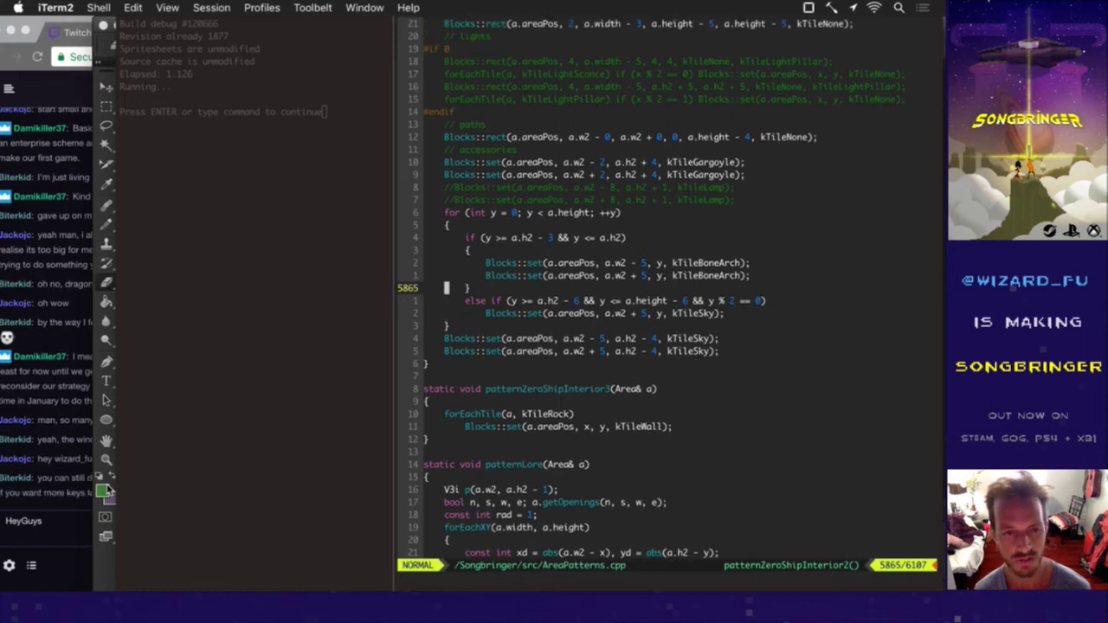
key(k)
key(k)
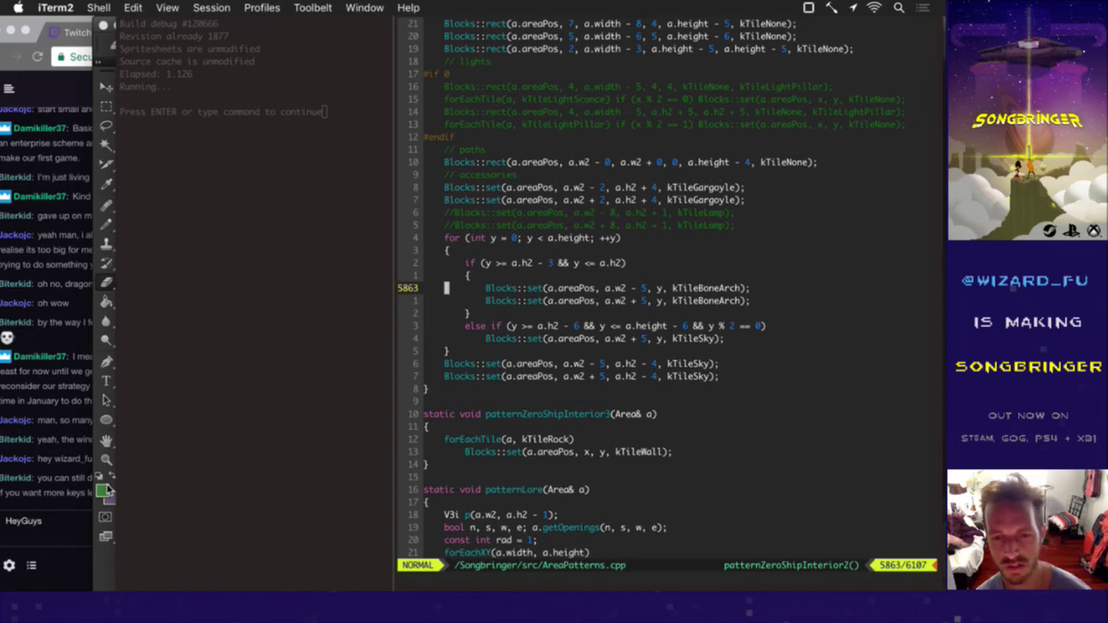
key(j)
text(:MyGrep)
key(Escape)
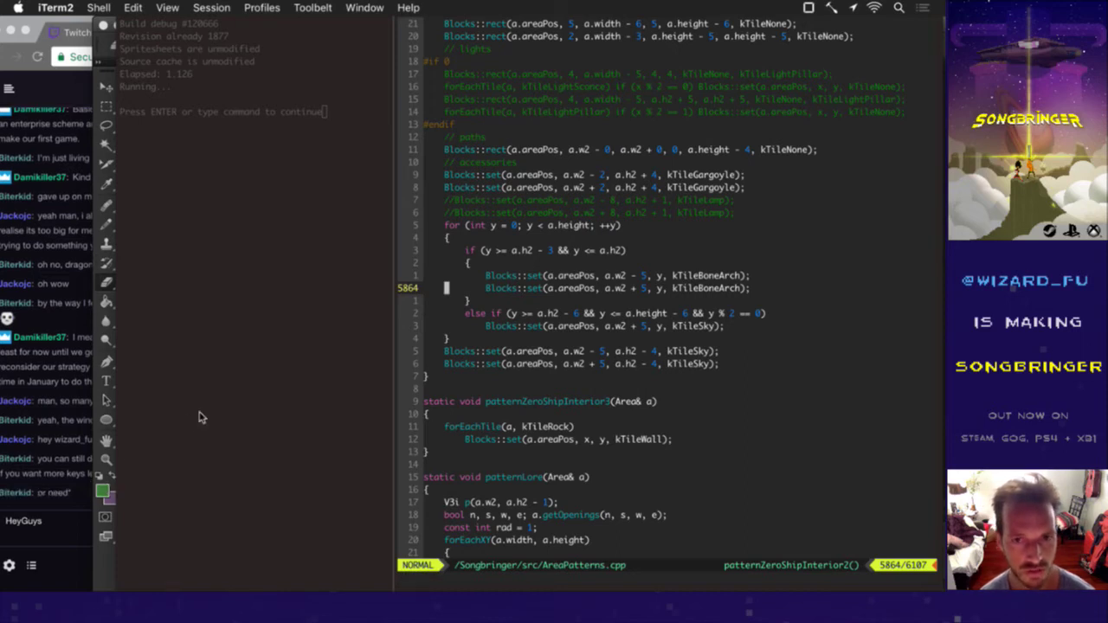
Step: Look up the tag definitions matching the set call on the first kTileBoneArch line, and leave the list without choosing one
key(w)
key(w)
key(w)
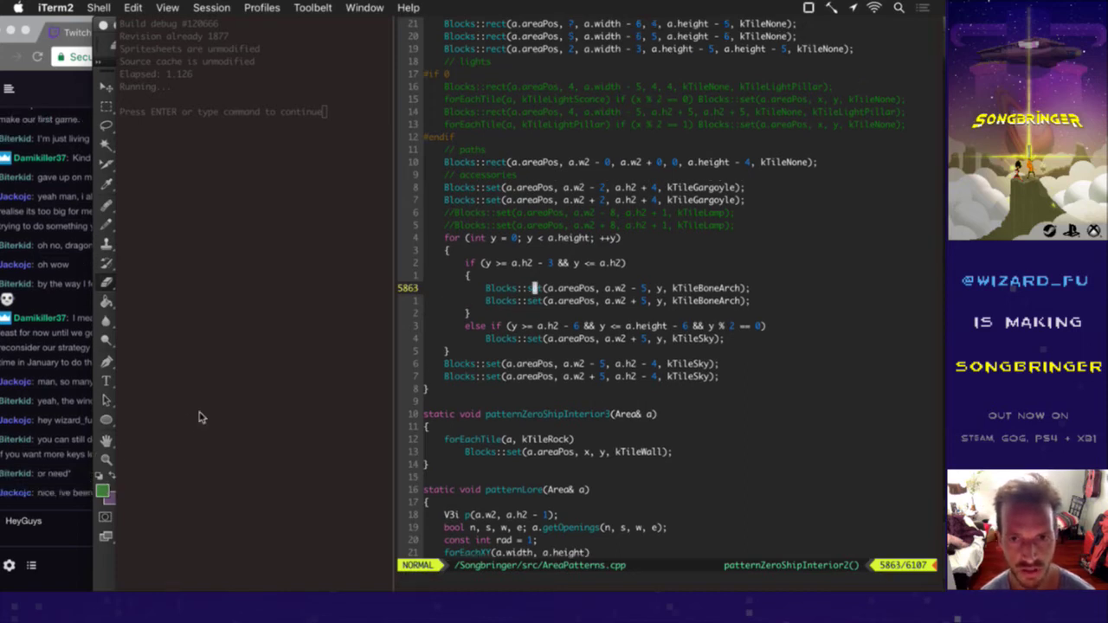
key(g)
key(bracketright)
key(1)
key(Return)
key(1)
key(Return)
key(1)
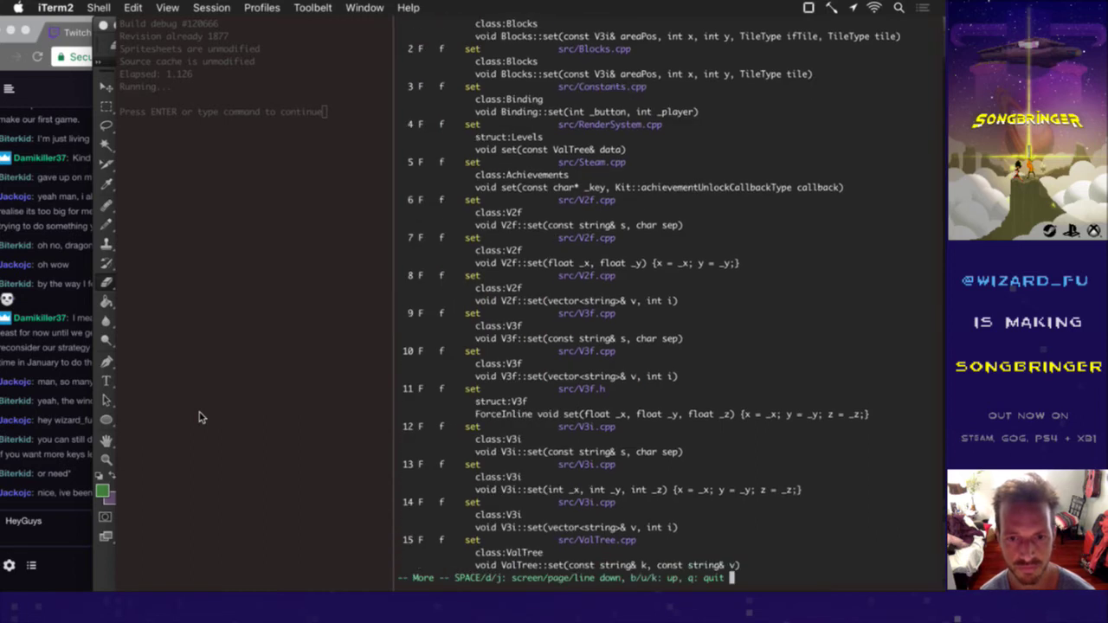
key(q)
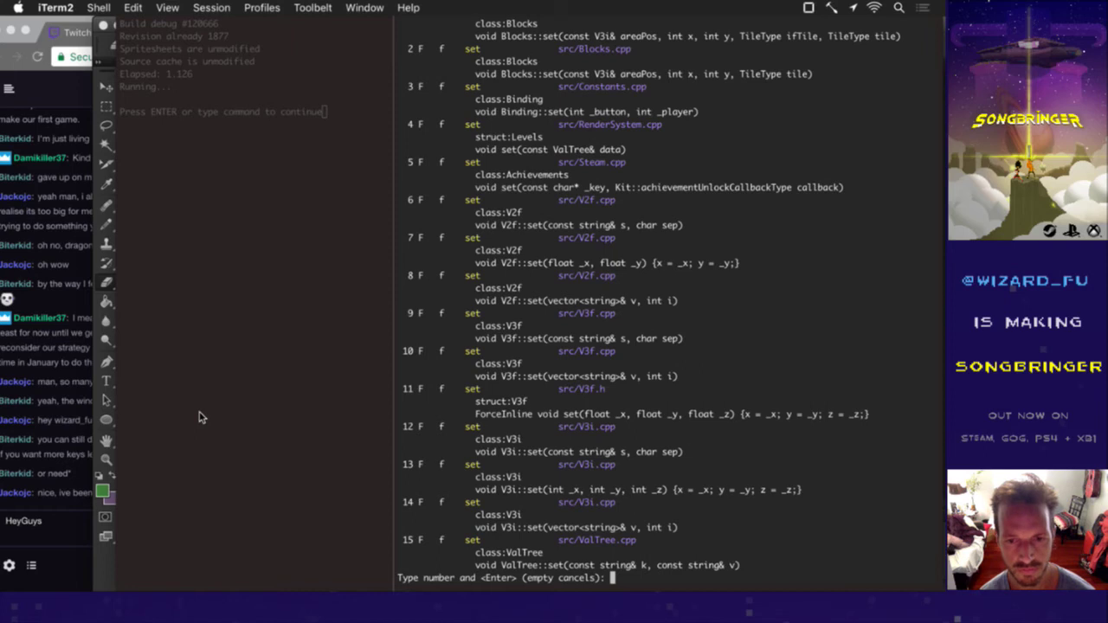
key(Return)
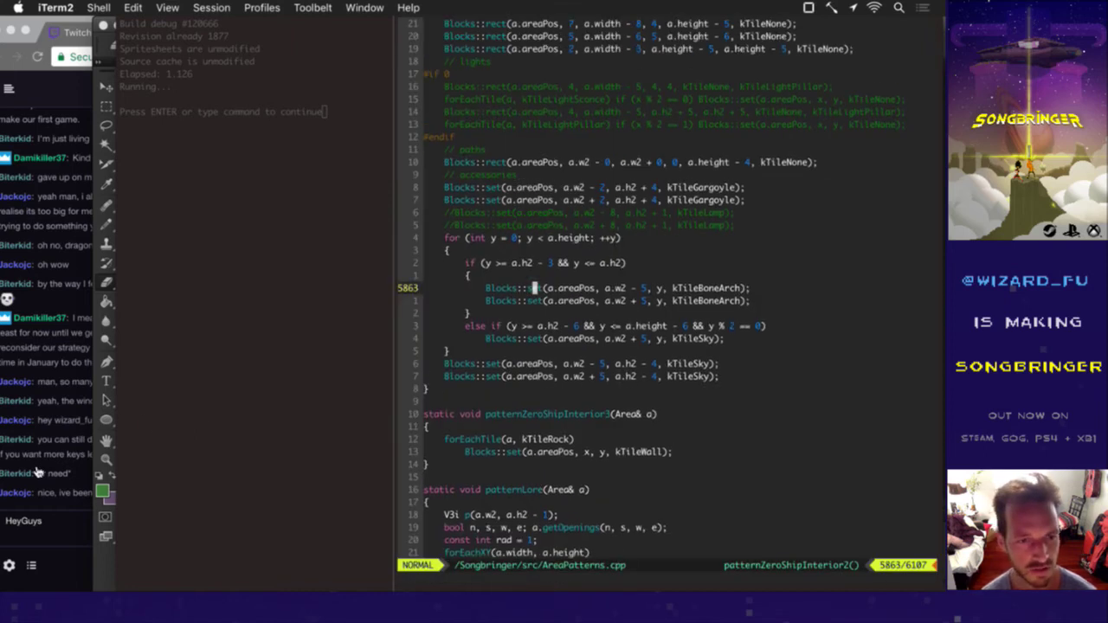
Step: Read the chat messages in Chrome about game keys and getting into Vim, highlighting text while reading, and return to iTerm2
key(super+Tab)
key(super+Tab)
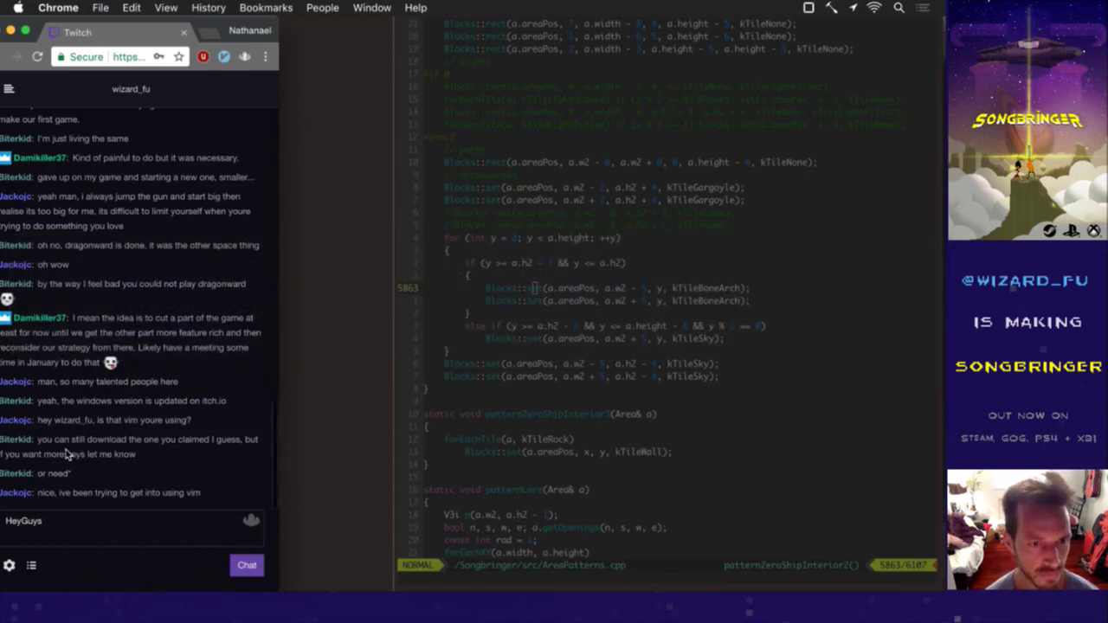
drag(66, 454, 157, 460)
drag(61, 437, 173, 493)
click(87, 479)
click(194, 490)
click(563, 413)
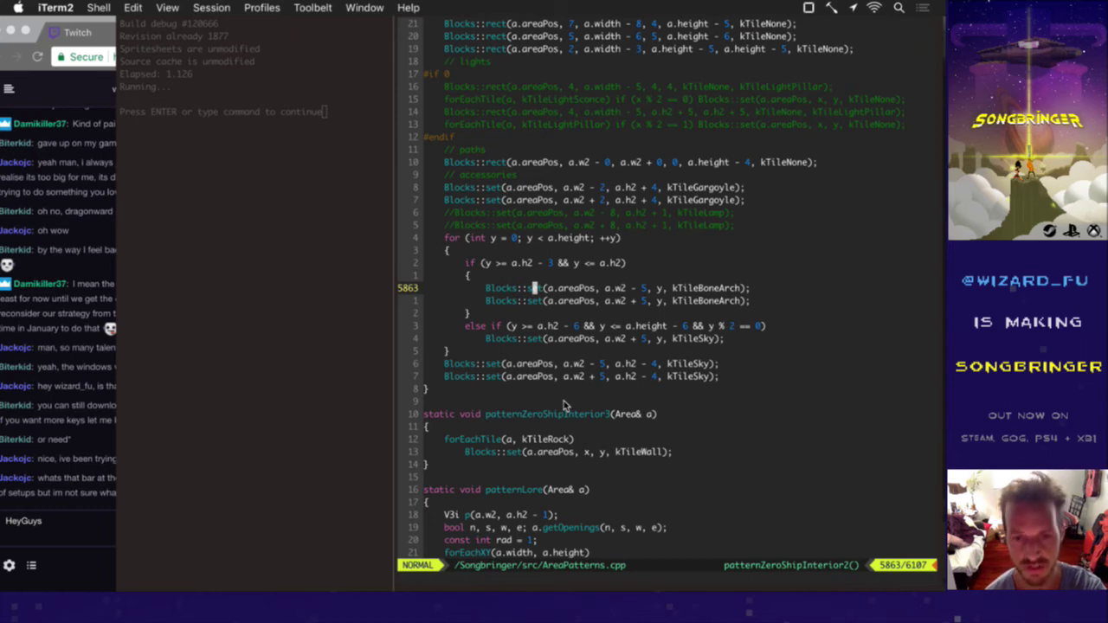
key(u)
key(u)
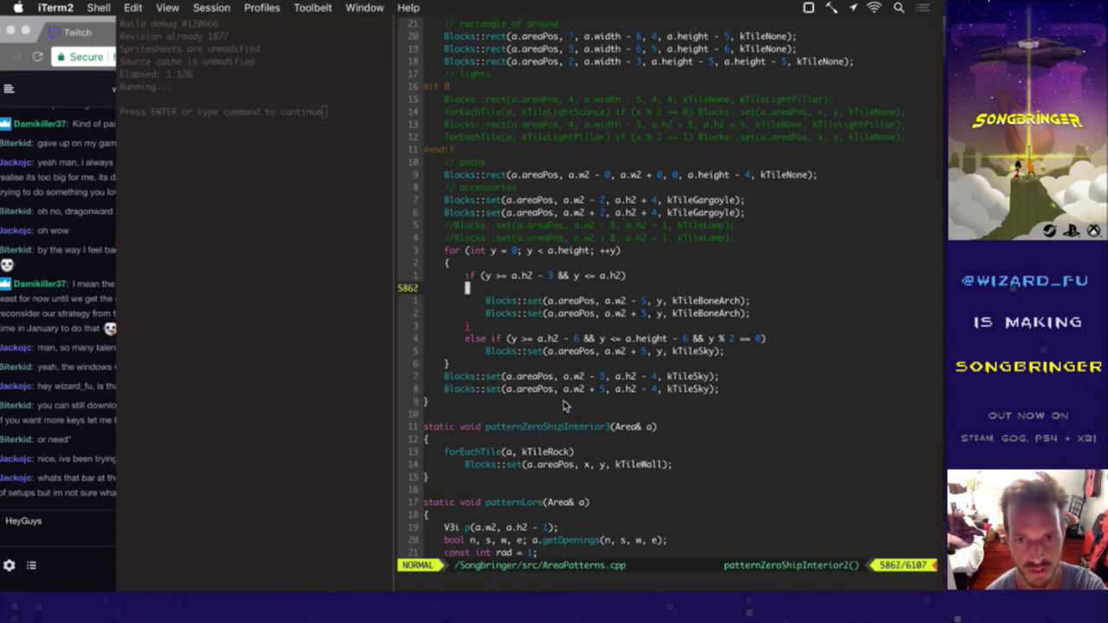
key(ctrl+r)
key(ctrl+r)
key(u)
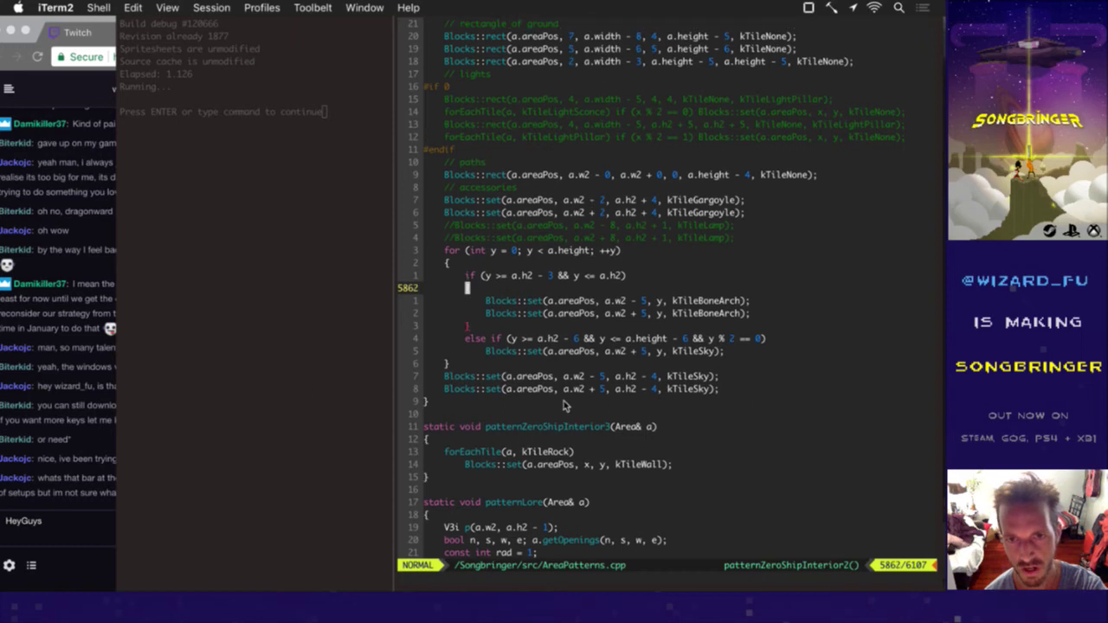
key(ctrl+r)
key(l)
key(l)
key(l)
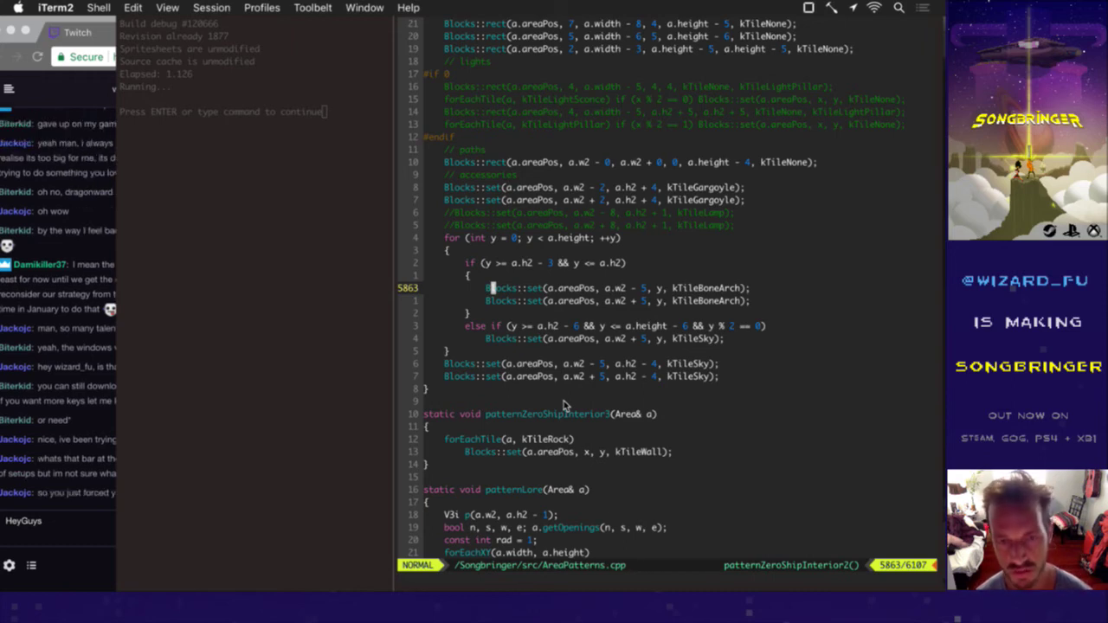
Step: Clear the search highlighting with :noh, read the chat questions about Vim in Chrome, and return to iTerm2
text(:noh)
key(Return)
key(super+Tab)
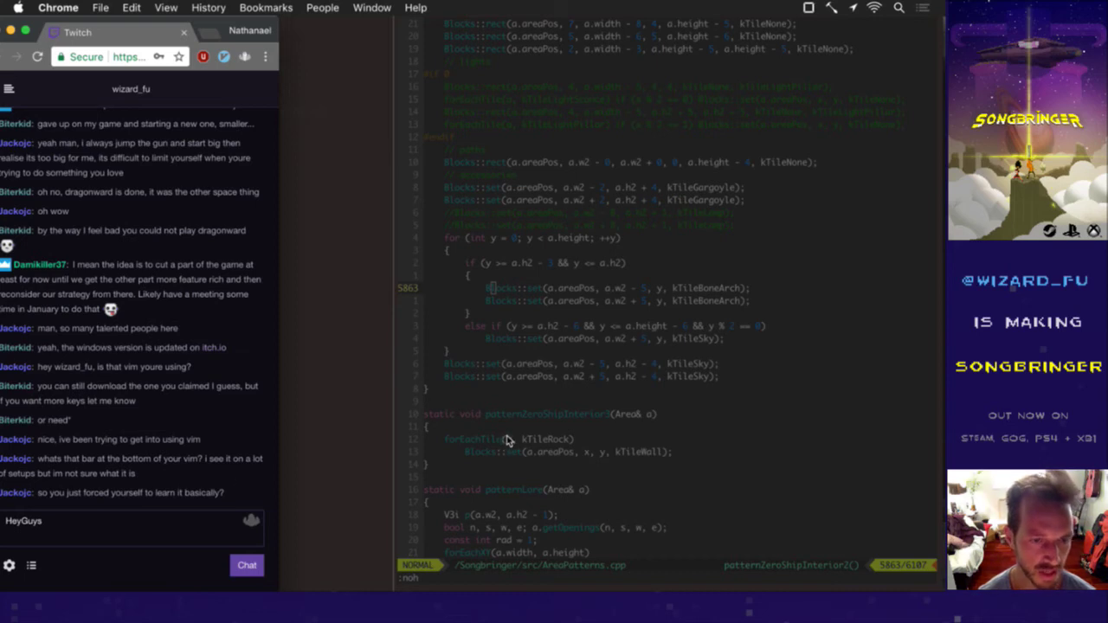
click(593, 439)
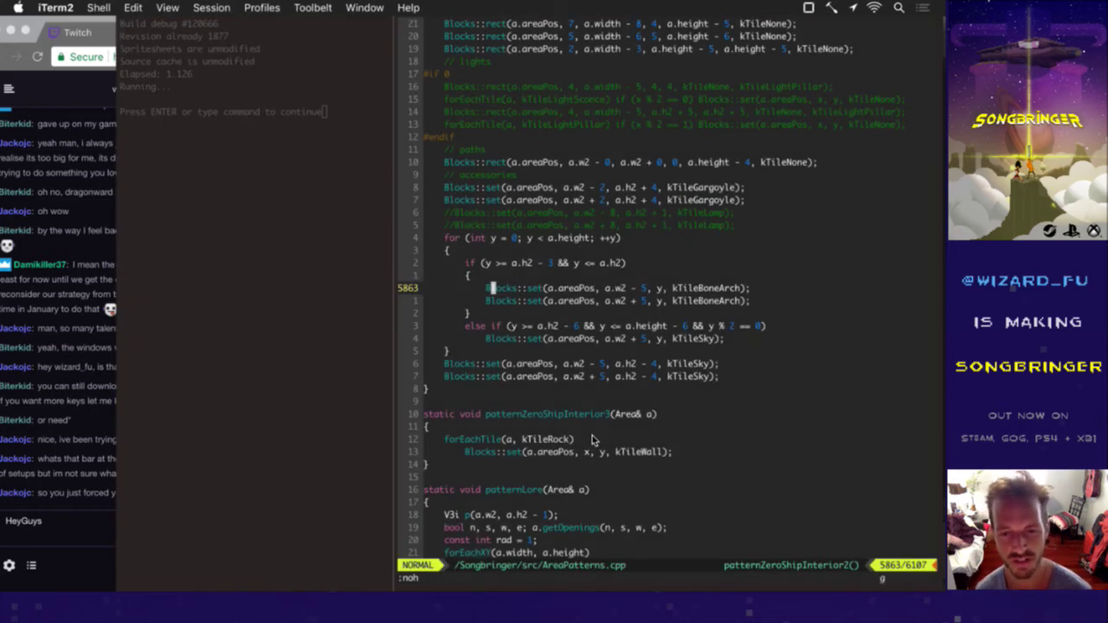
Step: Open ~/.vimrc in the editor and highlight its first ten lines, through the p and P paste mappings
key(ctrl+p)
text(vimrc)
key(Return)
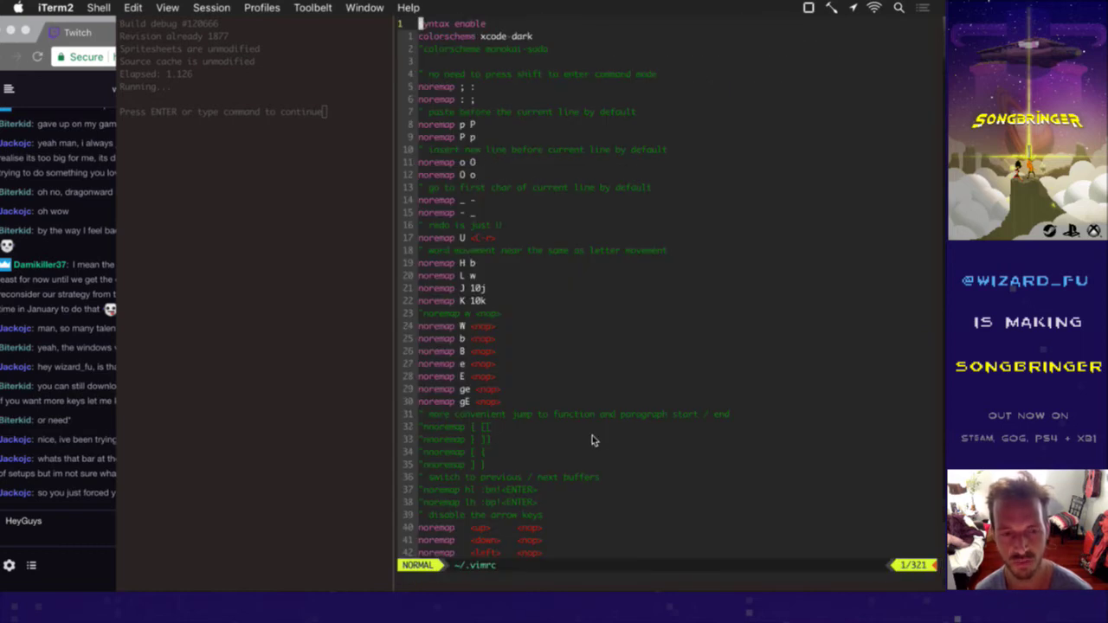
key(shift+v)
key(j)
key(j)
key(j)
key(j)
key(j)
key(j)
key(j)
key(j)
key(j)
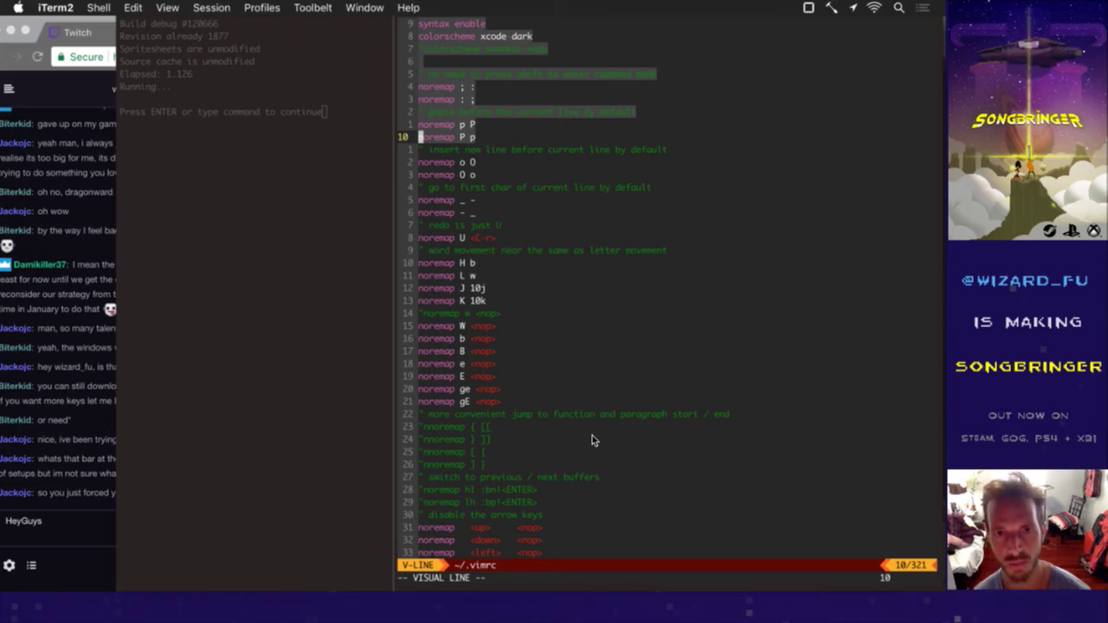
Step: Clear the selection and highlight the noremap ; : line that enters command mode without shift
key(Escape)
key(k)
key(k)
key(k)
key(k)
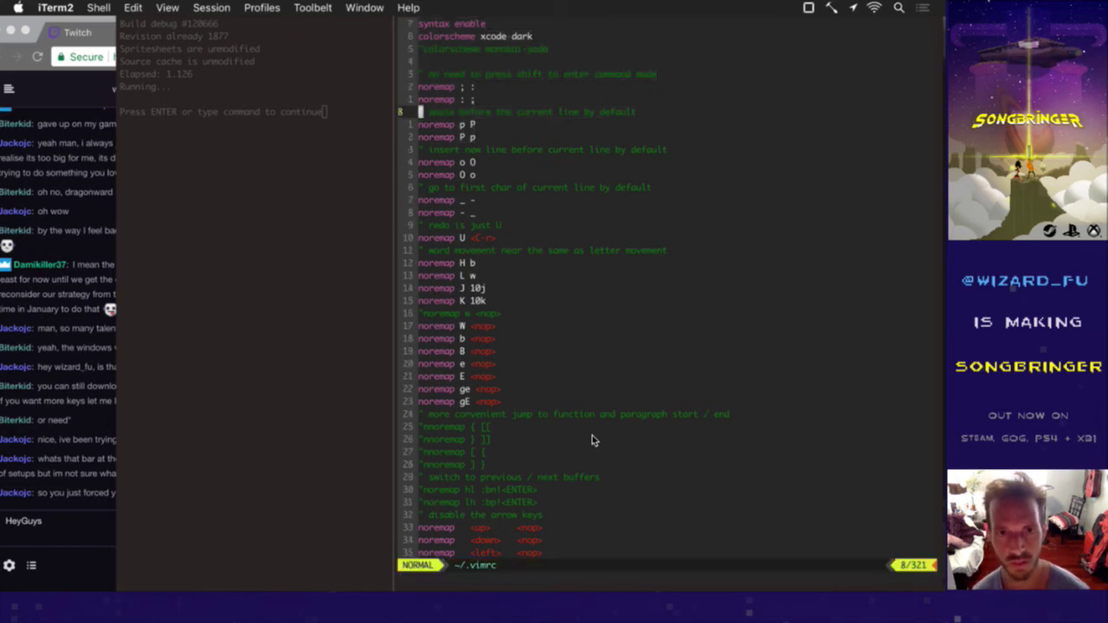
key(shift+v)
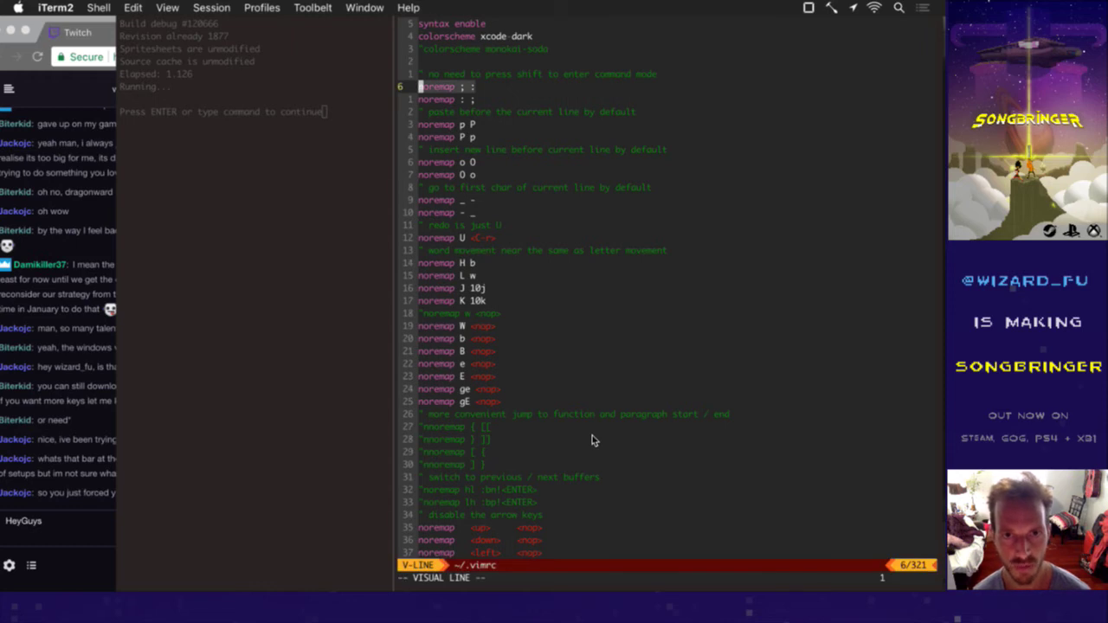
key(j)
key(k)
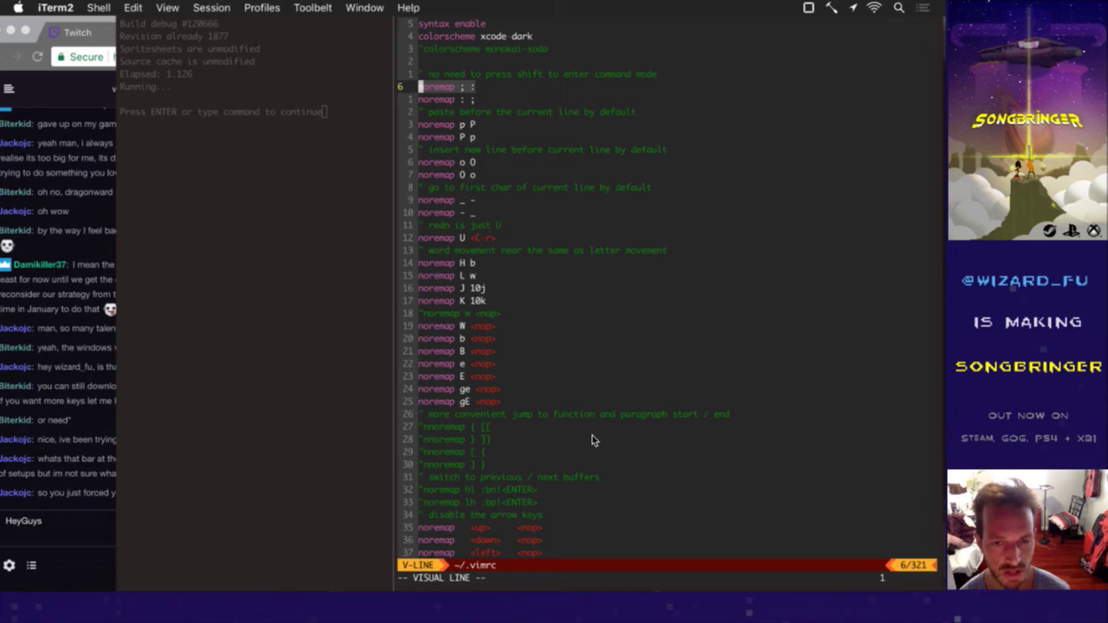
key(Escape)
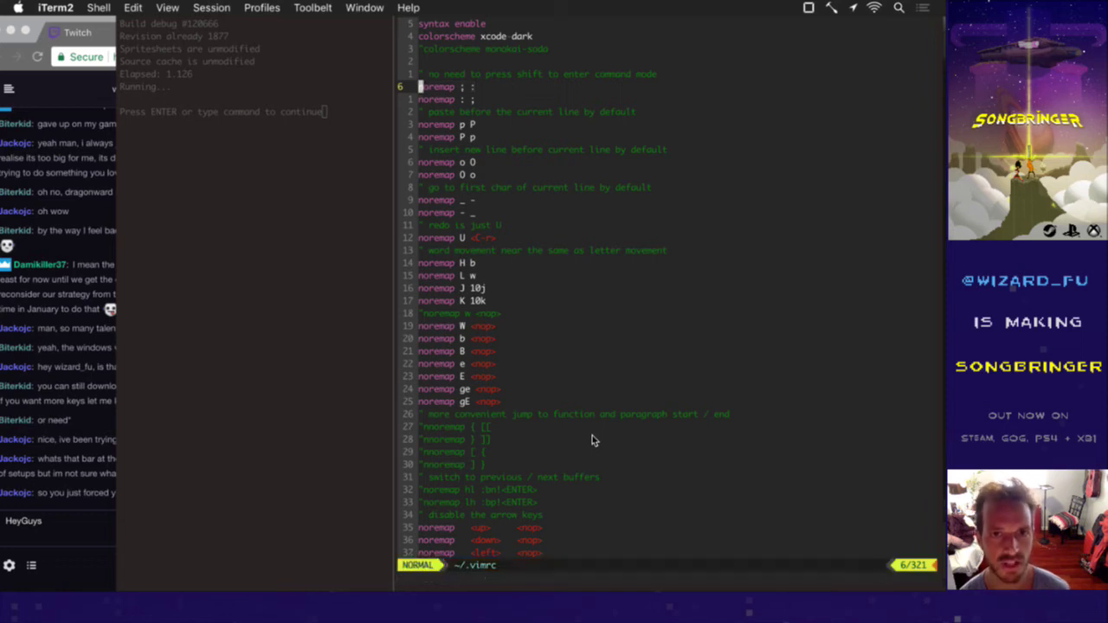
Step: Highlight the .vimrc lines from the noremap ; : mapping through the noremap P p mapping, and clear the selection
key(shift+v)
key(j)
key(j)
key(j)
key(j)
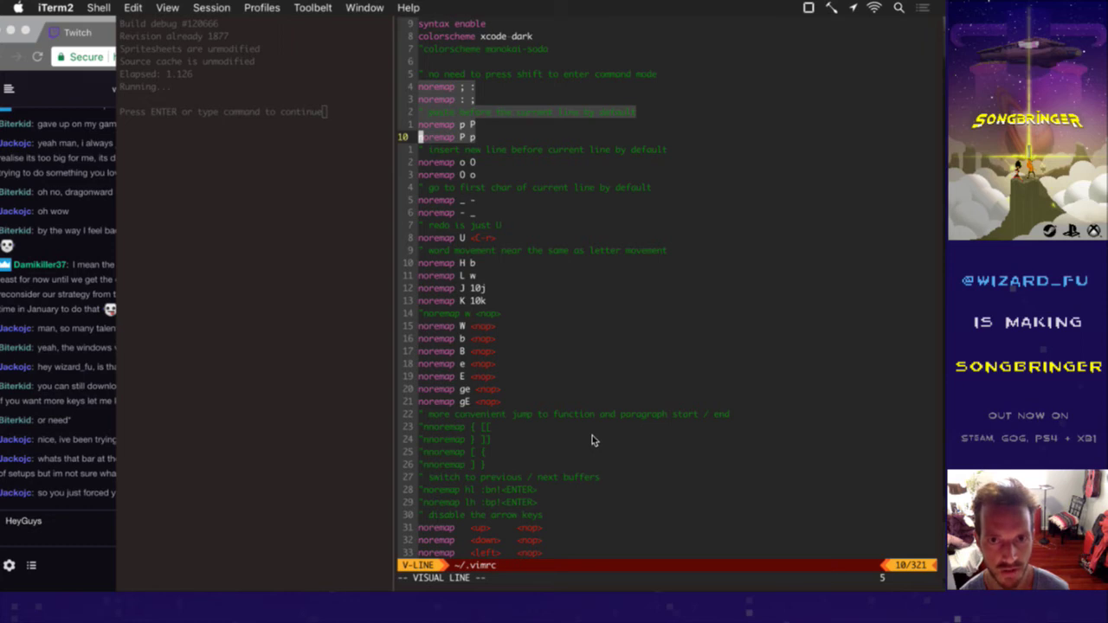
key(Escape)
Step: Examine the remaining mappings and settings in ~/.vimrc, down to the let $BASH_ENV line
key(j)
key(j)
key(j)
key(j)
key(j)
key(j)
key(j)
key(j)
key(j)
key(j)
key(j)
key(j)
key(j)
key(j)
key(j)
key(j)
key(j)
key(j)
key(j)
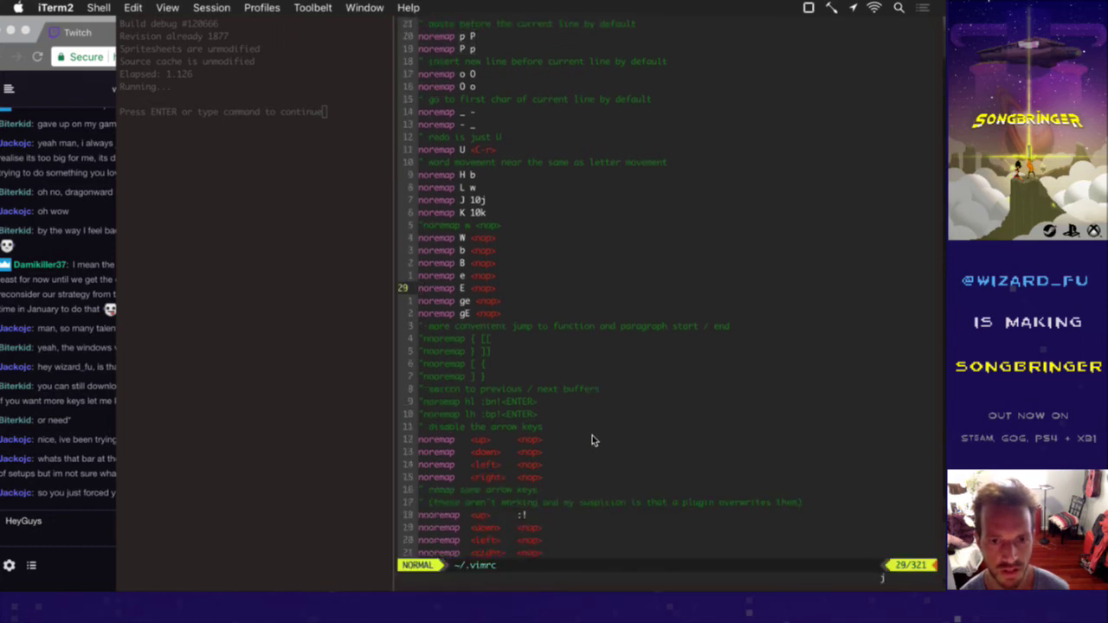
key(j)
key(j)
key(j)
key(j)
key(j)
key(j)
key(j)
key(j)
key(j)
key(j)
key(j)
key(j)
key(j)
key(j)
key(j)
key(j)
key(j)
key(j)
key(j)
key(j)
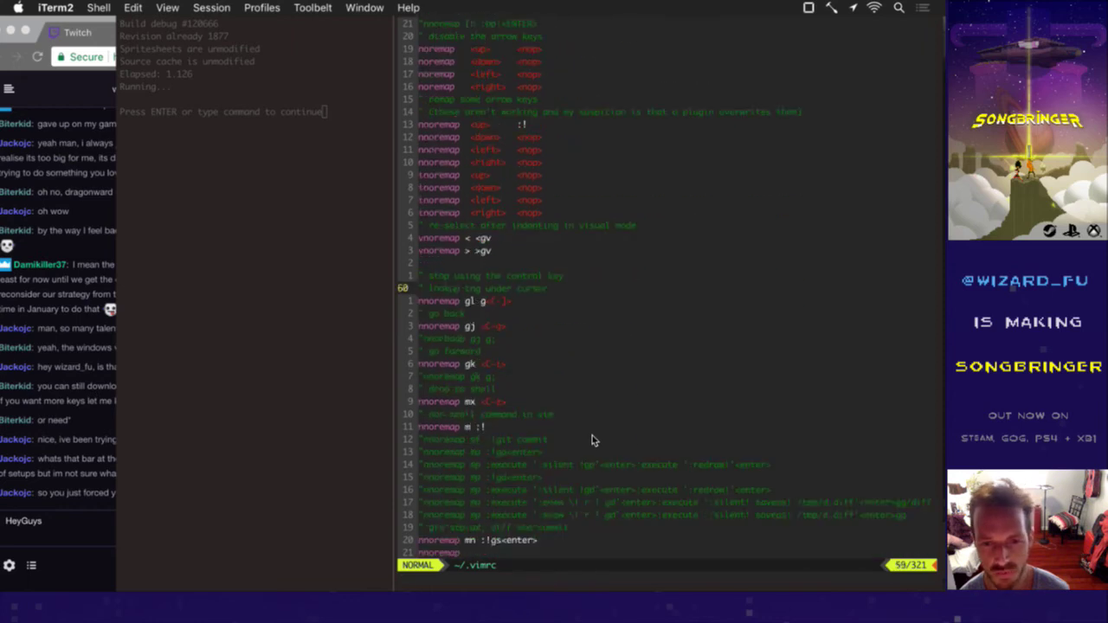
key(j)
key(j)
key(j)
key(j)
key(j)
key(j)
key(j)
key(j)
key(j)
key(j)
key(j)
key(j)
key(j)
key(j)
key(j)
key(j)
key(j)
key(j)
key(j)
key(j)
key(j)
key(j)
key(j)
key(j)
key(j)
key(j)
key(j)
key(j)
key(j)
key(j)
key(j)
key(j)
key(j)
key(j)
key(j)
key(j)
key(j)
key(j)
key(j)
key(j)
key(j)
key(j)
key(j)
key(j)
key(j)
key(j)
key(j)
key(j)
key(j)
key(j)
key(j)
key(j)
key(j)
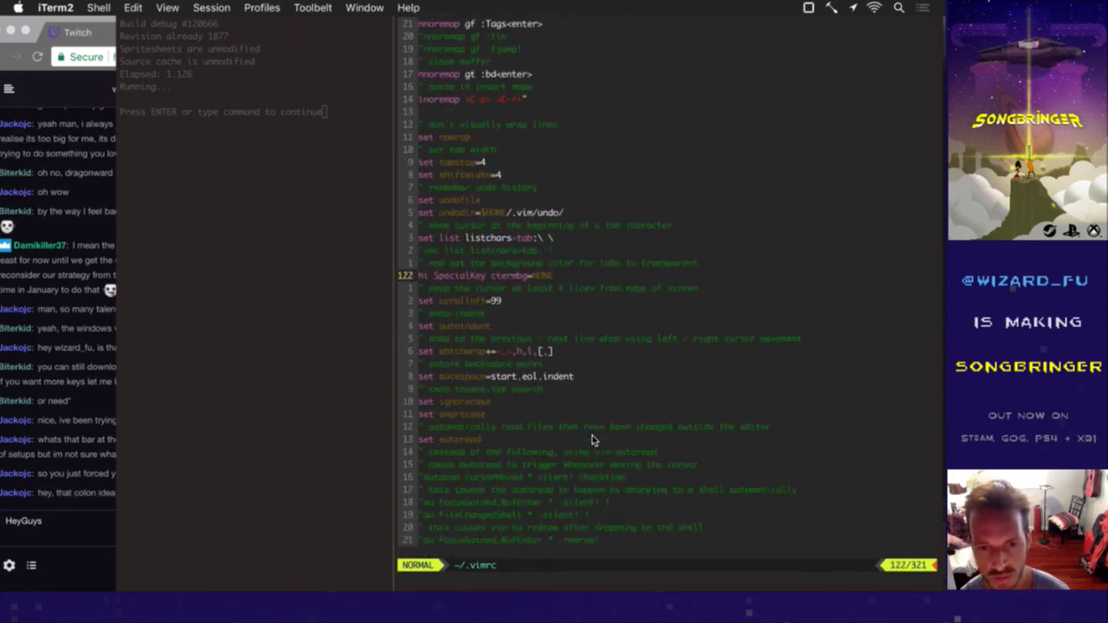
key(j)
key(j)
key(j)
key(j)
key(j)
key(j)
key(j)
key(j)
key(j)
key(j)
key(j)
key(j)
key(j)
key(j)
key(j)
key(j)
key(j)
key(j)
key(j)
key(j)
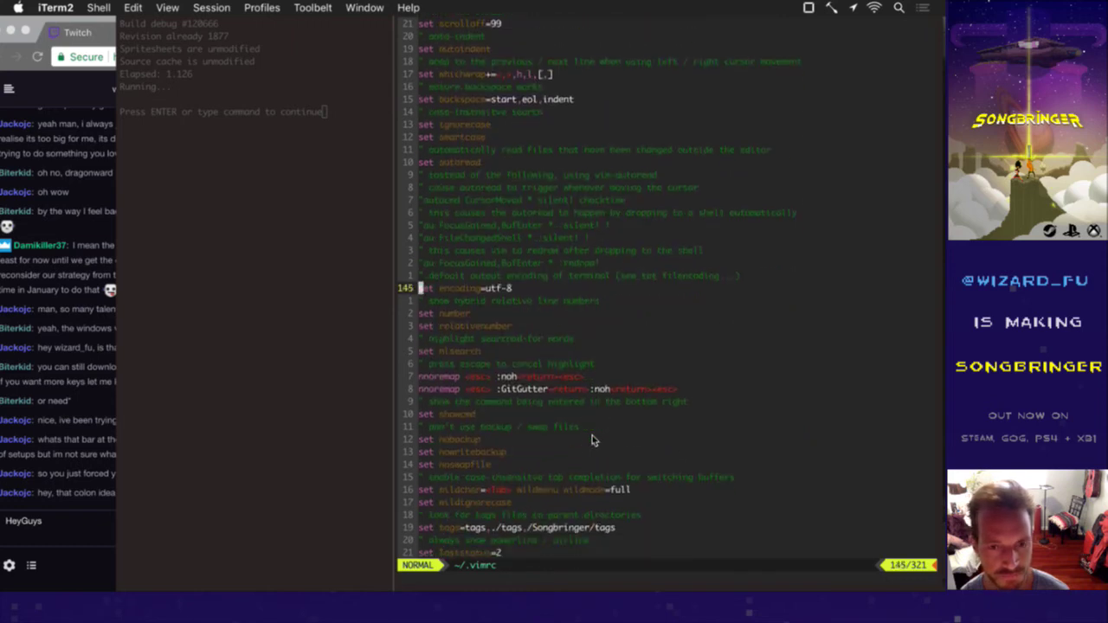
key(j)
key(j)
key(j)
key(j)
key(j)
key(j)
key(j)
key(j)
key(j)
key(j)
key(j)
key(j)
key(j)
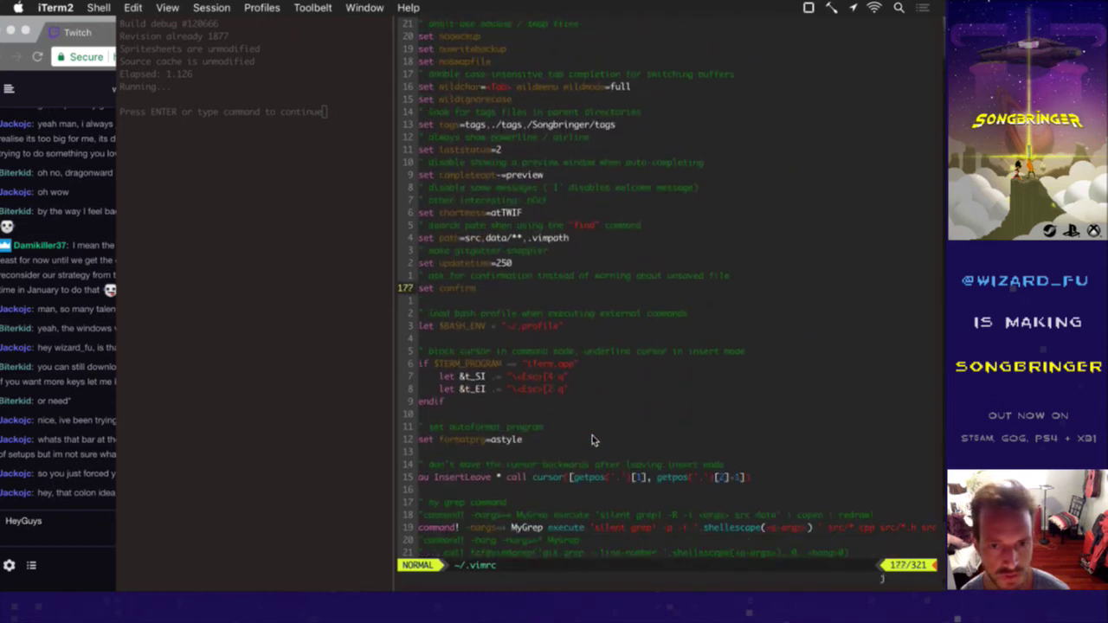
key(j)
key(j)
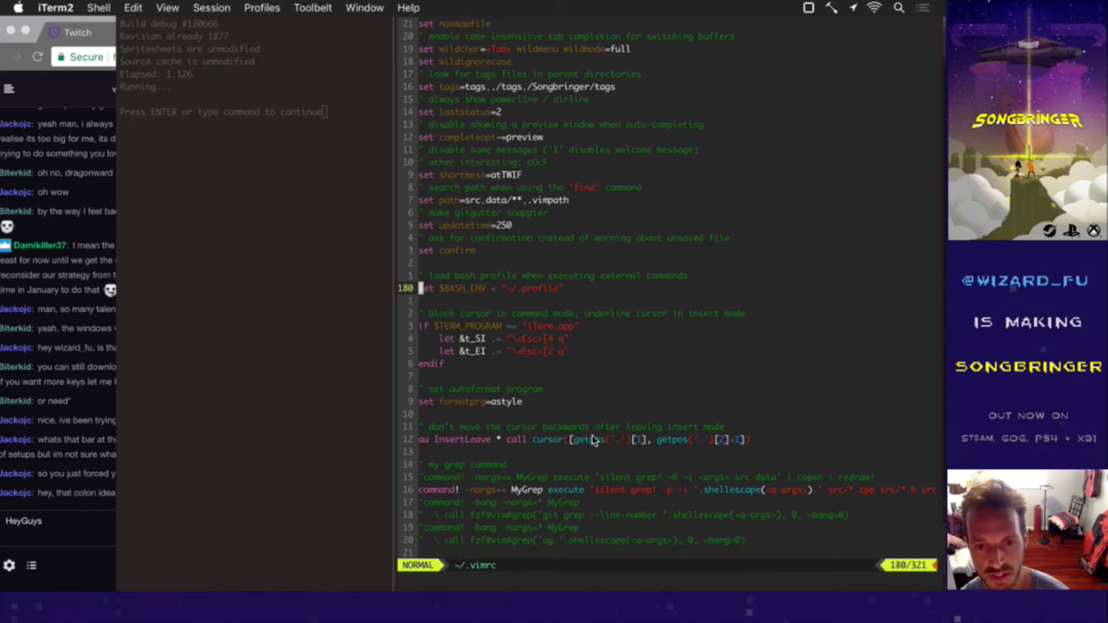
Step: Switch to Chrome and read the newest Twitch chat messages
key(super+Tab)
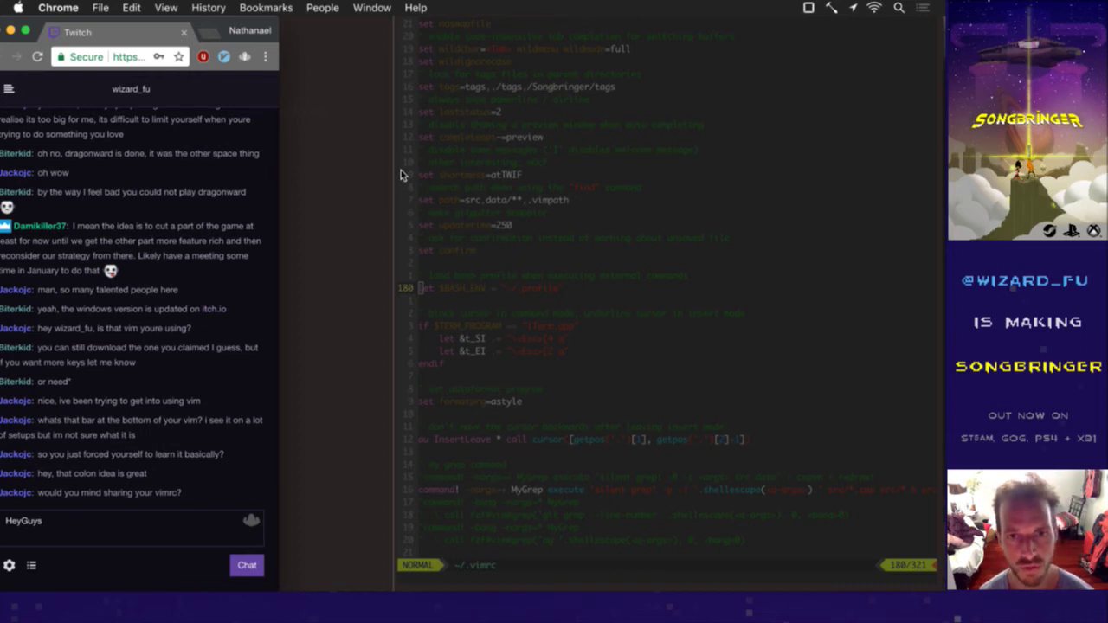
key(super+h)
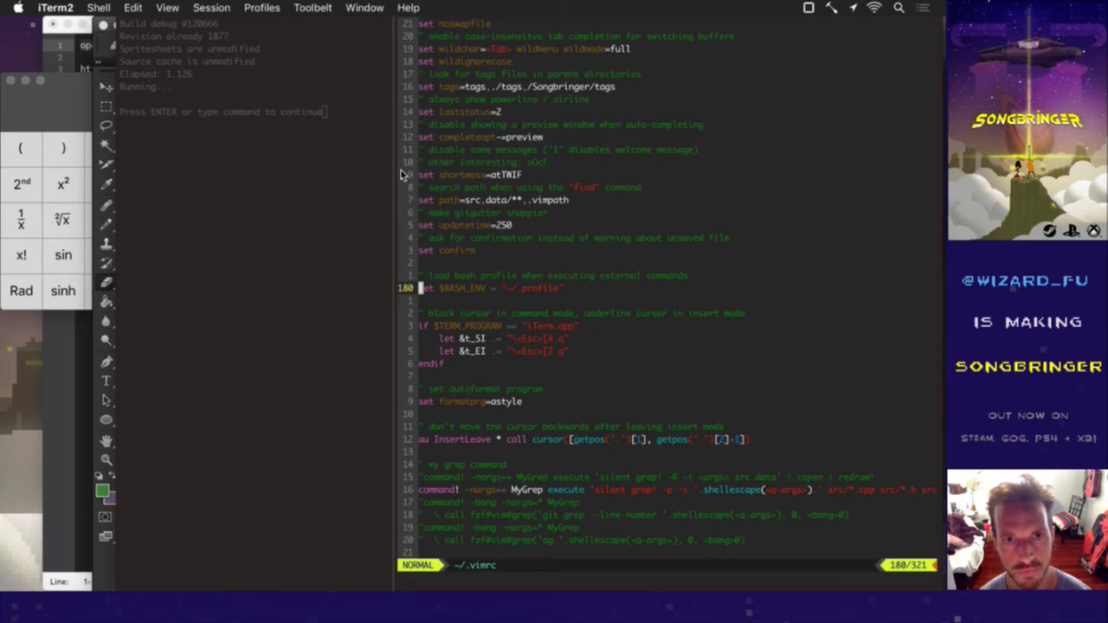
key(super+Tab)
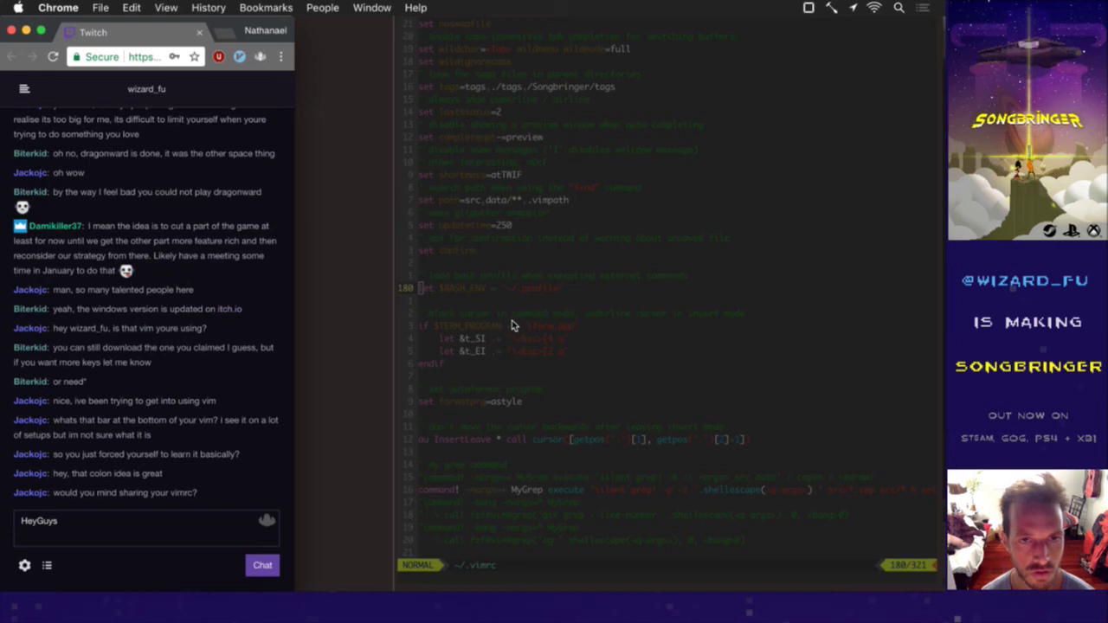
Step: Open gist.github.com in a new Chrome window, widened and placed beside the Twitch chat
key(super+n)
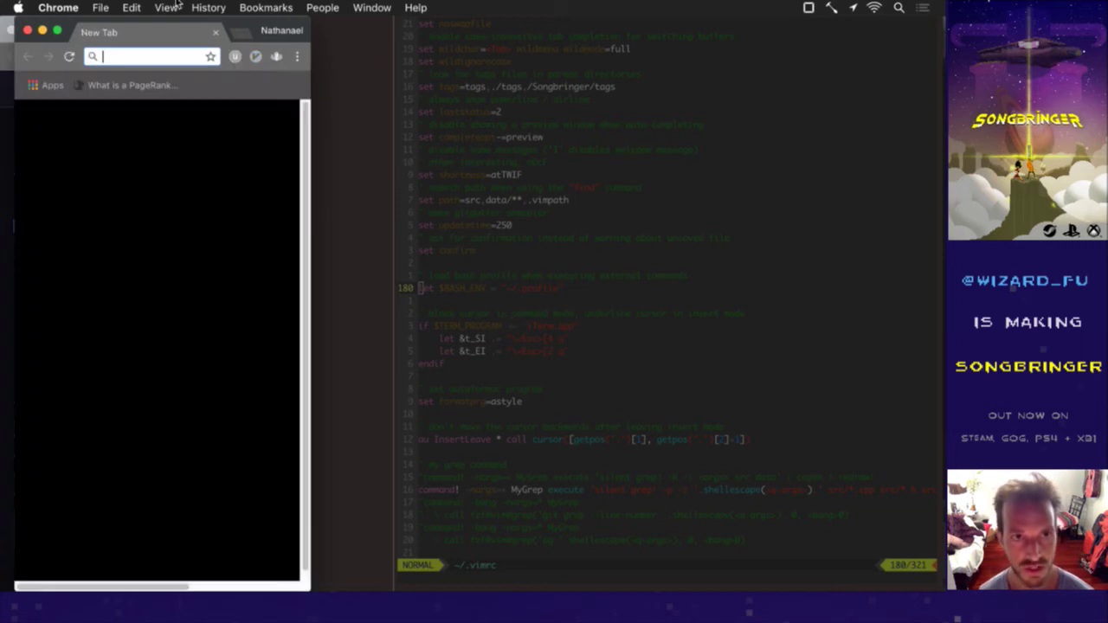
drag(157, 33, 494, 45)
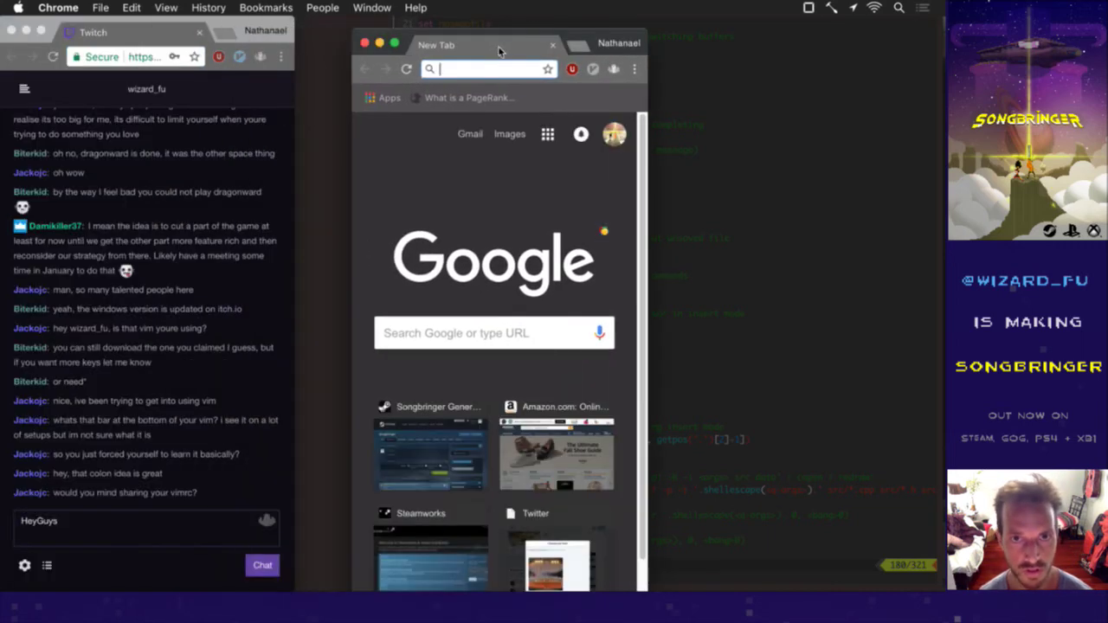
text(gist)
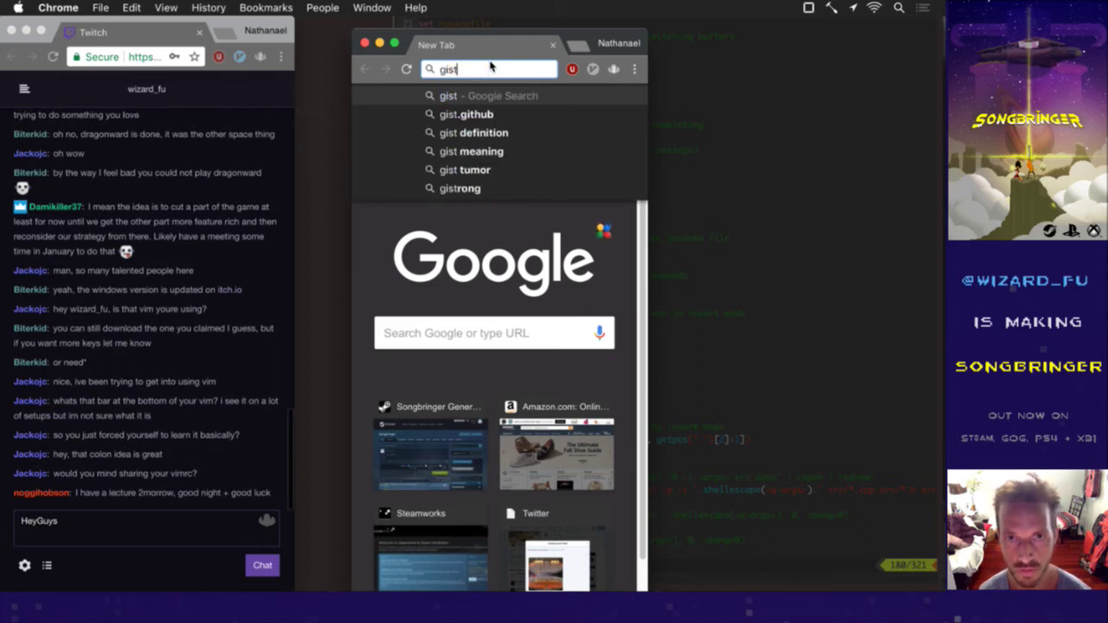
text(.github)
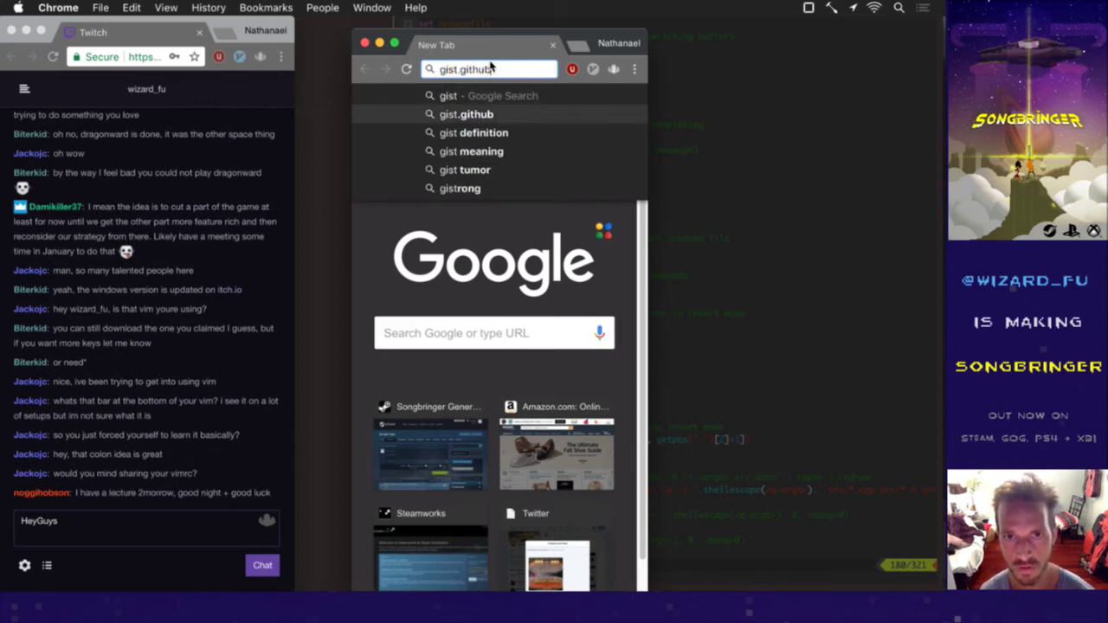
text(.com)
key(Return)
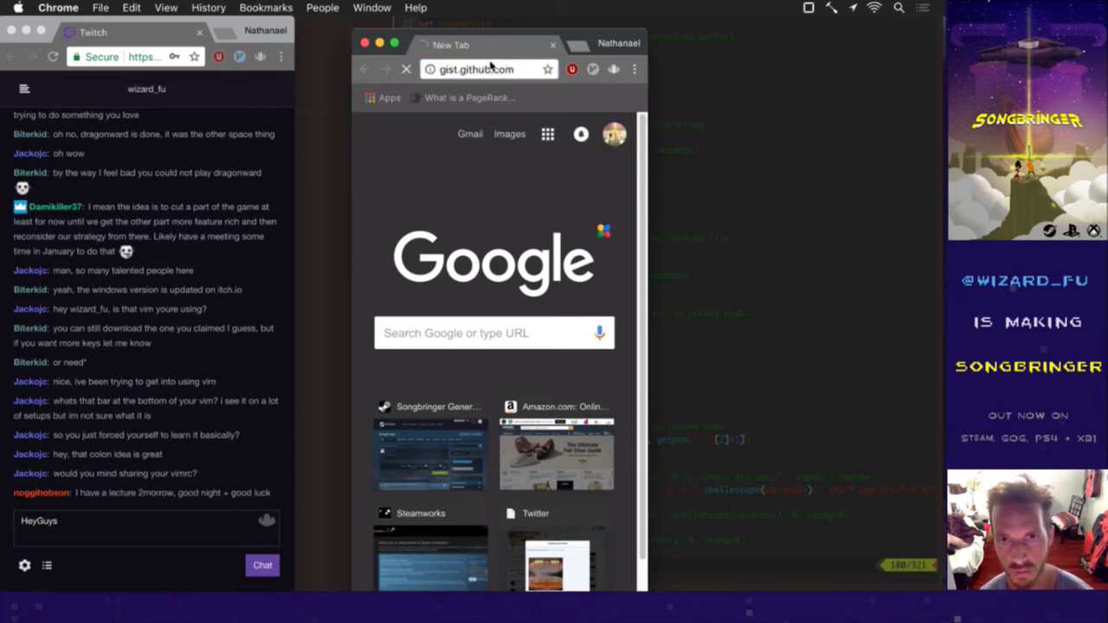
drag(649, 191, 945, 175)
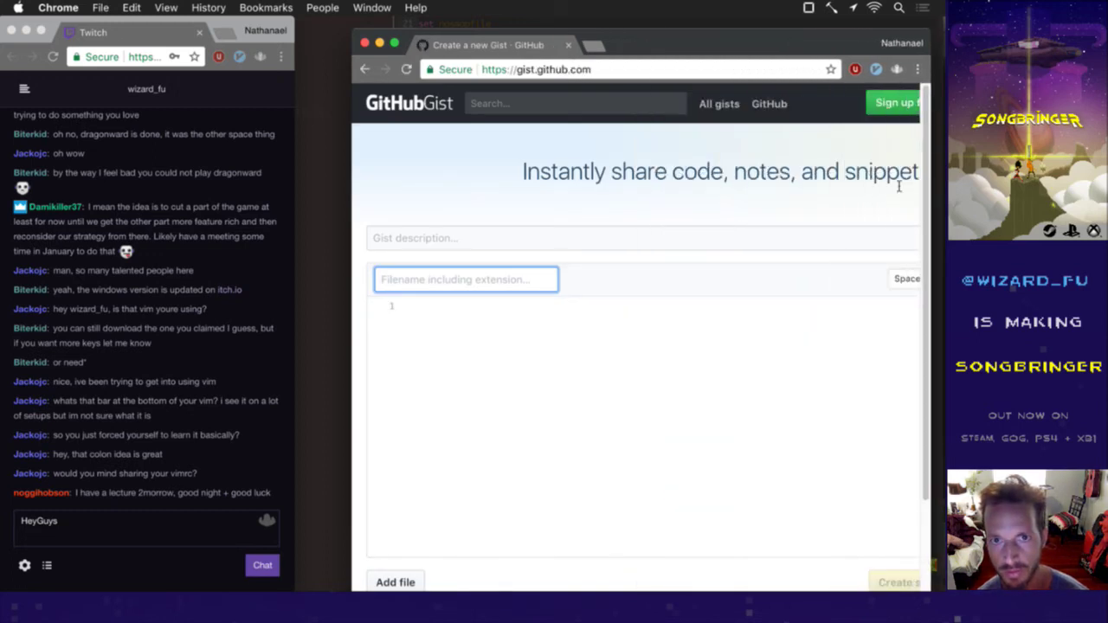
drag(765, 45, 628, 45)
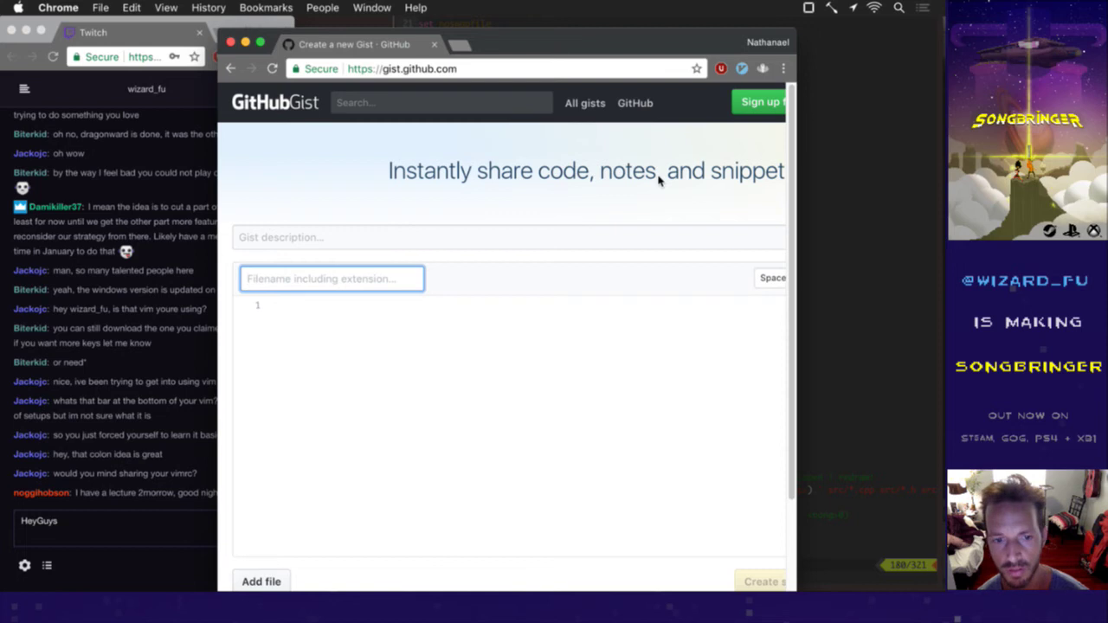
Step: Sign in to GitHub Gist with the prefilled account username and password
scroll(658, 178, right, 5)
click(734, 107)
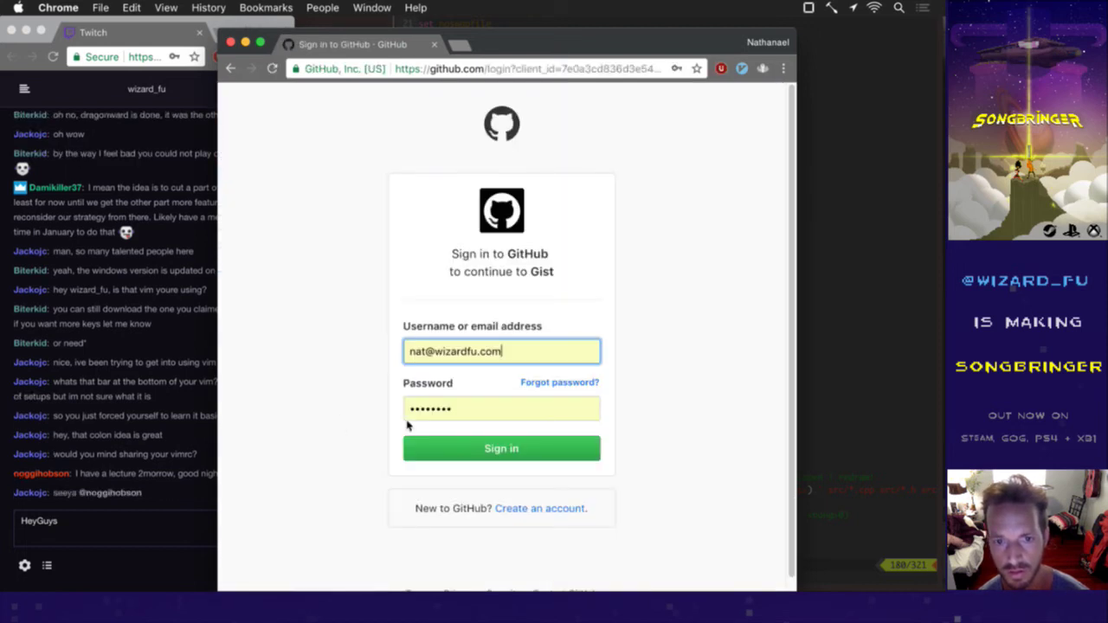
click(447, 450)
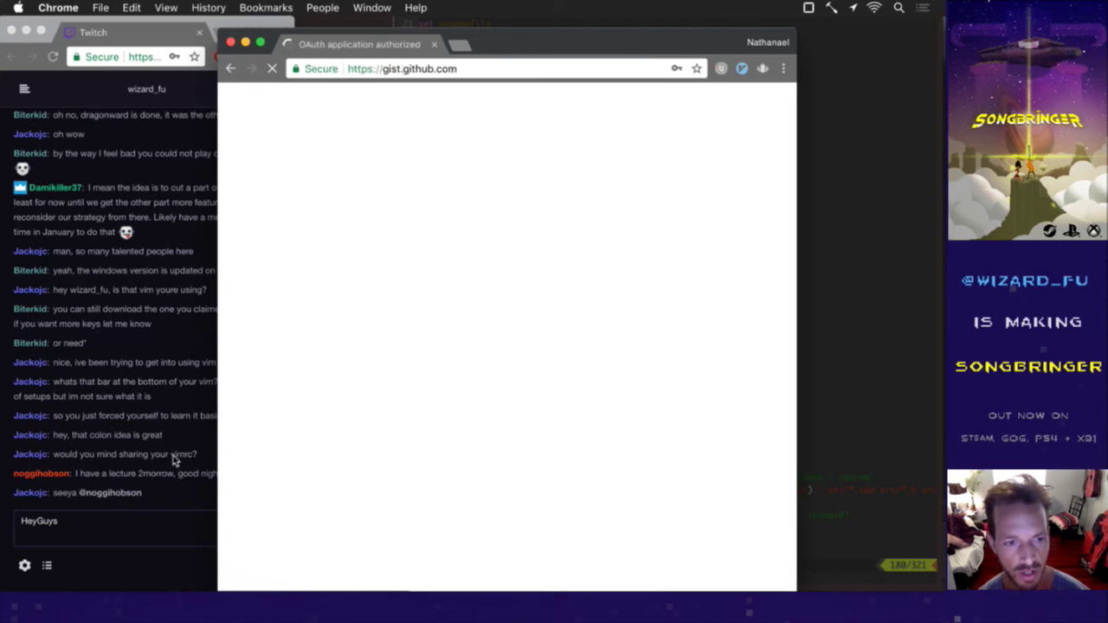
Step: Check the chat request to share the vimrc, and open the existing .vimrc gist
click(162, 447)
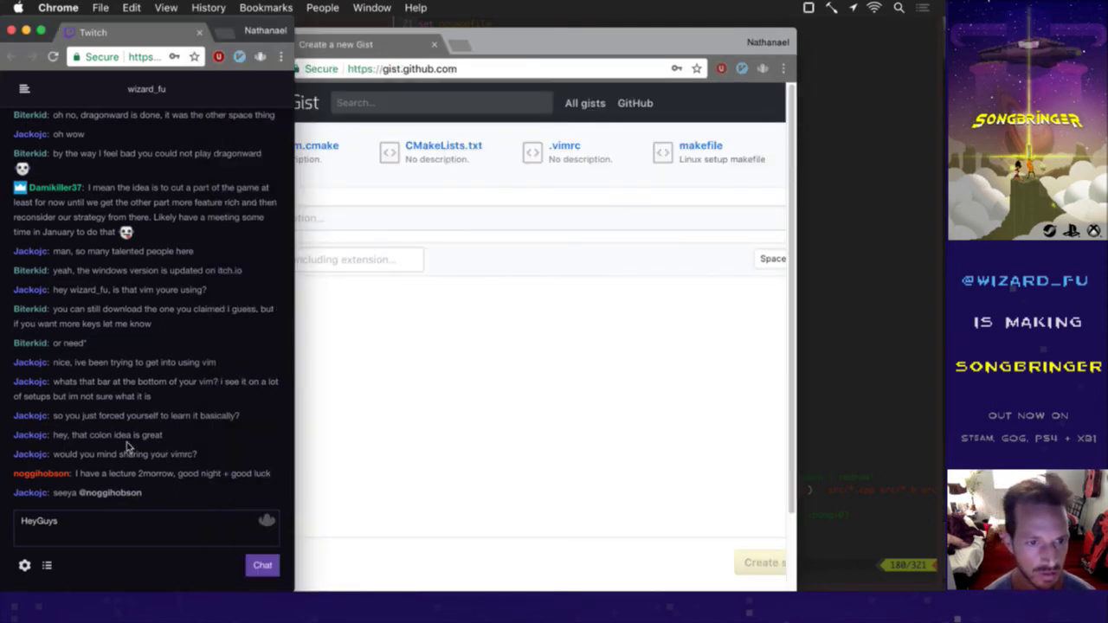
drag(125, 475, 211, 472)
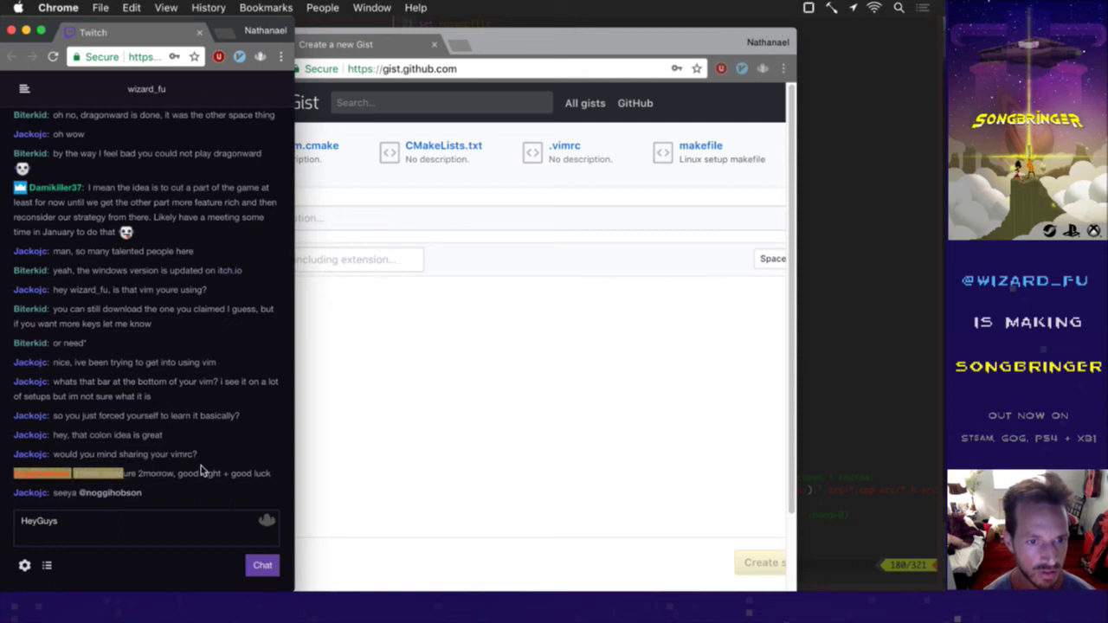
click(220, 453)
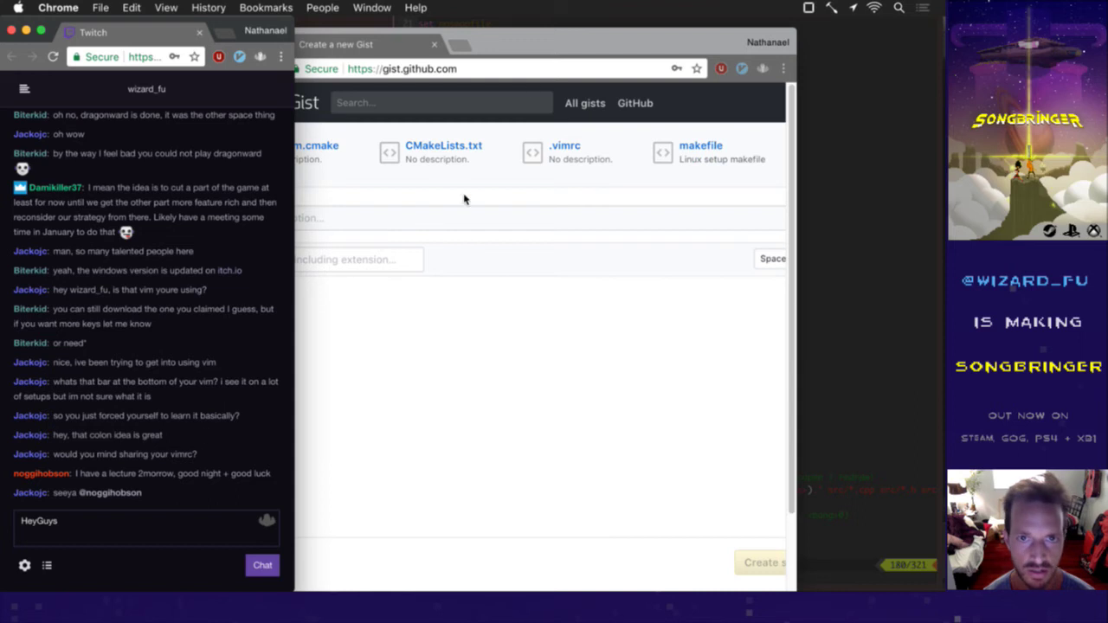
click(544, 60)
click(559, 149)
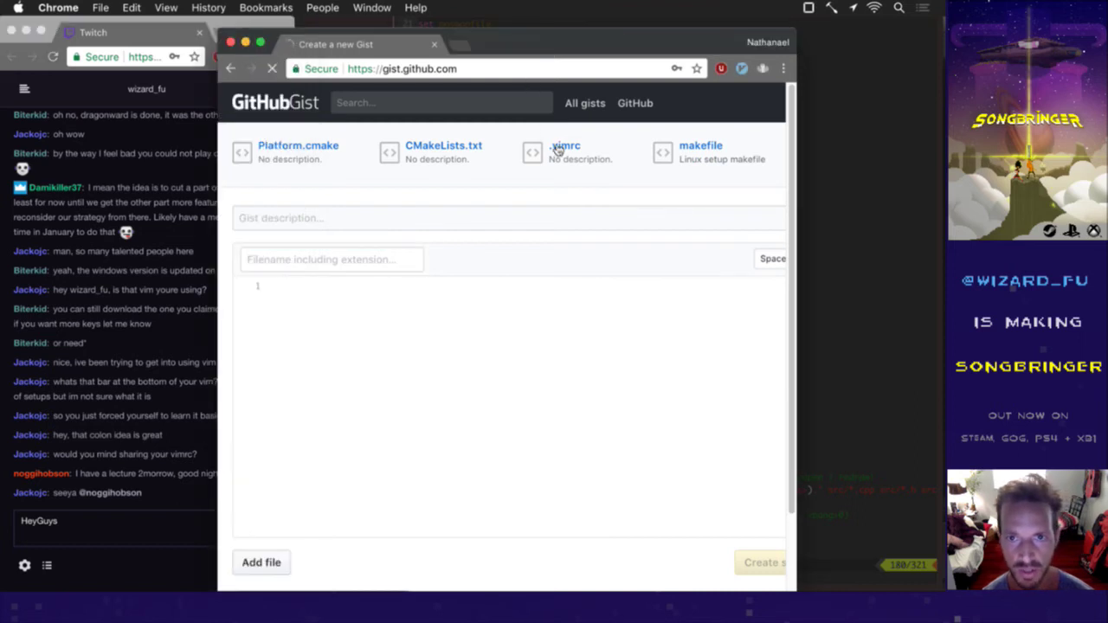
Step: Switch to the .vimrc open in iTerm2 and clear the search highlighting
click(836, 251)
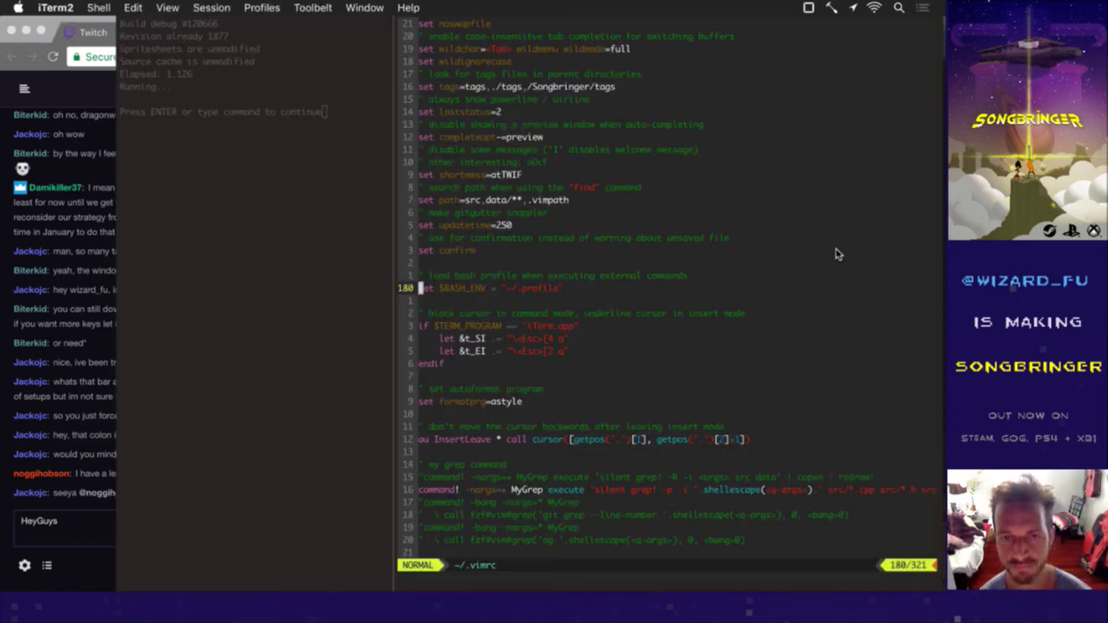
text(j)
text(:noh)
key(Return)
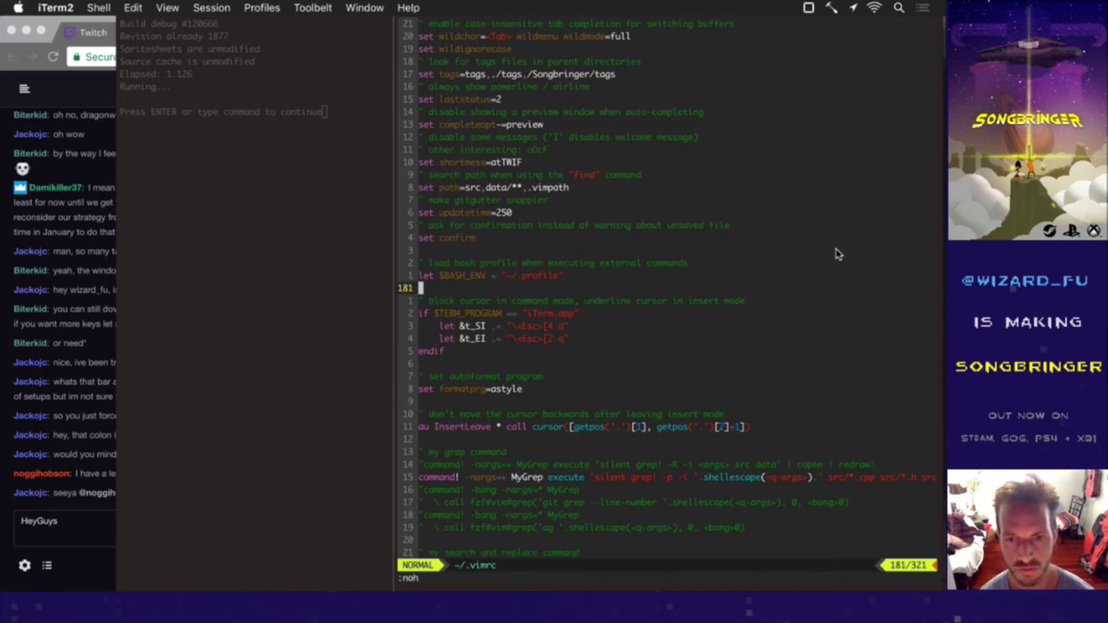
text(iI)
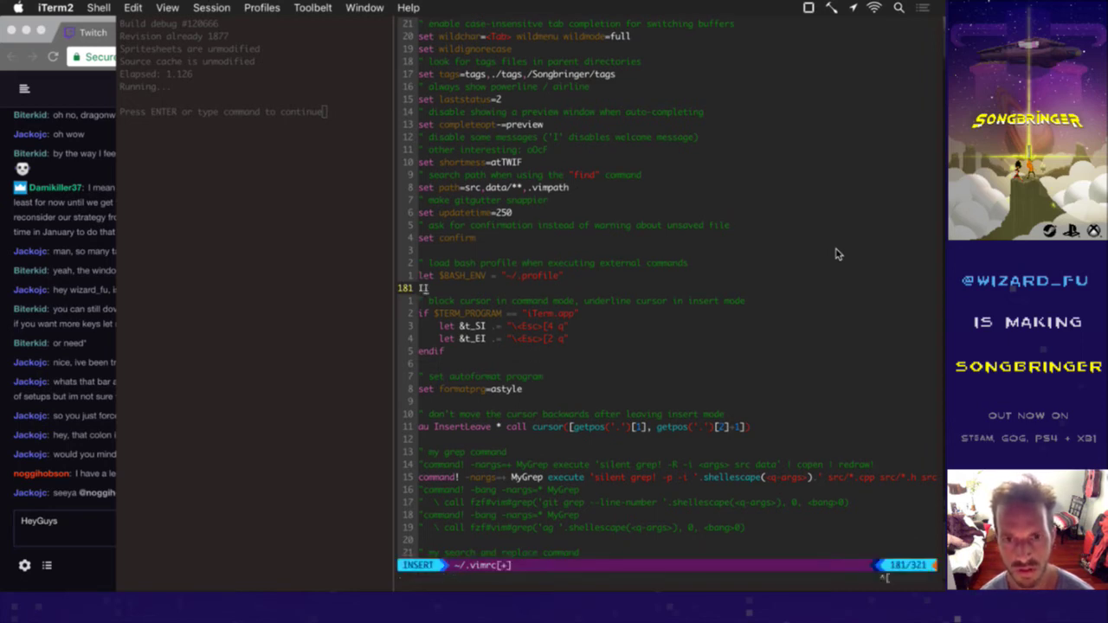
key(Escape)
key(7)
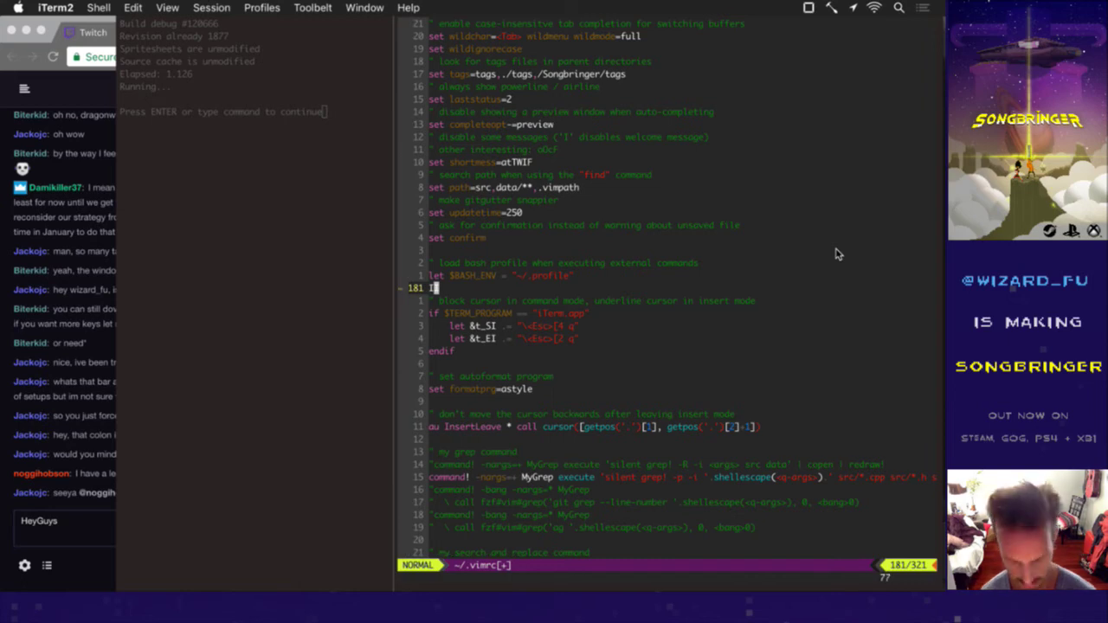
key(u)
Step: Look through the settings and plugin configuration in the .vimrc, ending at the first line of the file
key(1)
key(0)
key(j)
key(2)
key(0)
key(k)
scroll(836, 254, up, 20)
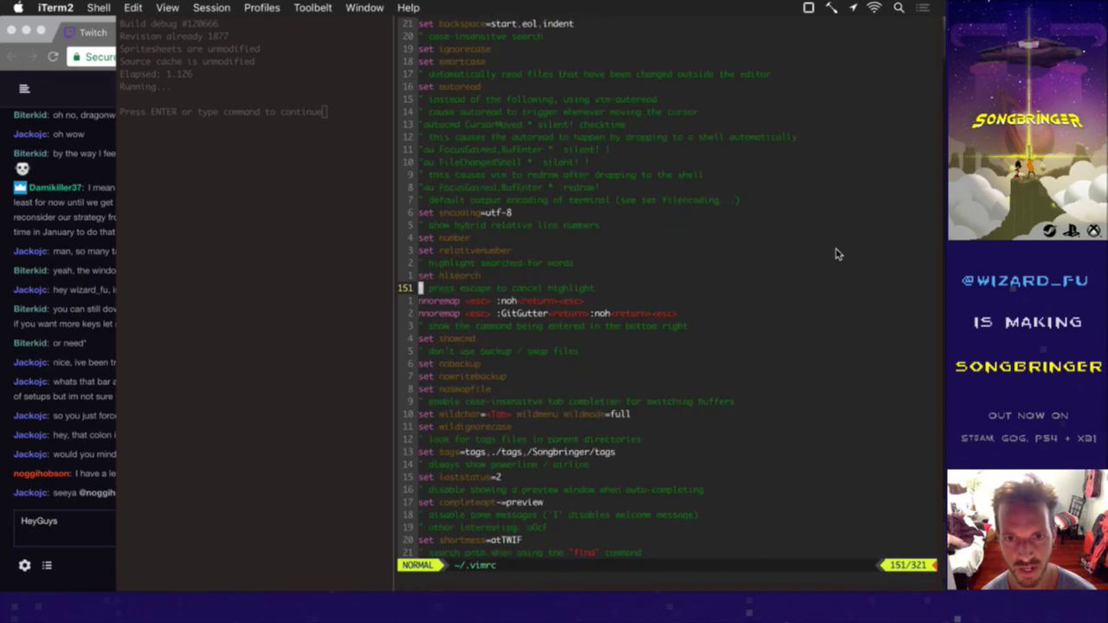
scroll(835, 254, down, 20)
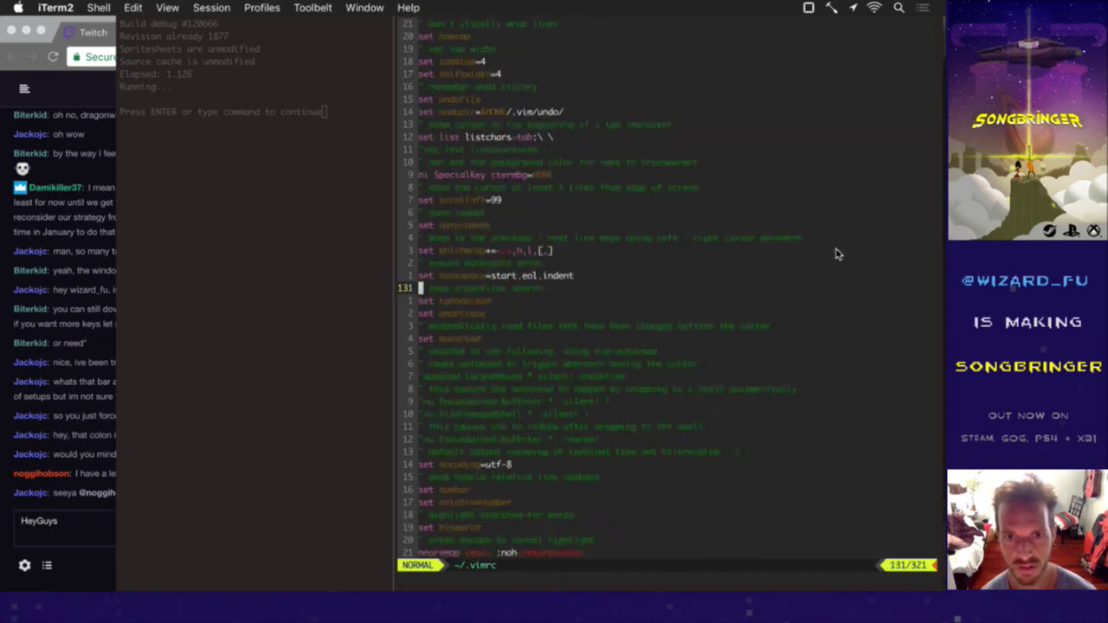
scroll(836, 253, up, 20)
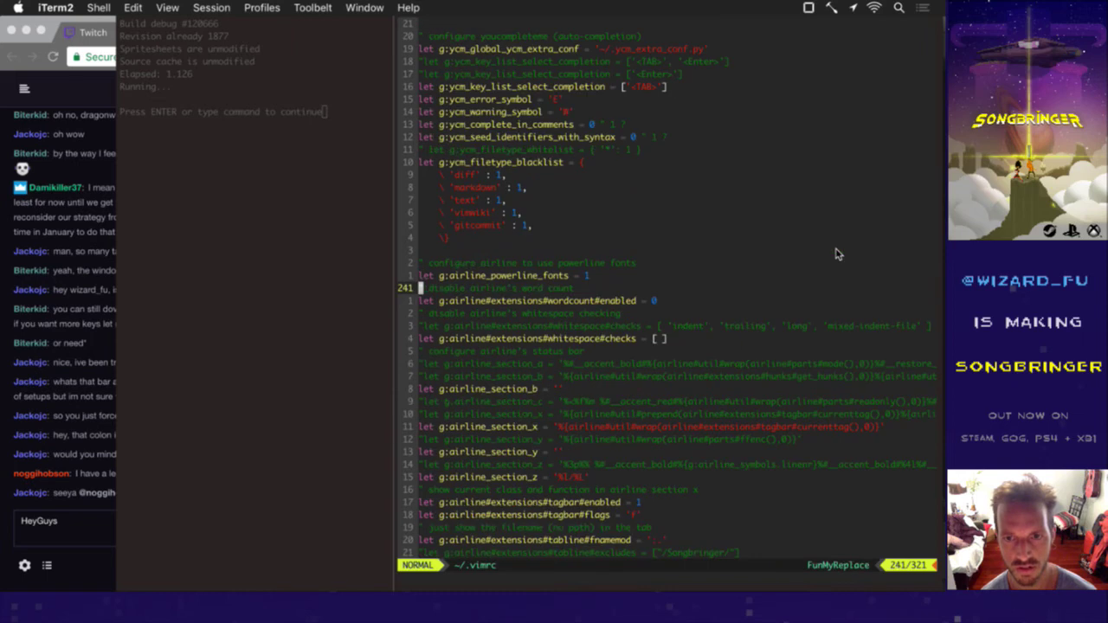
scroll(835, 253, up, 20)
scroll(836, 254, up, 20)
scroll(835, 254, up, 20)
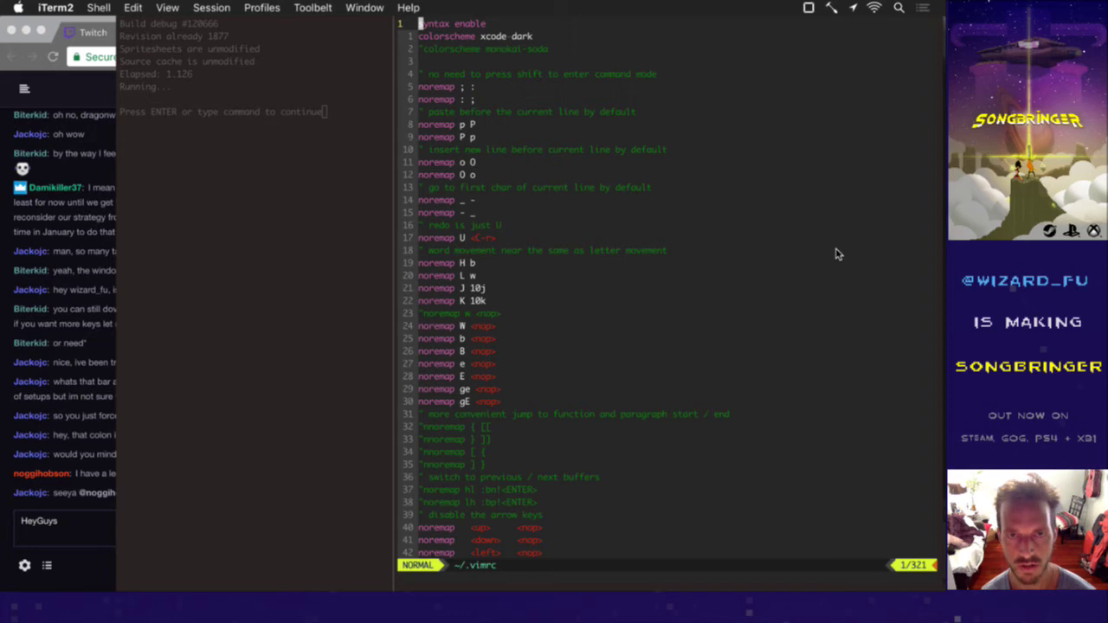
Step: Select every line of the .vimrc from first to last and copy them to the system clipboard
key(shift+v)
key(j)
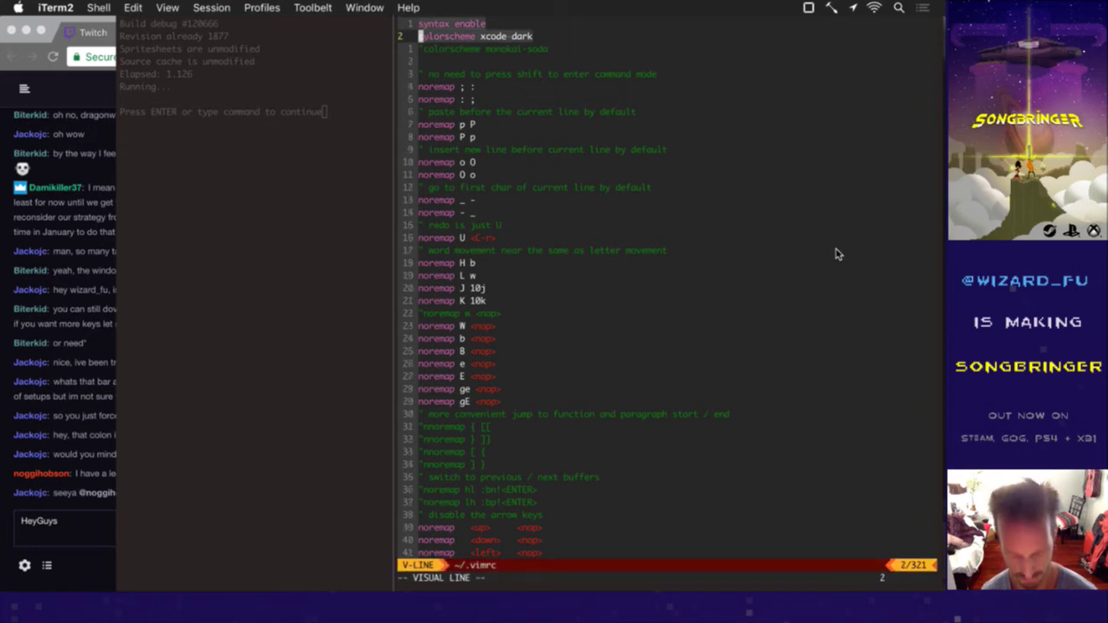
key(Escape)
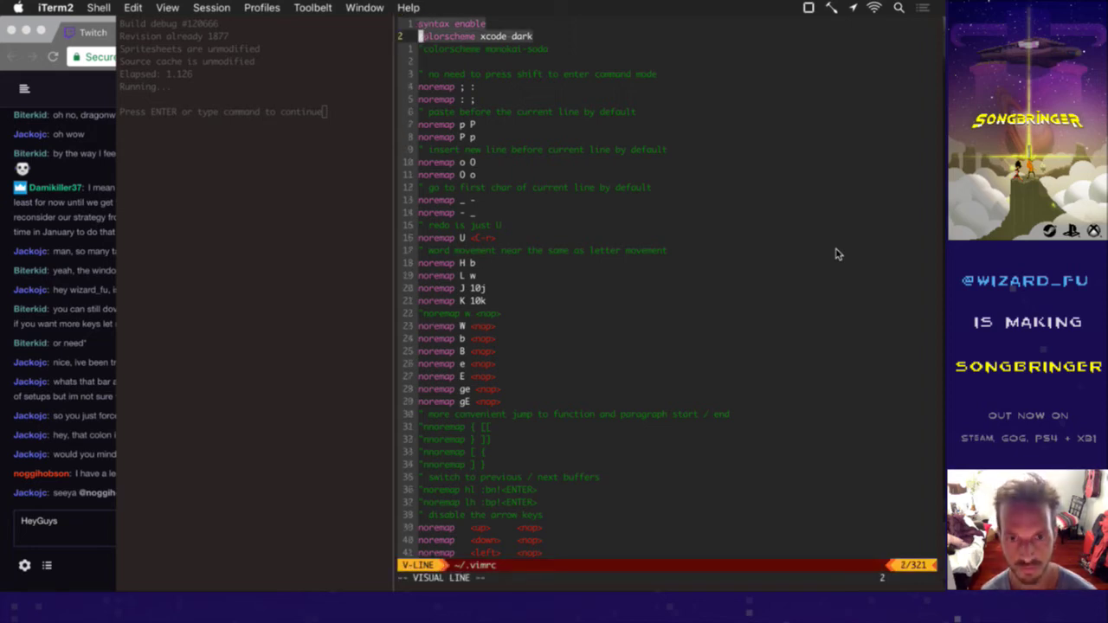
key(braceright)
key(braceright)
key(braceright)
key(braceright)
key(braceright)
key(braceright)
key(braceright)
key(braceright)
key(braceright)
key(braceright)
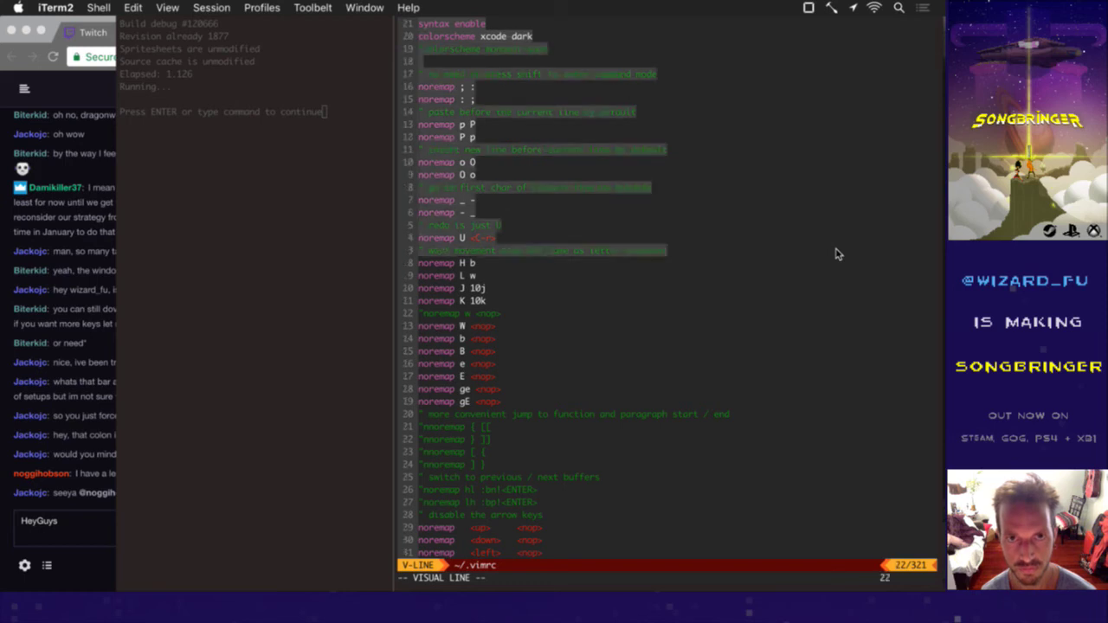
key(braceright)
key(braceright)
key(braceright)
key(braceright)
key(braceright)
key(braceright)
key(braceright)
key(braceright)
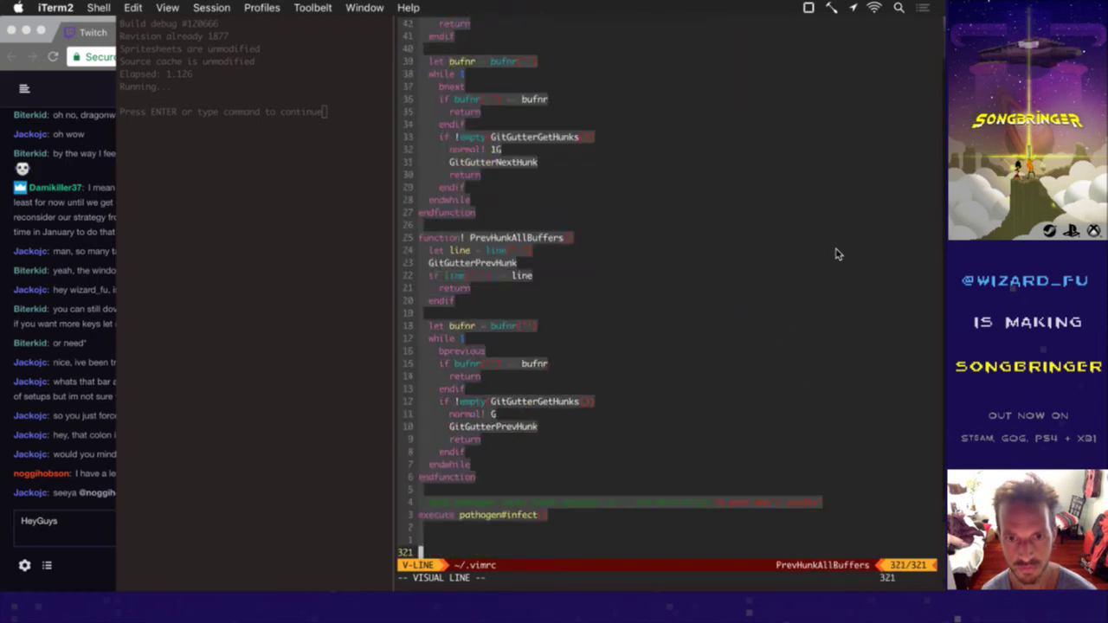
key(comma)
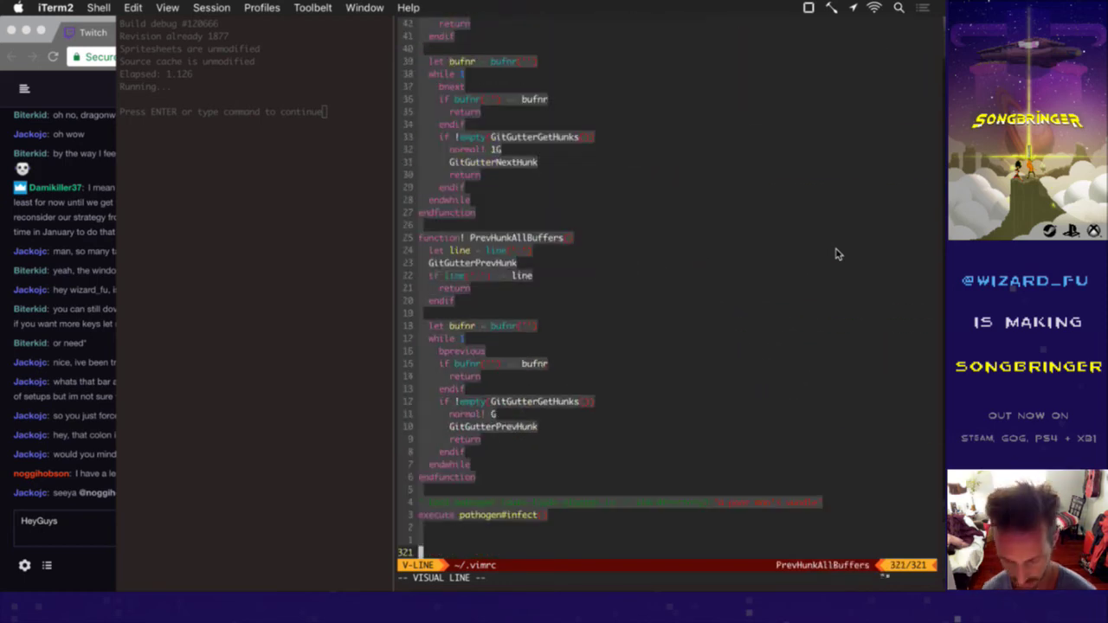
key(y)
Step: Switch to Chrome, replace the .vimrc gist's entire content with the copied file, and save the update
key(super+Tab)
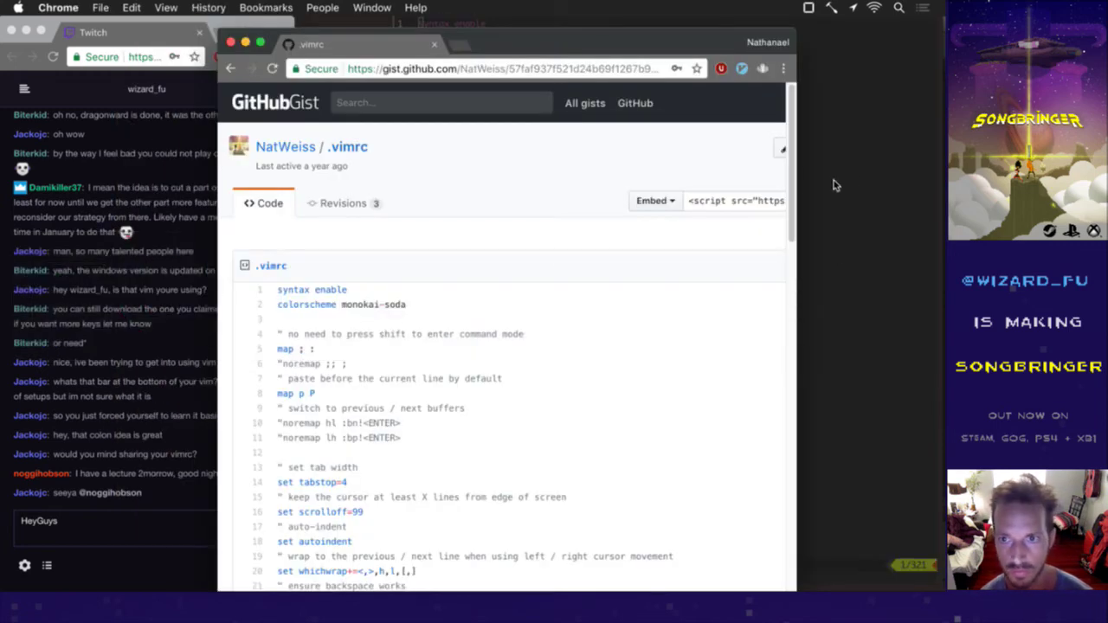
drag(797, 196, 918, 189)
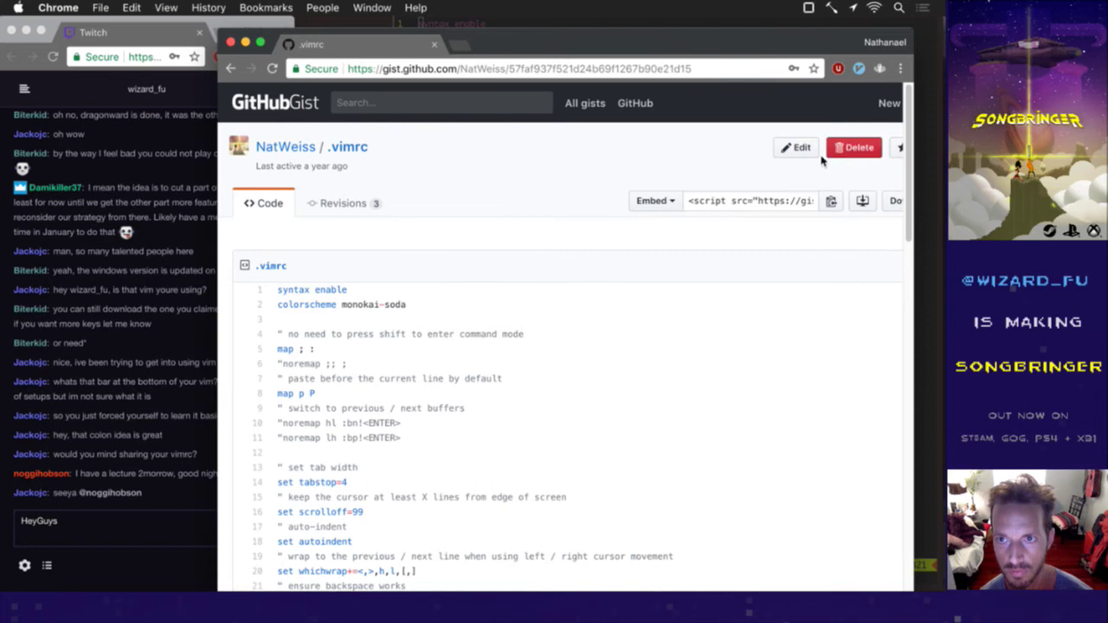
click(795, 147)
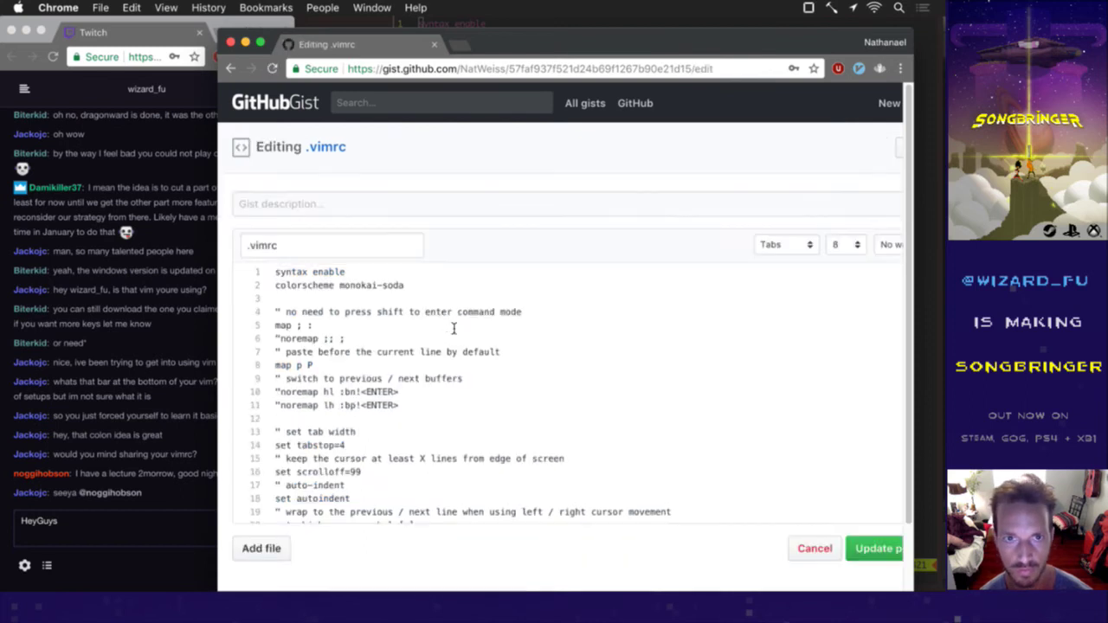
key(super+a)
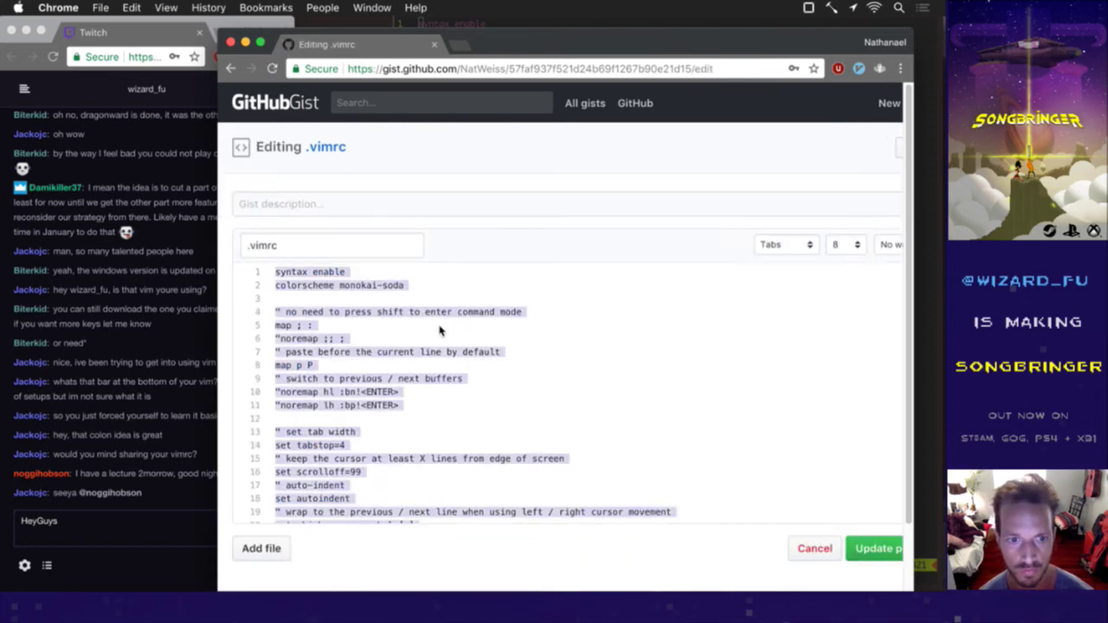
key(Right)
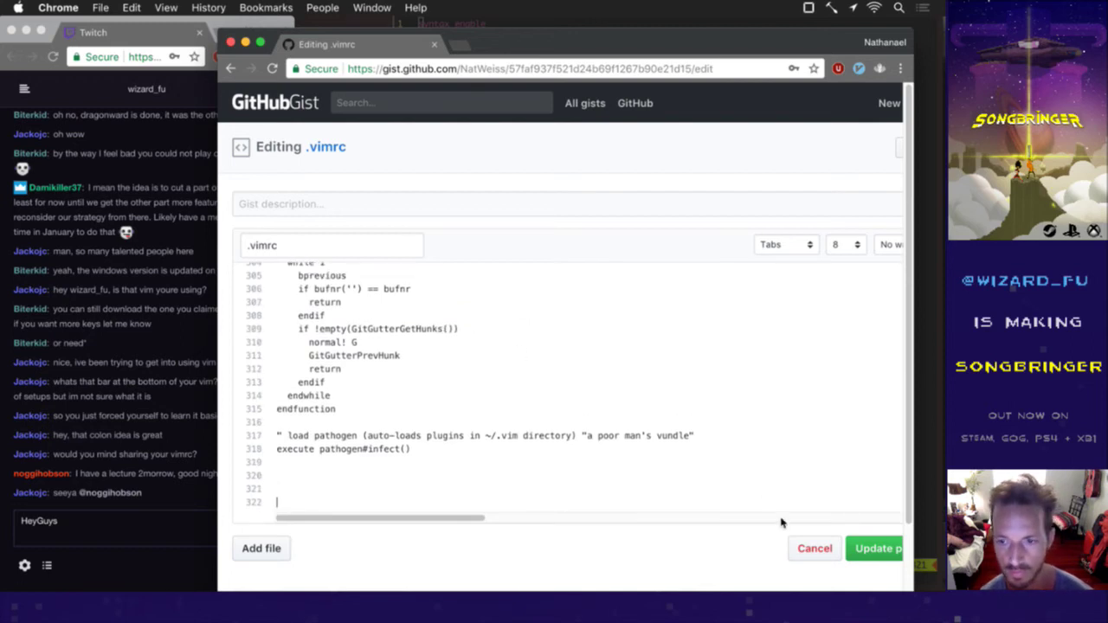
click(873, 549)
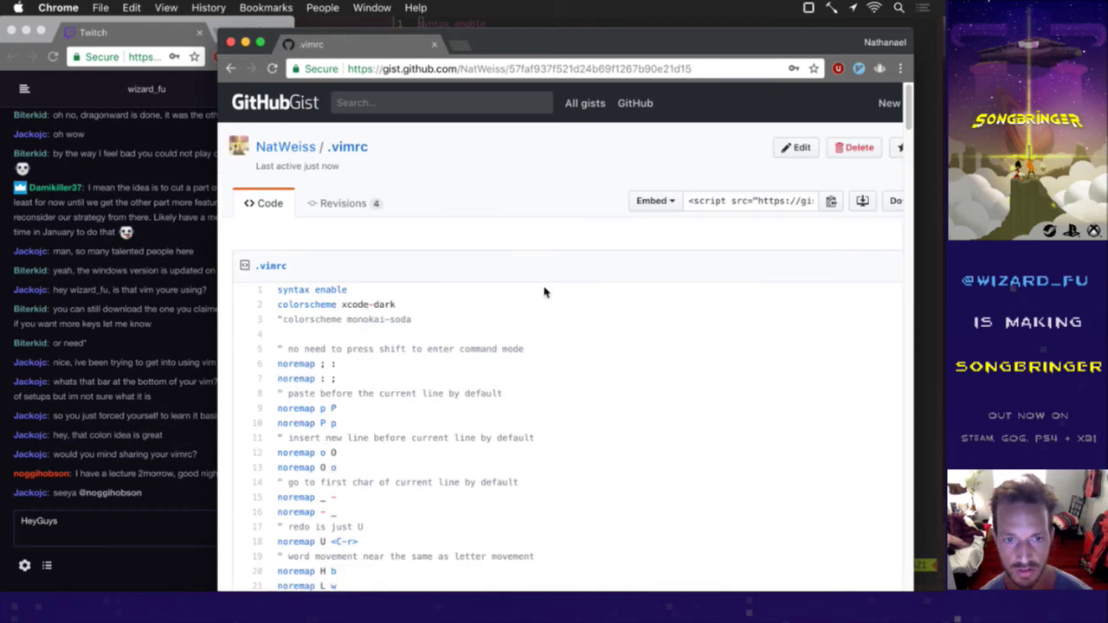
Step: Look over the updated .vimrc gist and check the Twitch chat for new messages
scroll(544, 292, down, 15)
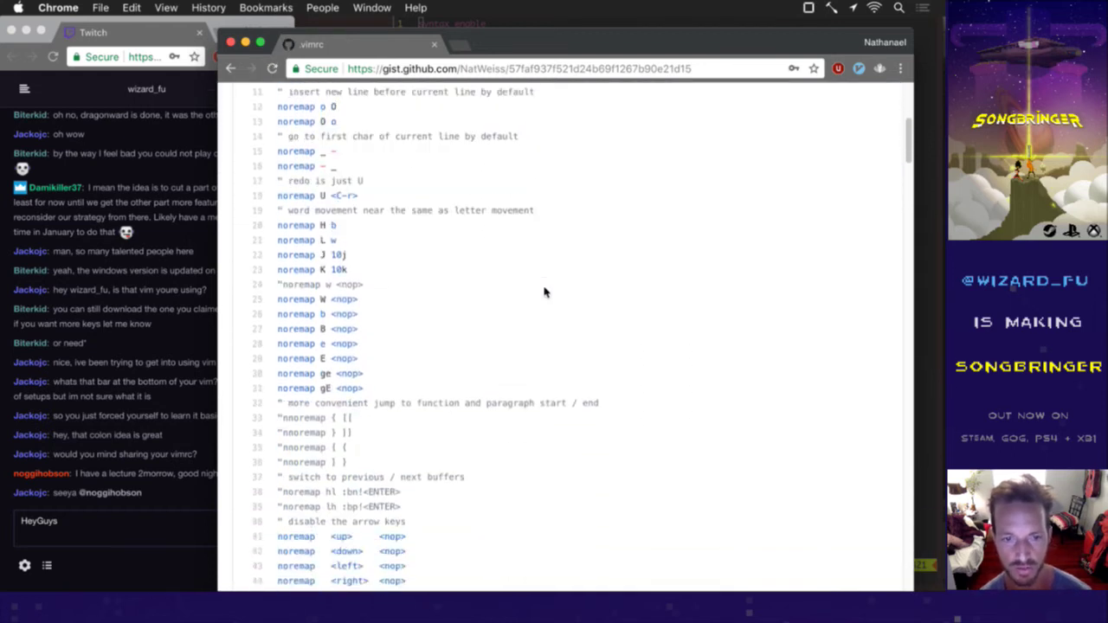
scroll(544, 292, down, 20)
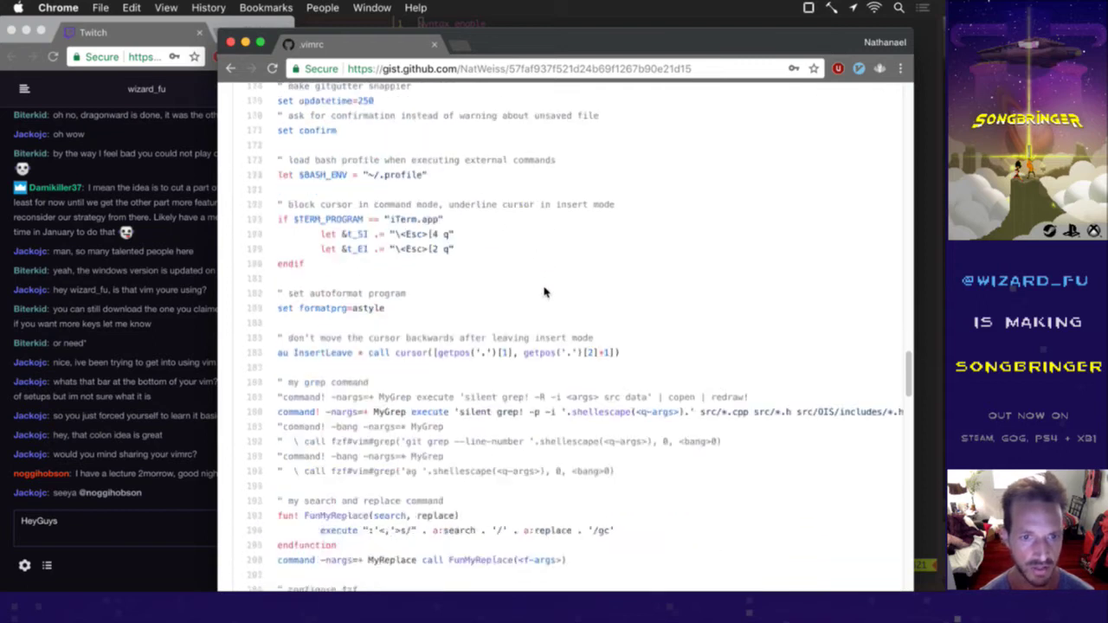
scroll(545, 292, up, 20)
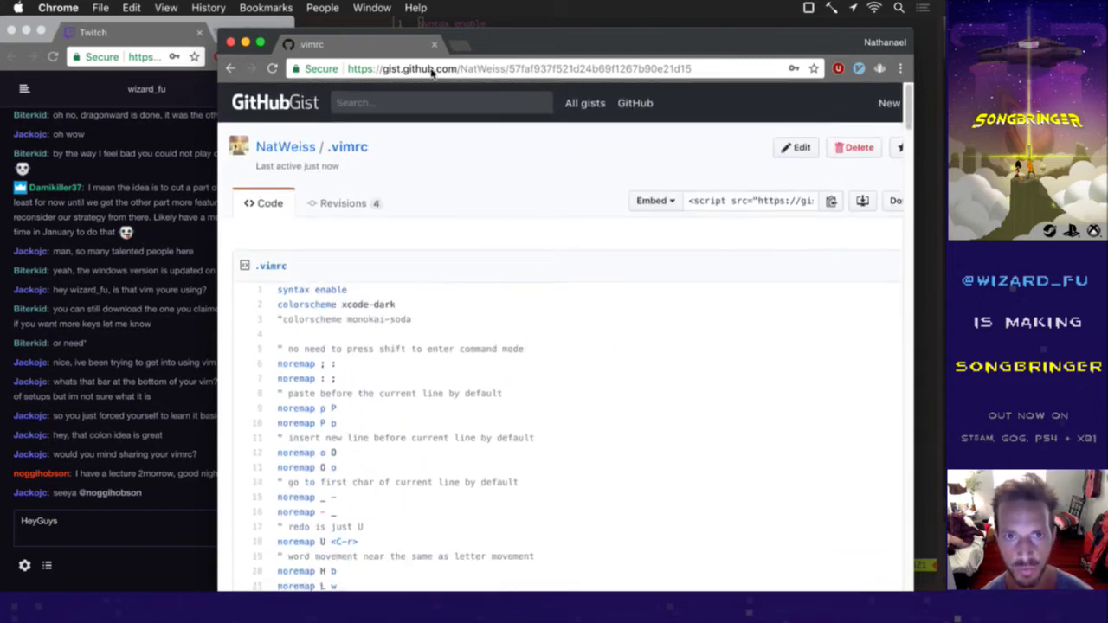
click(135, 469)
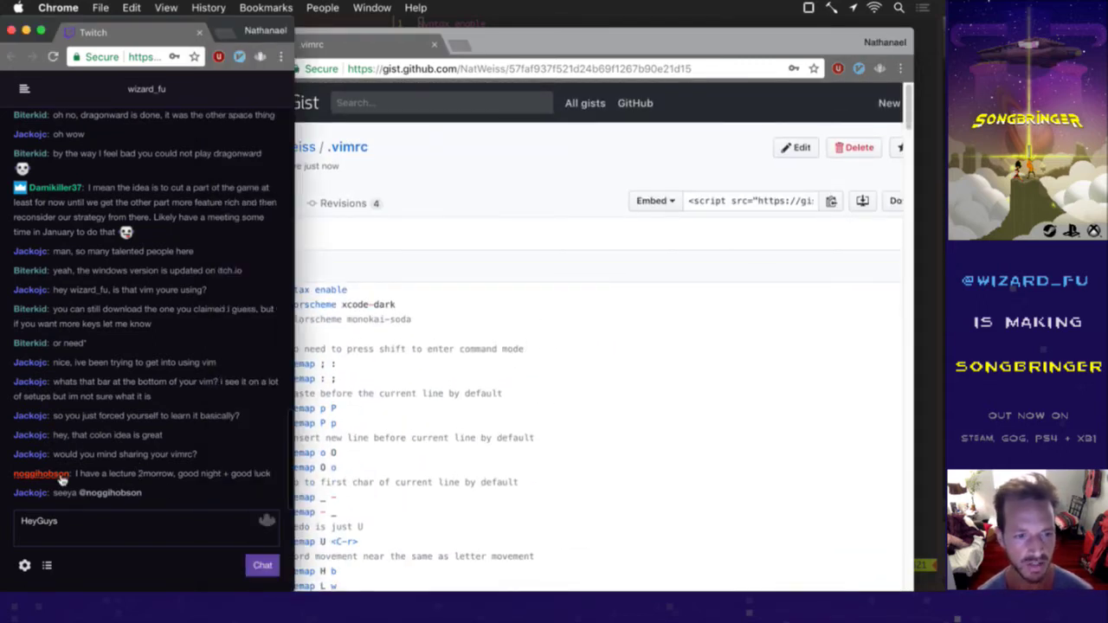
click(61, 525)
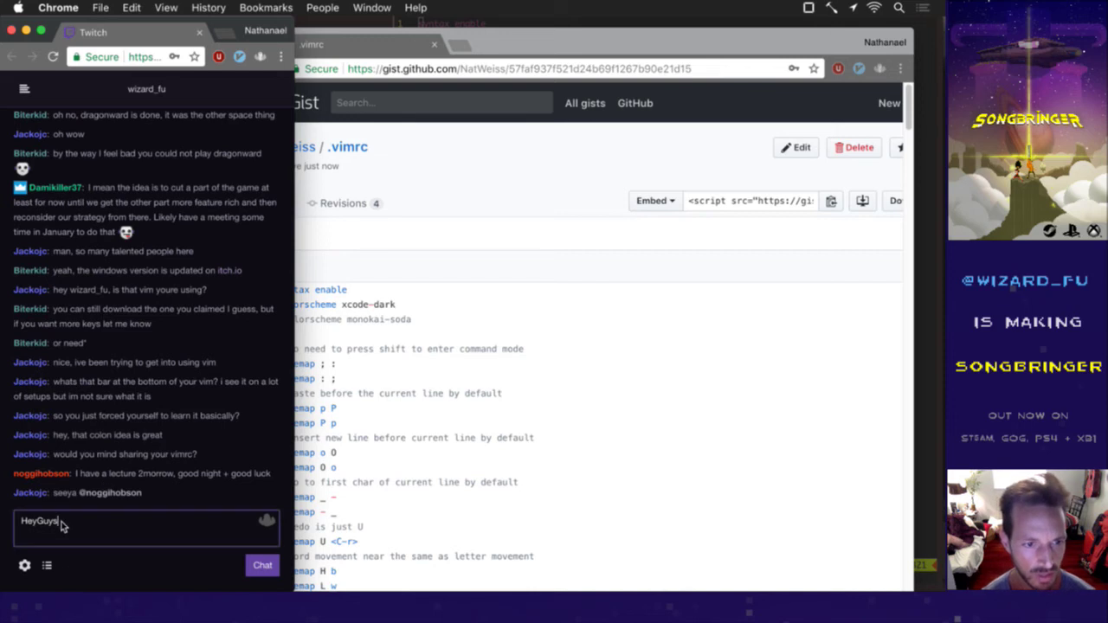
click(466, 233)
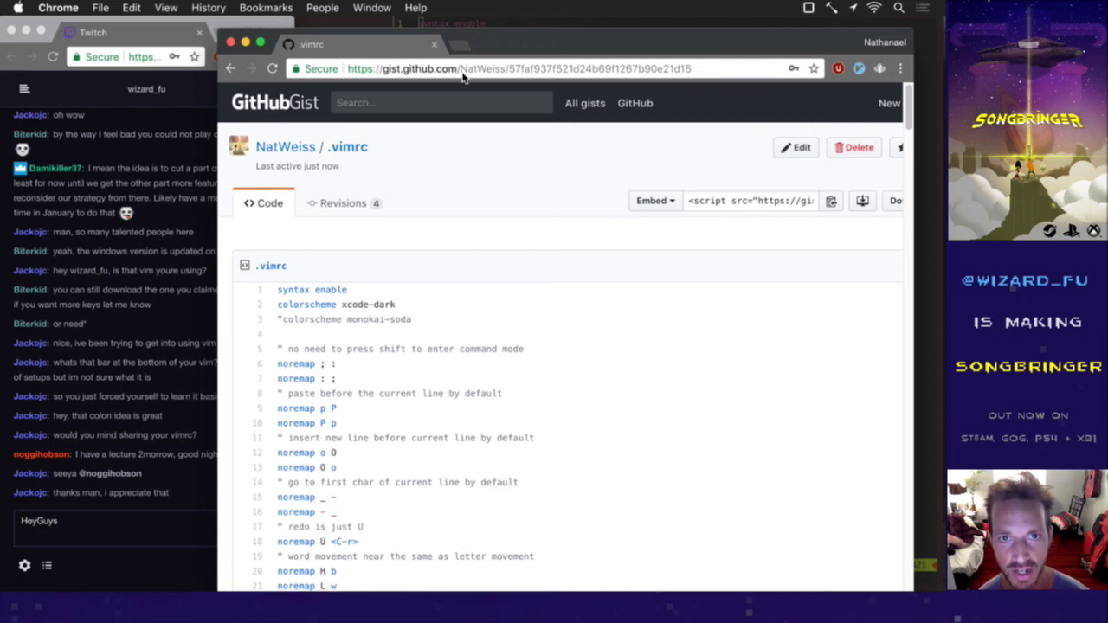
Step: Shorten the gist's web address to the account's profile path and load the list of all its gists
click(715, 74)
click(718, 74)
key(BackSpace)
key(BackSpace)
key(BackSpace)
key(BackSpace)
key(BackSpace)
key(BackSpace)
key(BackSpace)
key(BackSpace)
key(BackSpace)
key(BackSpace)
key(BackSpace)
key(BackSpace)
key(BackSpace)
key(BackSpace)
key(BackSpace)
key(BackSpace)
key(BackSpace)
key(BackSpace)
key(BackSpace)
key(BackSpace)
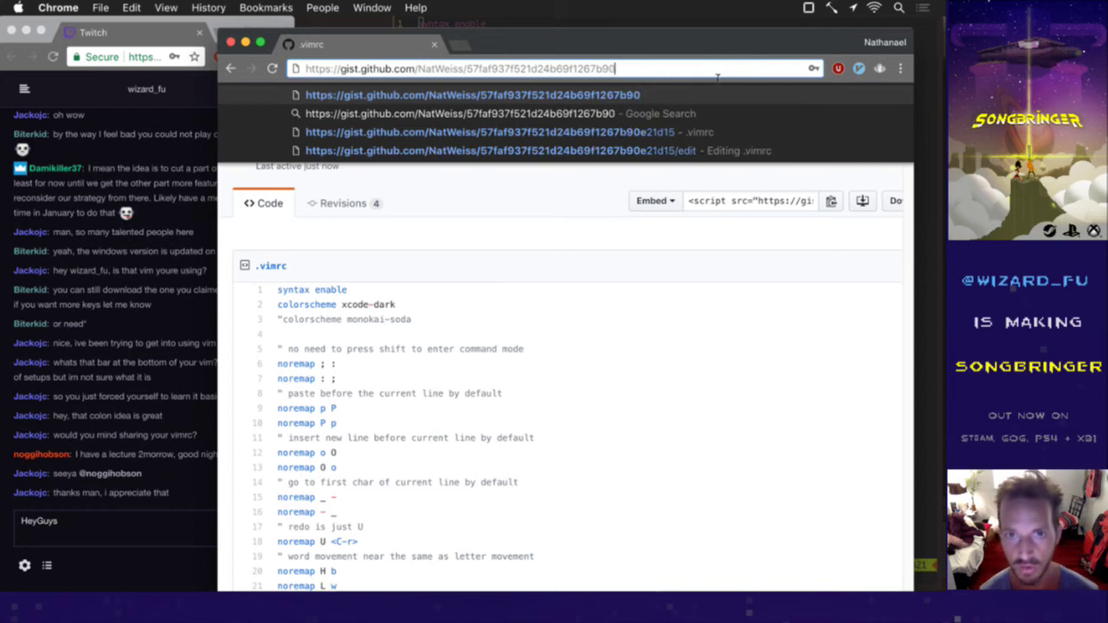
key(BackSpace)
key(Return)
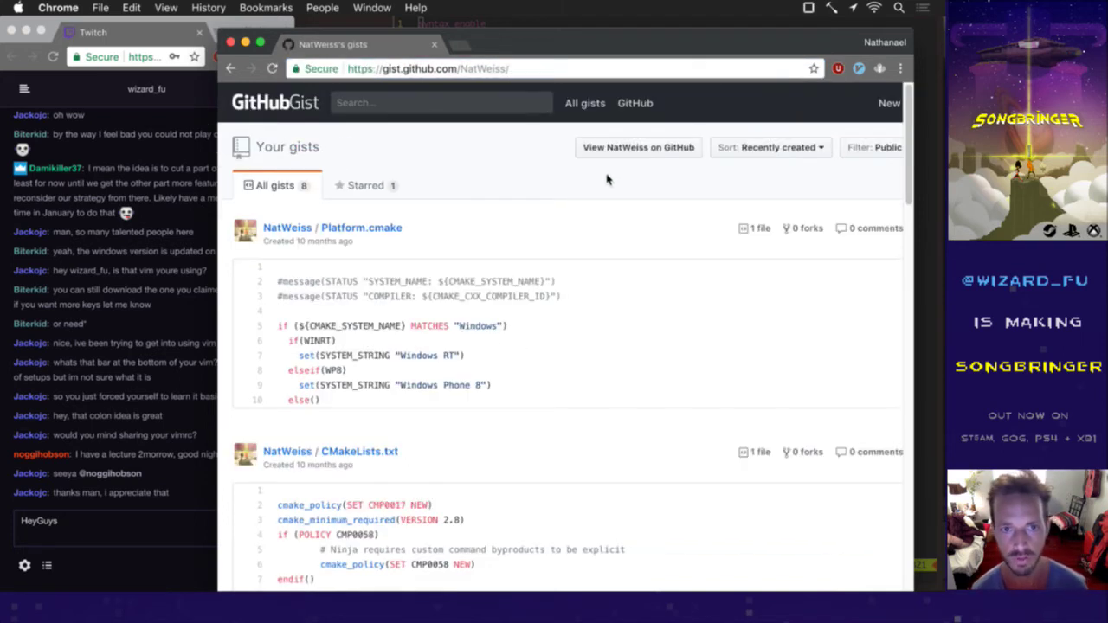
Step: Find the .vimrc gist in the account's gist list and open it
scroll(505, 271, down, 2)
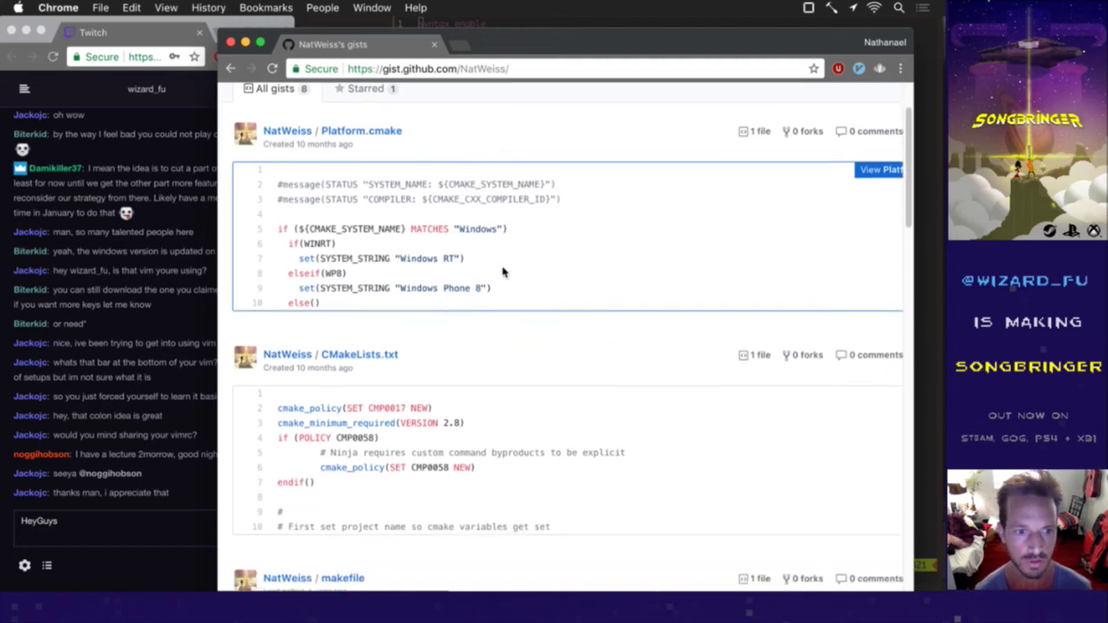
scroll(502, 272, down, 5)
scroll(503, 273, down, 1)
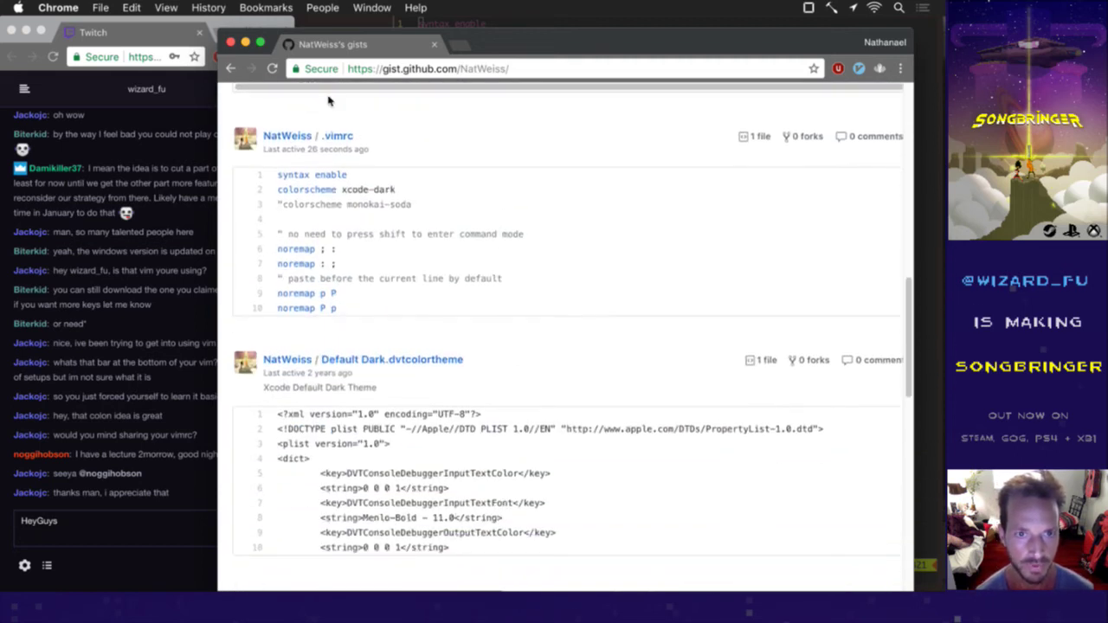
click(338, 139)
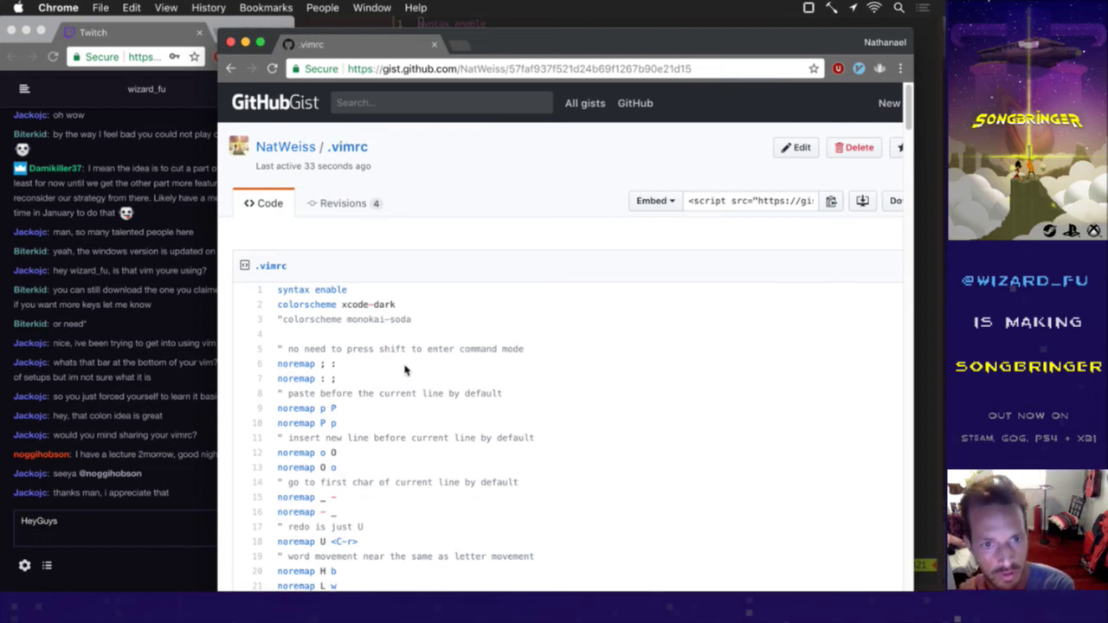
Step: Examine the .vimrc gist, highlighting the xcode-dark color scheme name and reading through the key mappings
scroll(405, 371, down, 2)
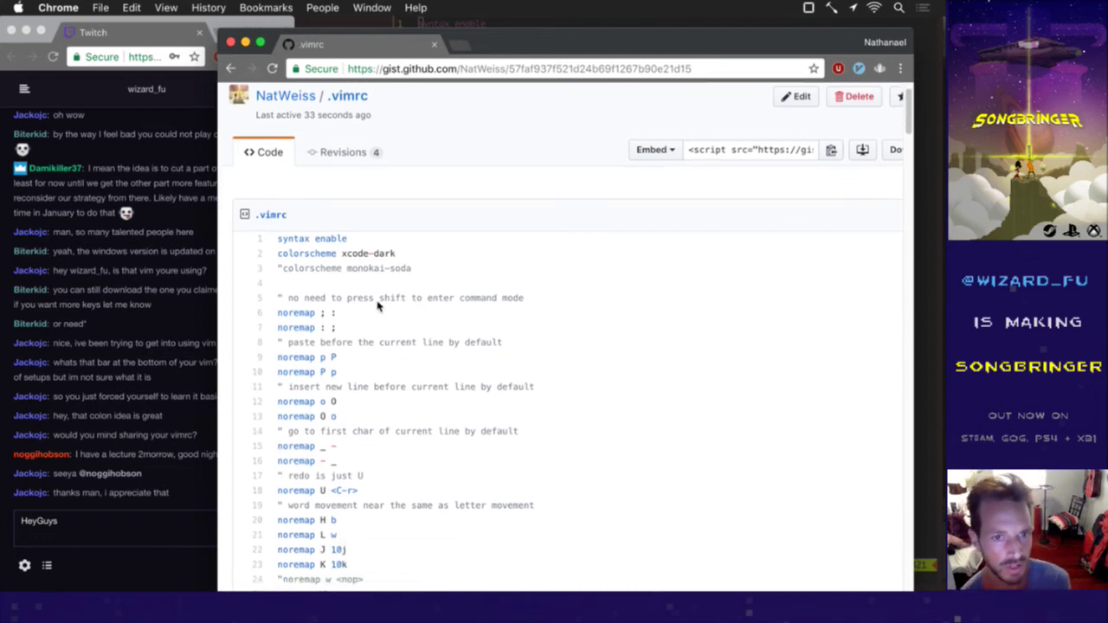
drag(344, 254, 400, 252)
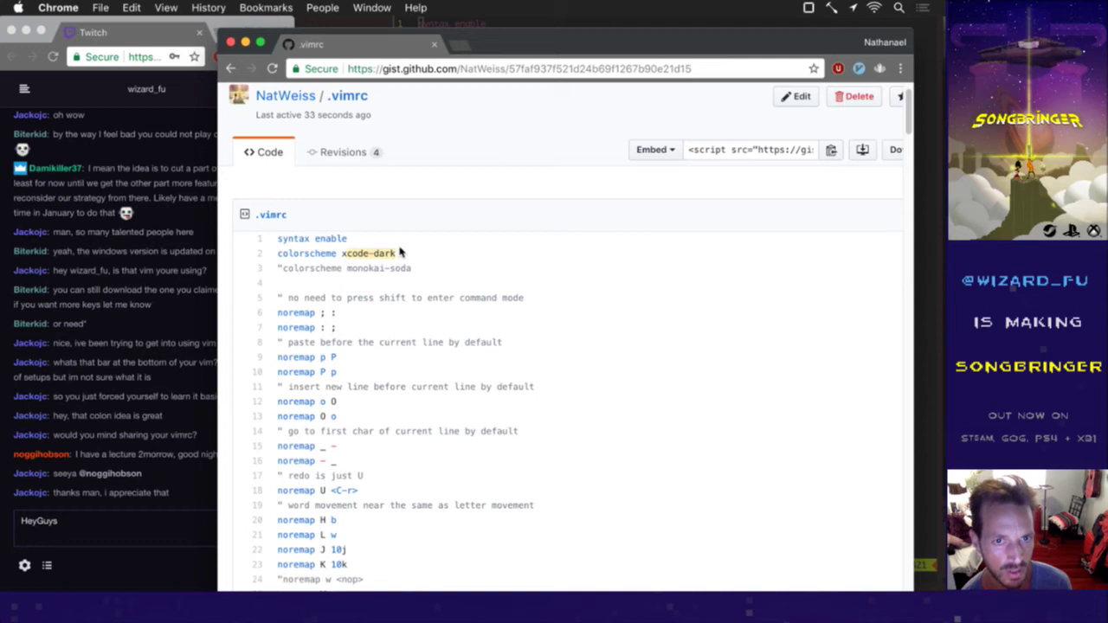
scroll(400, 252, down, 10)
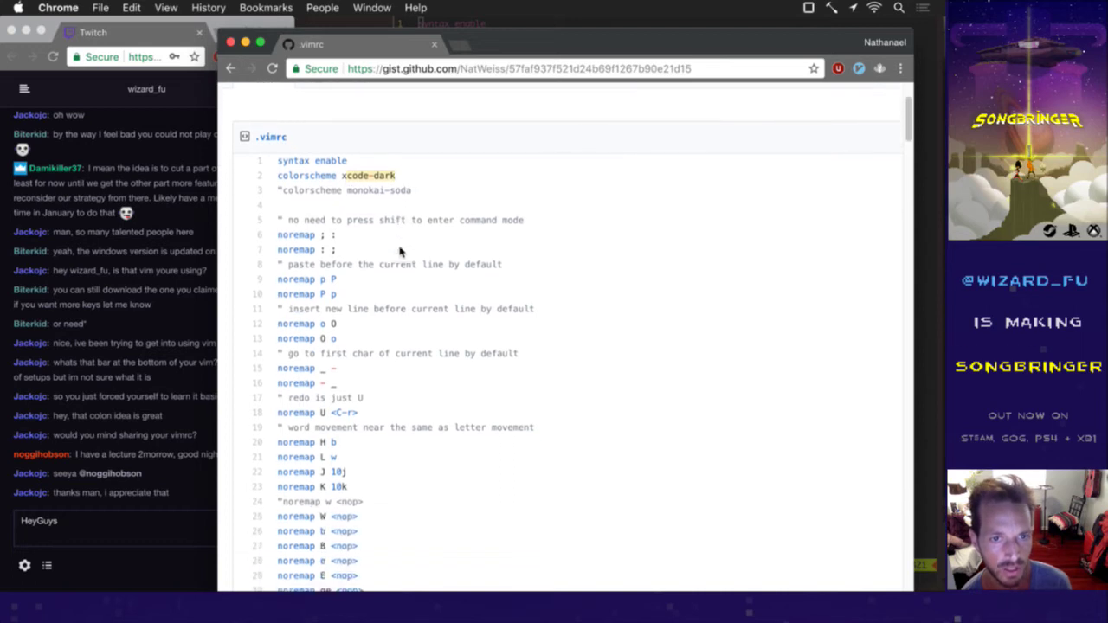
scroll(400, 252, down, 5)
scroll(400, 252, up, 8)
scroll(400, 251, up, 1)
scroll(400, 252, down, 9)
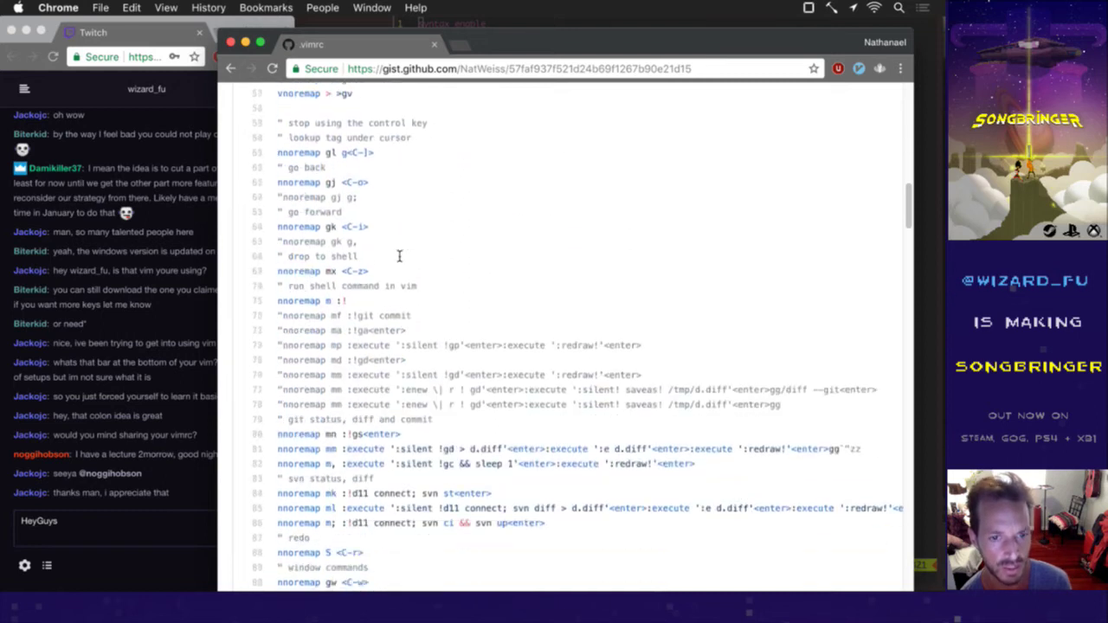
scroll(401, 252, down, 1)
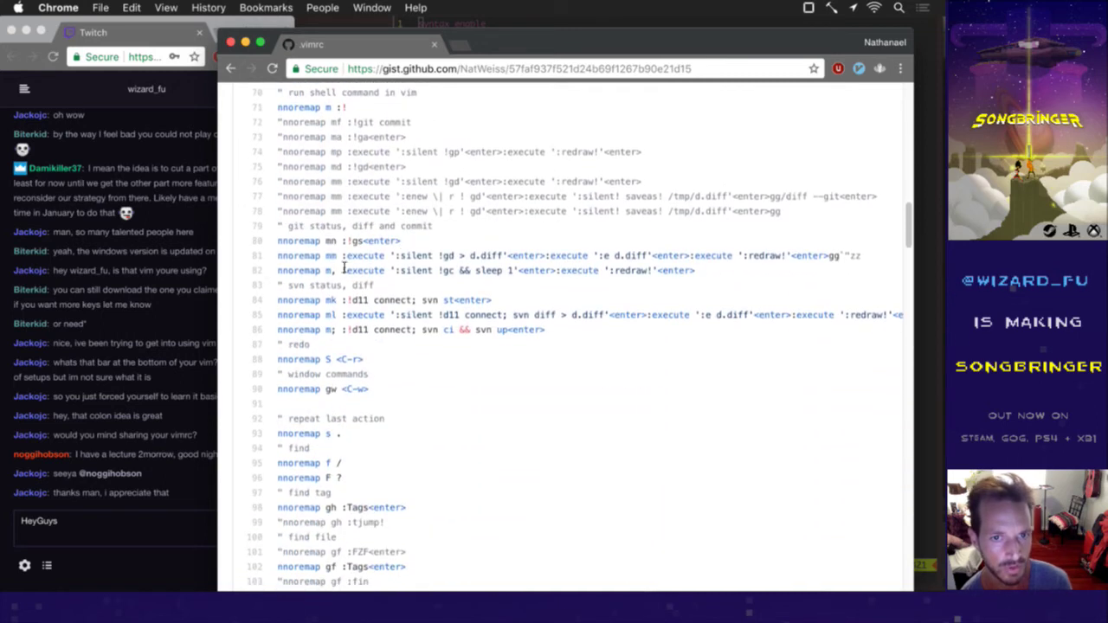
Step: Examine the git mappings in the .vimrc gist, highlighting the gd and gc commands, and read on through the editor settings
drag(278, 242, 388, 272)
click(448, 275)
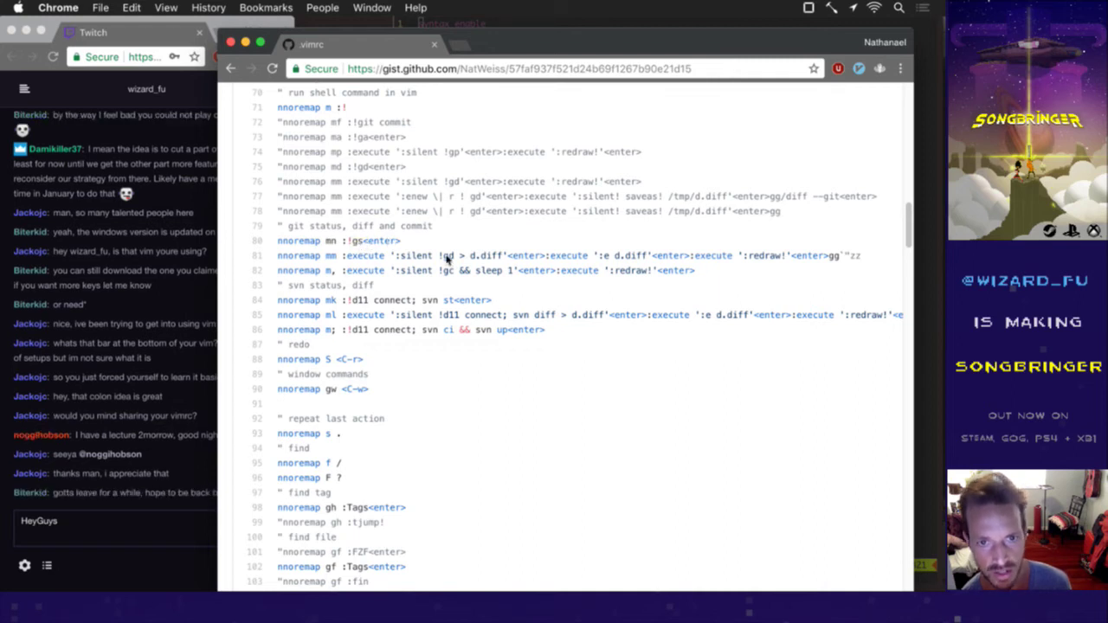
double_click(447, 256)
double_click(449, 272)
scroll(455, 277, down, 3)
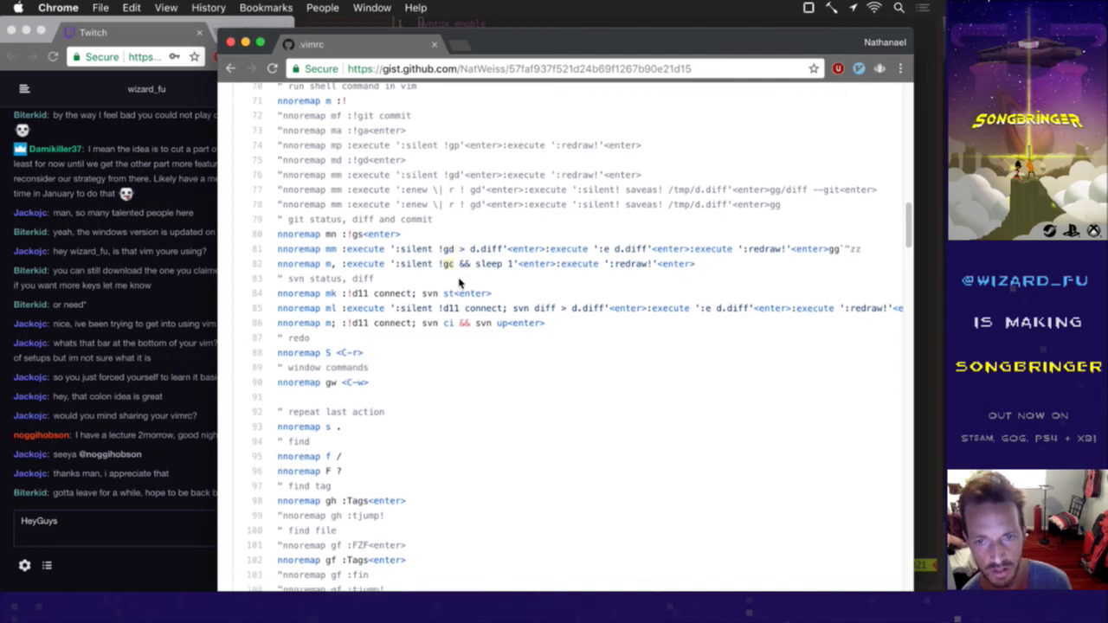
scroll(459, 283, down, 3)
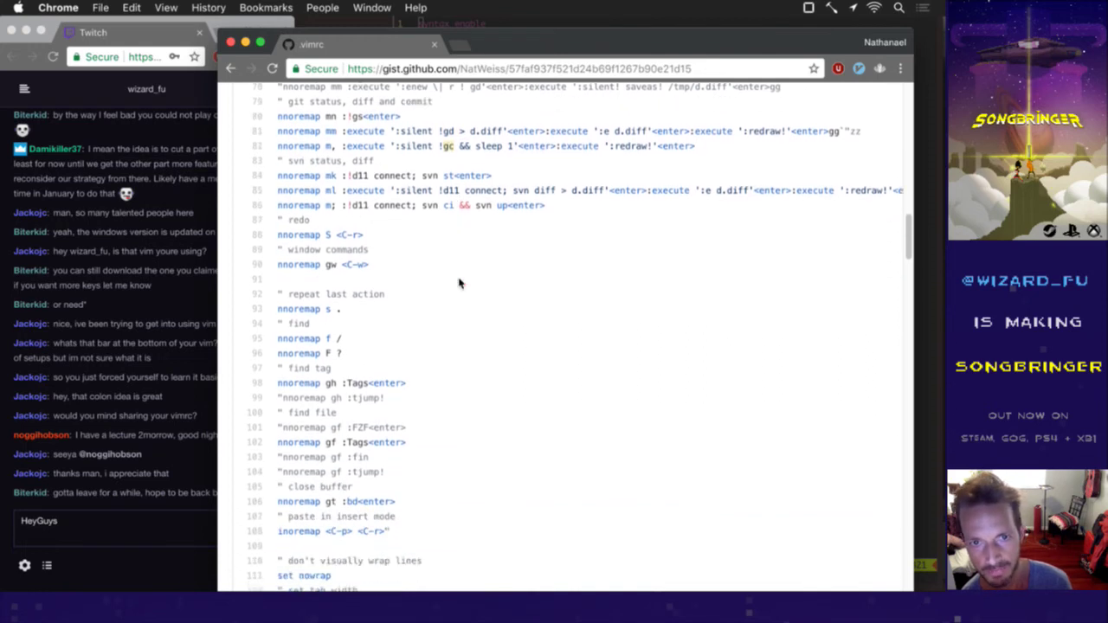
scroll(459, 283, down, 1)
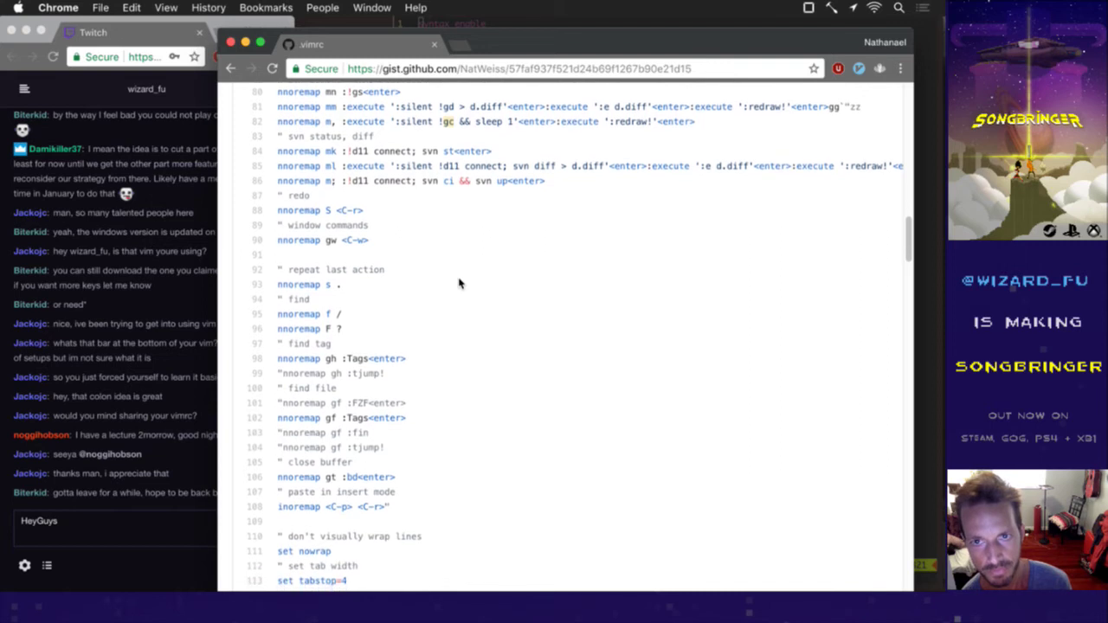
scroll(459, 283, down, 2)
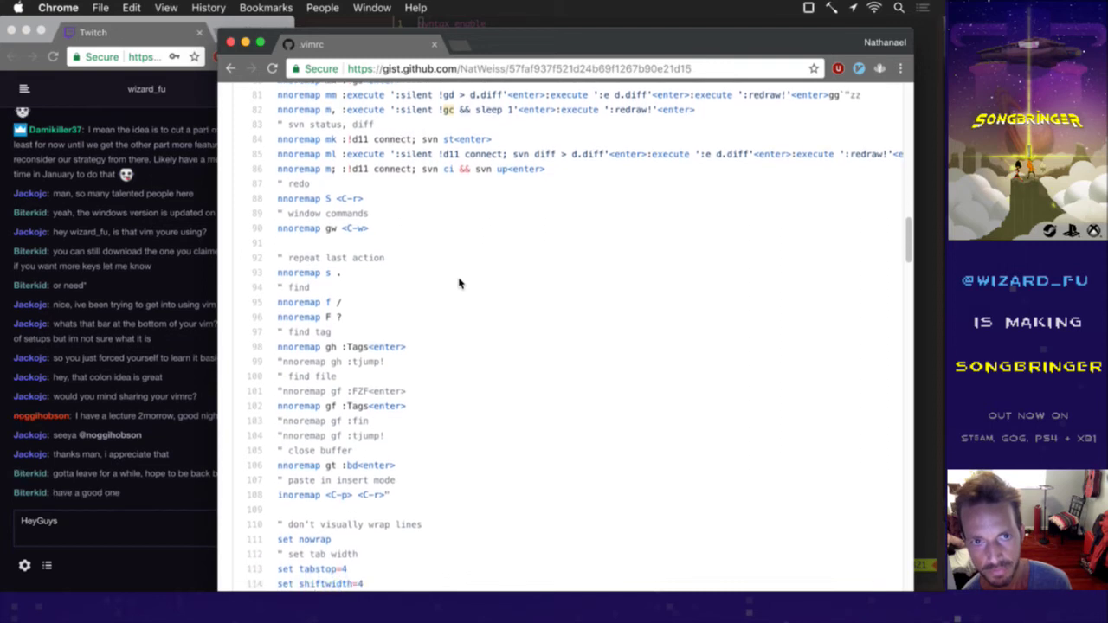
scroll(459, 283, down, 8)
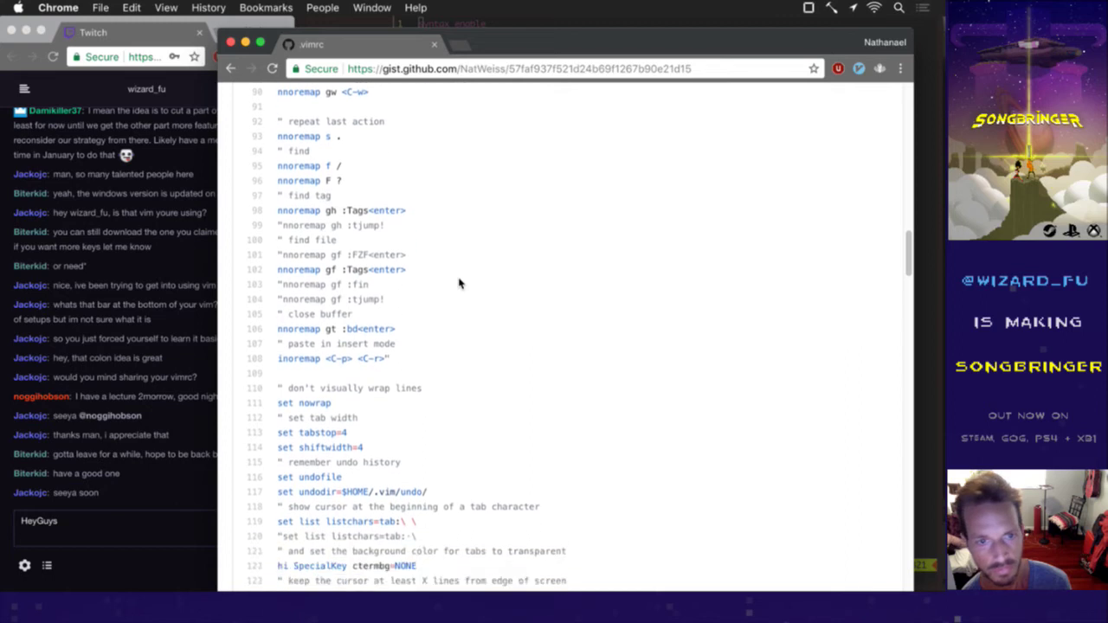
scroll(459, 283, down, 4)
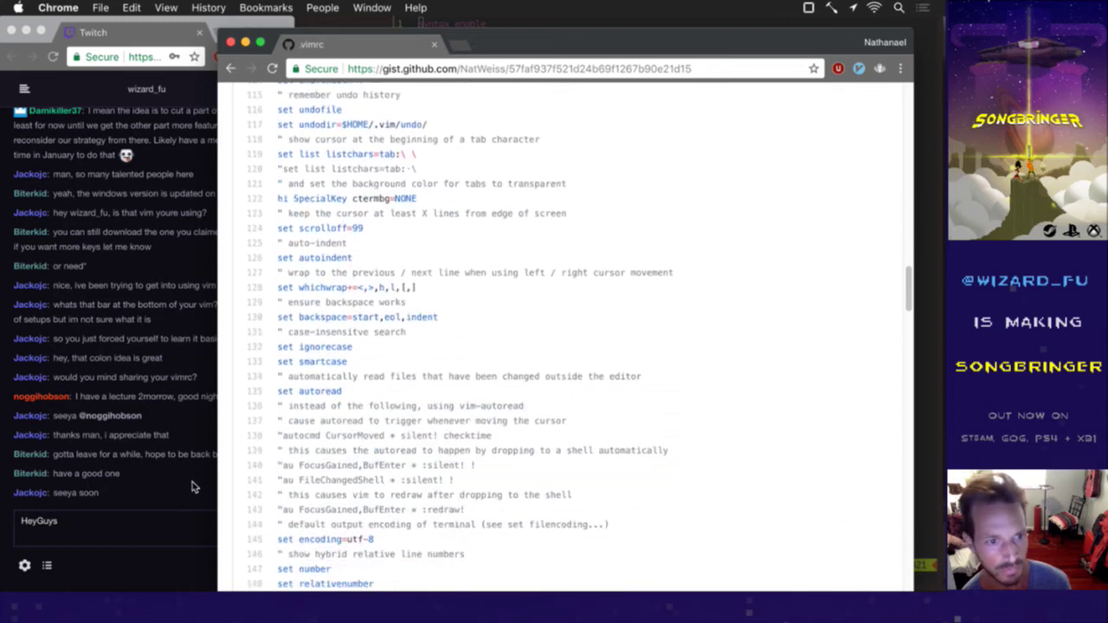
Step: Check the Twitch chat and highlight its latest messages while reading them
click(111, 457)
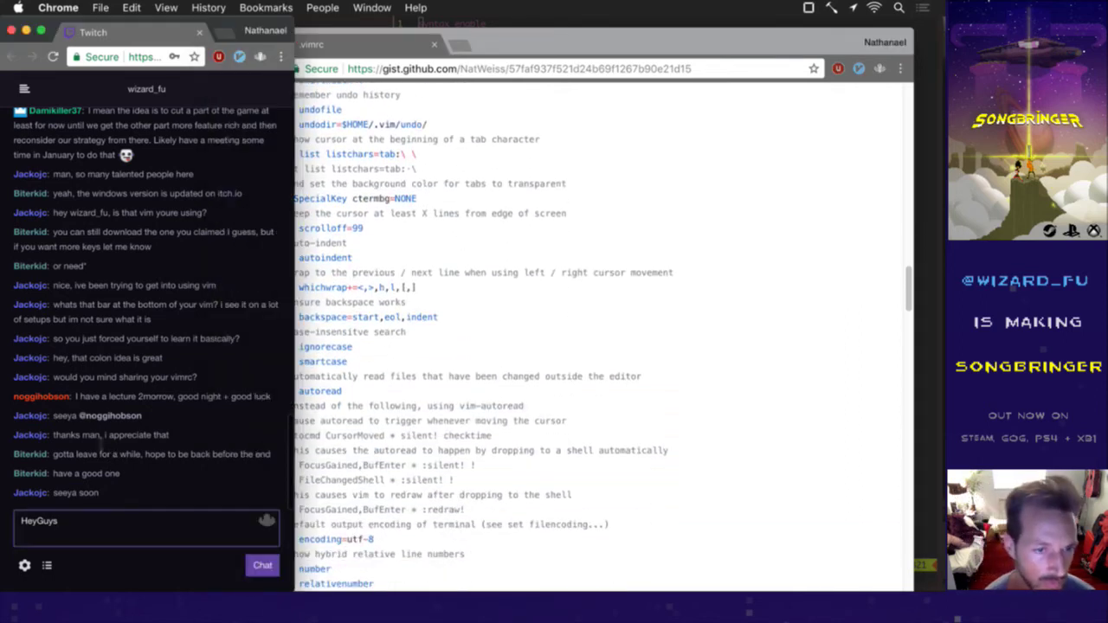
drag(97, 436, 131, 496)
click(153, 491)
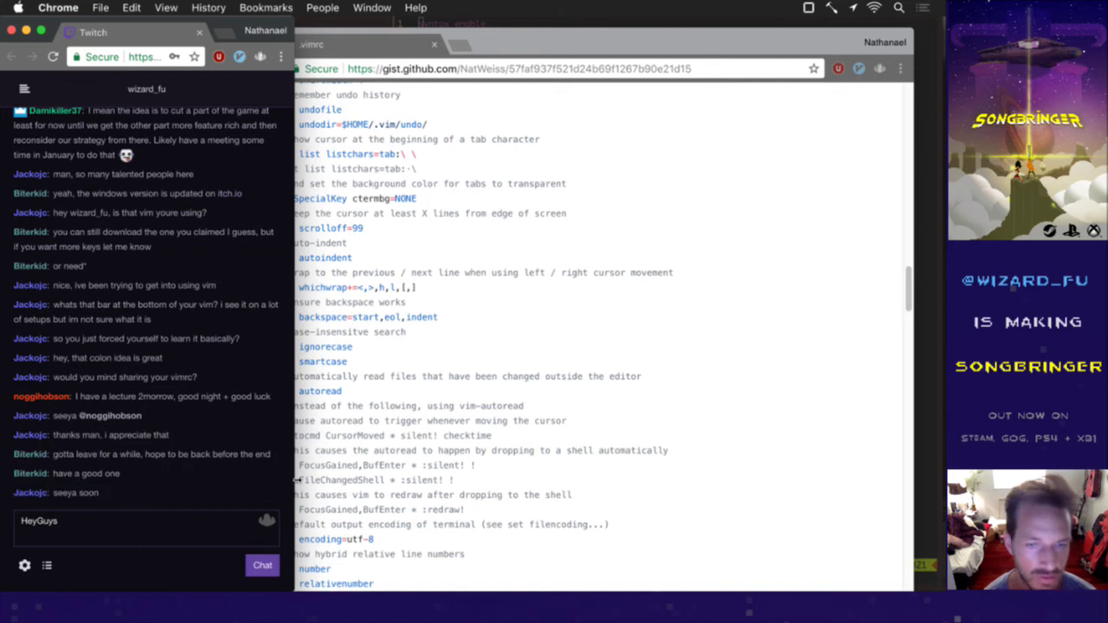
Step: Close the .vimrc gist window and return the Vim editor to AreaPatterns.cpp
click(449, 357)
key(super+w)
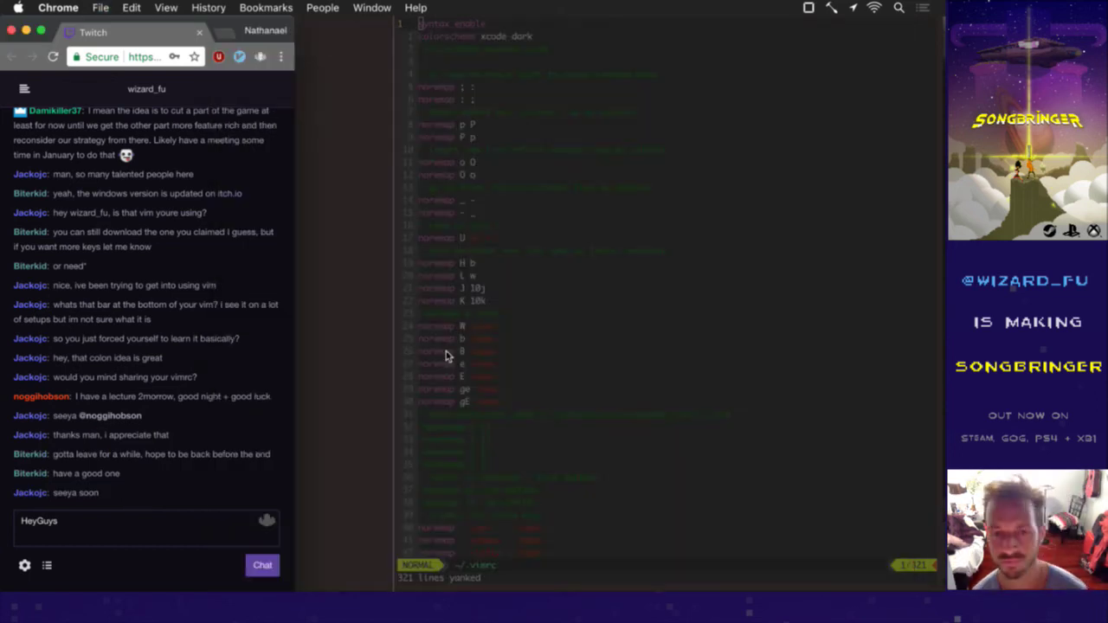
click(545, 355)
key(ctrl+asciicircum)
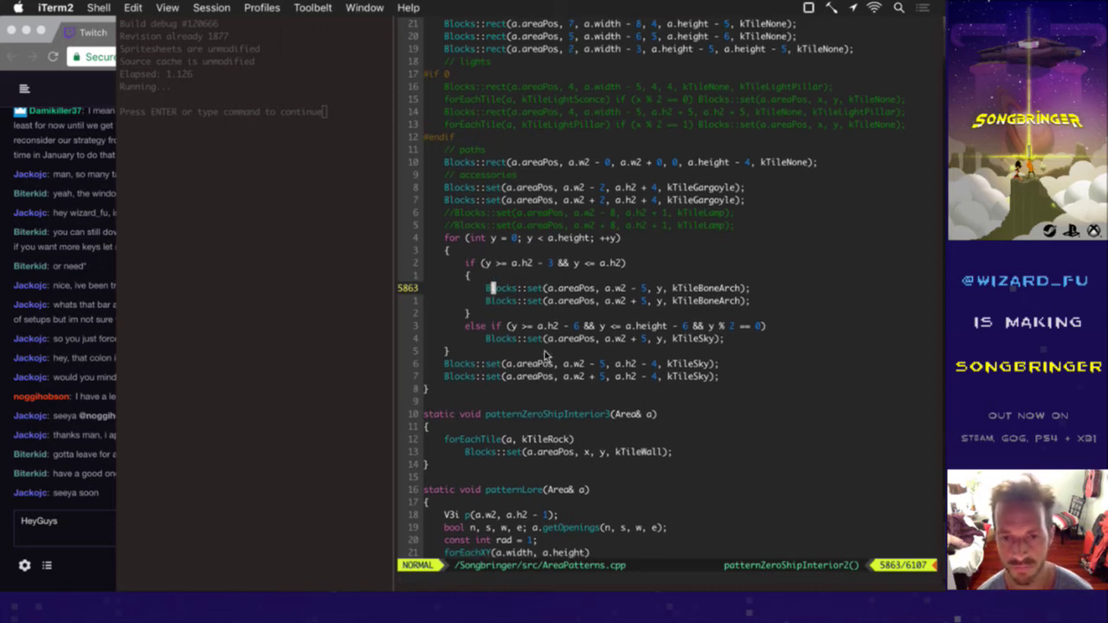
Step: Switch to Finder with the Shadow sprite folder showing
key(super+Tab)
key(super+Tab)
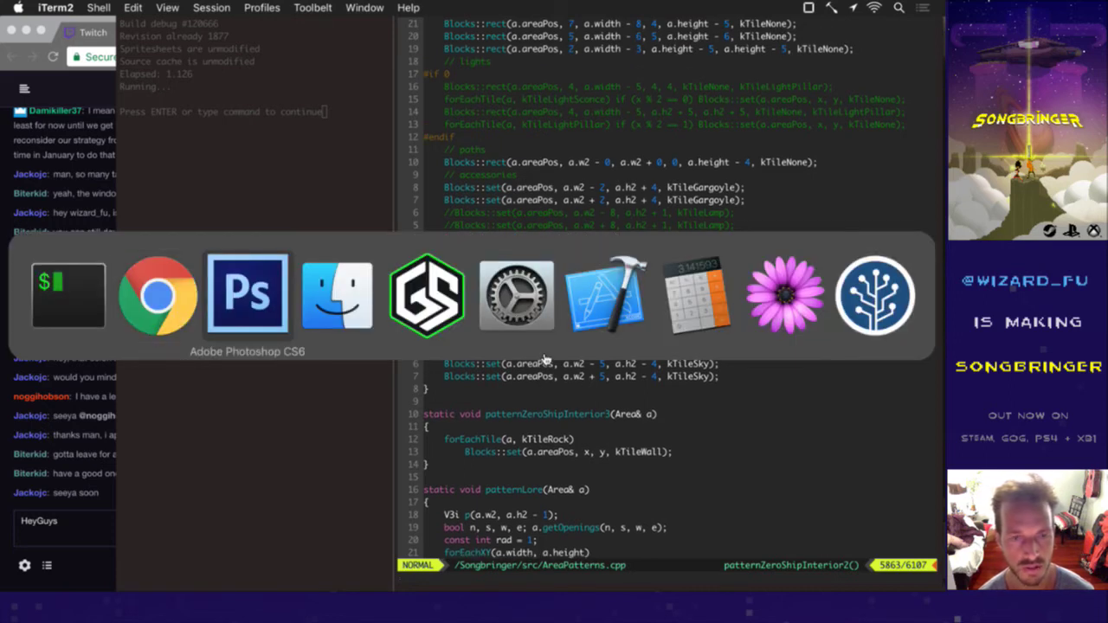
key(super+Tab)
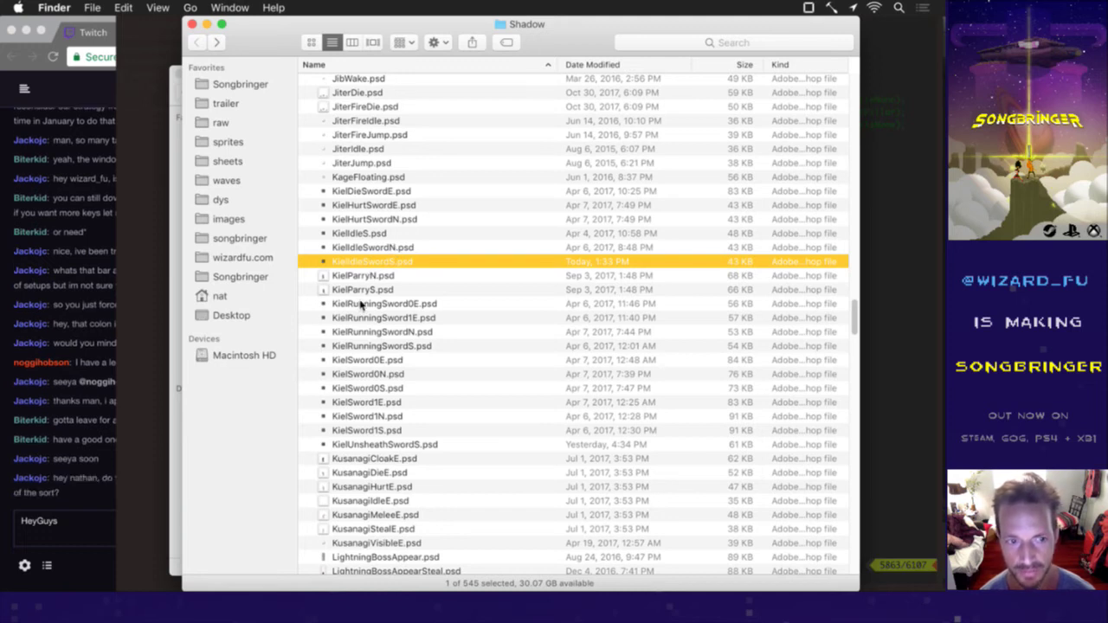
Step: Read the newest question in the Twitch chat, highlighting its text
click(95, 486)
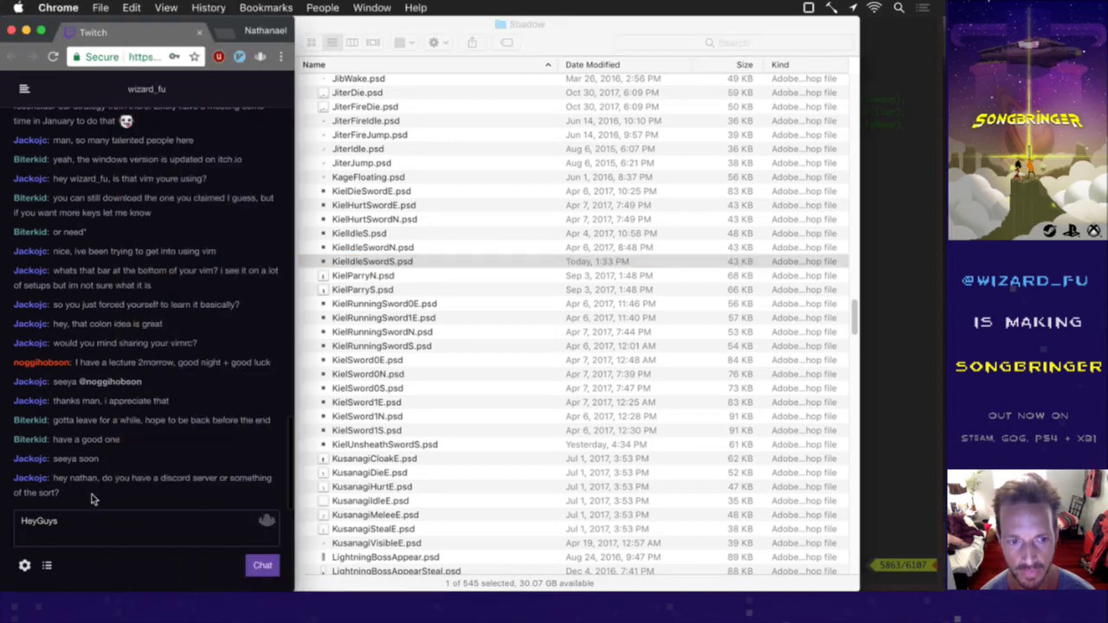
drag(64, 478, 76, 491)
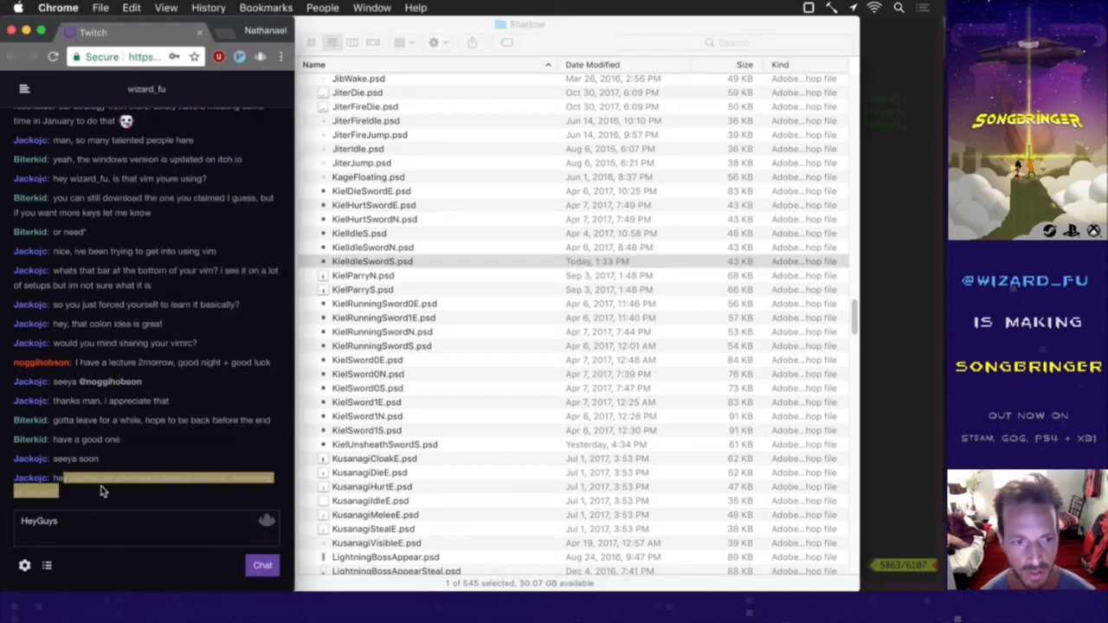
click(100, 491)
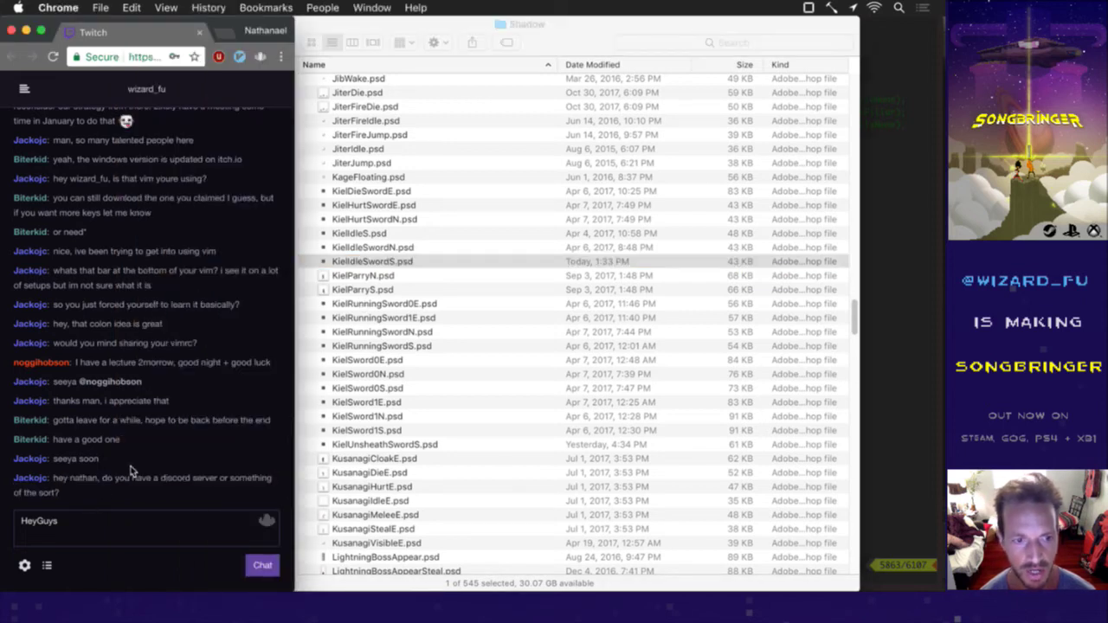
Step: Open KielRunningSword0E.psd from Finder's Shadow folder in Photoshop
click(569, 47)
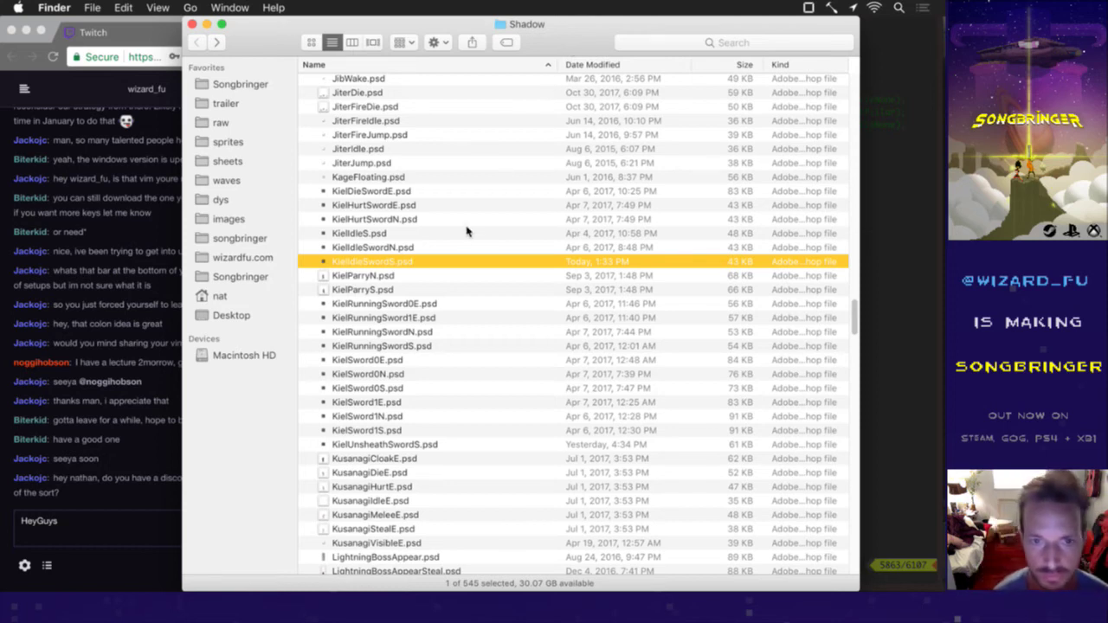
click(366, 305)
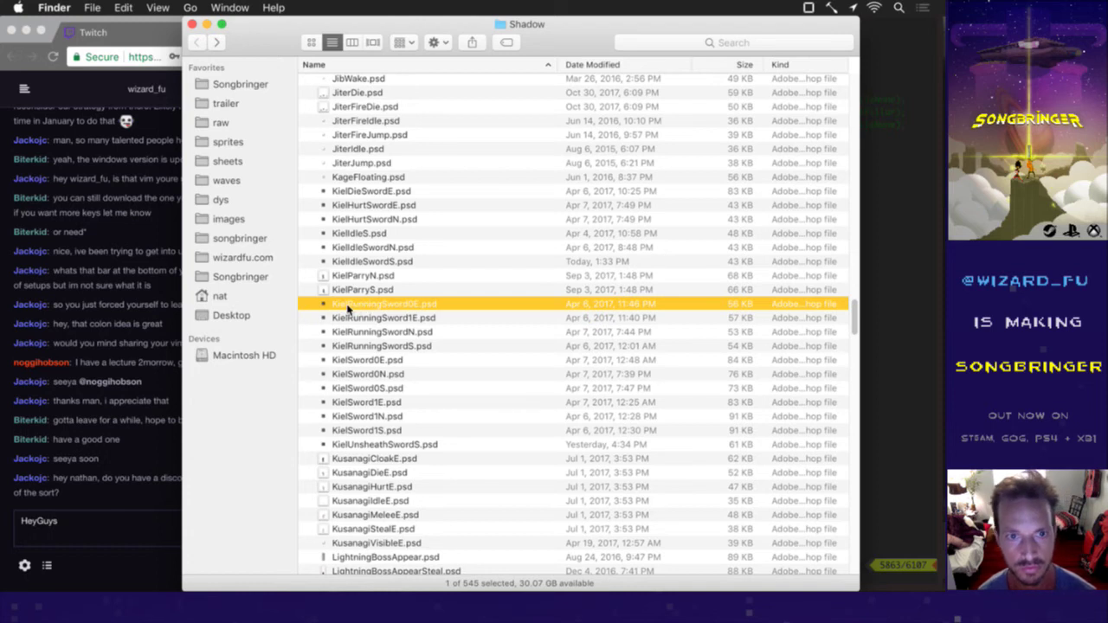
double_click(338, 306)
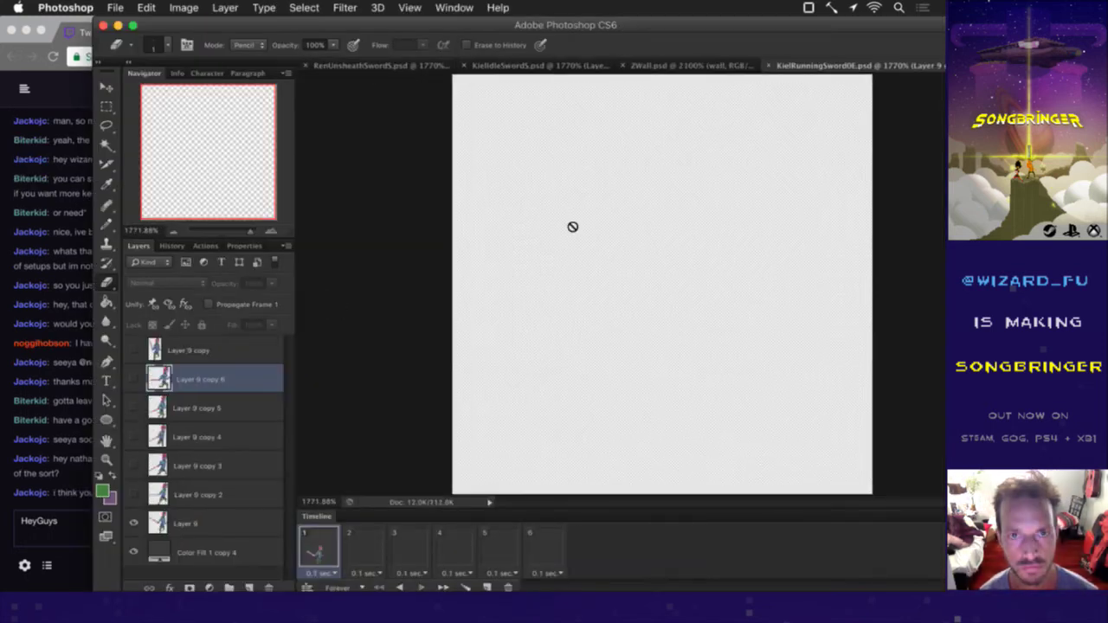
Step: Close the ZWall.psd, KielIdleSwordS.psd and RenUnsheathSwordS.psd documents, keeping only KielRunningSword0E.psd open
click(626, 65)
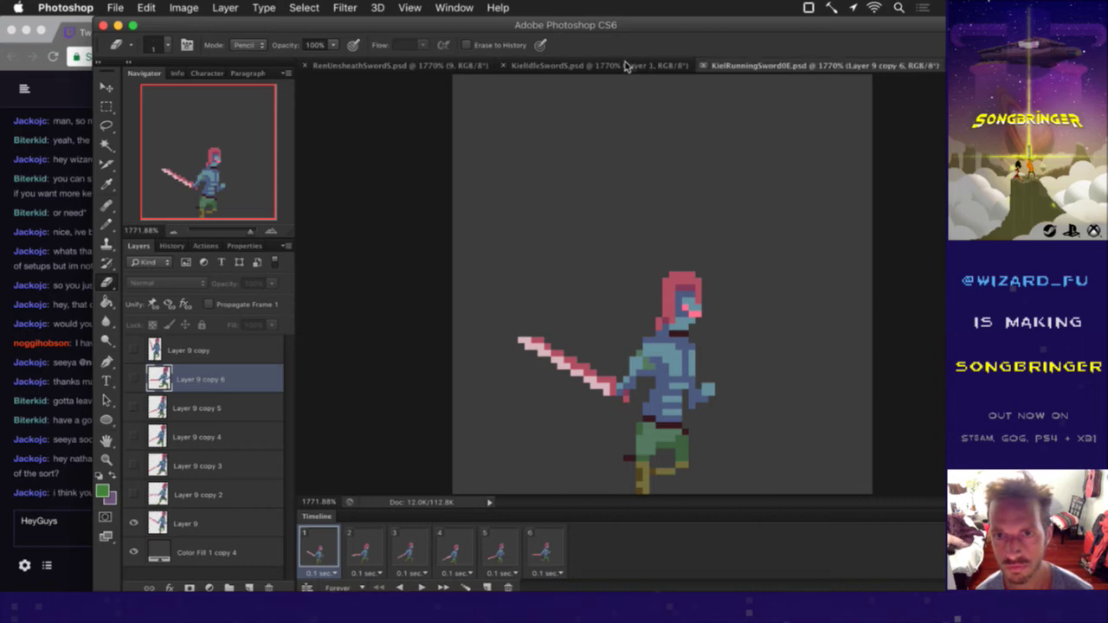
click(559, 66)
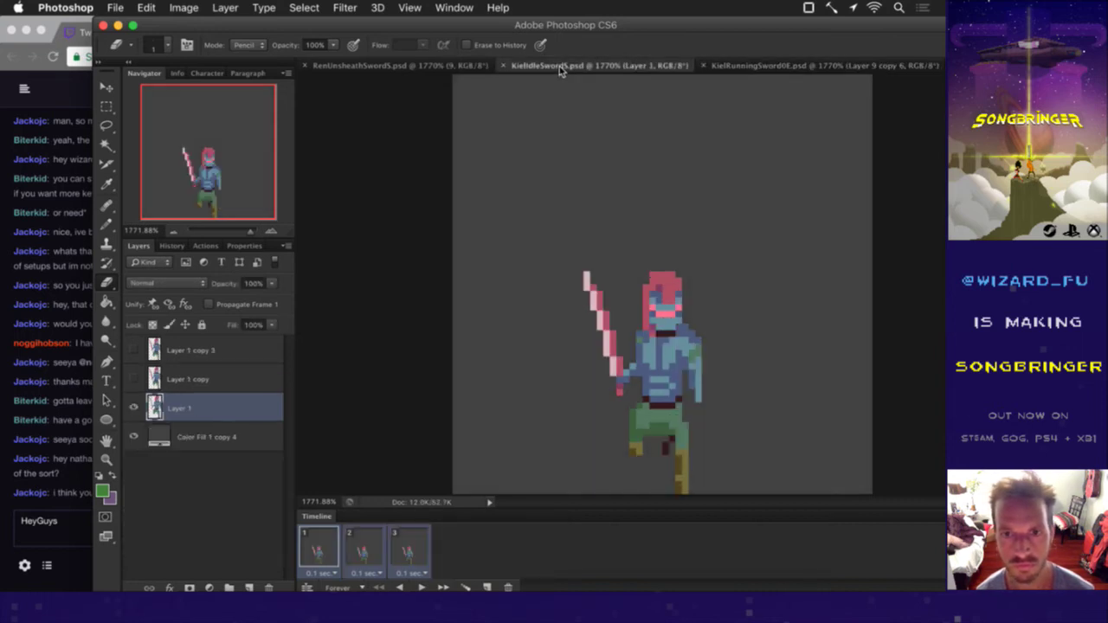
click(504, 66)
click(422, 69)
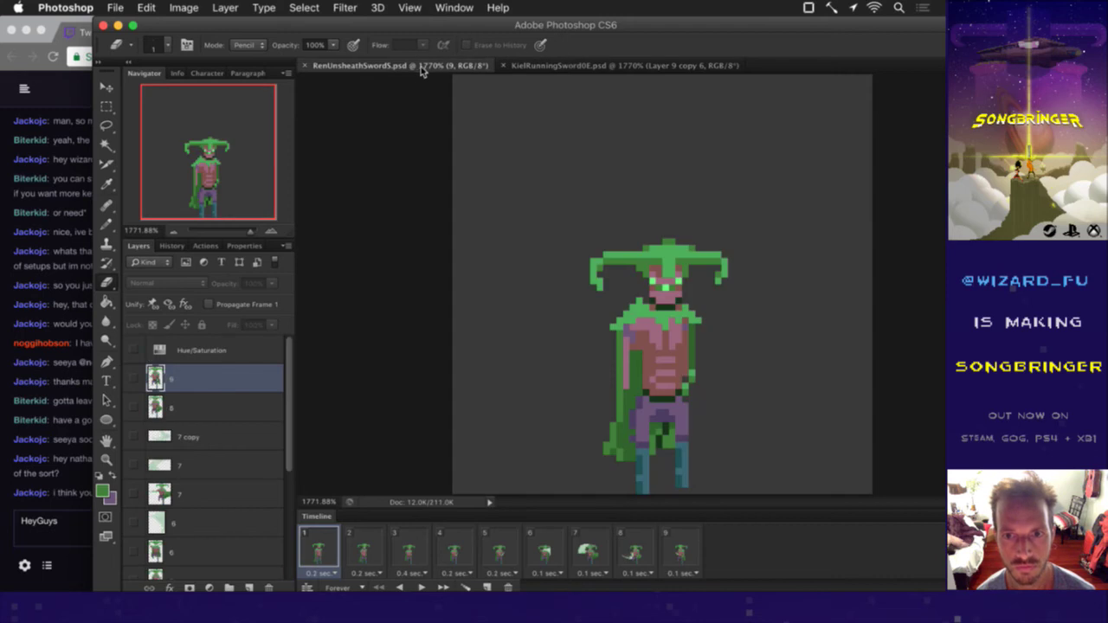
click(304, 67)
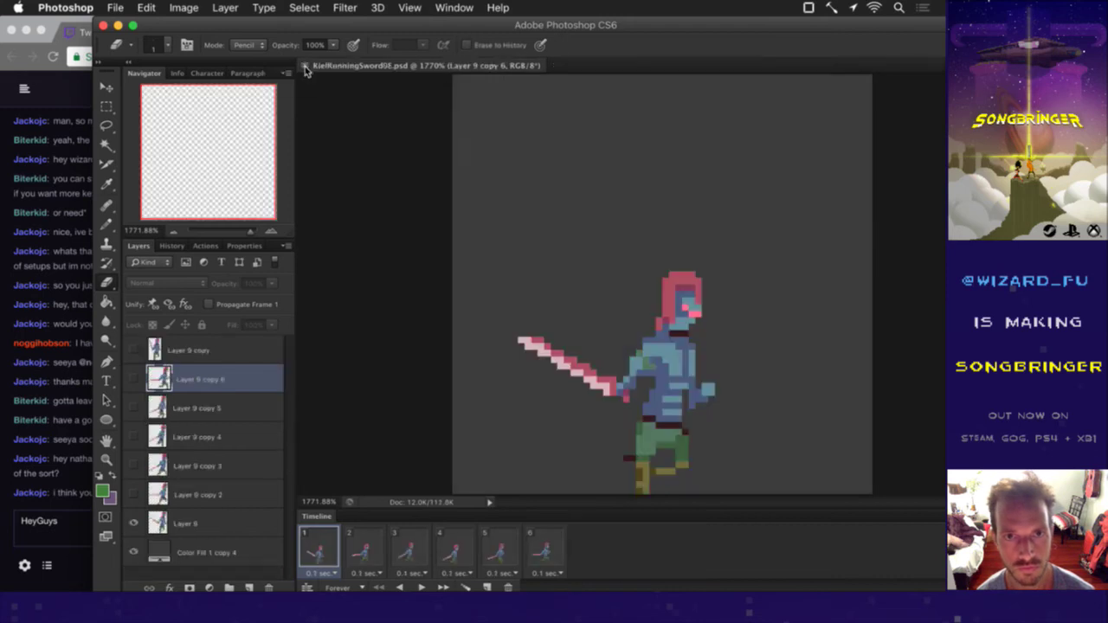
Step: Check the Twitch chat for new replies and return to the KielRunningSword0E.psd document in Photoshop
click(84, 485)
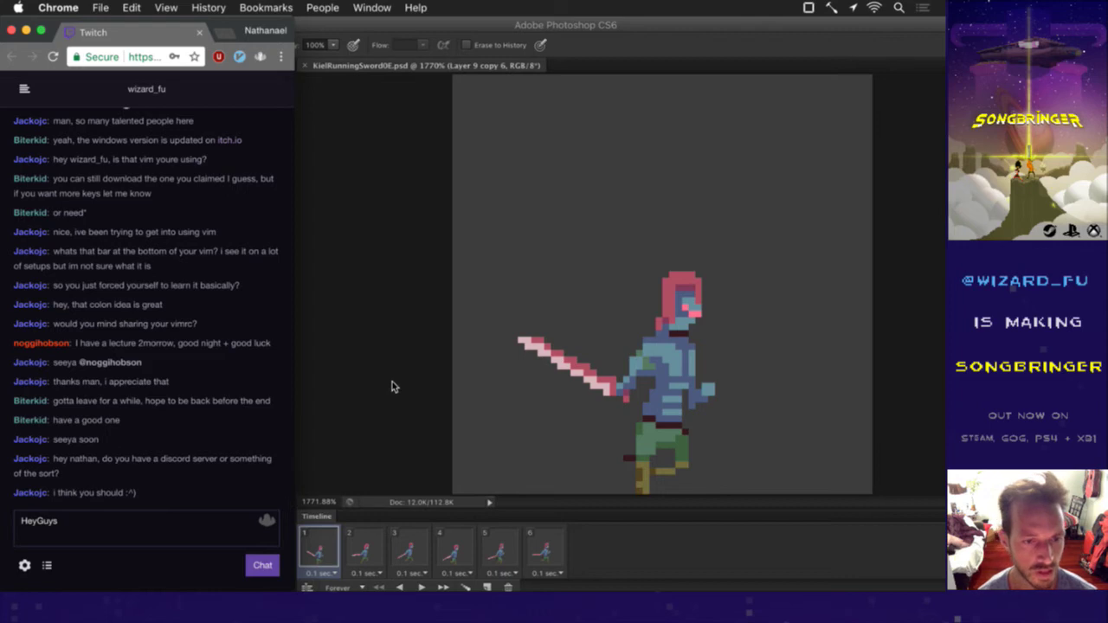
click(381, 343)
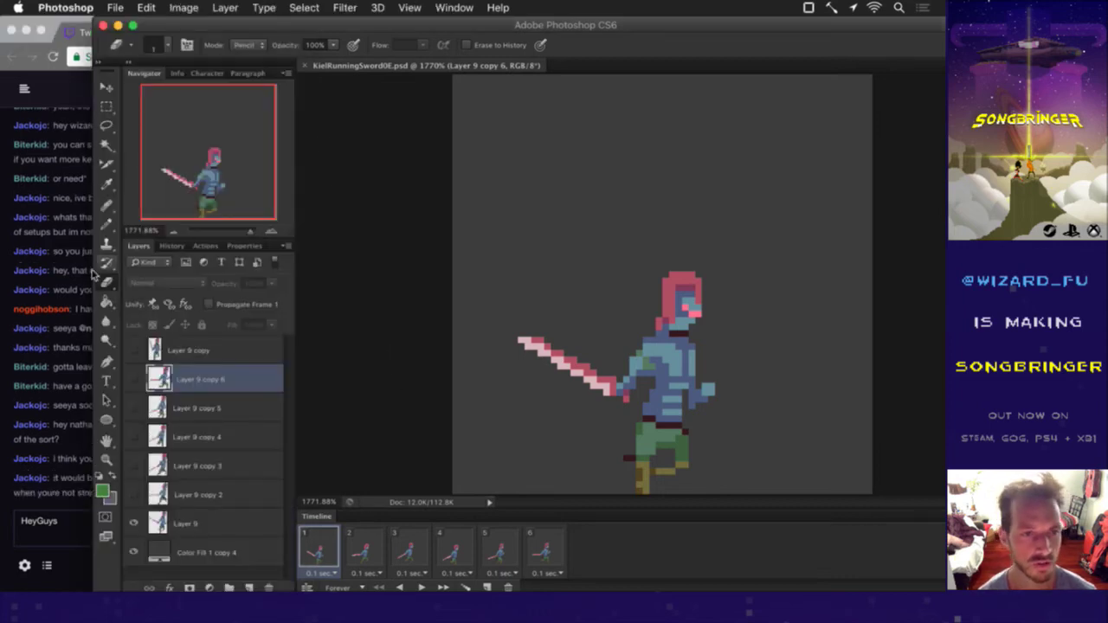
click(72, 331)
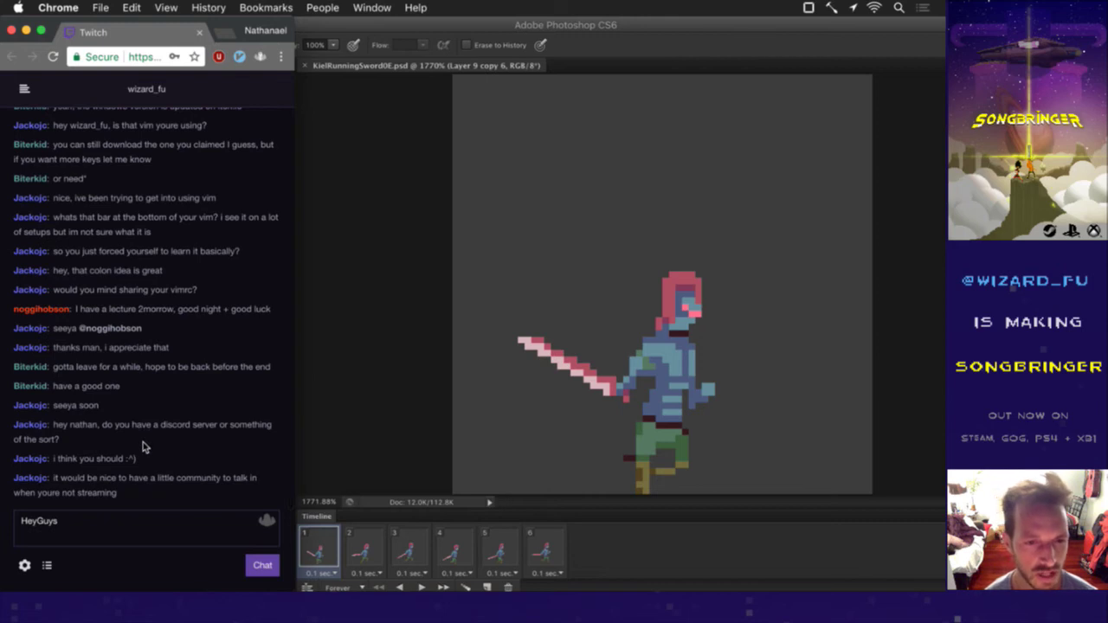
click(401, 374)
click(96, 6)
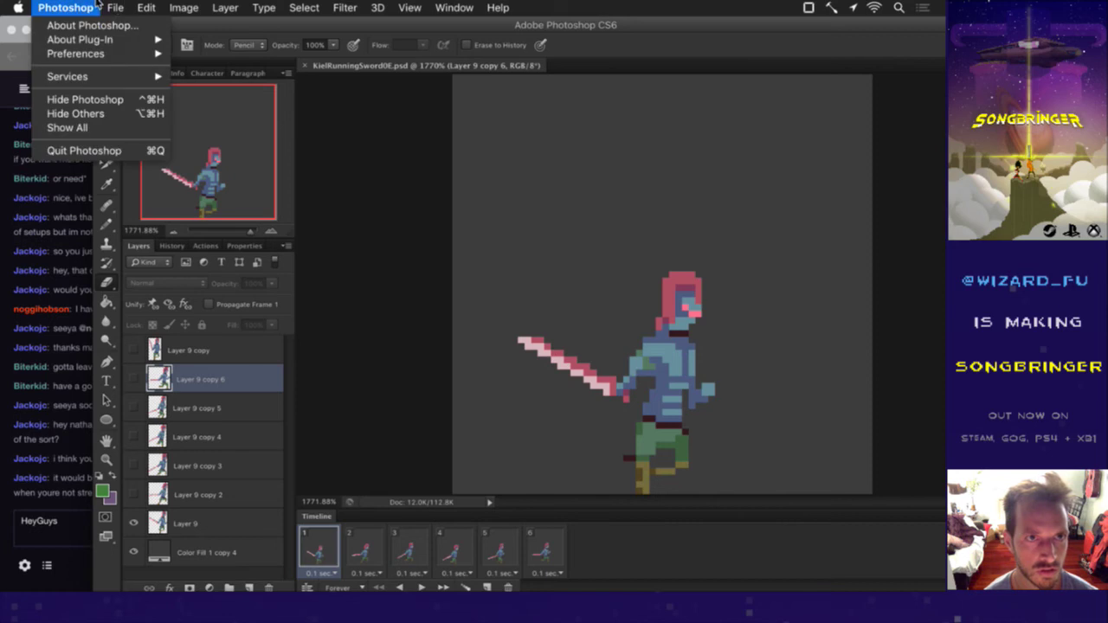
mouse_move(115, 7)
mouse_move(152, 97)
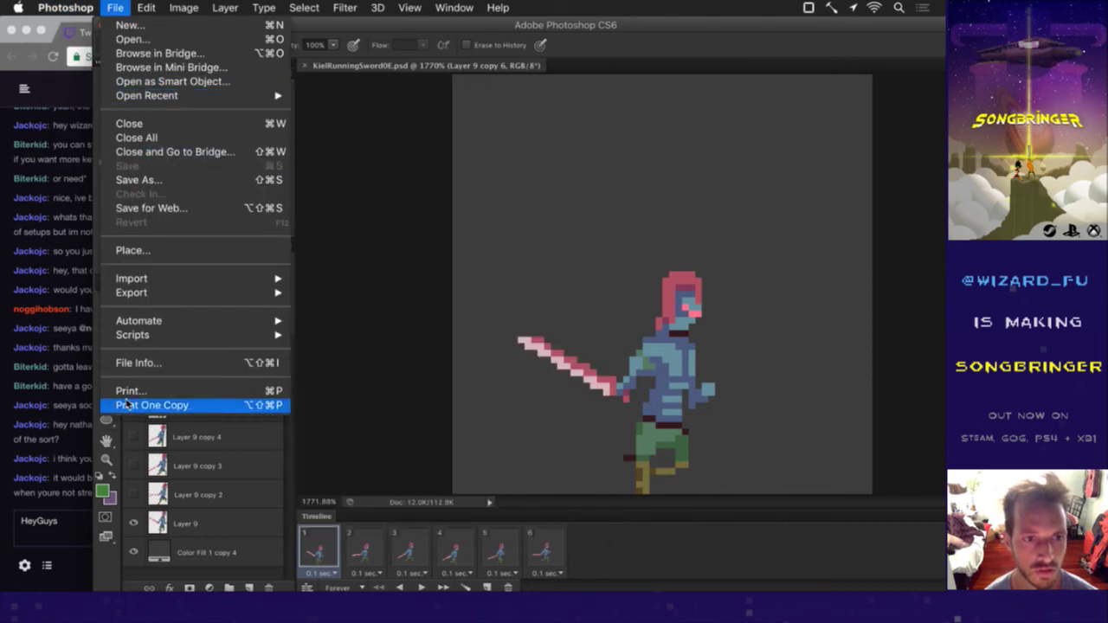
mouse_move(204, 104)
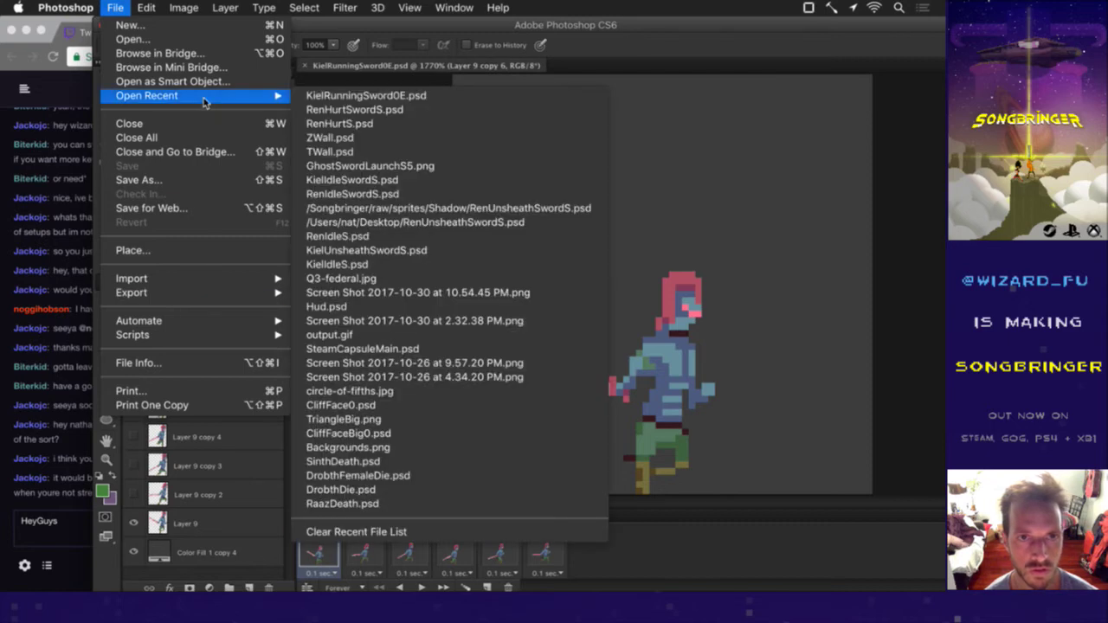
click(424, 39)
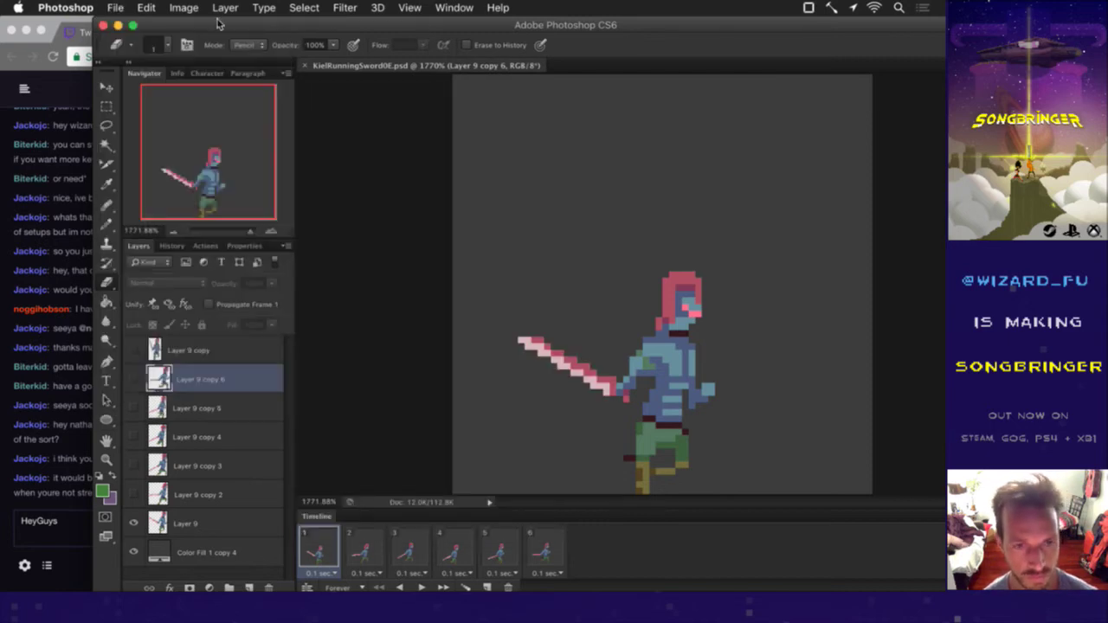
Step: Open RenIdleS.psd from the recently used files
click(114, 7)
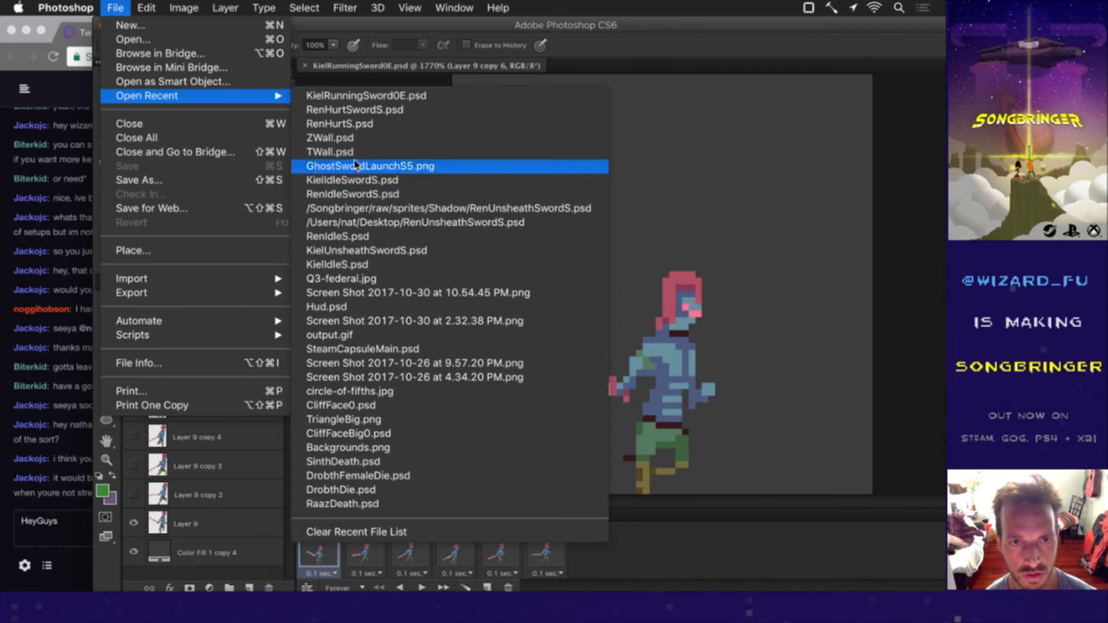
click(350, 236)
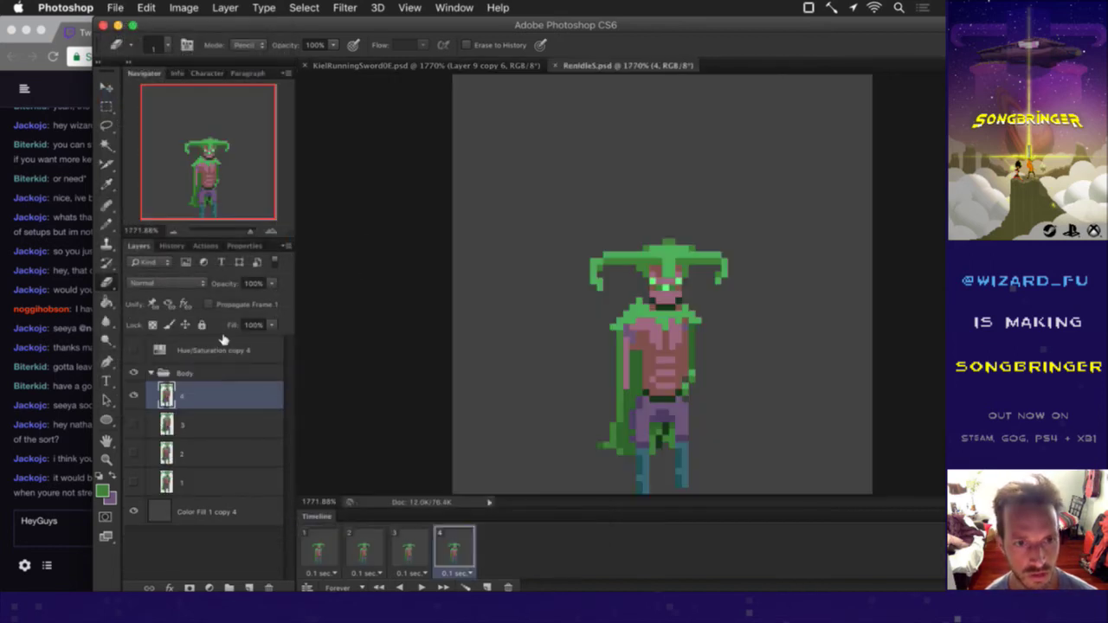
Step: Duplicate the Hue/Saturation copy 4 adjustment layer from RenIdleS.psd into the KielRunningSword0E.psd document
click(221, 352)
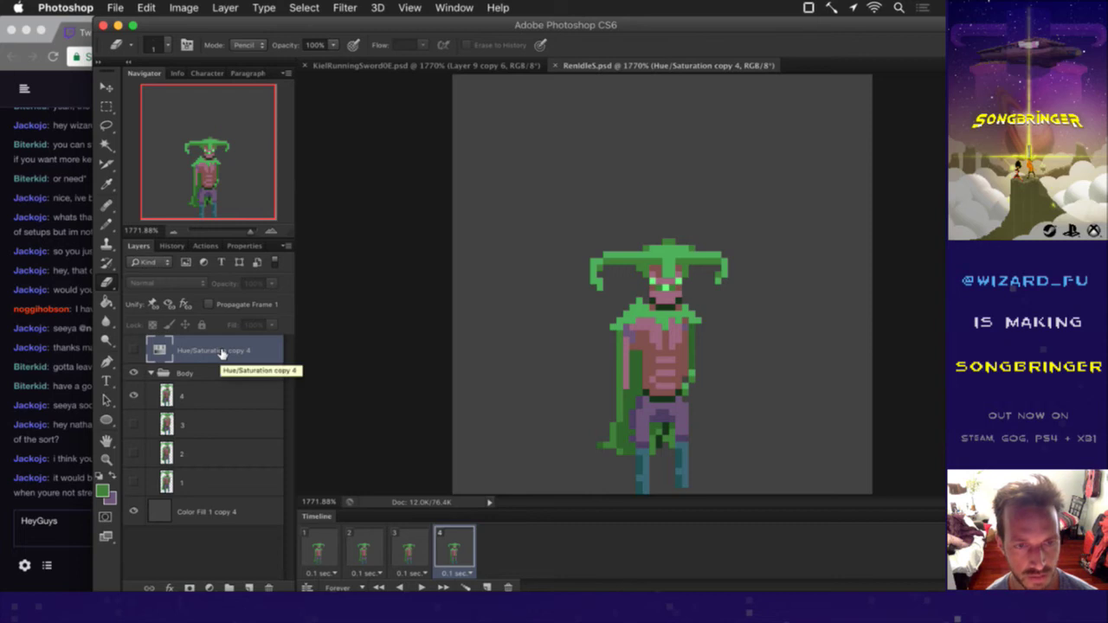
right_click(221, 351)
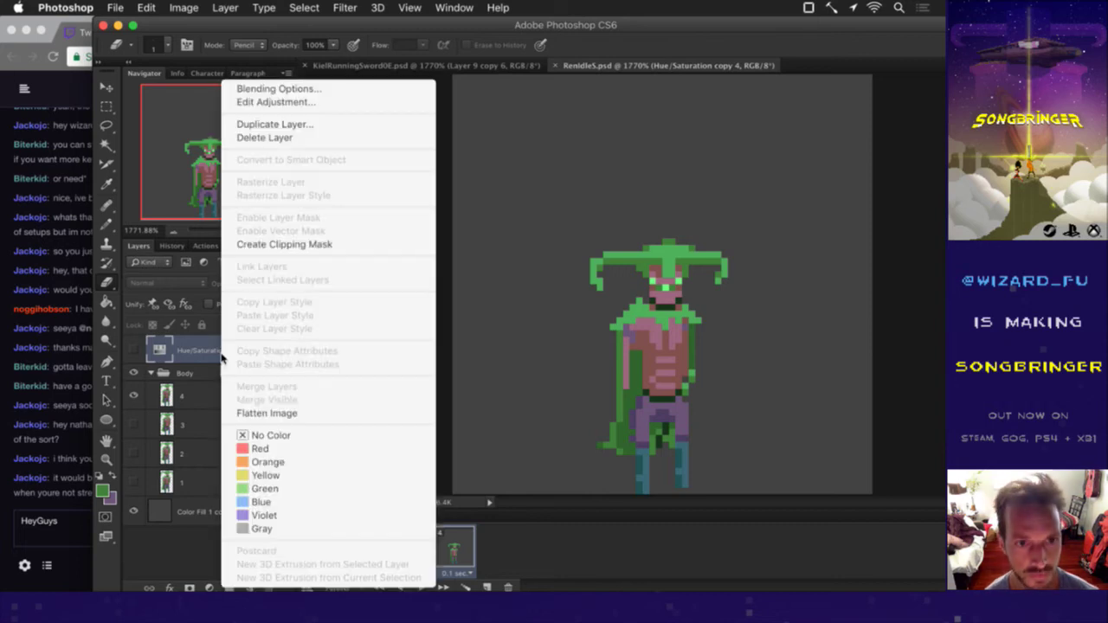
click(295, 125)
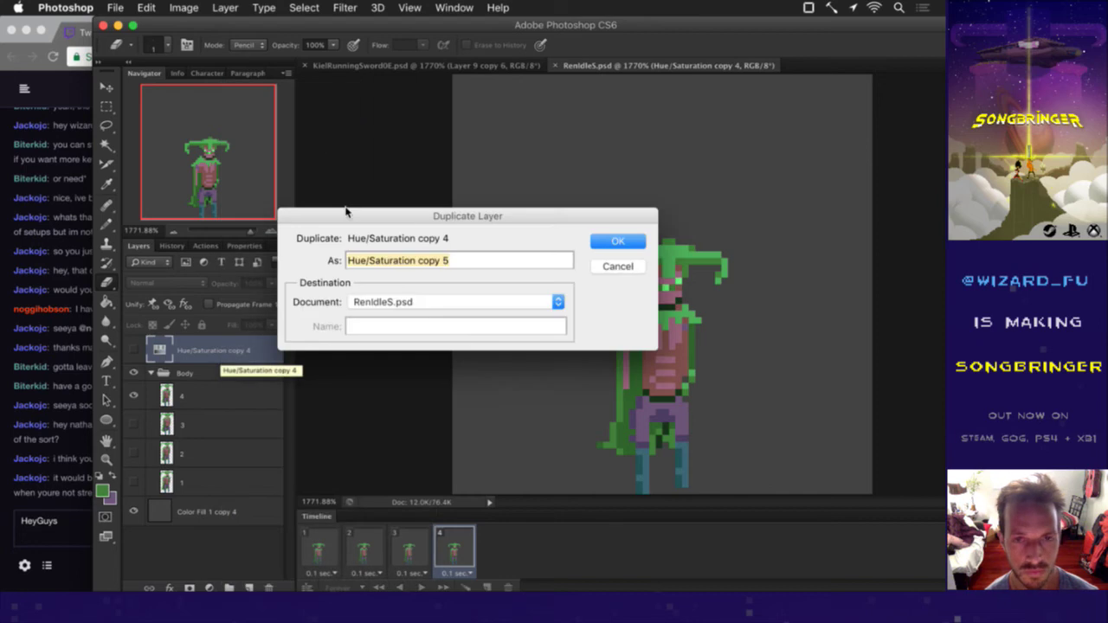
click(413, 304)
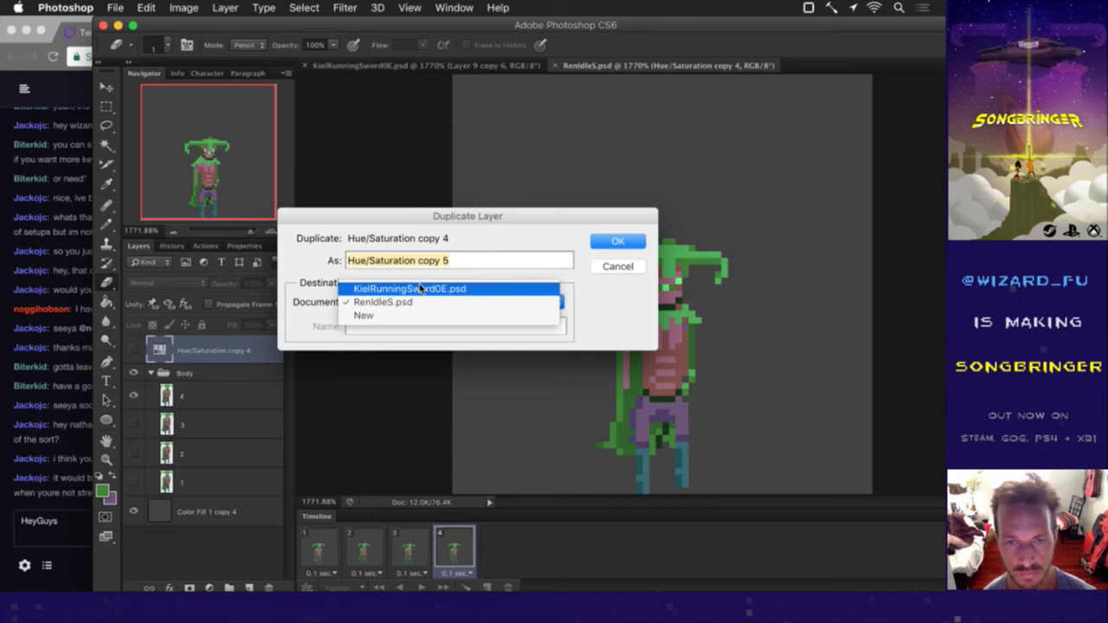
click(420, 288)
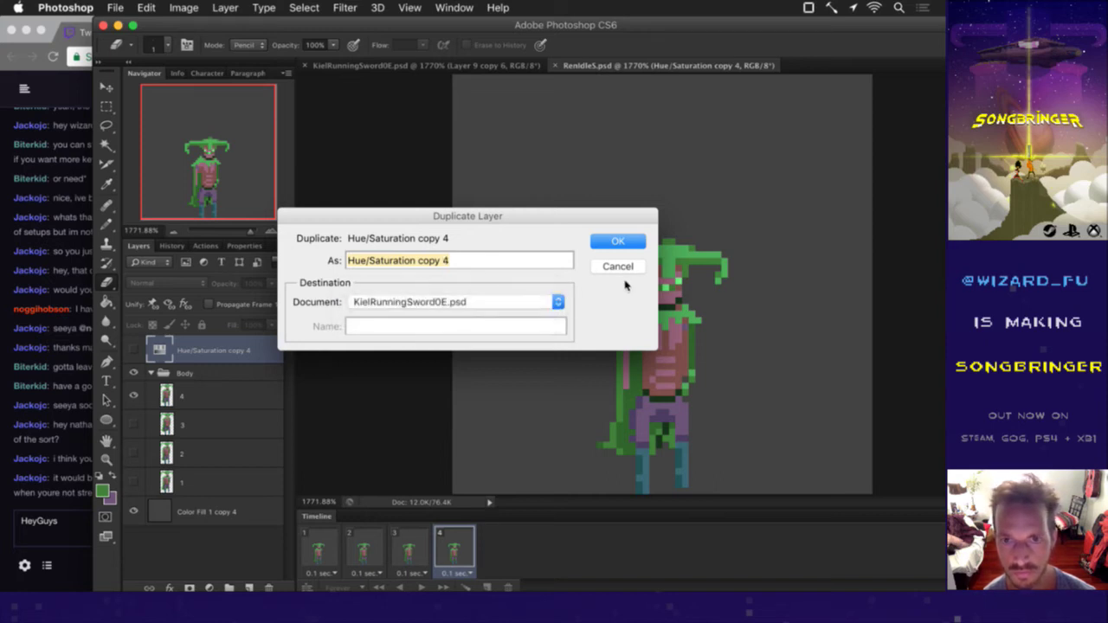
click(609, 243)
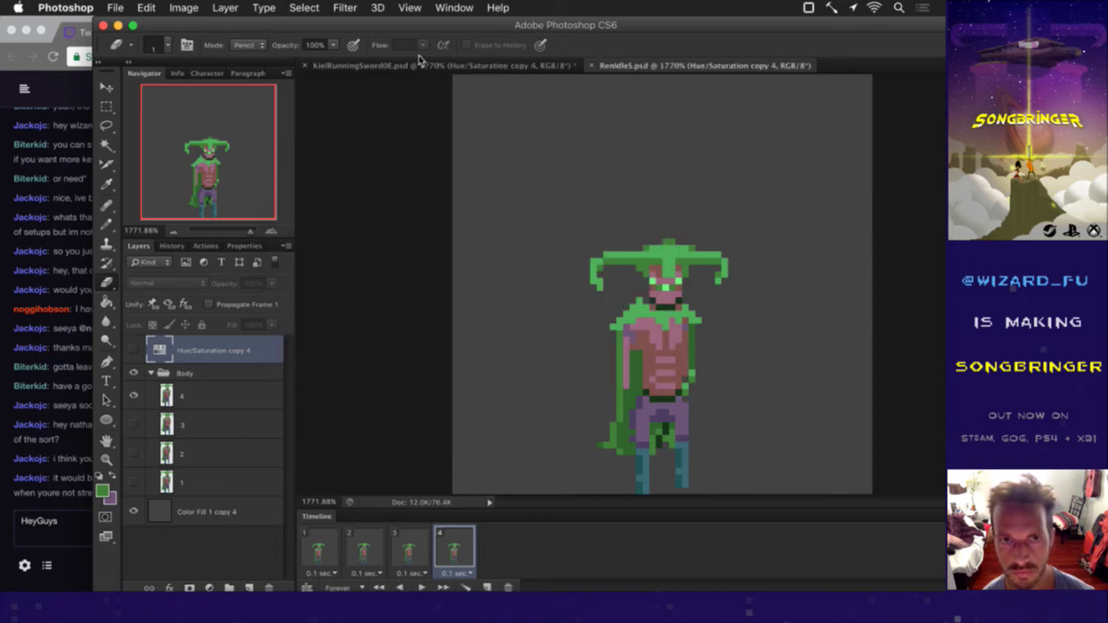
Step: In KielRunningSword0E.psd, show the Hue/Saturation copy 4 layer and move it to the top of the layer stack
click(409, 68)
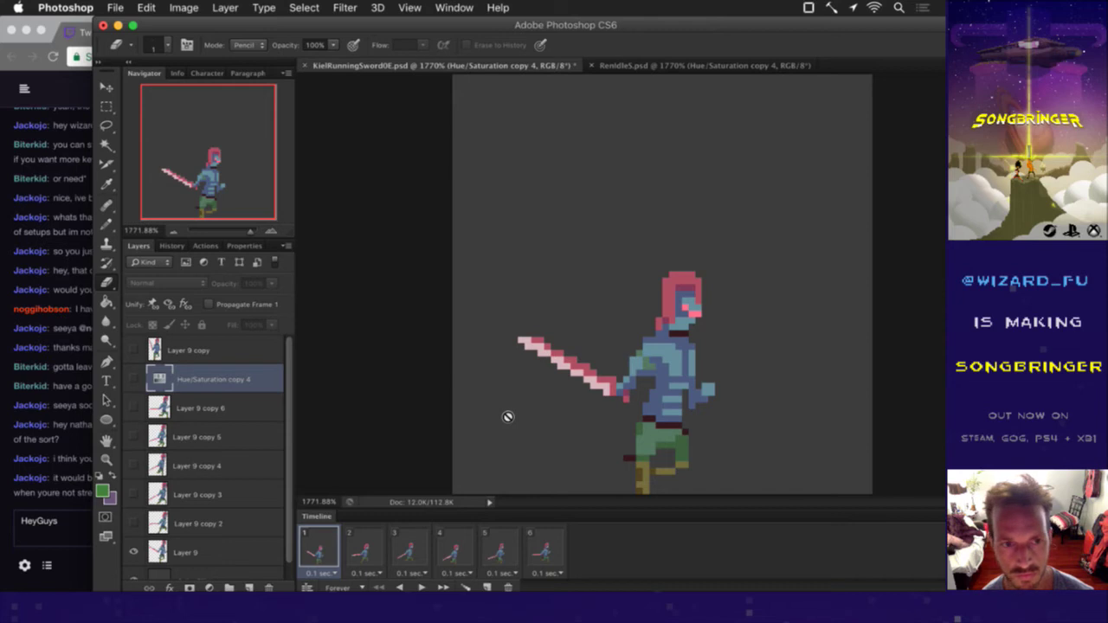
click(134, 380)
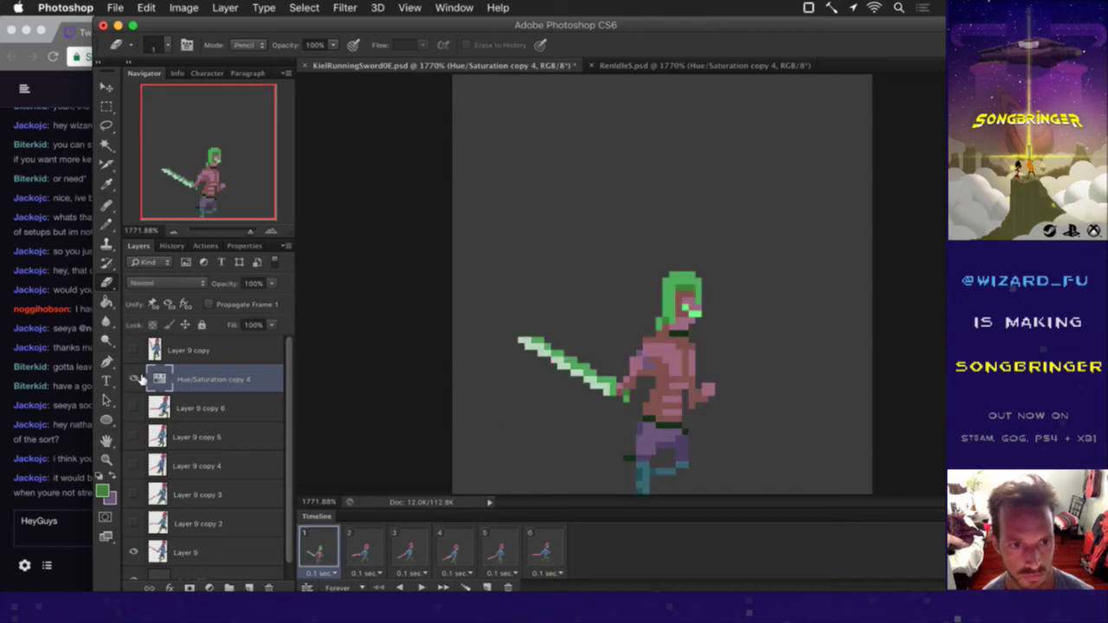
drag(158, 380, 165, 343)
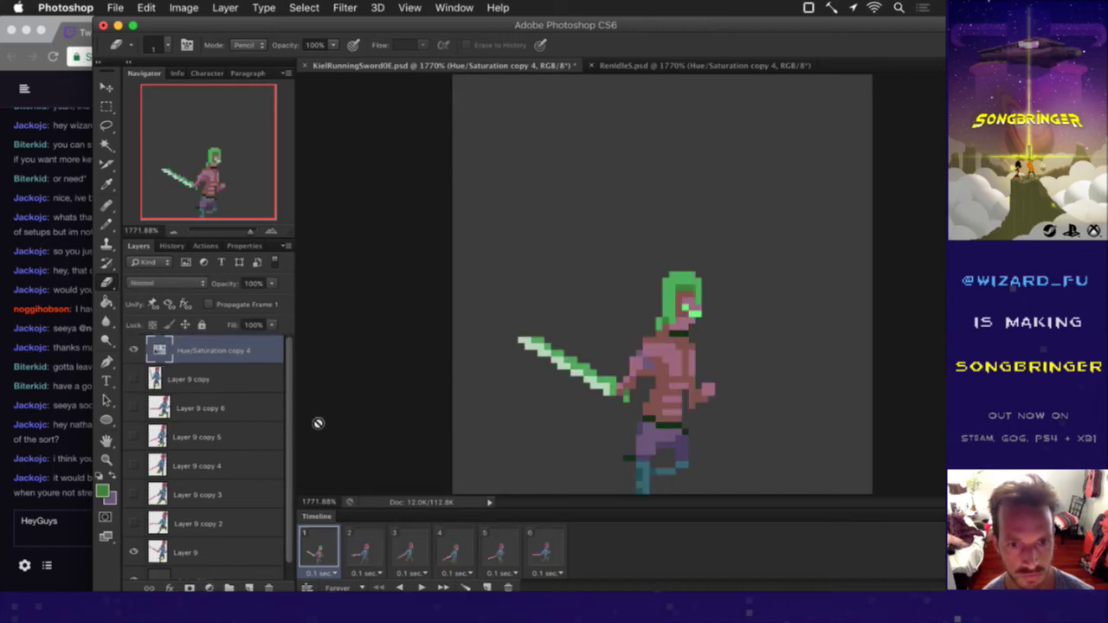
Step: Select all six animation frames and make the Hue/Saturation copy 4 layer visible in them
click(548, 548)
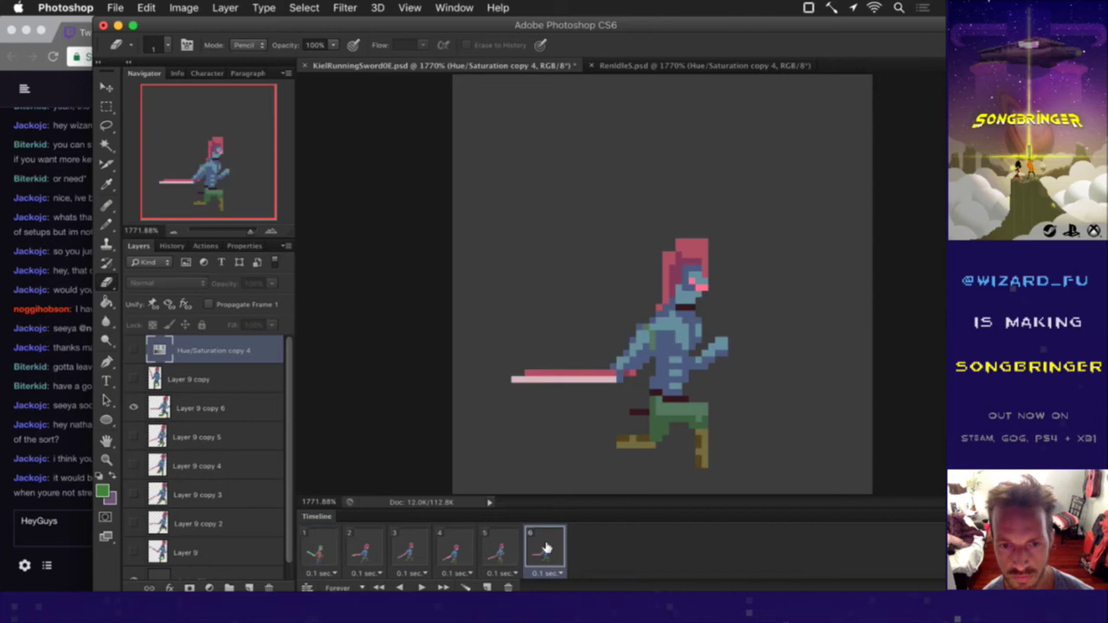
shift+click(312, 549)
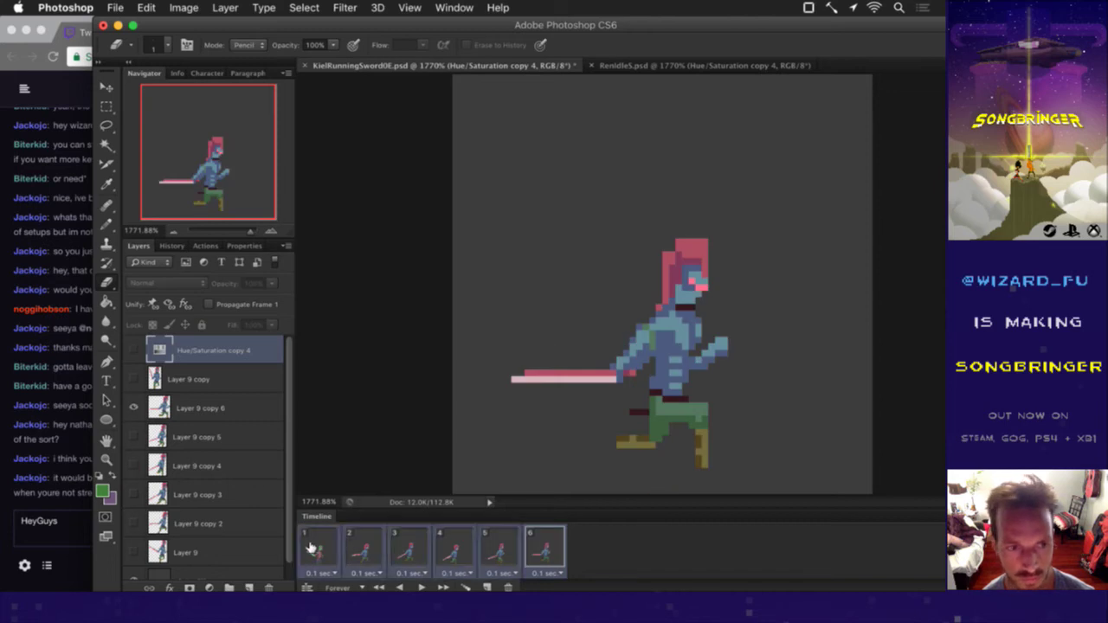
click(134, 349)
click(135, 350)
click(134, 350)
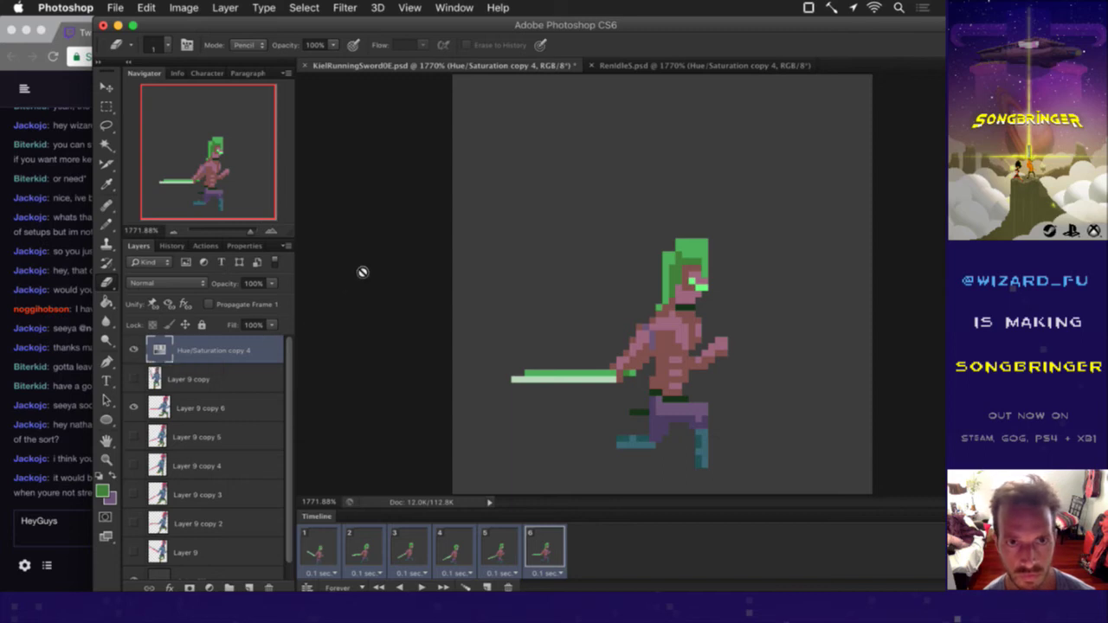
Step: Save the recolored document as RenRunningSword0E.psd in the Shadow folder
click(115, 7)
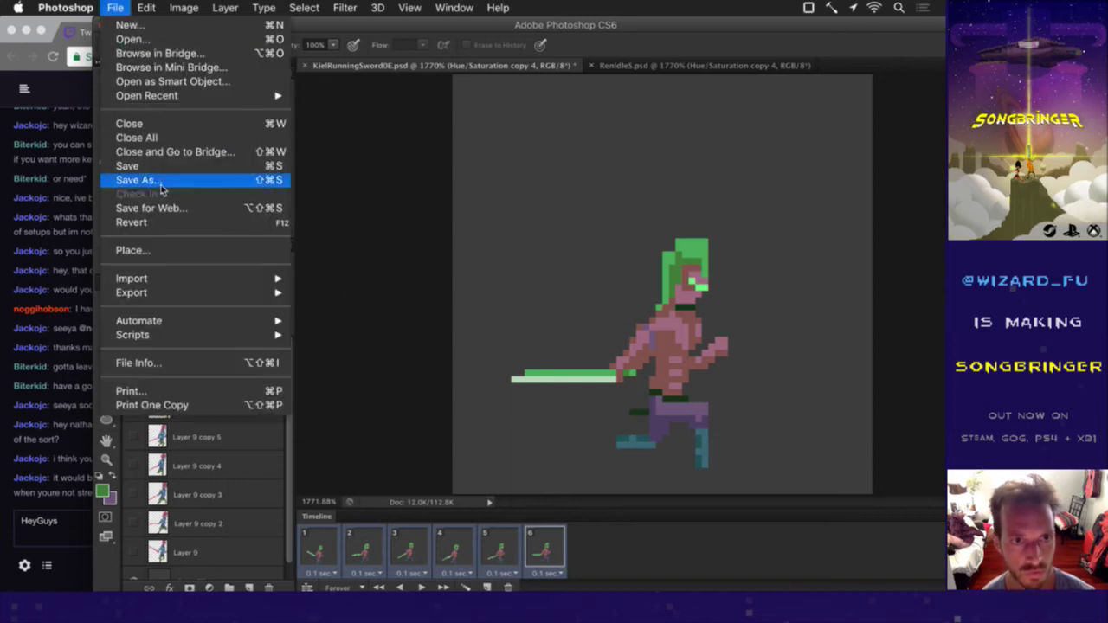
click(161, 183)
click(461, 58)
click(401, 58)
key(BackSpace)
key(BackSpace)
key(BackSpace)
key(BackSpace)
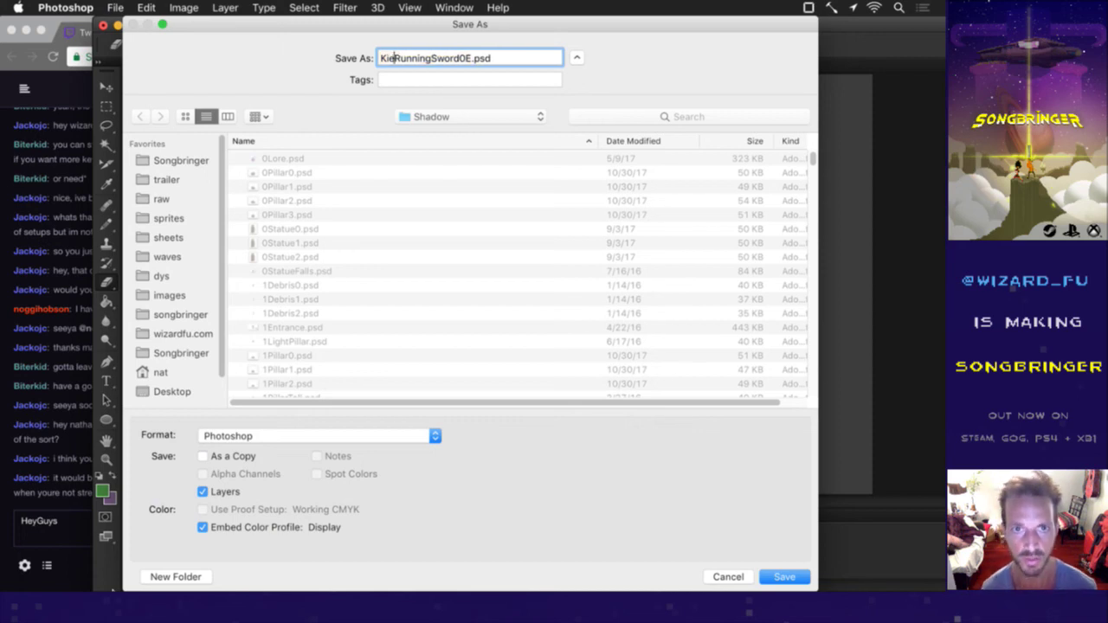
text(Ren)
key(Return)
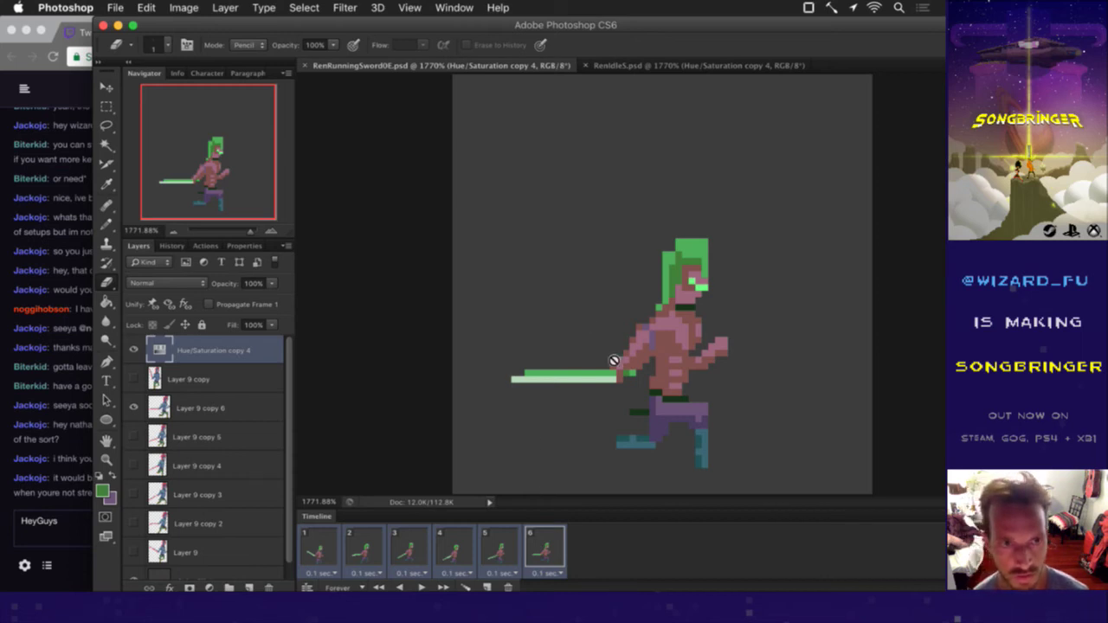
Step: Activate the Rectangular Marquee tool and switch to frame 1 of the animation
key(m)
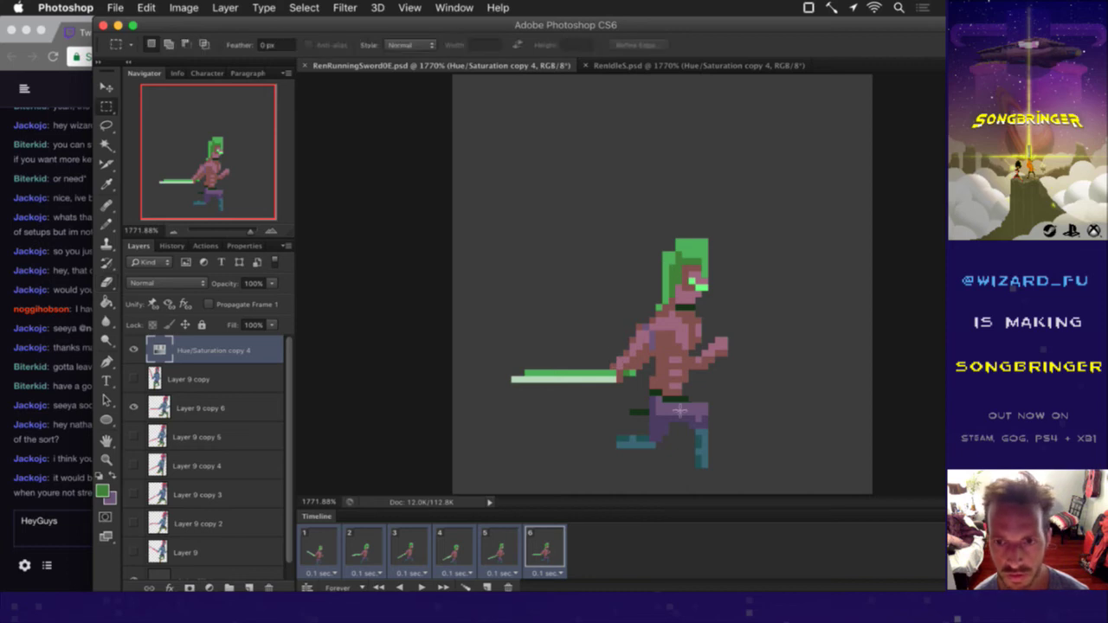
click(321, 553)
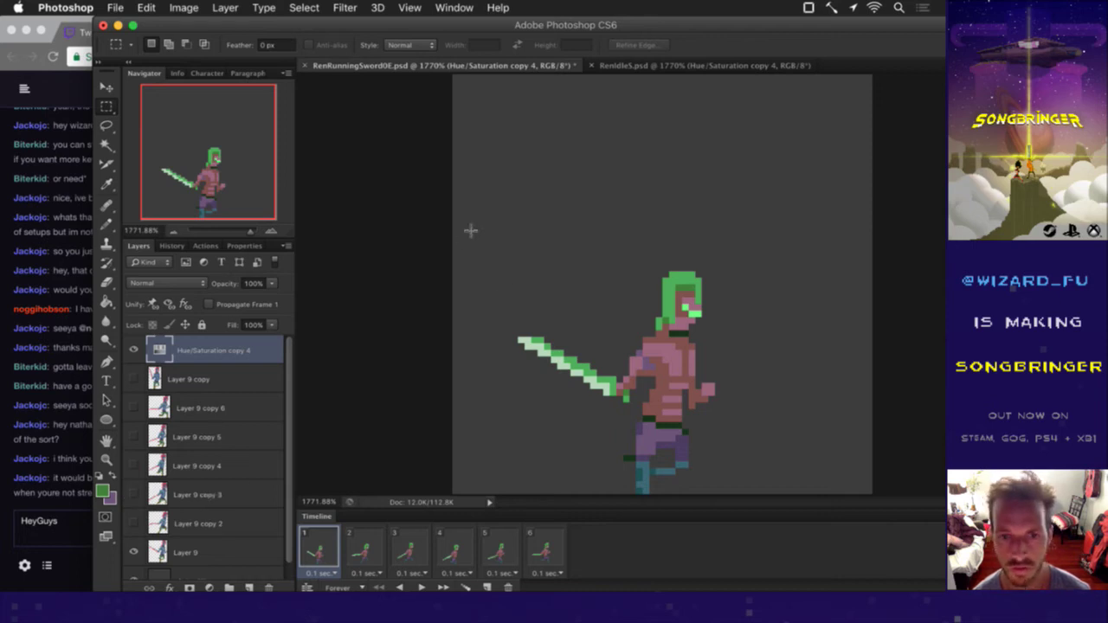
drag(473, 229, 766, 441)
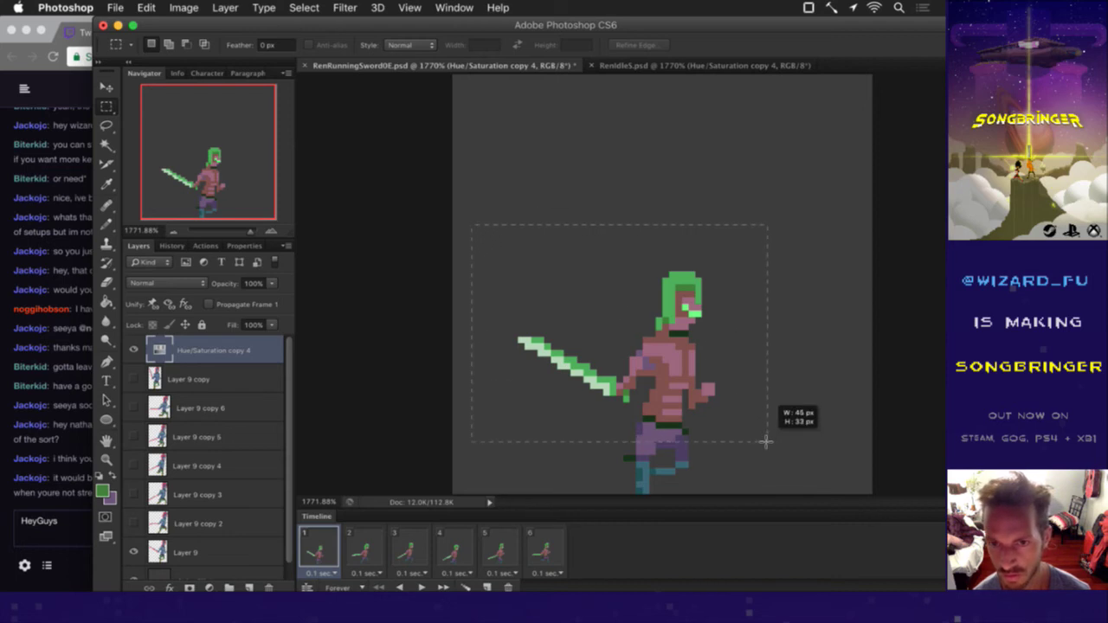
drag(766, 441, 765, 448)
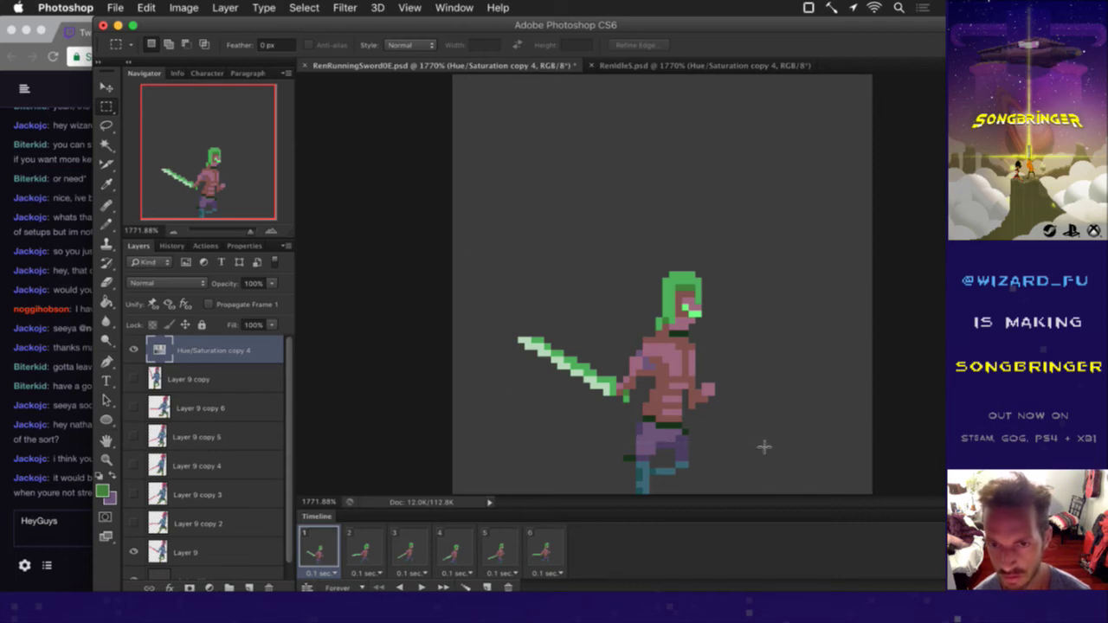
key(v)
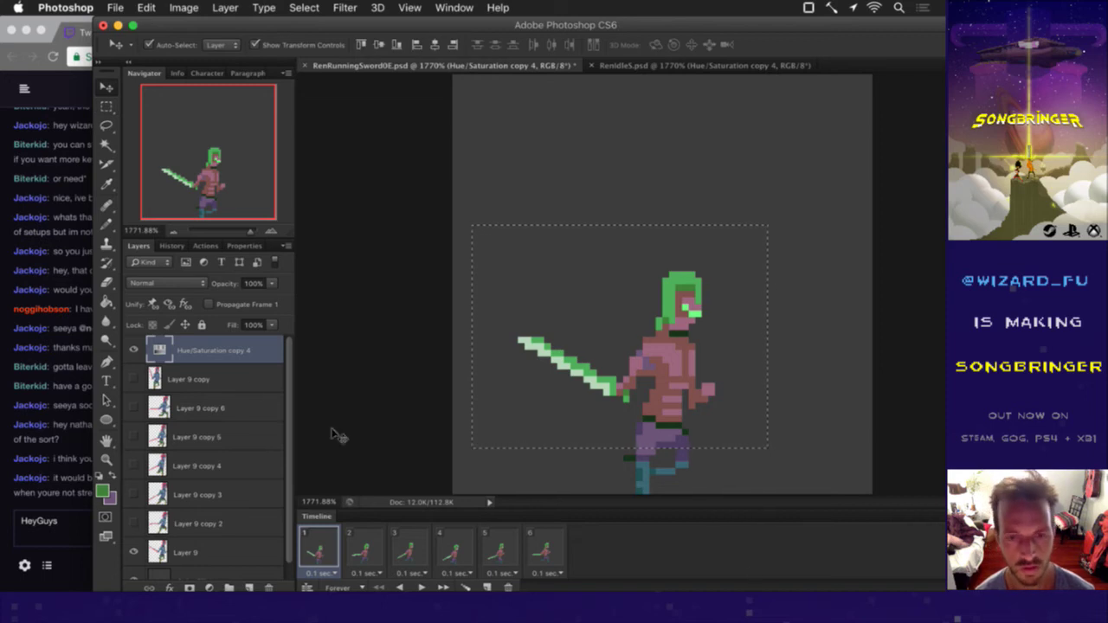
click(445, 349)
key(m)
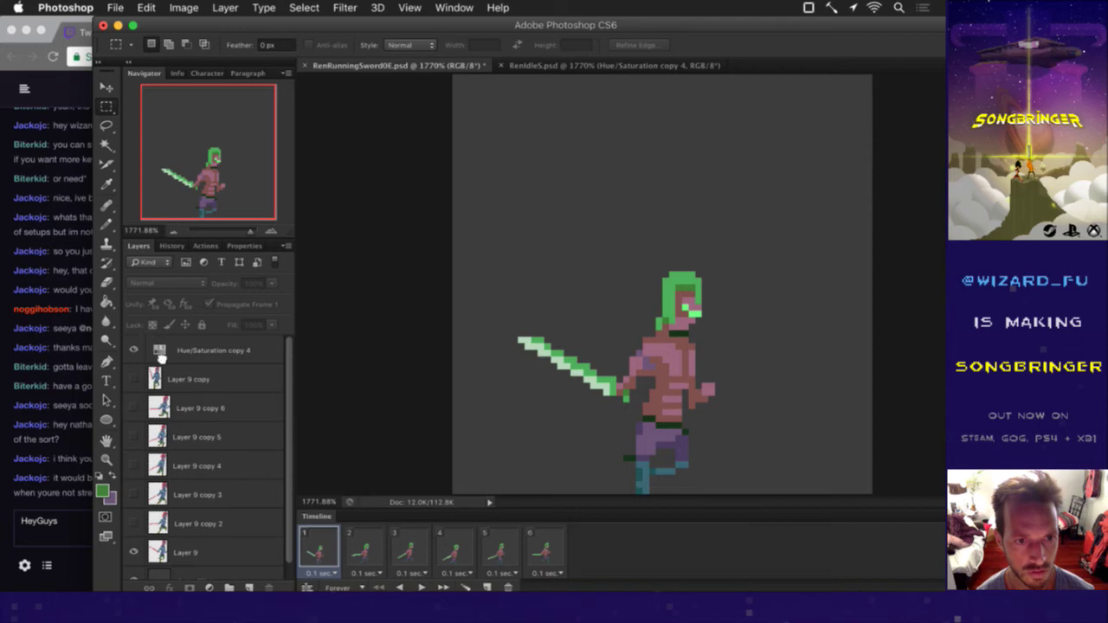
Step: Move the Hue/Saturation copy 4 layer directly above Layer 9 and duplicate it four times
scroll(149, 581, down, 1)
drag(149, 582, 181, 514)
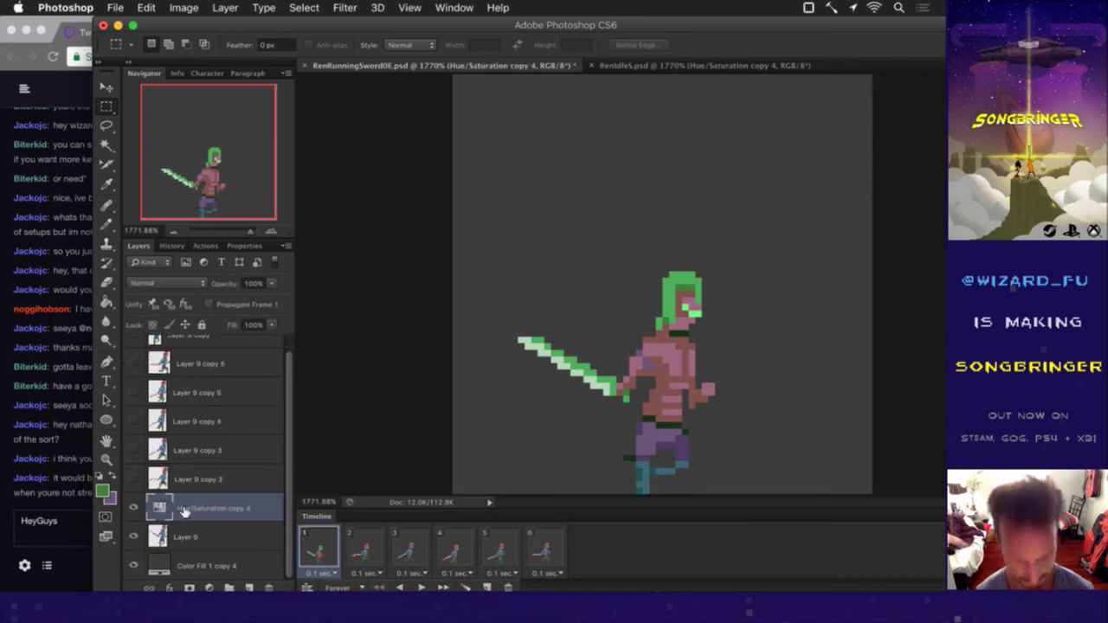
key(super+j)
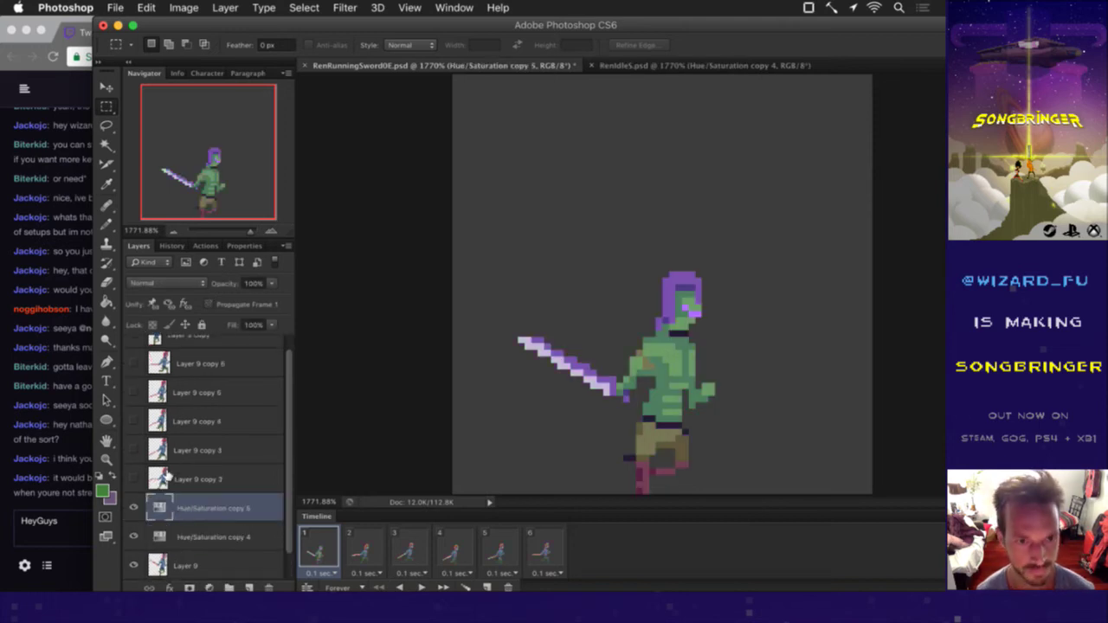
key(super+j)
key(super+j)
key(super+j)
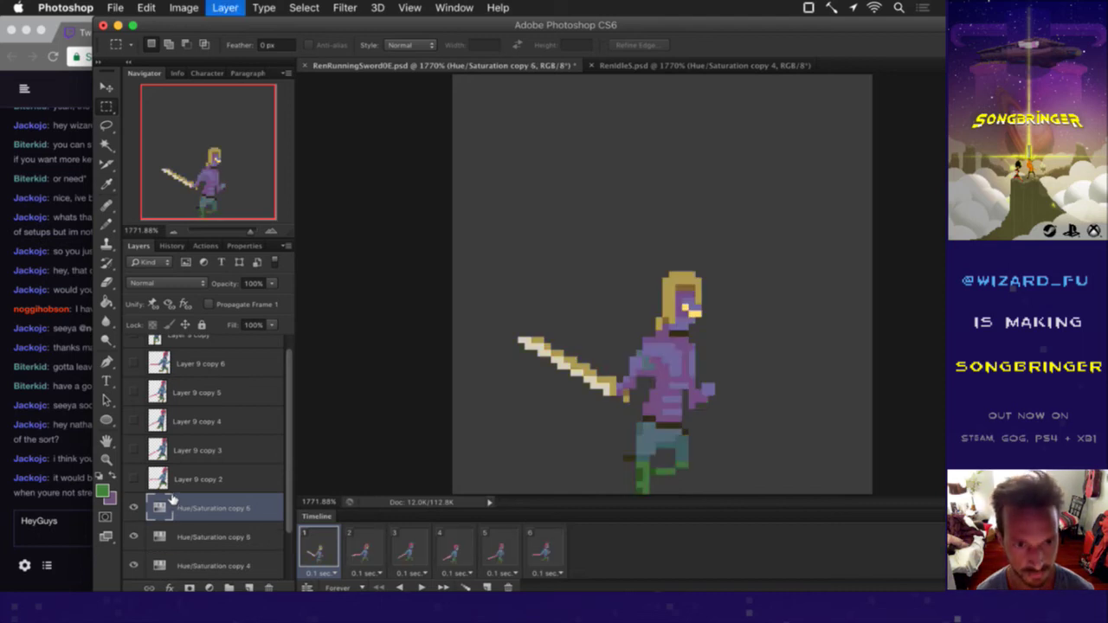
Step: Distribute the duplicated Hue/Saturation layers so one sits directly above each of Layer 9 copy 2, 3, 4 and 5
drag(166, 500, 185, 381)
drag(154, 538, 154, 442)
drag(156, 565, 190, 439)
scroll(177, 494, down, 3)
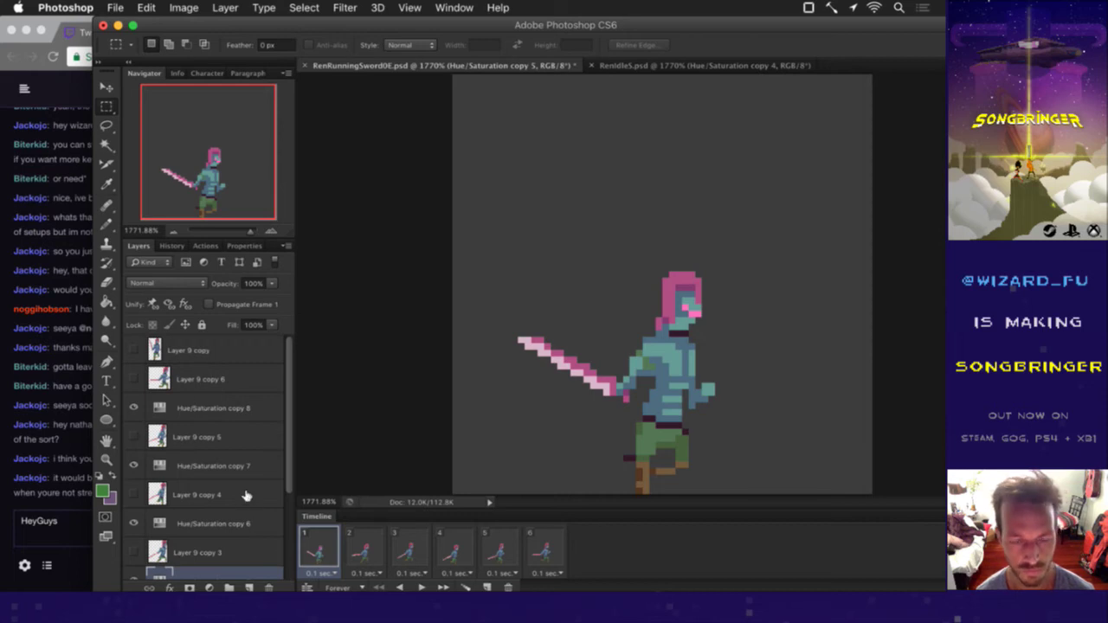
Step: Hide Hue/Saturation copies 5, 6, 7 and 8 in frame 1, leaving only Hue/Saturation copy 4 visible
scroll(248, 494, down, 3)
click(176, 508)
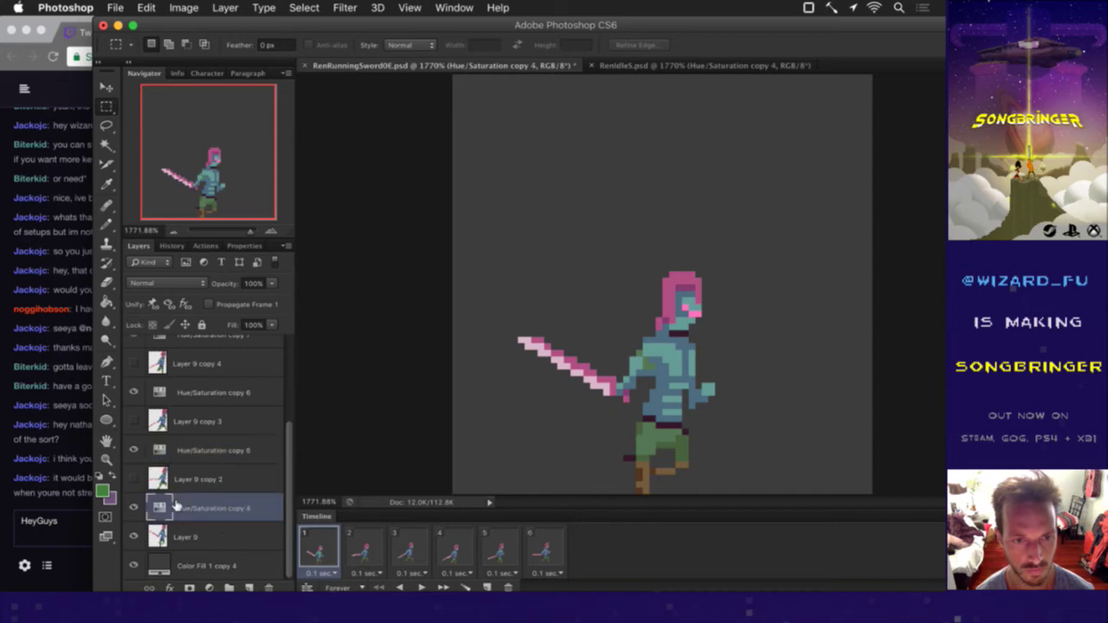
click(133, 450)
click(134, 392)
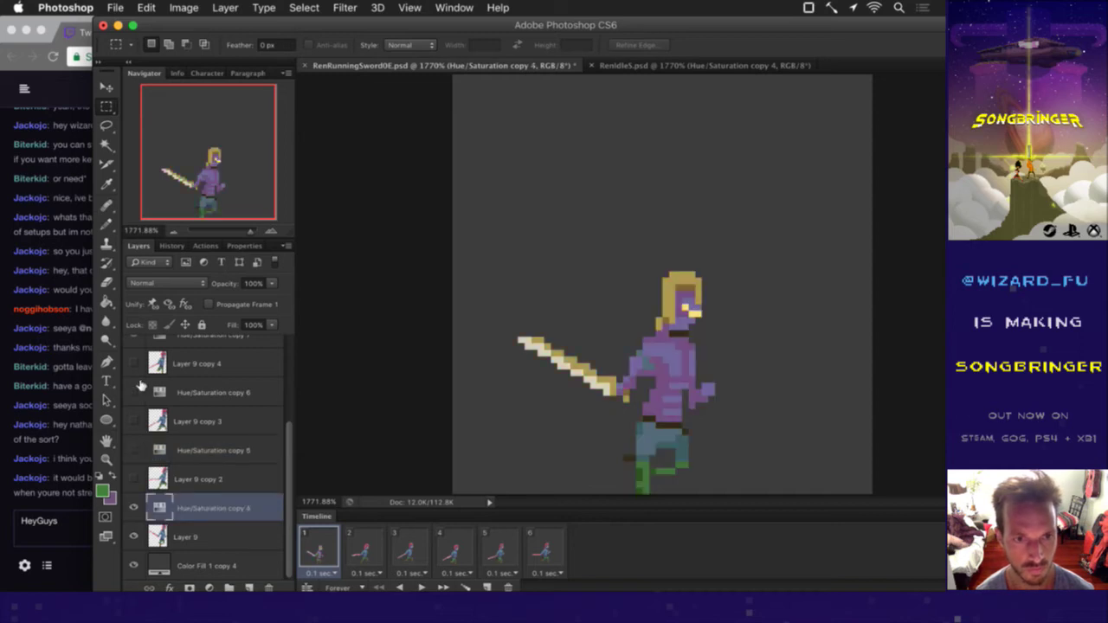
scroll(137, 394, up, 3)
click(135, 465)
click(133, 407)
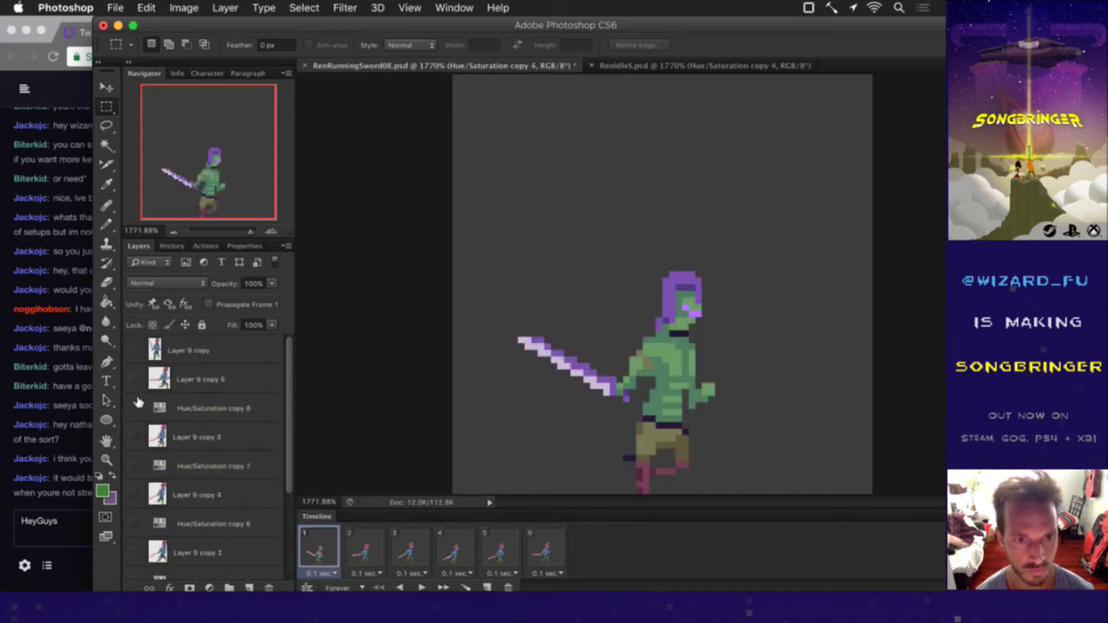
scroll(135, 407, down, 3)
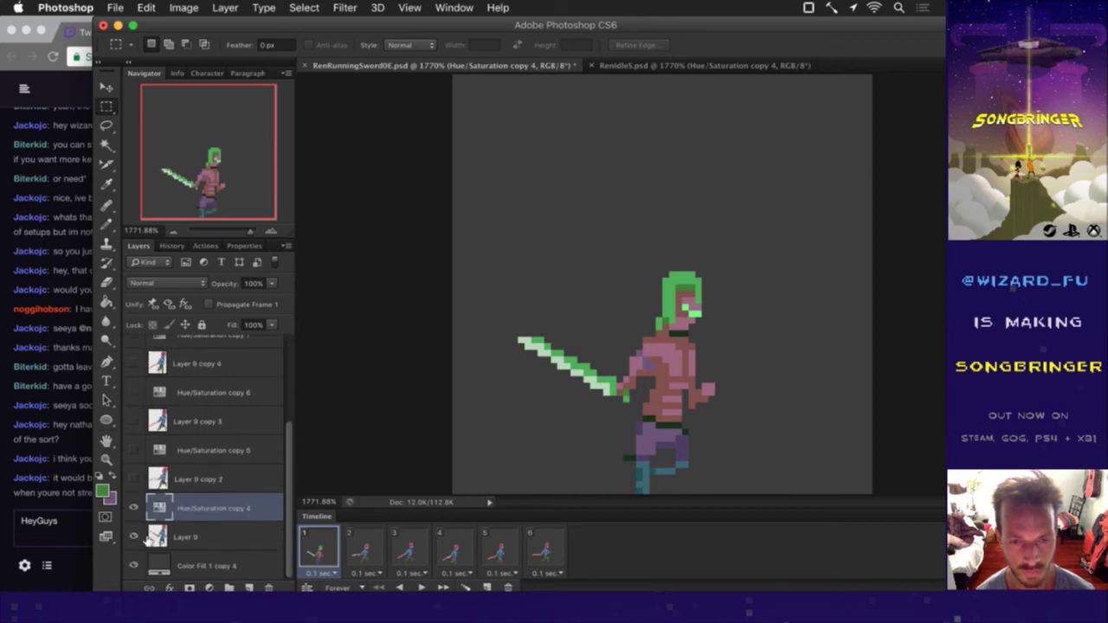
Step: Merge Layer 9 with the Hue/Saturation copy 4 adjustment layer above it
click(223, 536)
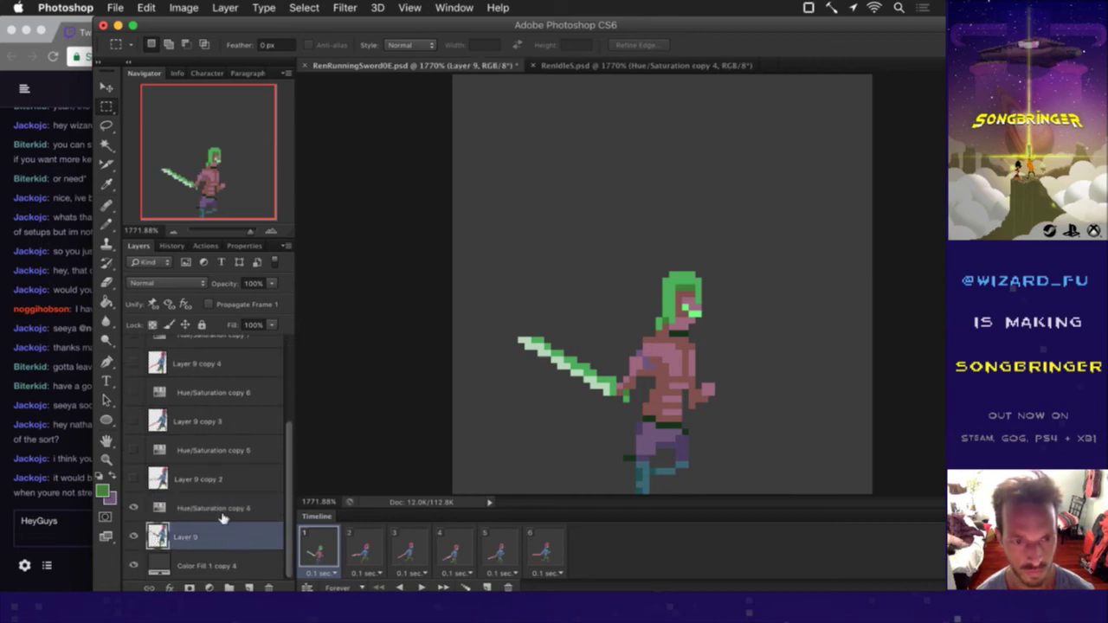
shift+click(221, 508)
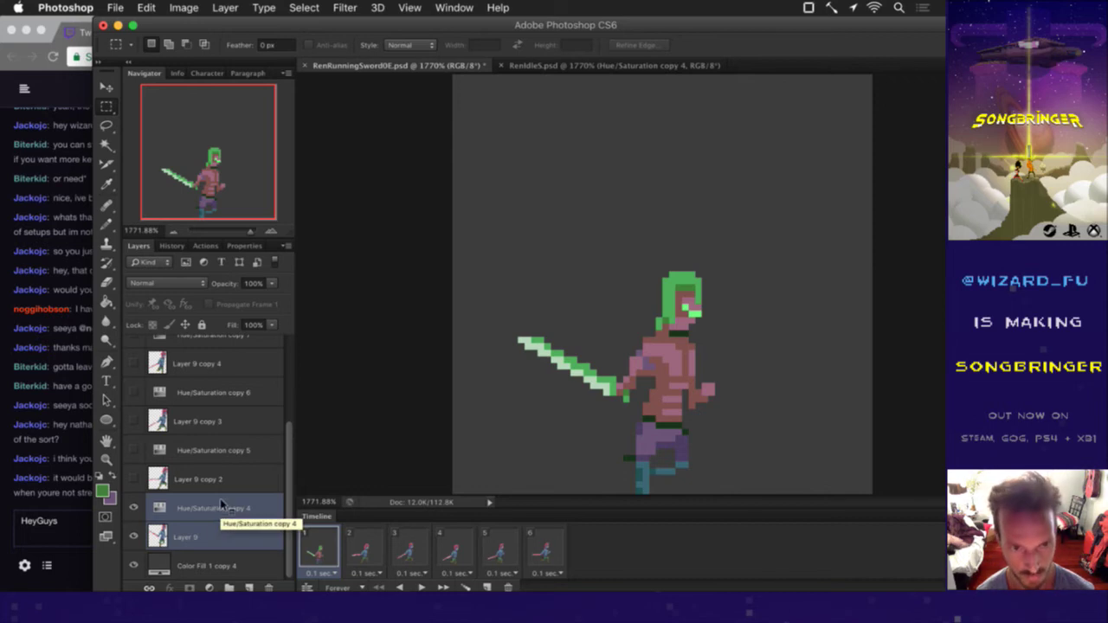
right_click(222, 512)
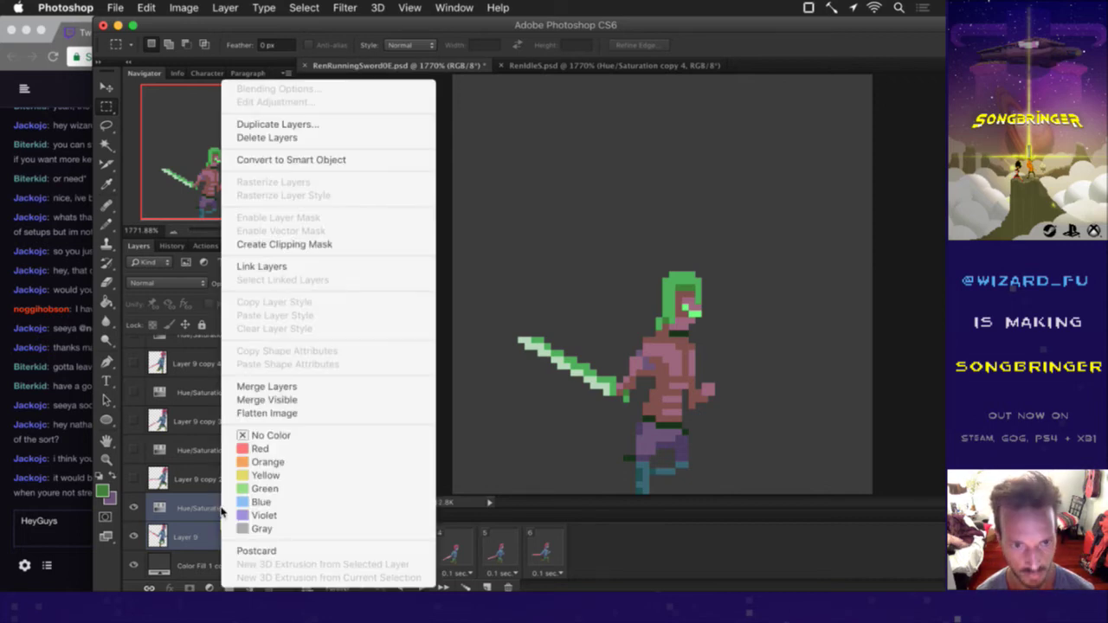
click(268, 386)
Step: Turn off Propagate Frame 1 and hide the merged Hue/Saturation copy 4 layer in frames 2 through 6
click(357, 552)
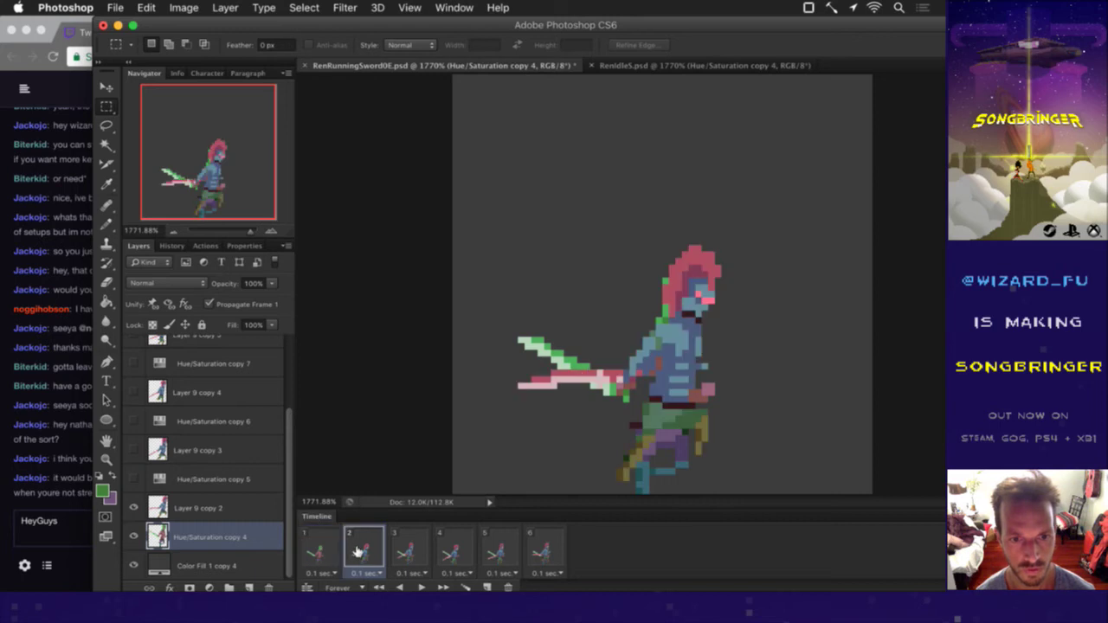
click(209, 304)
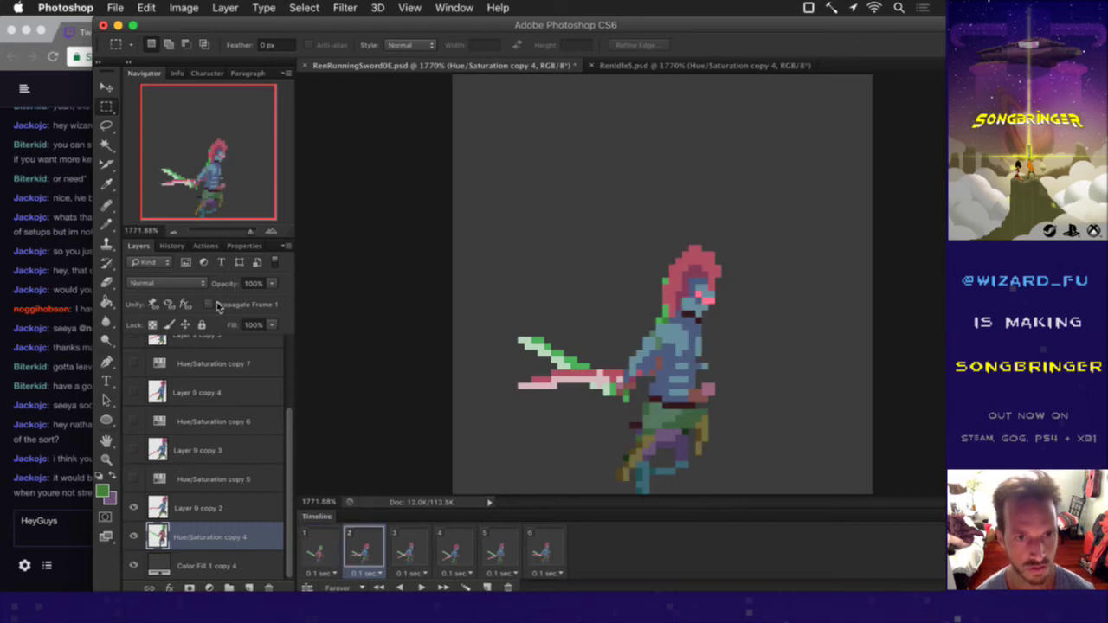
click(554, 548)
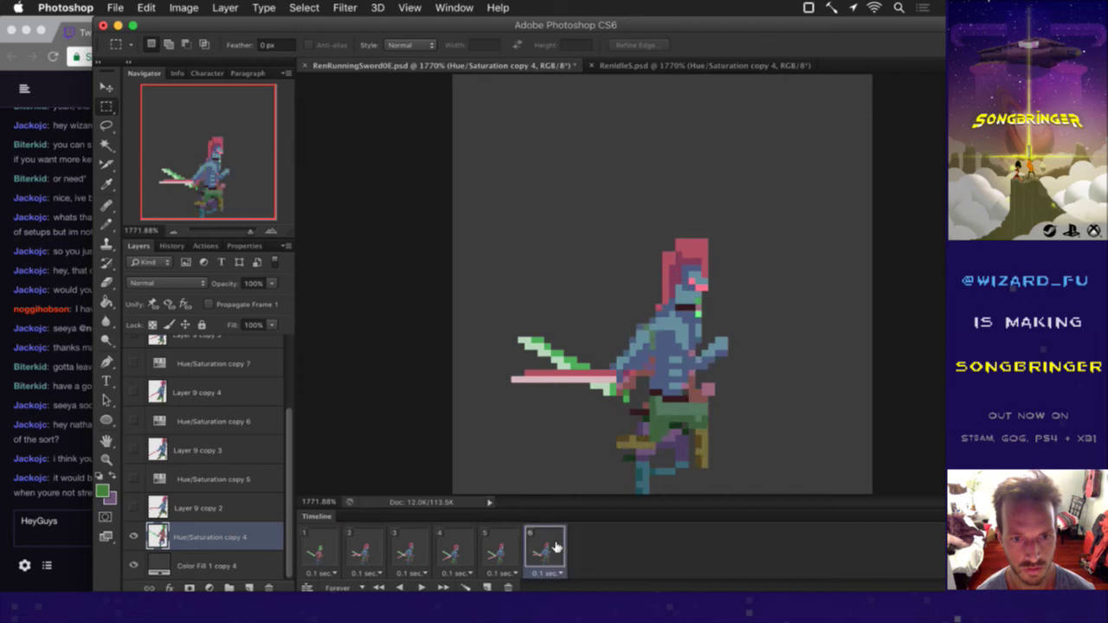
shift+click(366, 544)
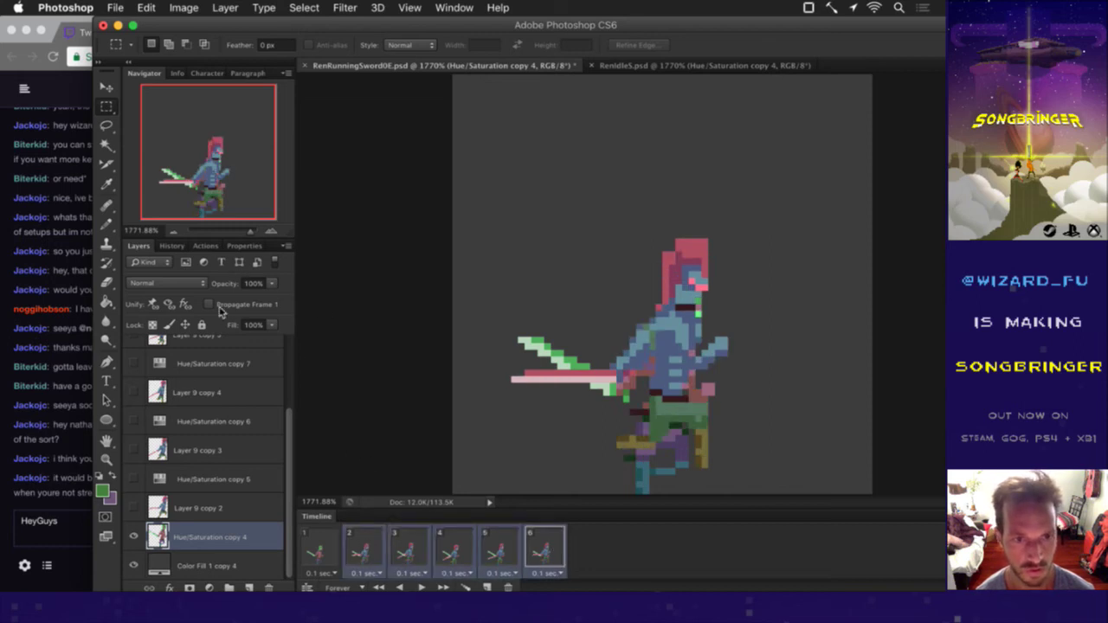
click(134, 536)
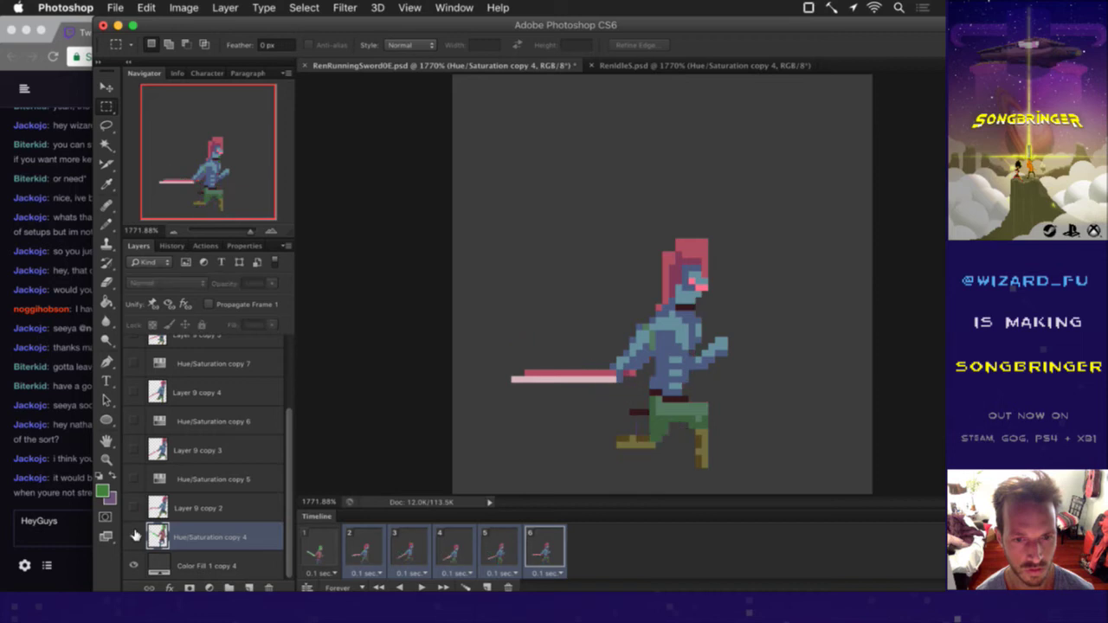
click(314, 551)
Step: In frame 2, show Hue/Saturation copy 5 and merge it with Layer 9 copy 2
click(368, 551)
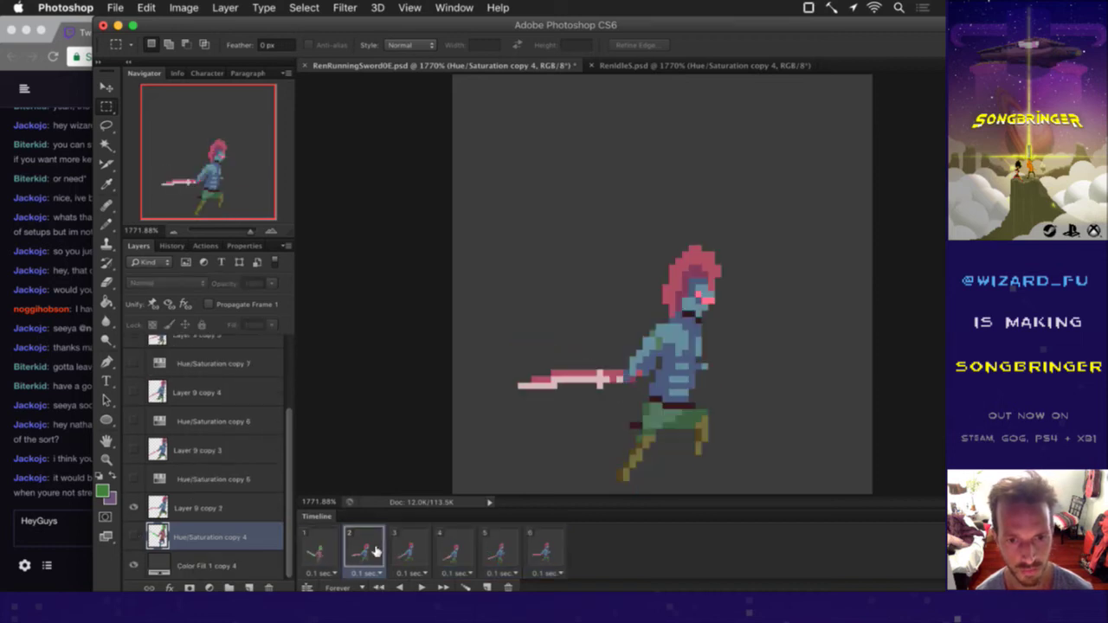
click(256, 508)
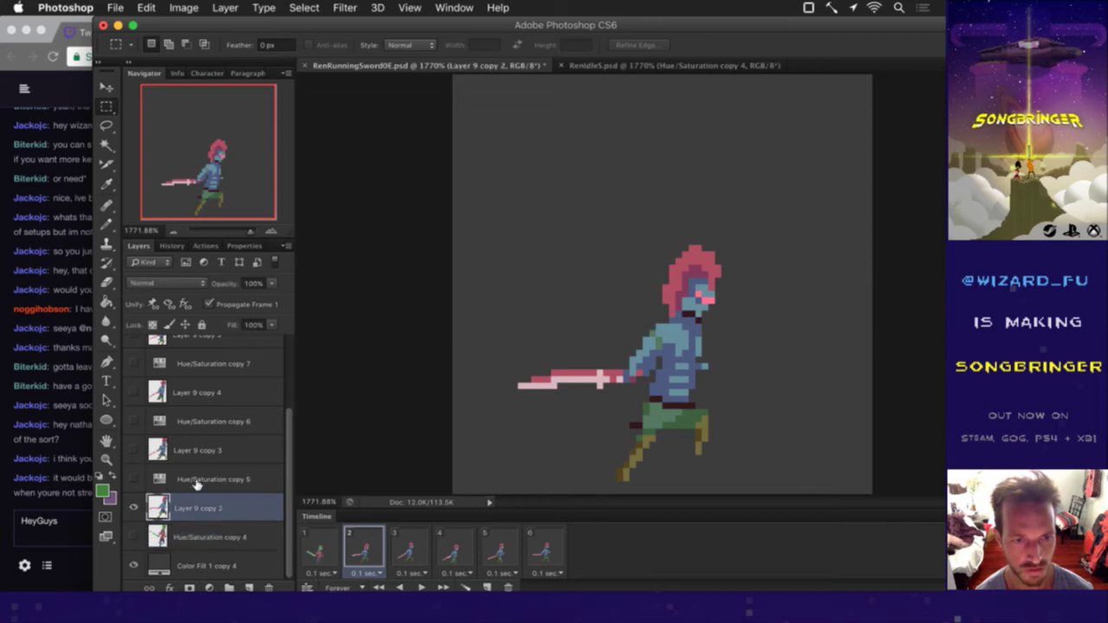
click(133, 479)
click(196, 478)
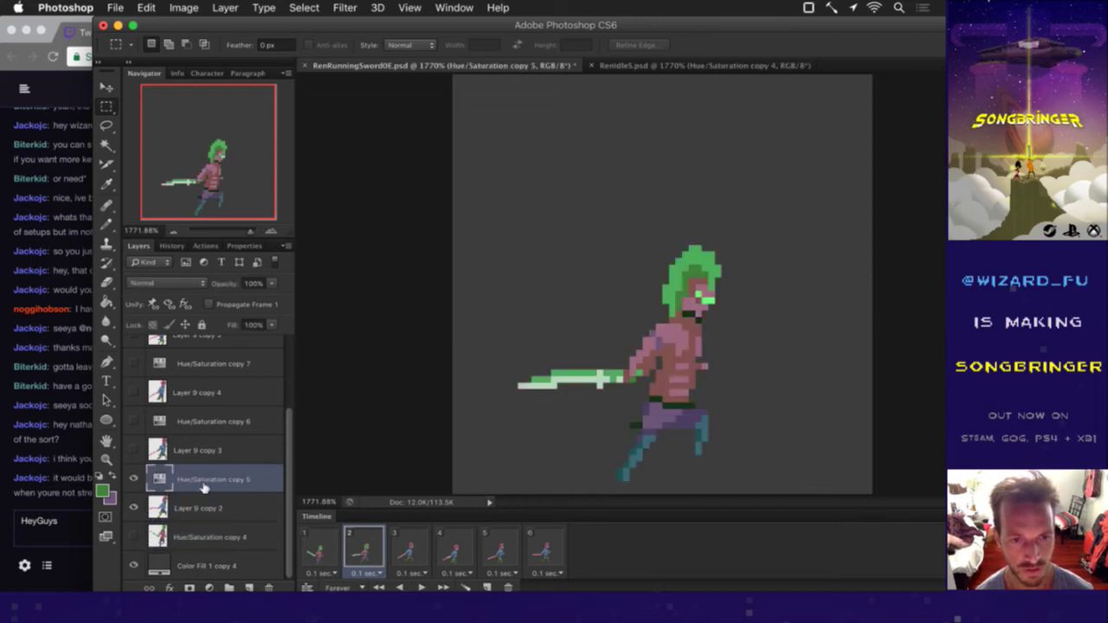
shift+click(216, 517)
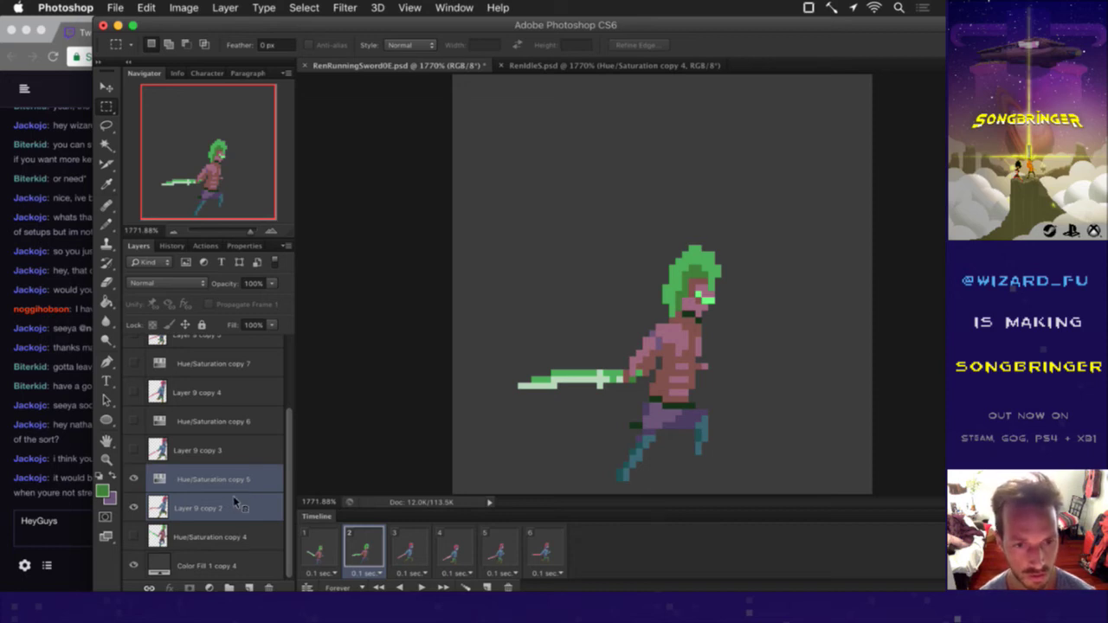
right_click(234, 502)
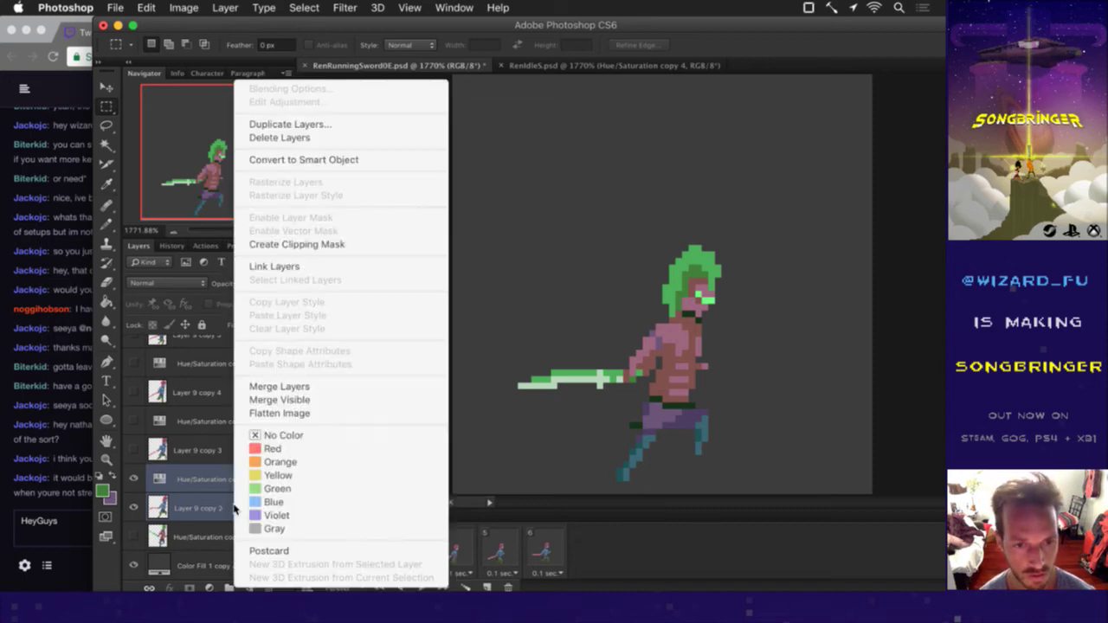
click(291, 387)
Step: In frame 3, show Hue/Saturation copy 6 and merge it with Layer 9 copy 3
click(401, 549)
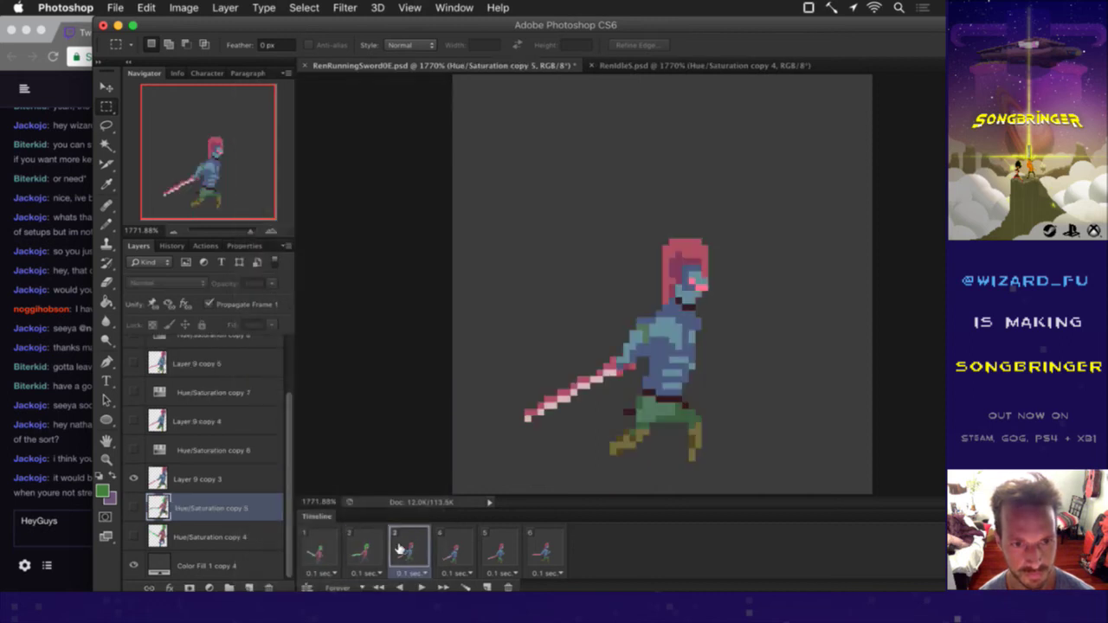
click(231, 480)
click(133, 451)
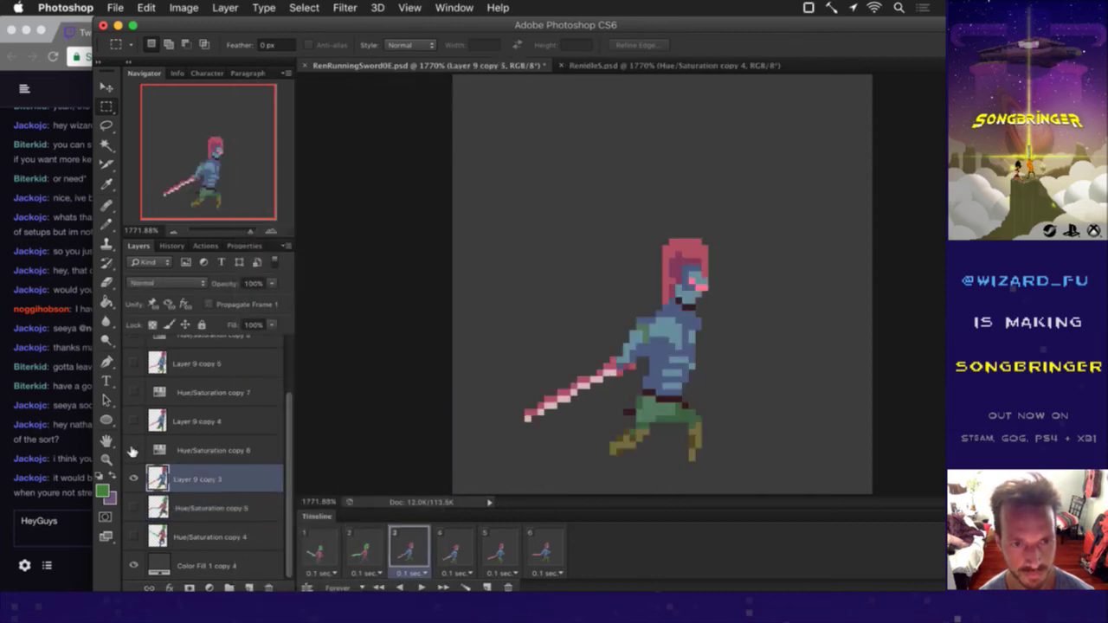
click(221, 447)
shift+click(215, 480)
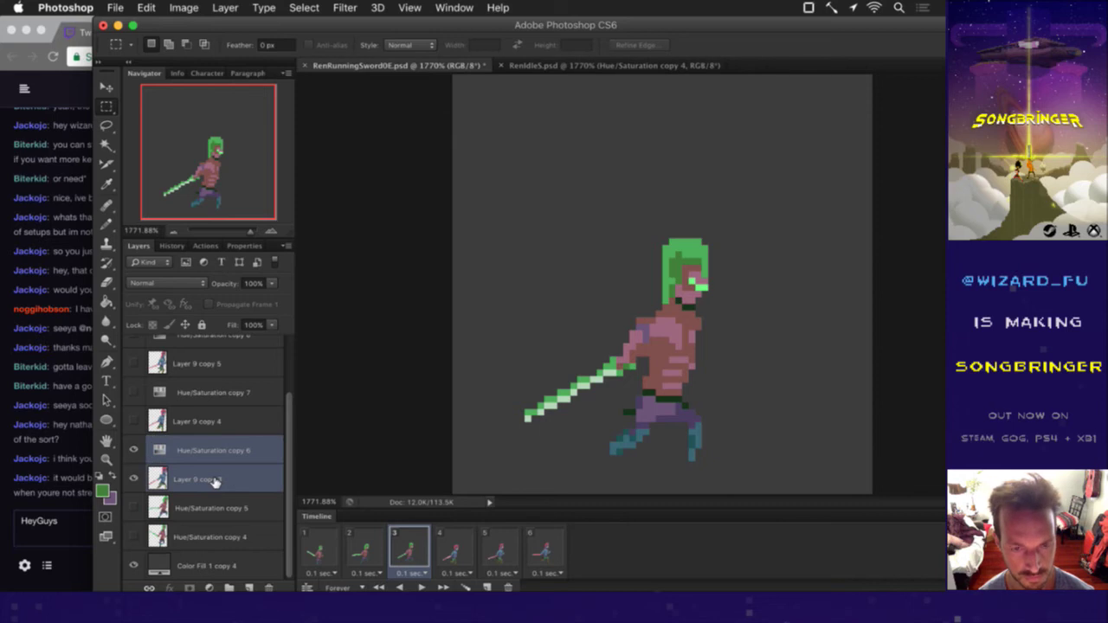
right_click(216, 465)
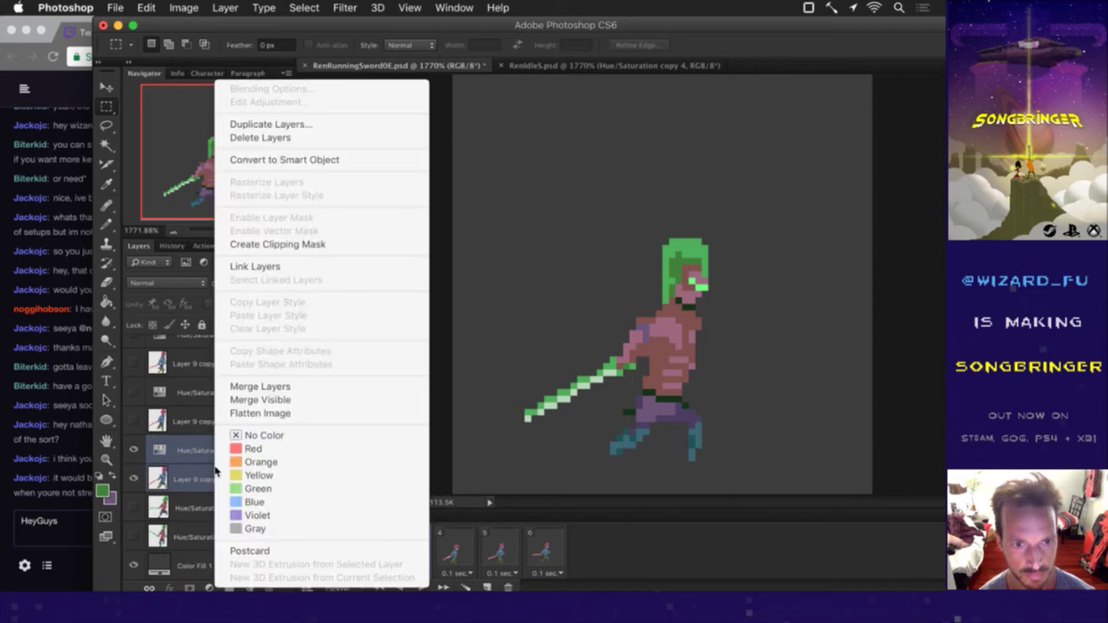
click(265, 388)
Step: In frame 4, show Hue/Saturation copy 7 and merge it with Layer 9 copy 4
click(450, 554)
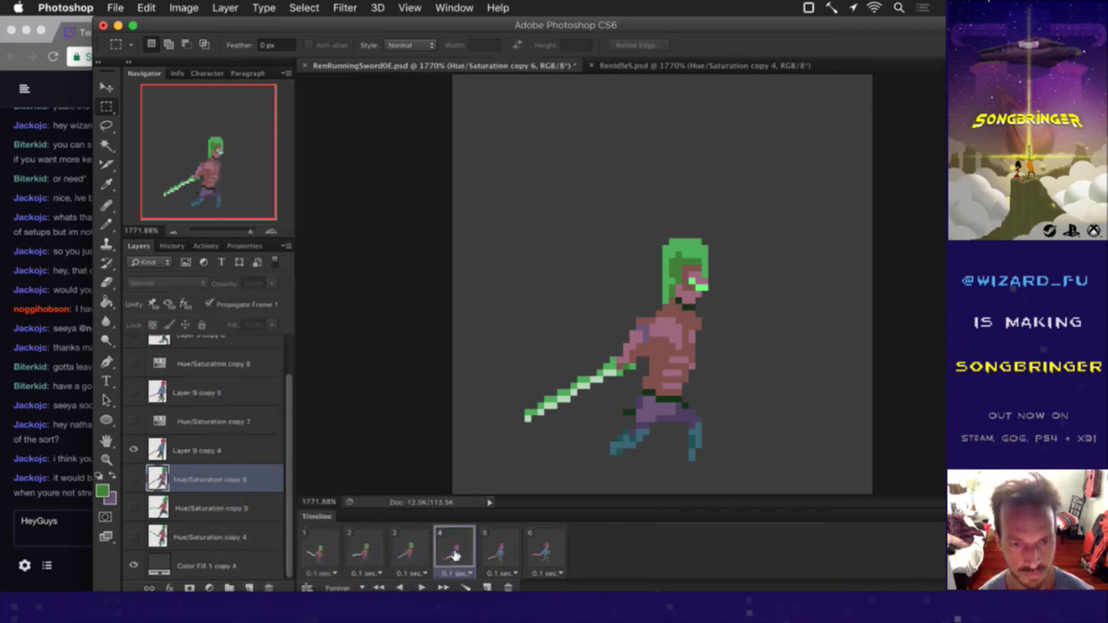
click(200, 452)
click(133, 421)
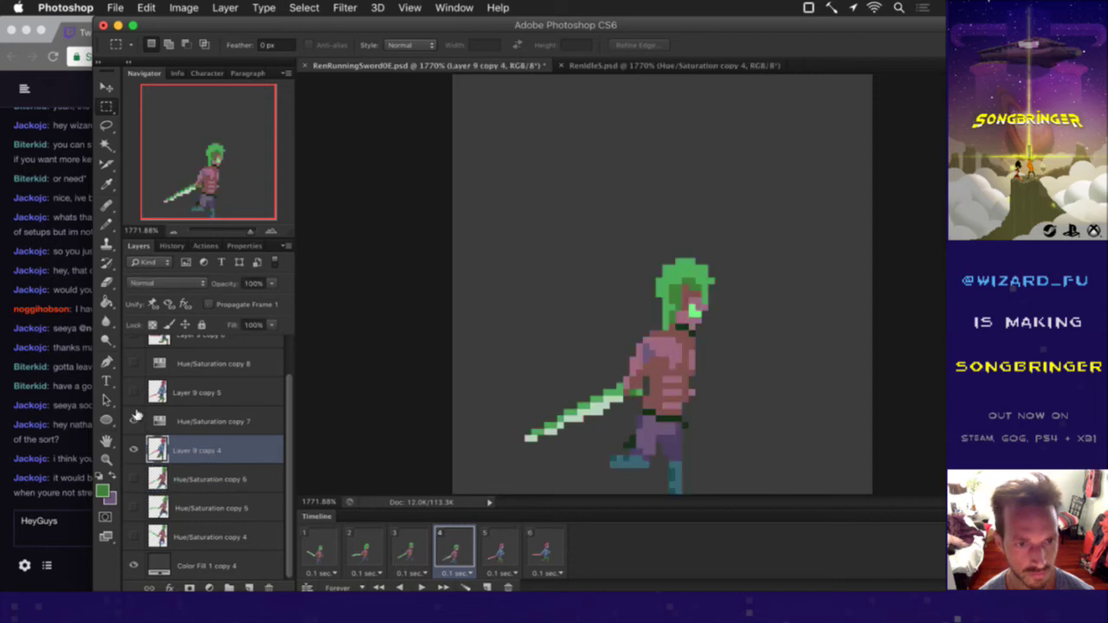
click(195, 422)
shift+click(200, 451)
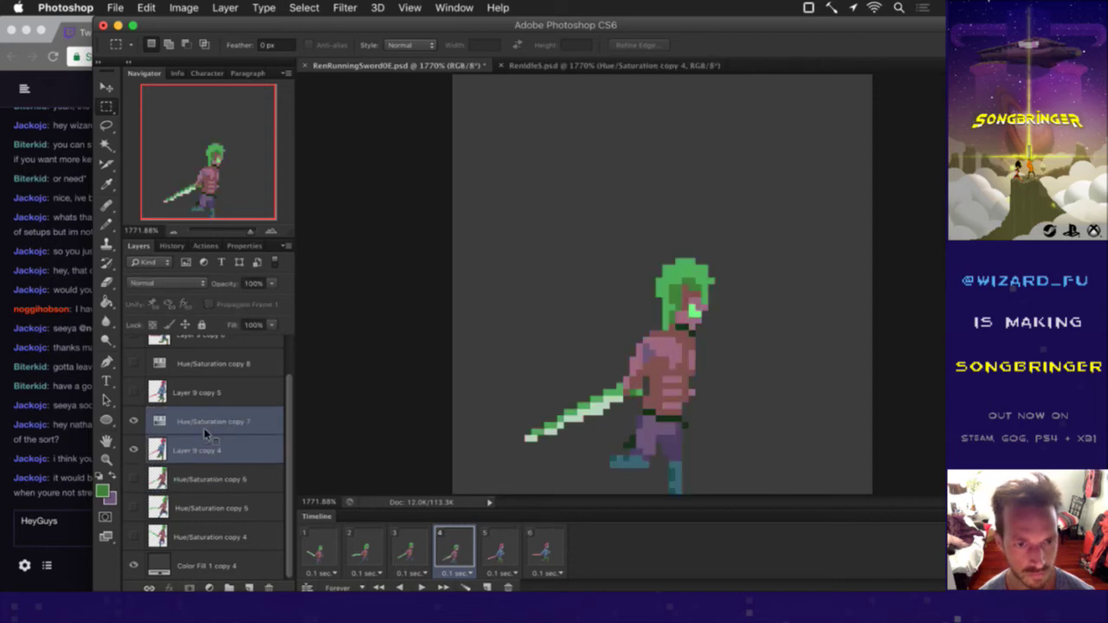
key(ctrl+Tab)
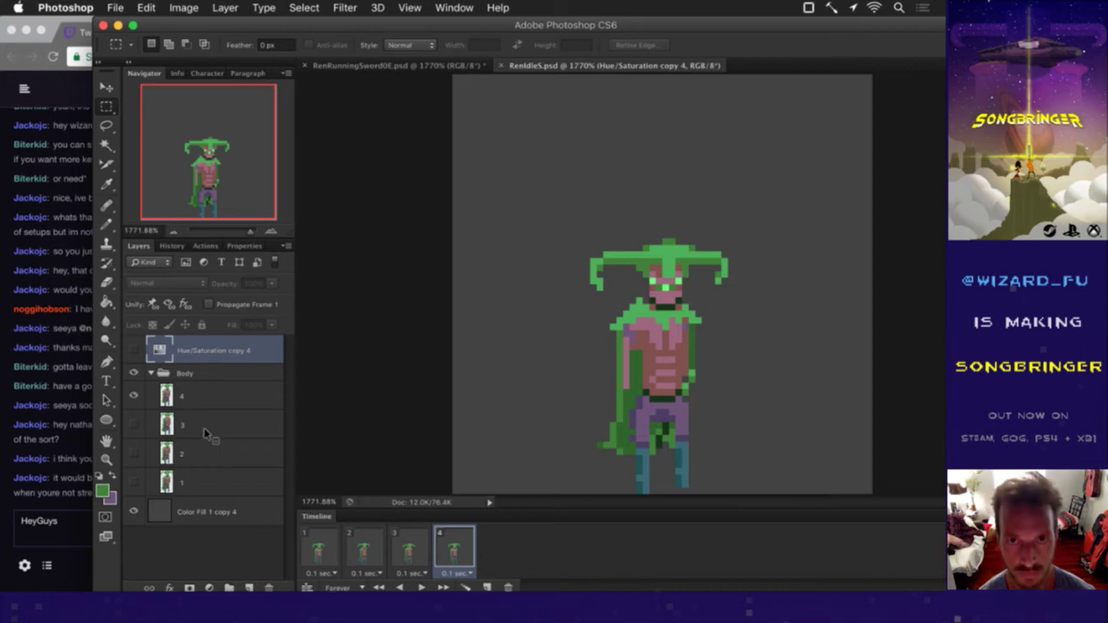
key(ctrl+Tab)
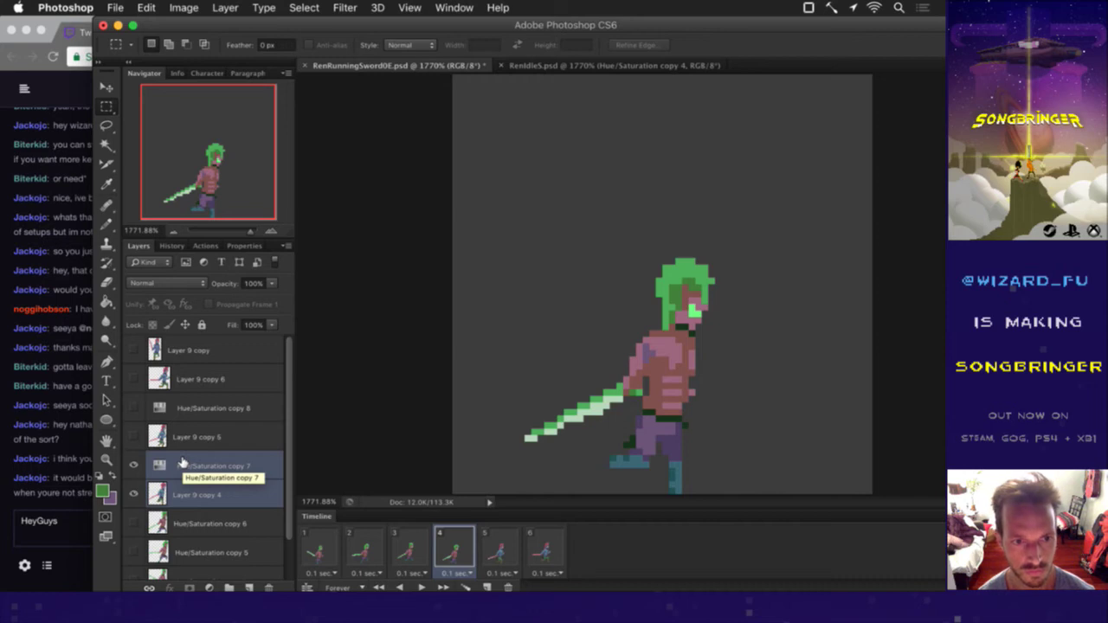
right_click(182, 466)
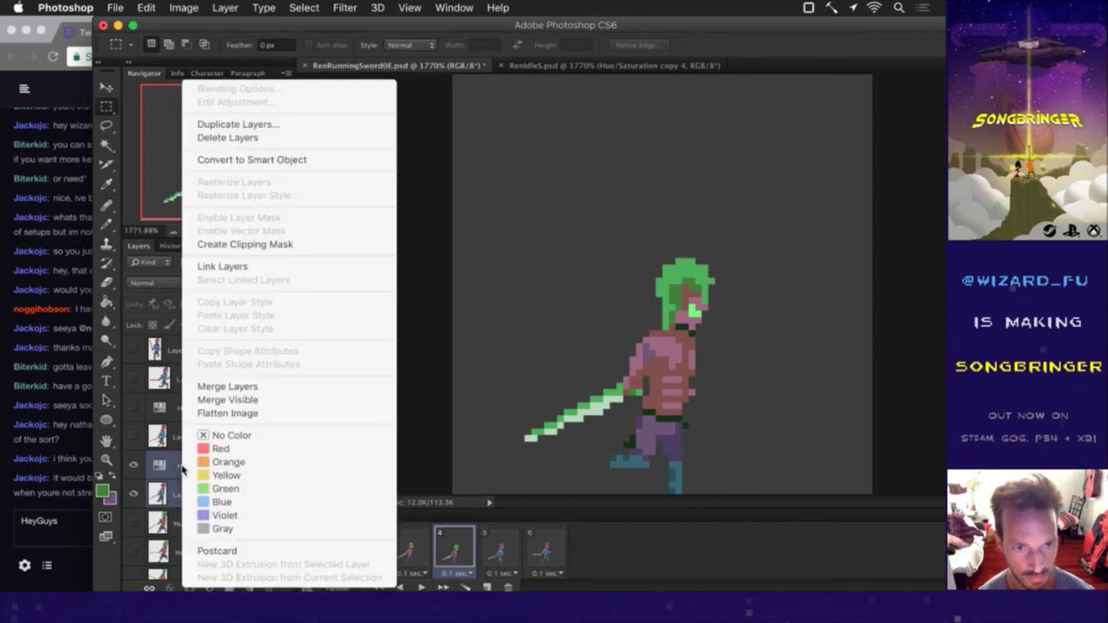
click(240, 389)
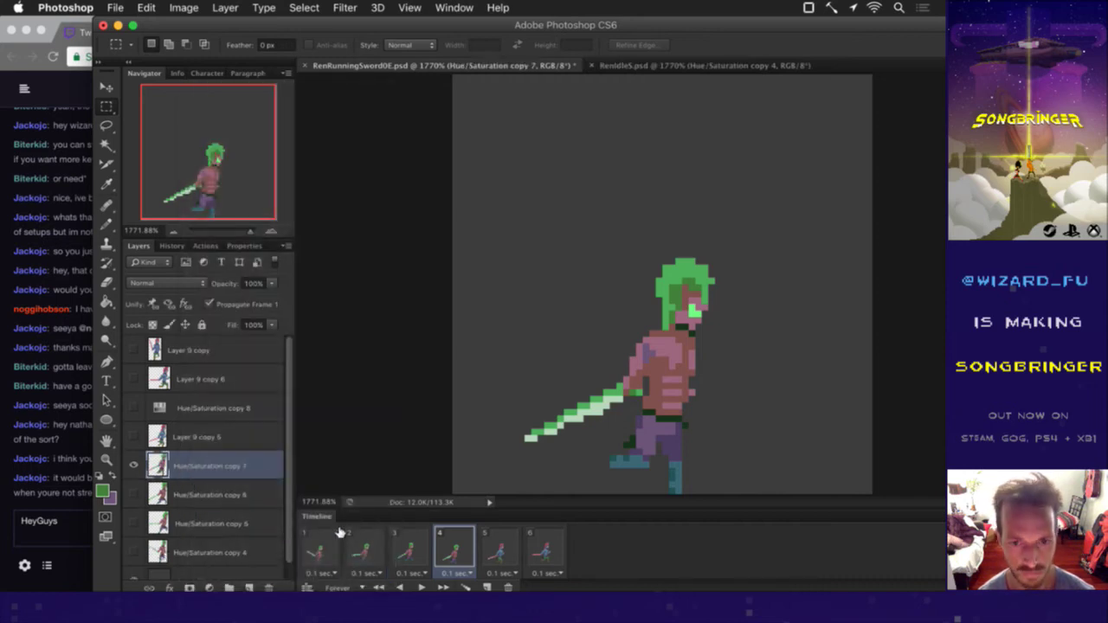
Step: Try merging Hue/Saturation copy 8 into Layer 9 copy 5 in frame 5
click(499, 546)
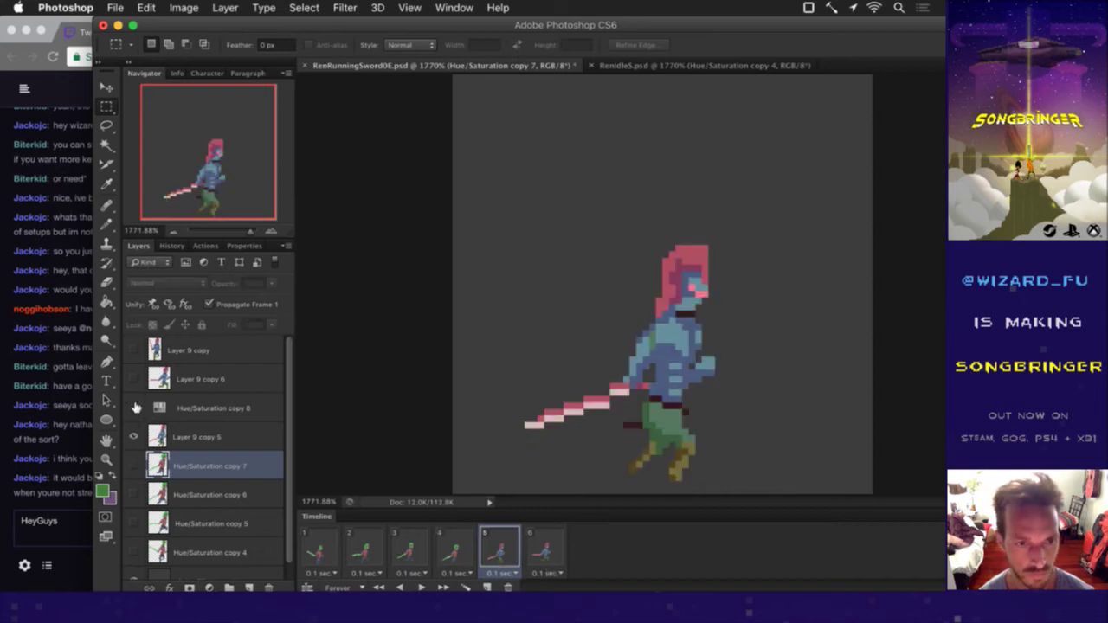
click(134, 408)
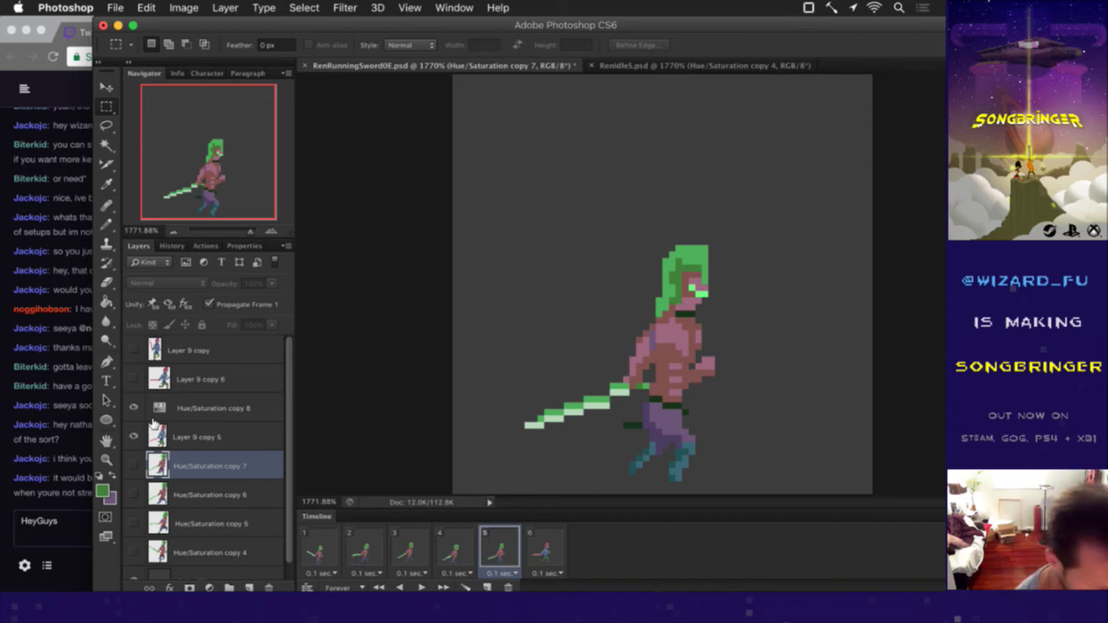
click(208, 410)
shift+click(201, 433)
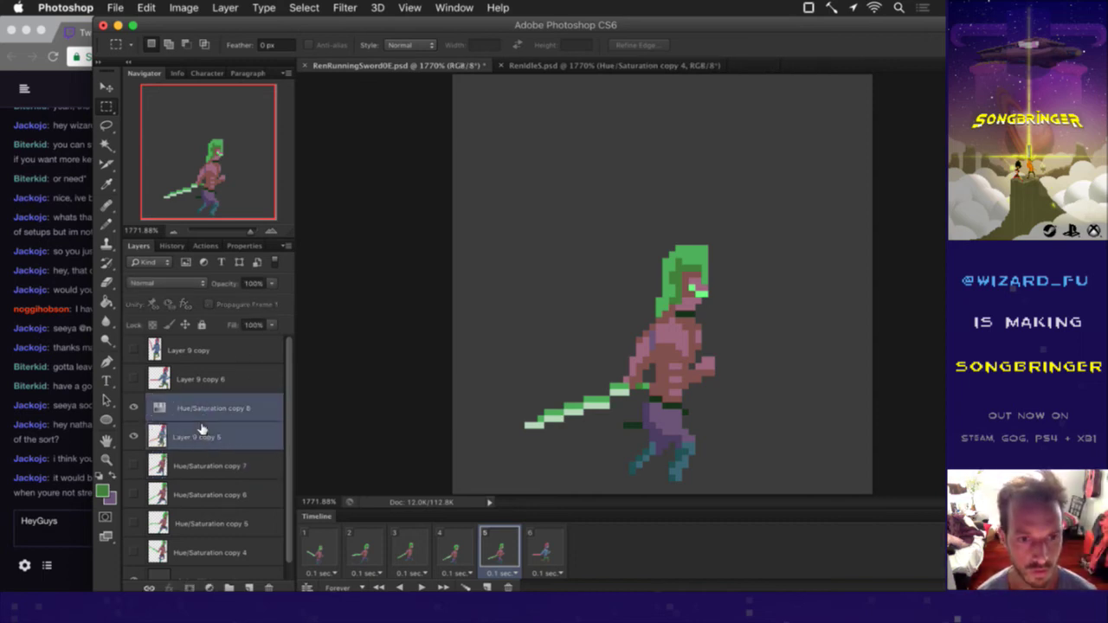
right_click(201, 433)
click(236, 387)
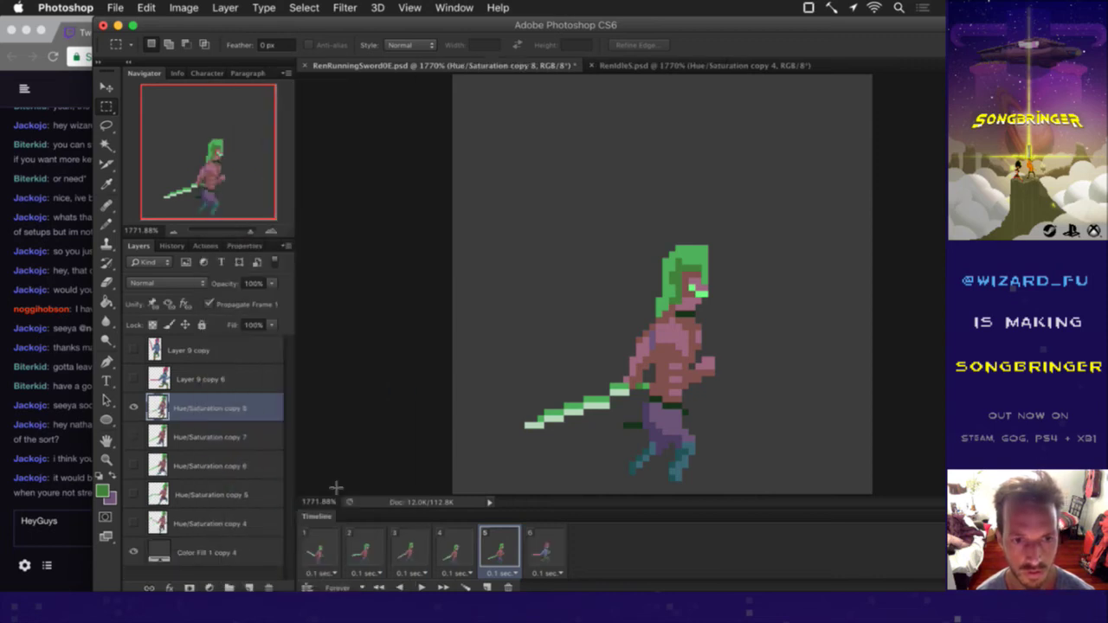
Step: Step back through the history to undo the merge of Hue/Saturation copy 8 with Layer 9 copy 5
click(259, 305)
click(549, 546)
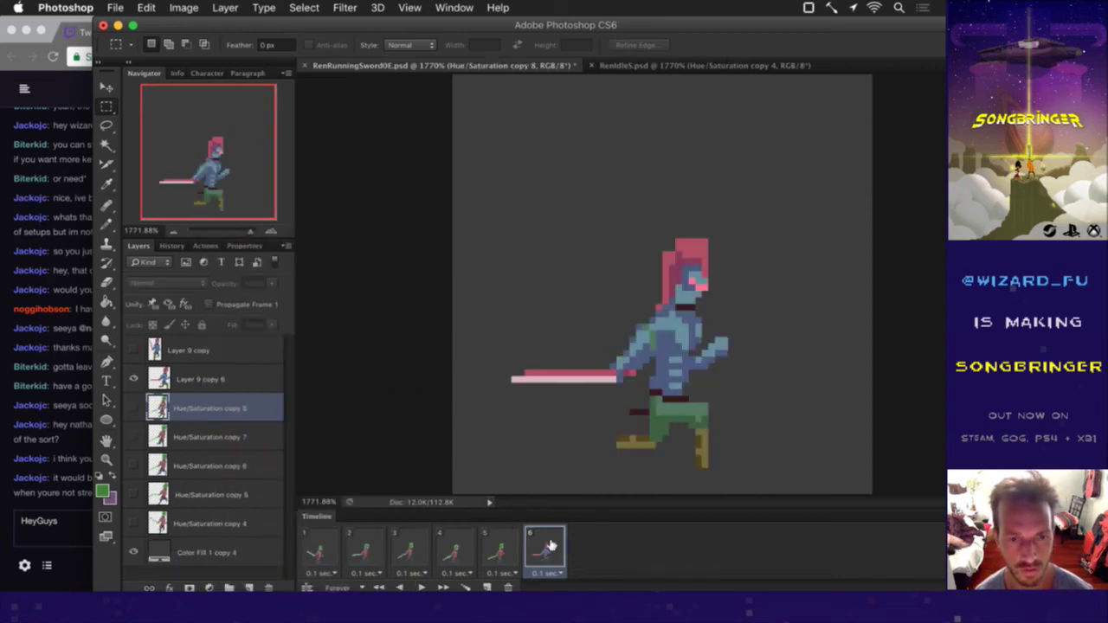
click(161, 378)
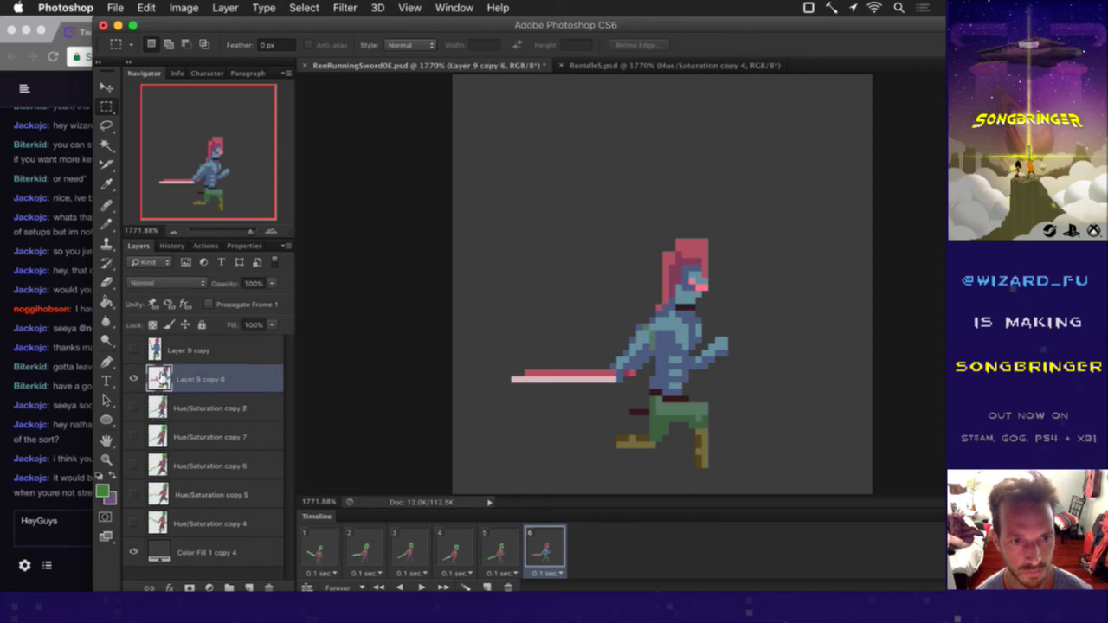
key(super+alt+z)
key(super+alt+z)
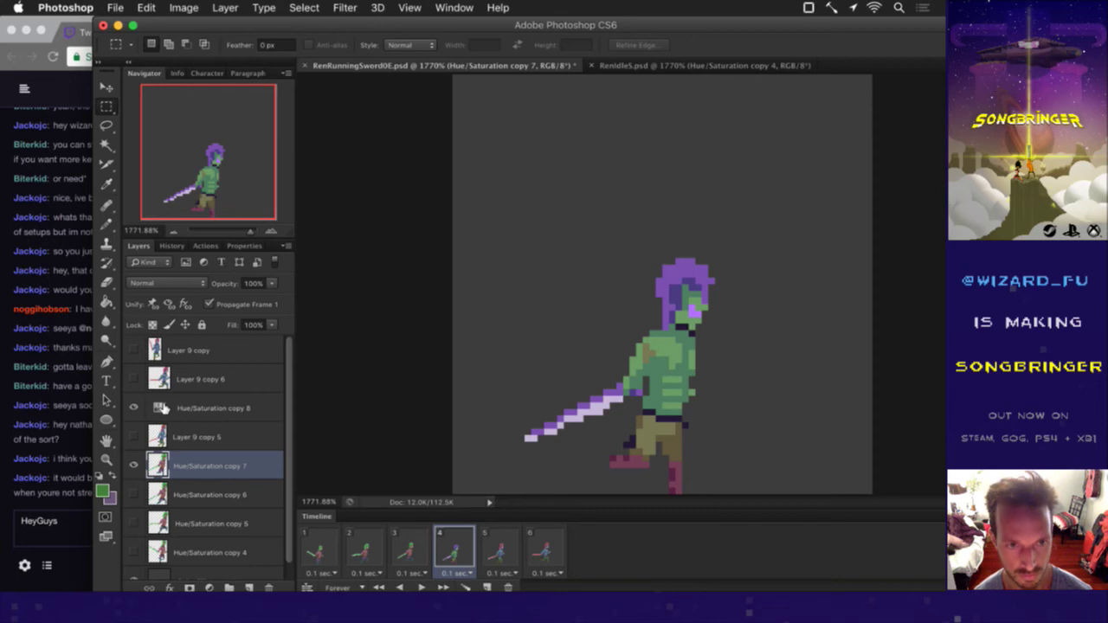
Step: Duplicate Hue/Saturation copy 8, place the duplicate directly above Layer 9 copy 6, and hide both adjustment layers in frame 4
click(165, 409)
key(super+j)
drag(158, 406, 160, 375)
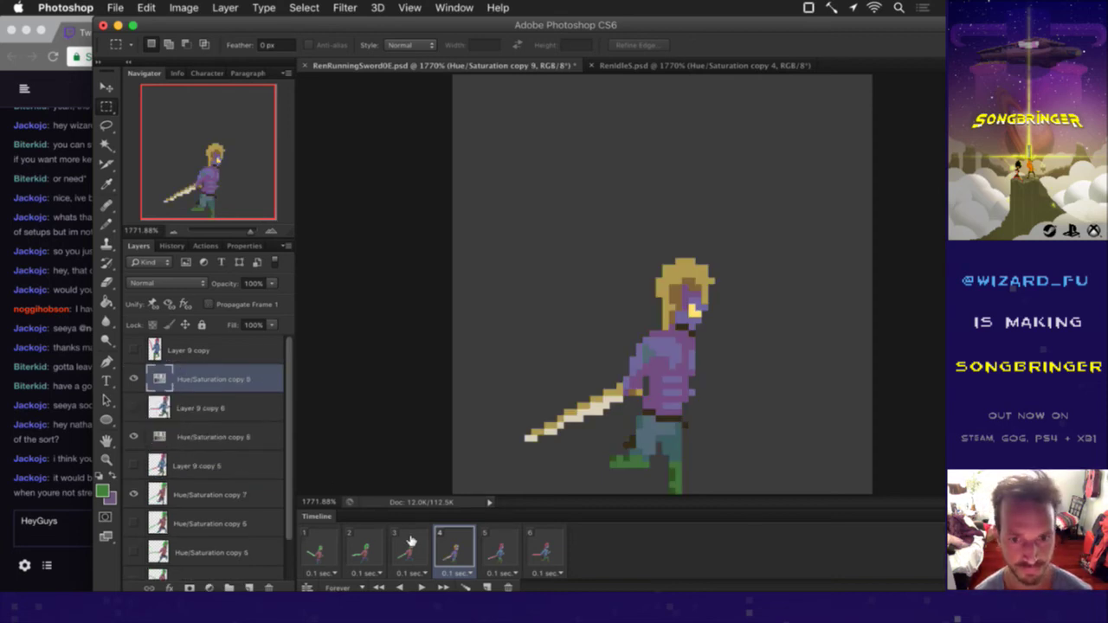
click(134, 378)
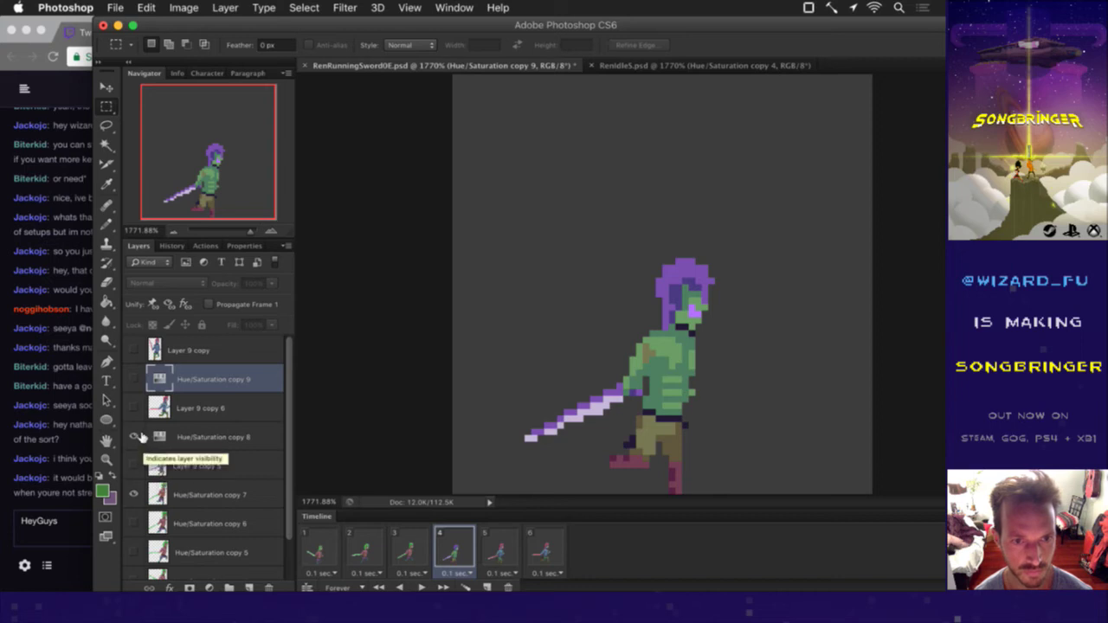
click(141, 437)
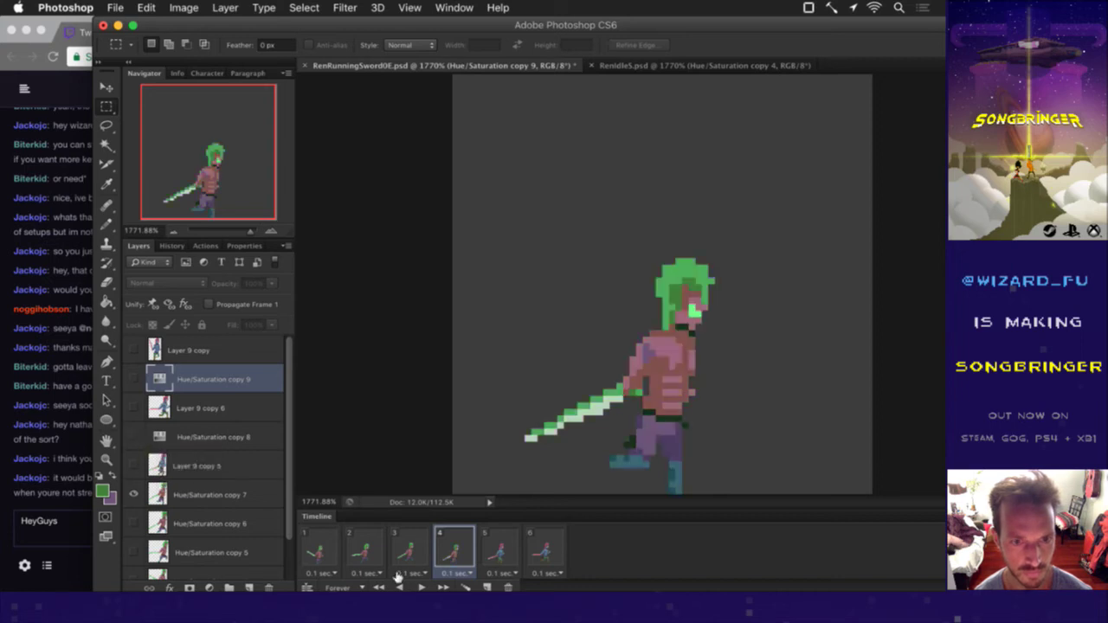
Step: In frame 5, show Hue/Saturation copy 8 and merge it with Layer 9 copy 5
click(414, 554)
click(455, 554)
click(496, 553)
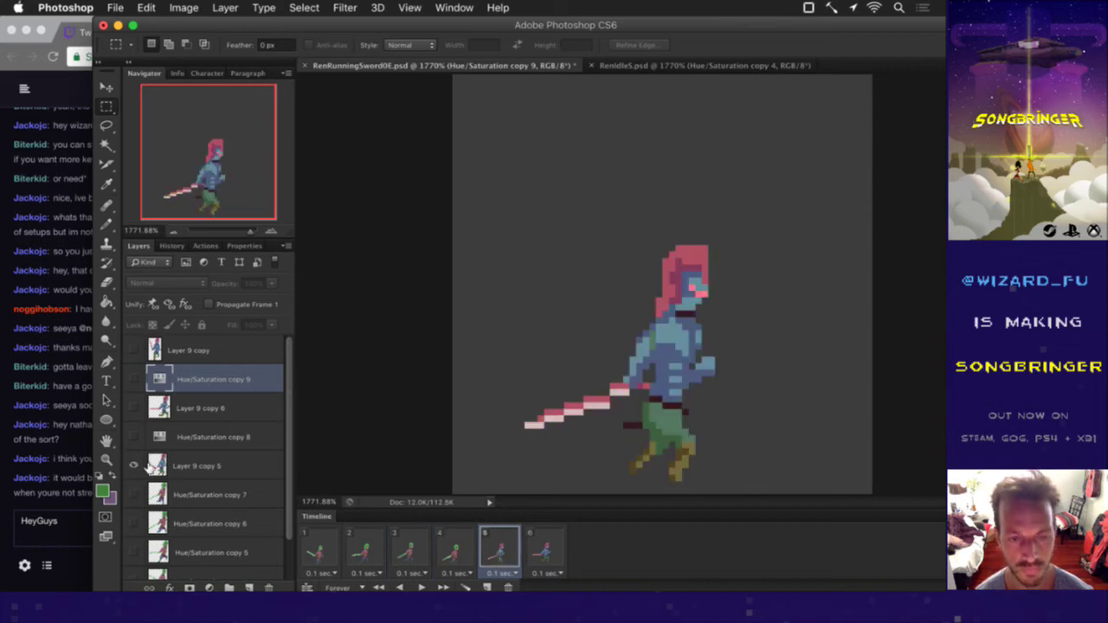
click(156, 466)
click(134, 437)
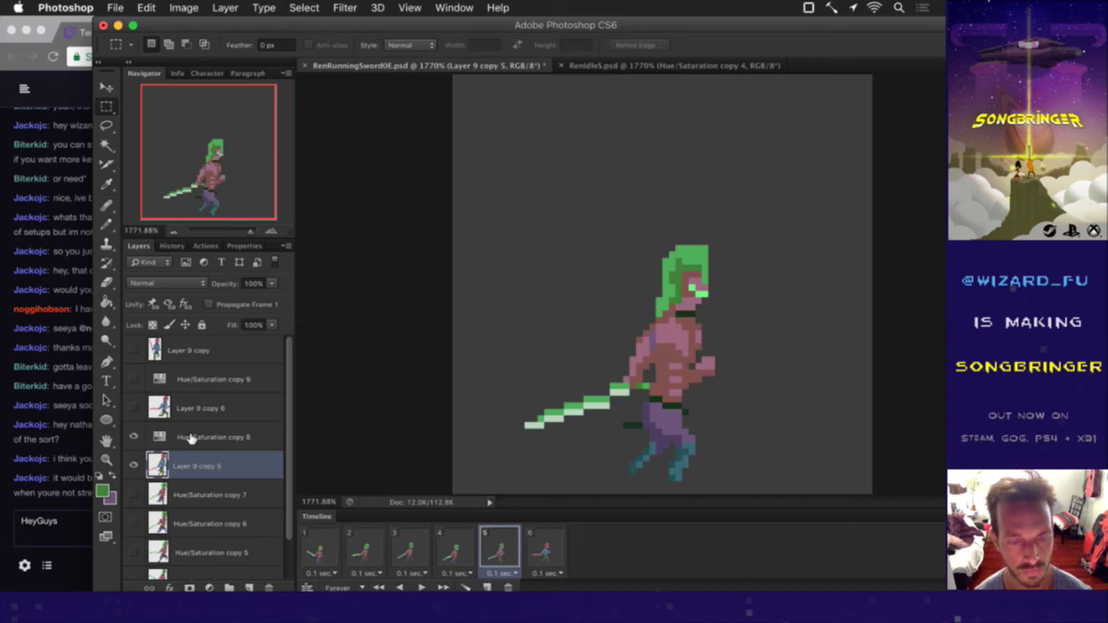
shift+click(190, 438)
right_click(191, 438)
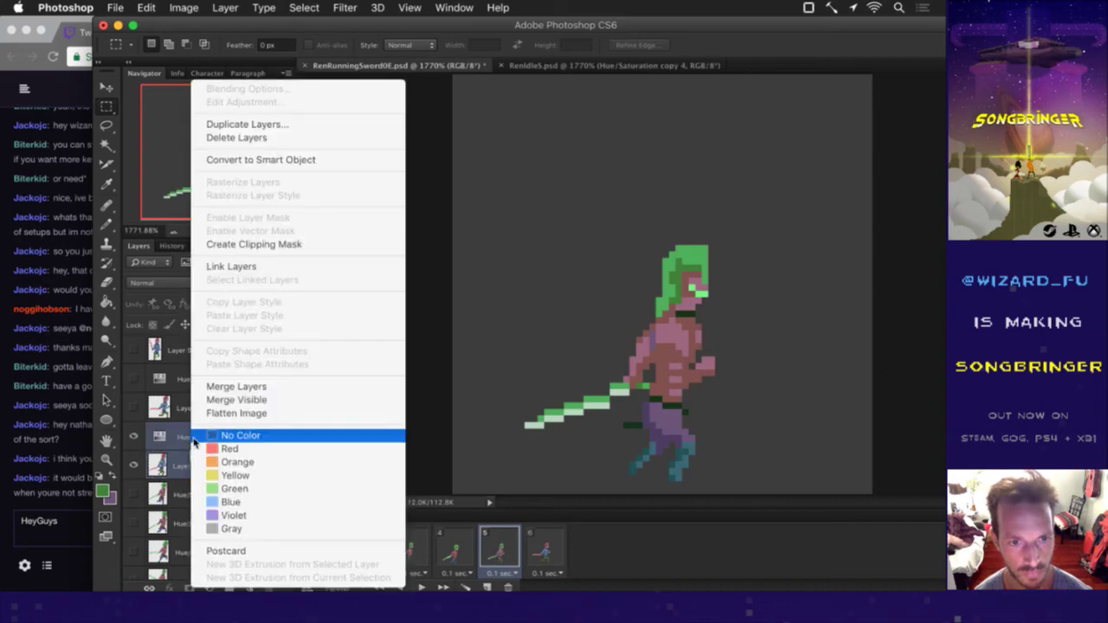
click(234, 388)
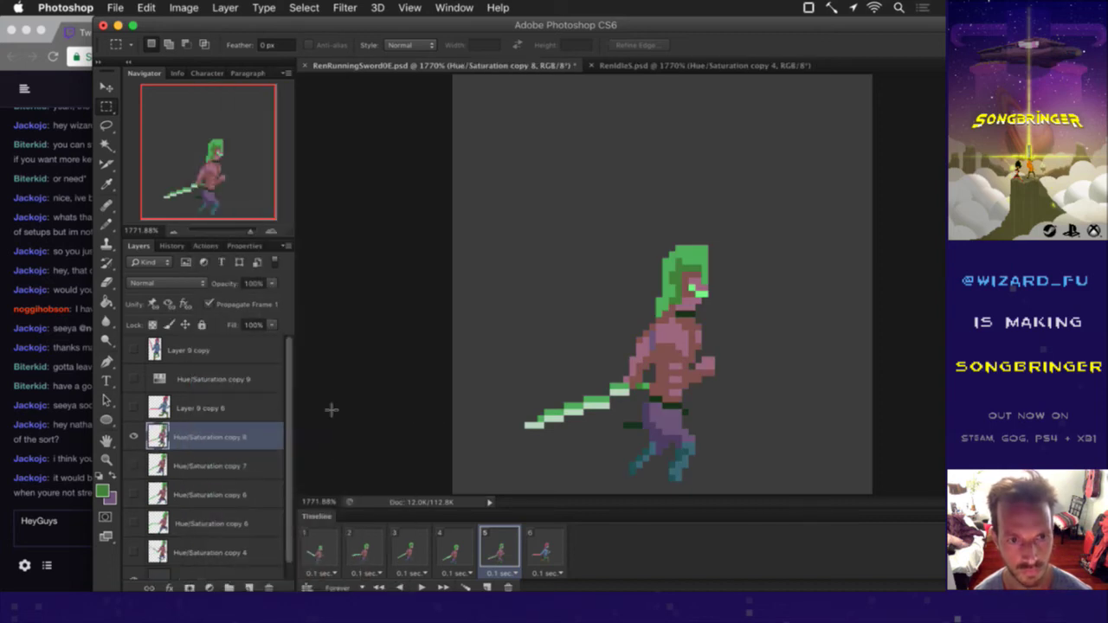
Step: In frame 6, show Hue/Saturation copy 9 and merge it with Layer 9 copy 6
click(559, 551)
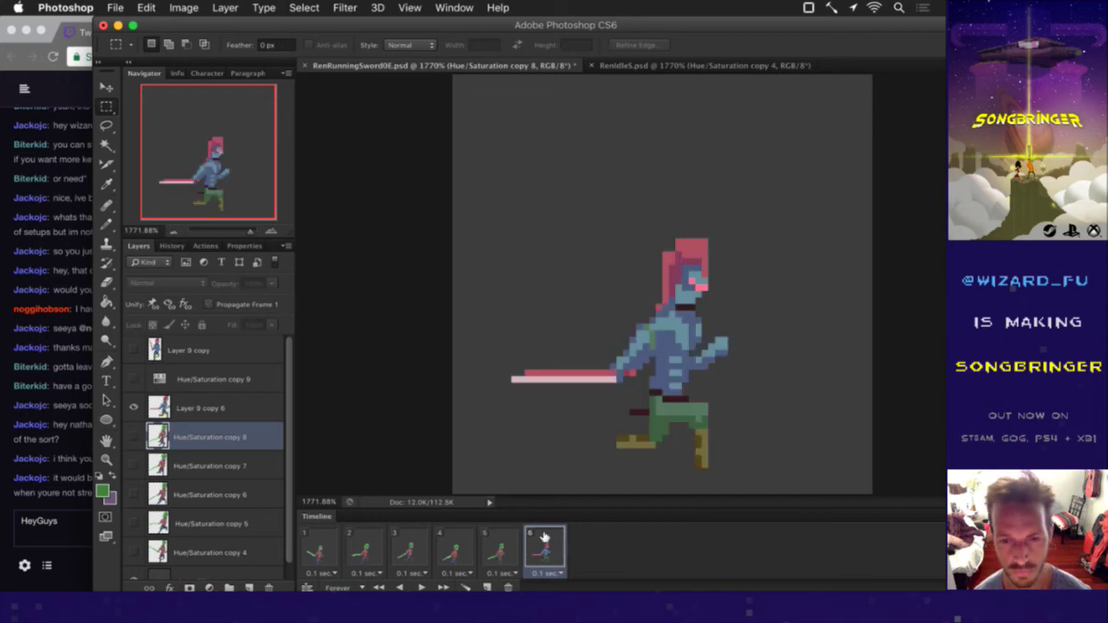
click(106, 381)
click(134, 378)
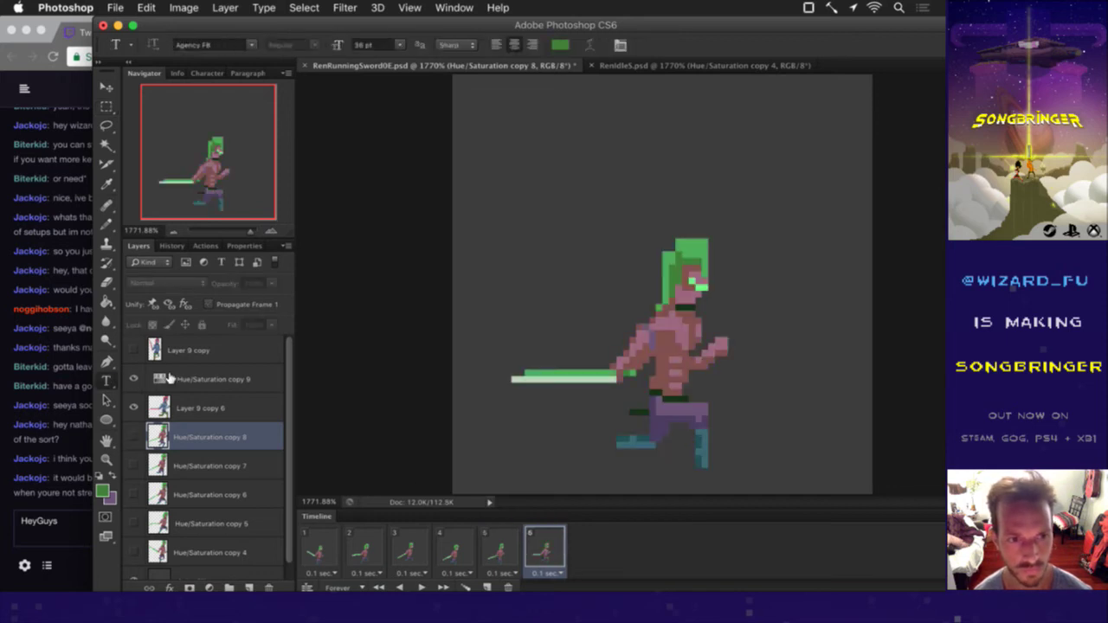
key(m)
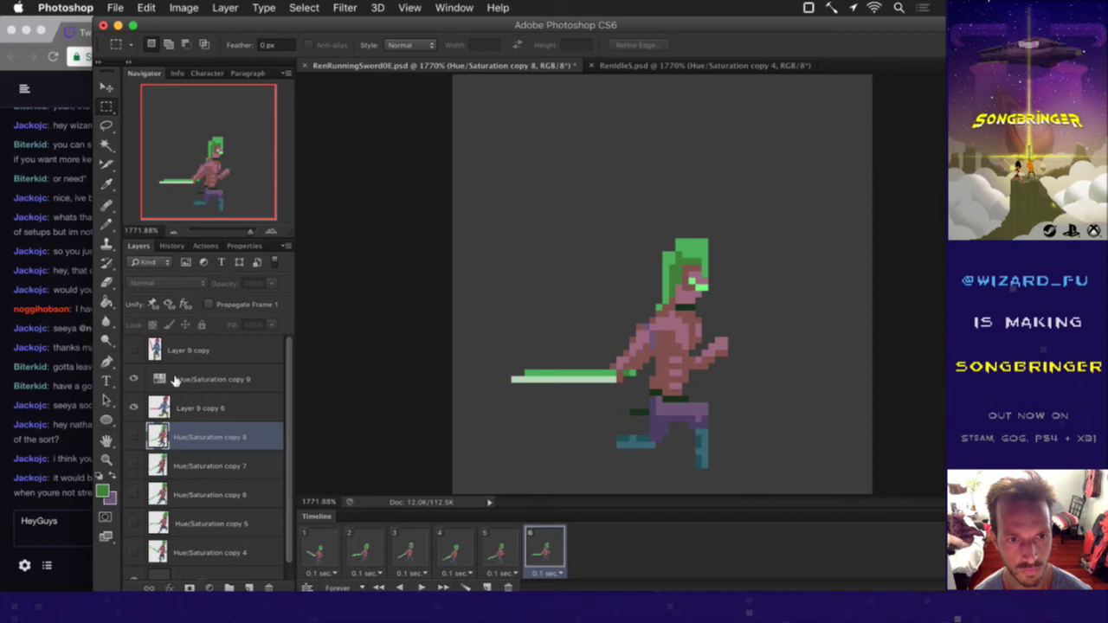
click(172, 381)
shift+click(184, 398)
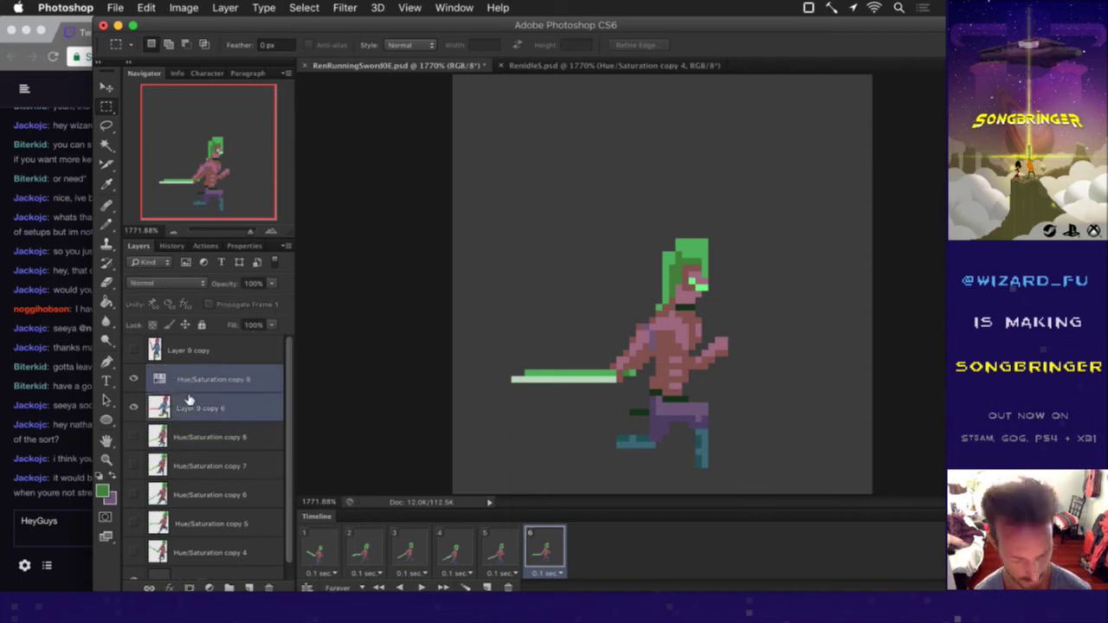
right_click(189, 400)
click(213, 386)
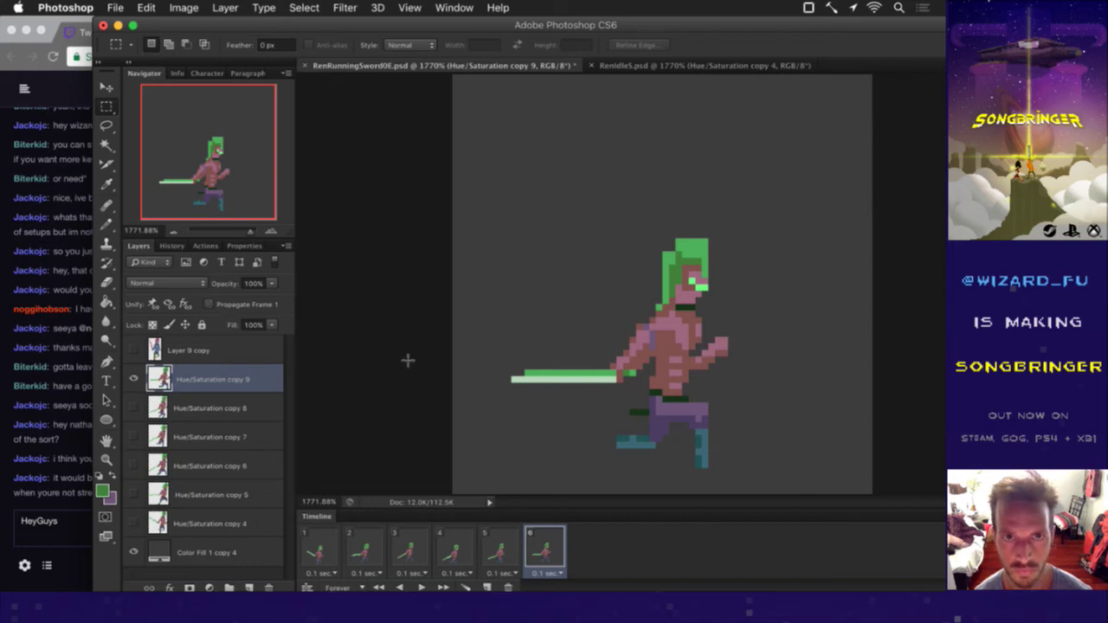
Step: Save RenRunningSword0E.psd and select all six animation frames in the timeline
key(super+s)
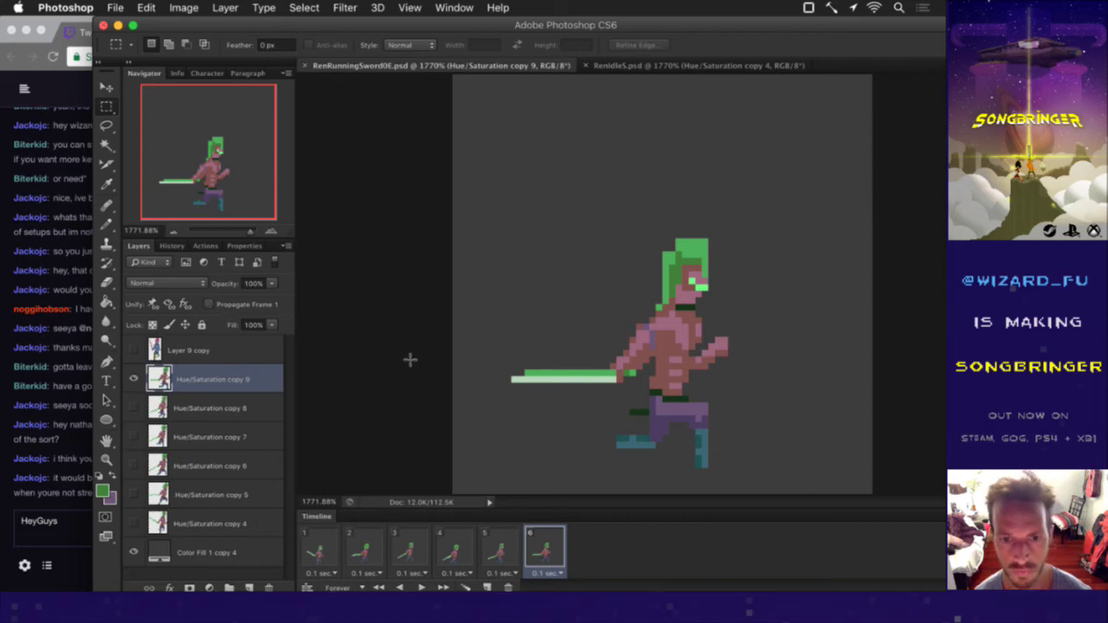
click(323, 547)
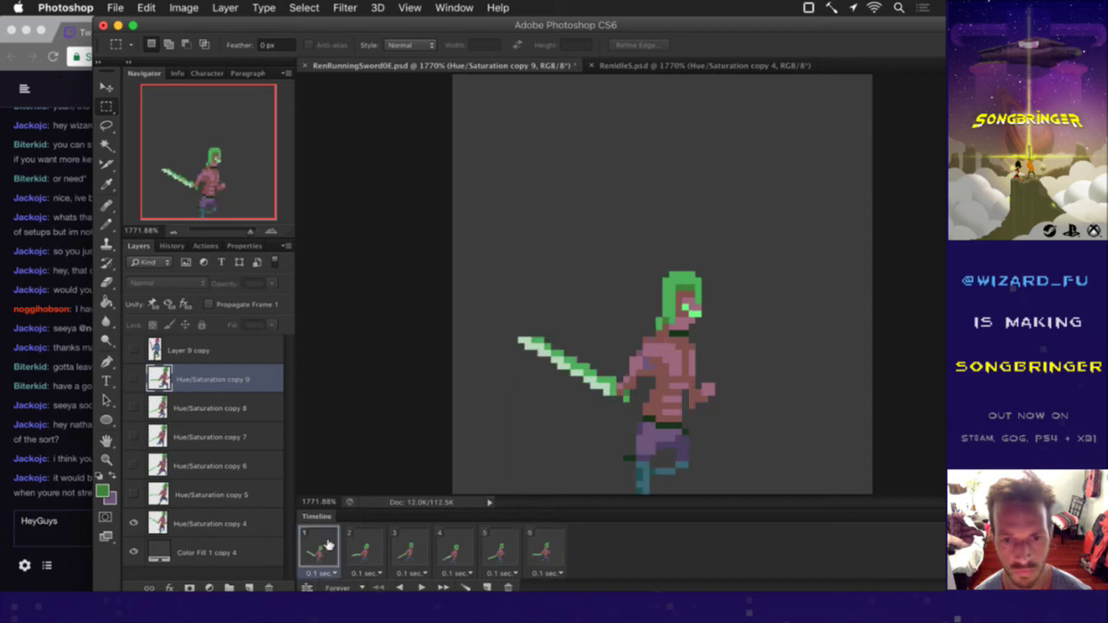
shift+click(559, 547)
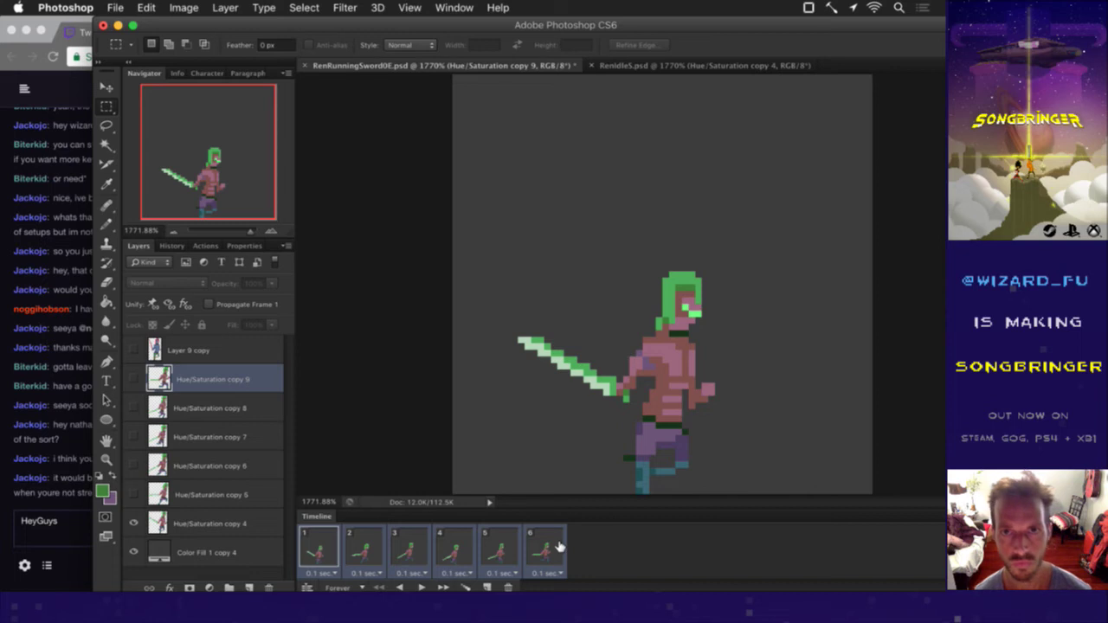
Step: Switch to iTerm, open the Ren.txt buffer in Vim and go to the run2 entry under animations
key(super+Tab)
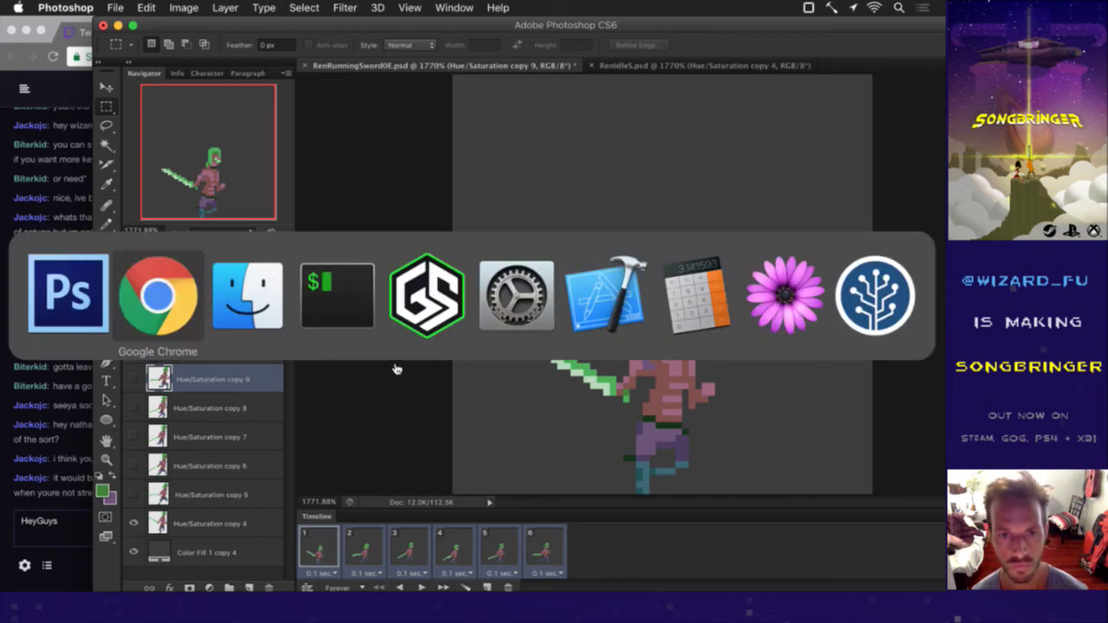
key(Tab)
click(338, 299)
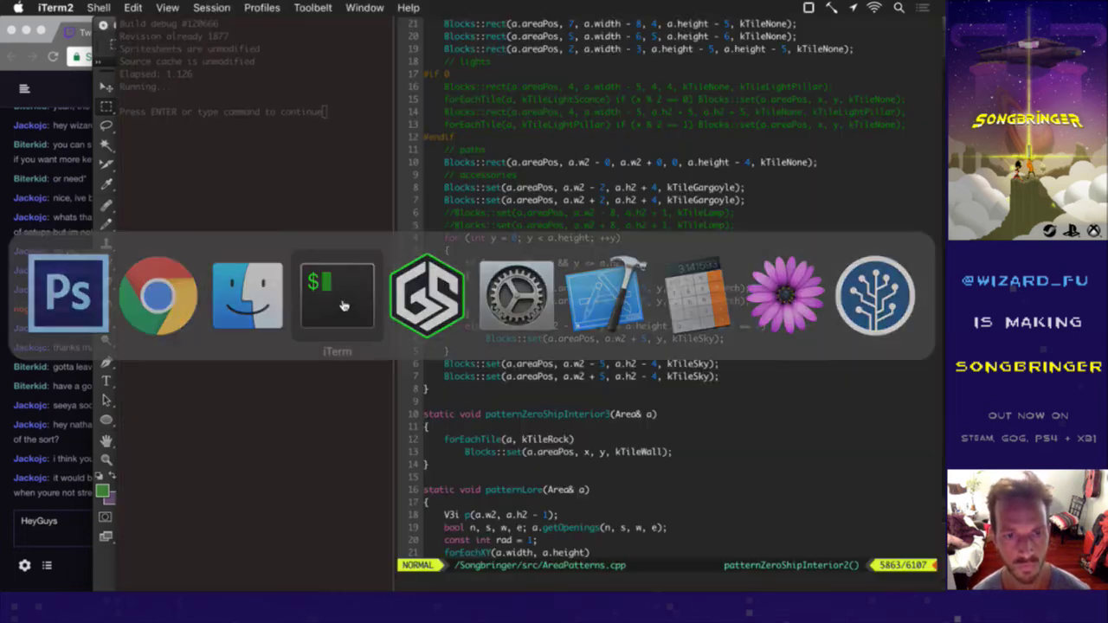
text(:bn!)
key(Return)
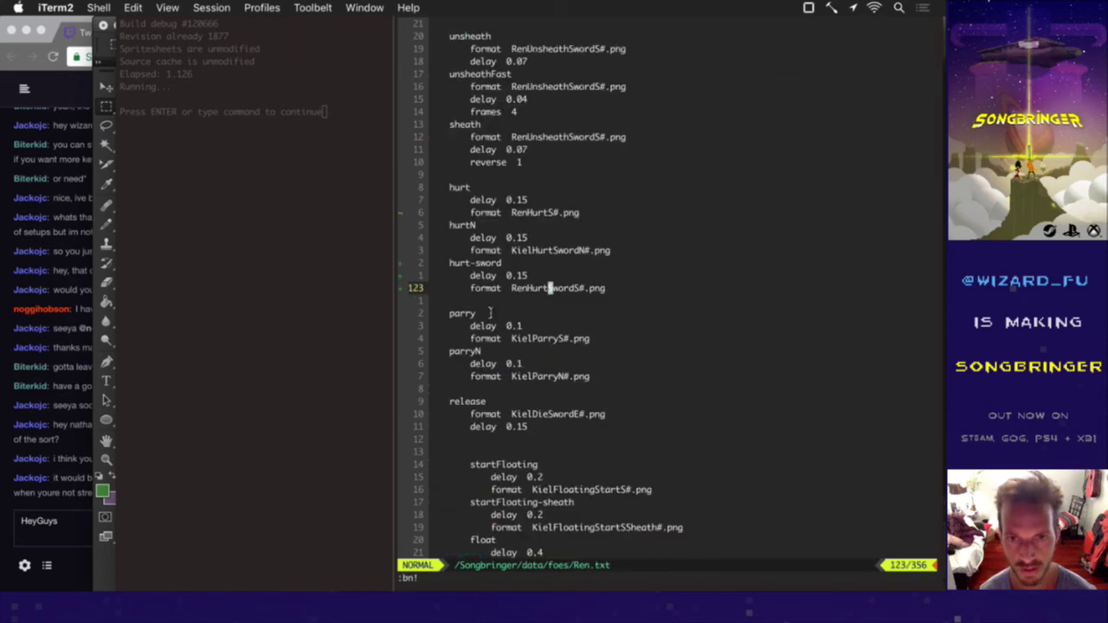
key(j)
key(j)
scroll(491, 309, up, 13)
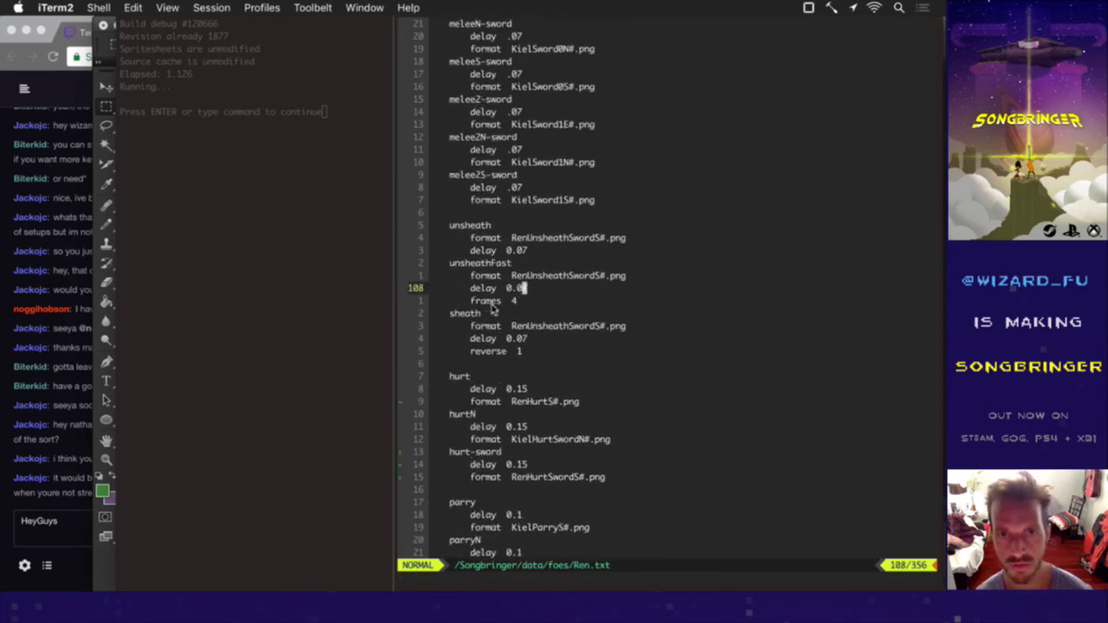
scroll(491, 310, up, 2)
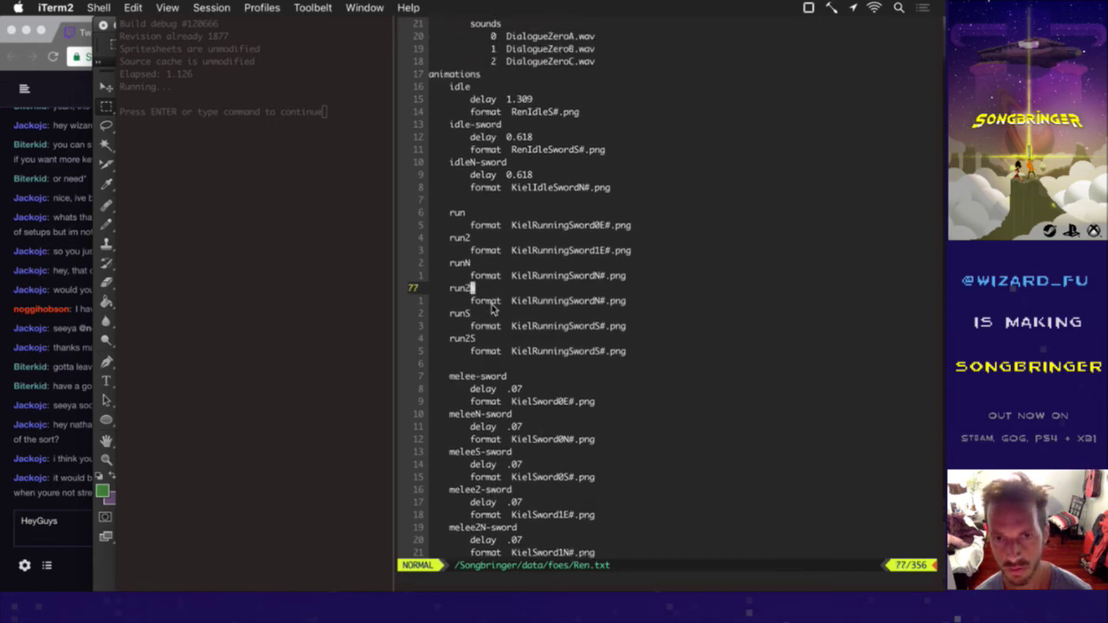
scroll(491, 309, up, 1)
text(OAv)
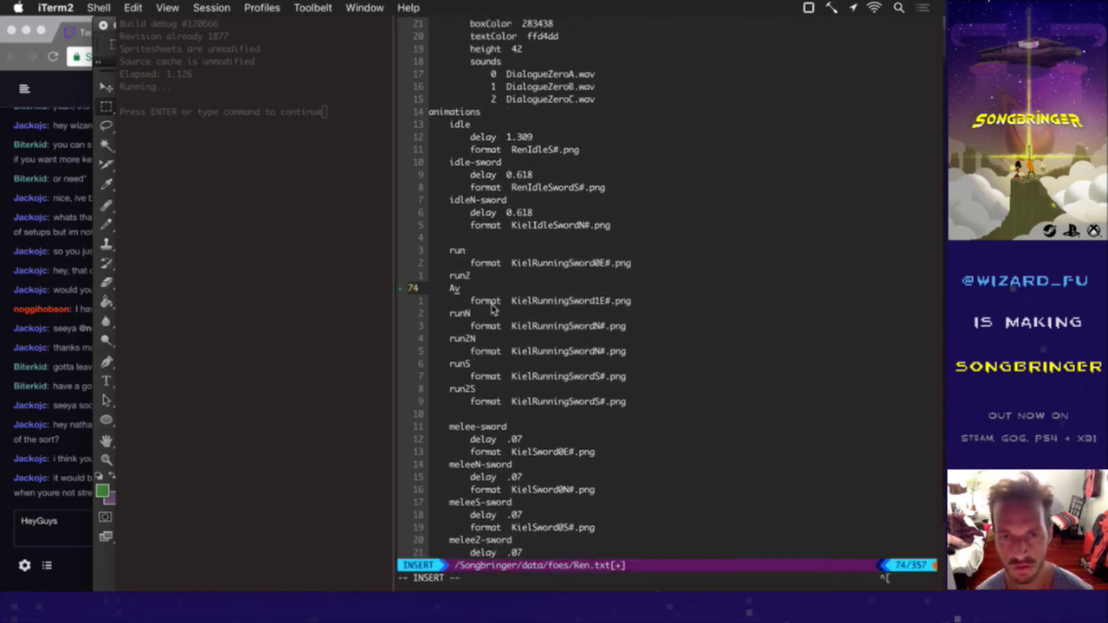
key(Escape)
key(u)
Step: Indent the run2 entry and its format line one level, nesting them under run
key(v)
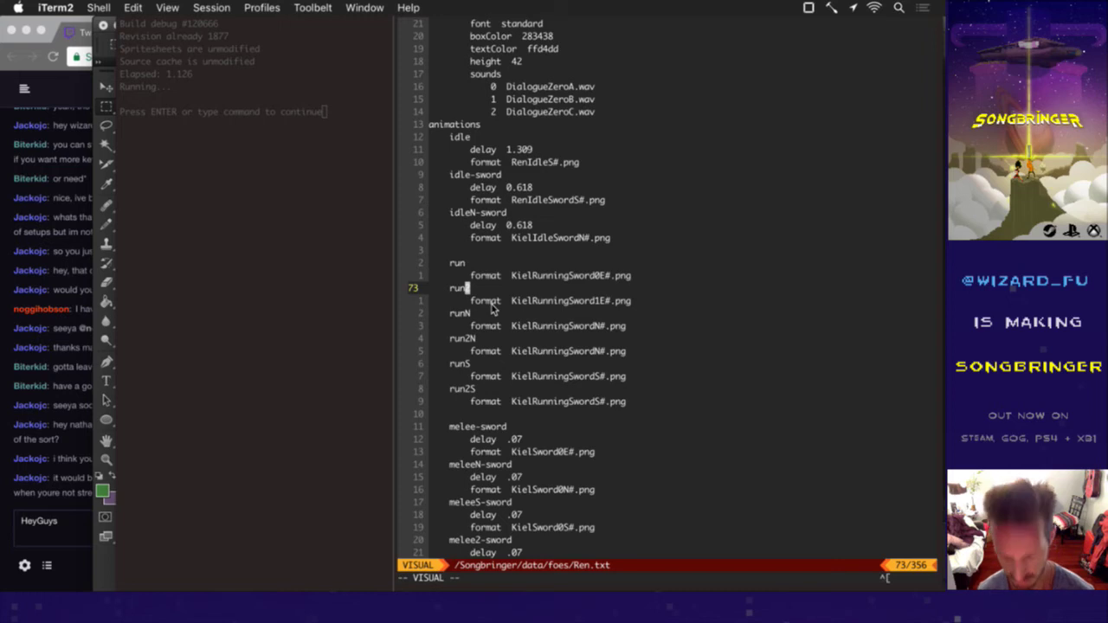
key(V)
key(j)
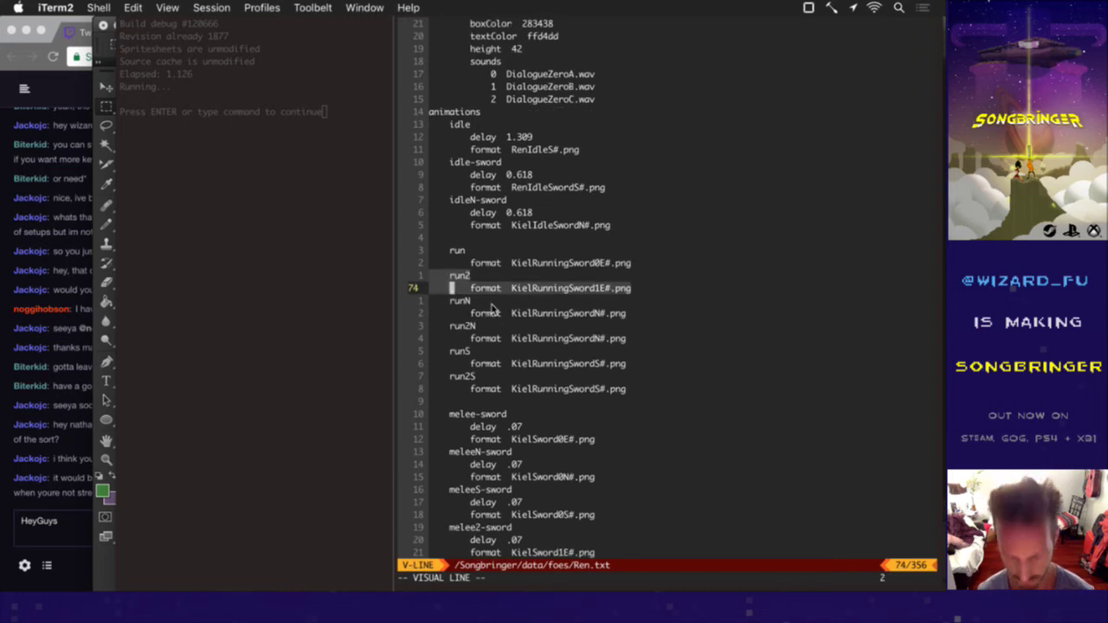
key(greater)
Step: Indent the run2N entry and its format line one level, nesting them under runN
key(j)
key(j)
key(j)
key(j)
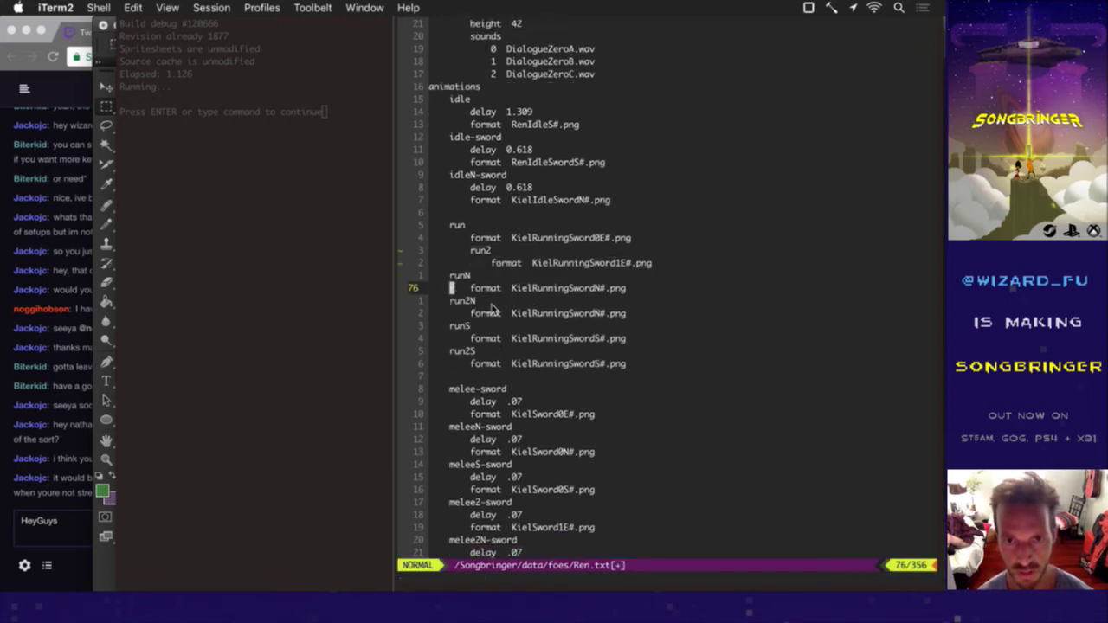
key(V)
key(j)
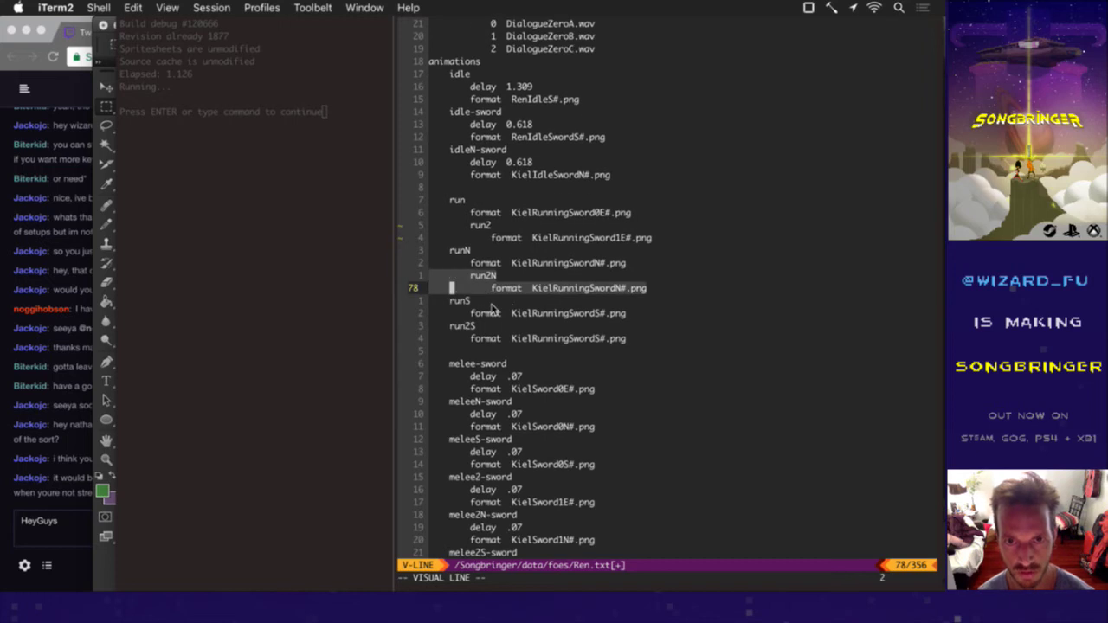
key(greater)
Step: Indent the run2S entry and its format line one level, nesting them under runS
key(j)
key(j)
key(j)
key(j)
key(V)
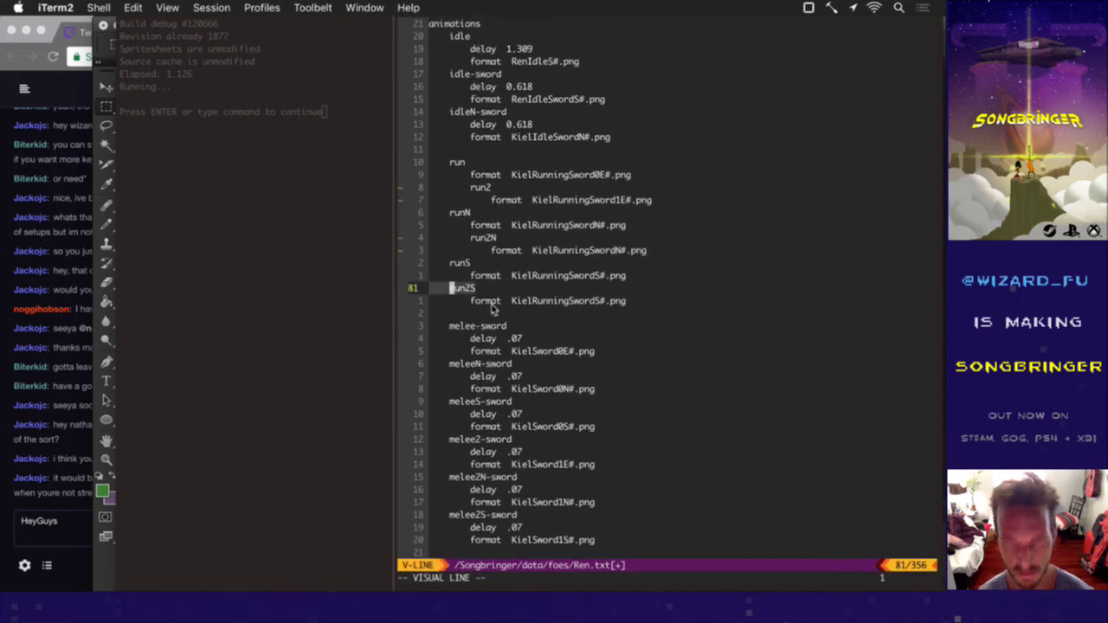
key(j)
key(greater)
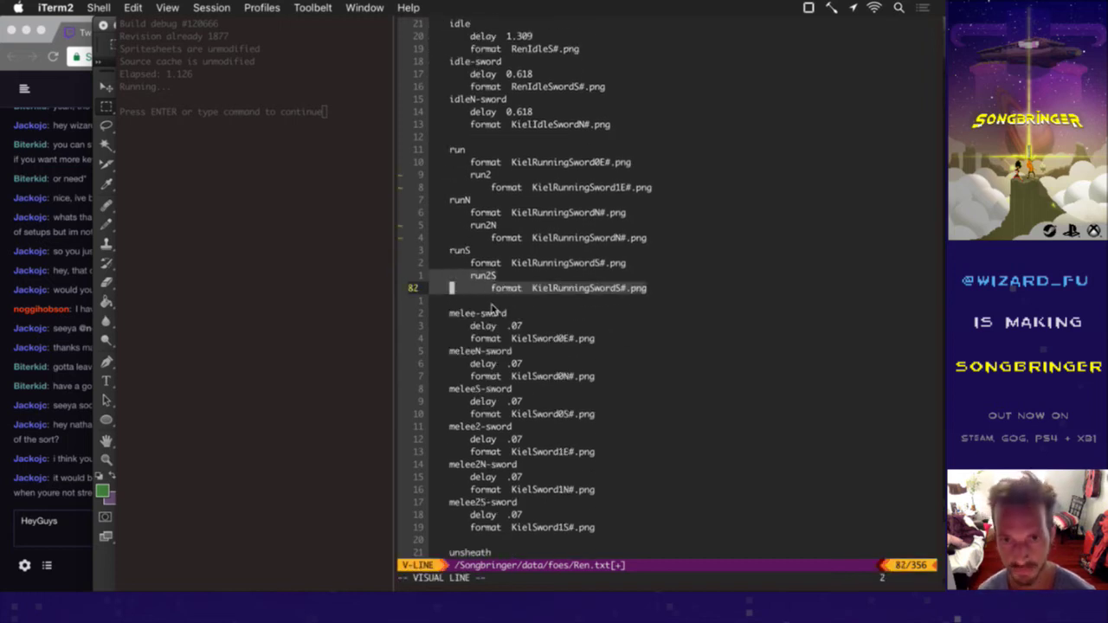
Step: Change the run animation's format to RenRunningSword0E#.png and save Ren.txt
key(k)
key(k)
key(k)
key(k)
key(k)
key(k)
key(k)
key(k)
key(k)
key(w)
key(w)
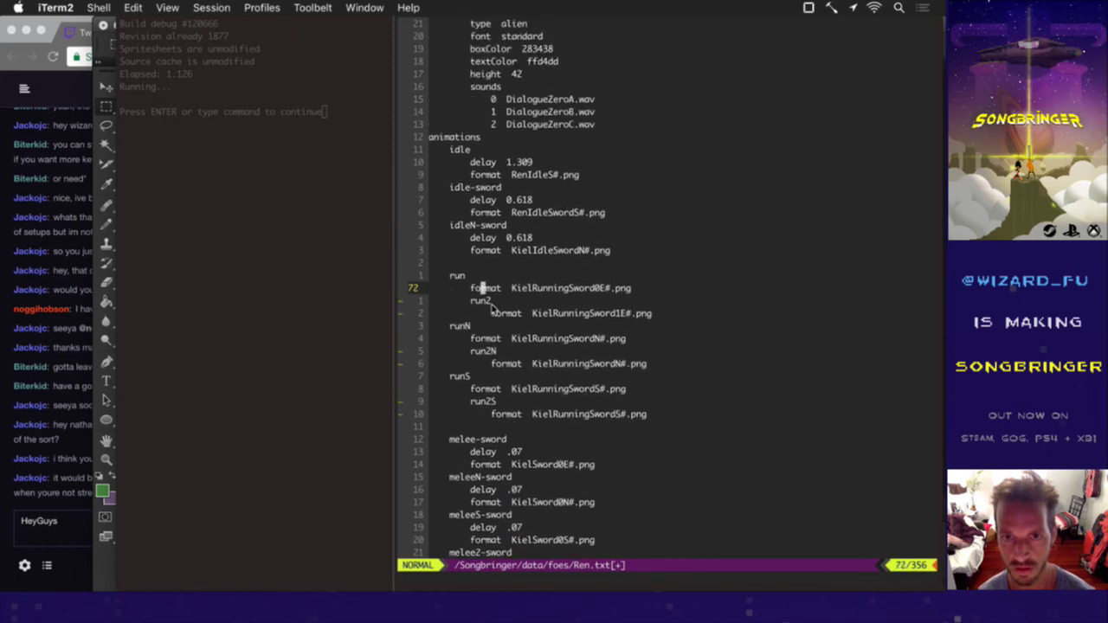
key(c)
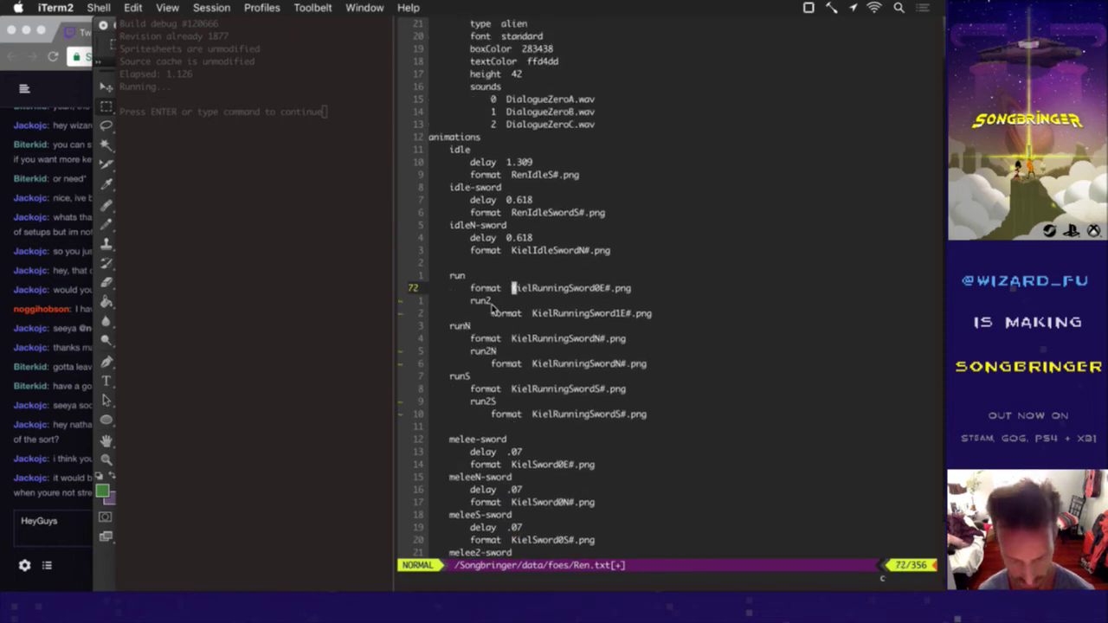
text(tRRen)
key(Escape)
text(:w)
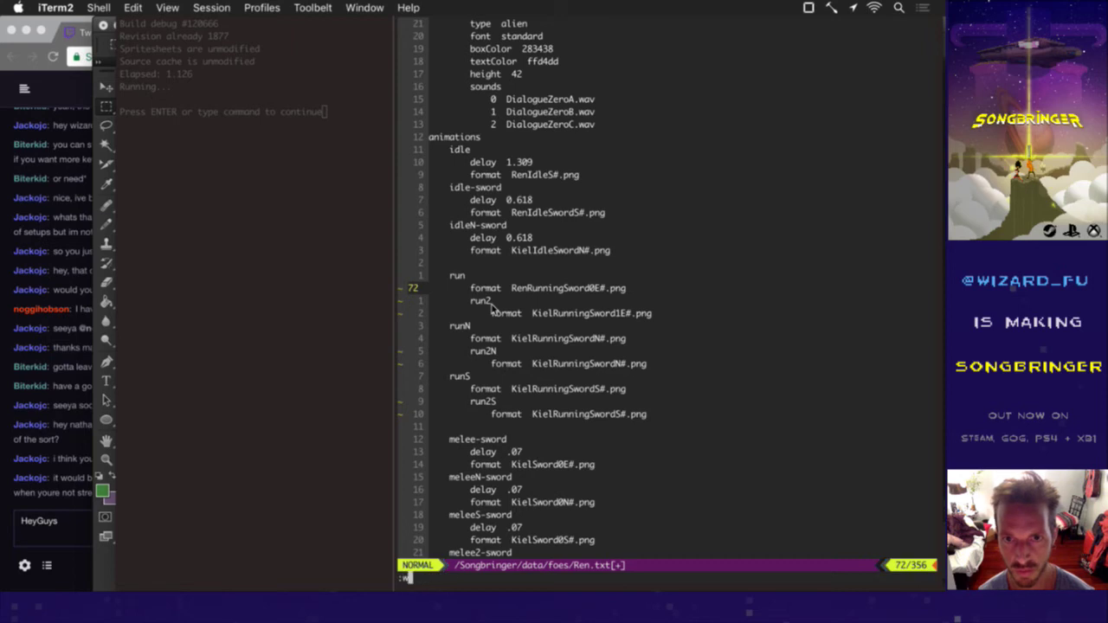
key(Return)
Step: Switch to Photoshop and save RenRunningSword0E.psd with all six frames selected
key(super+Tab)
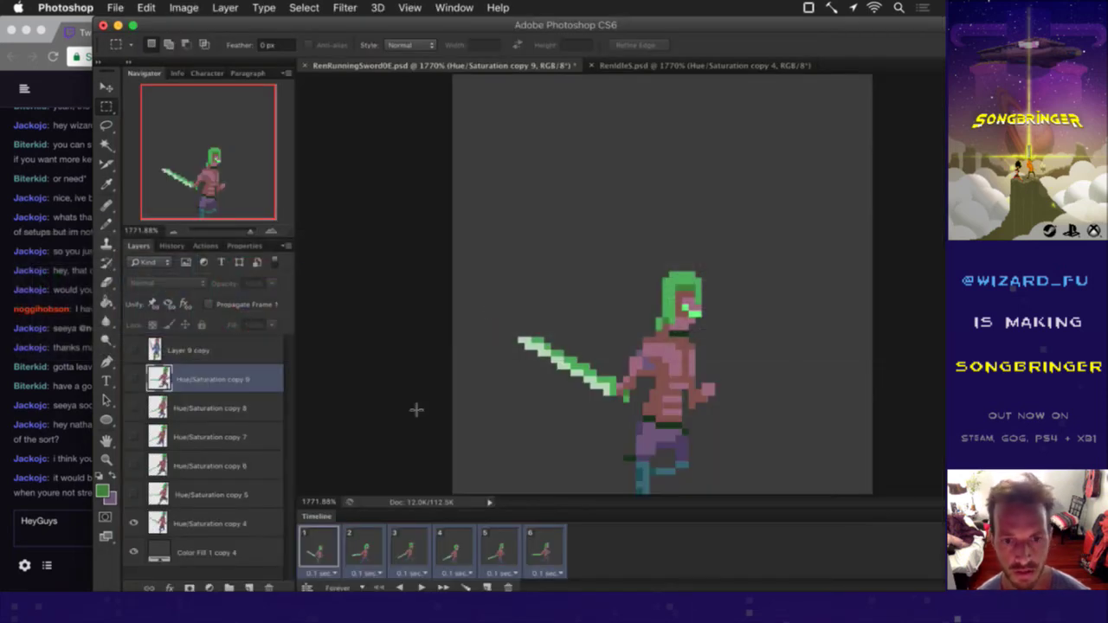
key(super+s)
key(F2)
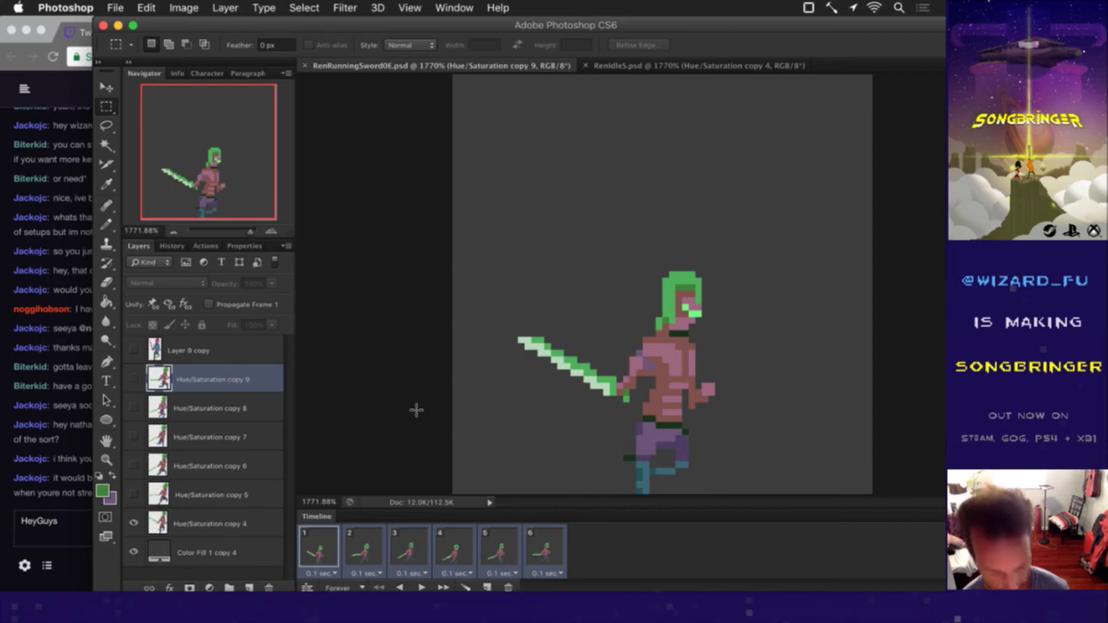
Step: Switch back to iTerm and run the :up command on Ren.txt while the game rebuilds
key(super+Tab)
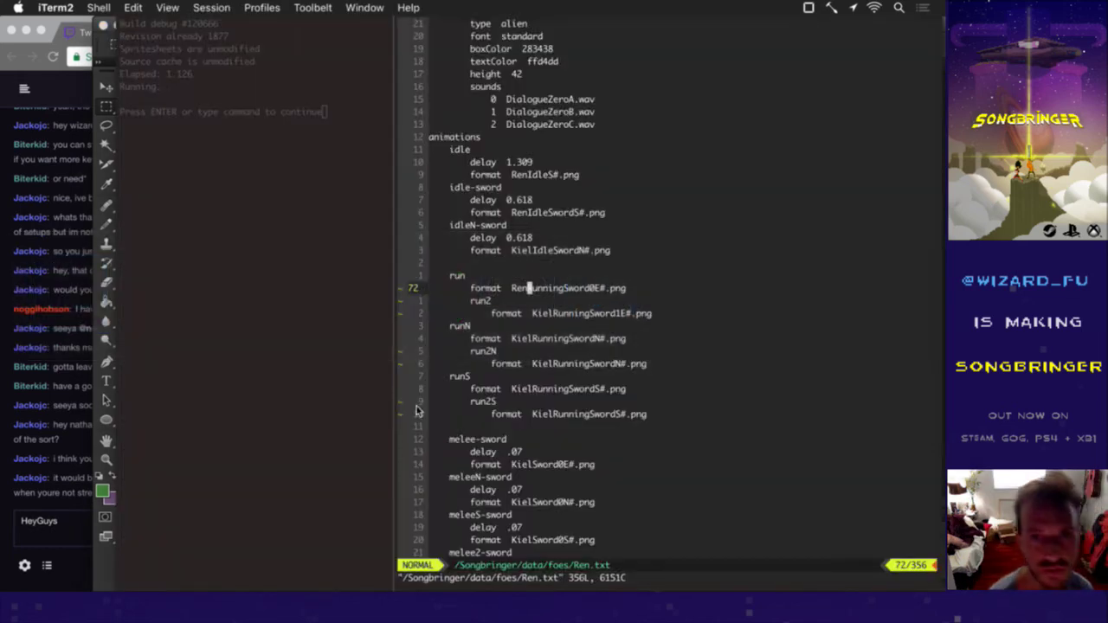
text(:up)
key(Return)
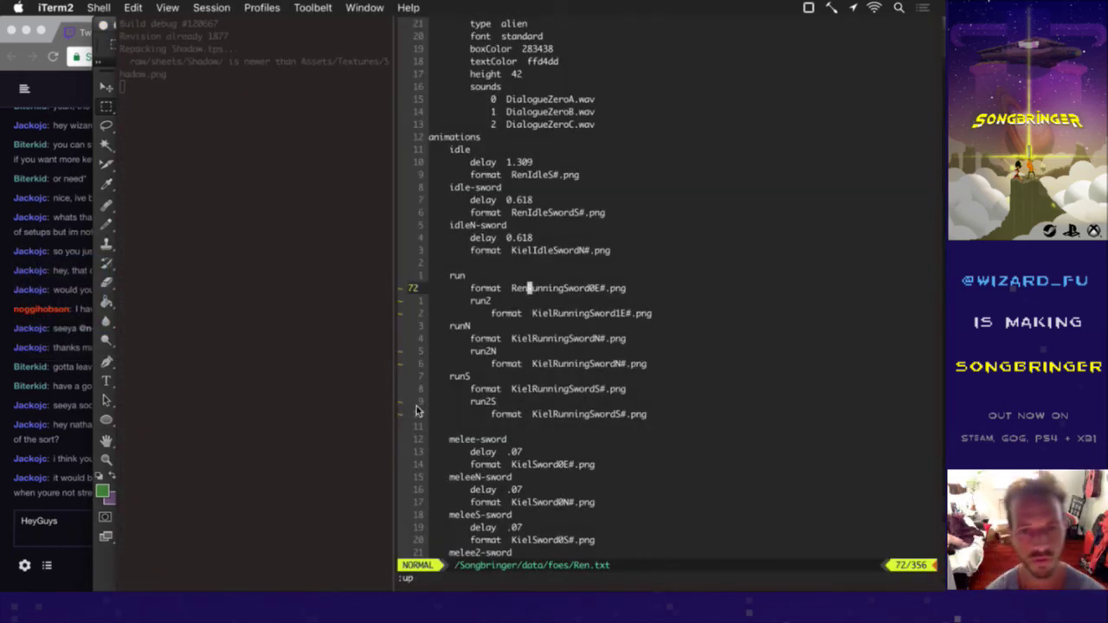
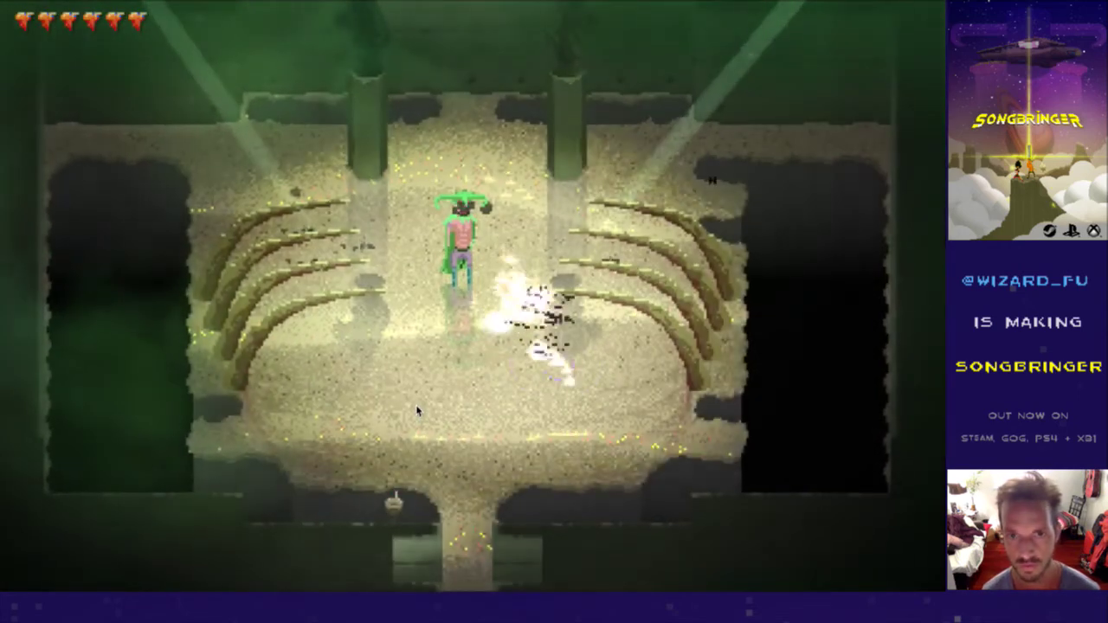
key(Up)
key(space)
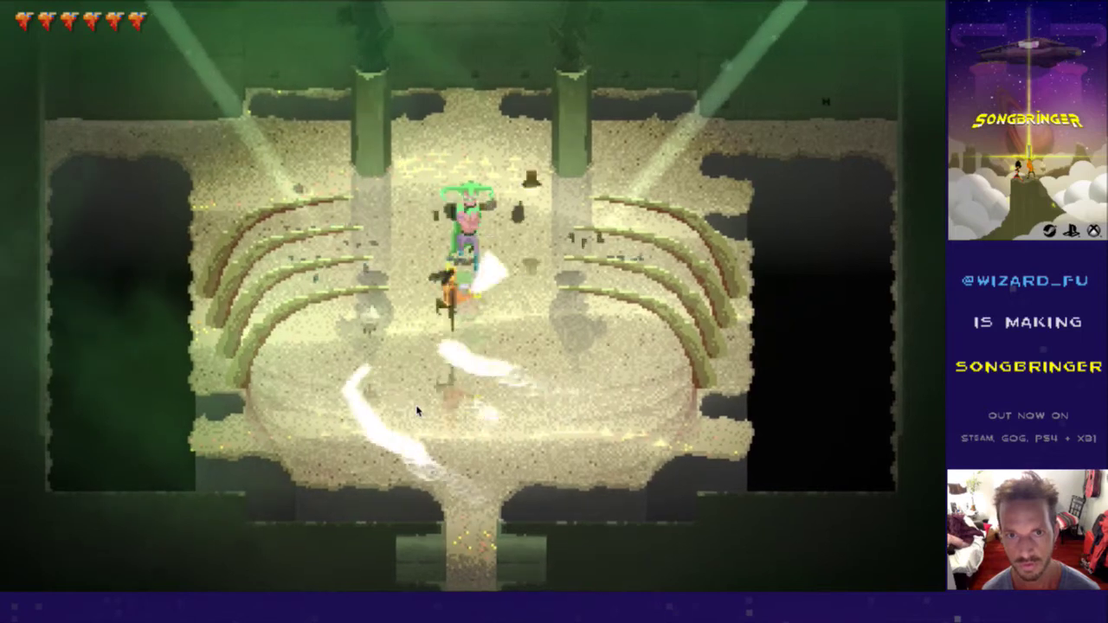
key(Left)
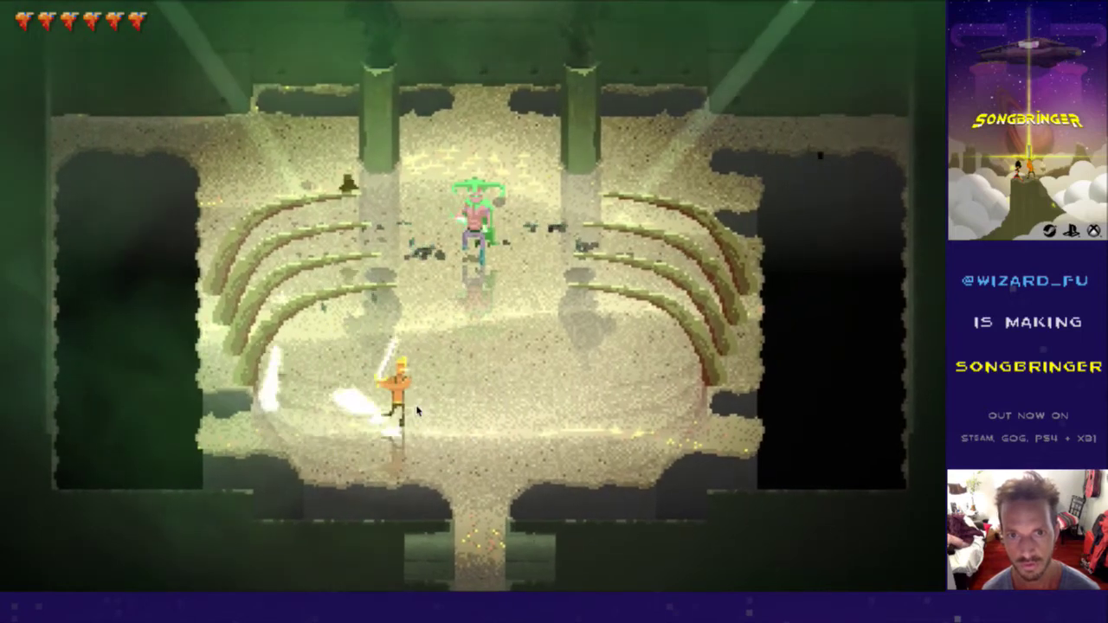
key(Up)
key(space)
key(Down)
key(Right)
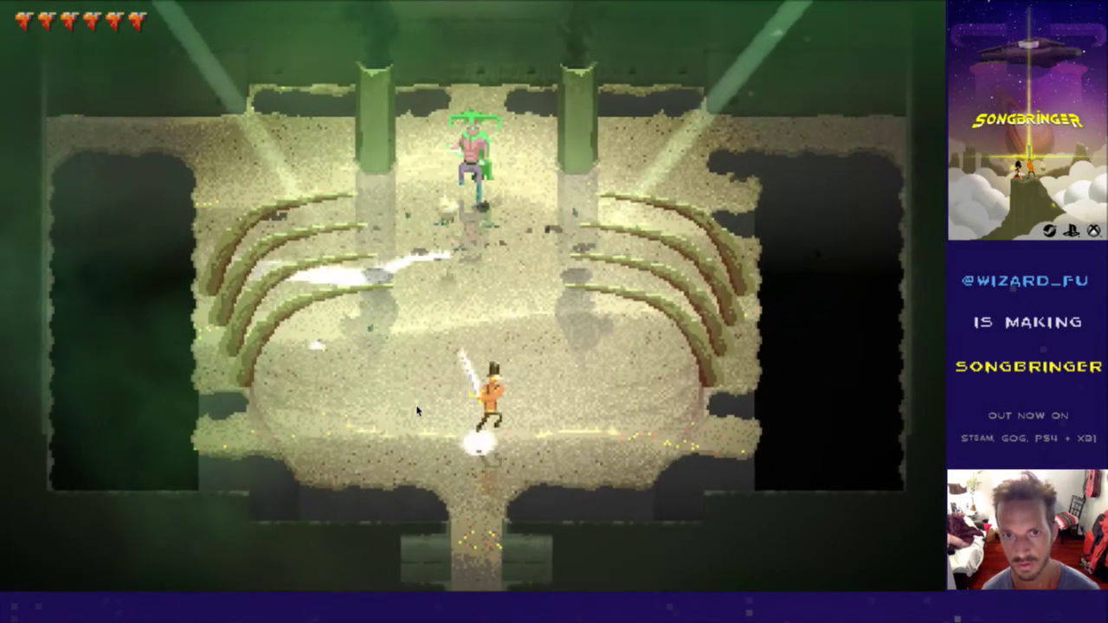
key(Right)
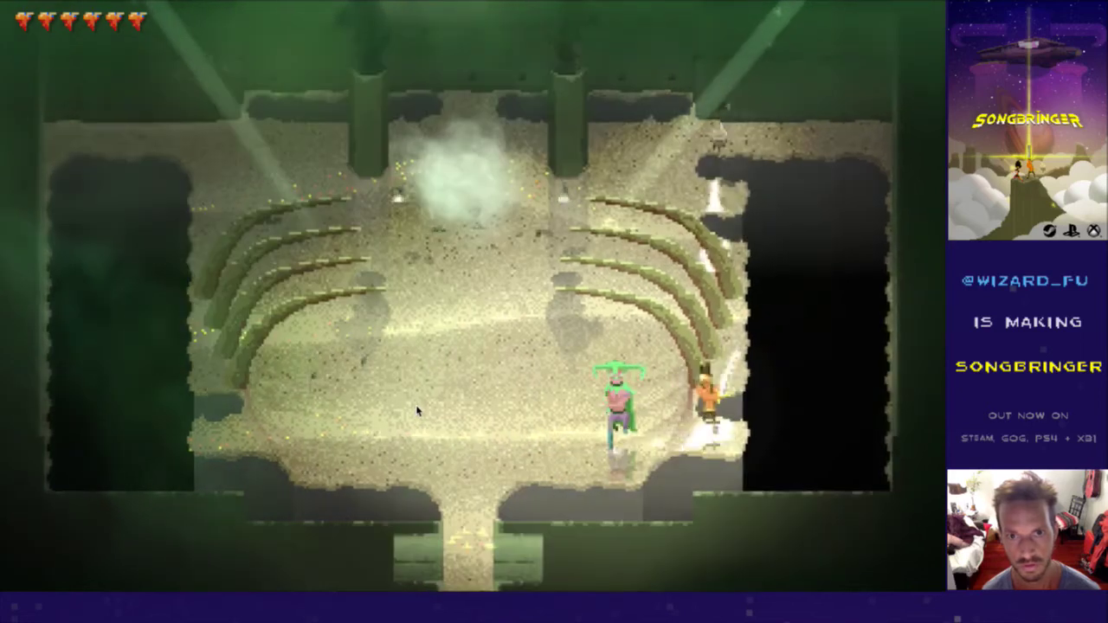
key(Left)
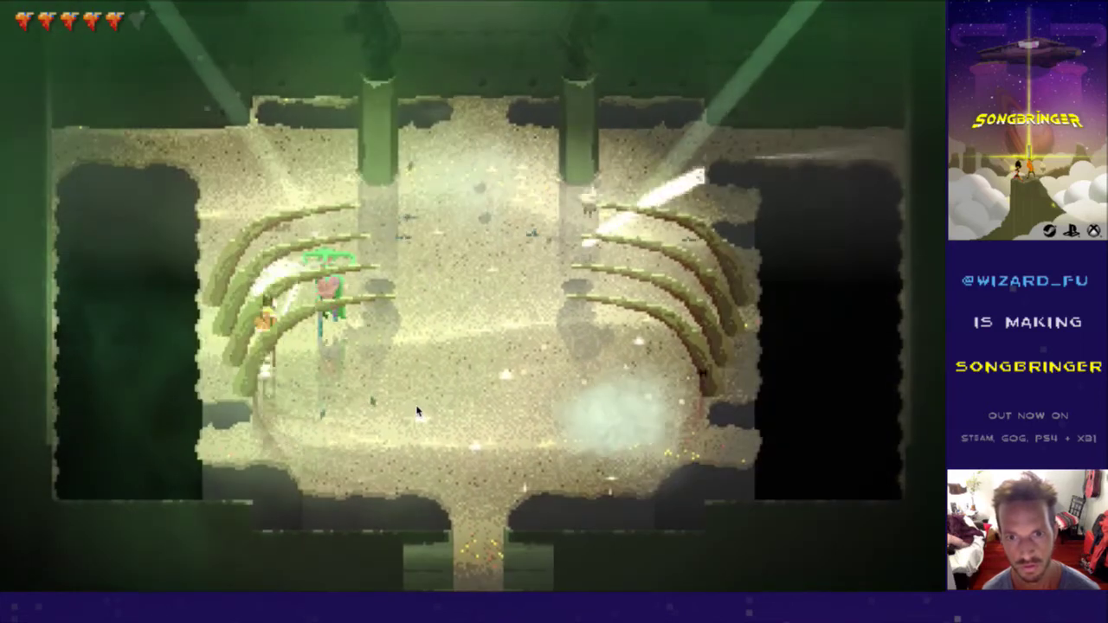
key(Up)
key(Right)
key(Left)
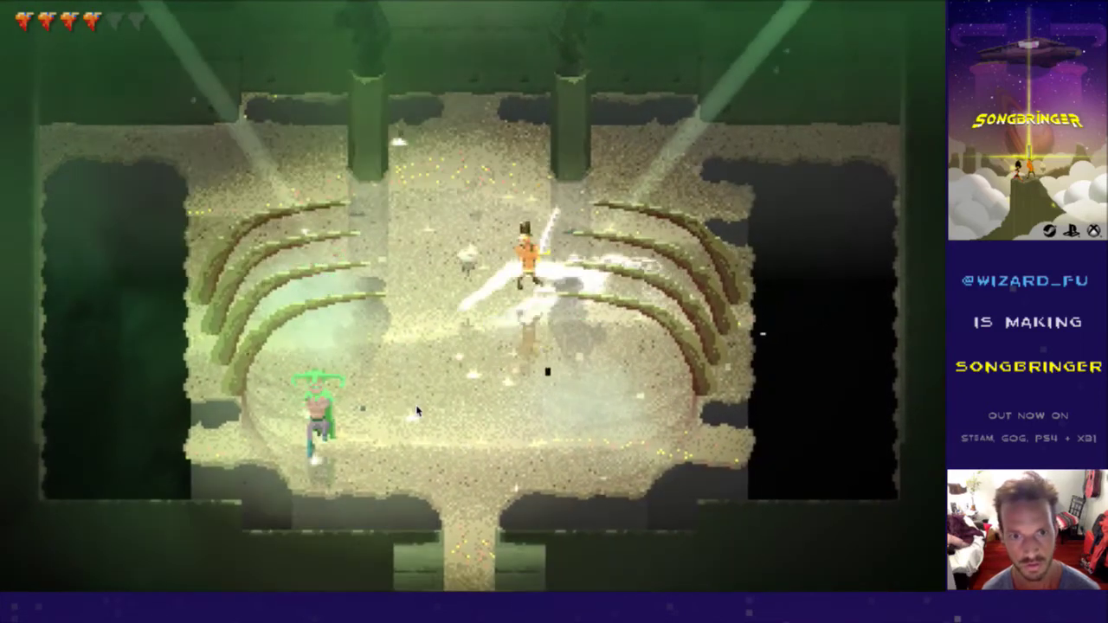
key(Down)
key(Left)
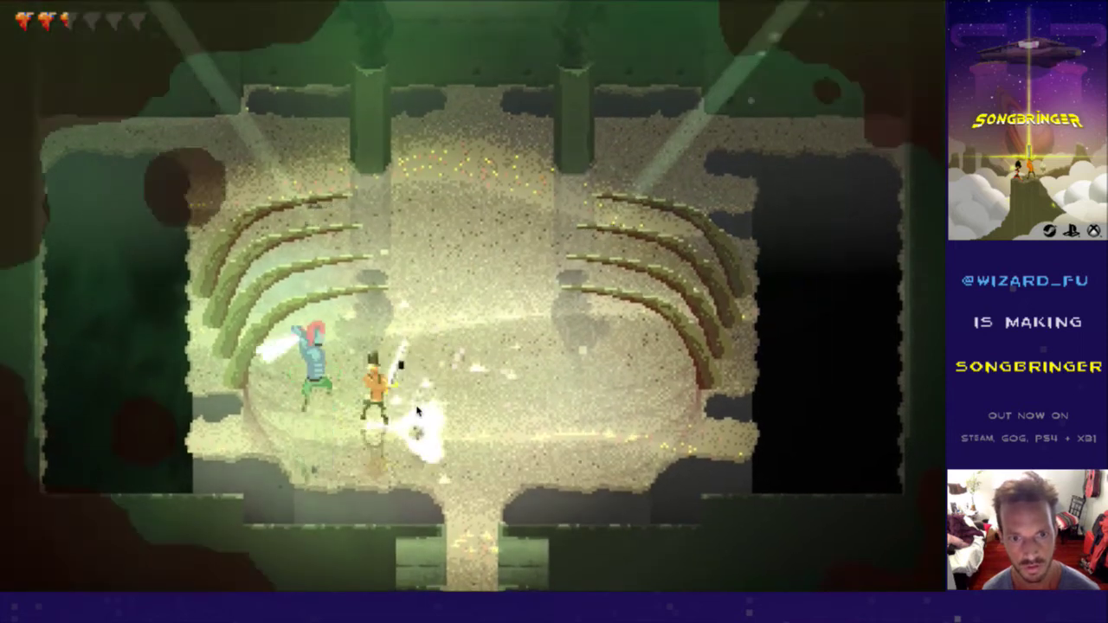
Step: Move the player around the arena to examine Ren's running-sword animation in all directions, and quit the game
key(Down)
key(Left)
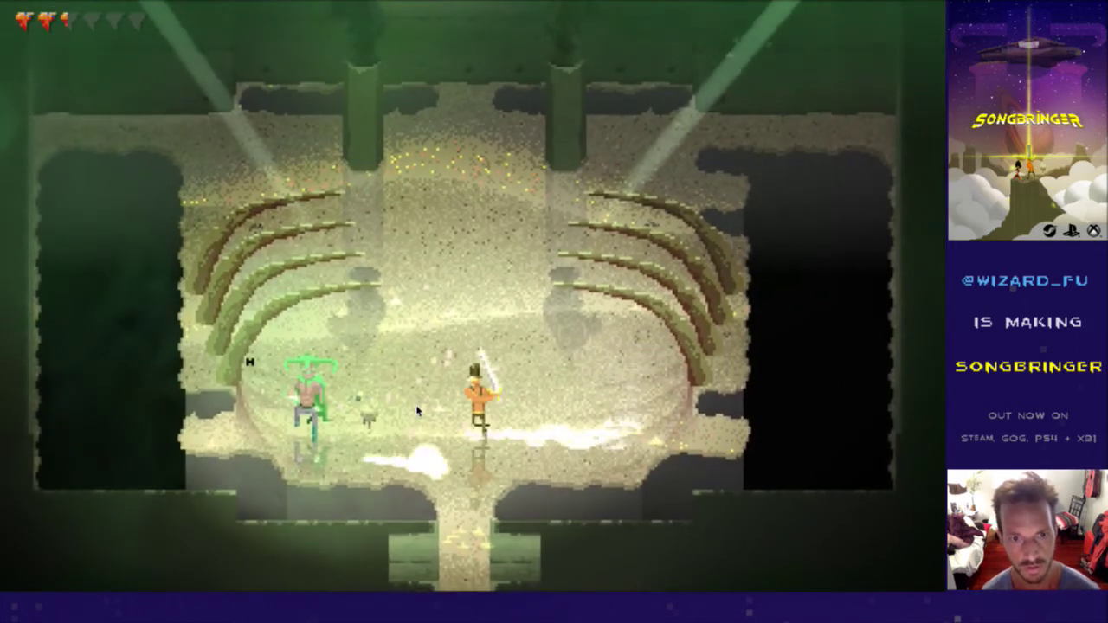
key(Right)
key(Up)
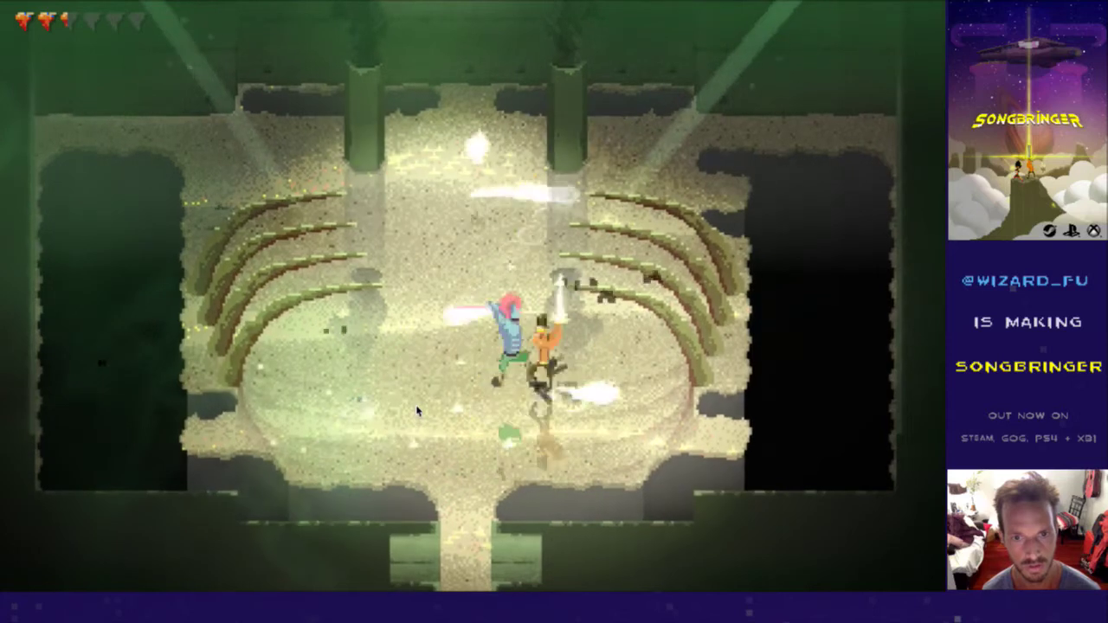
key(Left)
key(Left)
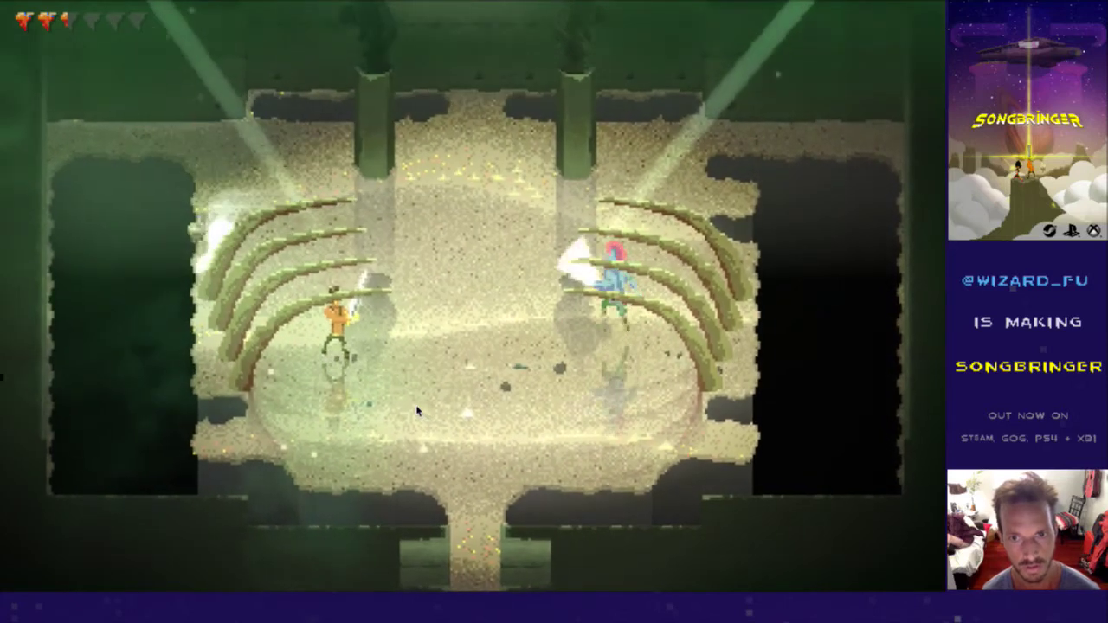
key(super+q)
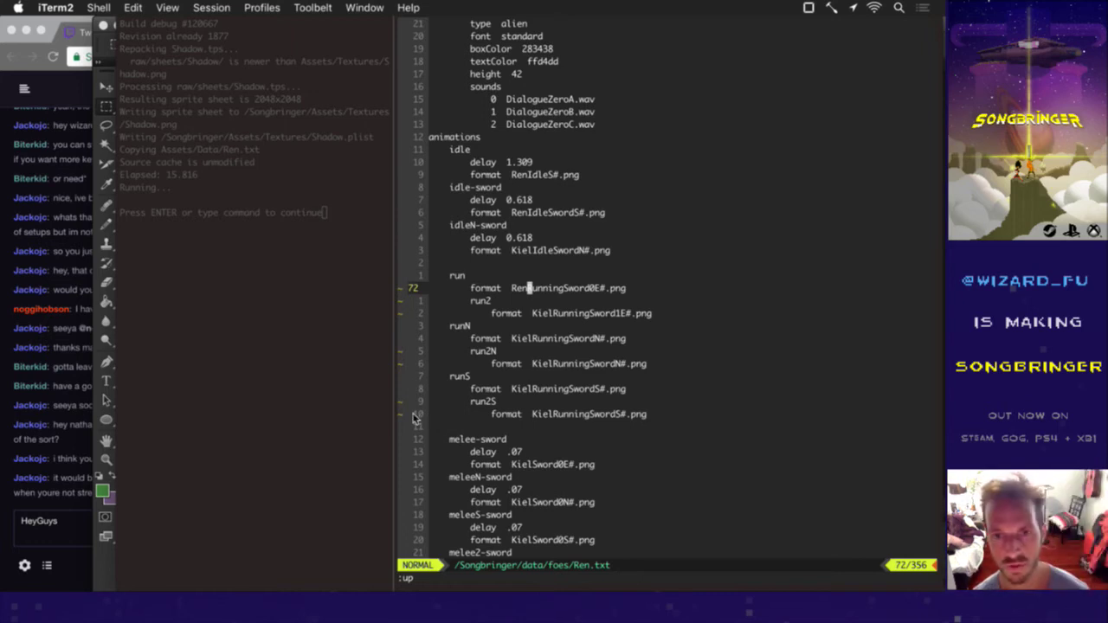
Step: Switch to Photoshop and close RenRunningSword0E.psd
key(super+Tab)
key(super+Tab)
key(super+Tab)
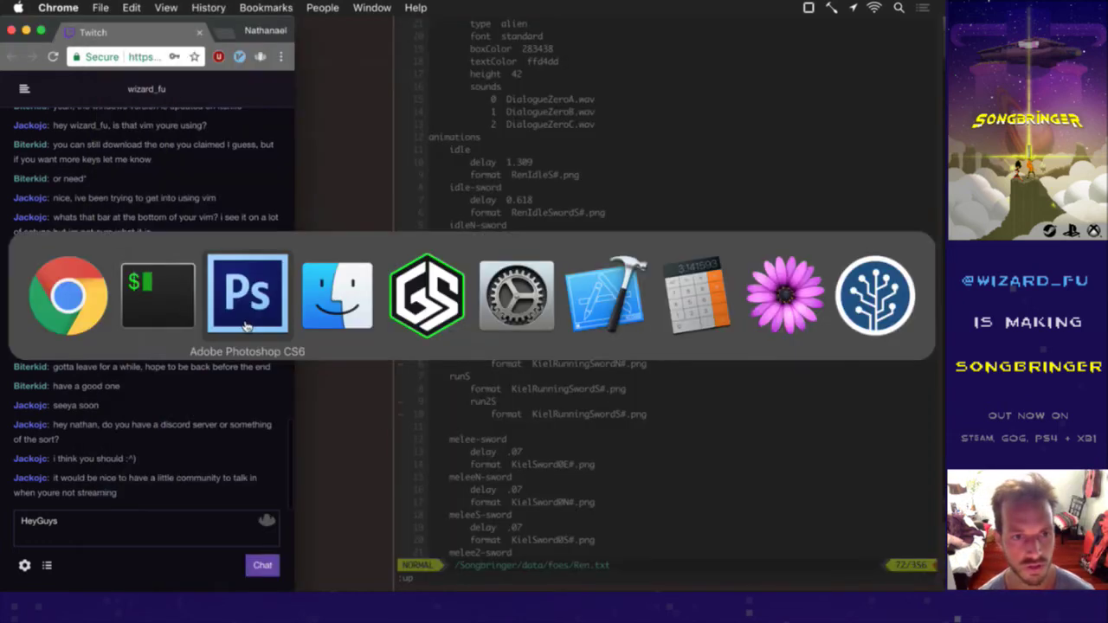
click(247, 326)
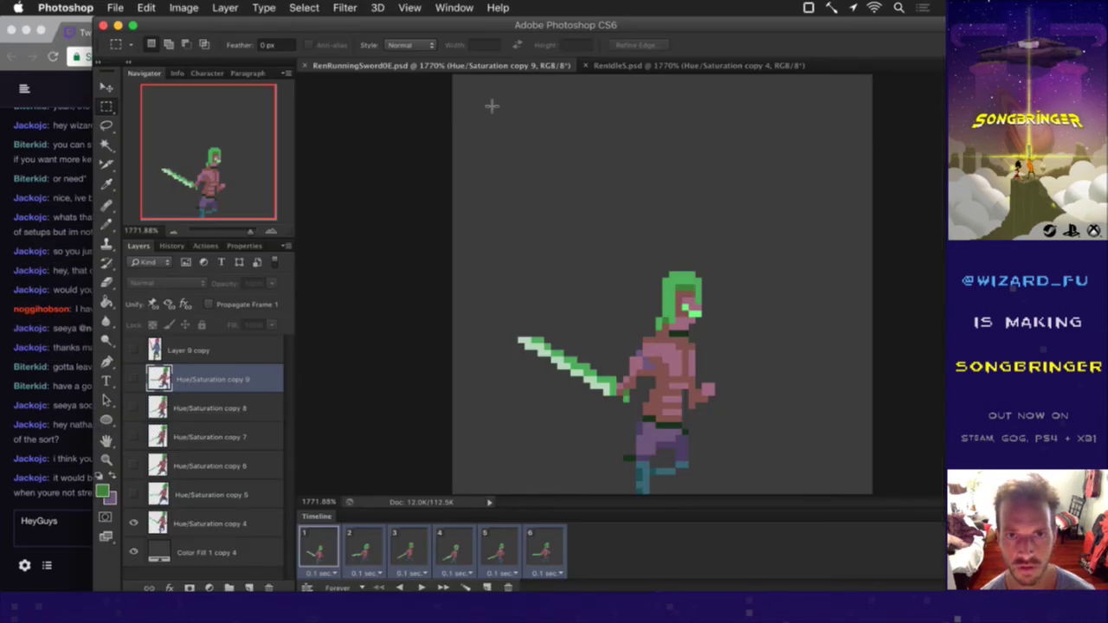
key(super+w)
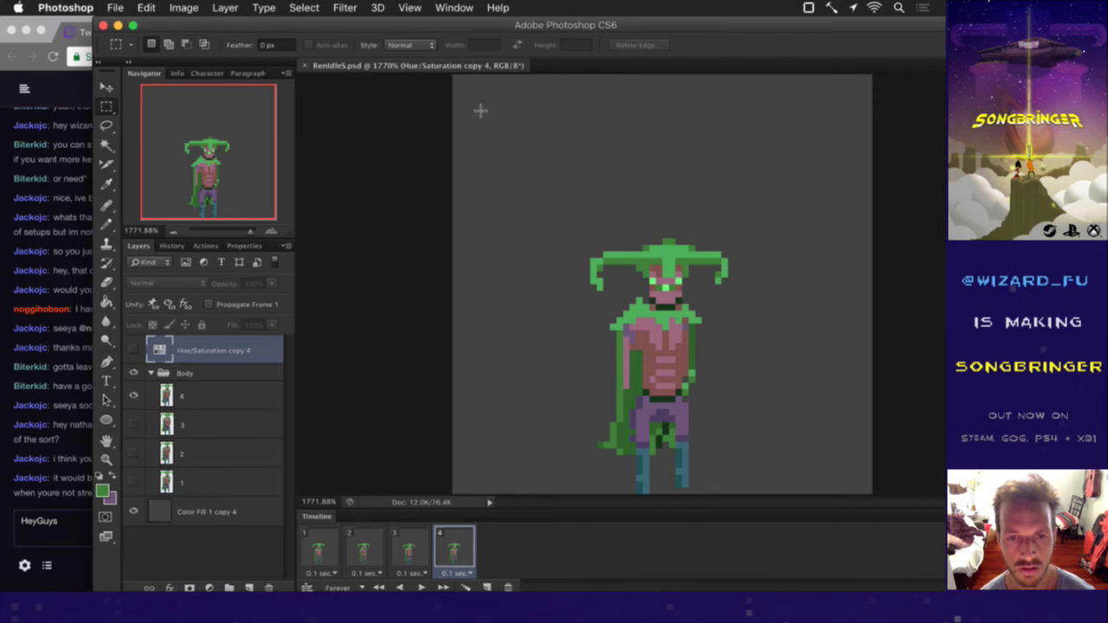
Step: Switch to Finder and open KielSword0E.psd from the Shadow folder
key(super+Tab)
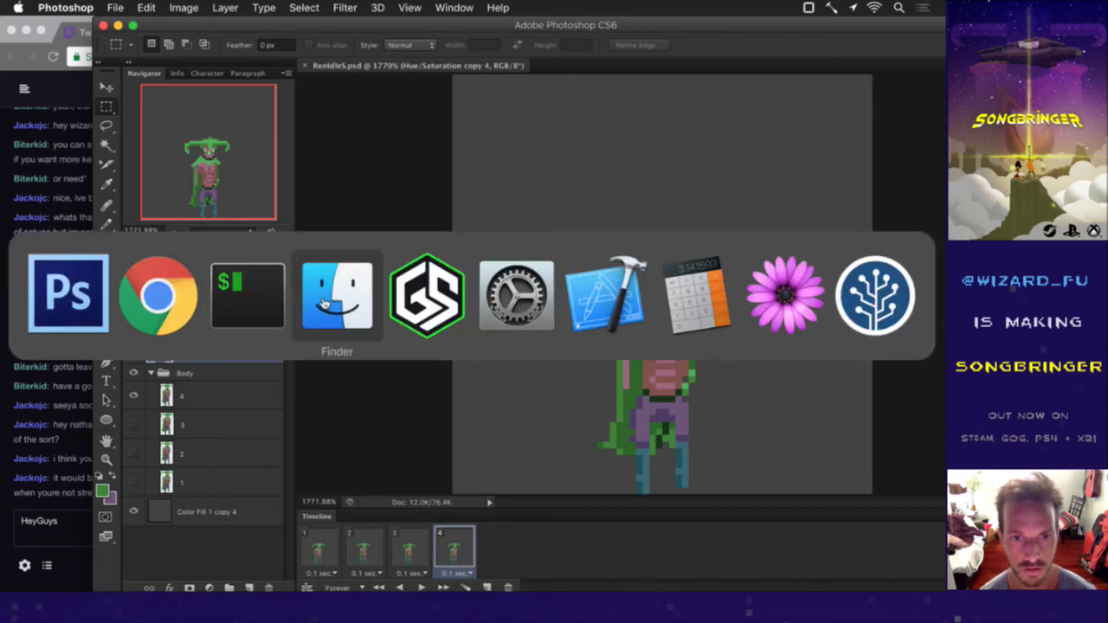
click(325, 301)
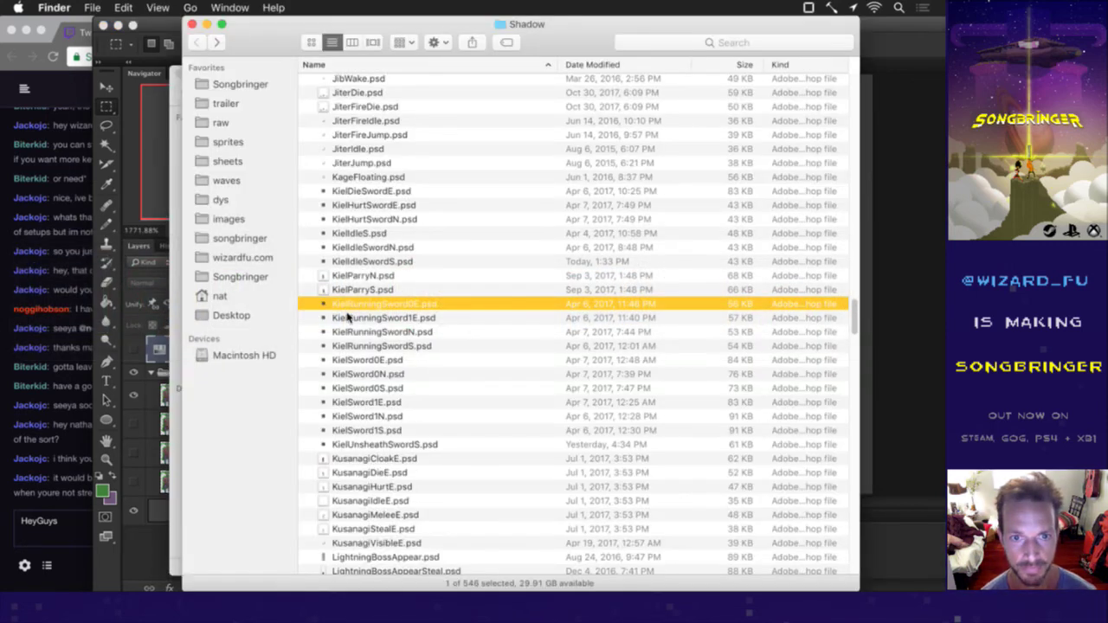
click(358, 360)
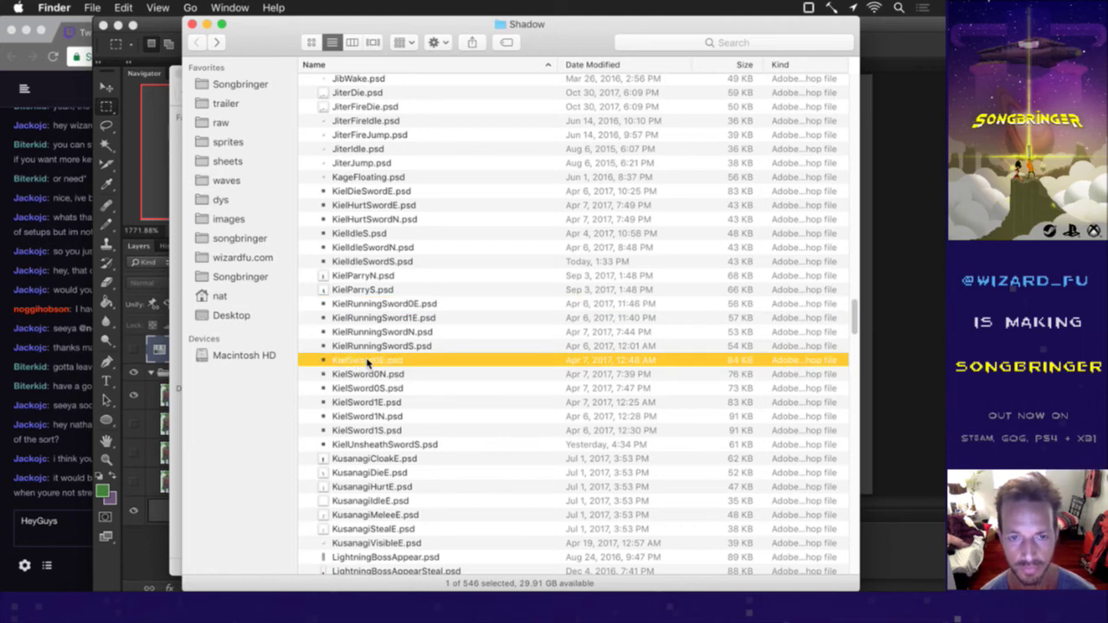
double_click(368, 362)
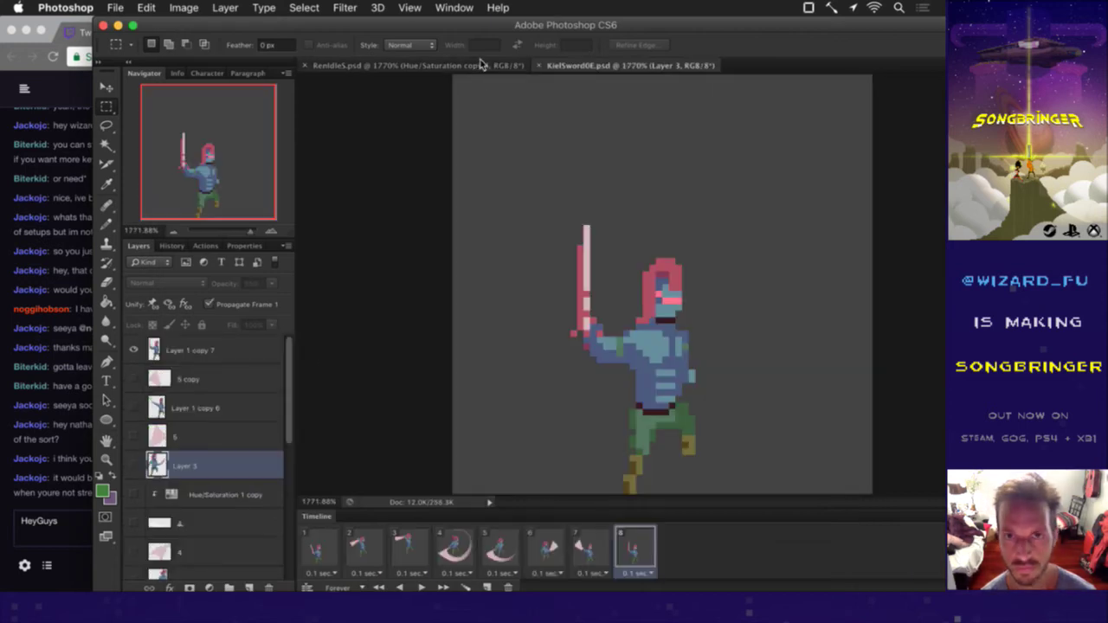
Step: Save the KielSword0E.psd document as RenSword0E.psd in the Shadow folder
click(118, 7)
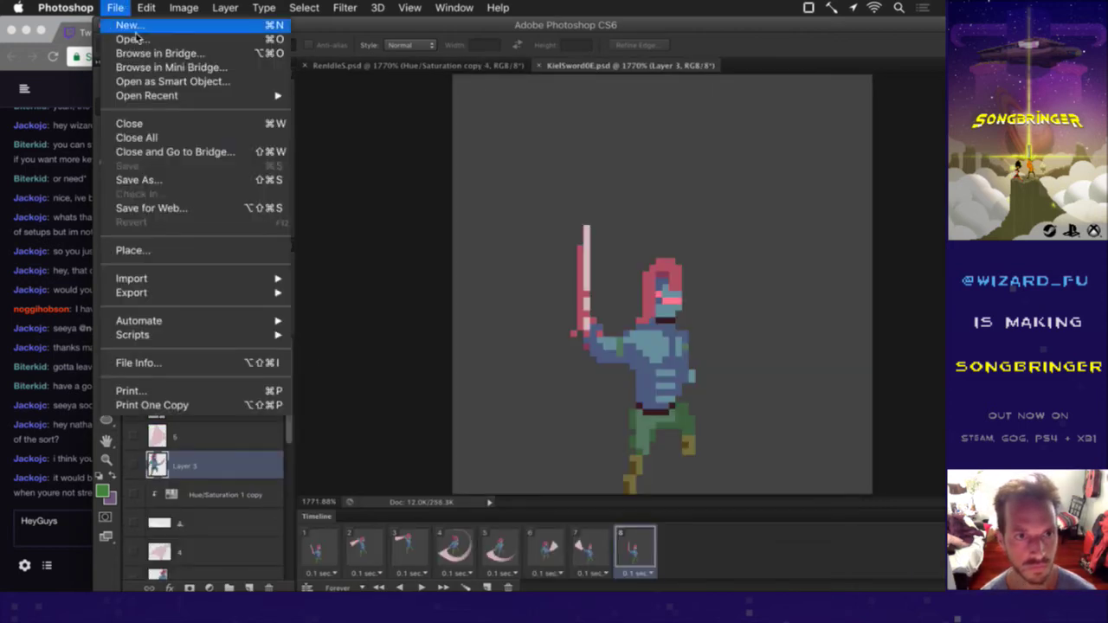
click(194, 180)
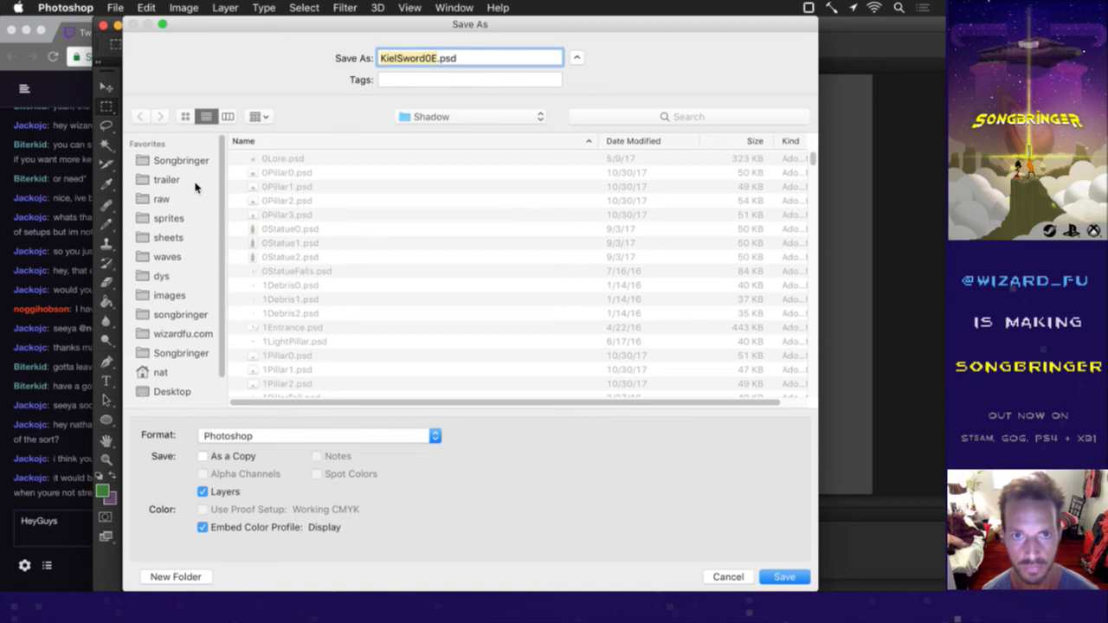
key(BackSpace)
key(BackSpace)
key(BackSpace)
key(BackSpace)
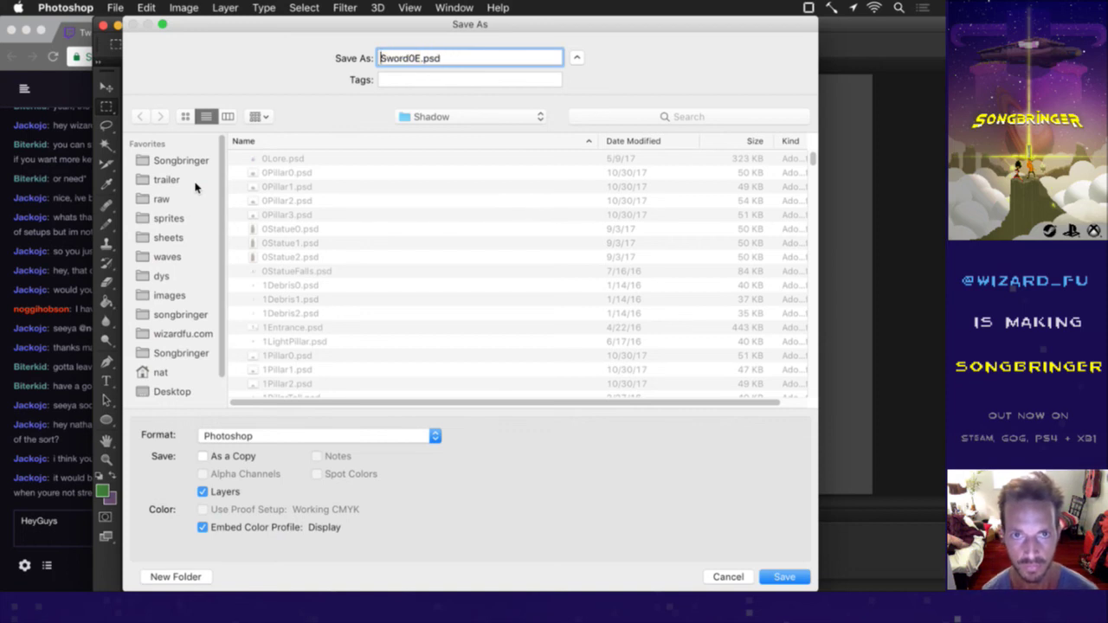
text(Ren)
key(Return)
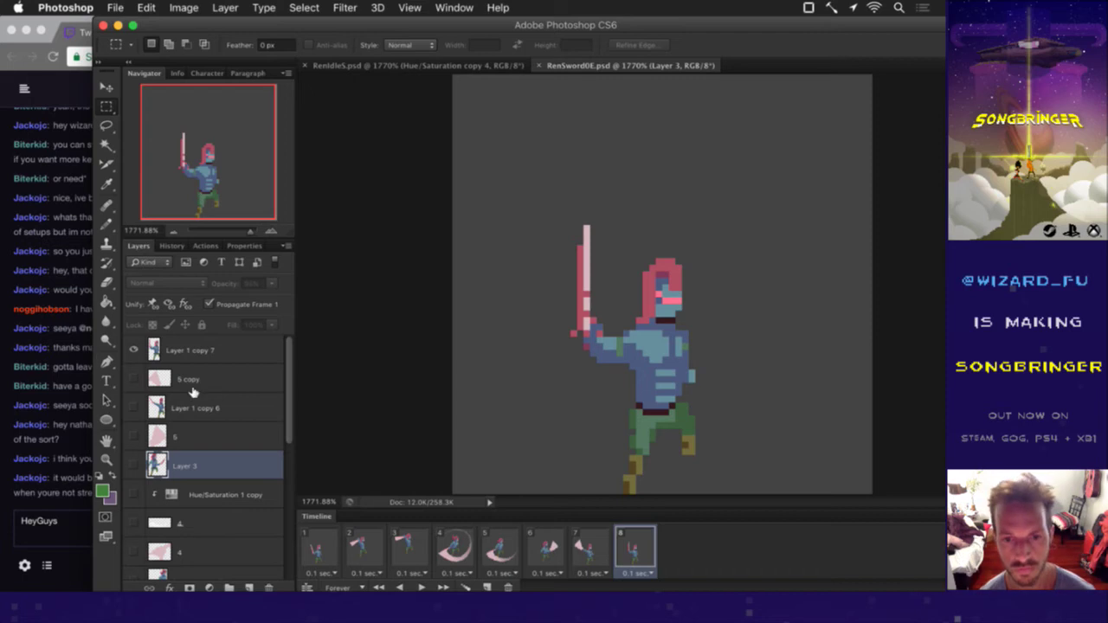
Step: Select all eight frames of RenSword0E.psd and duplicate RenIdleS.psd's Hue/Saturation copy 4 layer into that document
click(315, 551)
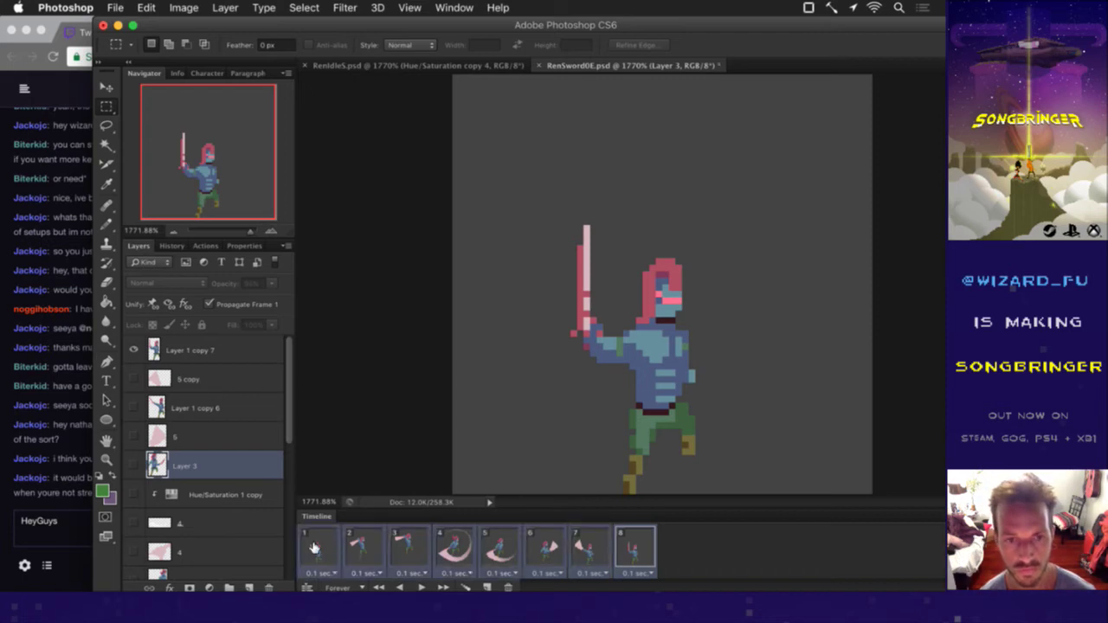
click(339, 67)
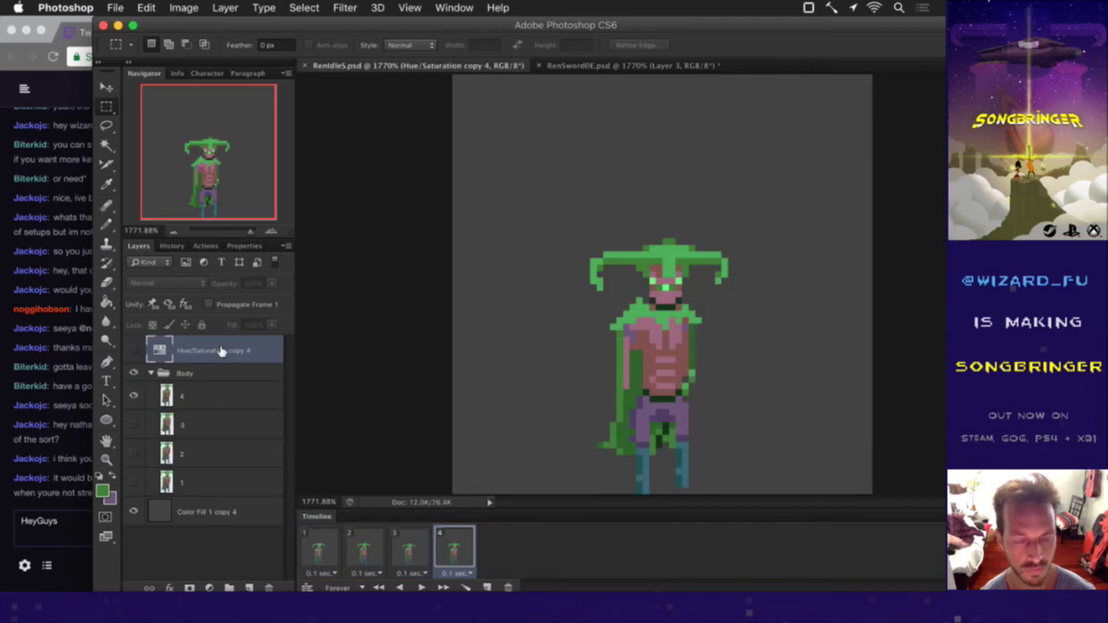
right_click(222, 351)
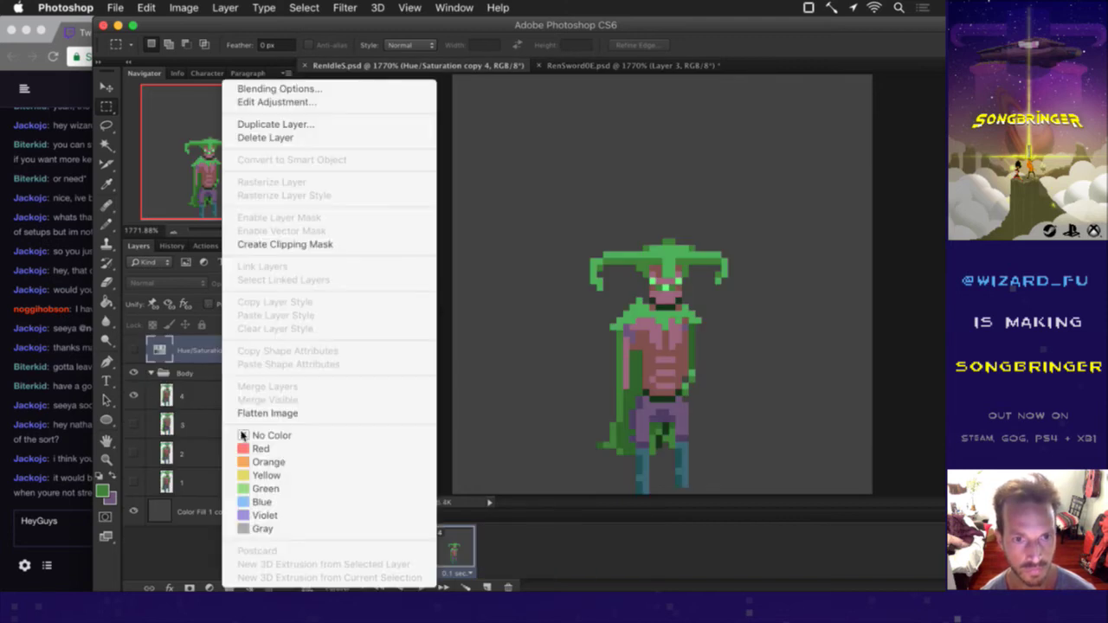
click(317, 126)
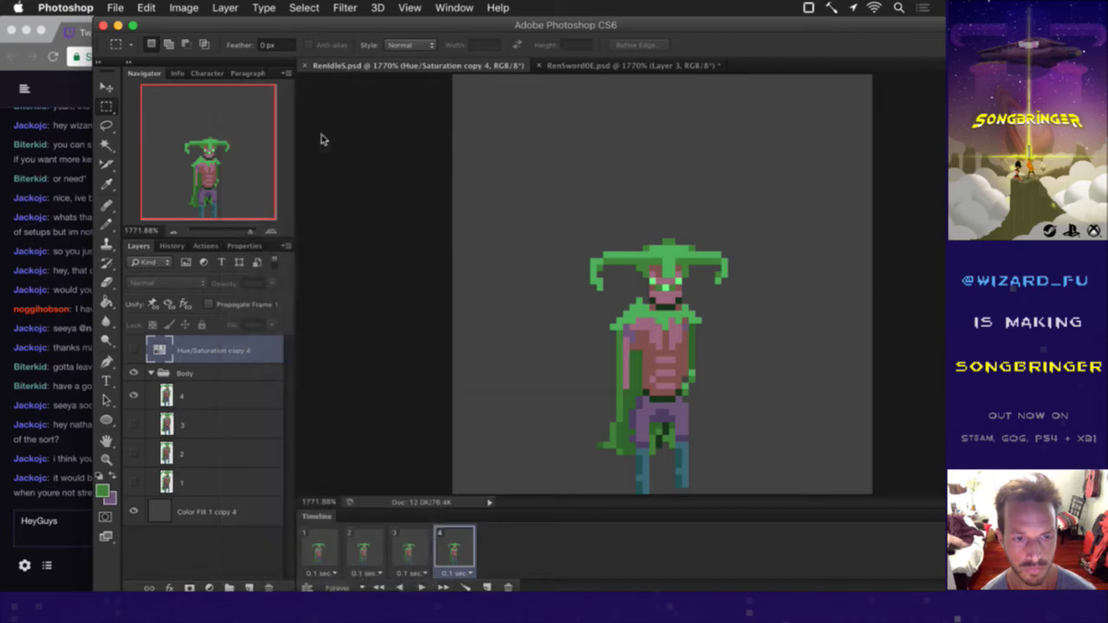
click(394, 305)
click(394, 316)
click(620, 248)
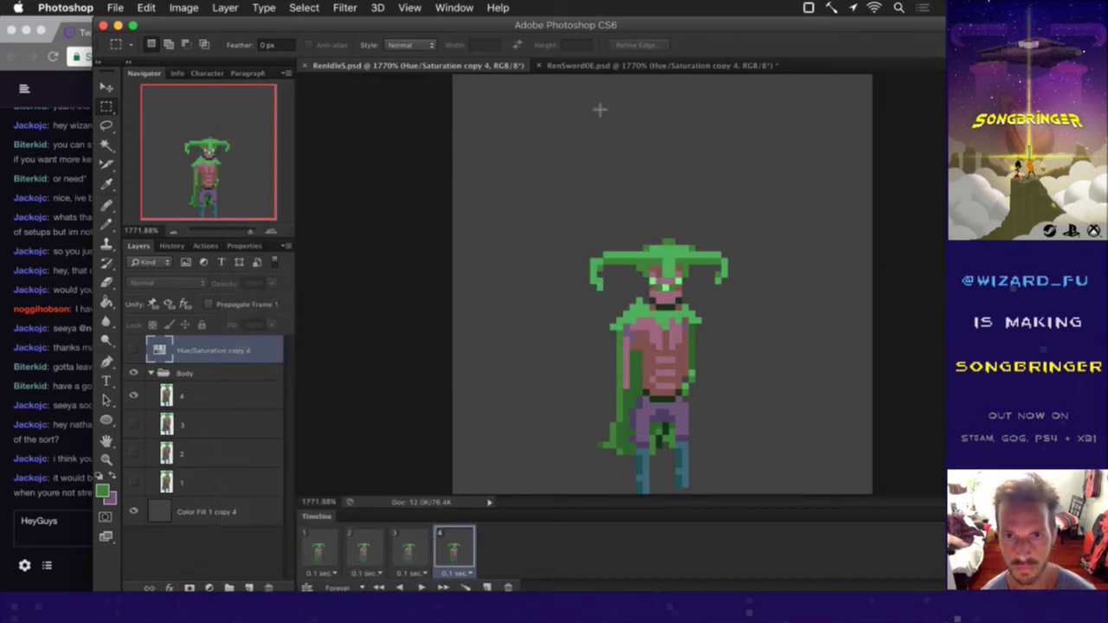
Step: Move Hue/Saturation copy 4 above all layers in RenSword0E.psd, make it visible in every frame, and save the file
click(611, 66)
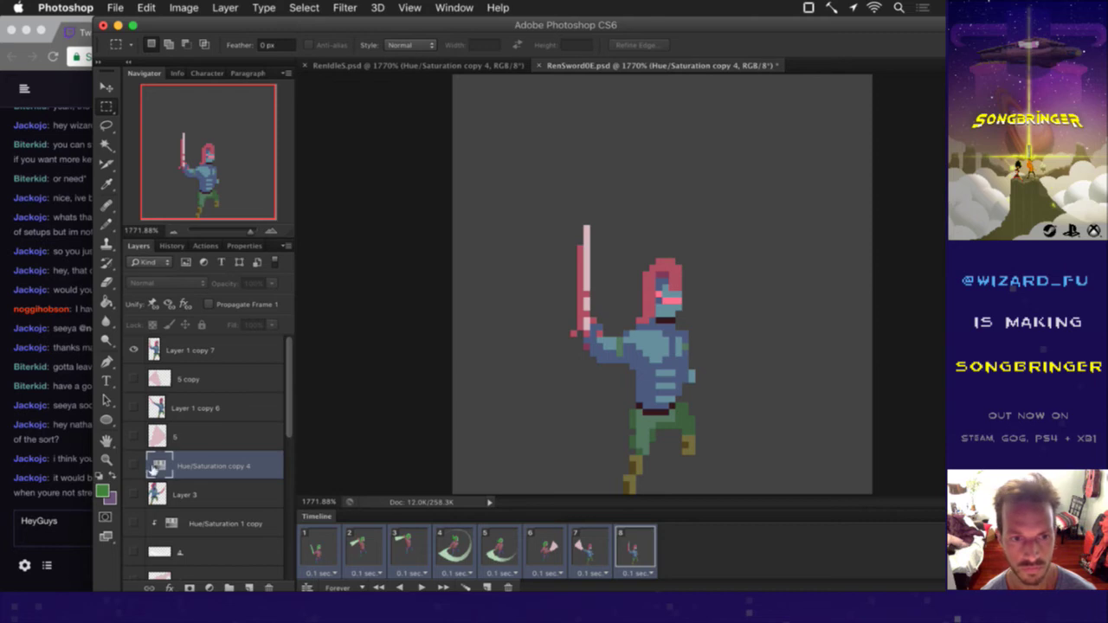
drag(154, 466, 183, 341)
click(133, 347)
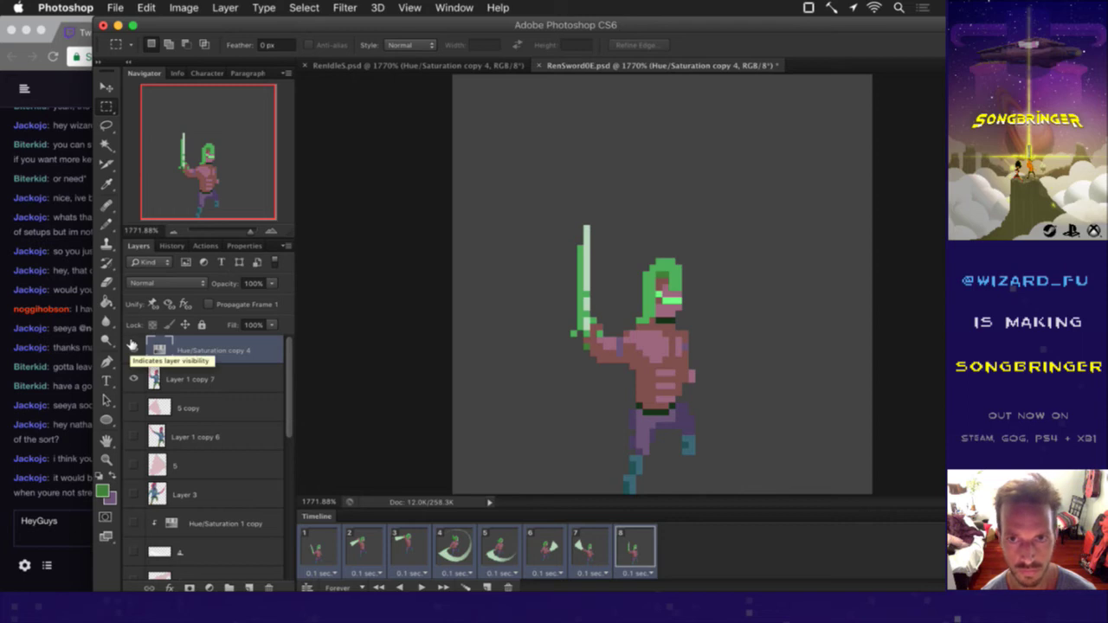
key(super+s)
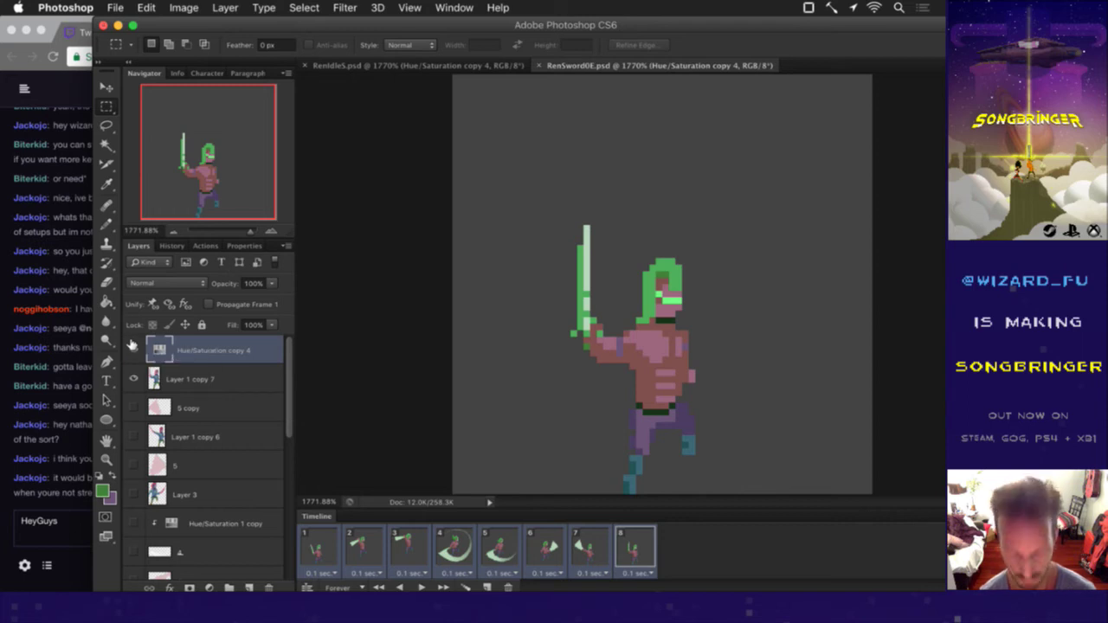
click(132, 348)
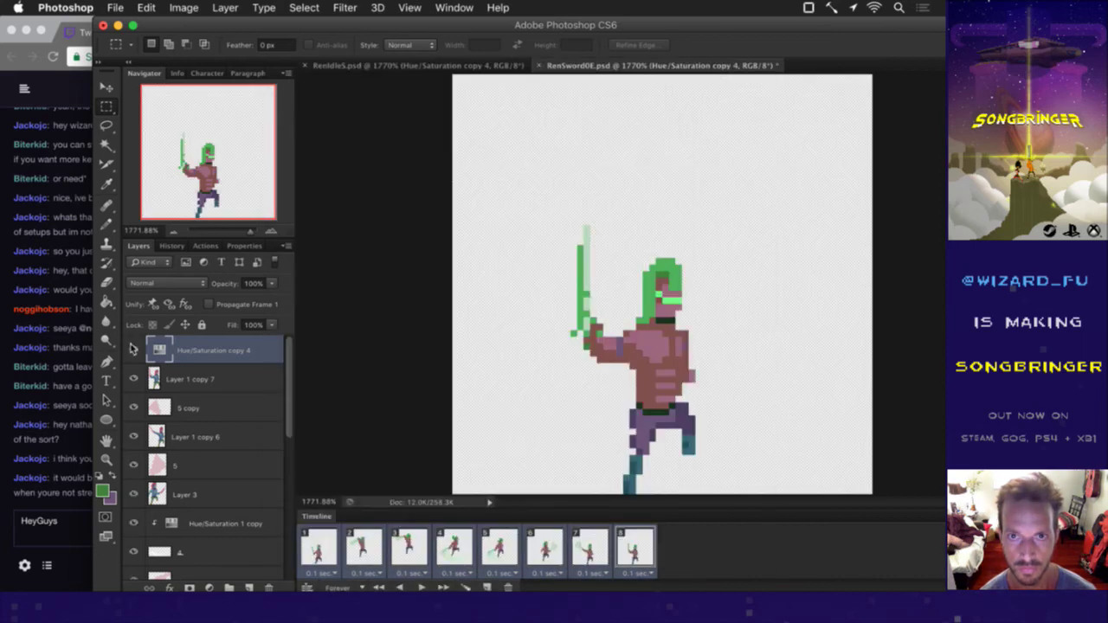
click(133, 347)
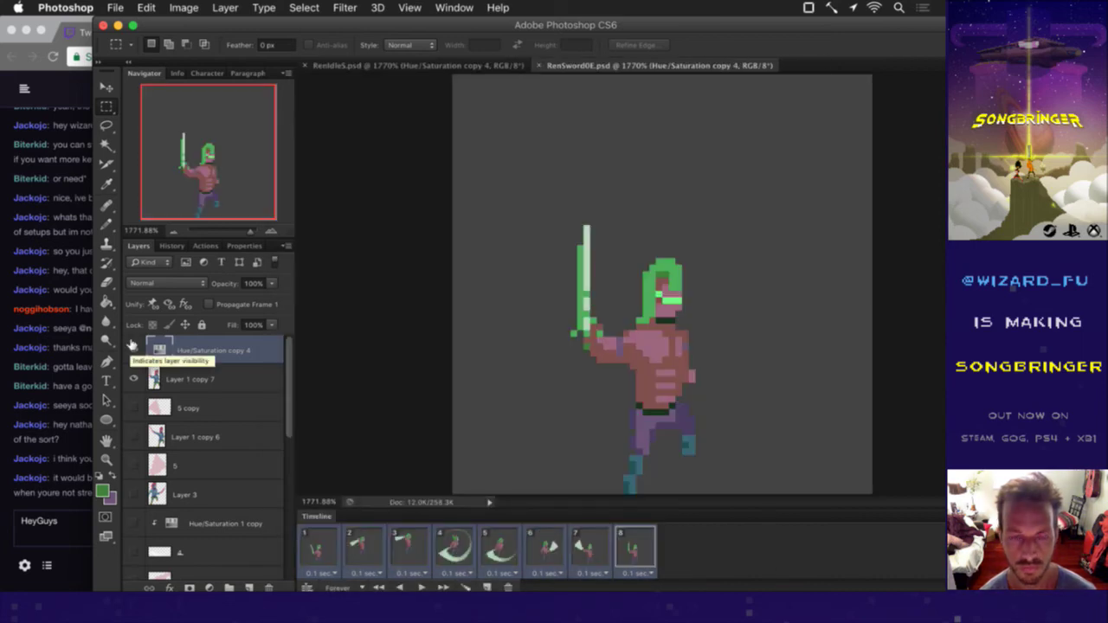
Step: Open KielSword0N.psd from the Shadow folder in Finder and select frame 1 with the topmost layer, Layer 4 copy
key(super+Tab)
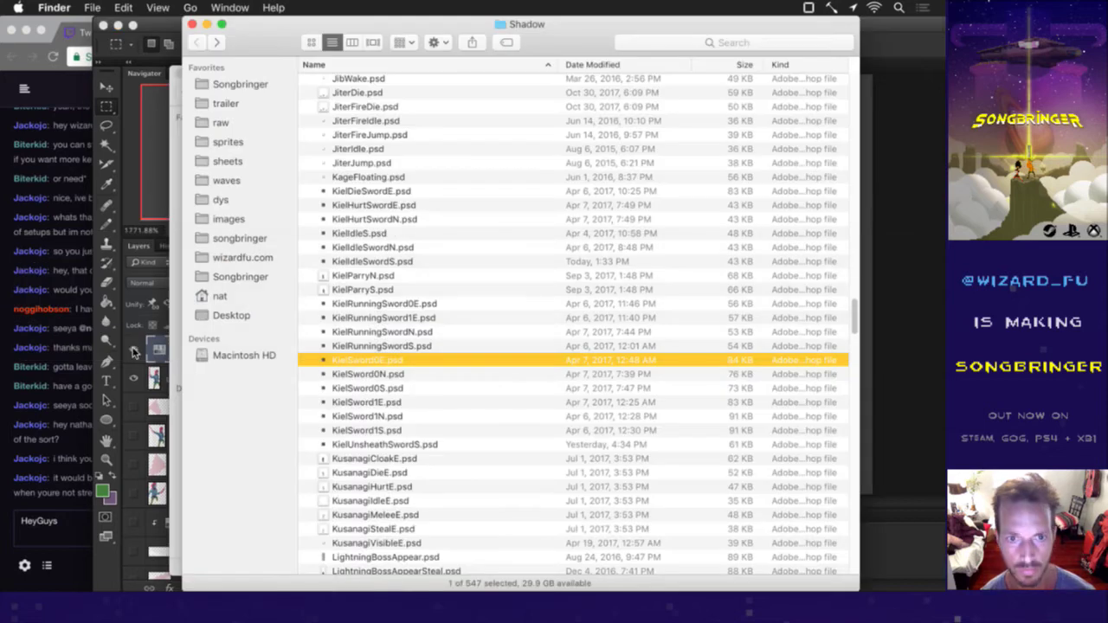
double_click(346, 374)
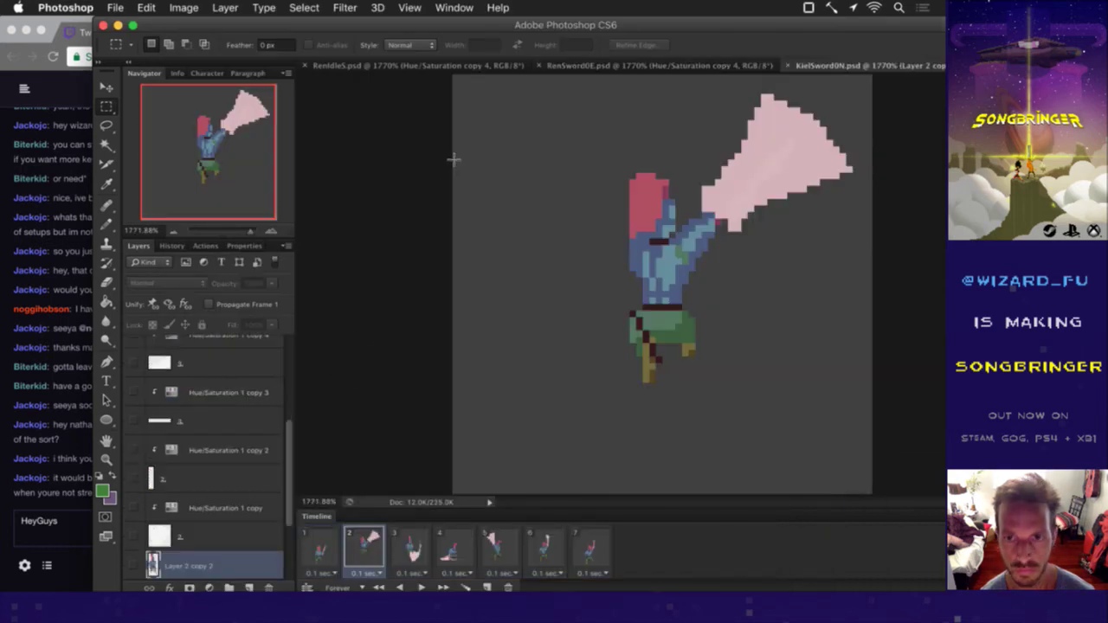
click(310, 564)
click(292, 353)
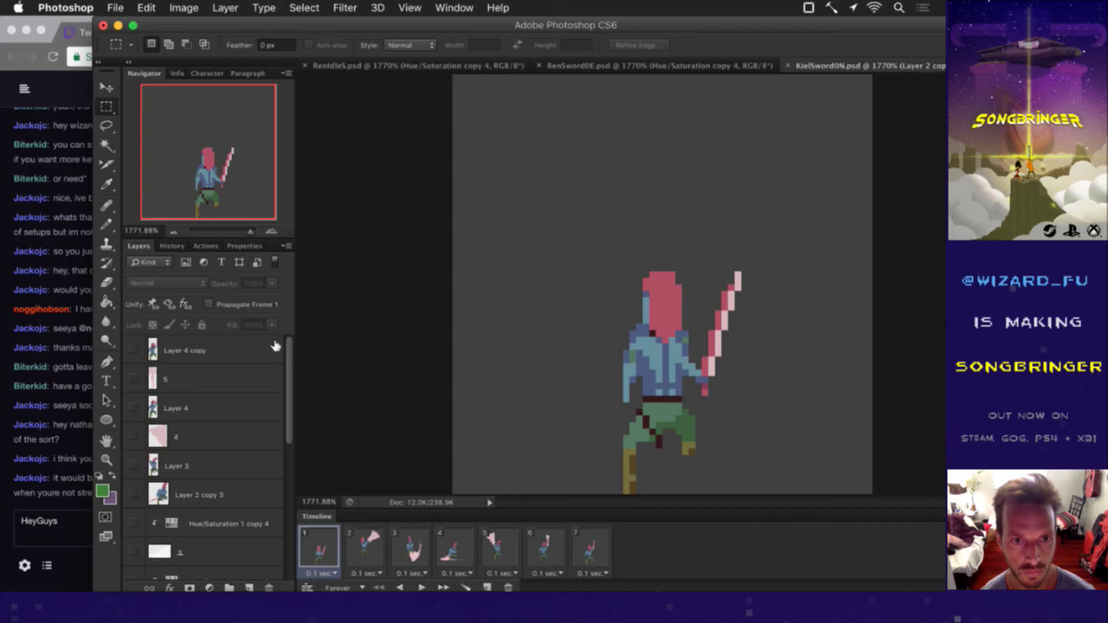
click(253, 343)
Step: Duplicate the Hue/Saturation copy 4 layer from RenIdleS.psd into KielSword0N.psd
click(364, 66)
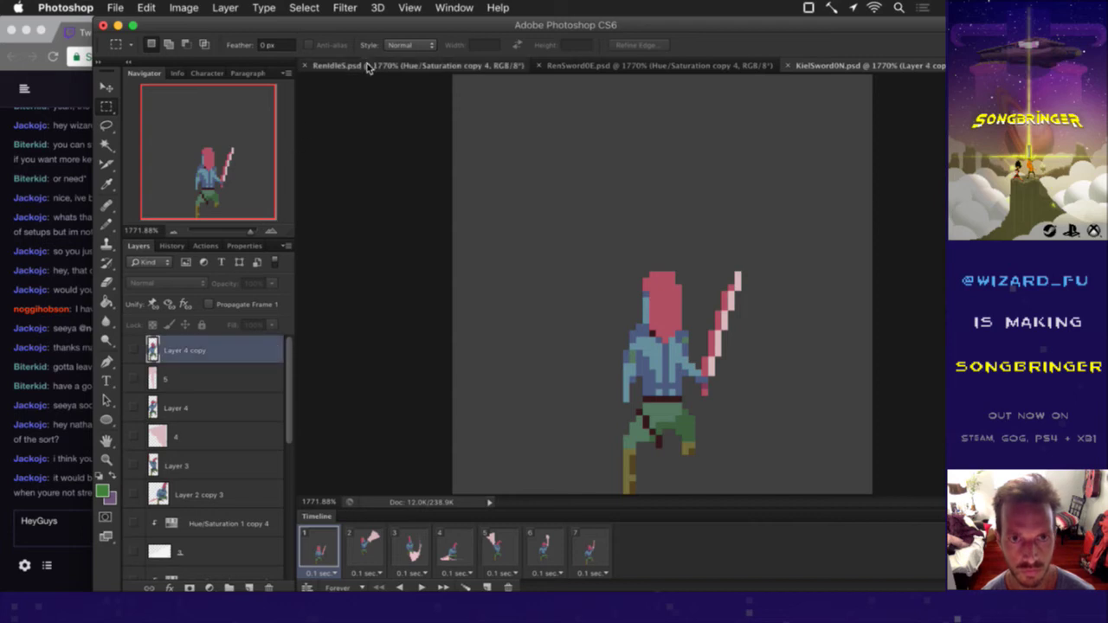
right_click(240, 354)
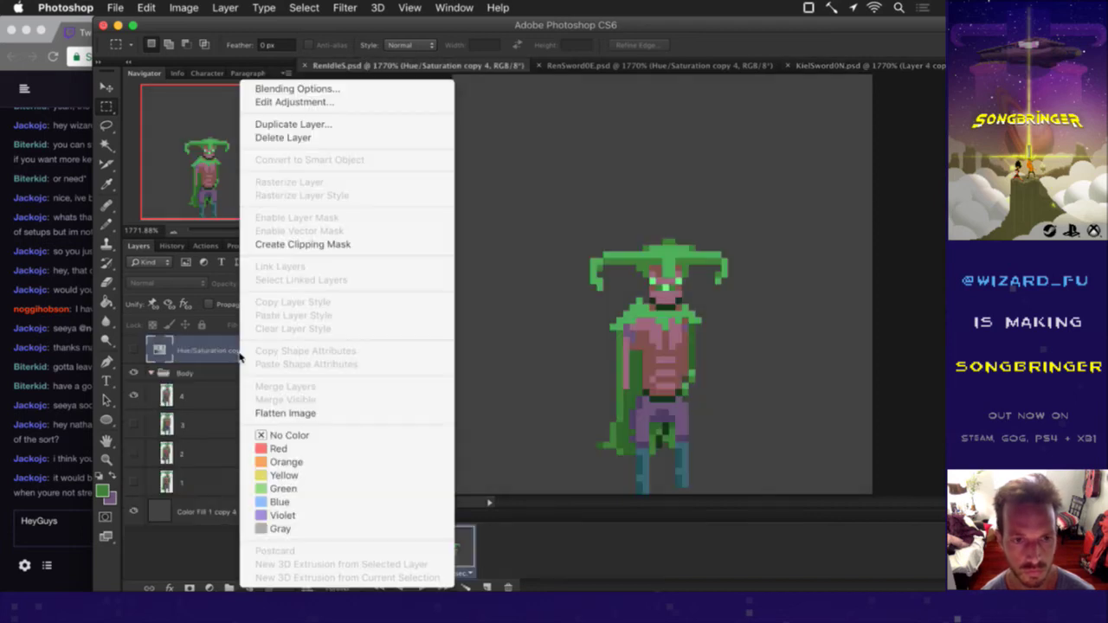
click(308, 126)
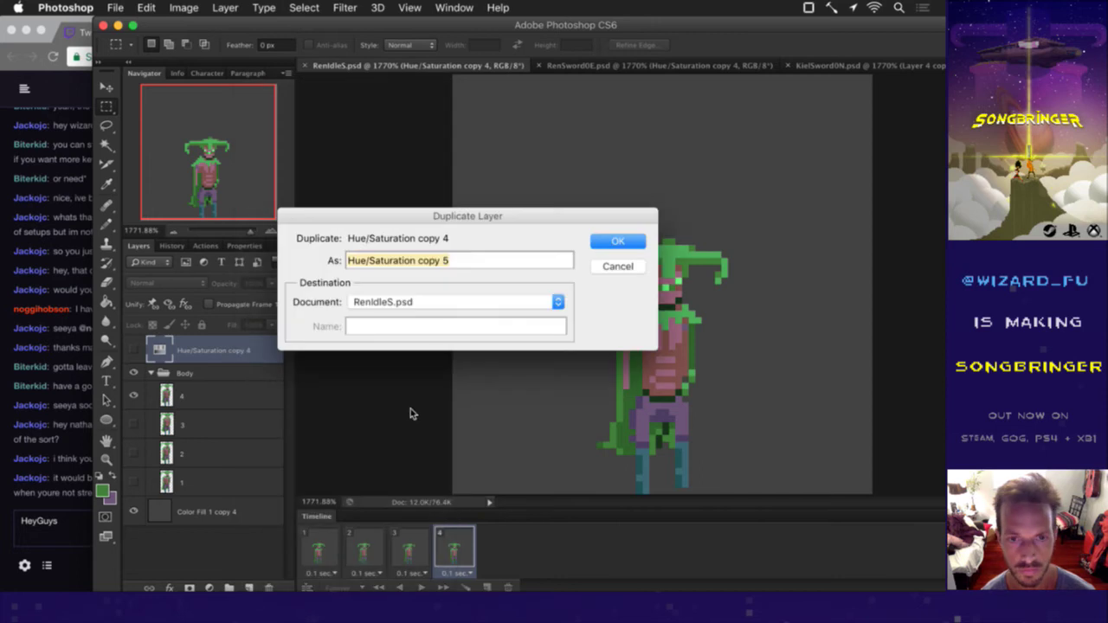
click(457, 310)
click(452, 328)
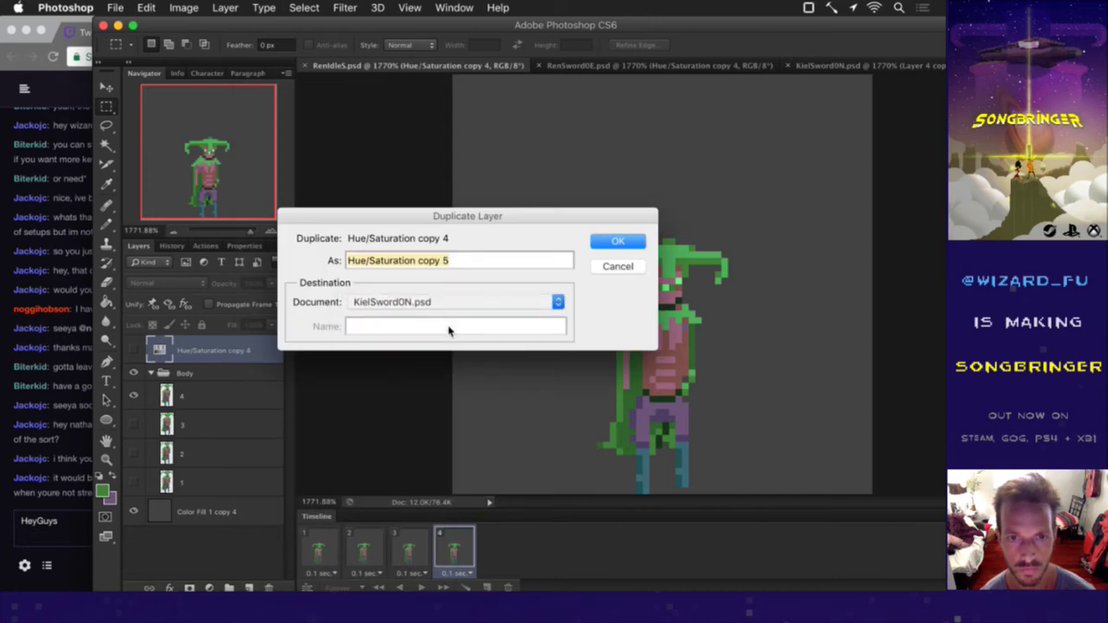
click(616, 246)
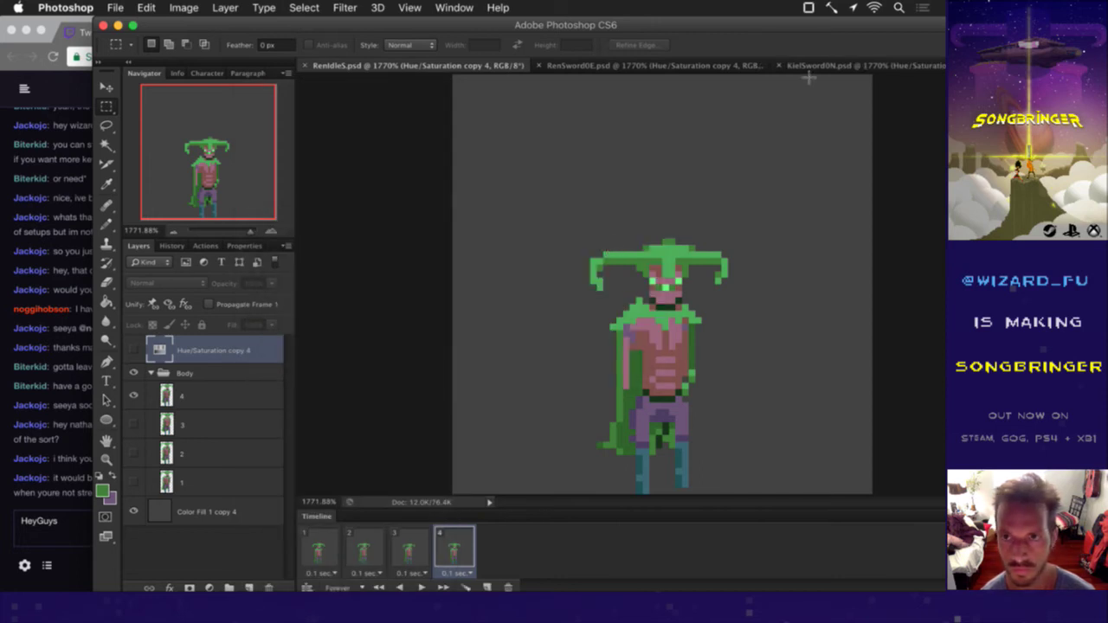
Step: Make Hue/Saturation copy 4 visible in all seven frames of KielSword0N.psd, and save and close the document
click(836, 63)
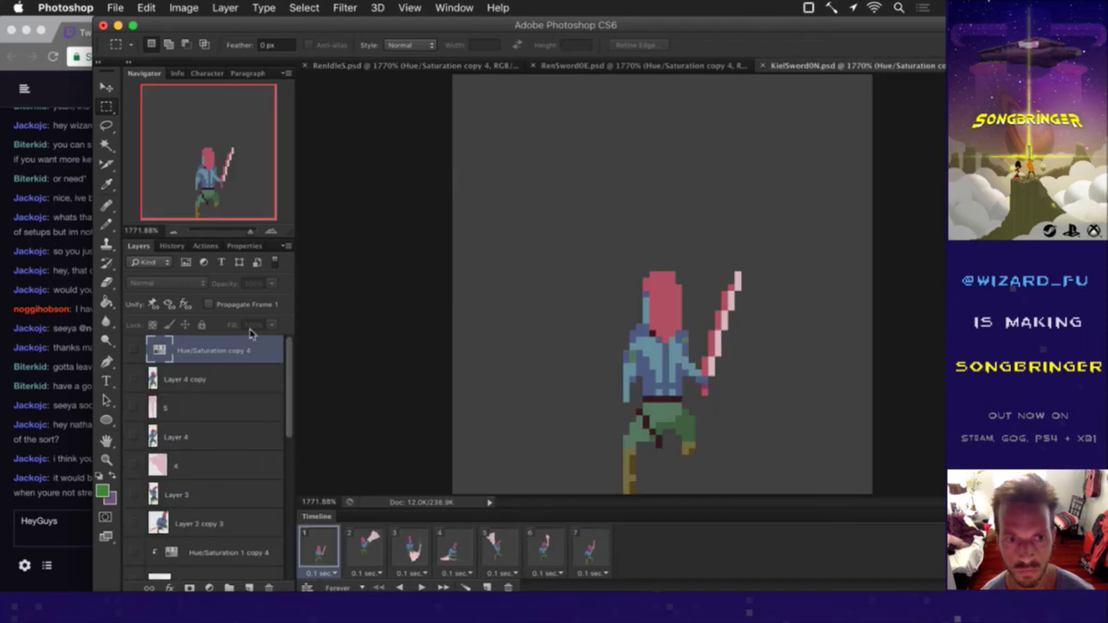
shift+click(580, 544)
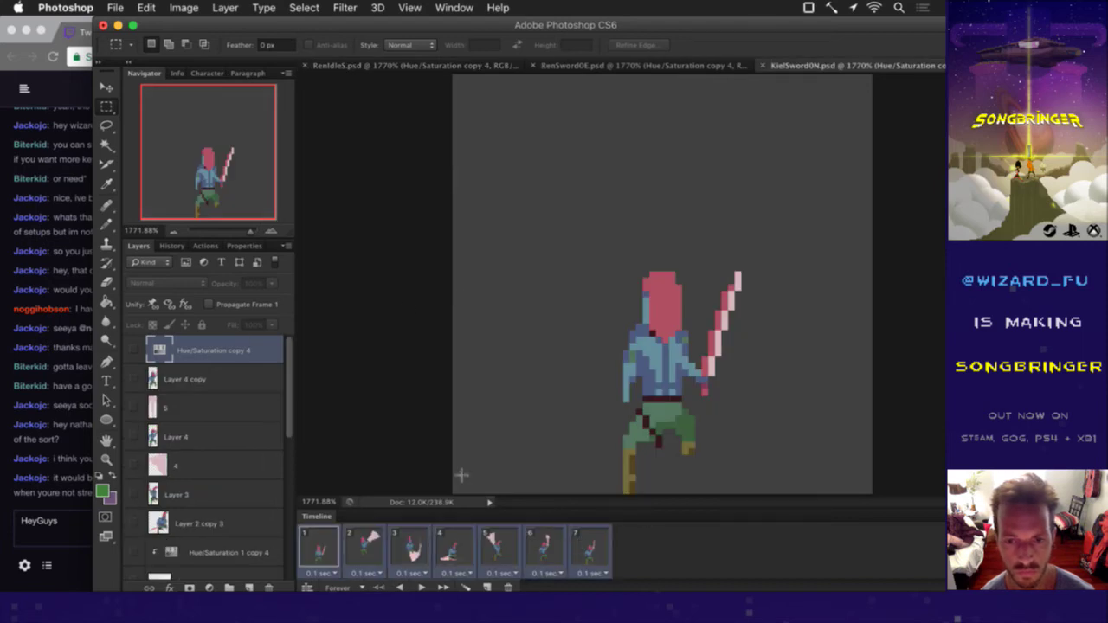
click(134, 351)
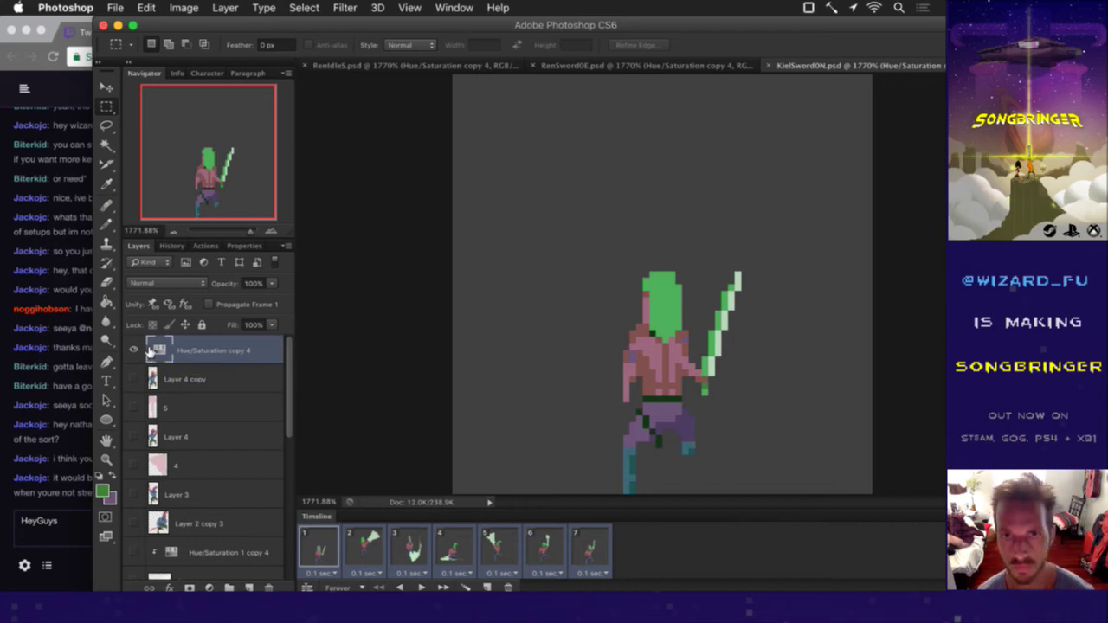
key(F2)
key(Return)
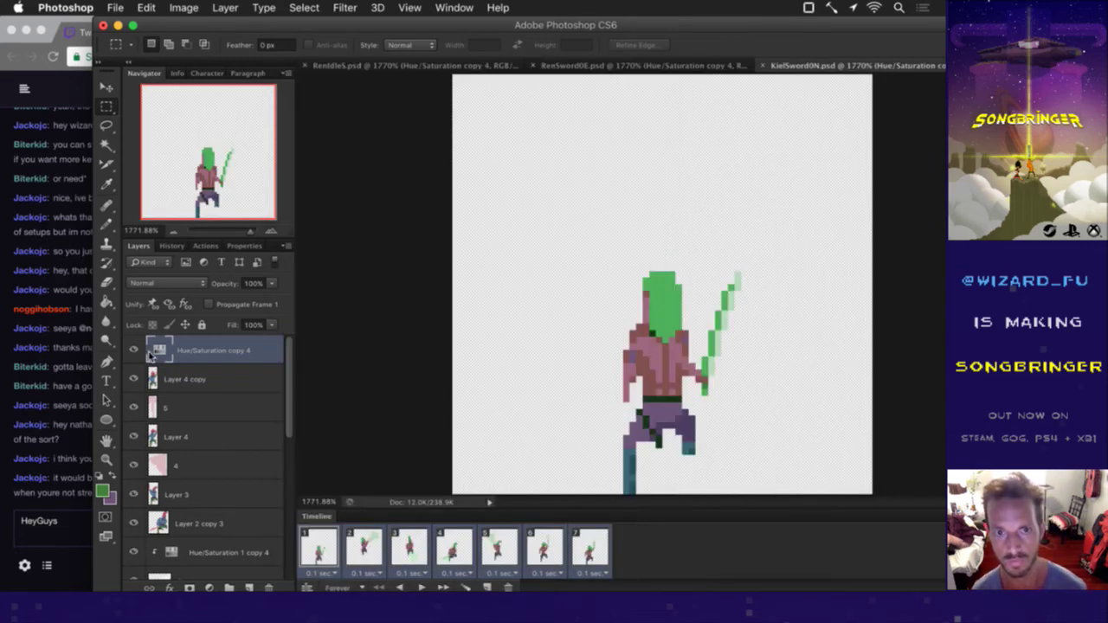
alt+click(134, 351)
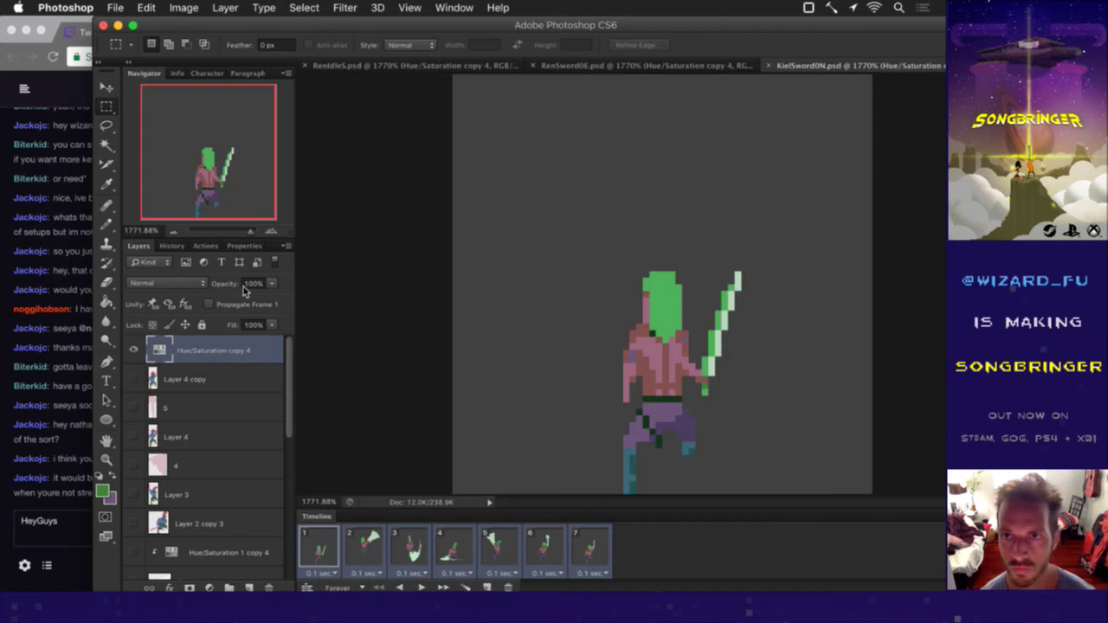
key(super+w)
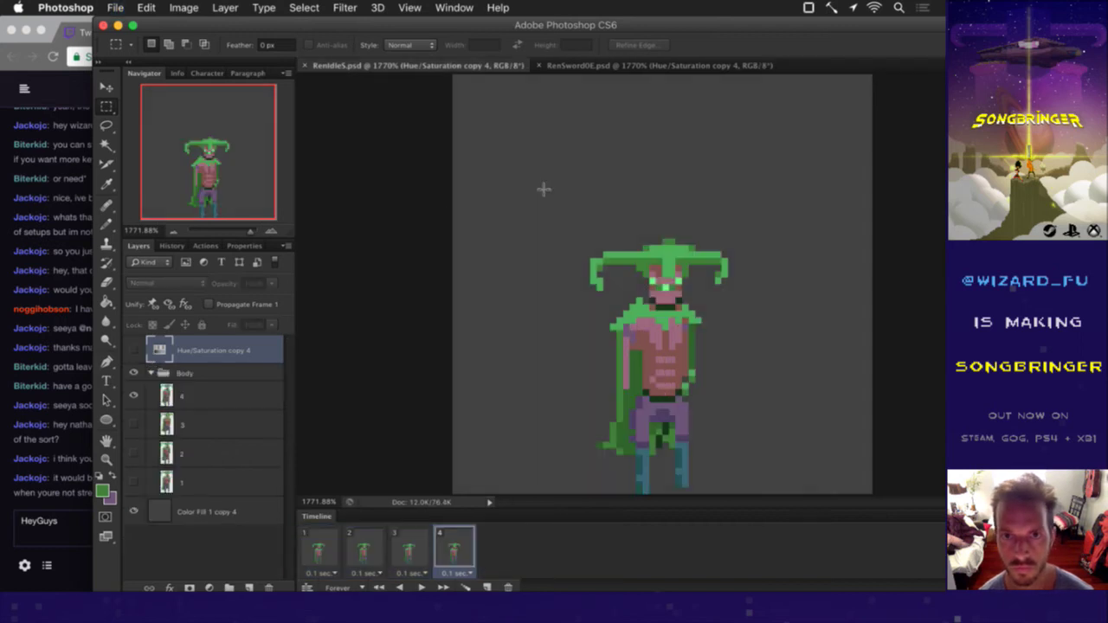
Step: Open KielSword0S.psd from the Shadow folder in Finder and select all seven of its animation frames
key(super+Tab)
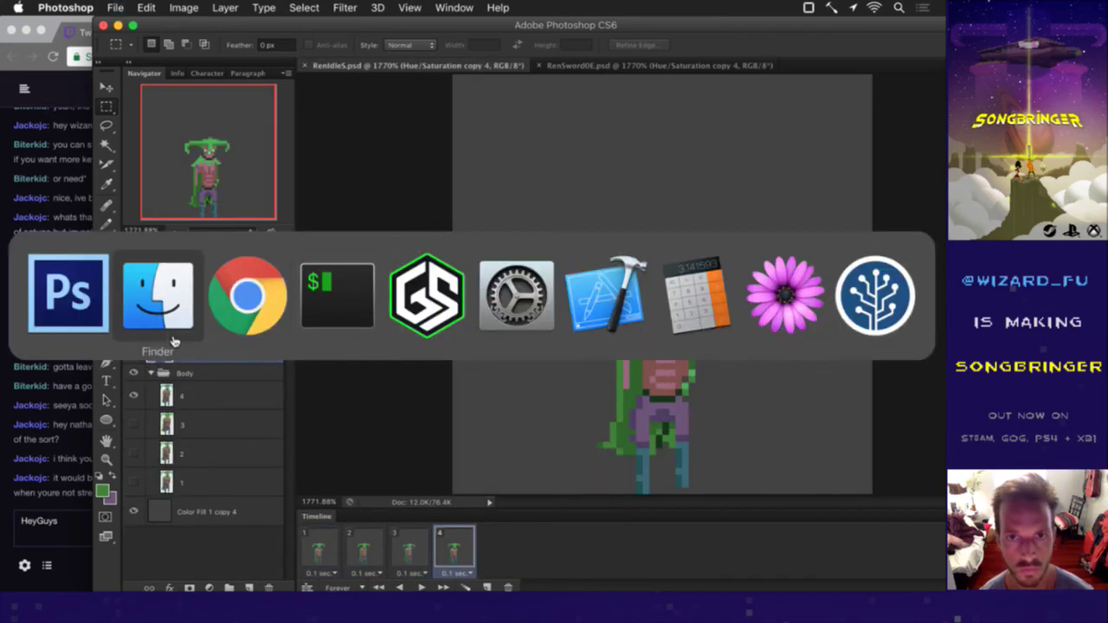
key(super+shift+Tab)
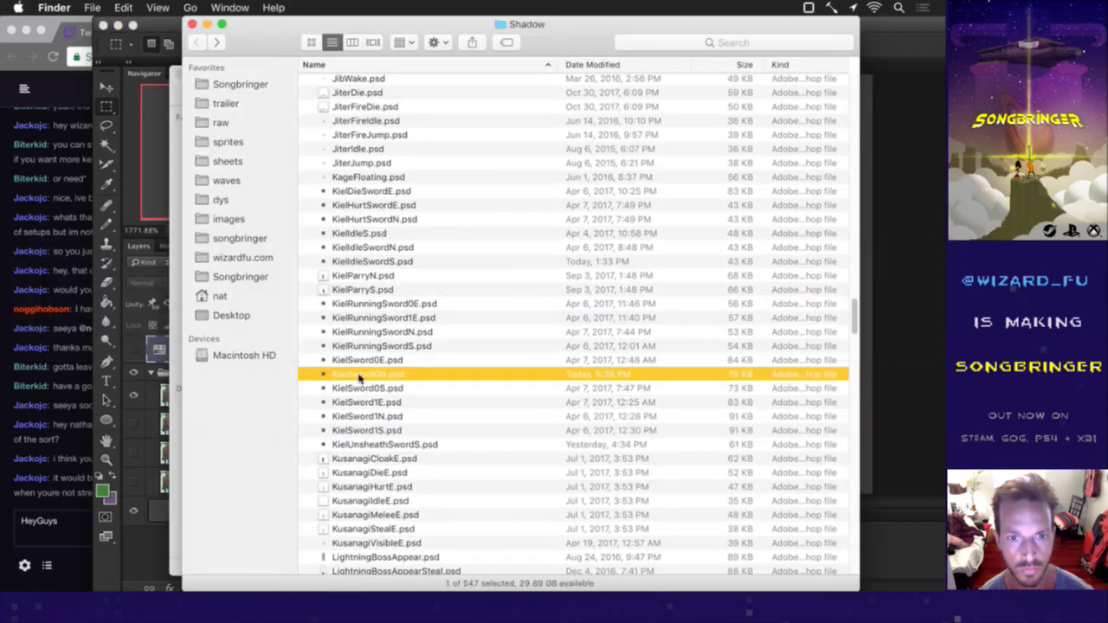
double_click(360, 387)
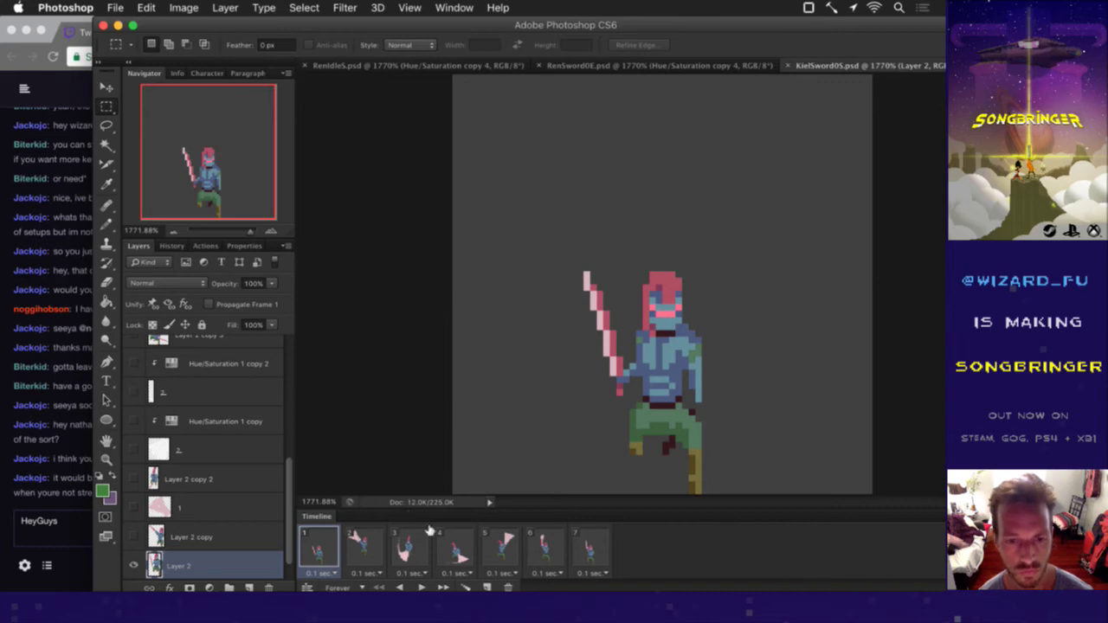
shift+click(589, 547)
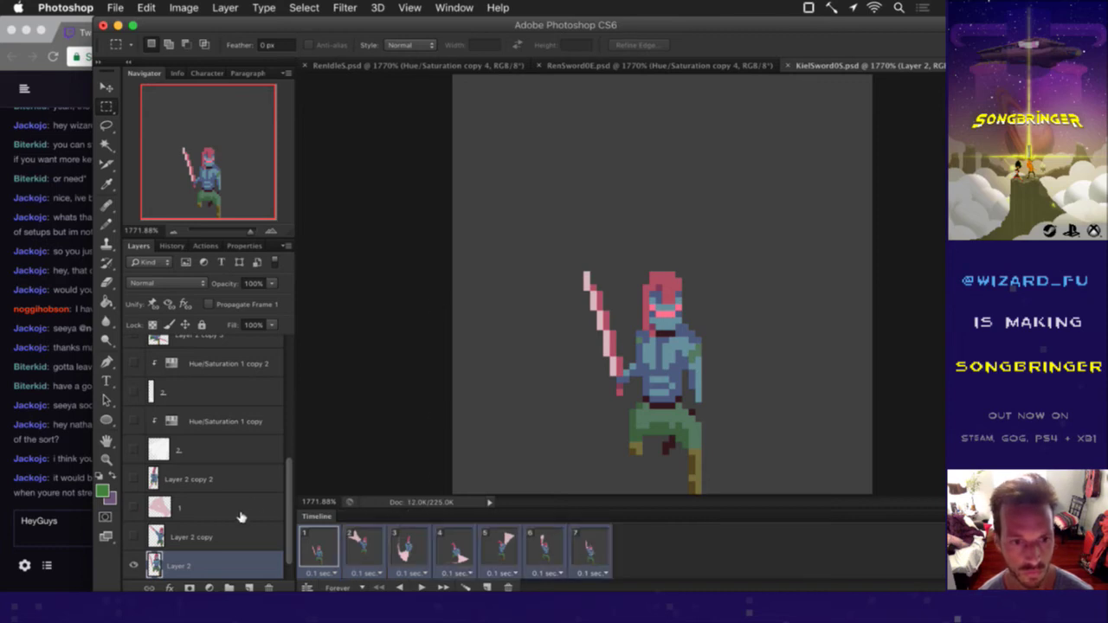
drag(293, 495, 292, 297)
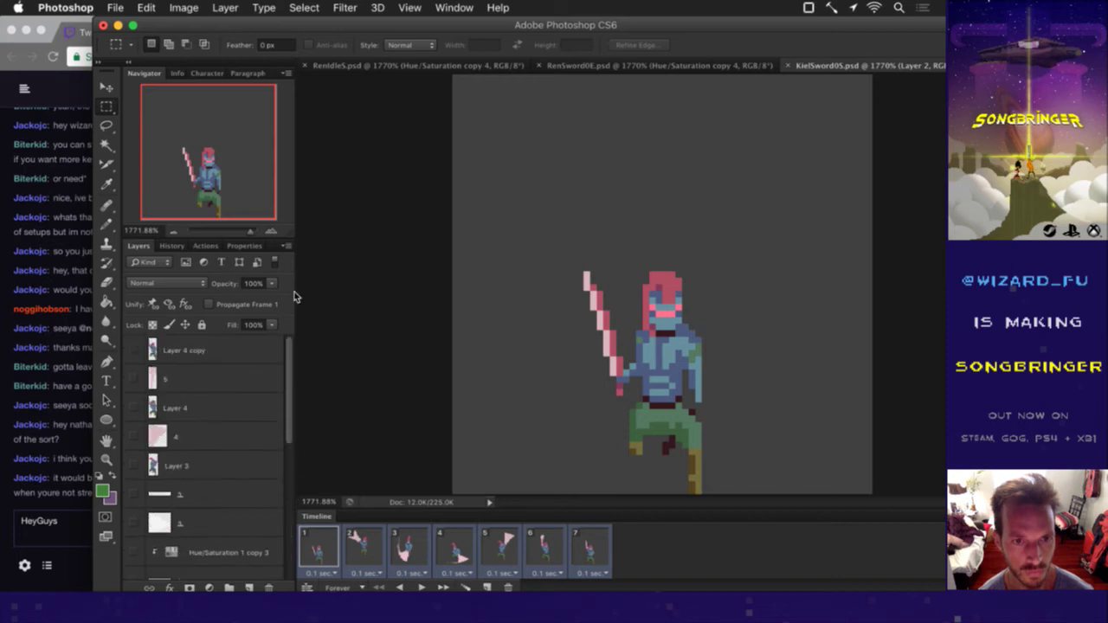
Step: Save a renamed version of the document as RenSword0S.psd in the Shadow folder
click(119, 7)
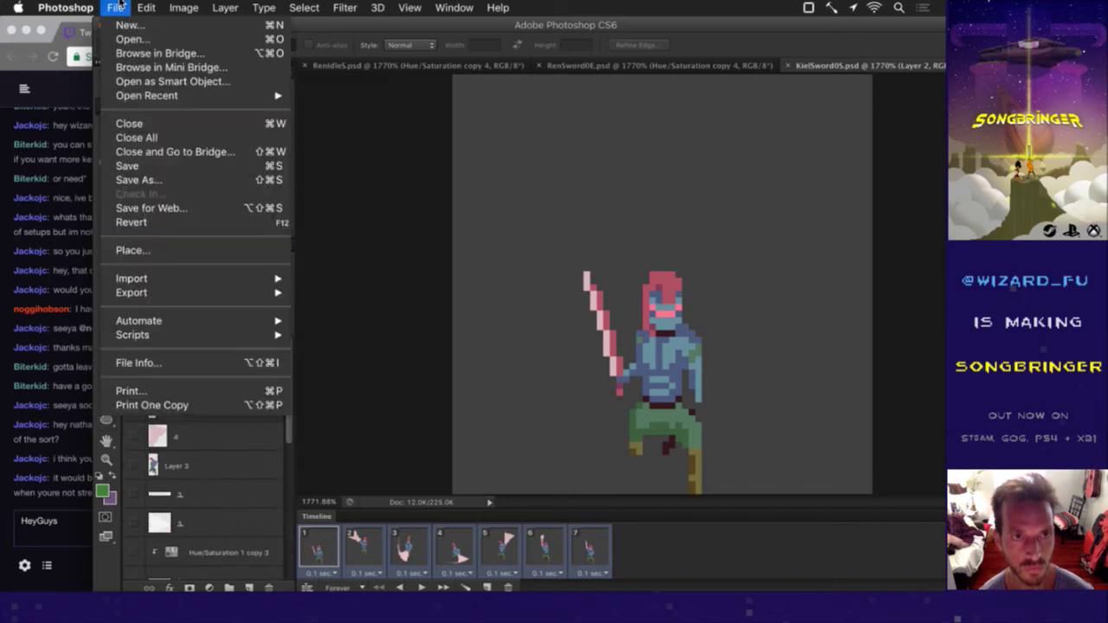
click(148, 179)
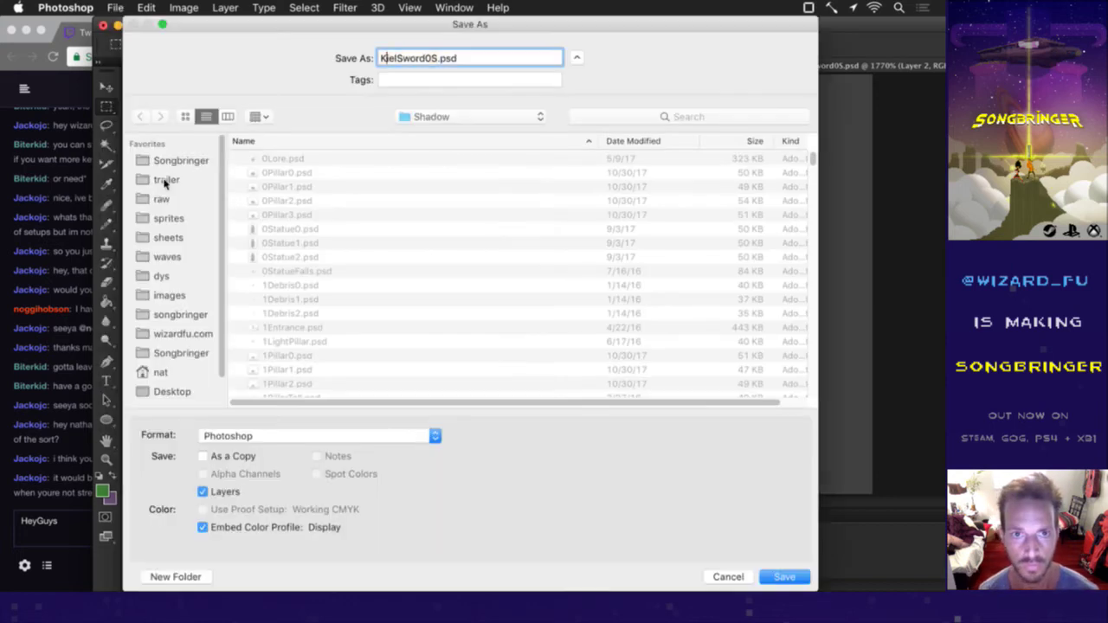
key(BackSpace)
key(BackSpace)
key(BackSpace)
key(BackSpace)
text(Ren)
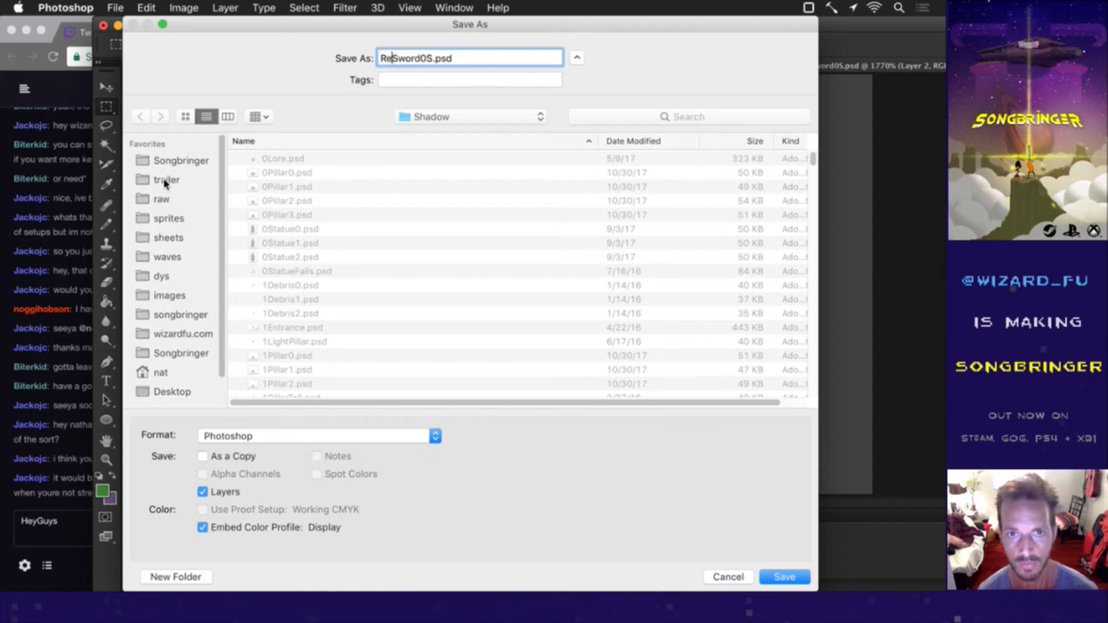
key(Return)
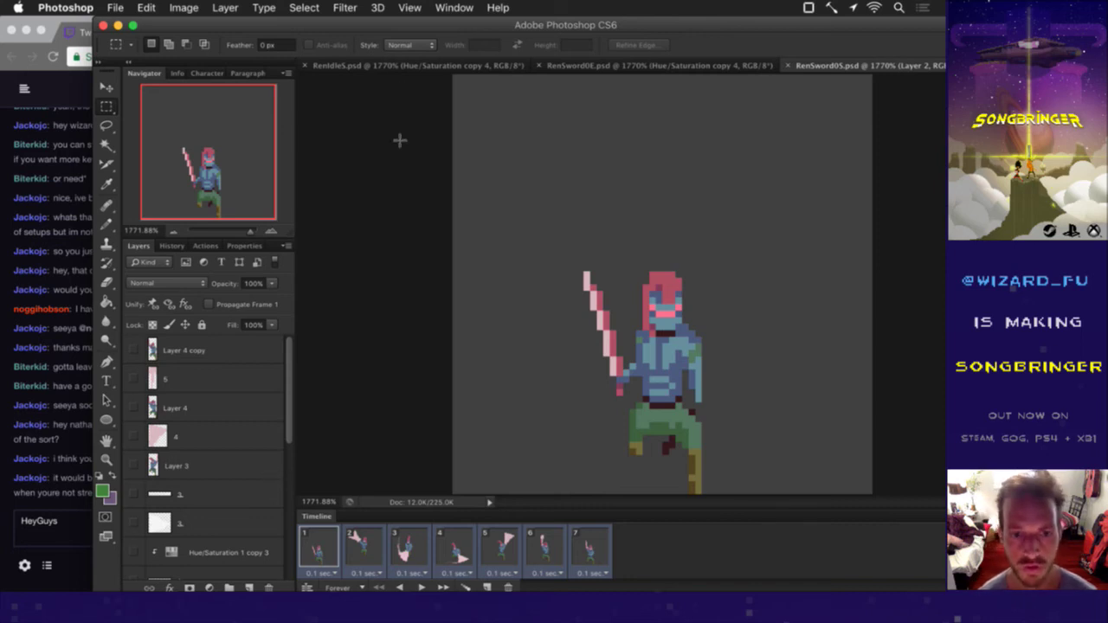
Step: Duplicate RenIdleS.psd's Hue/Saturation copy 4 layer into RenSword0S.psd above Layer 4 copy, and close RenSword0E.psd
click(208, 352)
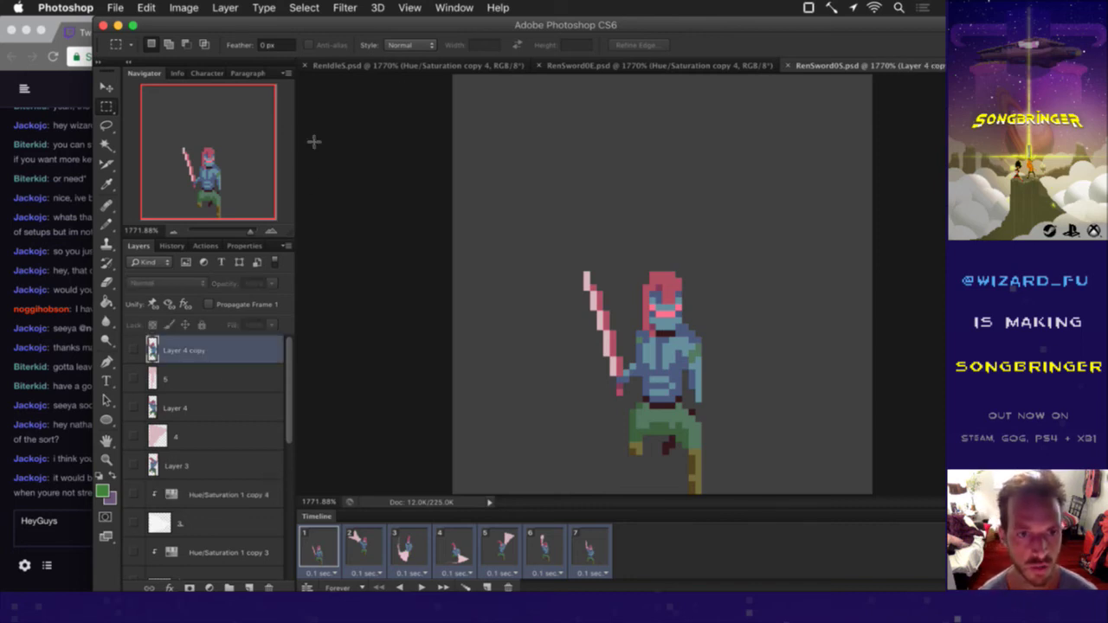
click(363, 67)
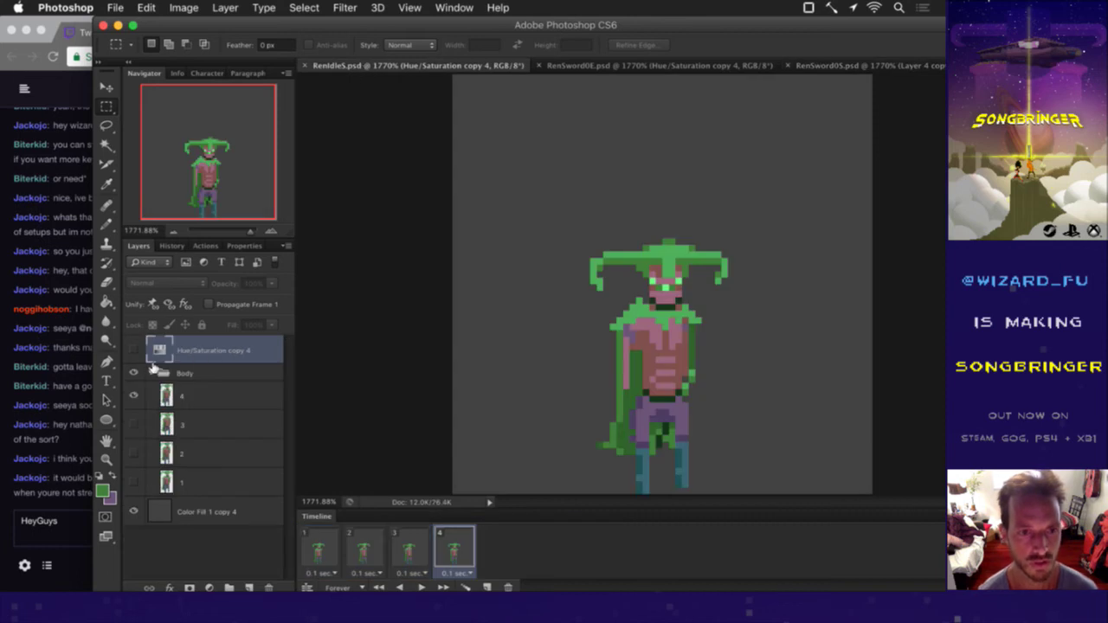
right_click(208, 350)
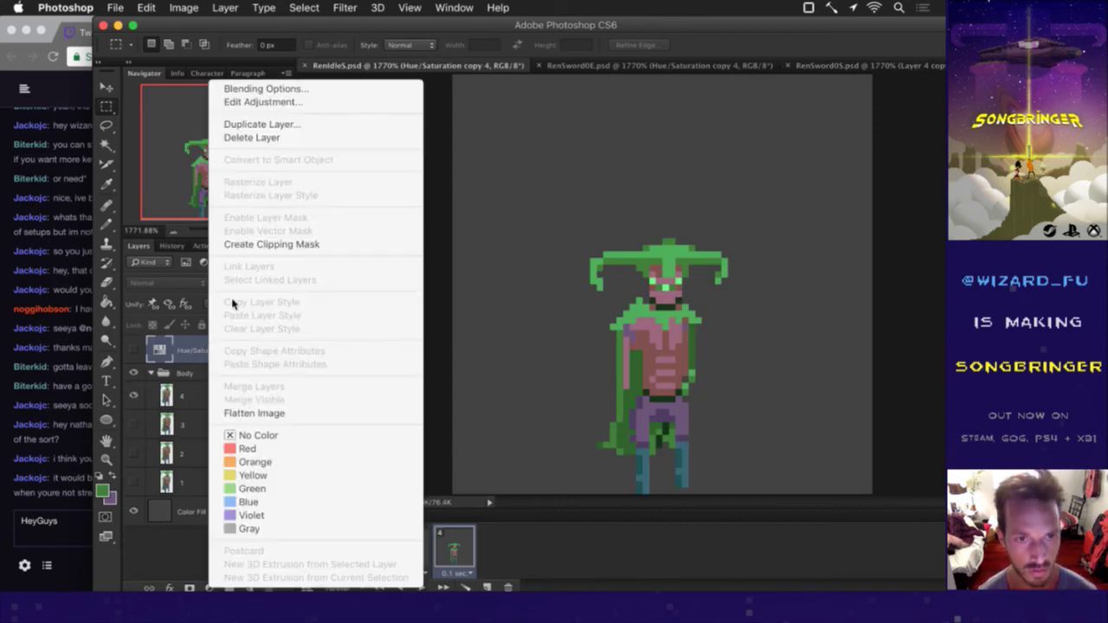
click(262, 124)
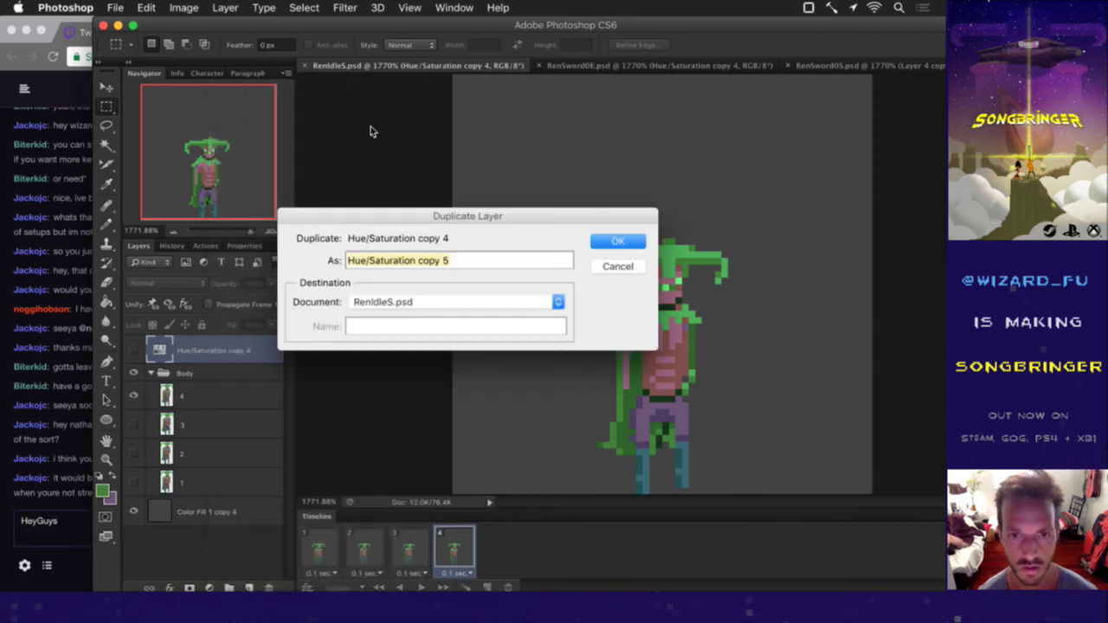
click(402, 302)
click(409, 325)
click(618, 241)
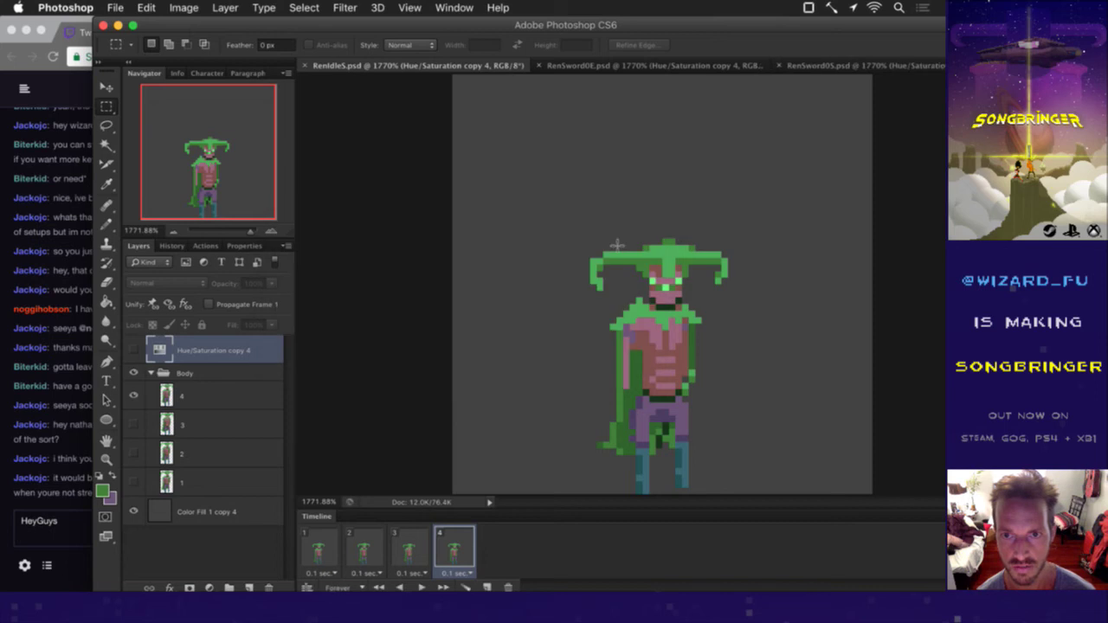
click(537, 65)
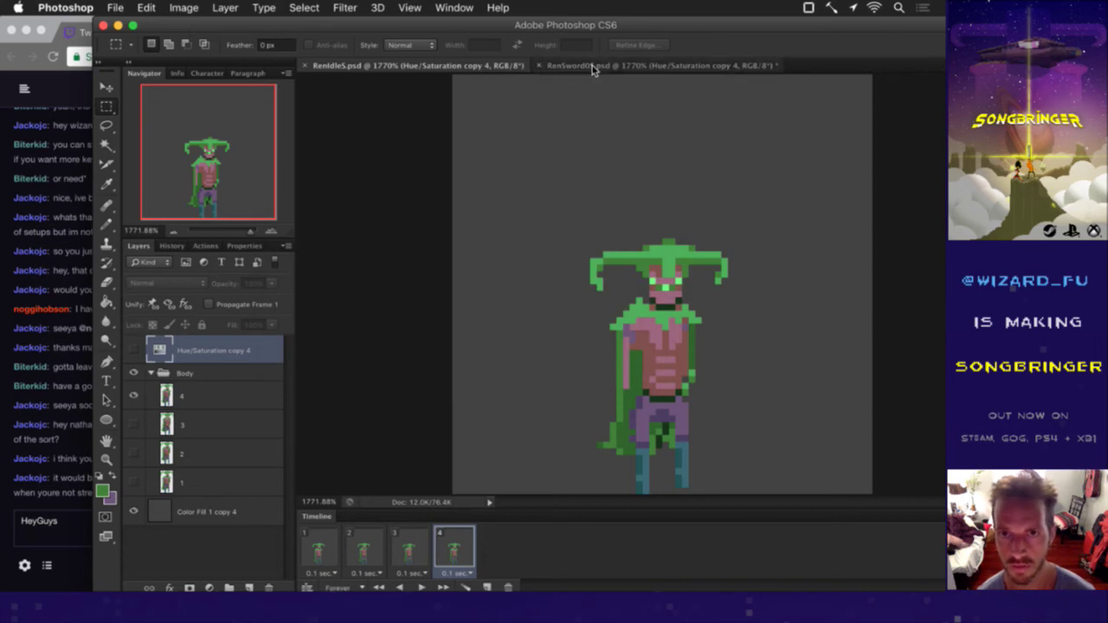
Step: Make Hue/Saturation copy 4 visible in all seven frames of RenSword0S.psd and save the file
click(593, 67)
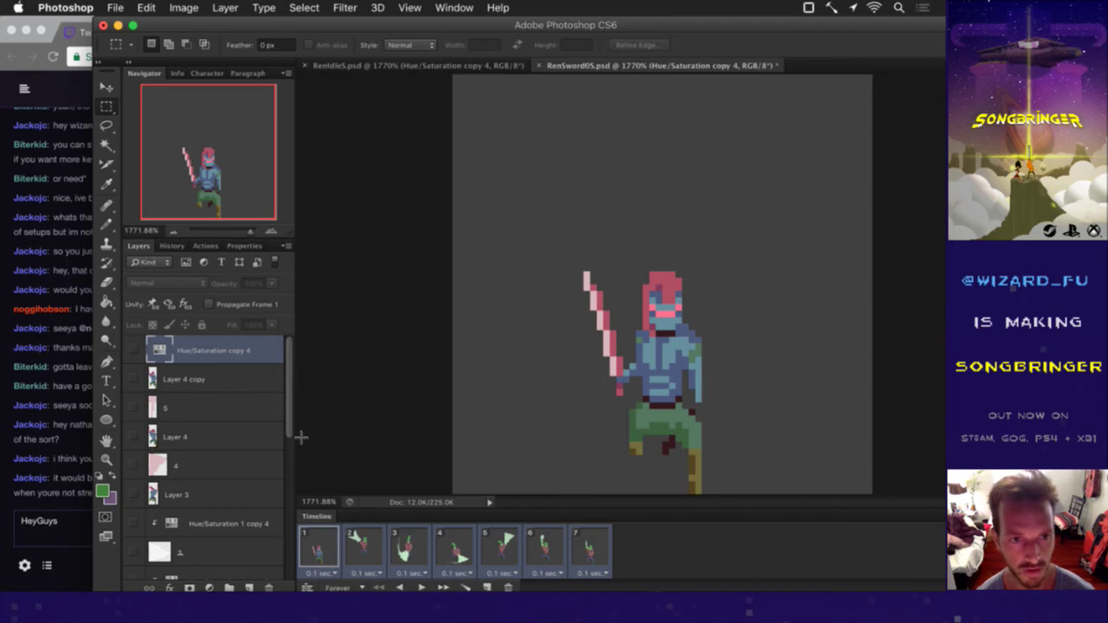
click(135, 347)
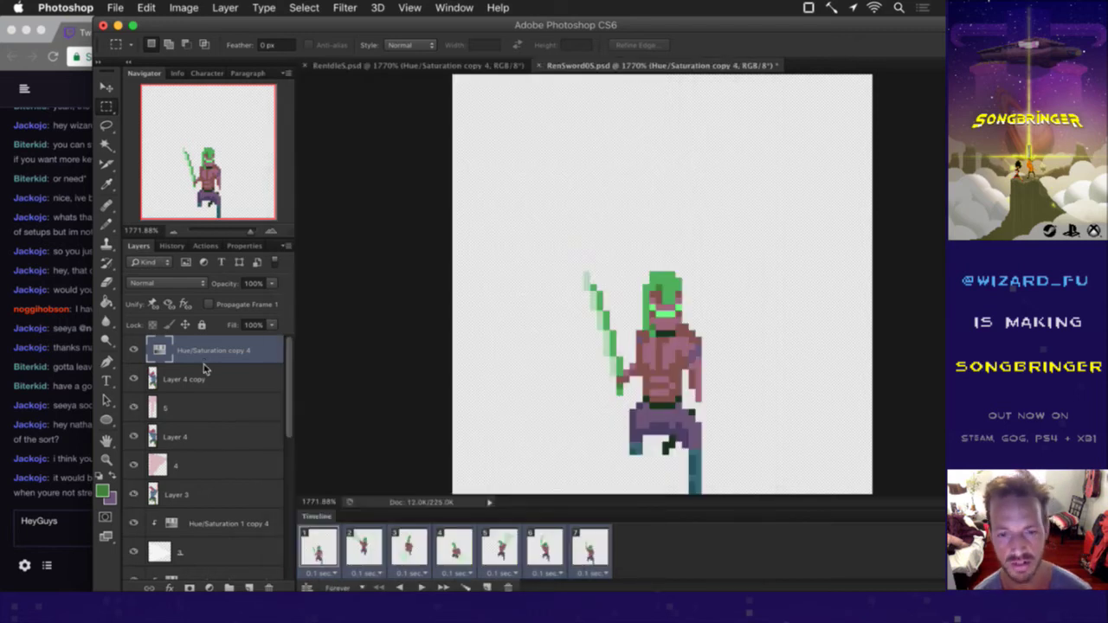
key(ctrl+z)
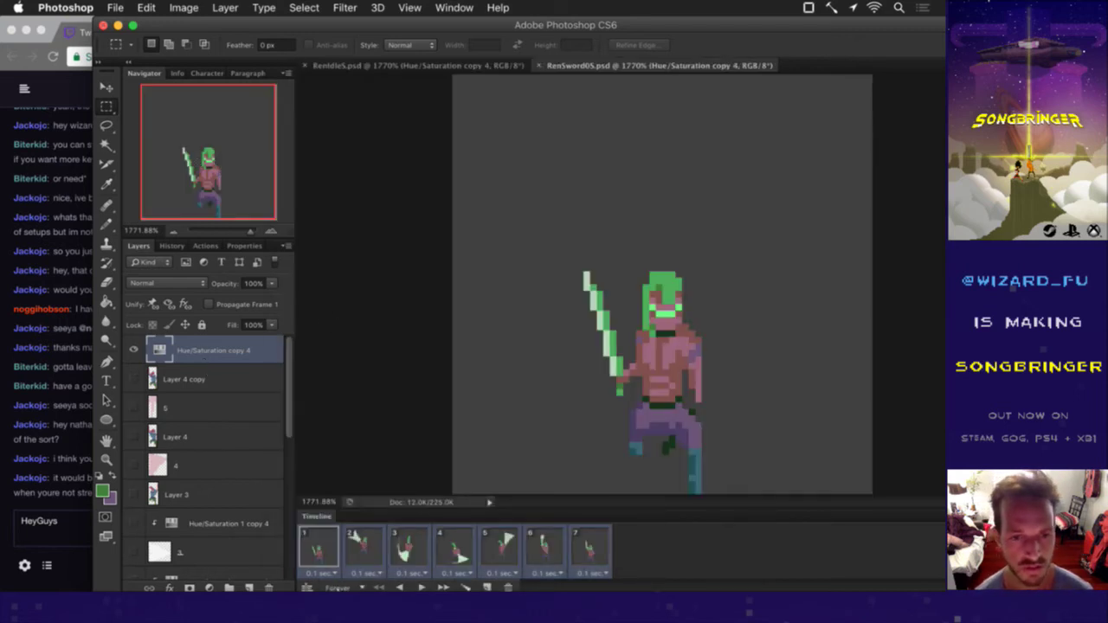
key(super+Tab)
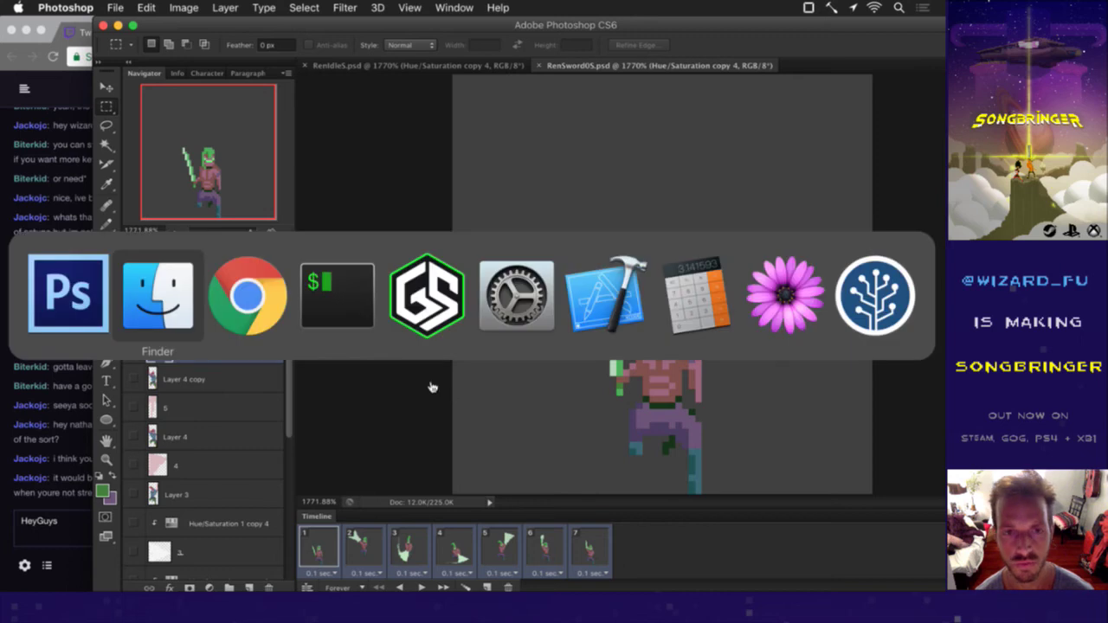
click(157, 346)
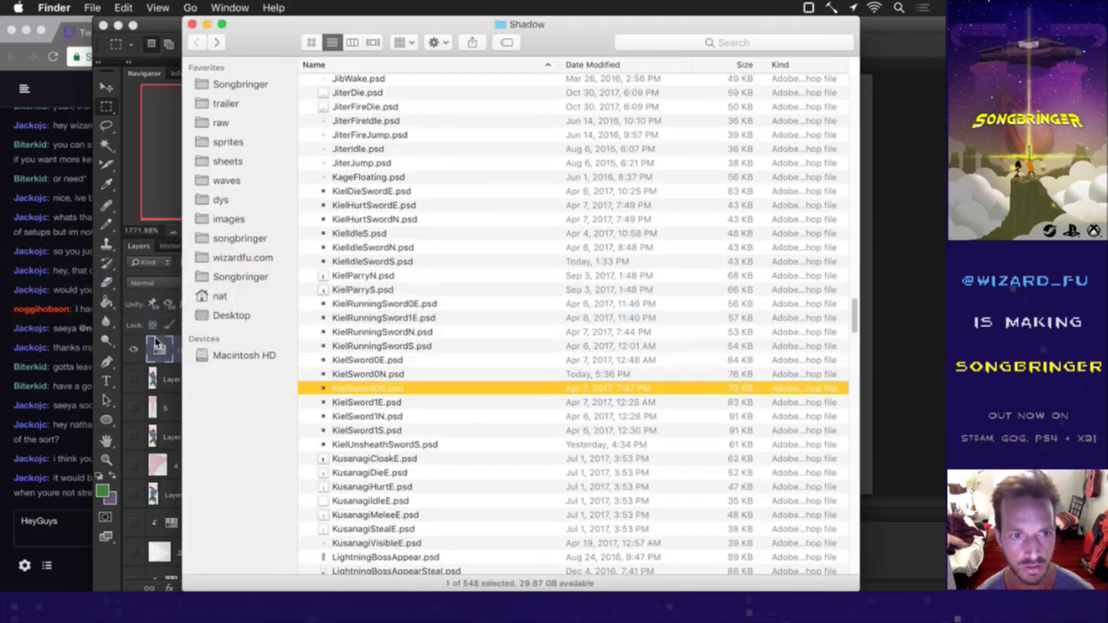
click(363, 401)
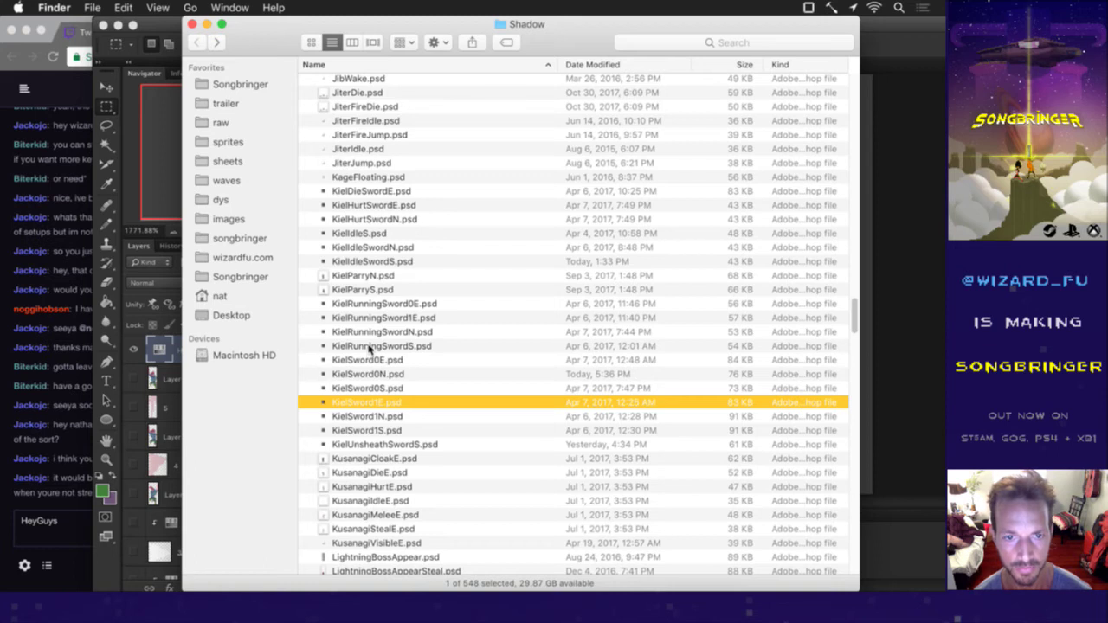
double_click(379, 303)
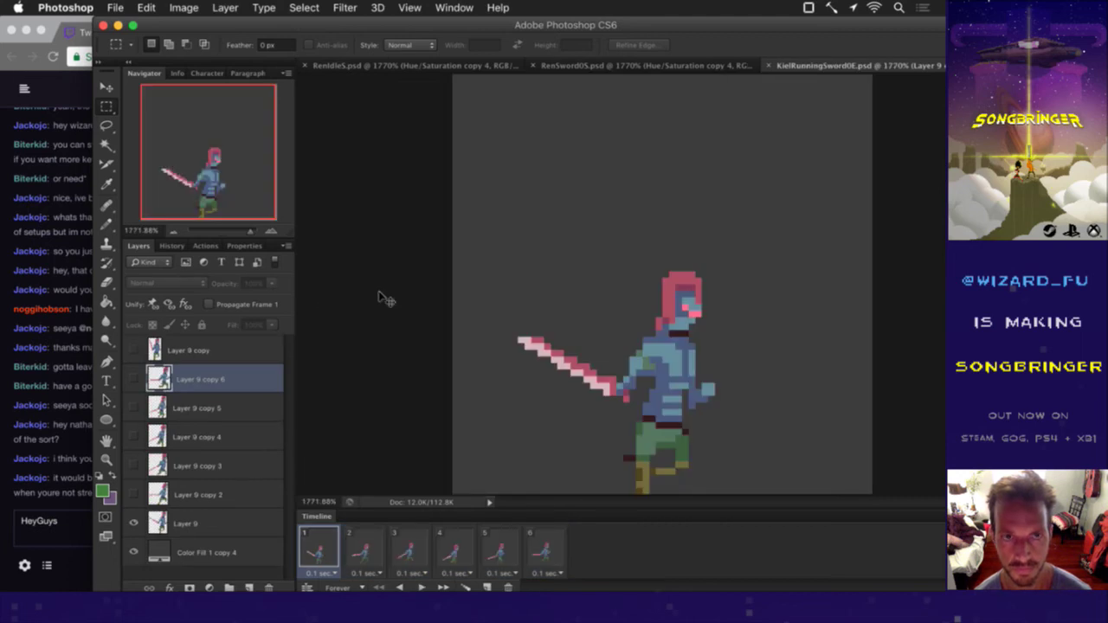
key(super+w)
click(113, 7)
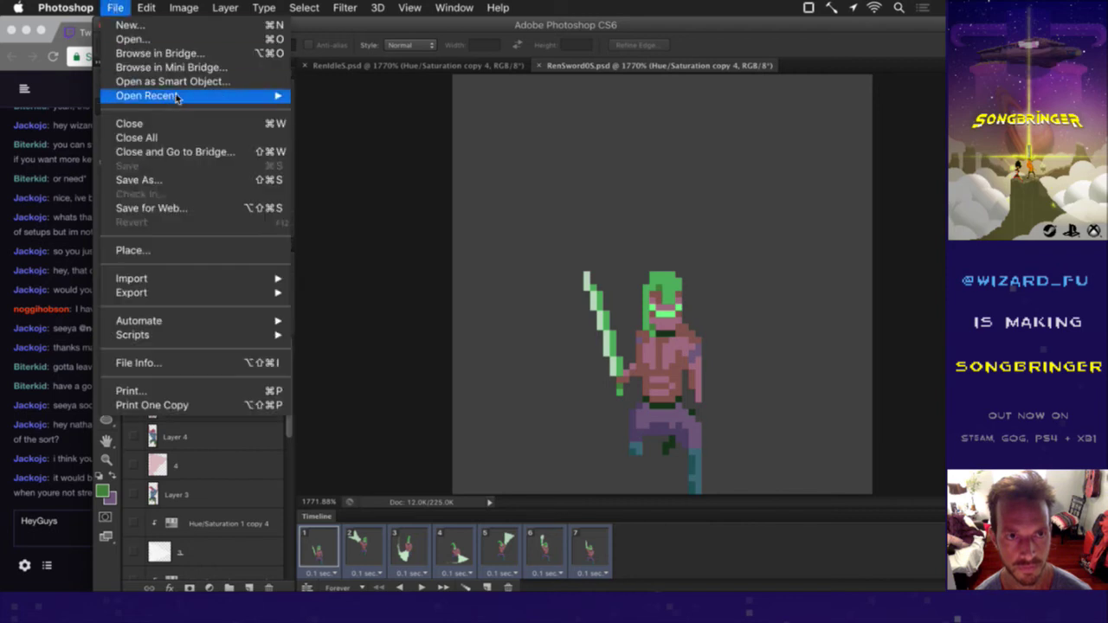
Step: Open KielRunningSwordS.psd from the Shadow folder in Finder and save it as RenRunningSwordS.psd
mouse_move(178, 97)
key(super+Tab)
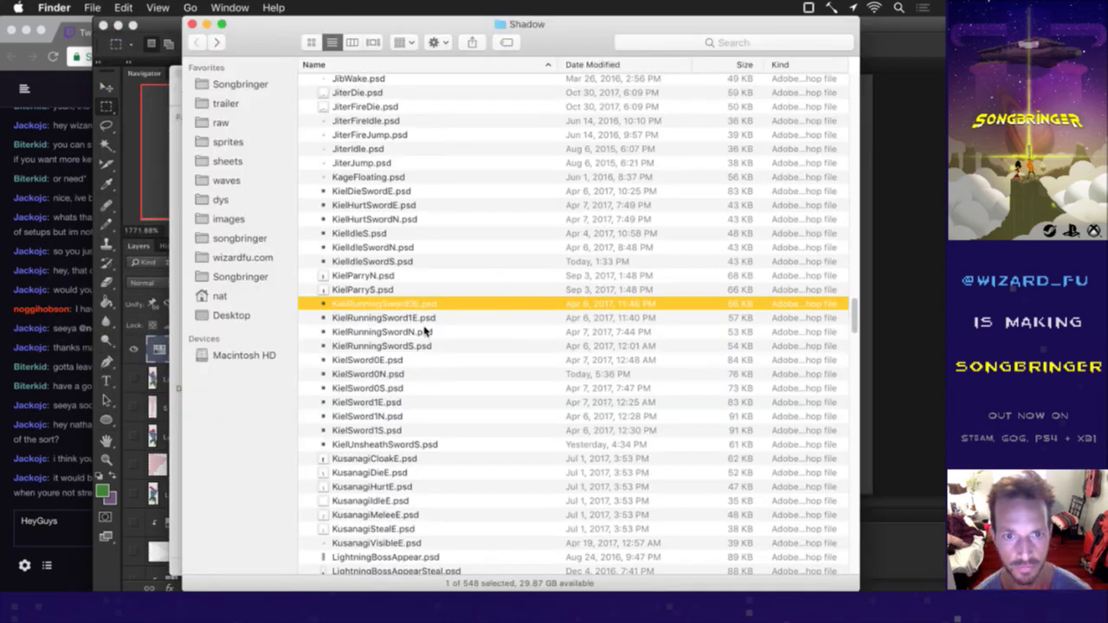
double_click(421, 344)
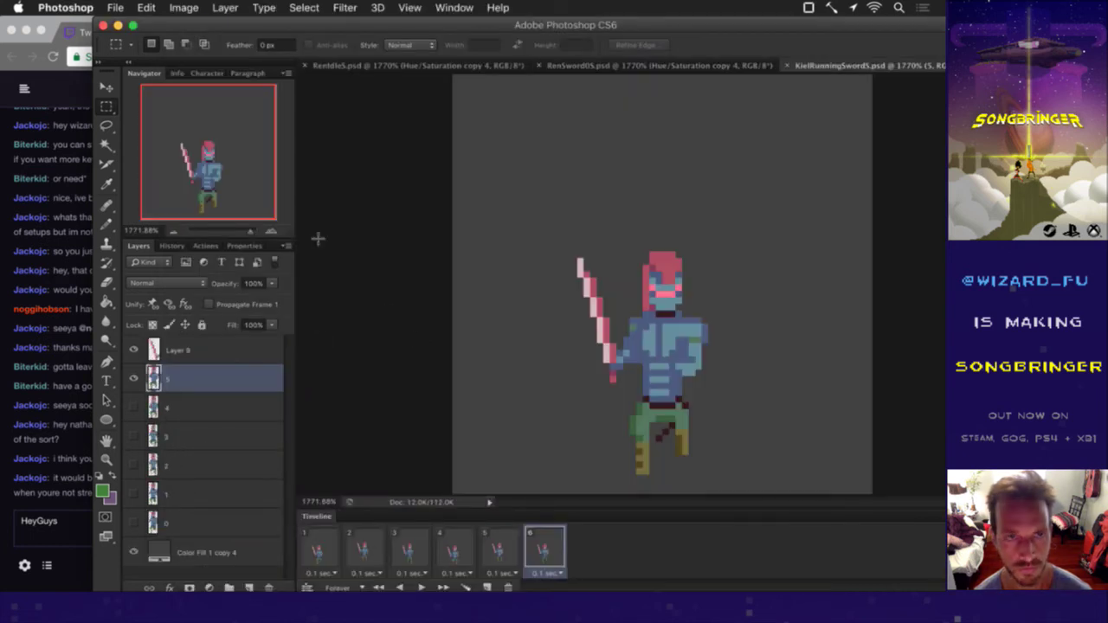
click(115, 7)
click(148, 181)
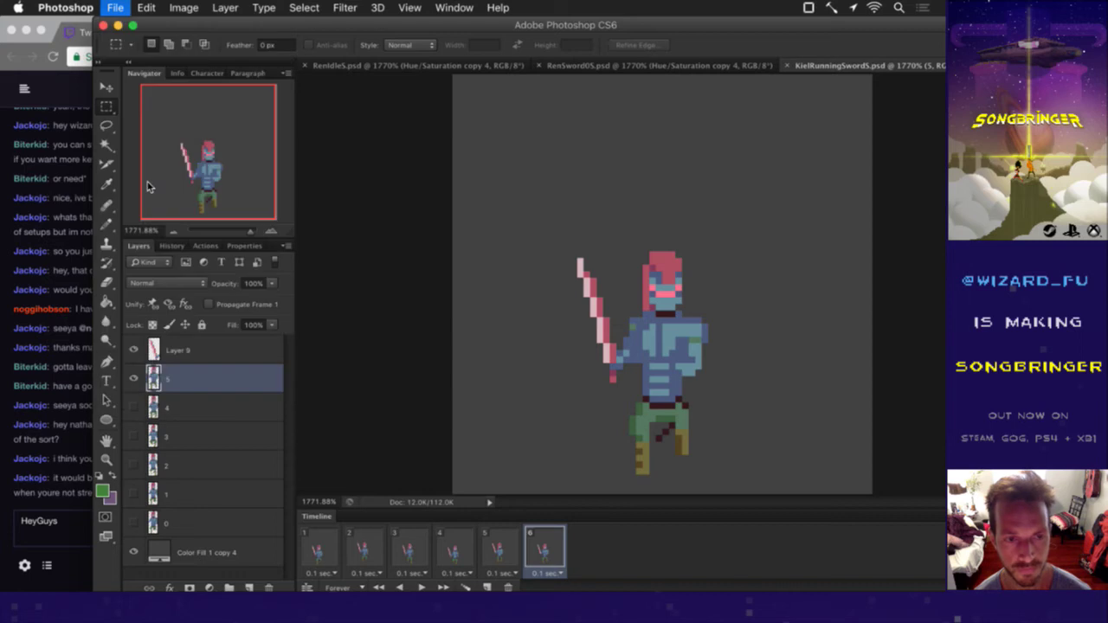
key(Left)
key(Right)
key(Right)
key(Right)
key(Right)
key(BackSpace)
key(BackSpace)
key(BackSpace)
key(BackSpace)
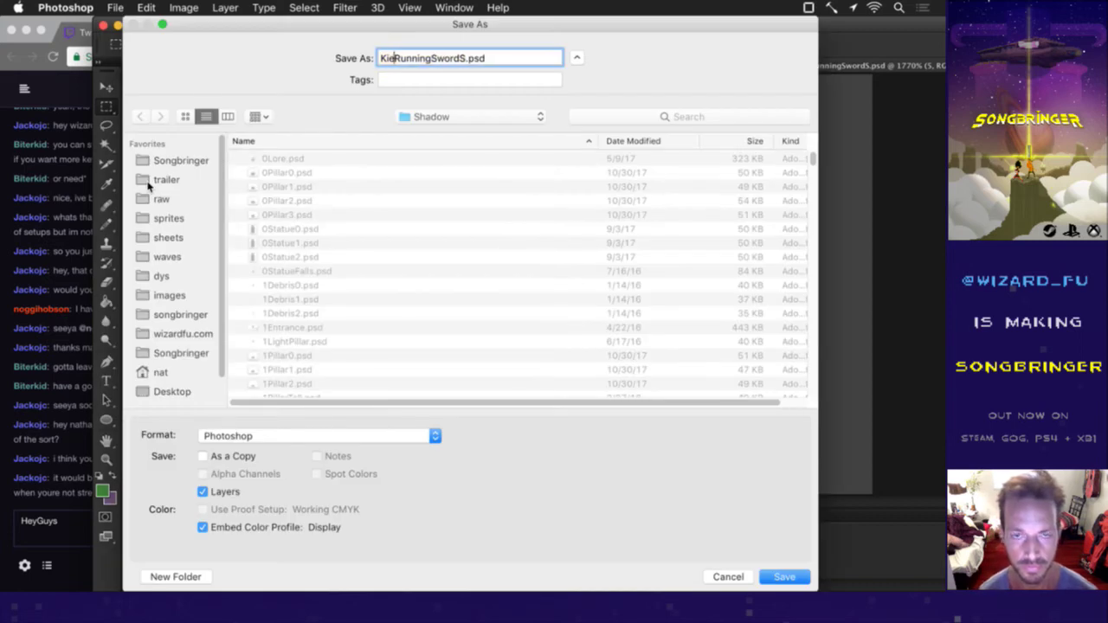
text(Ren)
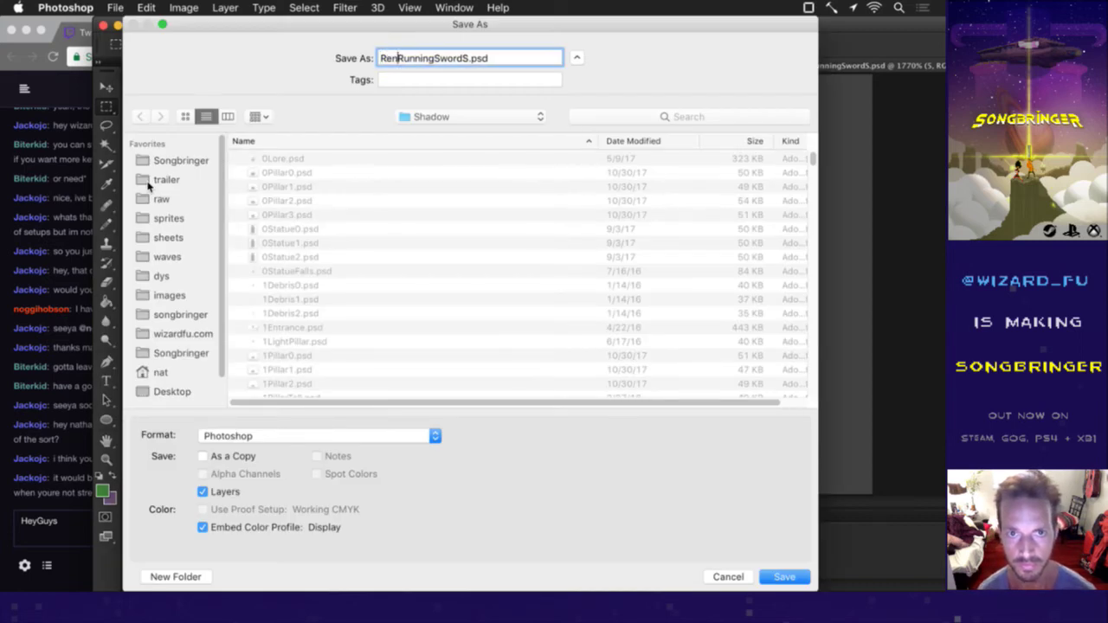
key(Return)
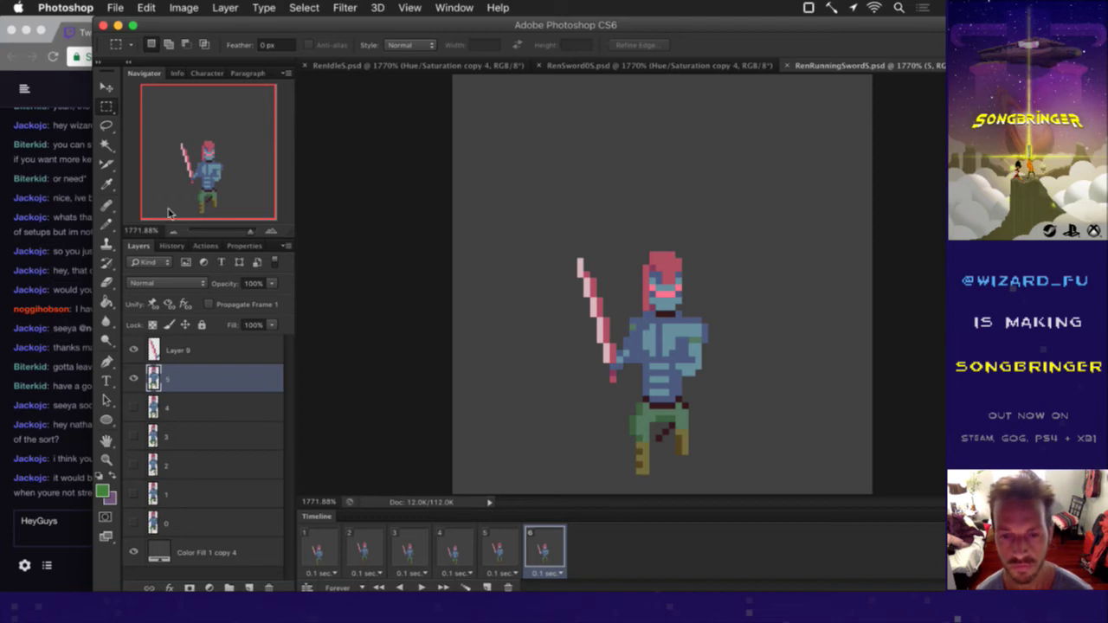
Step: Select all six frames of RenRunningSwordS.psd and duplicate RenIdleS.psd's Hue/Saturation copy 4 layer into it above Layer 9
click(315, 552)
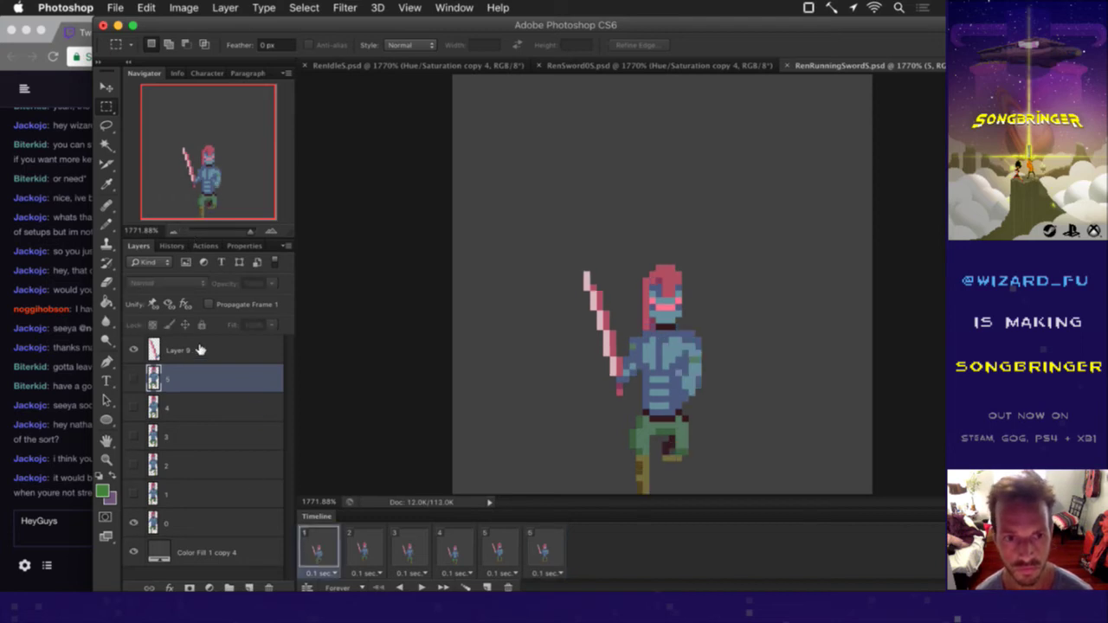
click(197, 355)
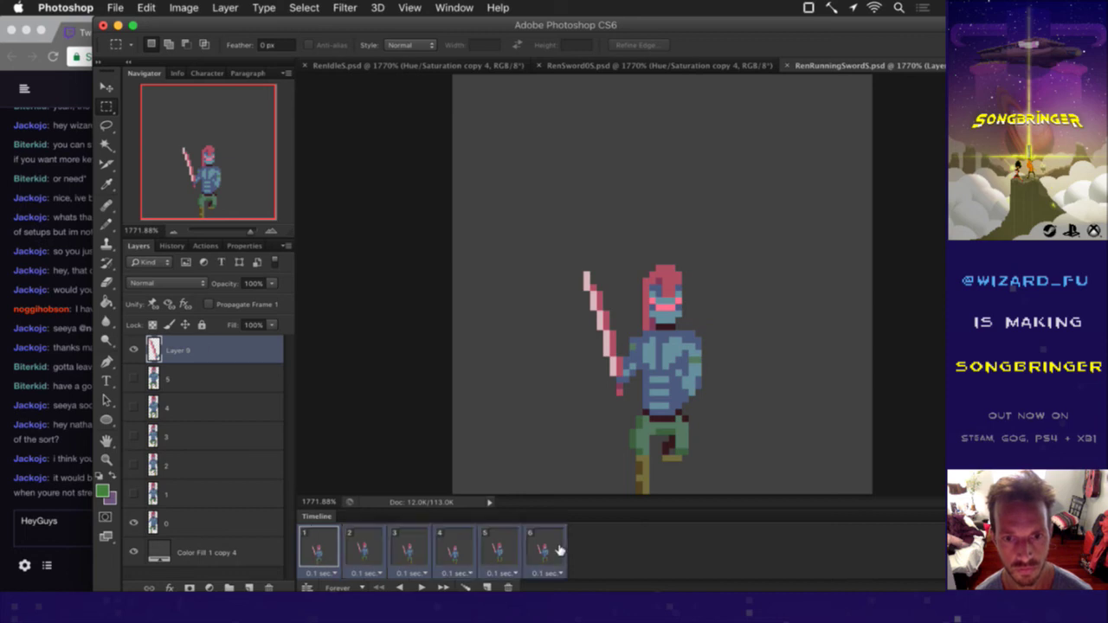
click(351, 65)
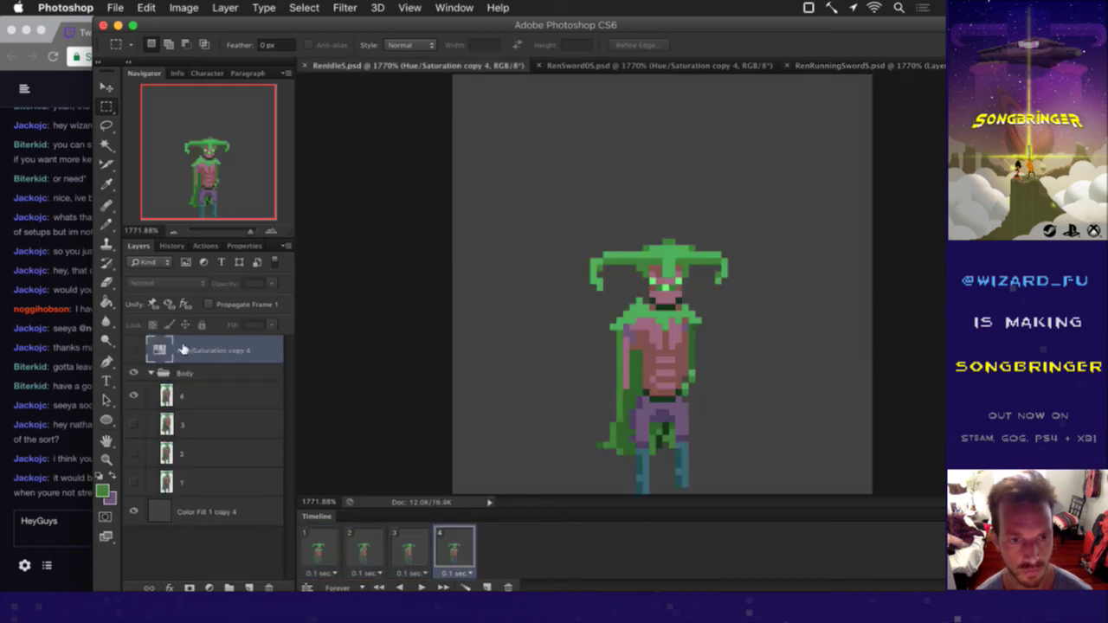
right_click(196, 349)
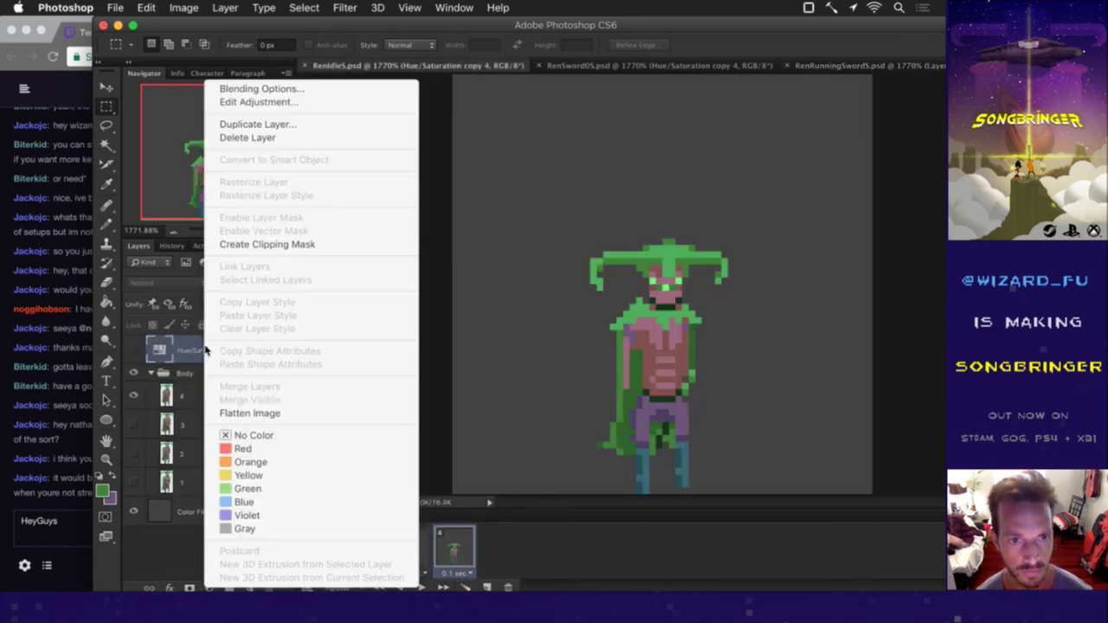
click(298, 126)
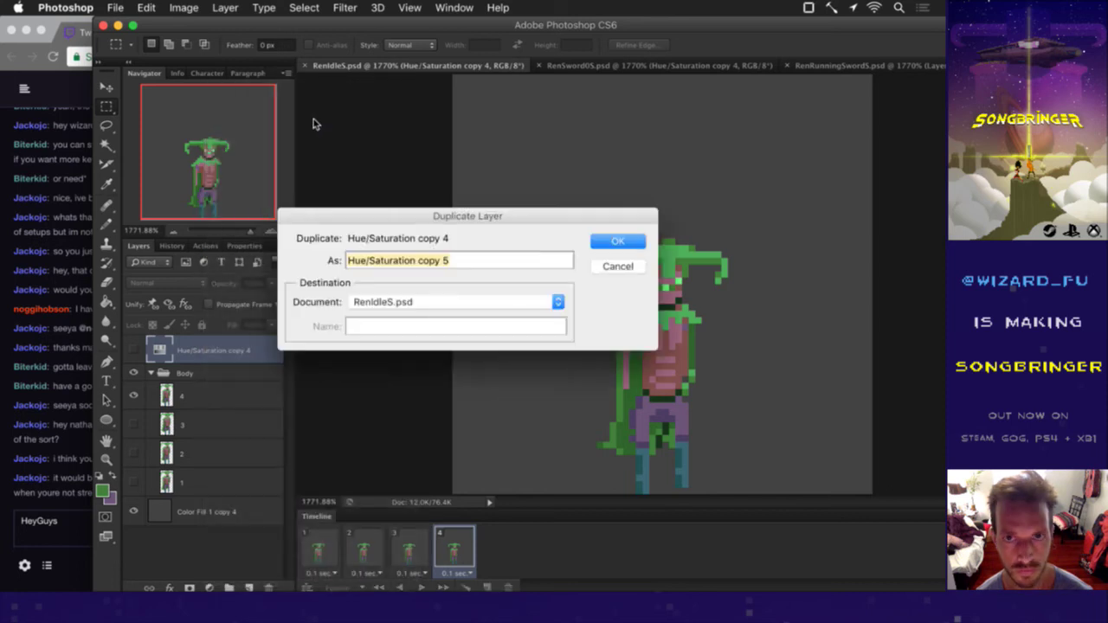
click(417, 300)
click(424, 329)
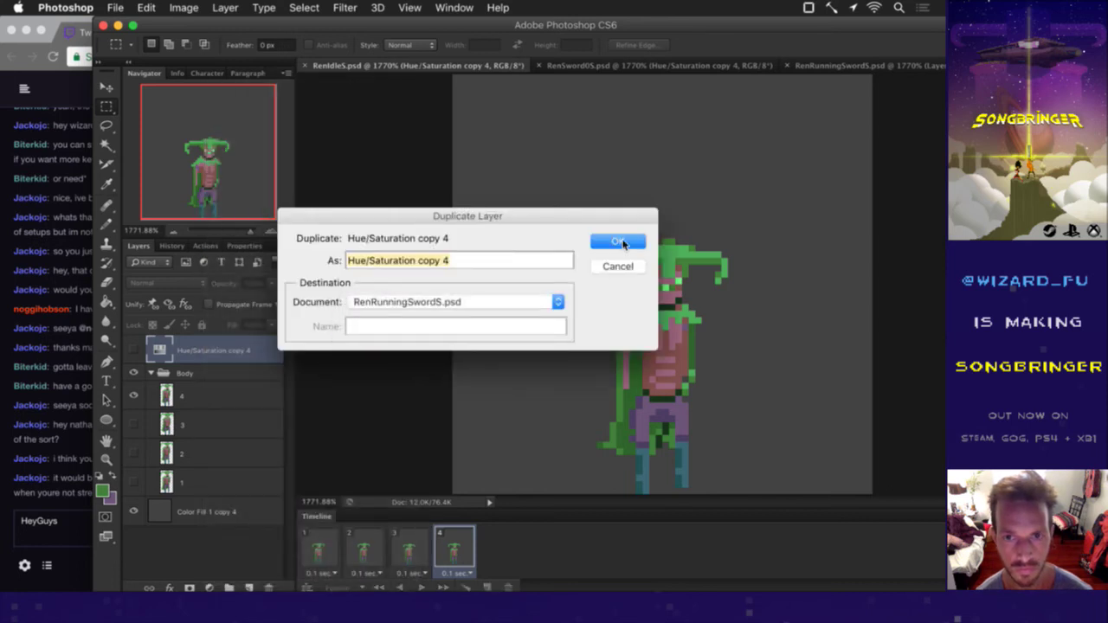
click(619, 242)
Step: Make Hue/Saturation copy 4 visible in all six frames of RenRunningSwordS.psd and close the document
click(817, 66)
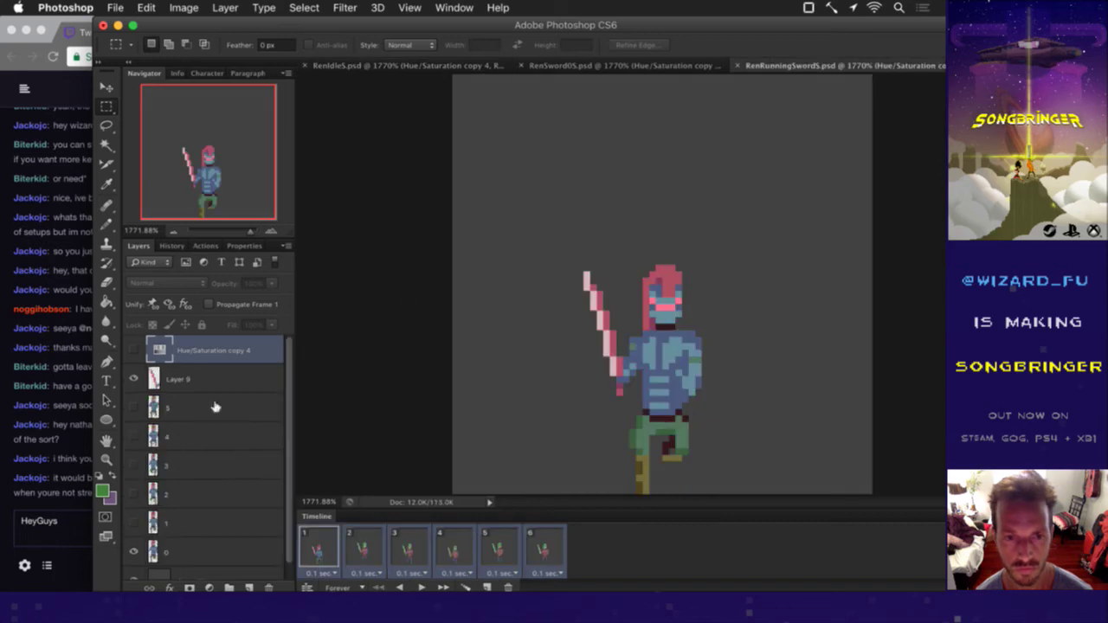
click(135, 348)
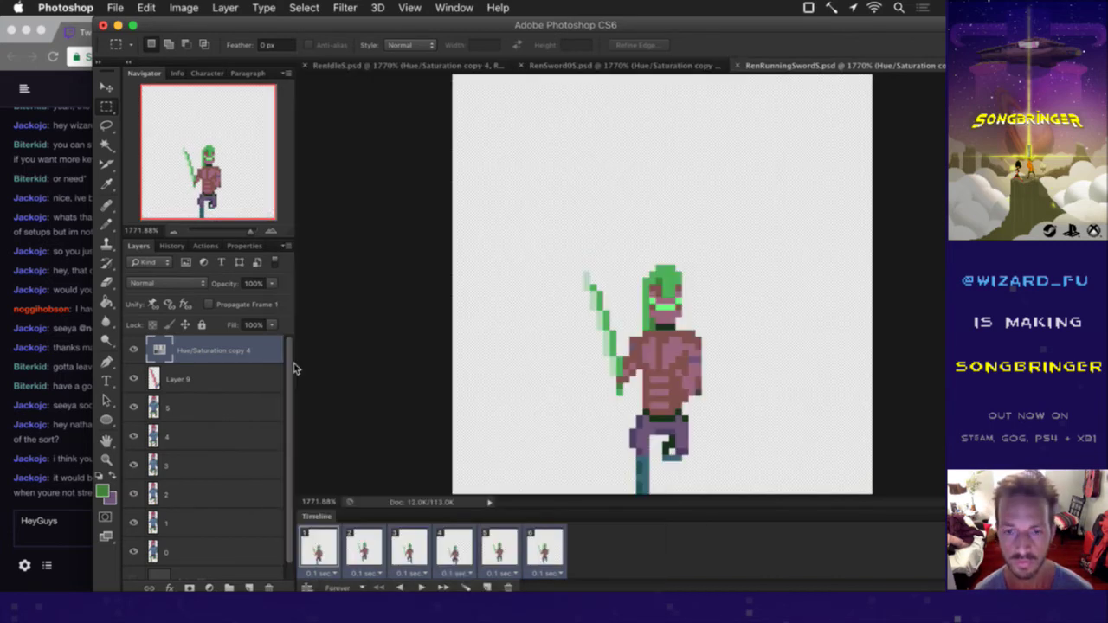
key(super+w)
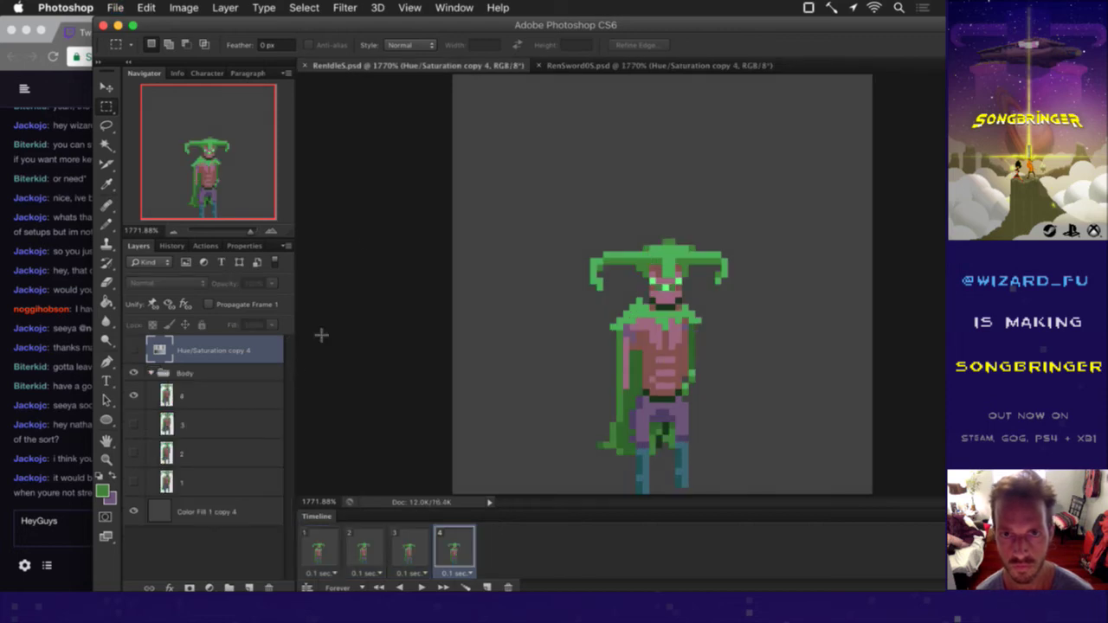
Step: Run the recorded action on RenSword0S.psd and close the document
click(694, 68)
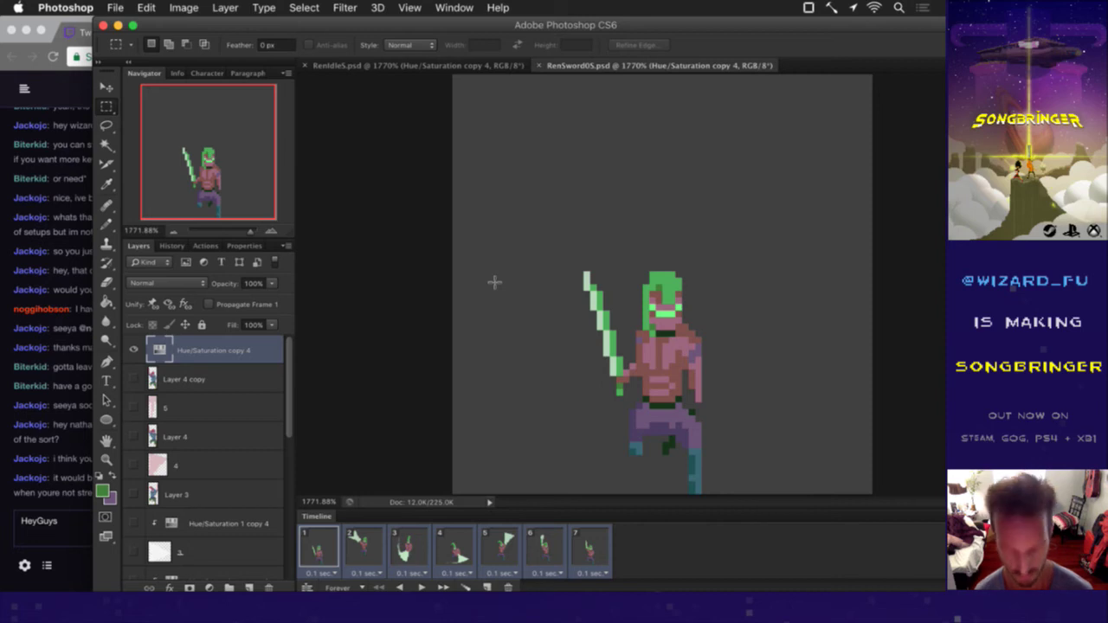
key(F2)
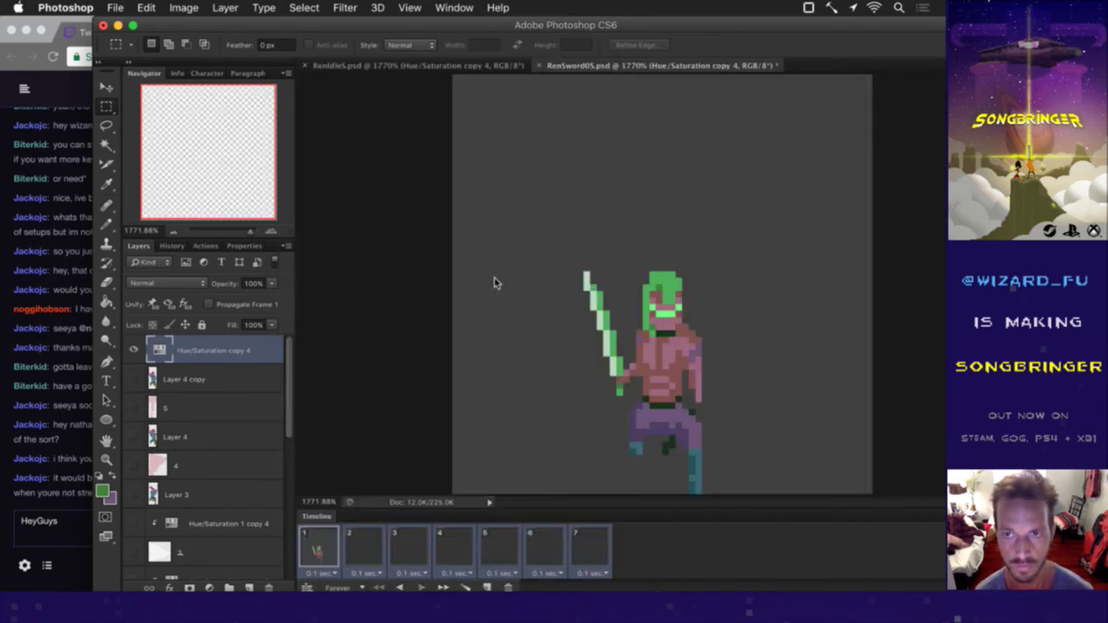
key(super+w)
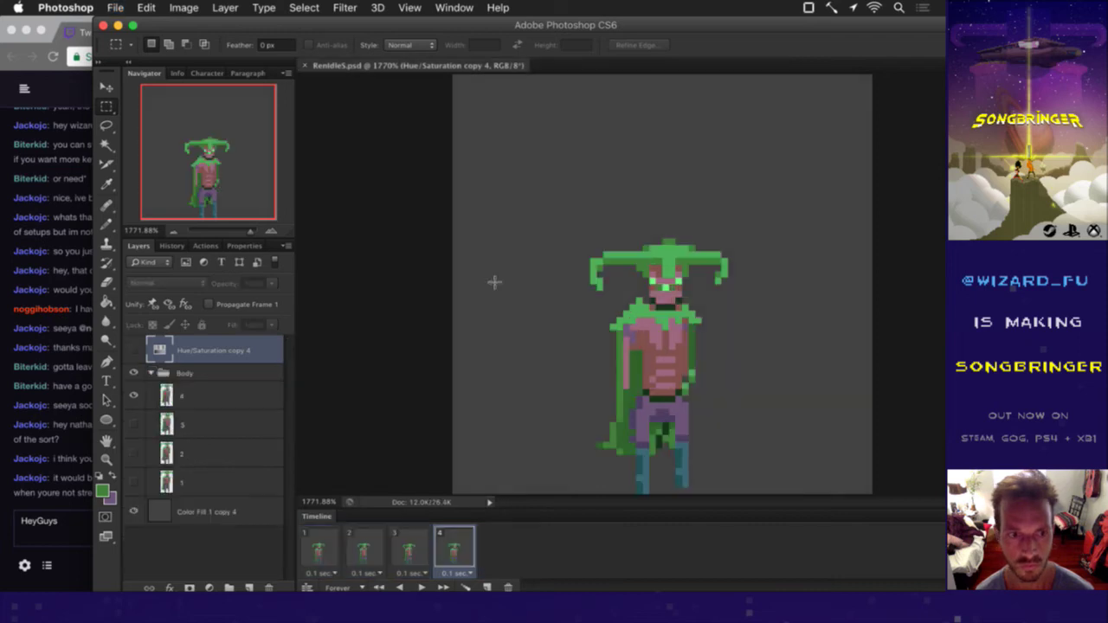
Step: Check the animation entries in Ren.txt in iTerm2, and open KielRunningSwordN.psd from the Shadow folder in Finder
key(super+Tab)
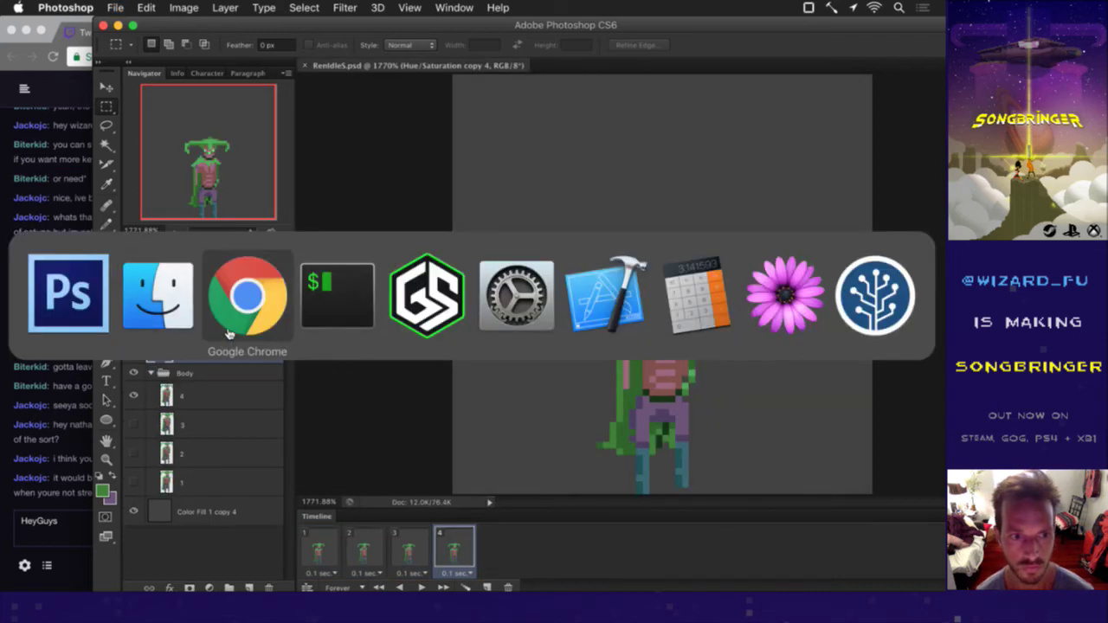
click(351, 315)
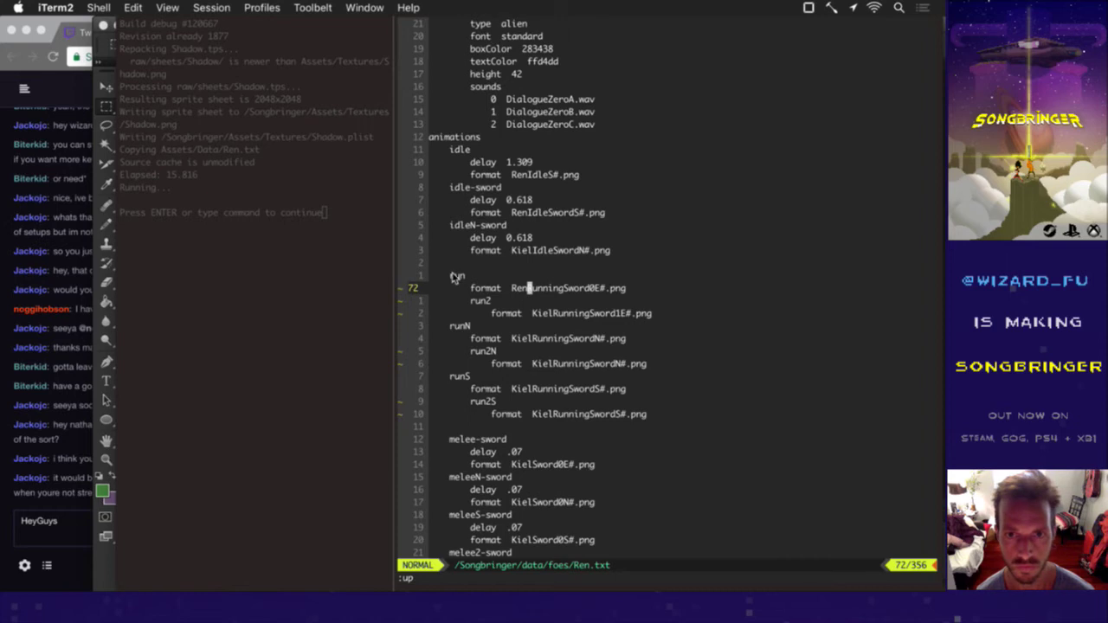
key(super+Tab)
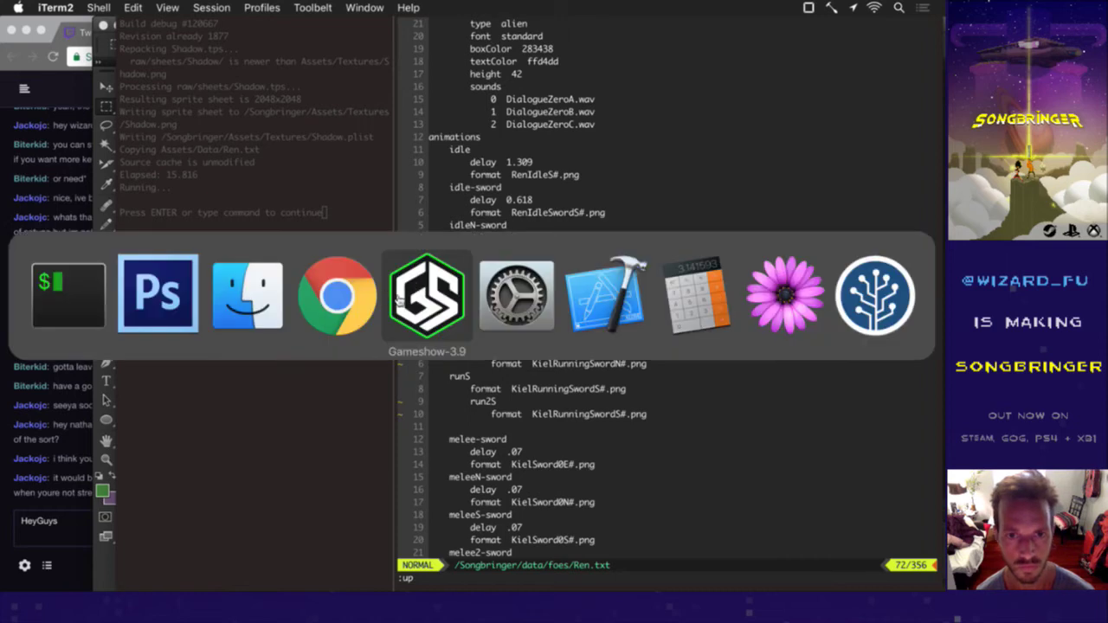
click(259, 296)
click(400, 332)
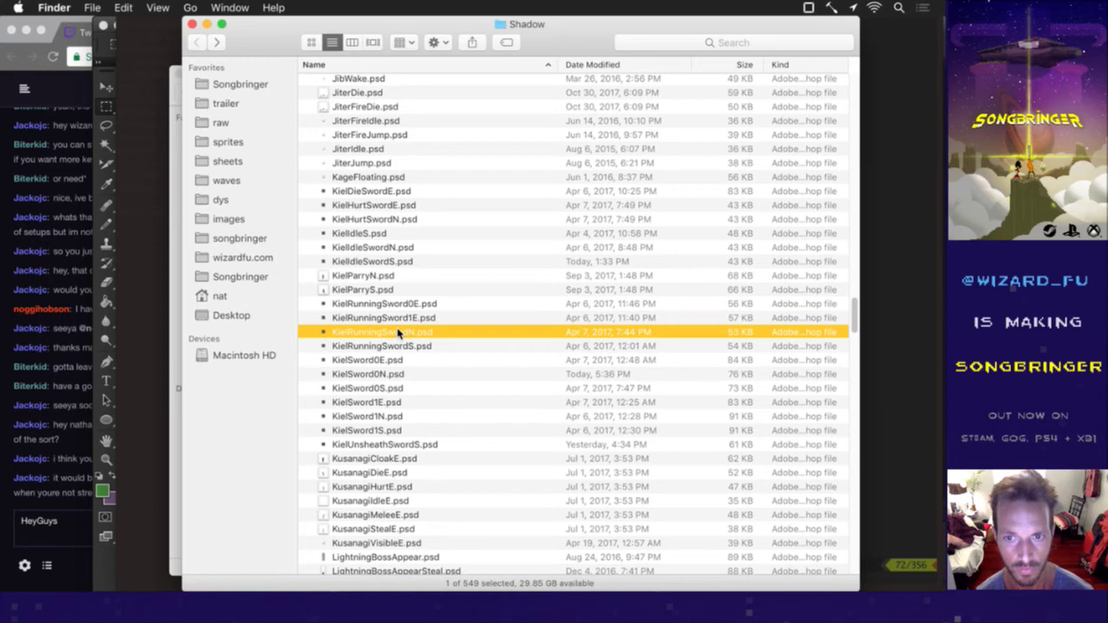
double_click(399, 332)
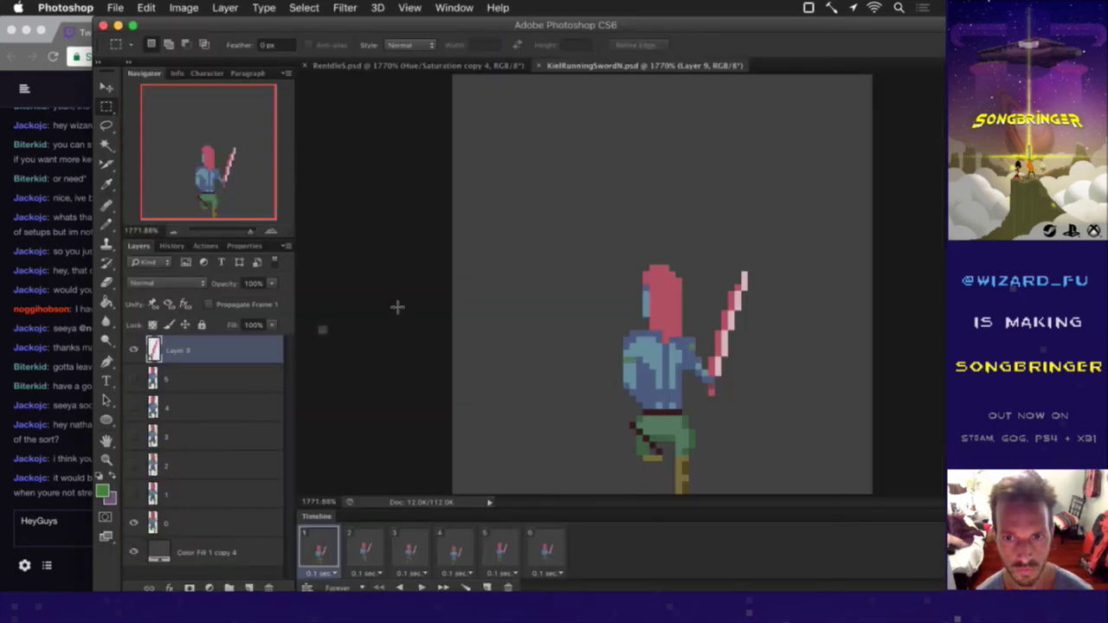
Step: Save a renamed version of KielRunningSwordN.psd as RenRunningSwordN.psd in the Shadow folder
click(112, 7)
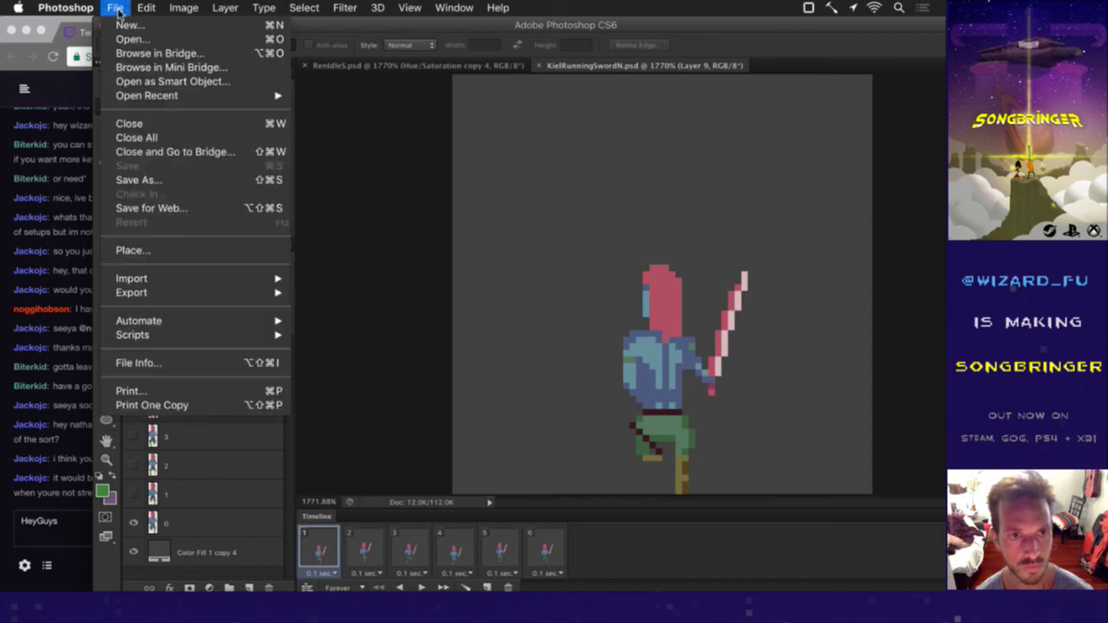
click(200, 180)
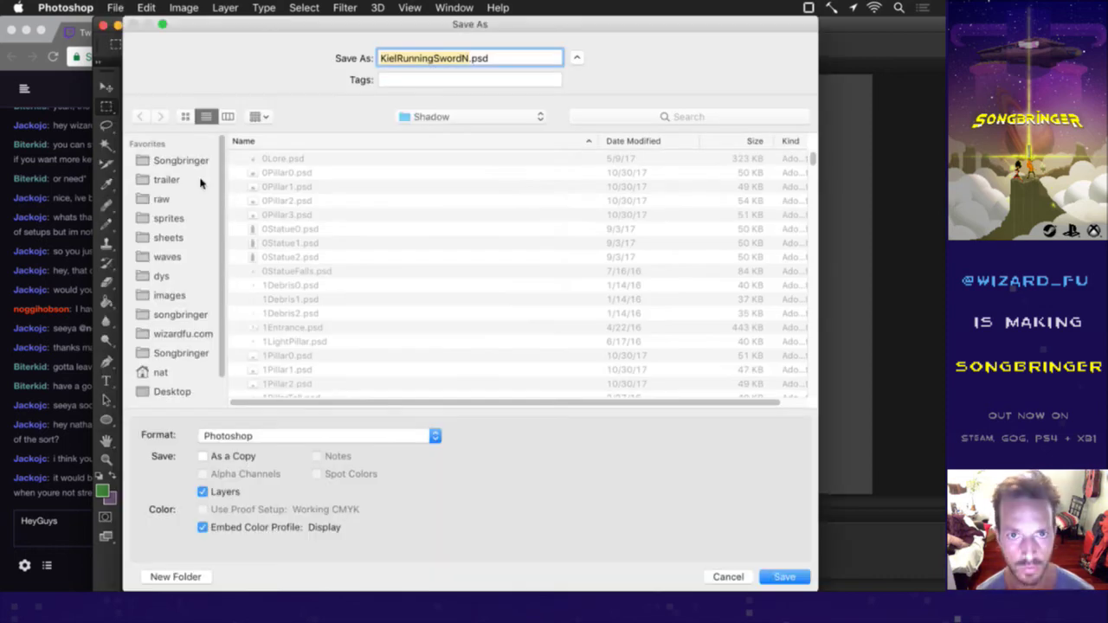
key(BackSpace)
key(BackSpace)
key(BackSpace)
key(BackSpace)
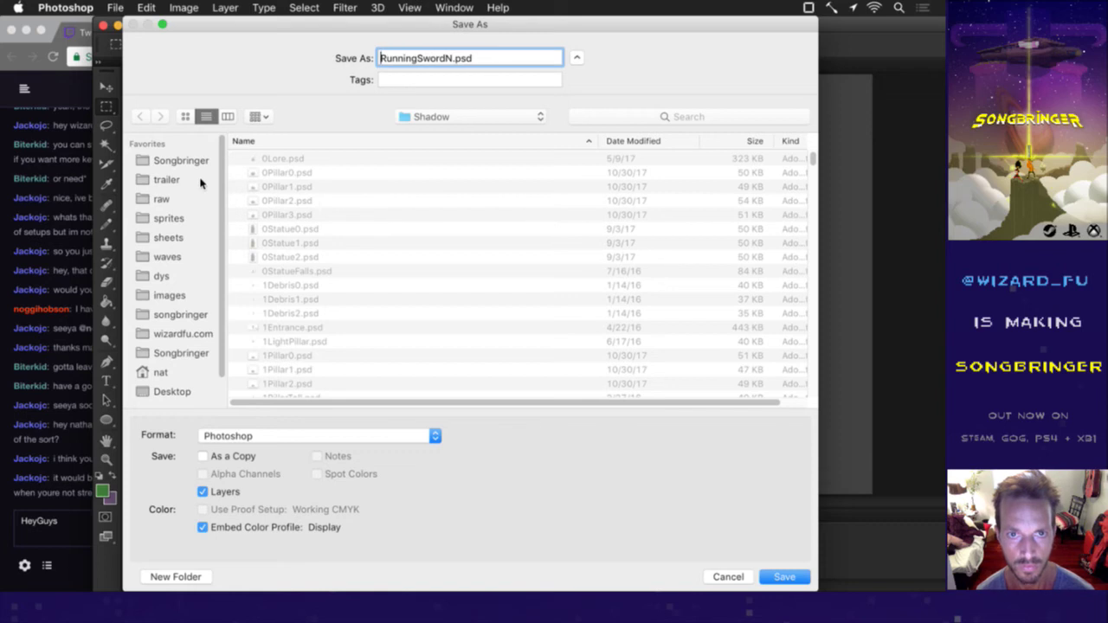
text(Ren)
key(Return)
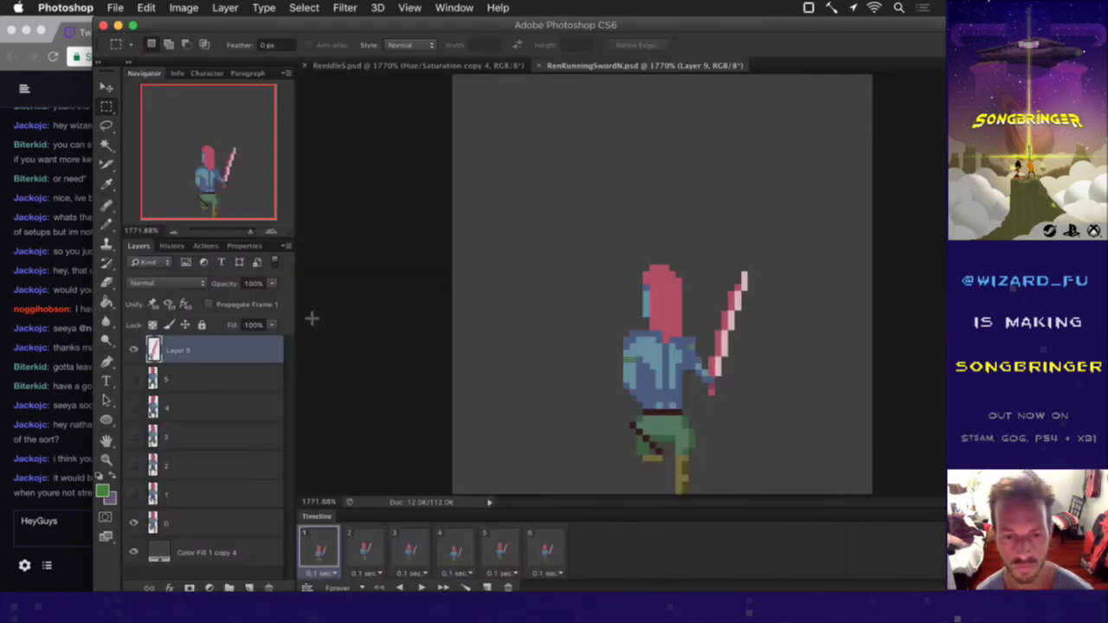
Step: Select all six frames of RenRunningSwordN.psd and duplicate RenIdleS.psd's Hue/Saturation copy 4 layer into it
shift+click(555, 544)
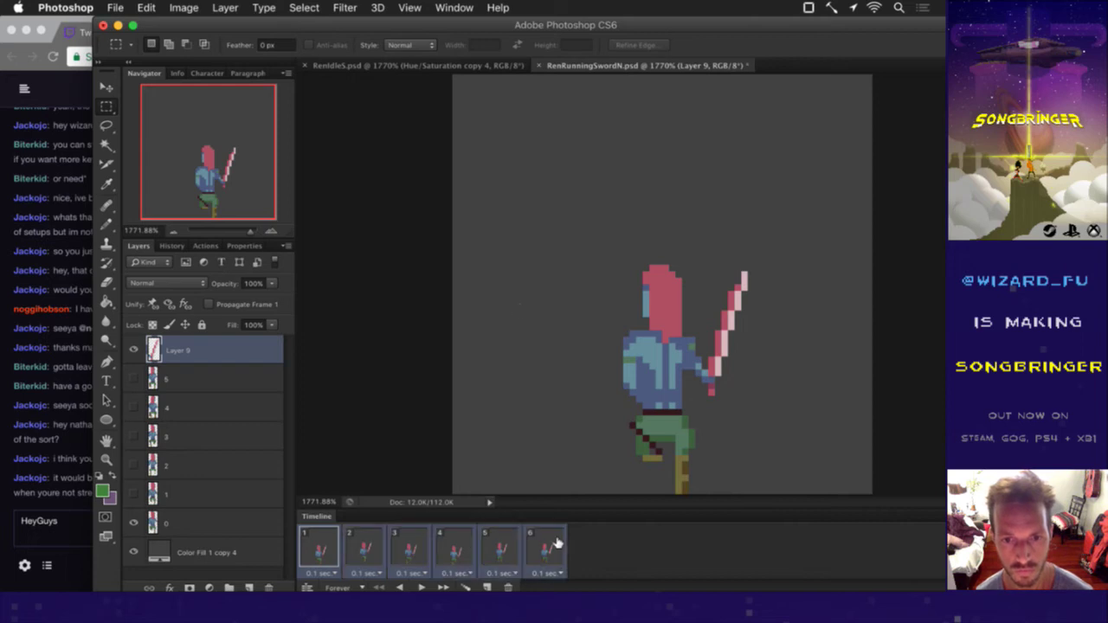
click(417, 65)
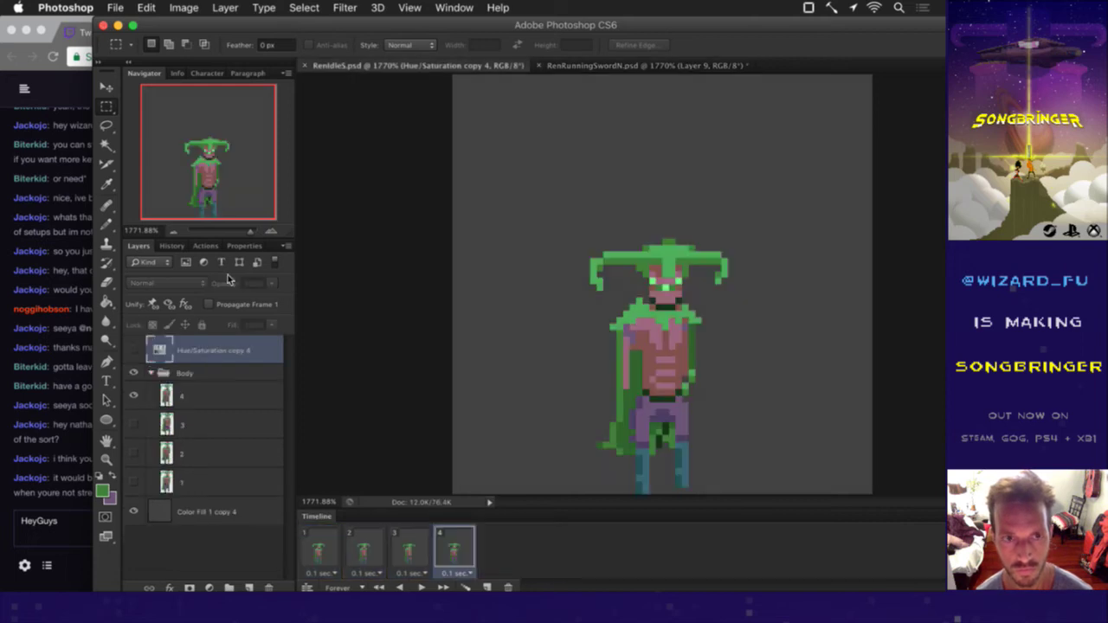
click(134, 349)
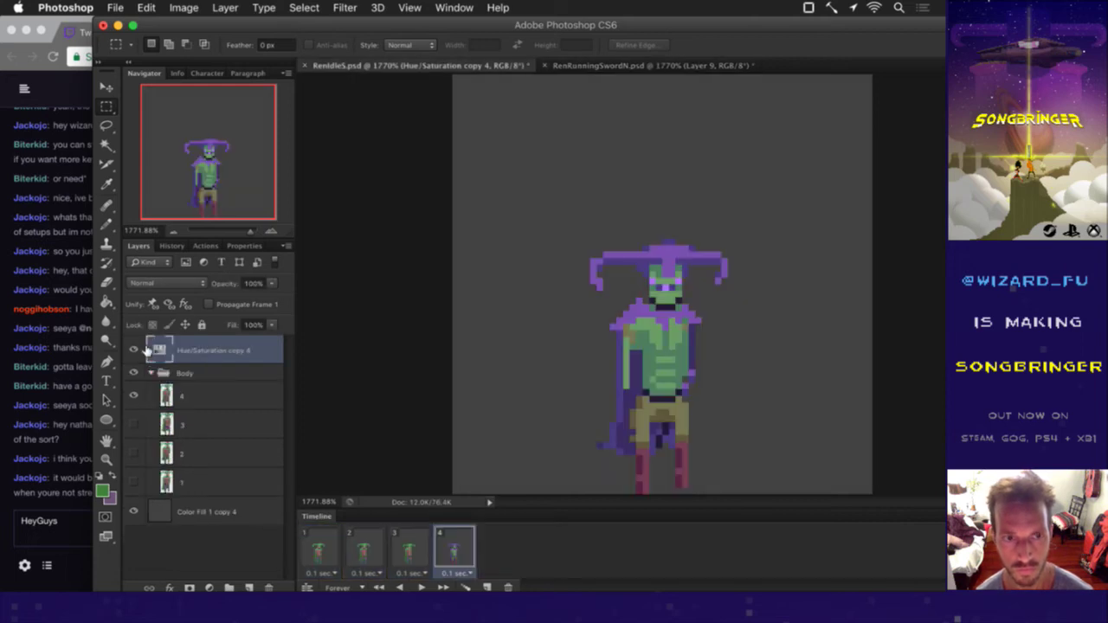
click(134, 349)
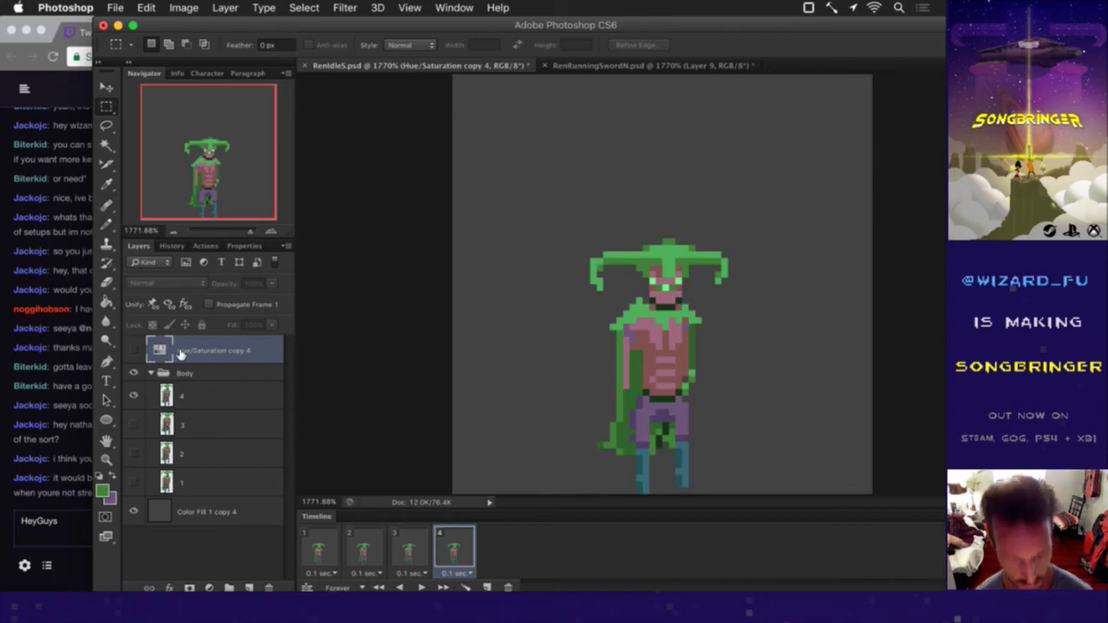
right_click(180, 354)
click(263, 130)
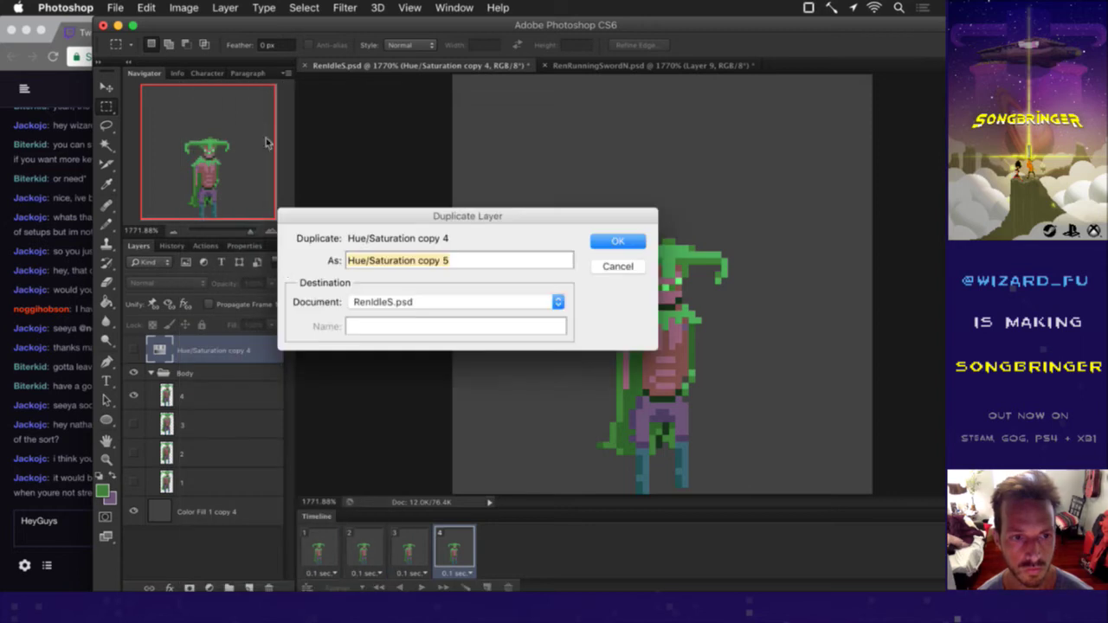
click(412, 298)
click(406, 316)
click(616, 243)
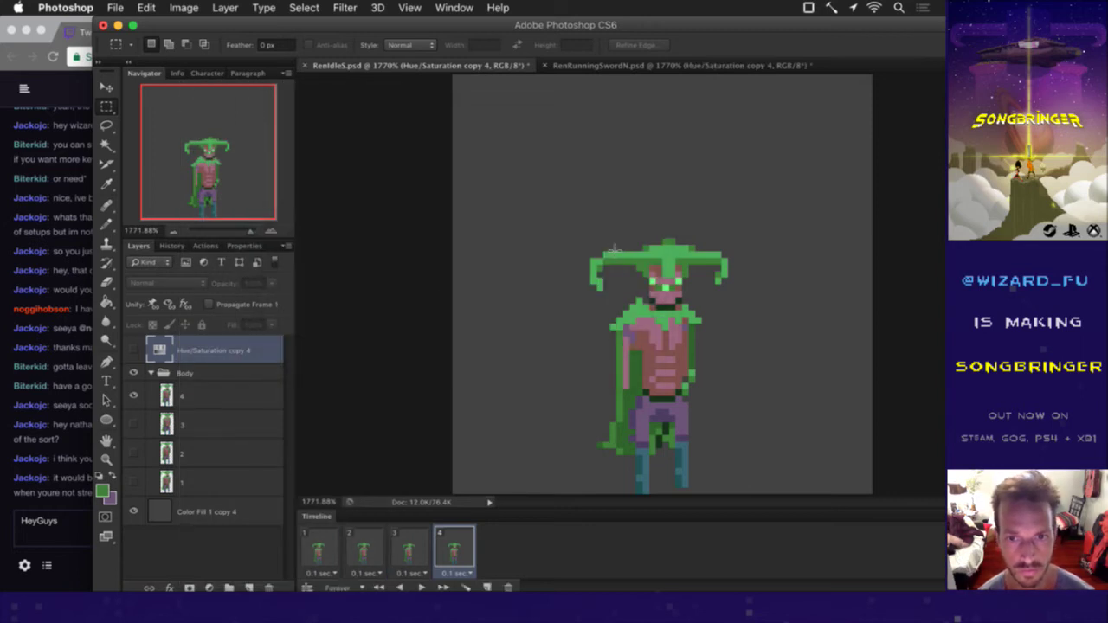
Step: Make Hue/Saturation copy 4 visible in all six frames of RenRunningSwordN.psd, run the recorded action and close the document
click(667, 65)
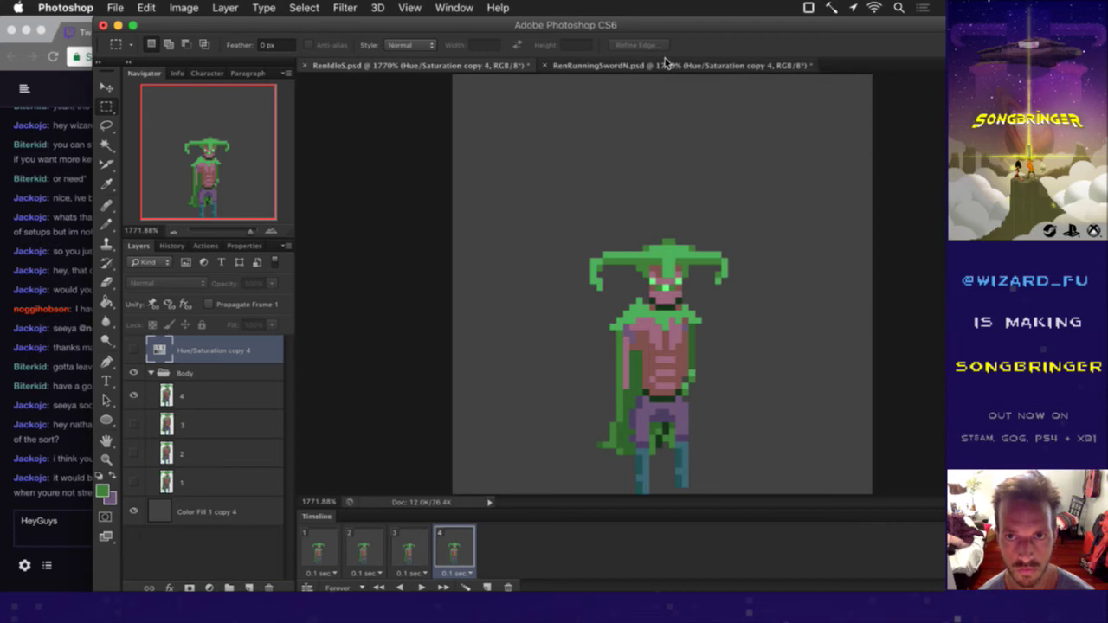
click(134, 349)
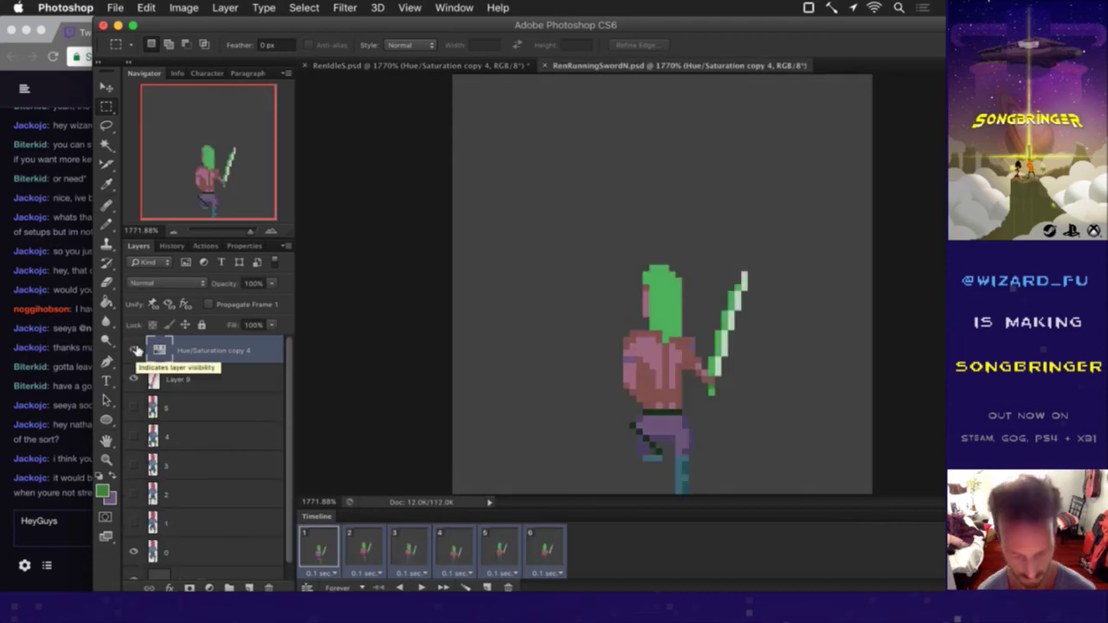
key(F2)
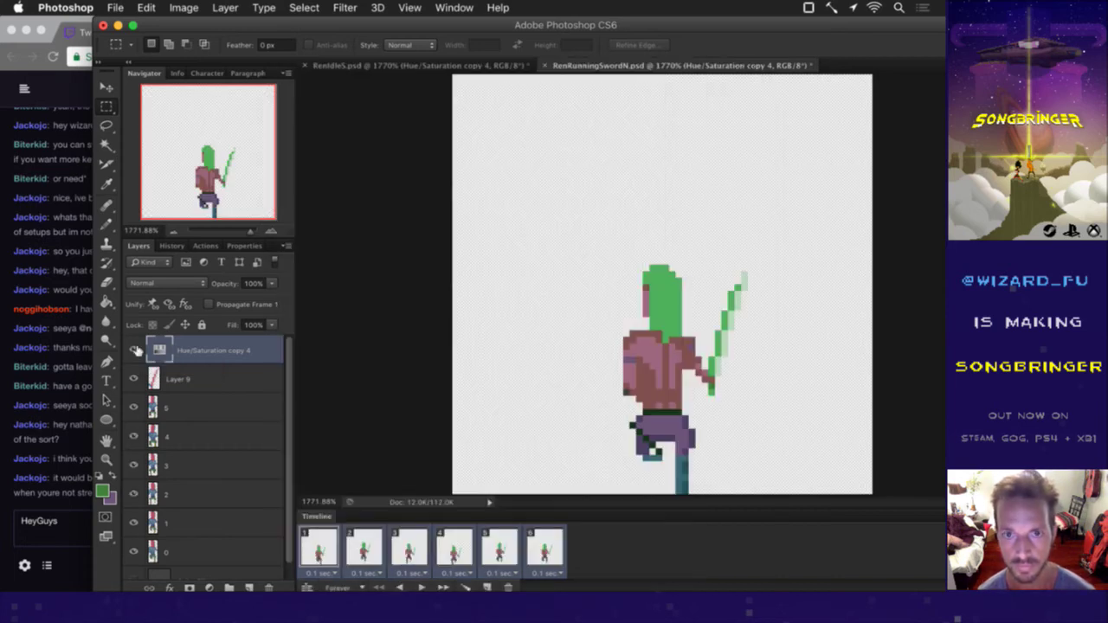
key(super+w)
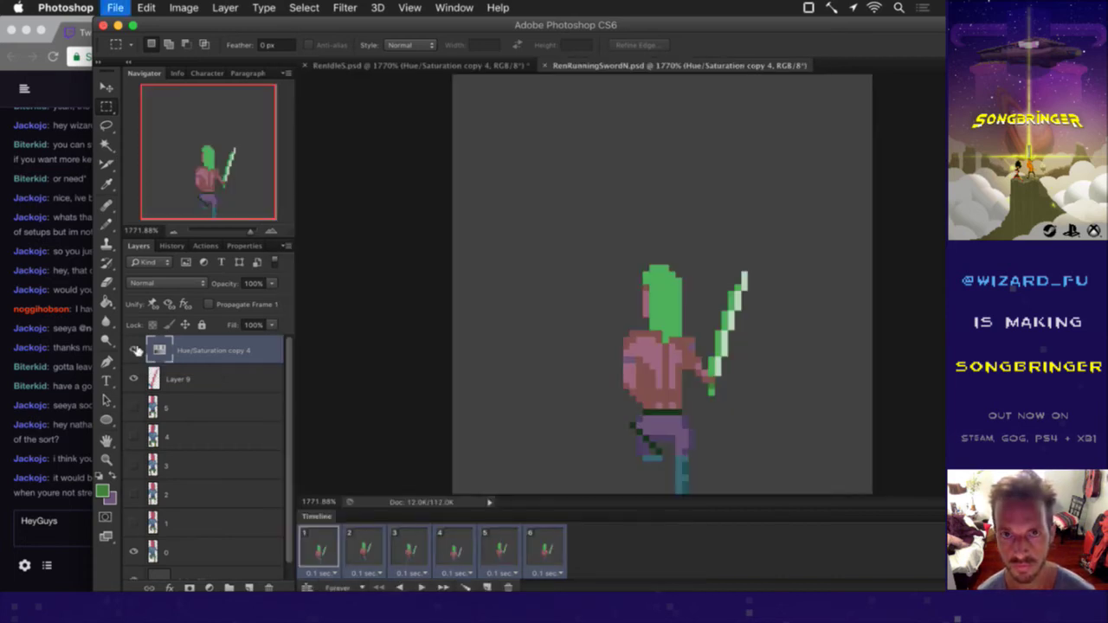
Step: Open KielSword0N.psd from the Shadow folder in Finder and save it under the new name RenSword0N.psd
key(super+Tab)
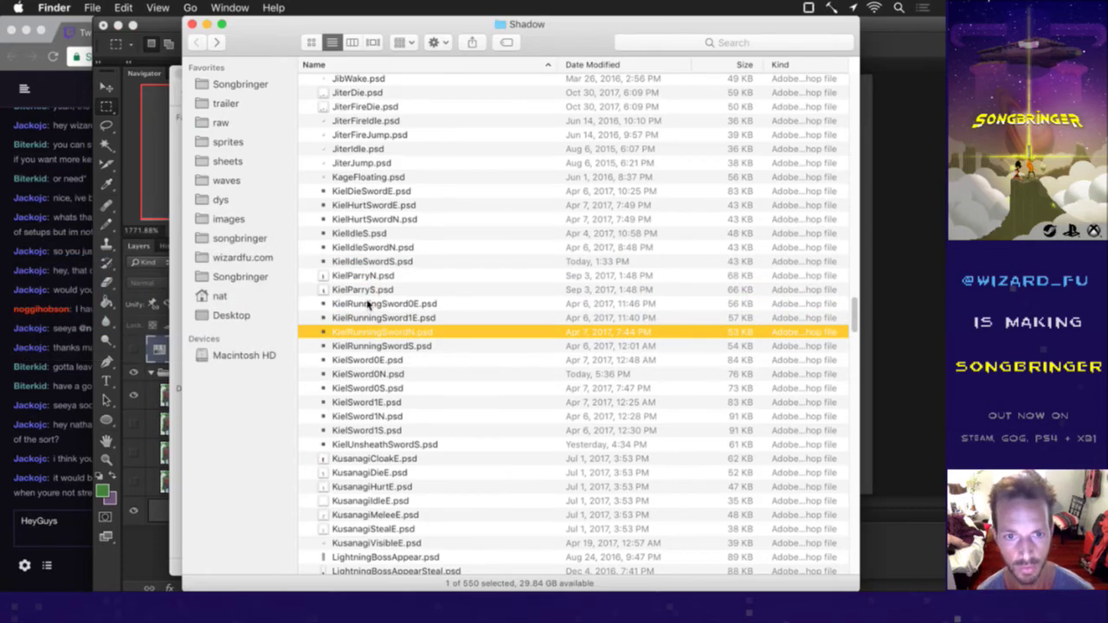
double_click(387, 375)
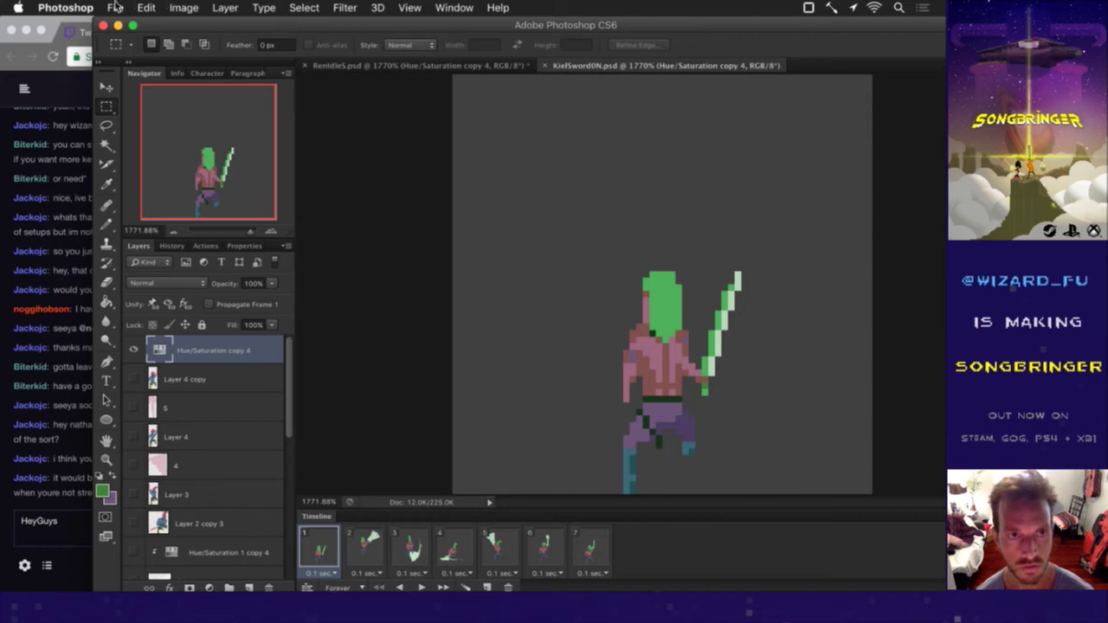
click(116, 7)
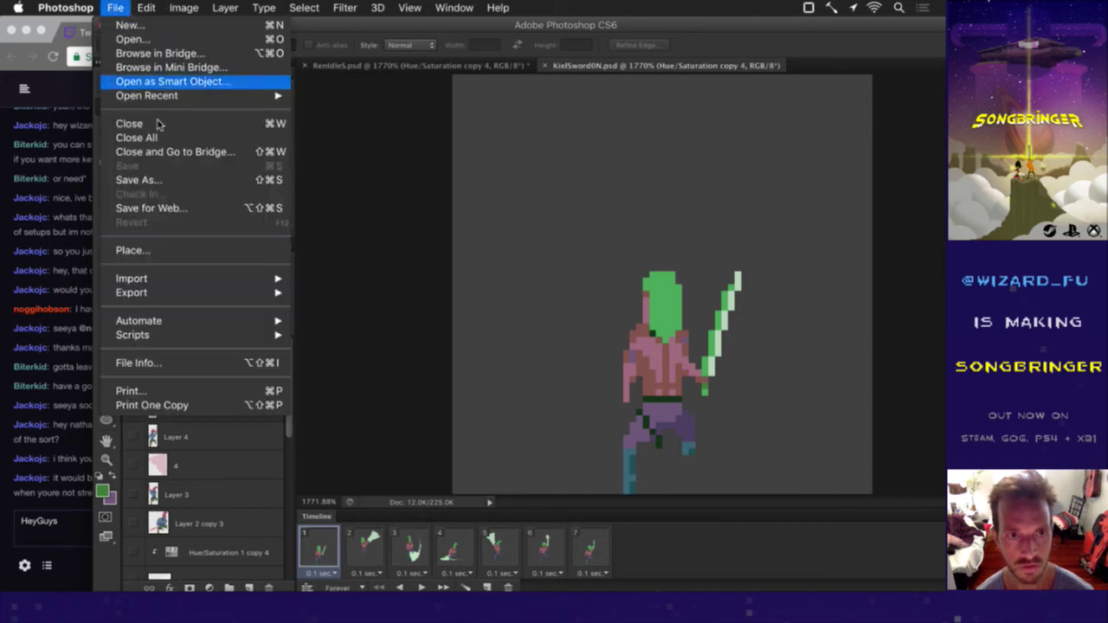
click(169, 184)
key(Right)
key(Left)
key(Left)
key(Left)
key(BackSpace)
key(BackSpace)
key(BackSpace)
key(BackSpace)
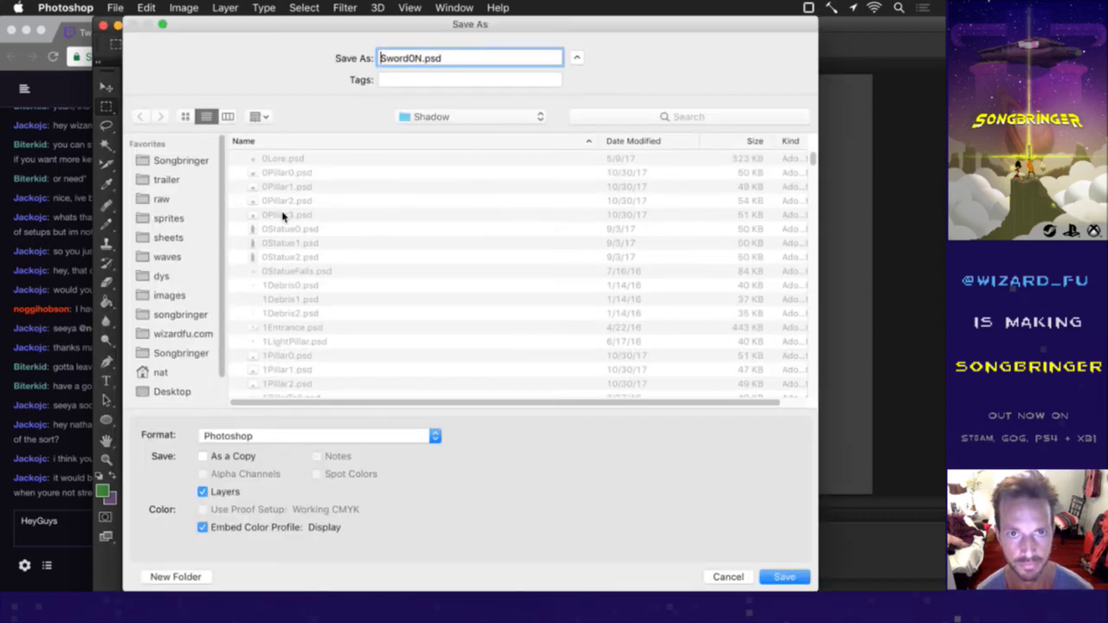
text(Ren)
key(Return)
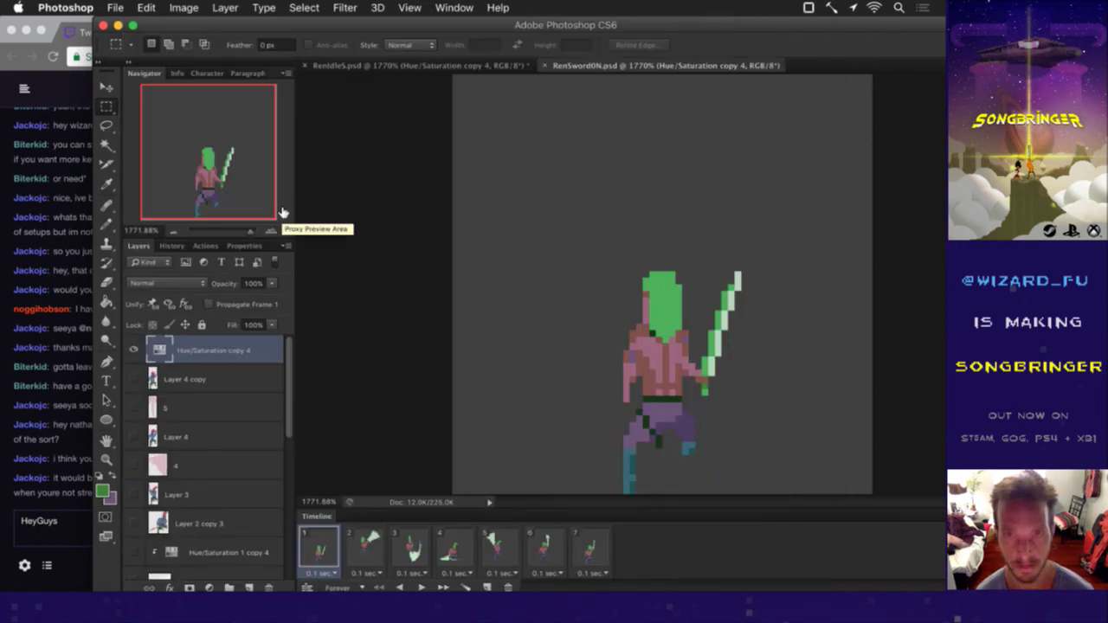
Step: Run the recorded action on RenSword0N.psd, render all frames as the RenSword0N.png image sequence, and close the document
key(F2)
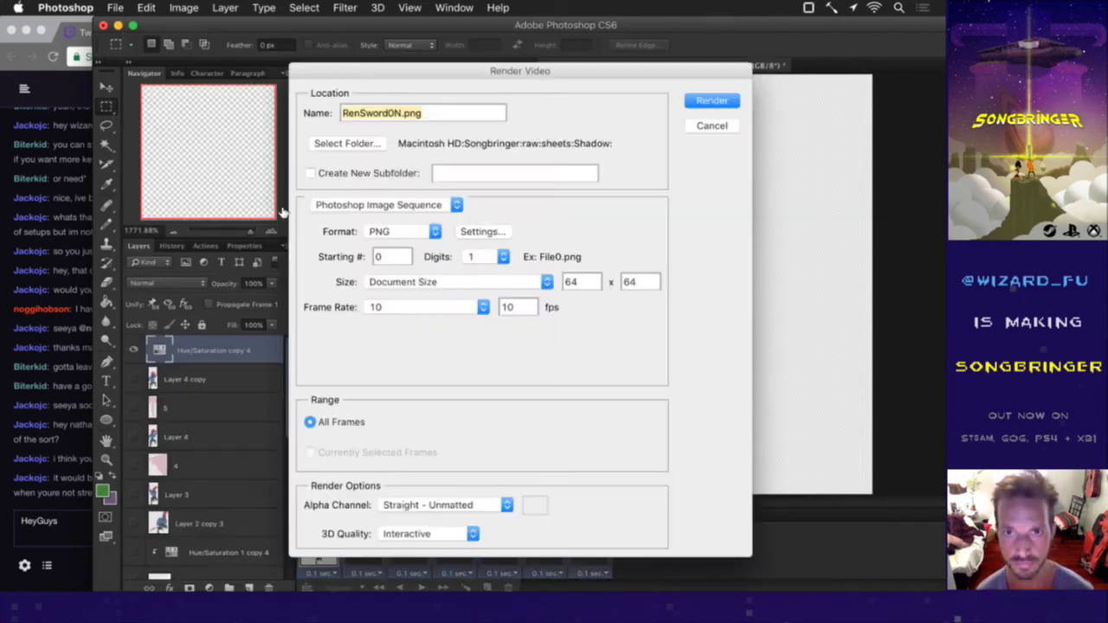
key(Return)
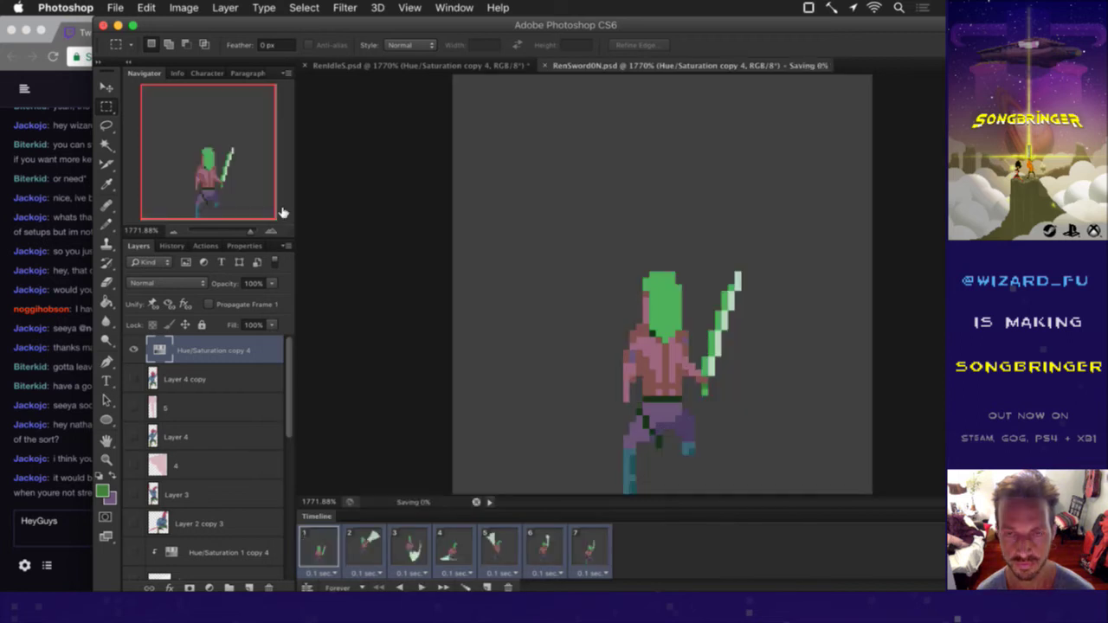
key(super+w)
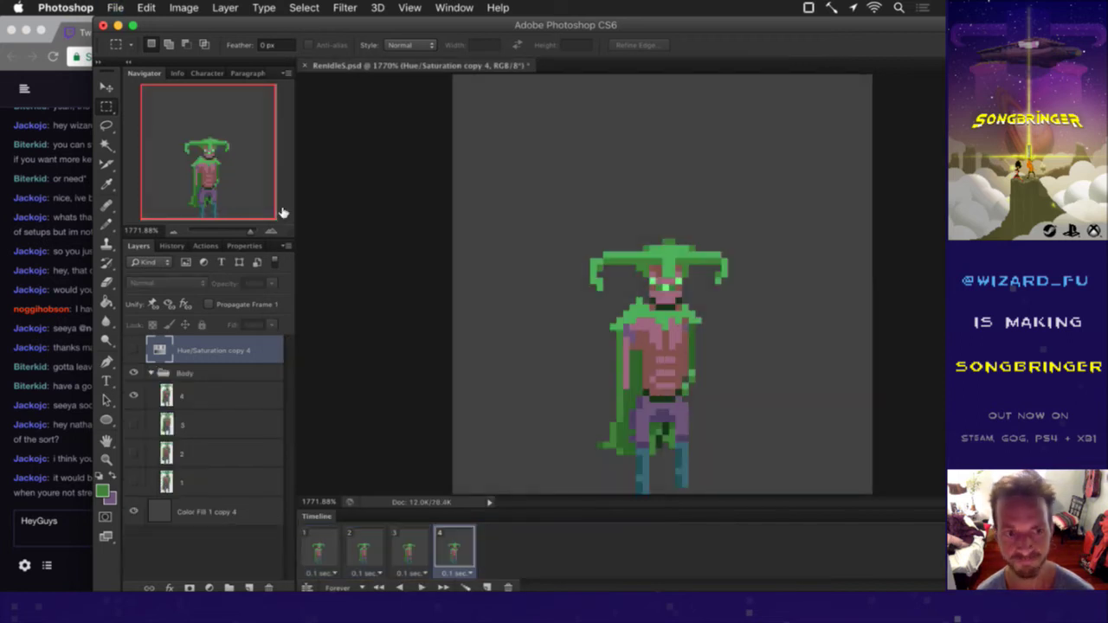
Step: Switch to iTerm2, where Ren.txt is open
key(super+Tab)
key(super+Tab)
key(super+Tab)
key(super+Tab)
key(super+Tab)
key(super+Tab)
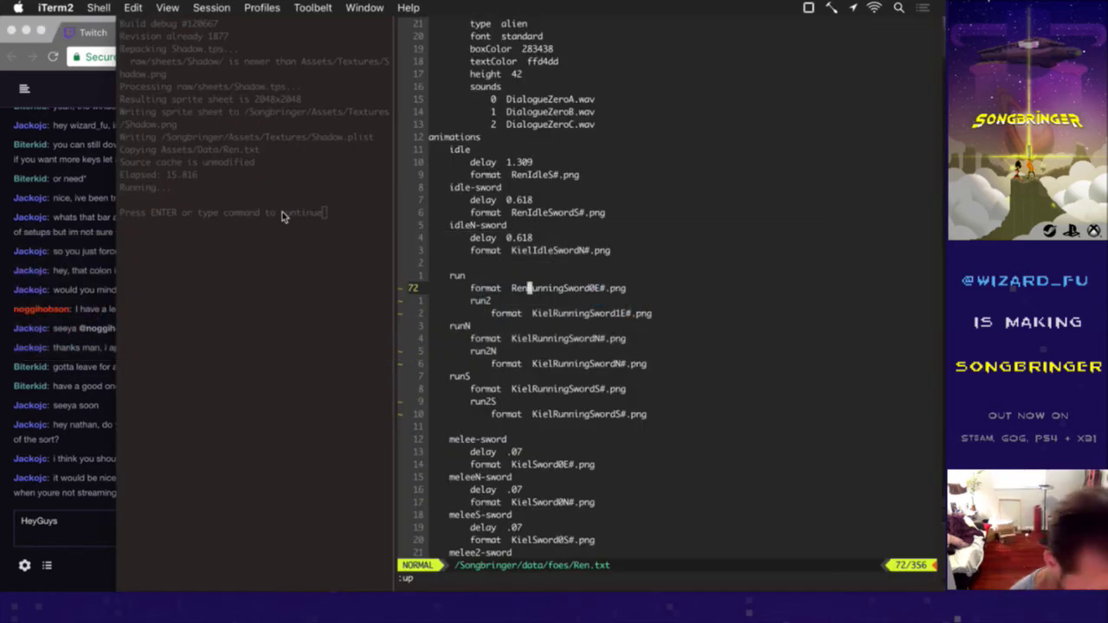
text(:!s)
key(Return)
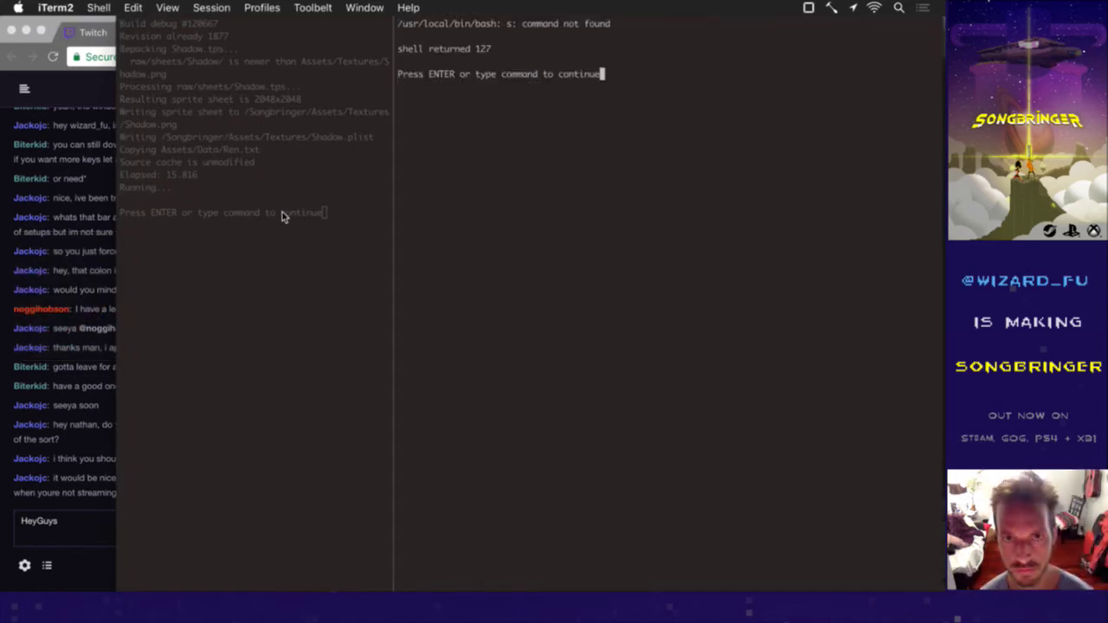
key(Return)
text(:!s)
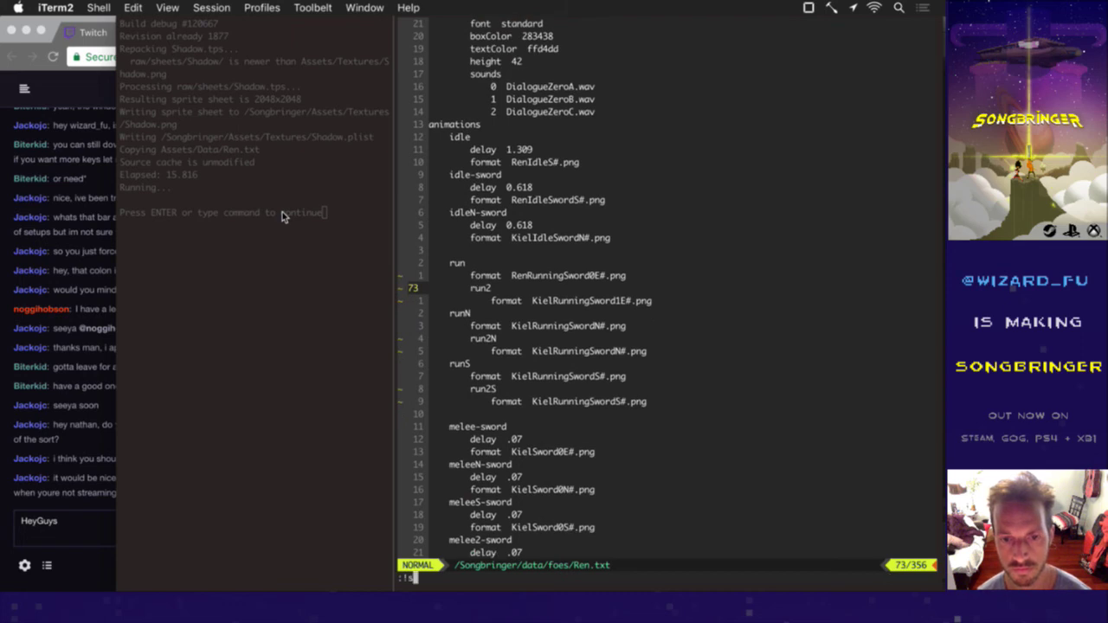
key(Escape)
key(Escape)
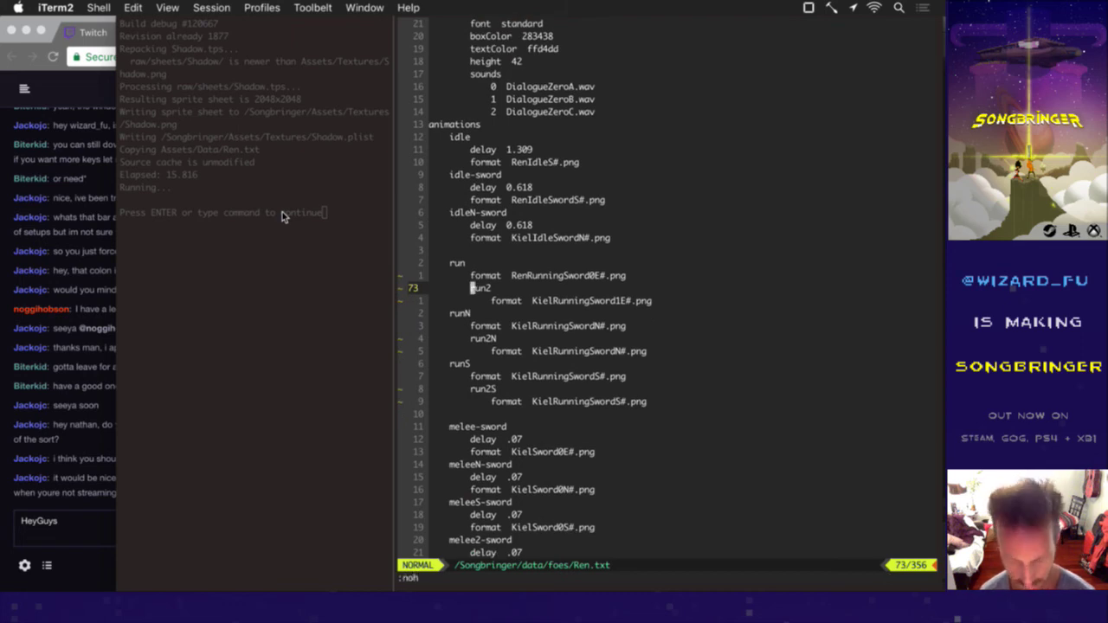
Step: Suspend the text editor, clear the terminal and list the Songbringer repository's changed files with gs
key(ctrl+z)
text(clear)
key(Return)
text(gs)
key(Return)
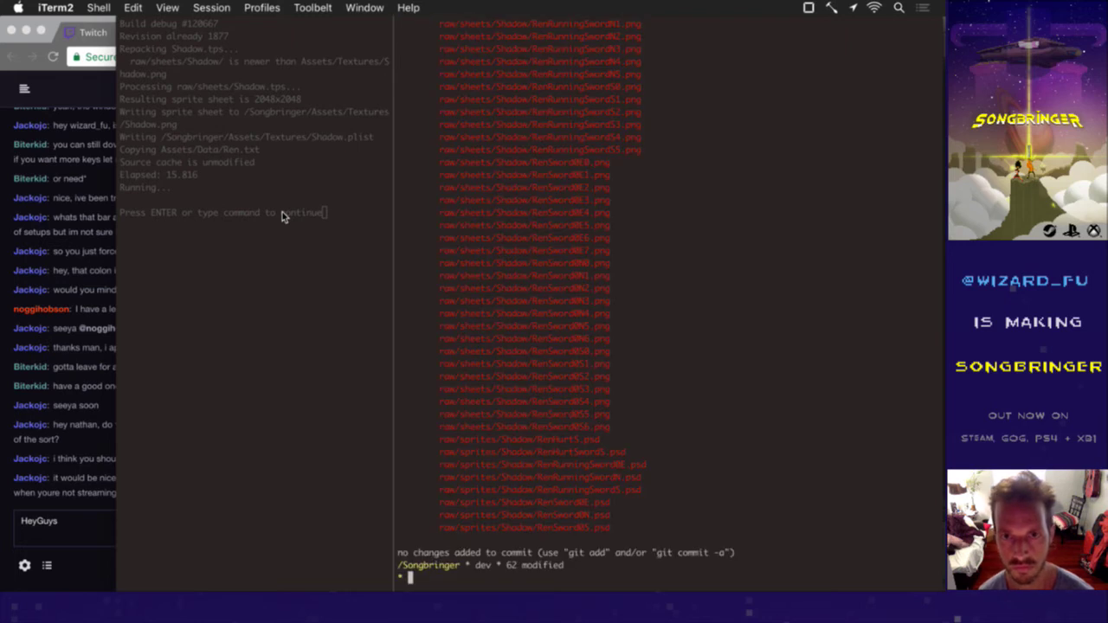
scroll(521, 208, up, 10)
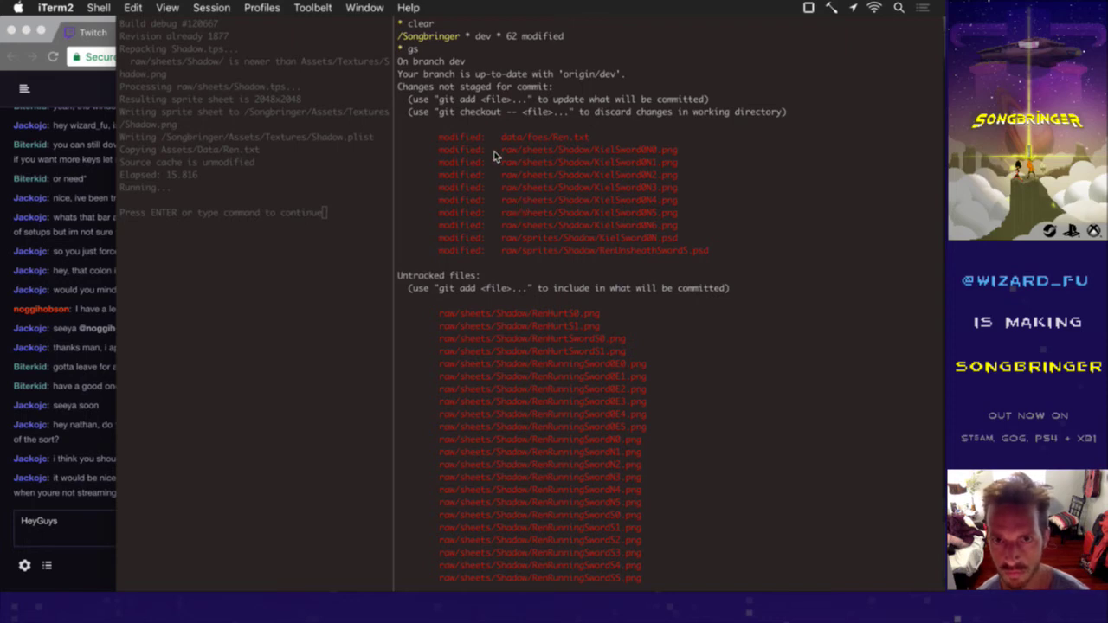
Step: Restore the modified KielSword0N sheet images with git checkout raw/sheets/Shadow/KielSword0N*
drag(501, 149, 655, 151)
key(super+c)
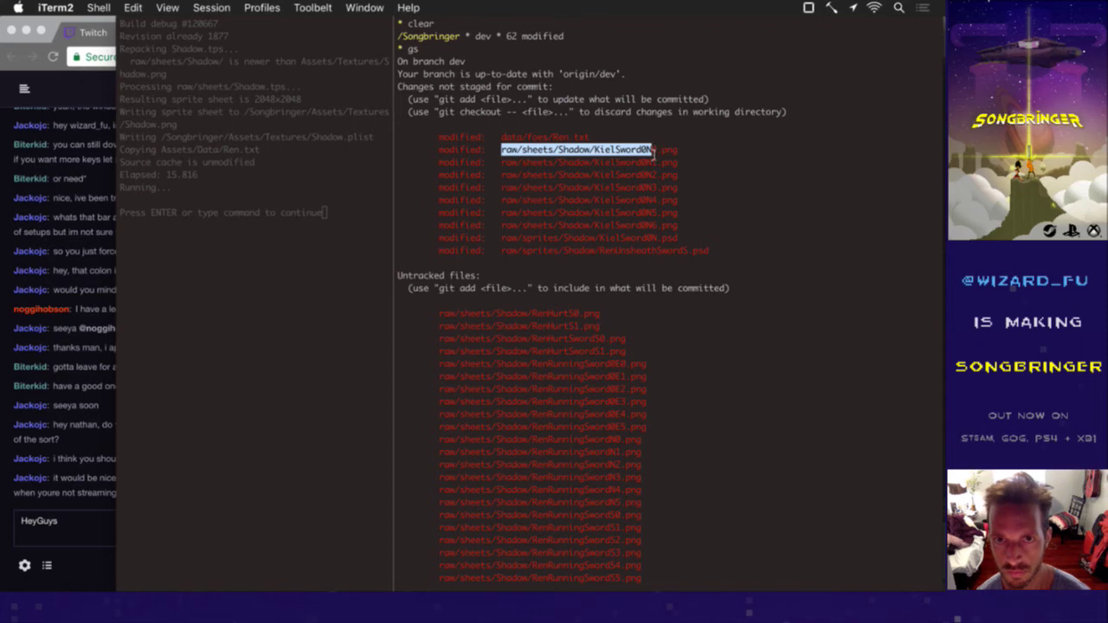
text(git checkout)
key(super+v)
text(*)
key(Return)
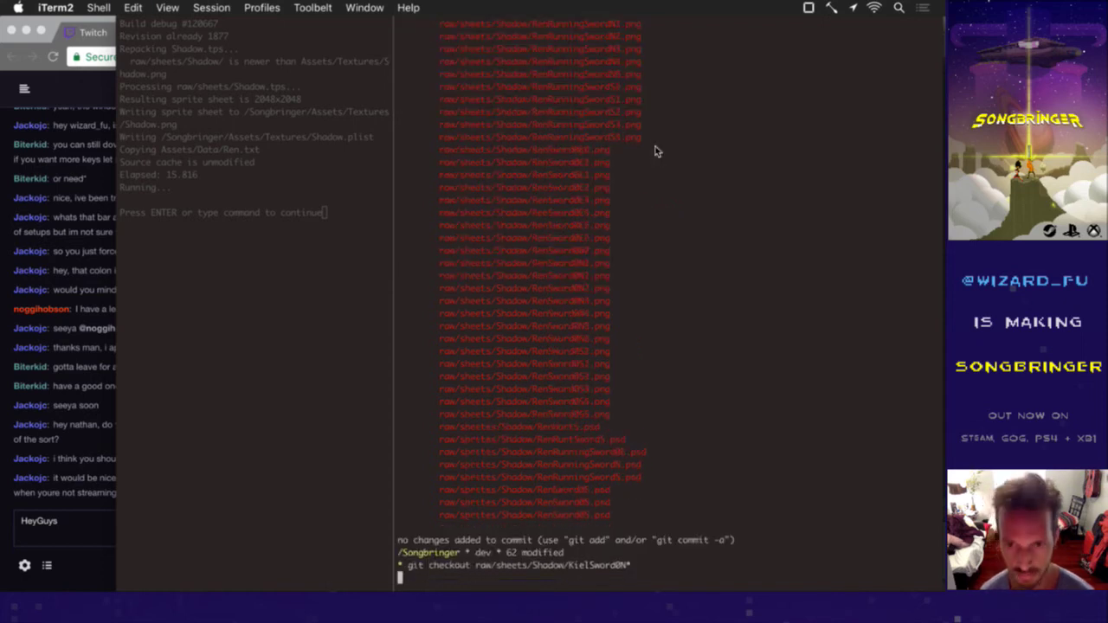
Step: Recheck the repository status with gs and restore raw/sprites/Shadow/KielSword0N.psd with git checkout
text(gs)
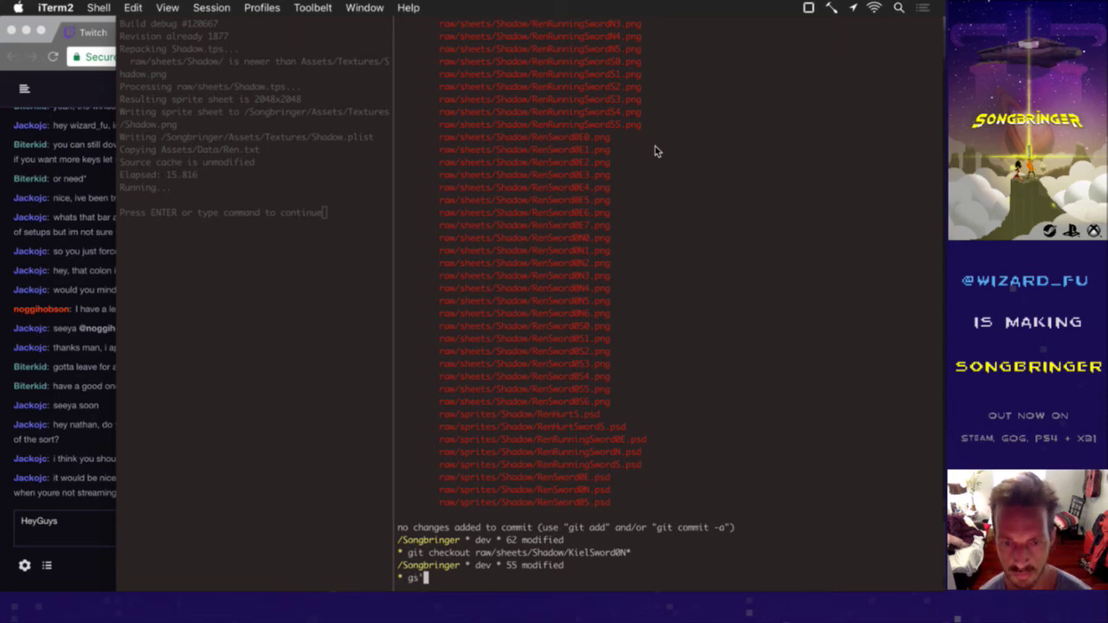
key(Return)
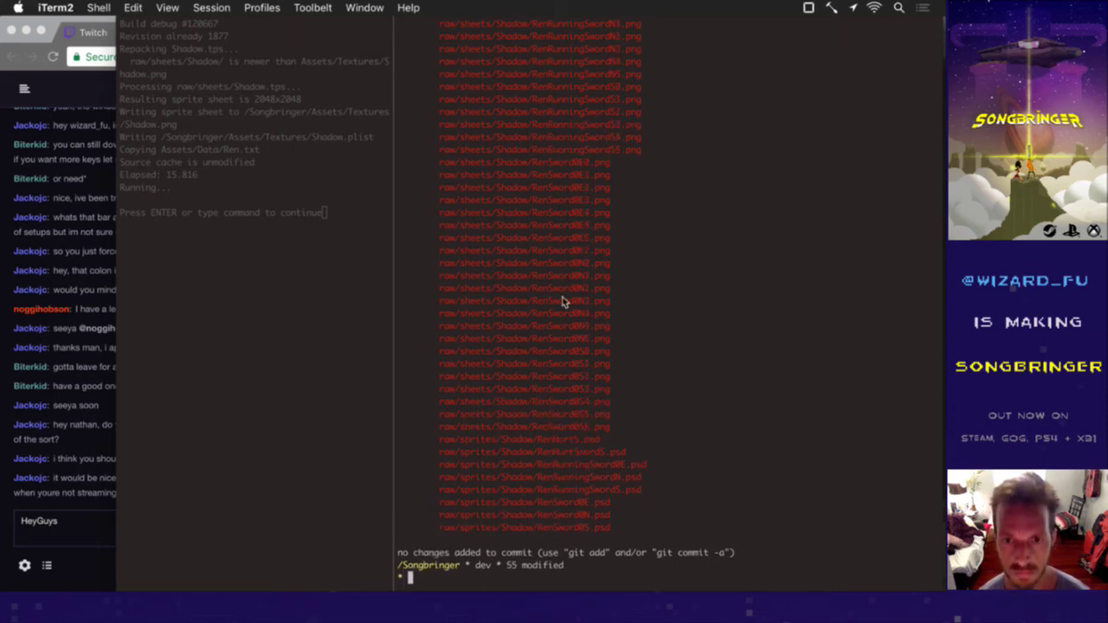
scroll(562, 300, up, 1)
scroll(562, 300, down, 1)
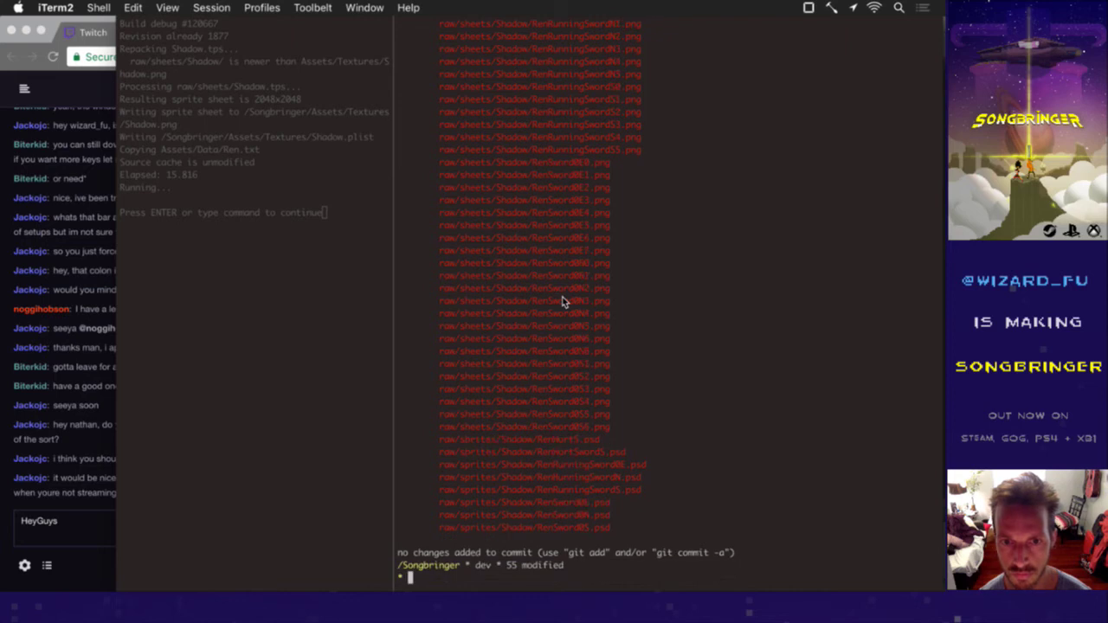
scroll(562, 301, up, 10)
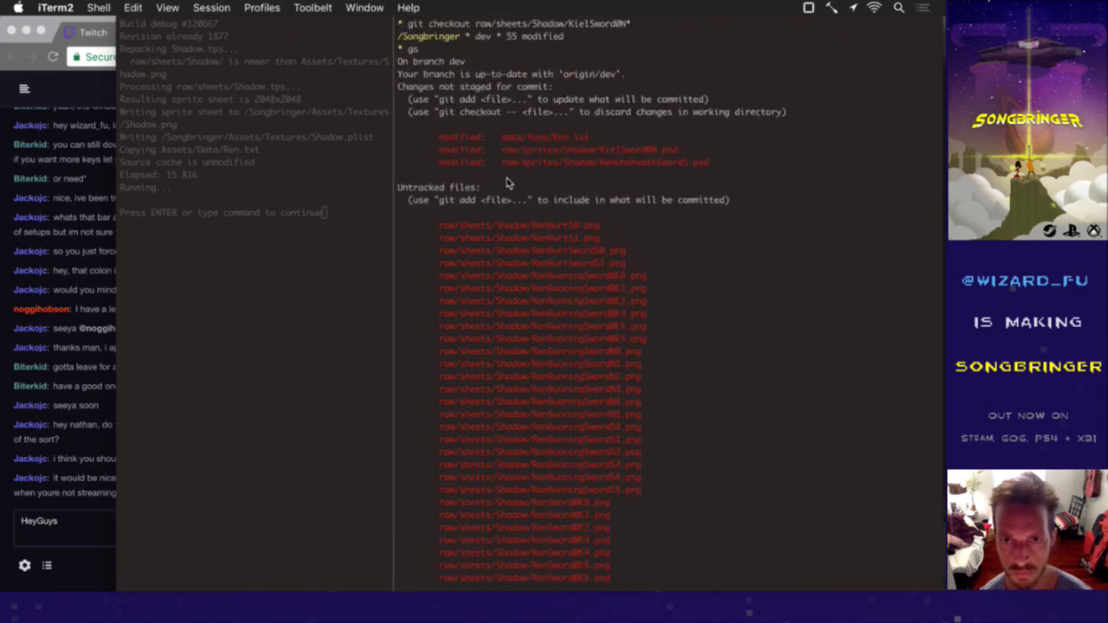
drag(502, 150, 681, 151)
key(super+c)
text(git checkout)
key(super+v)
key(Return)
Step: Clear the terminal, resume the suspended editor with fg and switch back to Photoshop
text(clear)
key(Return)
text(fg)
key(Return)
key(super+Tab)
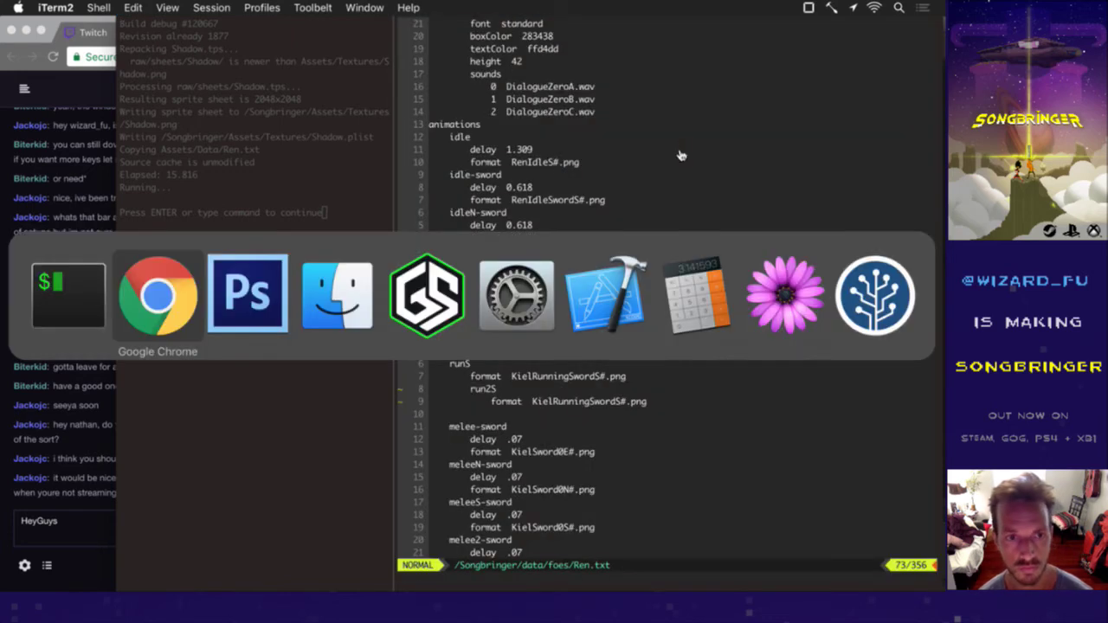
key(super+Tab)
key(super+Tab)
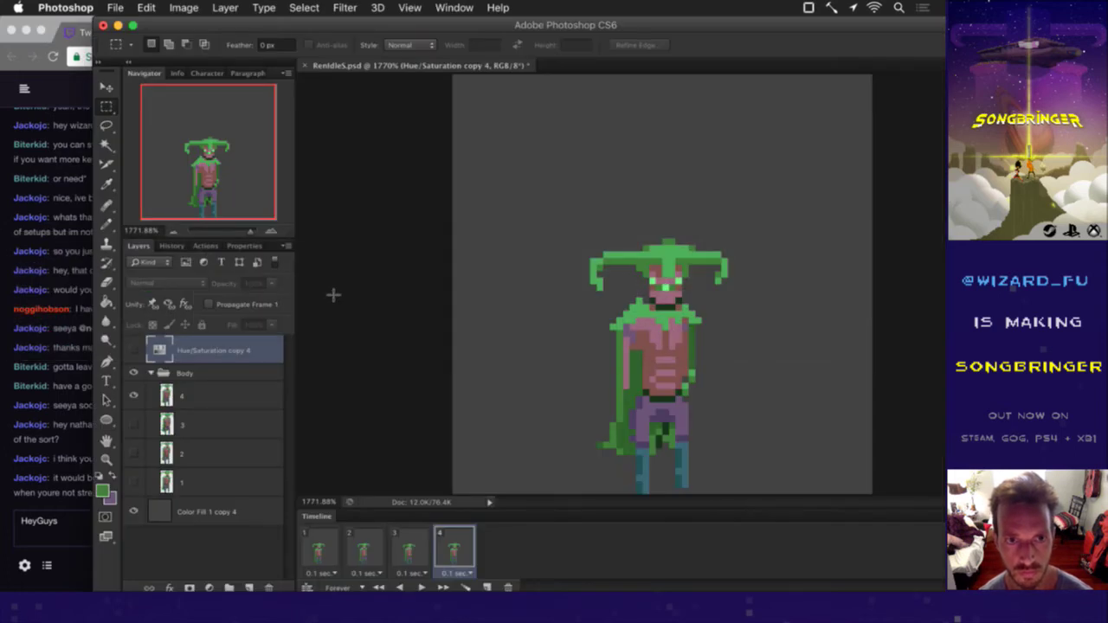
Step: Examine each of the four animation frames of RenIdleS.psd
click(402, 551)
click(363, 550)
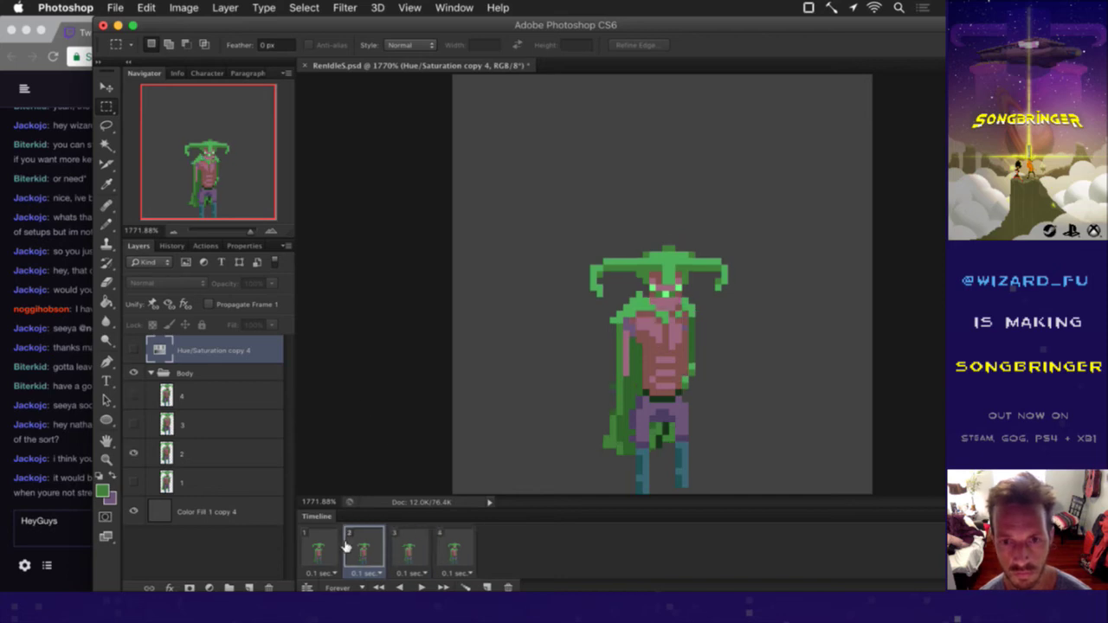
click(313, 550)
click(377, 556)
click(414, 552)
click(473, 550)
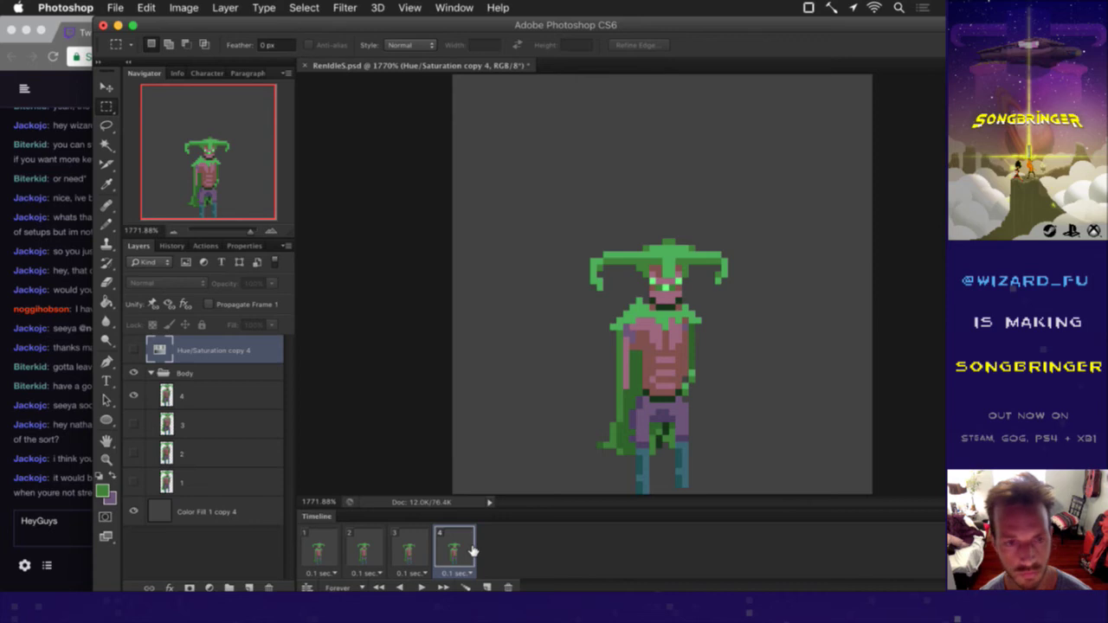
Step: Open KielSword0S.psd from the Shadow folder in Finder
key(super+Tab)
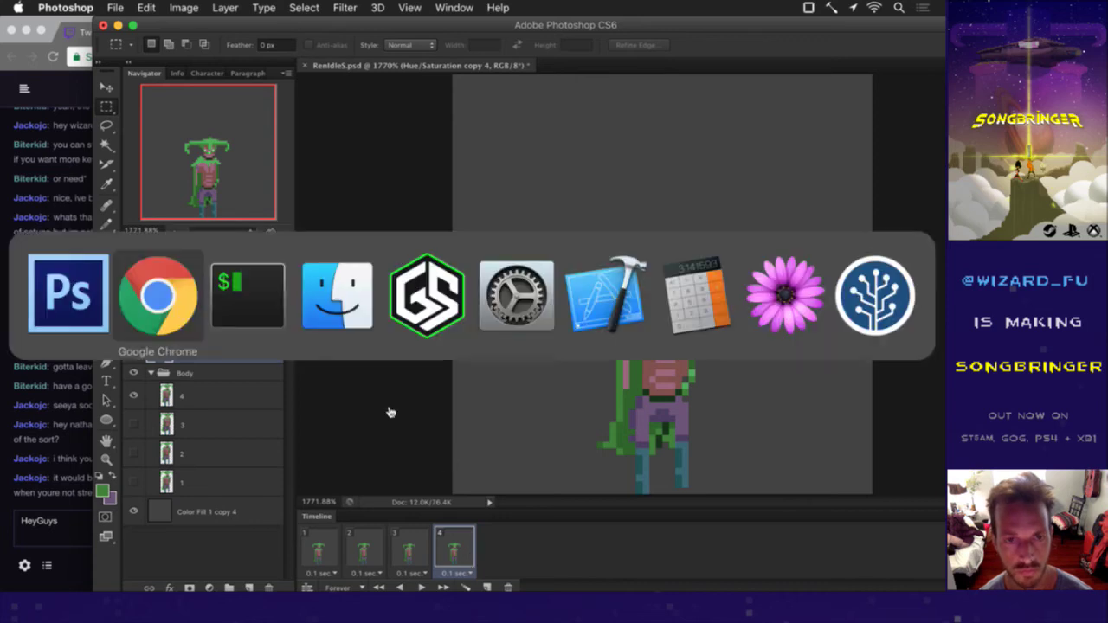
click(348, 331)
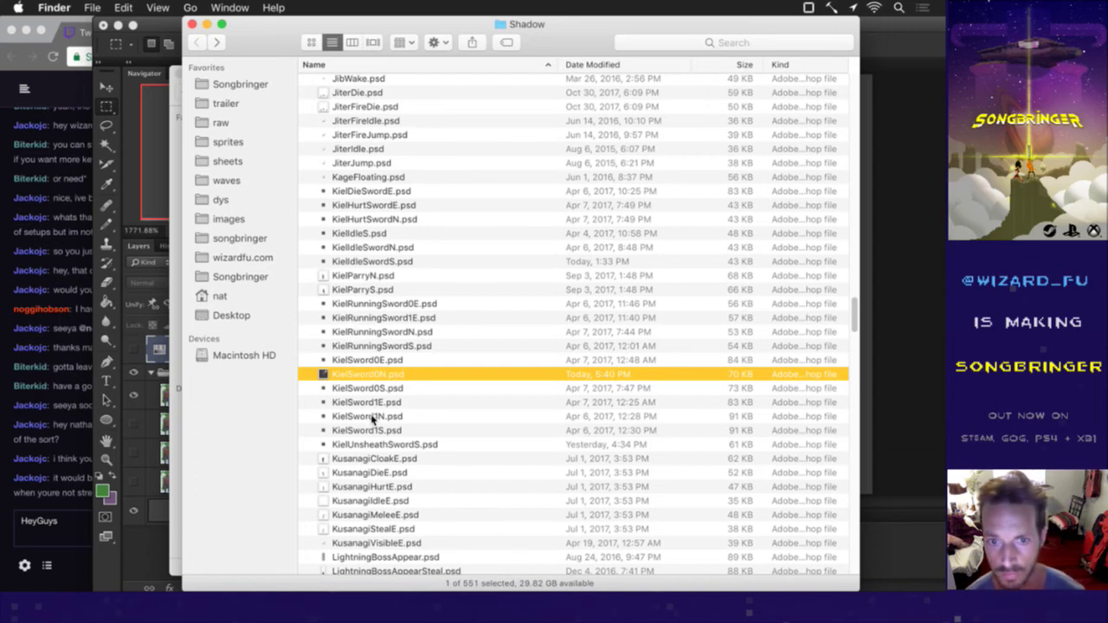
click(394, 360)
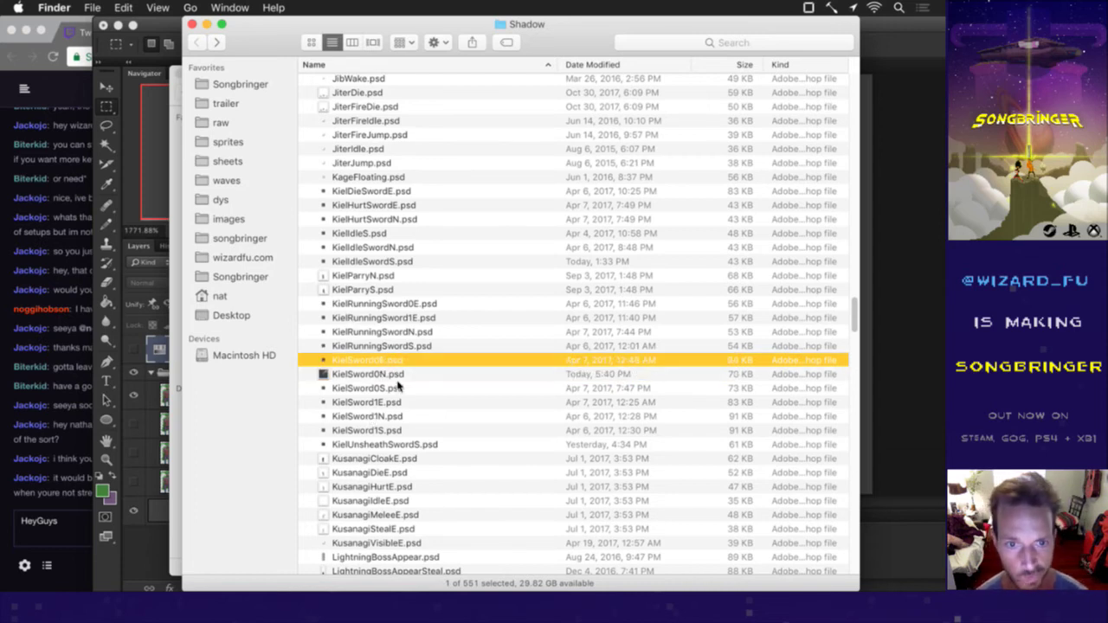
click(397, 389)
double_click(397, 389)
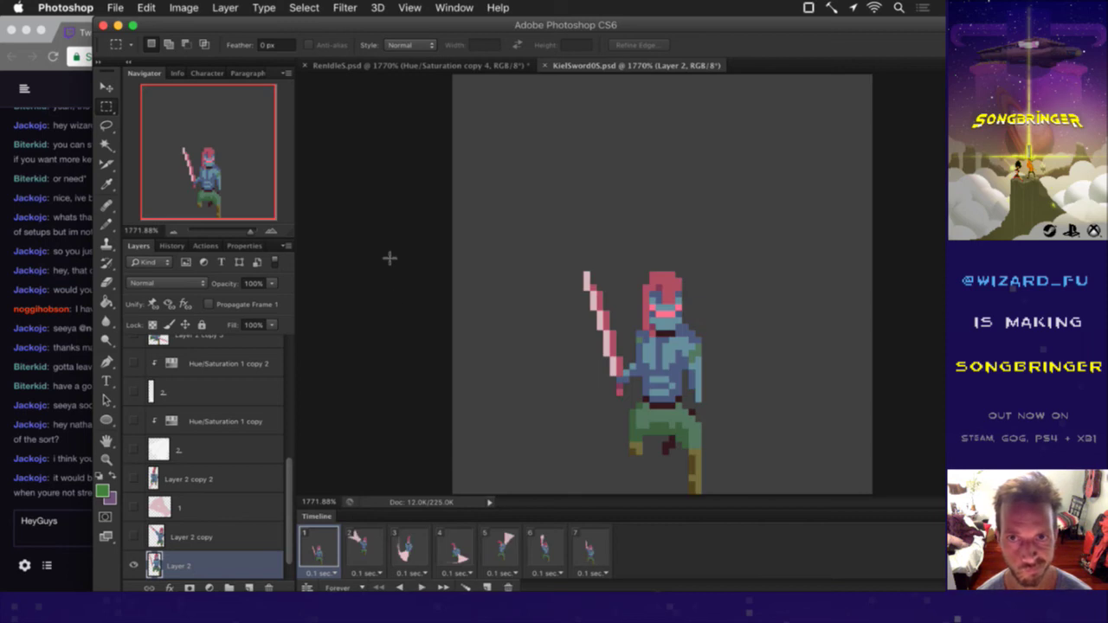
Step: Select all seven animation frames of KielSword0S.psd and its topmost layer, Layer 4 copy
shift+click(606, 550)
click(291, 346)
click(291, 347)
click(243, 349)
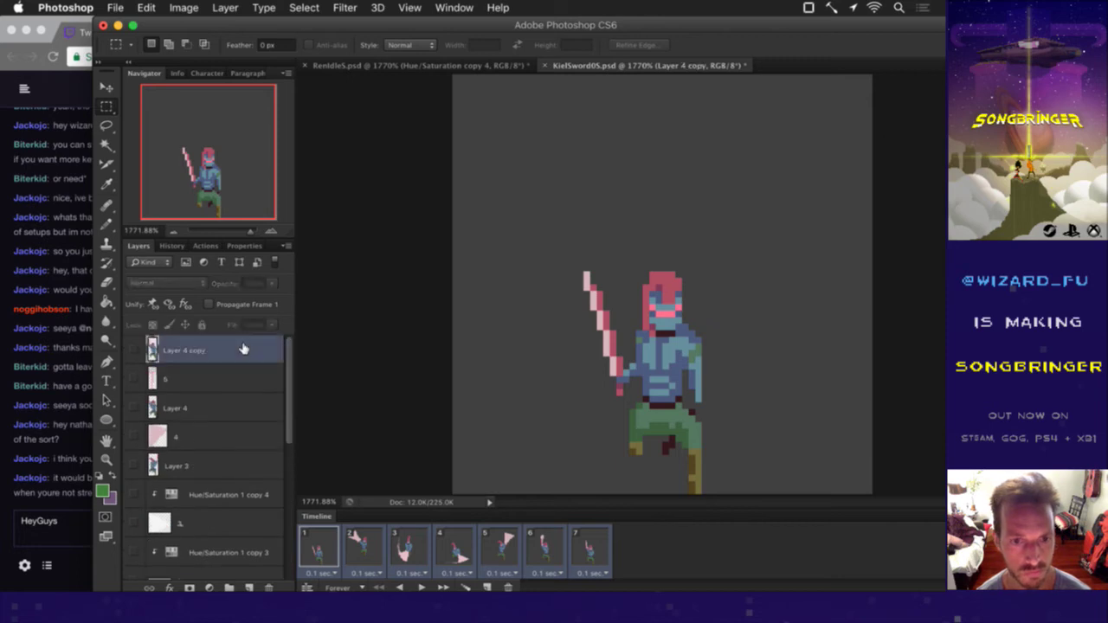
Step: Duplicate RenIdleS.psd's Hue/Saturation copy 4 layer into KielSword0S.psd and make it visible across the selected frames
click(364, 70)
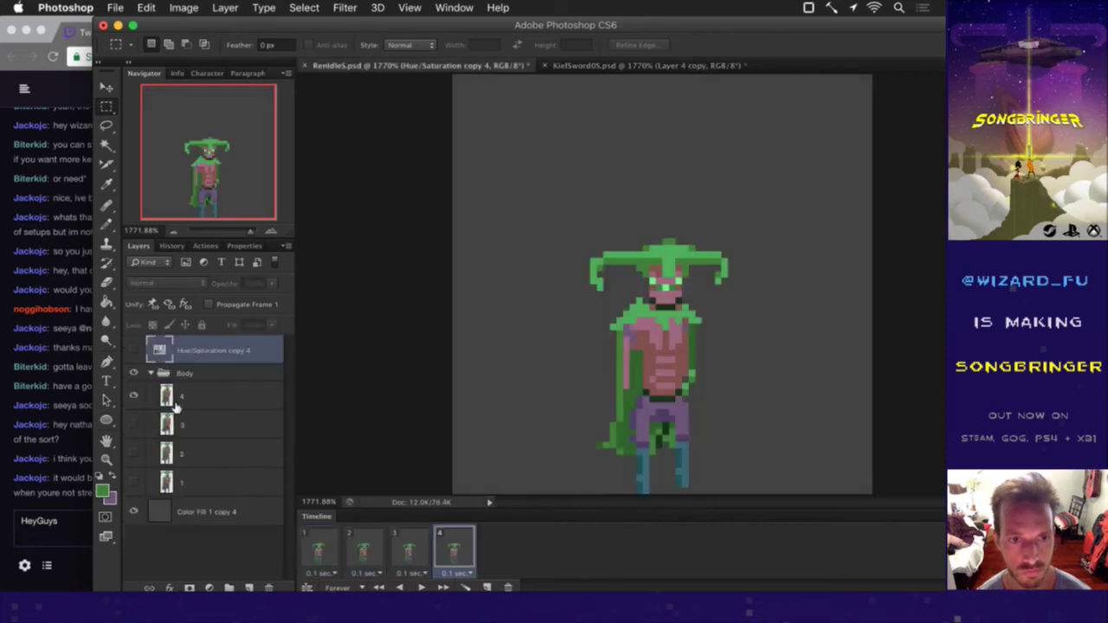
right_click(221, 352)
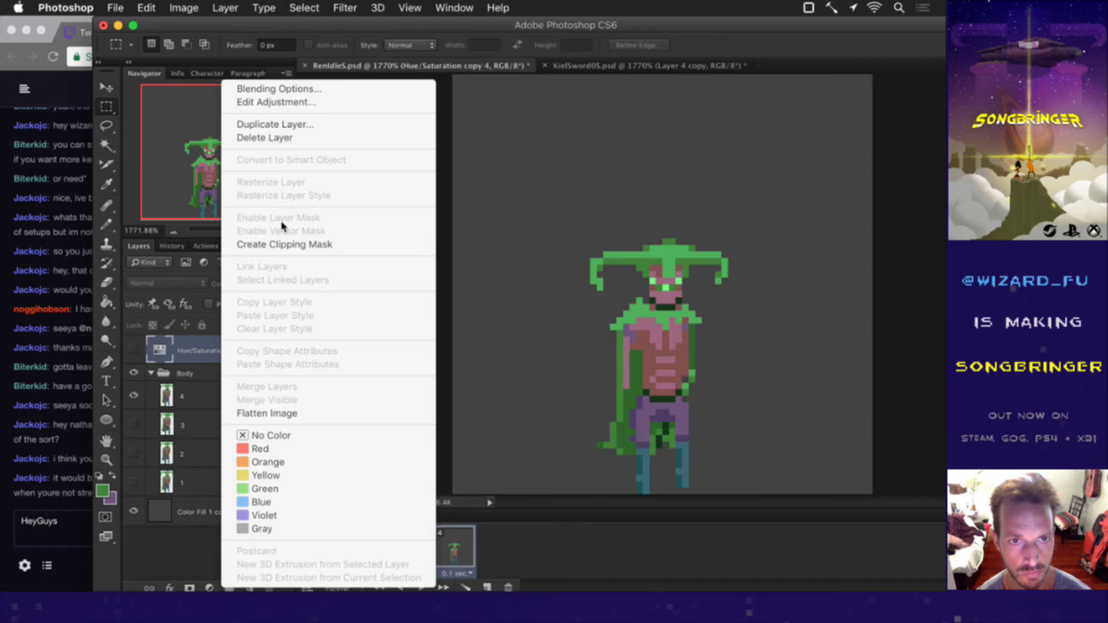
click(291, 126)
click(487, 296)
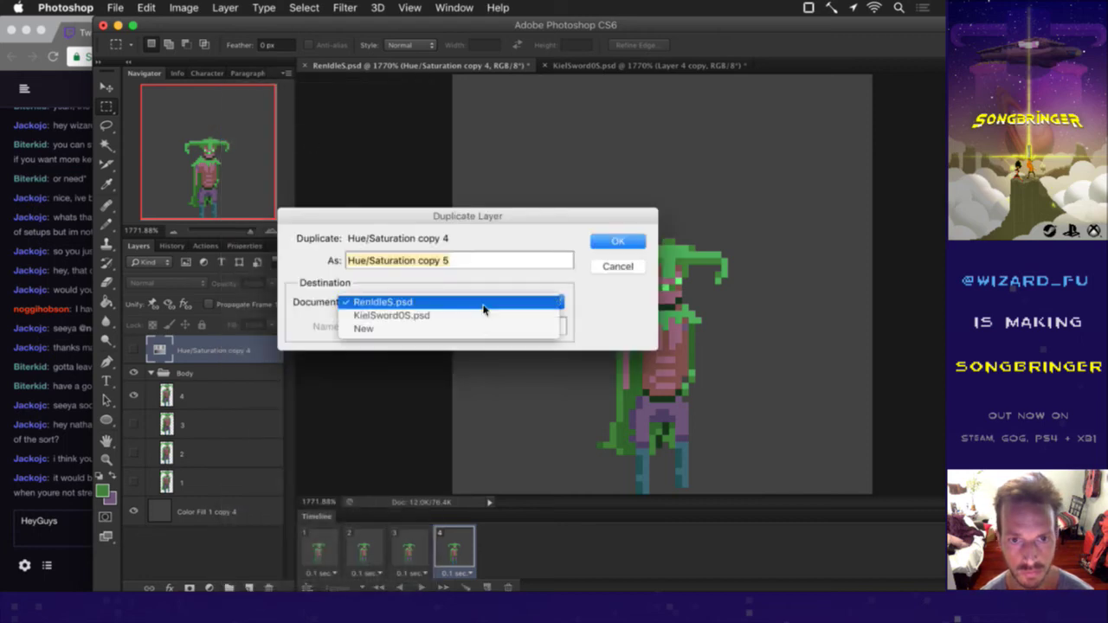
click(485, 320)
click(611, 245)
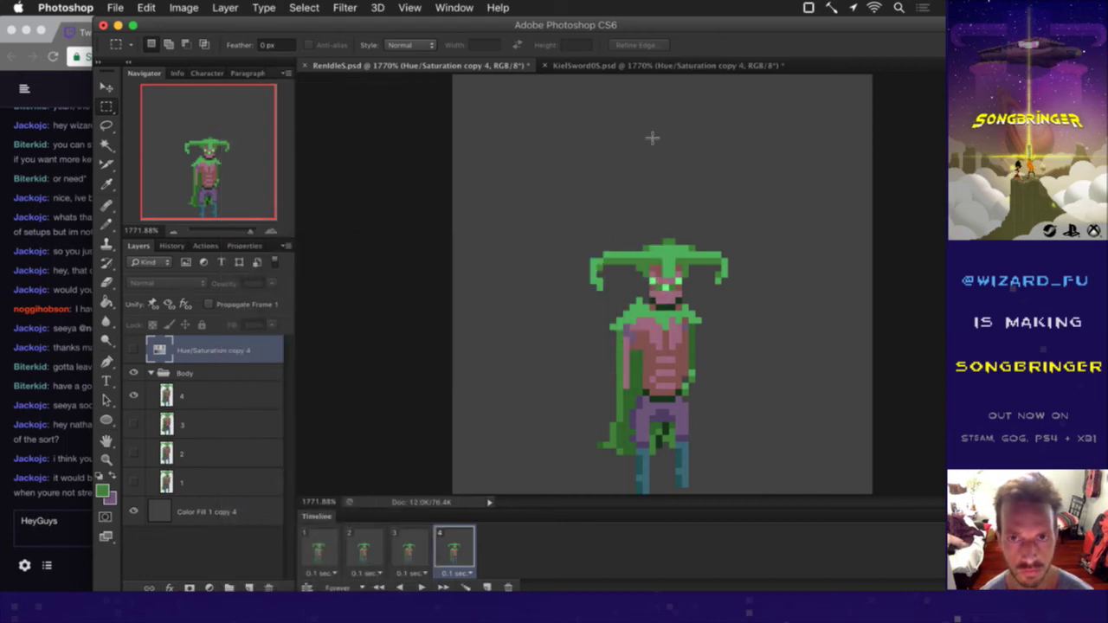
click(675, 66)
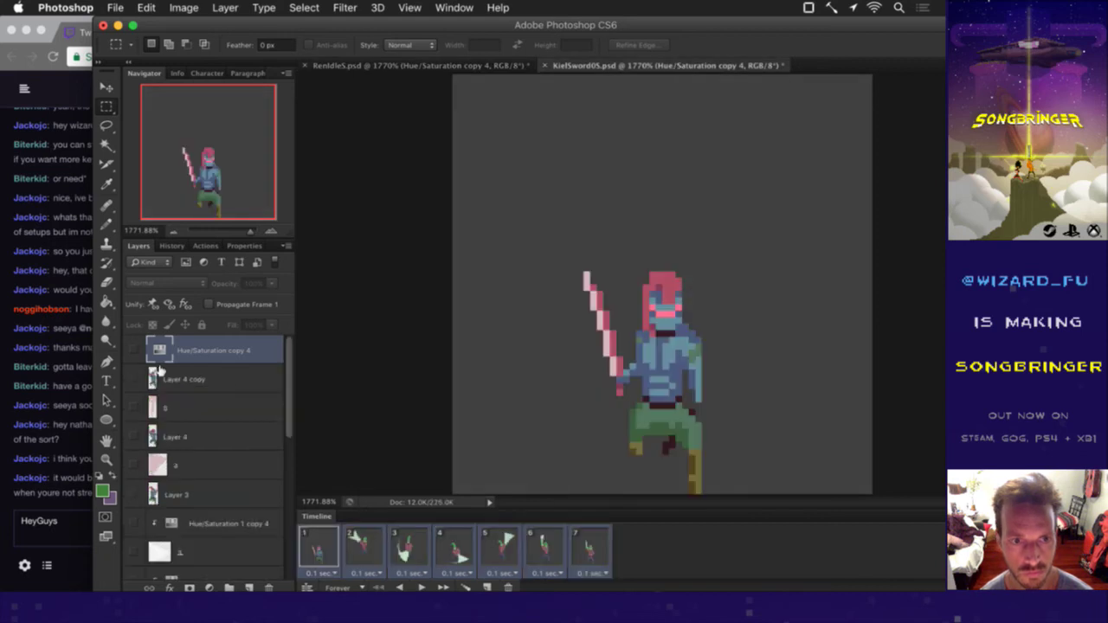
click(135, 349)
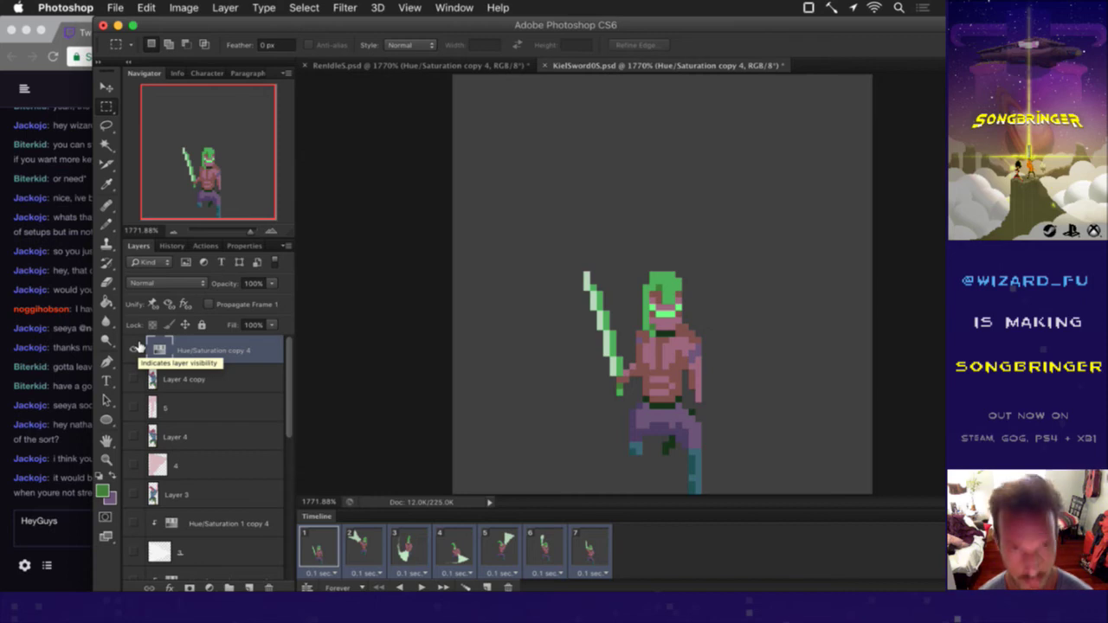
Step: Save the recoloured KielSword0S.psd under the new name RenSword0S.psd in the Shadow folder, in Photoshop format with layers
click(118, 7)
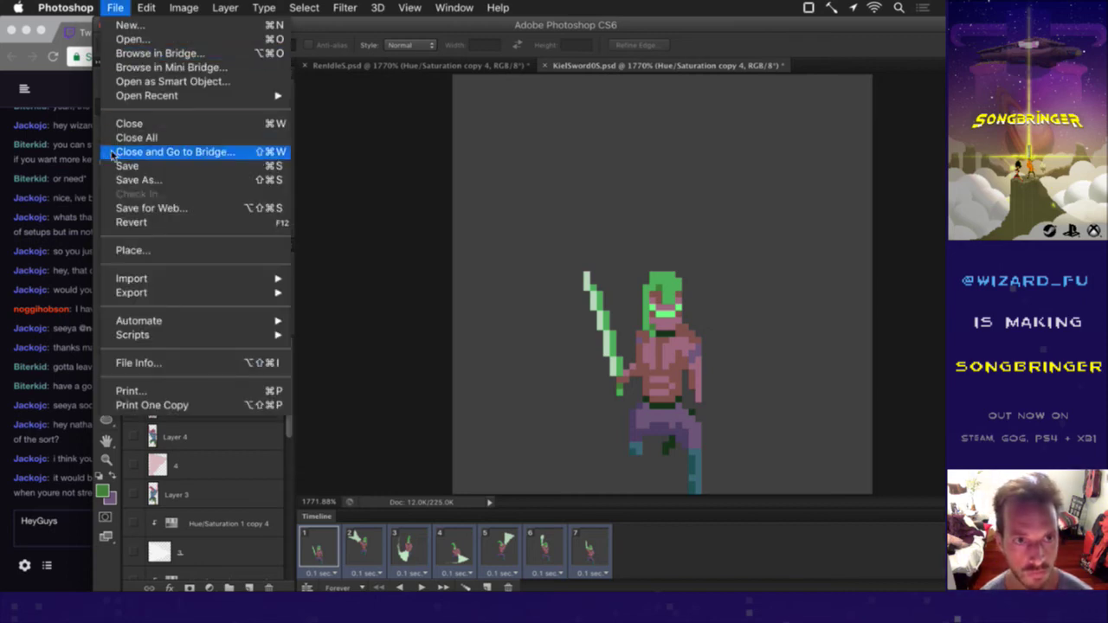
key(Escape)
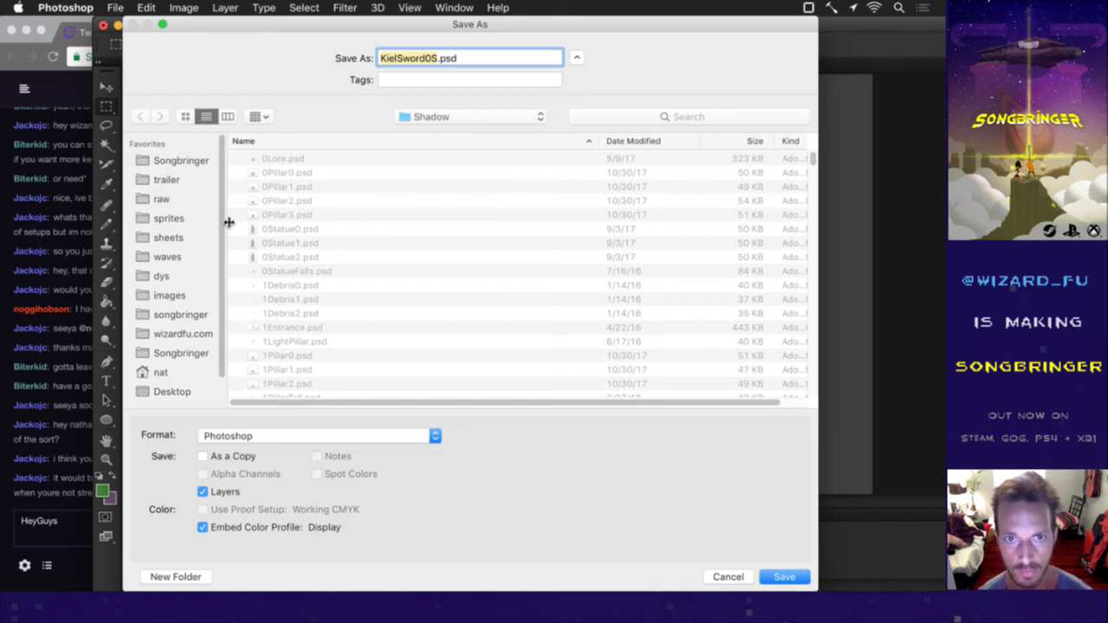
key(Left)
key(Right)
key(BackSpace)
key(BackSpace)
key(BackSpace)
key(BackSpace)
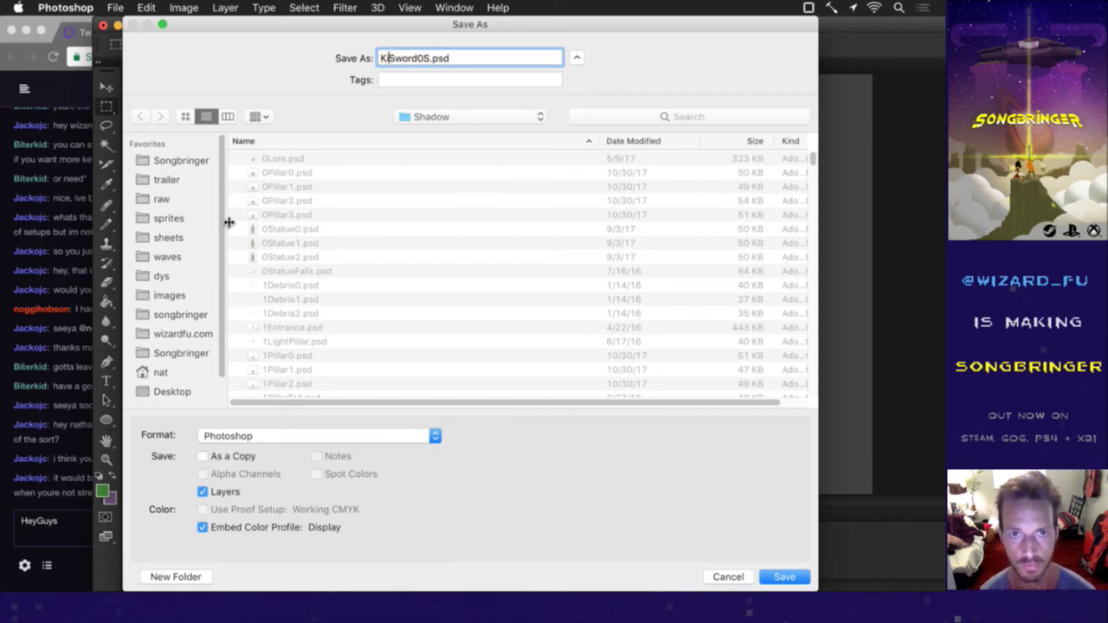
text(Ren)
key(Return)
key(Tab)
key(Return)
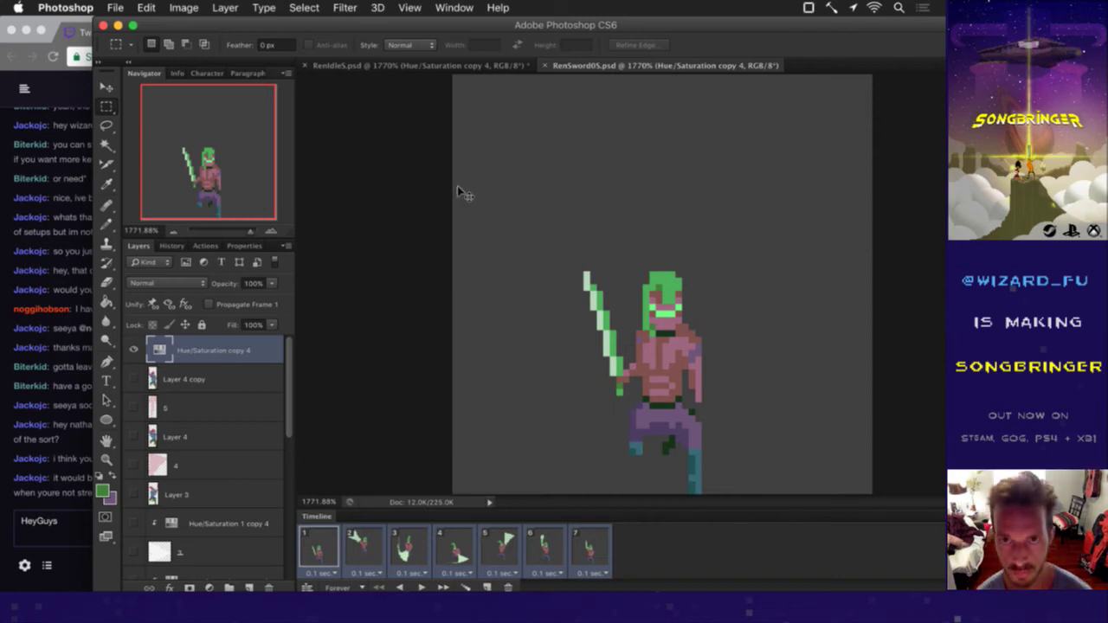
Step: Render all frames of RenSword0S.psd as the PNG image sequence RenSword0S.png in the Shadow folder and close the document
key(ctrl+z)
key(ctrl+shift+alt+r)
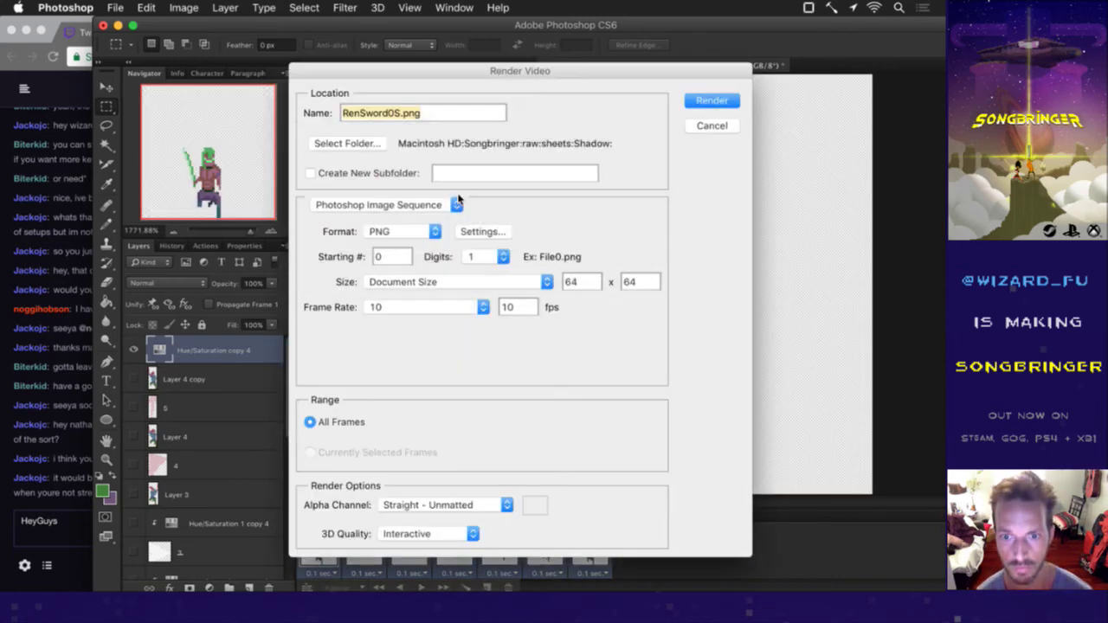
key(Return)
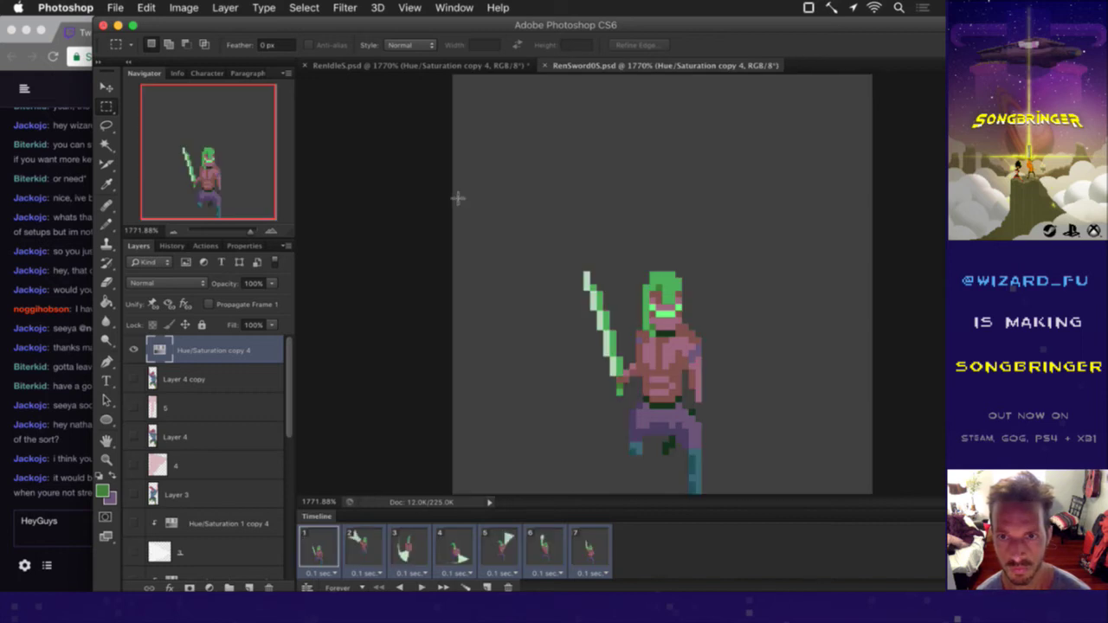
key(super+w)
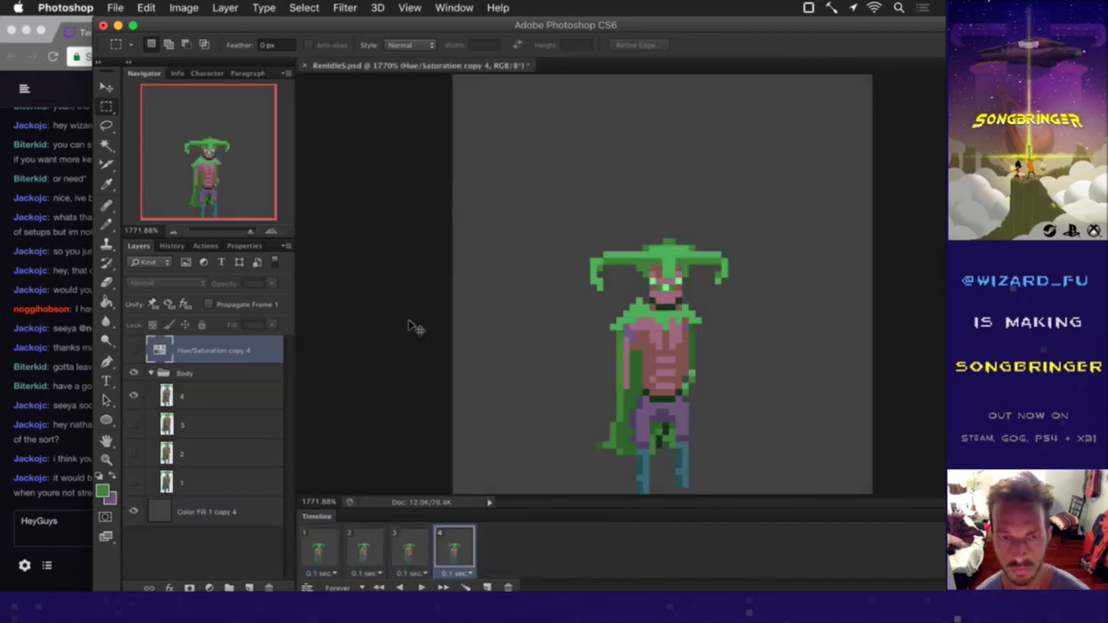
key(super+Tab)
key(super+shift+Tab)
key(super+shift+Tab)
key(super+shift+Tab)
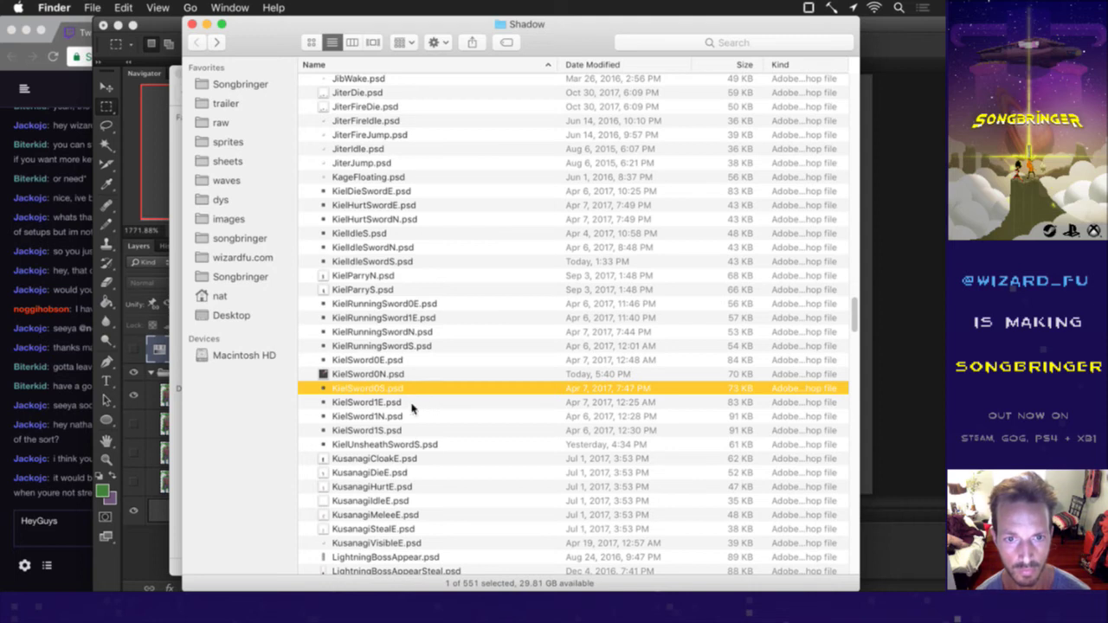
double_click(390, 275)
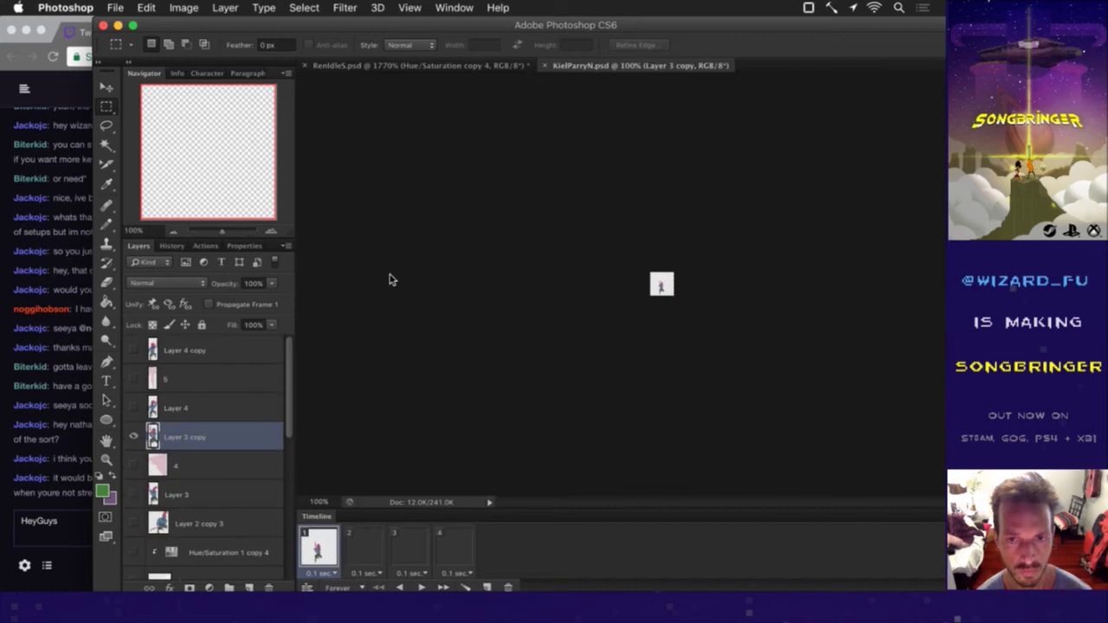
key(super+Tab)
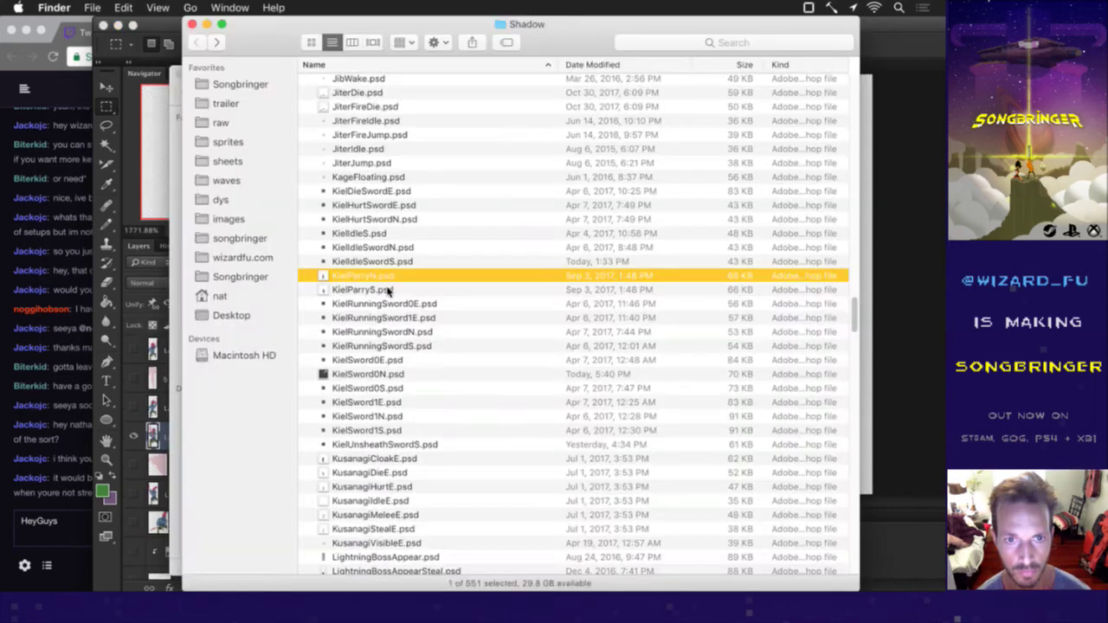
double_click(387, 289)
key(super+0)
key(super+Tab)
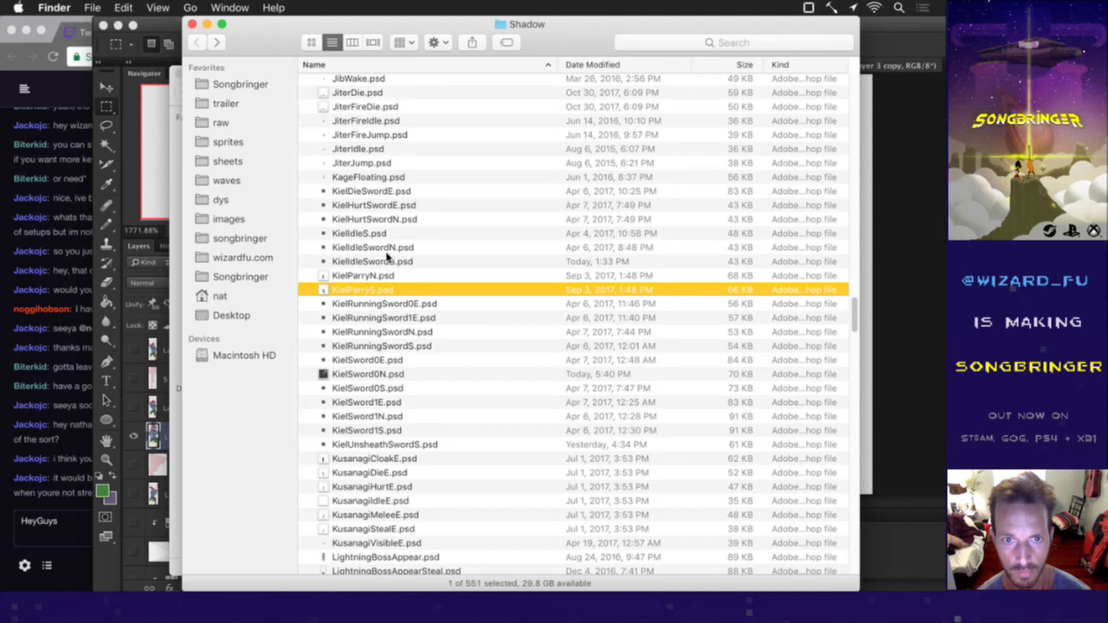
Step: Open KielIdleSwordN.psd from the Shadow folder and switch to Photoshop
double_click(388, 249)
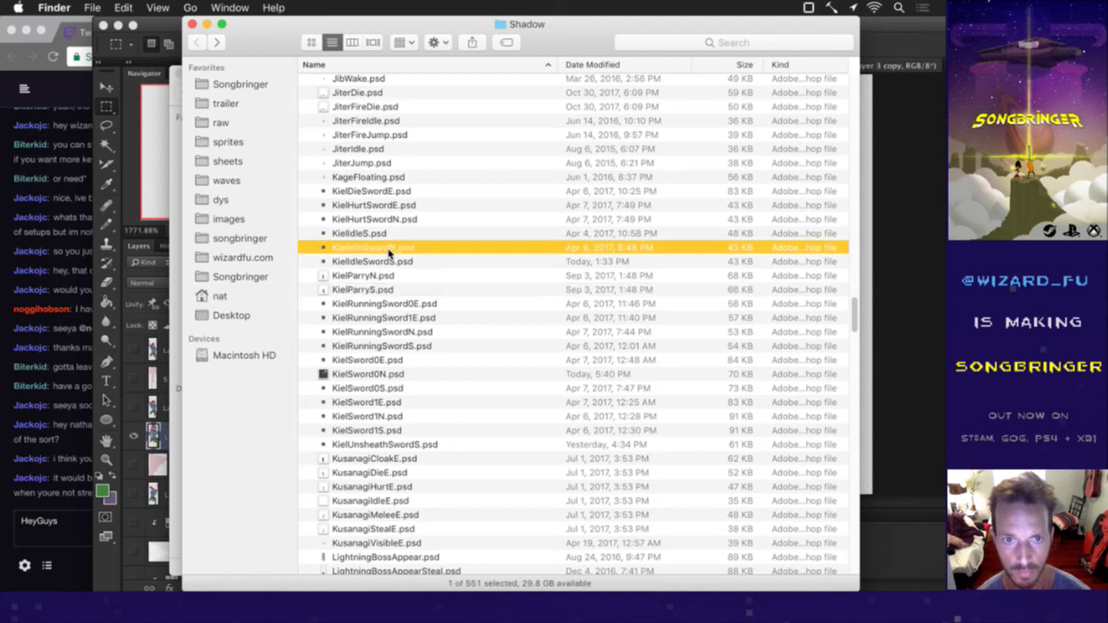
key(super+0)
key(super+Tab)
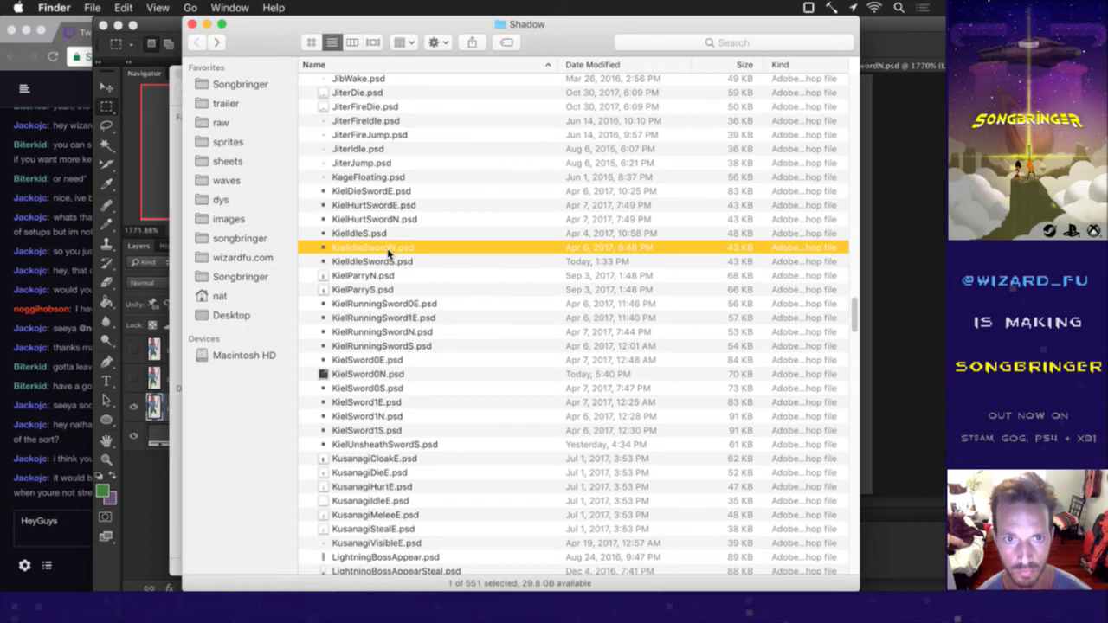
key(super+Tab)
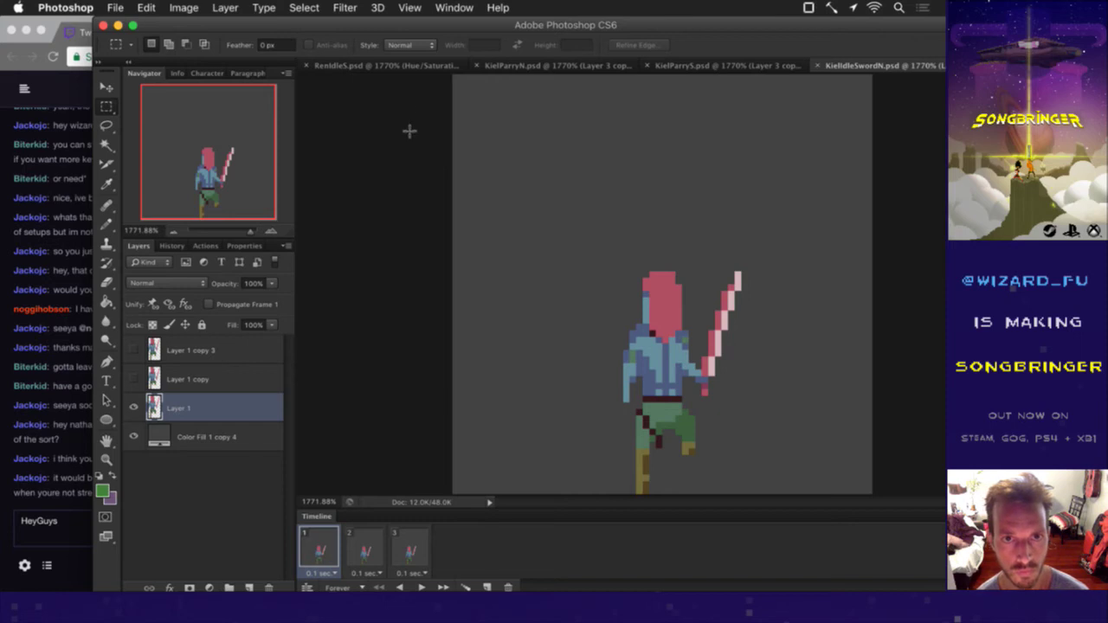
Step: Save a copy of KielParryN.psd in the Shadow folder under the name RenParryN.psd
click(506, 64)
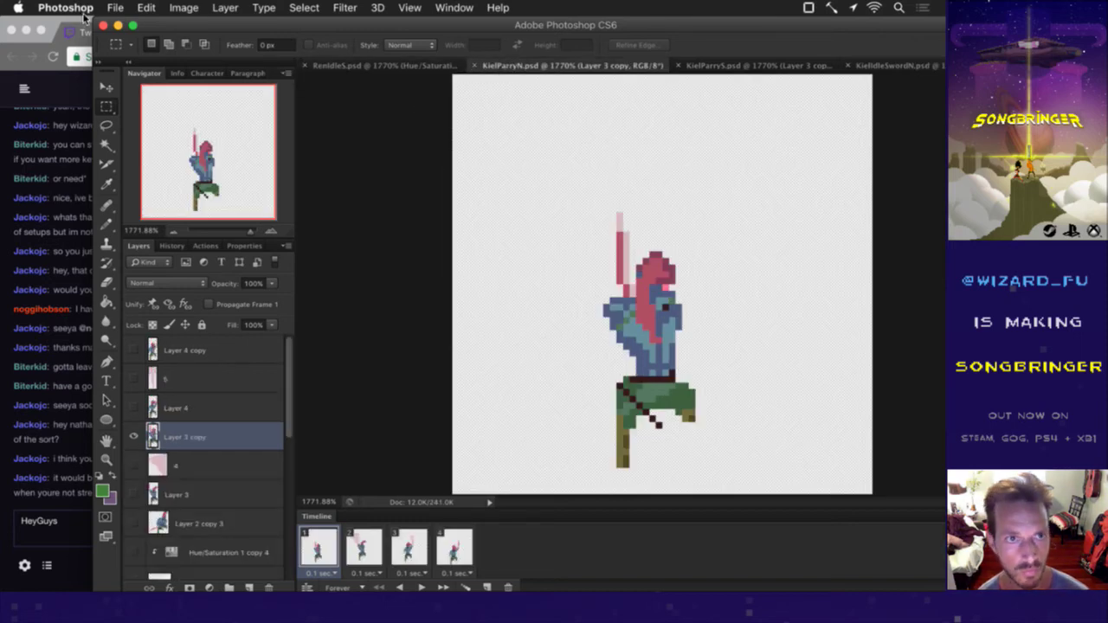
click(116, 8)
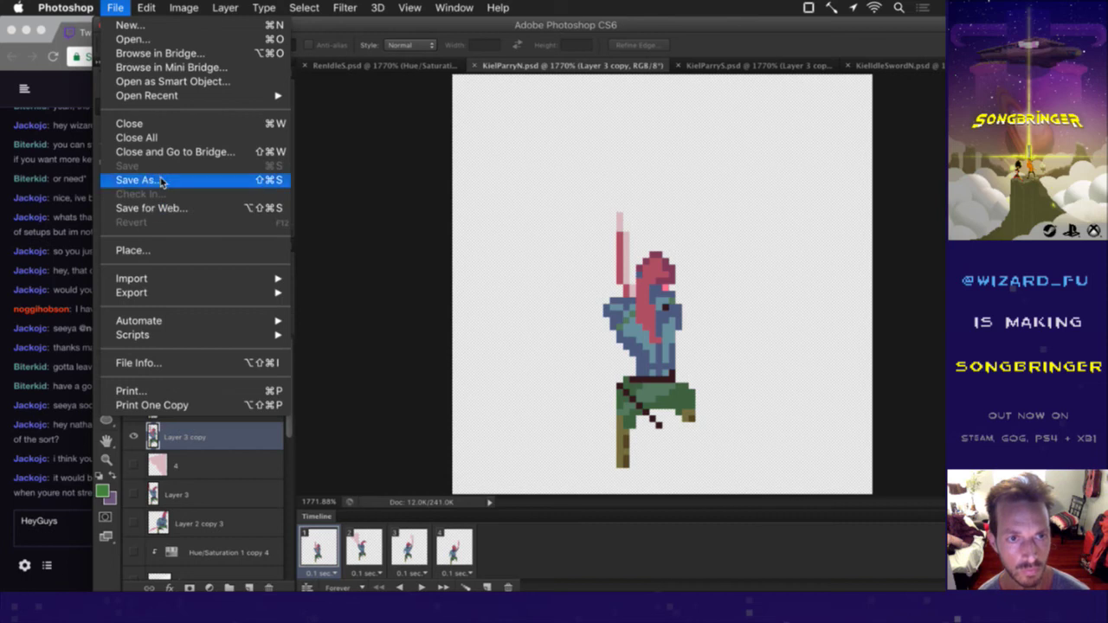
click(160, 180)
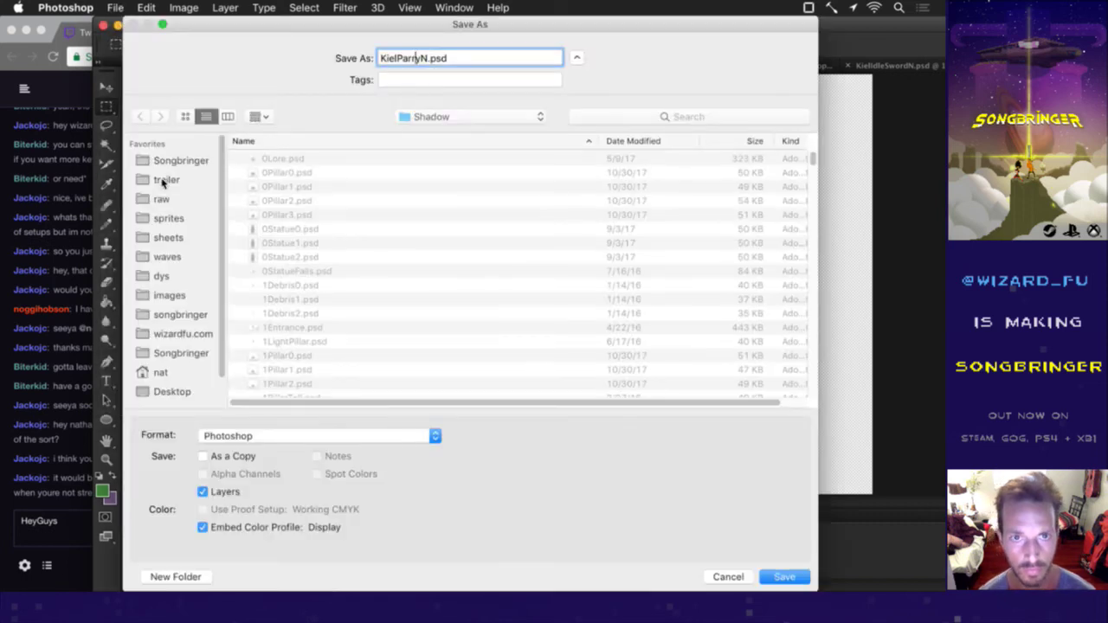
key(BackSpace)
key(BackSpace)
key(BackSpace)
key(BackSpace)
text(Ren)
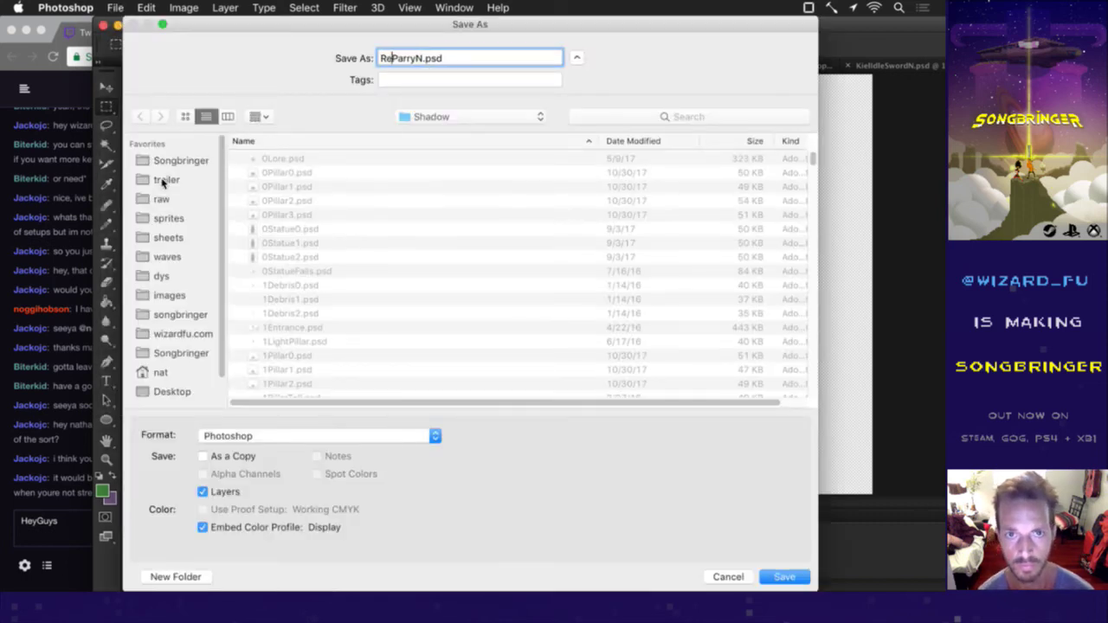
key(super+a)
key(Return)
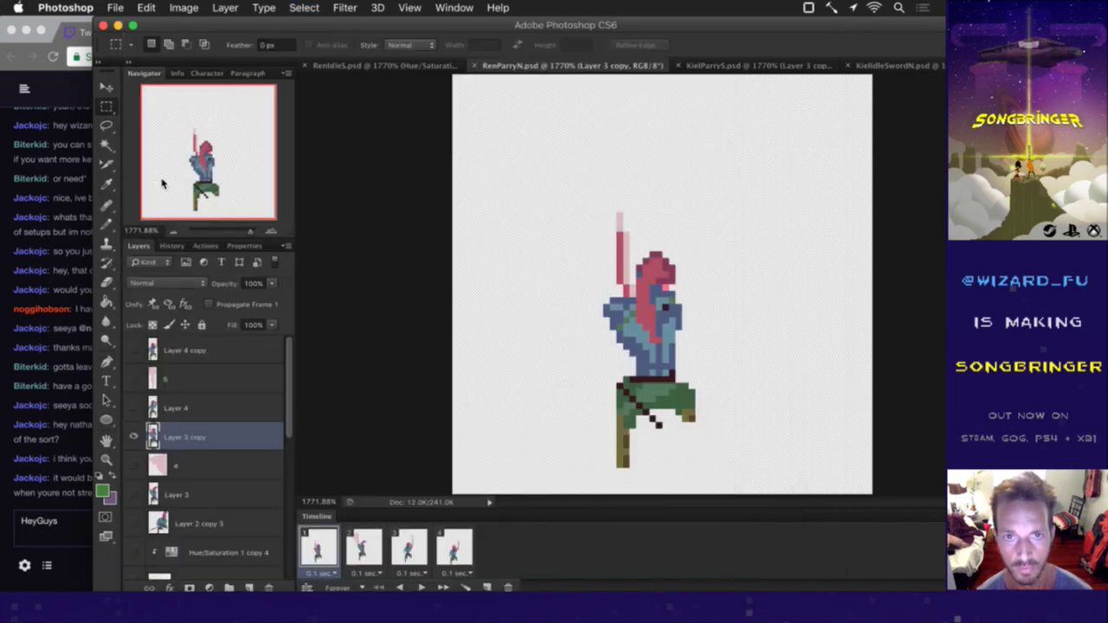
Step: Save a copy of KielParryS.psd in the Shadow folder under the name RenParryS.psd
click(719, 66)
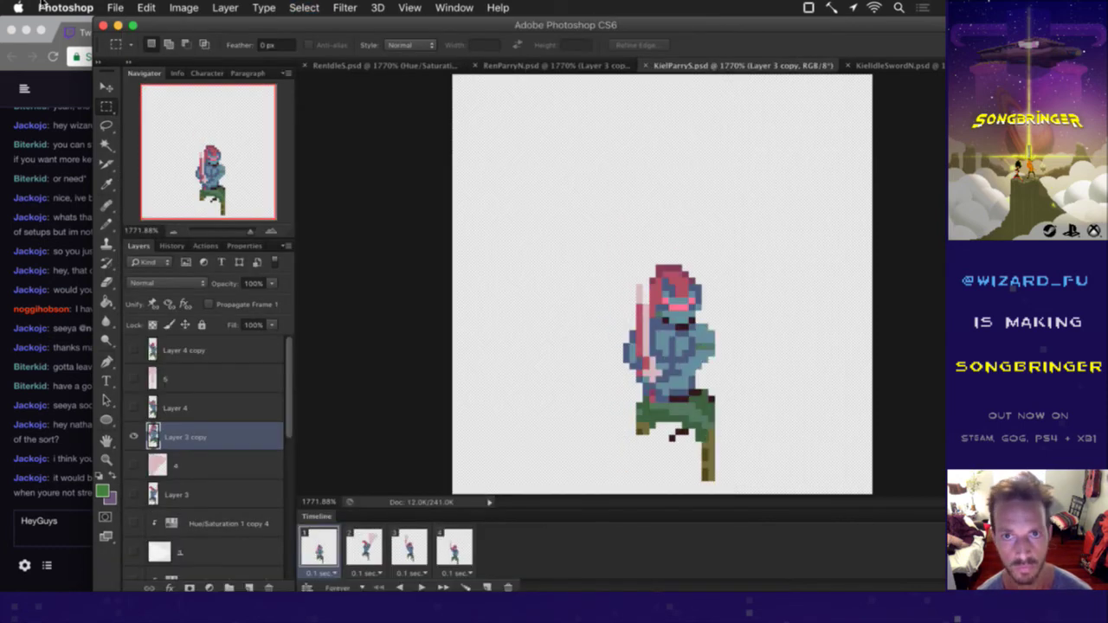
click(119, 8)
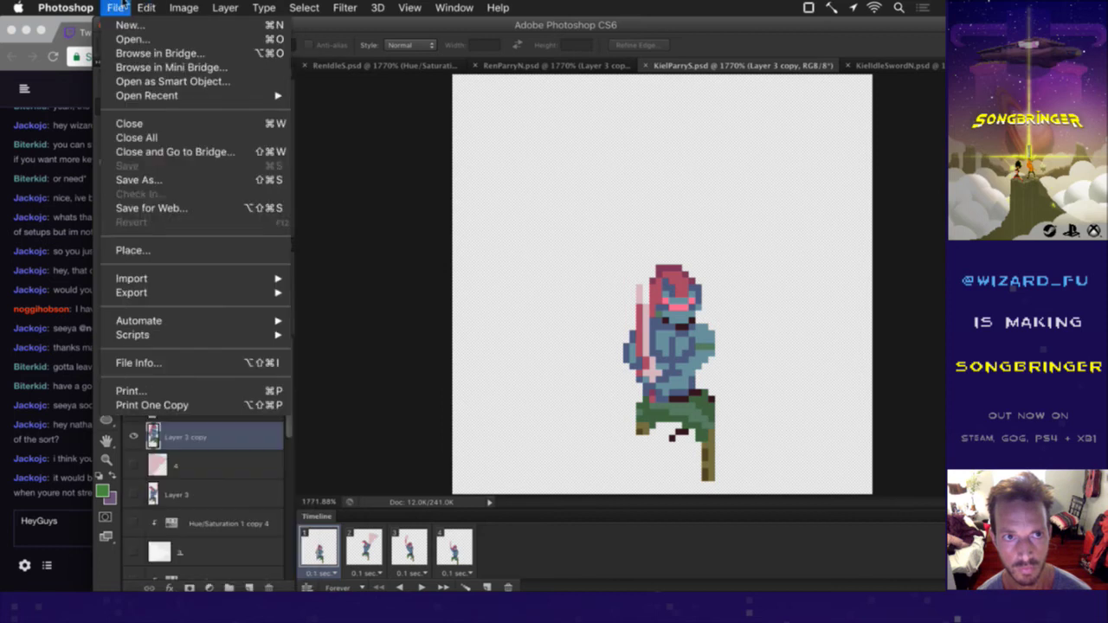
click(148, 183)
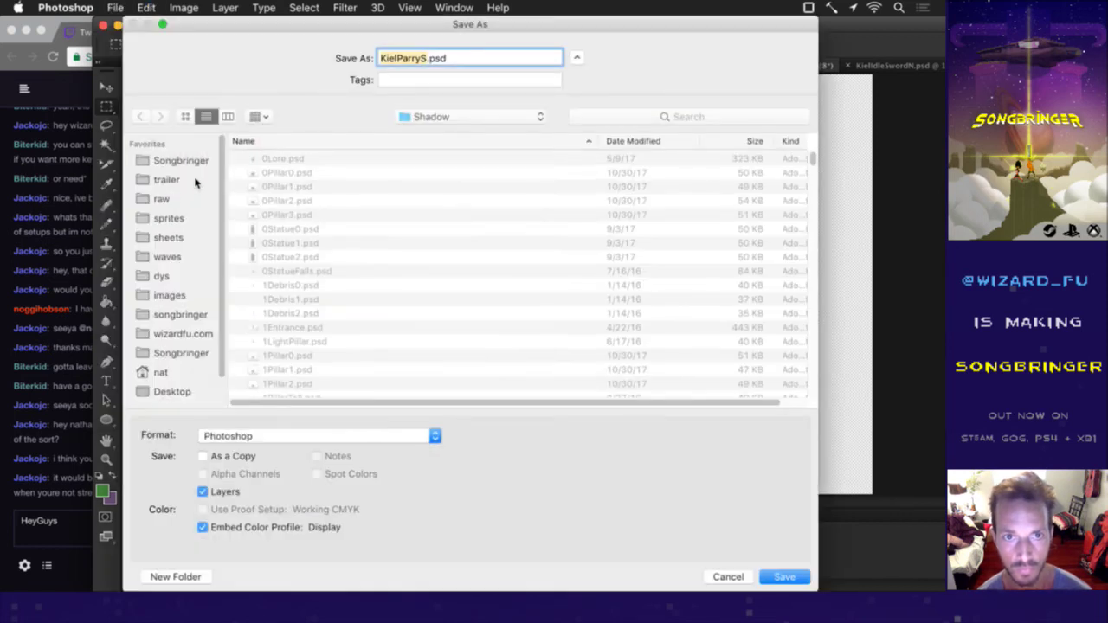
key(Left)
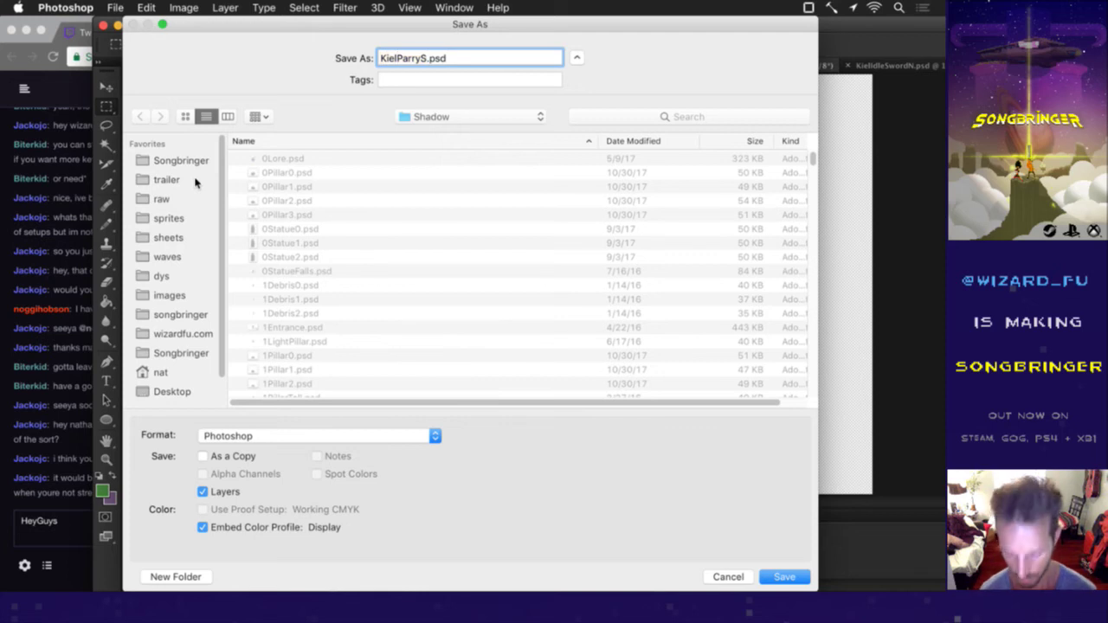
key(Delete)
key(Delete)
key(Delete)
key(Delete)
text(Ren)
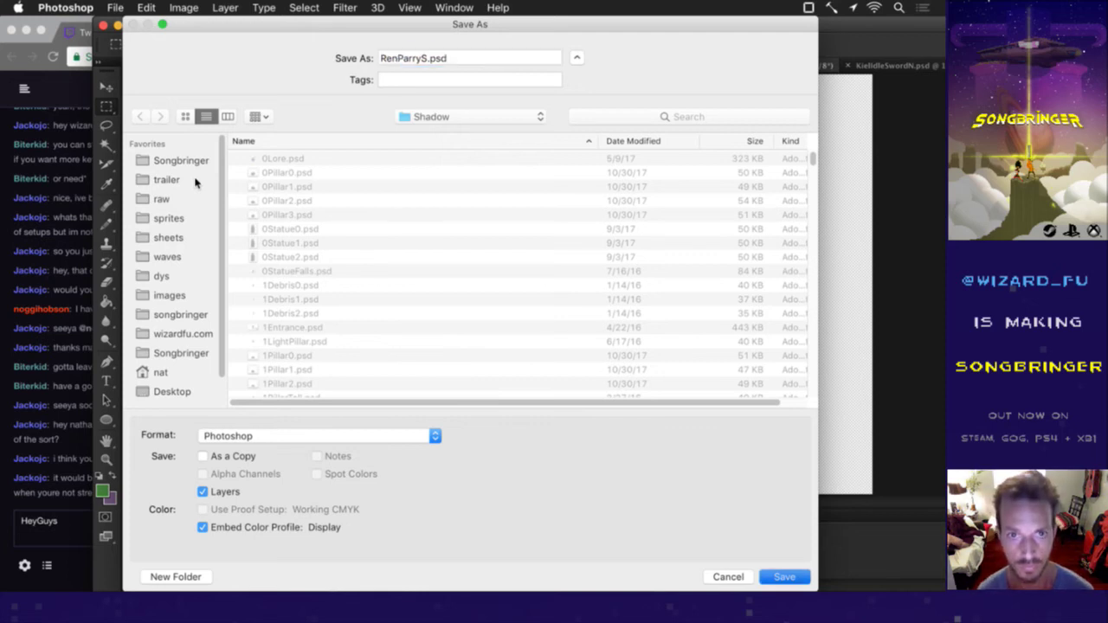
key(Return)
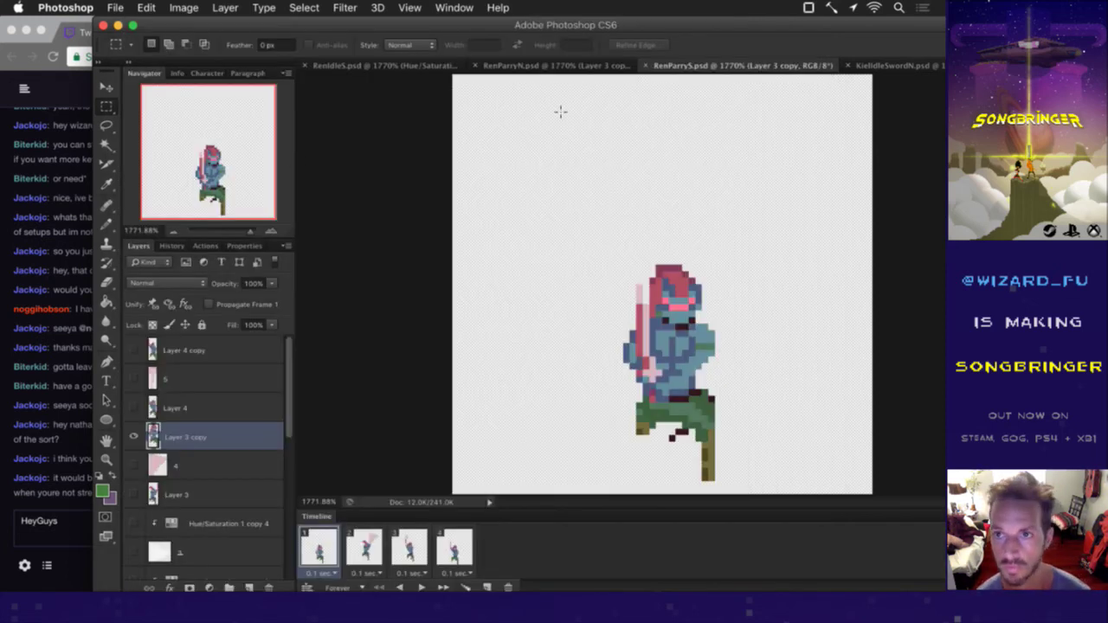
Step: Save a copy of KielIdleSwordN.psd under the name RenIdleSwordN.psd
click(901, 66)
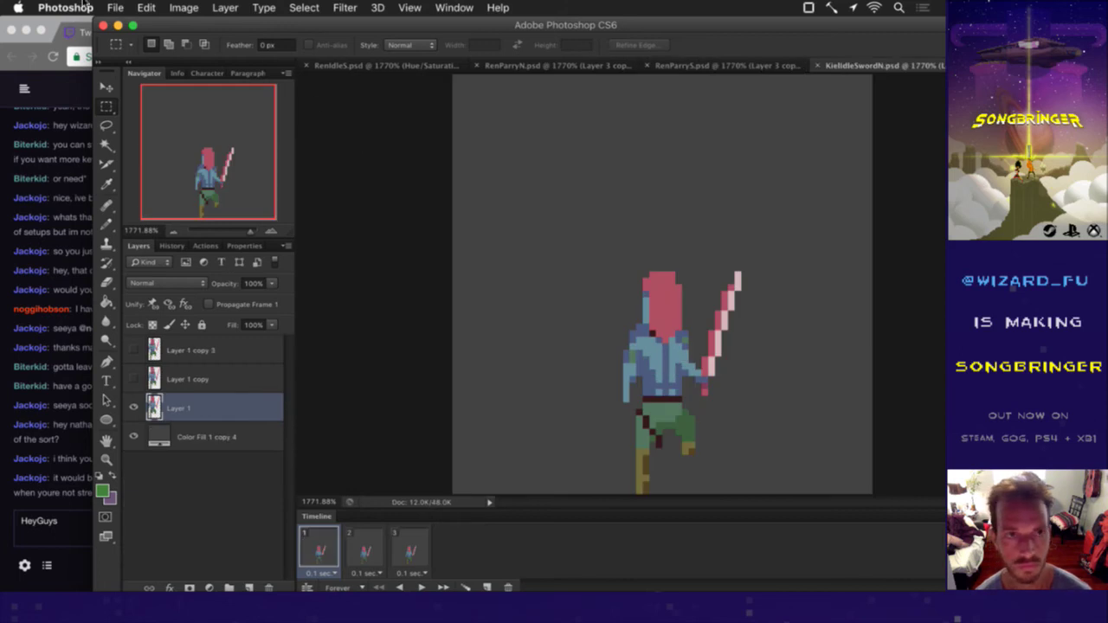
click(115, 7)
click(136, 179)
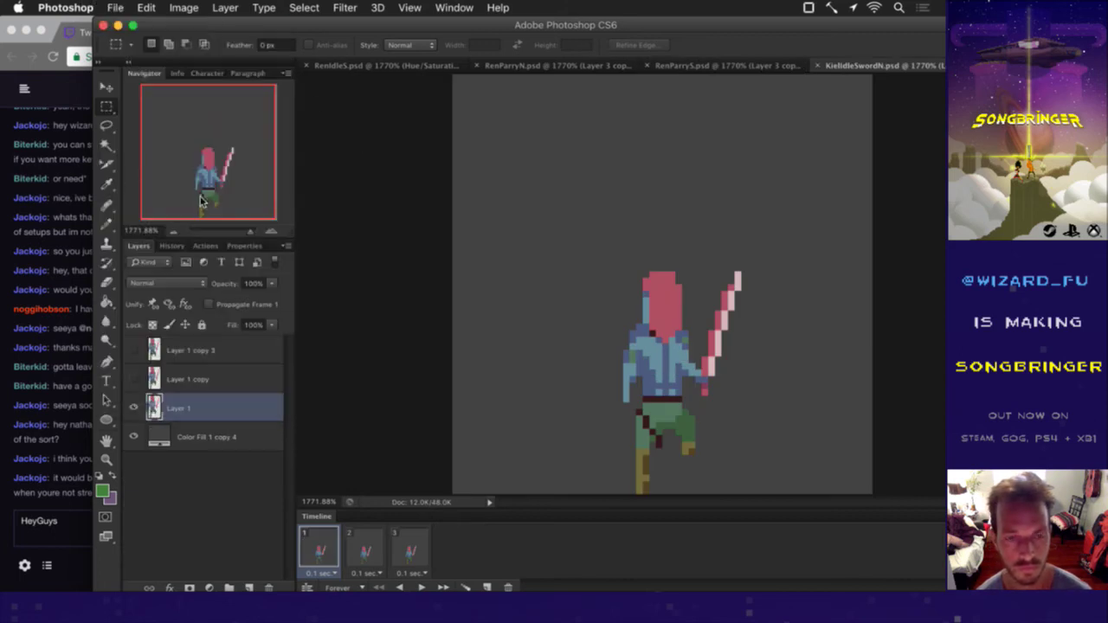
click(398, 64)
key(BackSpace)
key(BackSpace)
key(BackSpace)
key(BackSpace)
text(Ren)
key(Return)
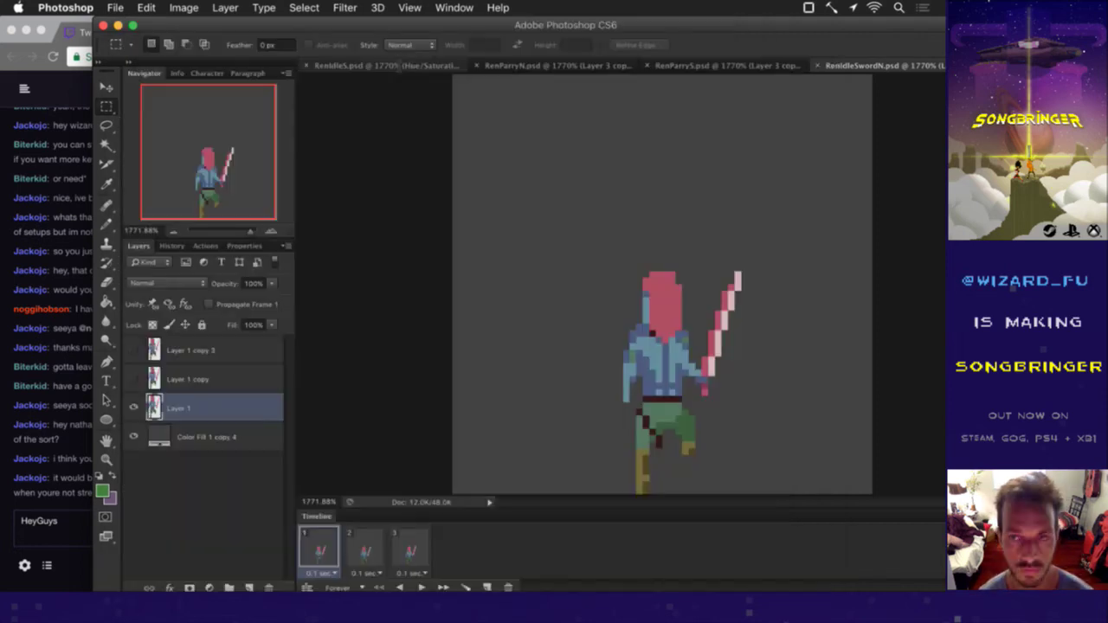
Step: With all four frames and Layer 4 copy selected in RenParryN.psd, duplicate the Hue/Saturation copy 4 layer from RenIdleS.psd into it
click(517, 66)
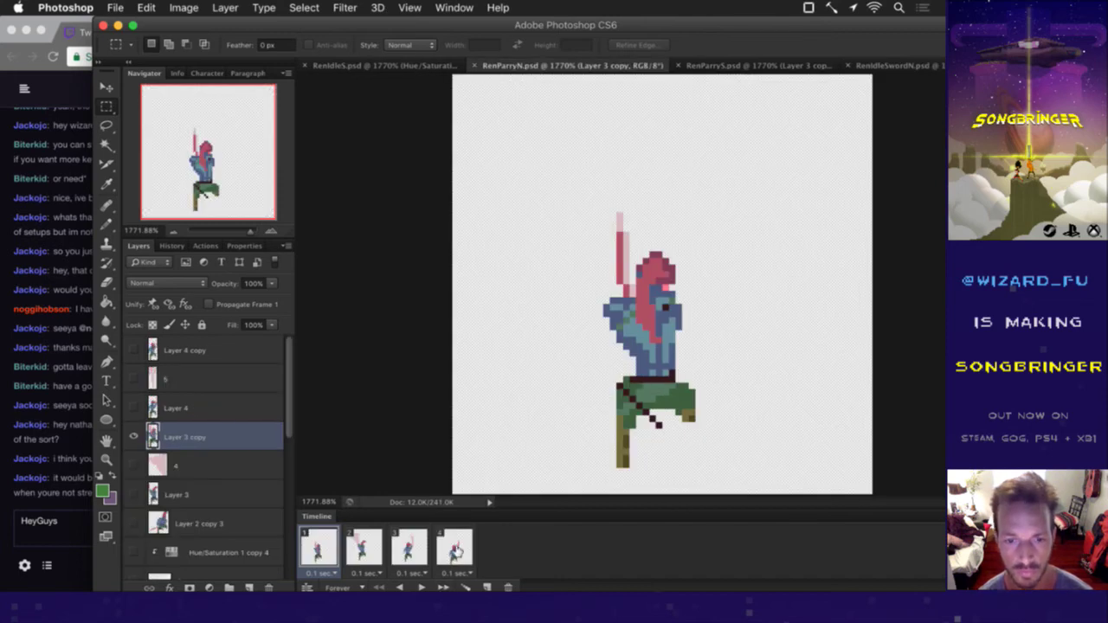
shift+click(457, 552)
click(242, 348)
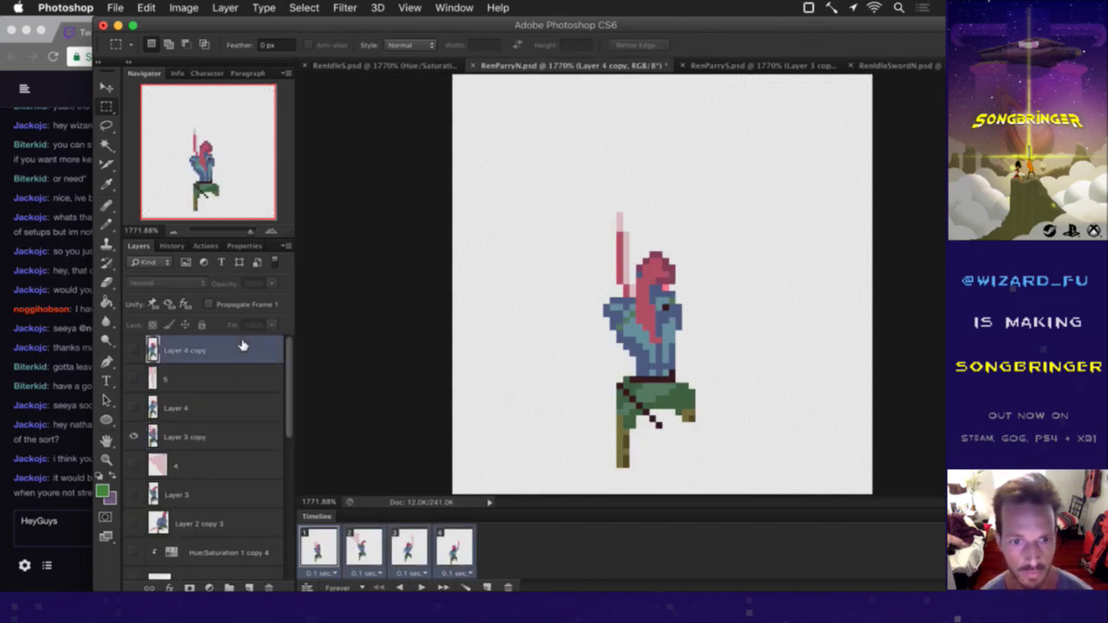
click(344, 68)
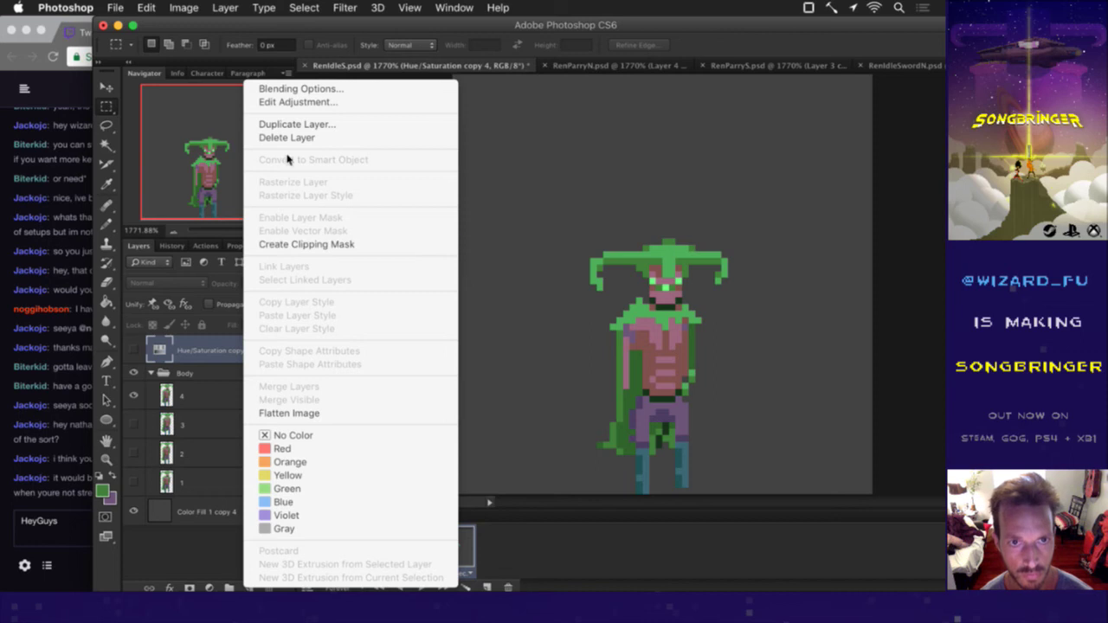
click(297, 127)
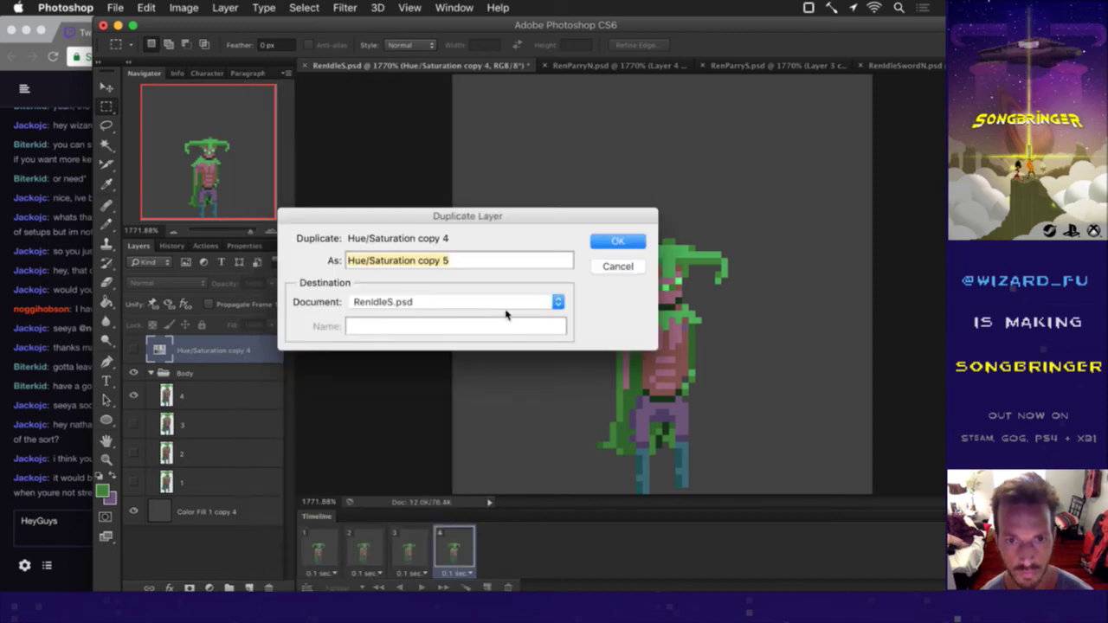
click(509, 303)
click(501, 317)
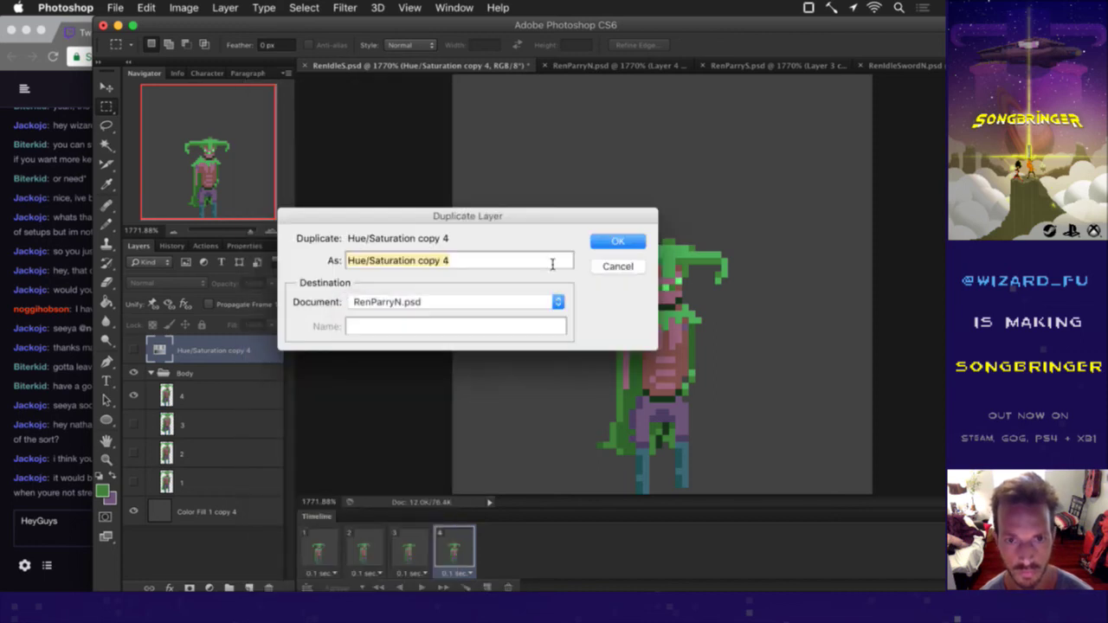
click(606, 242)
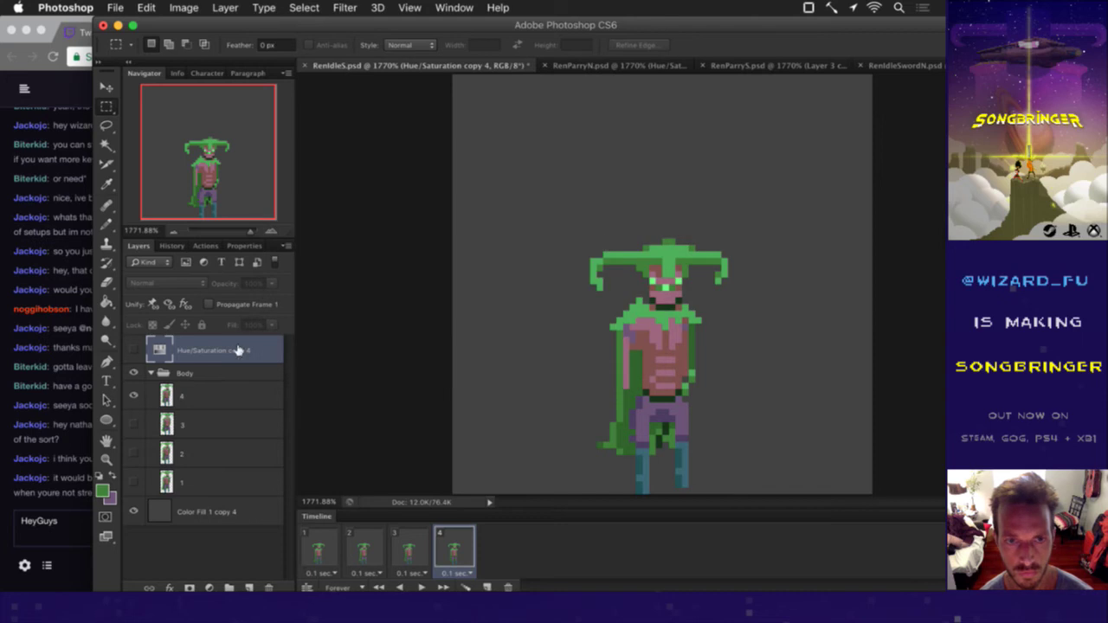
Step: Make the Hue/Saturation copy 4 layer visible in all four frames of RenParryN.psd and change the backdrop to dark grey
click(575, 67)
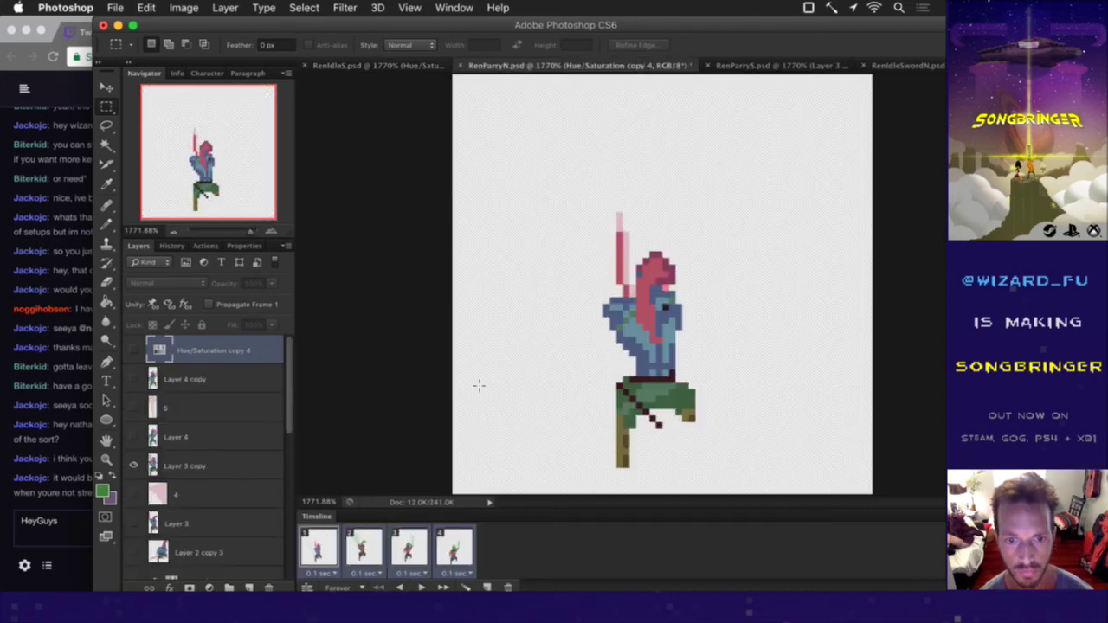
click(134, 349)
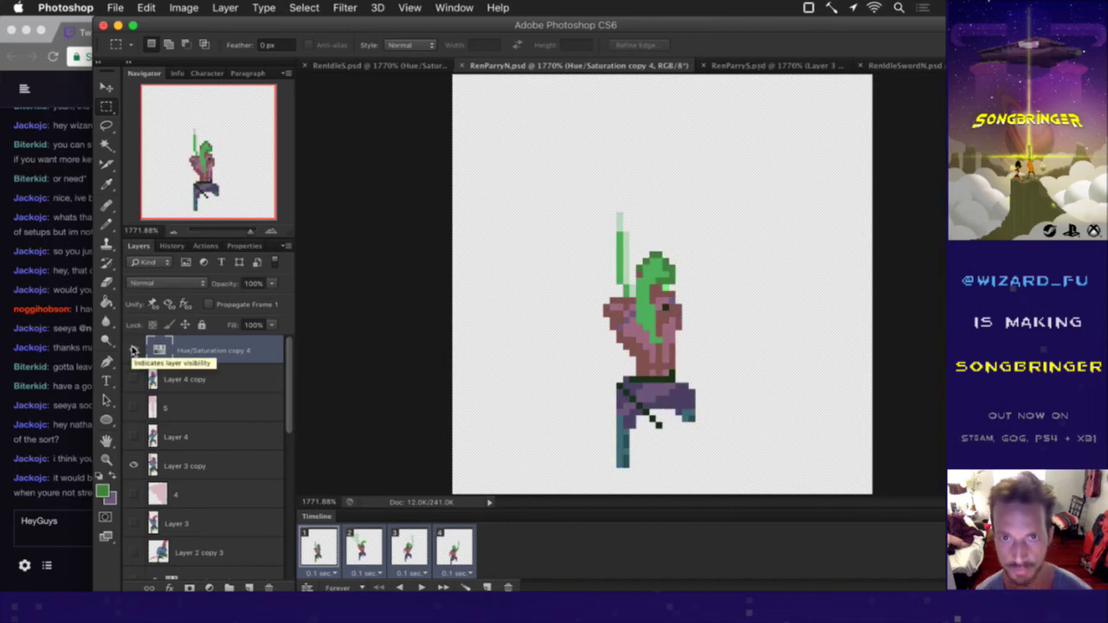
key(F2)
key(Return)
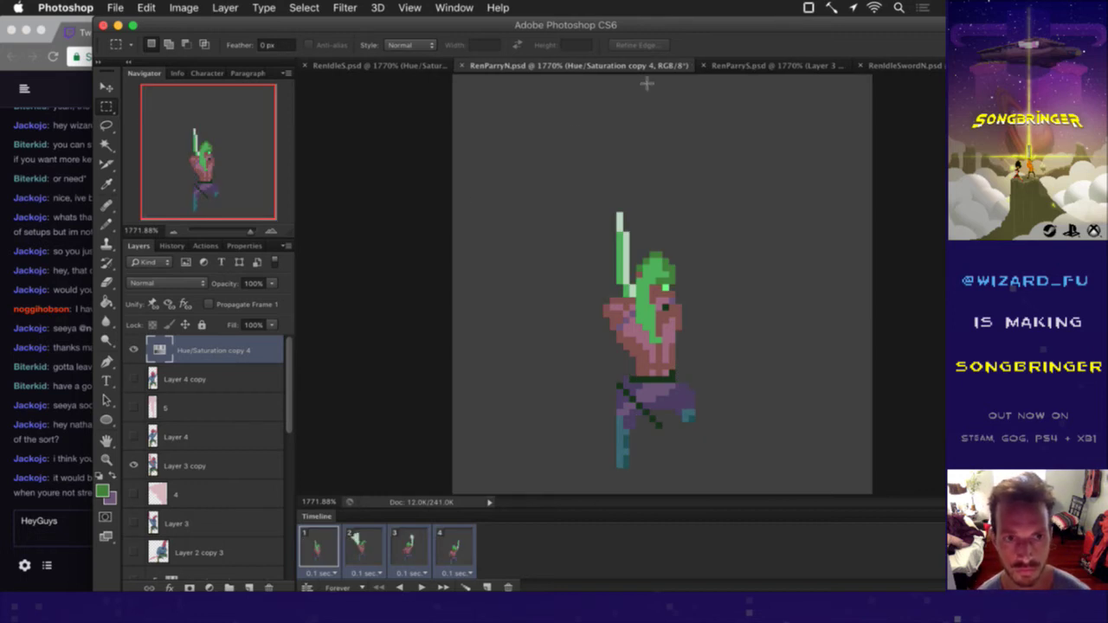
Step: Select all four animation frames in RenParryS.psd
click(790, 68)
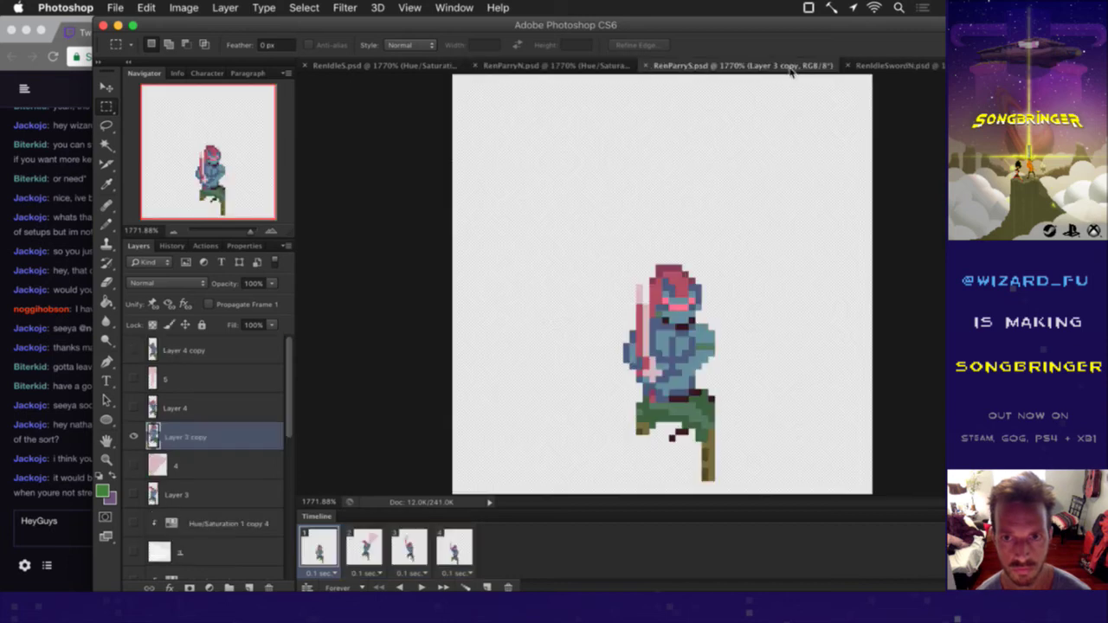
shift+click(466, 539)
Step: Read the newest messages in the Twitch chat and return to RenParryS.psd in Photoshop
click(77, 565)
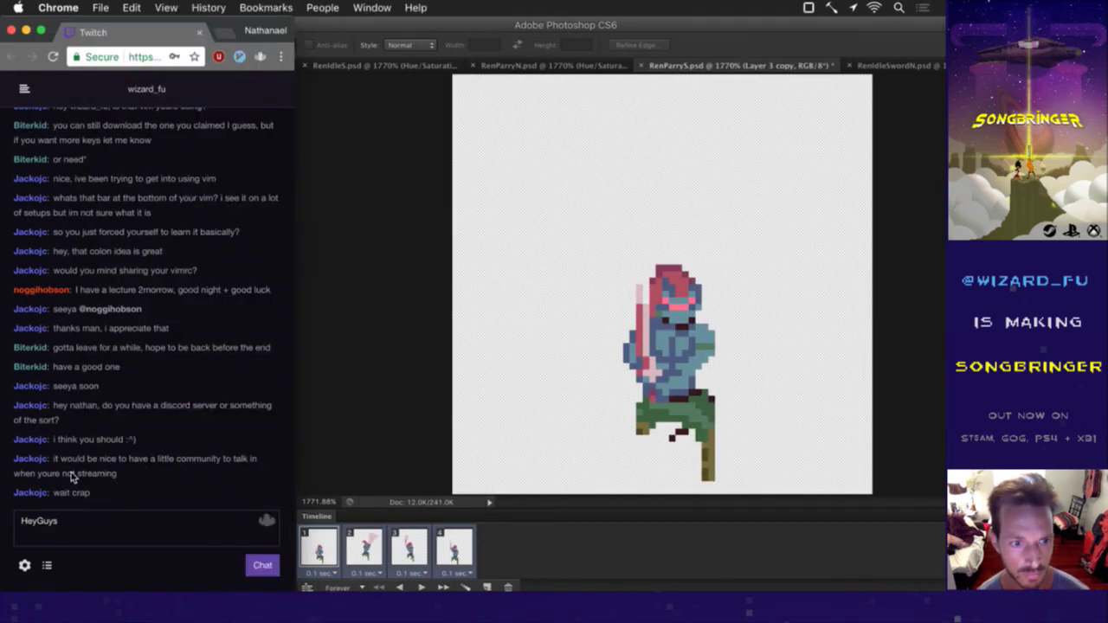
click(336, 404)
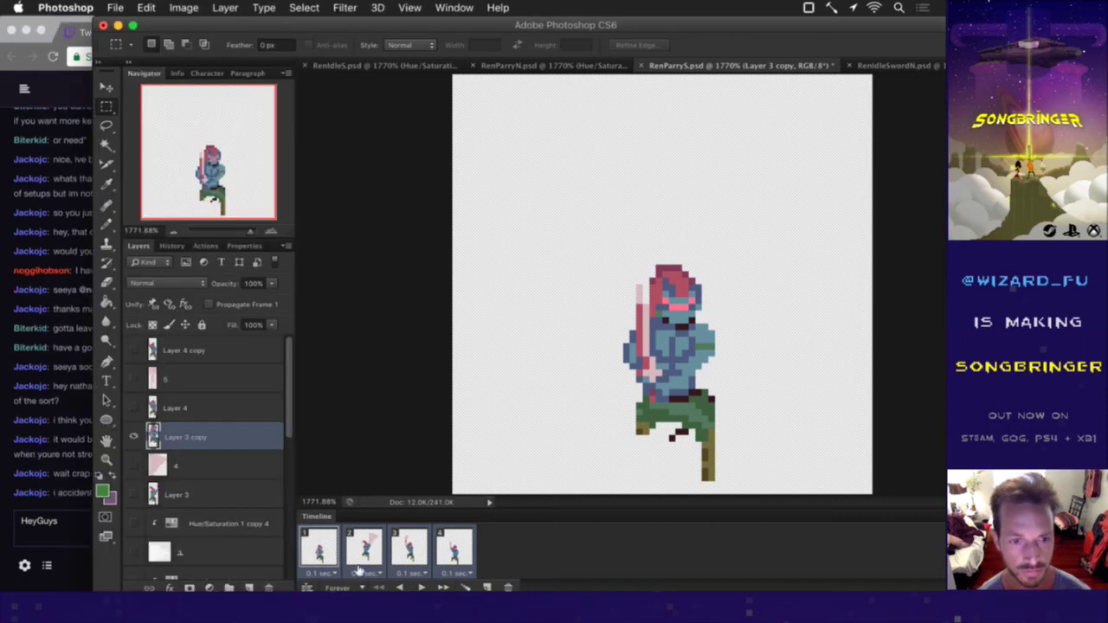
click(66, 491)
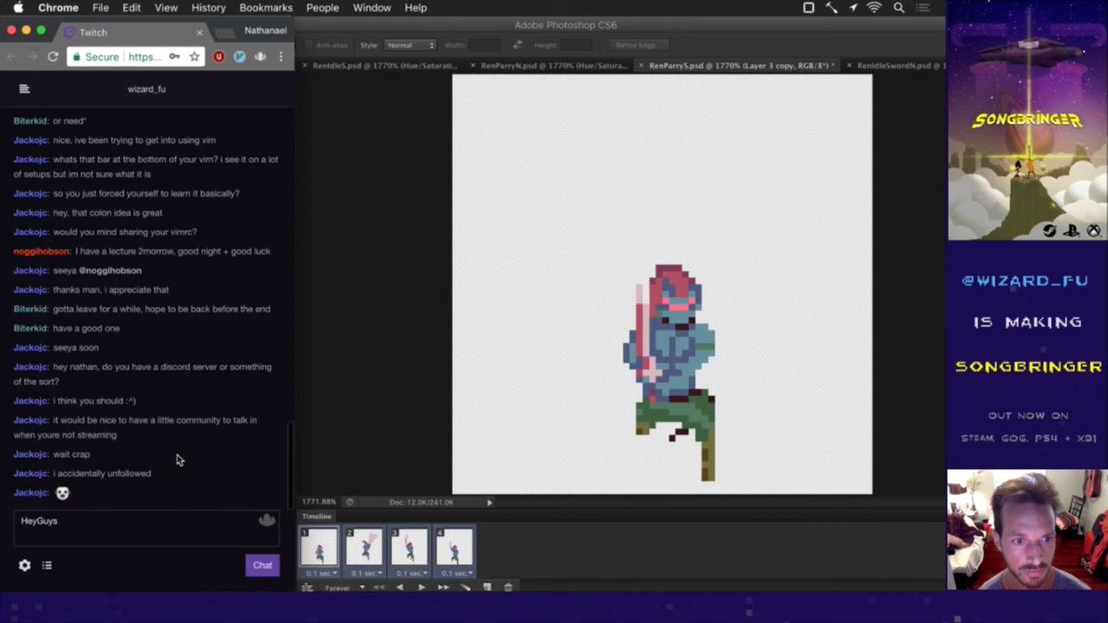
click(357, 458)
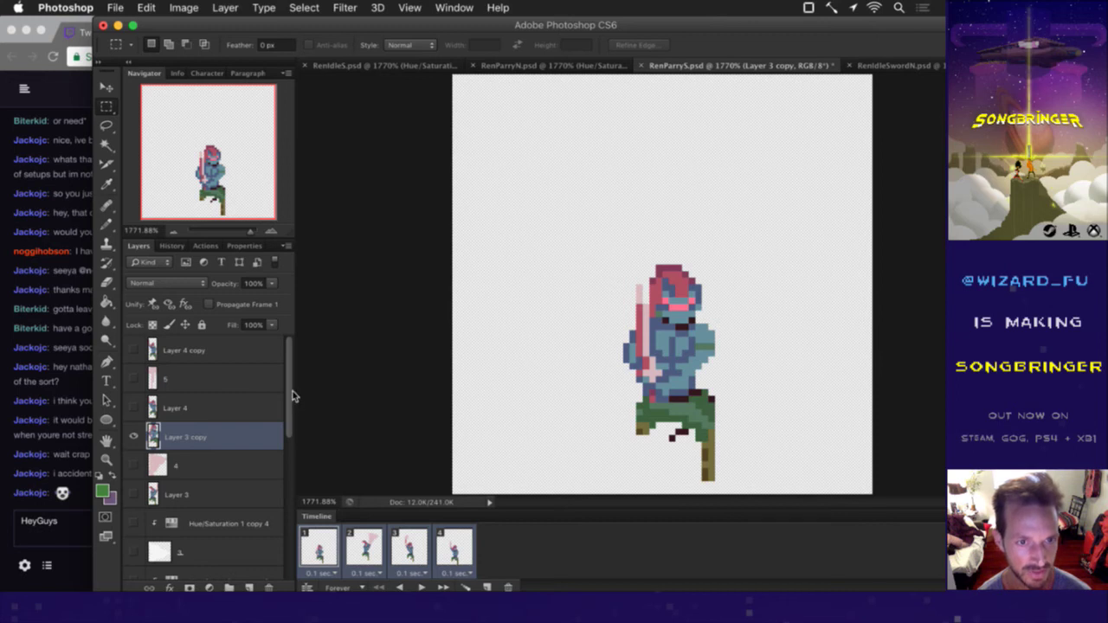
Step: Select Layer 4 copy in RenParryS.psd and check the newest Twitch chat messages
click(242, 351)
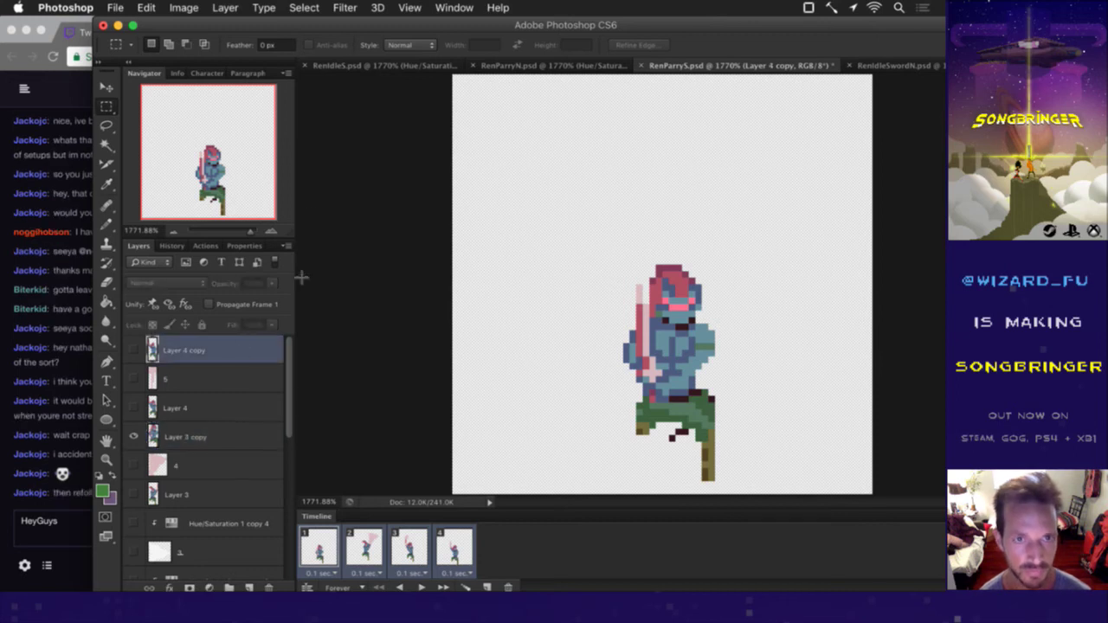
click(69, 426)
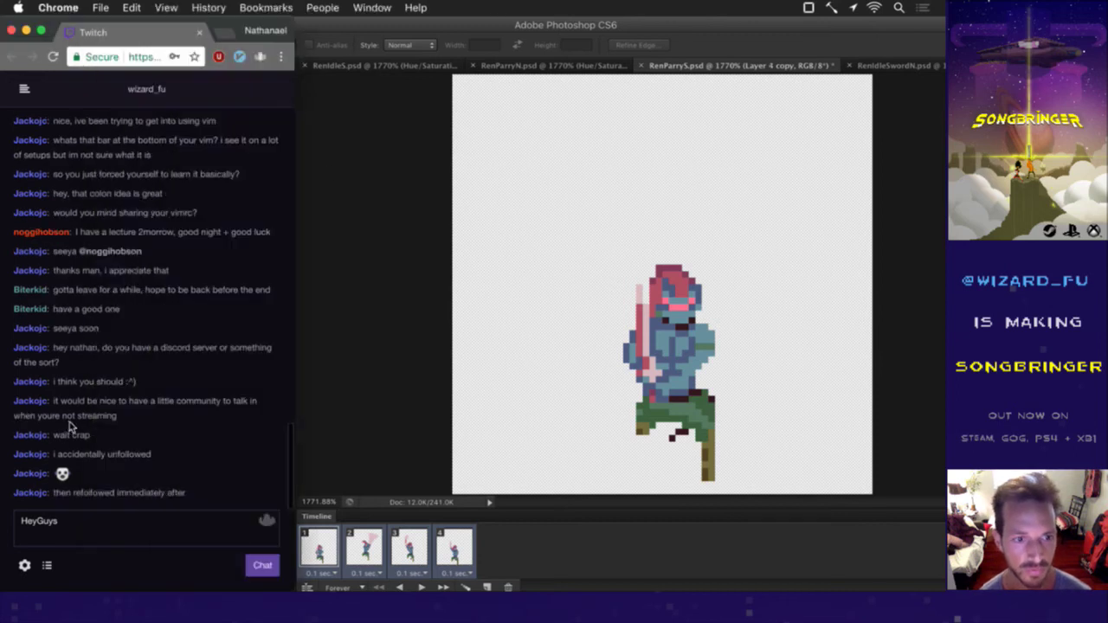
click(387, 327)
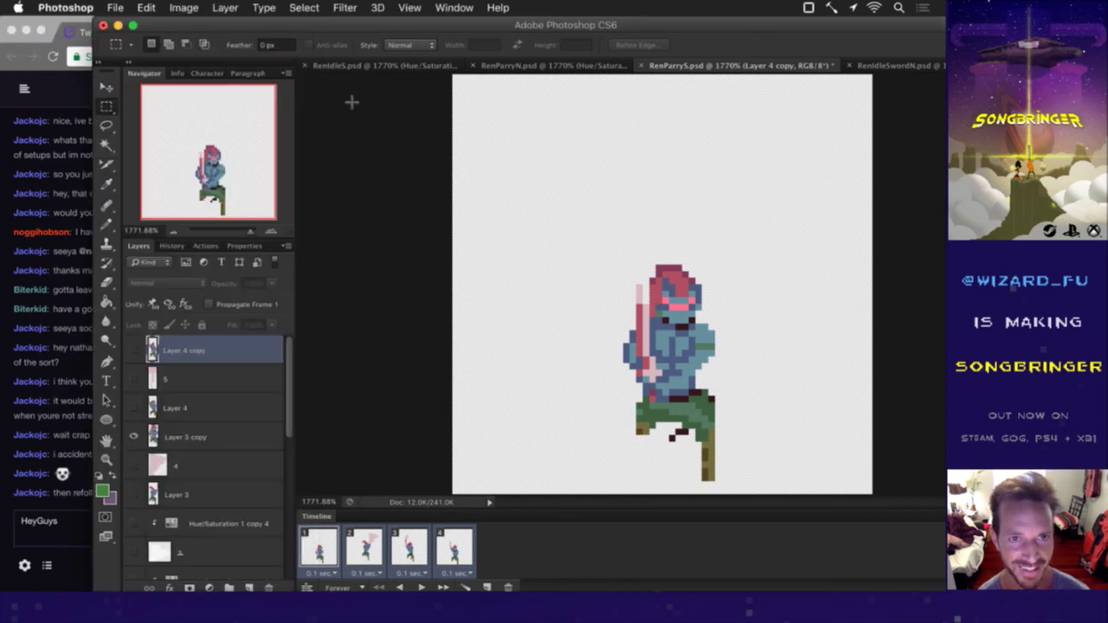
Step: Select all four animation frames in RenIdleS.psd, with a look at the Twitch chat before returning to Photoshop
click(377, 67)
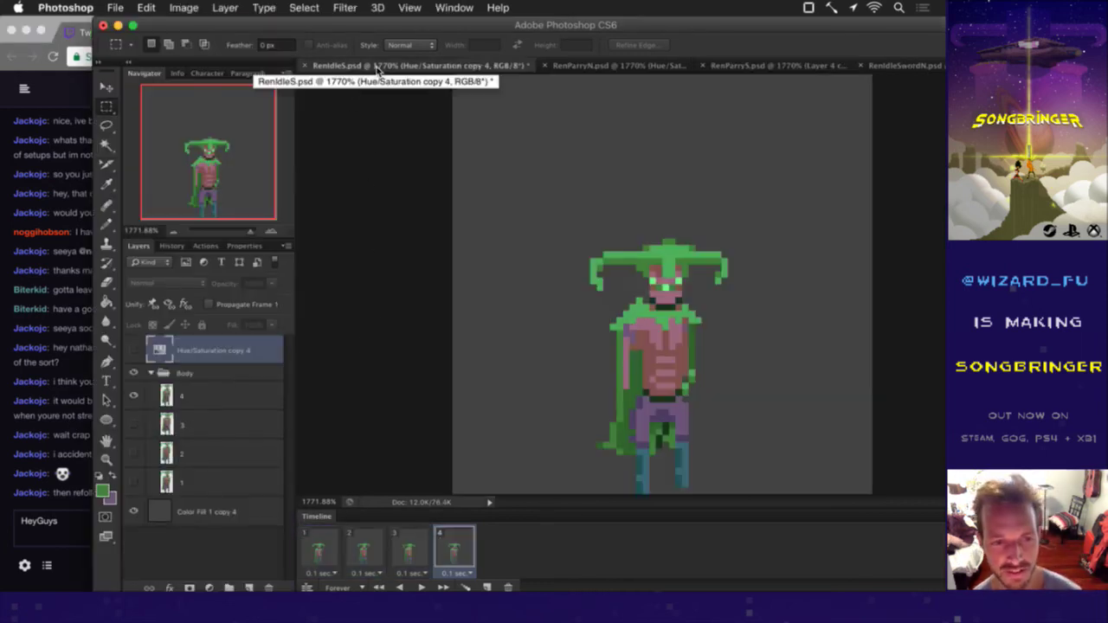
shift+click(320, 555)
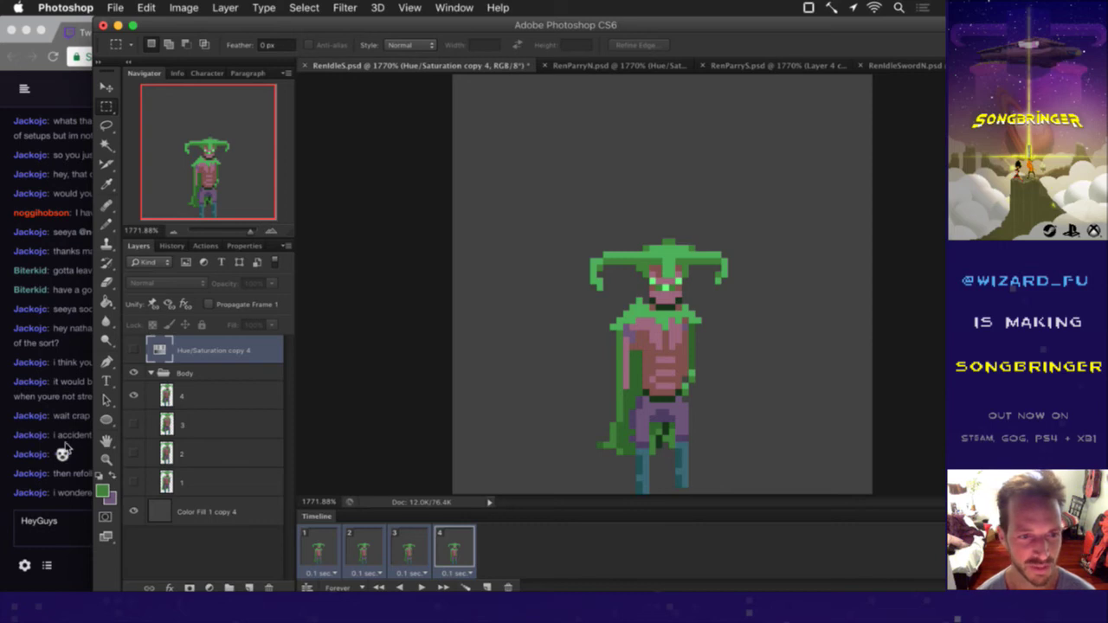
click(65, 431)
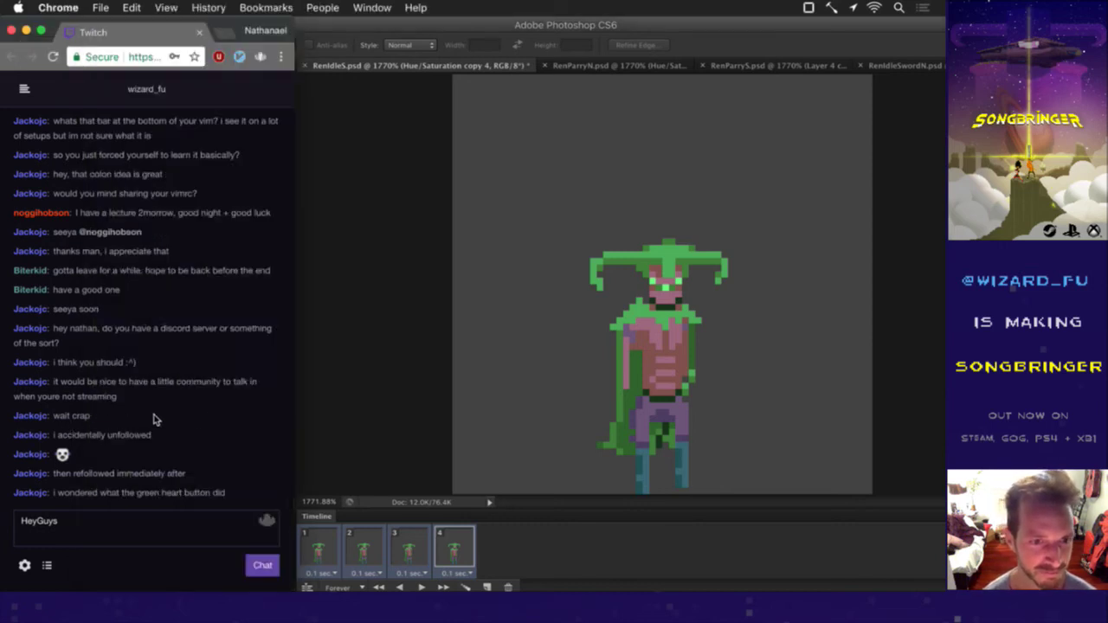
click(401, 402)
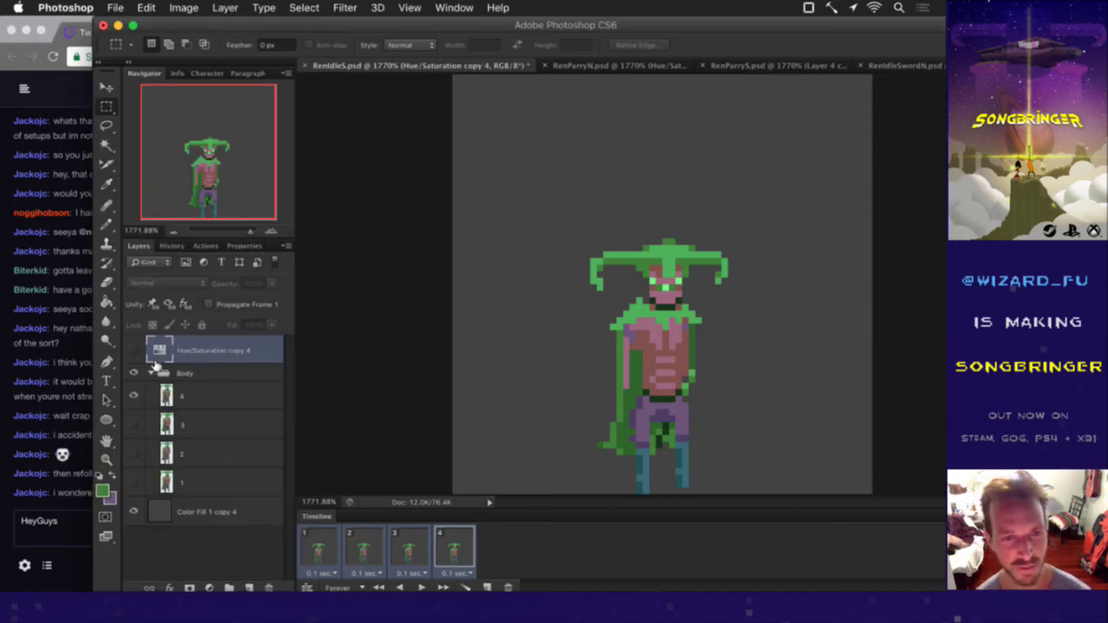
Step: Duplicate the Hue/Saturation copy 4 layer from RenIdleS.psd into RenParryS.psd
right_click(237, 353)
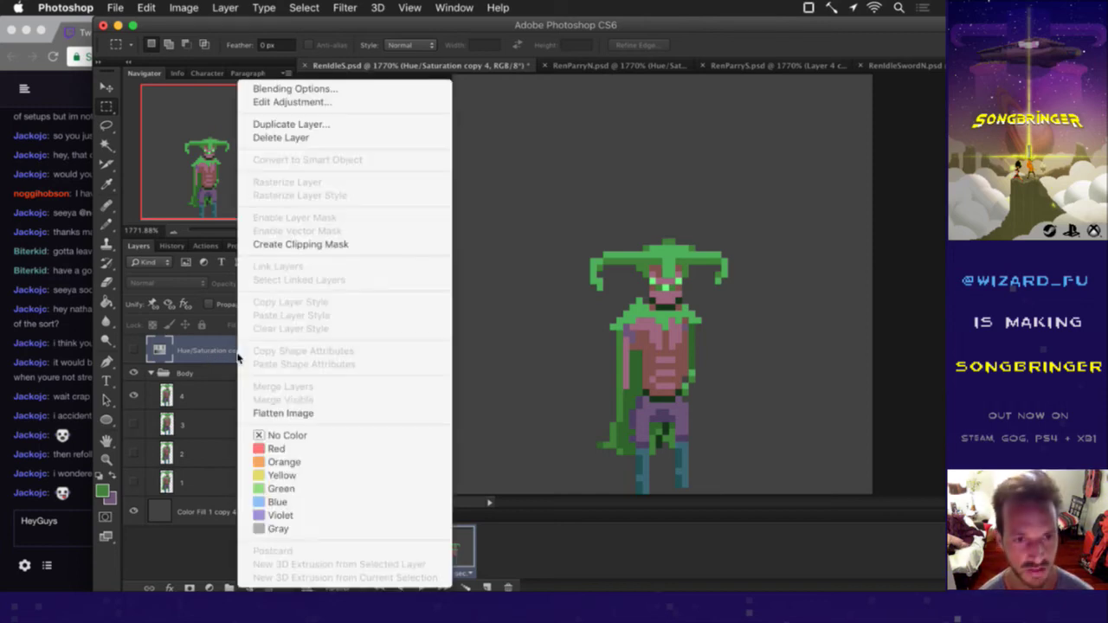
click(308, 124)
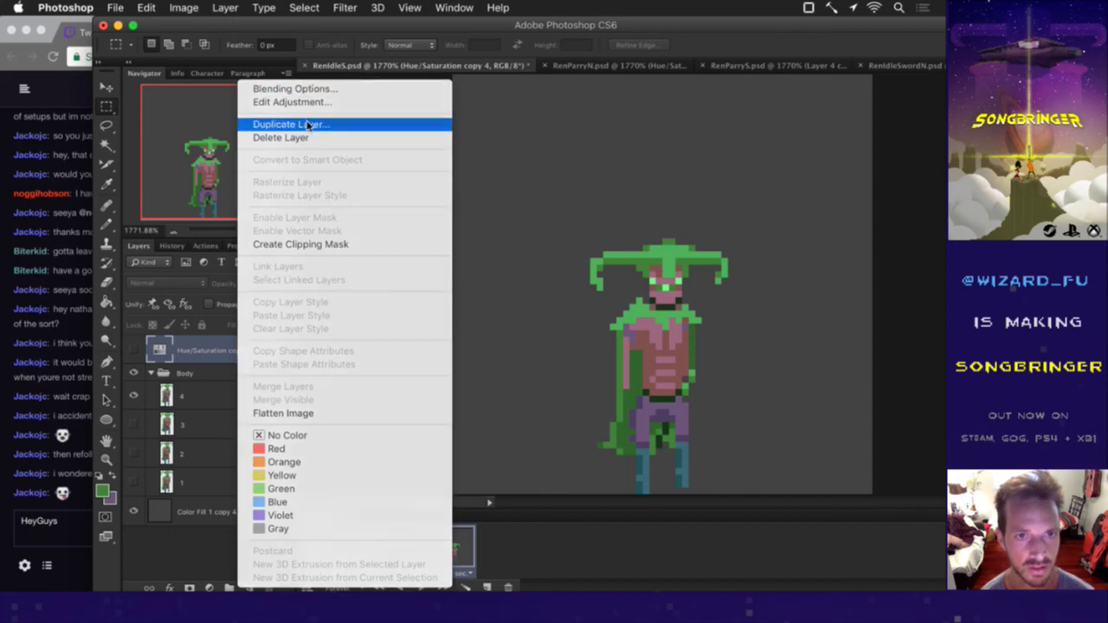
click(468, 302)
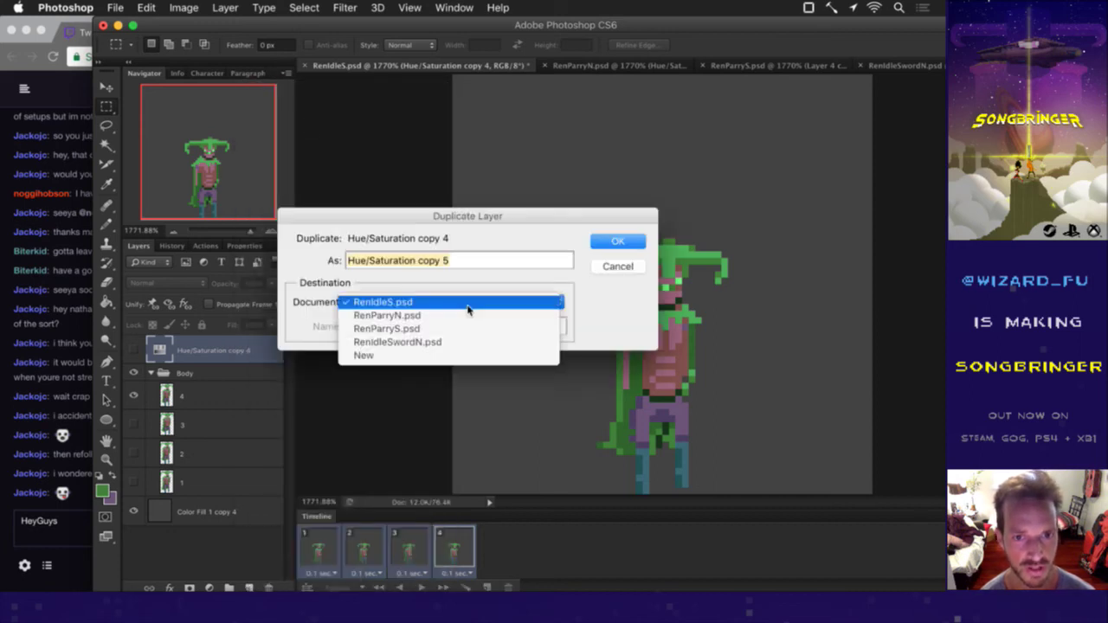
click(466, 330)
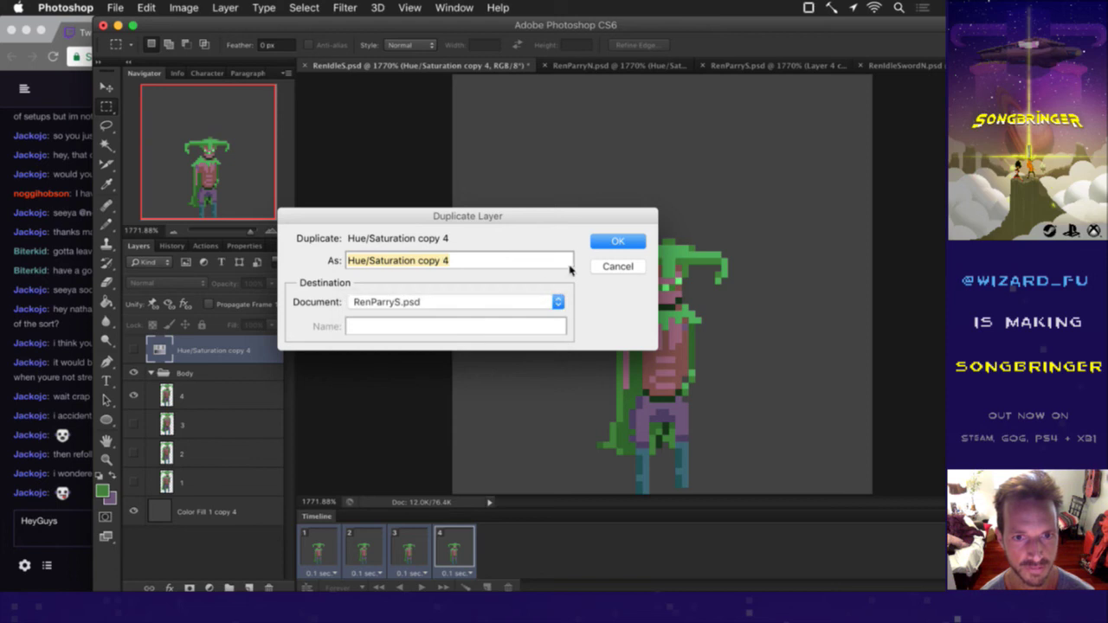
click(610, 240)
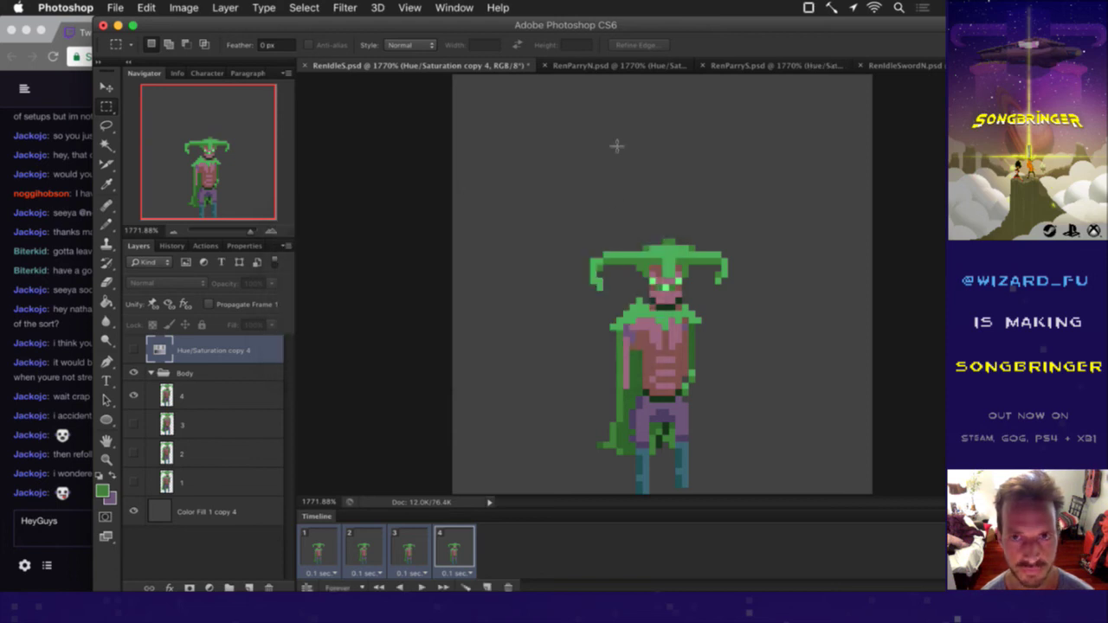
Step: Make the Hue/Saturation copy 4 layer visible in all four frames of RenParryS.psd, save, and change the backdrop to dark grey
click(757, 63)
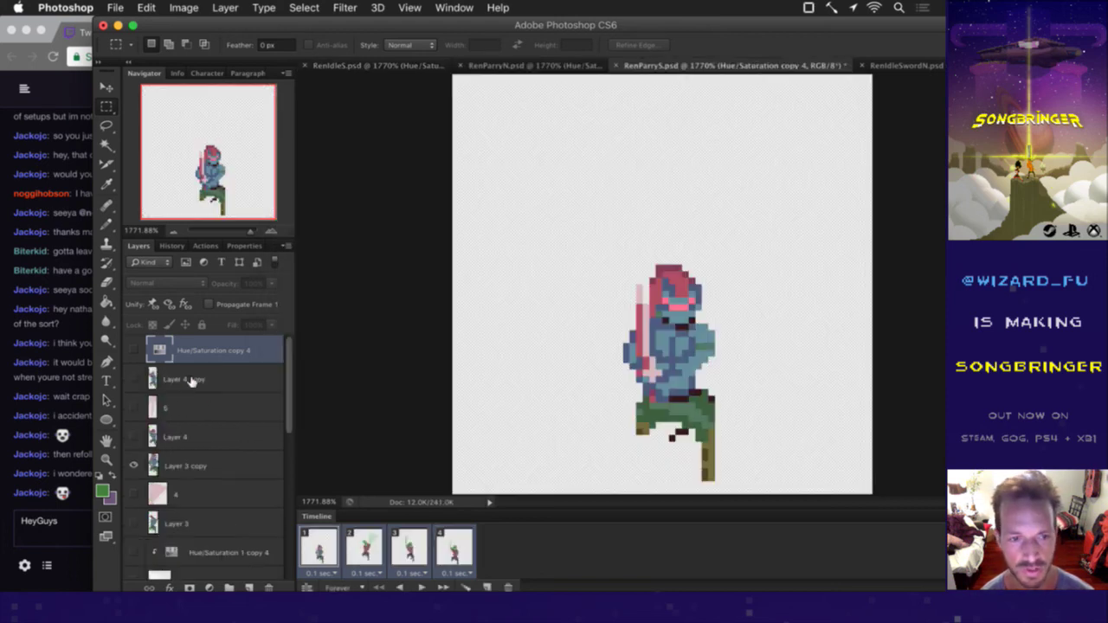
click(133, 350)
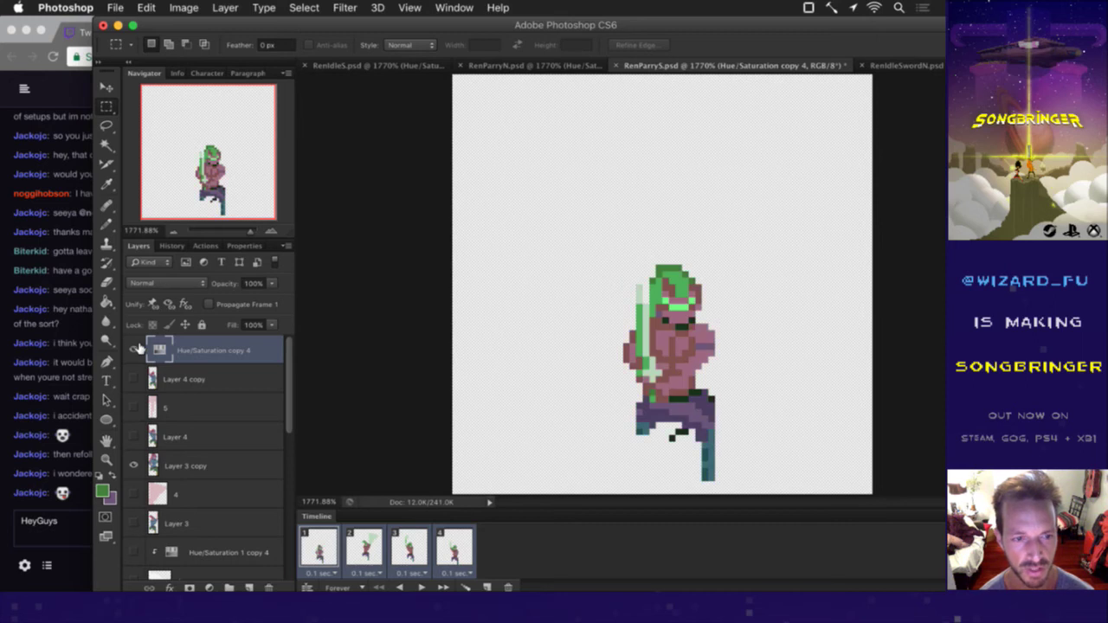
key(super+s)
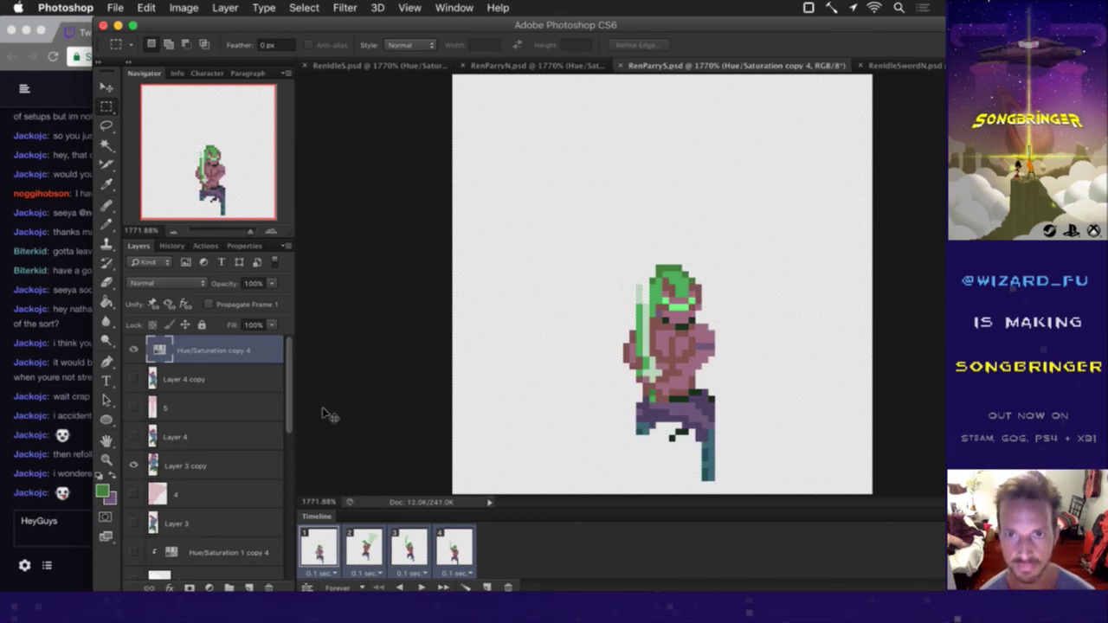
key(F2)
key(Return)
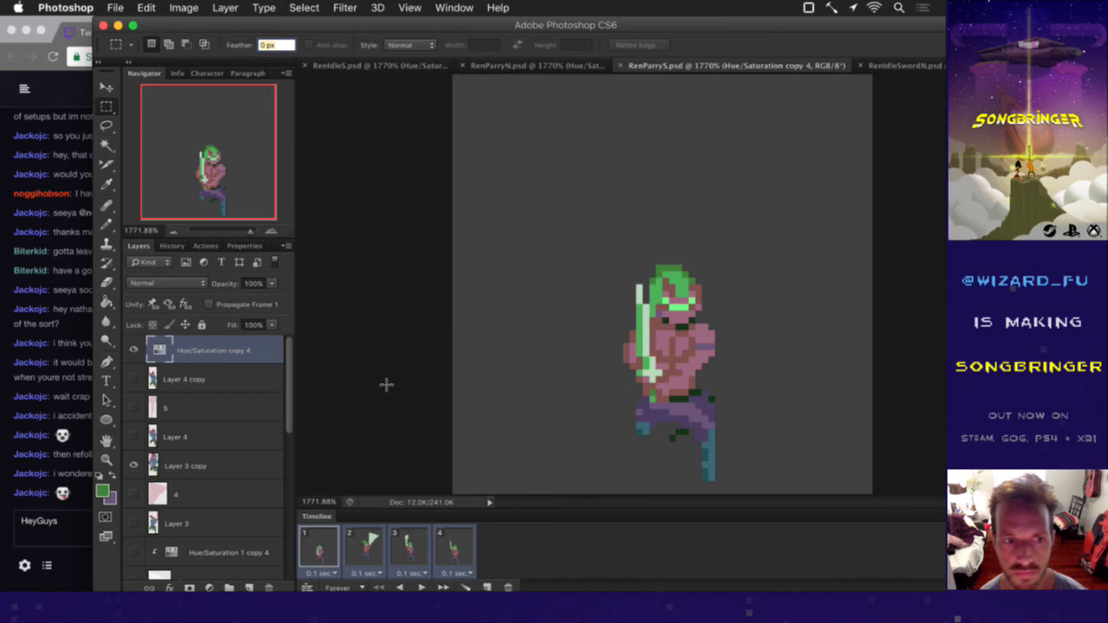
Step: Select all three animation frames and the Layer 1 copy 3 layer in RenIdleSwordN.psd
click(897, 69)
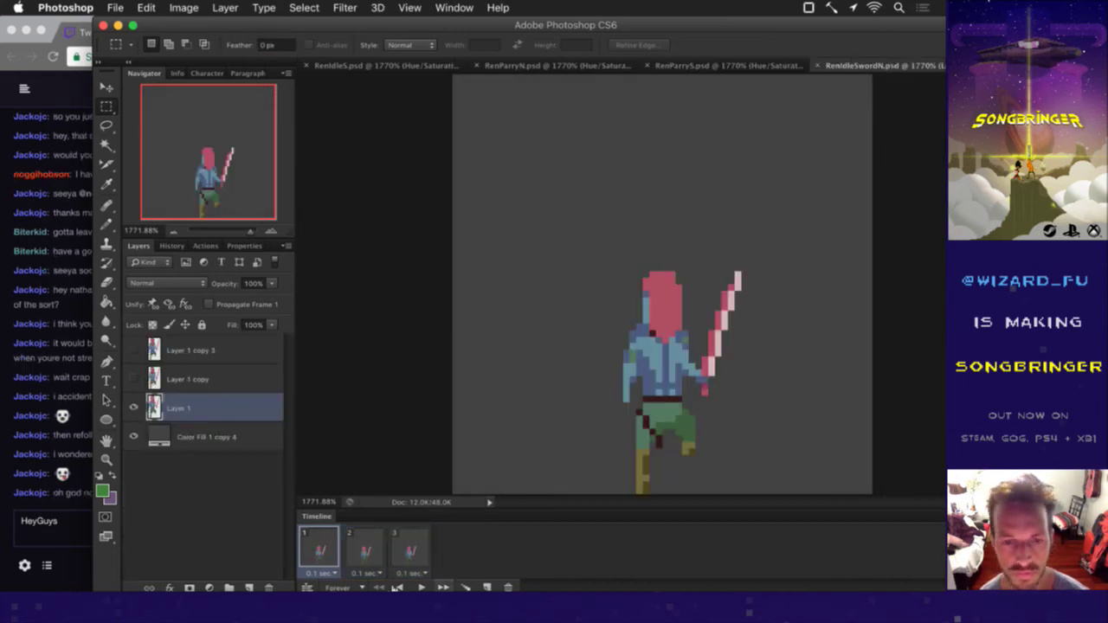
shift+click(422, 544)
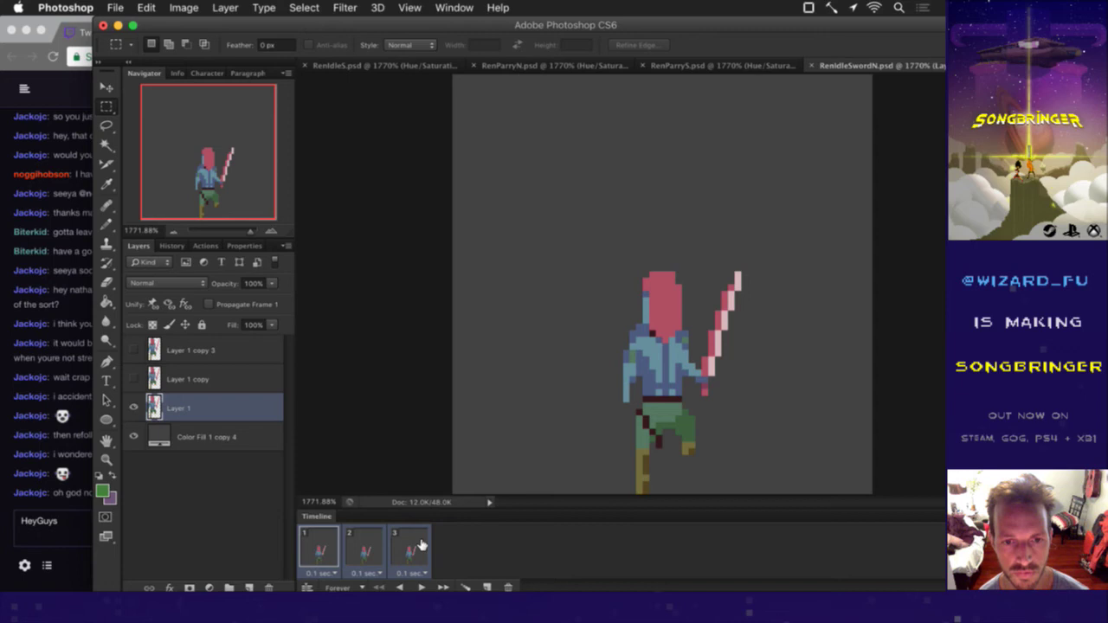
click(173, 350)
Step: Read the newest Twitch chat messages and return to RenIdleS.psd in Photoshop with the Move tool active
click(338, 66)
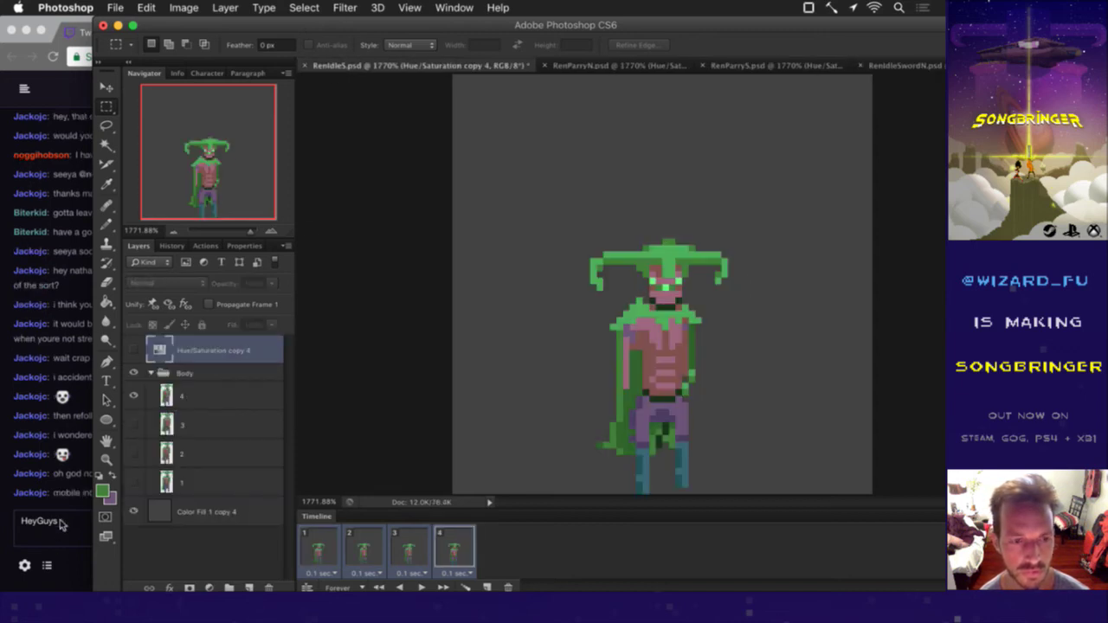
click(106, 441)
click(77, 489)
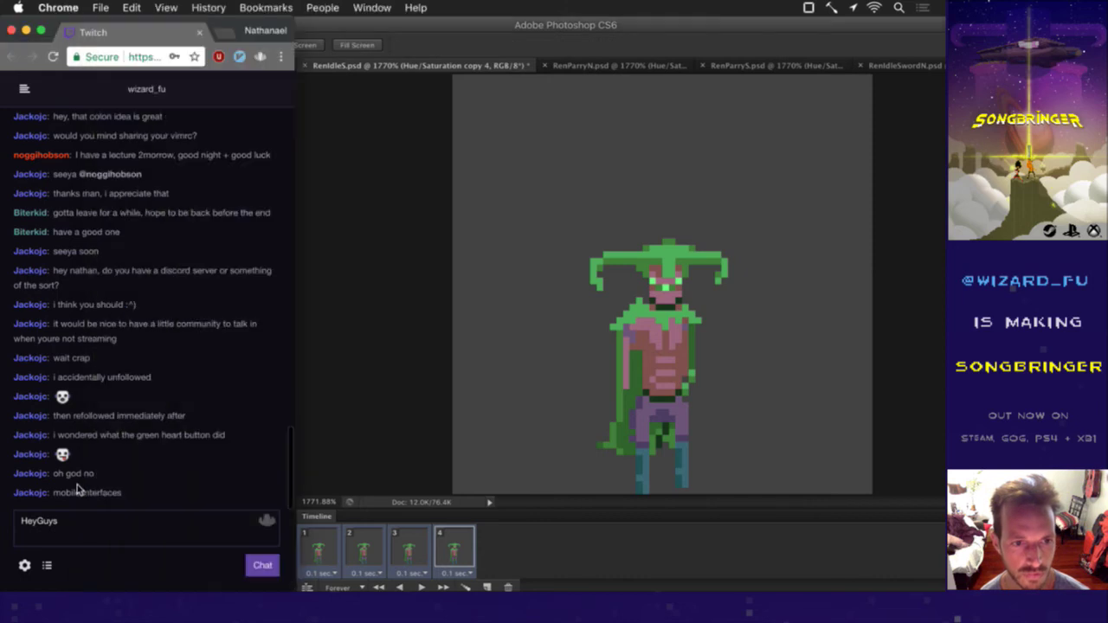
click(416, 354)
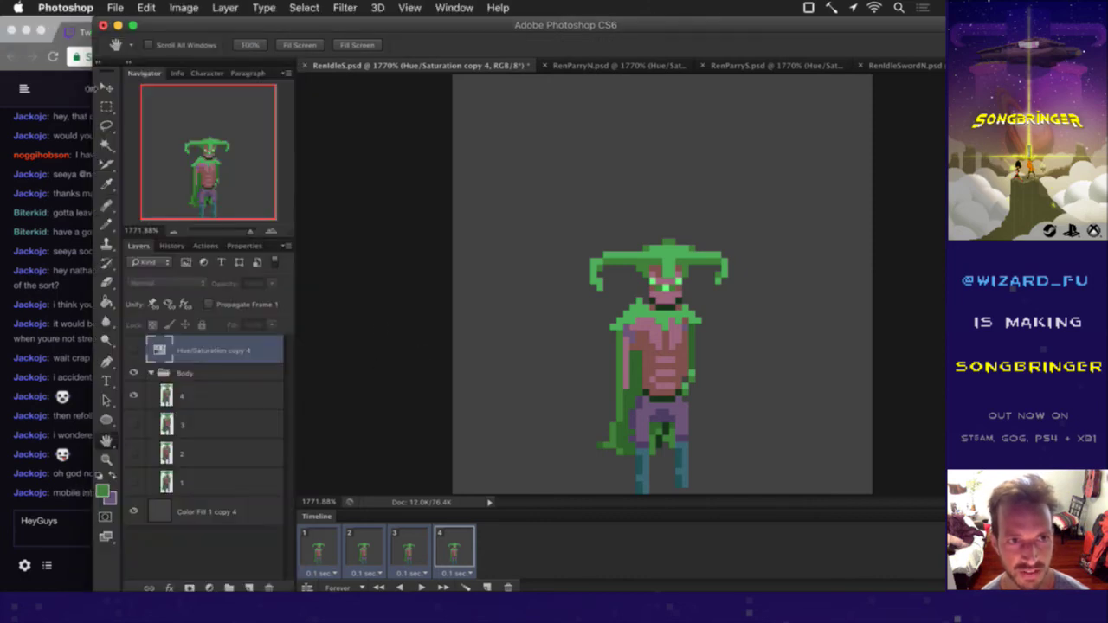
click(105, 87)
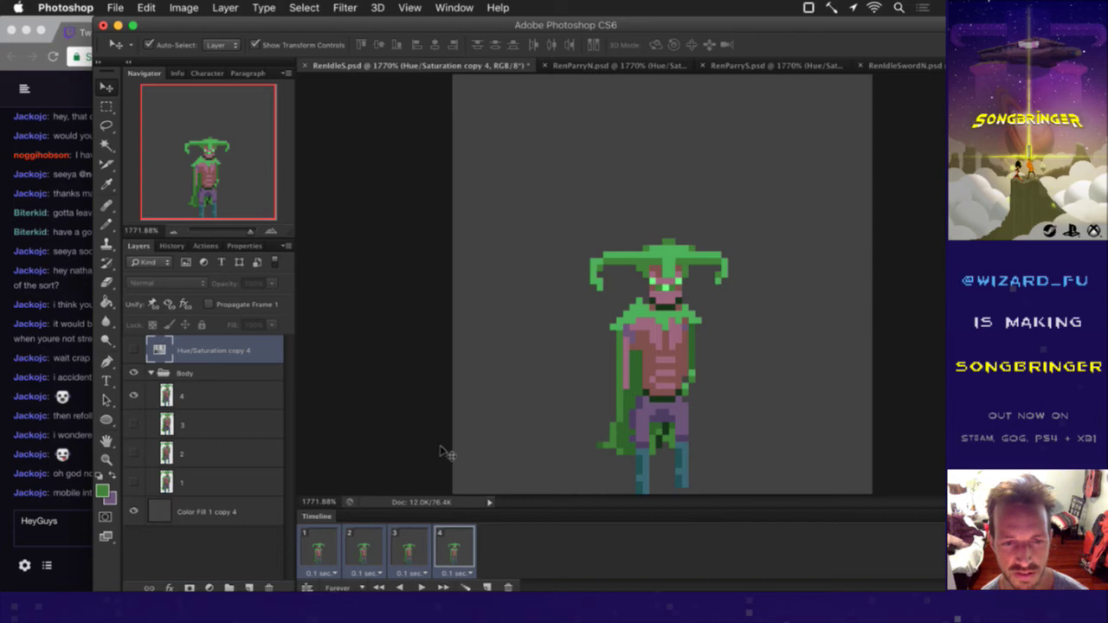
click(420, 377)
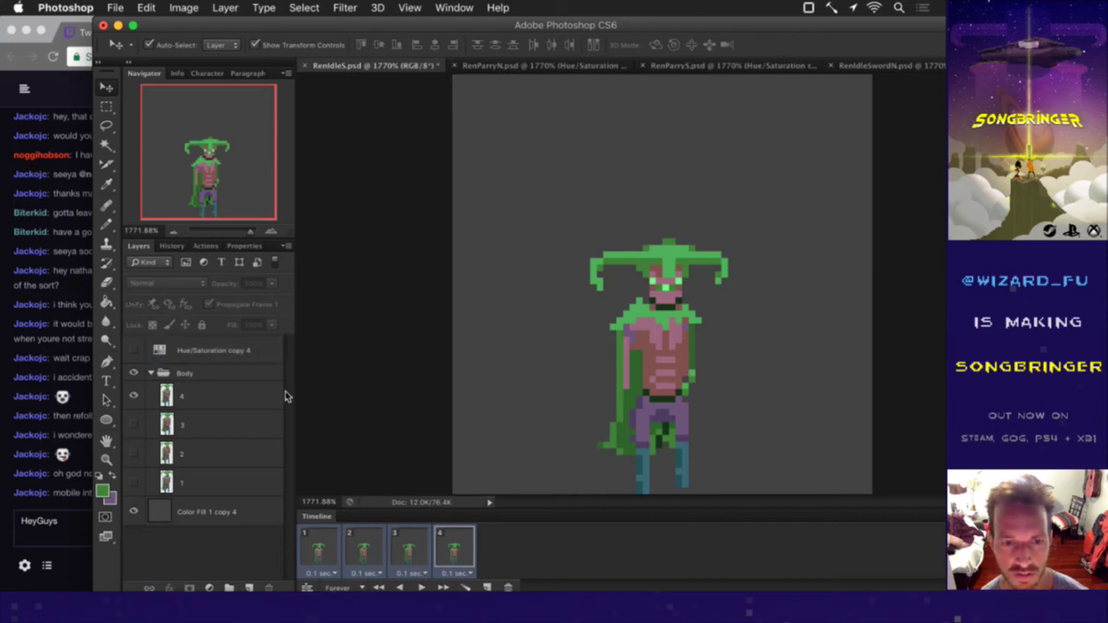
Step: Duplicate the Hue/Saturation copy 4 layer from RenIdleS.psd into RenIdleSwordN.psd
click(201, 344)
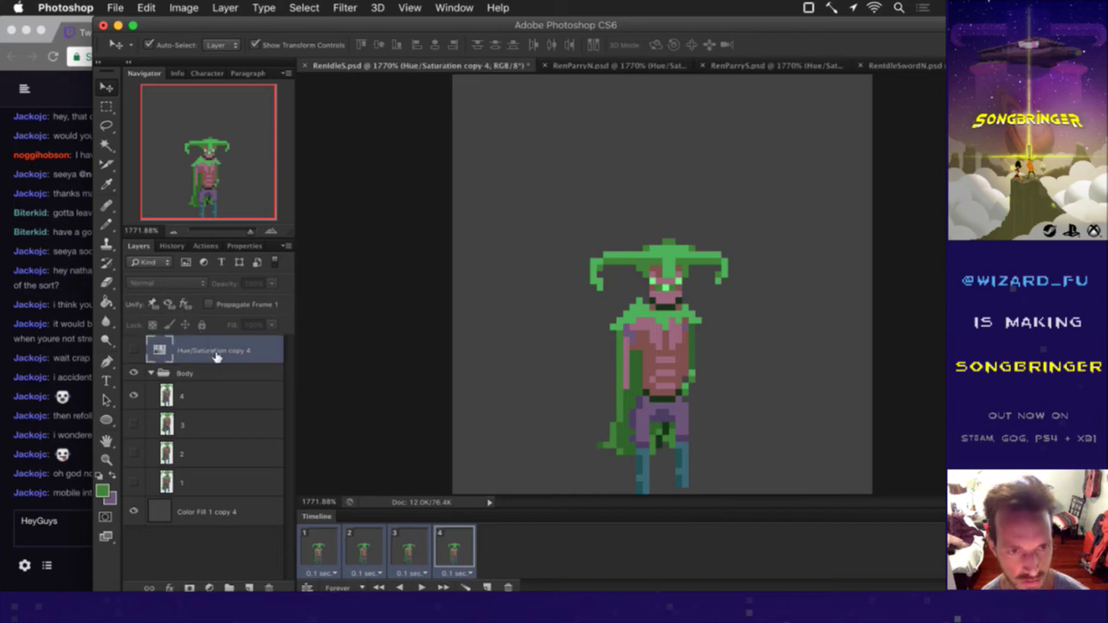
right_click(217, 361)
click(285, 124)
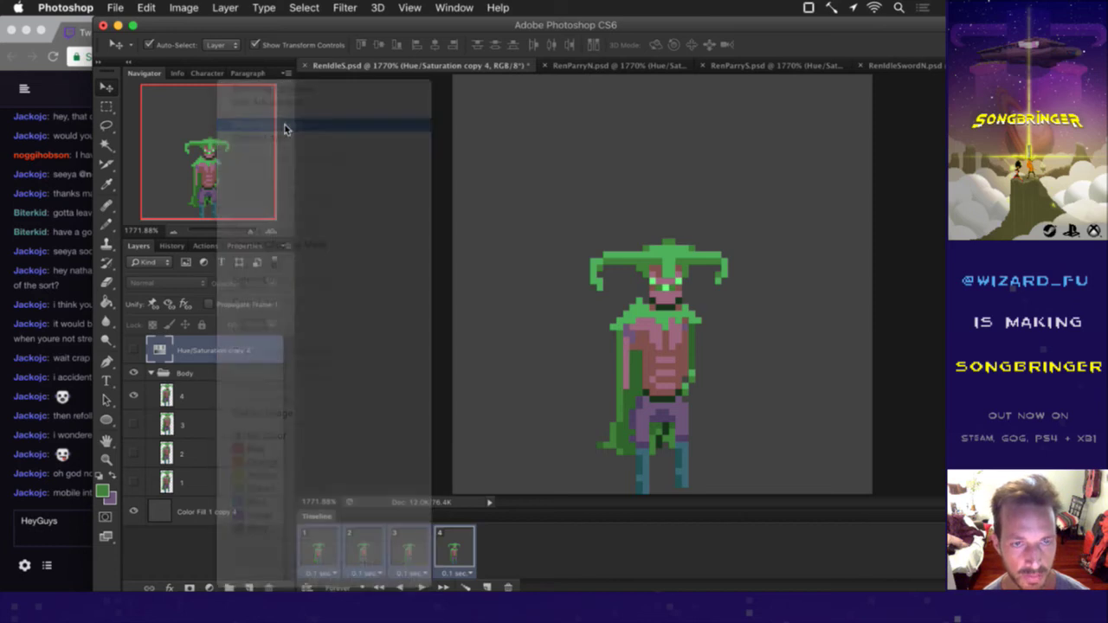
click(377, 299)
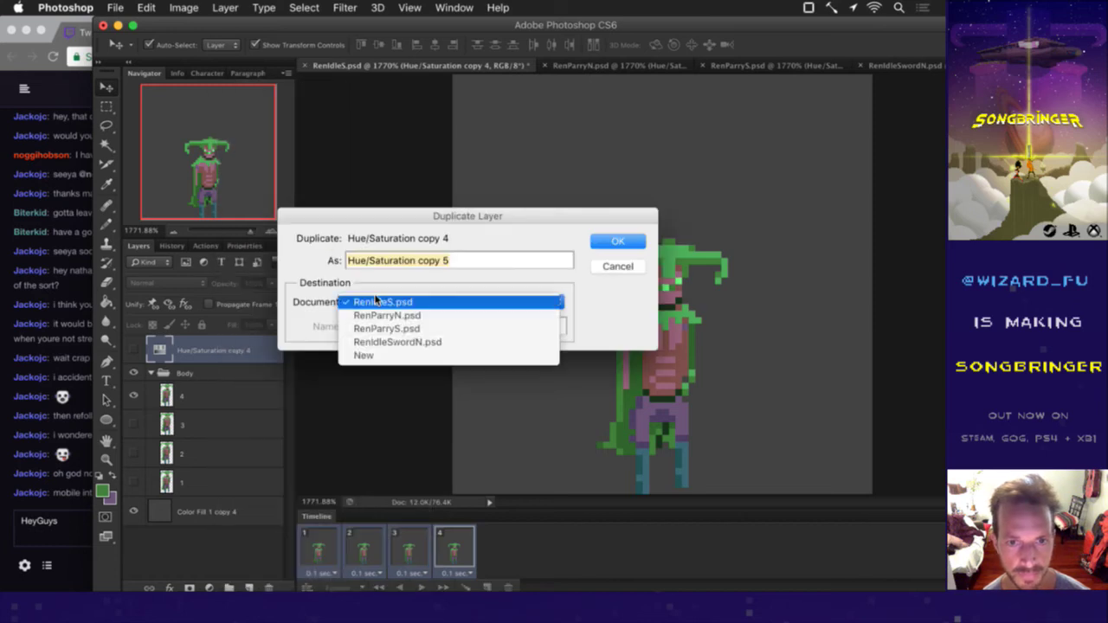
click(398, 342)
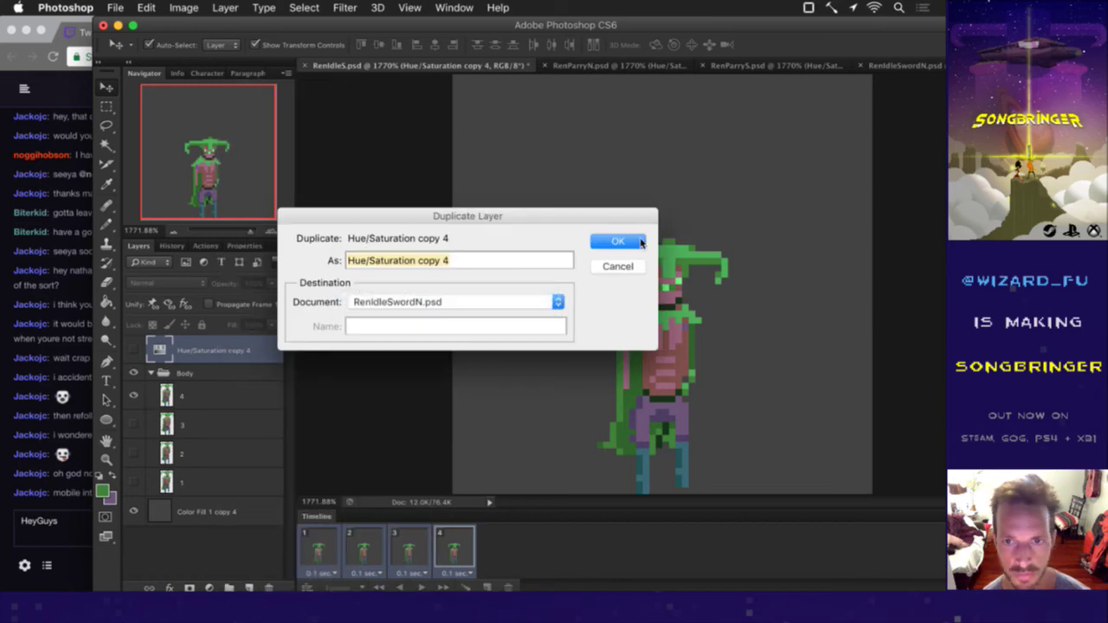
click(641, 241)
Step: Make the Hue/Saturation copy 4 layer visible in all three frames of RenIdleSwordN.psd, briefly toggling the other layers' visibility
click(906, 66)
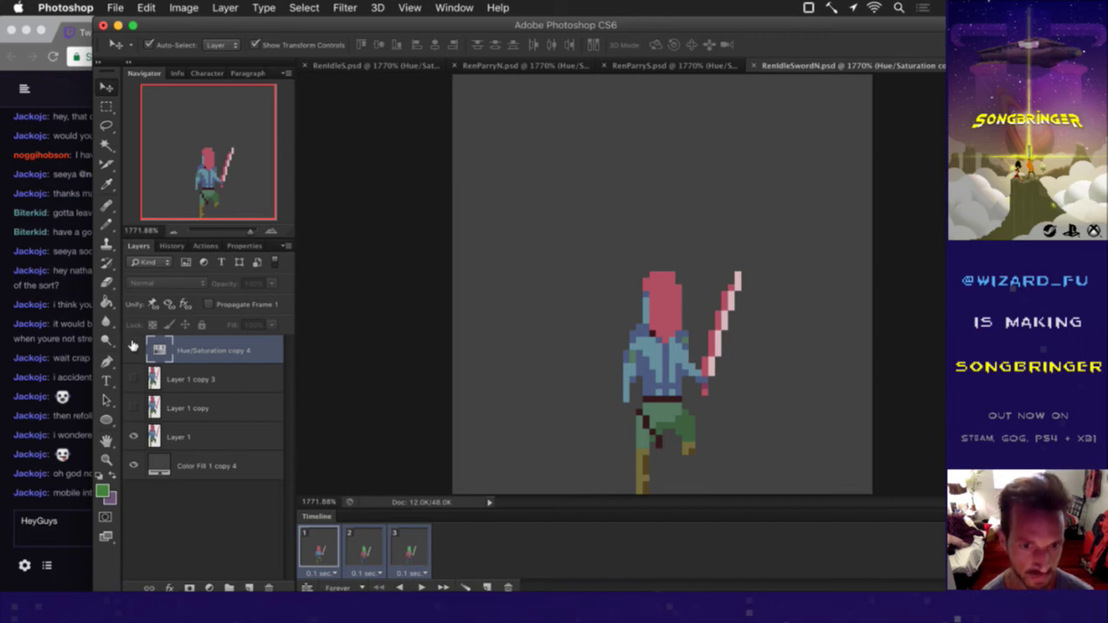
click(132, 348)
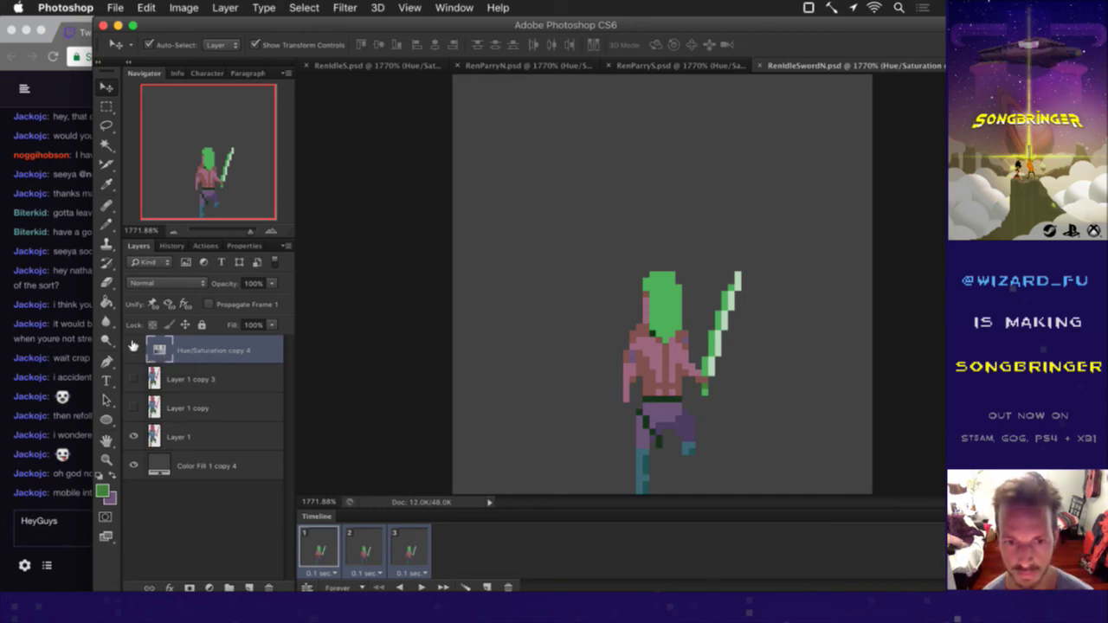
alt+click(133, 347)
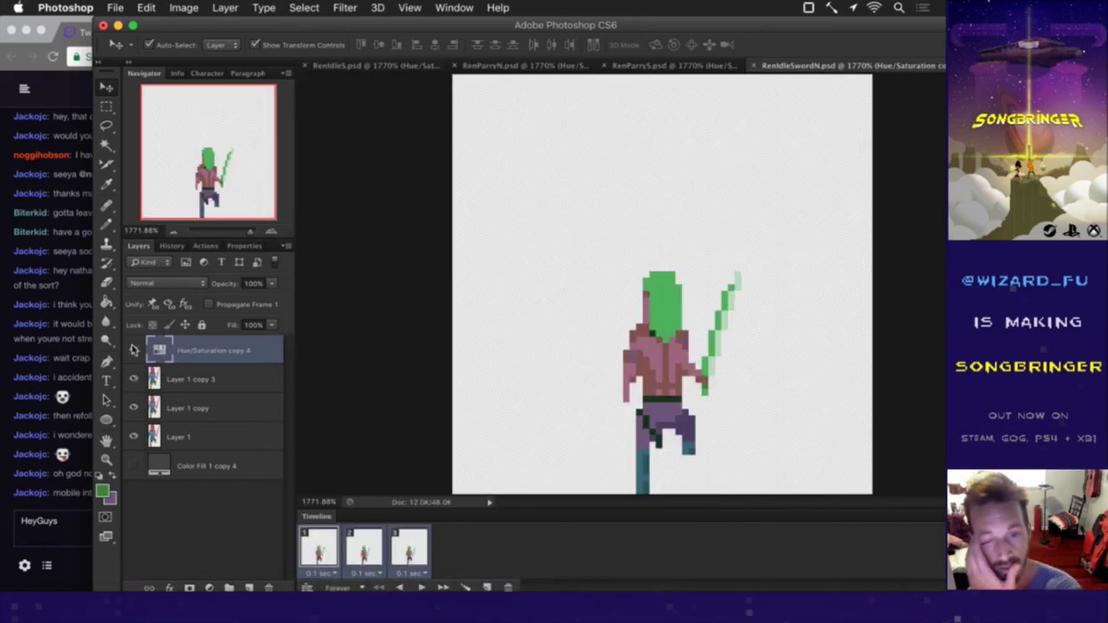
alt+click(134, 347)
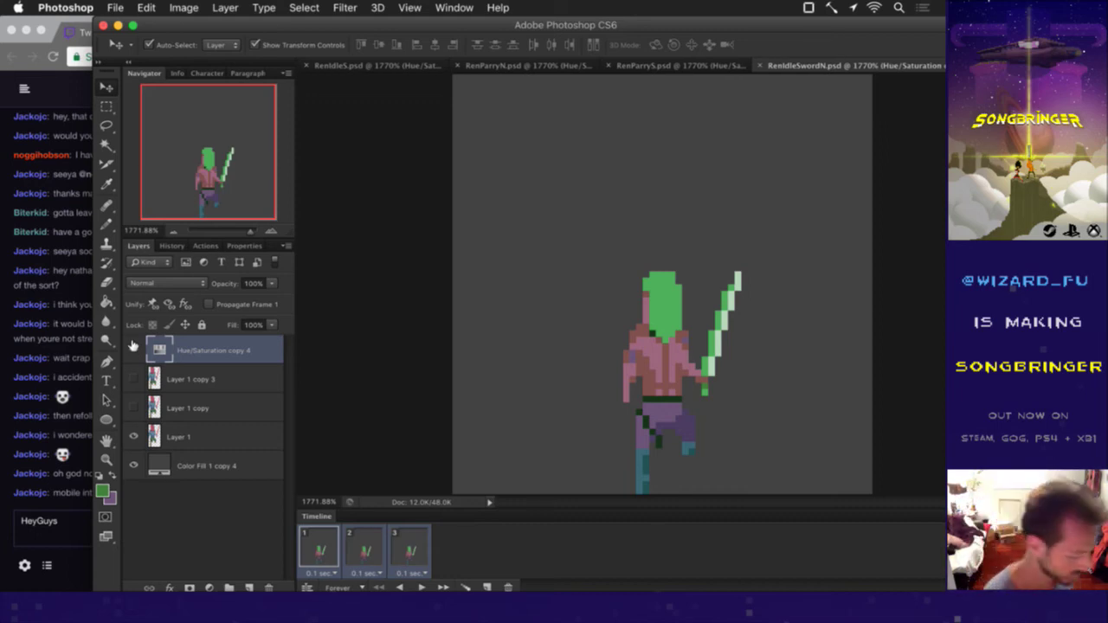
Step: Switch to Ren.txt in iTerm2, search for Kiel, and change the idleN-sword format to RenIdleSwordN#.png
key(super+Tab)
key(super+Tab)
key(super+Tab)
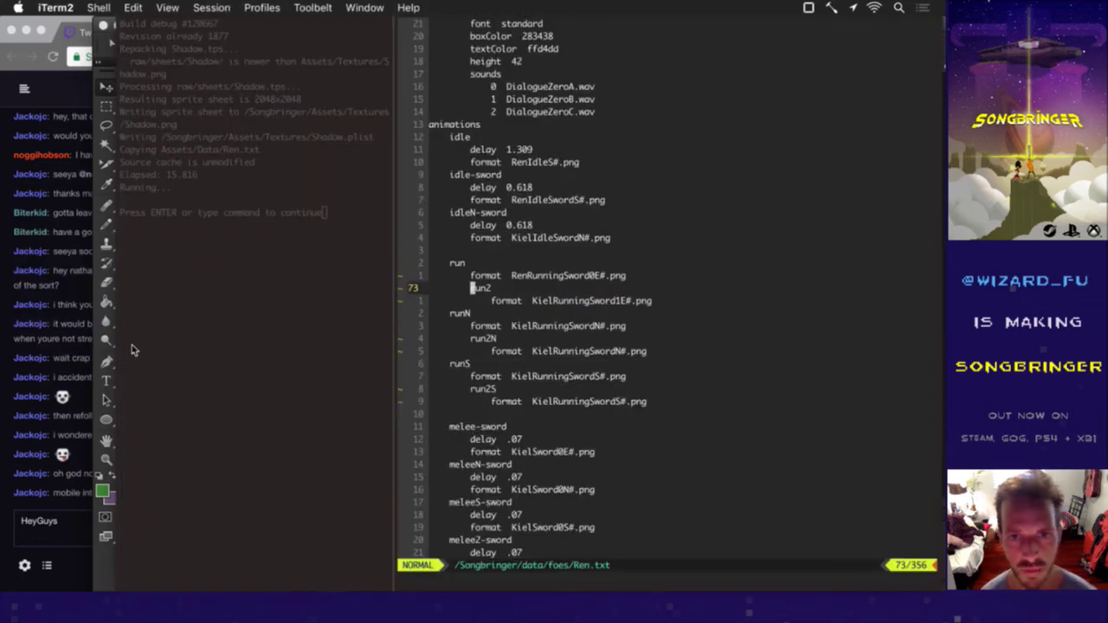
key(k)
key(k)
key(k)
key(k)
text(/Kiel)
key(Return)
key(shift+r)
key(Escape)
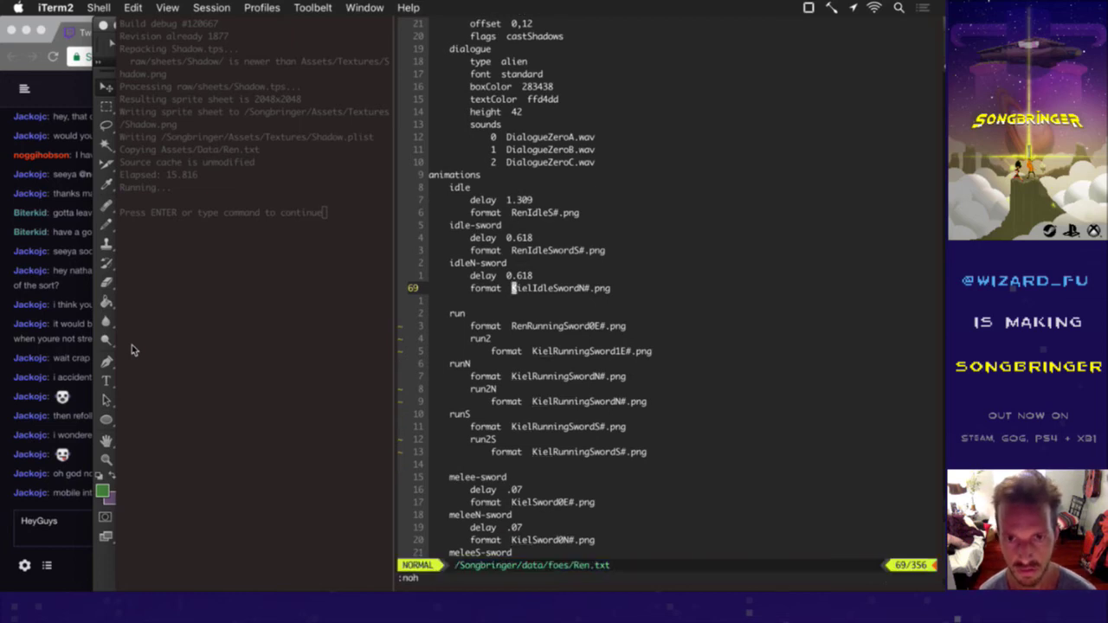
text(cflRen)
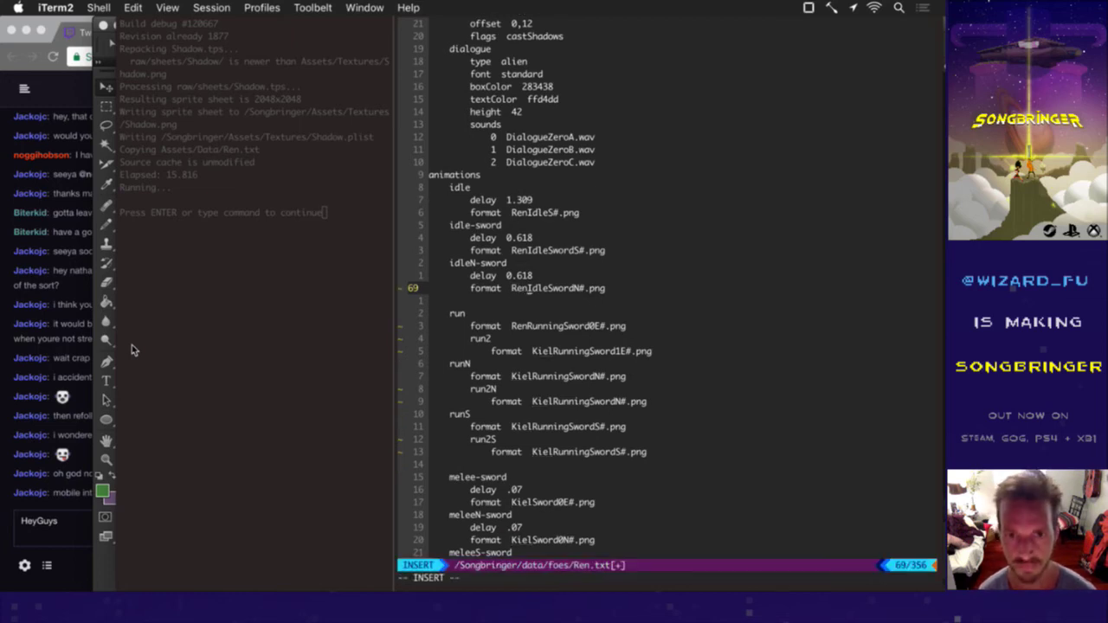
key(Escape)
Step: Replace the Kiel prefix with Ren in the remaining run and melee-sword animation formats of Ren.txt
key(n)
key(.)
key(n)
key(.)
key(n)
key(.)
key(n)
key(.)
key(n)
key(.)
key(n)
key(.)
key(n)
key(.)
key(n)
key(.)
key(n)
key(n)
key(n)
key(n)
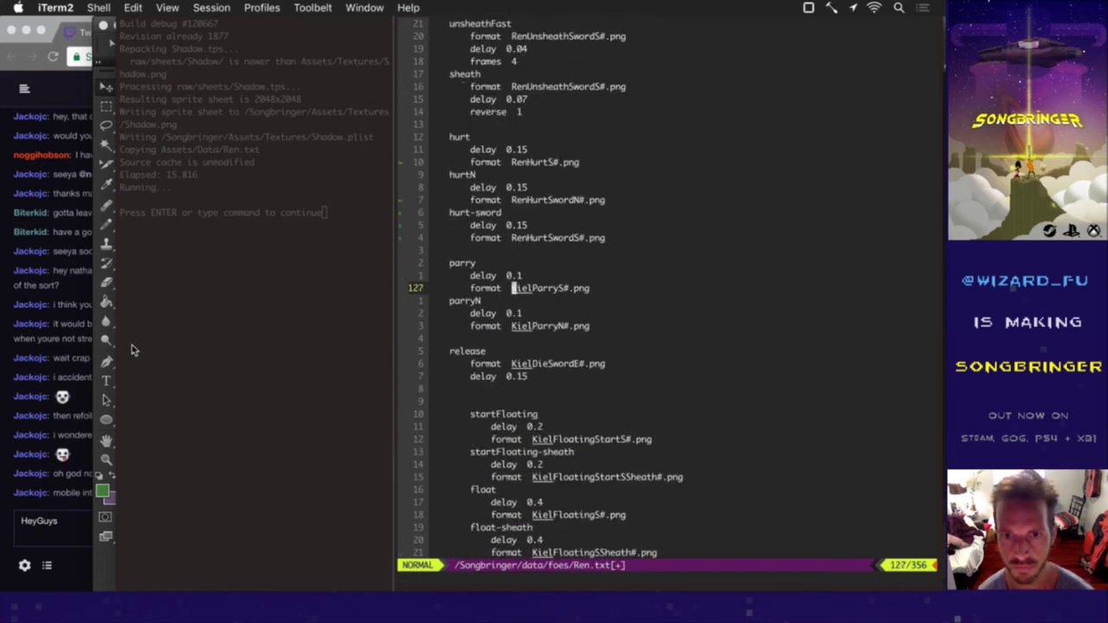
Step: Replace Kiel with Ren in the parry, release and floating animation formats, and save Ren.txt with the search highlighting cleared
key(n)
key(.)
key(n)
key(.)
text(n.n.n.n.n.n.)
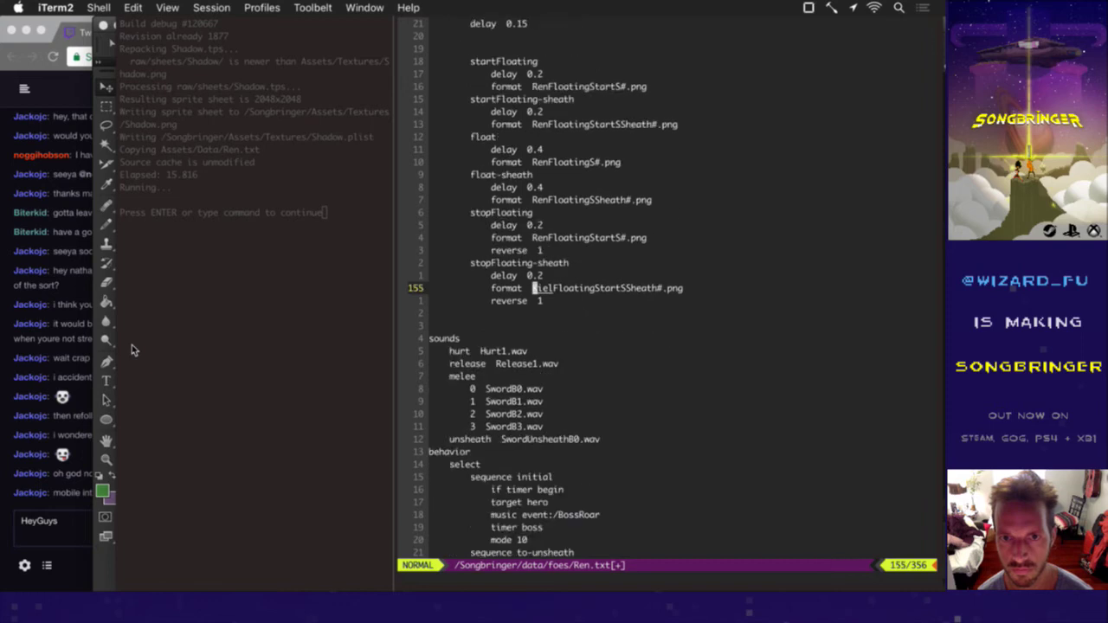
text(n:noh)
key(Return)
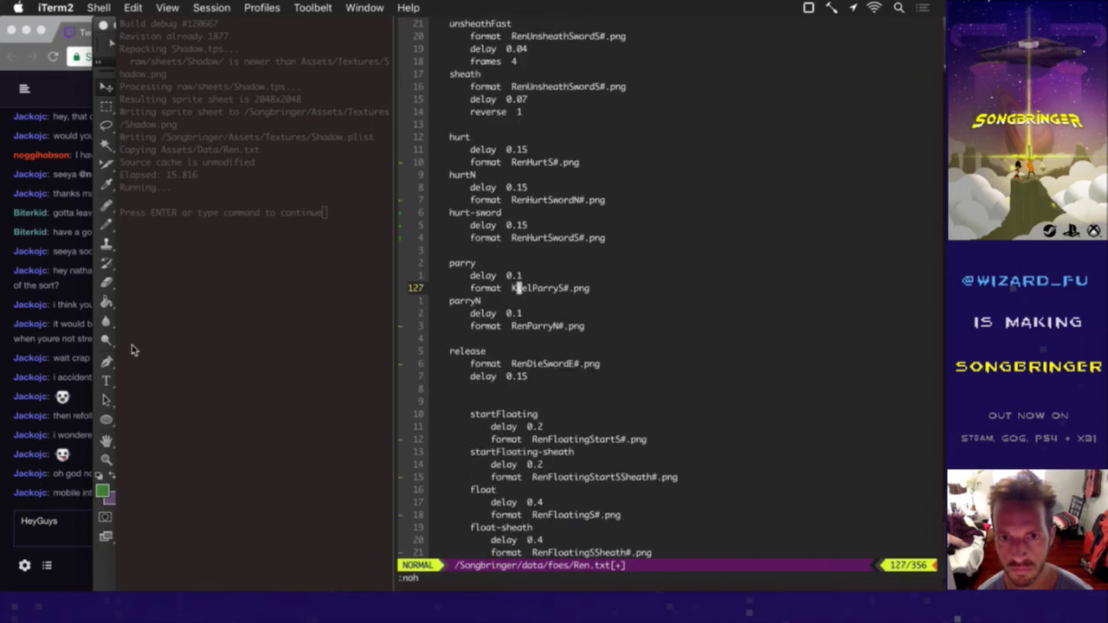
key(period)
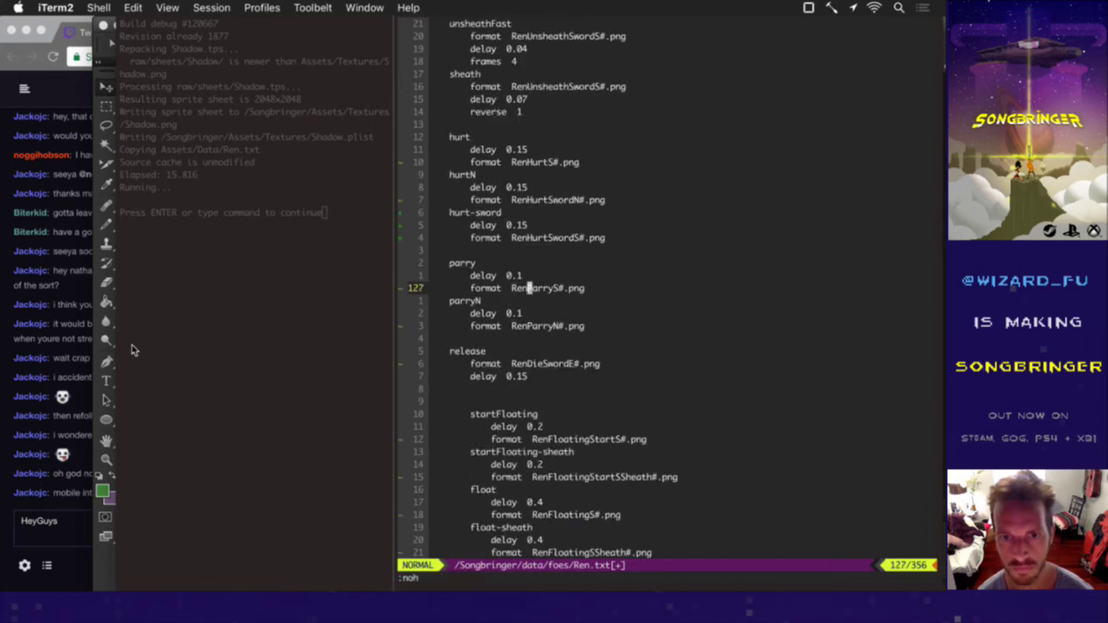
text(:w)
key(Return)
Step: Review the animation entries in Ren.txt between the floating and melee sections, checking their format names
key(k)
key(k)
key(k)
key(k)
key(k)
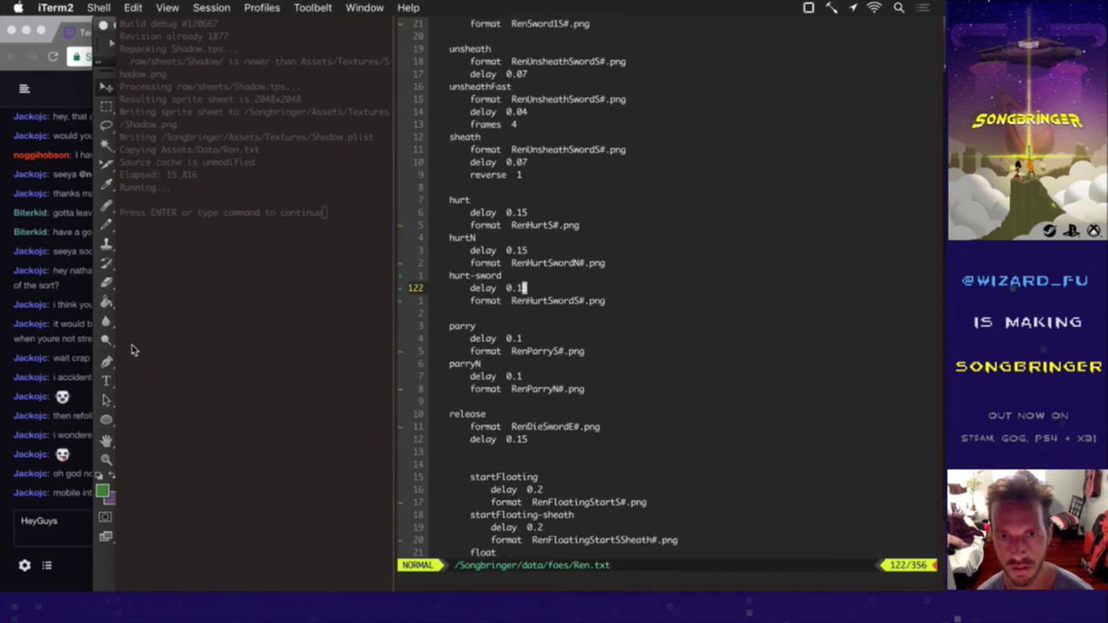
key(j)
key(j)
key(j)
key(j)
key(j)
key(j)
key(j)
key(j)
key(j)
key(j)
key(j)
key(j)
key(j)
key(j)
key(j)
key(j)
key(j)
key(j)
key(j)
key(j)
key(k)
key(k)
key(k)
key(k)
key(k)
key(k)
key(k)
key(k)
key(k)
key(k)
key(k)
key(k)
key(k)
key(k)
key(k)
key(k)
key(k)
key(k)
key(k)
key(k)
key(k)
key(k)
key(k)
key(k)
key(k)
key(k)
key(k)
key(k)
key(k)
key(k)
key(k)
key(k)
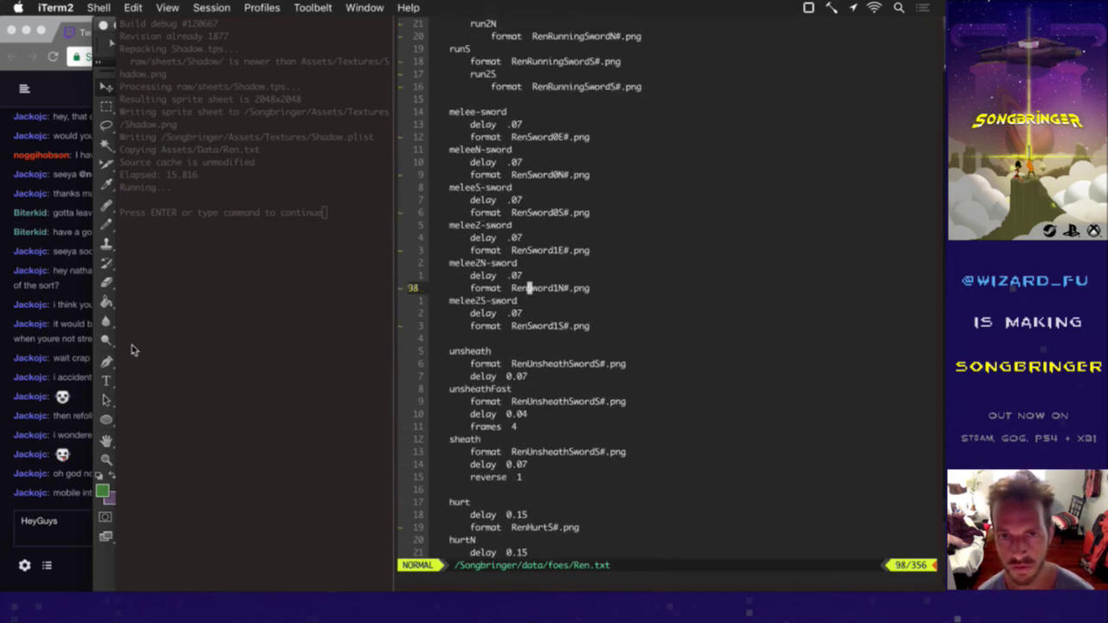
Step: Indent the melee2-sword, melee2N-sword and melee2S-sword animation blocks one level beneath meleeS-sword, and save Ren.txt
key(k)
key(k)
key(k)
key(k)
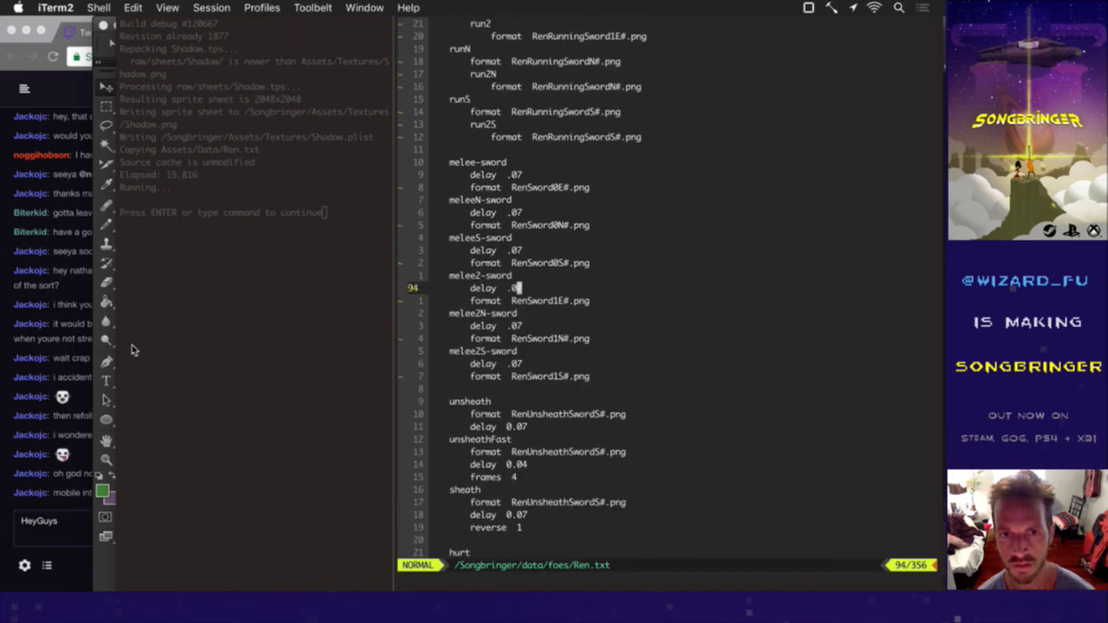
key(V)
key(j)
key(j)
key(j)
key(j)
key(j)
key(j)
key(j)
key(j)
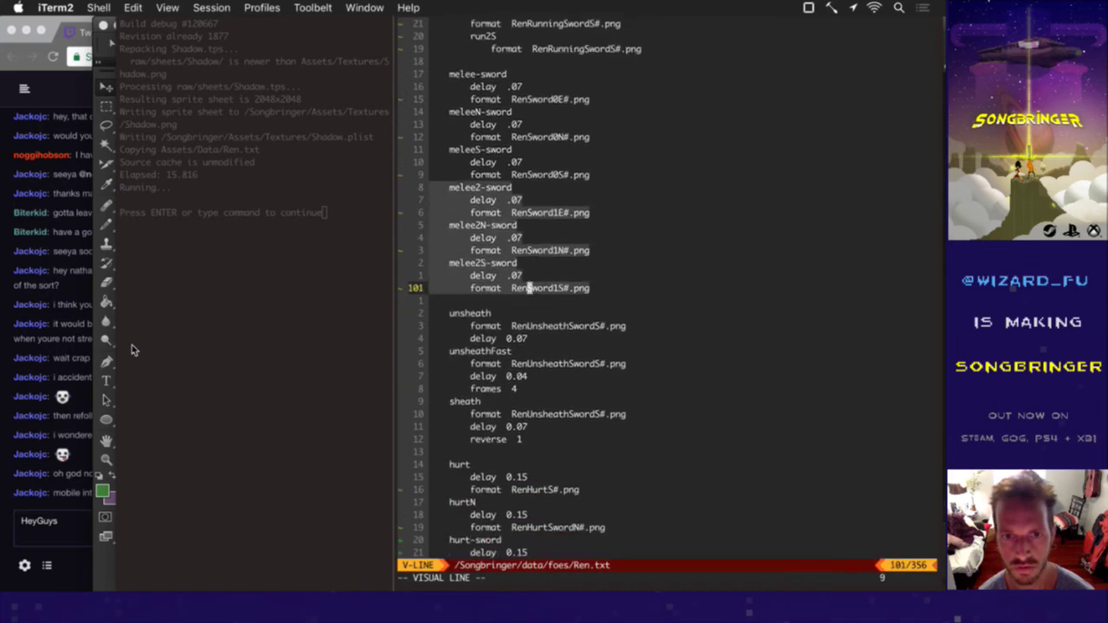
key(greater)
key(Escape)
text(:w)
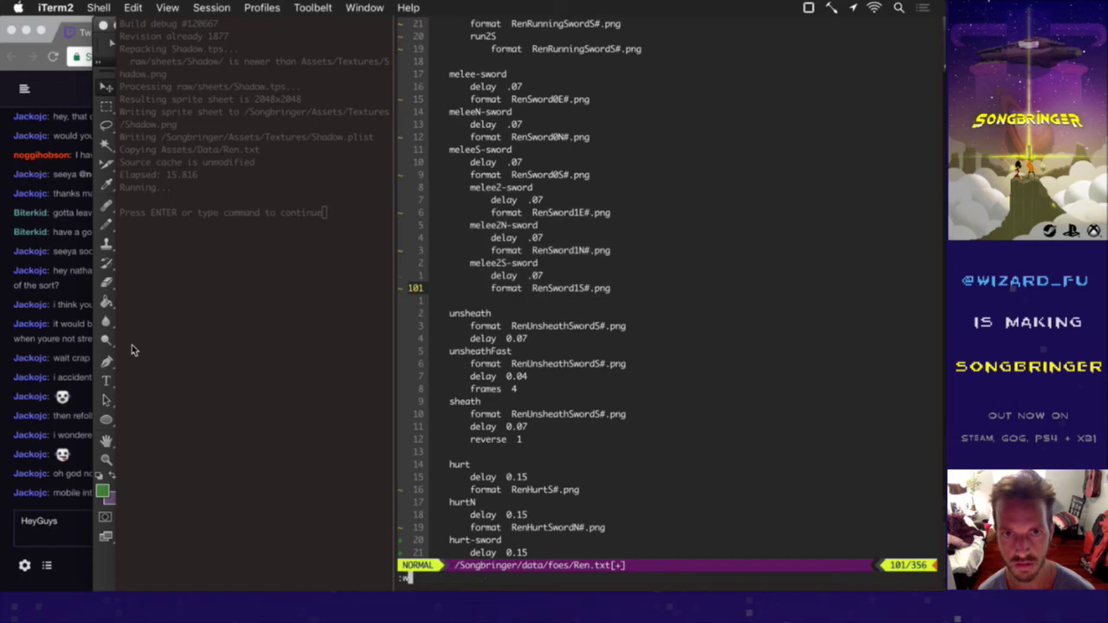
key(Return)
Step: Move the run2 block with its RenRunningSword1E#.png format to directly above run2S, beneath the runS format
key(k)
key(k)
key(k)
key(k)
key(k)
key(k)
key(k)
key(k)
key(k)
key(k)
key(k)
key(k)
key(k)
key(k)
key(k)
key(k)
key(k)
key(k)
key(k)
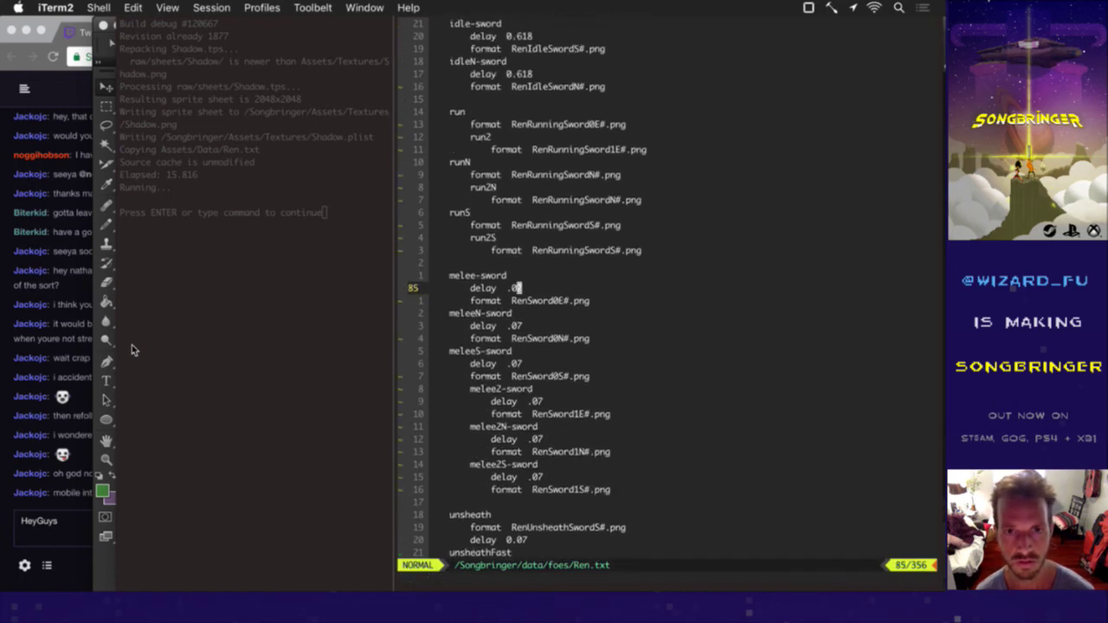
key(k)
key(k)
key(k)
key(k)
key(k)
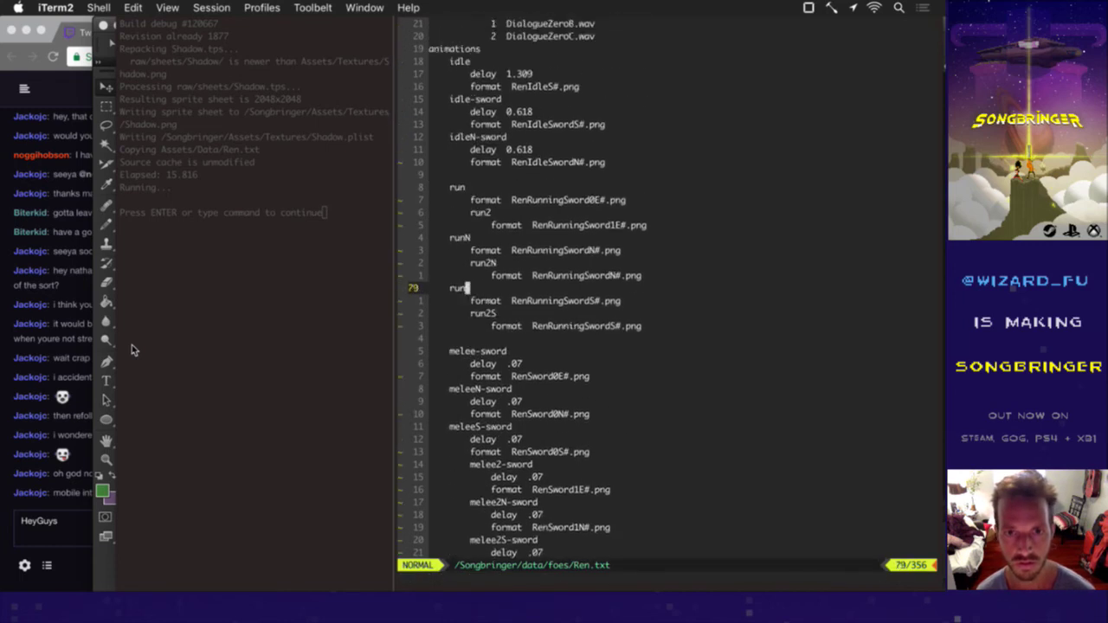
key(k)
key(k)
key(k)
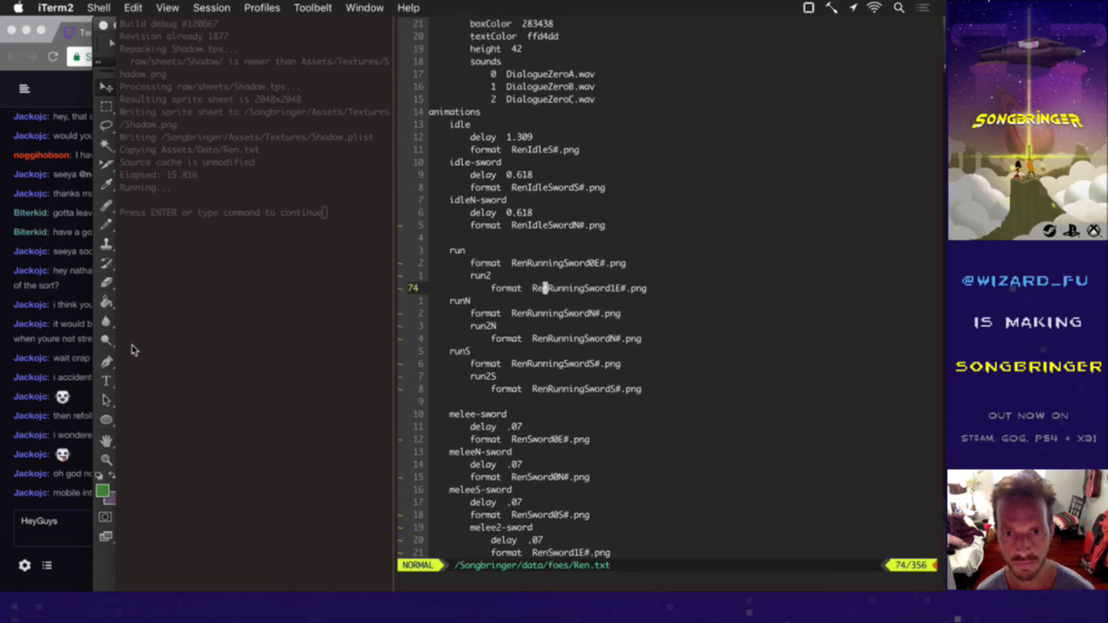
key(k)
key(V)
key(j)
key(d)
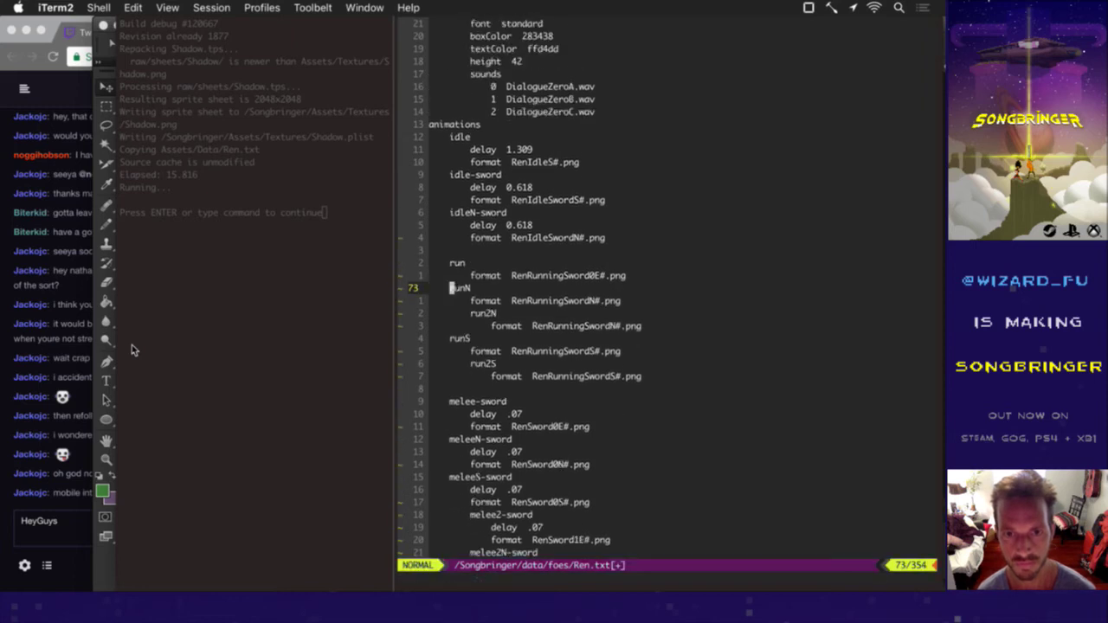
key(j)
key(j)
key(j)
key(j)
key(j)
key(p)
Step: Move the run2N block with its RenRunningSwordN#.png format to directly above run2S beneath runS, and save Ren.txt
key(k)
key(k)
key(k)
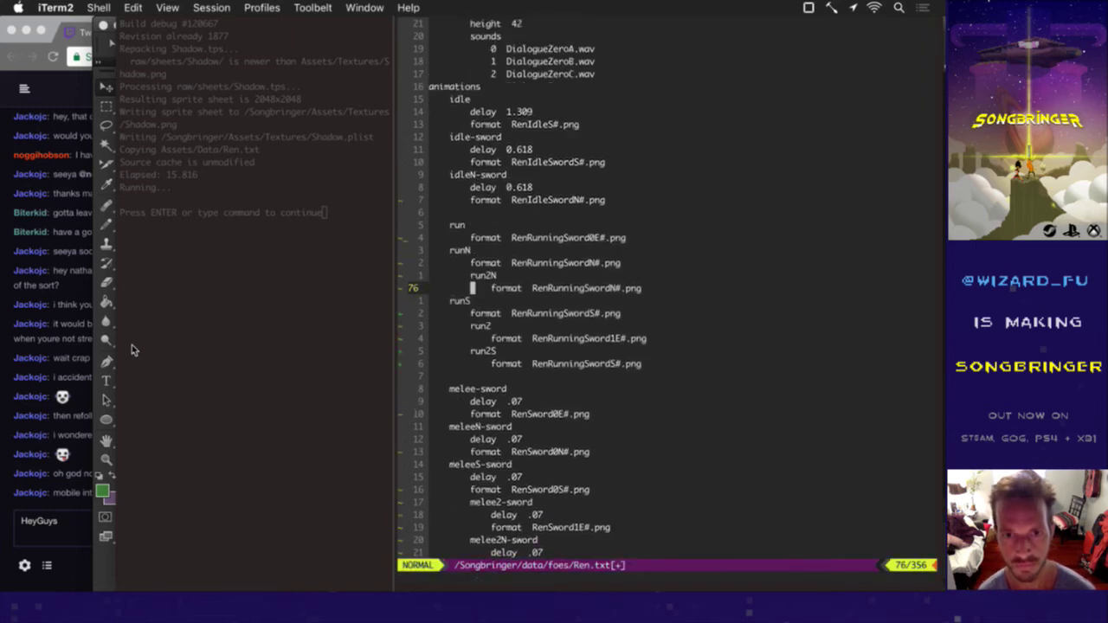
key(k)
key(V)
key(j)
key(d)
key(j)
key(j)
key(j)
key(j)
key(j)
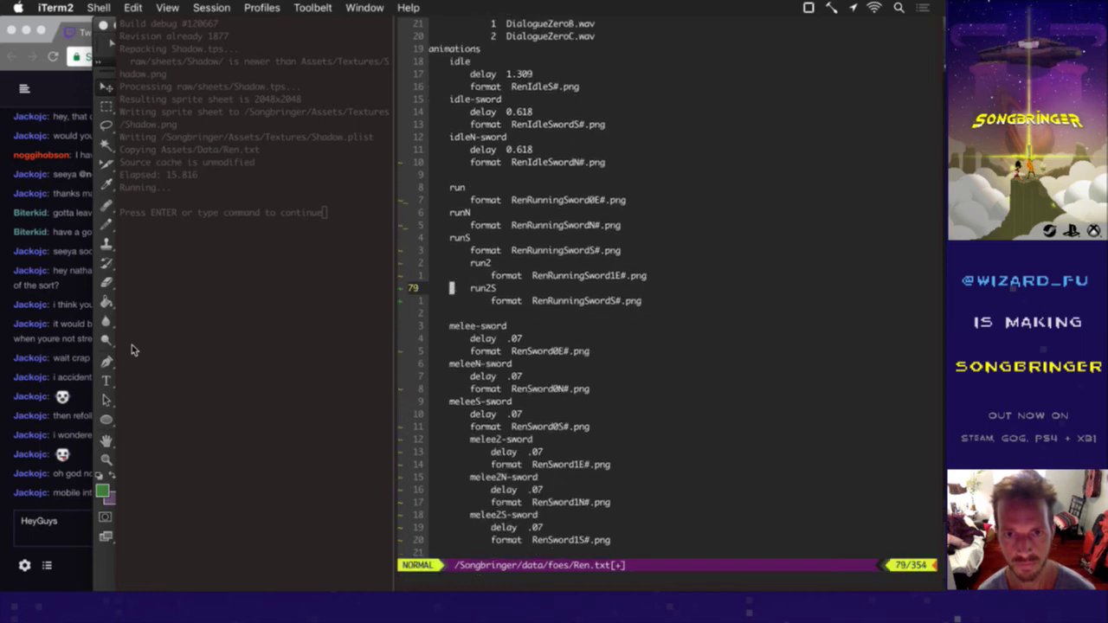
text(u)
text(:w)
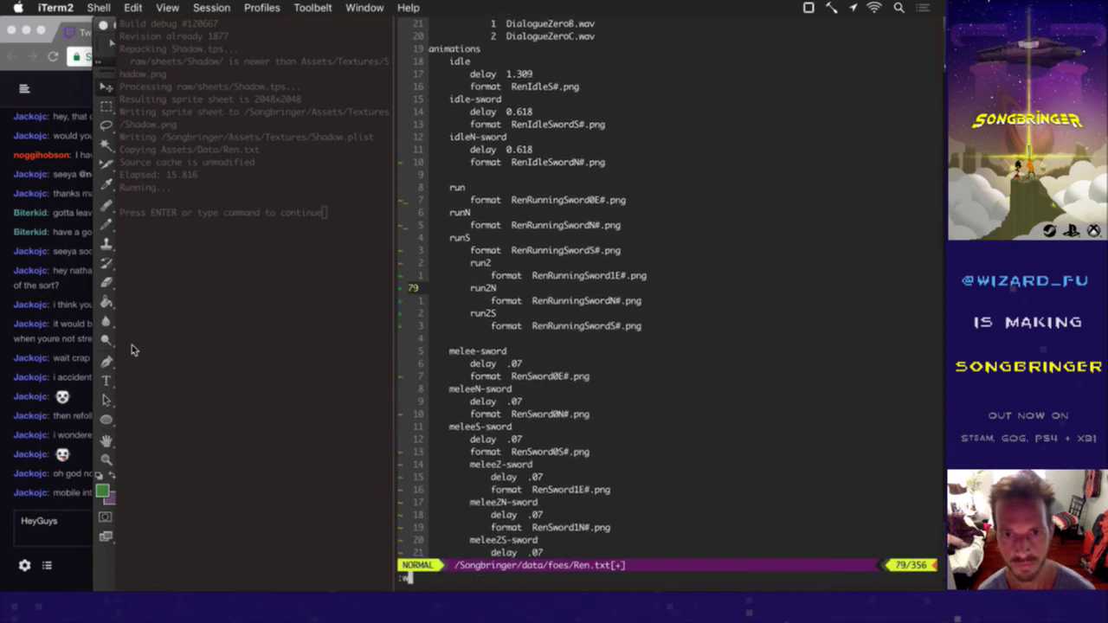
key(Return)
Step: Update Ren.txt with :up, rebuild the debug build and launch the game
key(k)
key(k)
key(k)
key(k)
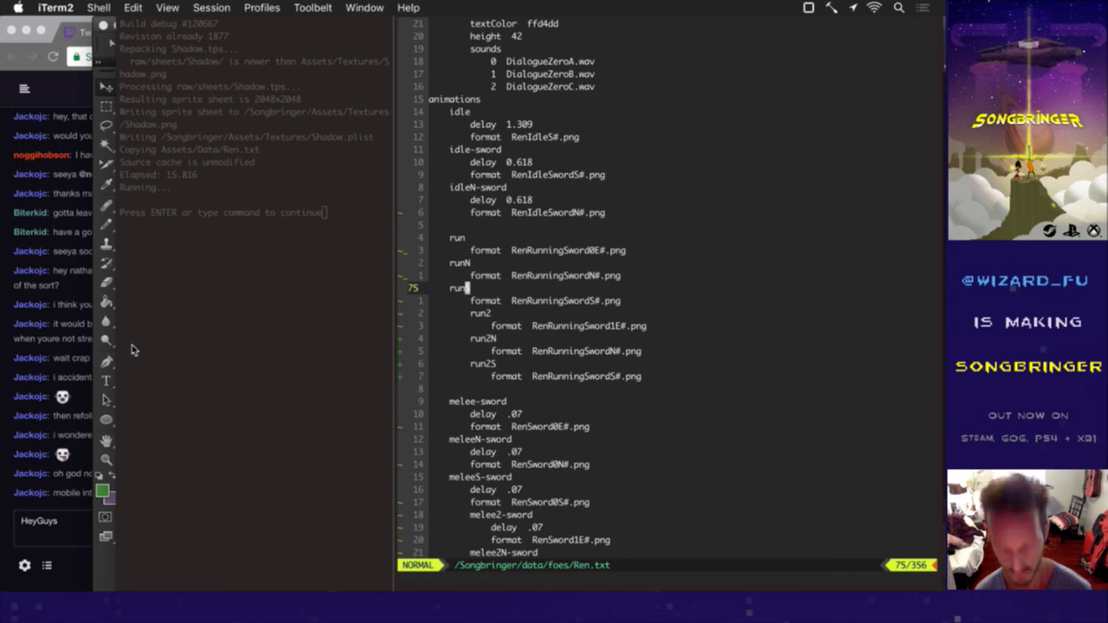
text(:up)
key(Return)
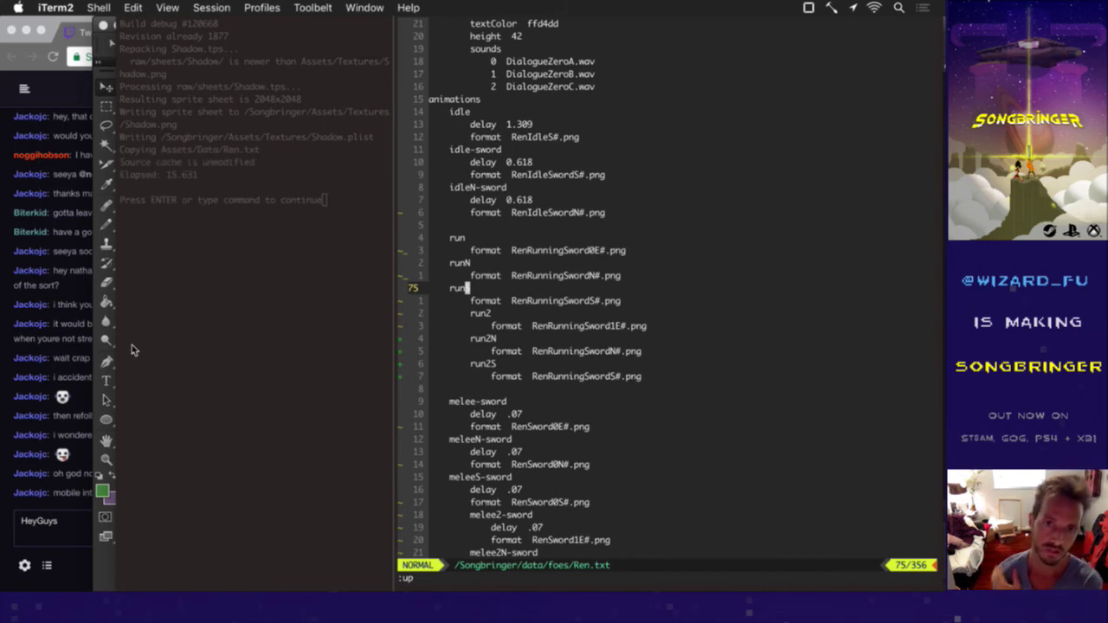
text(:up)
key(Return)
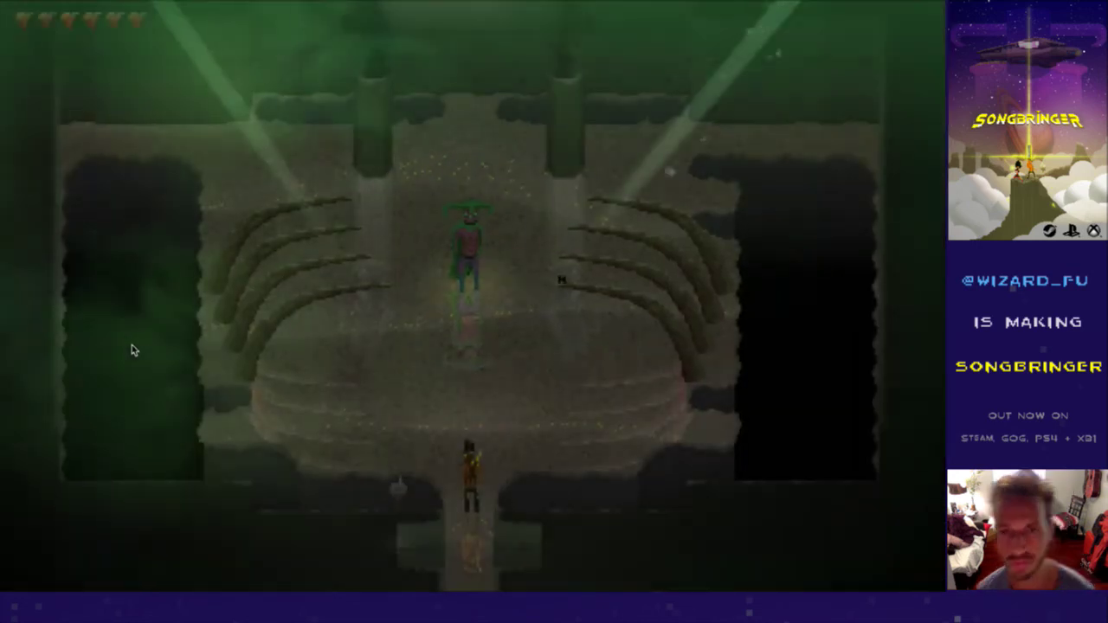
Step: Play-test the fight against Ren to check the running, melee and parry sword animations, and quit the game
key(w)
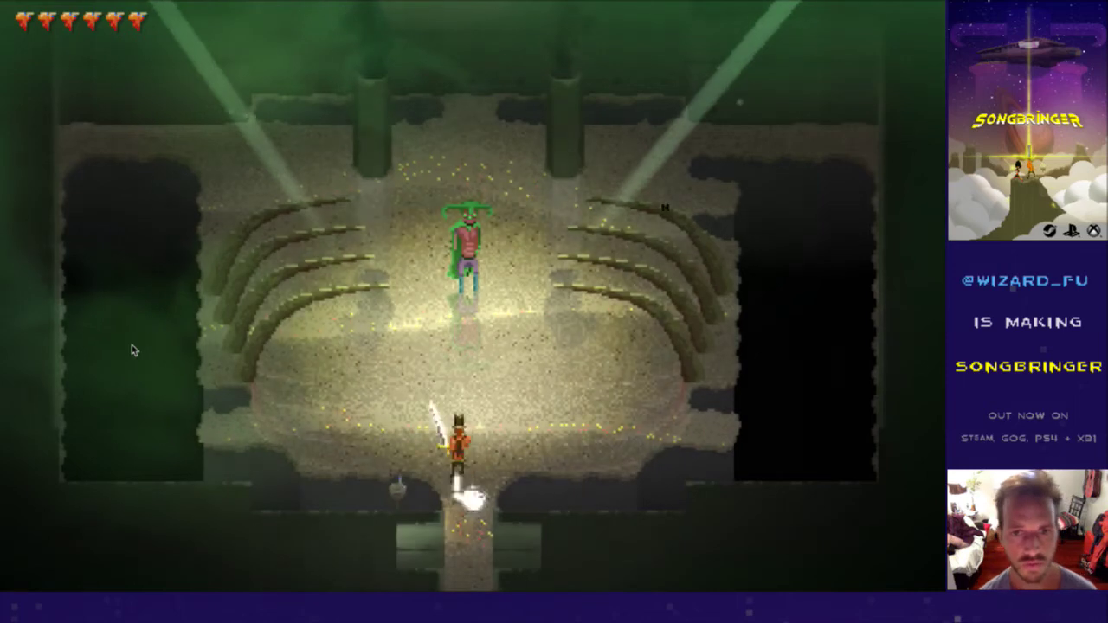
key(d)
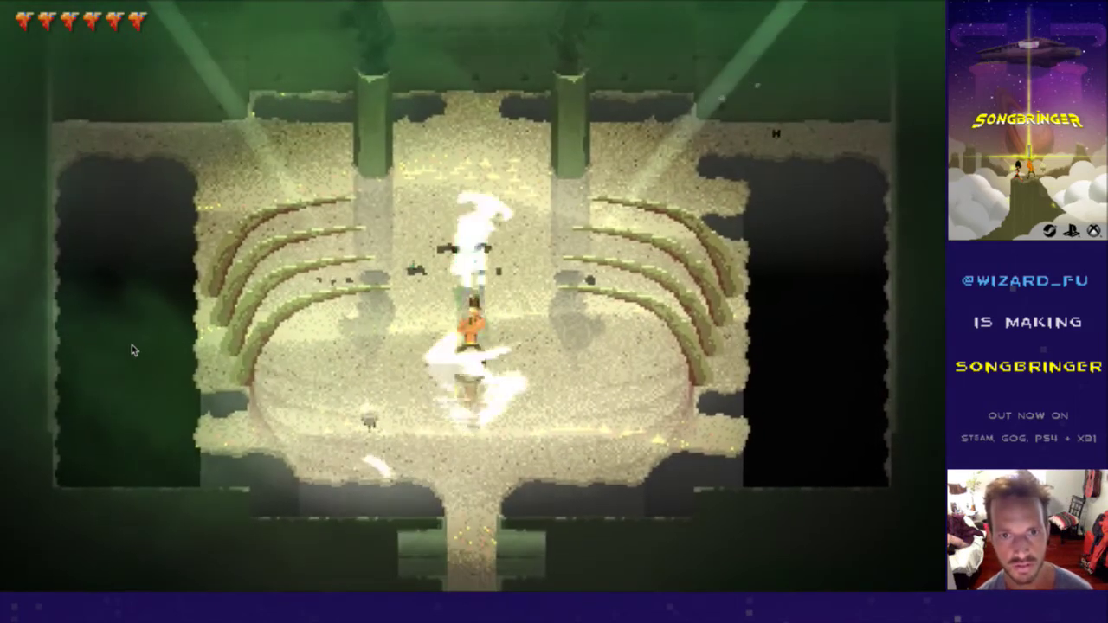
key(s)
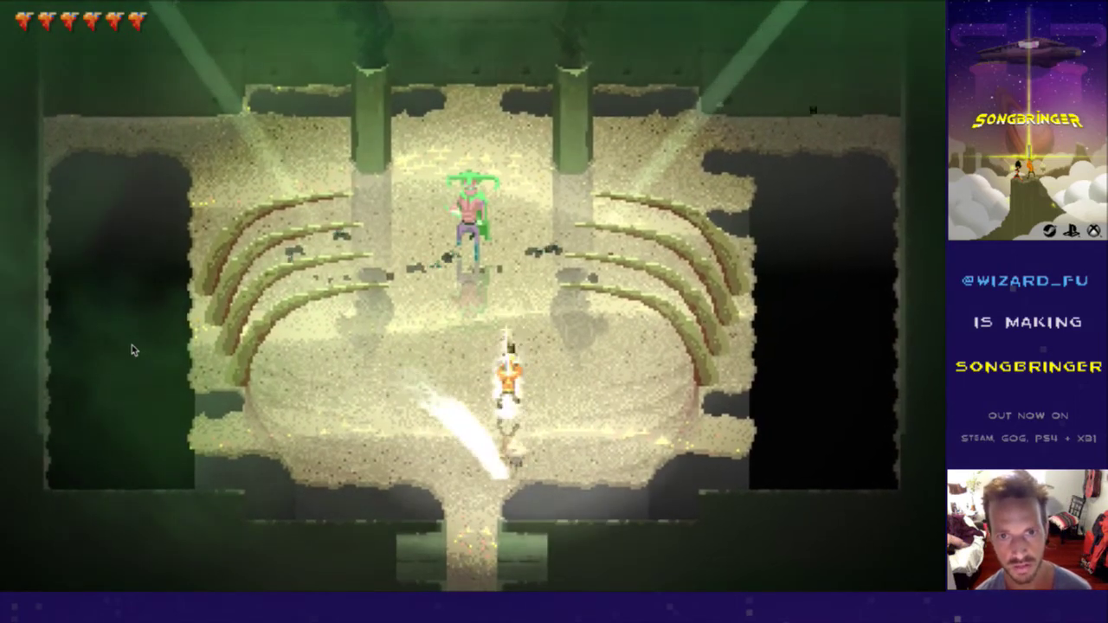
key(a)
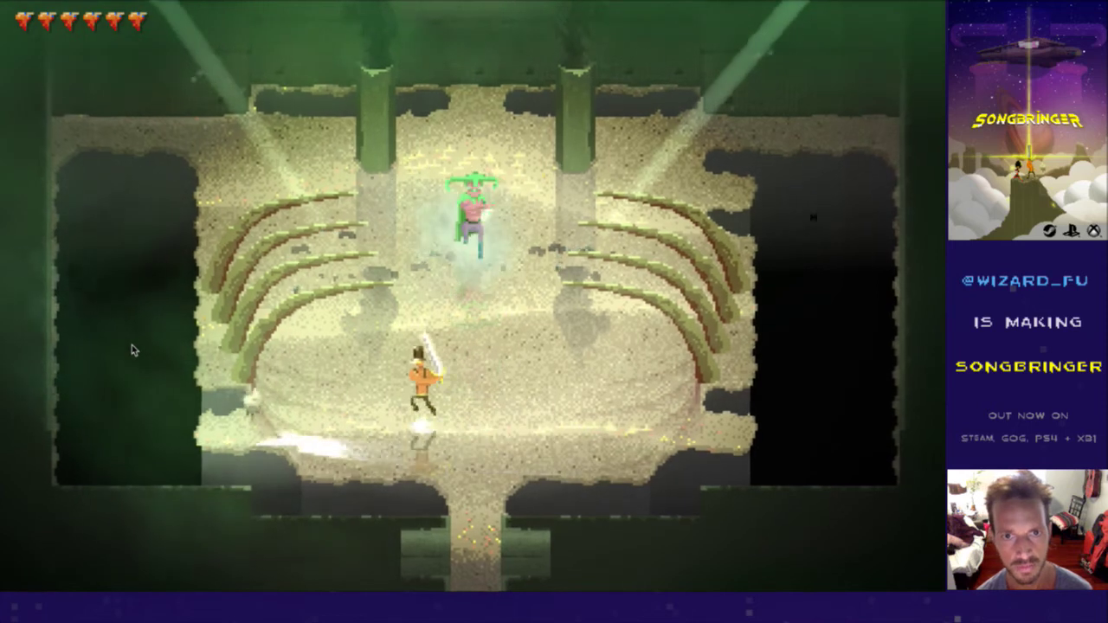
key(d)
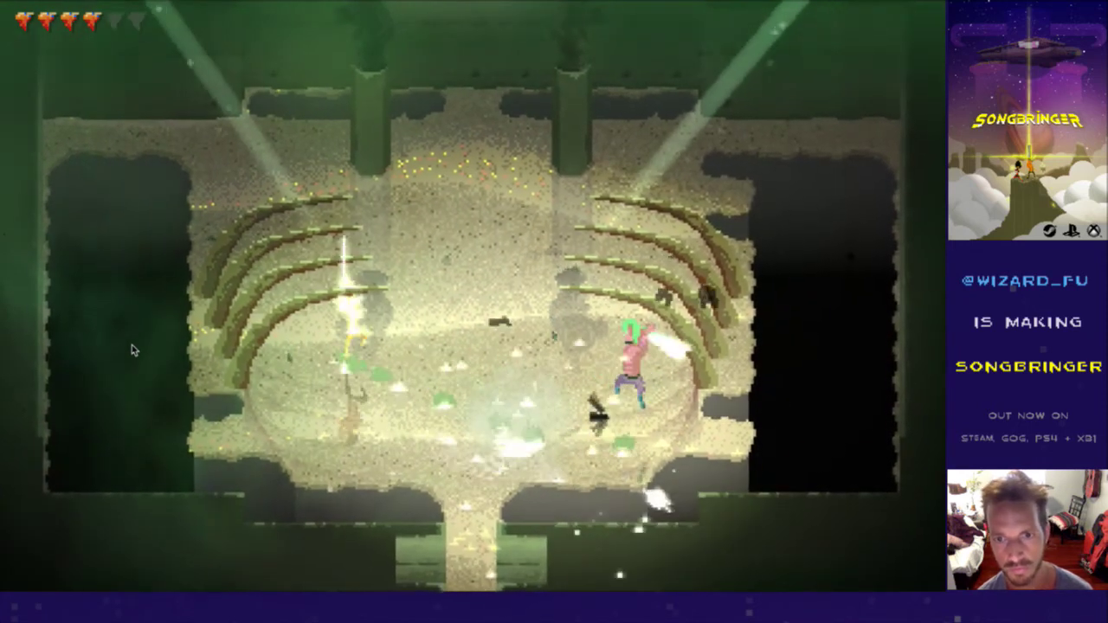
key(a)
key(d)
key(a)
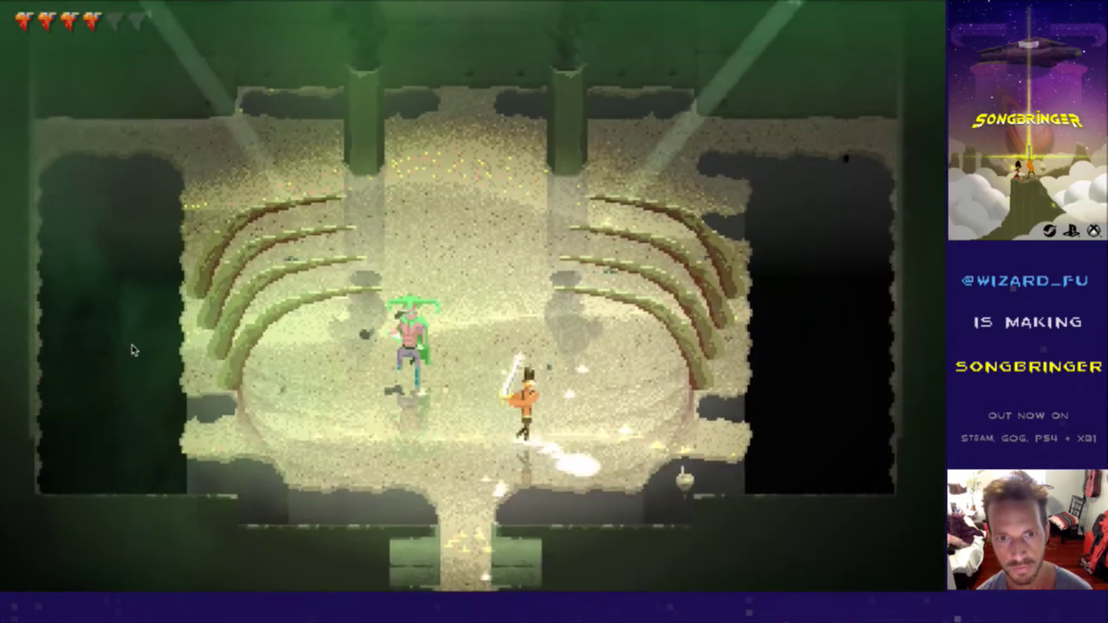
key(d)
key(a)
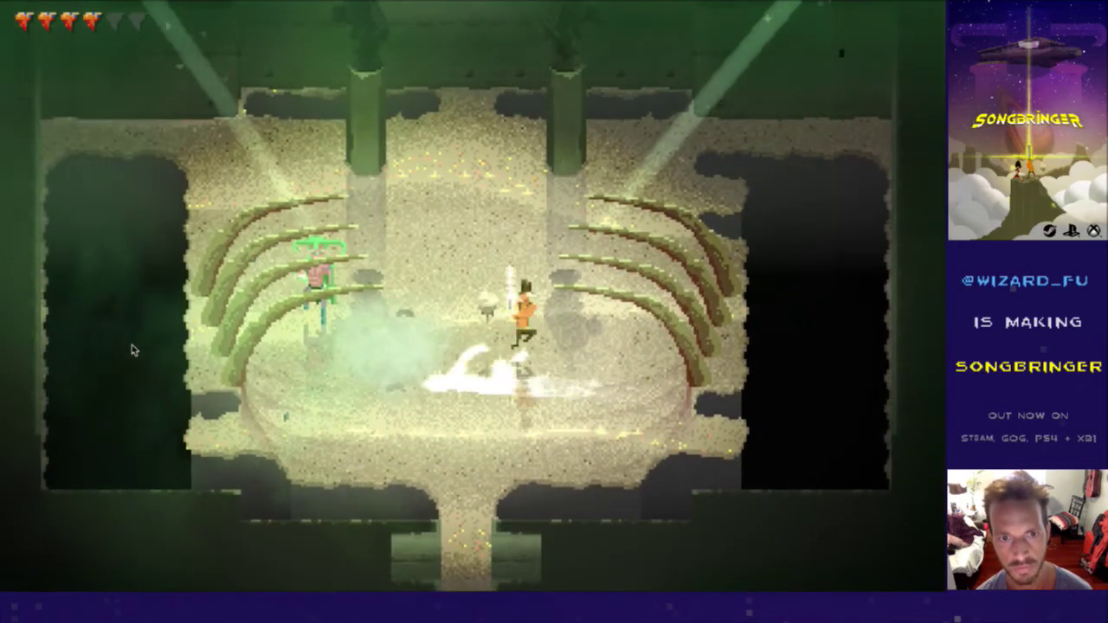
key(w)
key(a)
key(s)
key(d)
key(d)
key(a)
key(d)
key(w)
key(w)
key(a)
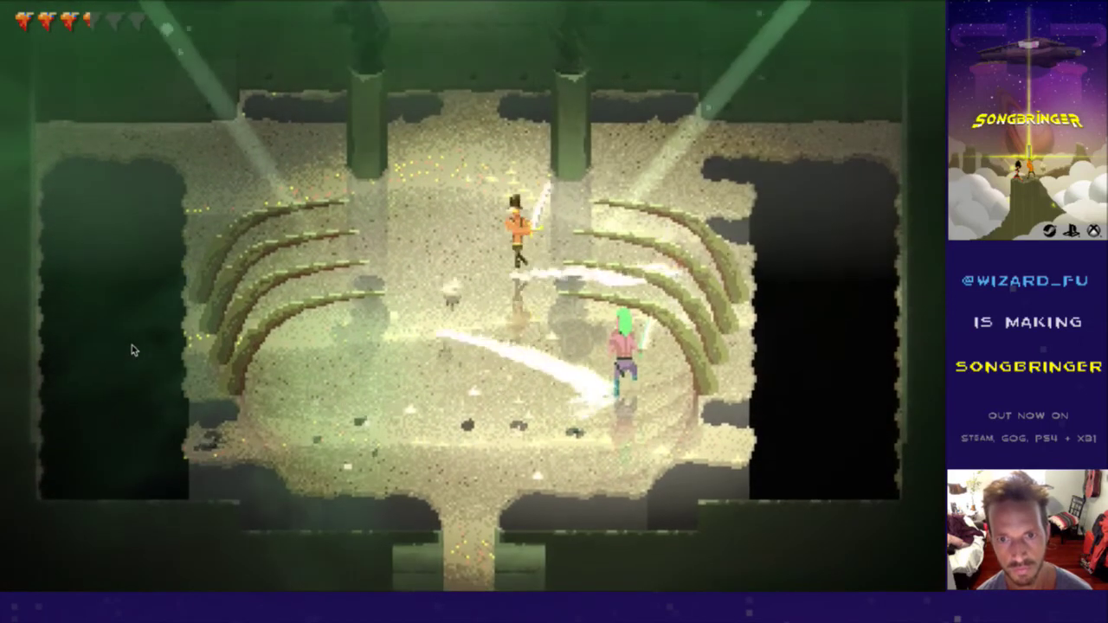
key(s)
key(d)
key(d)
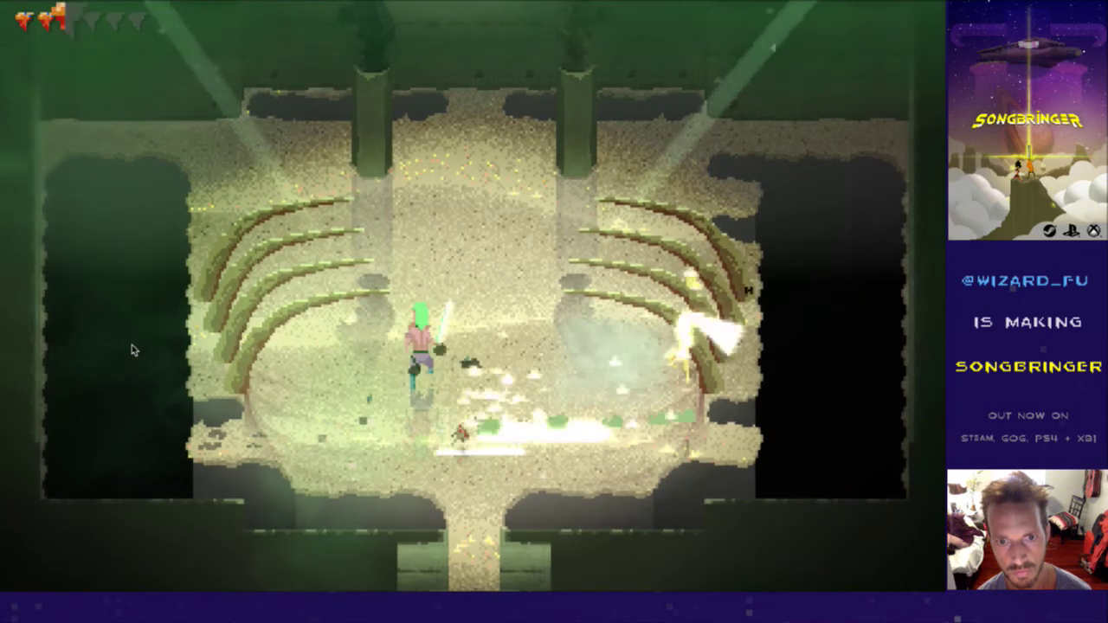
key(d)
key(a)
key(a)
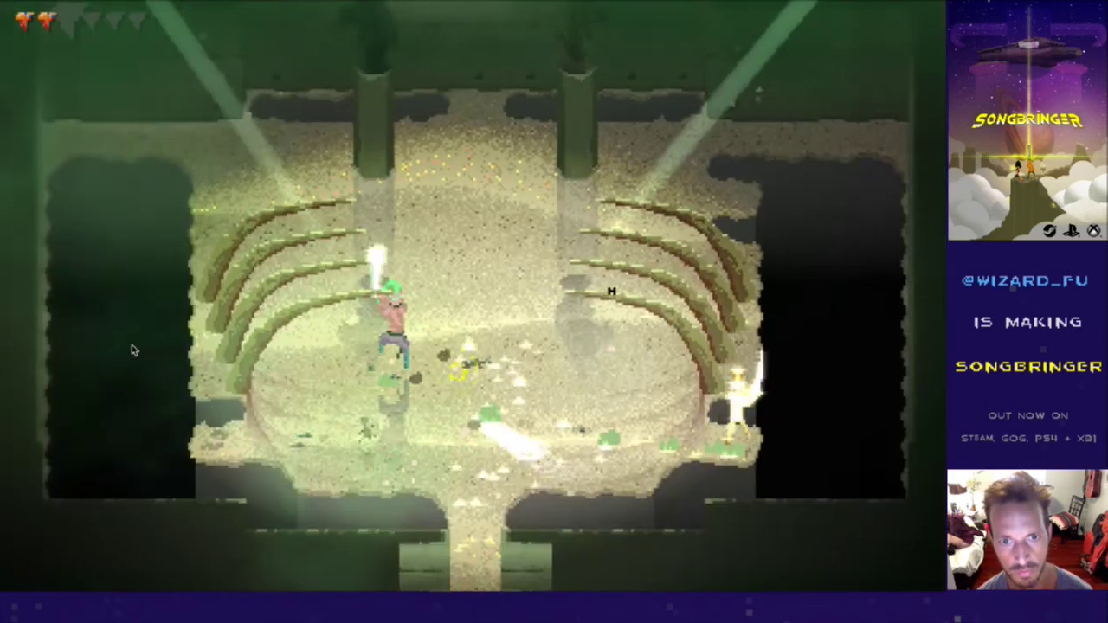
key(d)
key(a)
key(a)
key(d)
key(w)
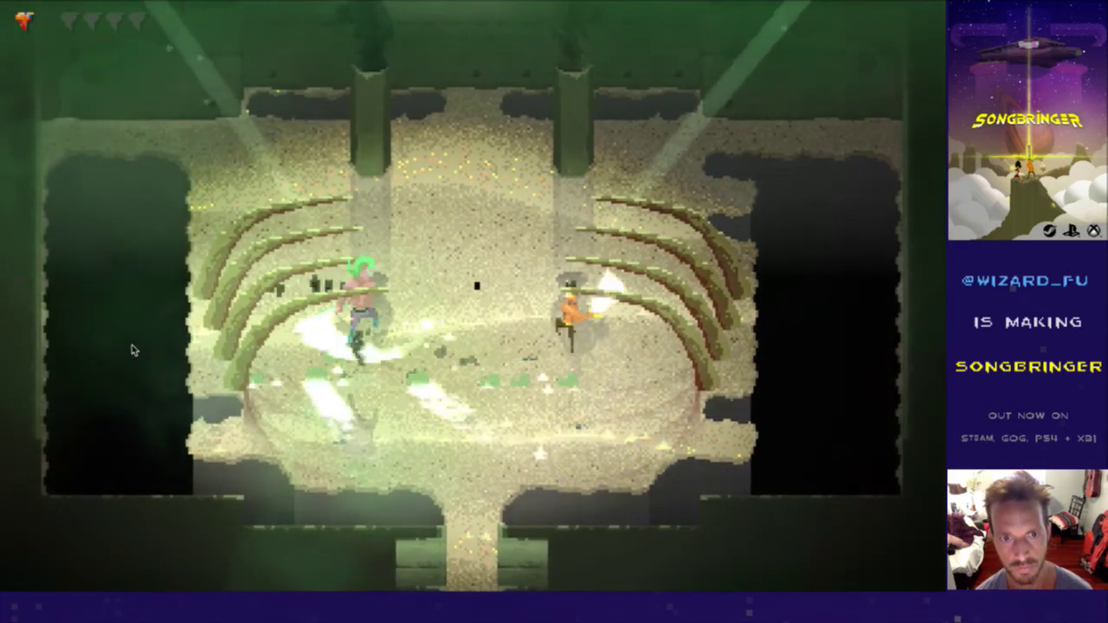
key(super+q)
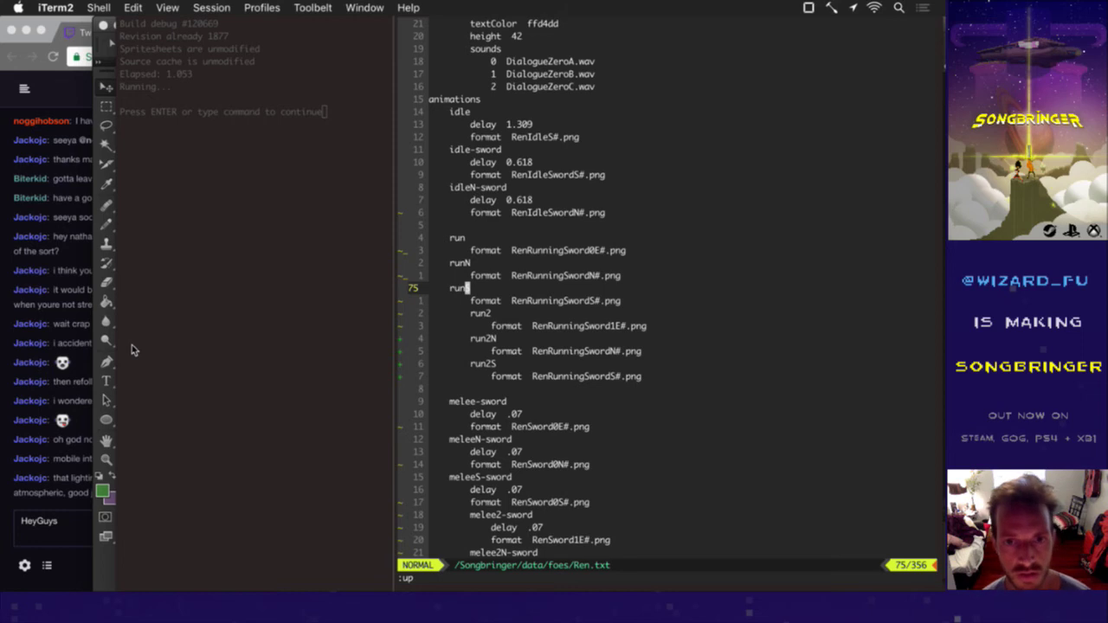
Step: Clear the search highlighting in Ren.txt, check the Twitch chat in Chrome, and return to iTerm2
text(:noh)
key(Return)
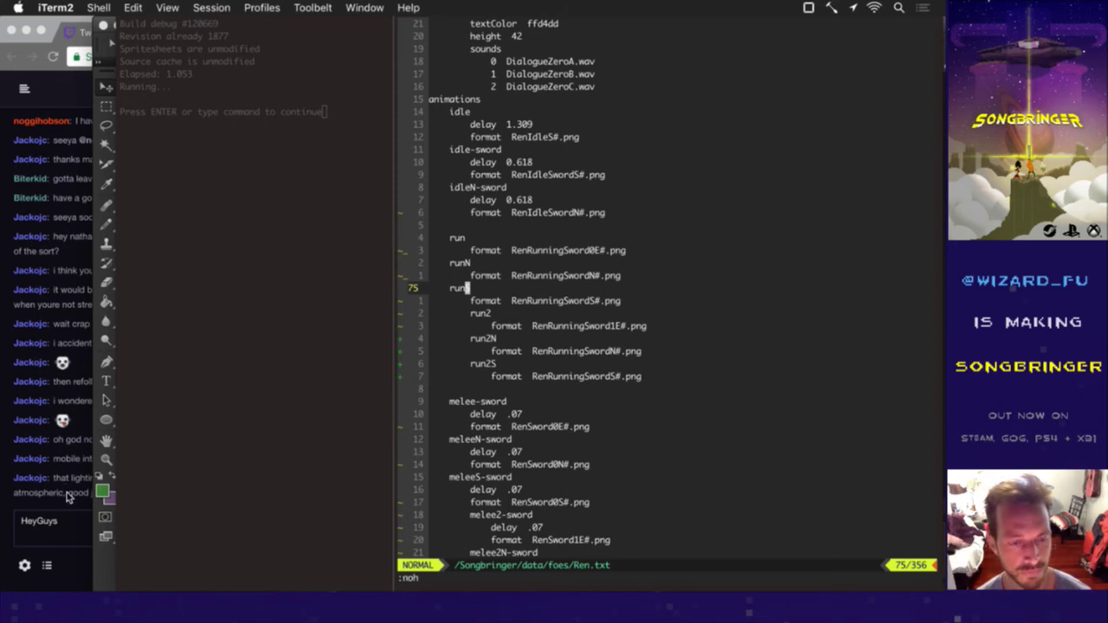
key(super+Tab)
key(super+Tab)
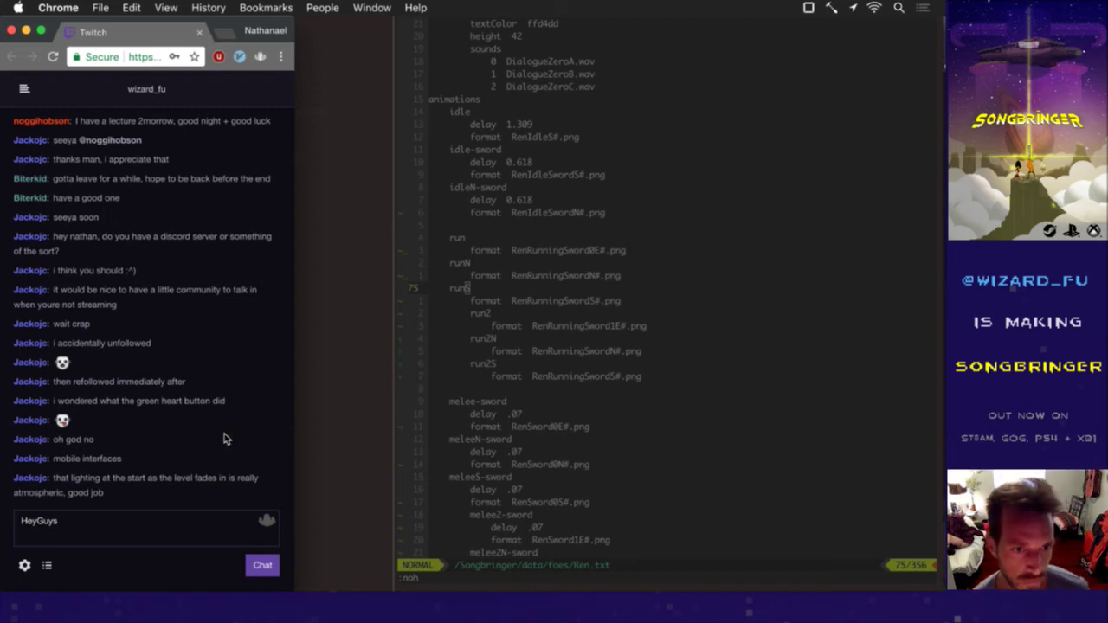
click(625, 362)
key(F5)
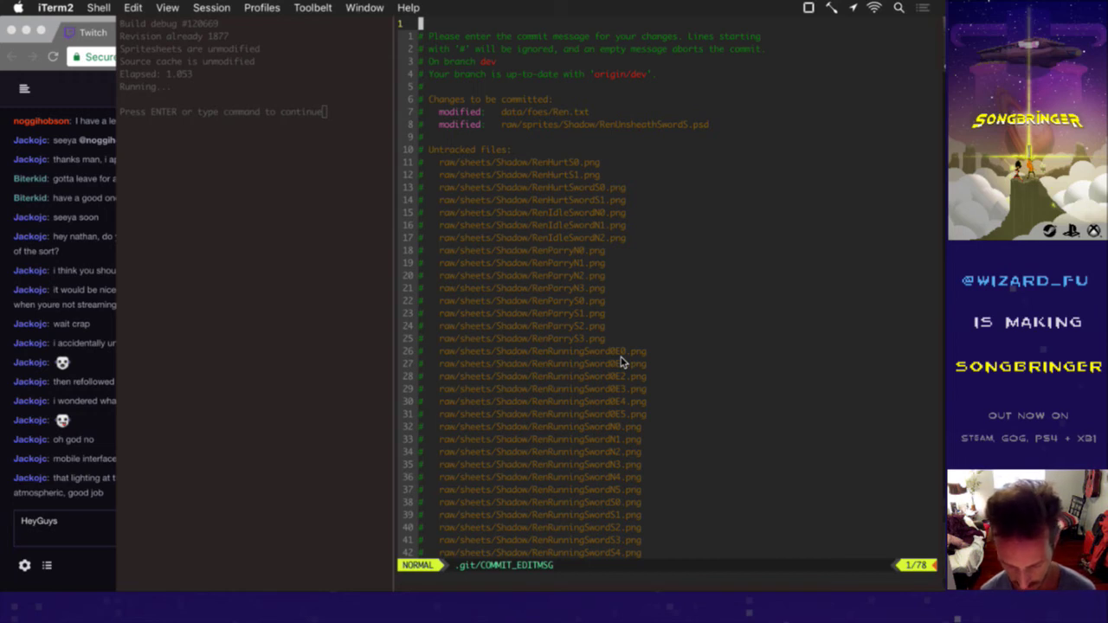
text(:q!)
key(Return)
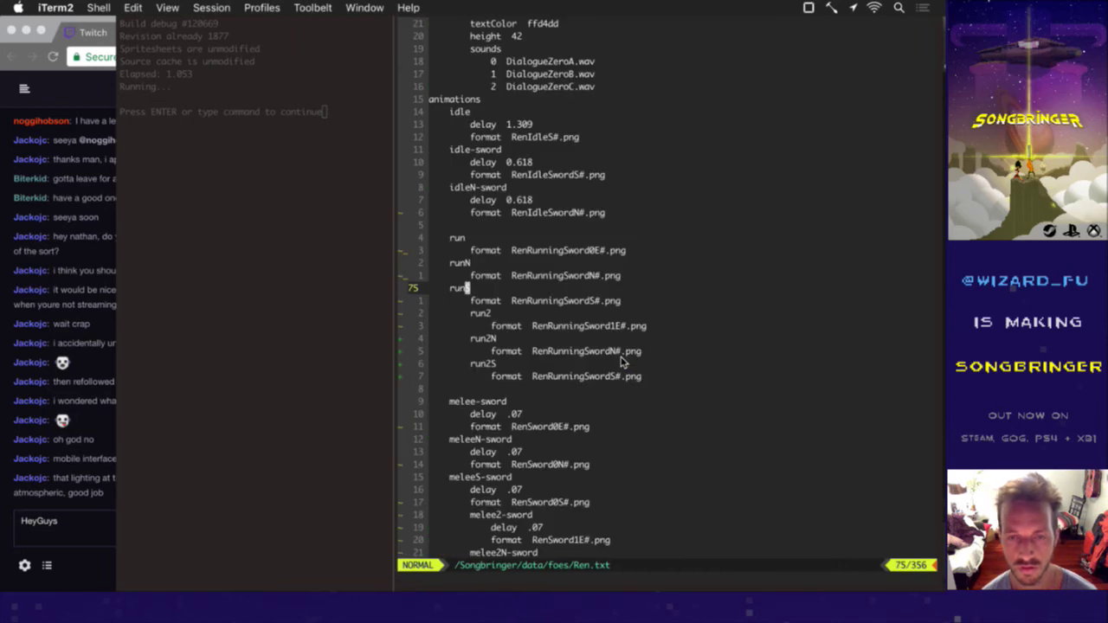
Step: Suspend vim, list the git status with gs, and examine the modified and untracked Ren files in full
key(ctrl+z)
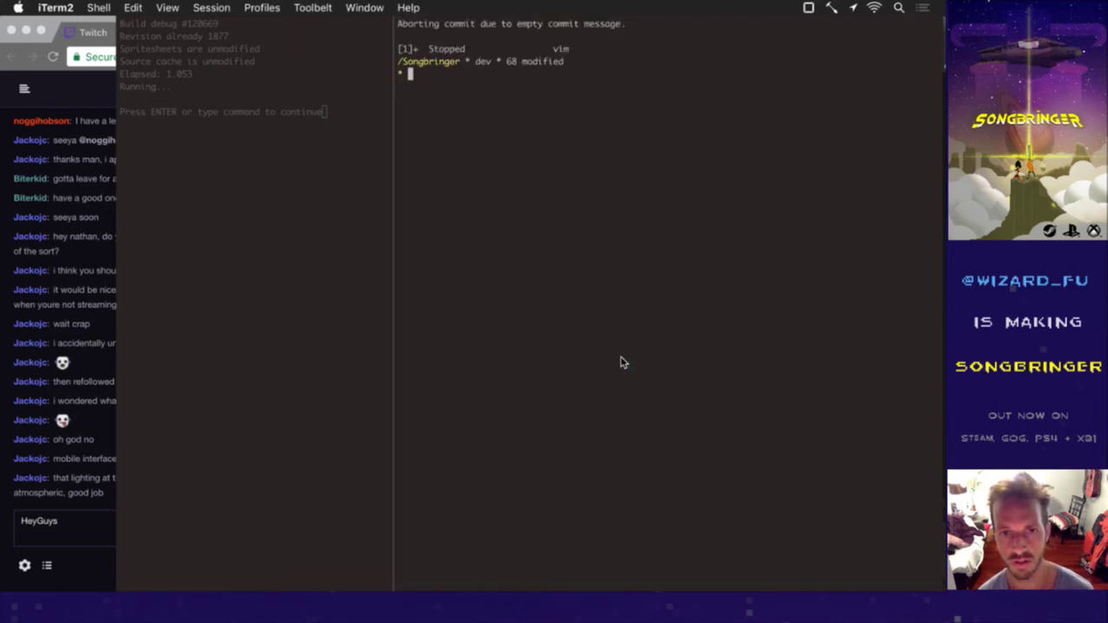
text(gs)
key(Return)
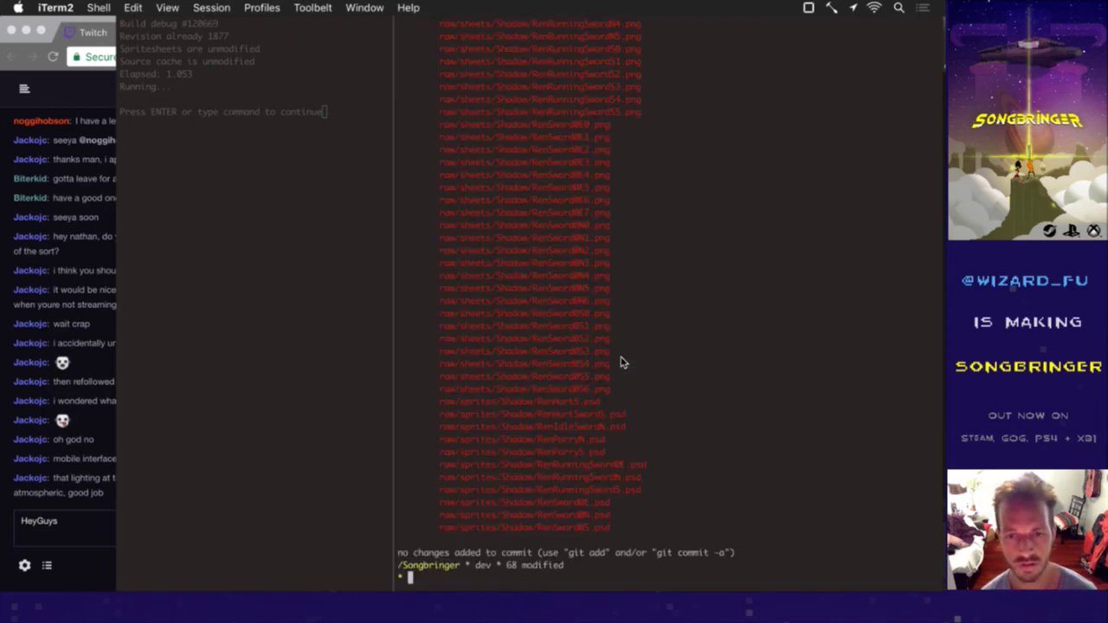
scroll(635, 401, up, 10)
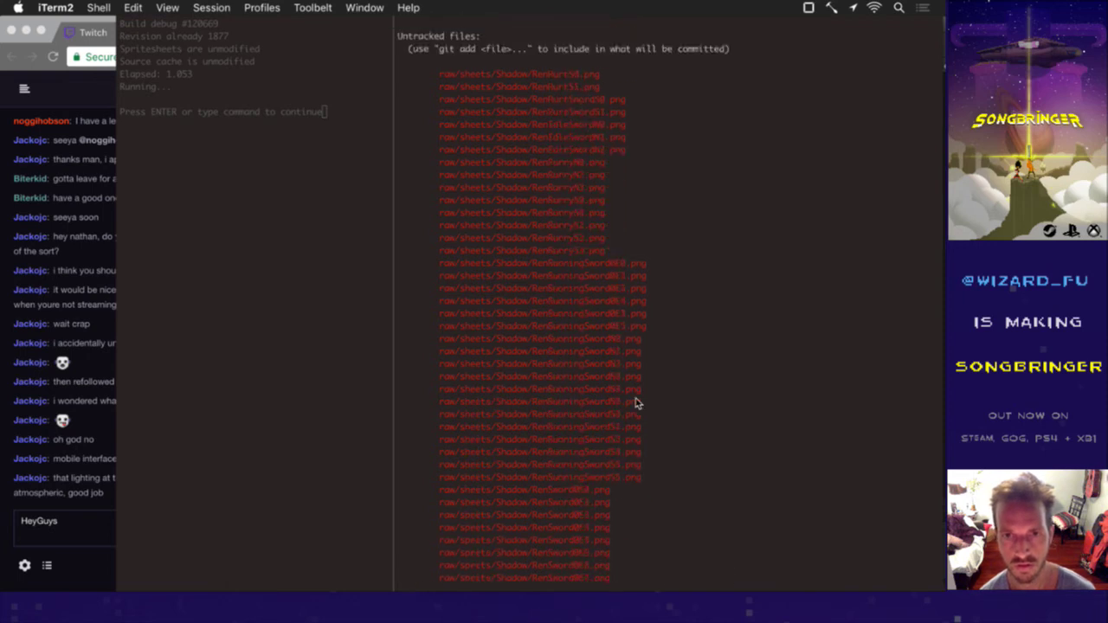
scroll(635, 401, up, 2)
scroll(635, 400, down, 2)
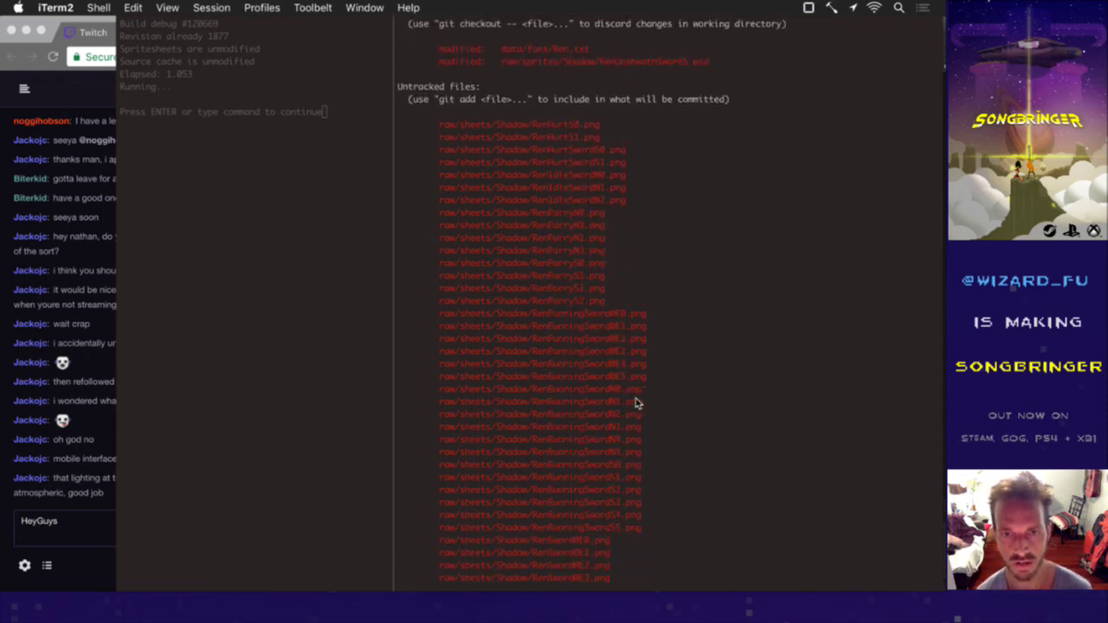
scroll(635, 403, down, 1)
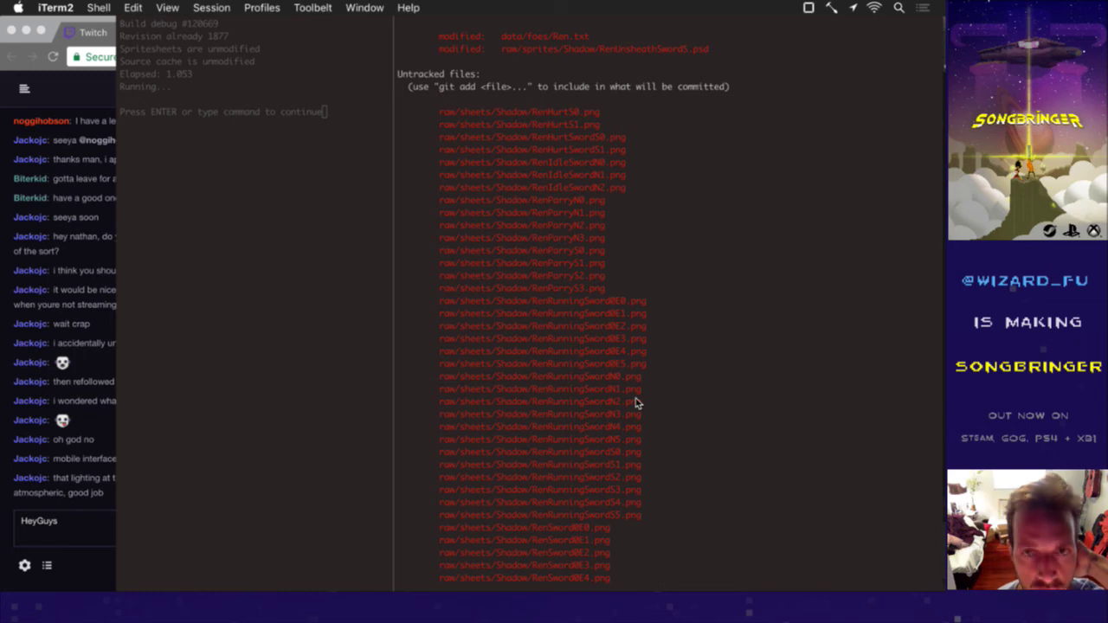
right_click(635, 401)
right_click(528, 352)
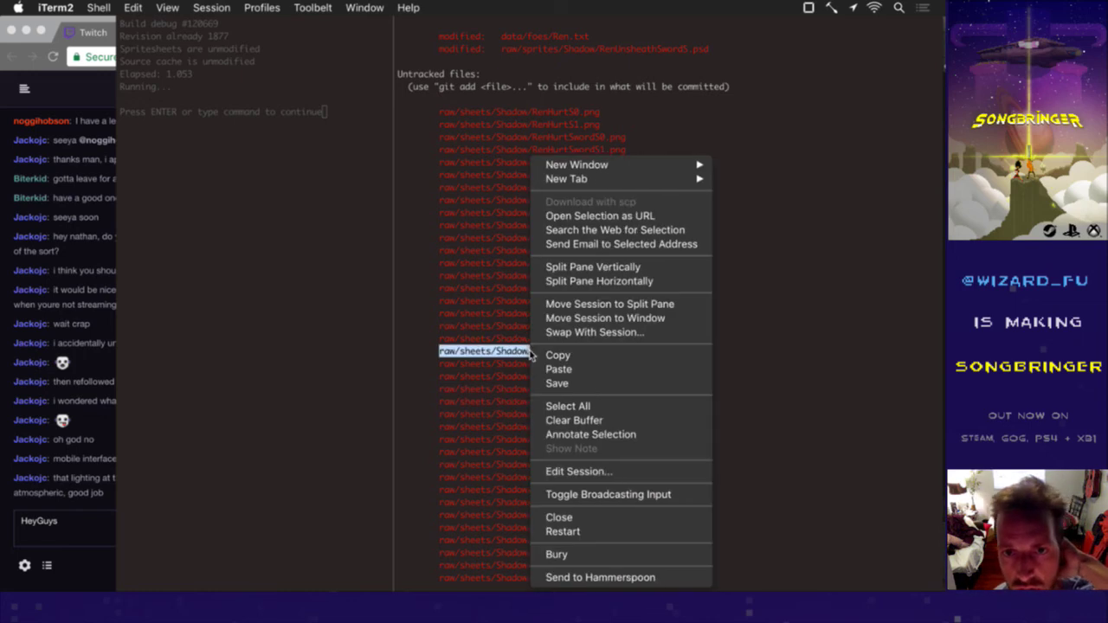
click(428, 339)
scroll(445, 330, down, 7)
scroll(445, 331, down, 5)
scroll(446, 326, down, 2)
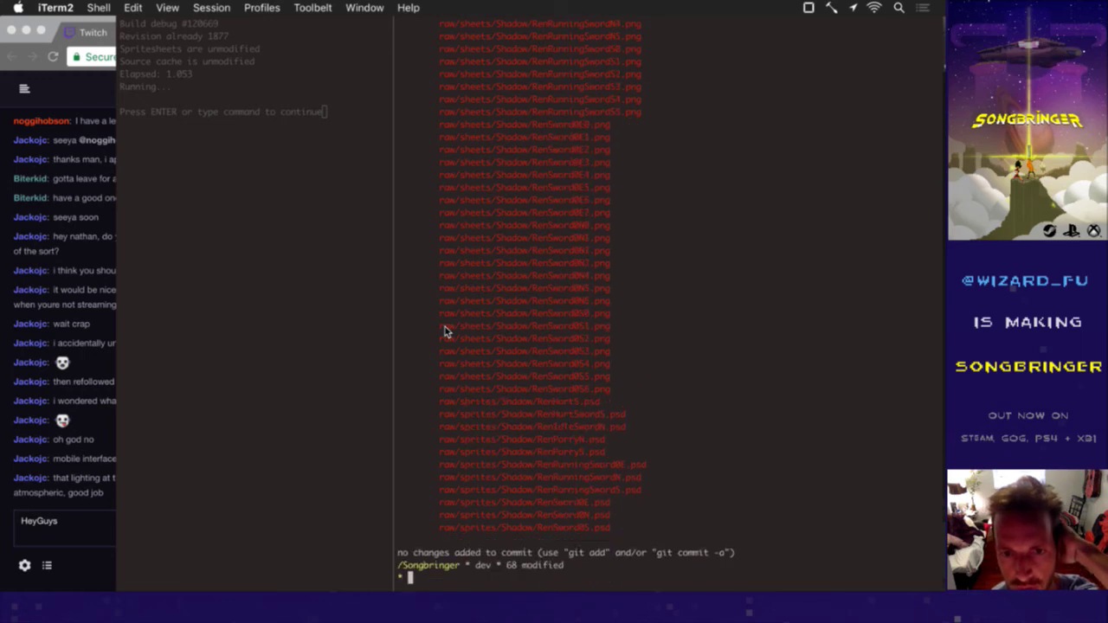
scroll(445, 330, up, 10)
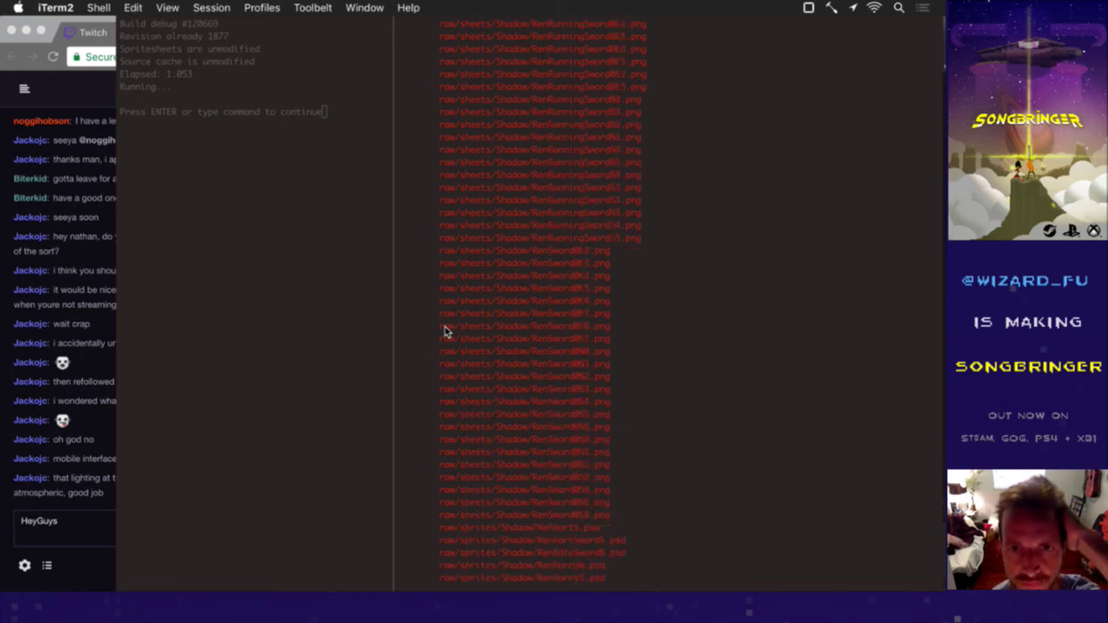
scroll(445, 331, up, 4)
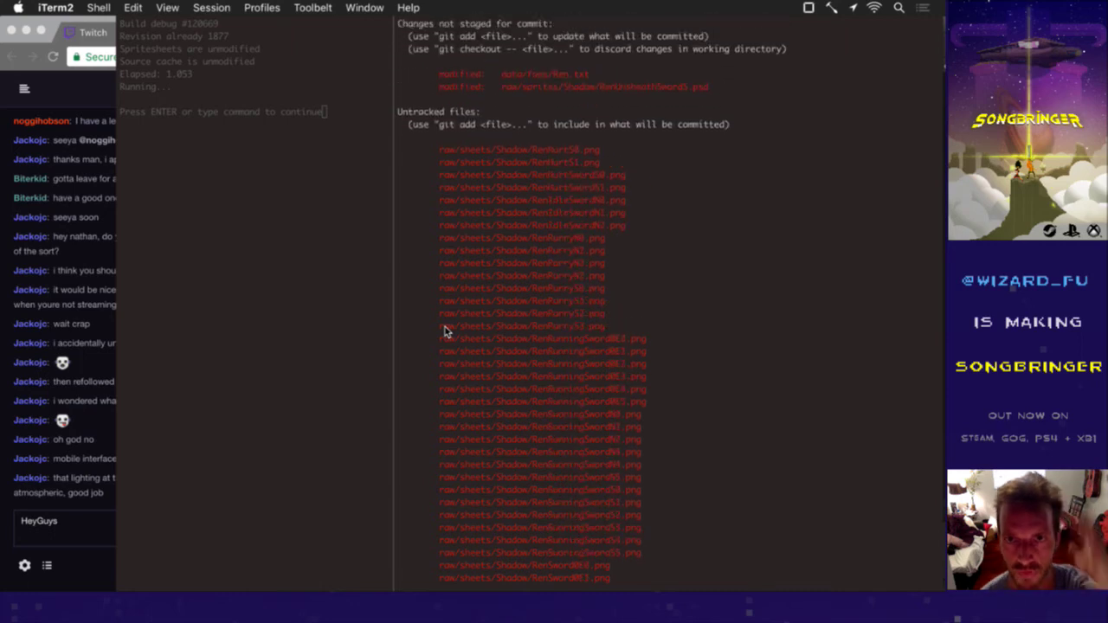
Step: Stage the untracked Ren sprite PNG and PSD files with ga, and list the git status again with gs
text(ga)
key(Return)
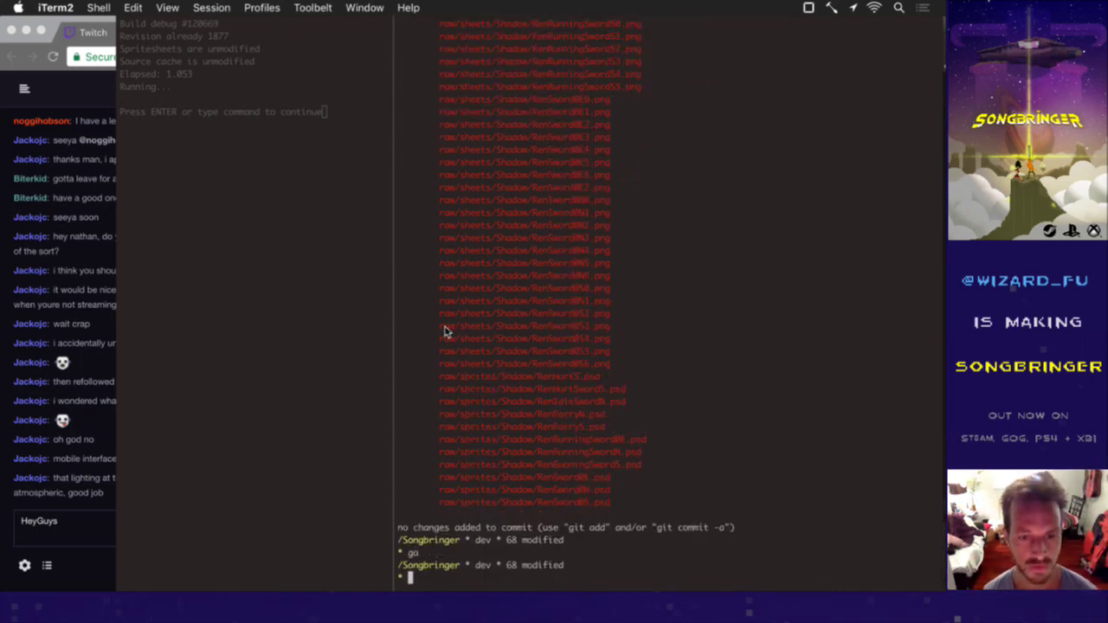
text(gs)
key(Return)
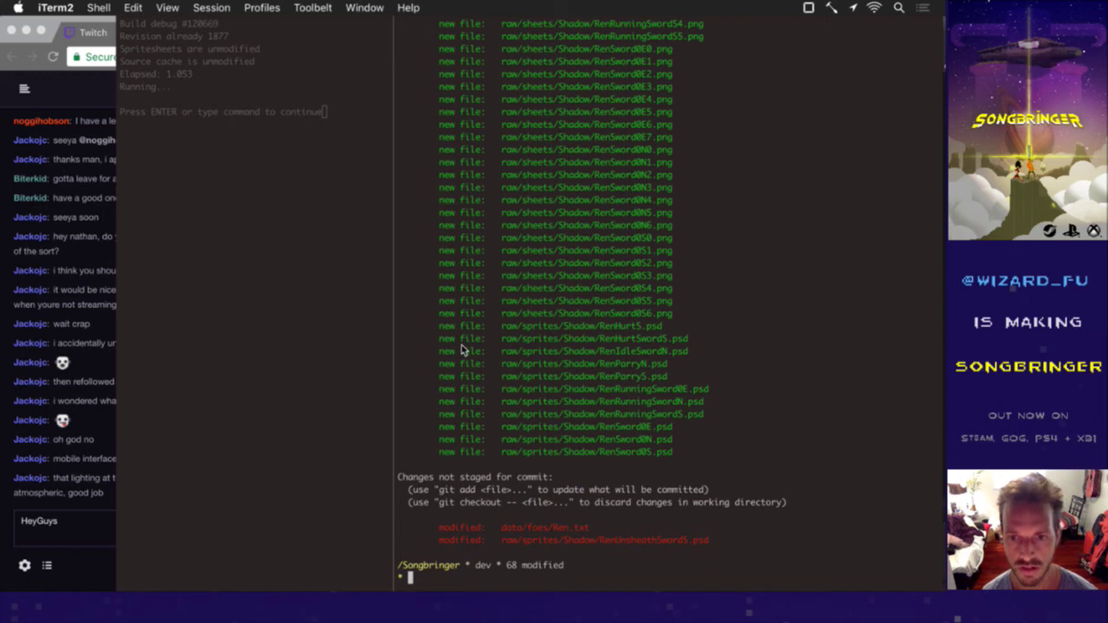
Step: Look through the staged new files, and show the diff of the unstaged changes with gd
scroll(462, 345, up, 10)
scroll(461, 347, down, 10)
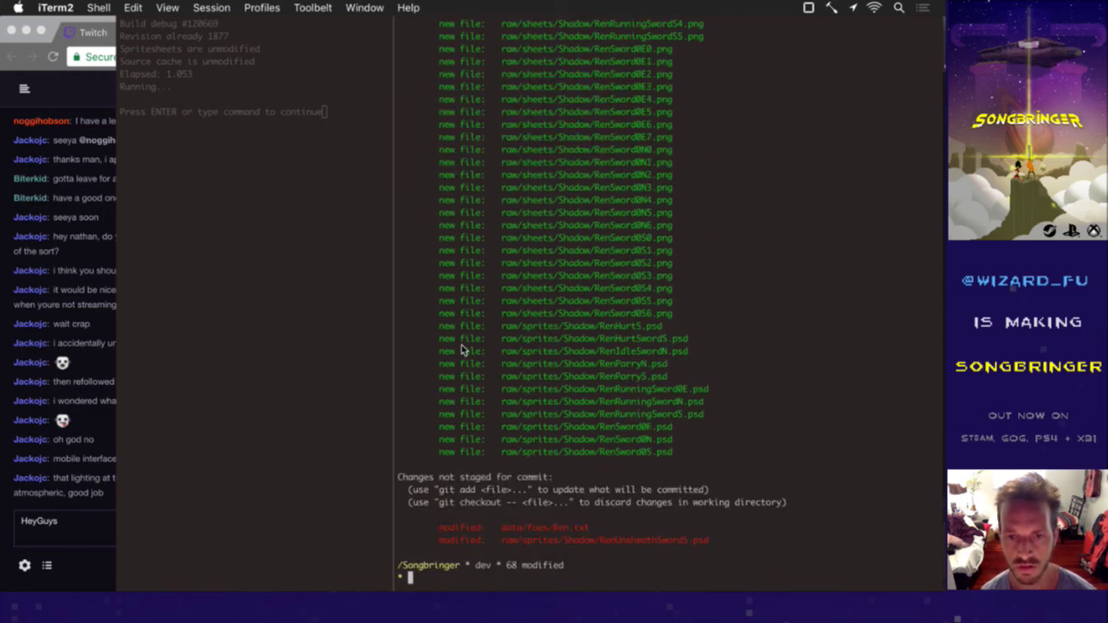
text(gd)
key(Return)
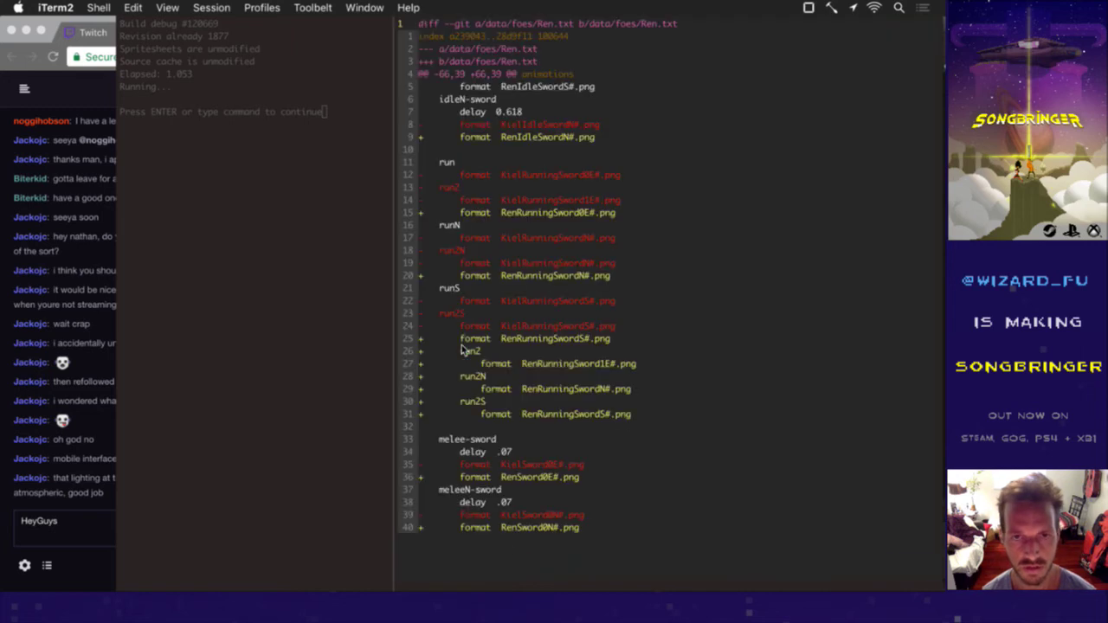
Step: Read through the rest of the Ren.txt diff, including the melee sword entries, and quit the diff viewer
key(j)
key(j)
key(j)
key(j)
key(j)
key(j)
key(j)
key(j)
key(j)
key(j)
key(j)
key(j)
key(j)
key(j)
key(j)
key(j)
key(j)
key(j)
key(j)
key(j)
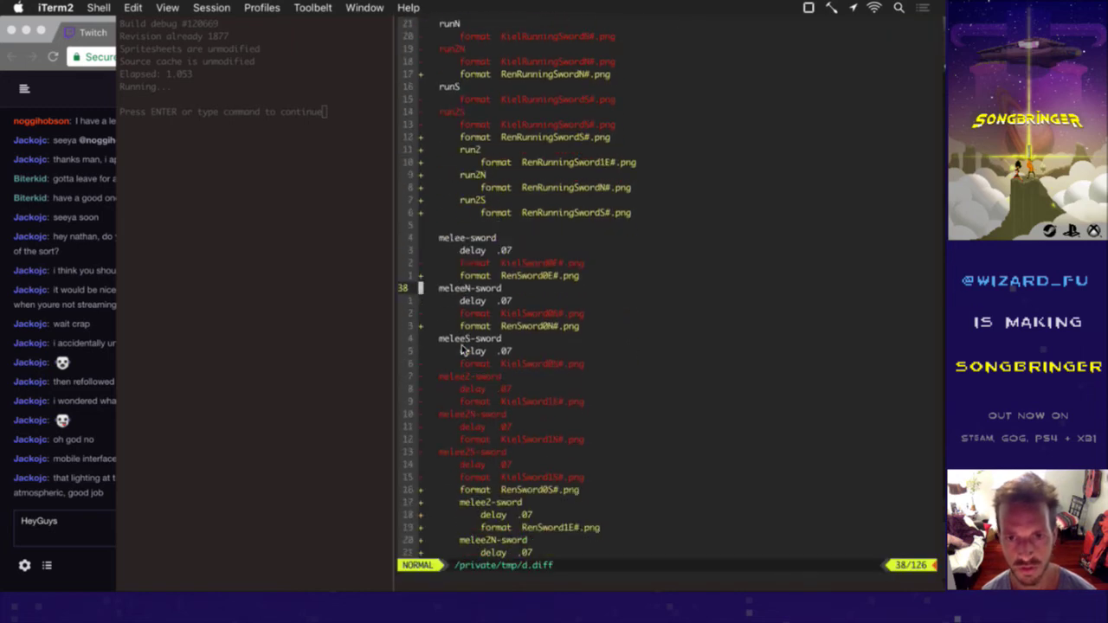
key(j)
key(j)
key(j)
key(j)
key(j)
key(j)
key(j)
key(j)
key(j)
key(j)
key(j)
key(j)
key(j)
key(j)
key(j)
key(j)
key(j)
key(j)
key(j)
key(j)
text(g:bd)
key(Return)
text(:q)
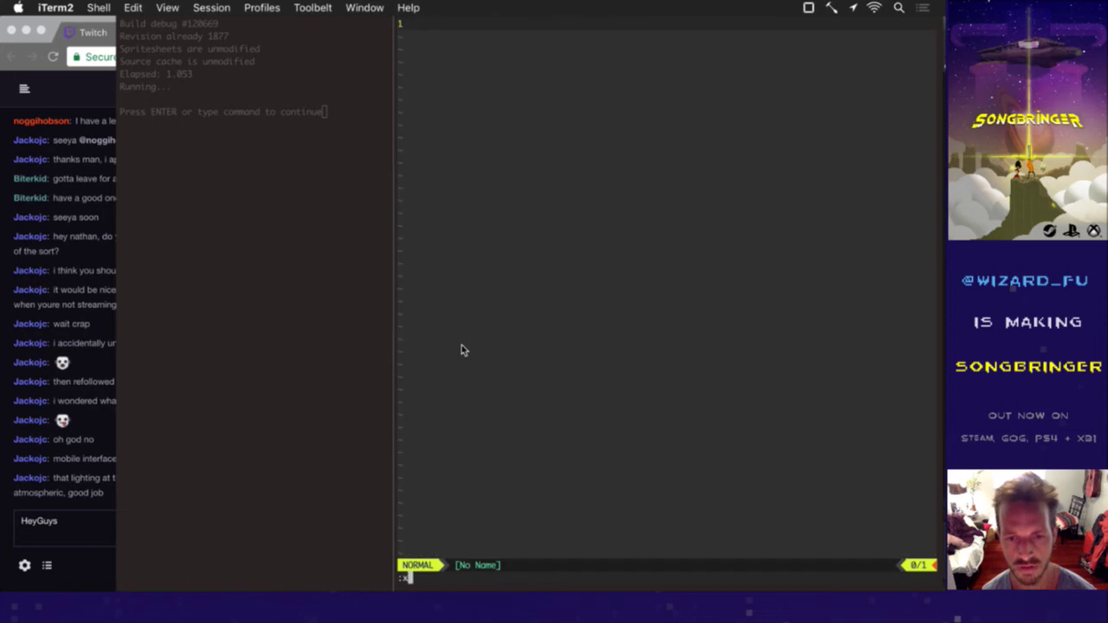
key(Return)
Step: Commit the Ren changes with gc, using the message "Prep Ren's art"
text(gc)
key(Return)
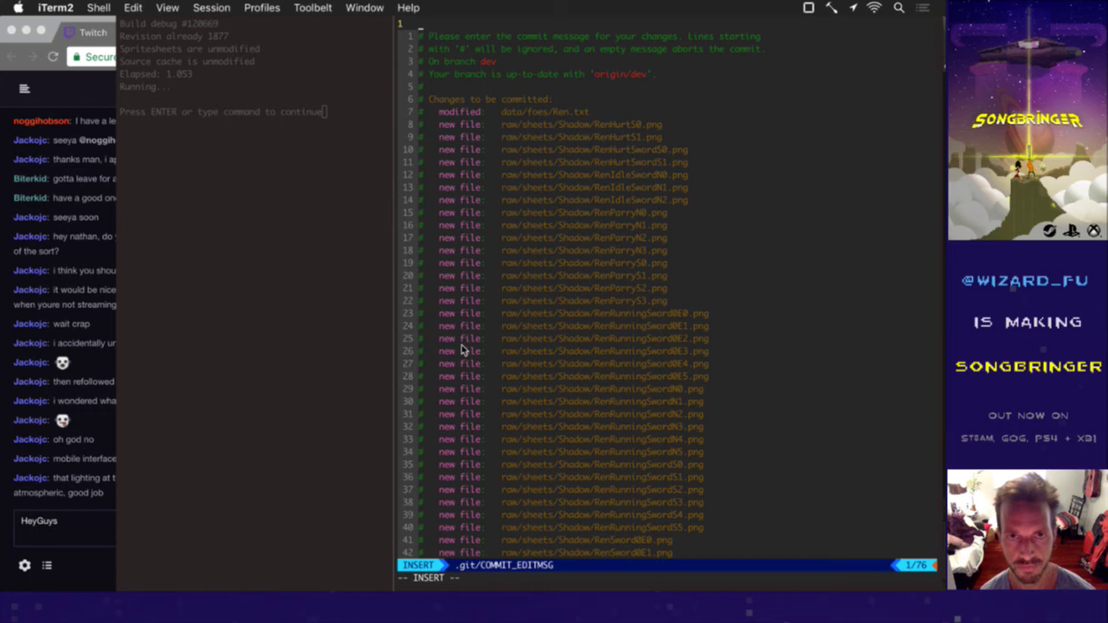
text(Prep Ren's art)
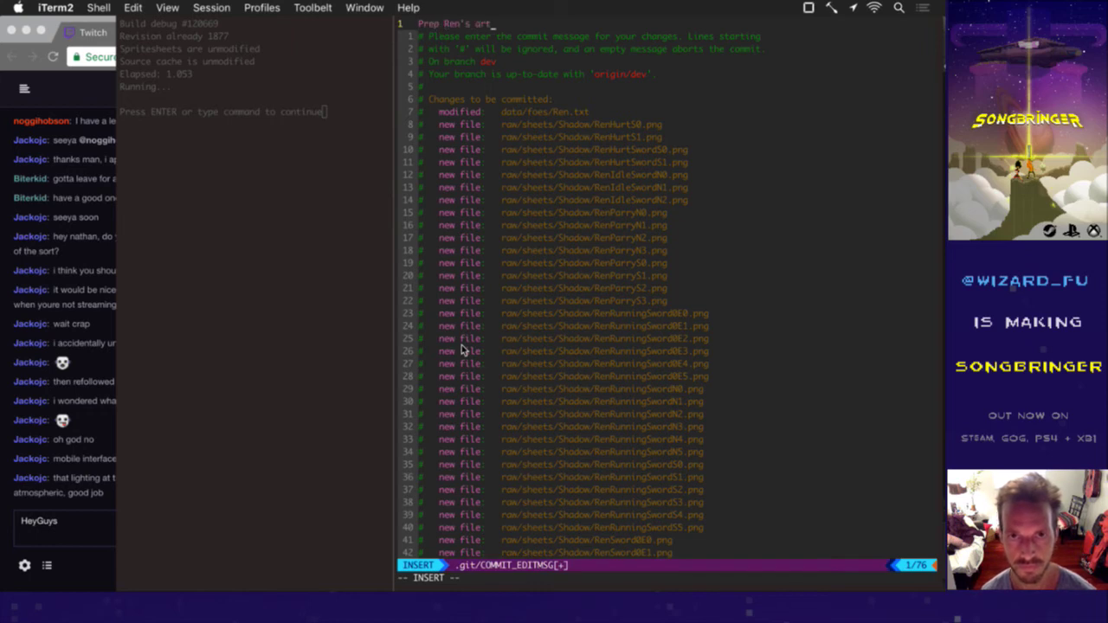
key(Escape)
text(:wq)
key(Return)
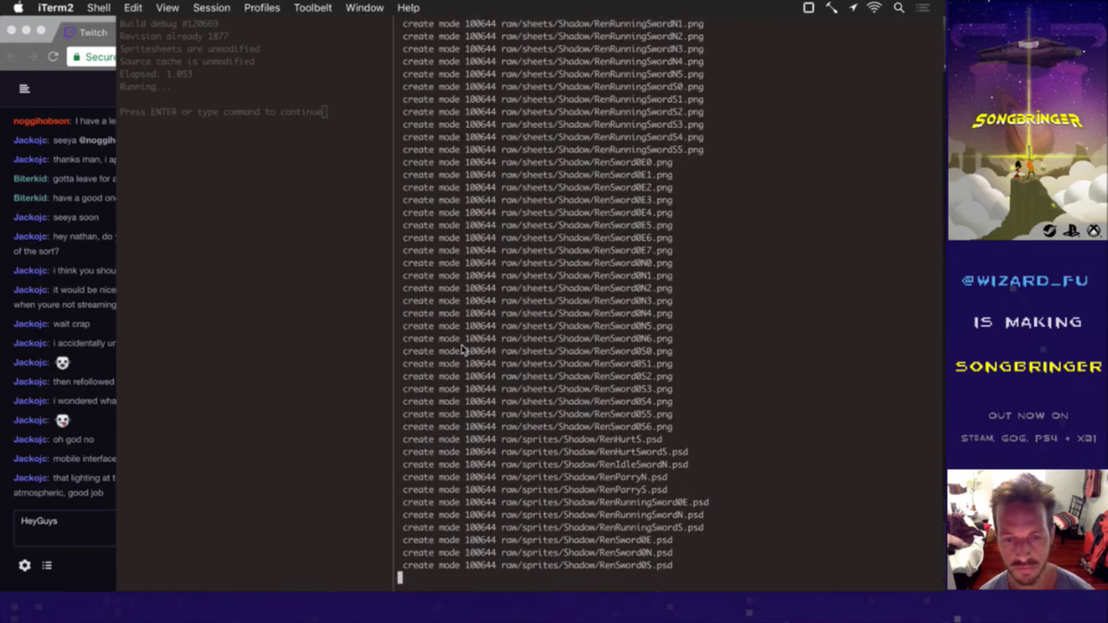
Step: Switch to Photoshop and close all open Ren documents, discarding the changes to RenIdleS.psd
key(super+Tab)
key(super+Tab)
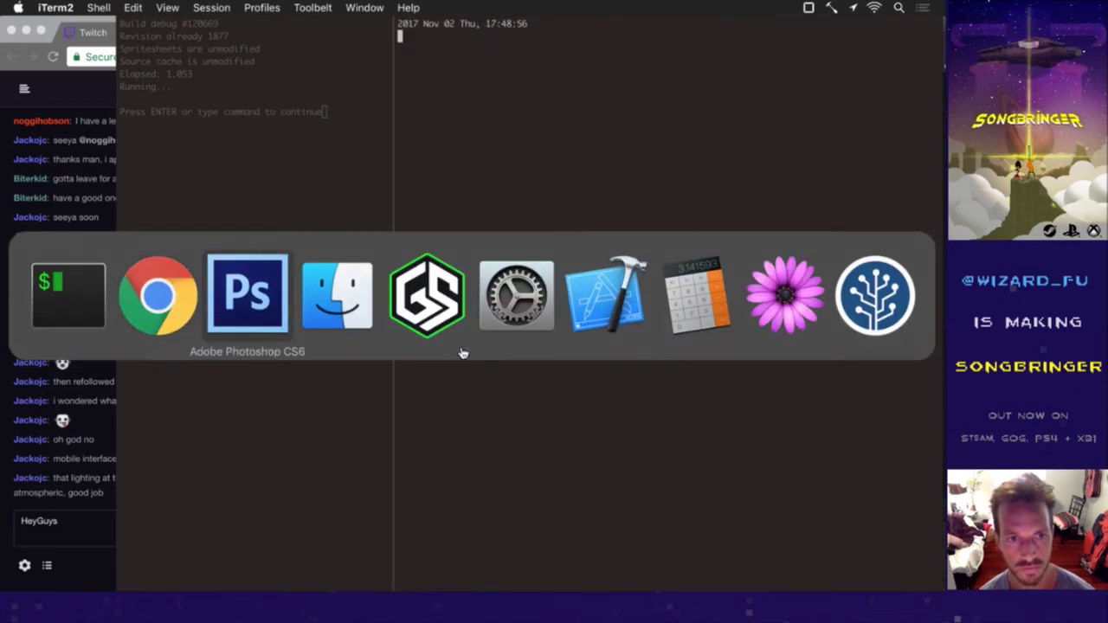
key(super+w)
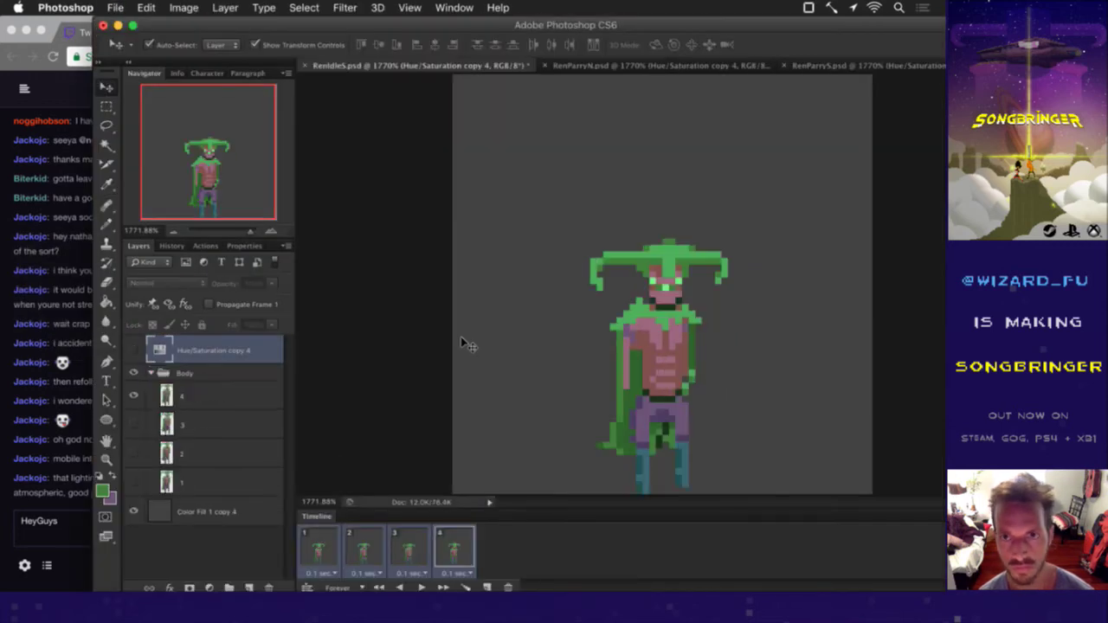
key(super+w)
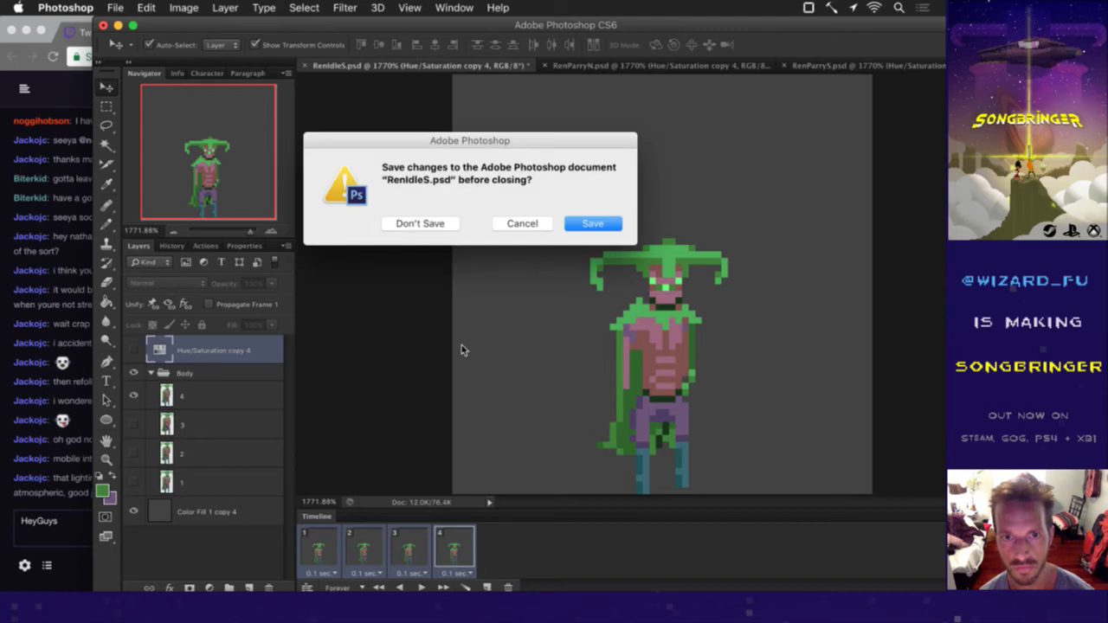
click(423, 222)
key(super+w)
key(super+w)
key(super+w)
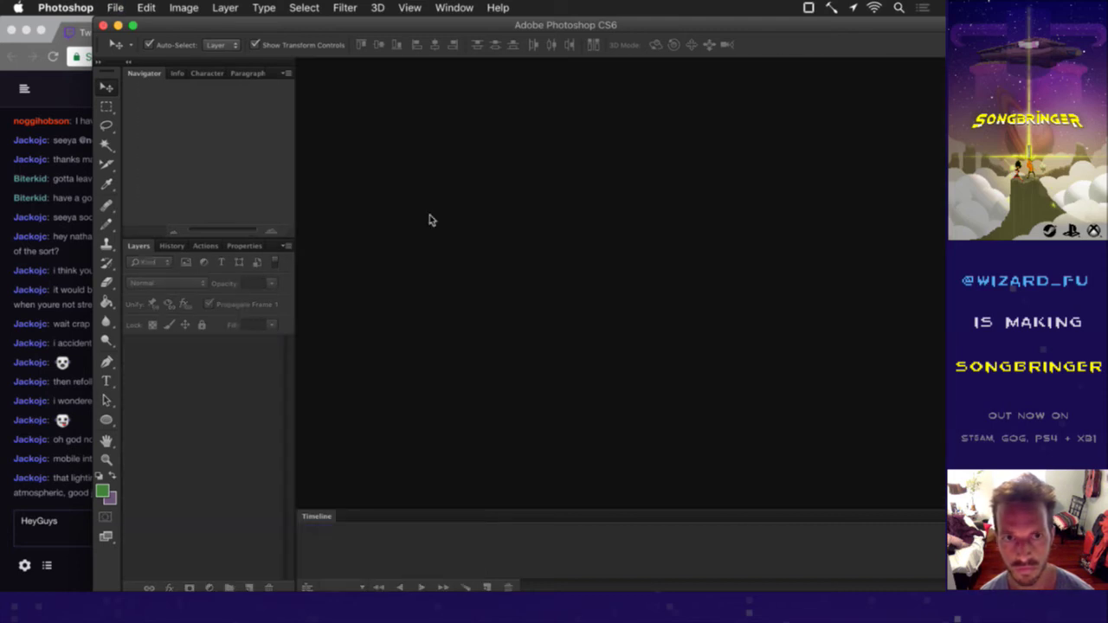
Step: Switch to Finder, preview KielSword1E.psd in the Shadow folder, and open it in Photoshop
key(super+Tab)
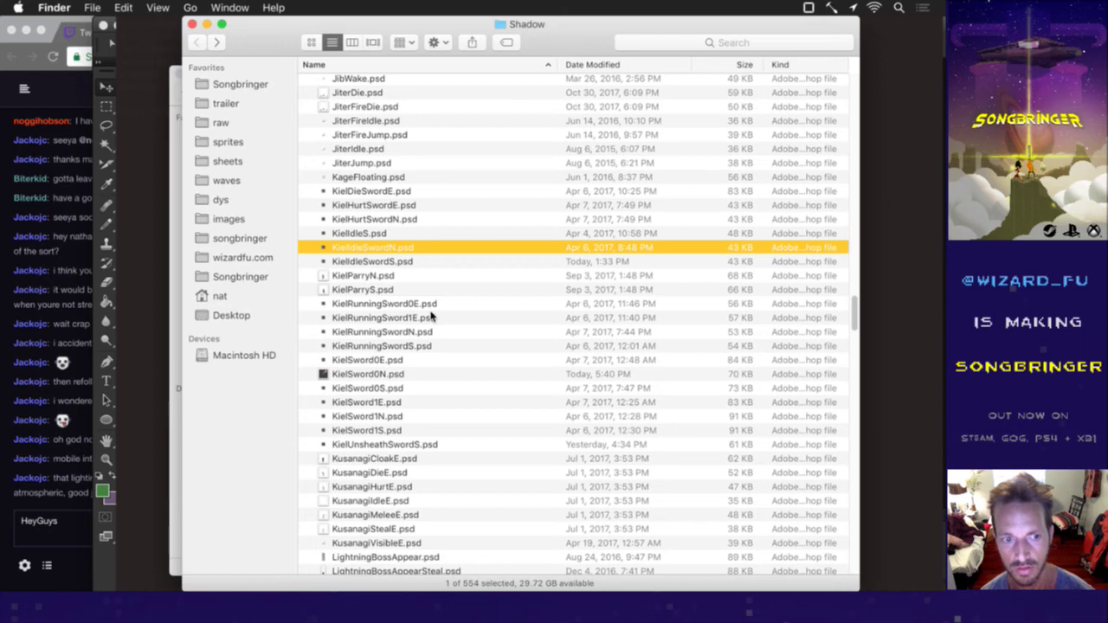
click(374, 403)
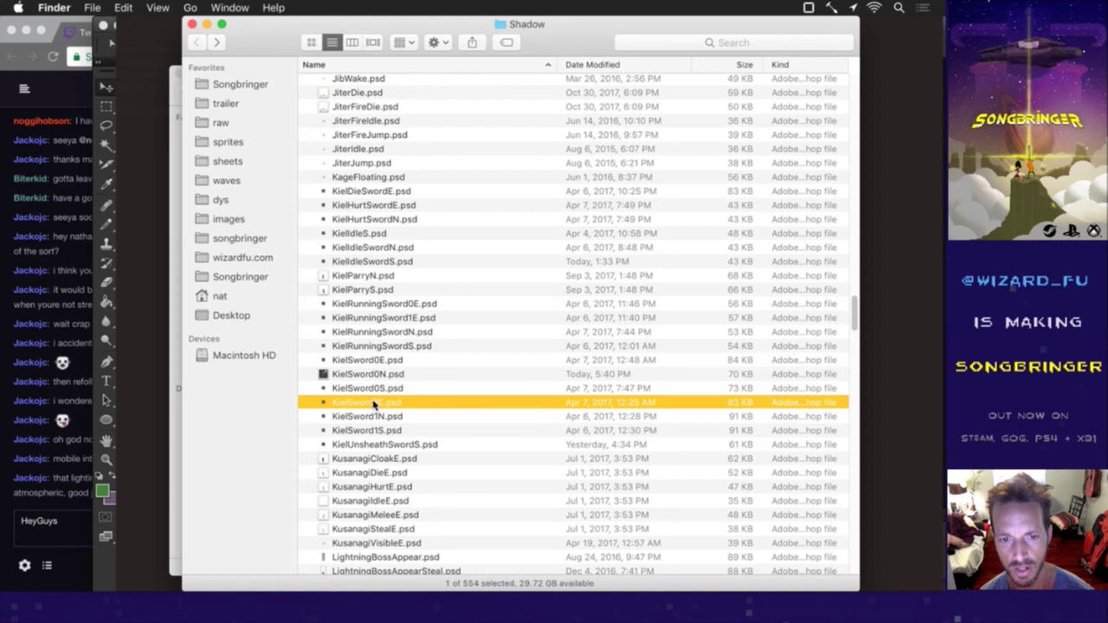
key(space)
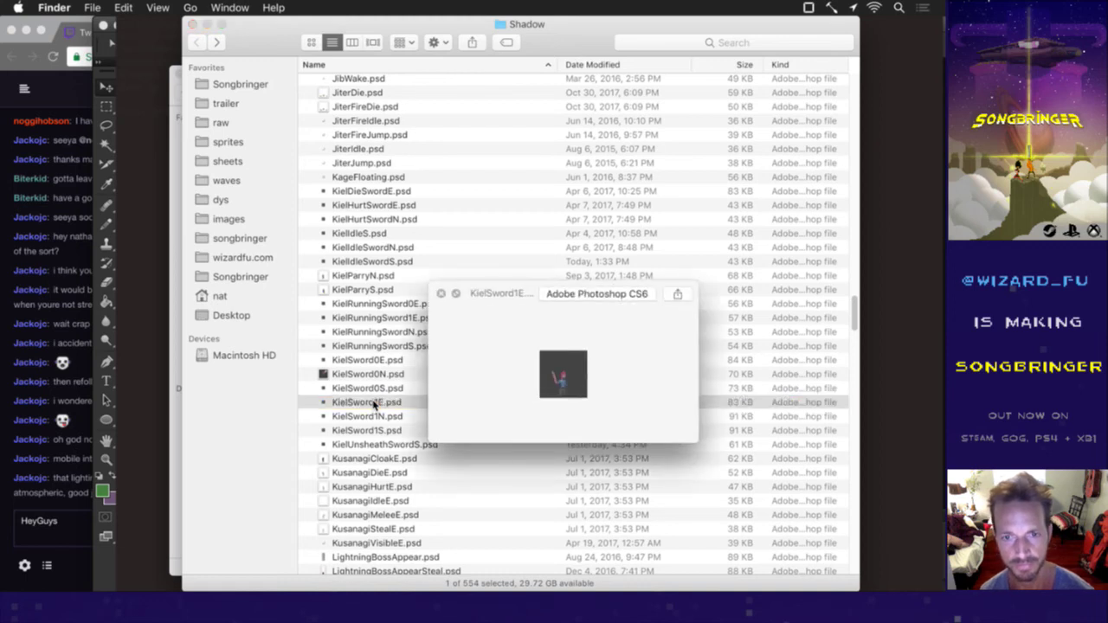
key(space)
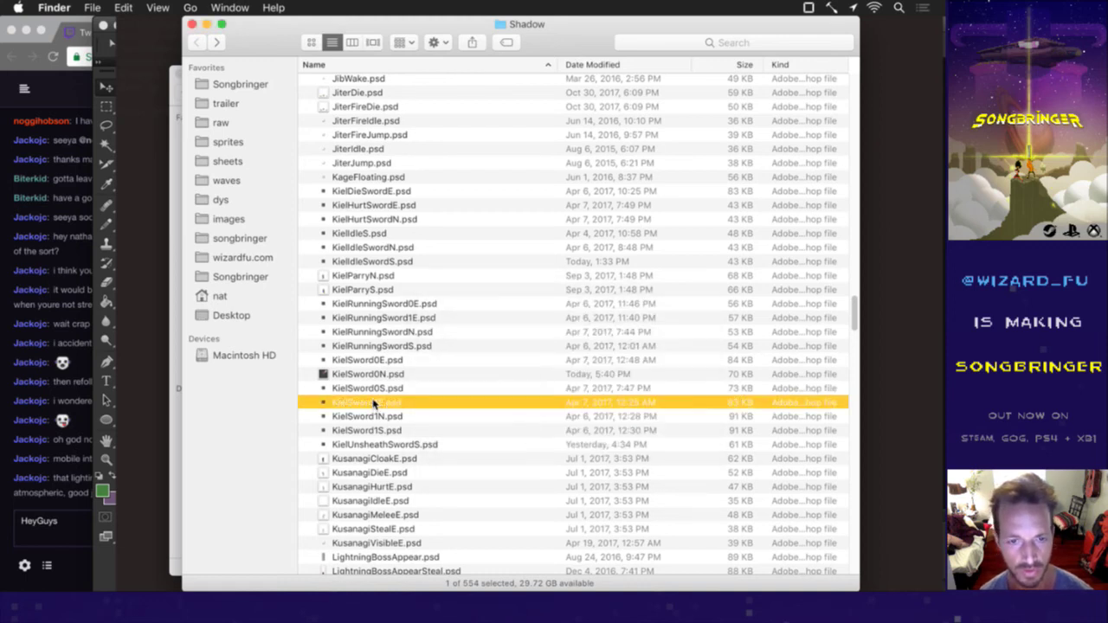
double_click(374, 404)
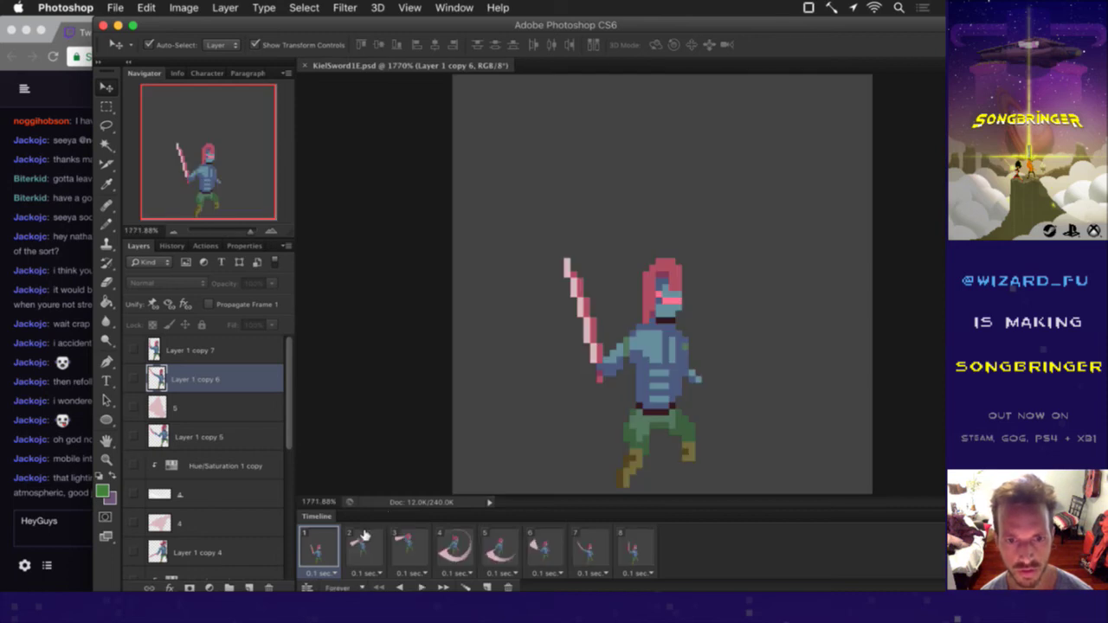
Step: Open the recent file KielSword0E.psd and play its sword animation from frame 1
click(114, 7)
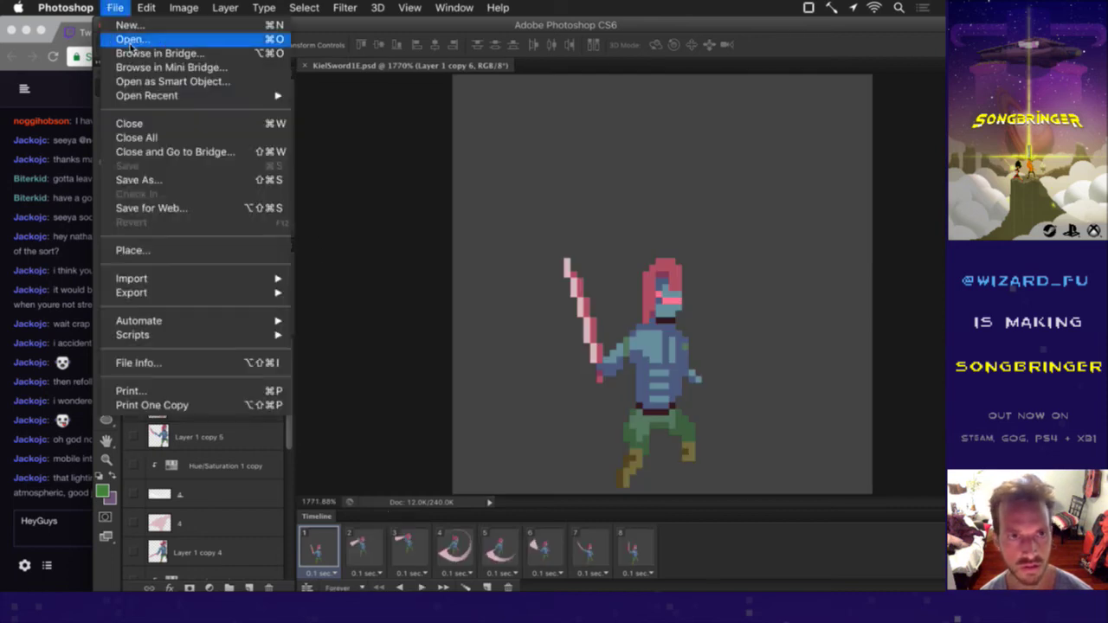
mouse_move(174, 97)
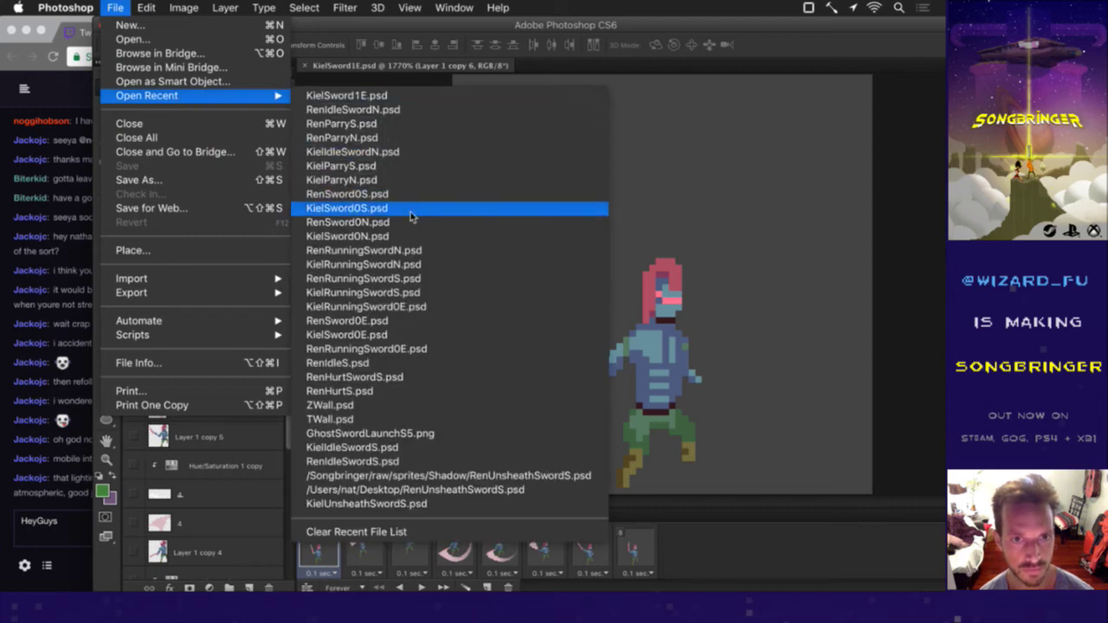
click(373, 335)
key(super+0)
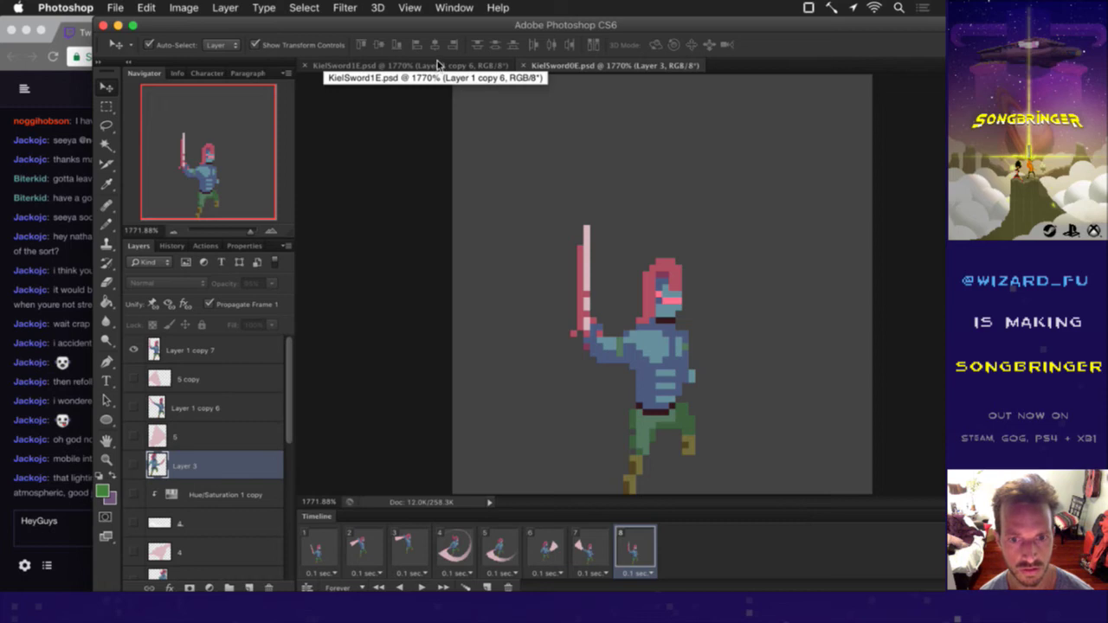
click(319, 549)
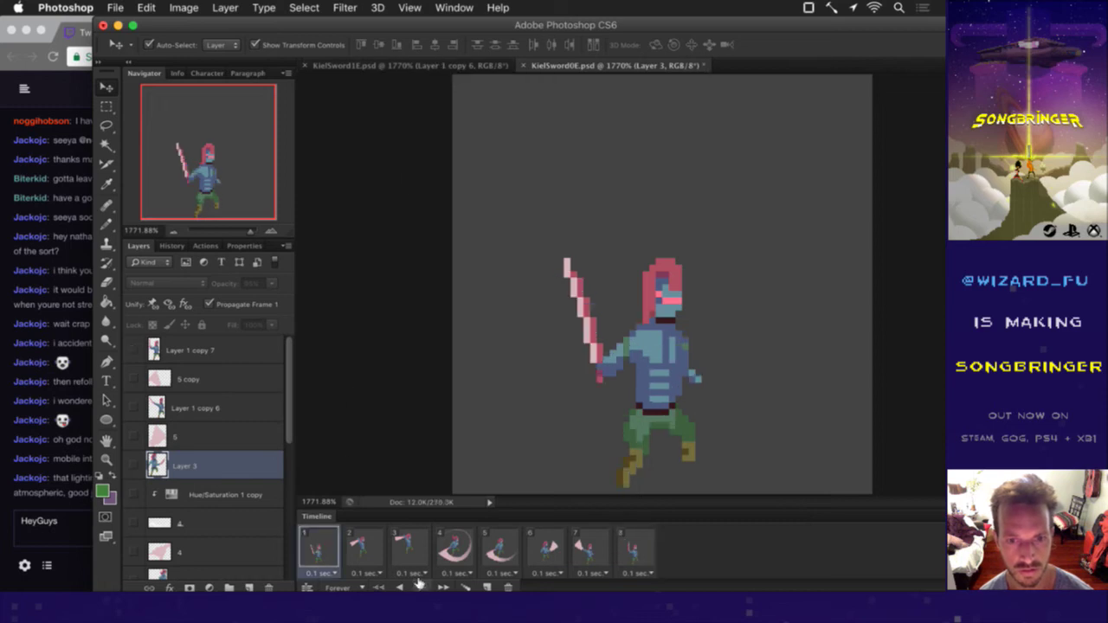
click(419, 586)
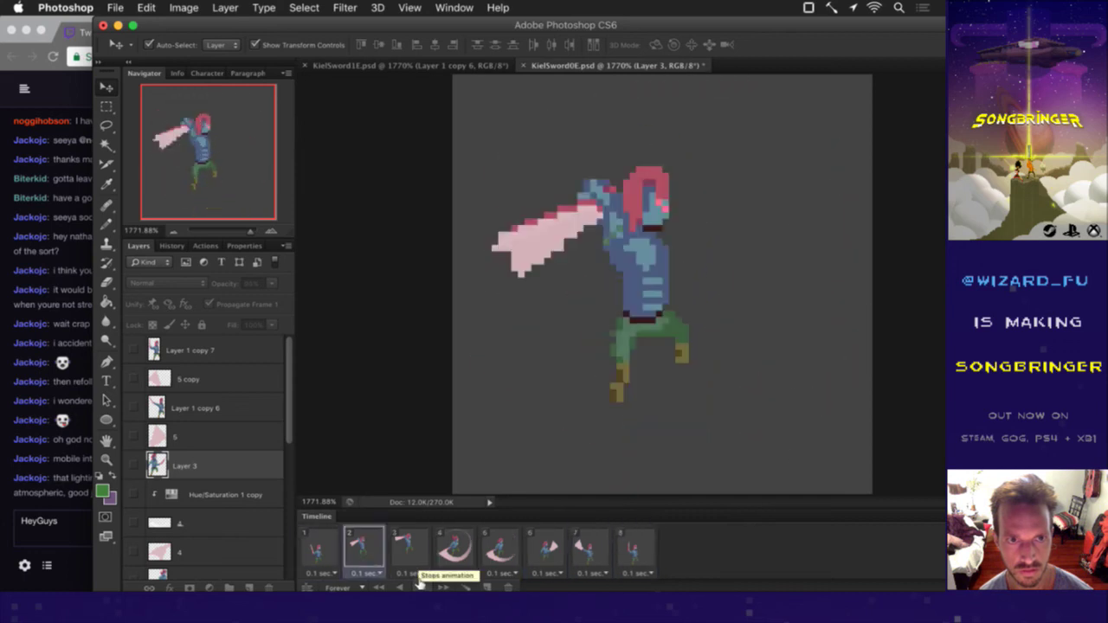
click(419, 586)
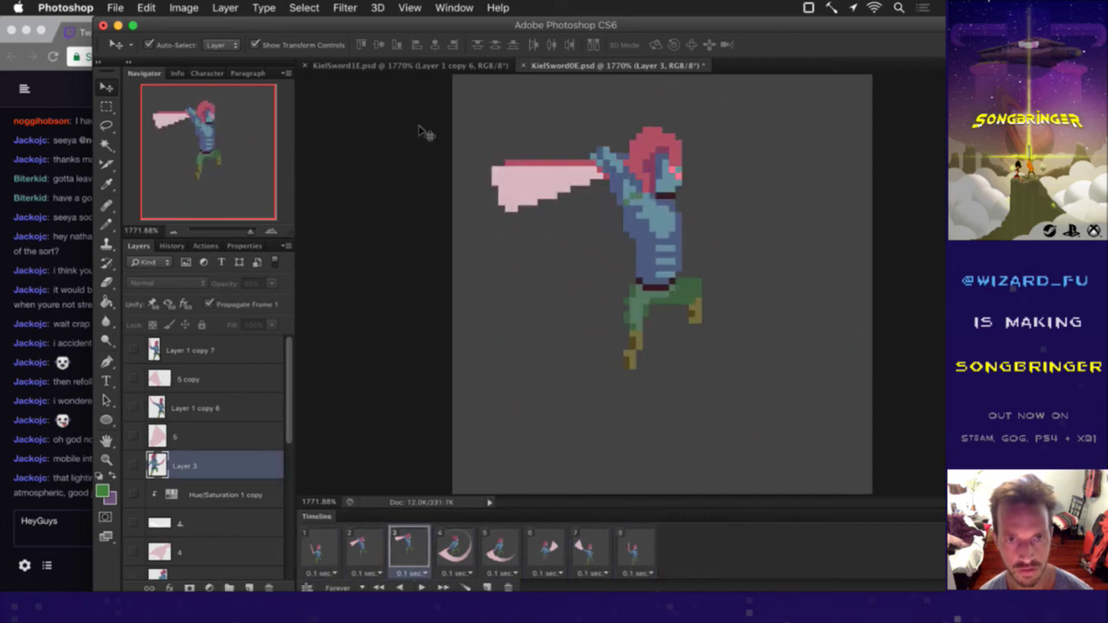
Step: Play the sword animation in KielSword1E.psd for comparison, and stop it
click(416, 67)
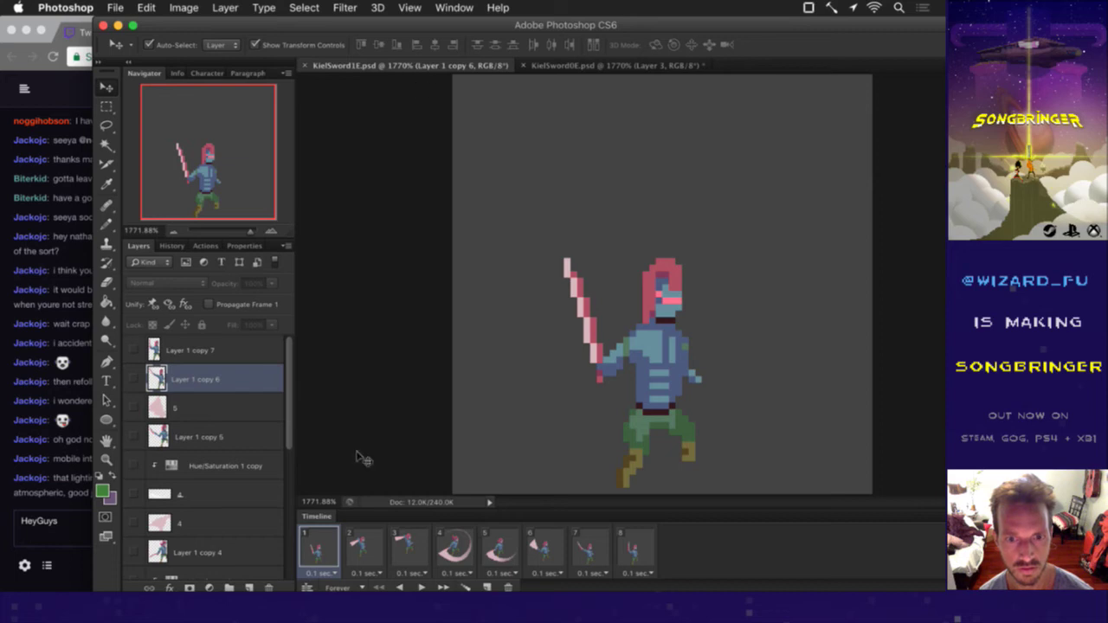
click(421, 587)
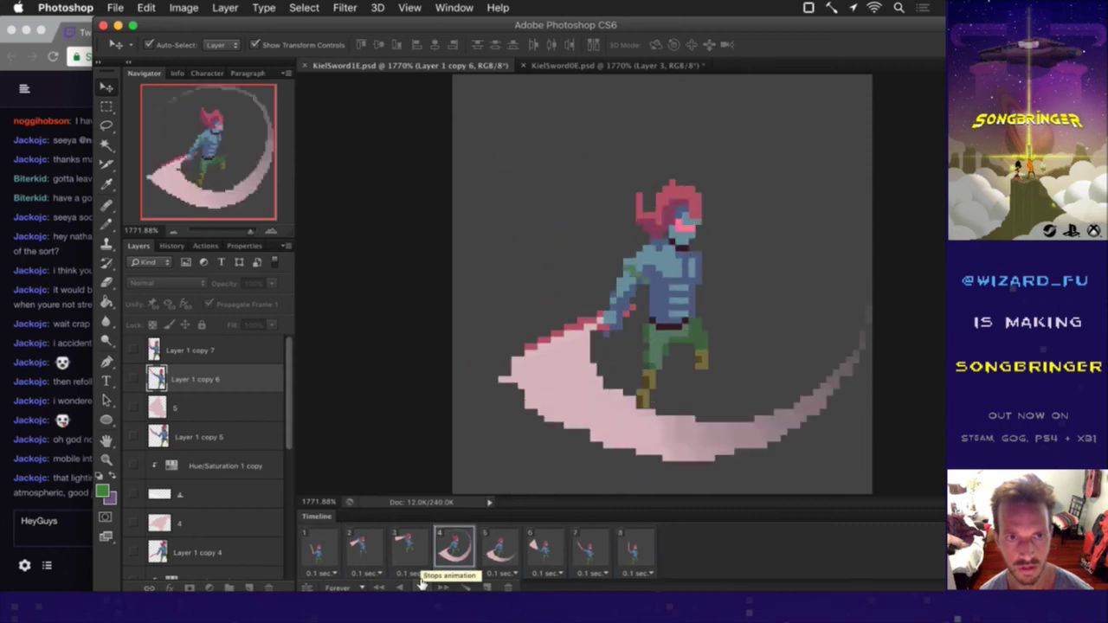
click(421, 587)
Step: Close both Kiel sword documents, discarding the changes to KielSword0E.psd
key(super+w)
key(super+w)
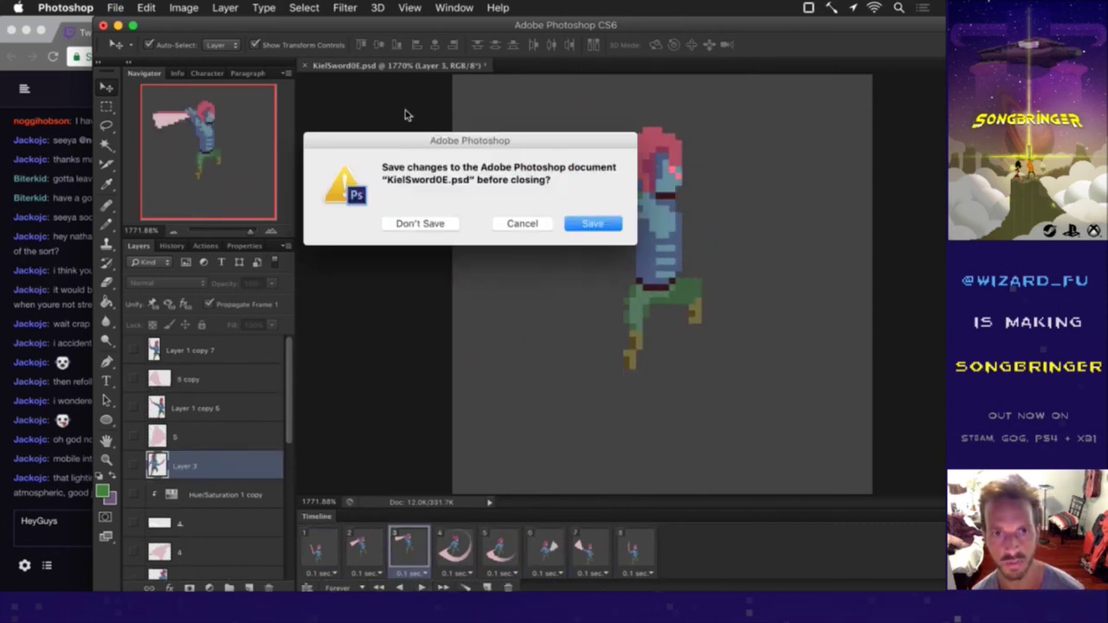
click(419, 222)
Step: Switch to iTerm2 to check the git status after the commit, and return to Photoshop
key(super+Tab)
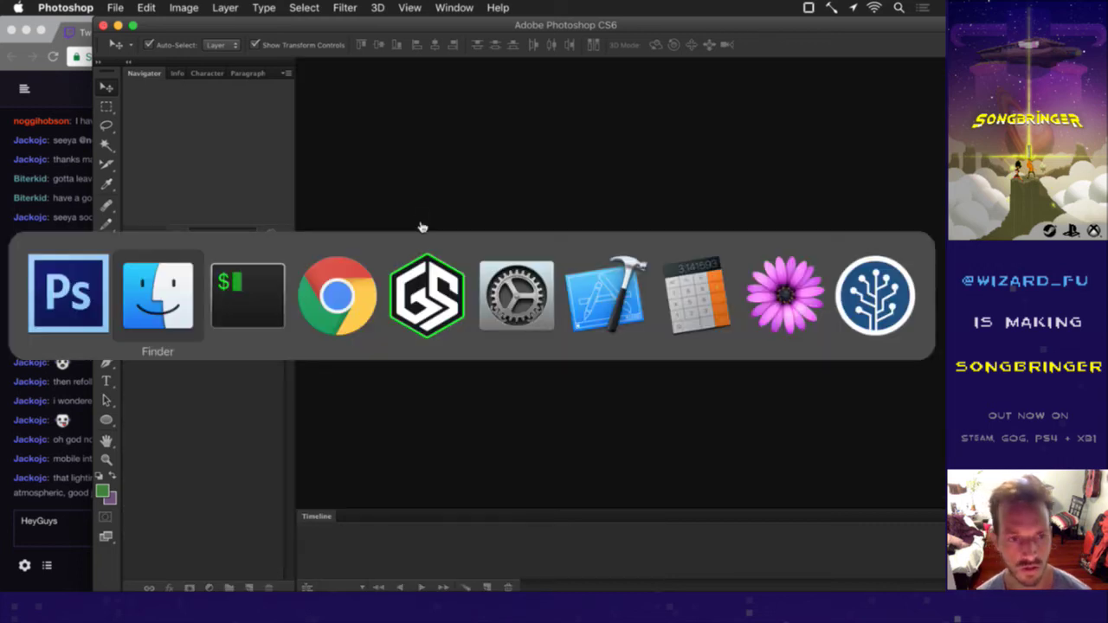
key(super+Tab)
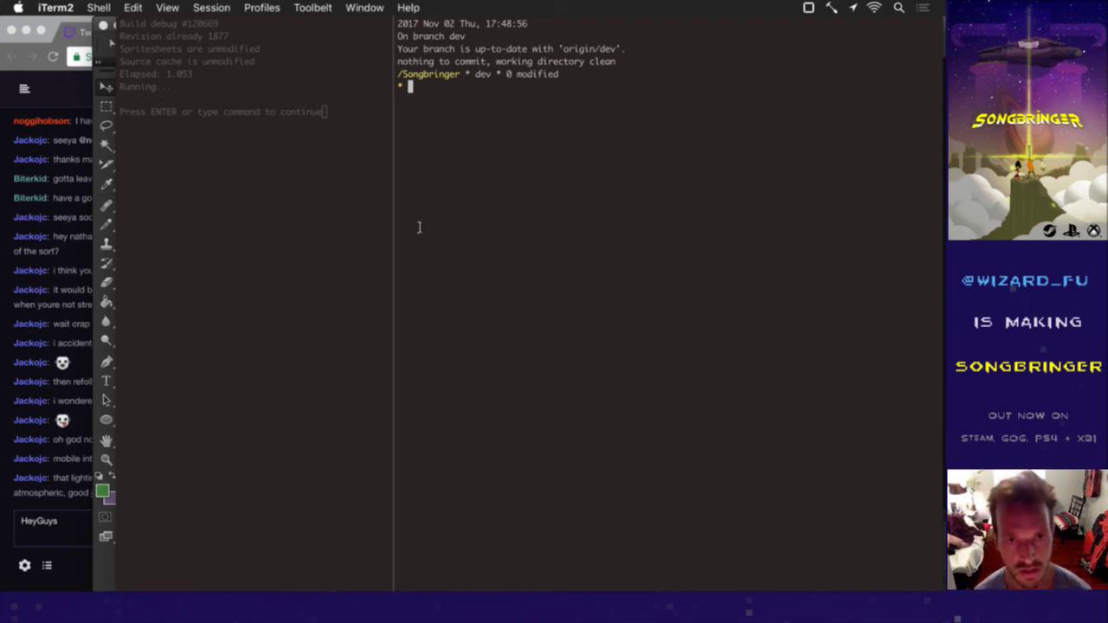
key(super+Tab)
key(super+Tab)
key(super+Tab)
key(super+shift+Tab)
key(super+shift+Tab)
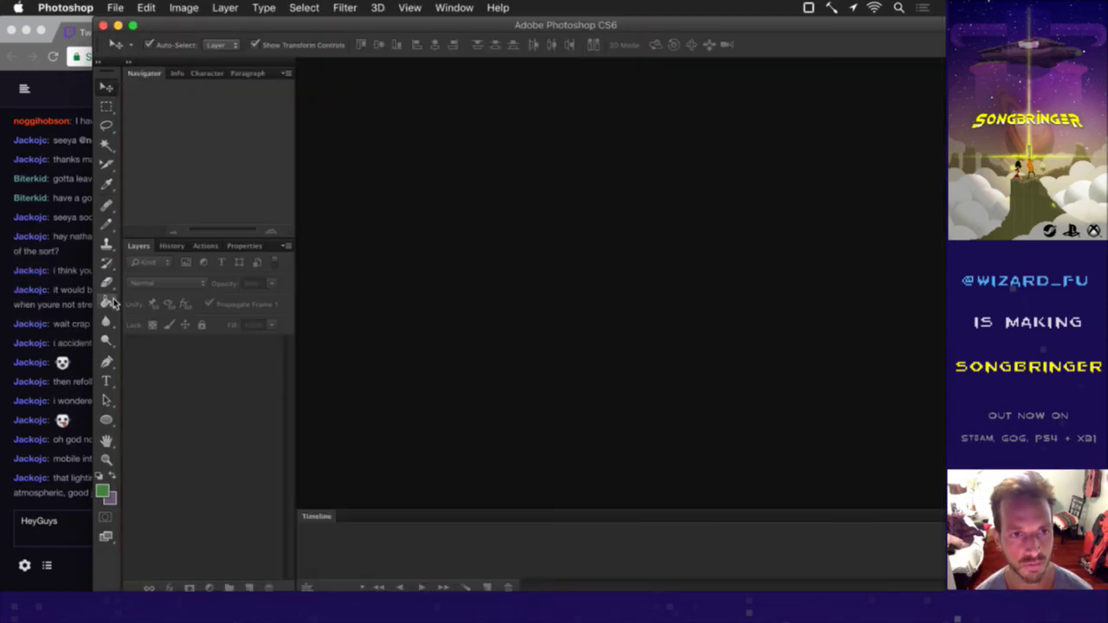
Step: Open RenSword0E.psd from the recently used files
click(113, 7)
mouse_move(178, 100)
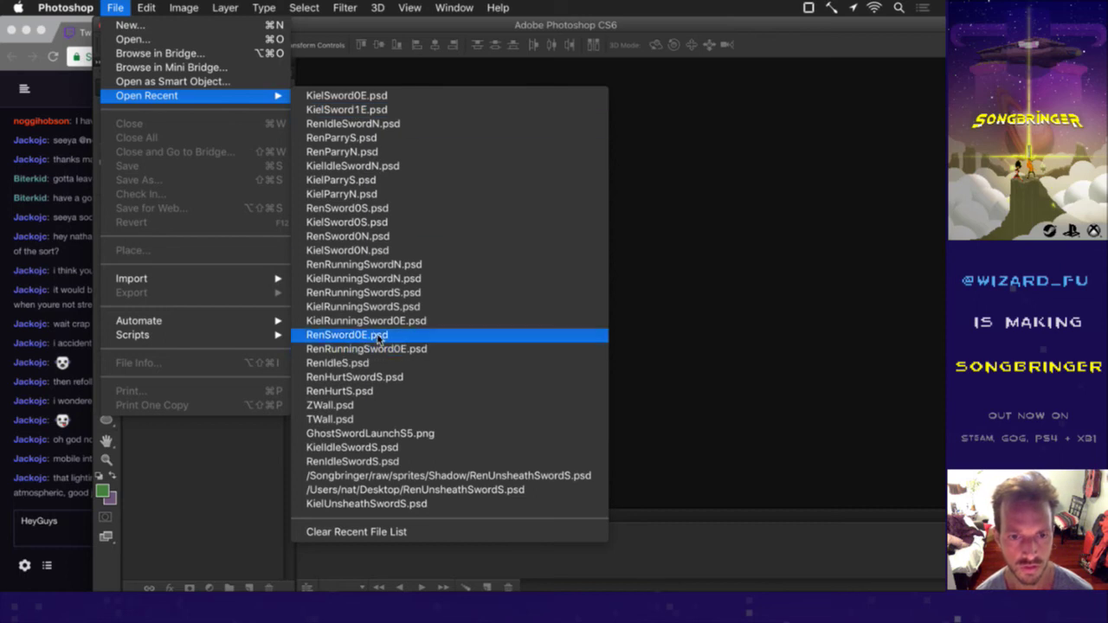
click(346, 335)
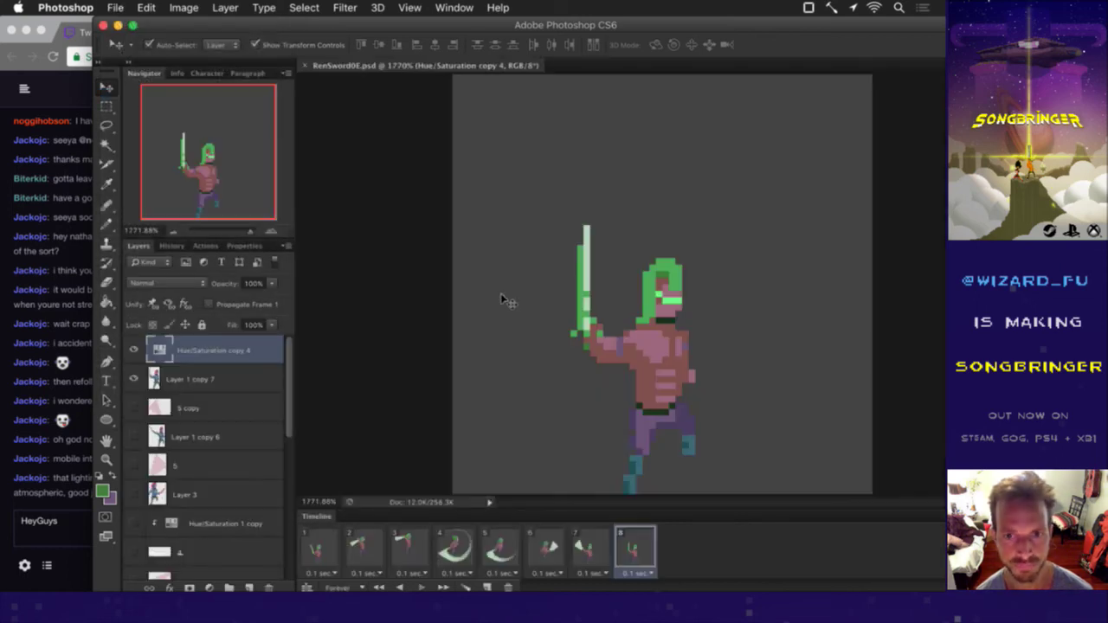
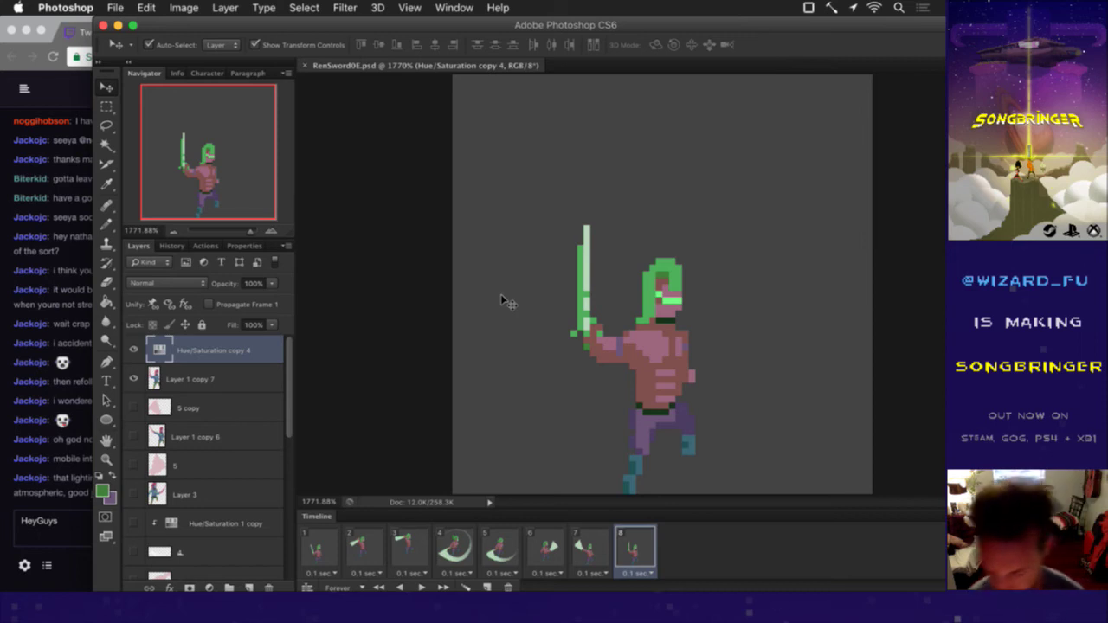
Step: Show frame 1 of the animation, select Layer 1, and activate the Rectangular Marquee tool
key(alt+comma)
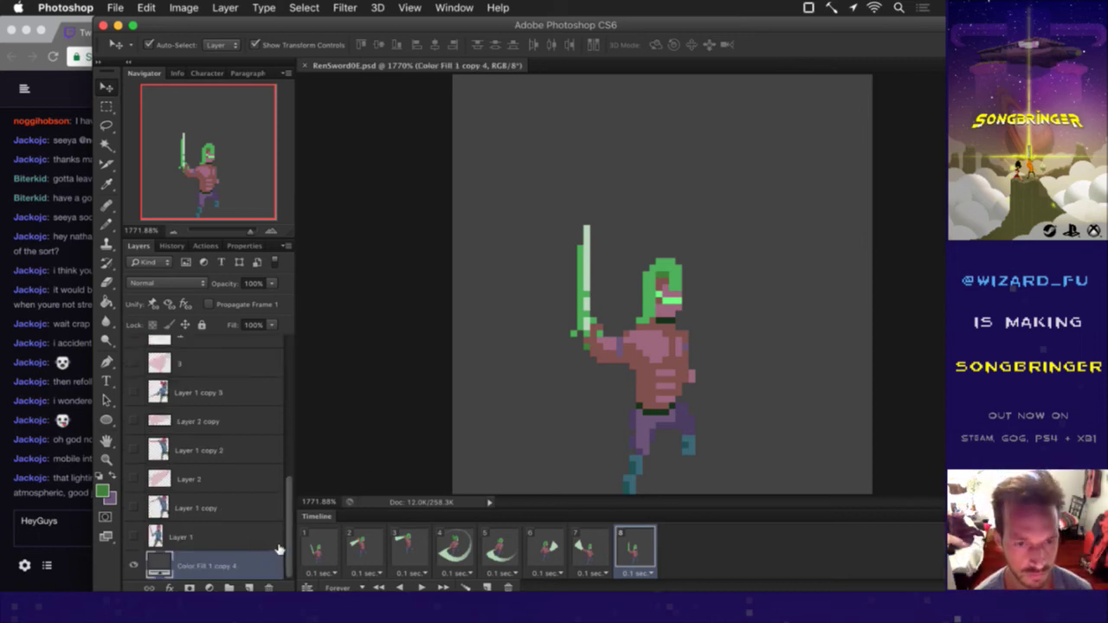
click(336, 542)
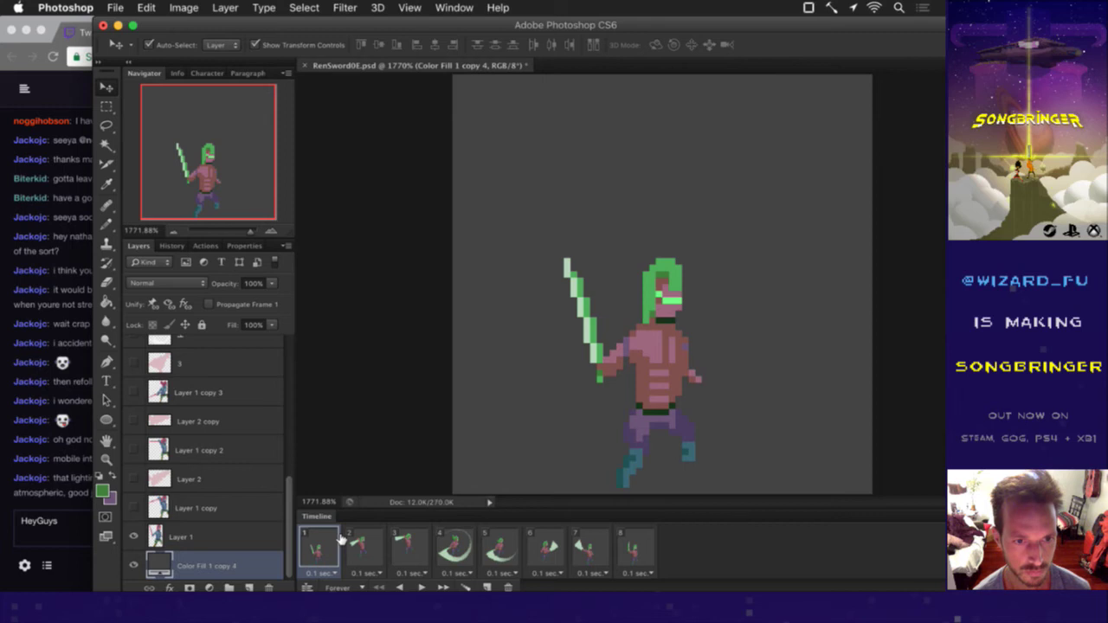
click(236, 540)
key(m)
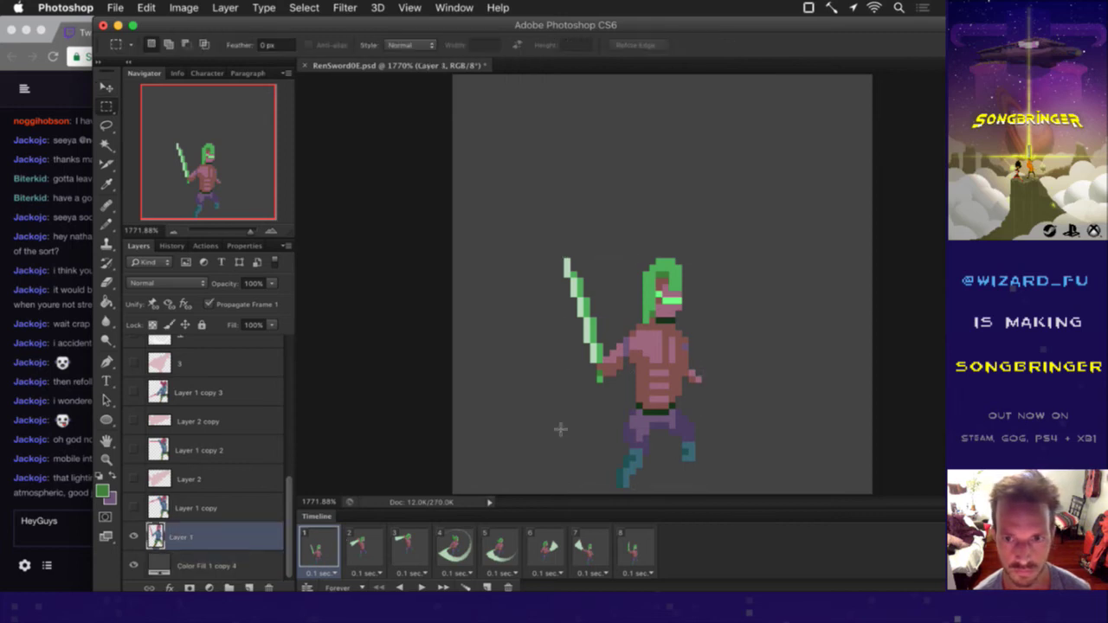
Step: Review frames 2, 3 and 4 of the sword animation and return to frame 1
click(366, 552)
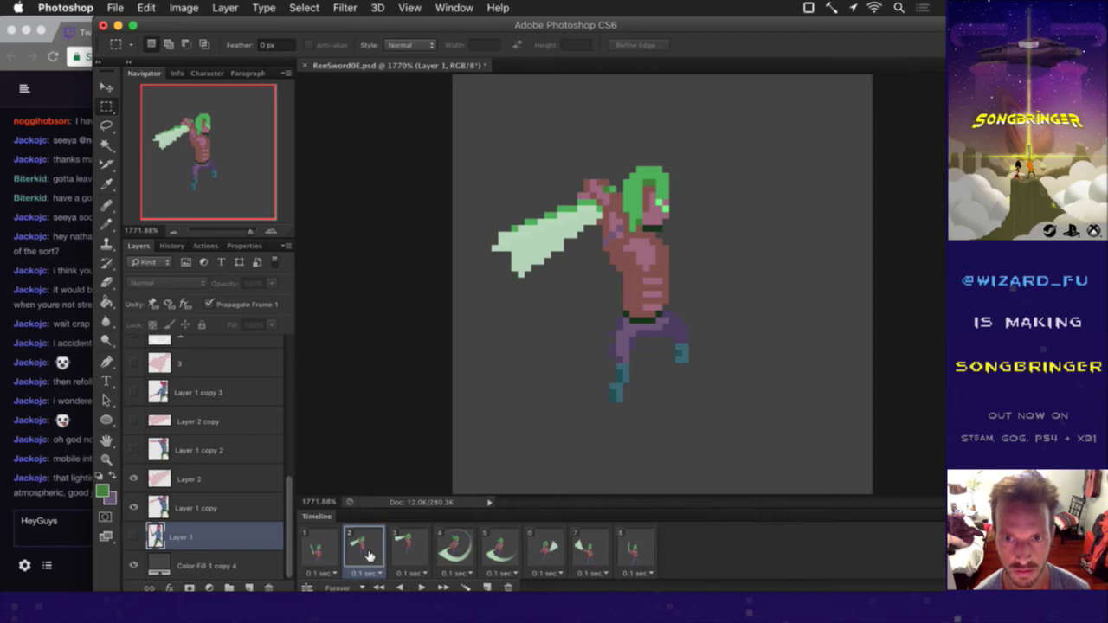
click(414, 556)
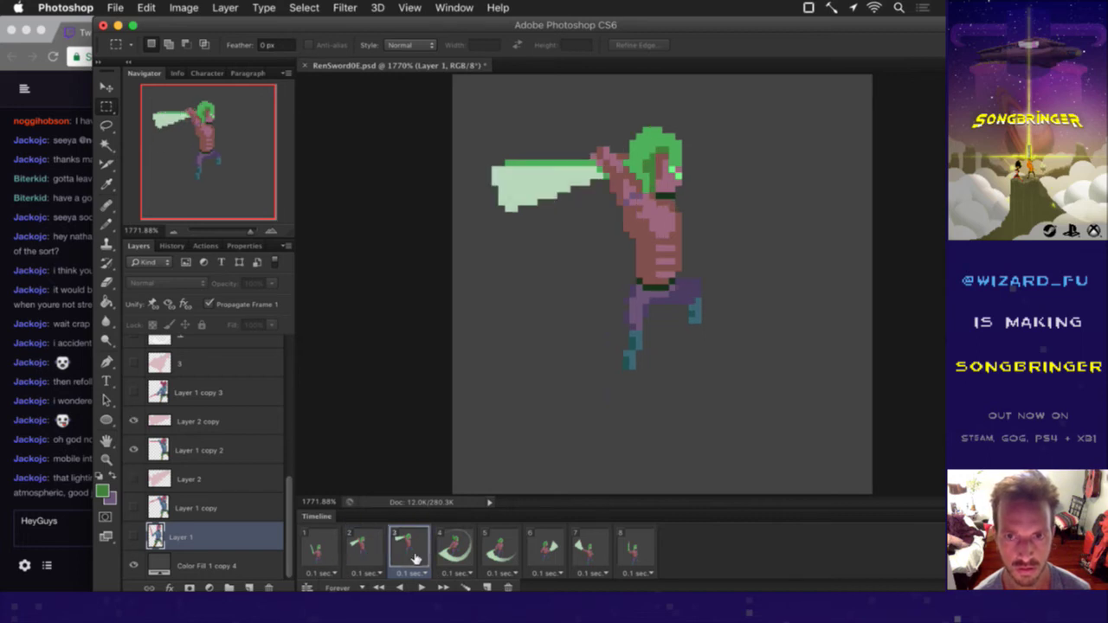
click(450, 552)
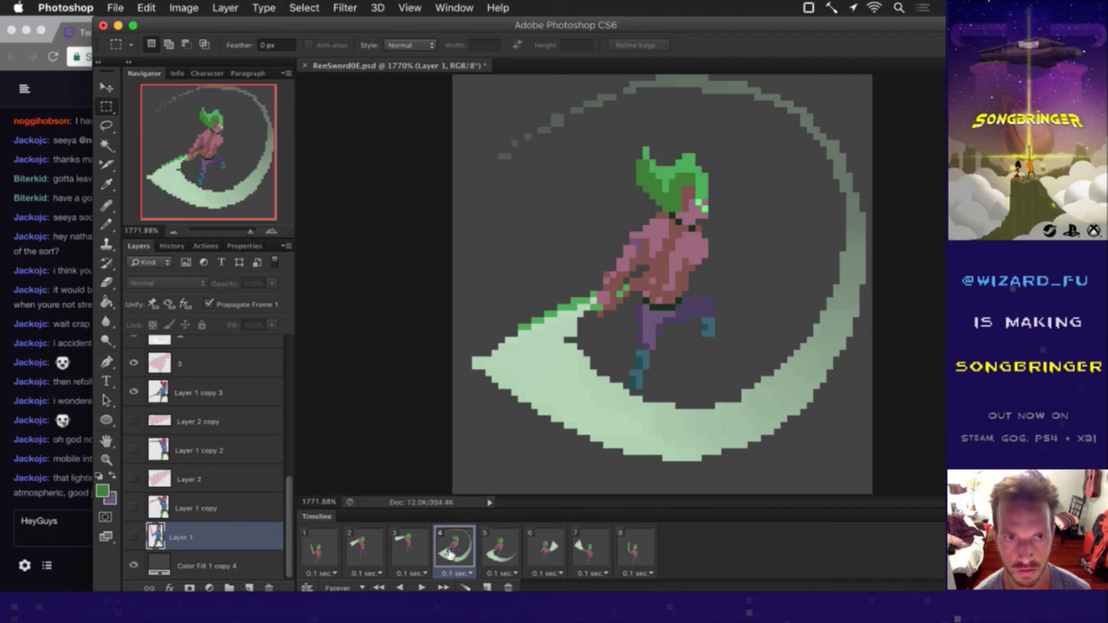
click(373, 551)
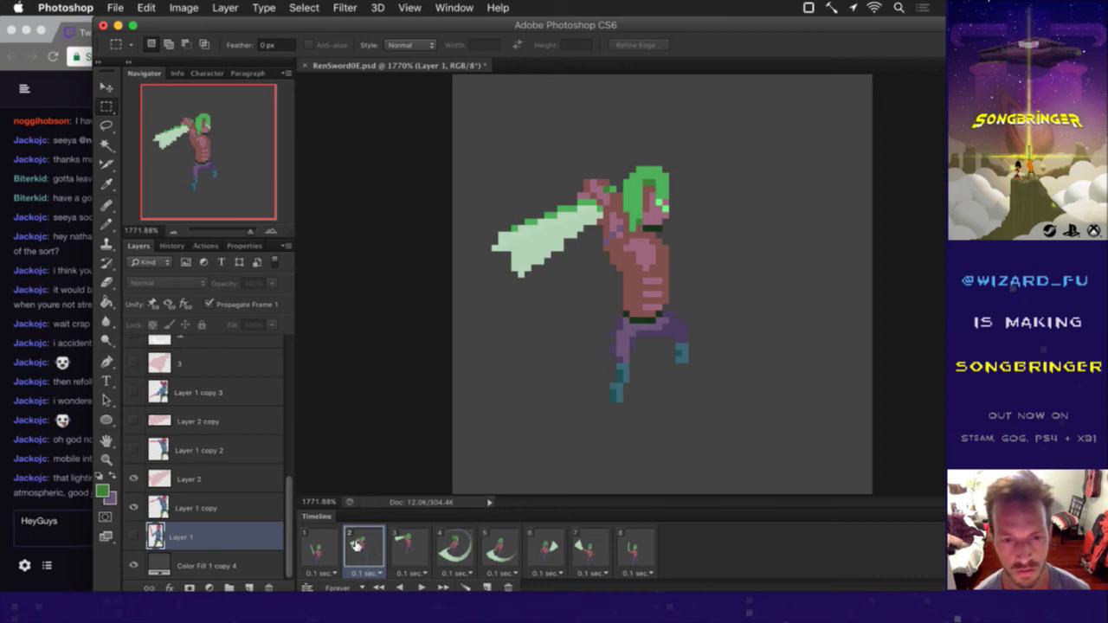
click(333, 544)
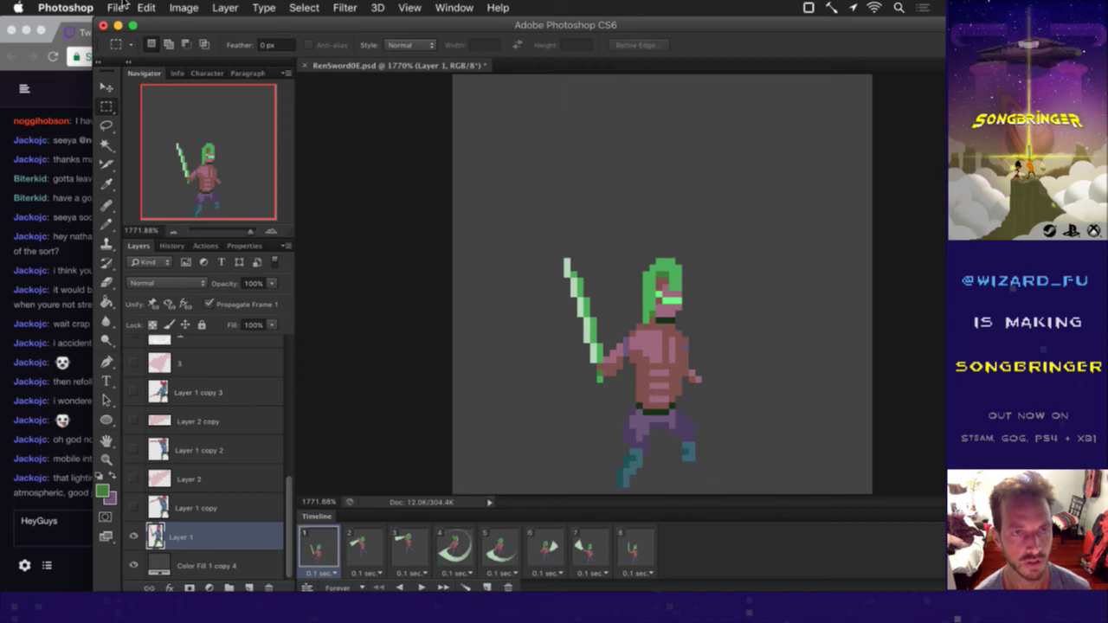
Step: Look through the recently used files, and switch to Finder's Shadow folder
click(121, 8)
mouse_move(143, 94)
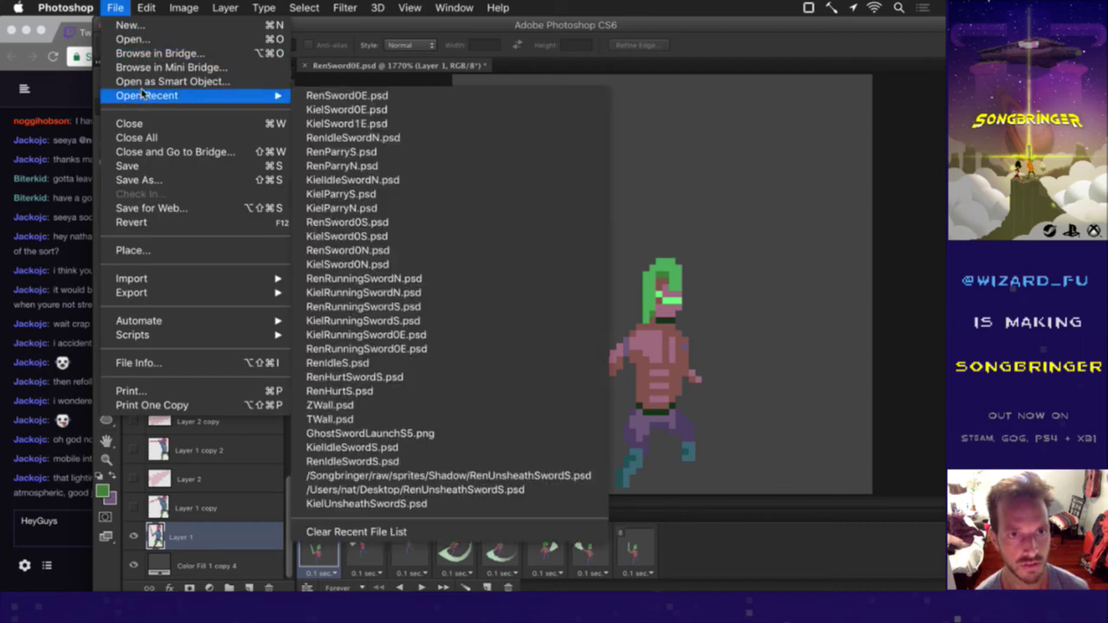
click(304, 8)
key(super+Tab)
key(super+Tab)
key(super+Tab)
key(super+Tab)
key(super+Tab)
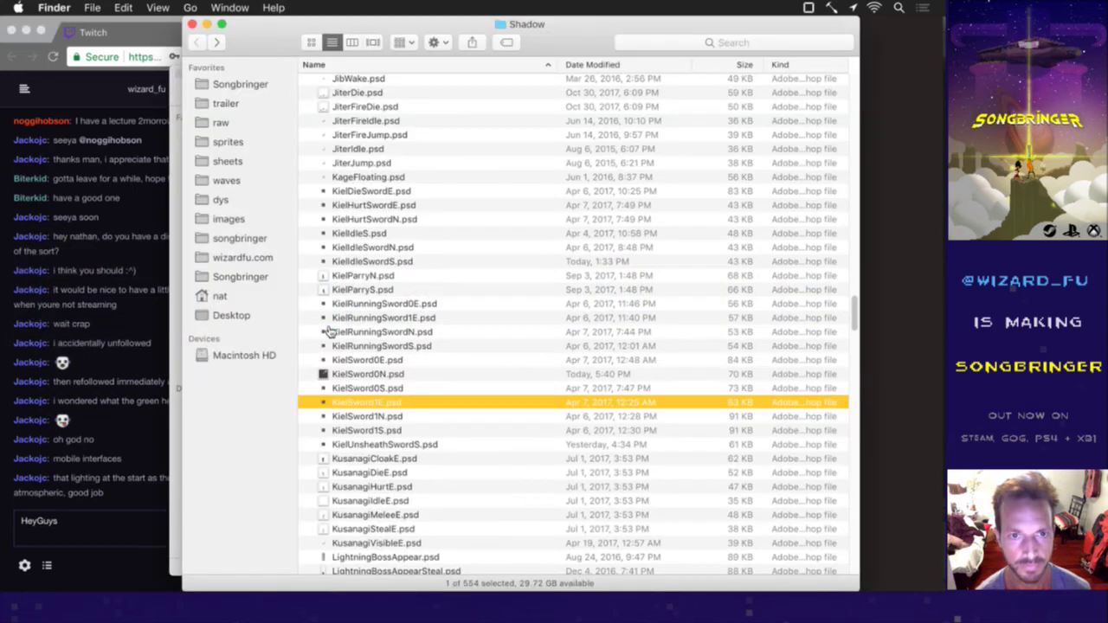
Step: Find the Ren sprite files in the Shadow folder and open RenIdleSwordS.psd in Photoshop
click(416, 235)
text(re)
key(Down)
key(Down)
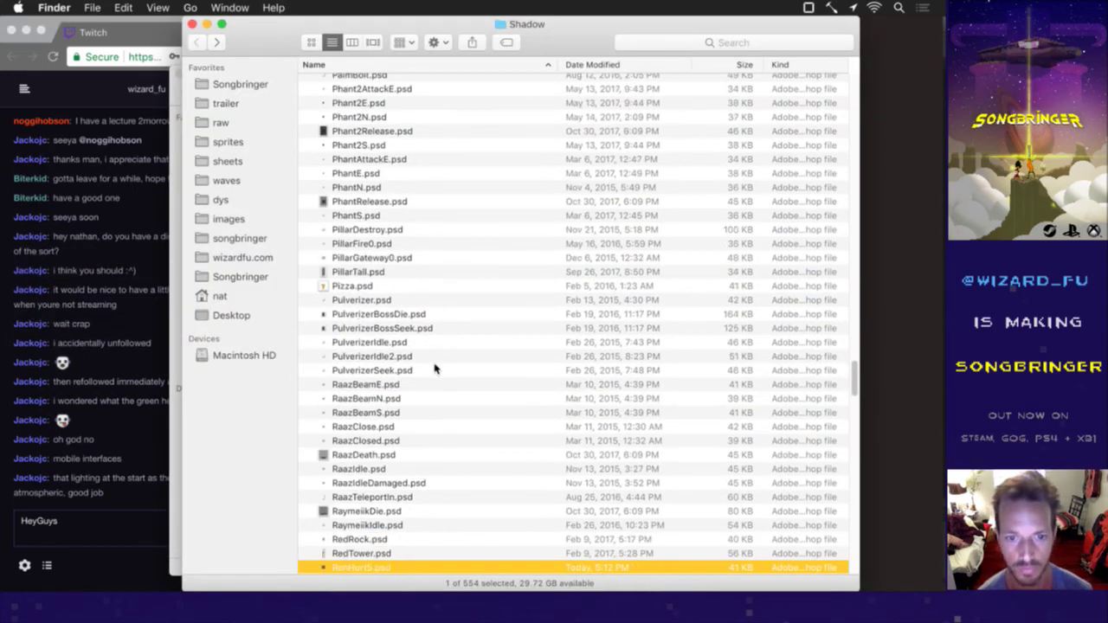
scroll(435, 369, up, 5)
scroll(434, 369, down, 10)
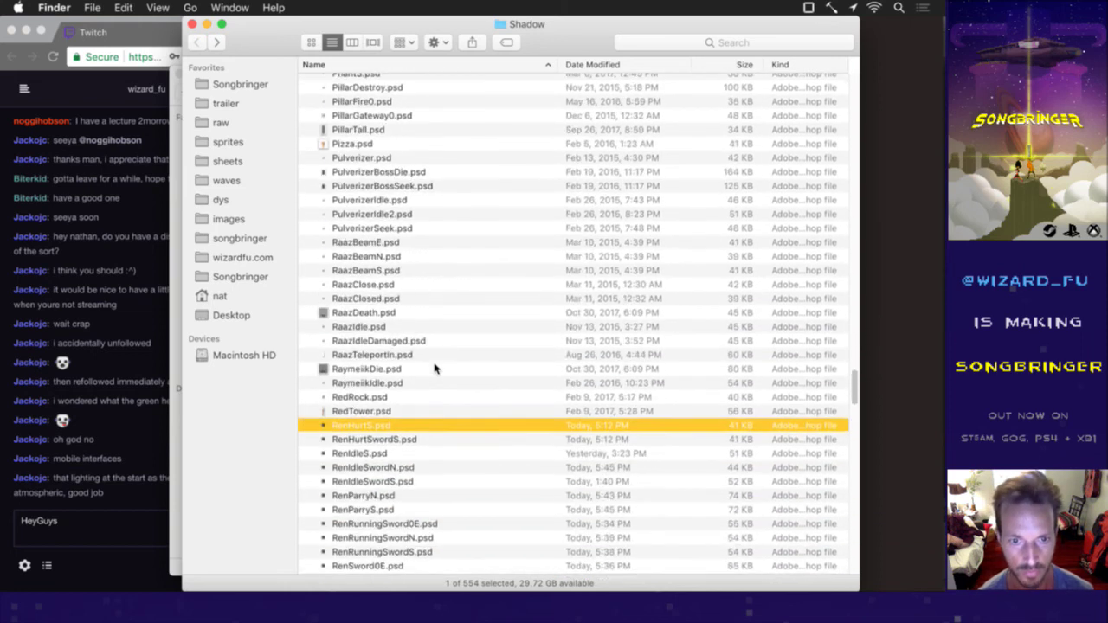
scroll(435, 370, down, 5)
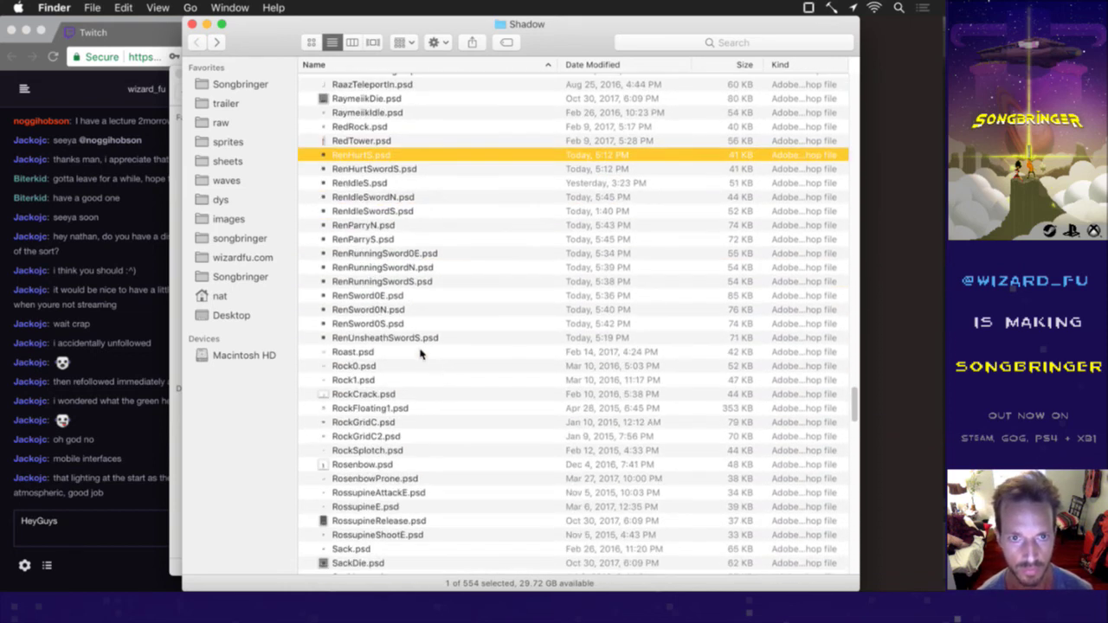
click(371, 211)
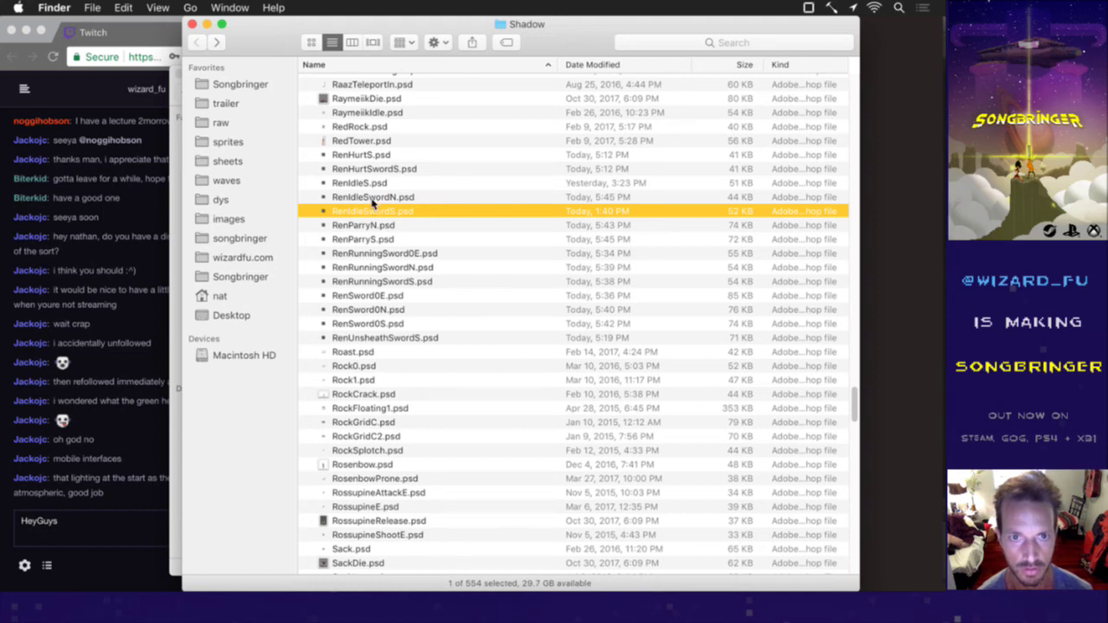
double_click(372, 210)
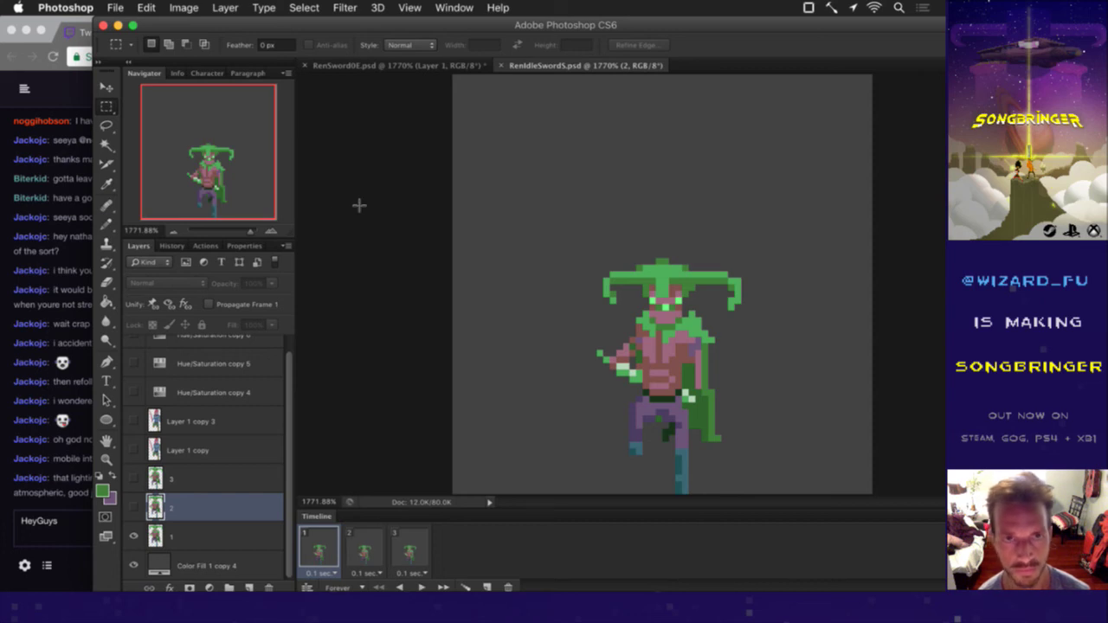
Step: Save a copy of the idle sword document as RenIdleSwordE.psd
click(111, 8)
click(143, 179)
key(Right)
key(BackSpace)
text(E)
key(Return)
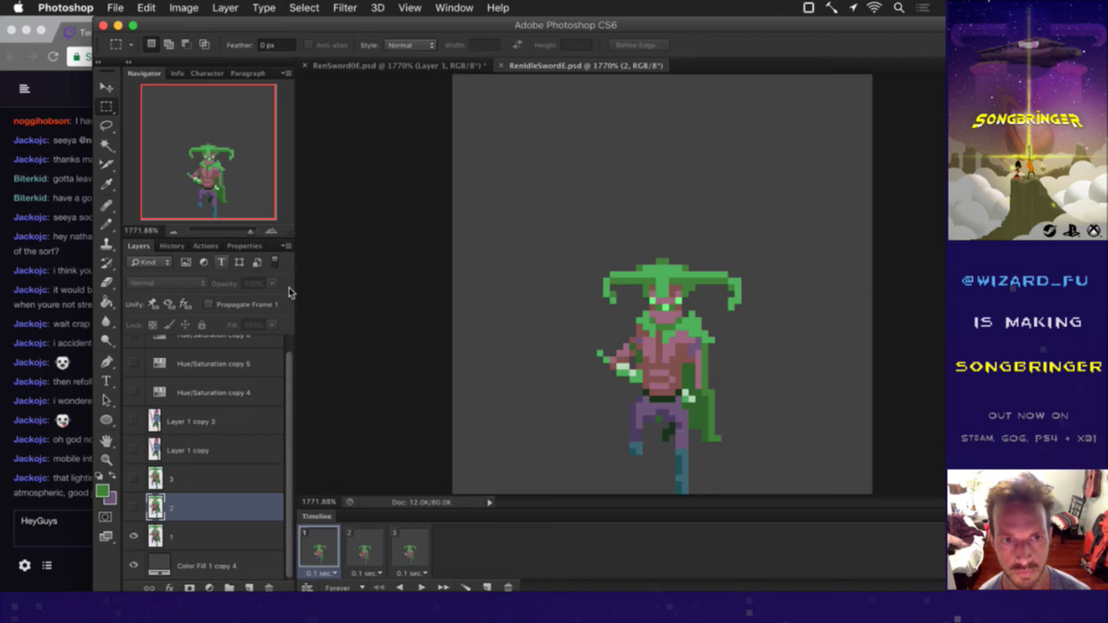
Step: Switch to iTerm2 and bring the suspended editor with Ren.txt back to the foreground using fg
key(super+Tab)
key(super+Tab)
key(super+Tab)
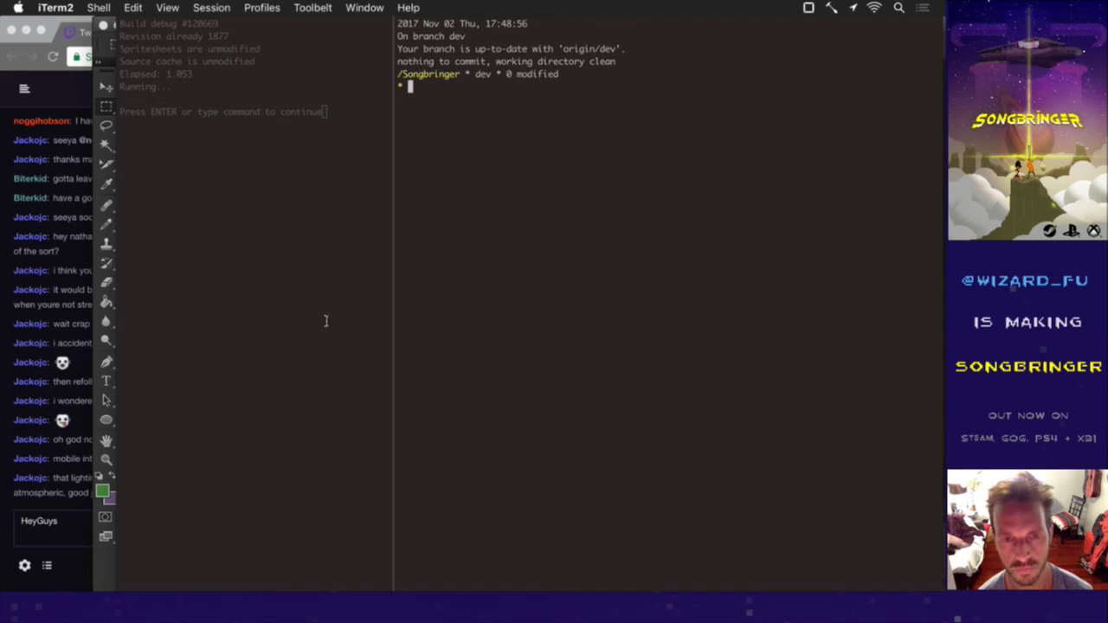
text(fg)
key(Return)
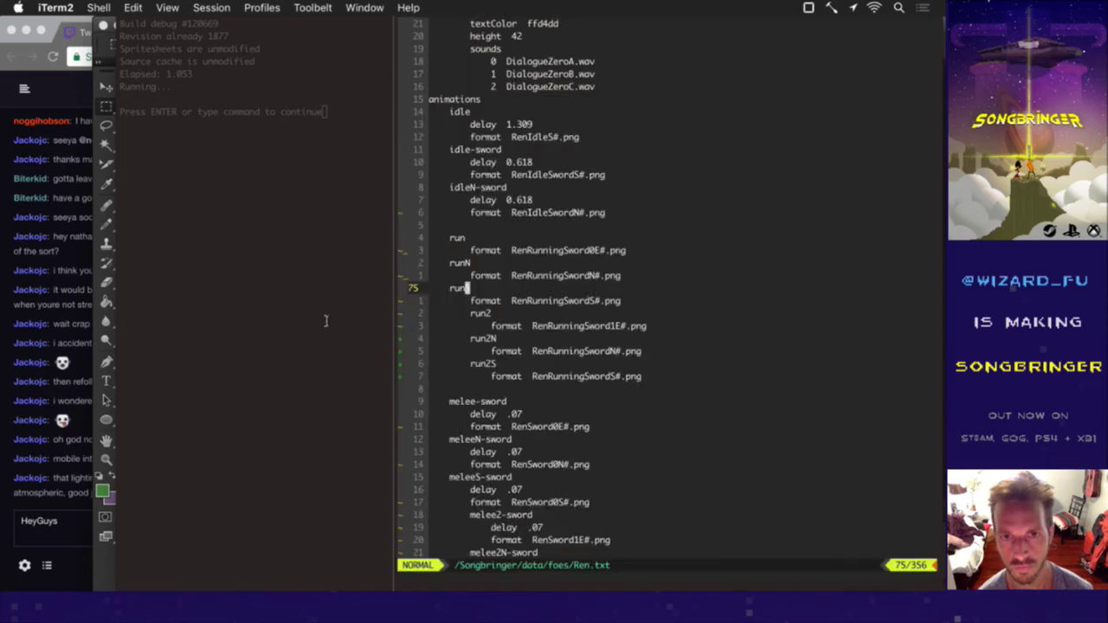
Step: Copy the three-line idle-sword block, including its delay and format lines, in Ren.txt's animations section
key(k)
key(k)
key(k)
key(k)
key(k)
key(k)
key(k)
key(k)
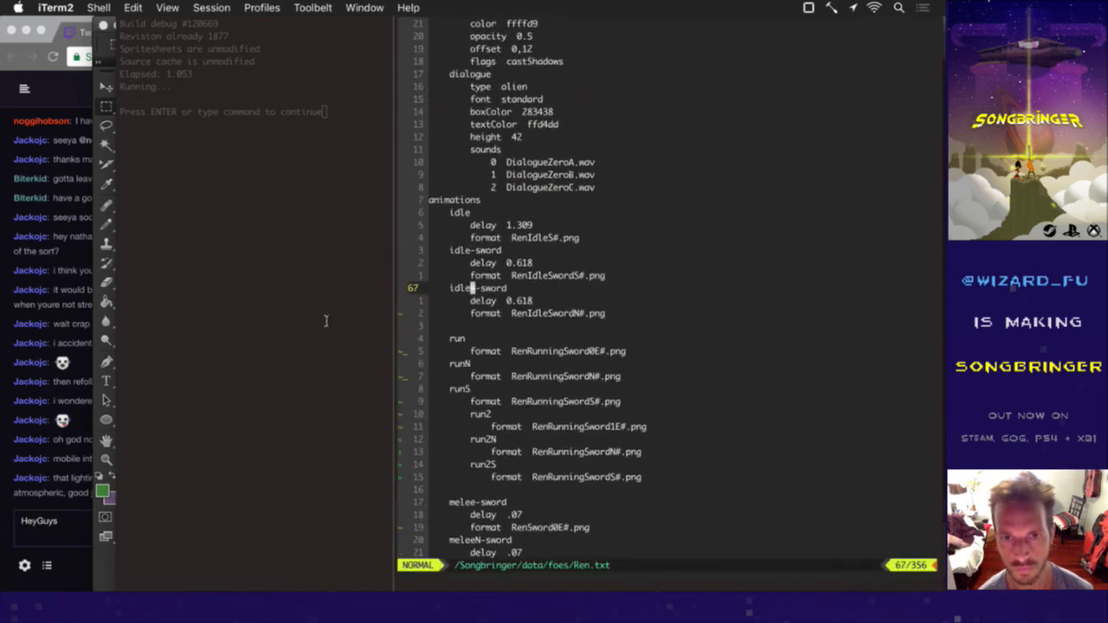
key(k)
key(k)
key(k)
key(shift+v)
key(j)
key(j)
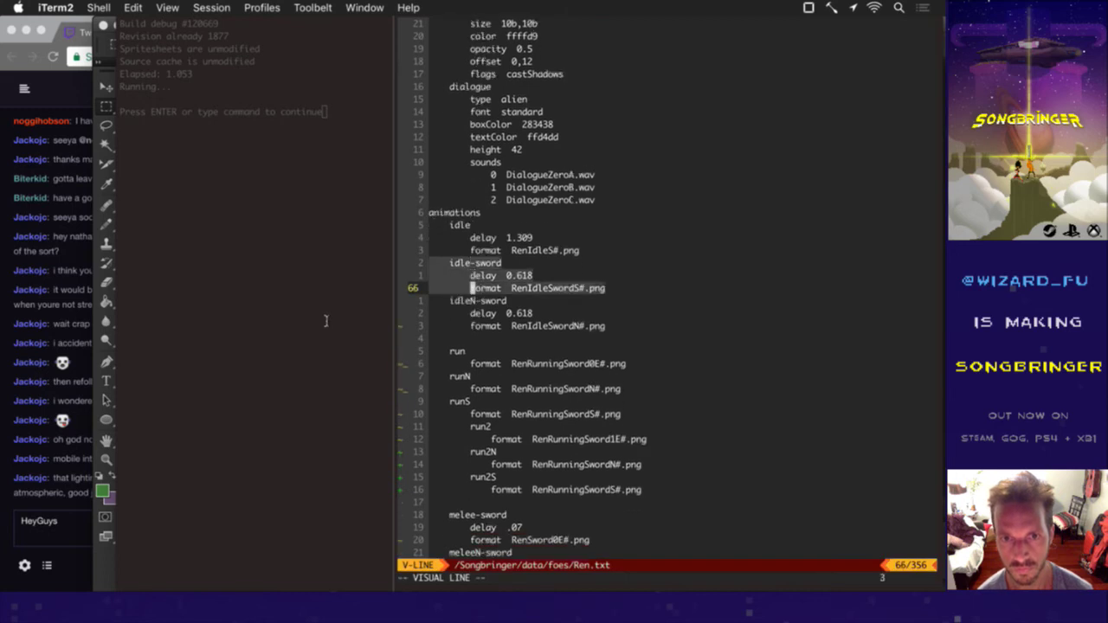
key(y)
key(j)
key(j)
key(p)
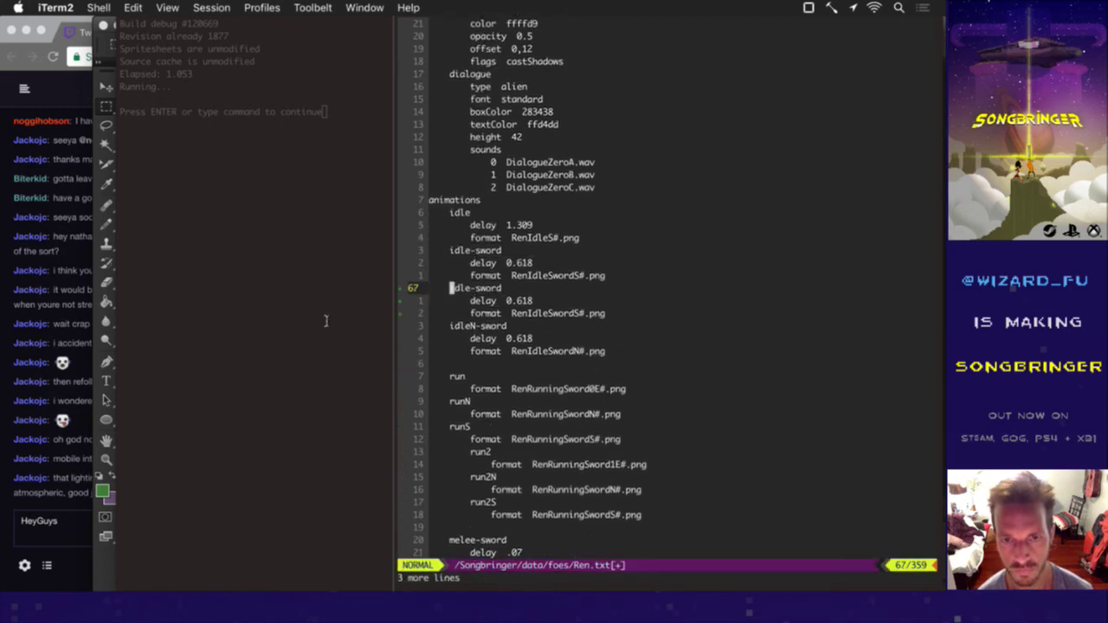
key(u)
Step: Paste the copied idle-sword block below the idleN-sword block and rename it idleS-sword
key(j)
key(j)
text(pw)
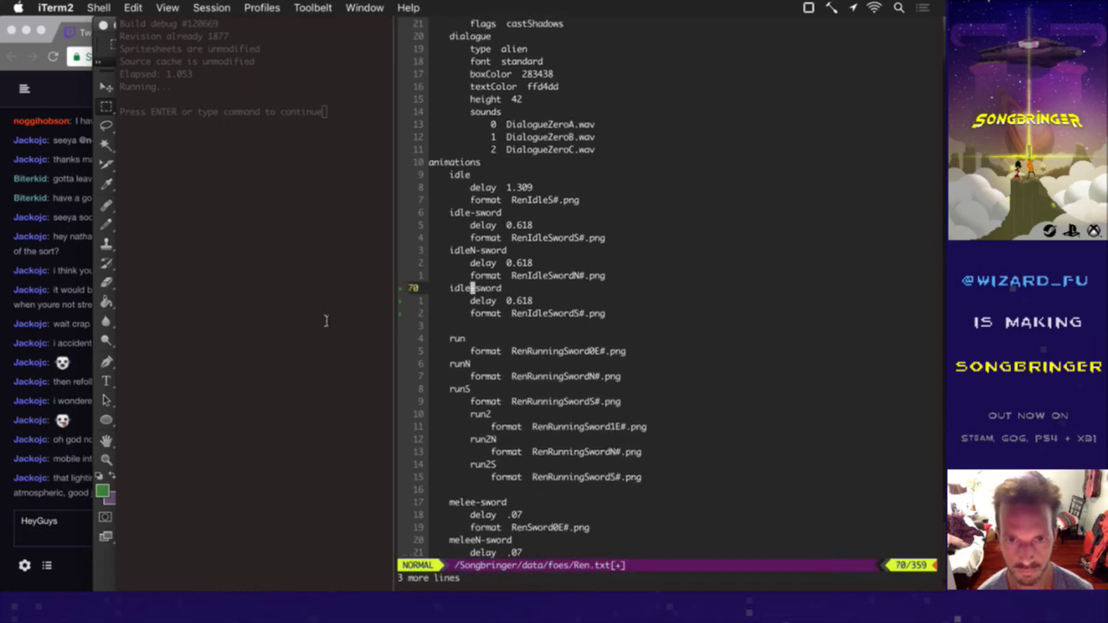
text(iS)
key(Escape)
Step: Change the idle-sword format to RenIdleSwordE#.png and save Ren.txt
key(k)
key(k)
key(k)
key(k)
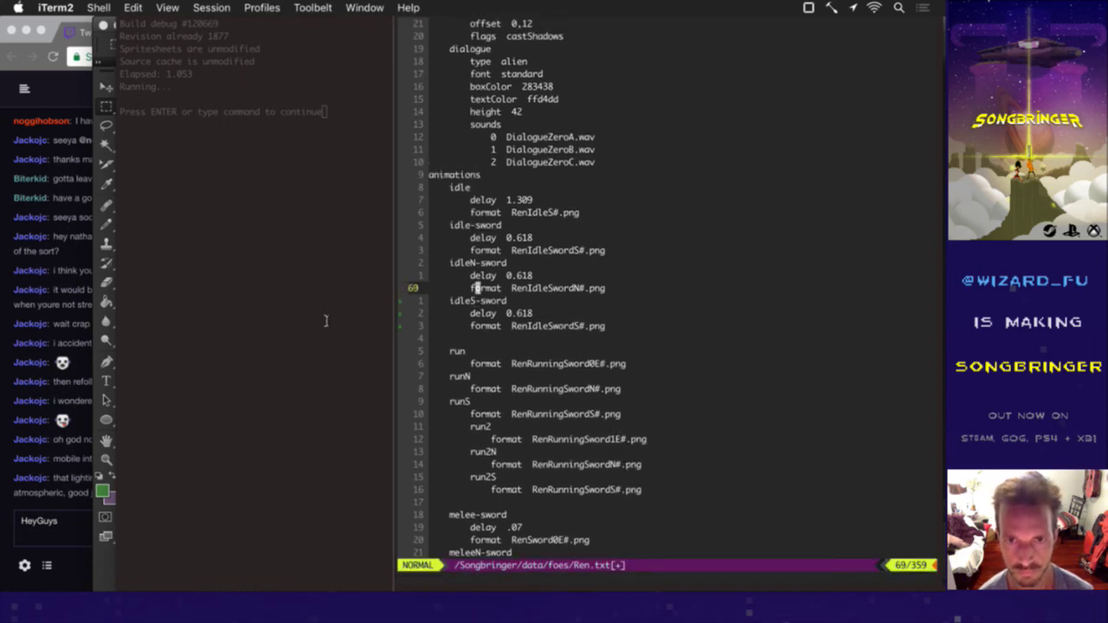
key(l)
key(l)
text(l)
text(rE:w)
key(Return)
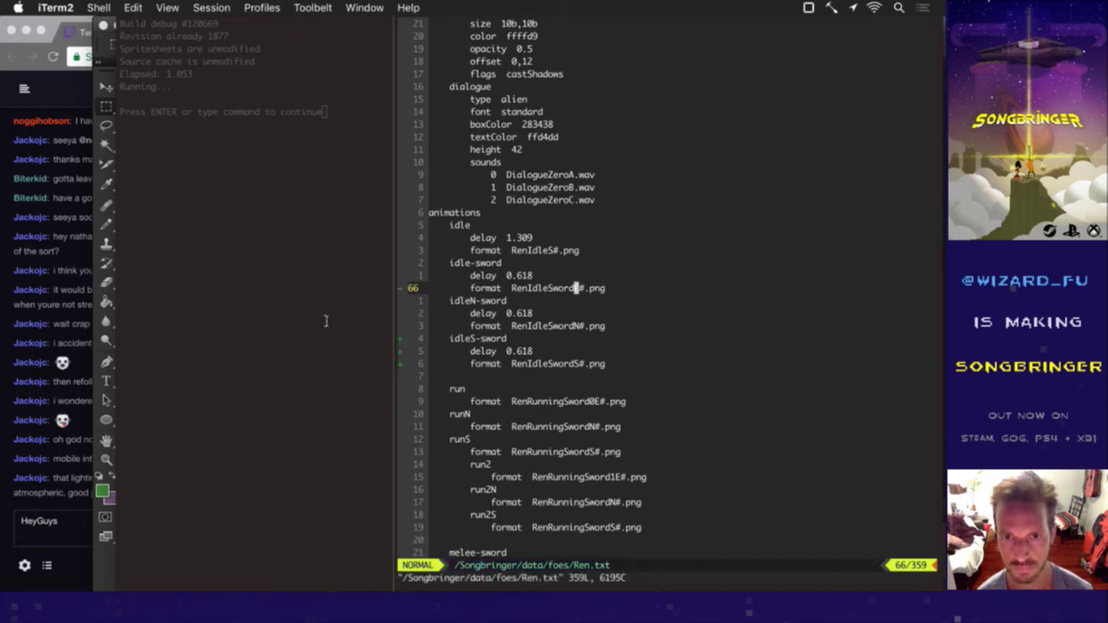
Step: Return to Photoshop and run the saved action on the animation frames of RenIdleSwordE.psd
key(super+Tab)
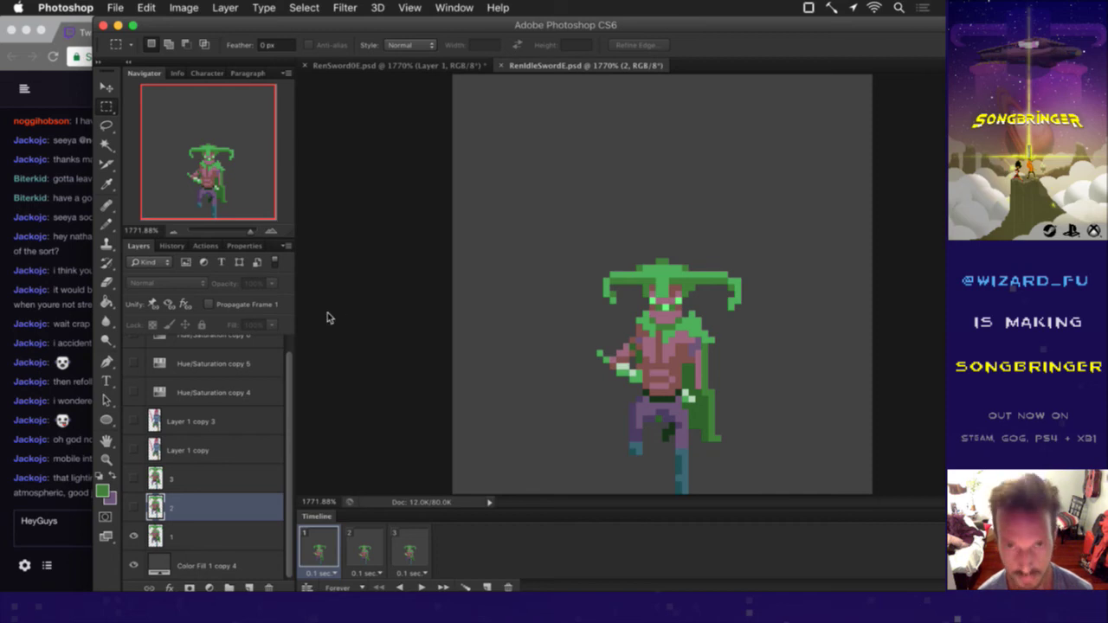
key(F2)
key(Return)
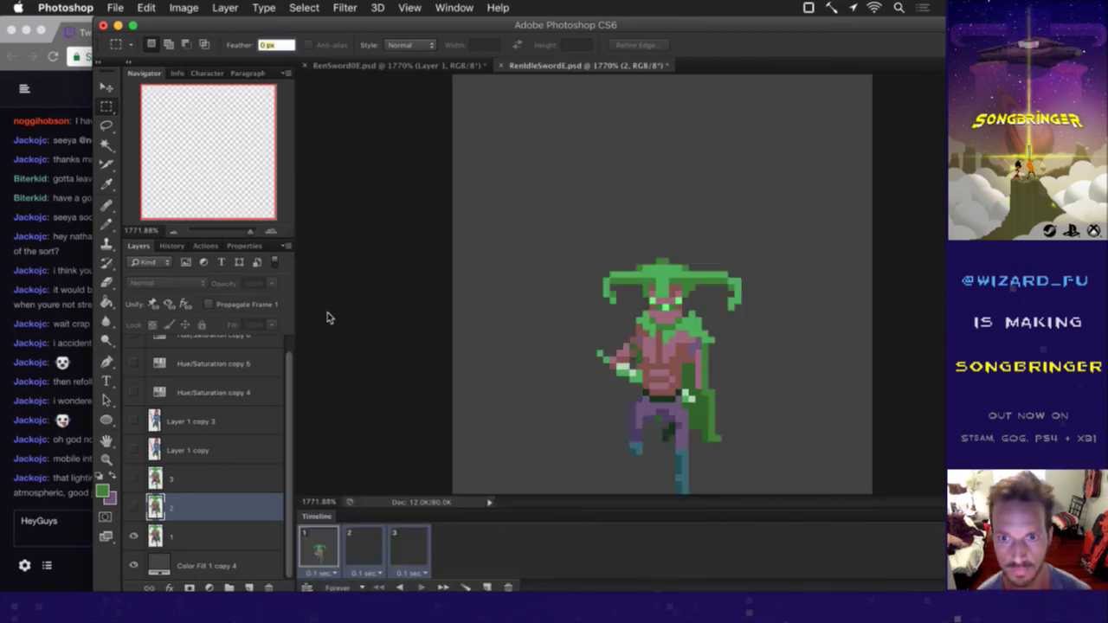
Step: Switch to RenSword0E.psd, compare frames 2 and 1, and select the whole canvas on frame 1
click(351, 67)
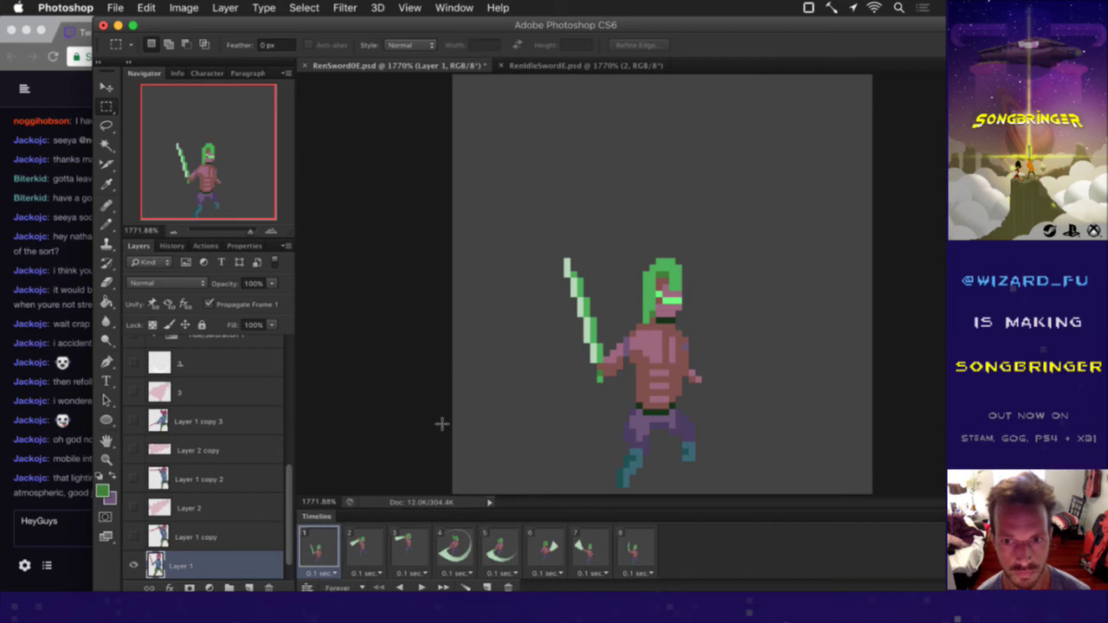
click(362, 543)
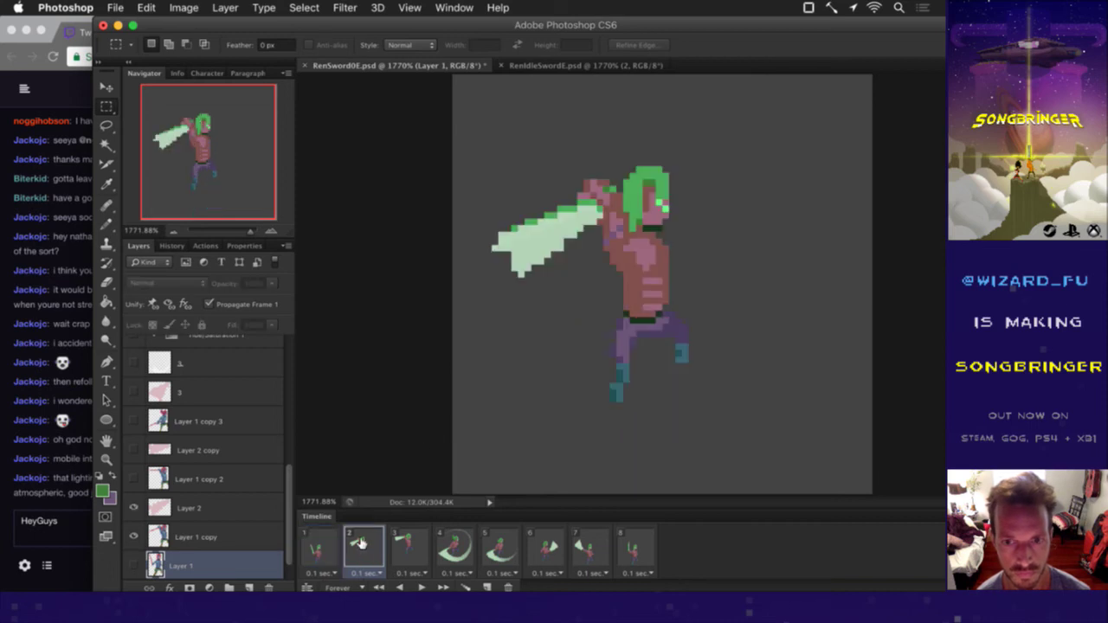
click(325, 547)
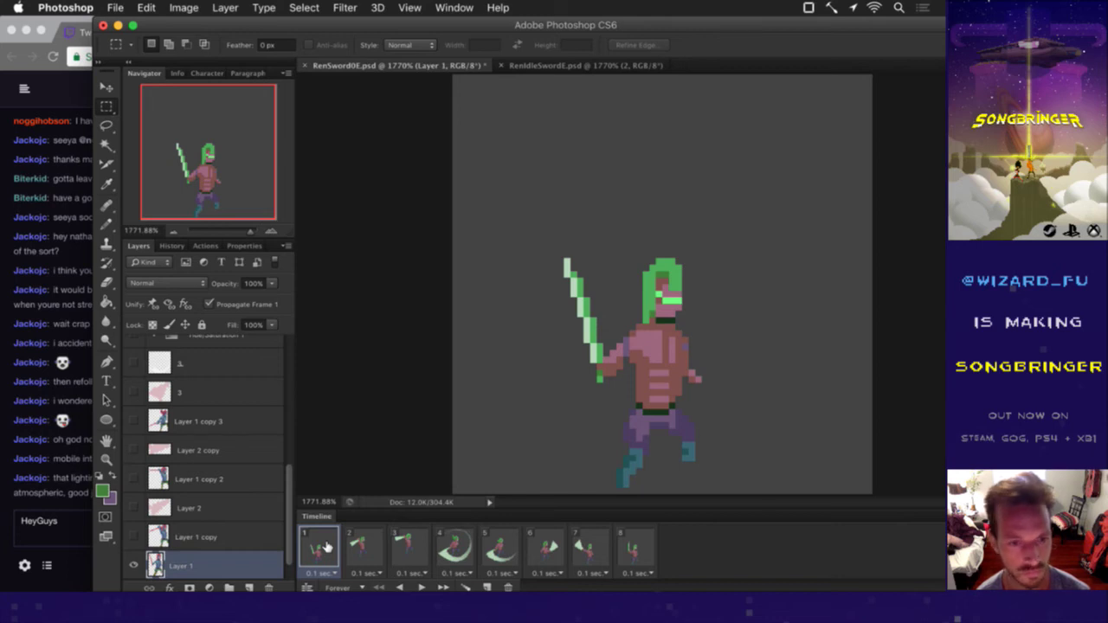
key(super+a)
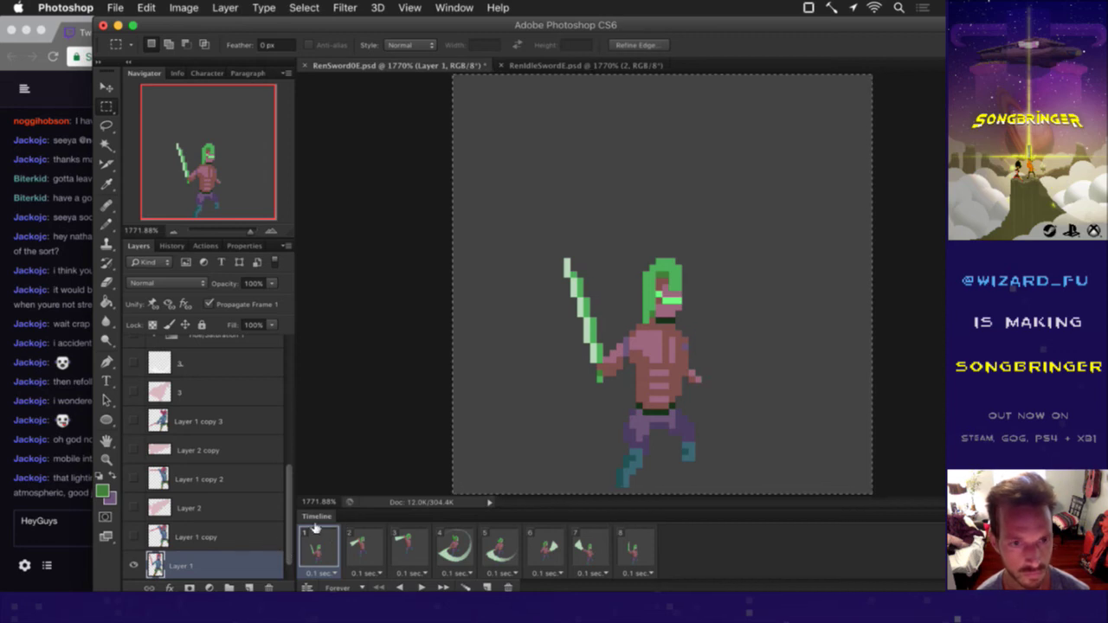
Step: Duplicate the Hue/Saturation copy 4 adjustment layer four times and hide all four duplicates
drag(291, 521, 284, 383)
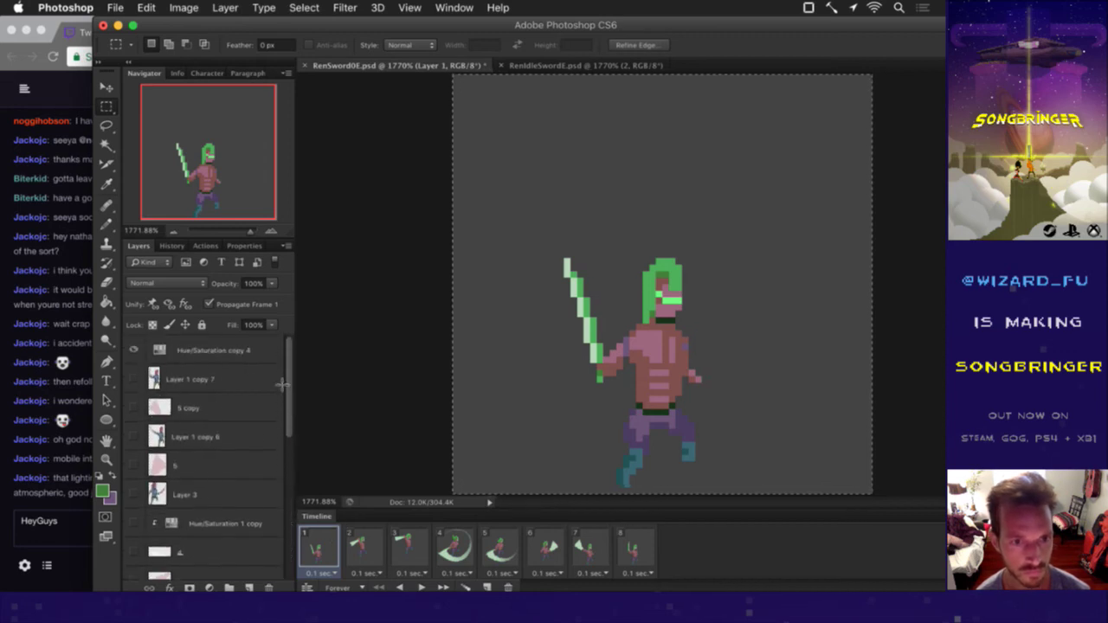
click(232, 350)
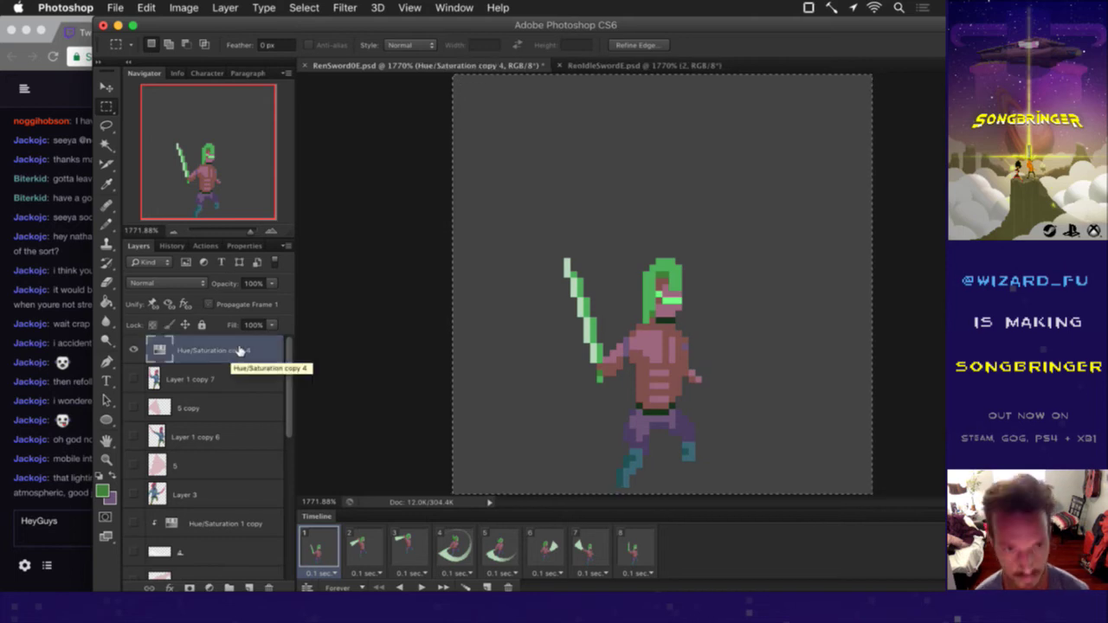
key(super+j)
key(super+j)
key(super+j)
key(super+j)
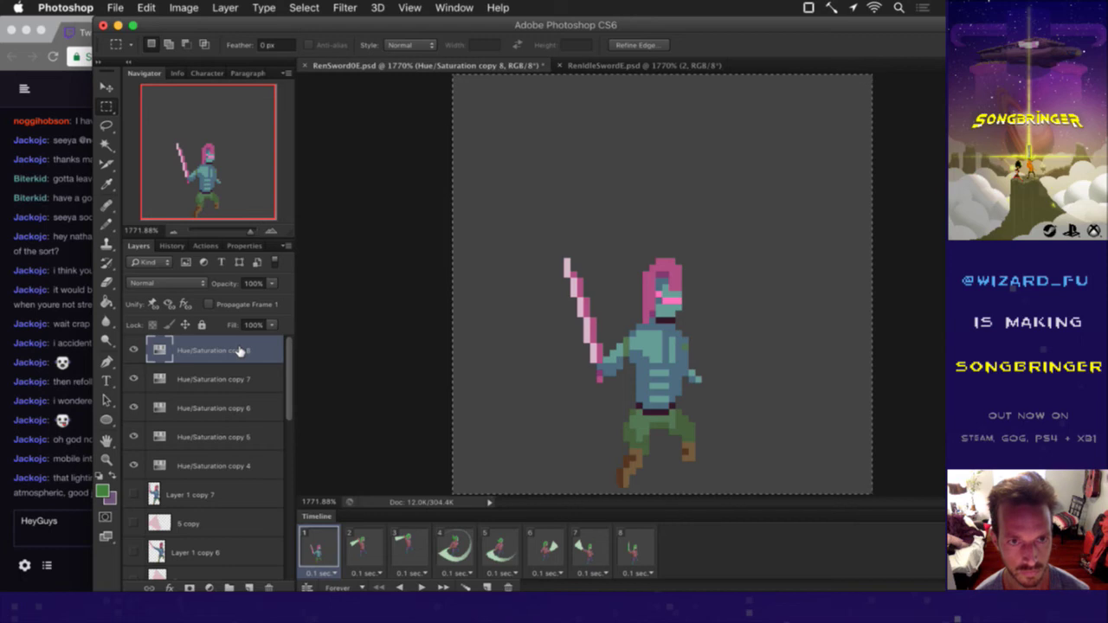
click(133, 438)
click(133, 408)
click(134, 380)
click(134, 349)
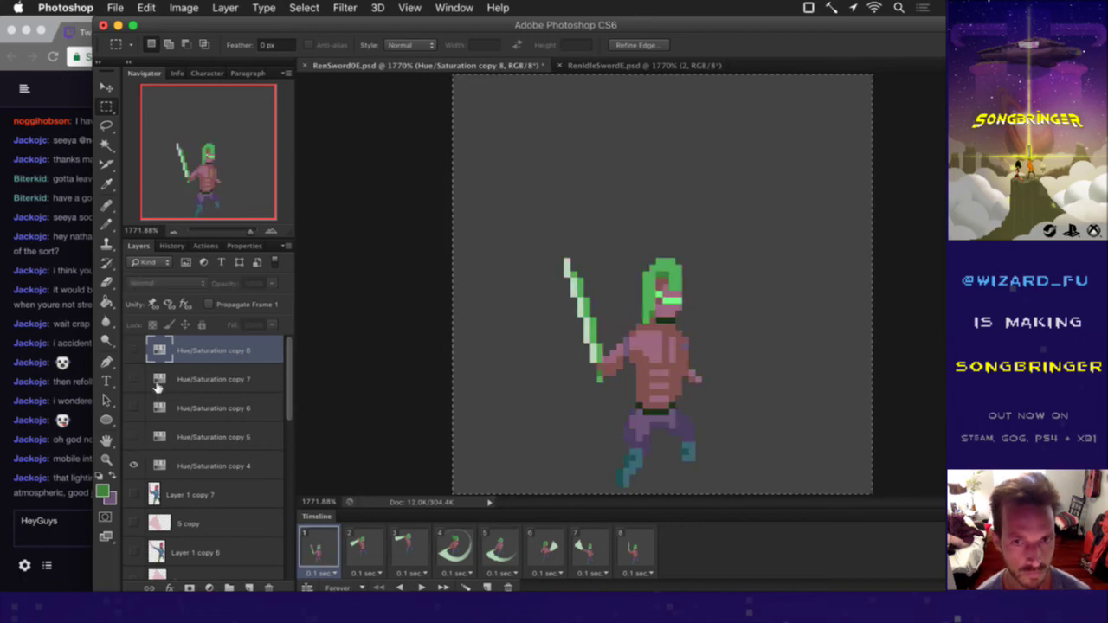
Step: Duplicate the hidden Hue/Saturation copy 5 layer four times to get more hidden adjustment layers
click(191, 463)
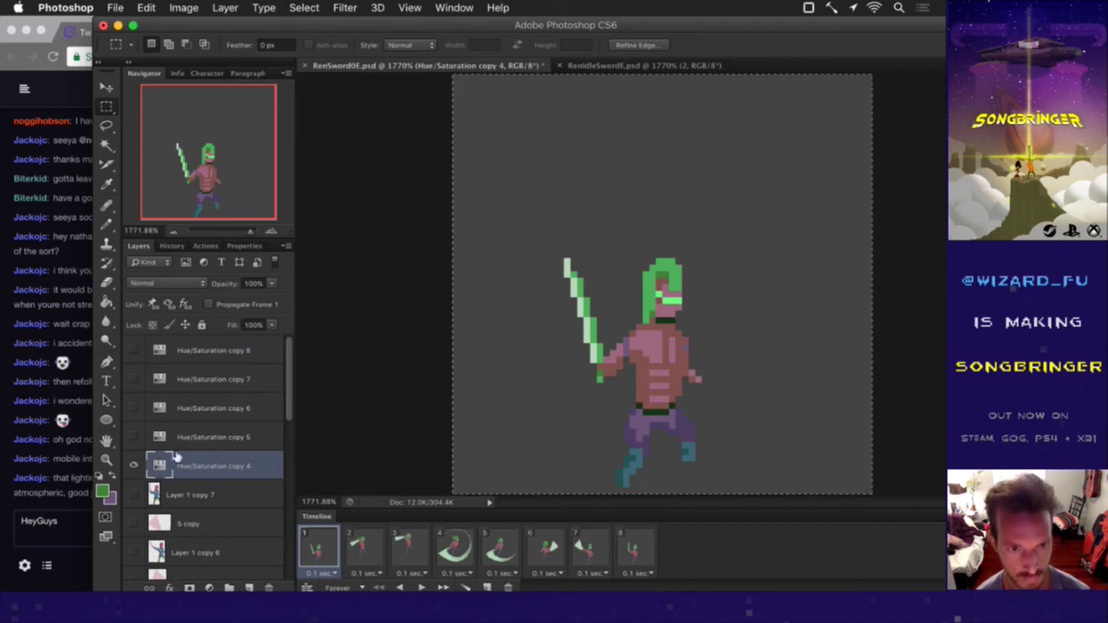
scroll(288, 390, down, 2)
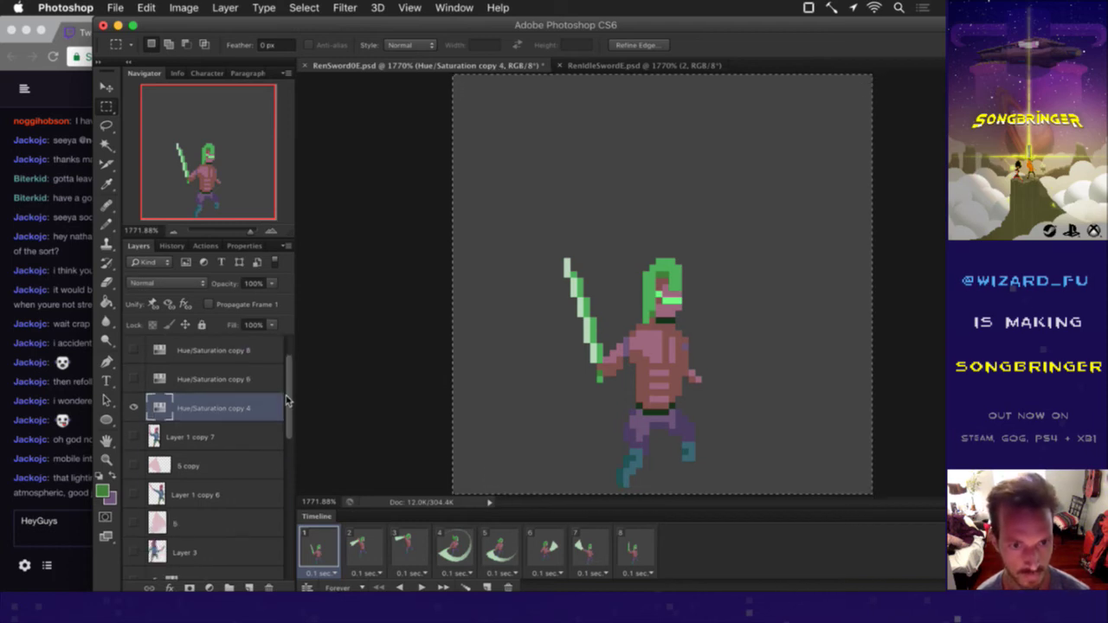
click(223, 381)
key(super+j)
key(super+j)
key(super+j)
key(super+j)
key(super+j)
key(super+j)
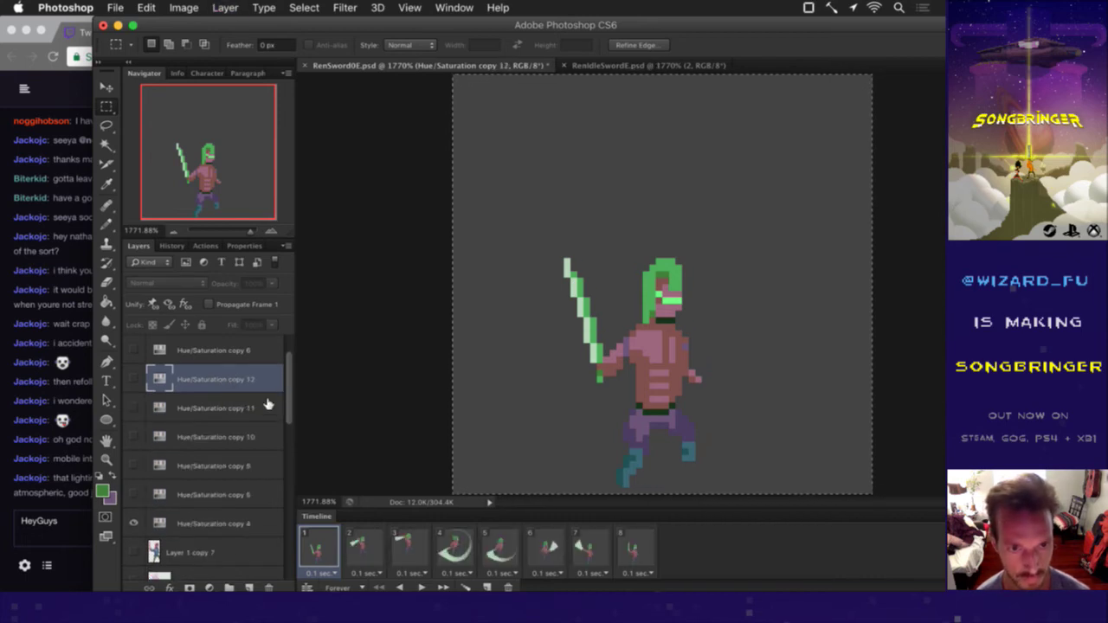
drag(288, 394, 289, 437)
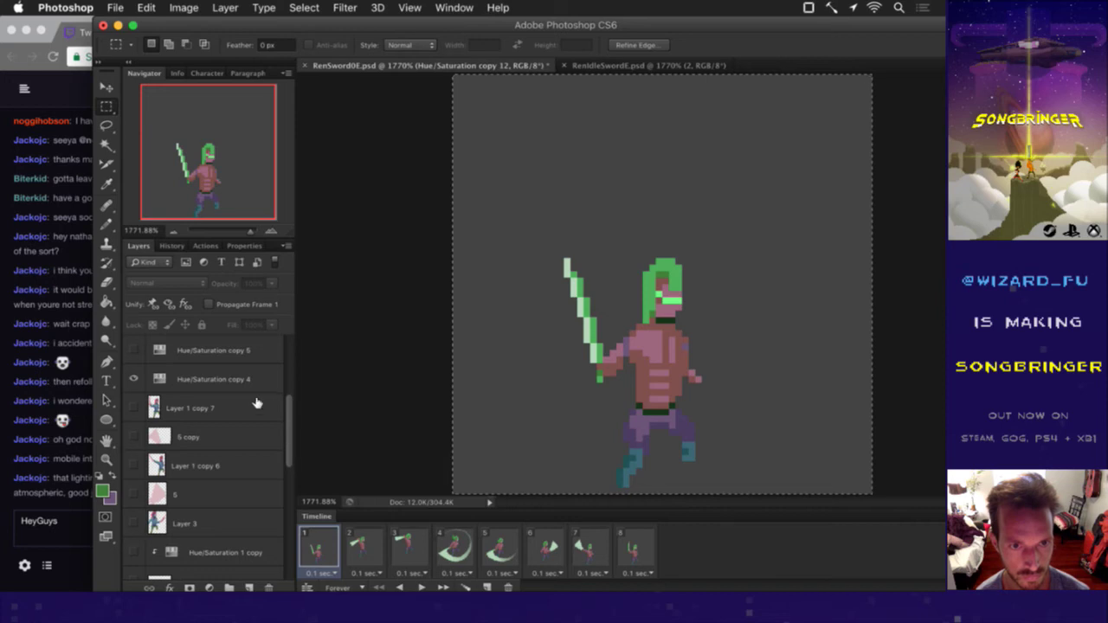
Step: Move the Hue/Saturation copy 5 adjustment layer directly above Layer 1 and make it visible on frame 1
scroll(200, 355, down, 2)
scroll(203, 459, down, 8)
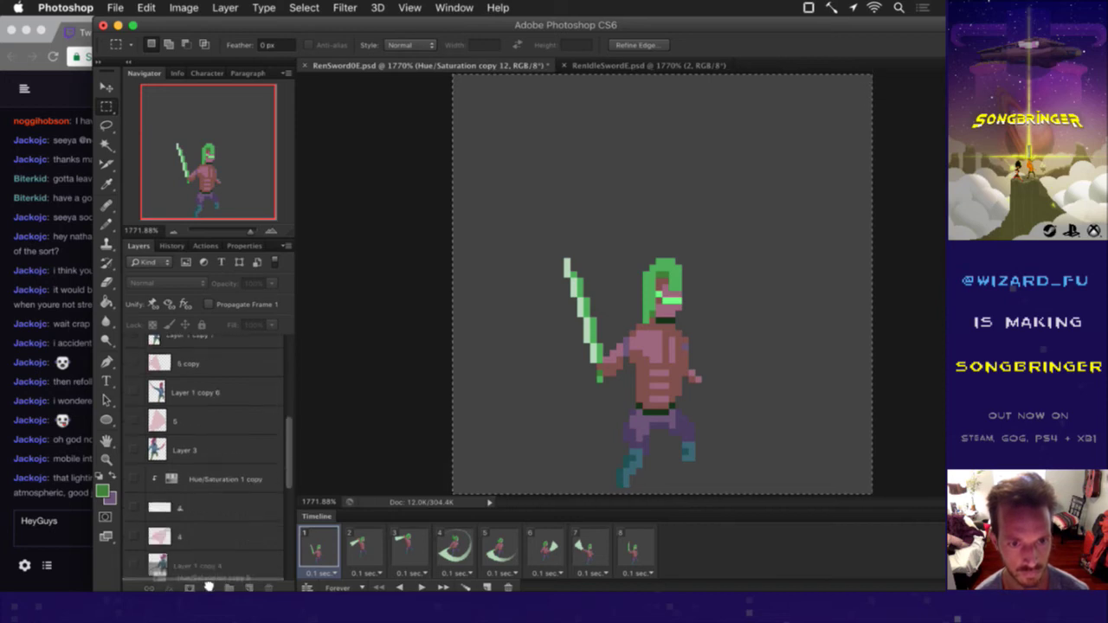
scroll(223, 520, down, 4)
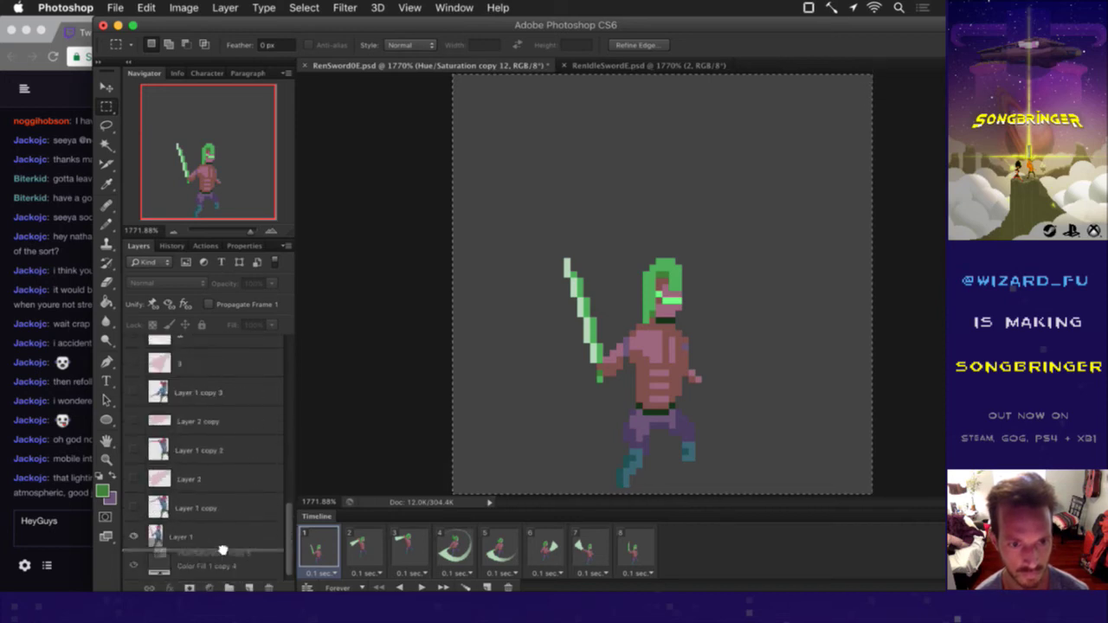
click(226, 516)
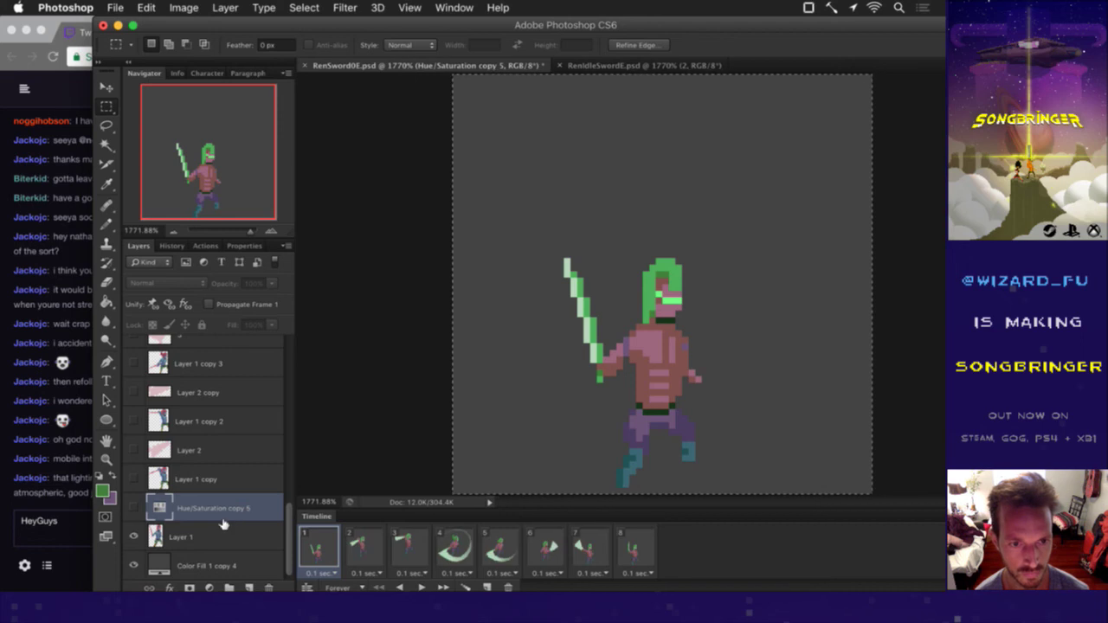
click(134, 509)
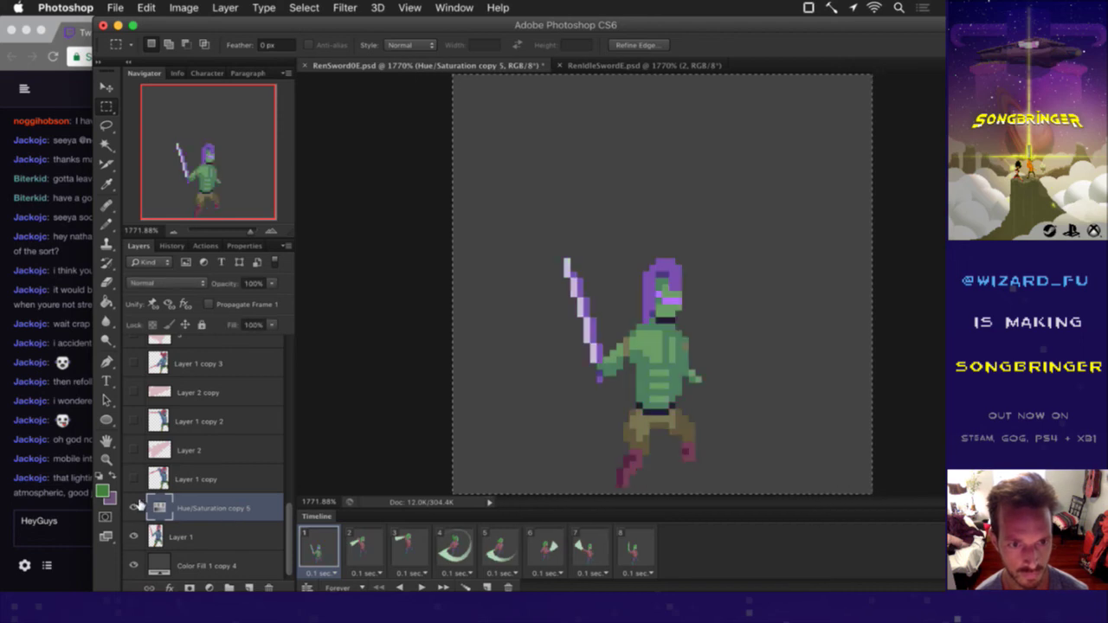
Step: Merge Hue/Saturation copy 5 with Layer 1
shift+click(197, 538)
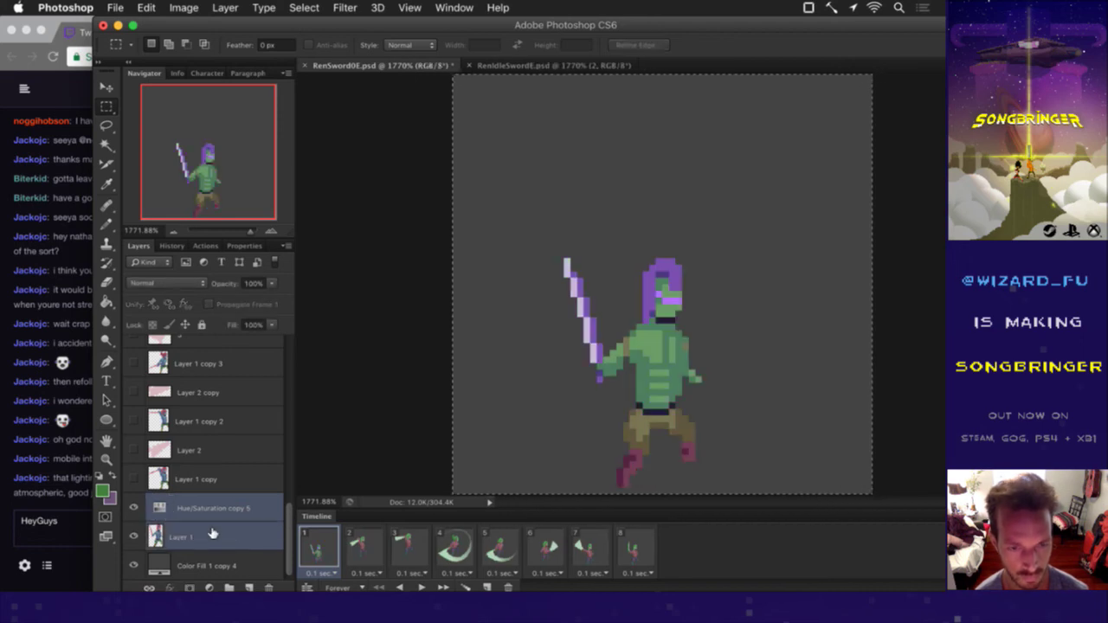
right_click(213, 532)
click(253, 387)
Step: Turn off Propagate Frame 1 for the merged layer and hide Hue/Saturation copy 4 on frame 1
drag(293, 516, 290, 354)
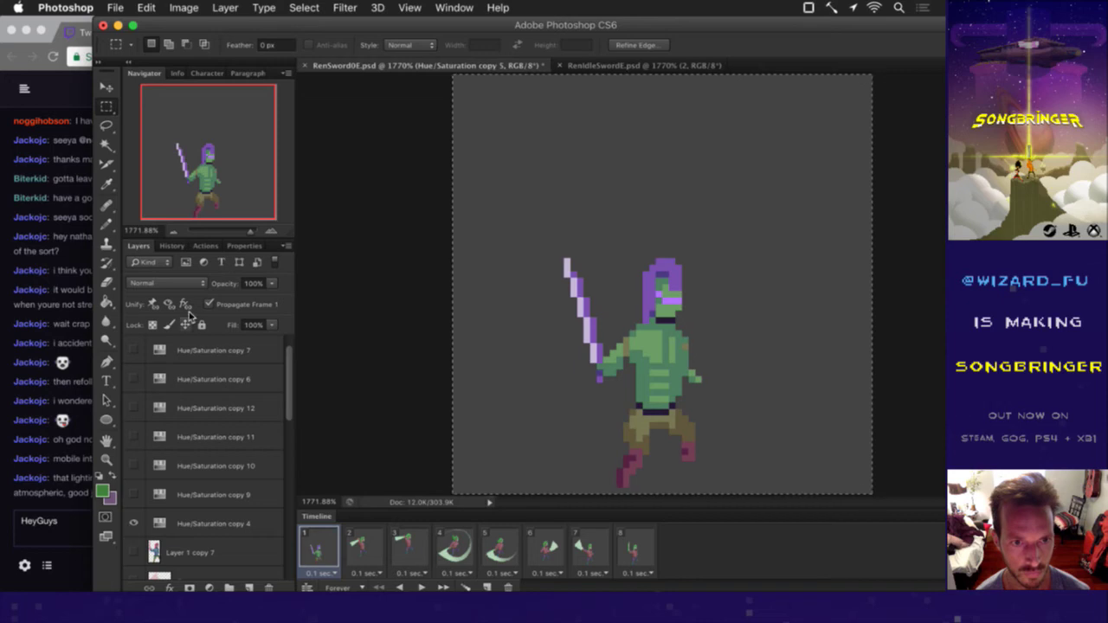
click(209, 304)
click(135, 524)
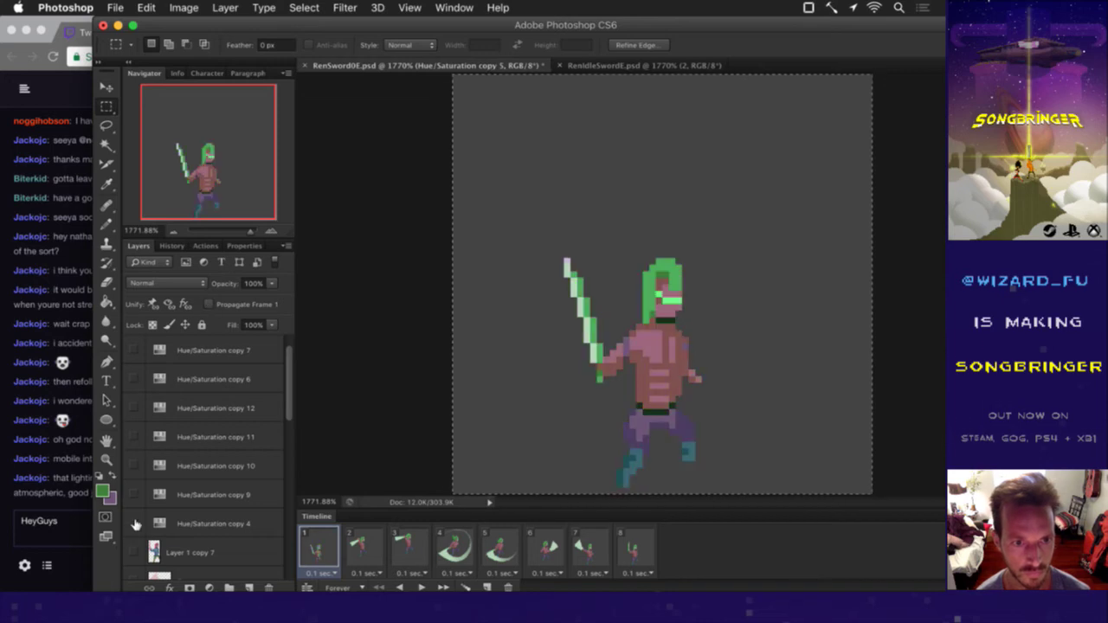
Step: On frame 2, duplicate Hue/Saturation copy 4, placing the duplicate above Layer 2 and the original directly above Layer 1 copy
click(359, 544)
drag(294, 383, 284, 463)
drag(213, 379, 235, 489)
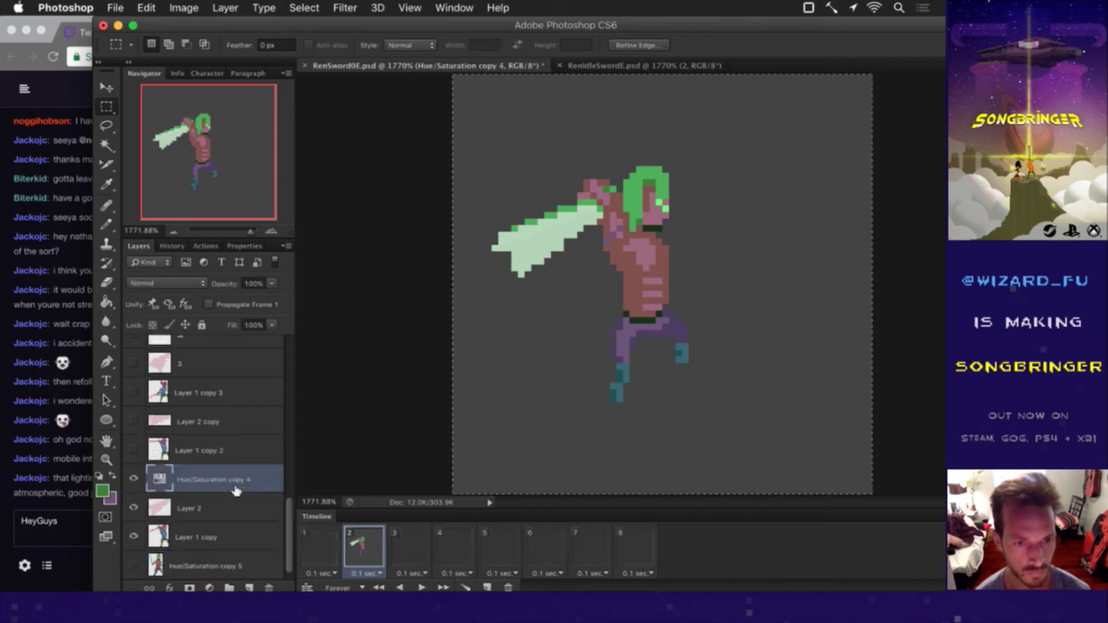
key(super+j)
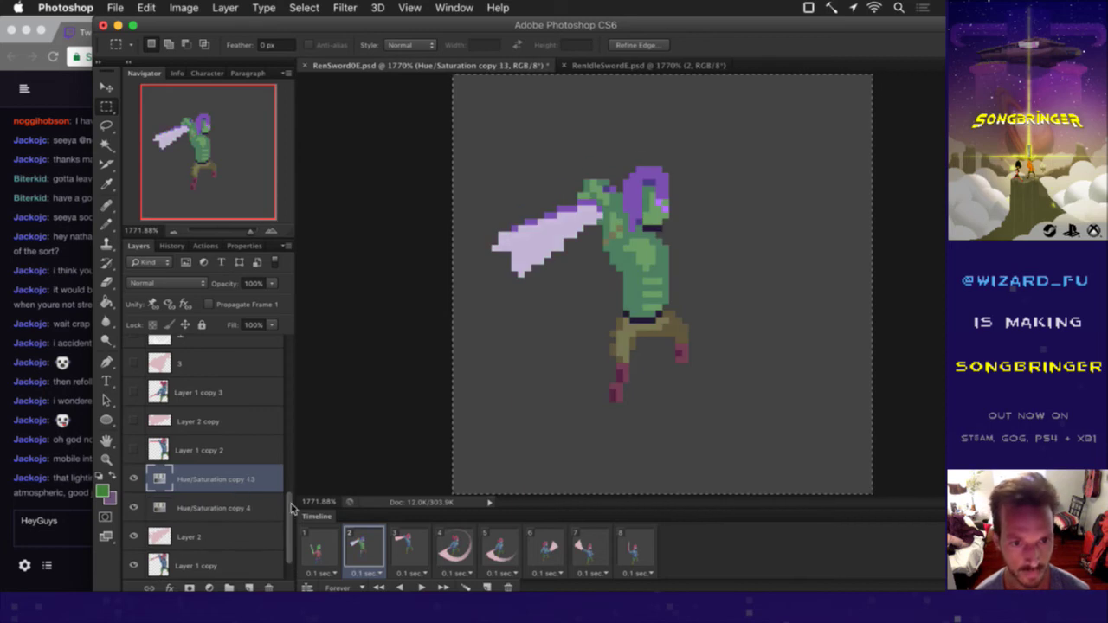
scroll(292, 511, down, 2)
drag(177, 451, 169, 499)
Step: Merge Hue/Saturation copy 4 with Layer 1 copy
shift+click(197, 507)
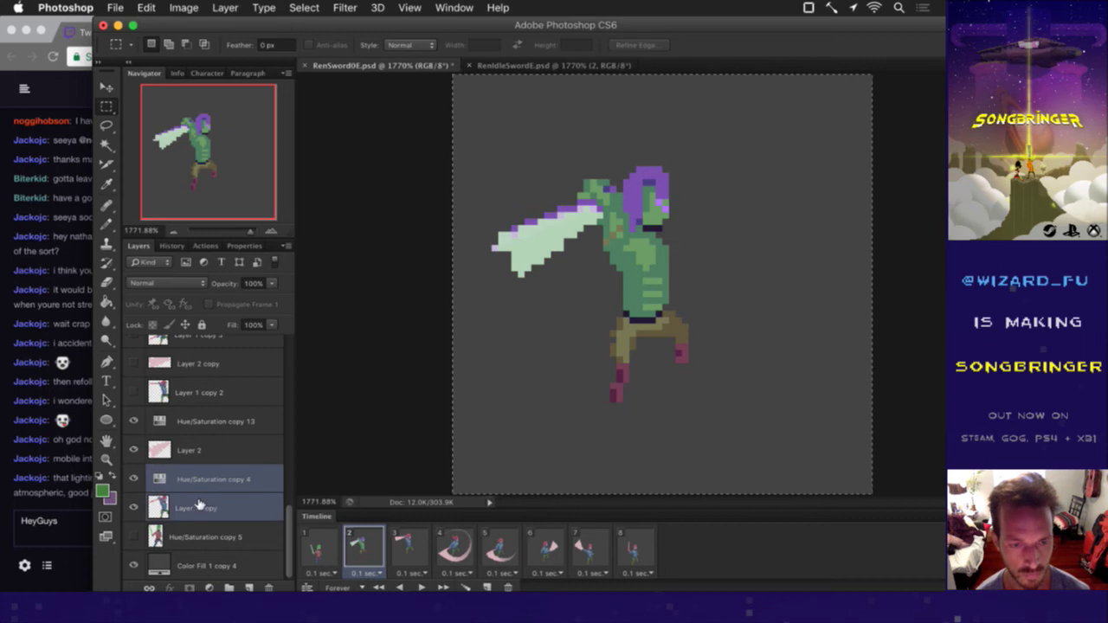
right_click(198, 507)
click(246, 387)
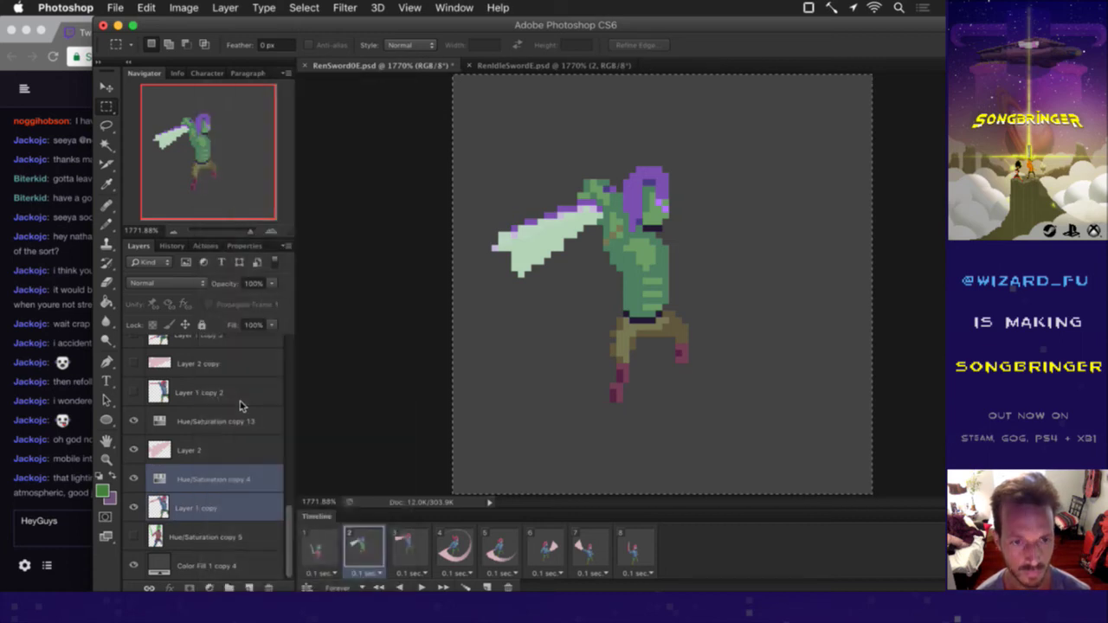
Step: Merge Hue/Saturation copy 13 with the Layer 2 sword trail beneath it
click(202, 451)
right_click(201, 453)
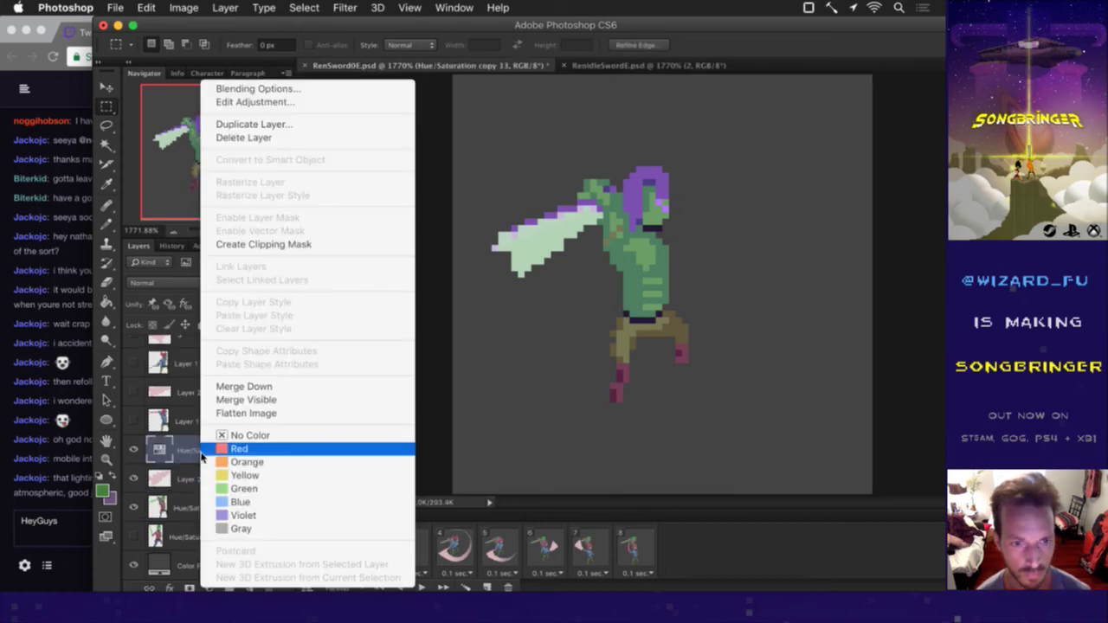
click(182, 468)
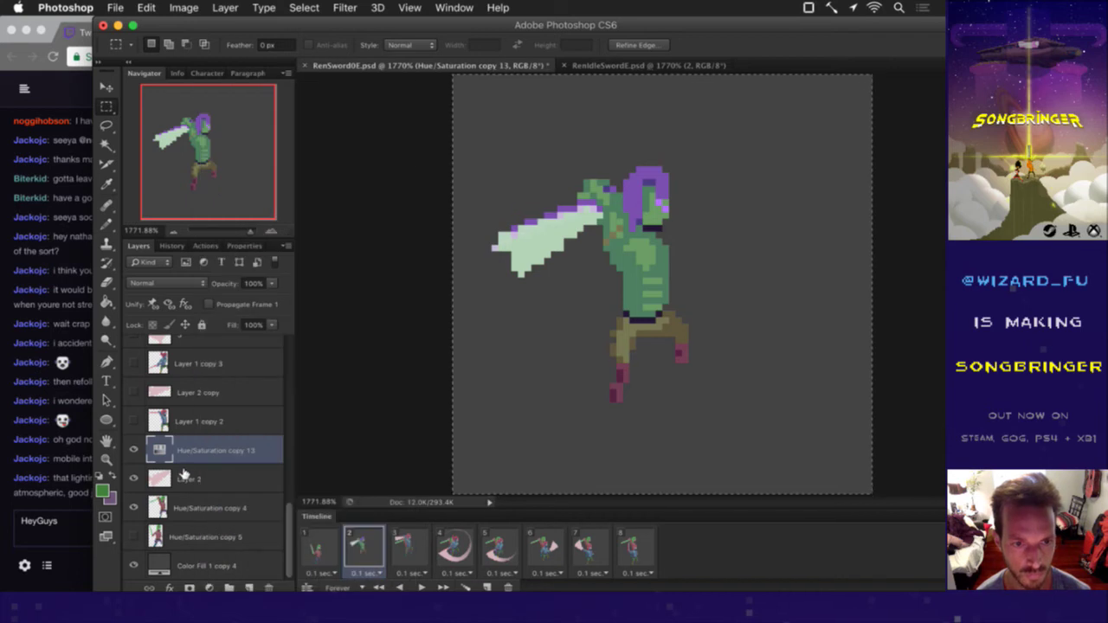
shift+click(184, 472)
right_click(198, 452)
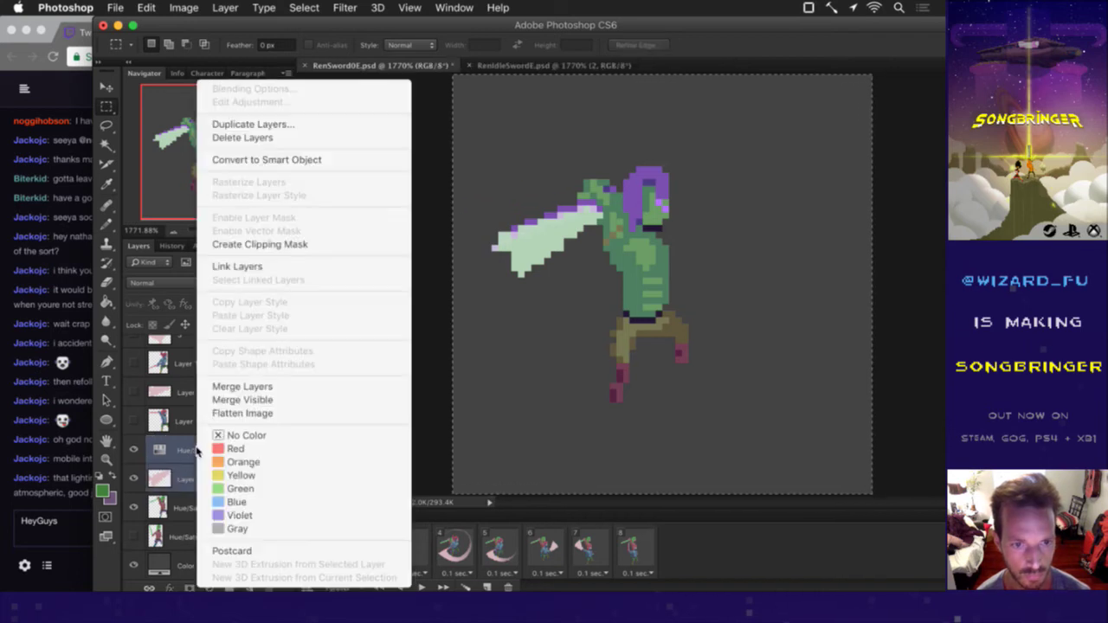
click(223, 387)
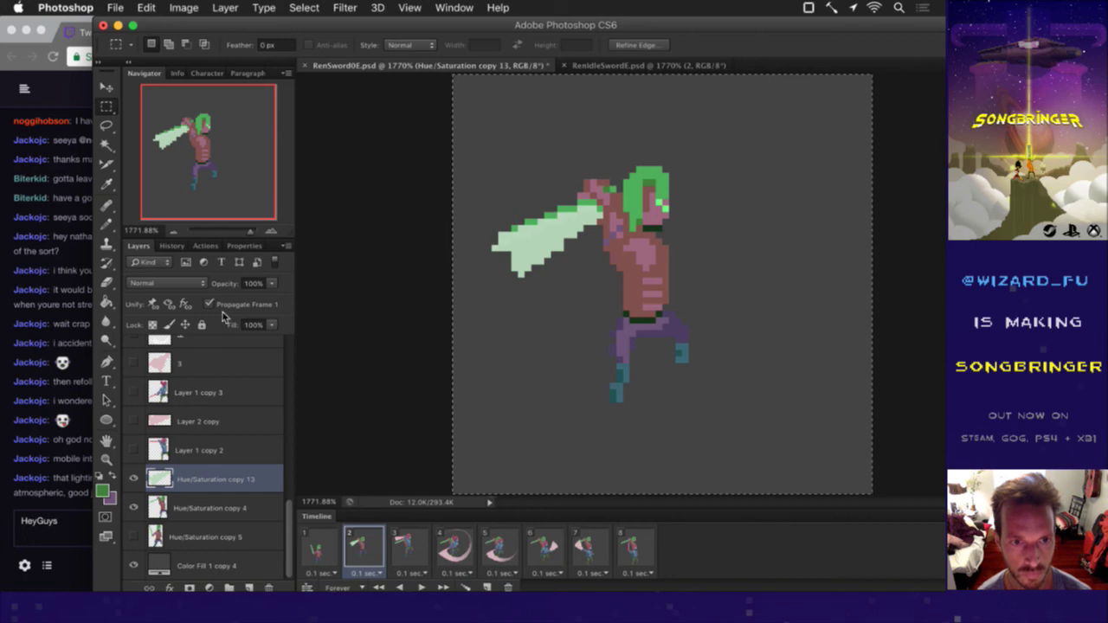
Step: Turn off Propagate Frame 1 for the merged Hue/Saturation copy 4 layer and clear the canvas selection
click(195, 502)
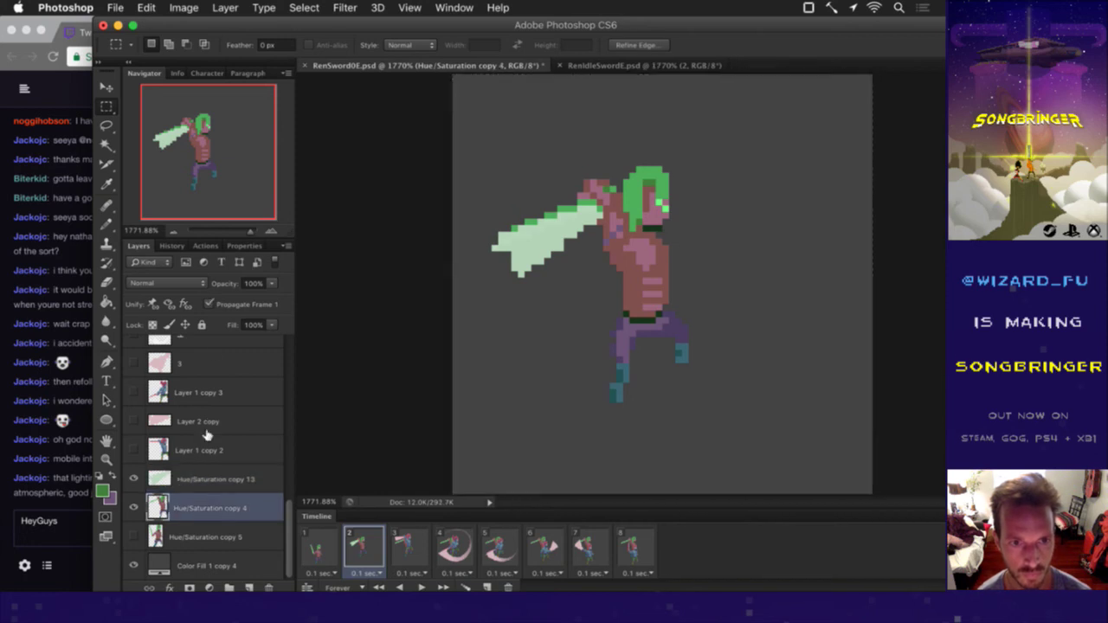
click(208, 306)
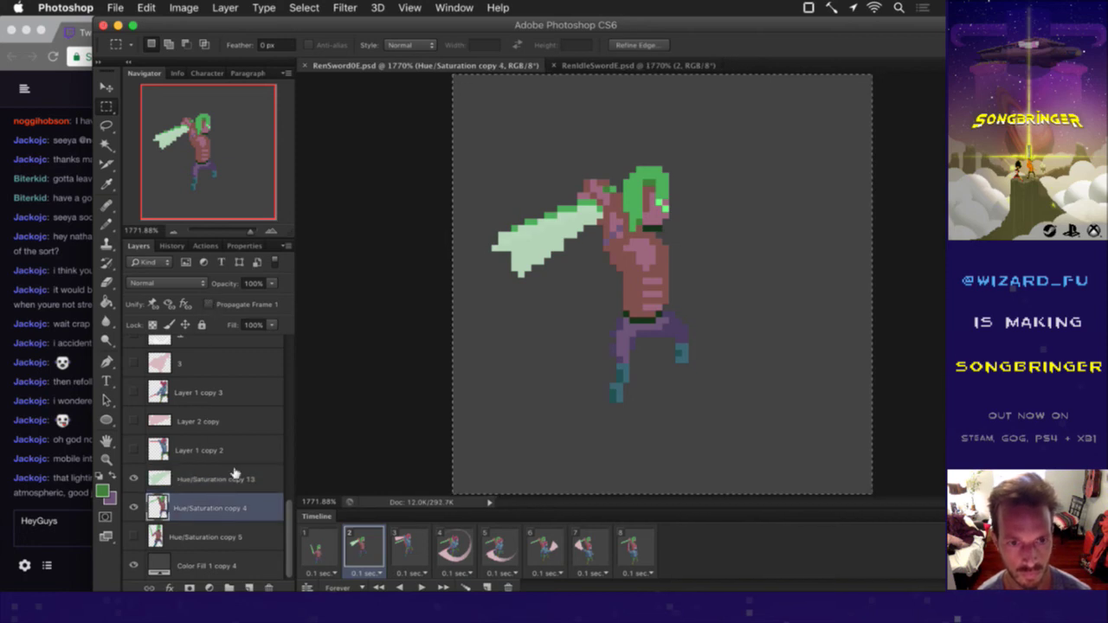
click(396, 391)
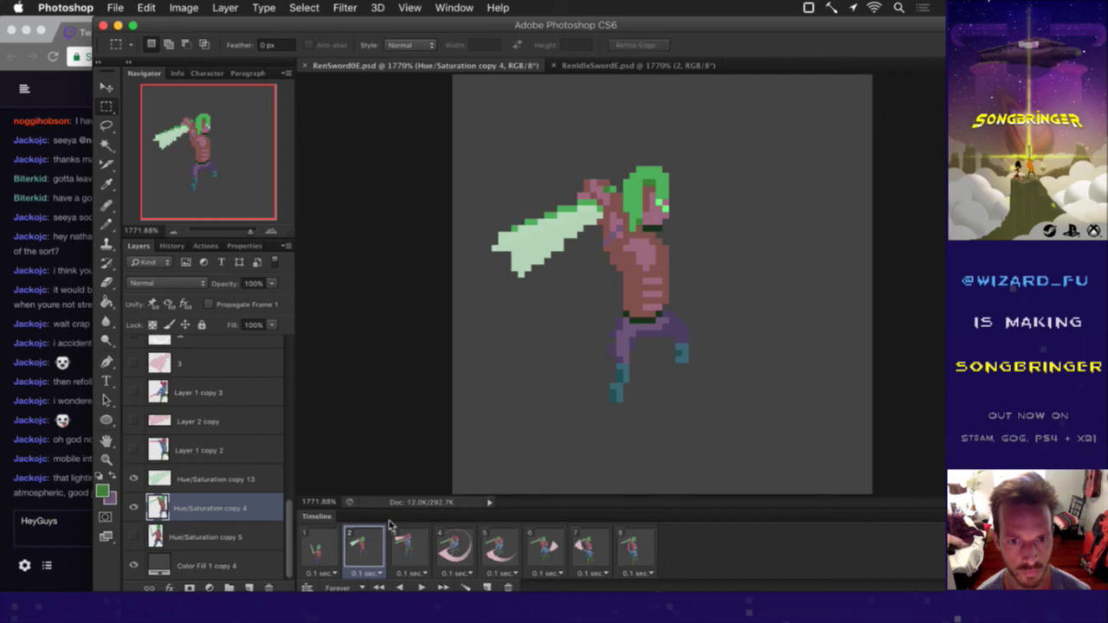
Step: Hide the merged Hue/Saturation copy 4 layer across frames 2 to 8, and show it again on frame 2
shift+click(640, 552)
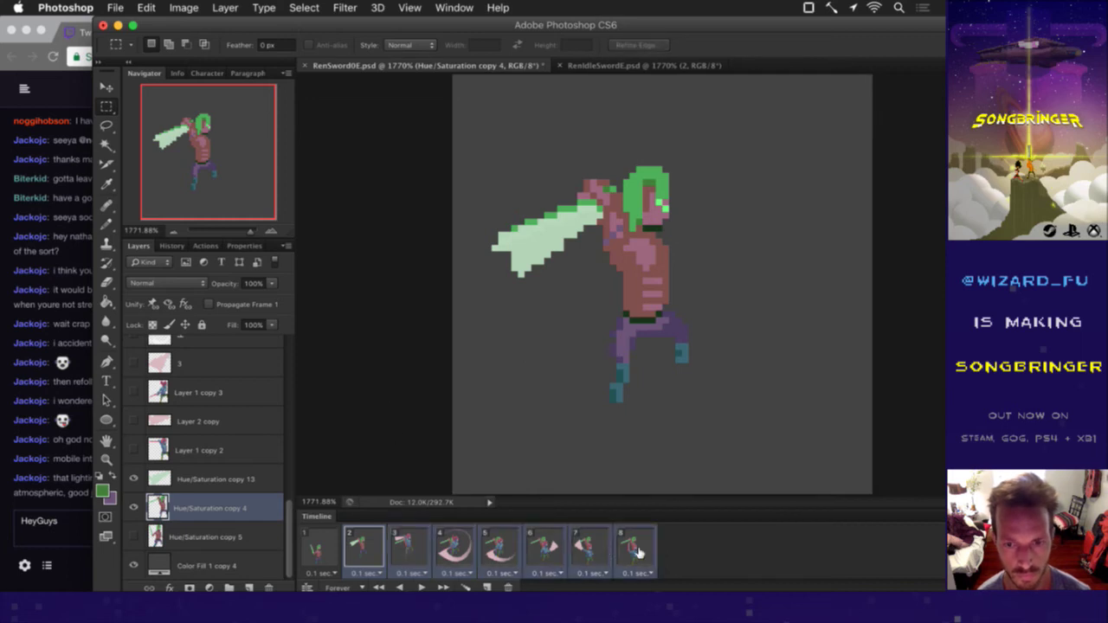
click(134, 508)
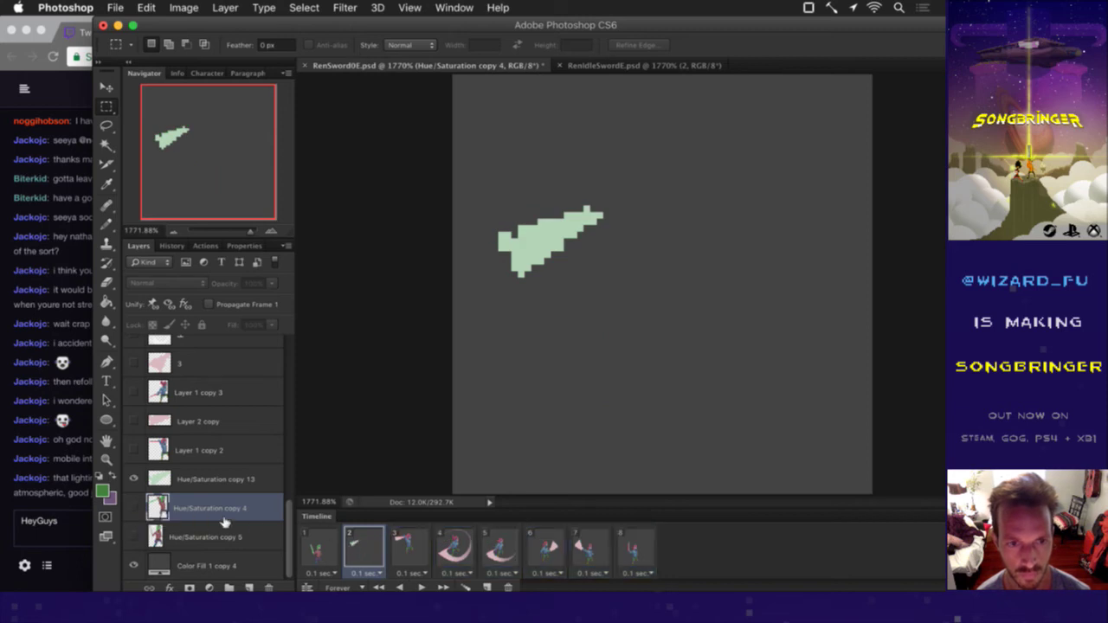
click(134, 507)
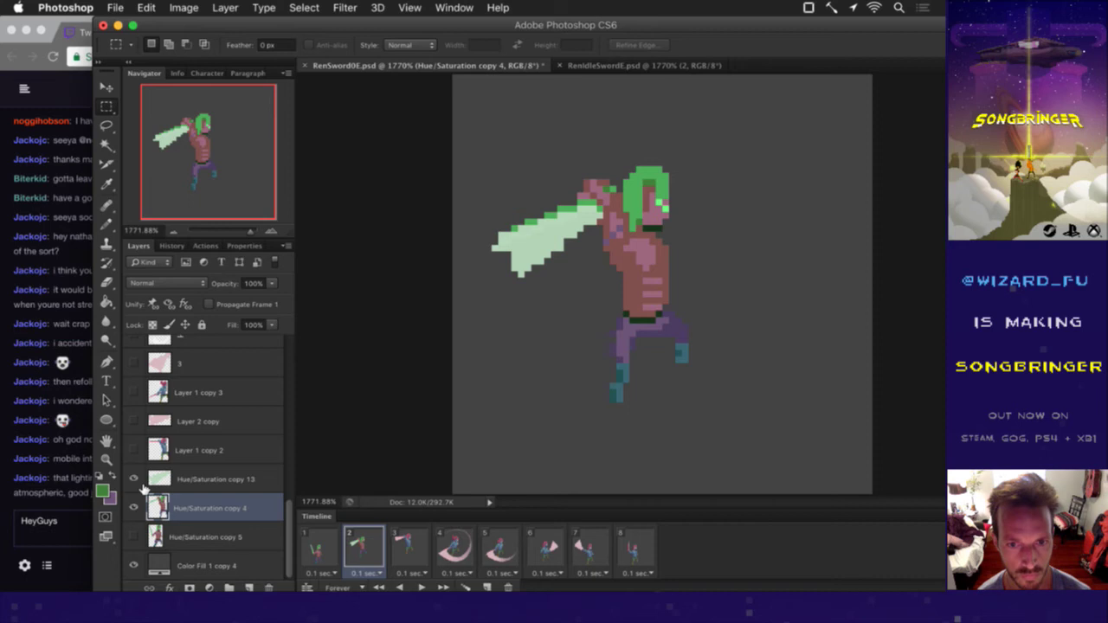
Step: Switch to frame 3 and duplicate the hidden Hue/Saturation copy 9 adjustment layer three times
click(214, 481)
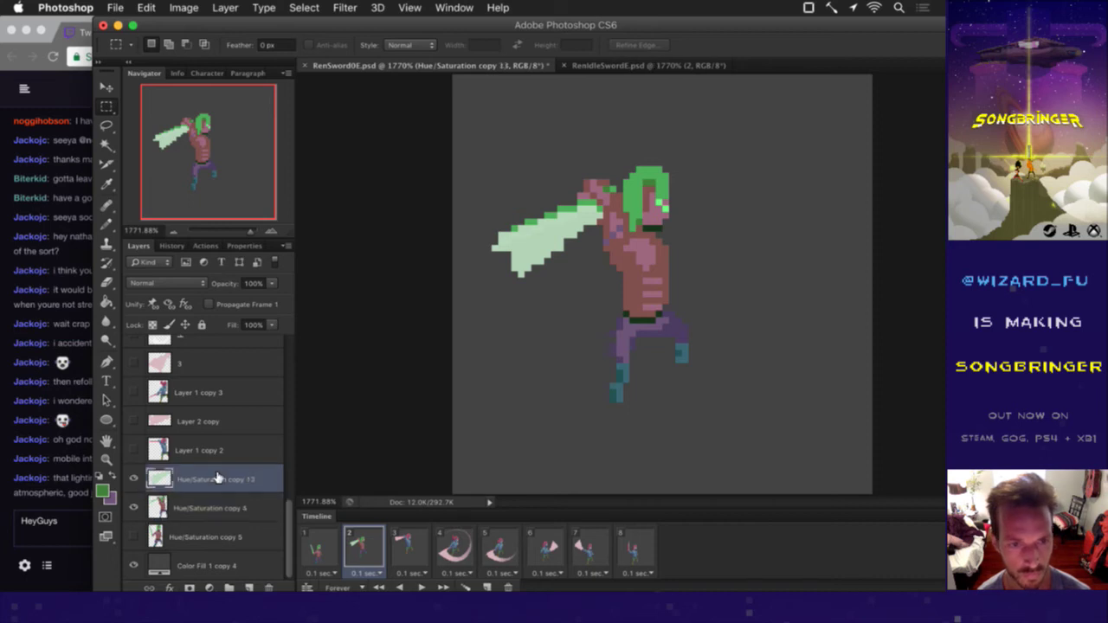
click(434, 546)
click(407, 543)
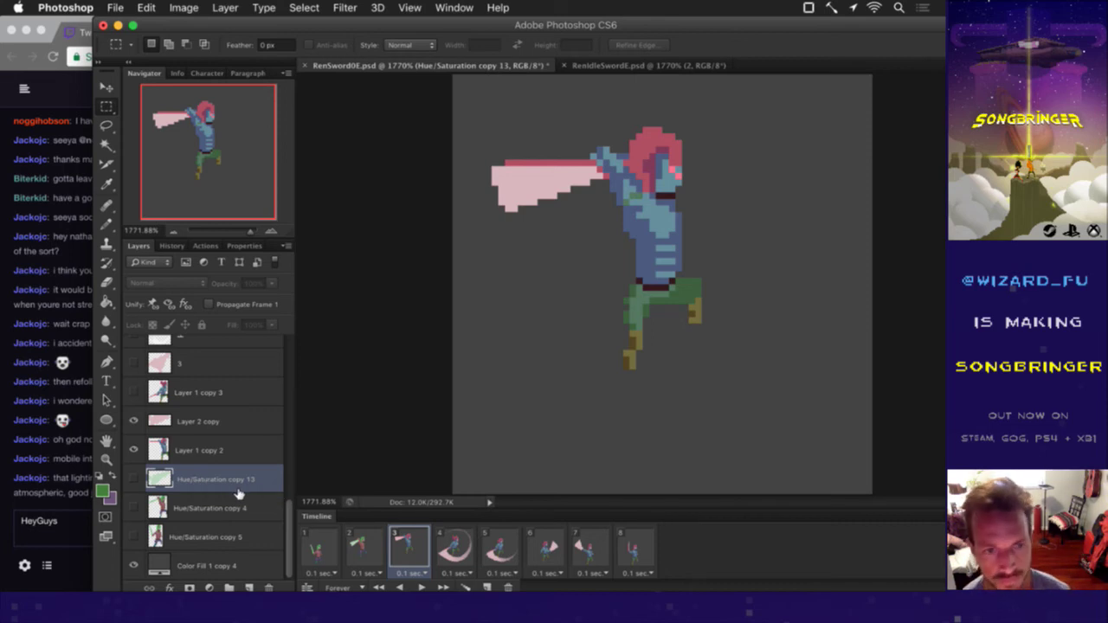
click(188, 454)
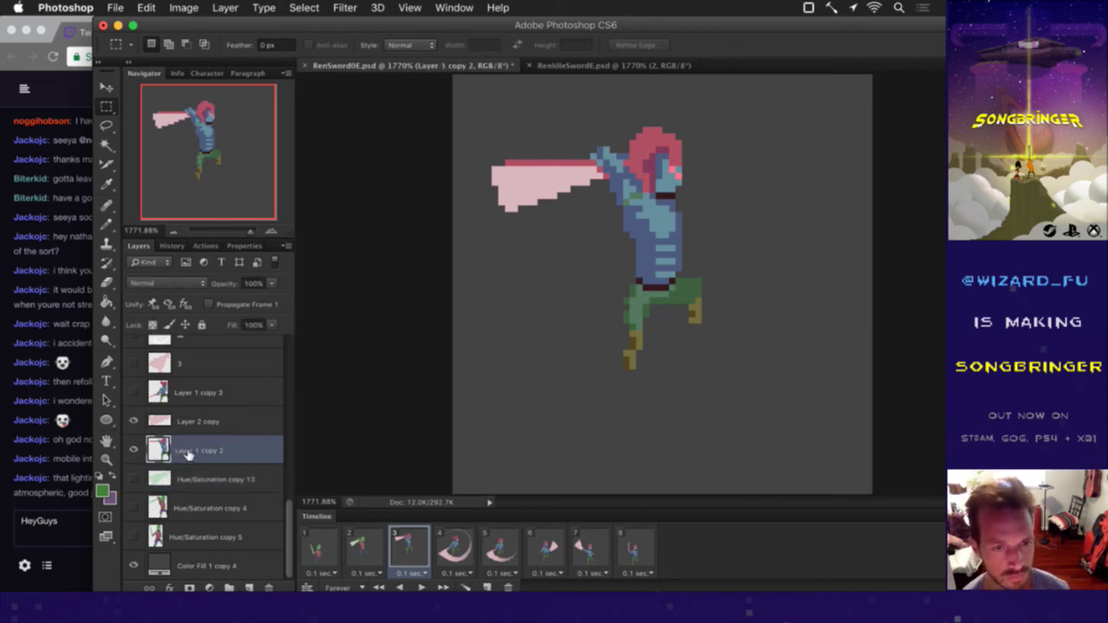
drag(286, 519, 287, 388)
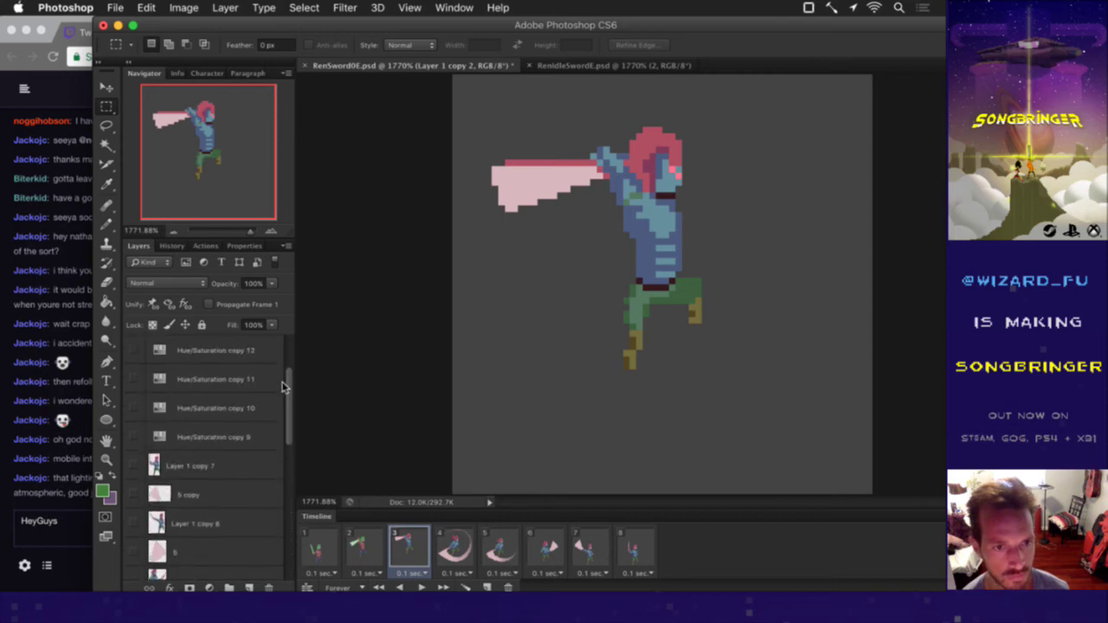
click(235, 437)
key(super+j)
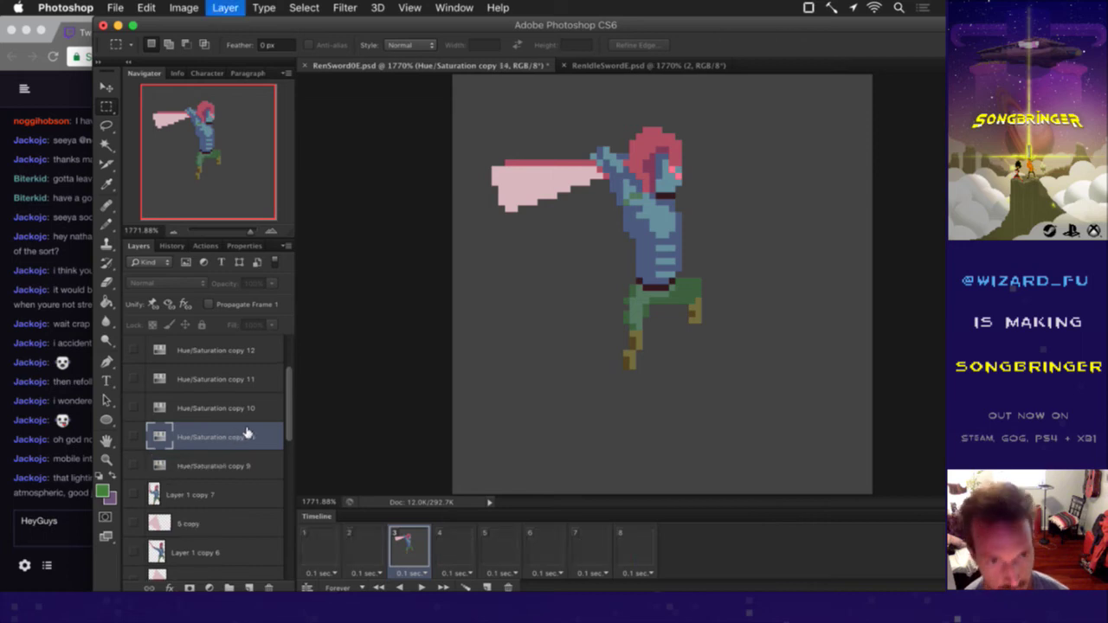
key(super+j)
key(super+j)
click(223, 523)
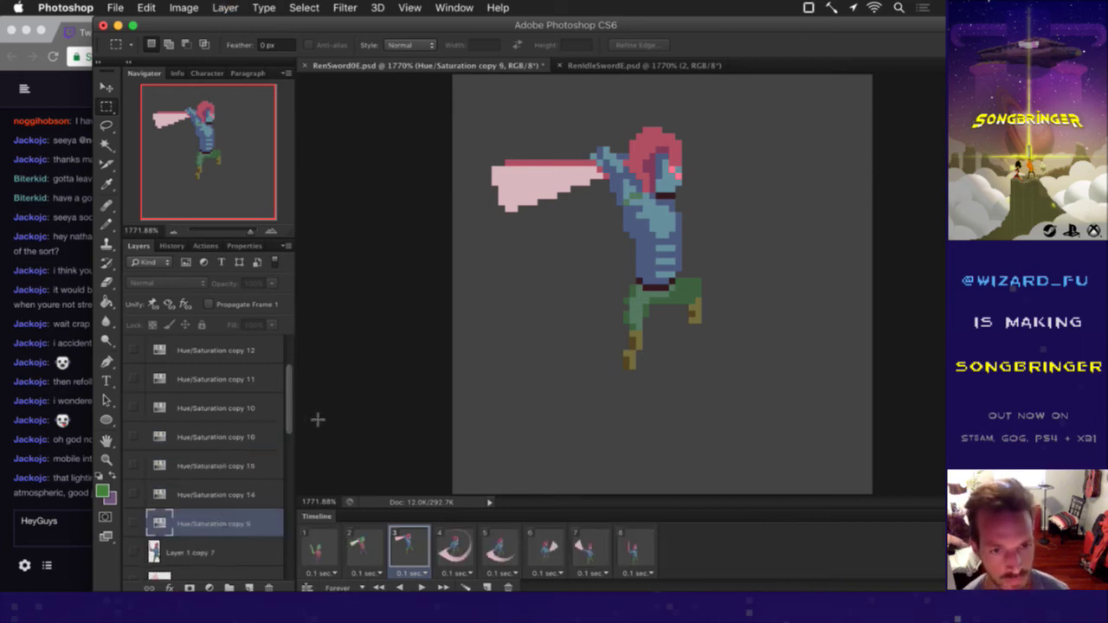
Step: Move Hue/Saturation copy 9 above Layer 1 copy 2, place a duplicate of it above Layer 2 copy, and show copy 9
scroll(292, 405, down, 5)
drag(251, 381, 218, 525)
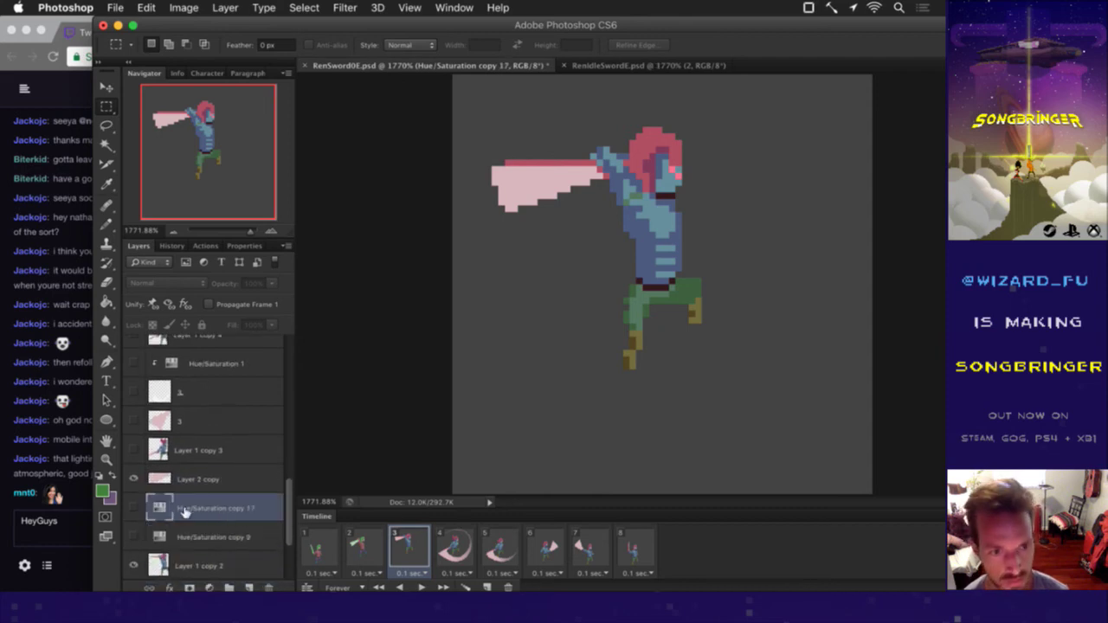
key(super+j)
drag(166, 509, 173, 481)
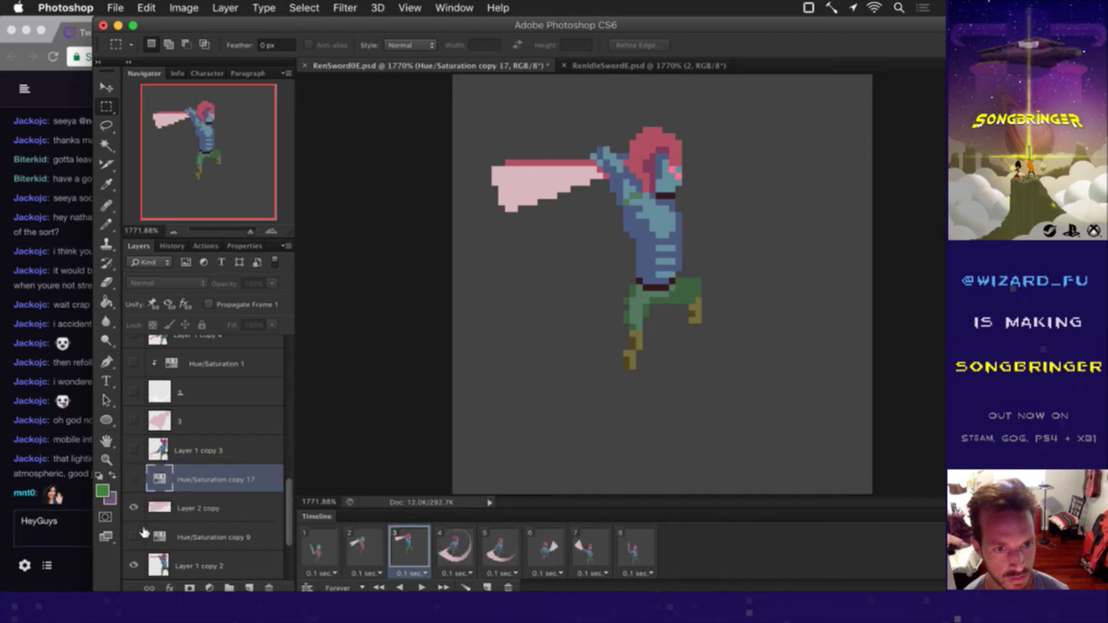
click(136, 526)
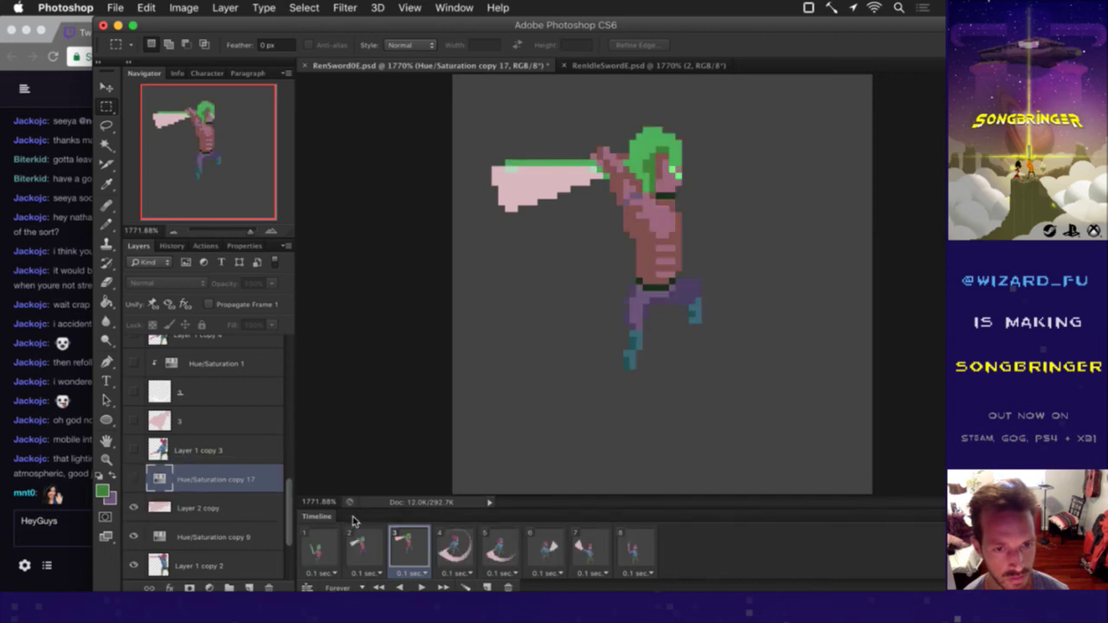
Step: Merge Hue/Saturation copy 9 with Layer 1 copy 2
scroll(293, 520, down, 2)
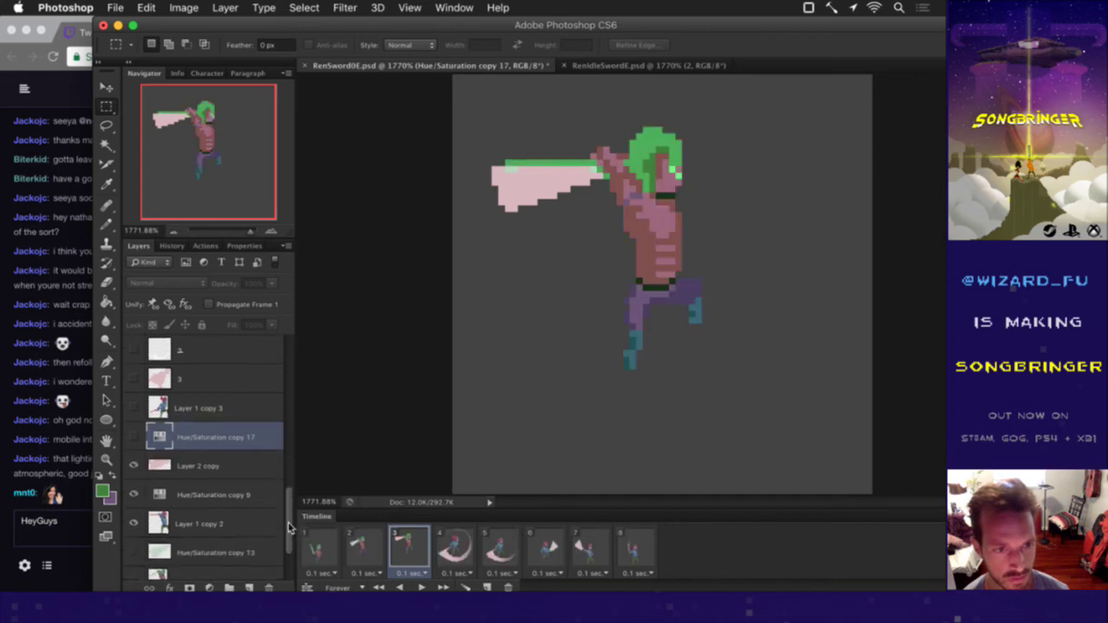
click(219, 519)
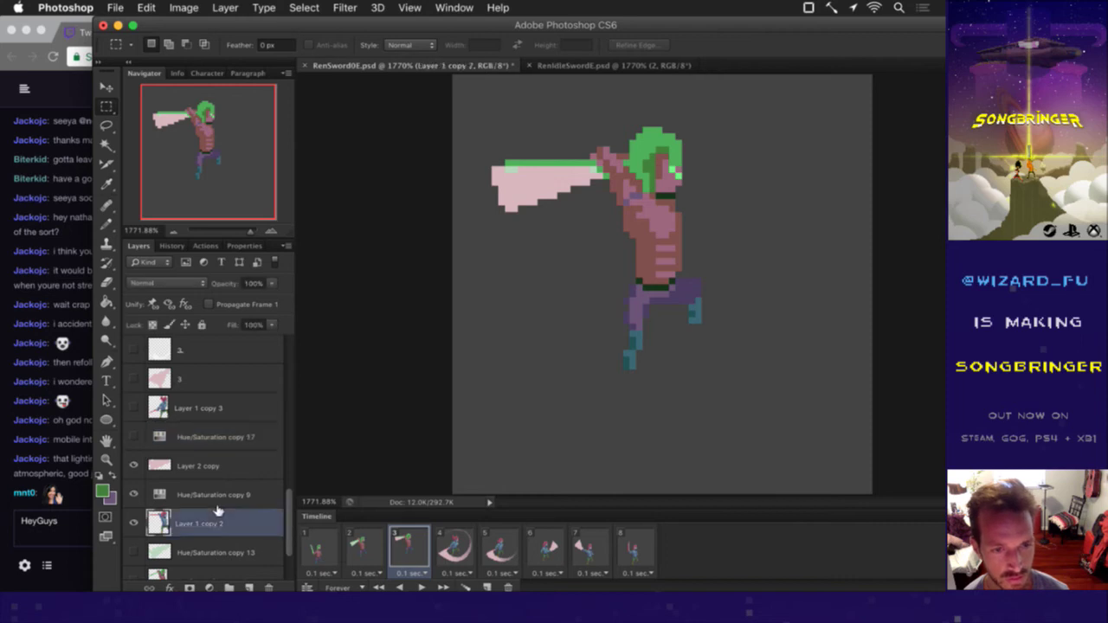
right_click(209, 490)
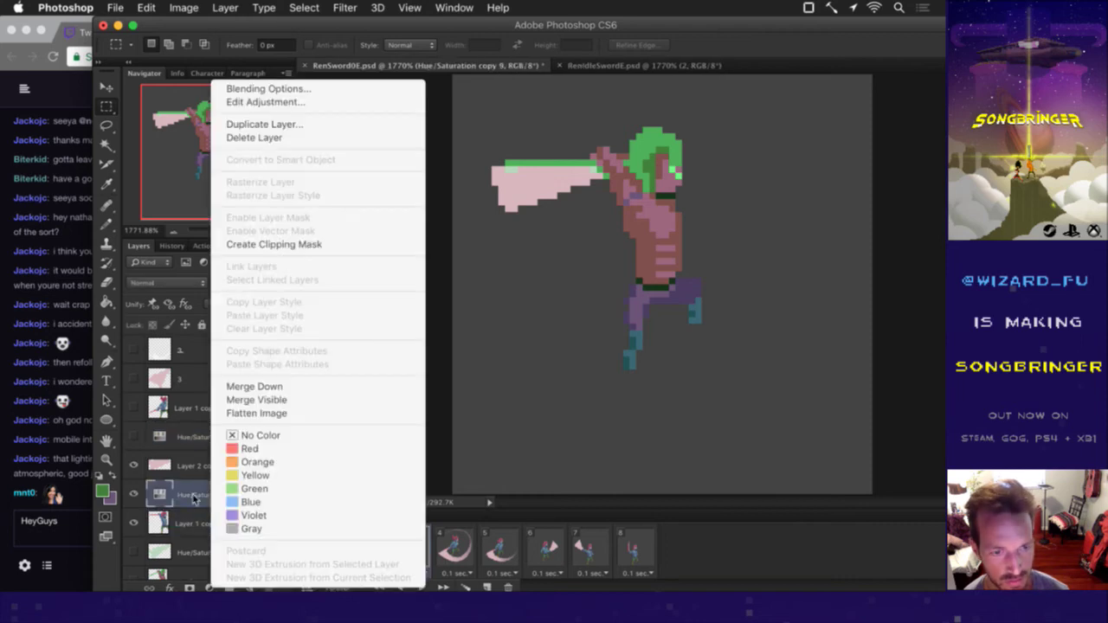
click(193, 500)
shift+click(196, 520)
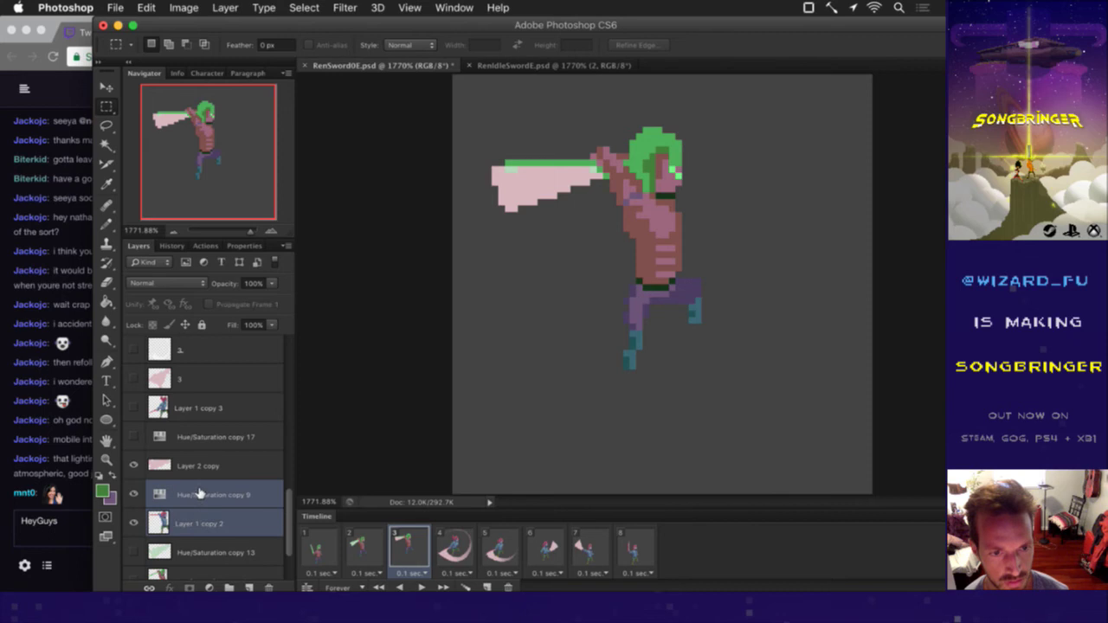
right_click(199, 497)
click(263, 386)
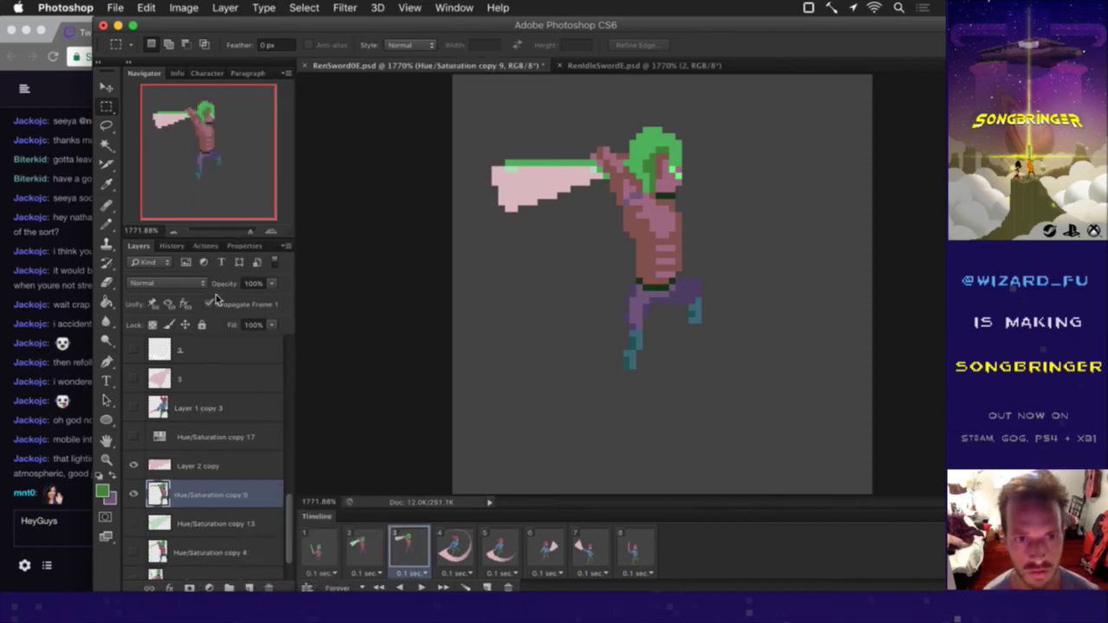
Step: Save the document, show Hue/Saturation copy 17, and merge it with Layer 2 copy
key(super+s)
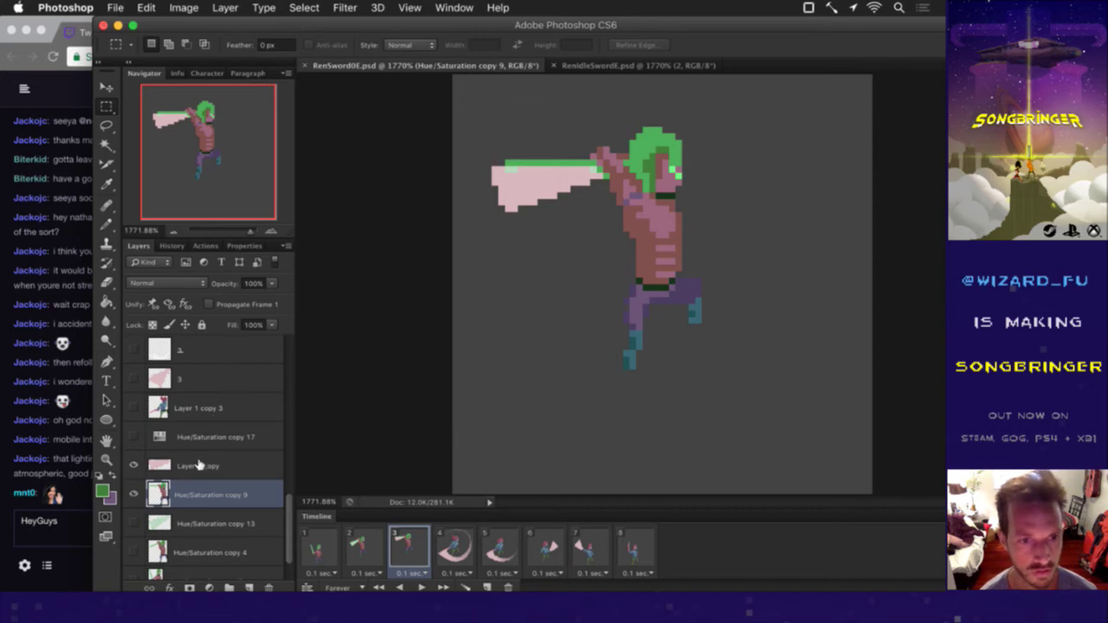
click(198, 467)
click(133, 437)
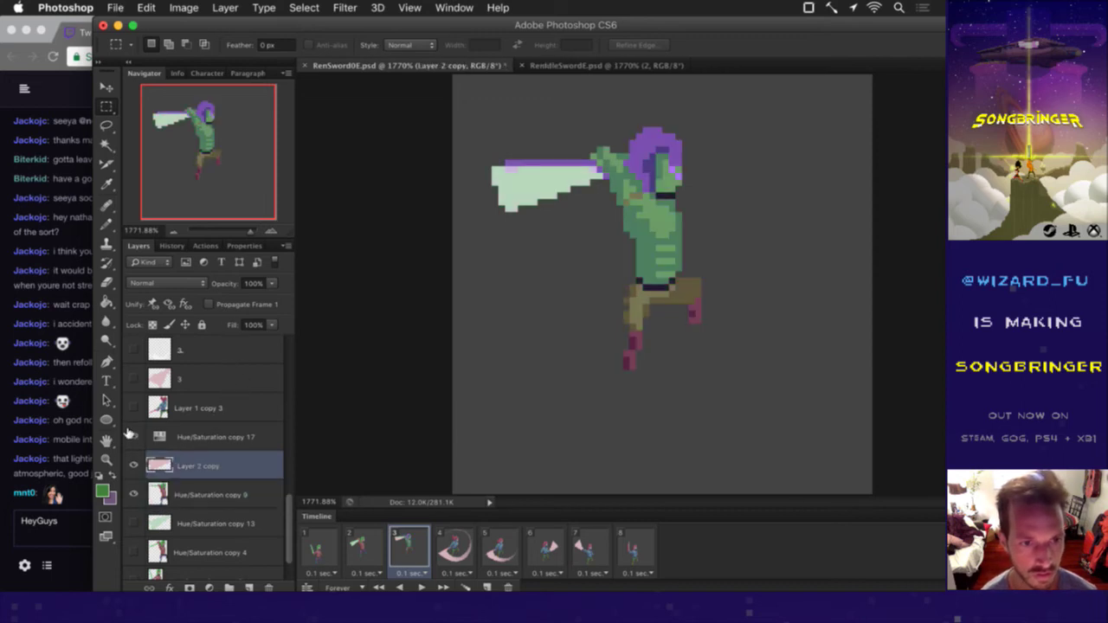
shift+click(216, 440)
right_click(216, 443)
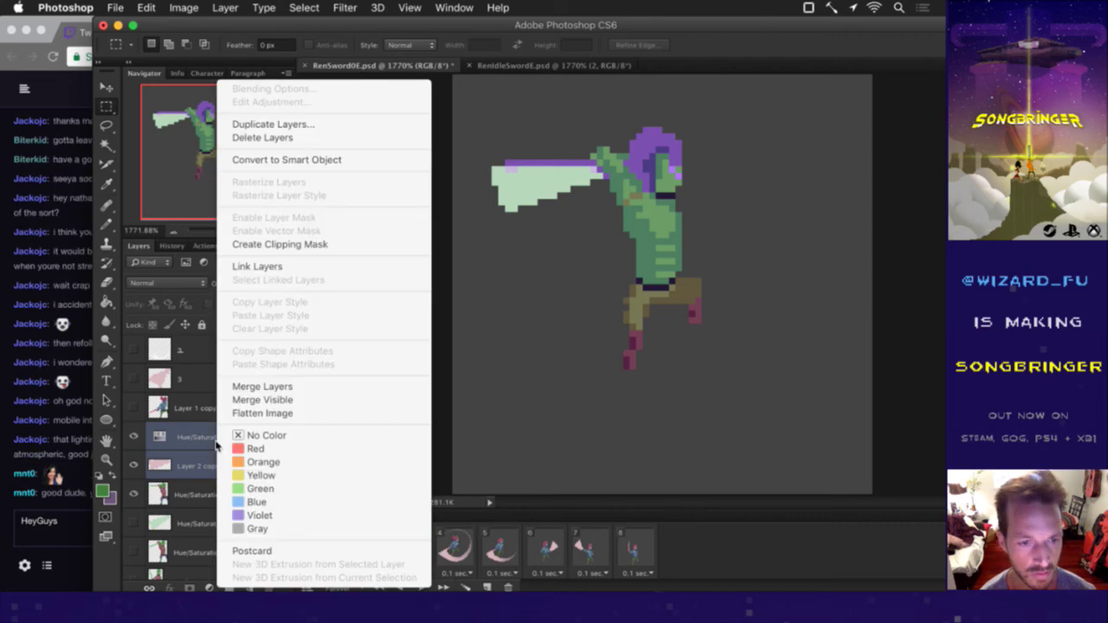
click(251, 388)
Step: Check the Twitch chat, and in Photoshop turn off Propagate Frame 1 for the merged Hue/Saturation copy 17 layer and save
click(72, 502)
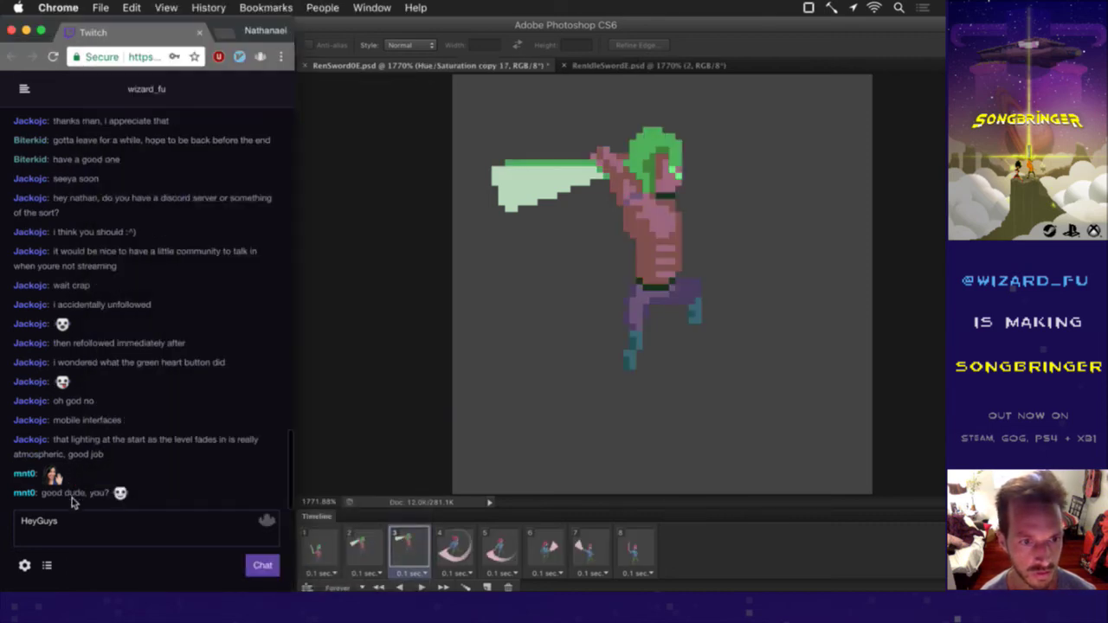
click(312, 464)
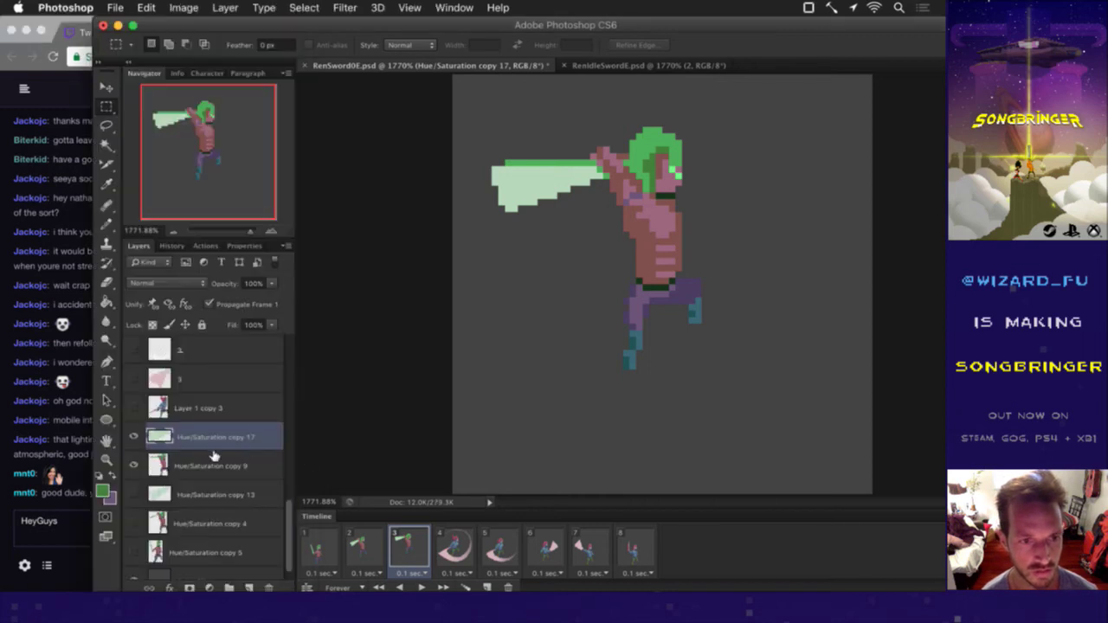
click(208, 305)
key(super+s)
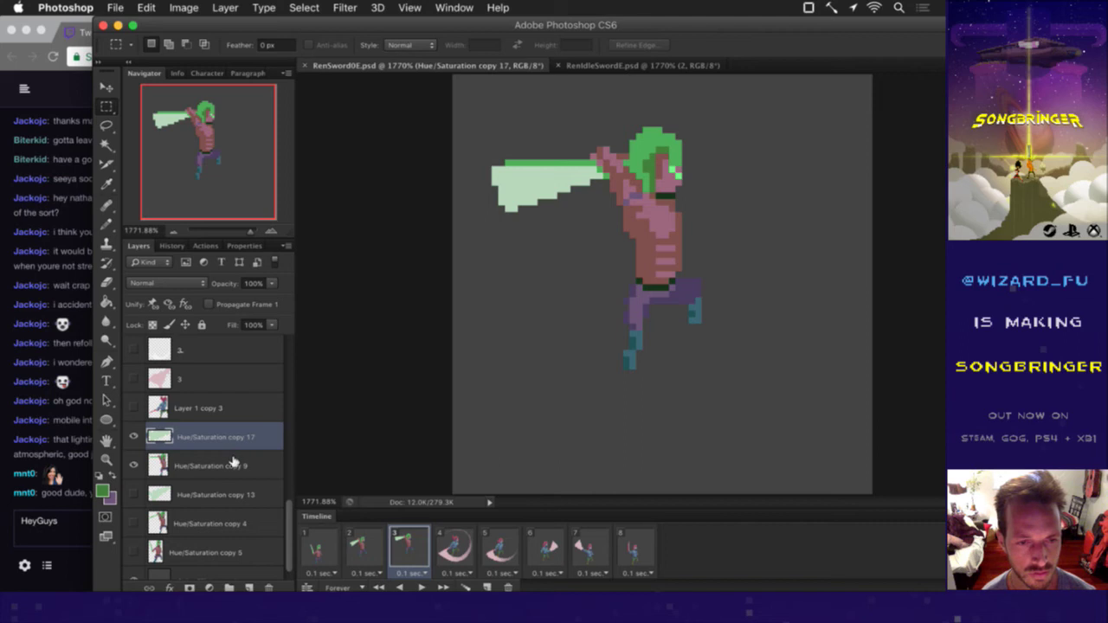
Step: On frame 4, move Hue/Saturation copy 14 above Layer 1 copy 3 and place a duplicate of it above the clipped Hue/Saturation 1
click(372, 565)
click(403, 548)
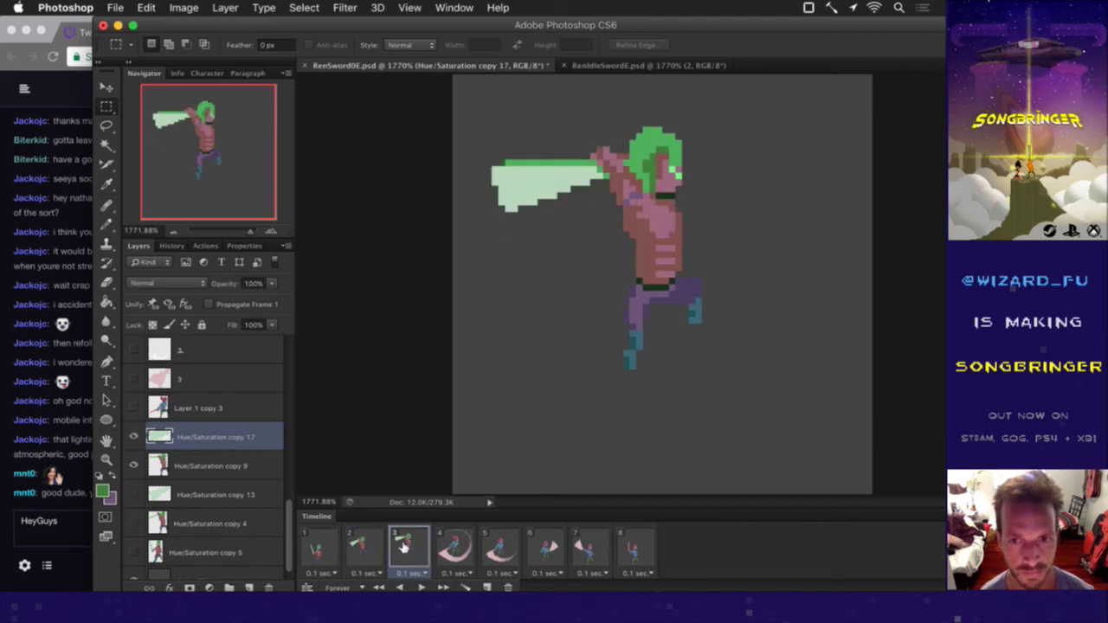
click(454, 556)
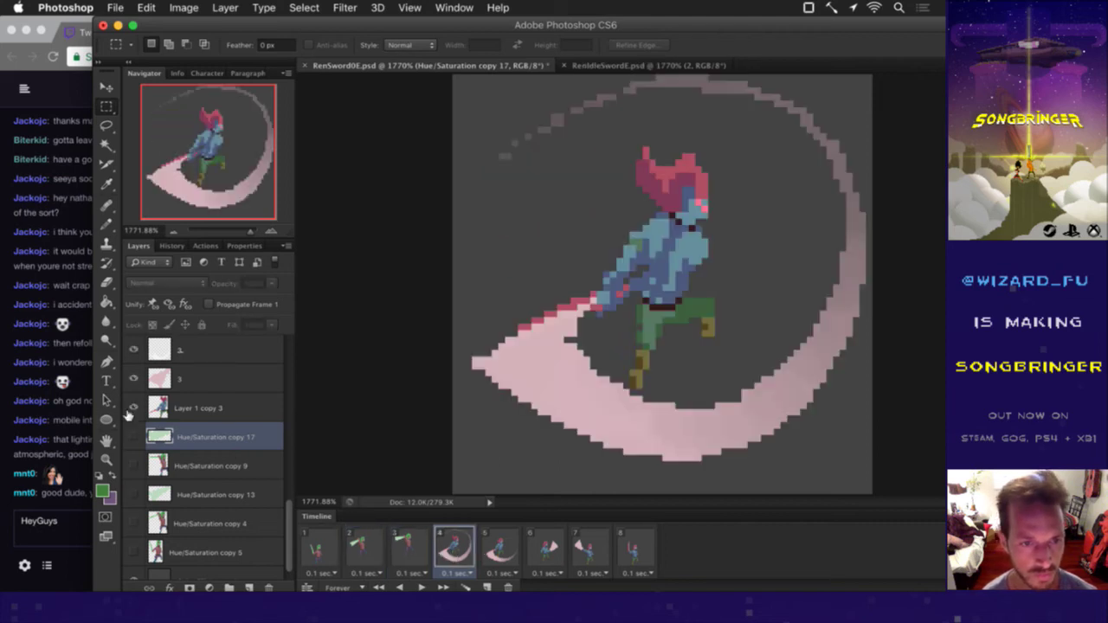
click(169, 412)
drag(288, 520, 299, 407)
click(232, 404)
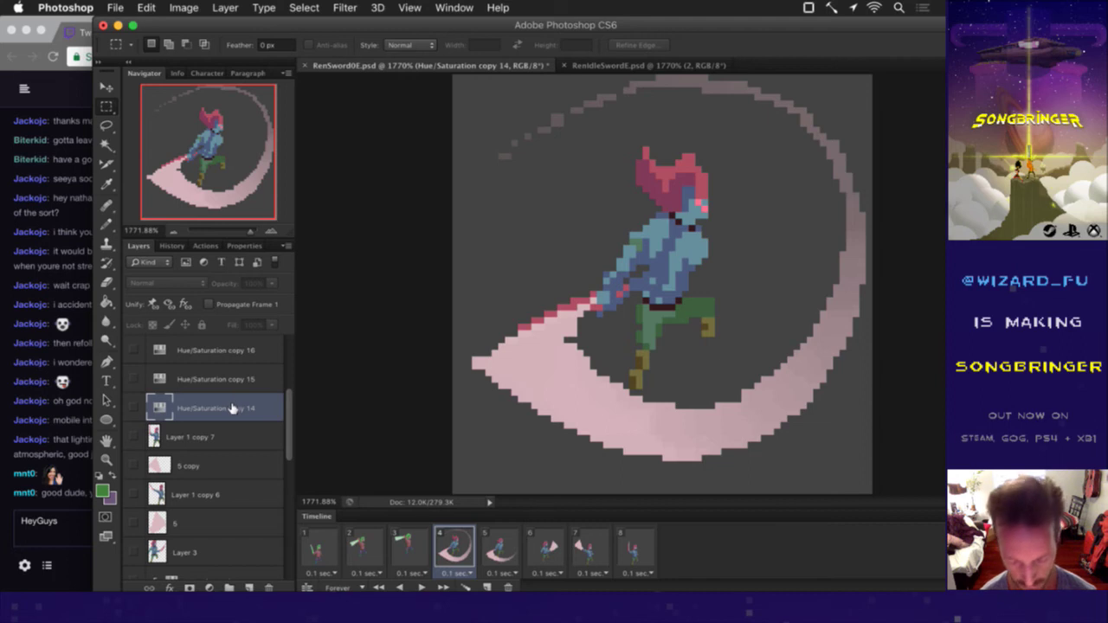
drag(162, 410, 208, 543)
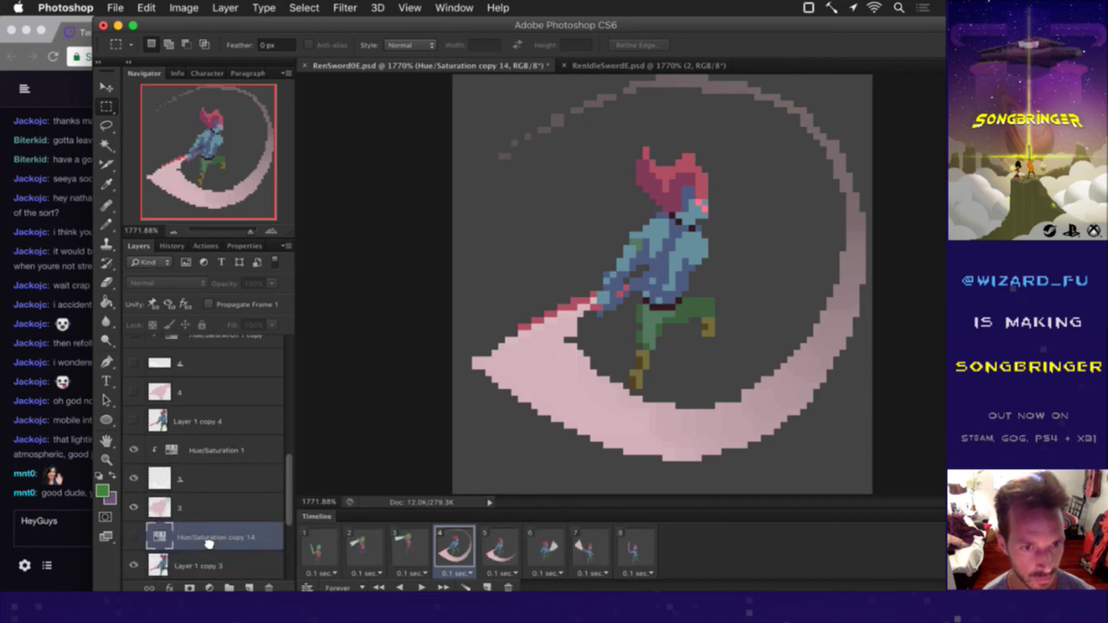
key(ctrl+j)
drag(208, 539, 206, 448)
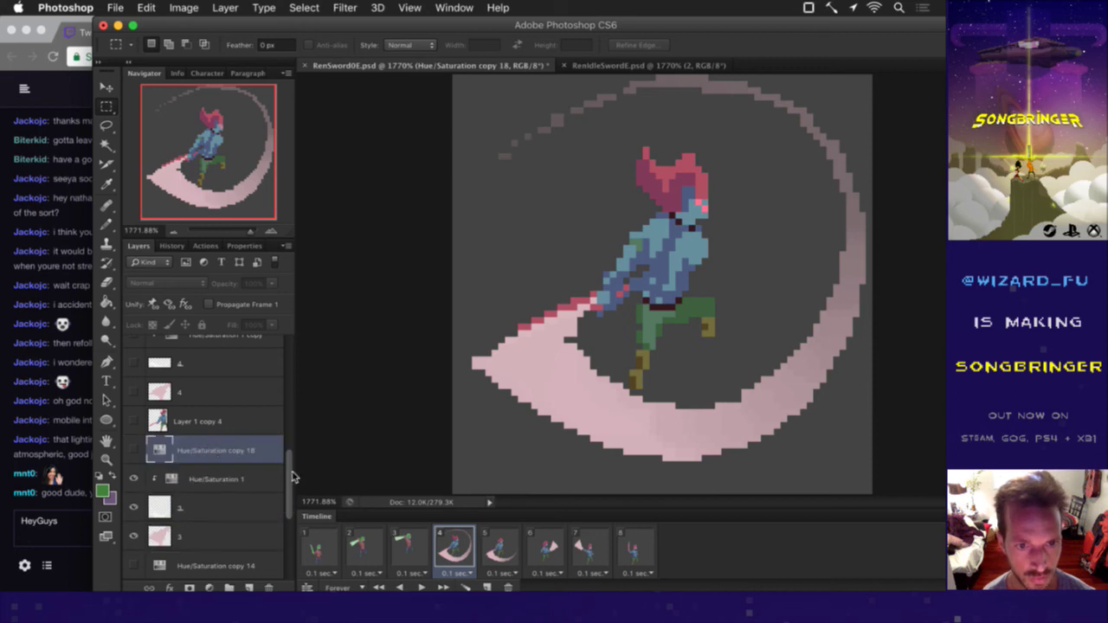
Step: Show Hue/Saturation copy 14 and merge it with Layer 1 copy 3
scroll(291, 483, down, 2)
scroll(291, 483, down, 3)
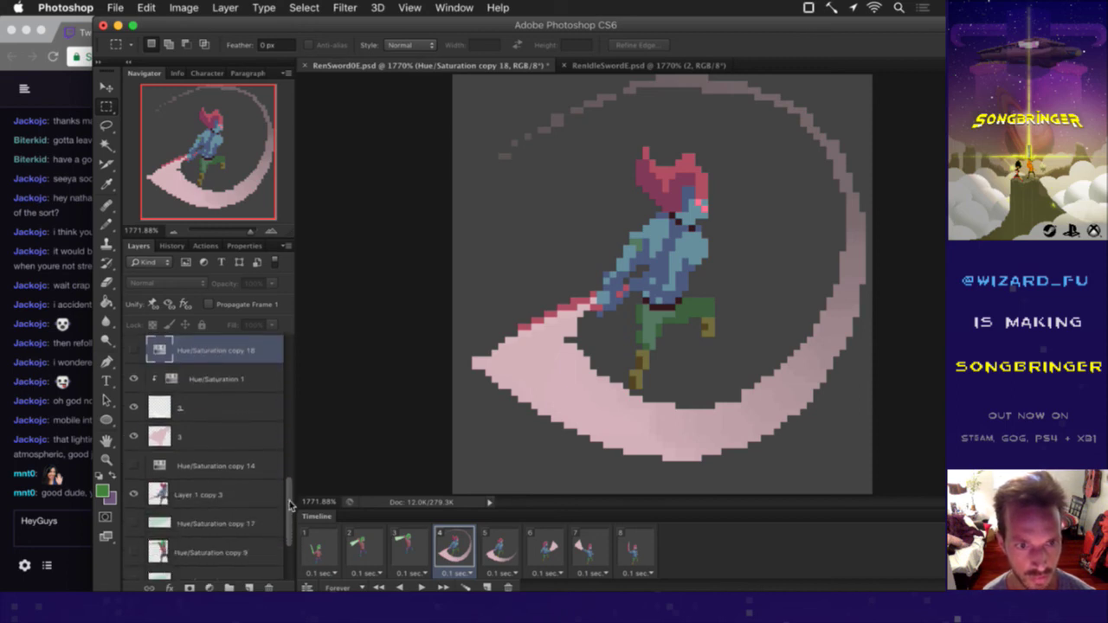
click(206, 493)
click(133, 466)
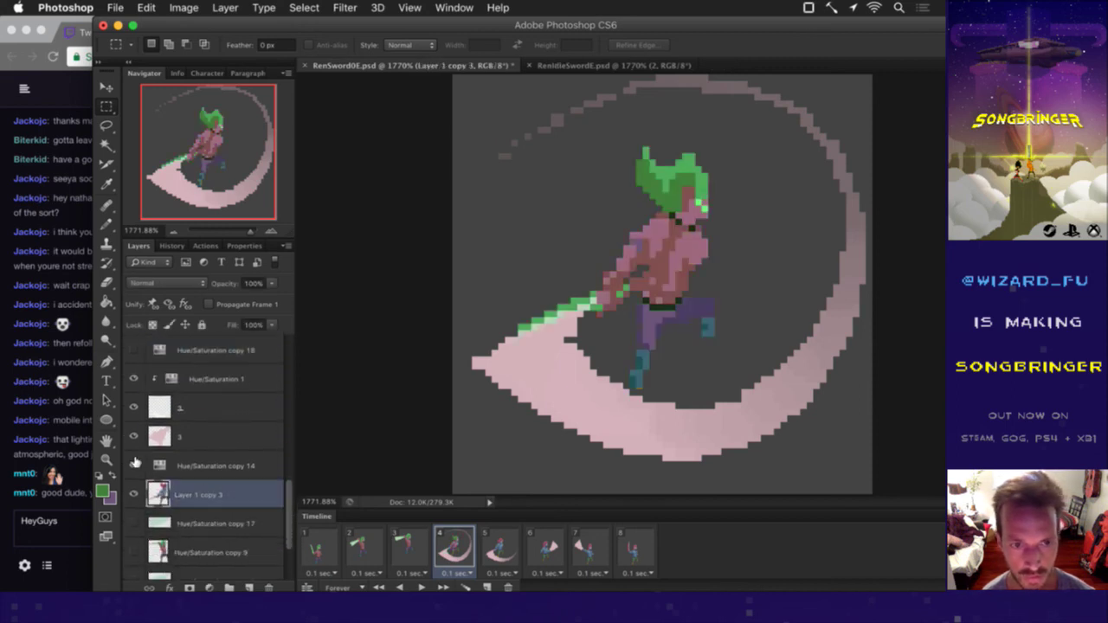
shift+click(186, 466)
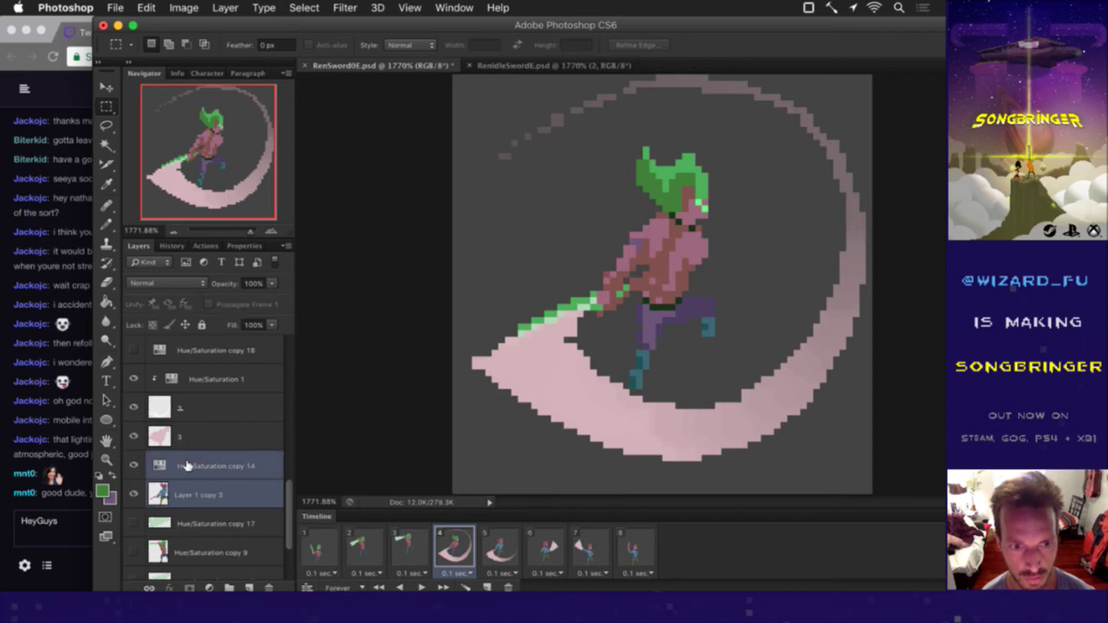
right_click(191, 466)
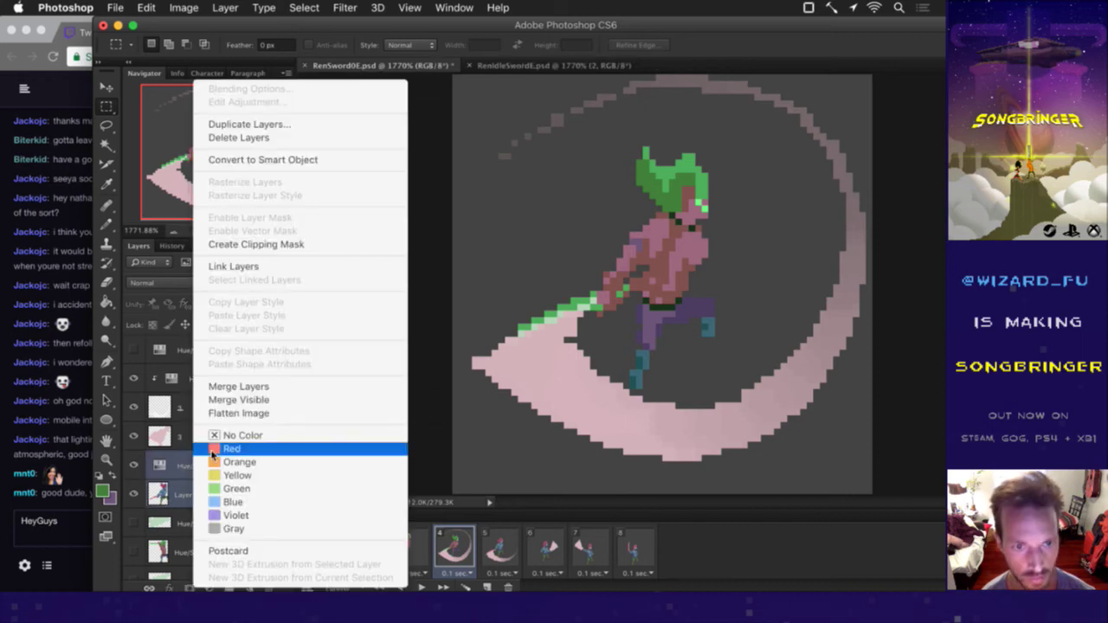
click(248, 386)
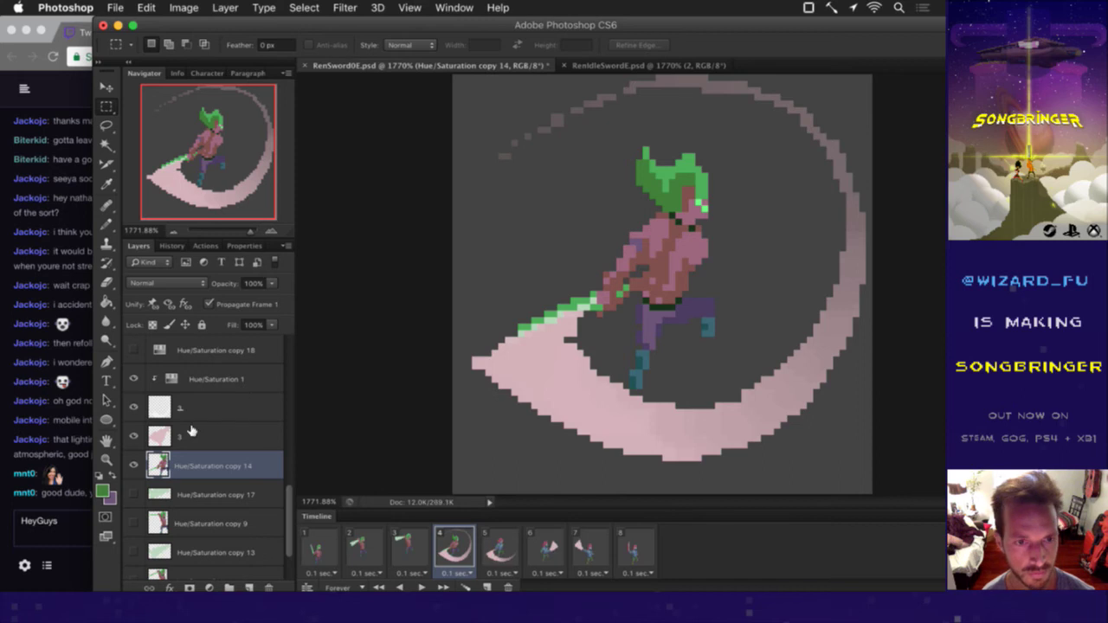
Step: Show Hue/Saturation copy 18 and try selecting it together with the sword-trail layers down to layer 3
click(191, 431)
click(135, 349)
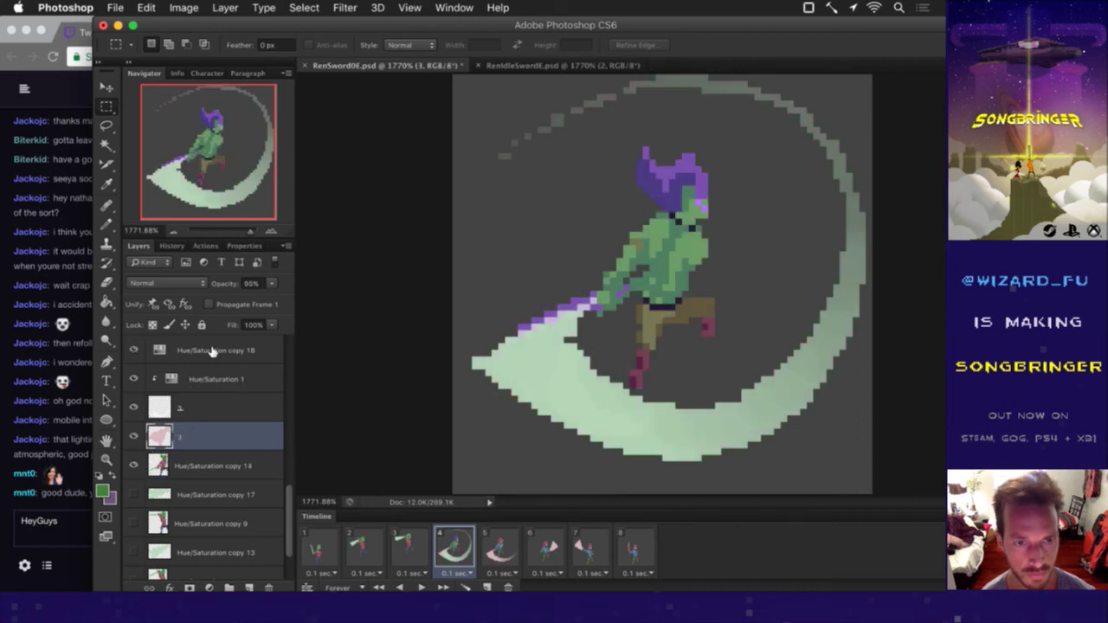
shift+click(212, 350)
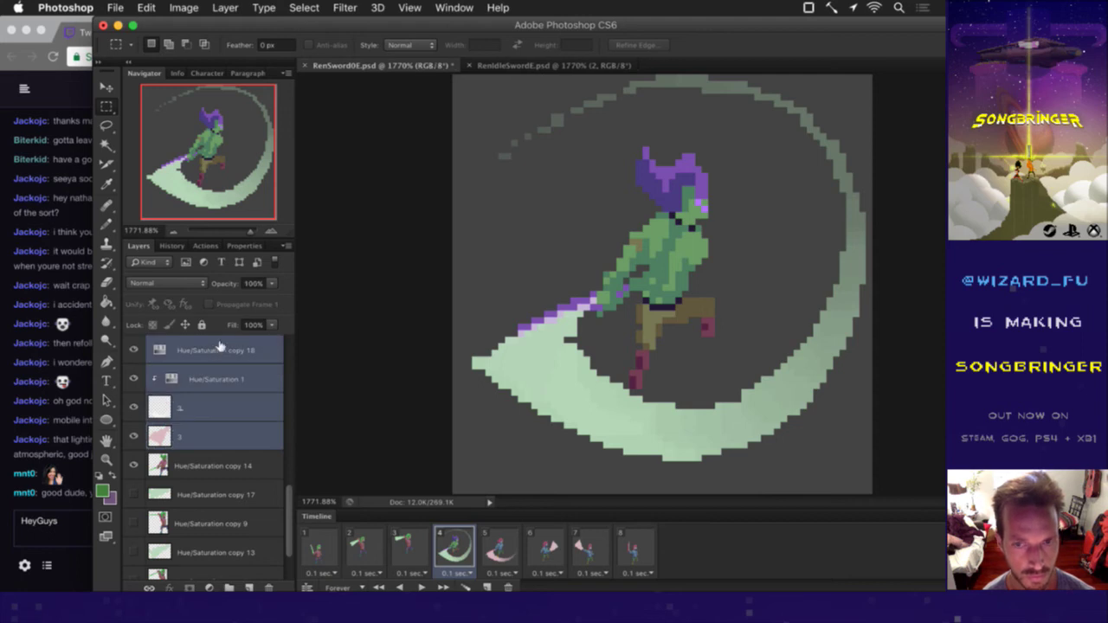
click(186, 408)
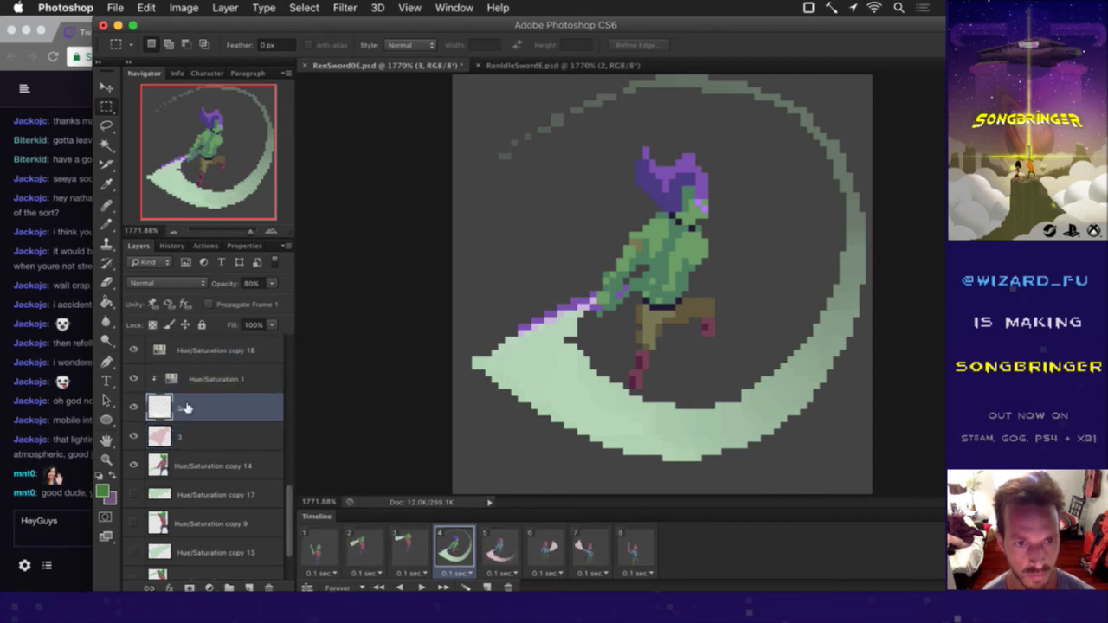
click(184, 436)
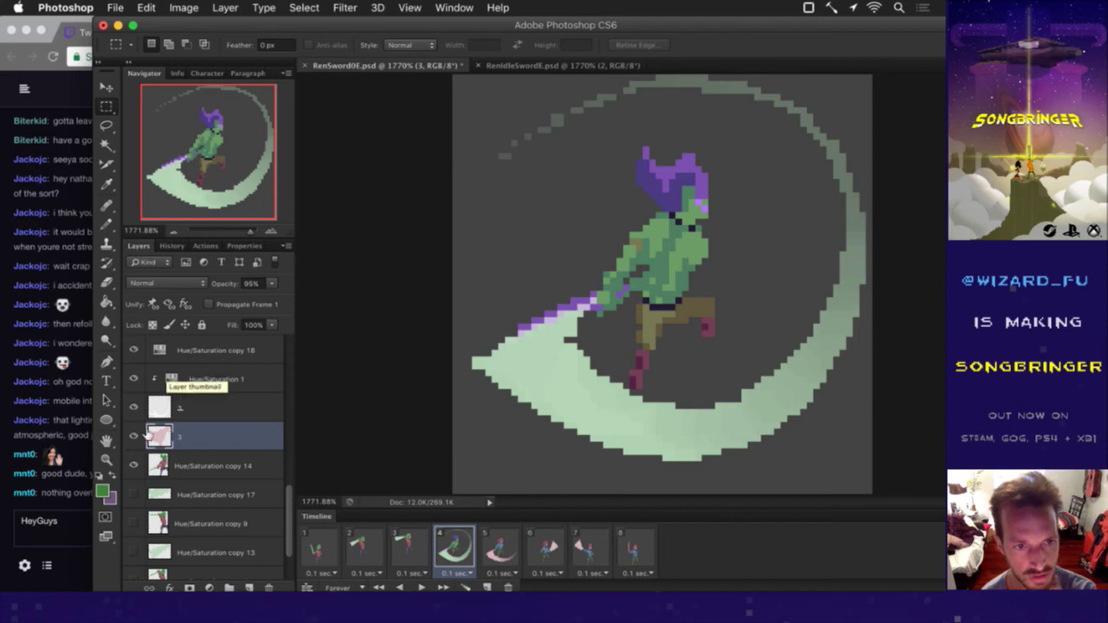
Step: Read the newest messages in the Twitch chat and return to the sprite document in Photoshop
click(66, 496)
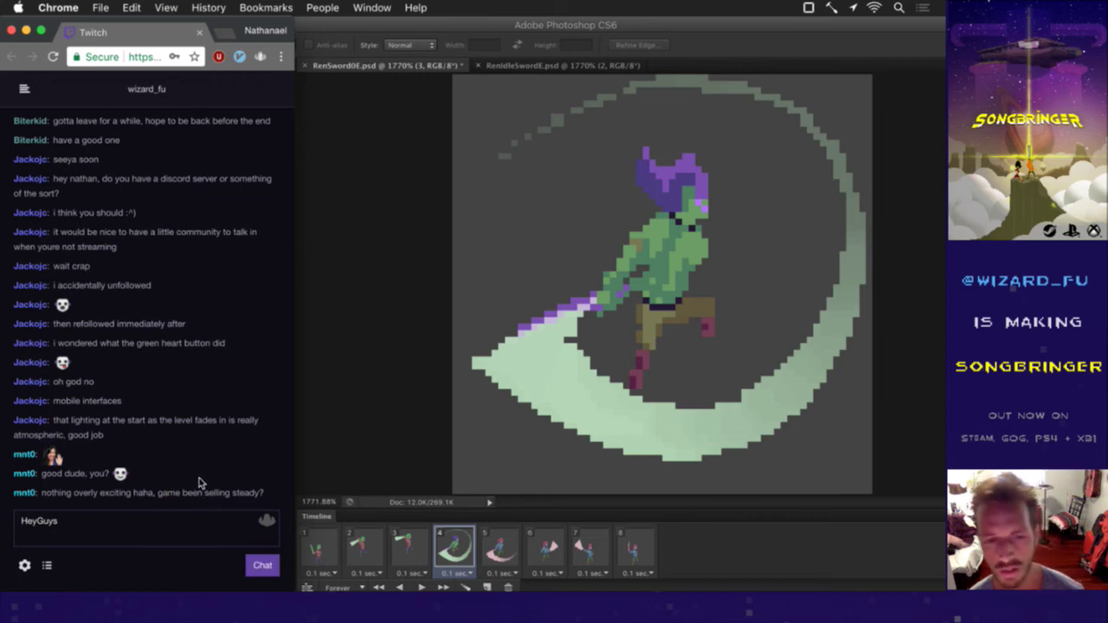
click(304, 415)
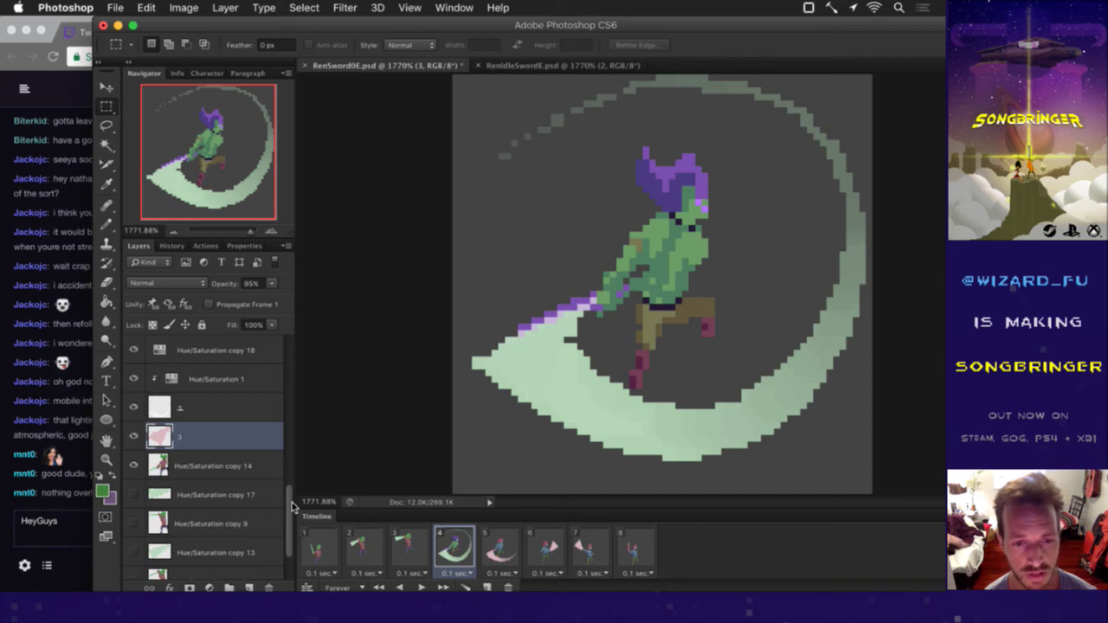
drag(292, 502, 288, 493)
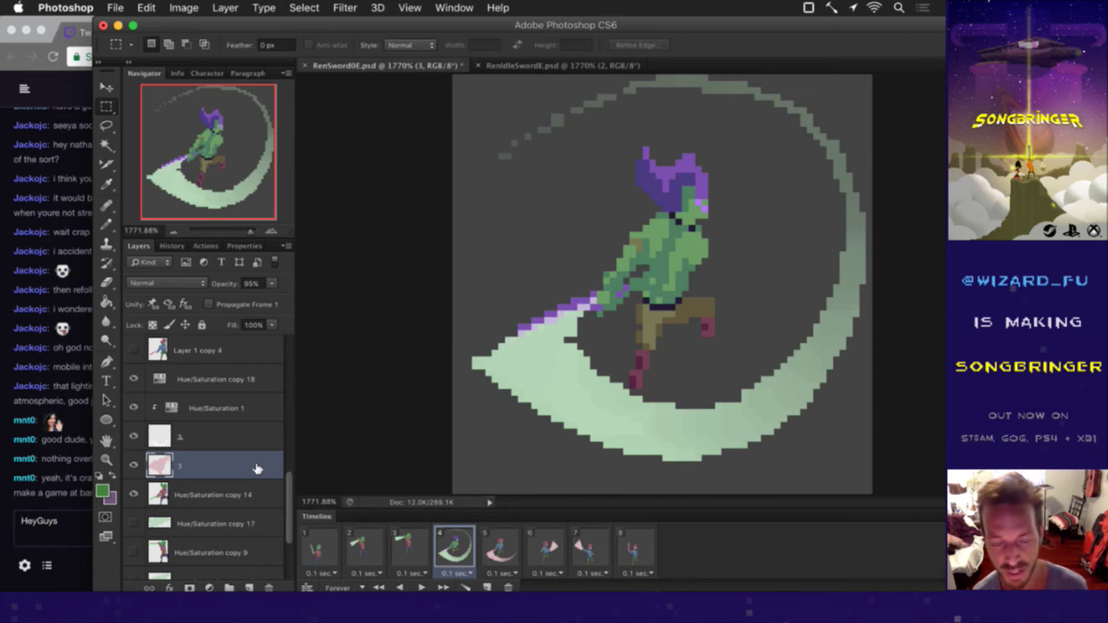
click(60, 495)
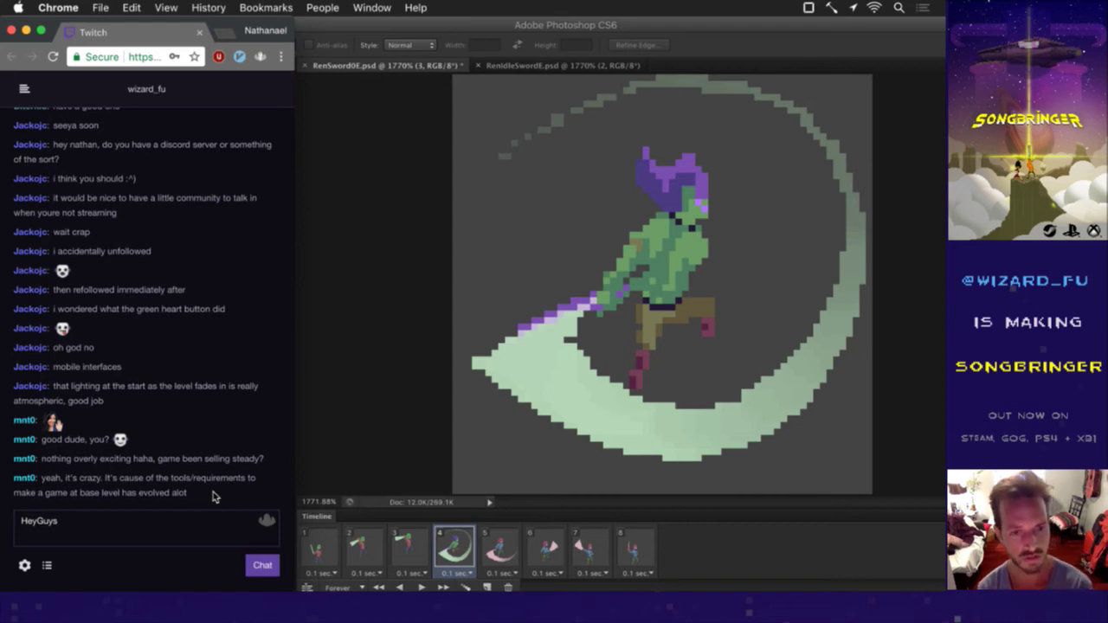
click(378, 339)
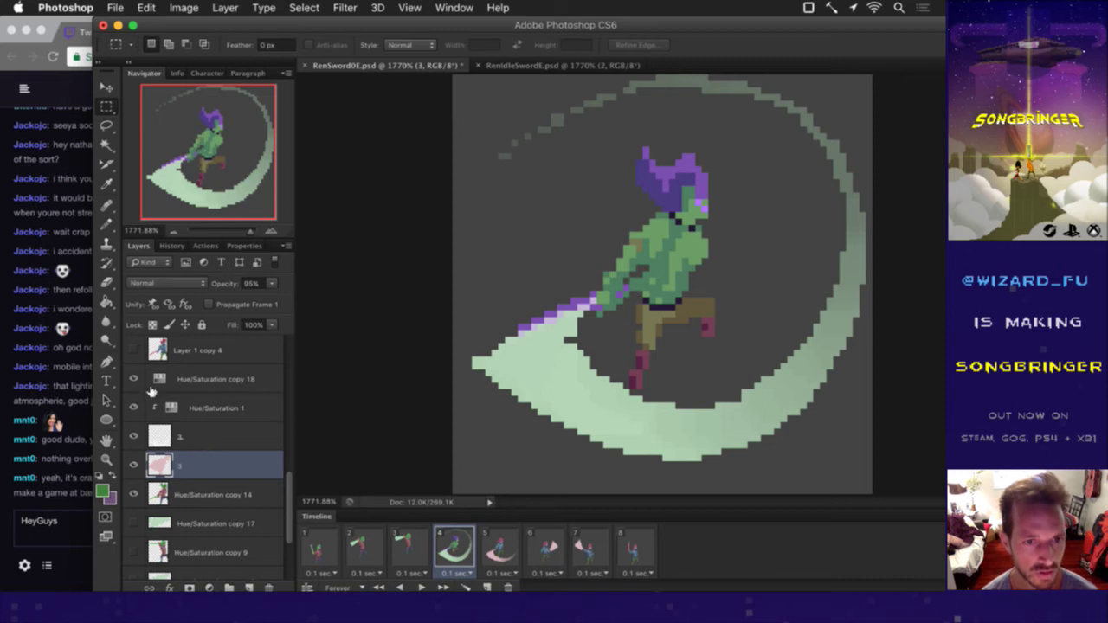
Step: Try Hue/Saturation copy 18 directly above layer 3 with its visibility on and off, and move it back above Hue/Saturation 1
drag(168, 378, 161, 459)
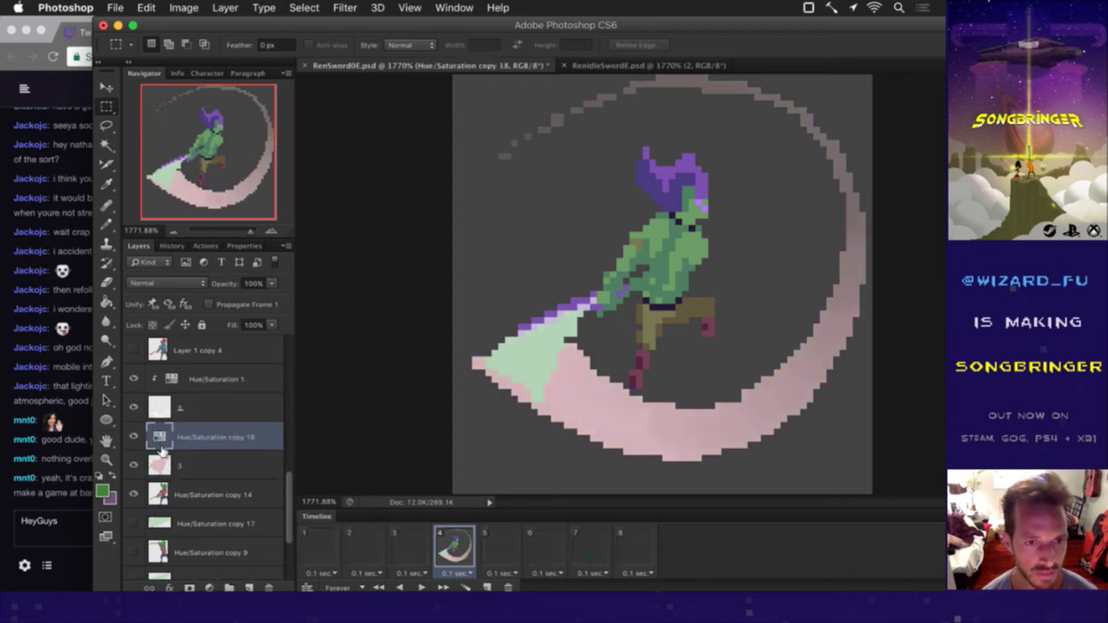
click(180, 437)
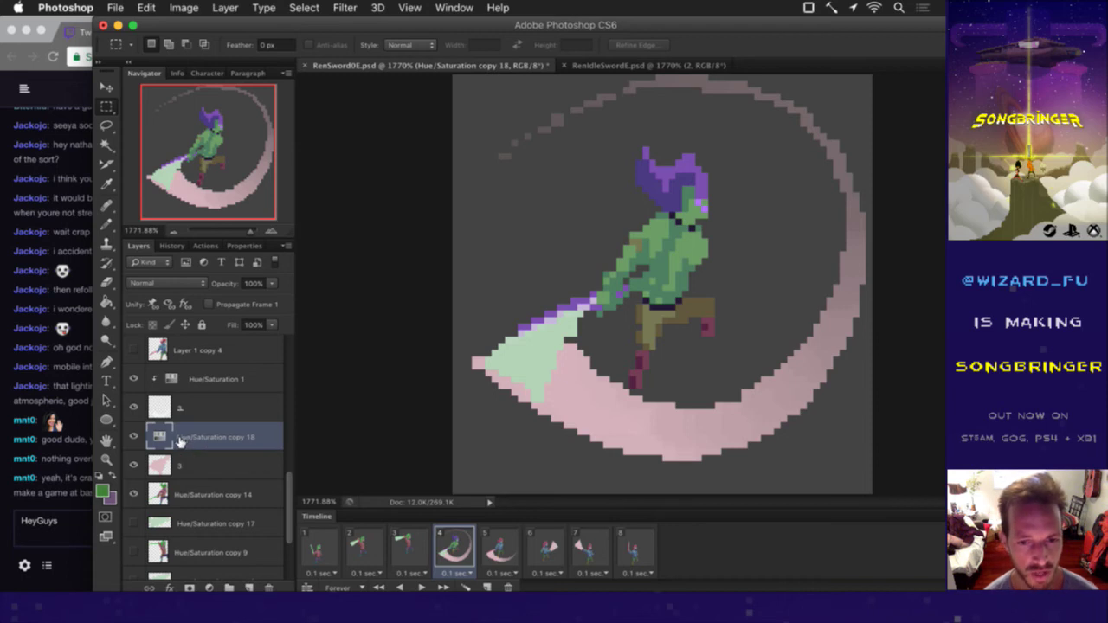
click(134, 435)
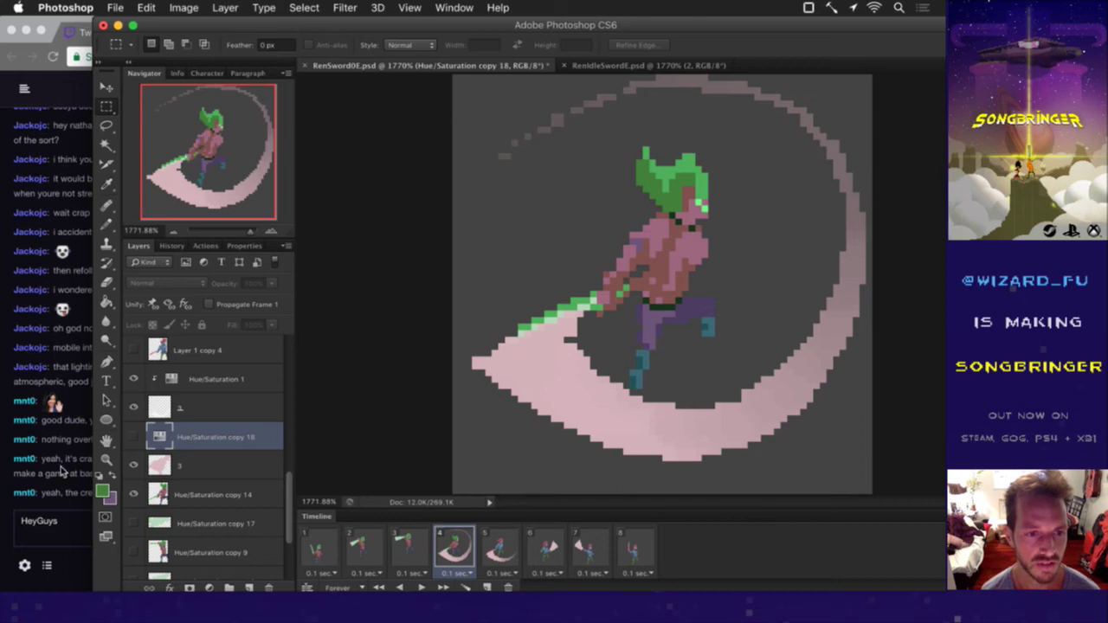
click(61, 470)
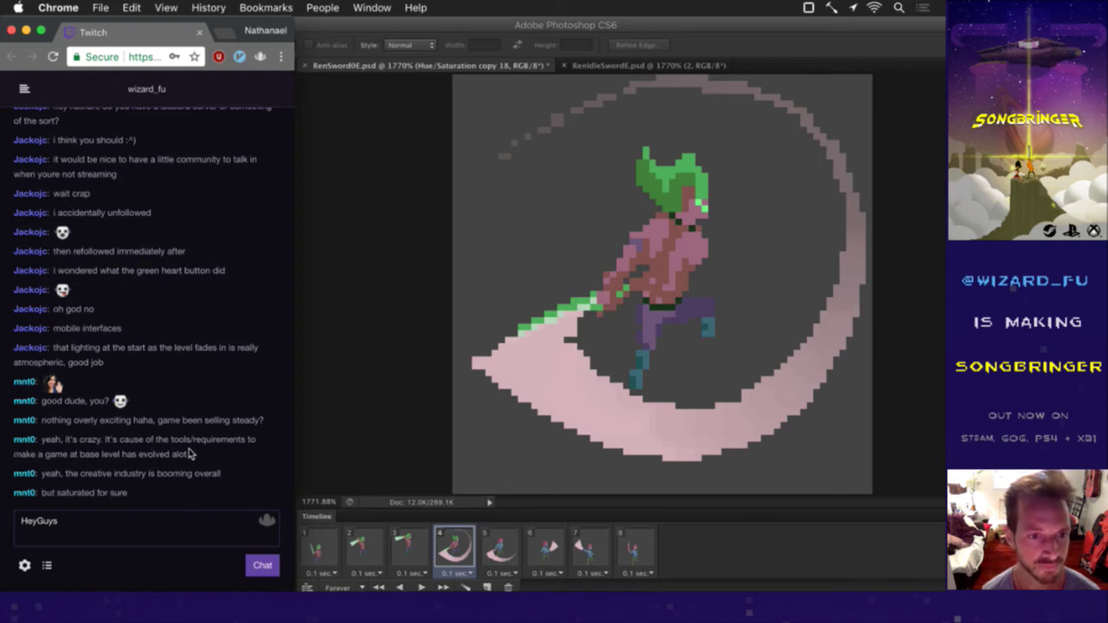
click(330, 455)
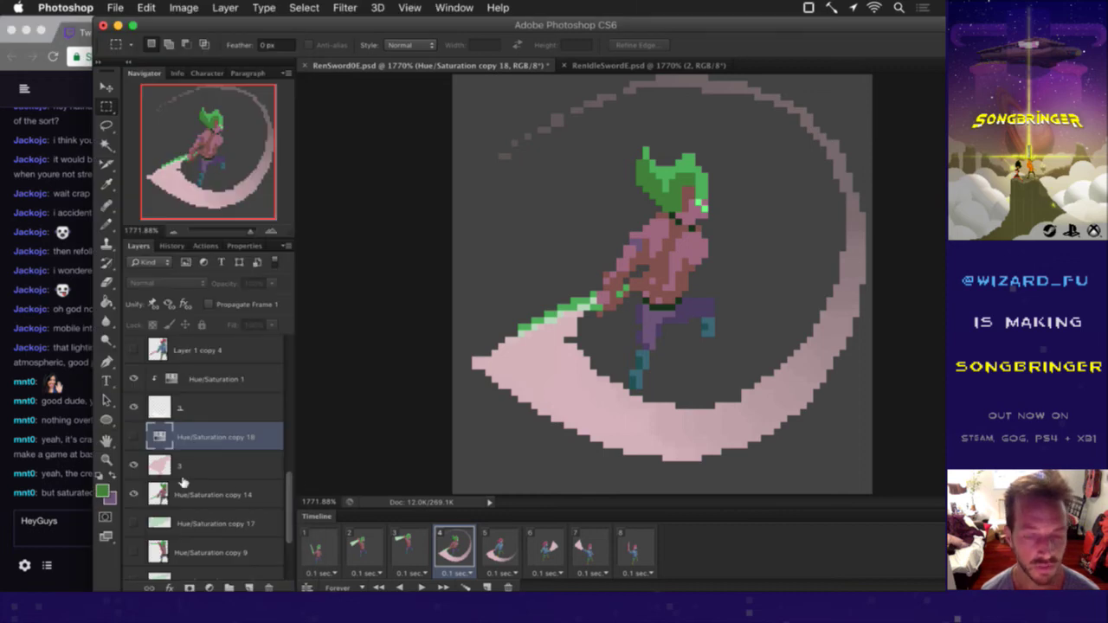
click(136, 434)
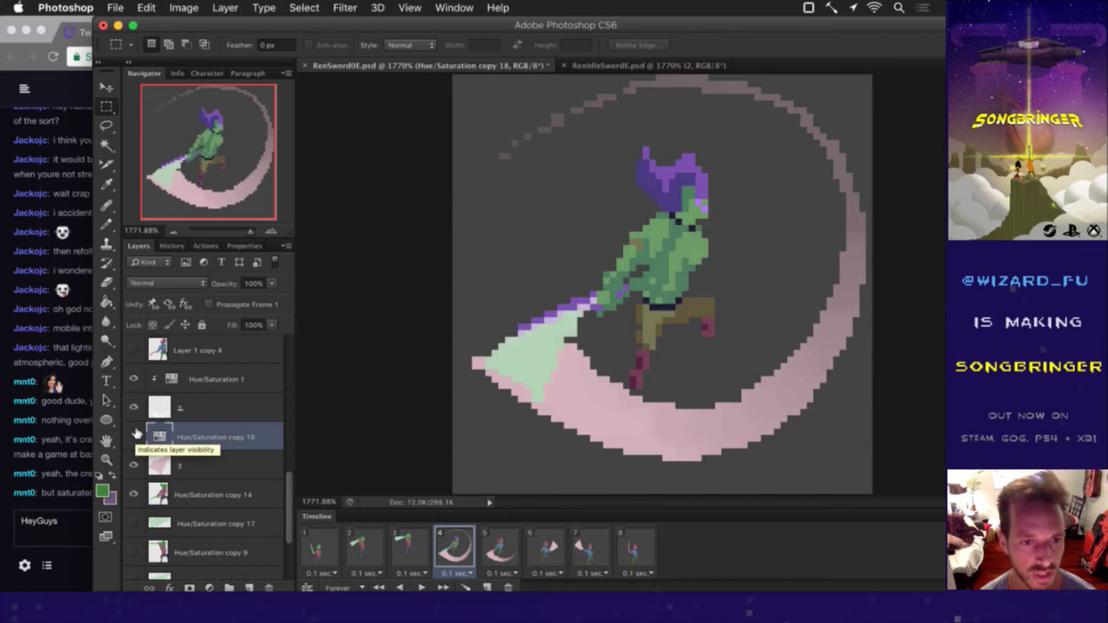
click(135, 435)
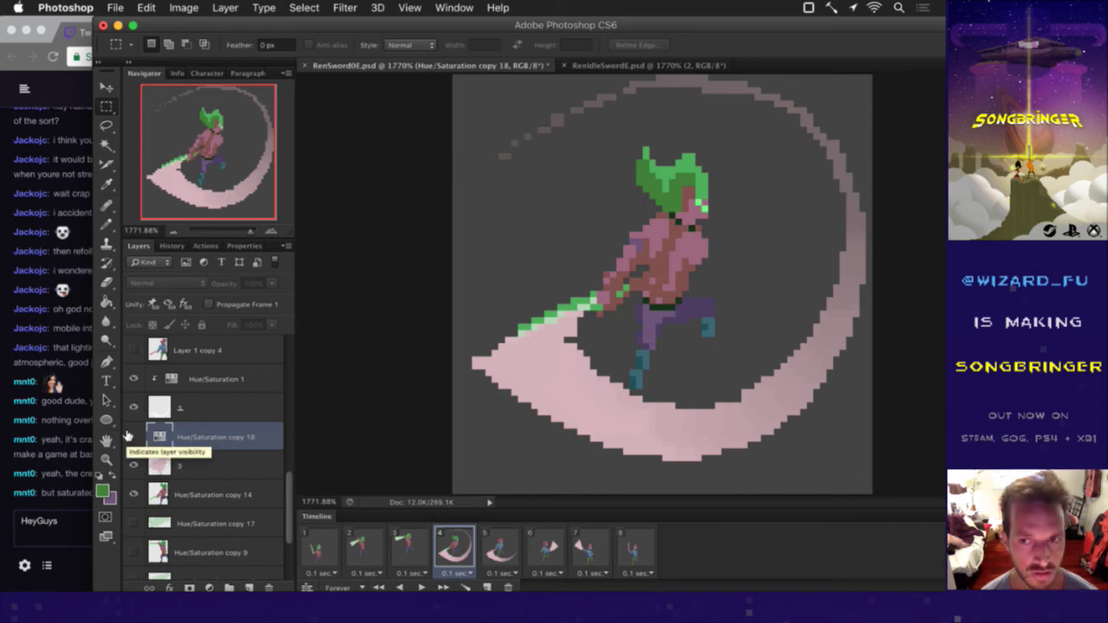
drag(149, 436, 157, 376)
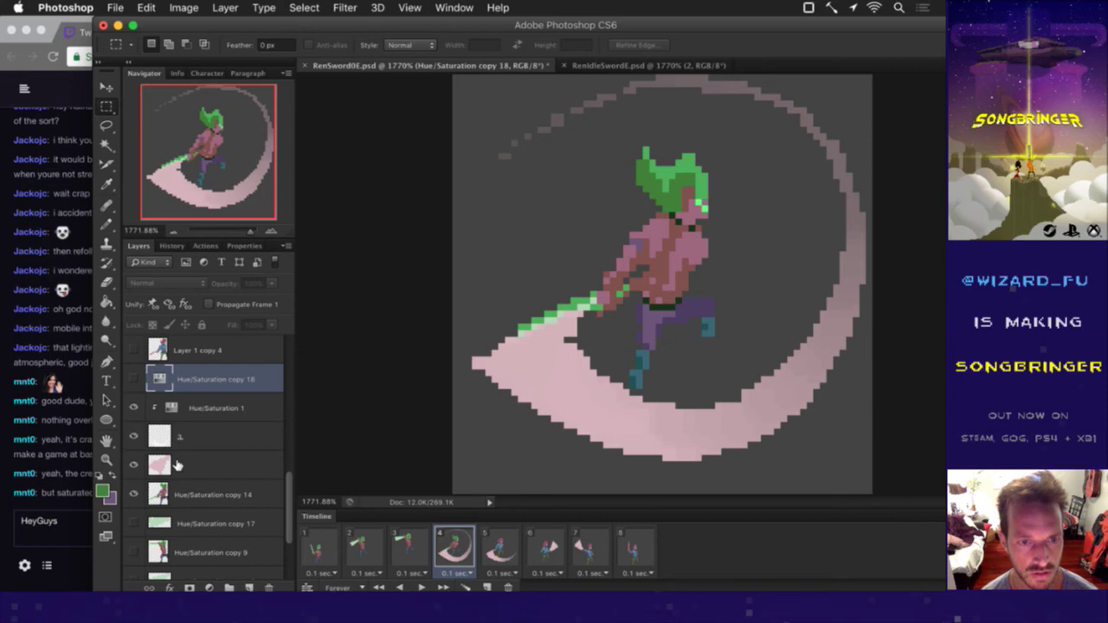
Step: Show Hue/Saturation copy 18, merge it with frame 4's sword-trail layers down to layer 3, and save the document with Propagate Frame 1 off
shift+click(177, 466)
click(134, 377)
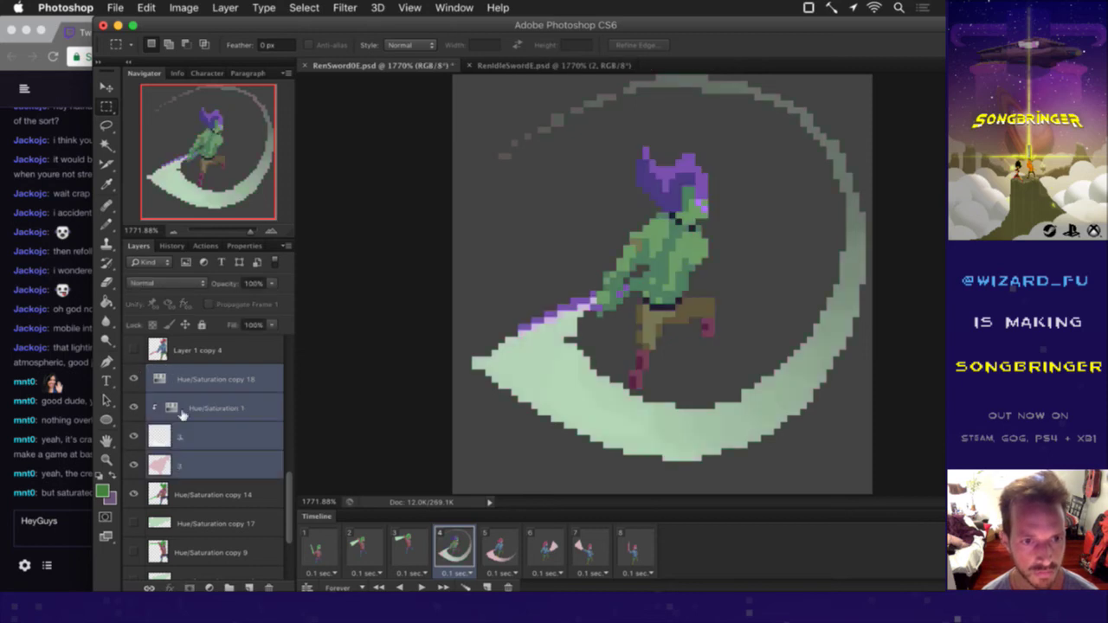
right_click(217, 466)
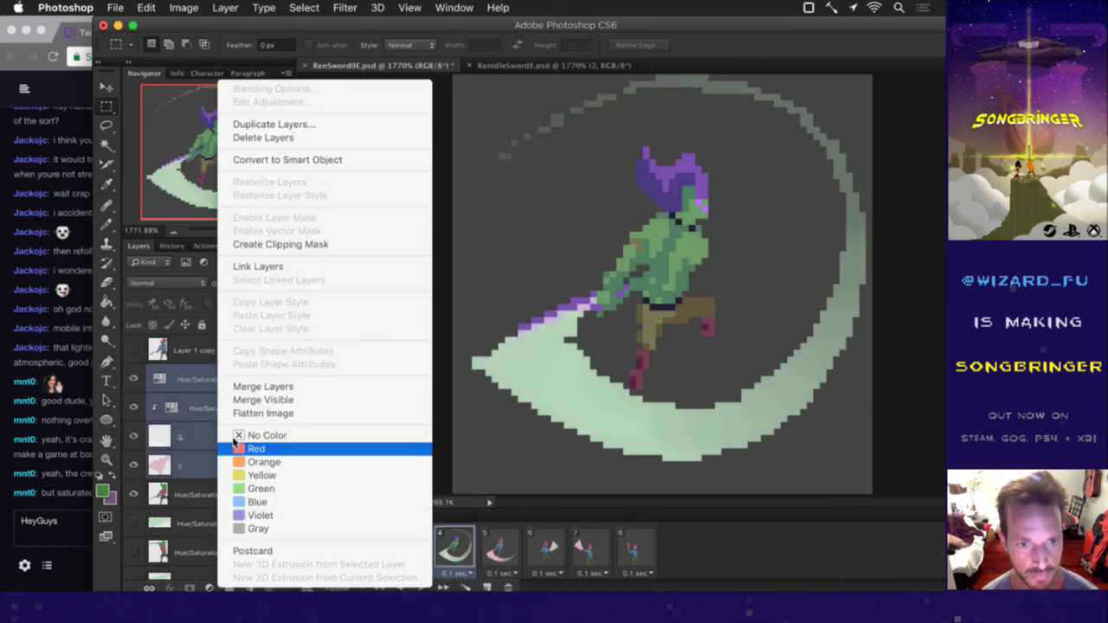
click(260, 387)
click(209, 304)
key(super+s)
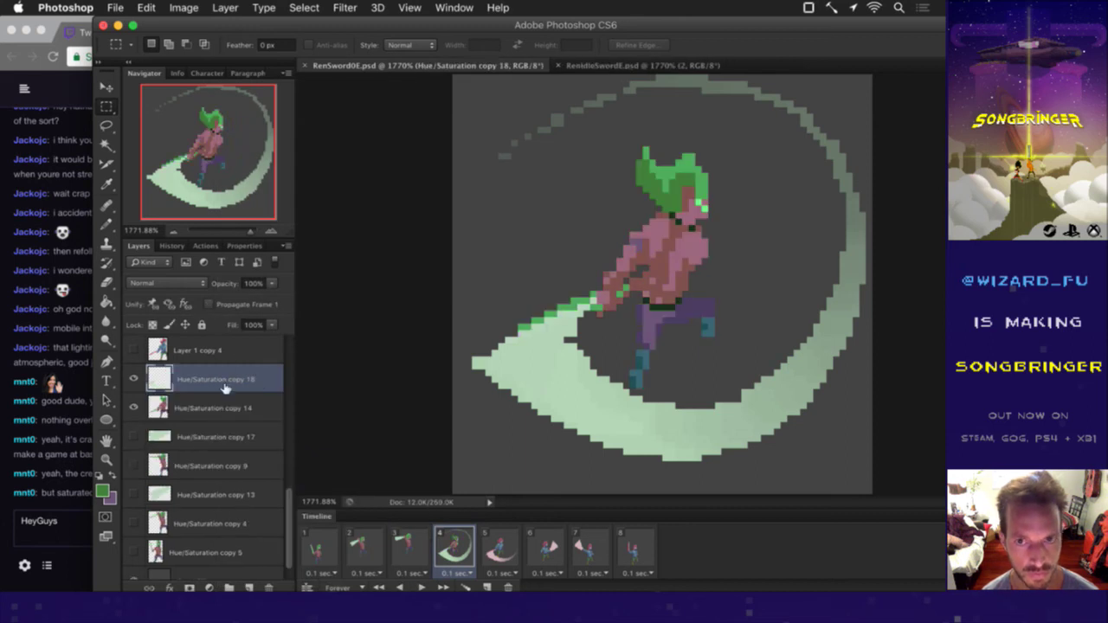
Step: Select frame 5 and move Hue/Saturation copy 15 down to sit directly above Layer 1 copy 4
click(511, 555)
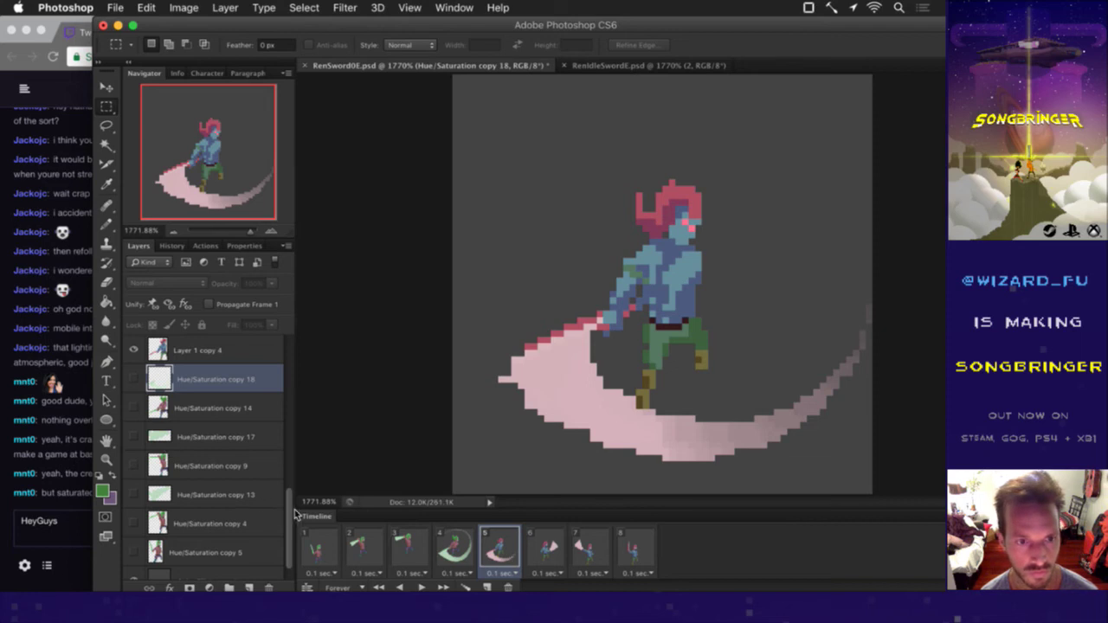
scroll(187, 502, up, 5)
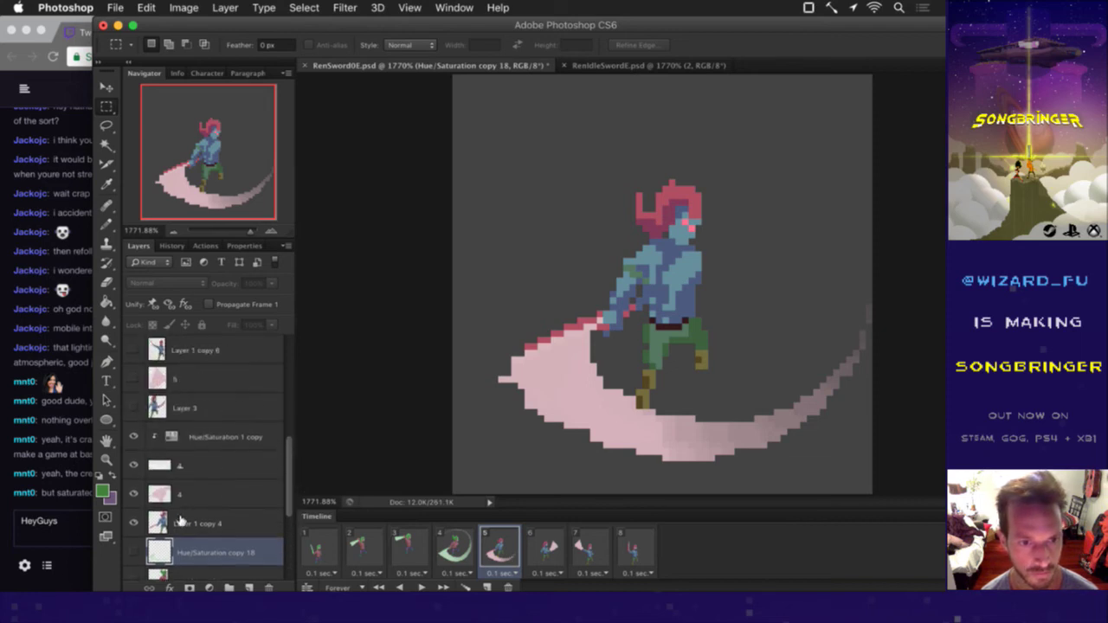
click(183, 522)
drag(288, 472, 300, 404)
drag(218, 438, 208, 532)
Step: Check the latest Twitch chat messages and switch back to Photoshop
click(64, 495)
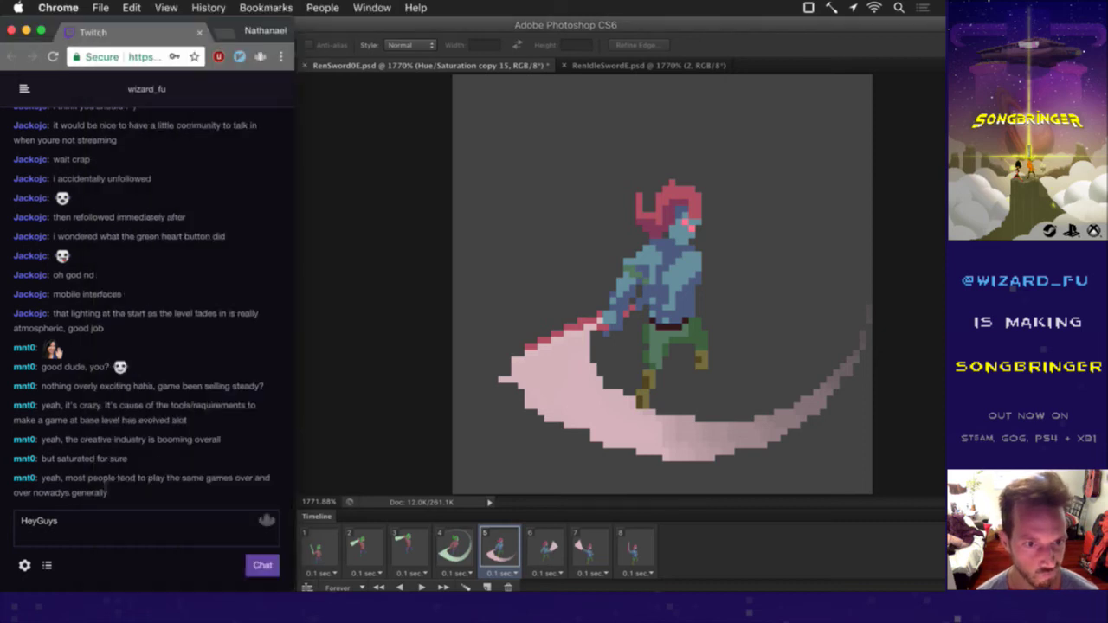
click(323, 418)
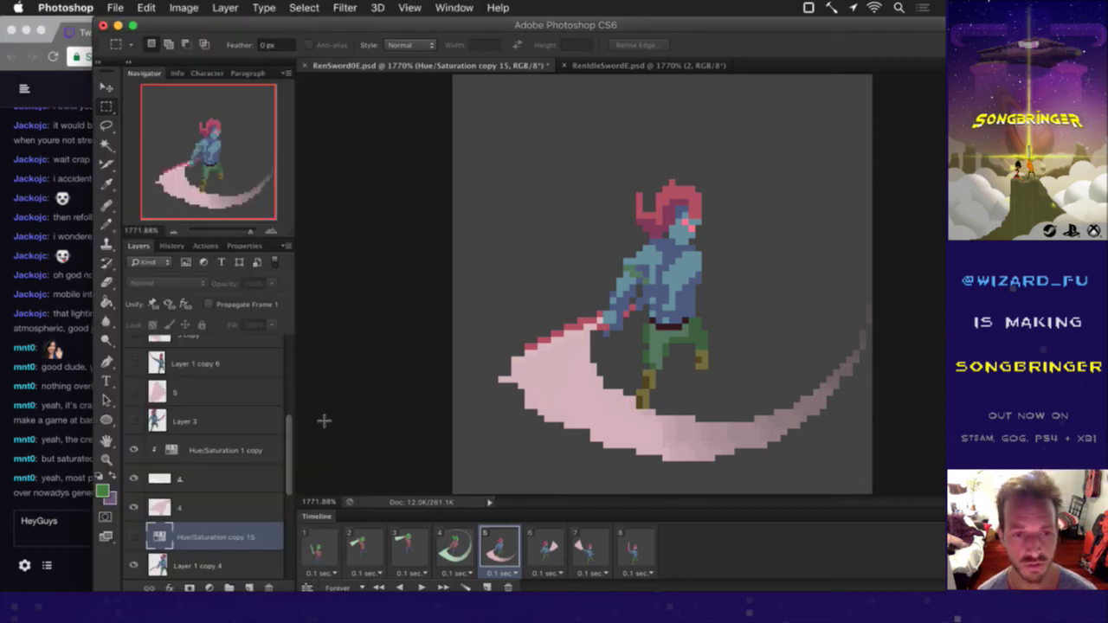
Step: Show Hue/Saturation copy 15, duplicate it, and place the duplicate hidden above Hue/Saturation 1 copy
scroll(293, 472, down, 3)
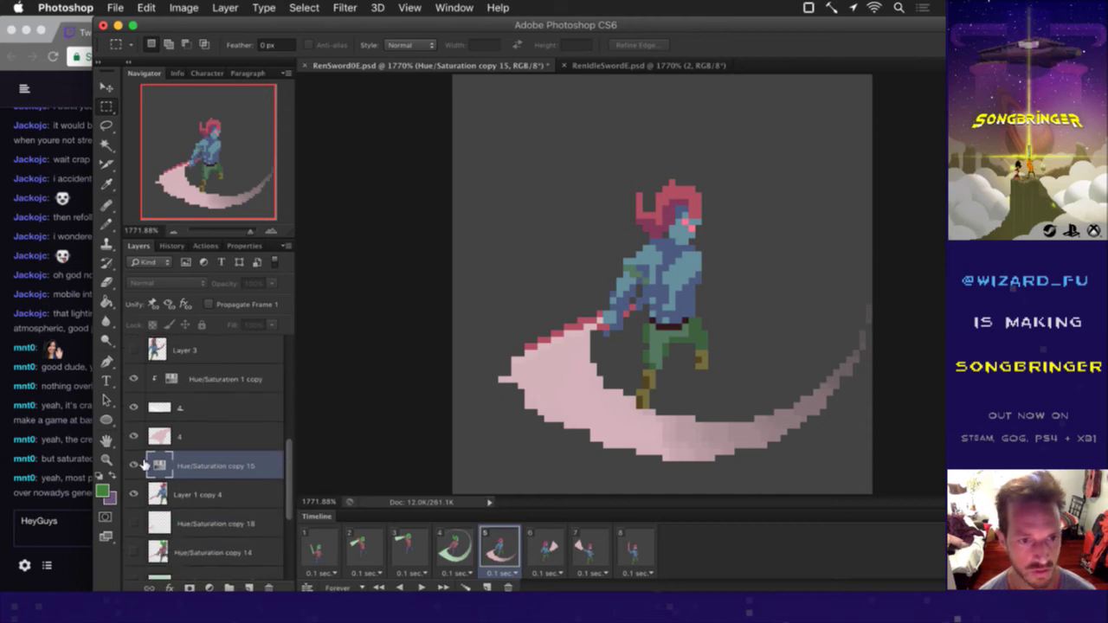
click(134, 466)
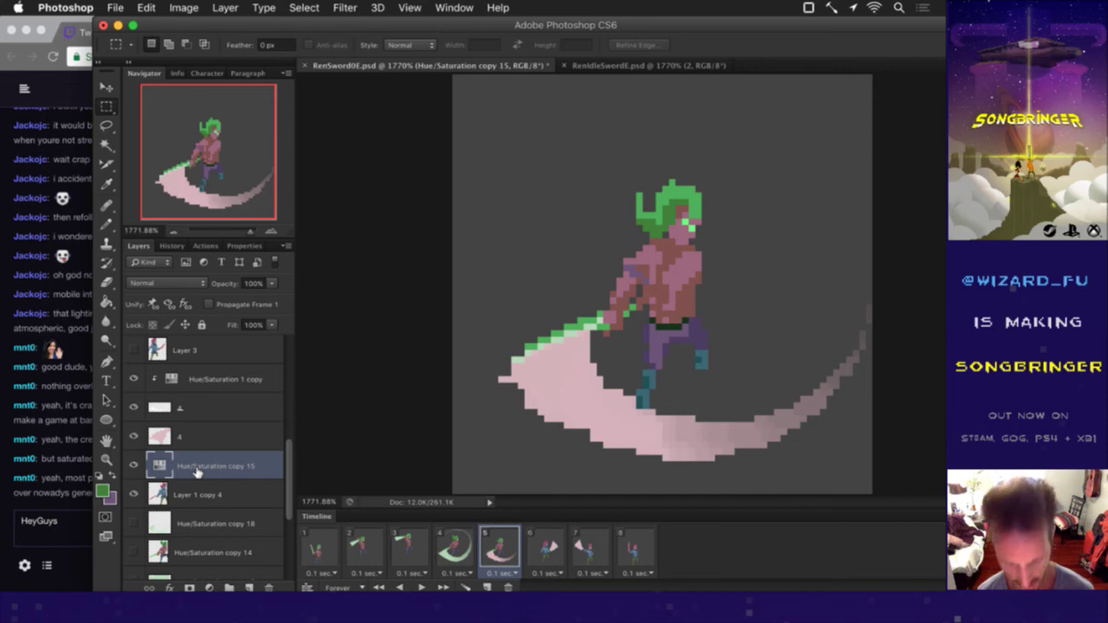
key(super+j)
drag(173, 468, 143, 378)
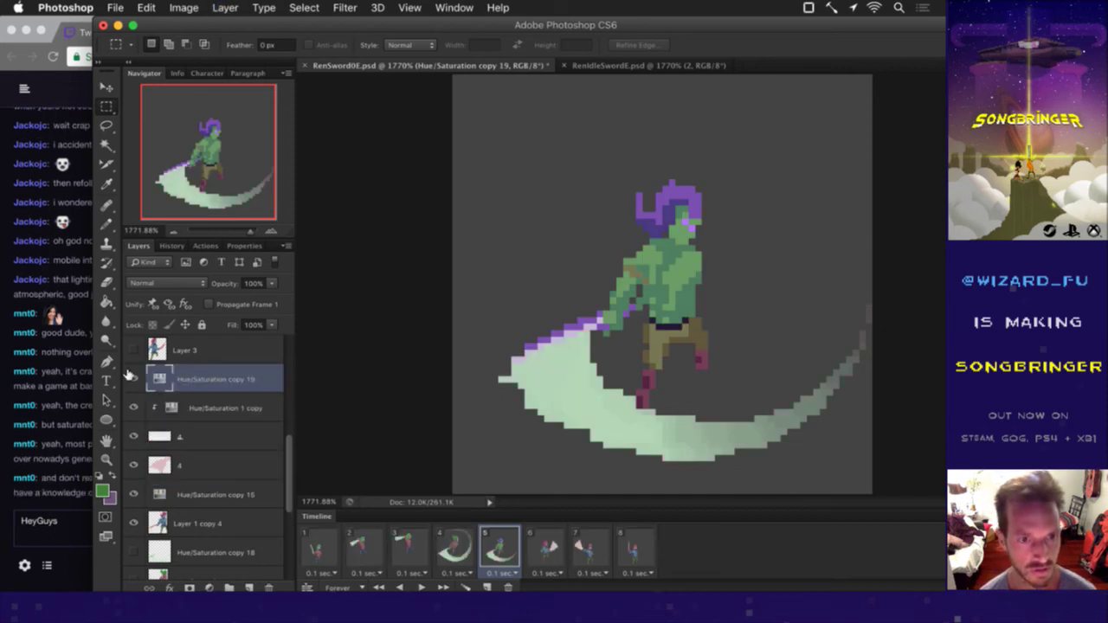
click(133, 378)
Step: Merge Hue/Saturation copy 15 with the character layer Layer 1 copy 4
click(208, 504)
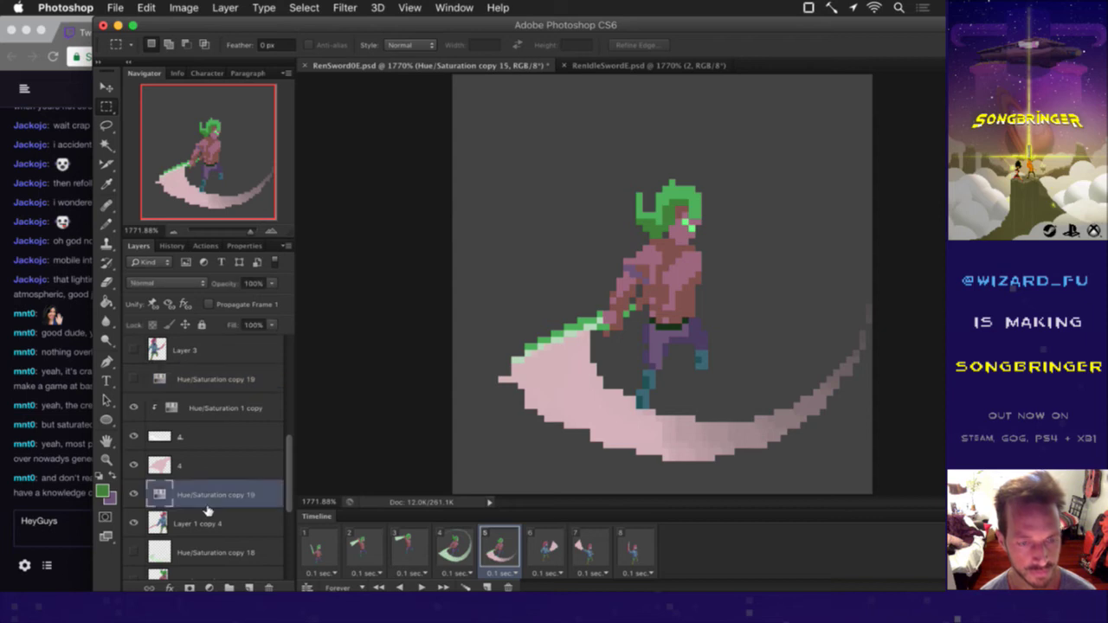
shift+click(213, 512)
right_click(228, 497)
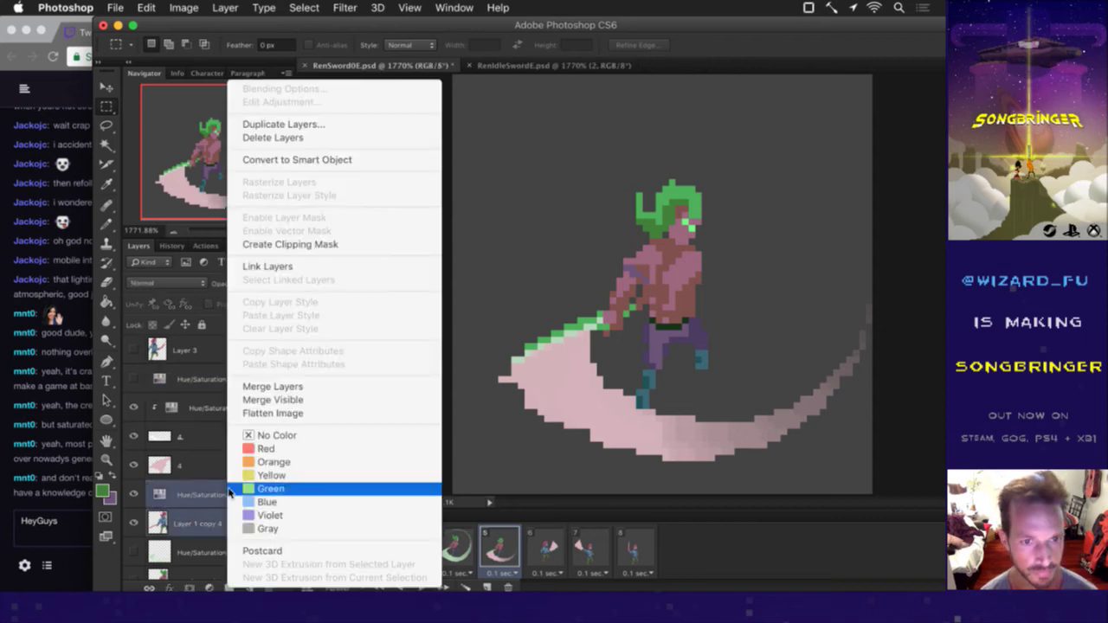
click(297, 391)
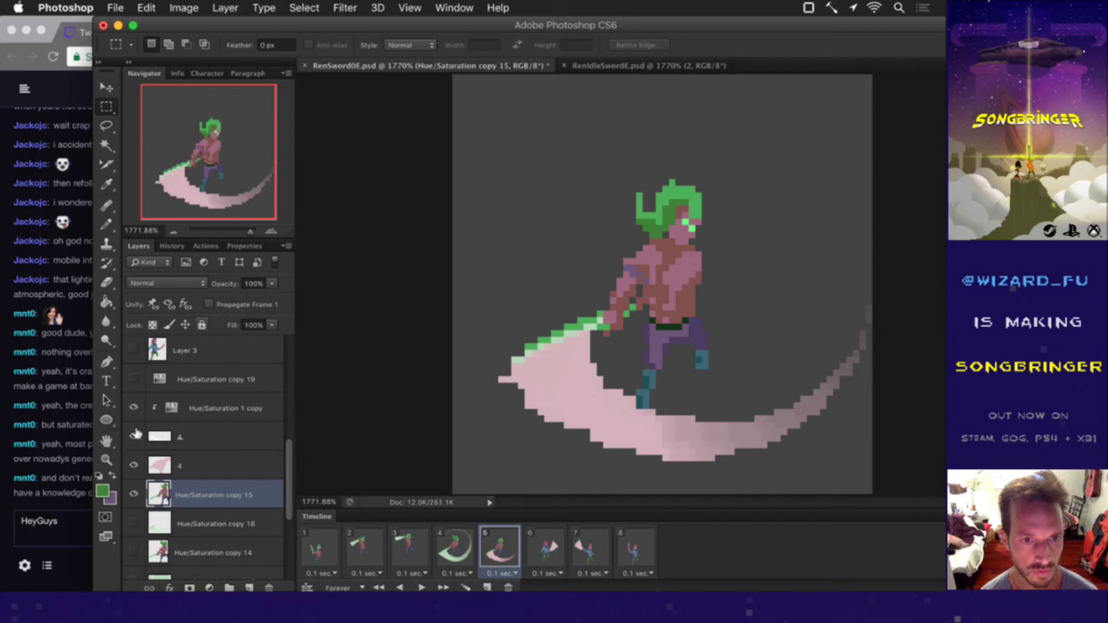
Step: Read the newest Twitch chat messages, then return to Photoshop and save the sprite document
click(78, 477)
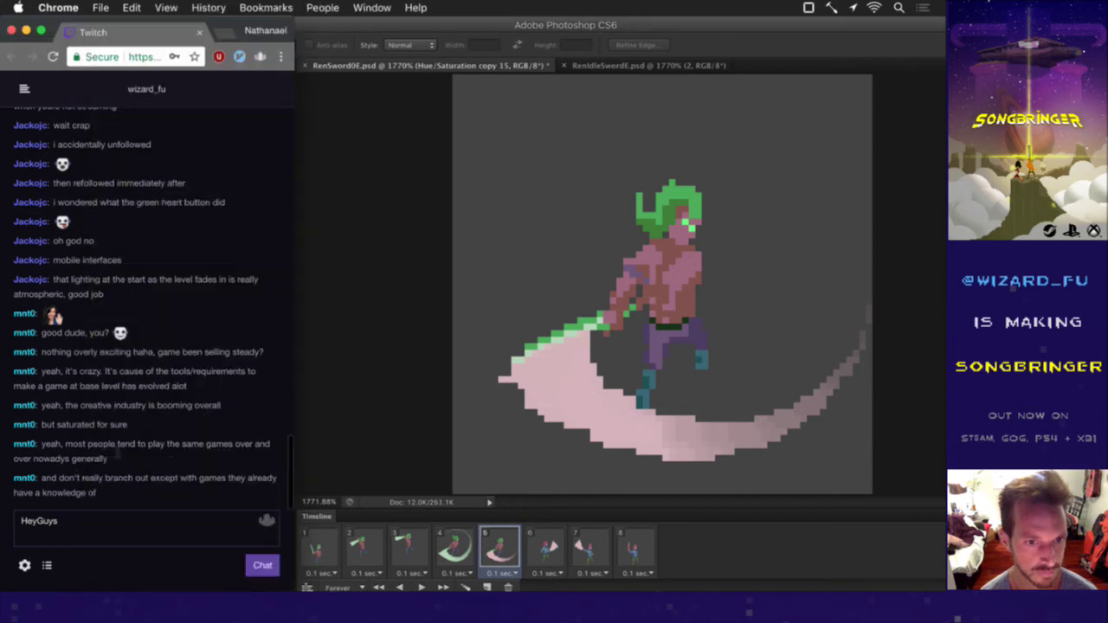
click(323, 421)
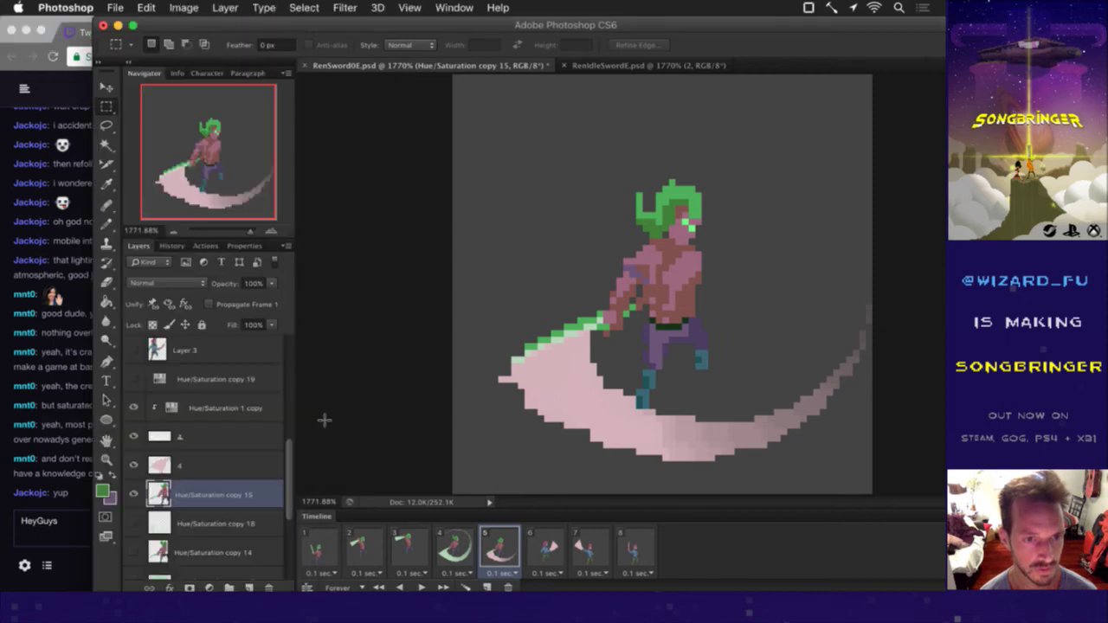
key(cmd+s)
Step: Show Hue/Saturation copy 19, merge it with frame 5's sword-trail layers down to layer 4, and save the document
click(199, 465)
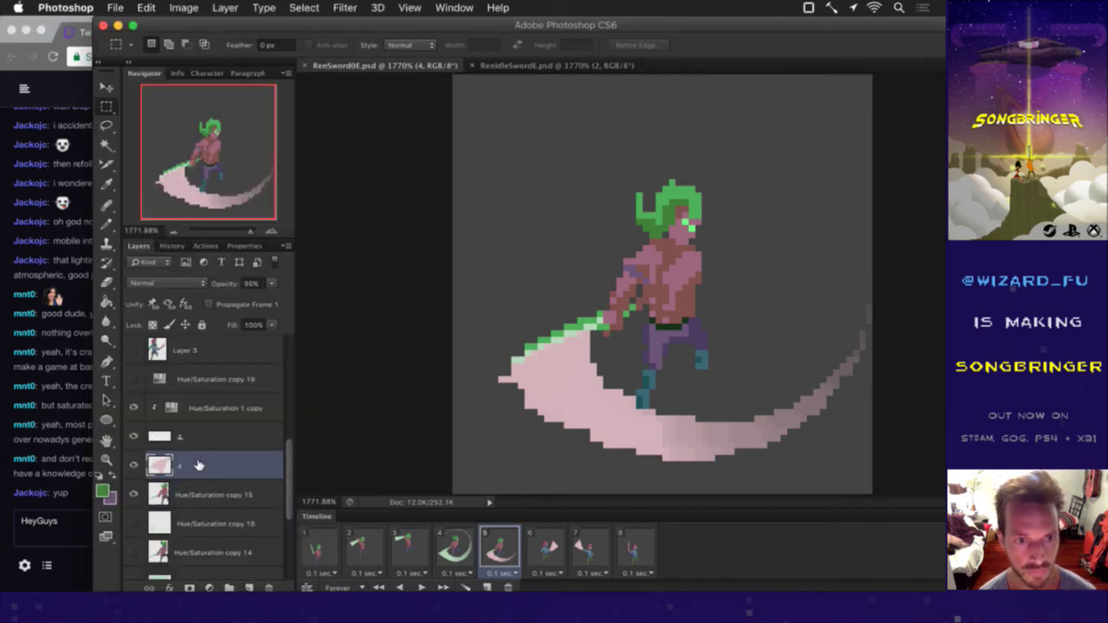
click(178, 372)
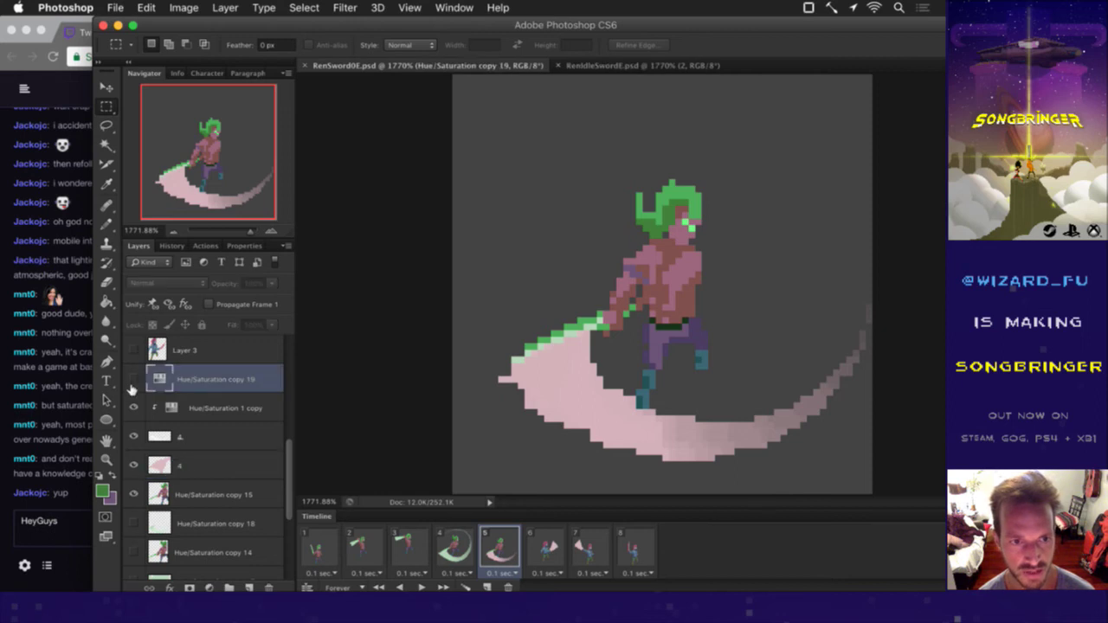
click(132, 381)
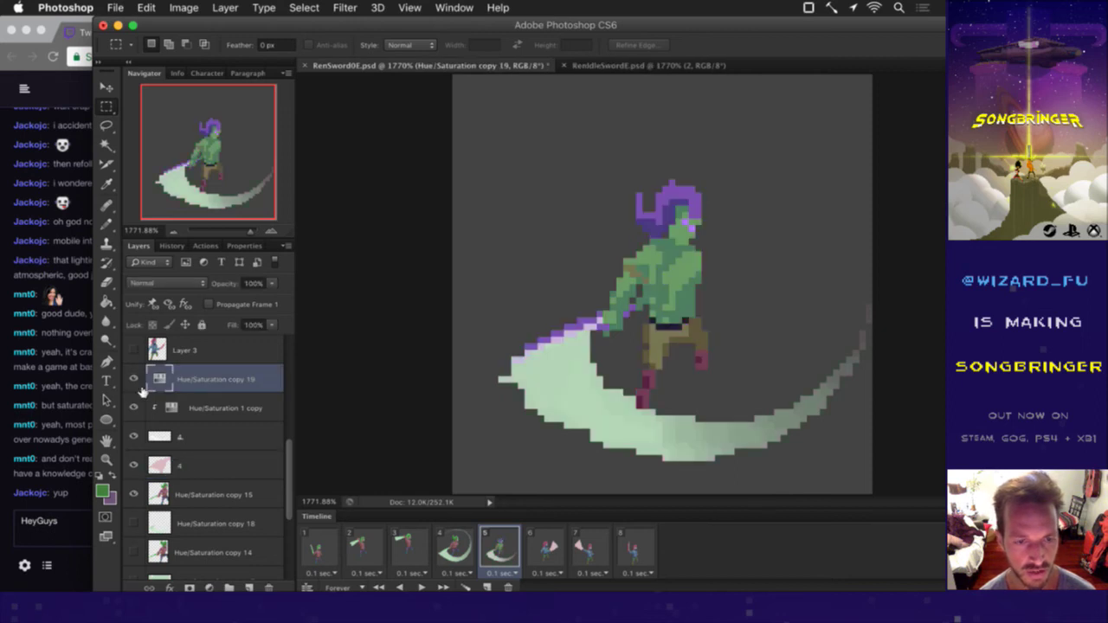
shift+click(202, 465)
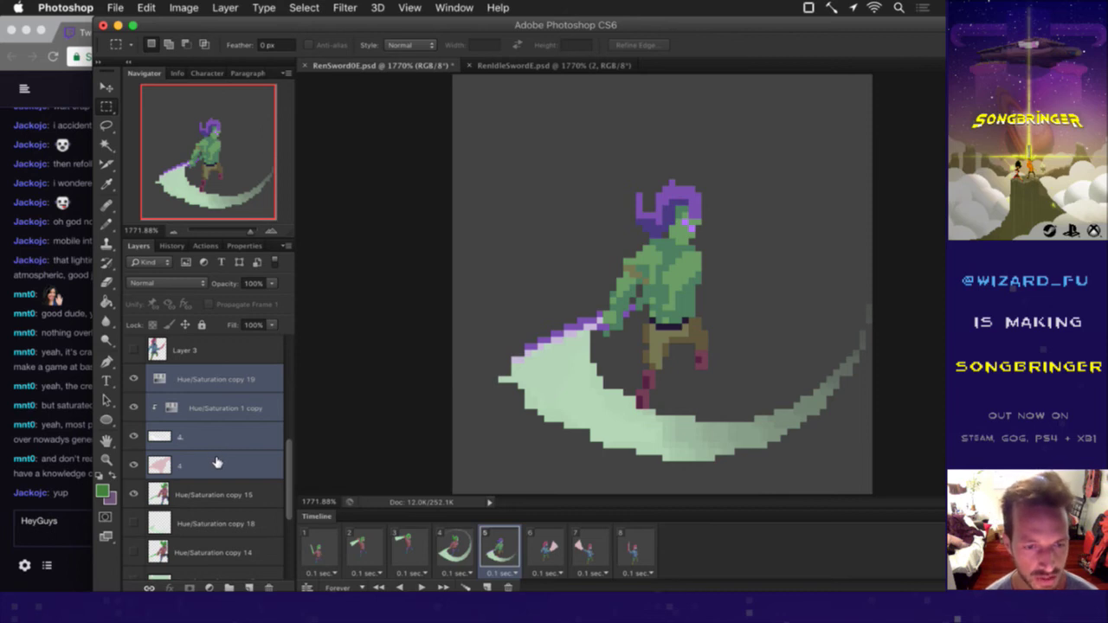
right_click(216, 454)
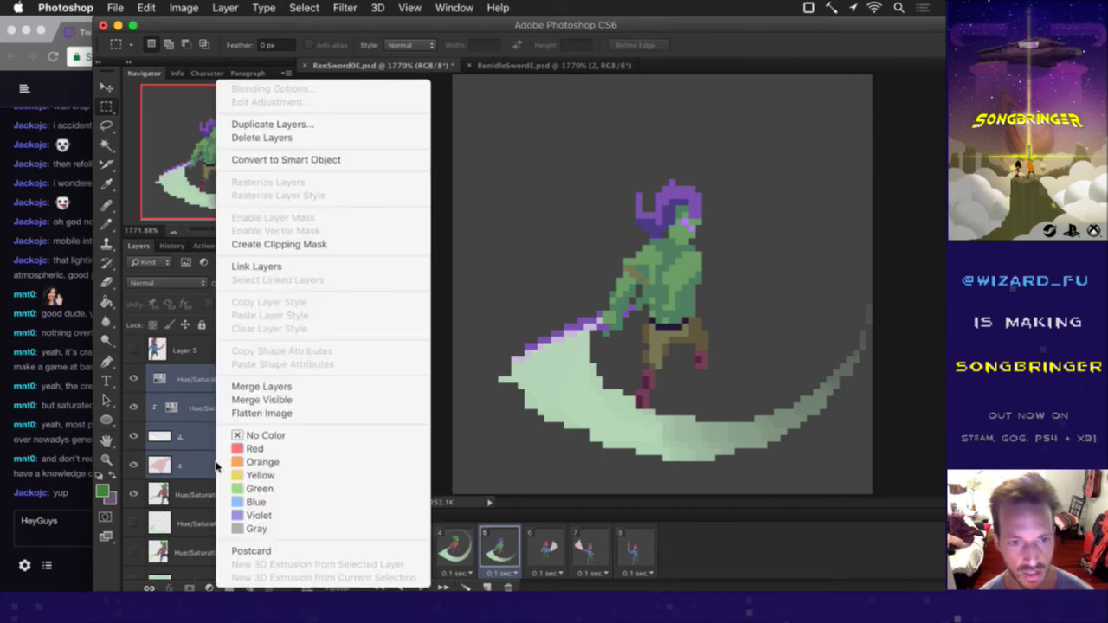
click(265, 386)
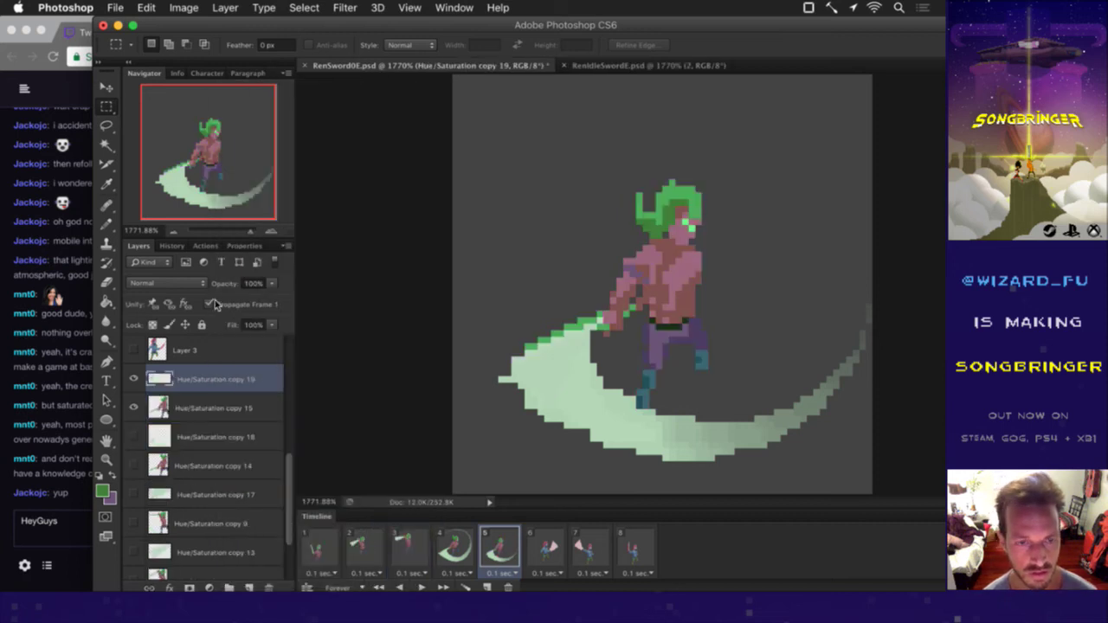
key(cmd+s)
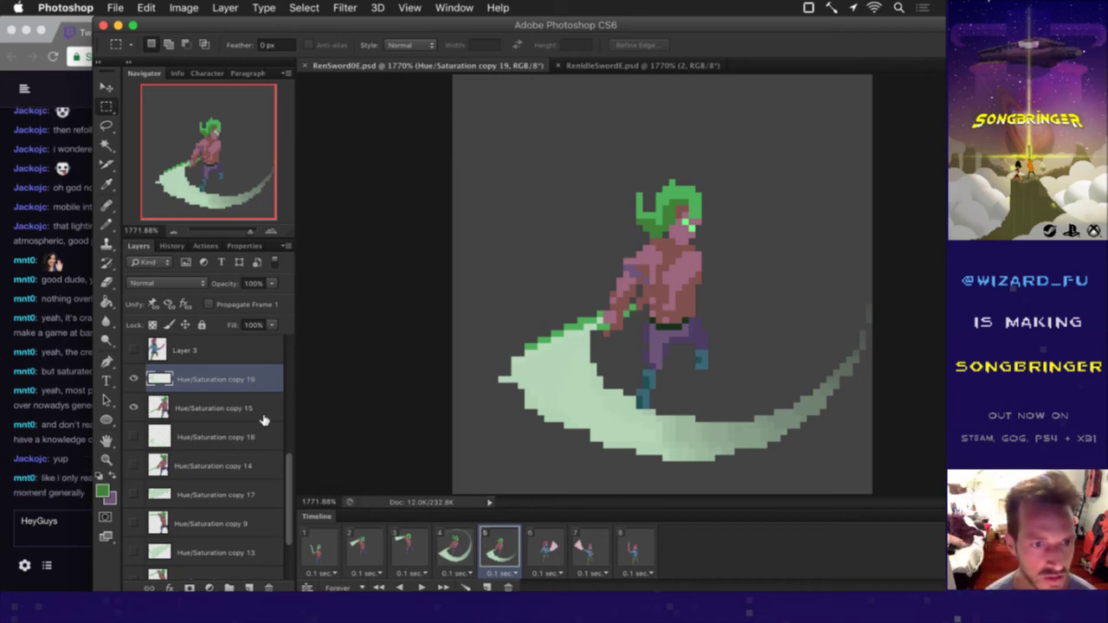
Step: Read the chat message about currently played games in Twitch and return to the sprite in Photoshop
click(58, 498)
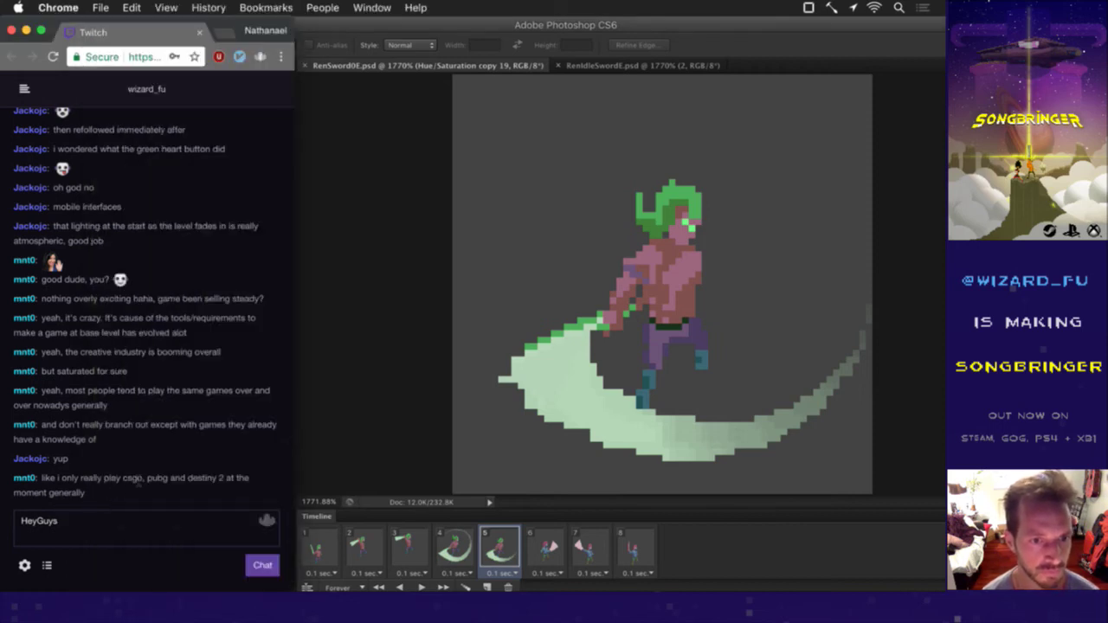
drag(138, 482, 211, 489)
click(212, 490)
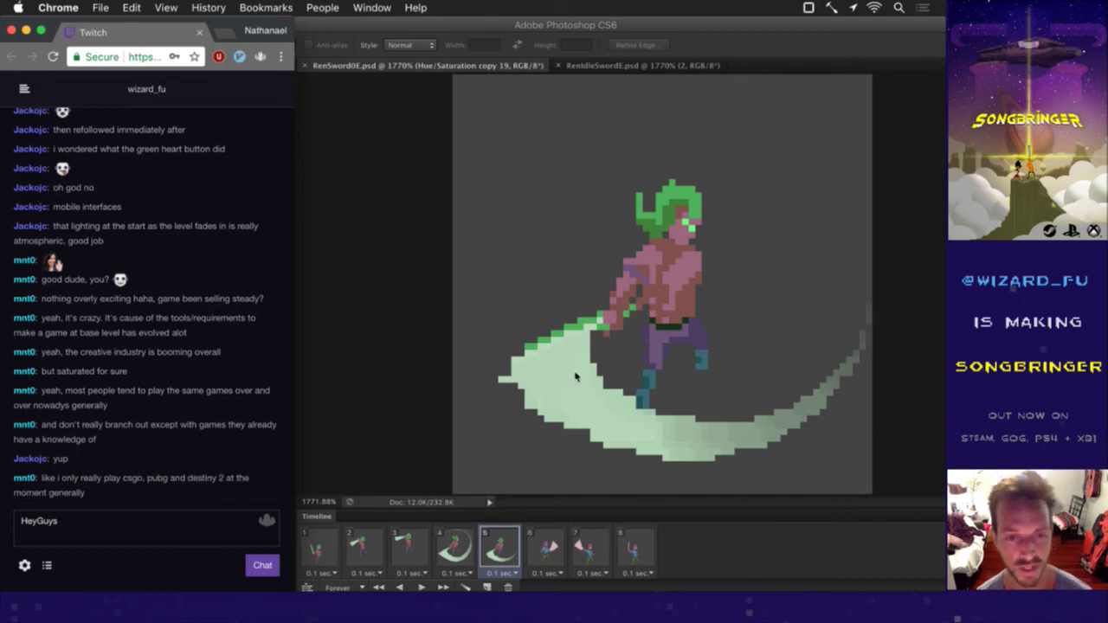
click(443, 377)
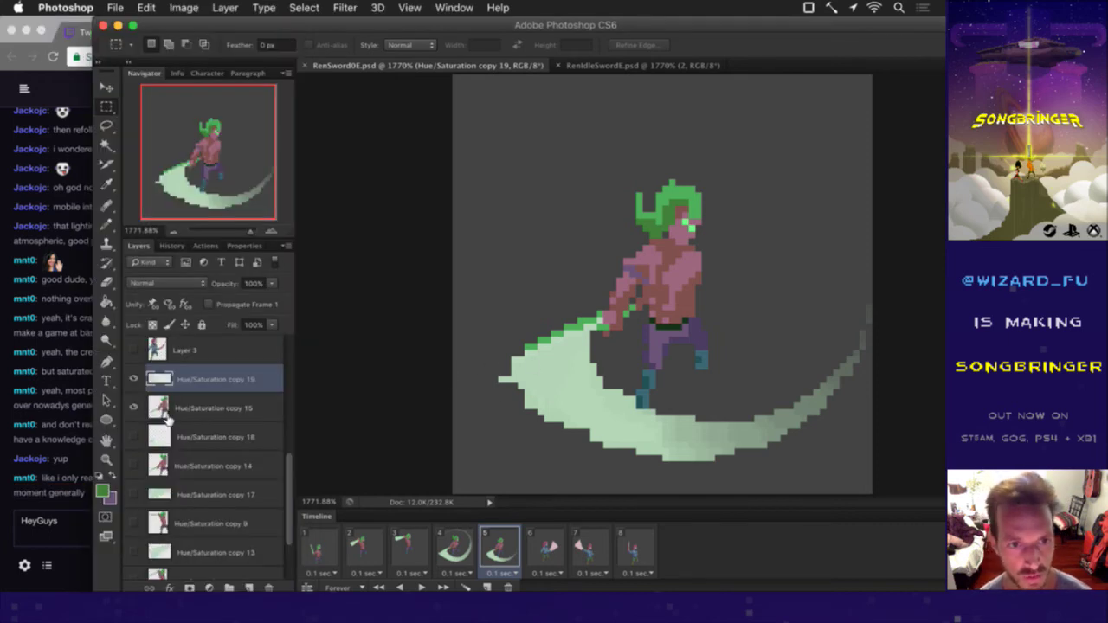
Step: Select frame 6, place Hue/Saturation copy 16 directly above Layer 3, and put a duplicate of it above layer 5
click(196, 410)
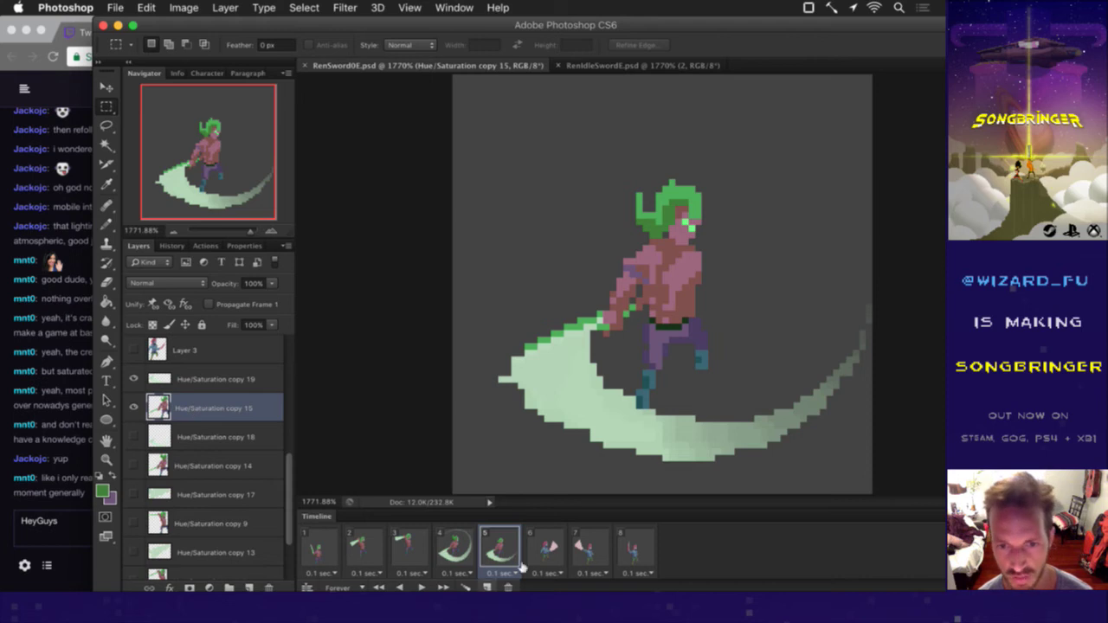
click(544, 548)
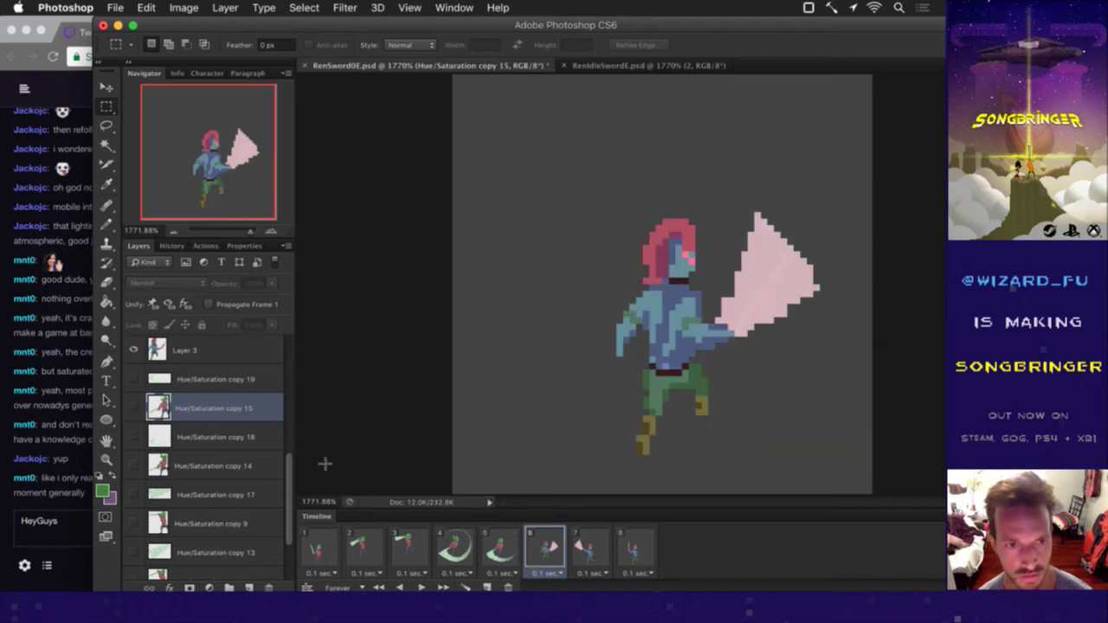
drag(291, 472, 300, 416)
drag(189, 384, 179, 468)
key(super+j)
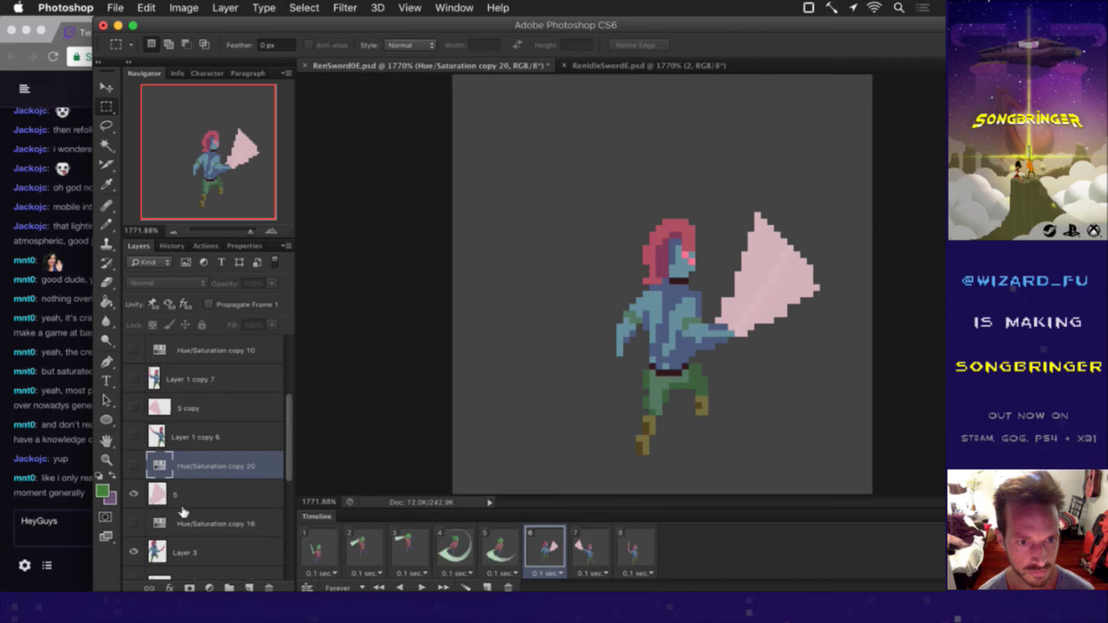
Step: Show Hue/Saturation copy 16 and merge it with the character layer Layer 3
click(180, 547)
click(135, 522)
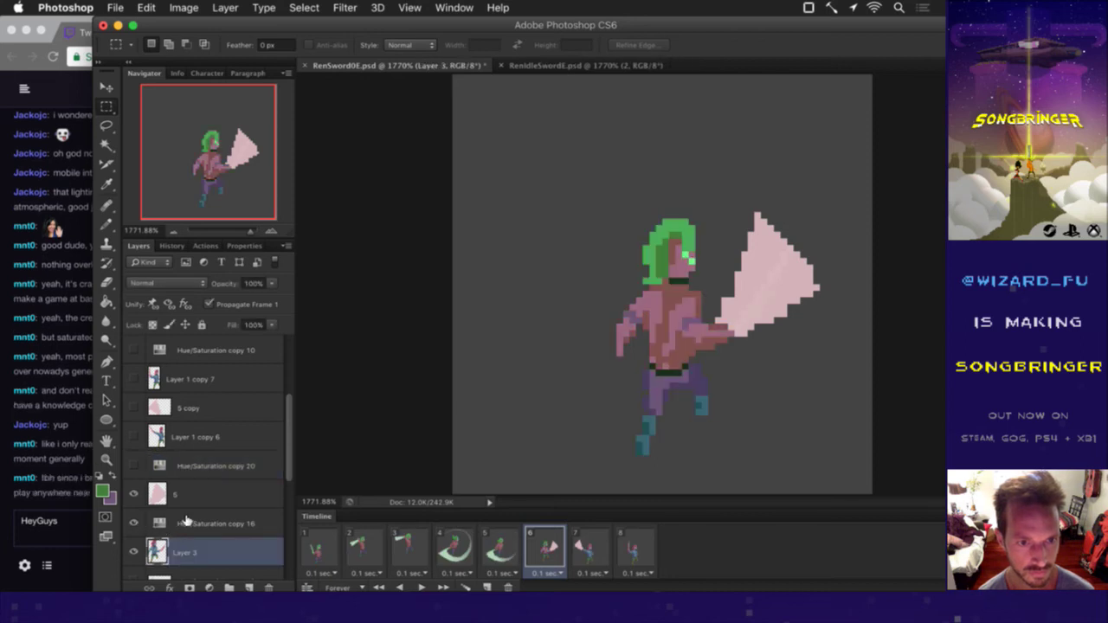
shift+click(197, 526)
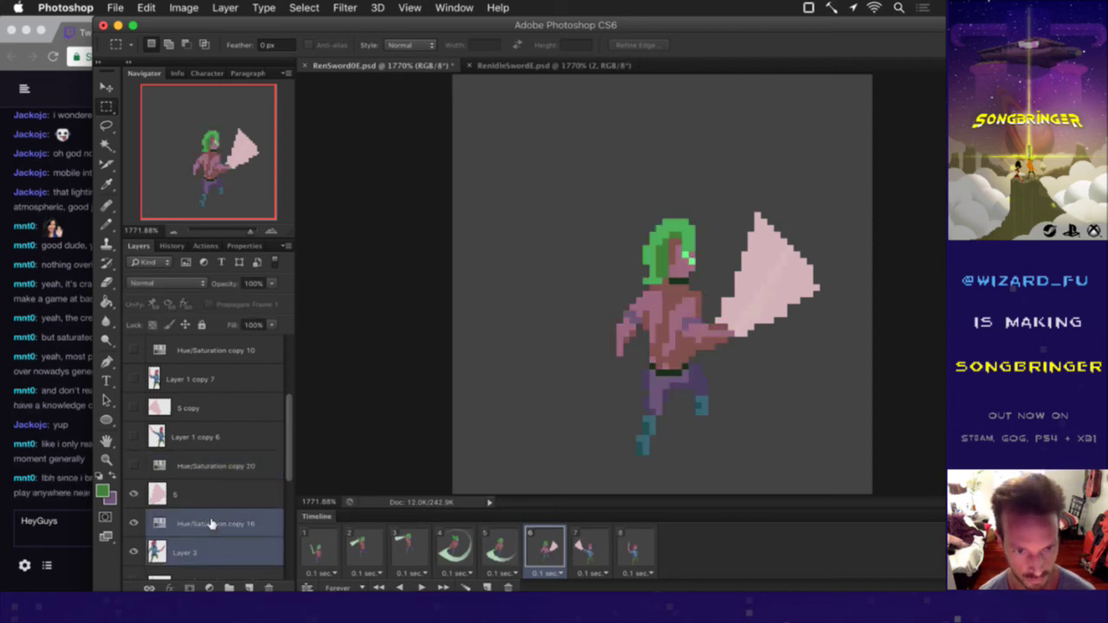
right_click(214, 523)
click(247, 390)
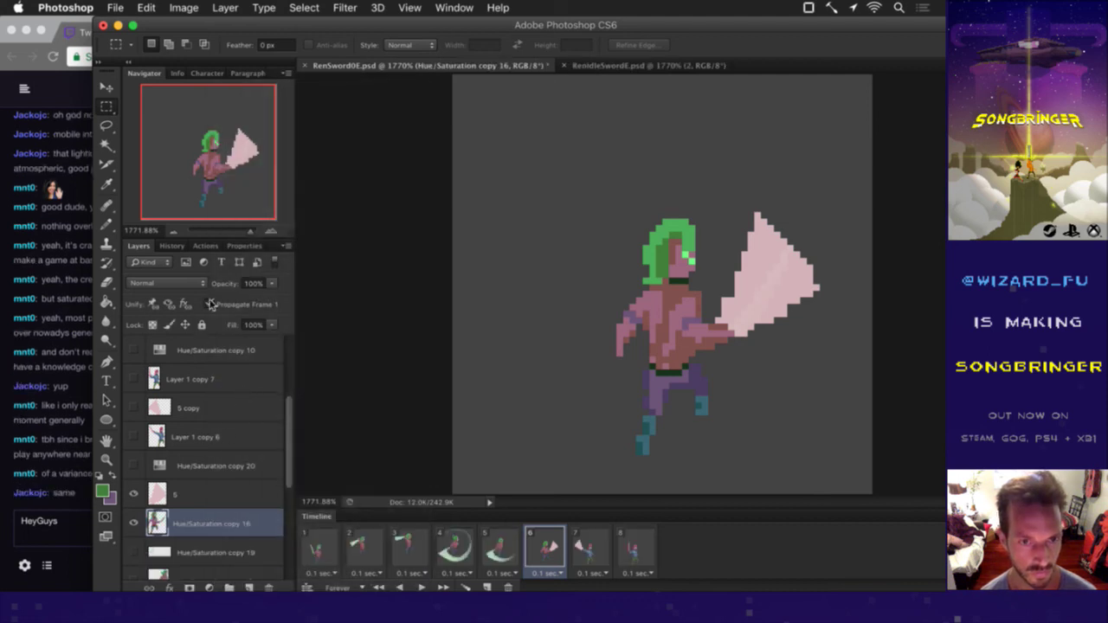
Step: Read through the recent Twitch chat messages down to the newest one and return to frame 6 in Photoshop
click(59, 459)
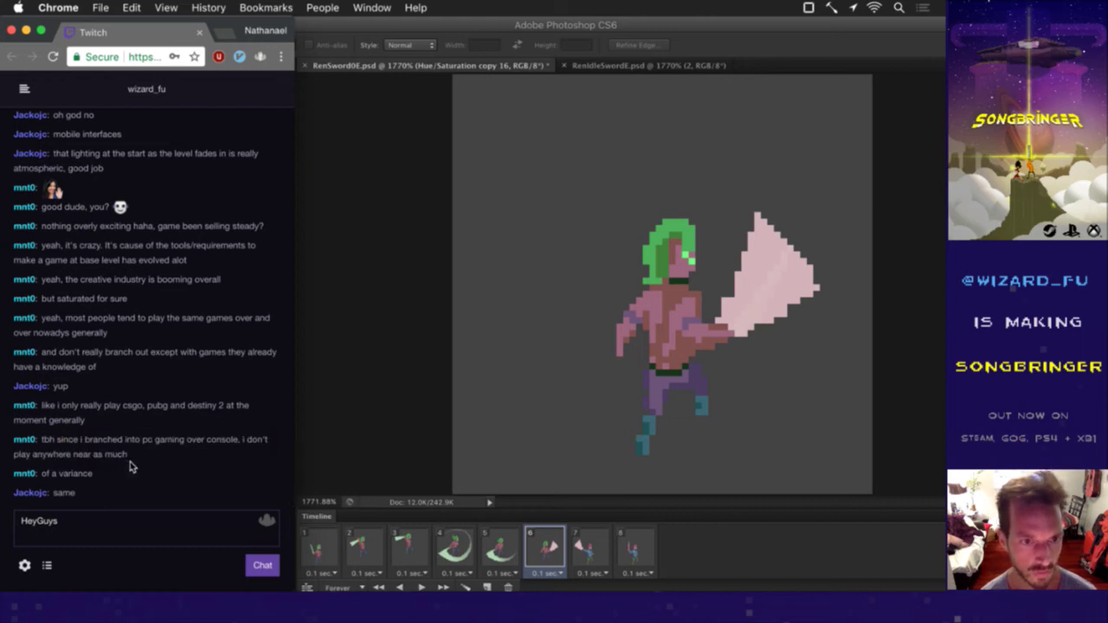
drag(69, 474, 78, 474)
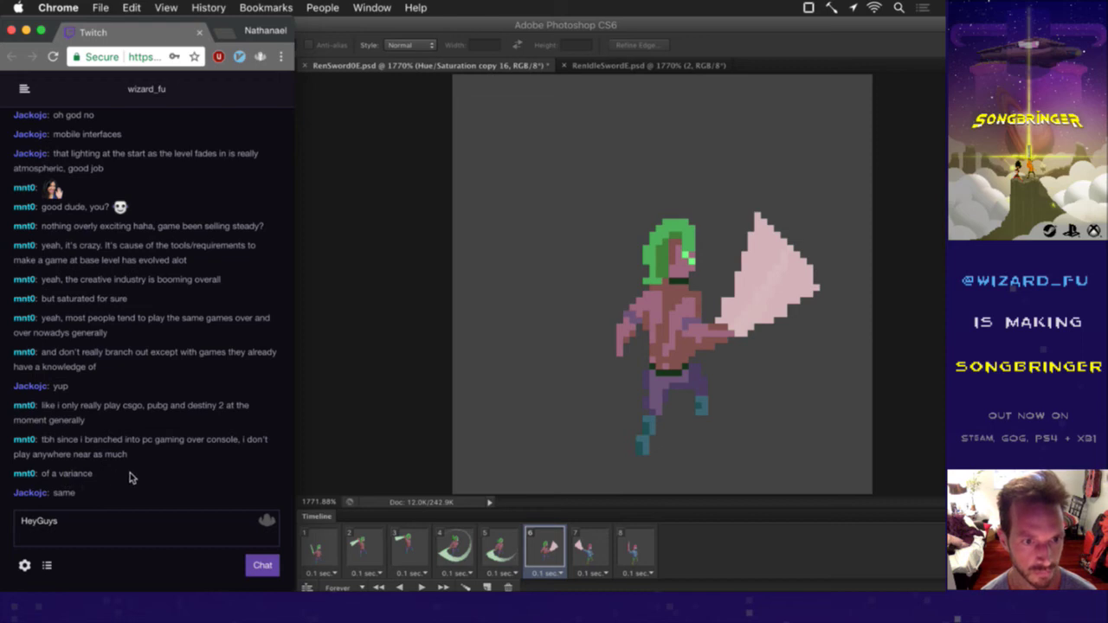
drag(111, 494, 223, 497)
click(217, 468)
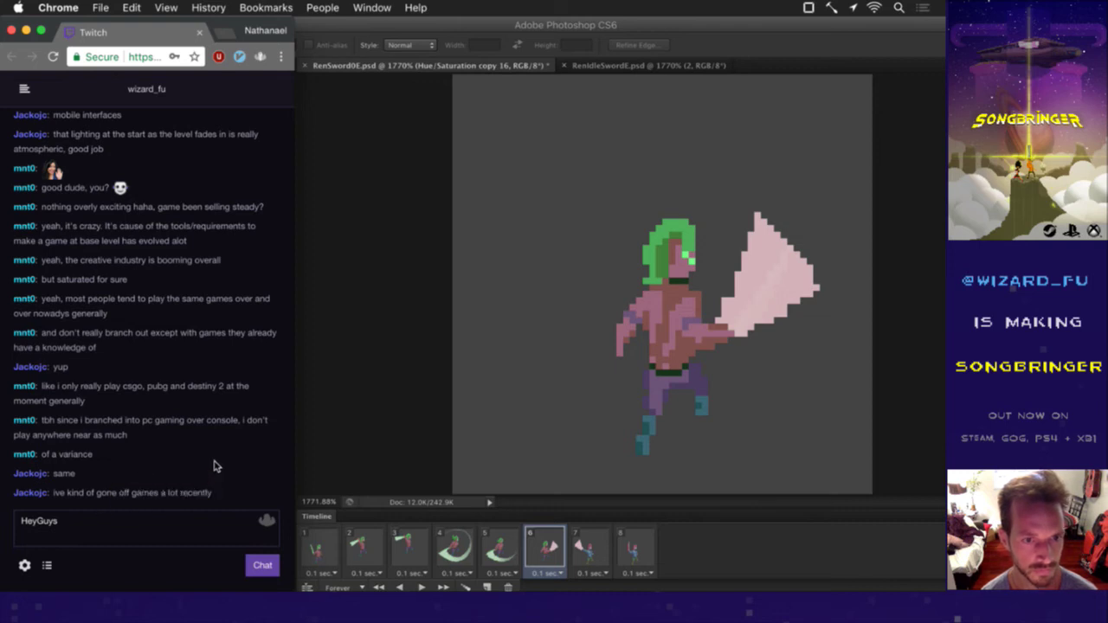
click(341, 448)
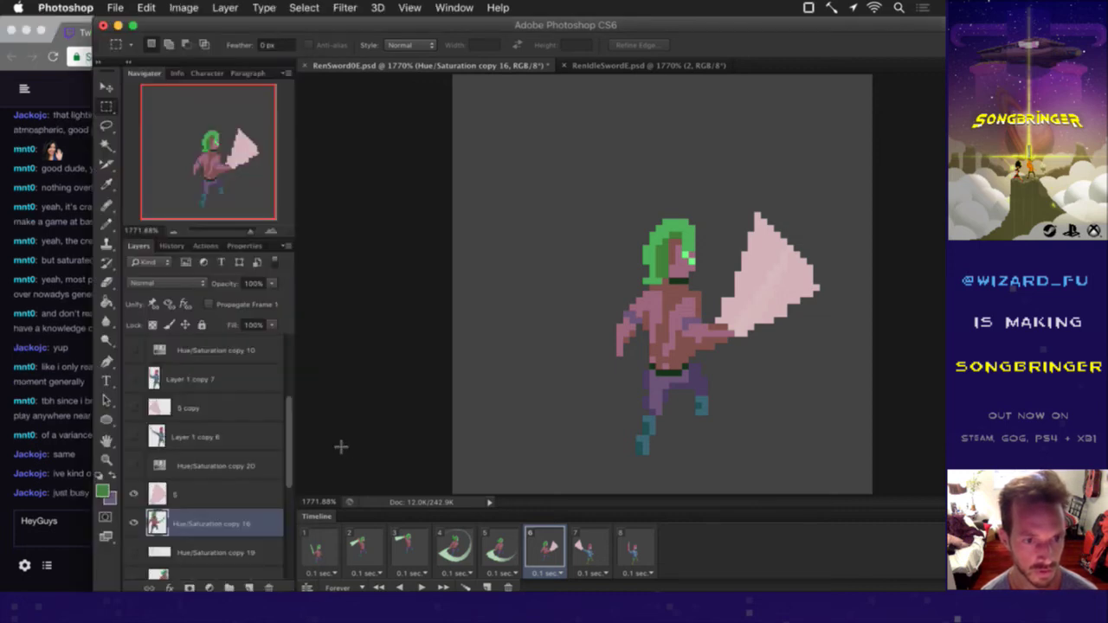
Step: Show Hue/Saturation copy 20, merge it with frame 6's sword-trail layer 5, and save RenSword0E.psd
click(183, 495)
click(134, 466)
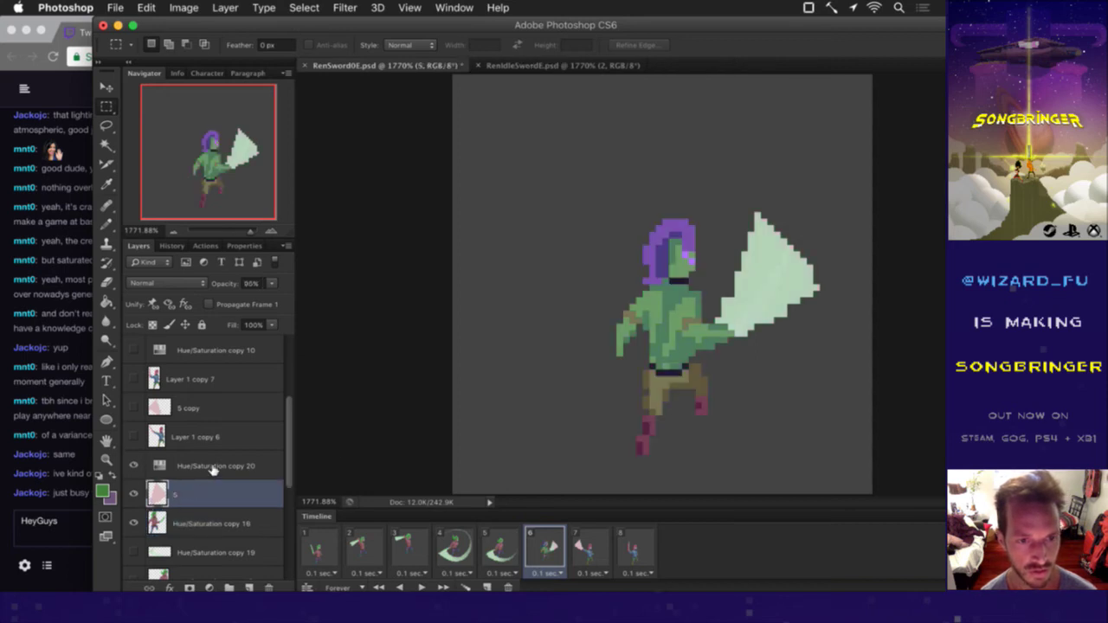
shift+click(212, 467)
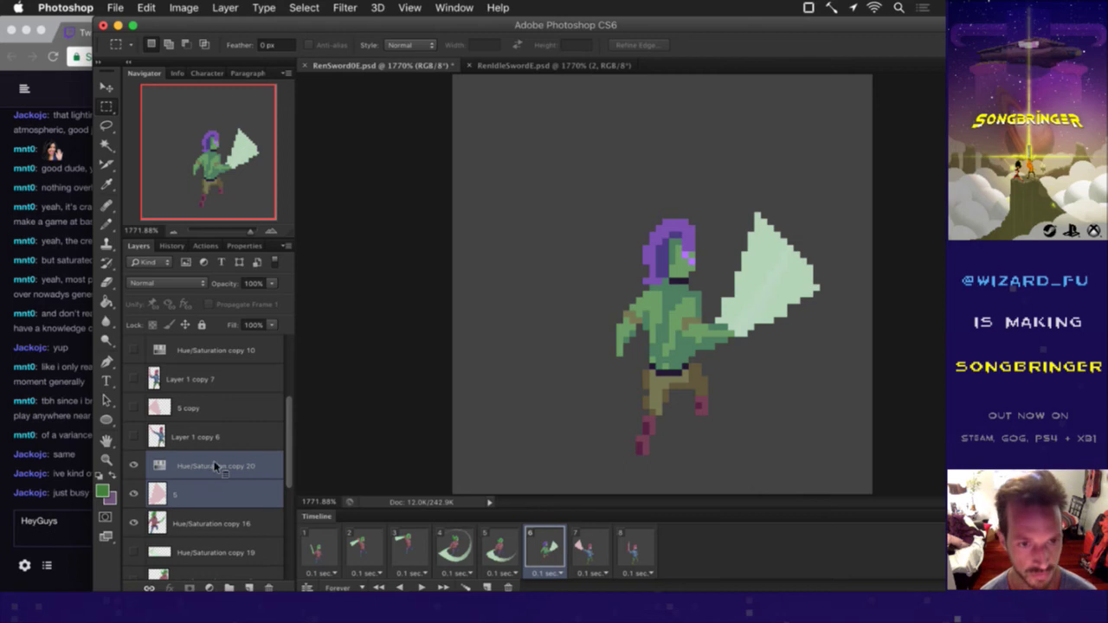
right_click(215, 466)
click(260, 390)
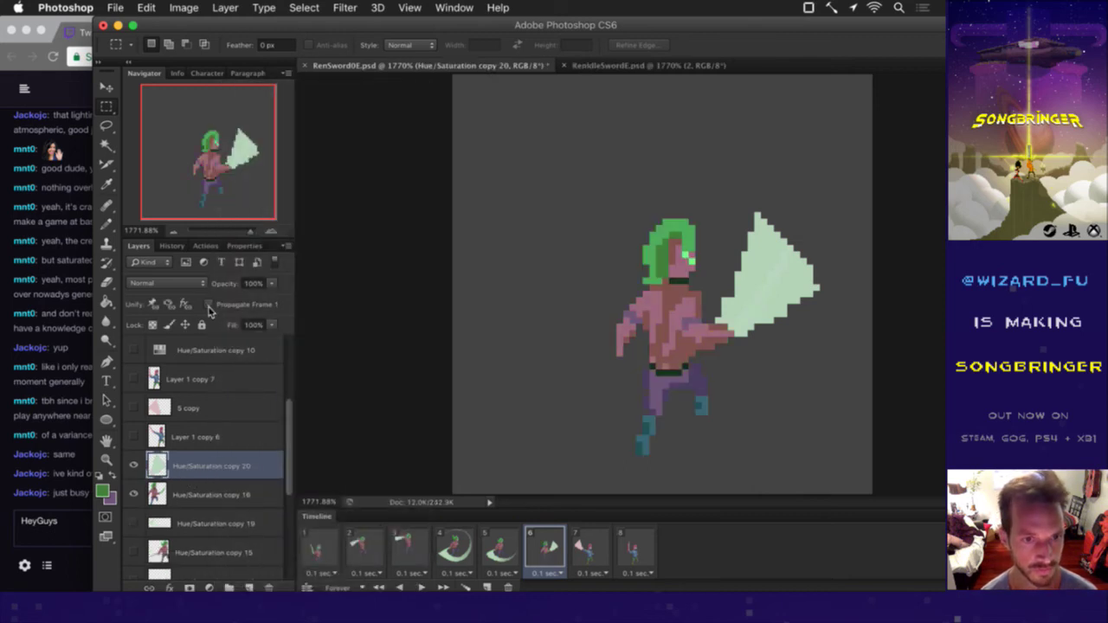
key(cmd+s)
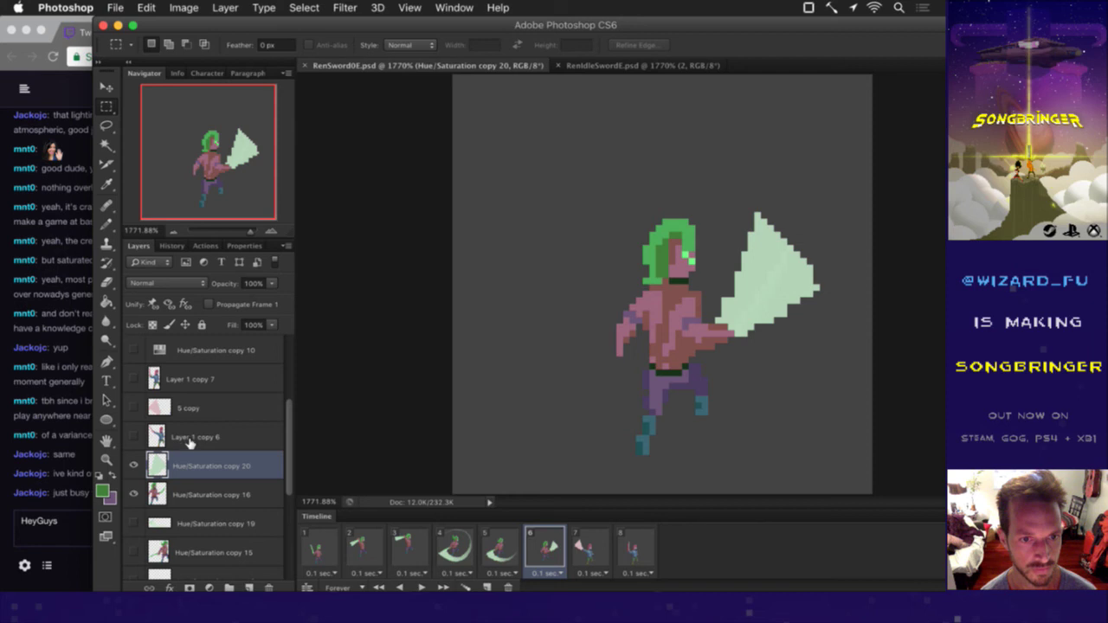
Step: Select frame 7, place Hue/Saturation copy 10 directly above Layer 1 copy 6, and Hue/Saturation copy 11 directly above 5 copy
click(513, 550)
click(541, 550)
click(583, 550)
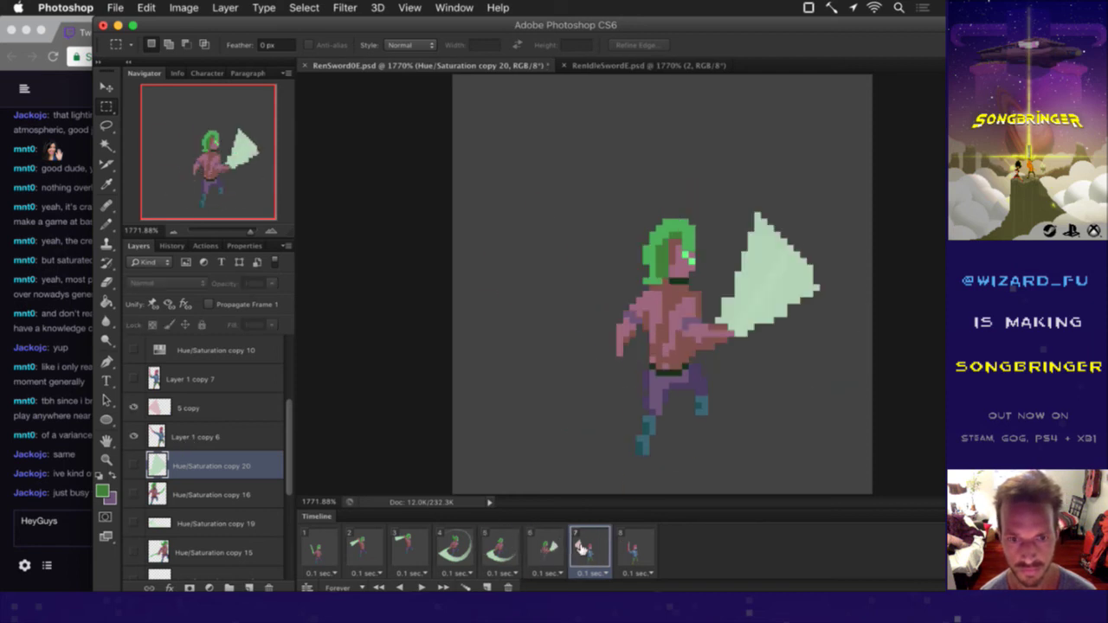
click(157, 434)
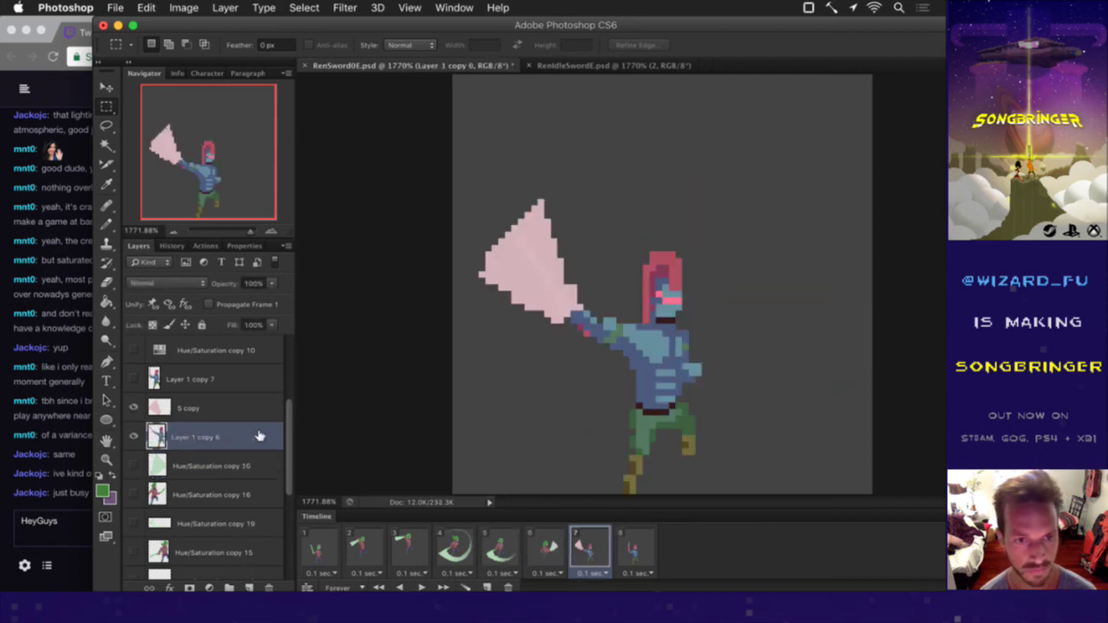
drag(288, 441, 305, 391)
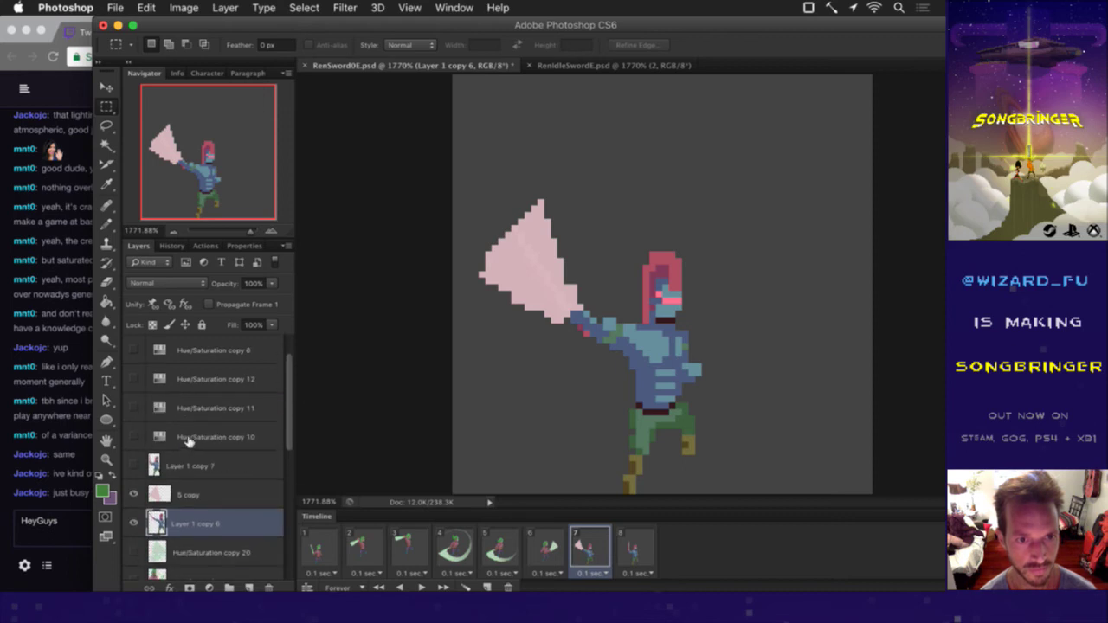
drag(188, 439, 191, 506)
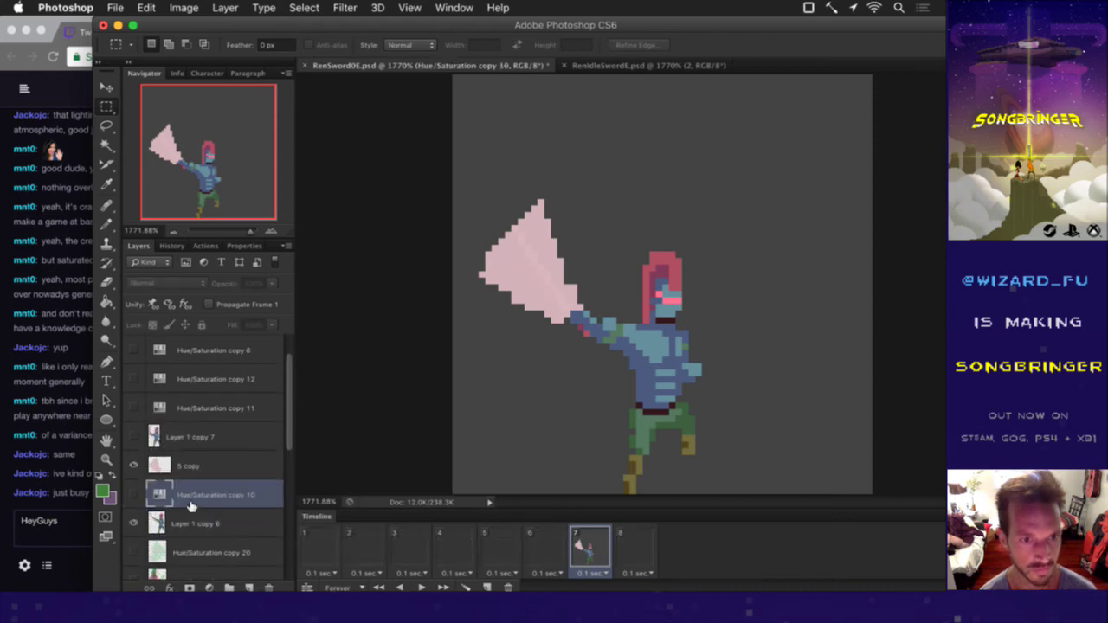
drag(206, 404, 198, 448)
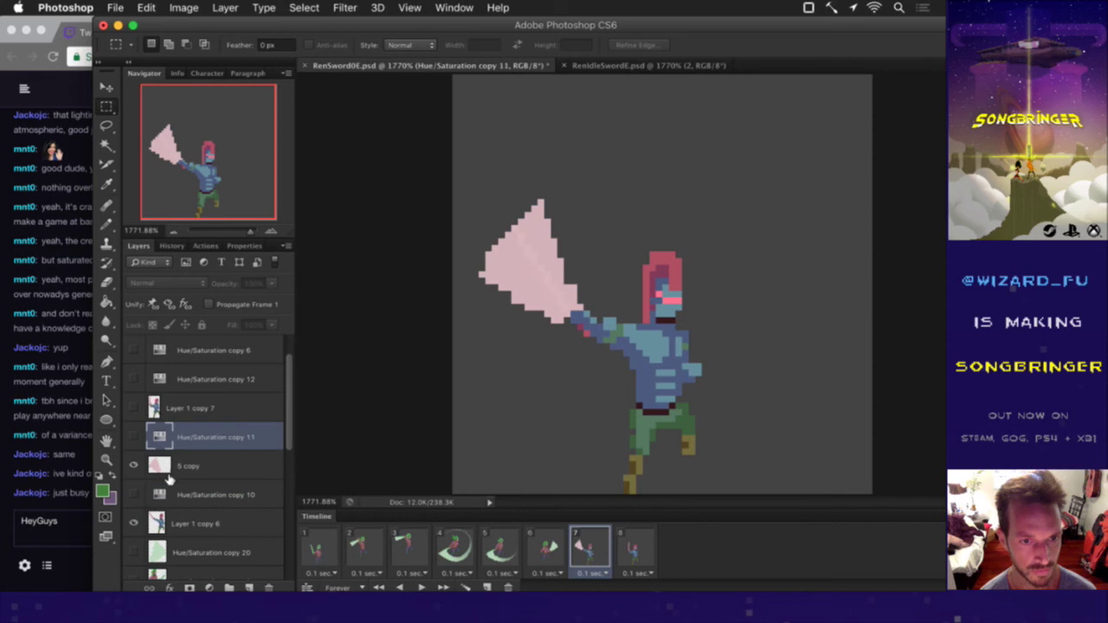
Step: Show Hue/Saturation copy 10 and merge it with frame 7's character layer, Layer 1 copy 6
click(134, 493)
click(196, 497)
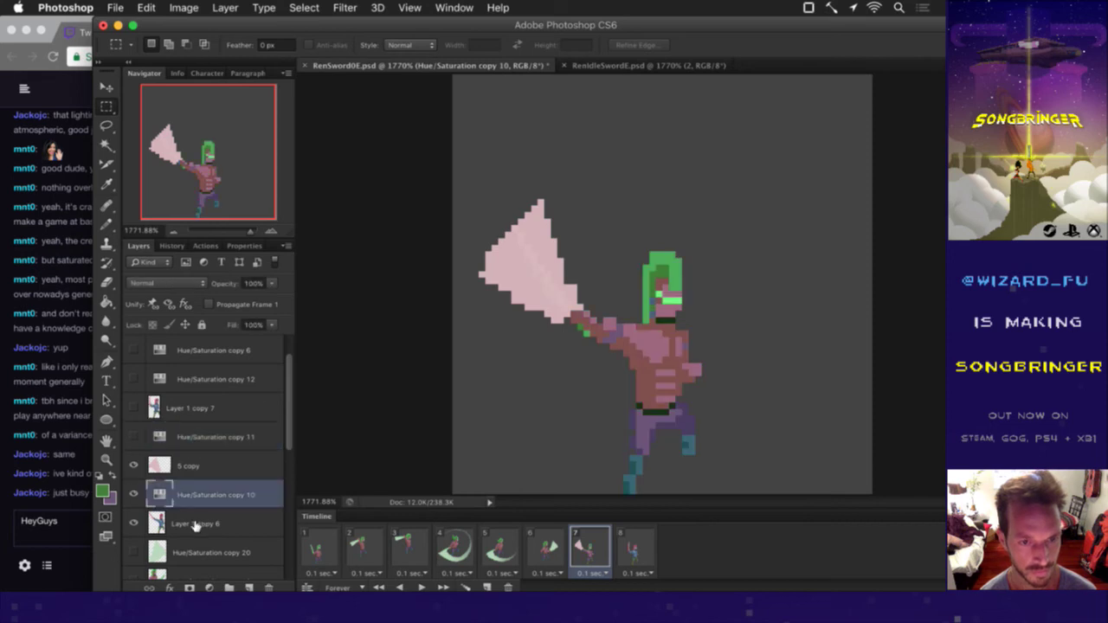
shift+click(189, 523)
right_click(213, 495)
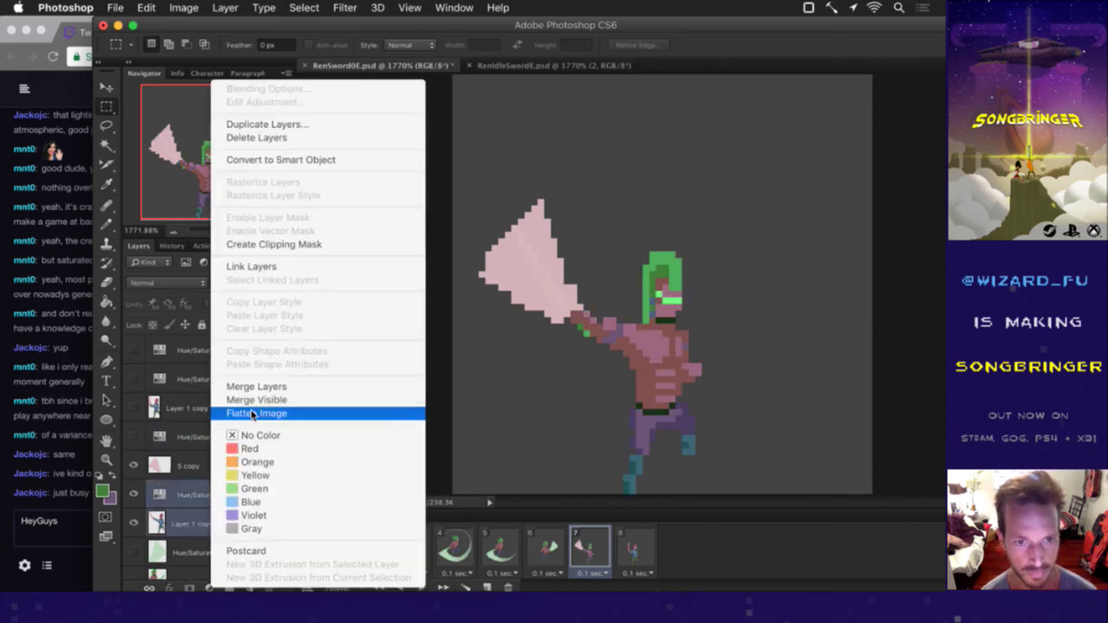
click(270, 387)
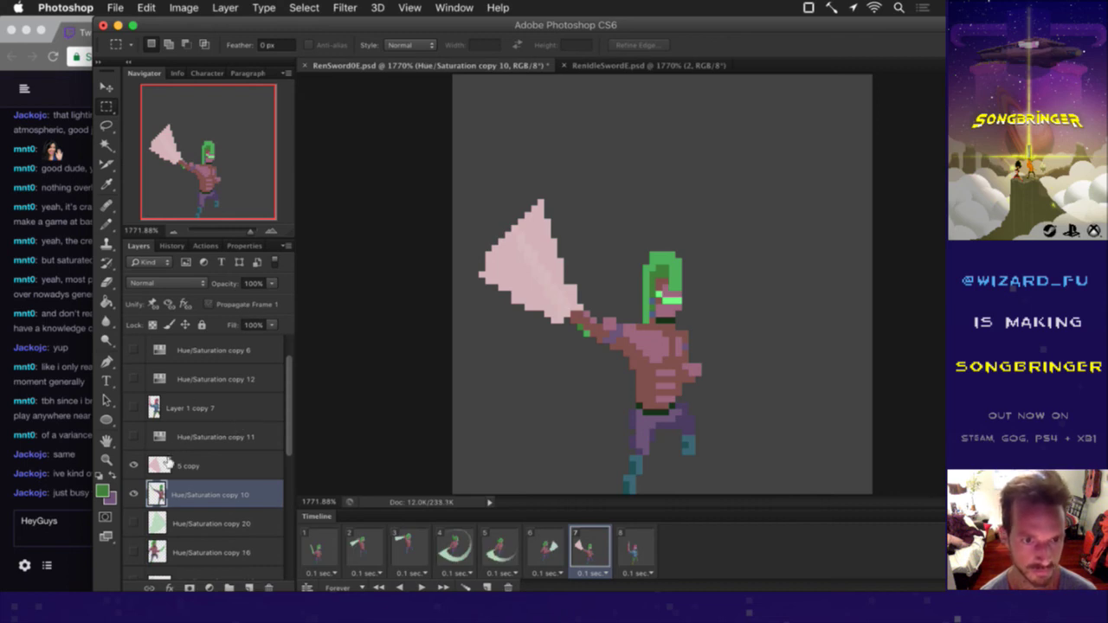
Step: Show Hue/Saturation copy 11 and merge it with frame 7's sword-trail layer, 5 copy
click(170, 466)
click(134, 437)
shift+click(192, 437)
right_click(205, 439)
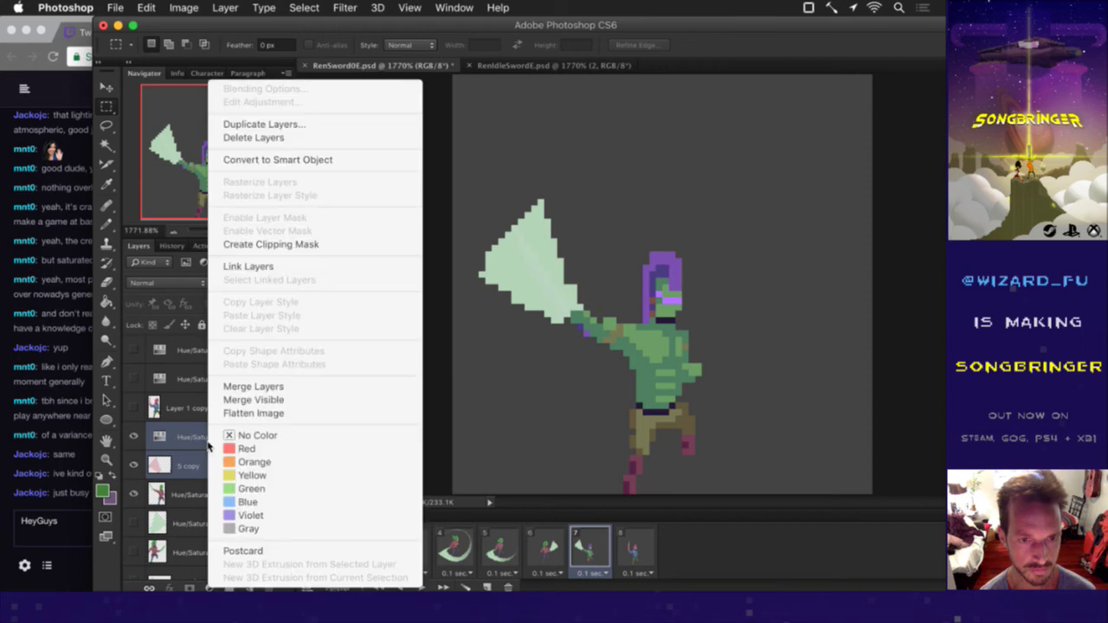
click(265, 384)
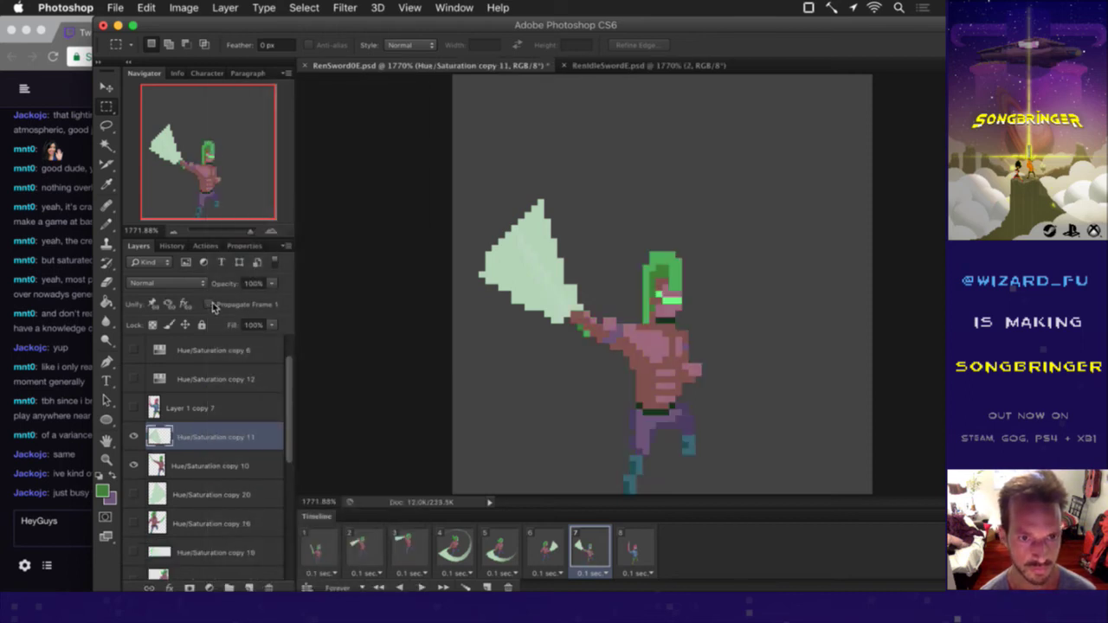
Step: Select frame 8, show Hue/Saturation copy 12, and merge it with the character layer Layer 1 copy 7
click(630, 549)
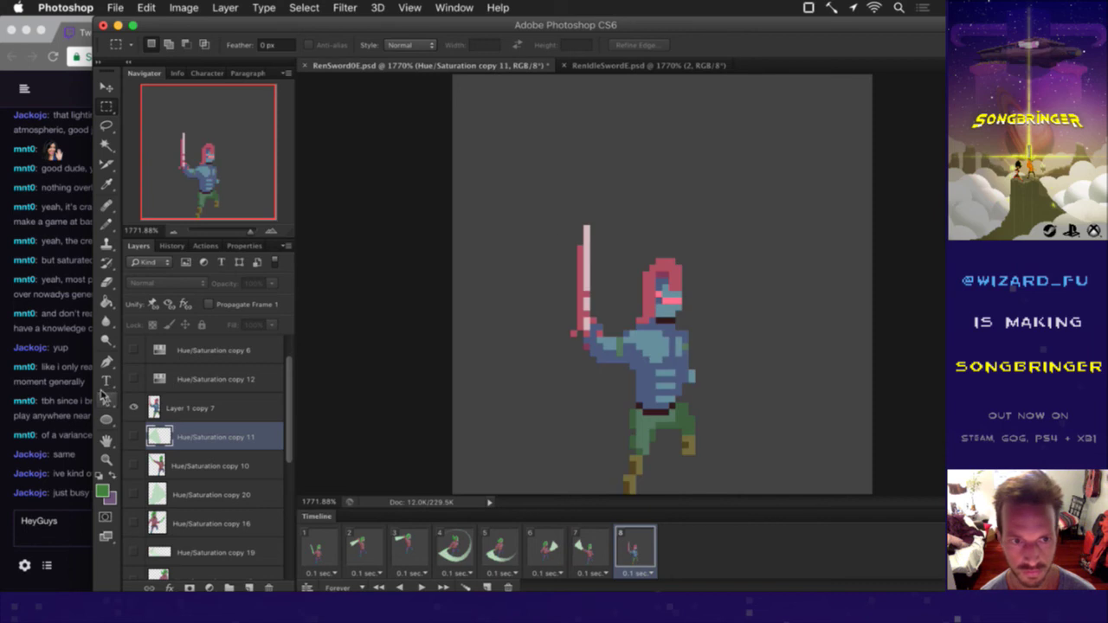
click(134, 379)
click(184, 380)
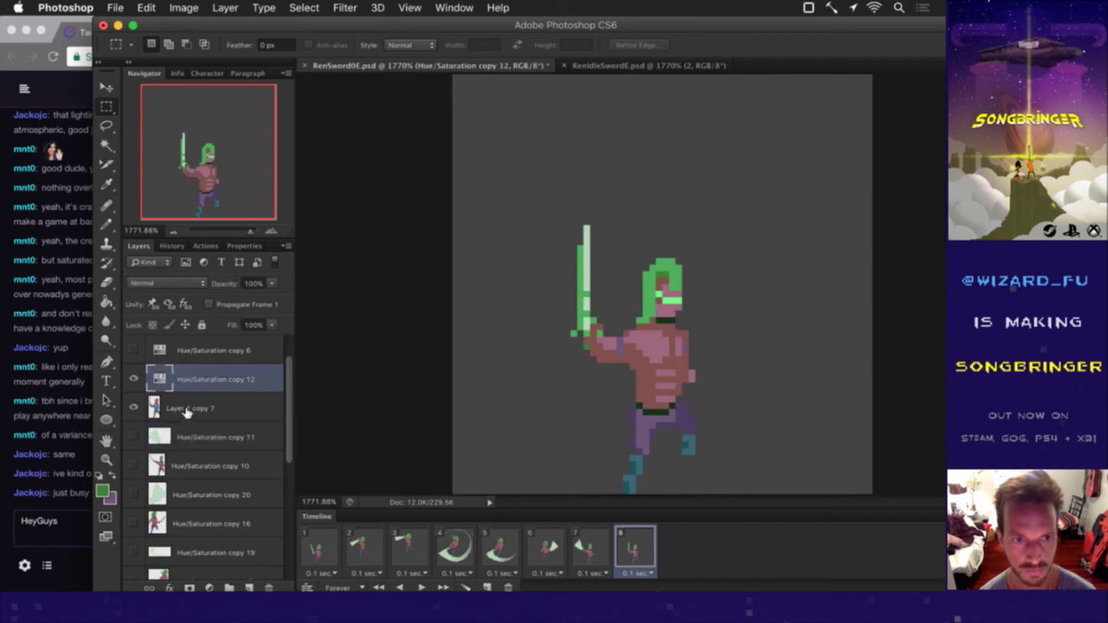
shift+click(186, 408)
right_click(210, 379)
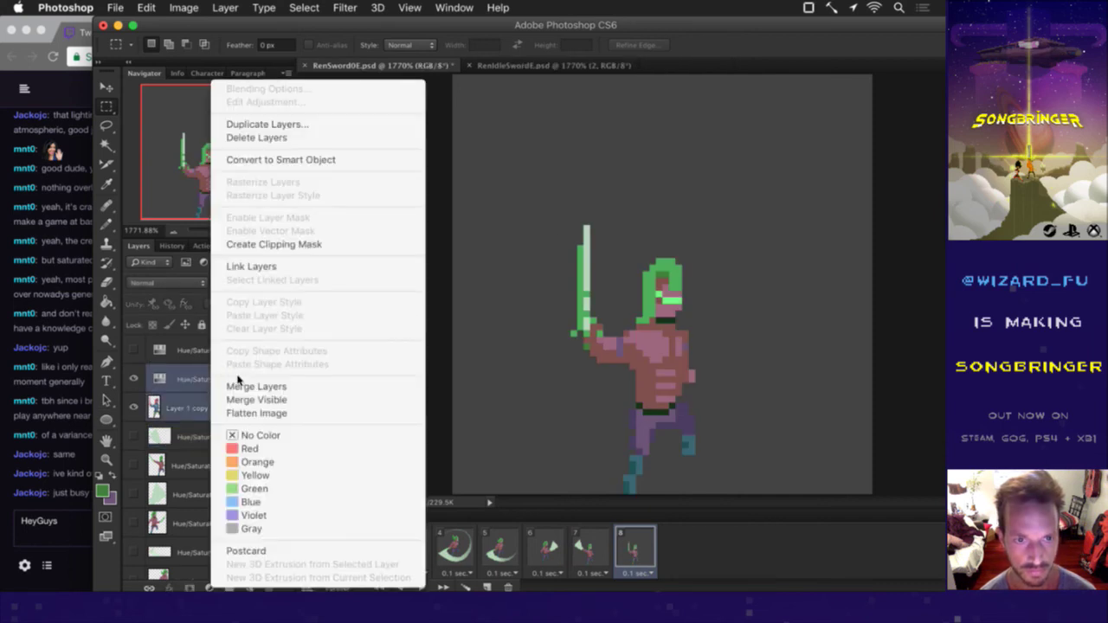
click(240, 386)
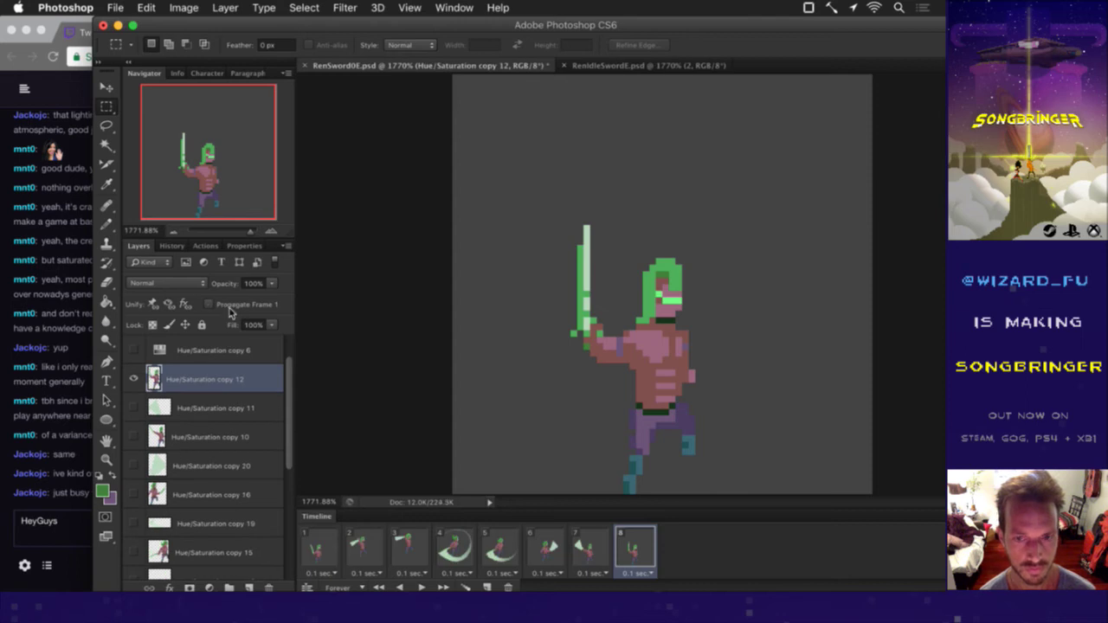
Step: Preview the sword animation from frame 1, return to frame 1, and save RenSword0E.psd
click(331, 540)
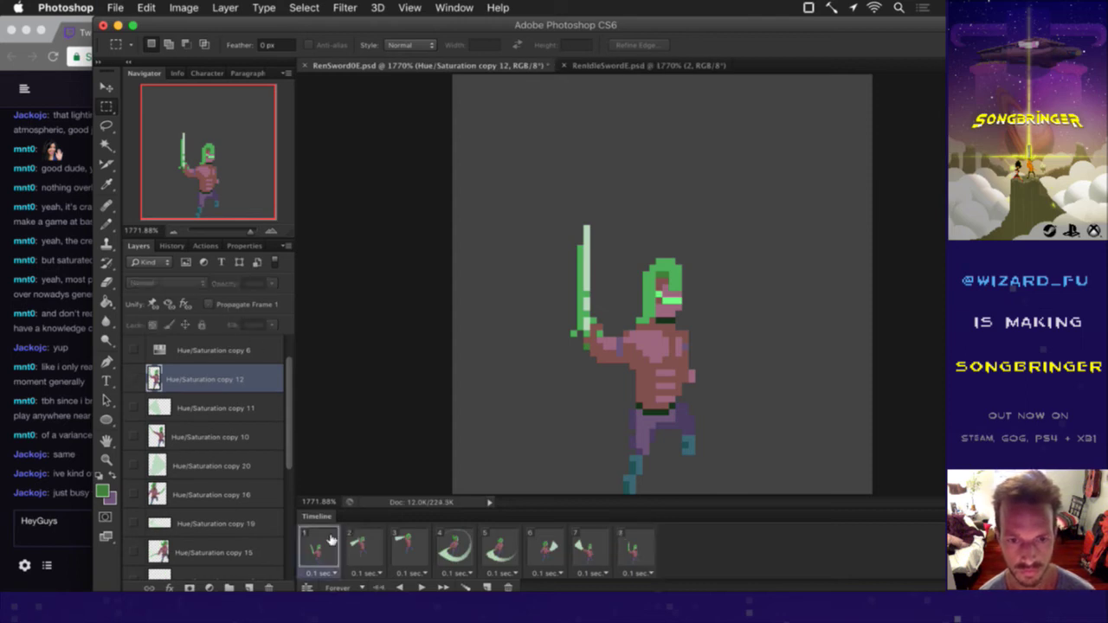
click(418, 587)
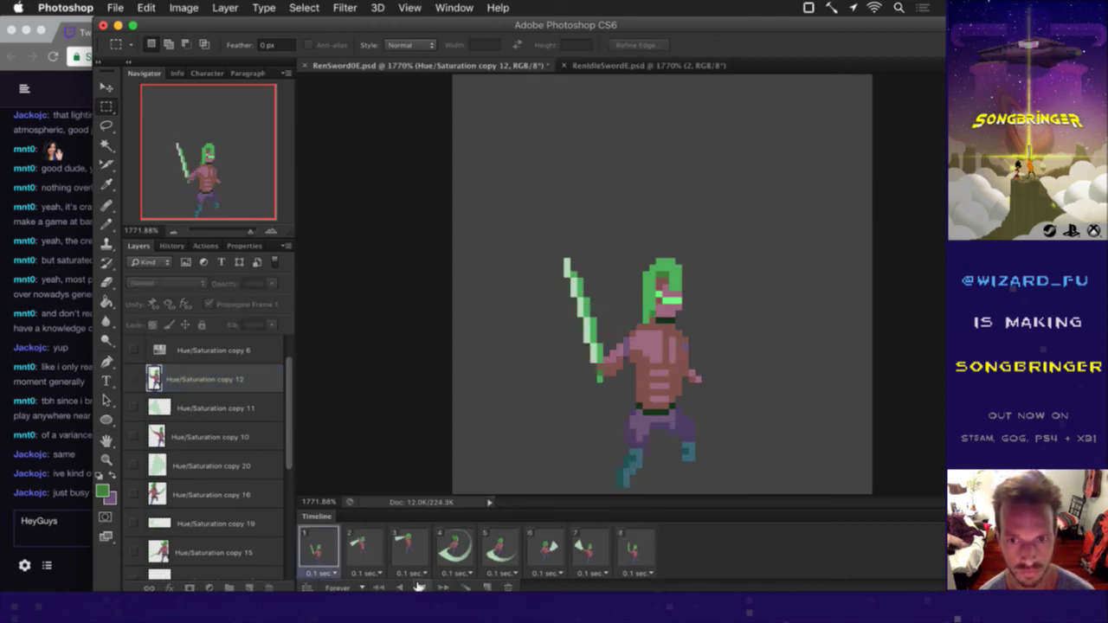
click(418, 587)
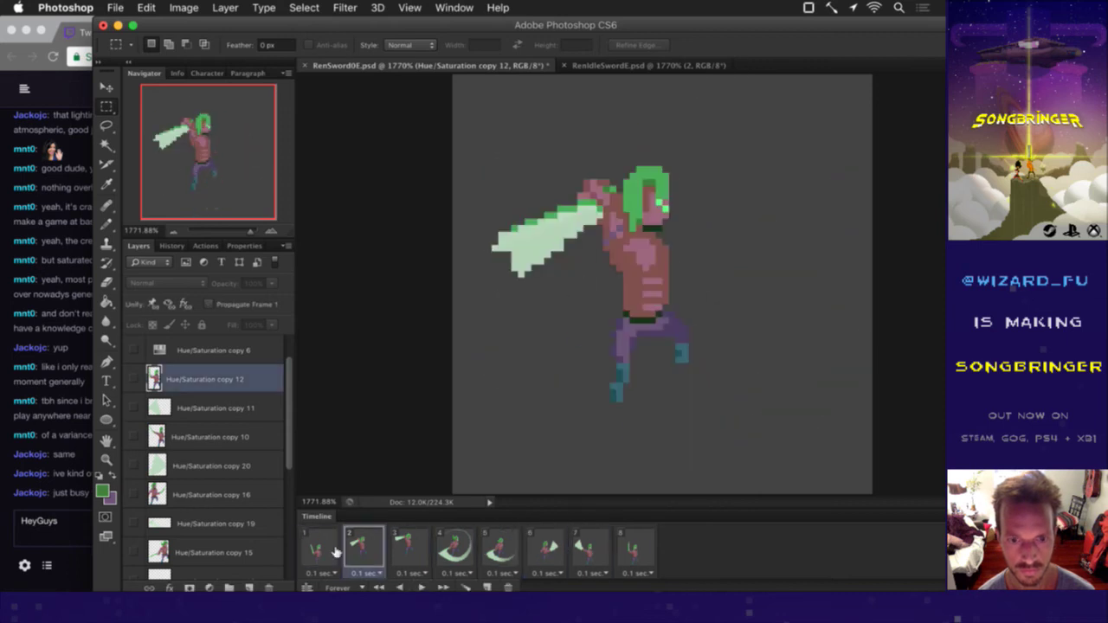
click(326, 547)
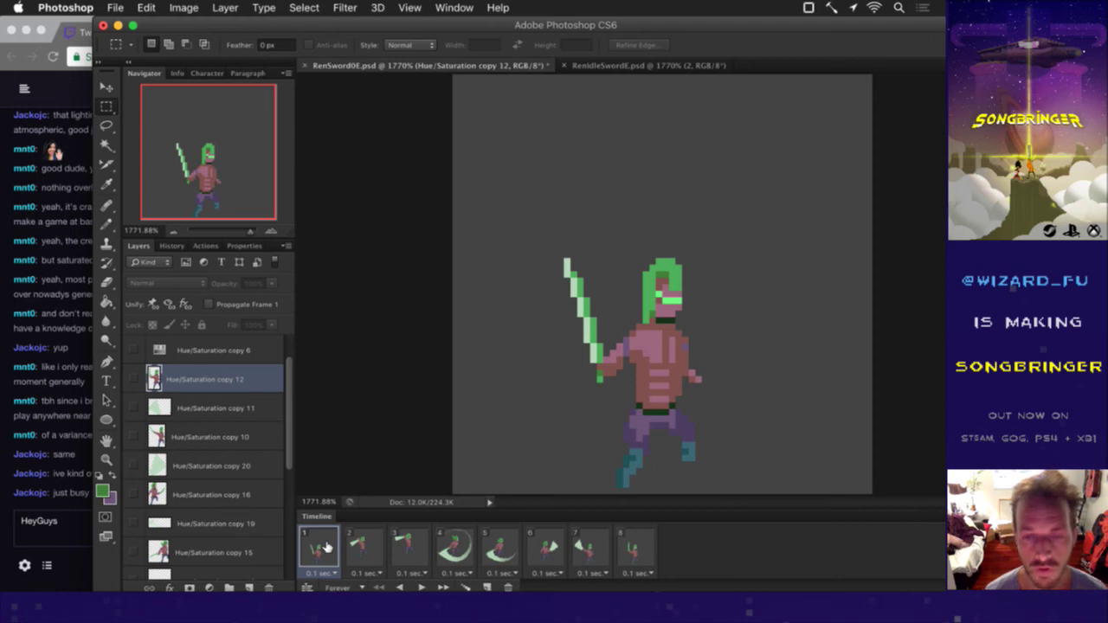
key(super+s)
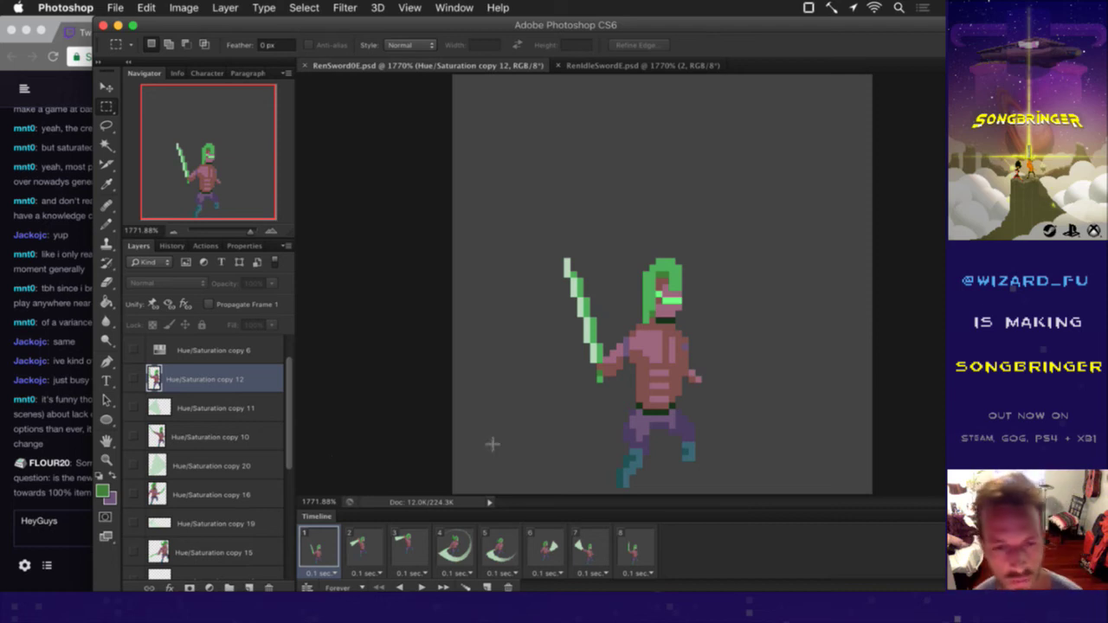
Step: Read the Twitch chat messages about the major update and 100% item completion, and return to the sprite in Photoshop
click(51, 435)
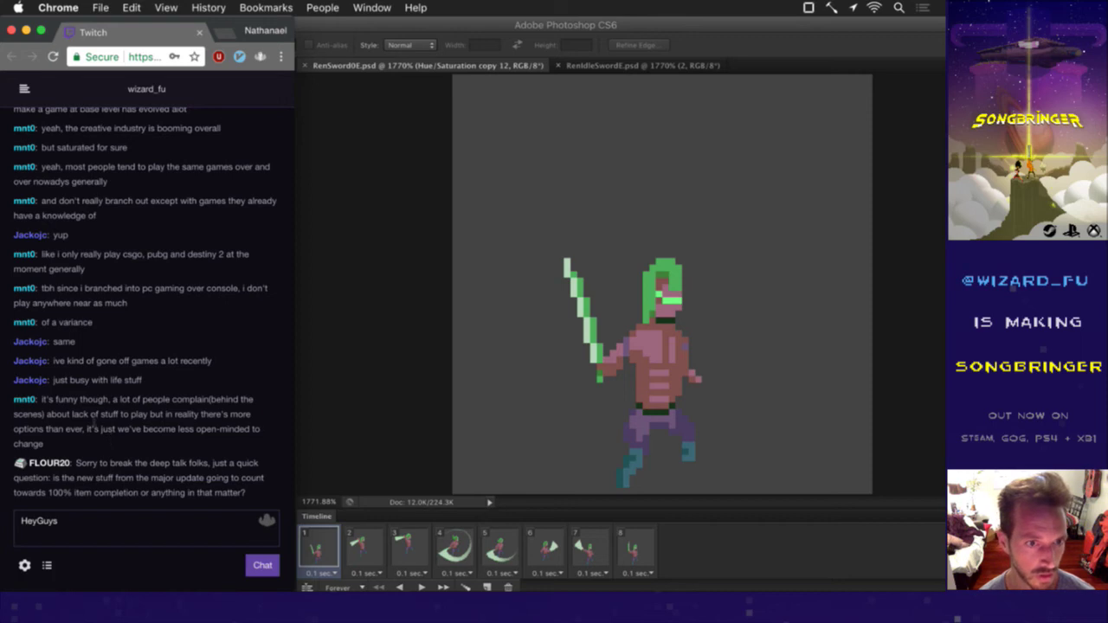
drag(92, 416, 107, 437)
click(107, 437)
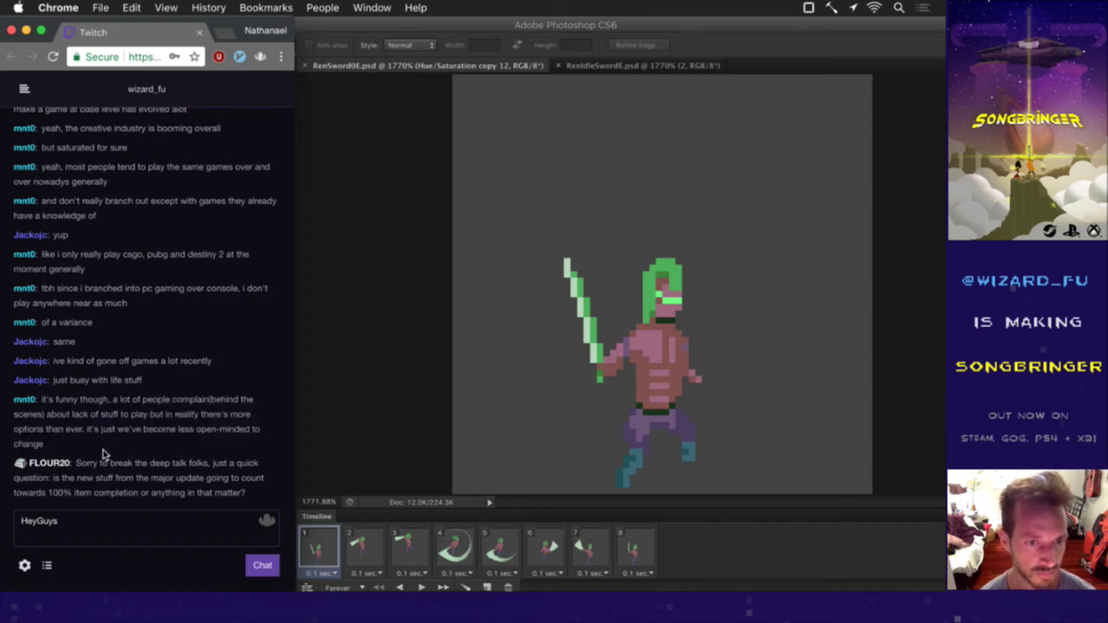
drag(80, 486, 122, 502)
click(154, 487)
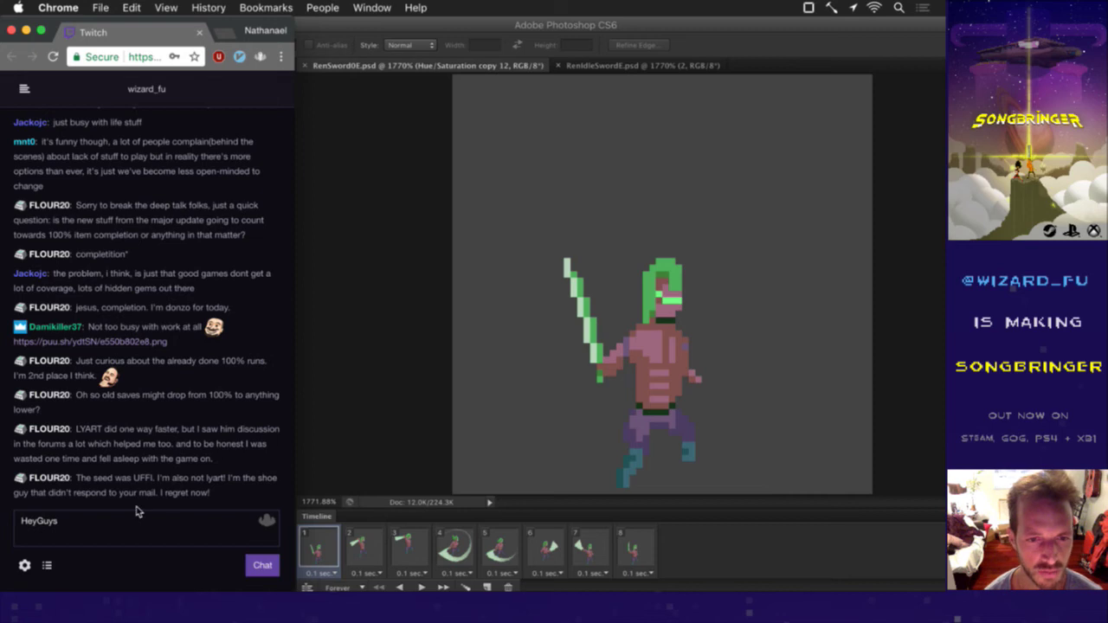
click(382, 392)
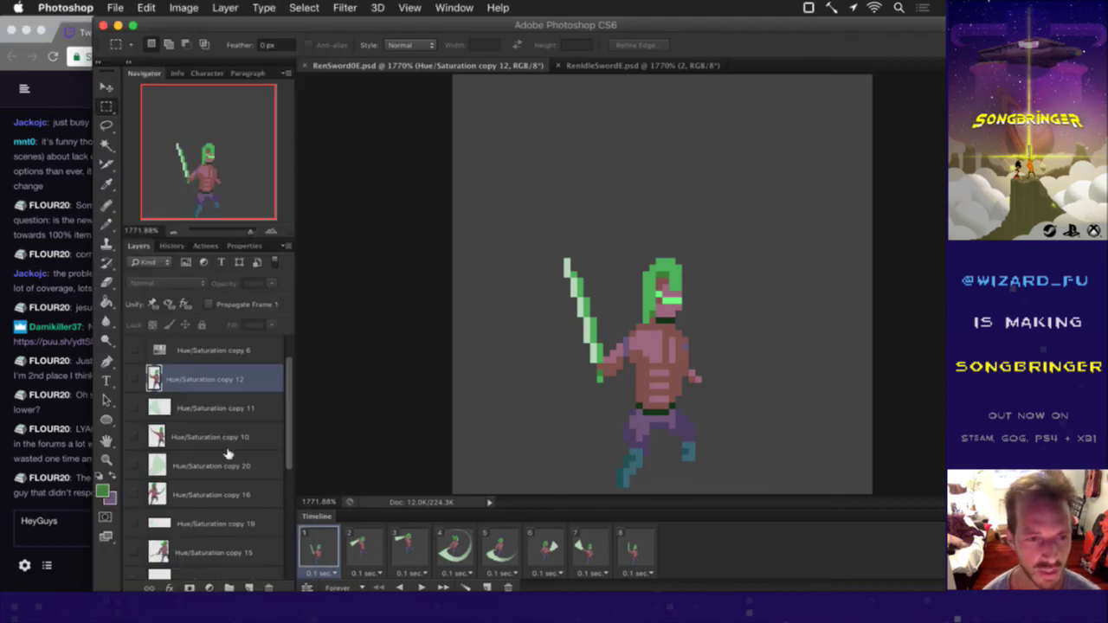
Step: Read the newest Twitch chat reply about the completion run's time and switch back to Photoshop
click(51, 517)
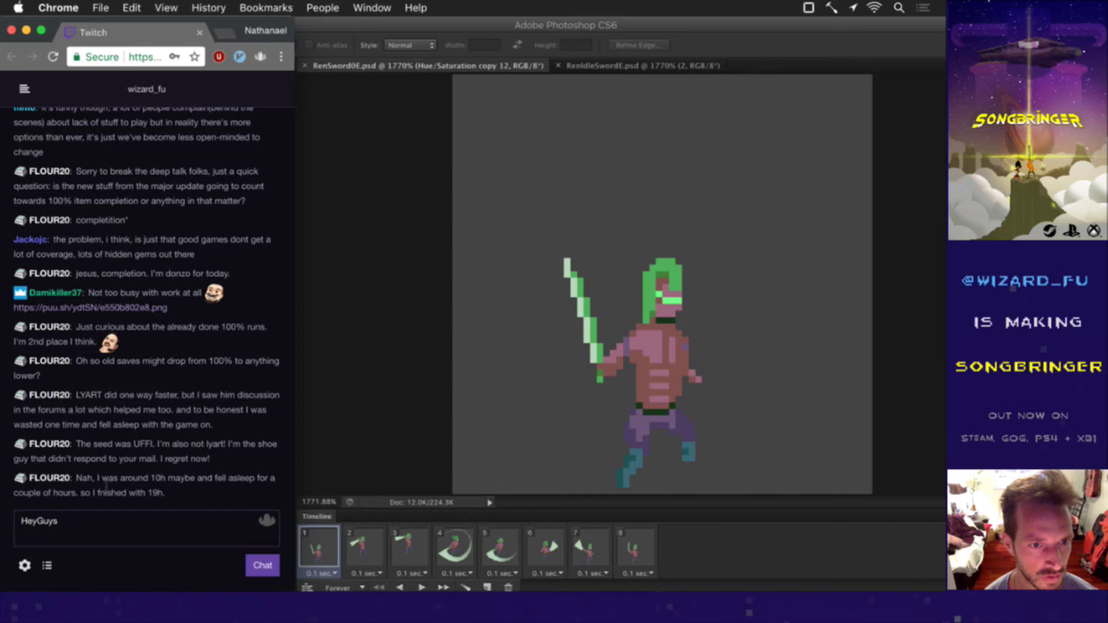
drag(145, 492, 158, 492)
click(156, 499)
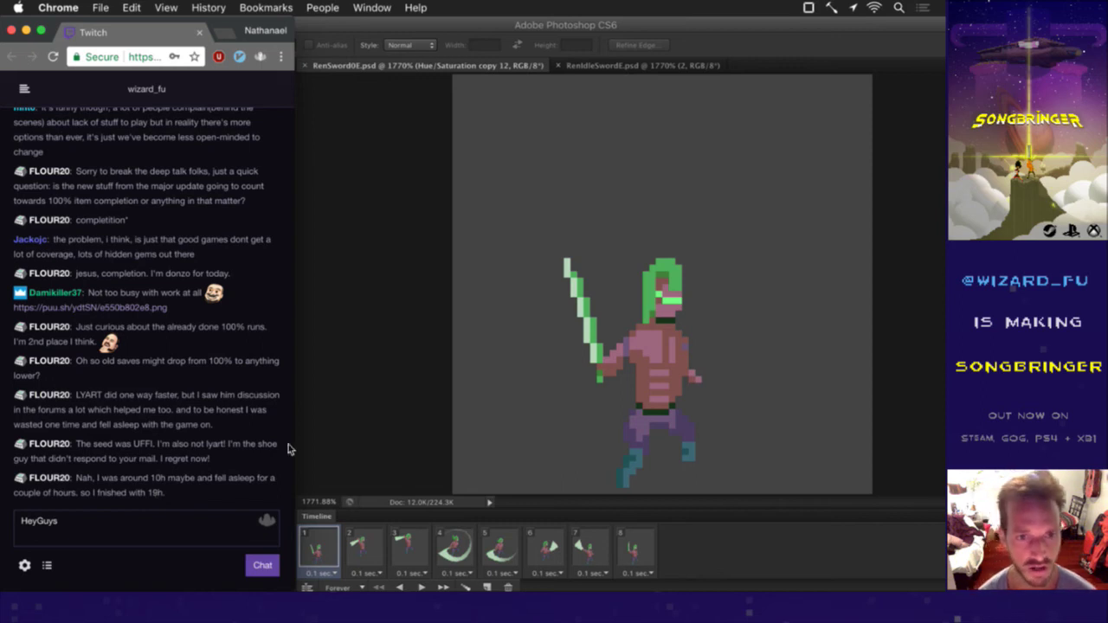
click(384, 403)
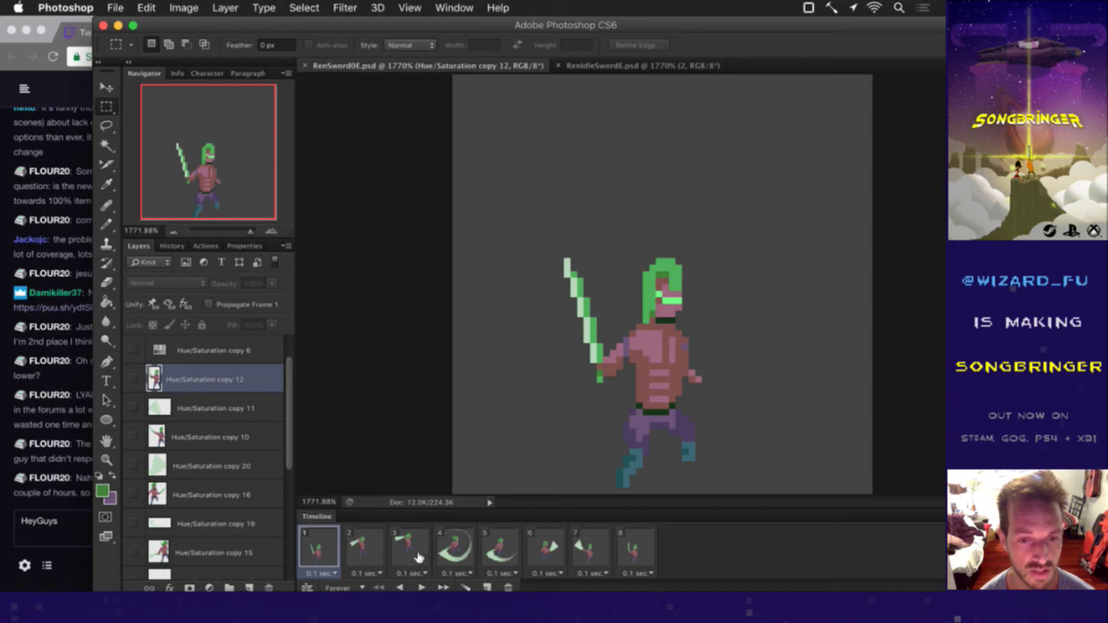
Step: Compare the recoloured character and sword trail across frames 1 to 4 of the animation
click(381, 555)
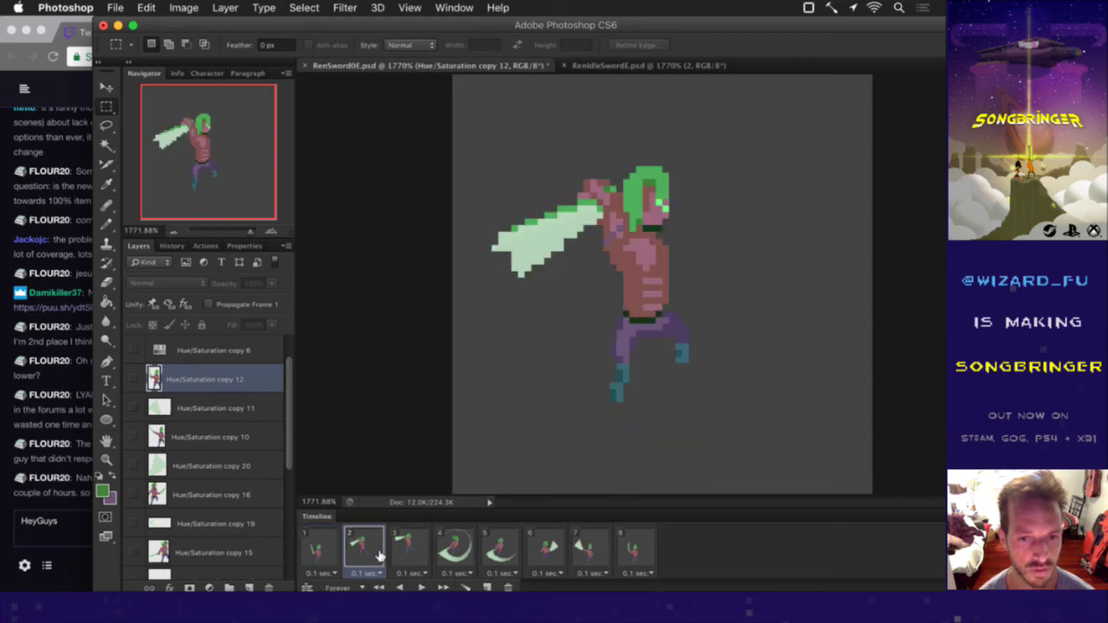
click(438, 544)
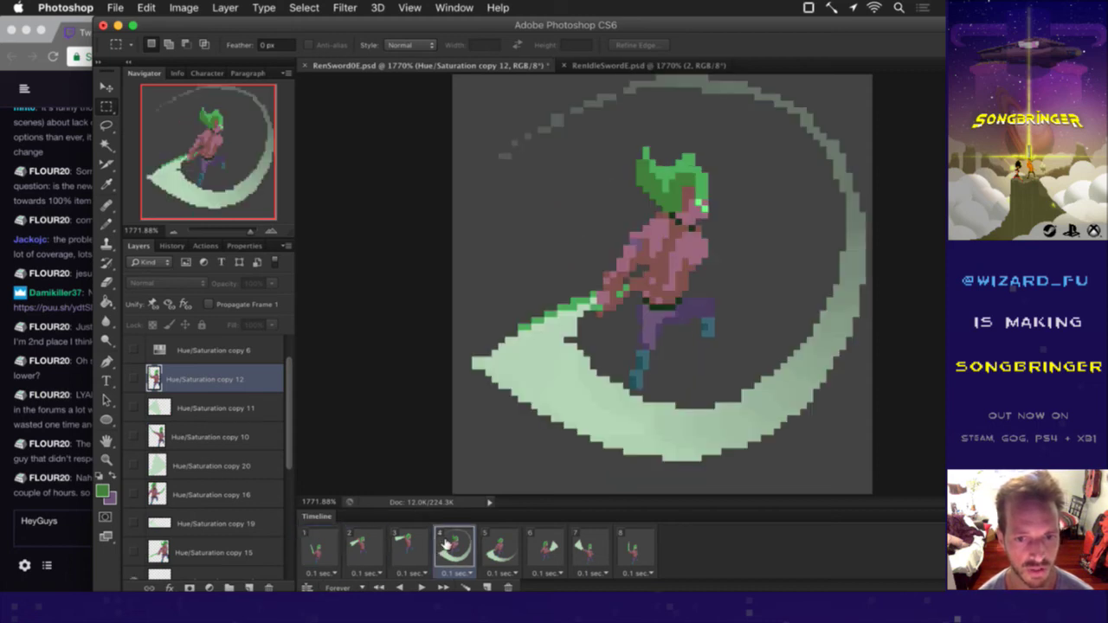
click(402, 555)
click(332, 555)
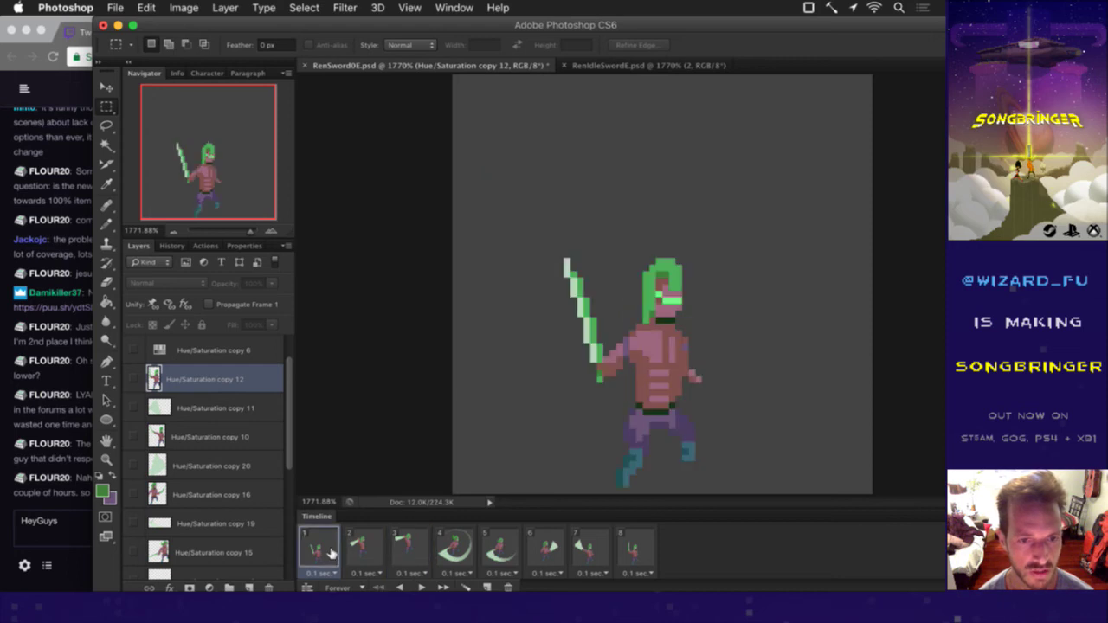
scroll(290, 440, up, 2)
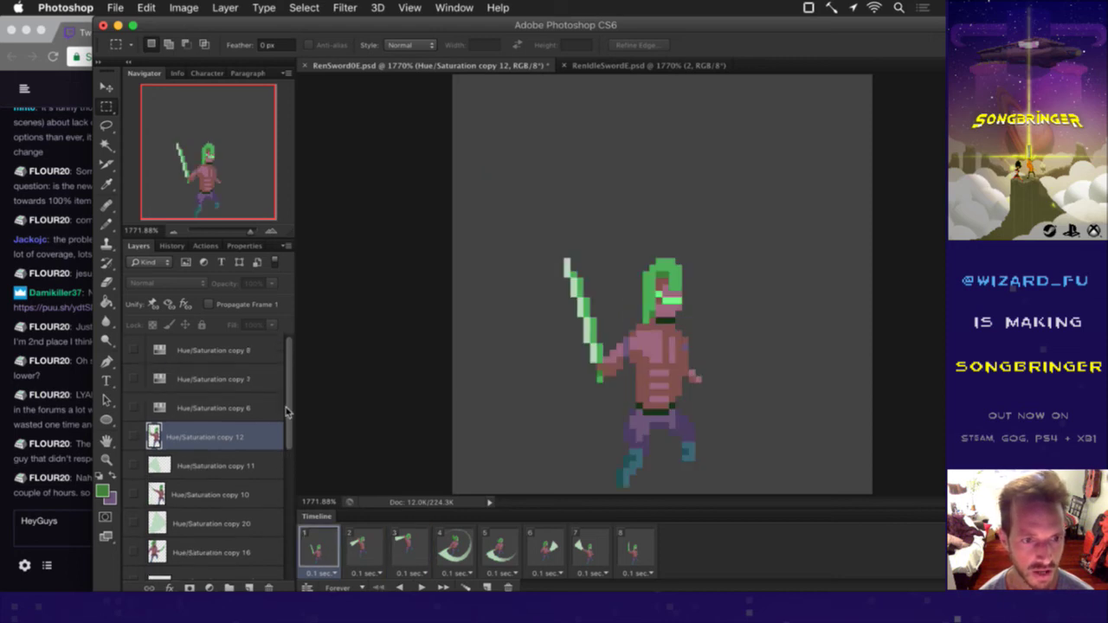
click(407, 544)
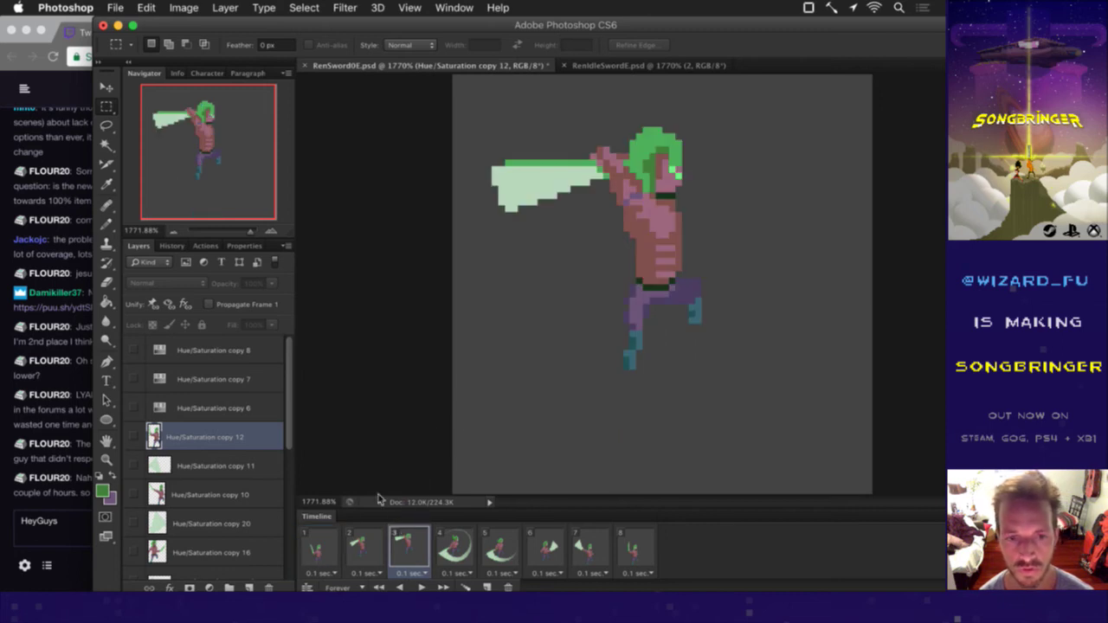
Step: Return to frame 1 of RenSword0E.psd, then open the recent file KielSword0E.psd and show frame 1 of its animation
click(335, 547)
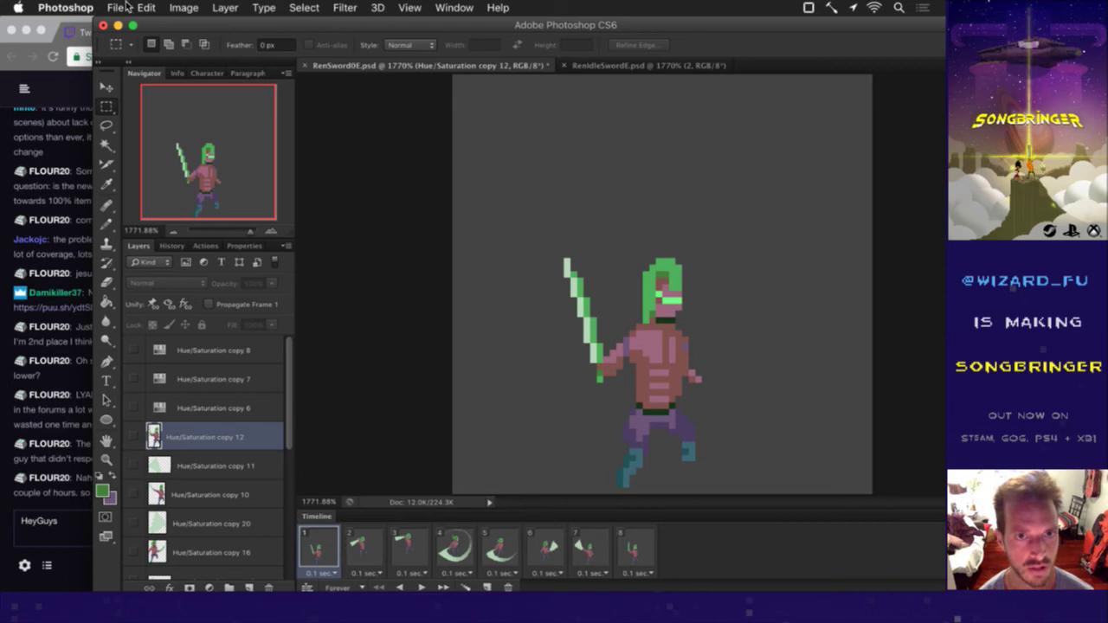
click(125, 6)
mouse_move(158, 95)
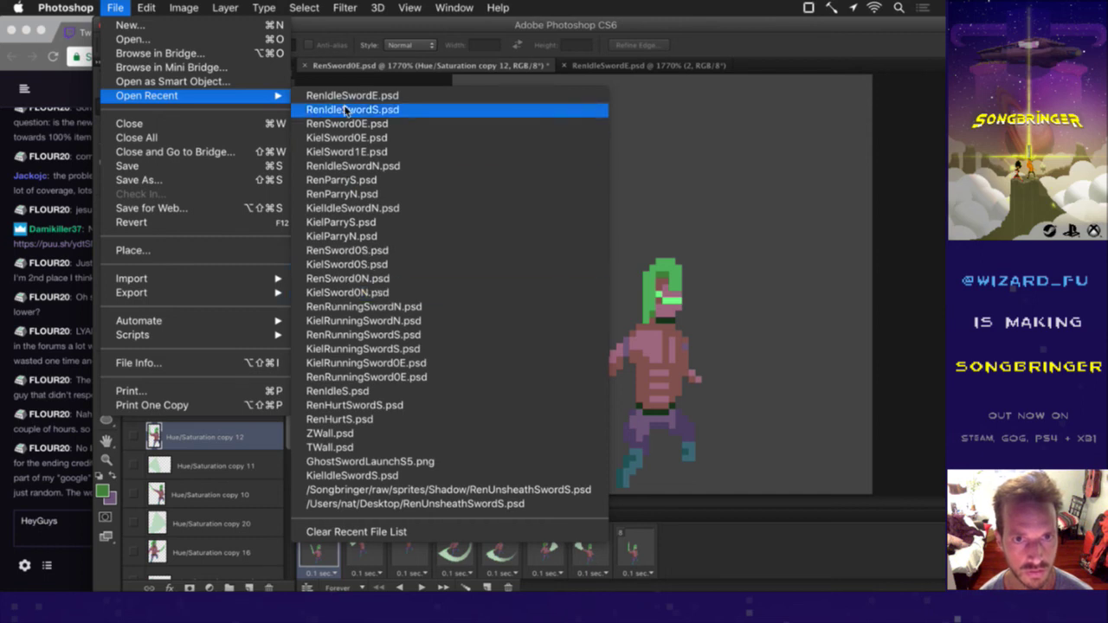
click(347, 138)
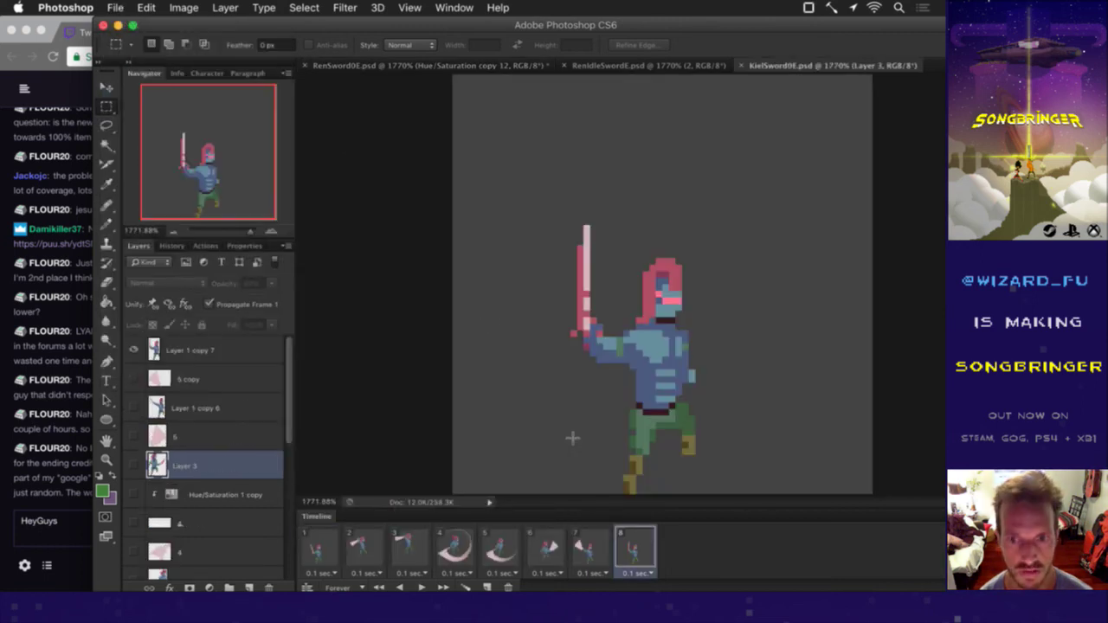
click(327, 550)
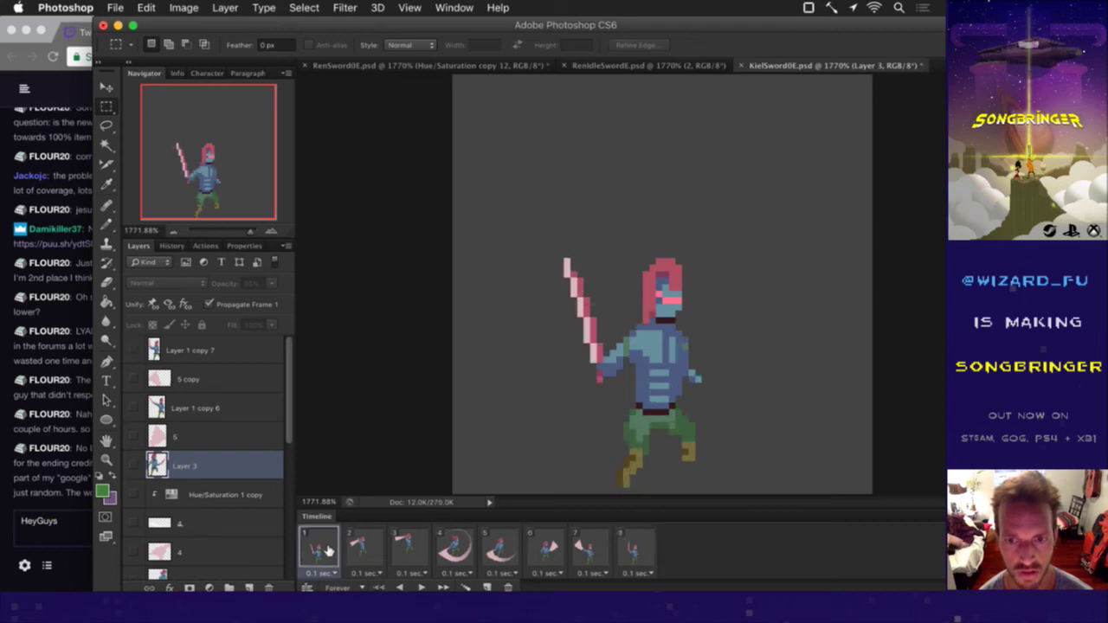
Step: Read the newest Twitch chat message about the ending credit name e-mail and return to the sprite in Photoshop
click(47, 490)
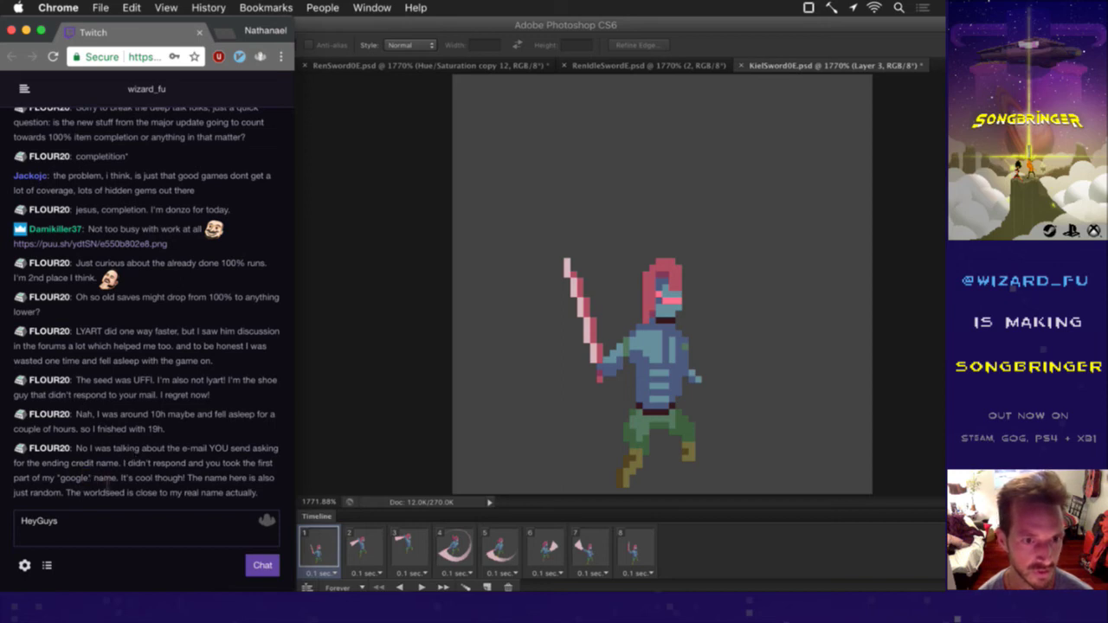
drag(128, 463, 118, 471)
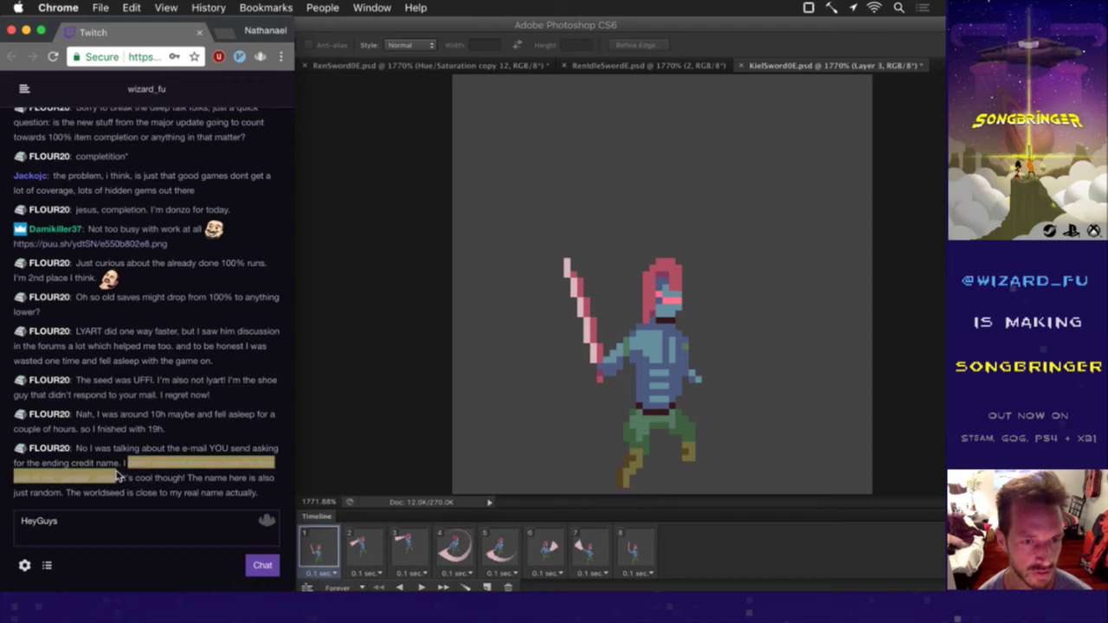
click(118, 478)
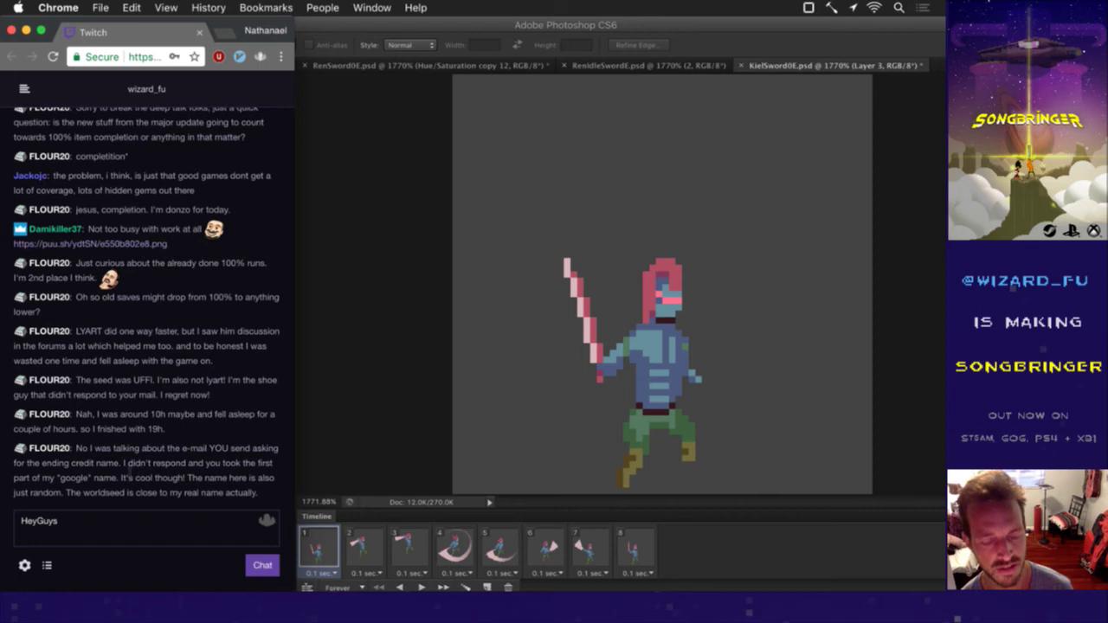
drag(128, 473, 113, 478)
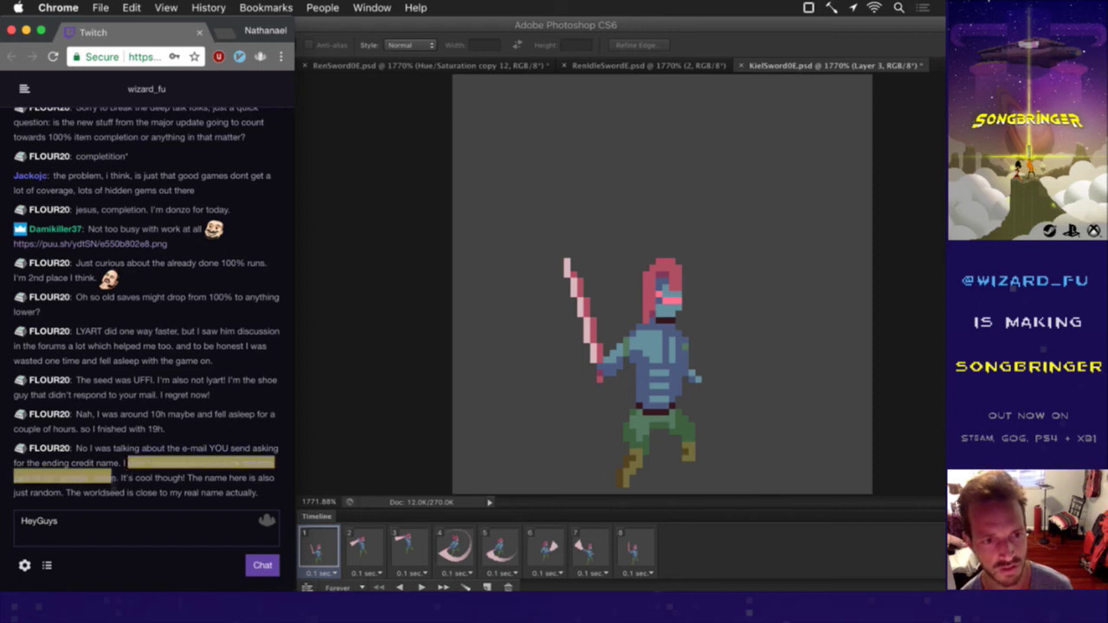
click(114, 482)
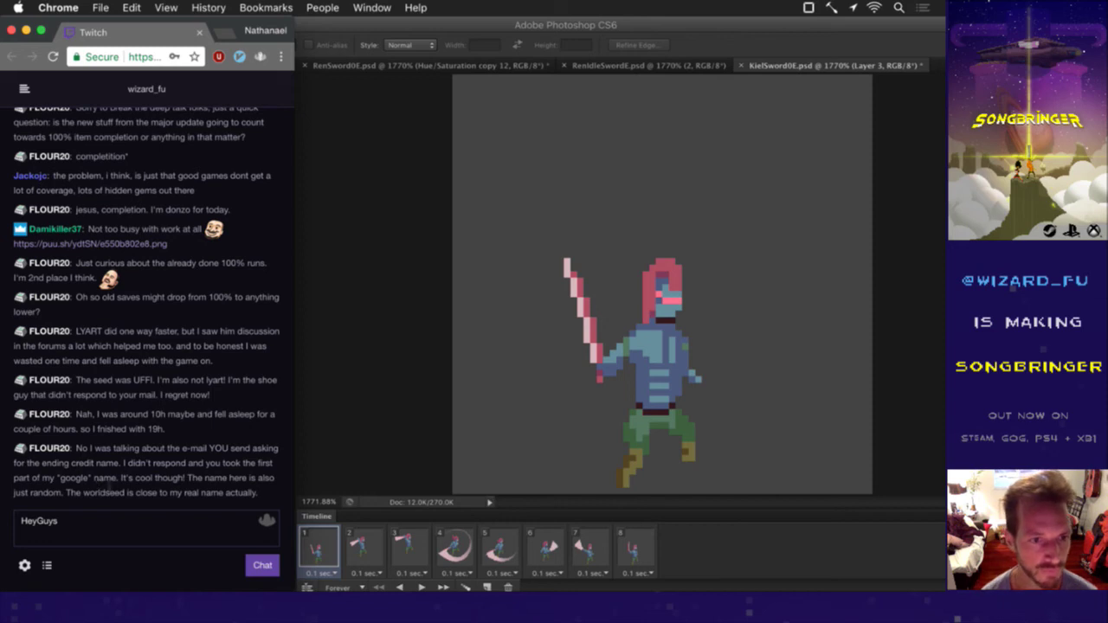
click(377, 316)
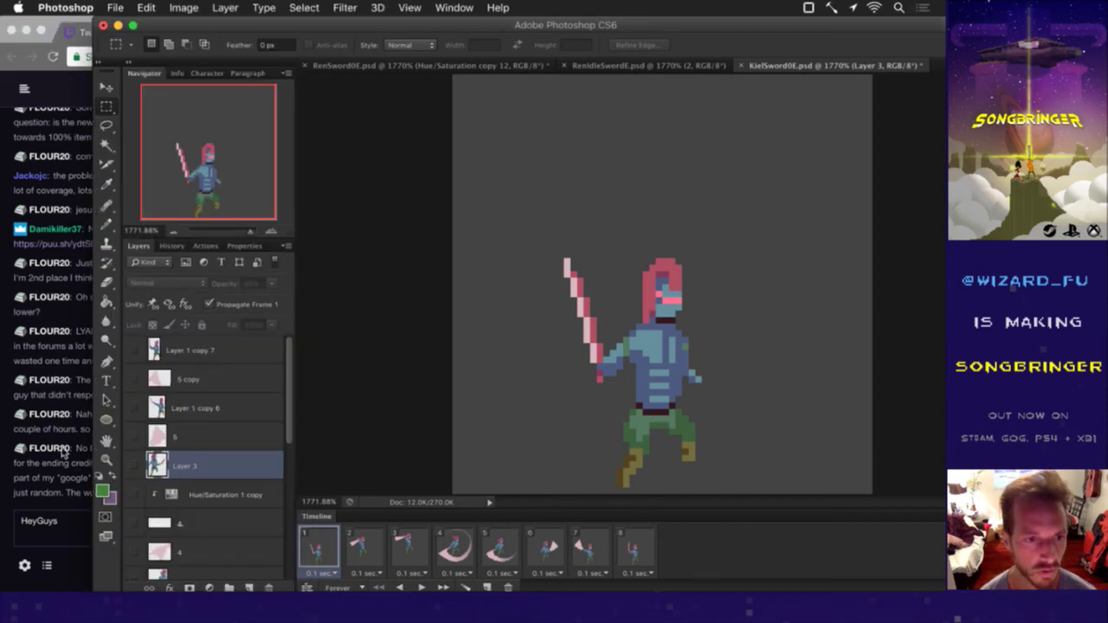
click(61, 481)
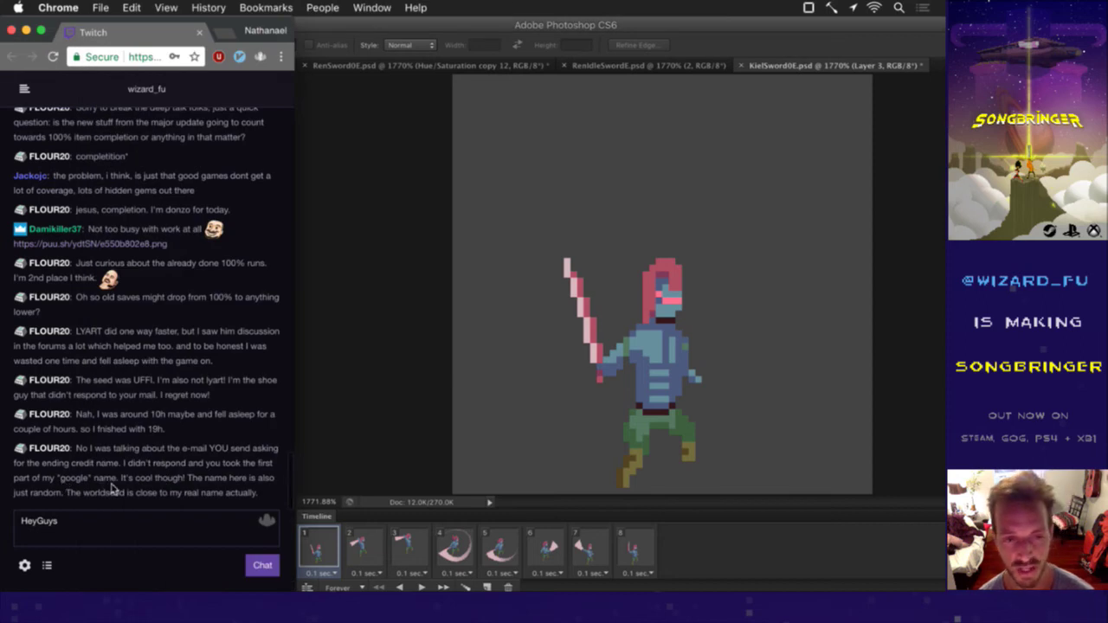
click(345, 360)
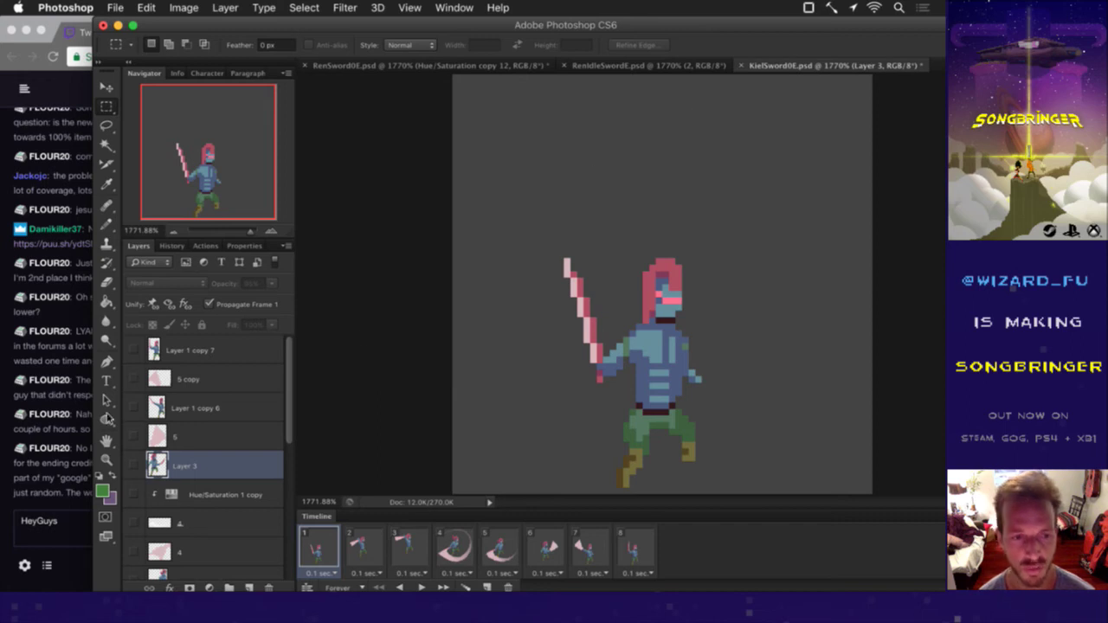
click(69, 474)
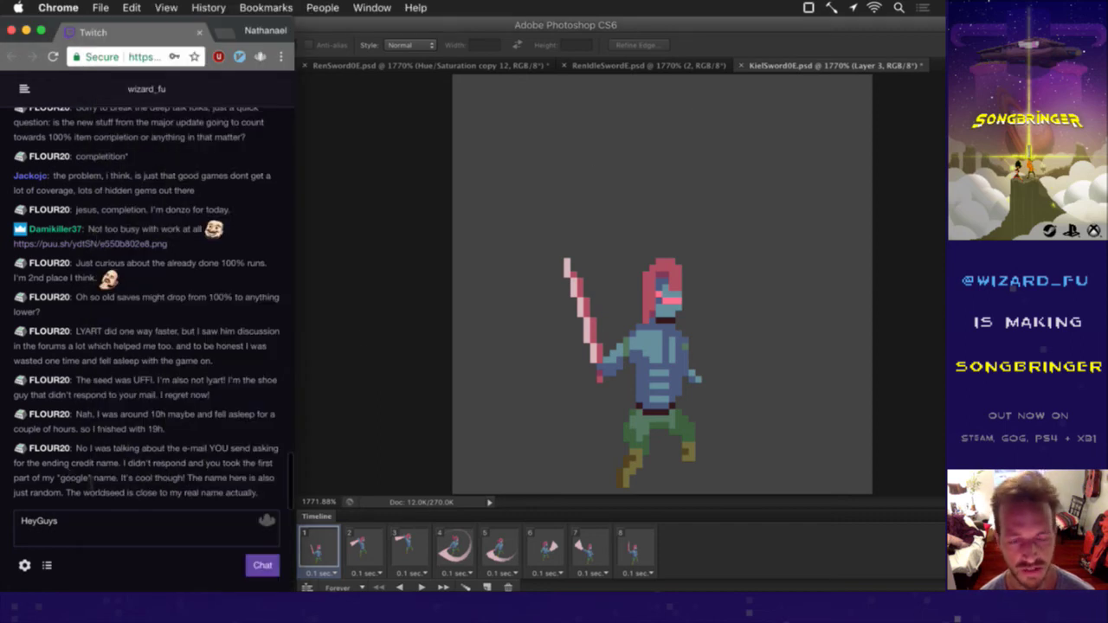
click(362, 438)
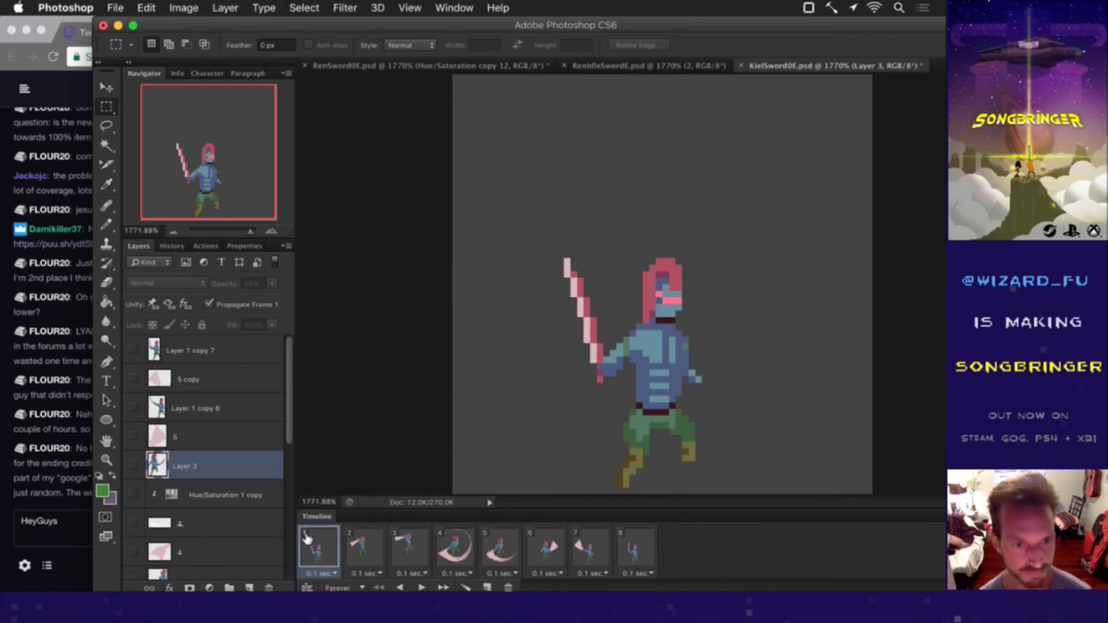
Step: Compare the rear leg on Layer 1 of KielSword0E.psd with the same leg in frame 1 of RenSword0E.psd
drag(288, 395, 291, 536)
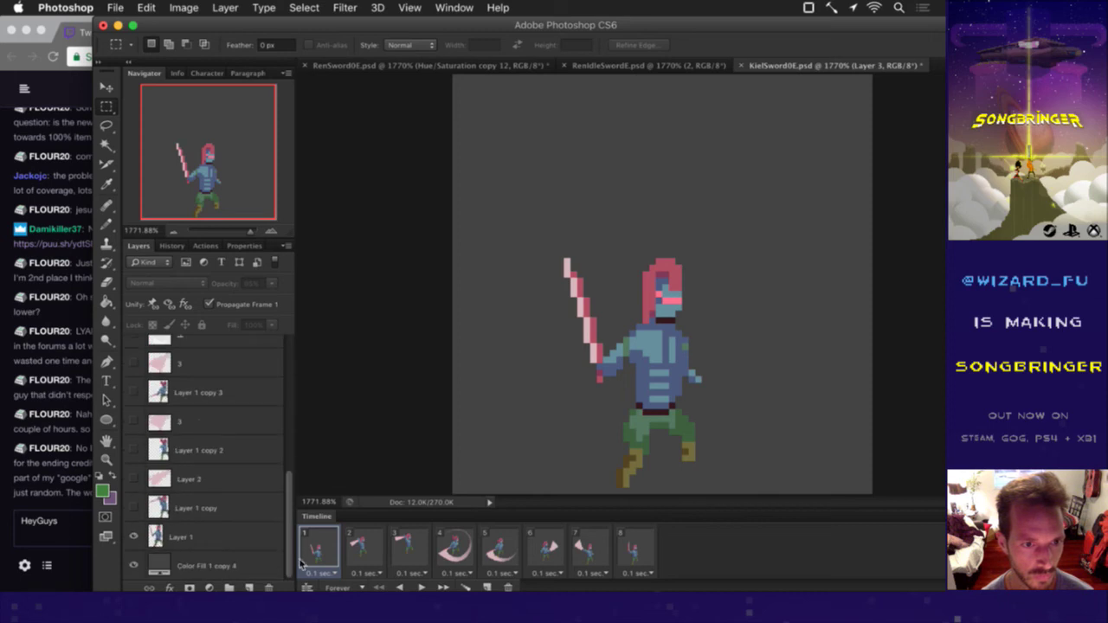
click(256, 538)
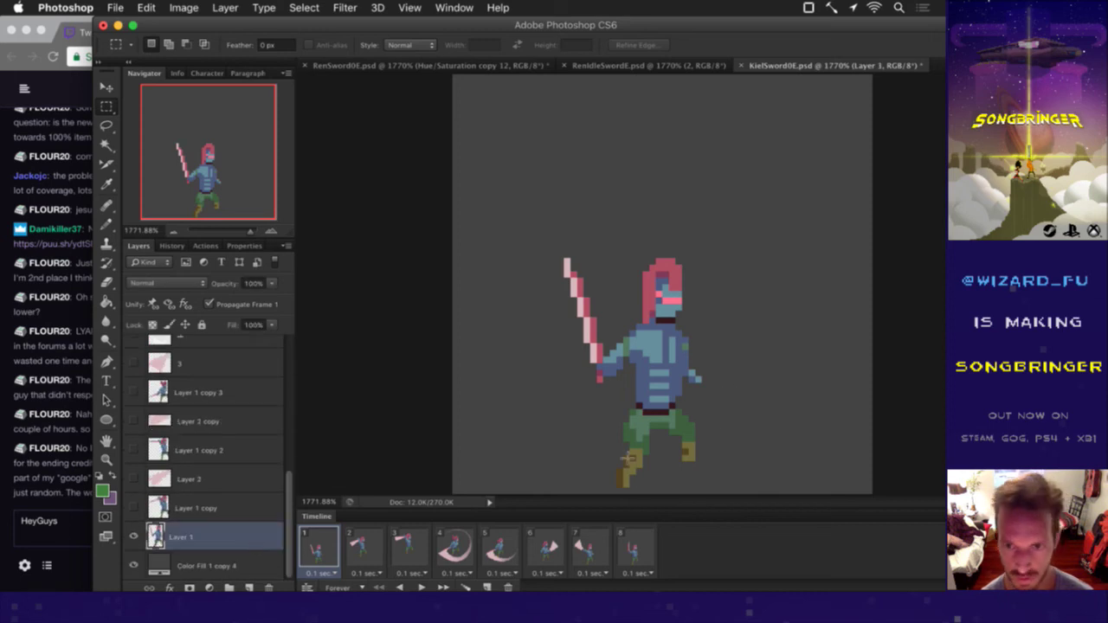
drag(618, 421, 659, 492)
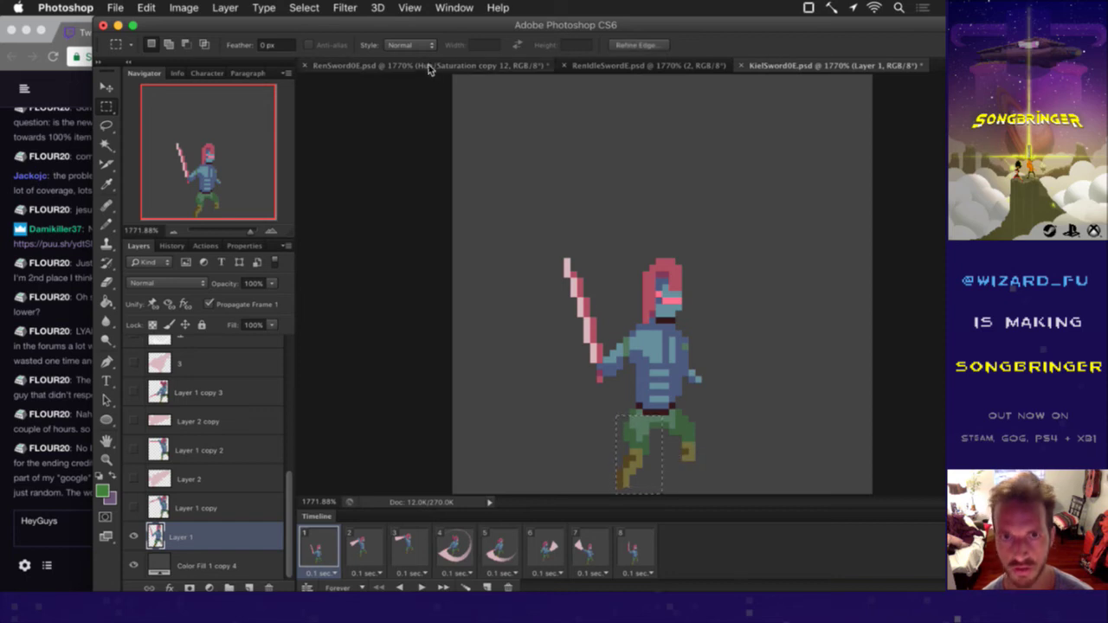
click(373, 67)
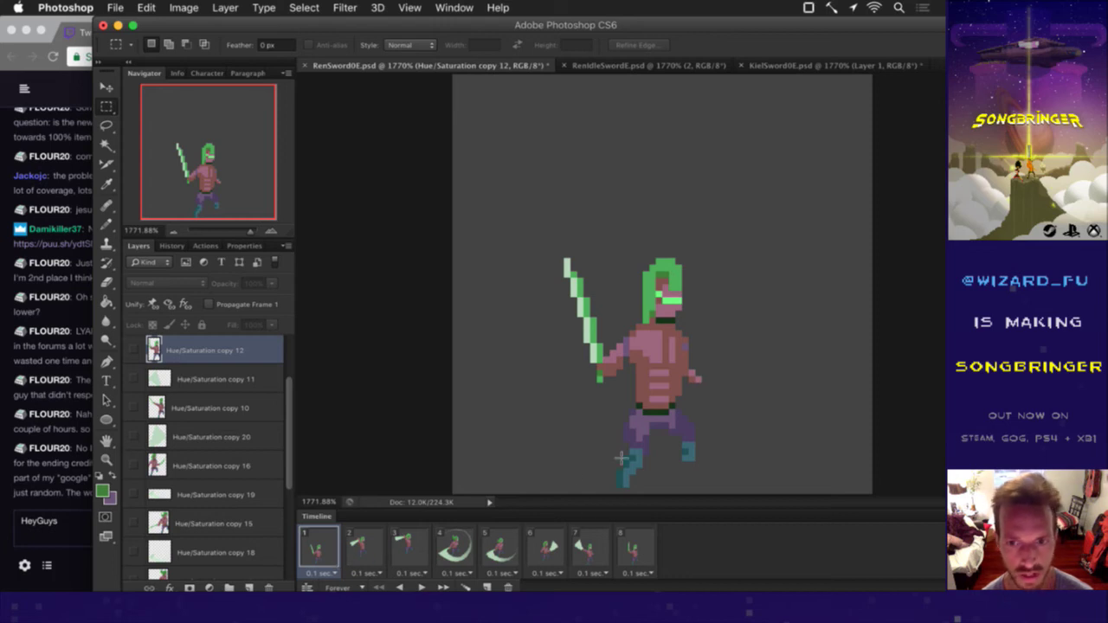
drag(616, 492, 654, 416)
click(678, 430)
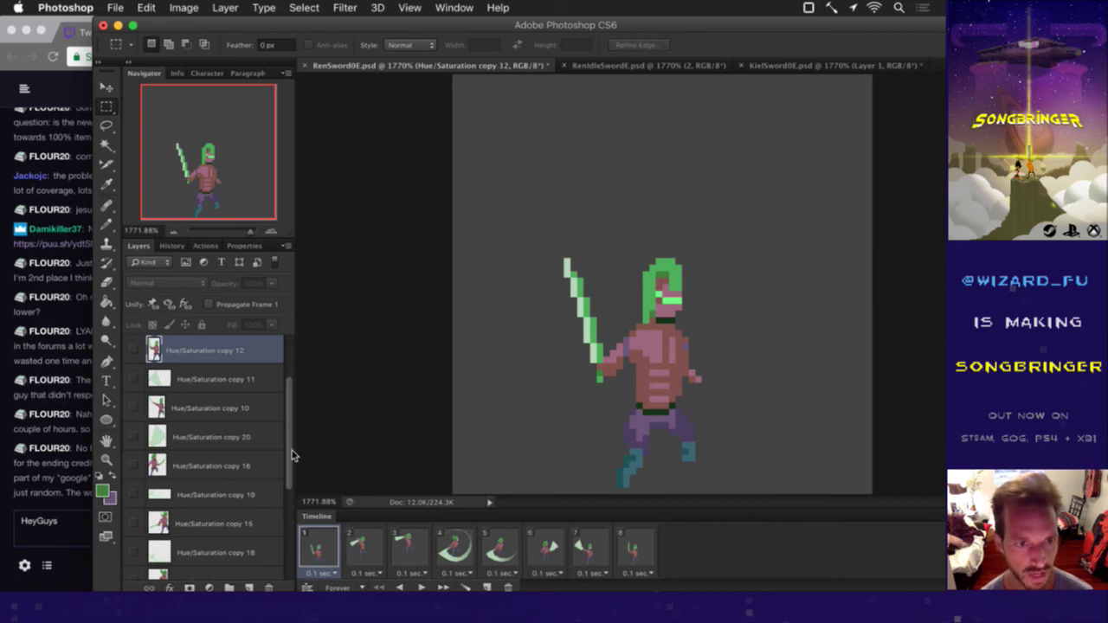
Step: On layer Hue/Saturation copy 5, move Ren's sword, upper body and upper legs up two pixels, leaving the lower legs in place
drag(292, 456, 289, 578)
click(222, 528)
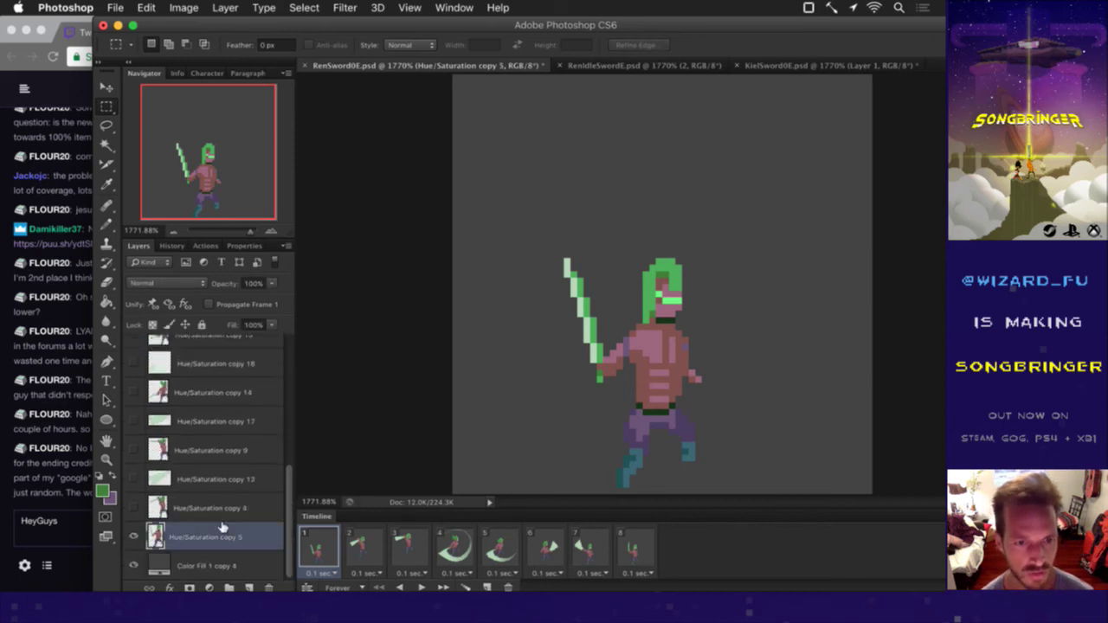
drag(506, 207, 786, 439)
key(ctrl+t)
key(Up)
key(Up)
key(Return)
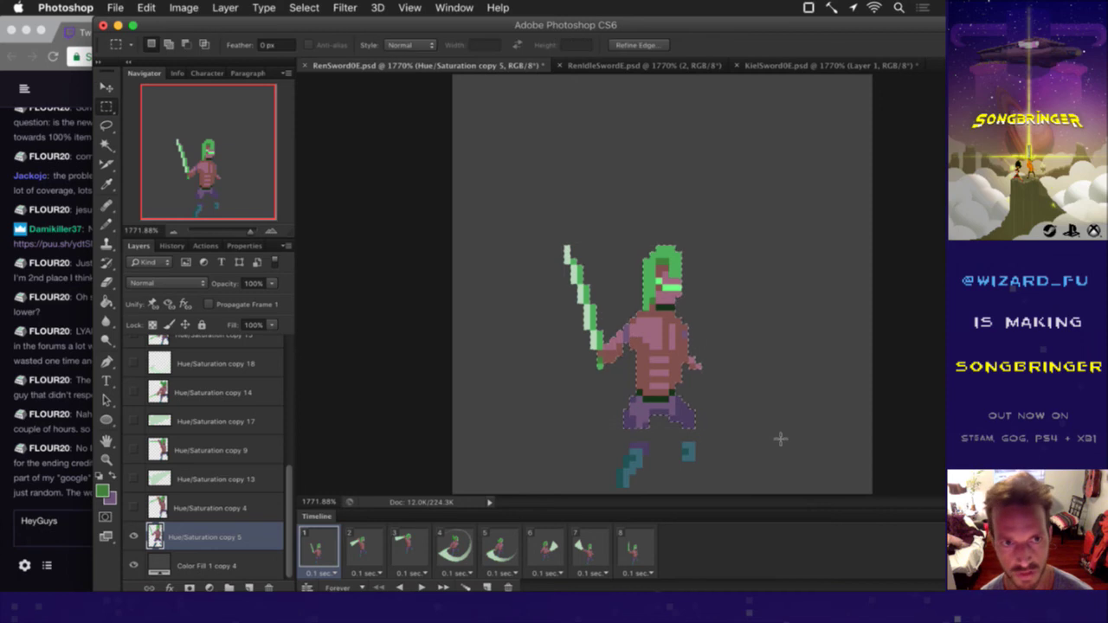
key(ctrl+d)
Step: Fill the gaps in both of Ren's legs with purple shades sampled from the trousers, and save RenSword0E.psd
key(i)
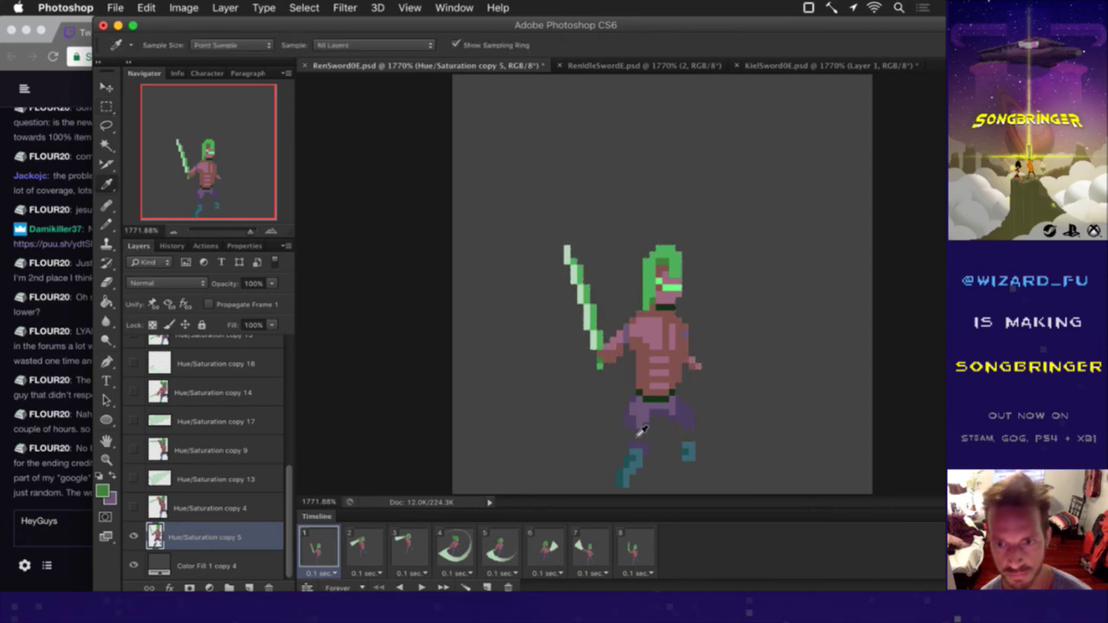
click(640, 431)
key(b)
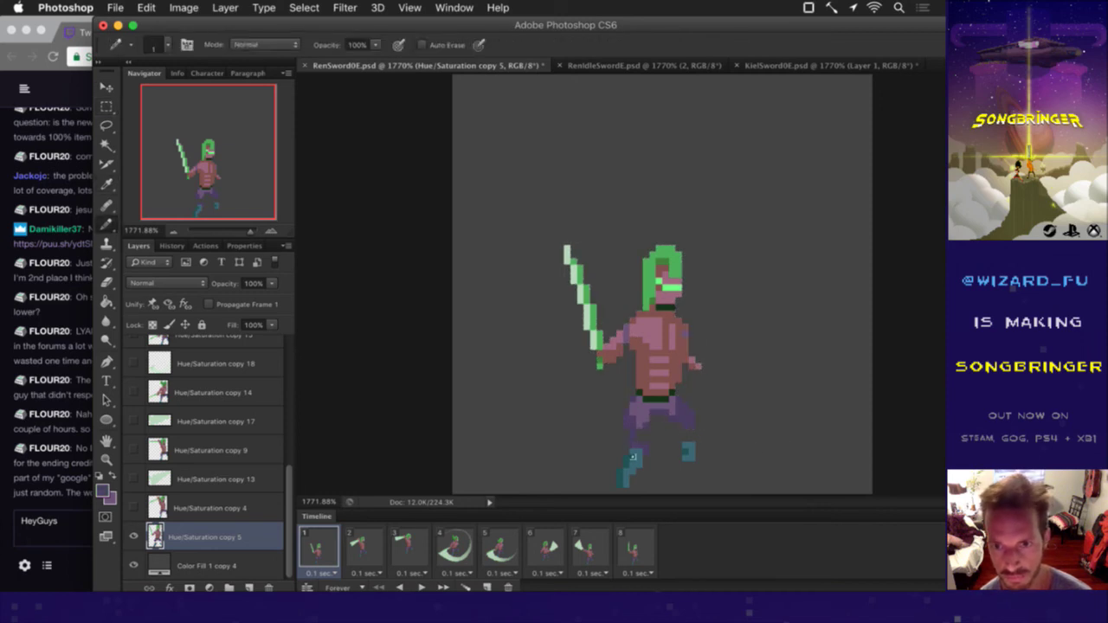
key(i)
click(644, 420)
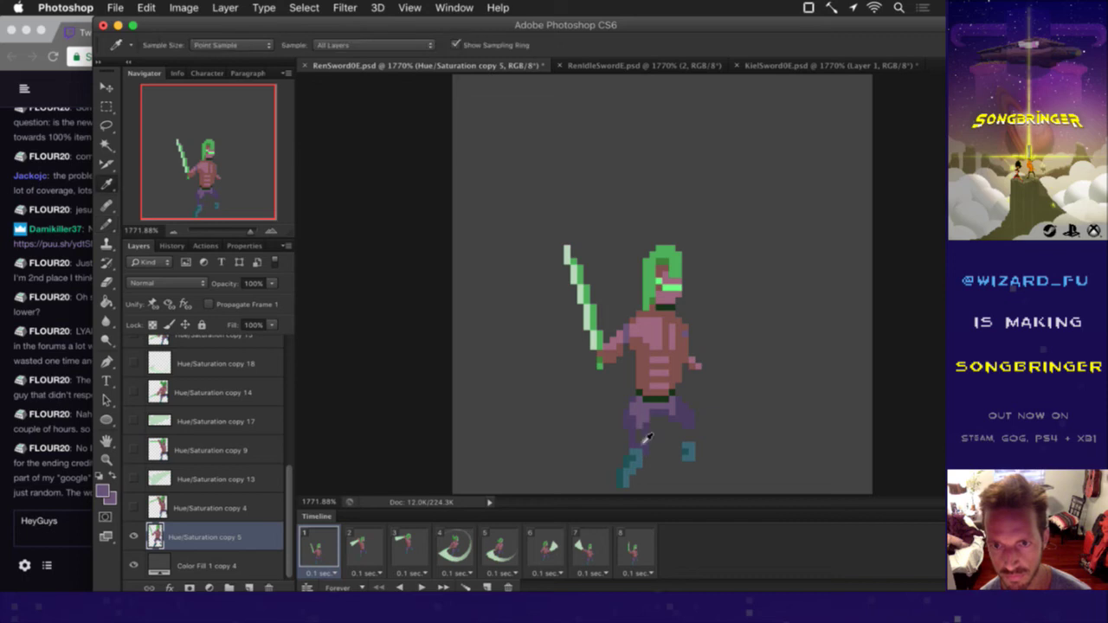
key(b)
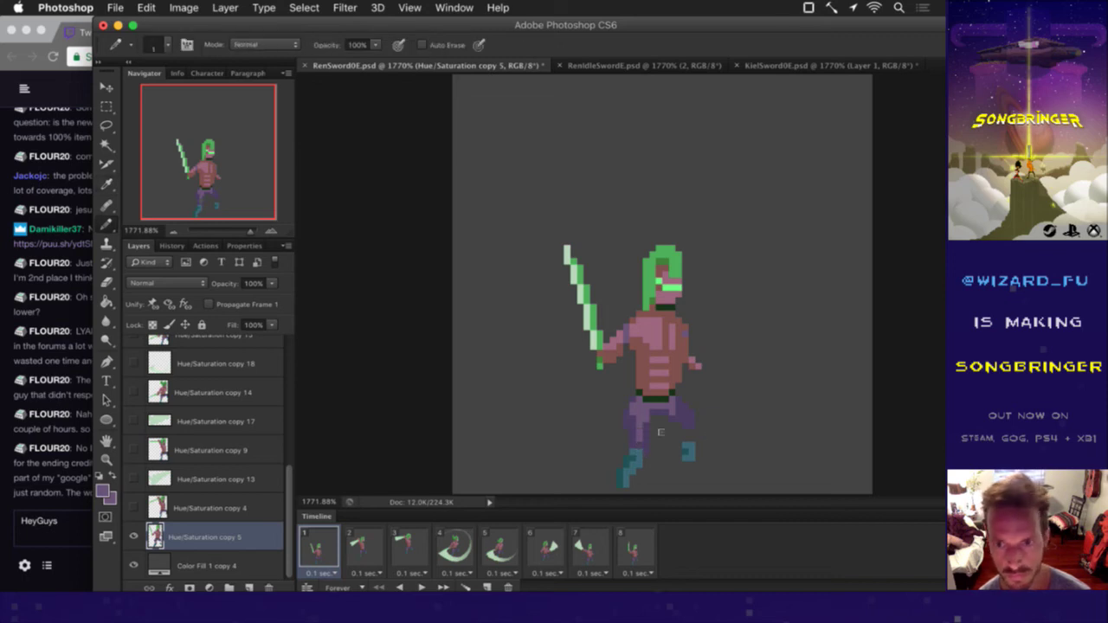
alt+click(687, 425)
click(690, 441)
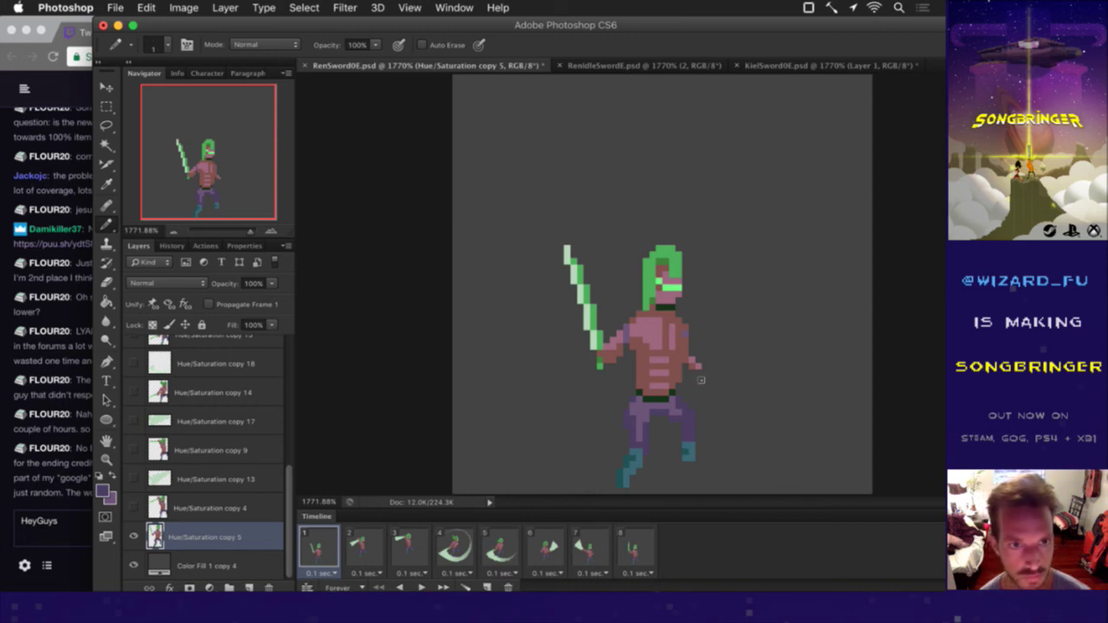
alt+click(676, 409)
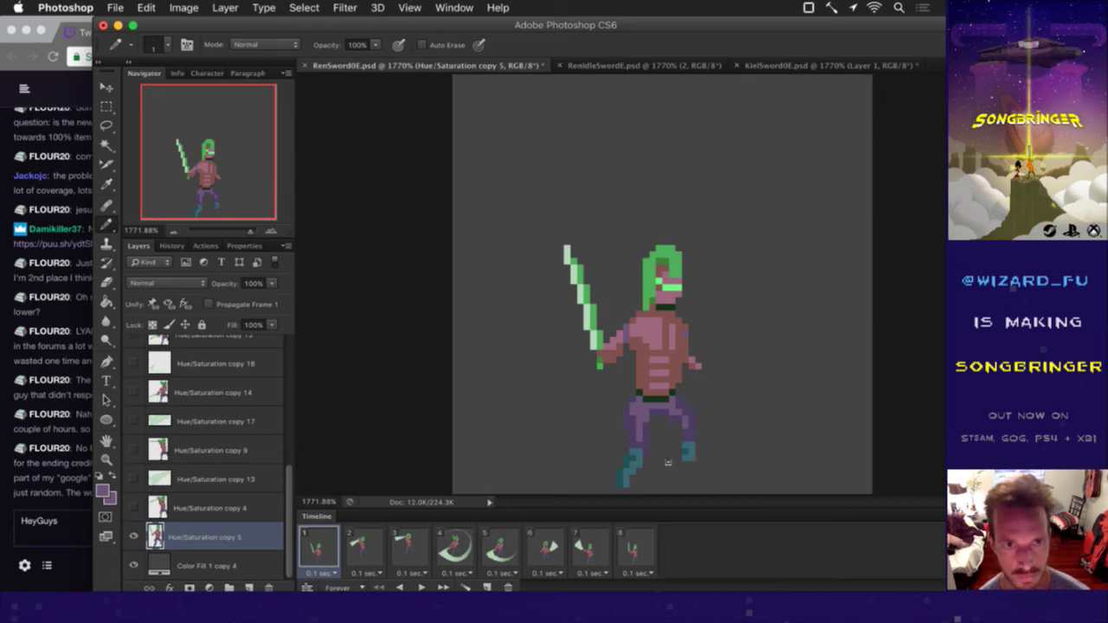
key(super+s)
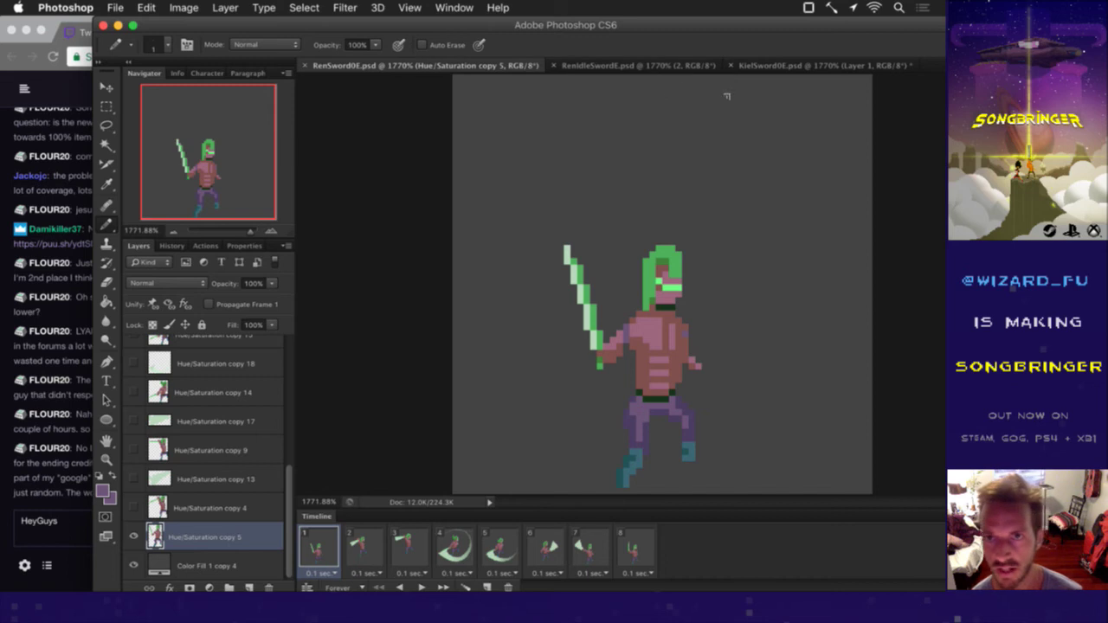
Step: Check Ren's idle pose in RenIdleSwordE.psd, then erase the sword-holding forearm in frame 1 of RenSword0E.psd
click(602, 66)
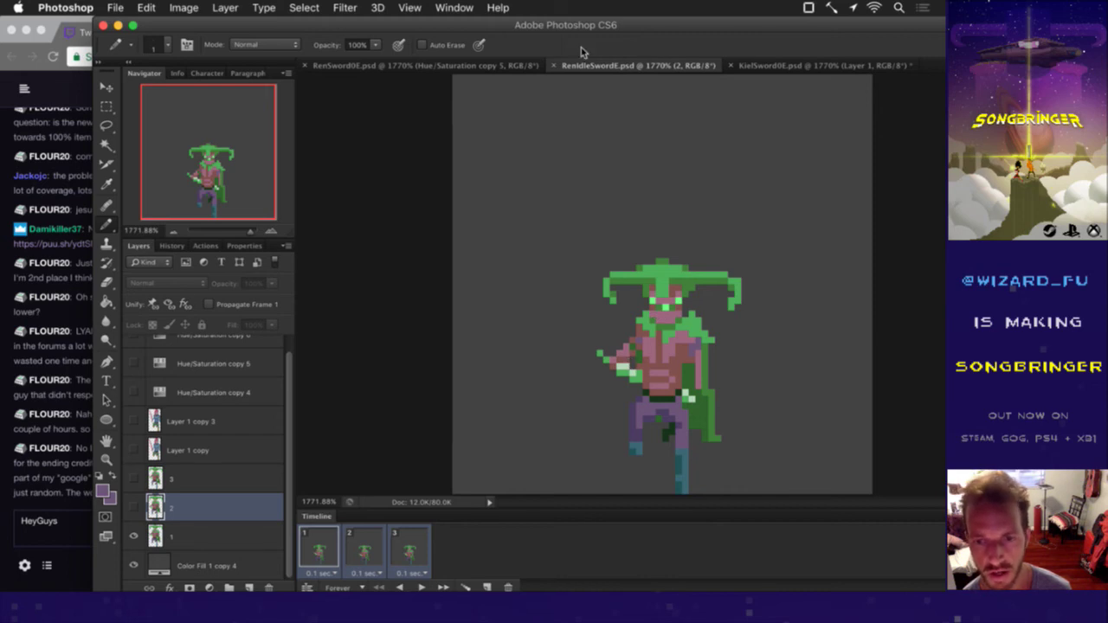
click(450, 70)
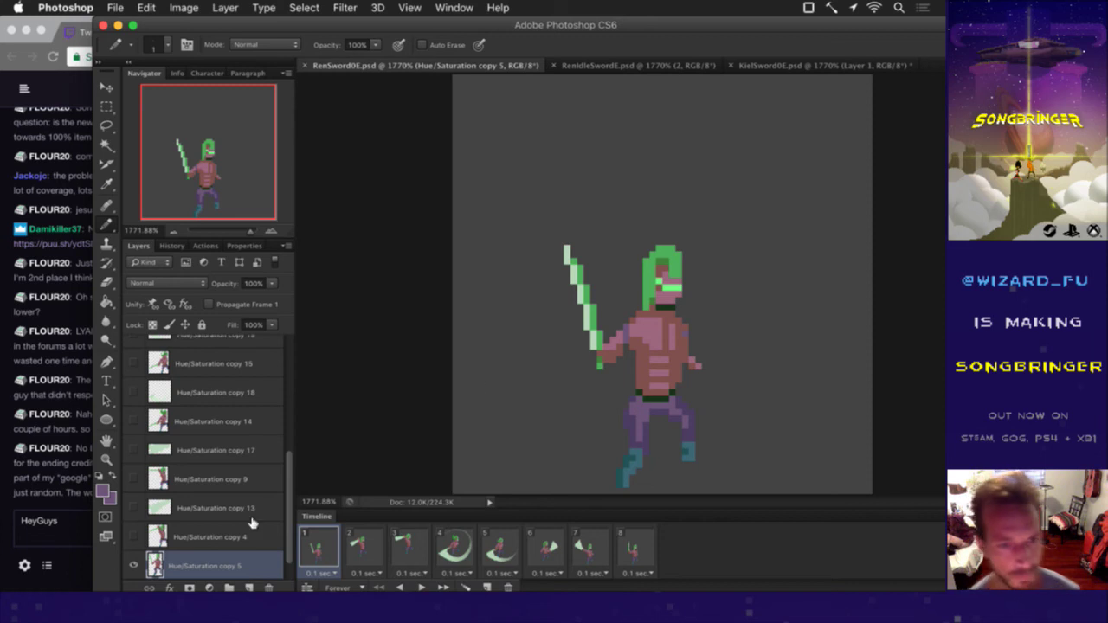
key(e)
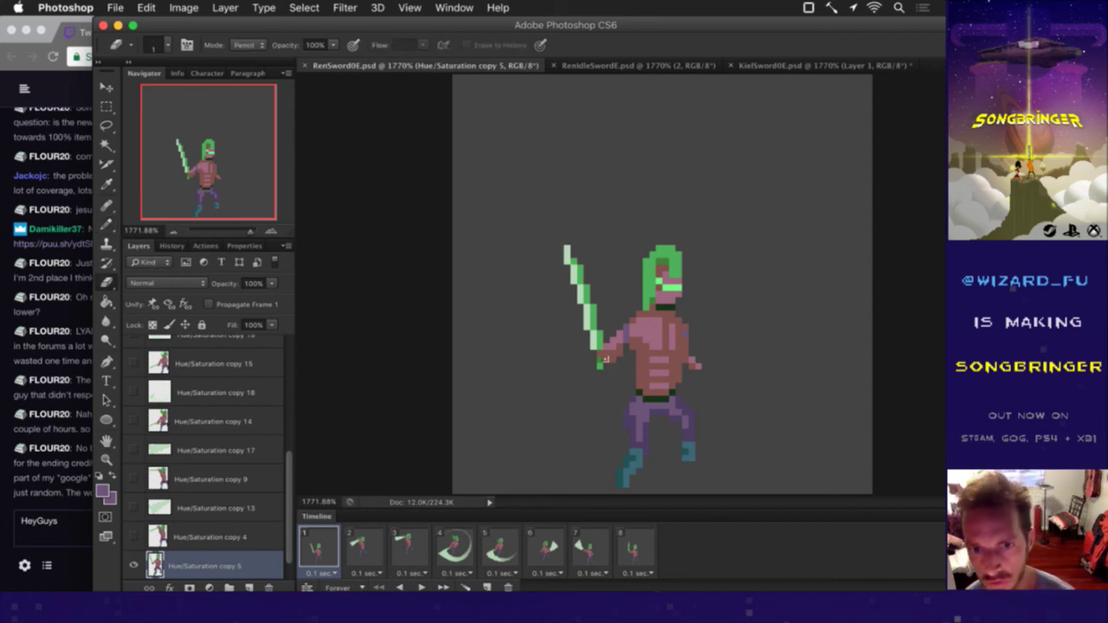
drag(612, 339, 612, 351)
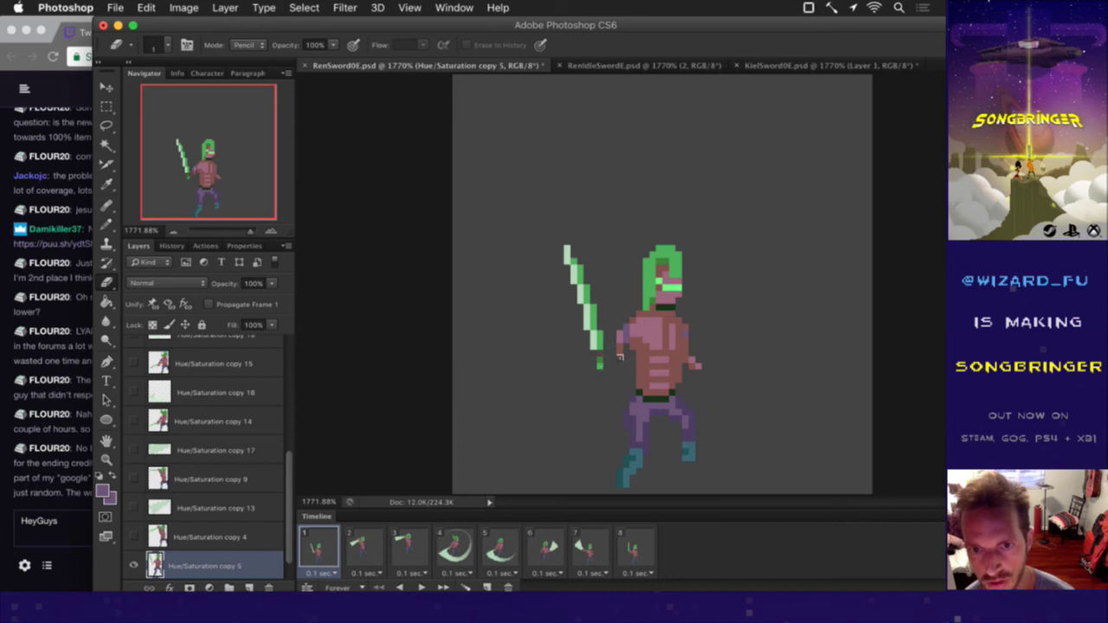
Step: Redraw Ren's rear forearm bent in toward the waist in frame 1, using skin shades sampled from the arm
key(i)
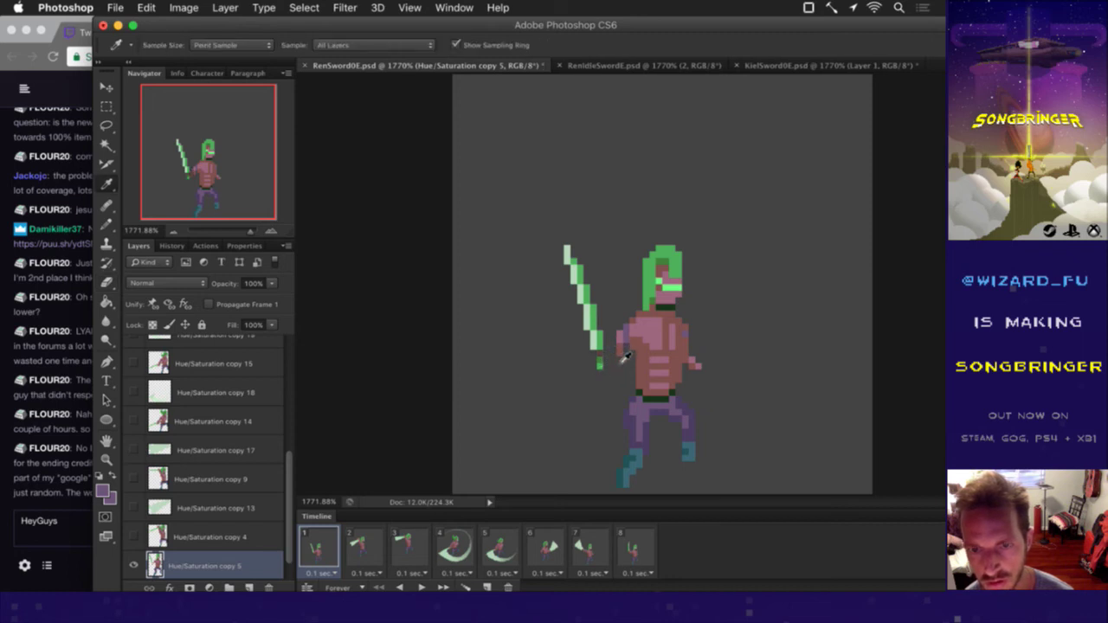
click(622, 339)
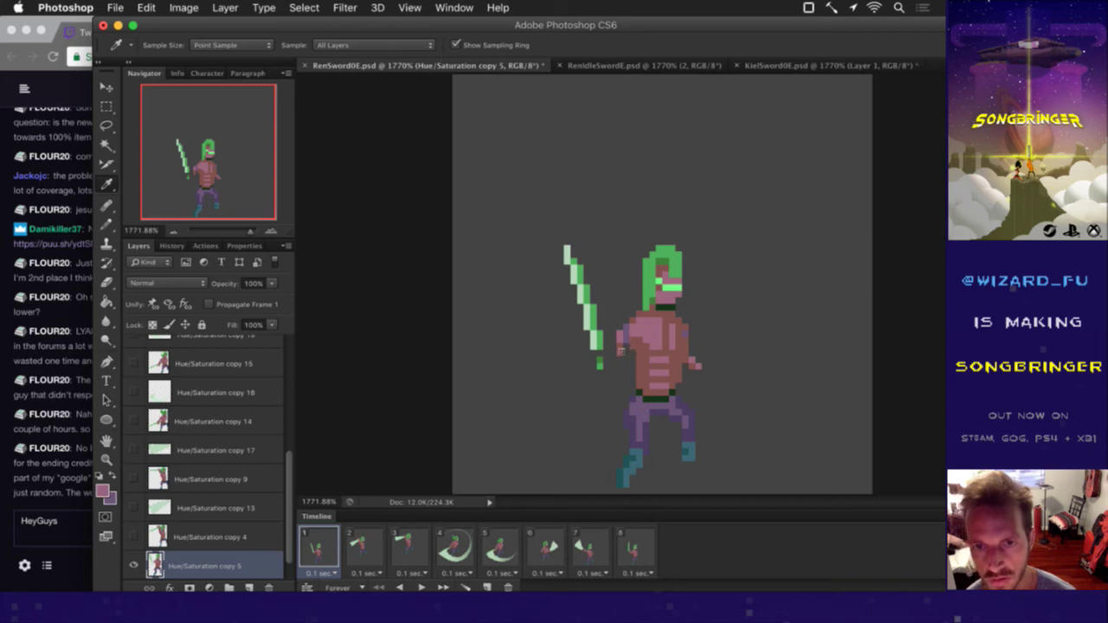
key(b)
click(613, 353)
click(616, 359)
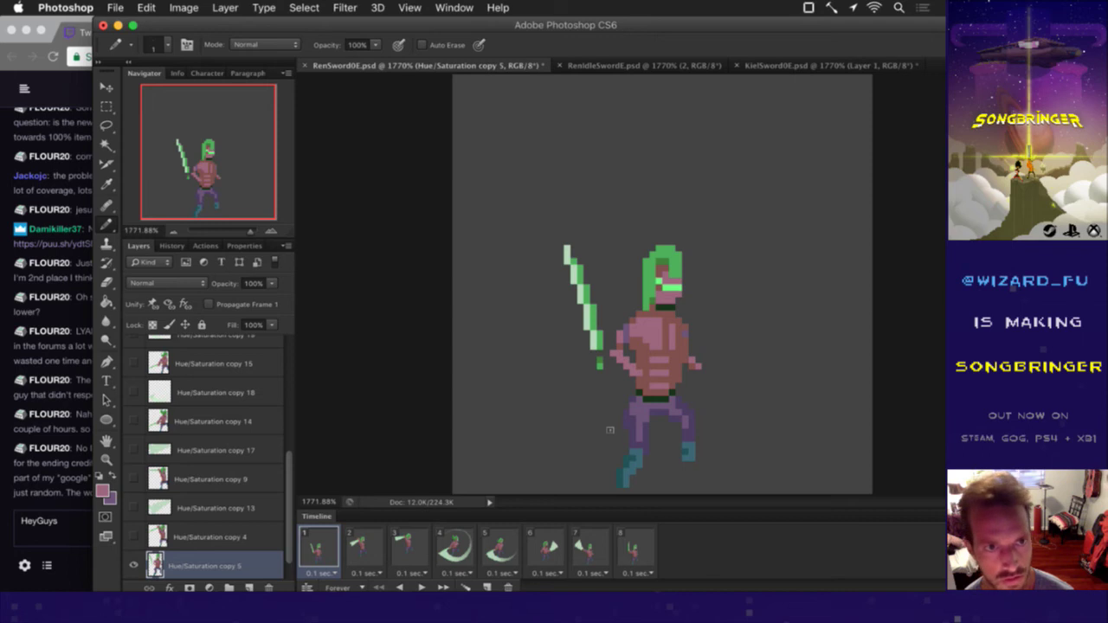
key(i)
click(620, 362)
key(b)
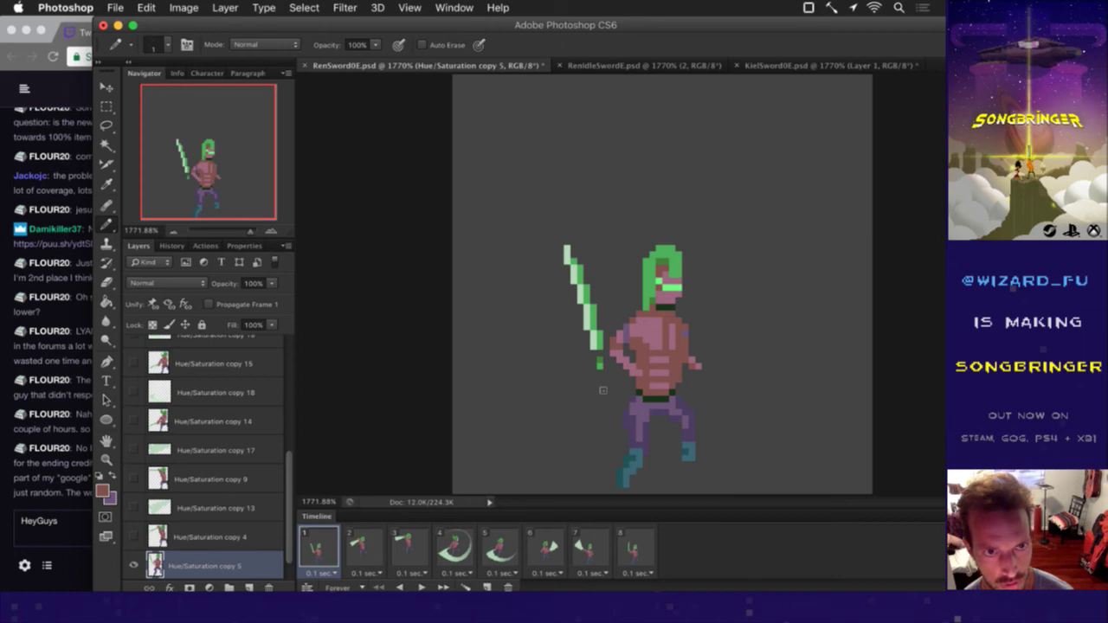
key(e)
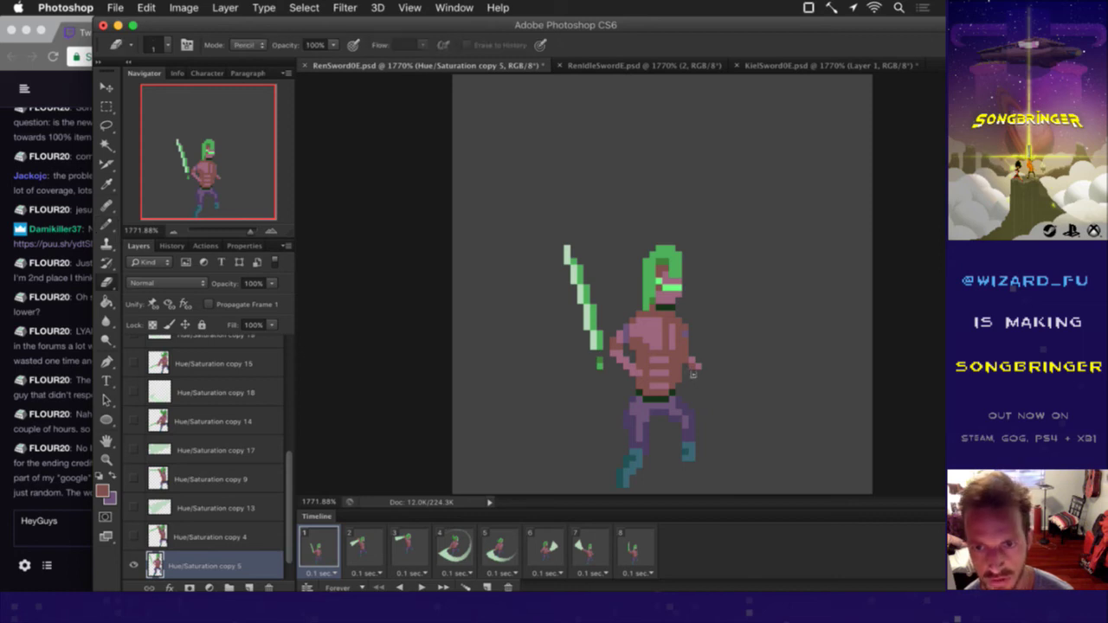
click(694, 367)
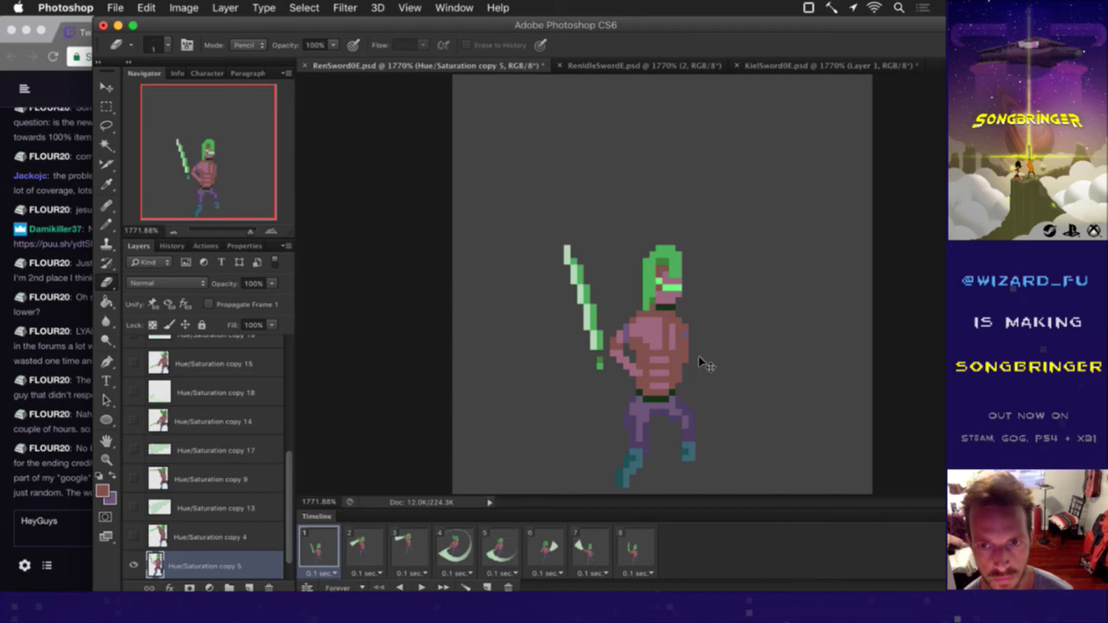
key(ctrl+z)
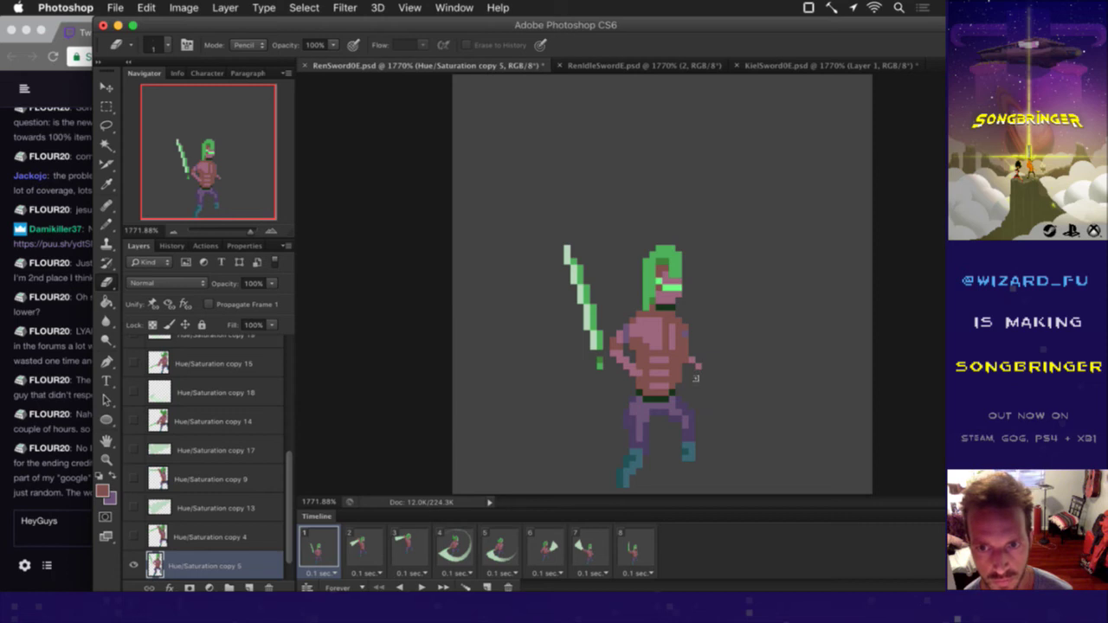
Step: Redraw Ren's front hand tight against the torso with a skin shade sampled from the rear forearm, erasing the surplus hand pixels
key(i)
click(641, 381)
key(b)
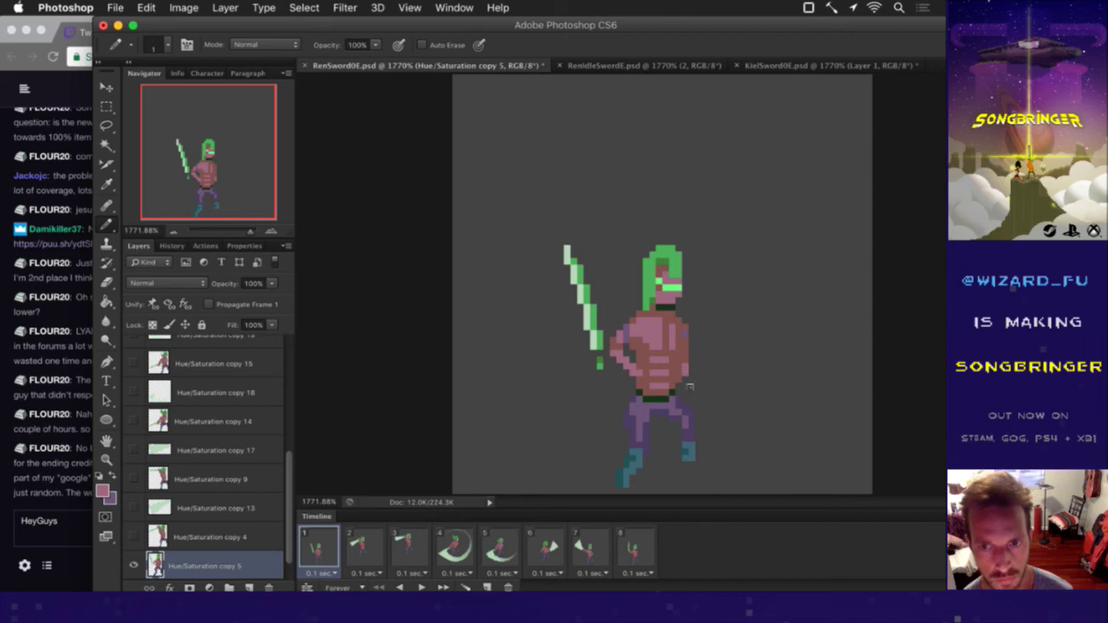
key(e)
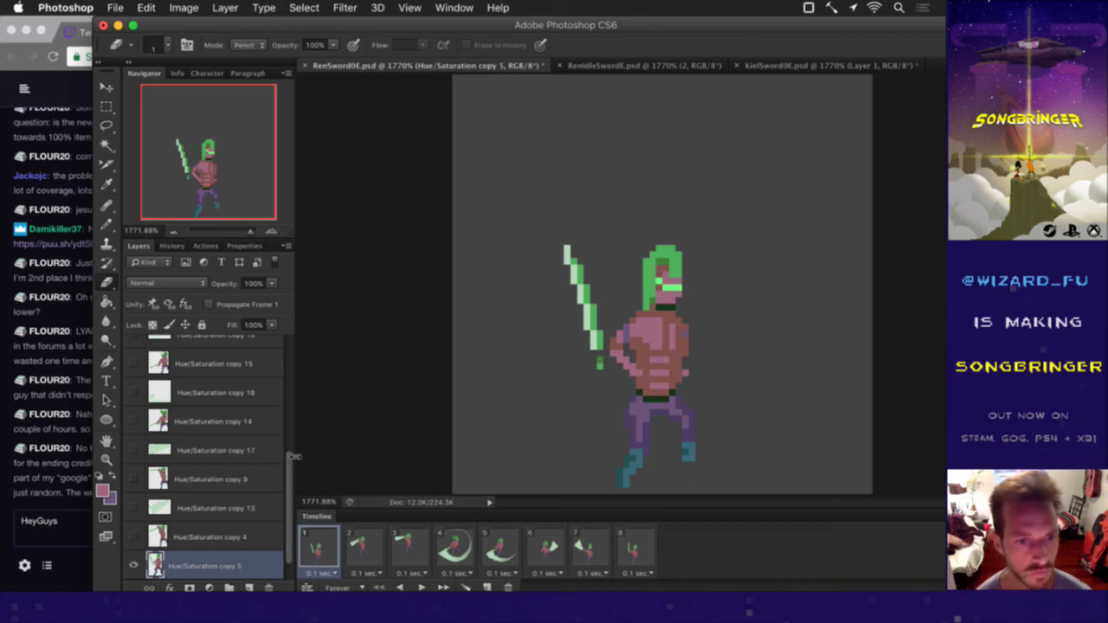
Step: Rotate Ren's sword 90° counter-clockwise in frame 1 and move it down so the hilt sits at the waist beside the rear hand
key(m)
mouse_move(531, 219)
mouse_down()
mouse_move(632, 420)
mouse_move(609, 395)
mouse_up()
key(v)
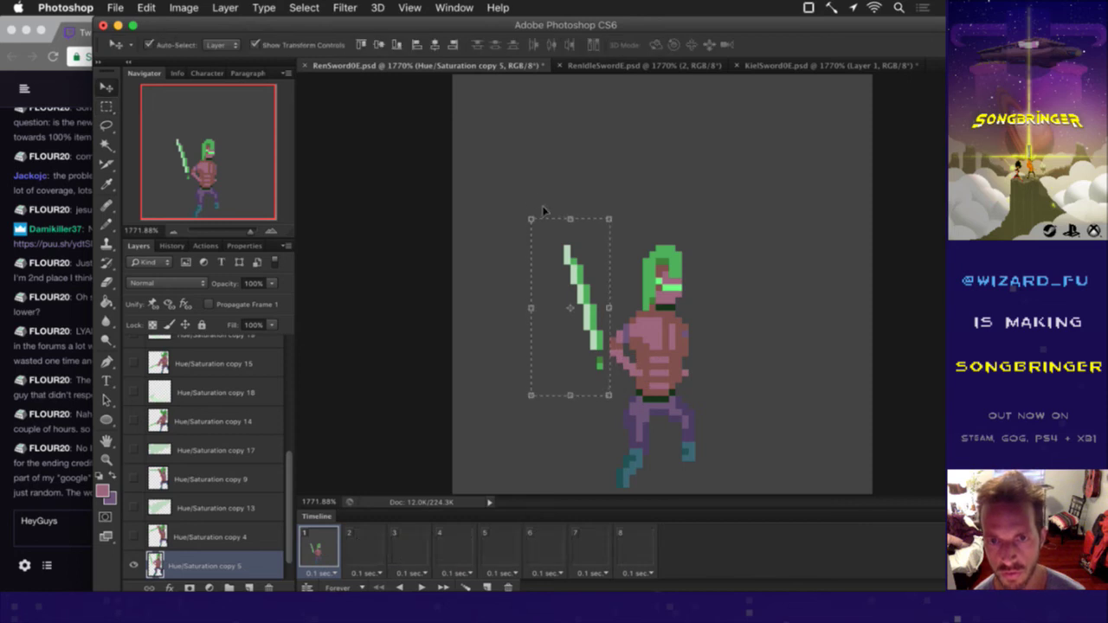
click(523, 205)
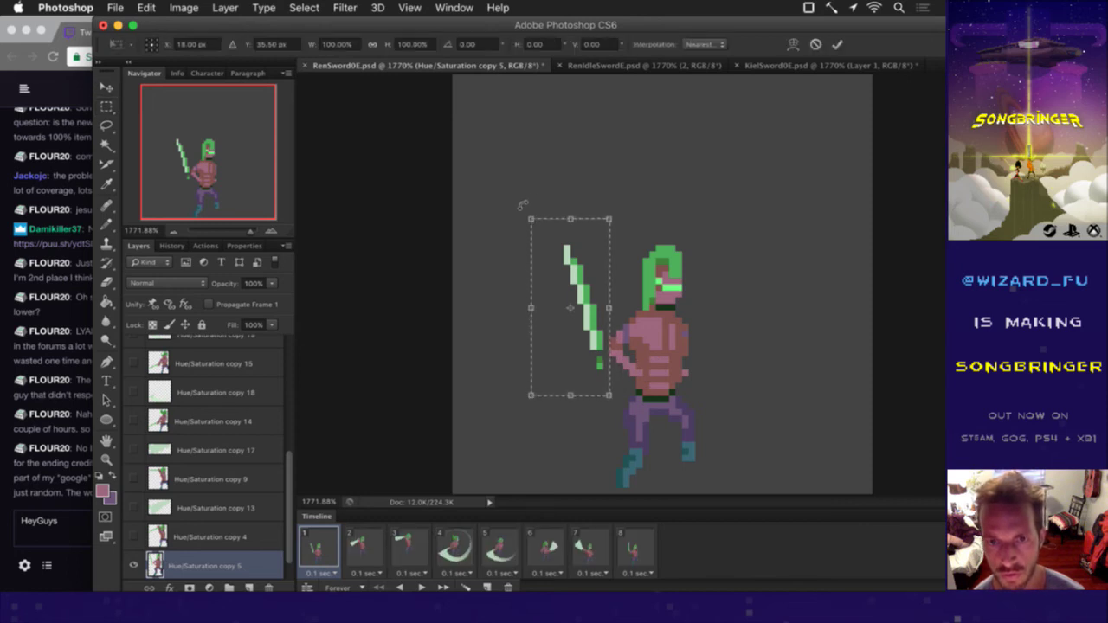
right_click(538, 273)
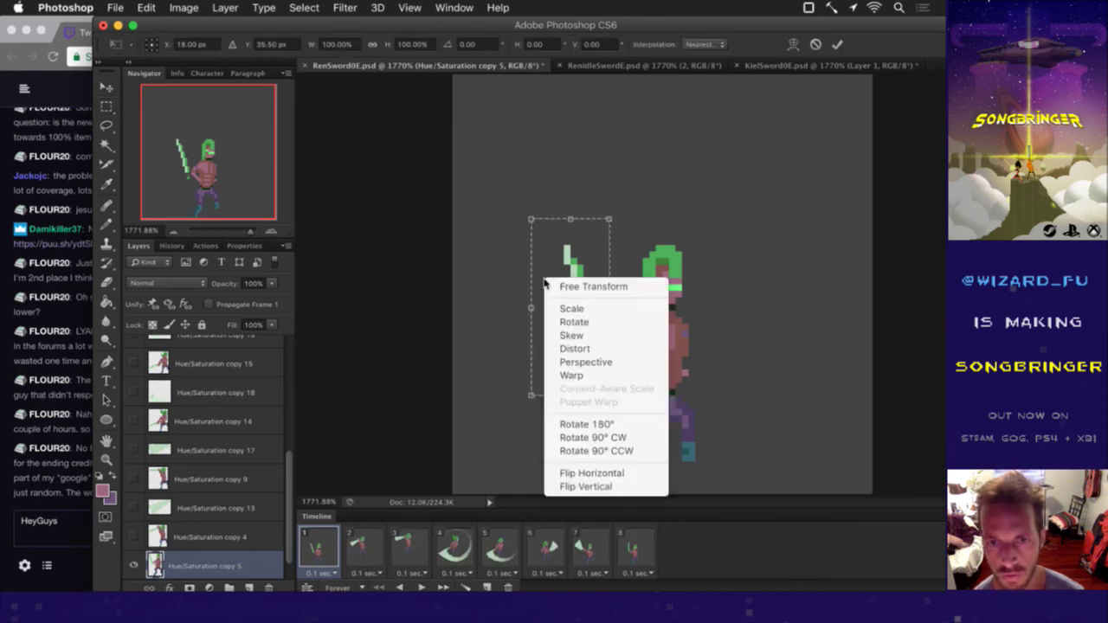
click(585, 451)
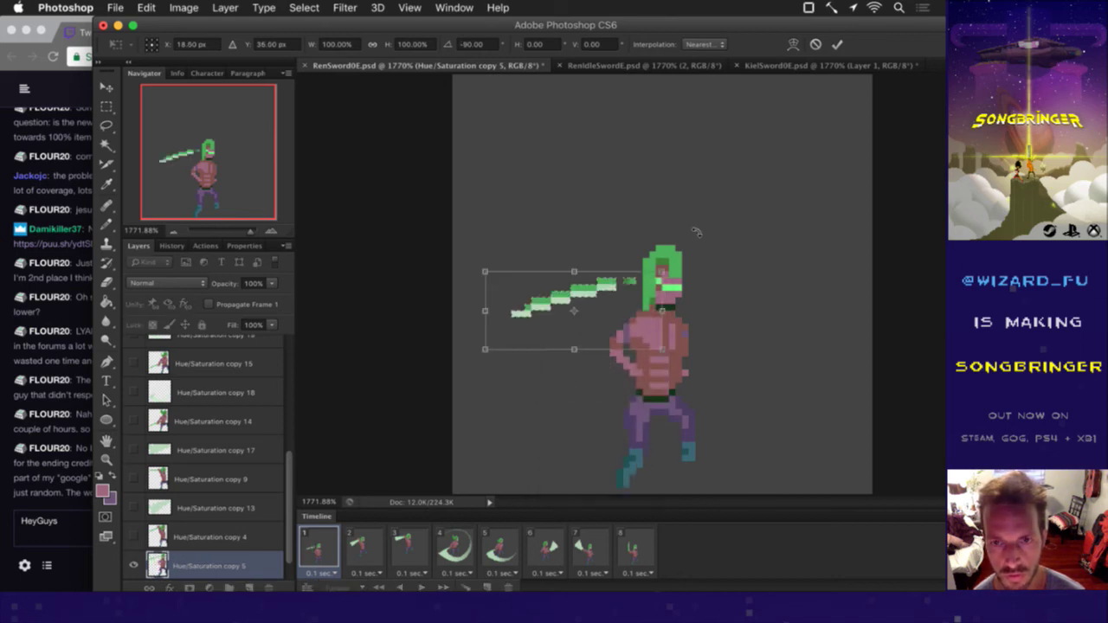
click(837, 44)
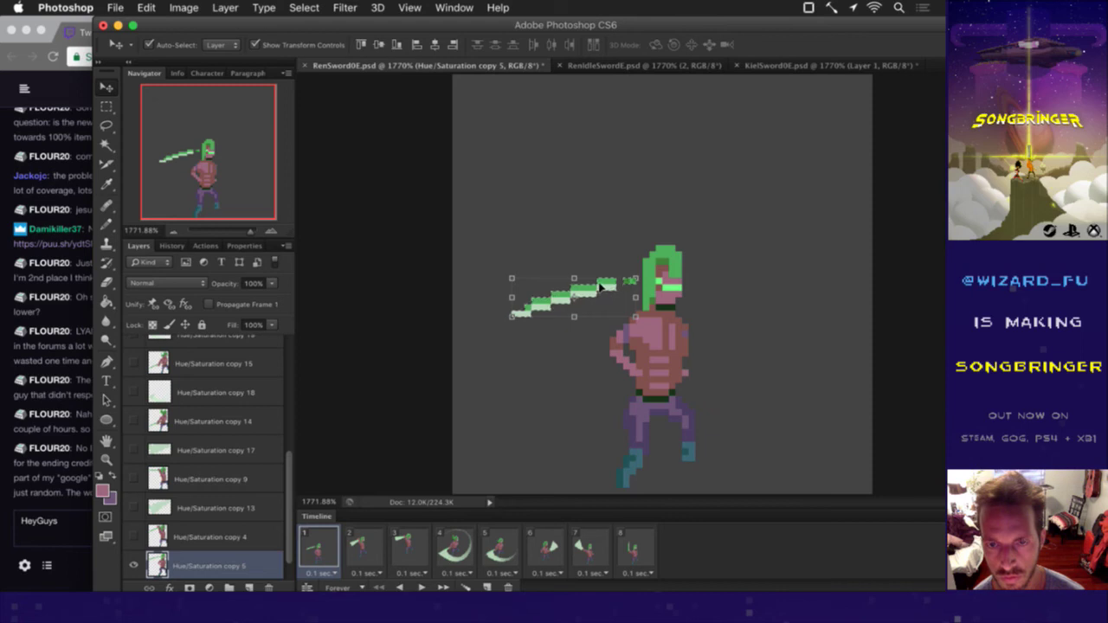
drag(598, 295, 615, 378)
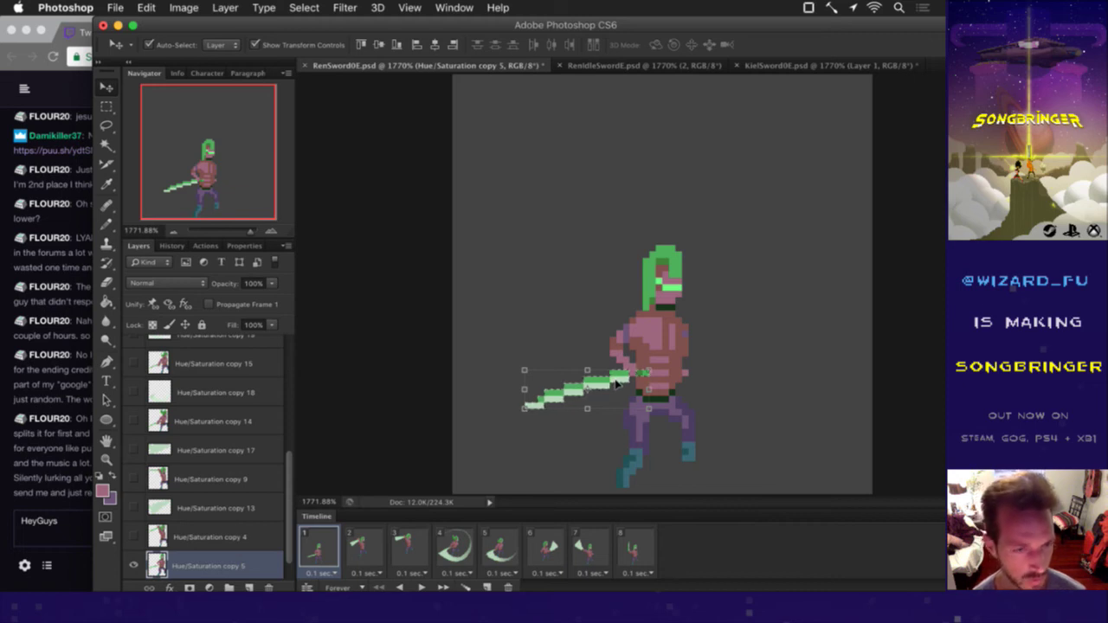
Step: Switch to the Twitch chat in Chrome, read the newest viewer message, and return to Photoshop
click(53, 464)
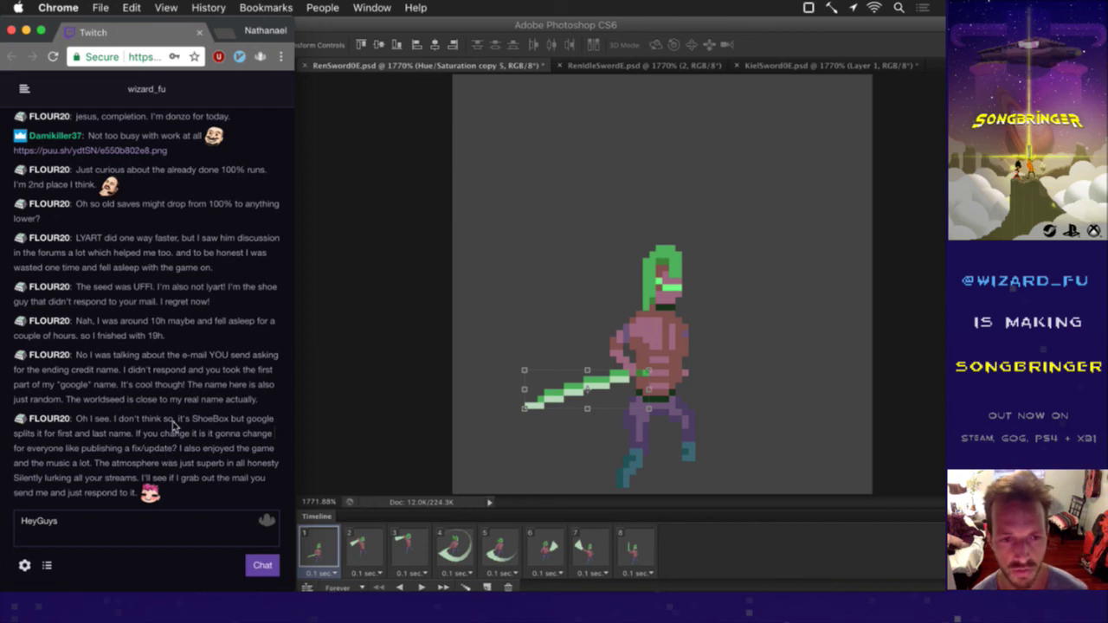
click(464, 413)
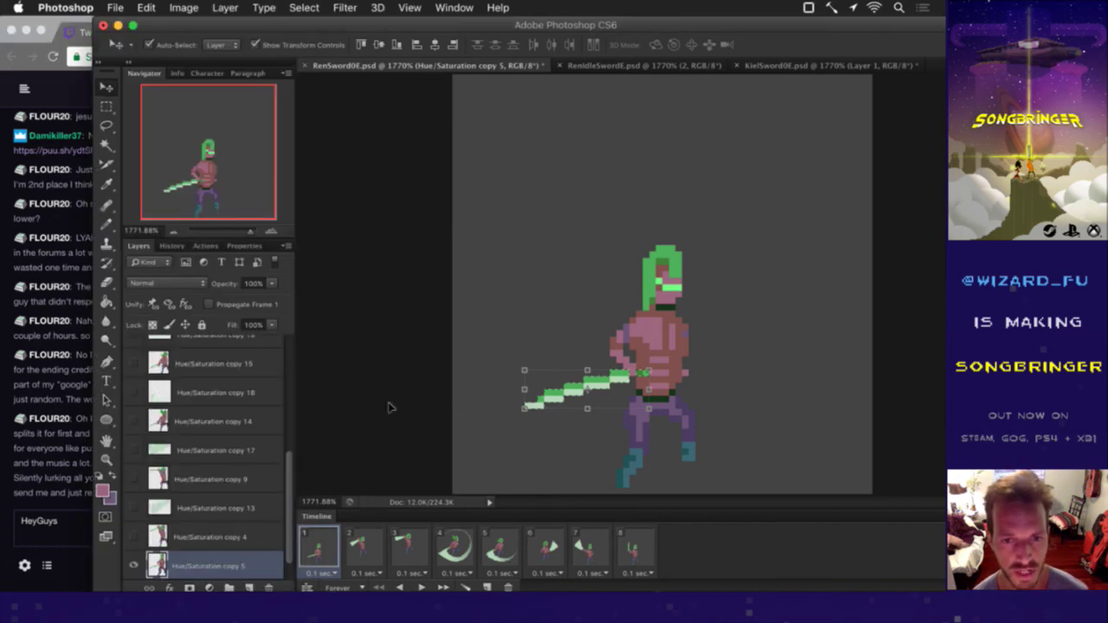
click(58, 424)
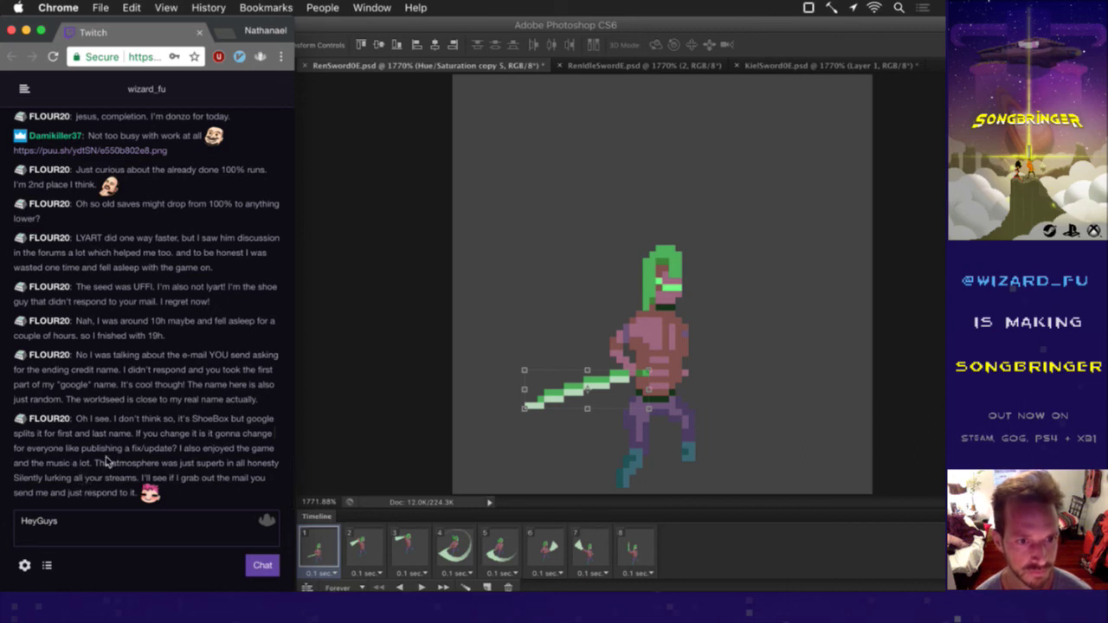
drag(59, 463, 248, 463)
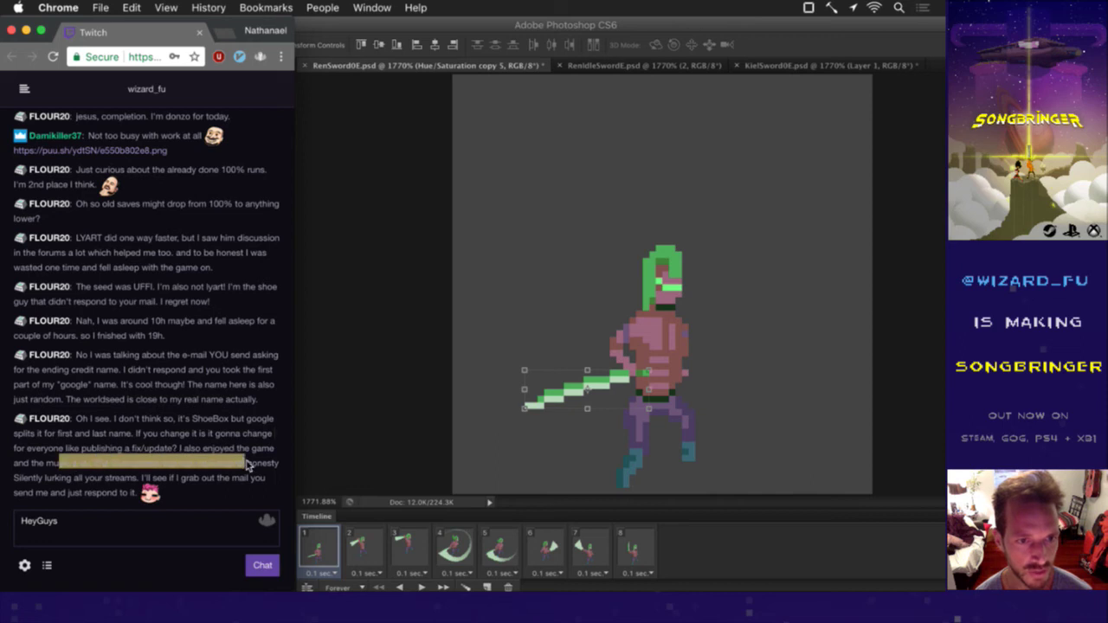
click(237, 489)
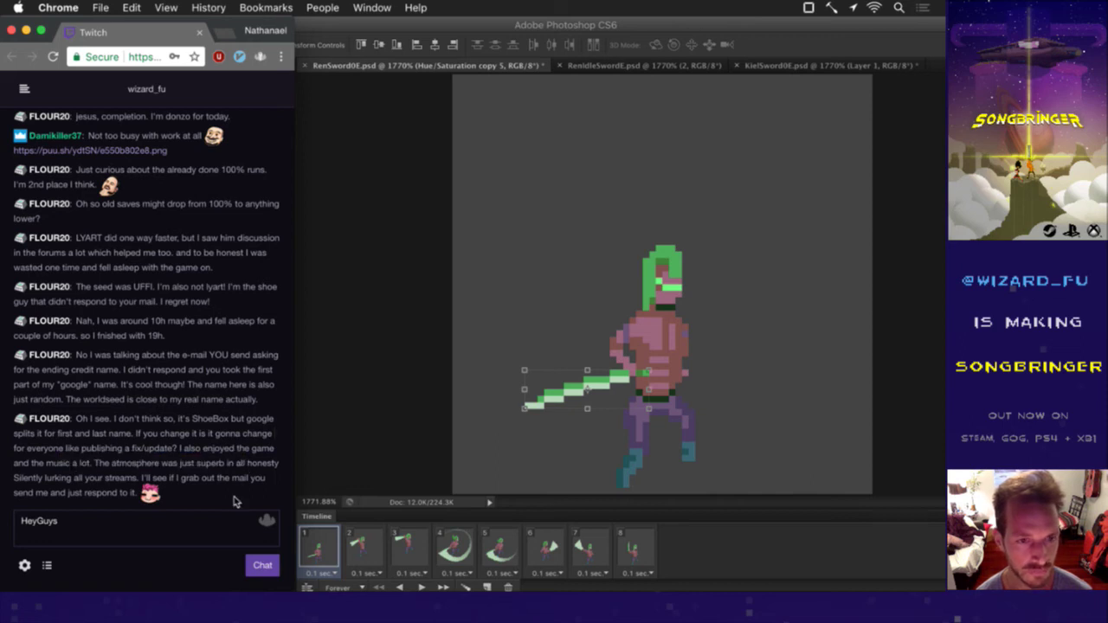
drag(131, 451, 130, 504)
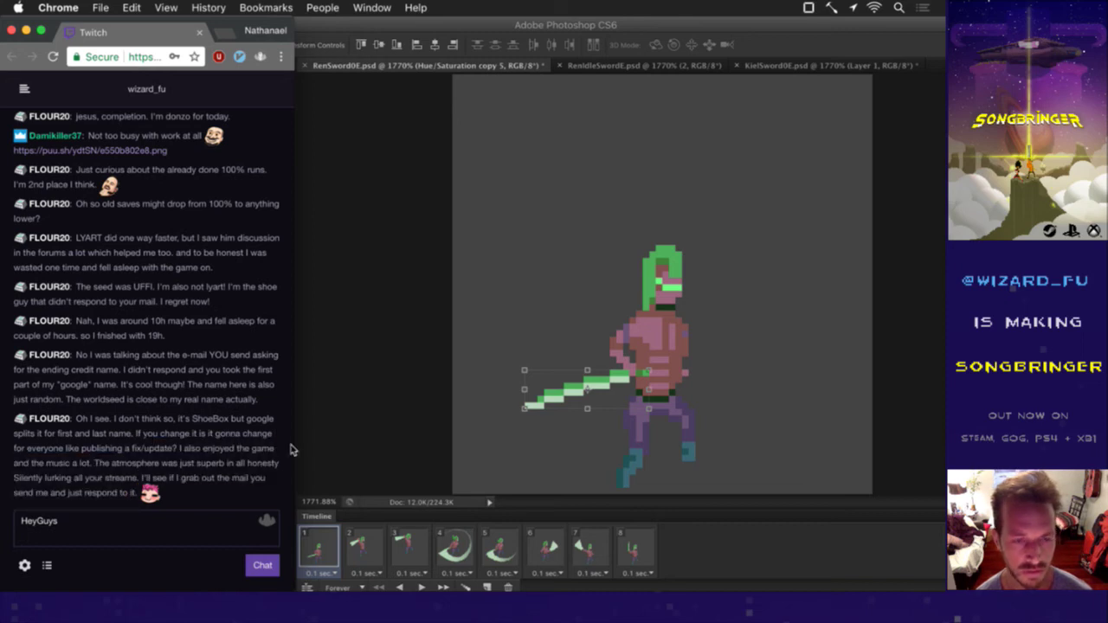
click(364, 379)
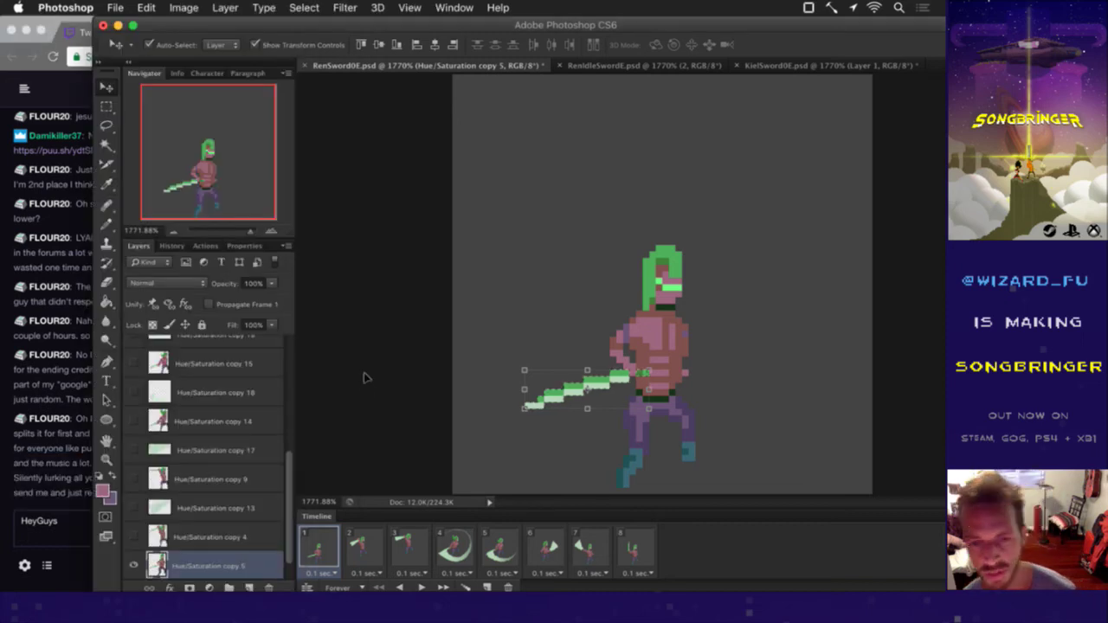
Step: Deselect the sword and shorten its blade by erasing the tip, repainting the new end in sampled pale green
key(m)
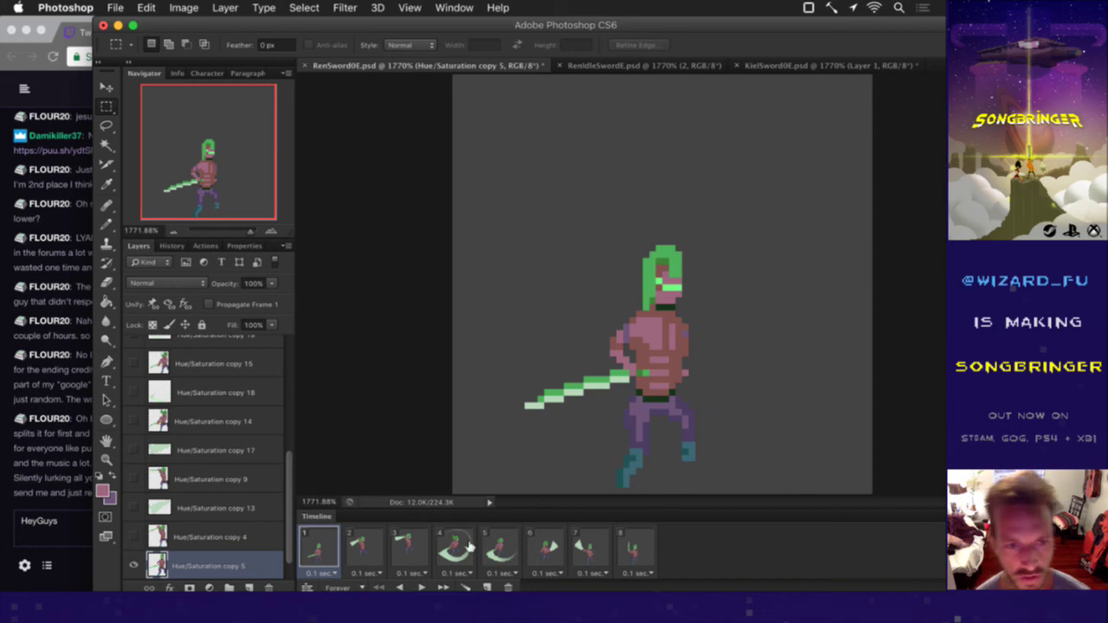
key(e)
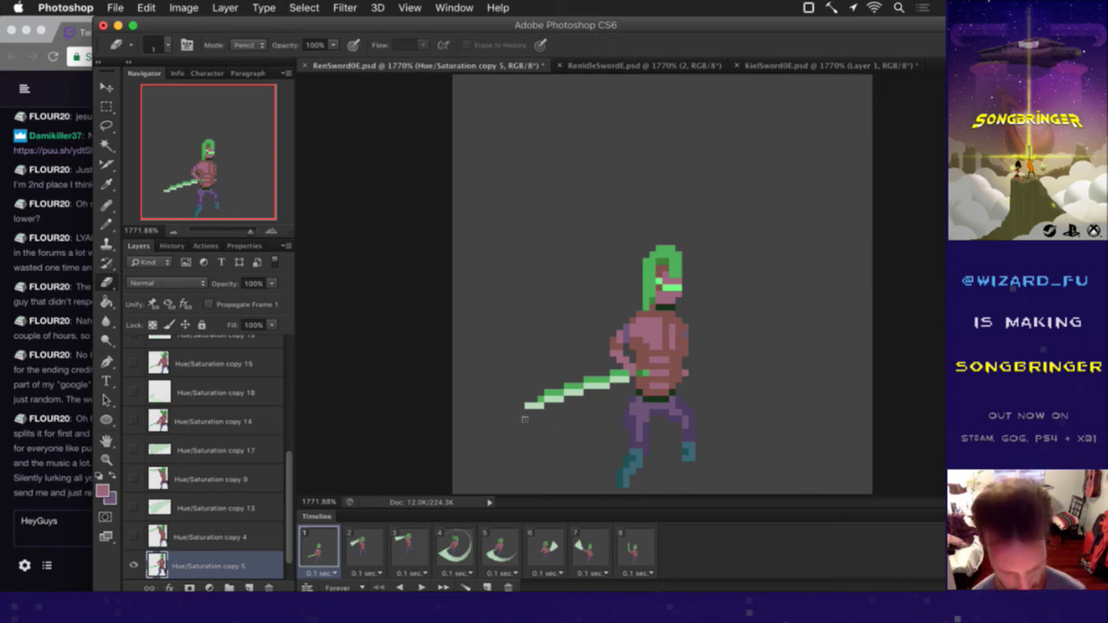
click(525, 422)
drag(529, 420, 537, 416)
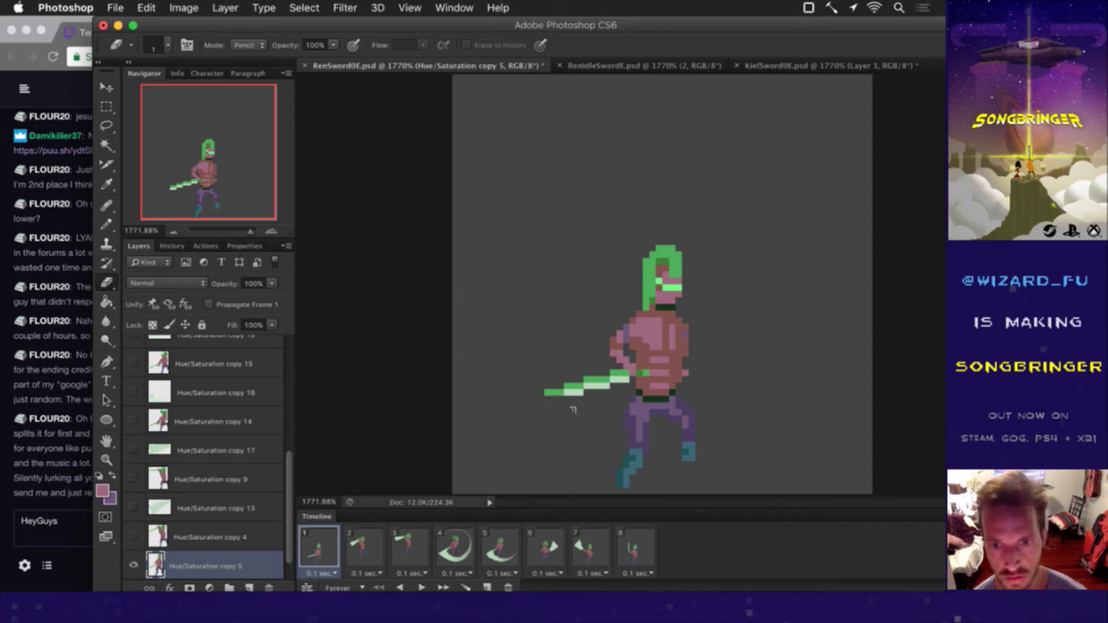
key(b)
alt+click(571, 397)
drag(570, 407, 551, 409)
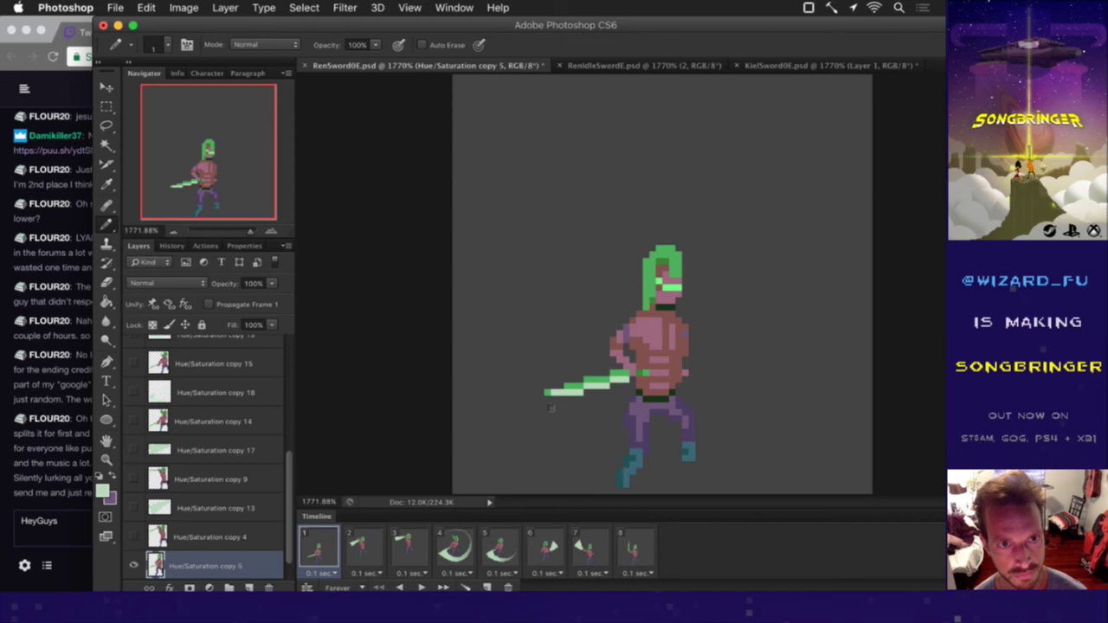
key(e)
click(548, 393)
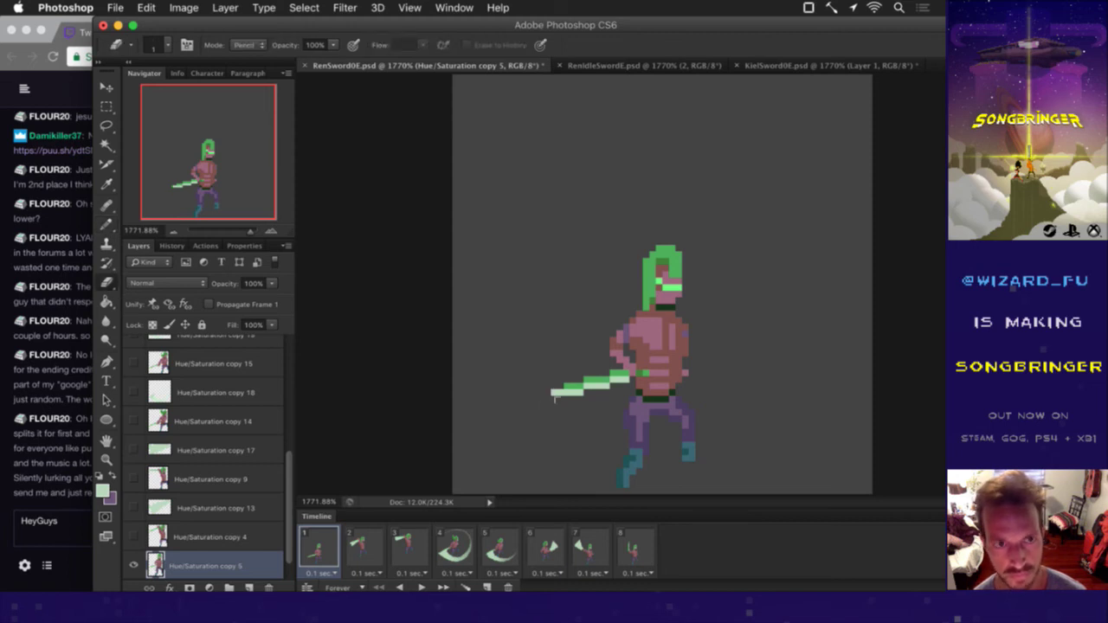
Step: Finish the blade with a single darker green tip pixel one row below the pale edge, and save RenSword0E.psd
key(i)
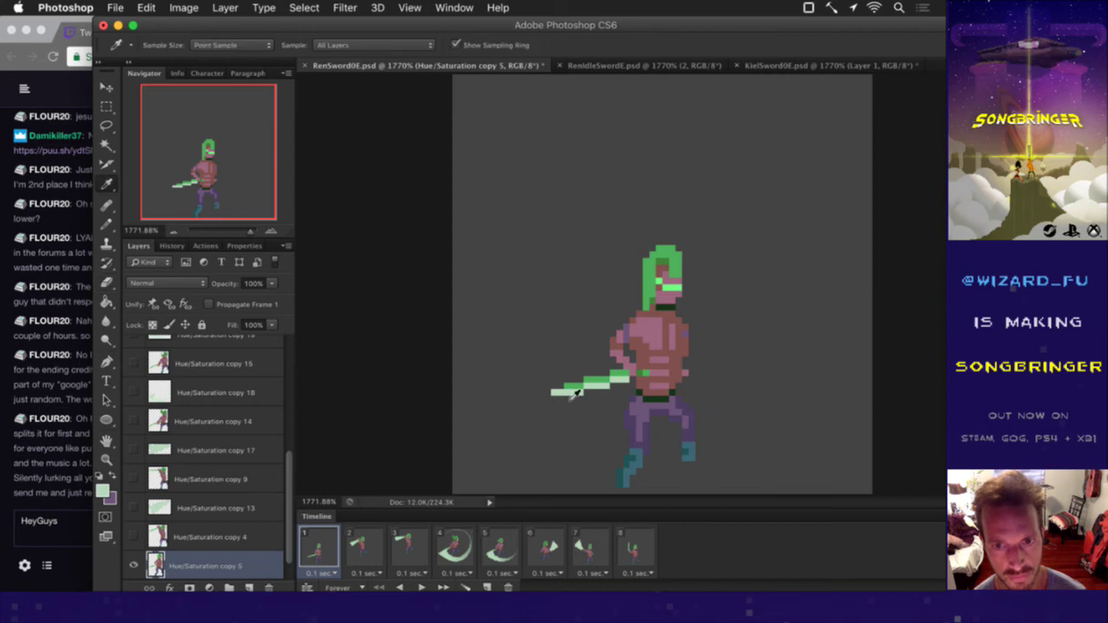
click(576, 392)
key(b)
click(548, 392)
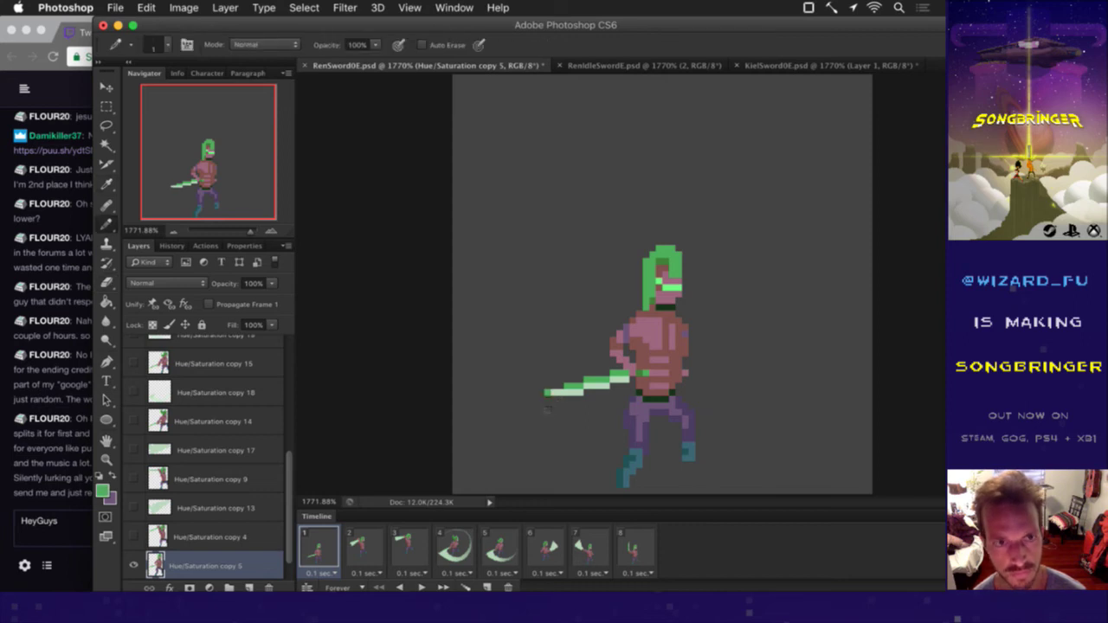
key(e)
click(548, 392)
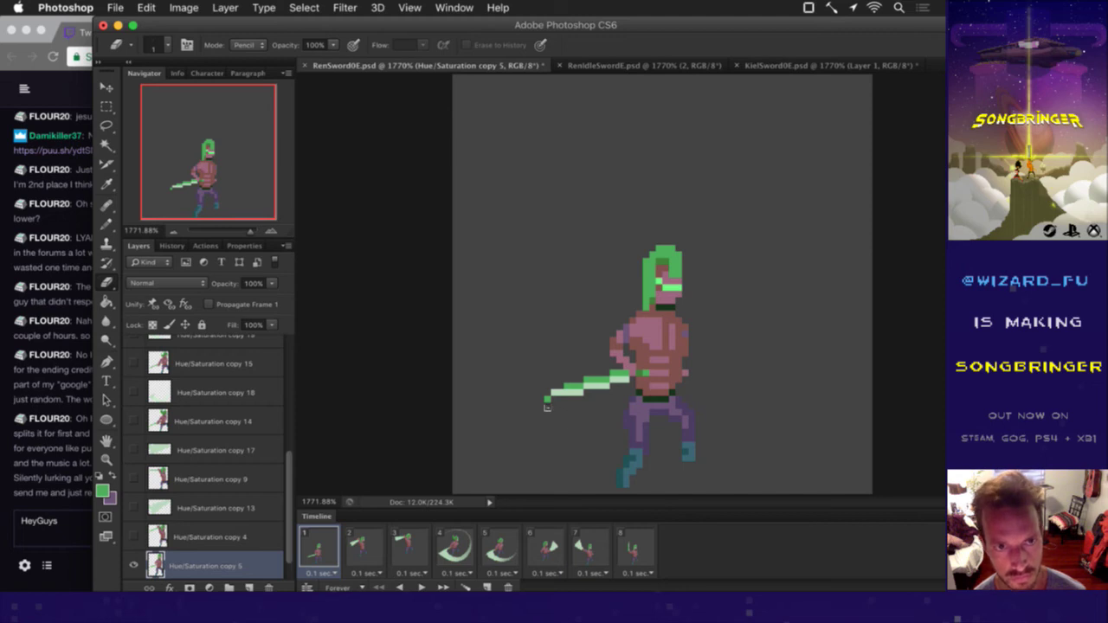
key(super+s)
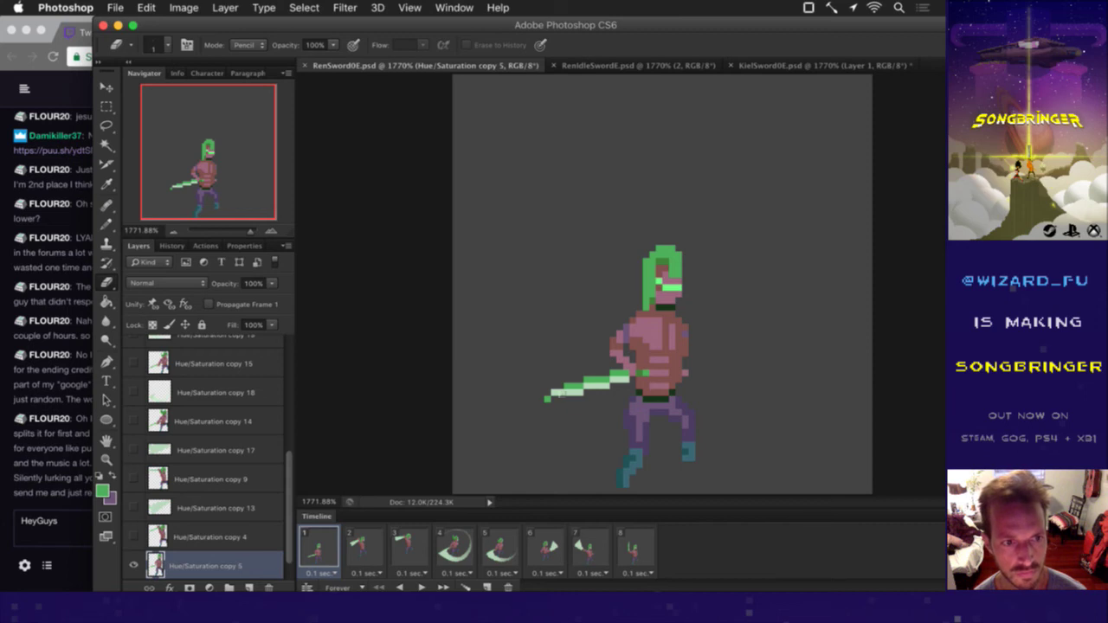
Step: Using the idle sprite in RenIdleSwordE.psd as reference, start a green hat brim behind frame 1's head and erase the long hair below it
click(615, 67)
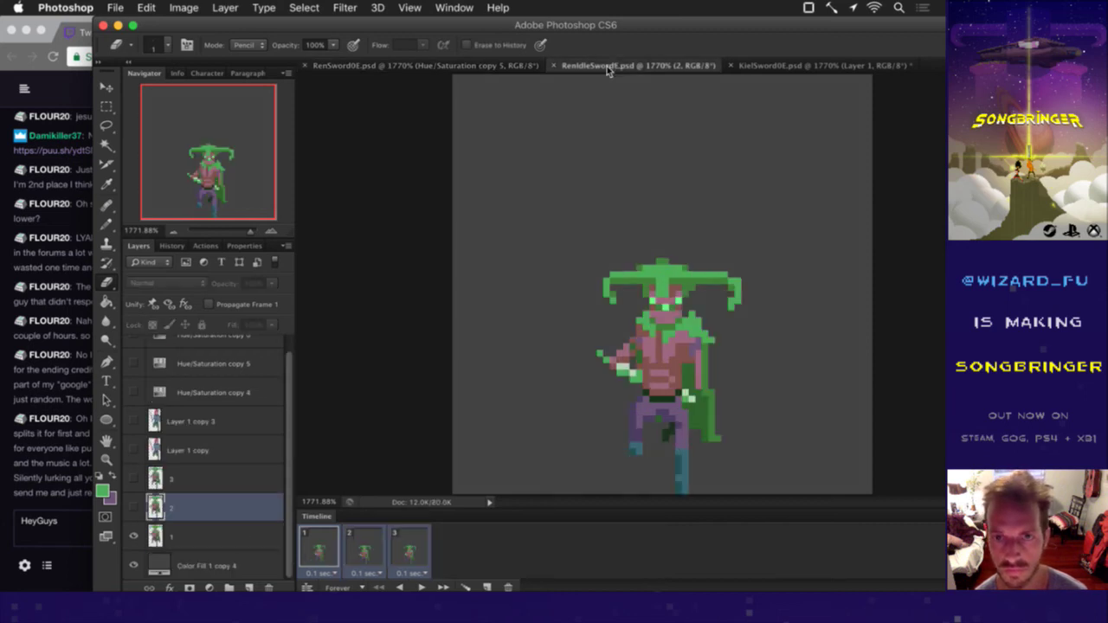
click(495, 66)
key(i)
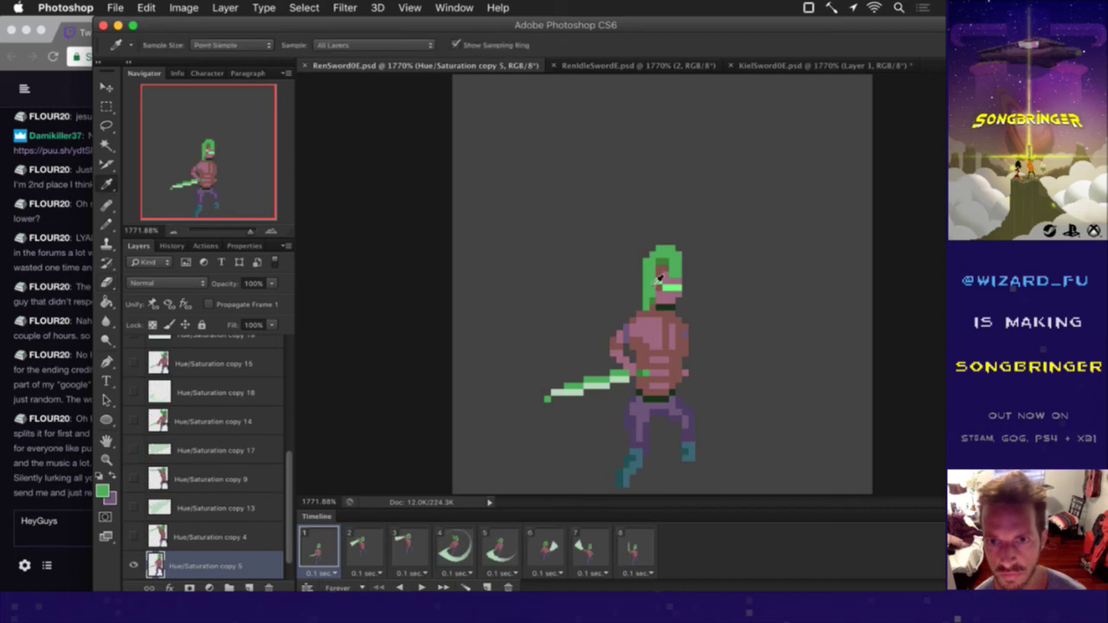
click(617, 67)
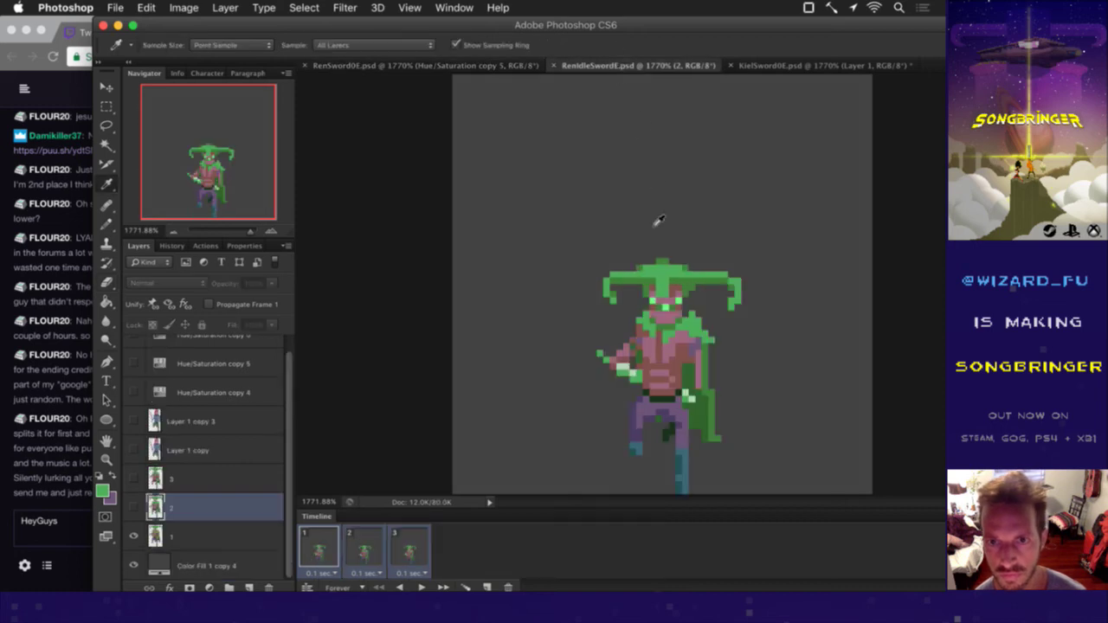
click(494, 66)
key(b)
mouse_move(641, 260)
mouse_down()
mouse_move(633, 241)
mouse_move(639, 262)
mouse_up()
key(e)
click(633, 260)
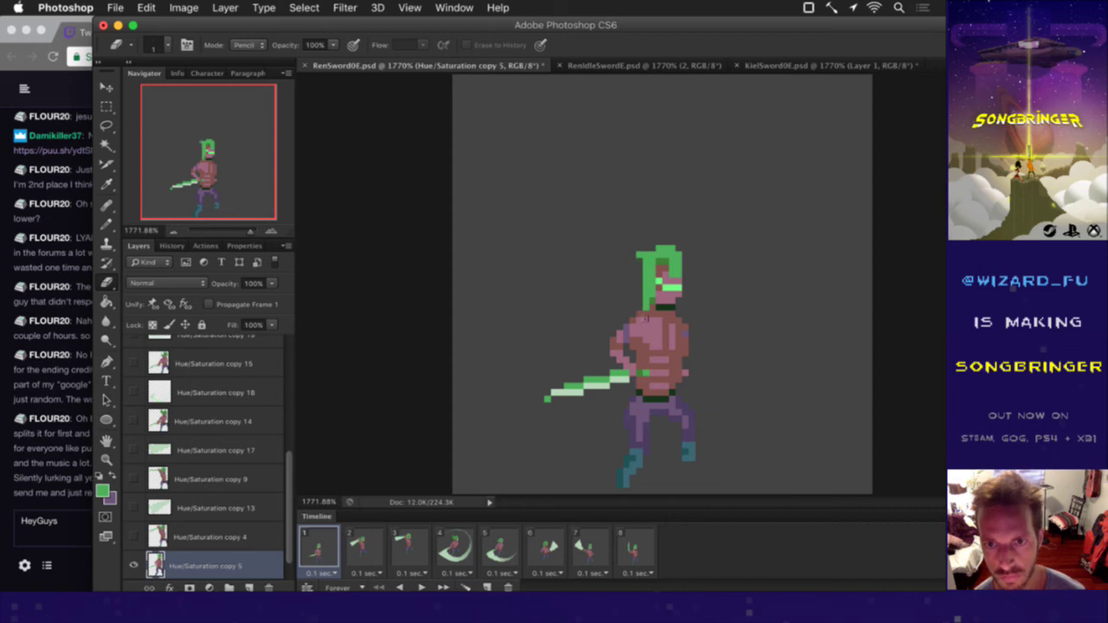
drag(647, 279, 648, 292)
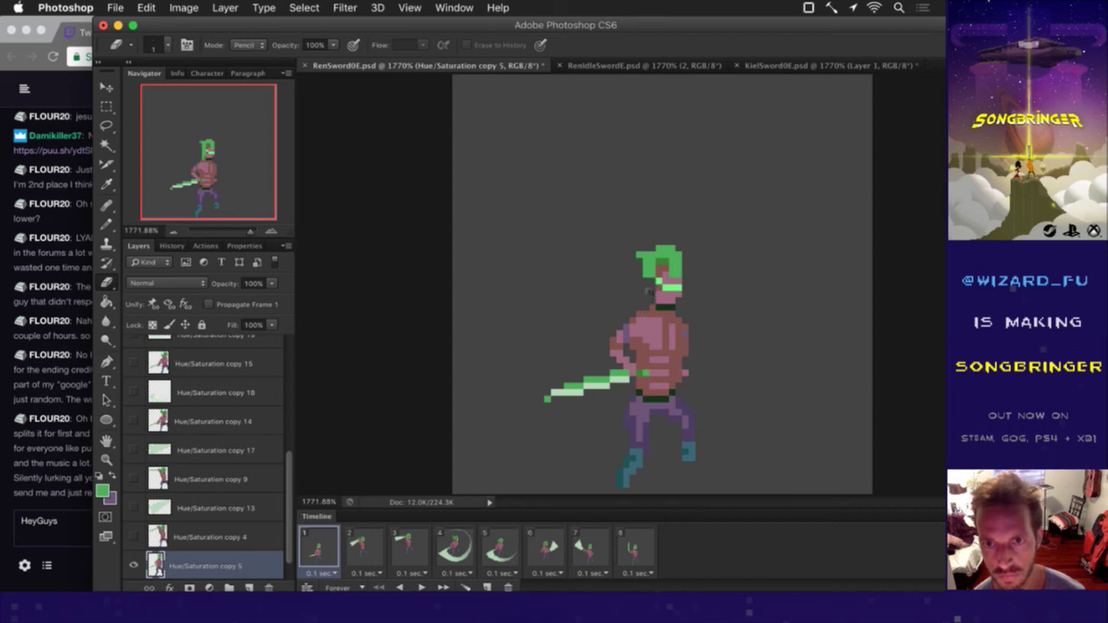
Step: Extend the hat brim forward from the forehead in sampled green and trim it back to a short stub
key(i)
click(677, 266)
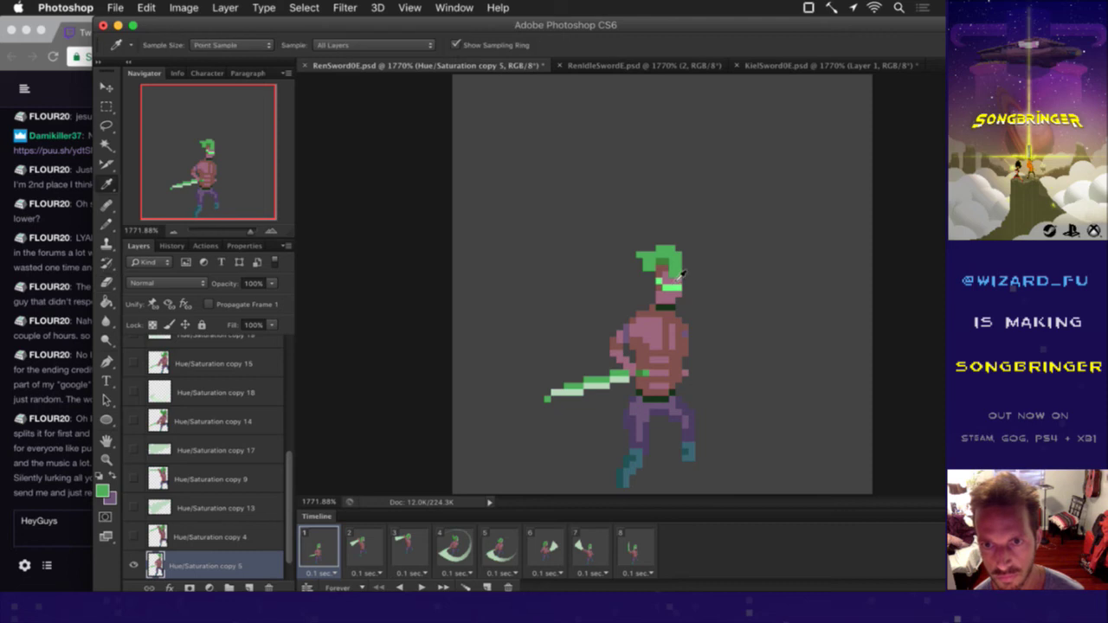
key(b)
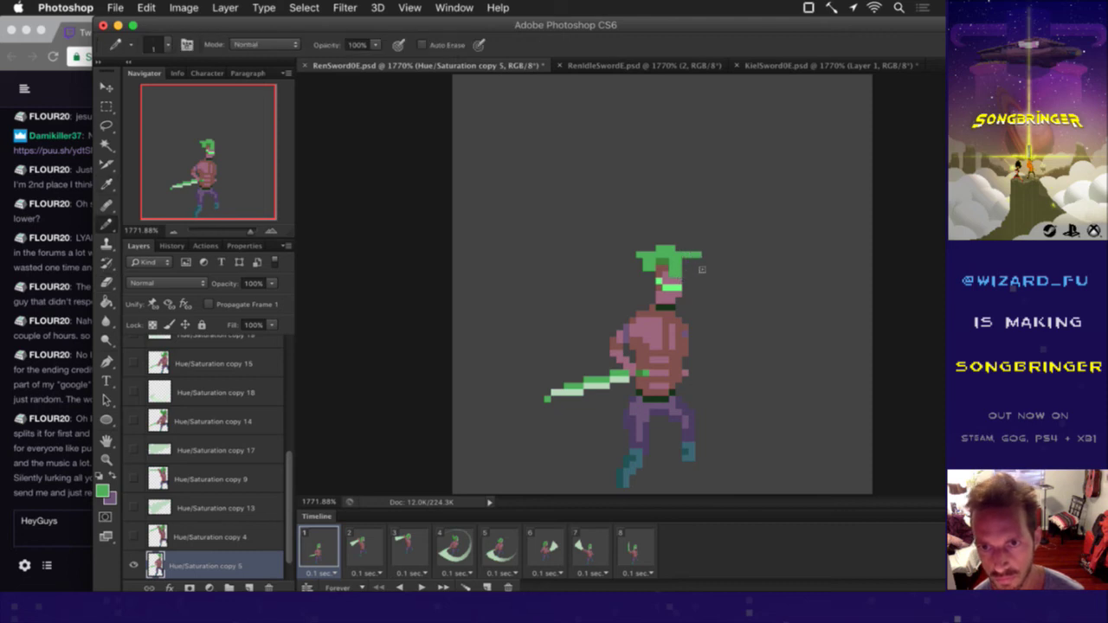
drag(683, 267, 716, 267)
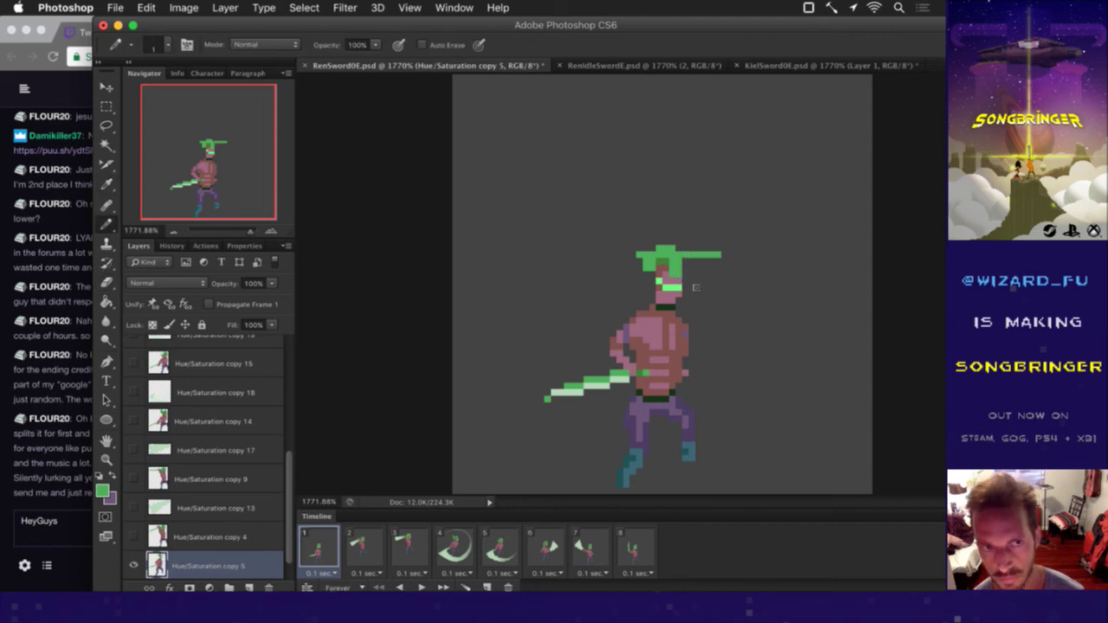
key(e)
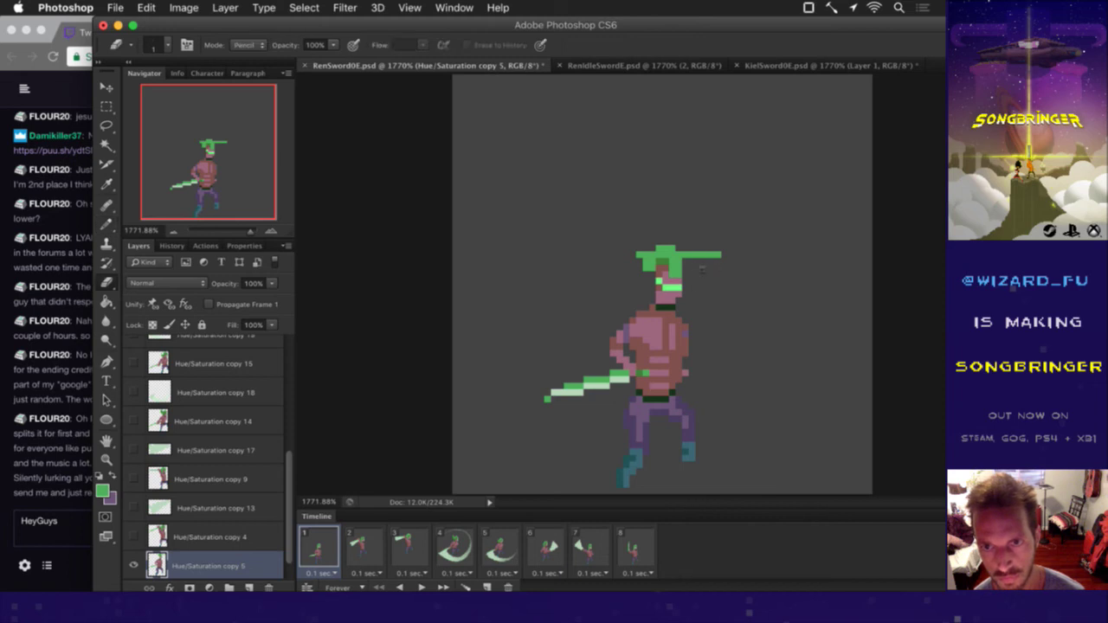
click(690, 267)
Step: Draw the hat's front horn one row higher with its end curling down, and shade the inner underside in darker green
key(b)
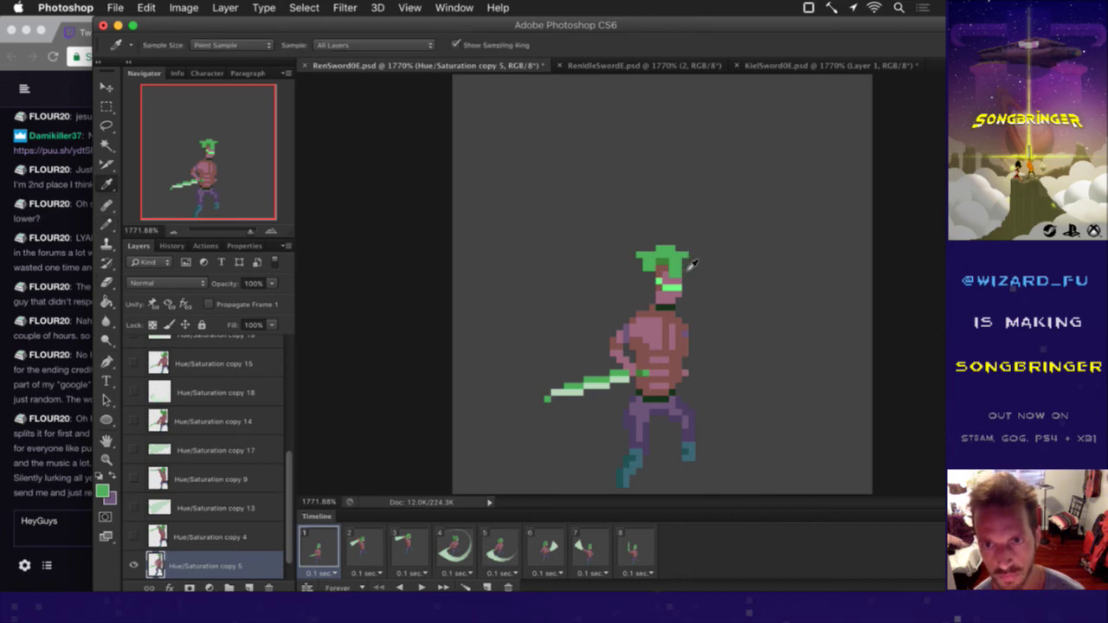
drag(689, 266, 712, 266)
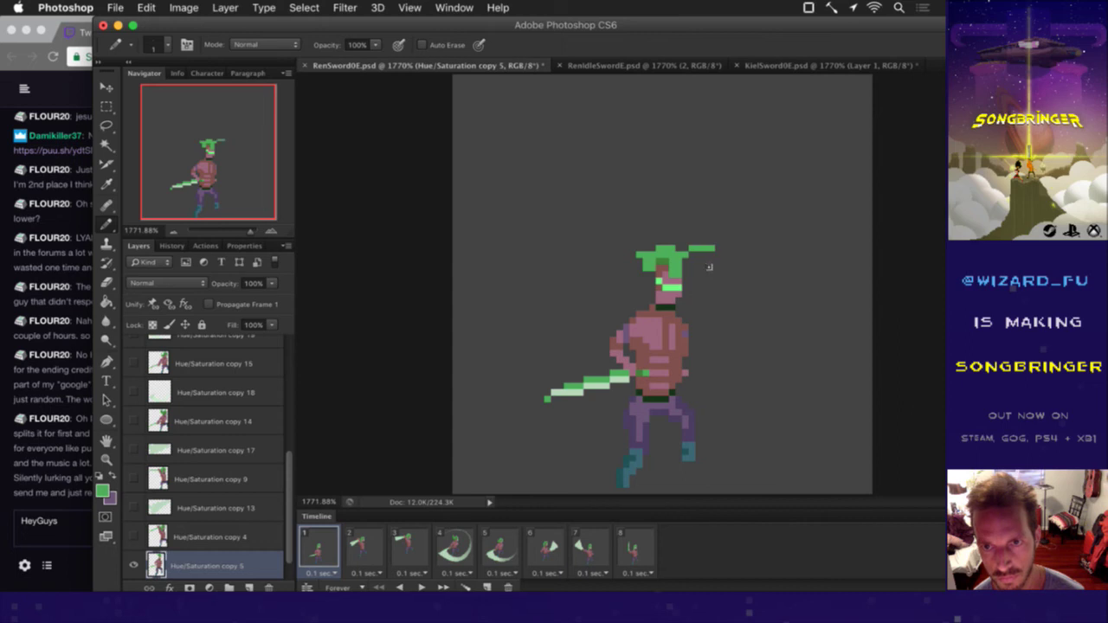
click(711, 265)
alt+click(688, 269)
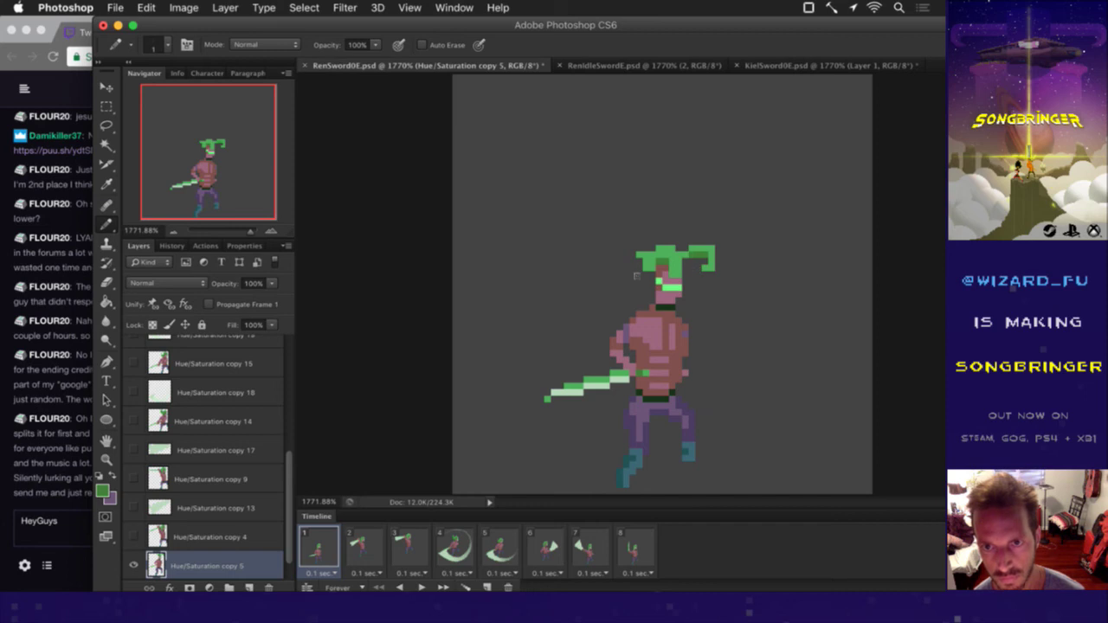
Step: Draw the hat's back horn with a curled tip in medium green, then highlight its upper edge in light green
mouse_move(637, 276)
mouse_down()
mouse_move(606, 281)
mouse_move(597, 295)
mouse_move(608, 303)
mouse_move(611, 283)
mouse_up()
key(e)
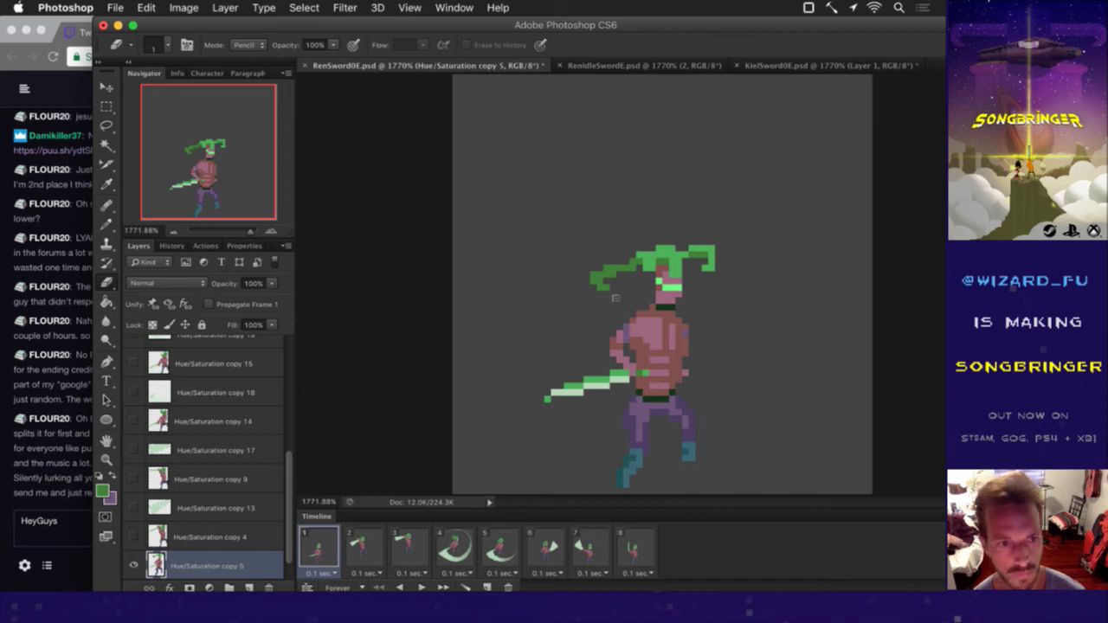
key(i)
click(616, 279)
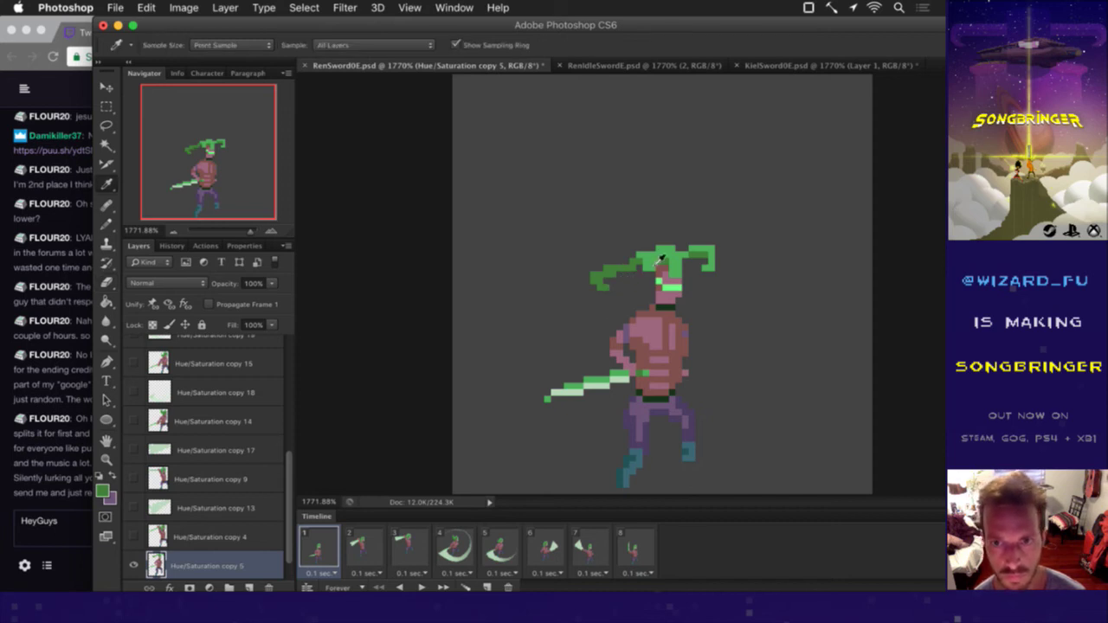
key(b)
mouse_move(643, 270)
mouse_down()
mouse_move(613, 272)
mouse_move(594, 291)
mouse_up()
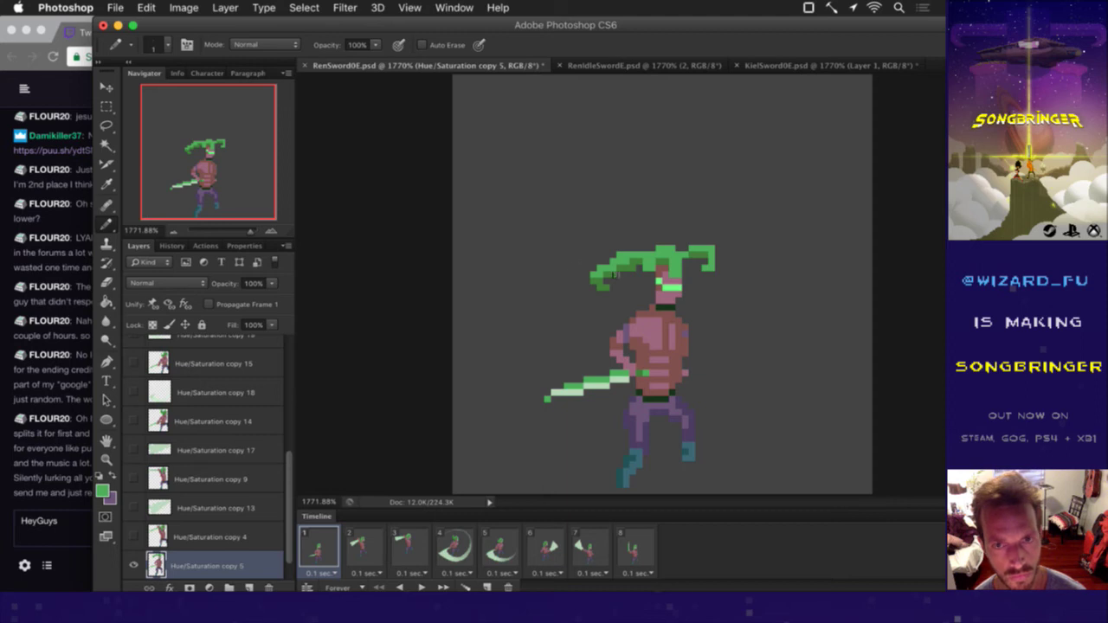
Step: Select the curled tip of the hat's back horn and shift it one pixel inward
key(m)
drag(572, 260, 605, 299)
key(v)
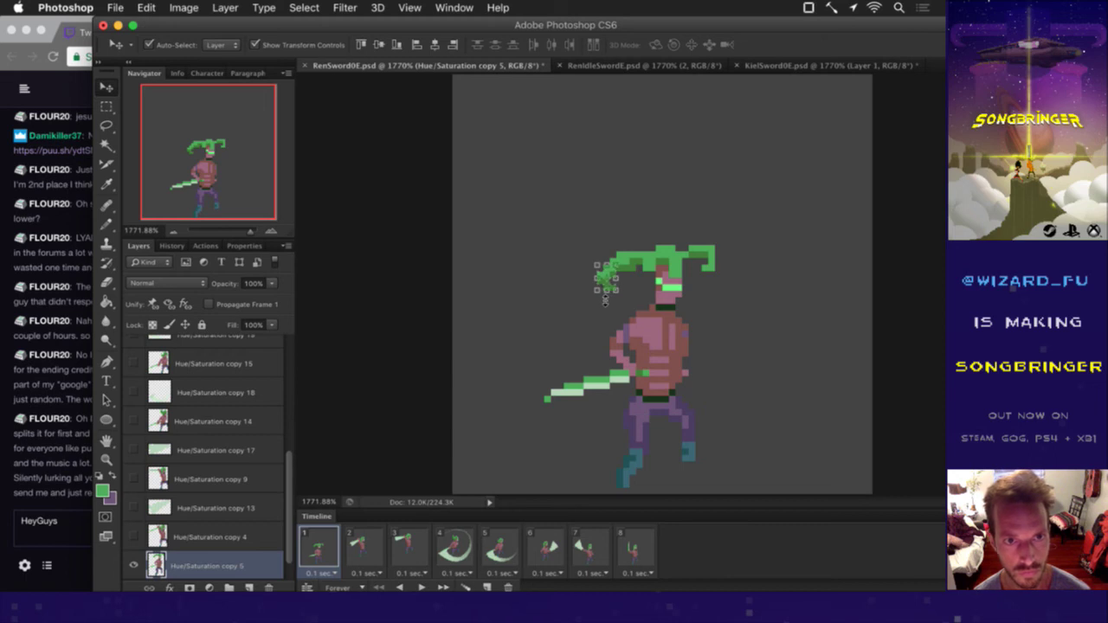
Step: Select the outer part of the back horn, move it one pixel up and one pixel toward the head, then deselect
key(m)
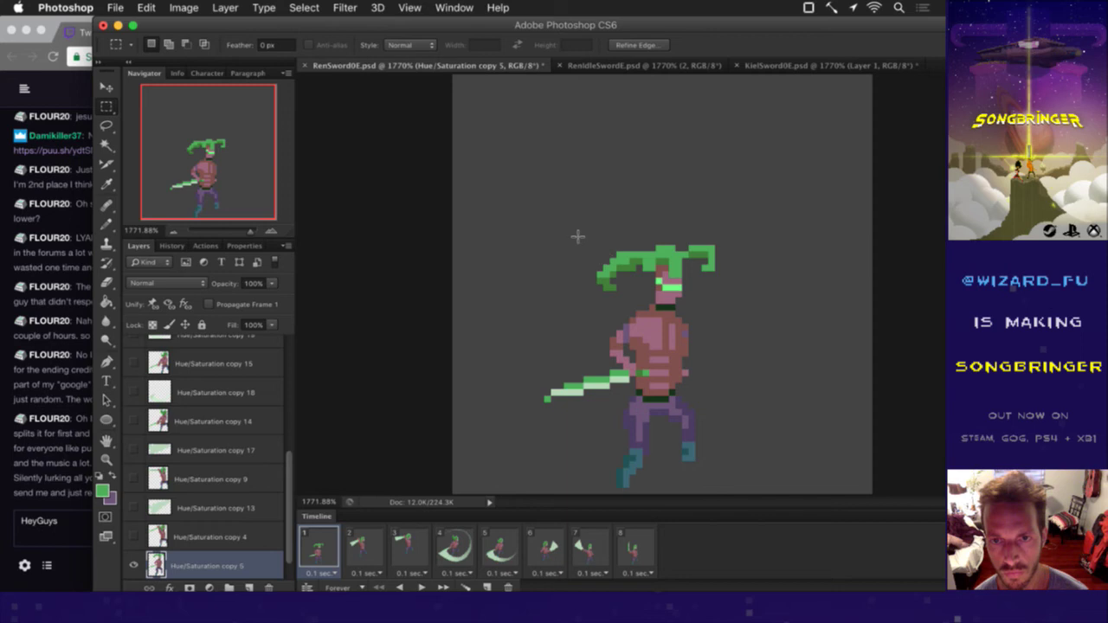
drag(557, 219, 628, 295)
key(v)
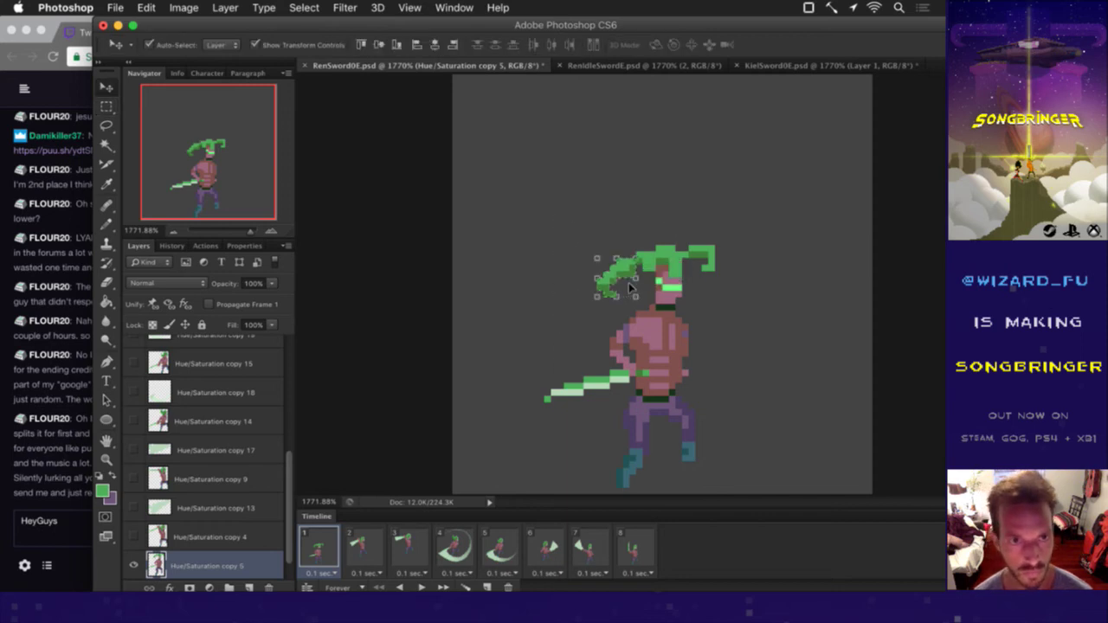
key(Up)
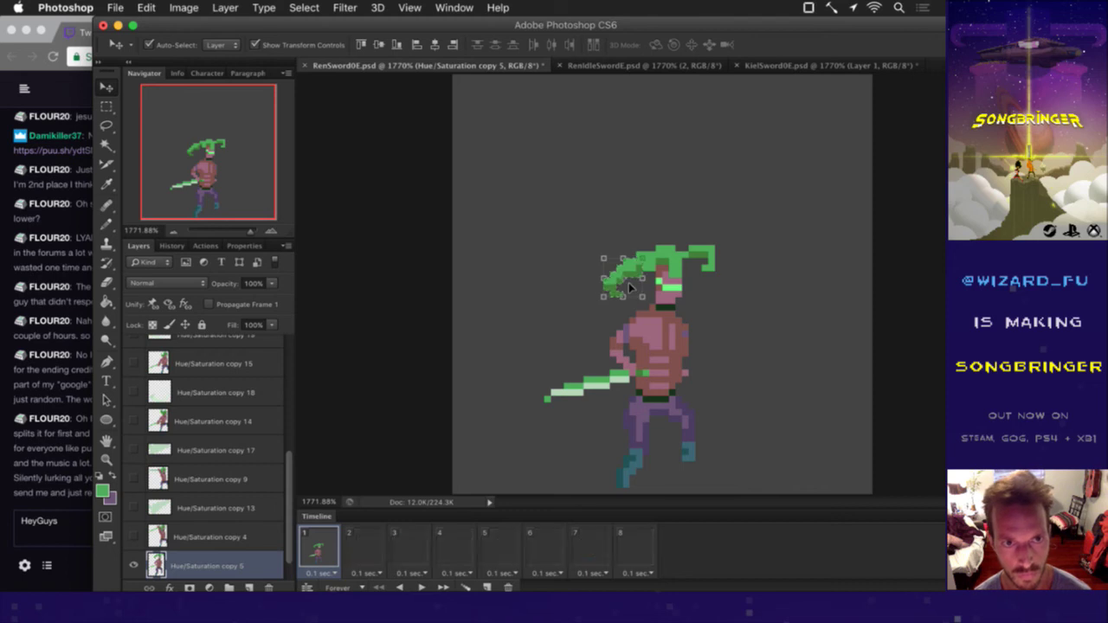
key(Right)
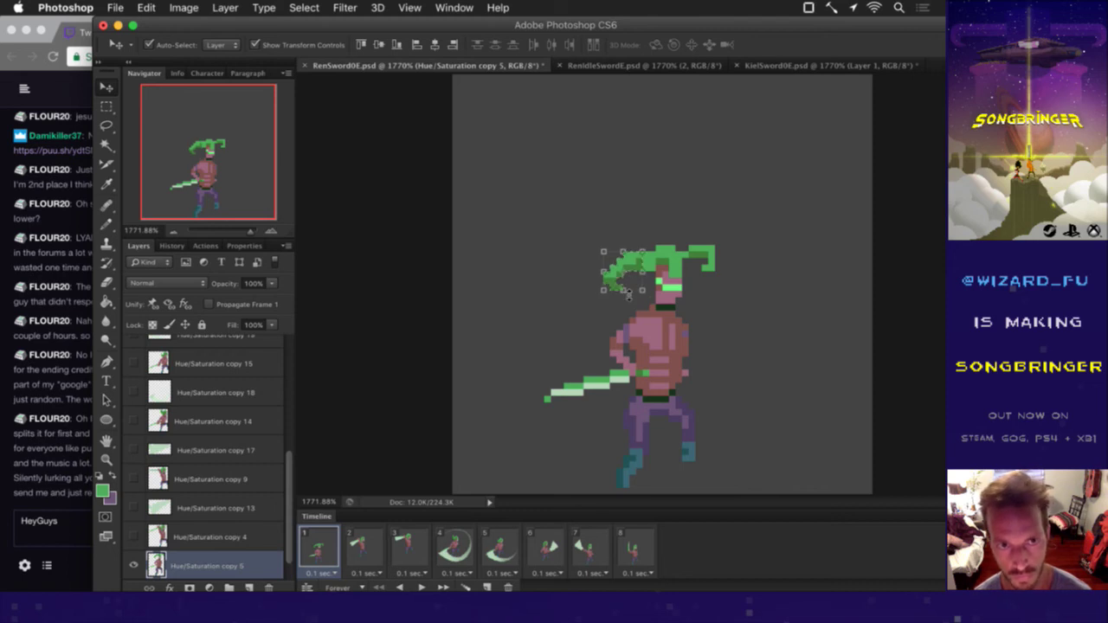
key(m)
key(super+d)
Step: Sample the hat's medium green, draw the hood area behind the face, and erase its excess pixels
key(i)
click(648, 275)
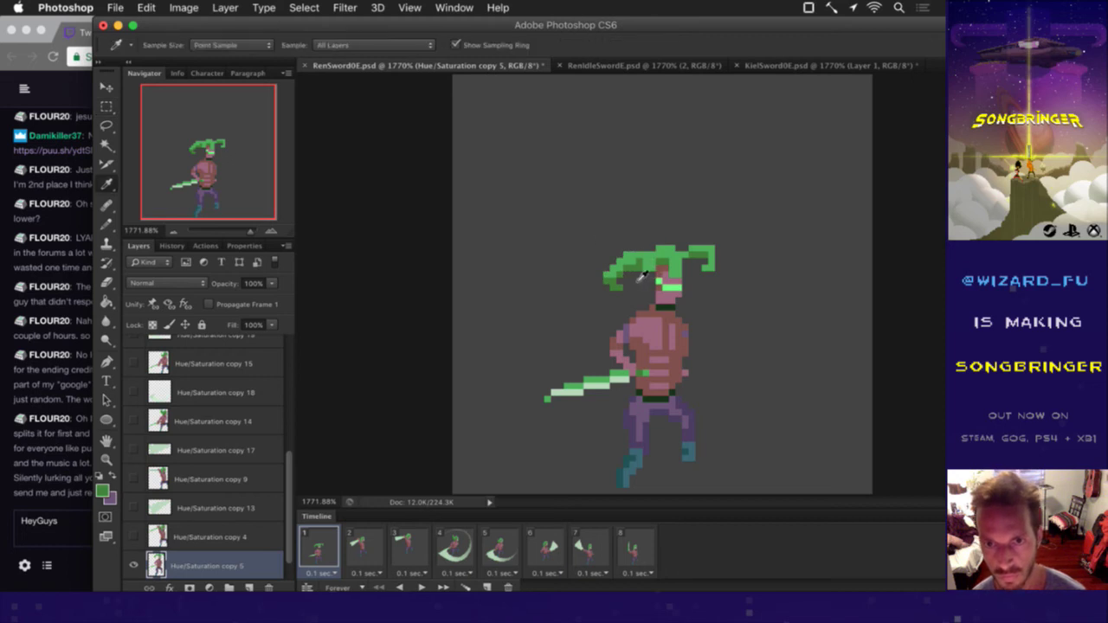
key(b)
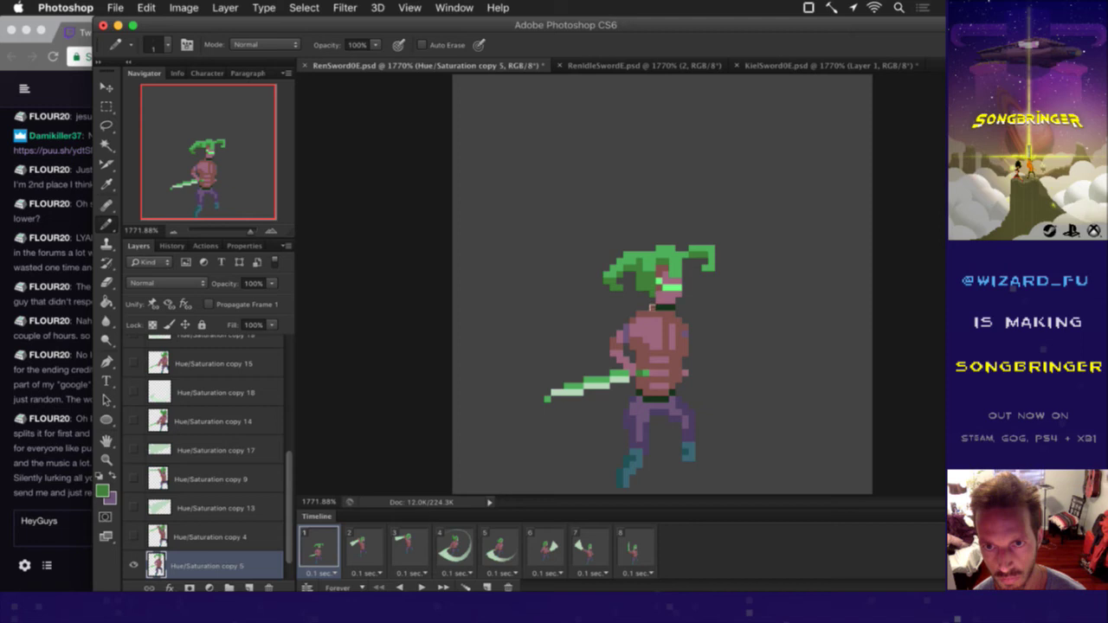
key(e)
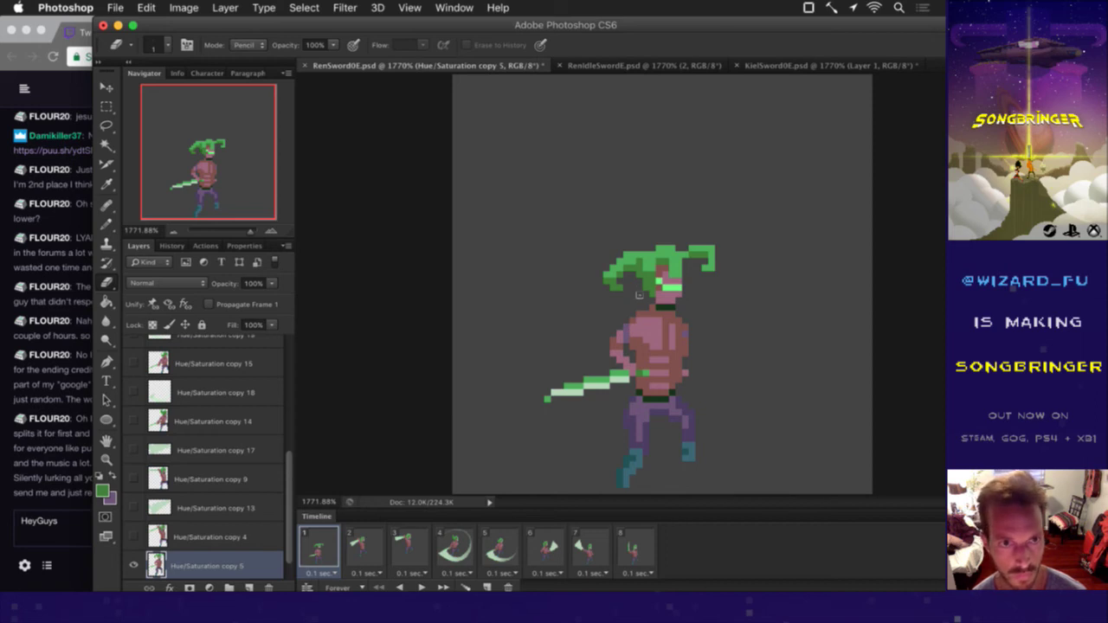
Step: Sample the hat's light green and draw the cape's collar from the neck across both shoulders, trimming its back edge
key(i)
click(658, 272)
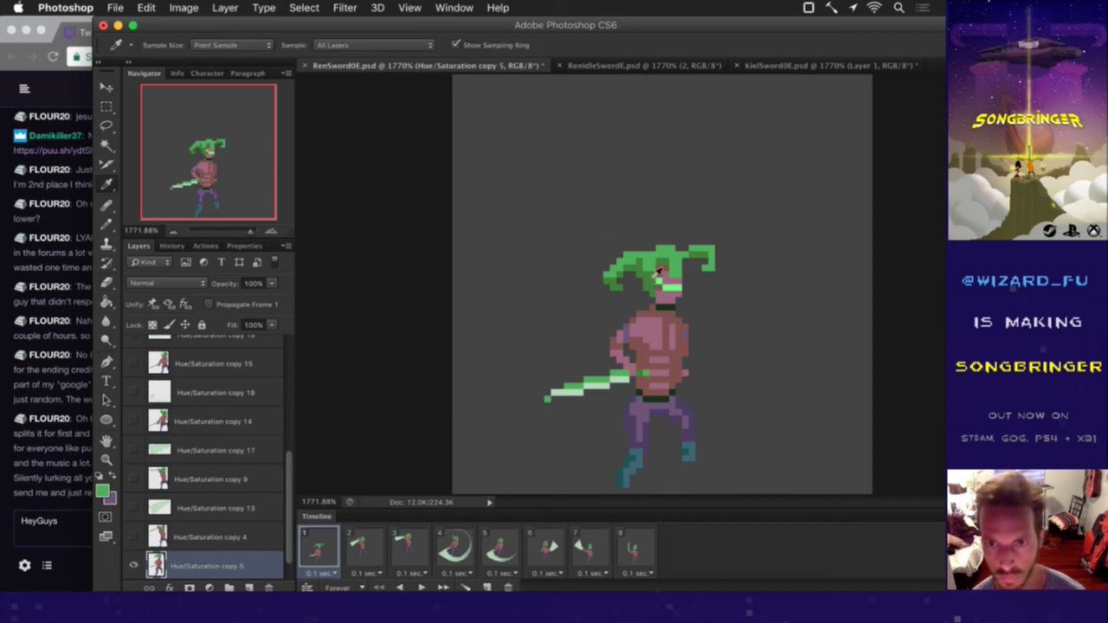
key(b)
click(647, 302)
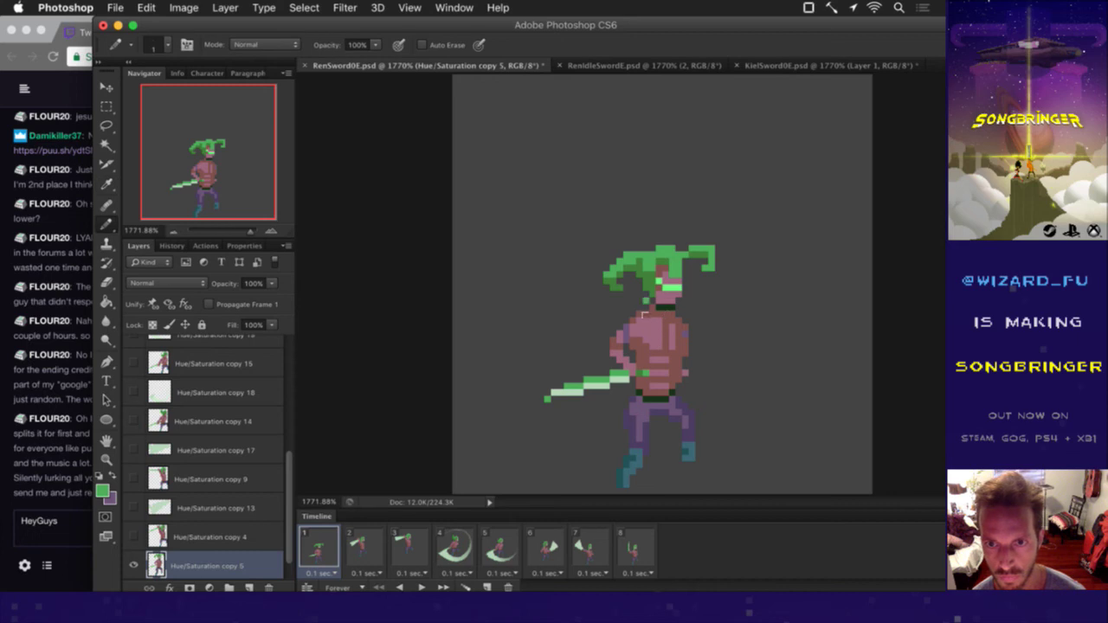
drag(644, 328, 623, 335)
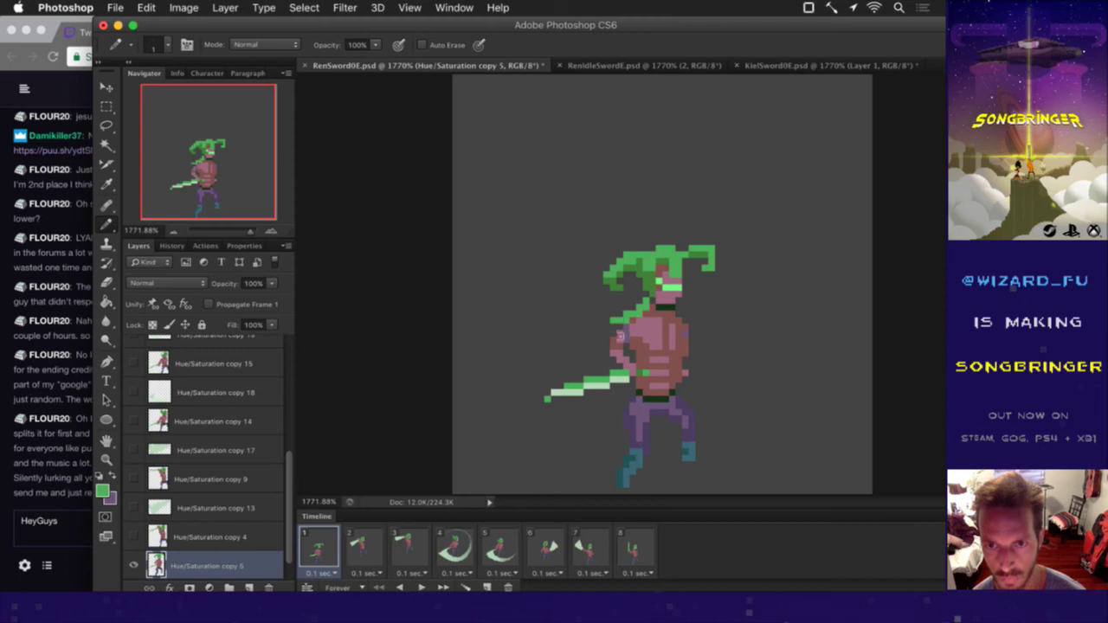
key(e)
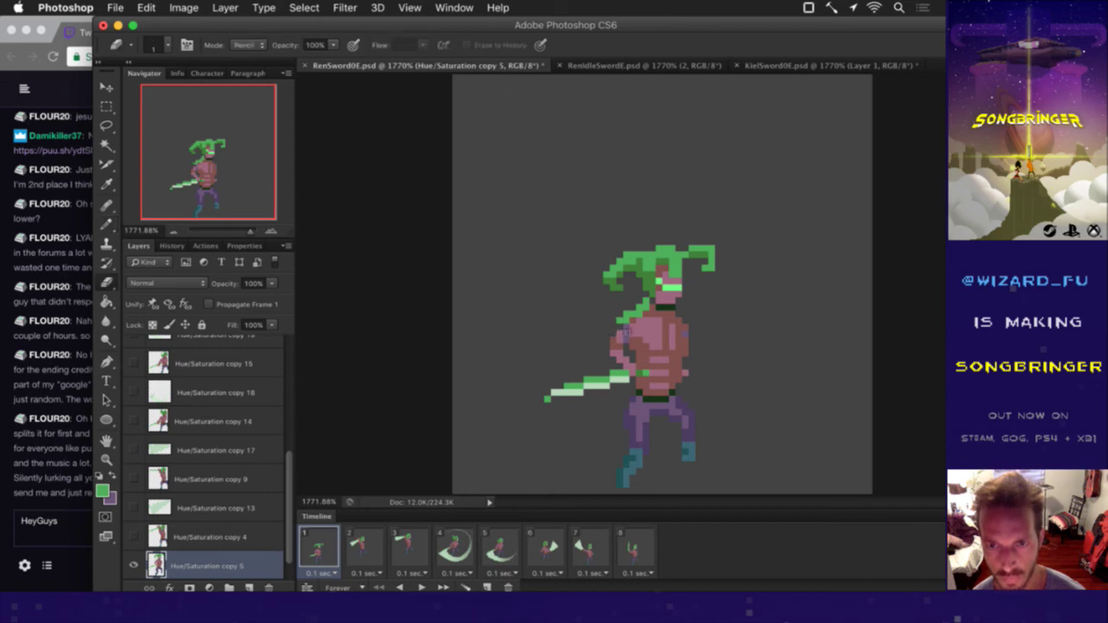
key(i)
key(b)
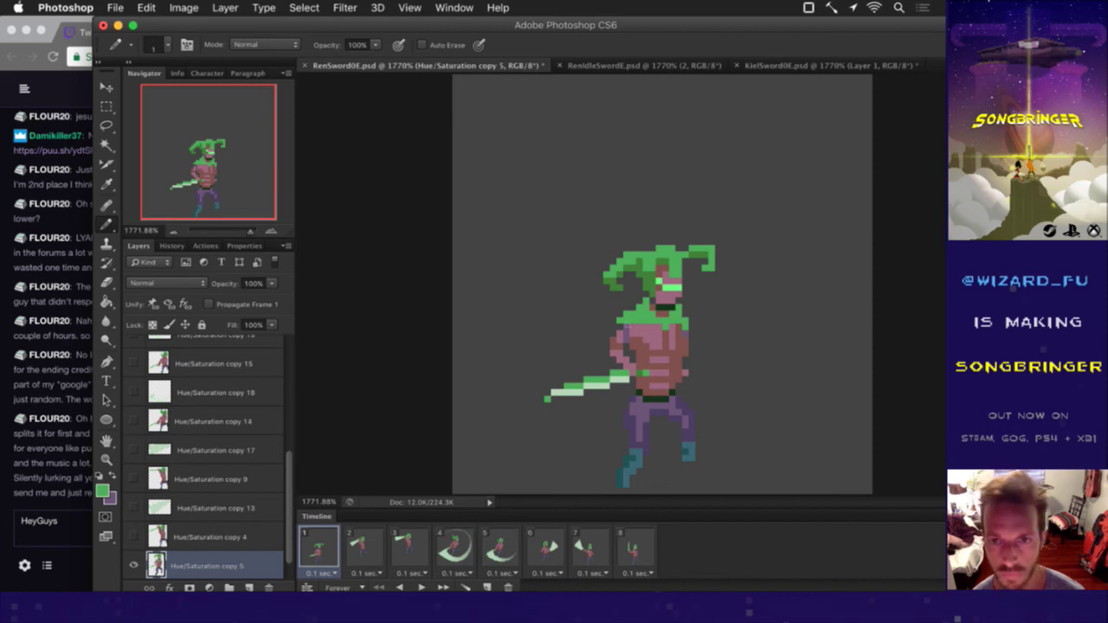
Step: Sample the hood's medium green and add cape pixels around the bent arm behind the torso
key(i)
click(660, 285)
key(b)
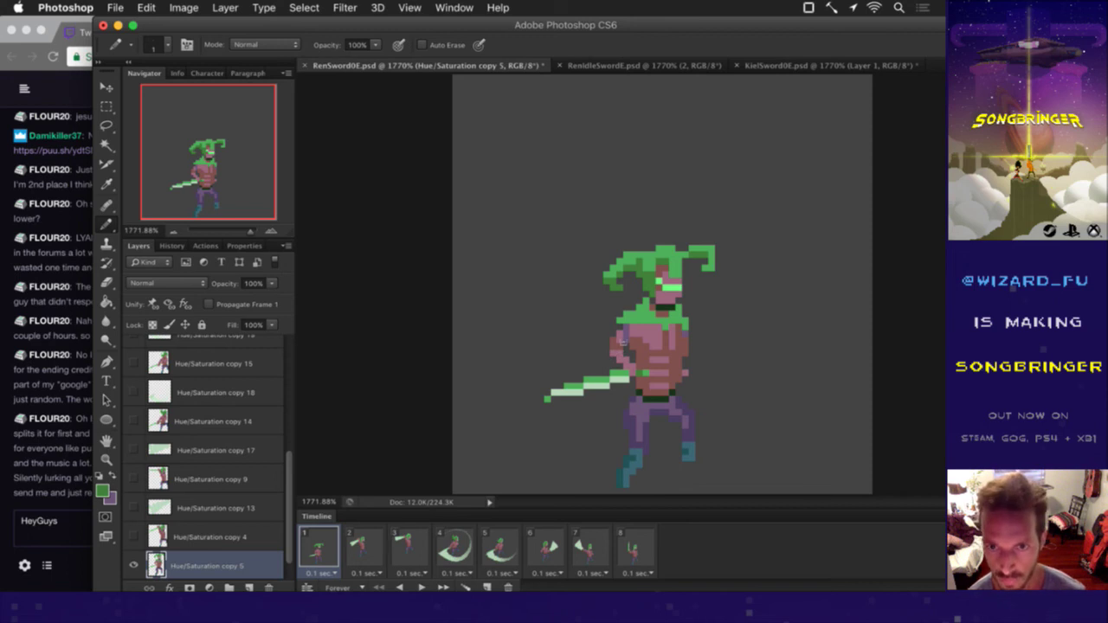
click(620, 343)
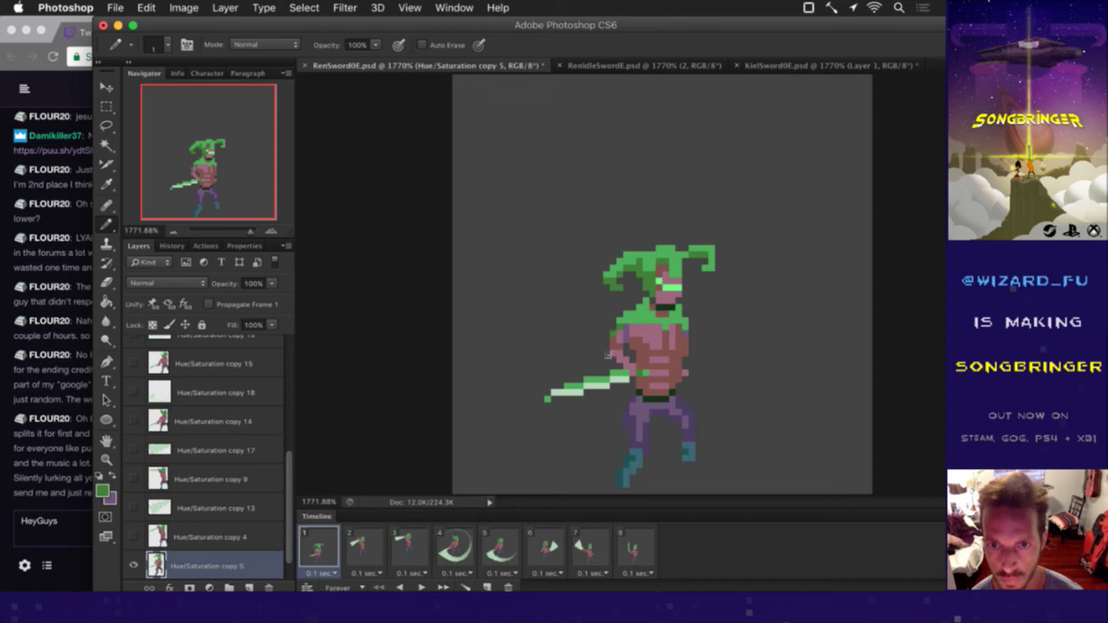
key(e)
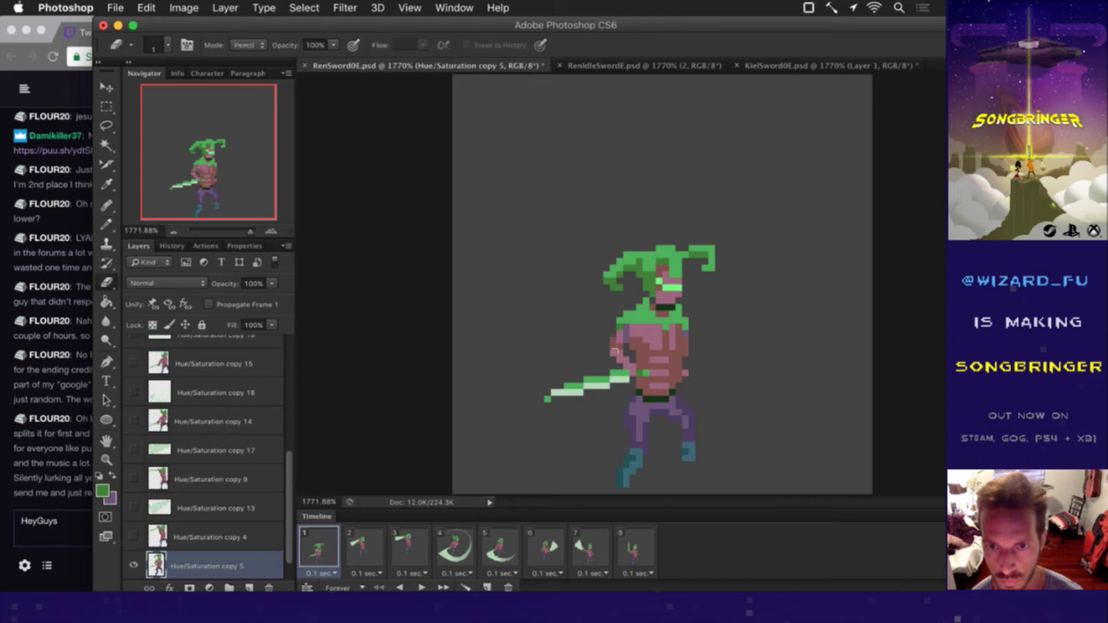
key(b)
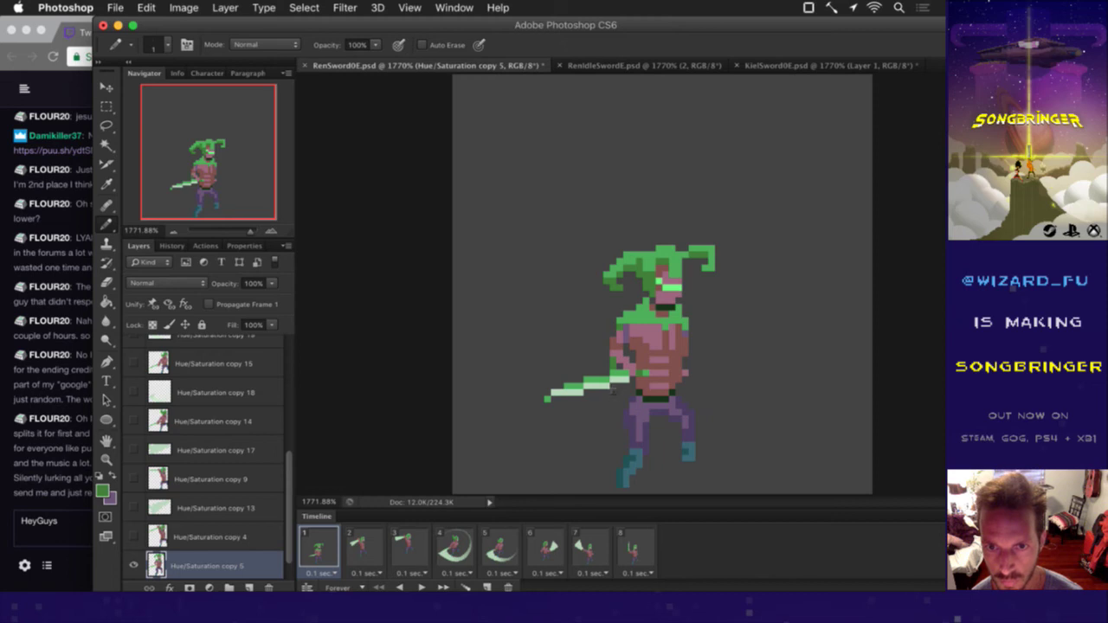
Step: Outline the hanging cape behind the legs, add its hem between them in medium green, and save the file
mouse_move(612, 400)
mouse_down()
mouse_move(594, 456)
mouse_move(623, 449)
mouse_up()
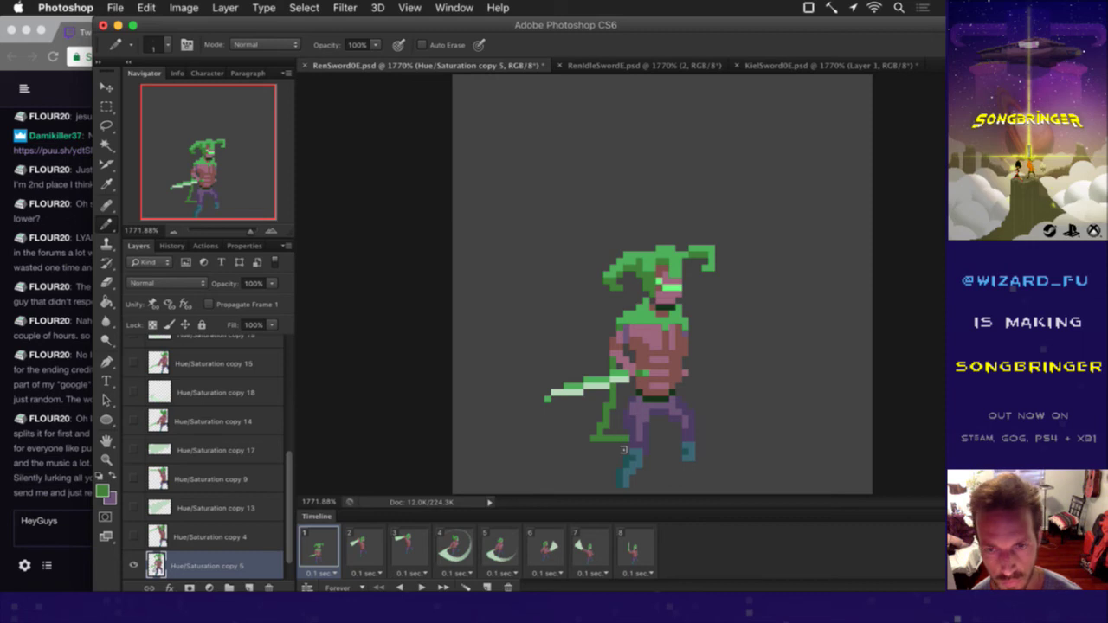
drag(651, 431, 669, 437)
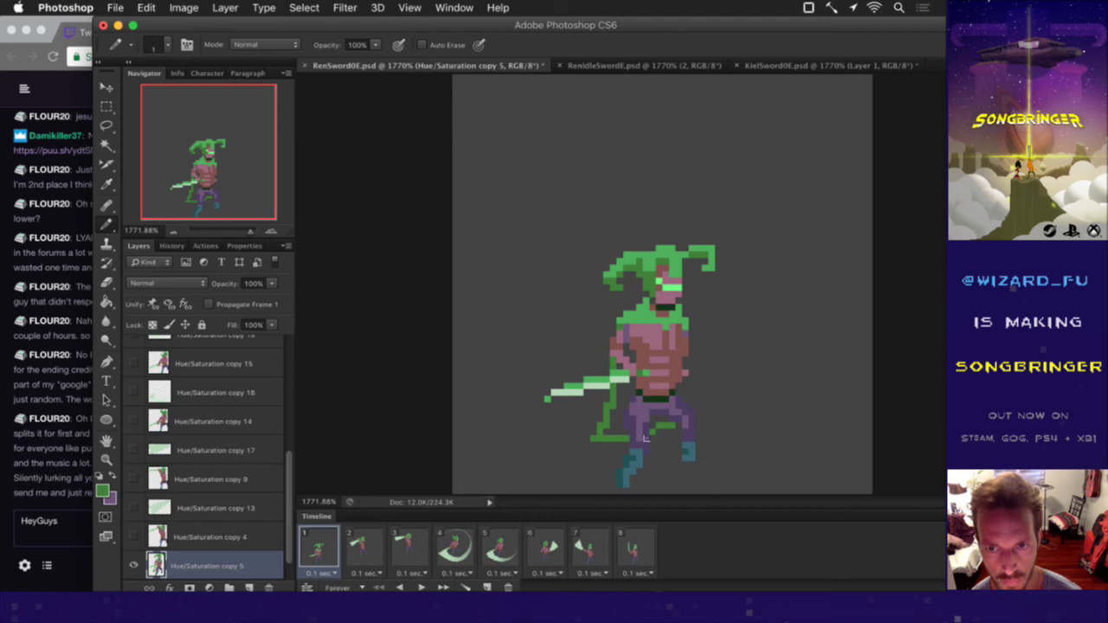
alt+click(657, 282)
key(super+s)
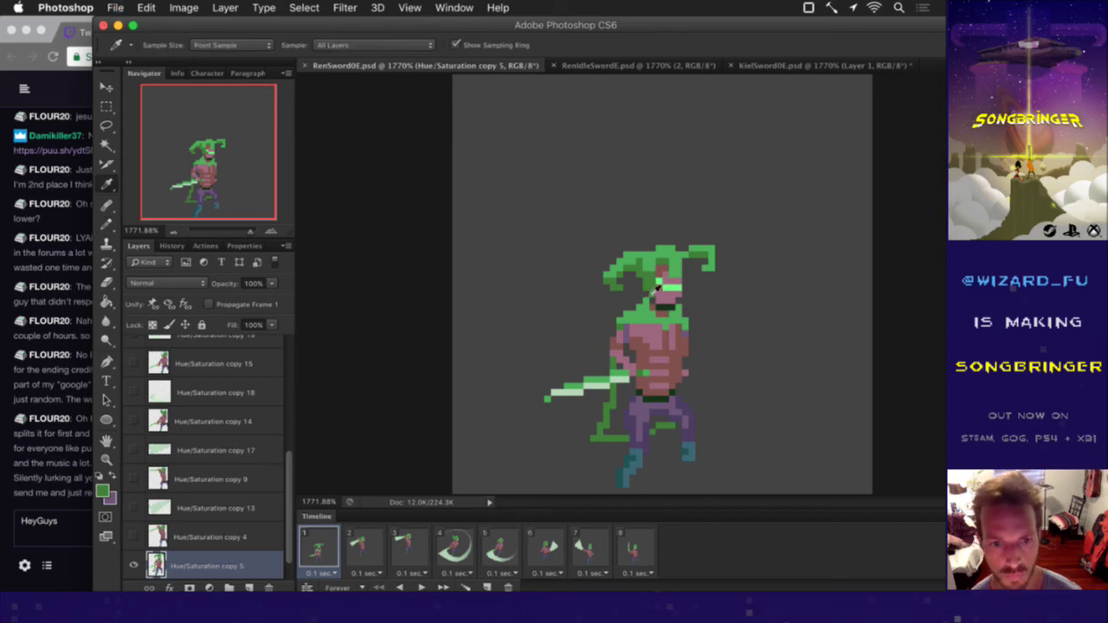
Step: Sample the dark green cape shade from RenIdleSwordE.psd and fill the cape's interior in RenSword0E.psd with it
click(633, 65)
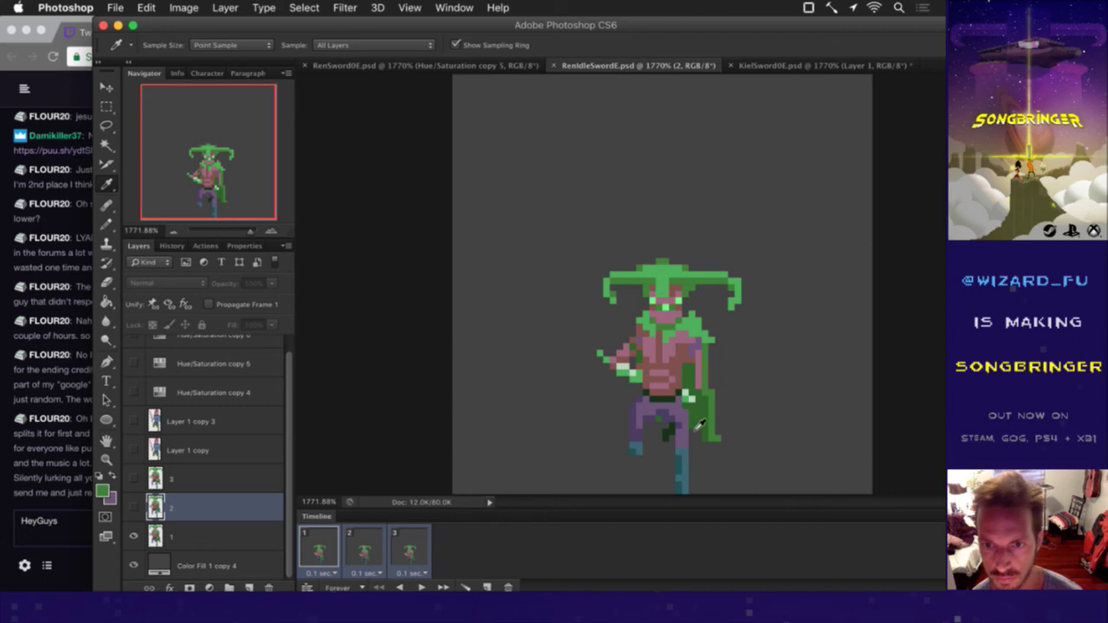
click(496, 66)
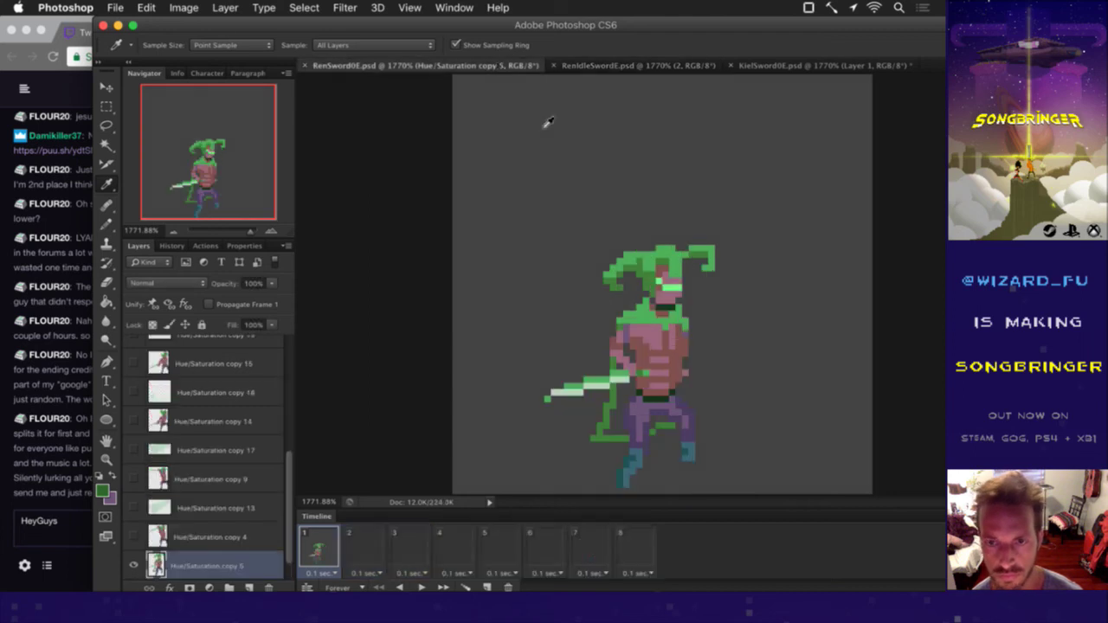
key(b)
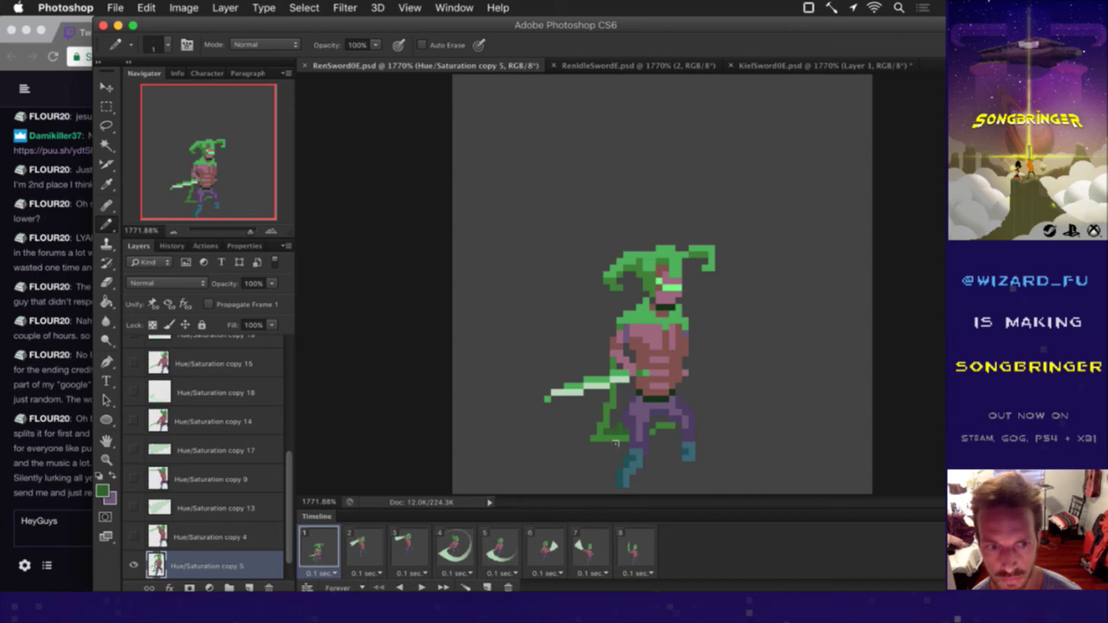
key(g)
click(622, 374)
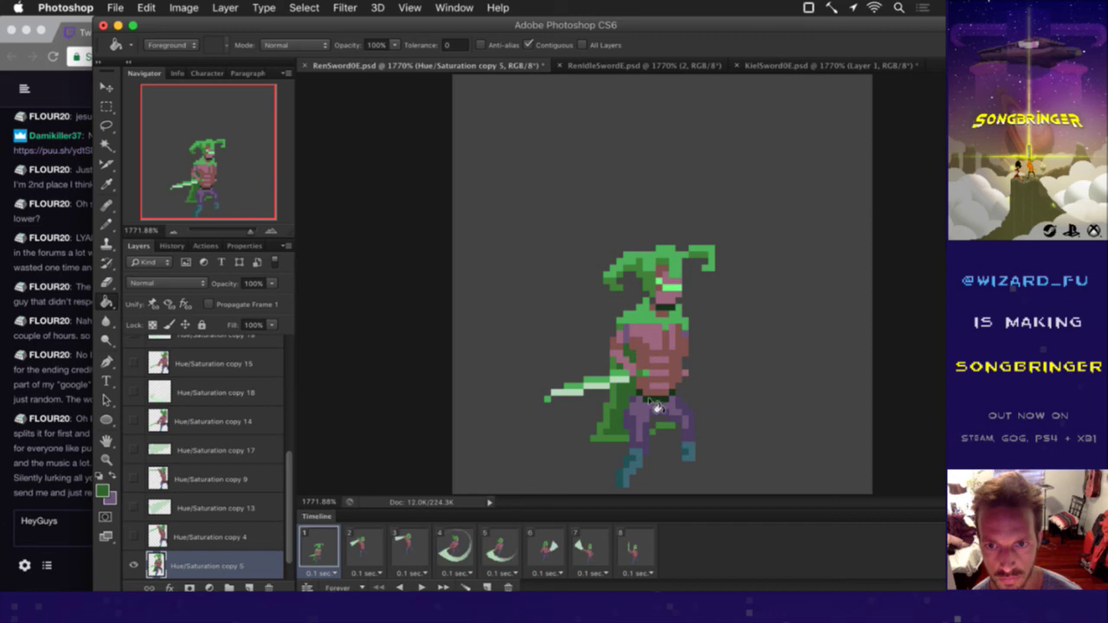
key(b)
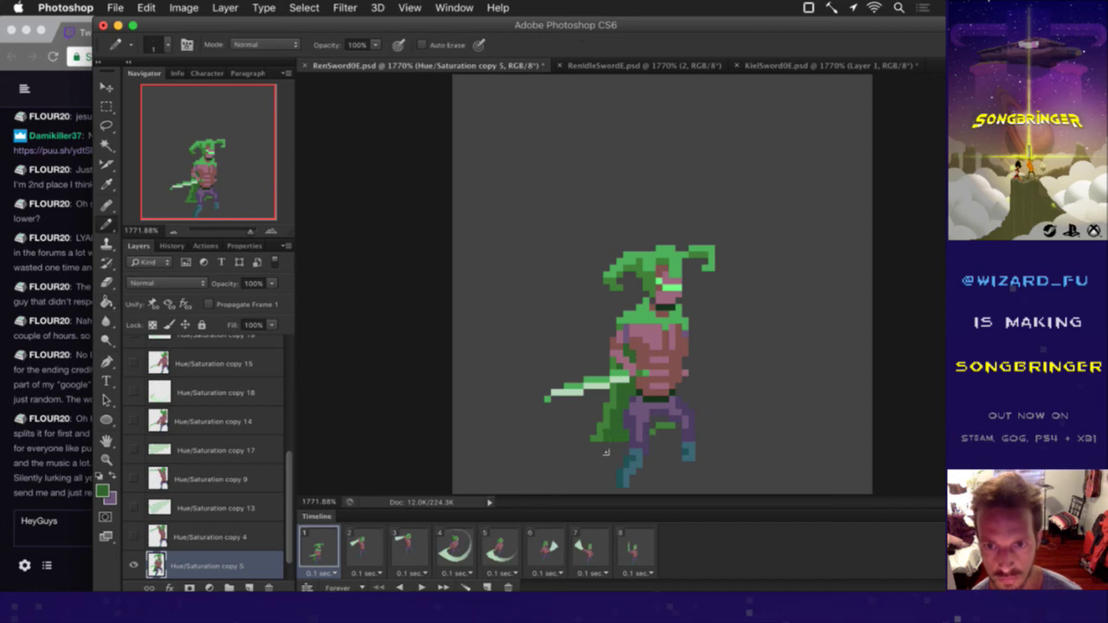
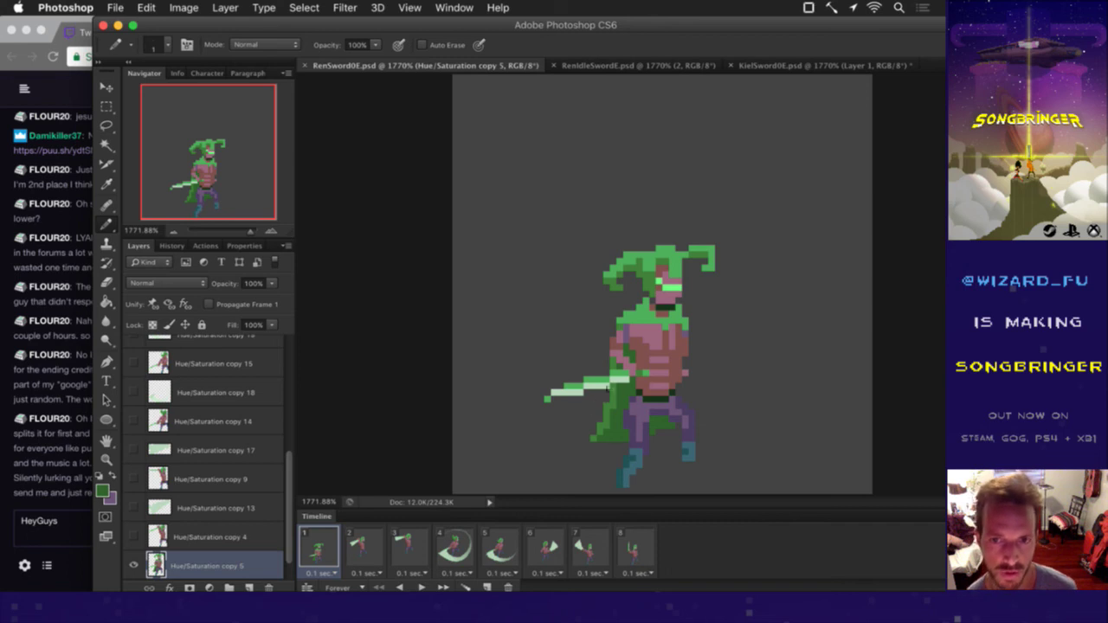
Step: Draw the cape's outer edge behind the arm in medium green, extend the back shoulder in light green, and save
key(i)
click(629, 336)
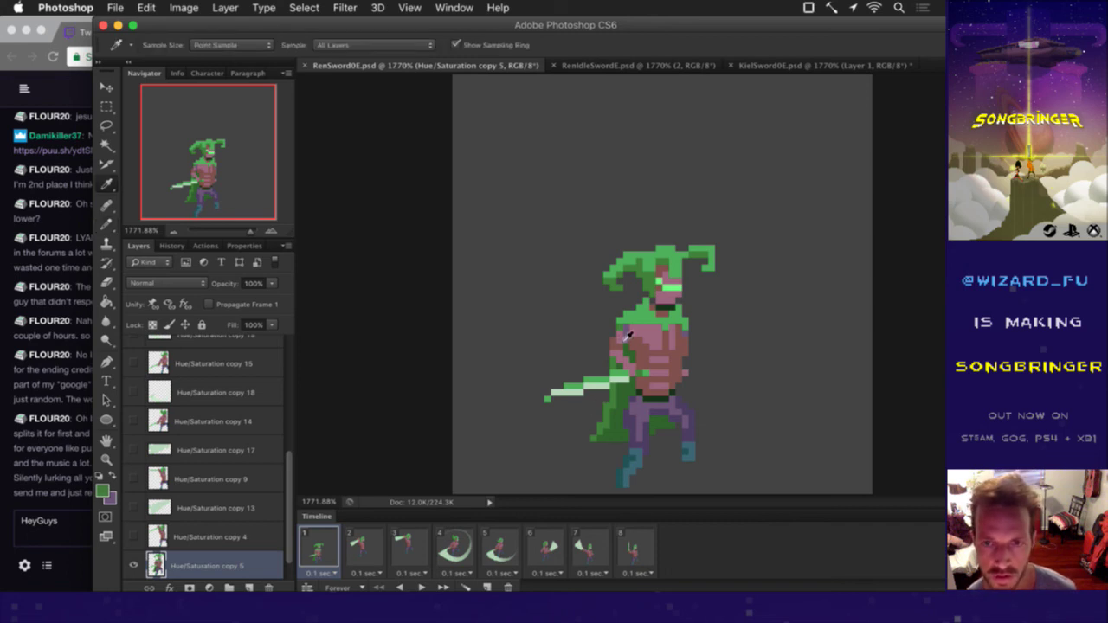
key(b)
drag(608, 340, 608, 370)
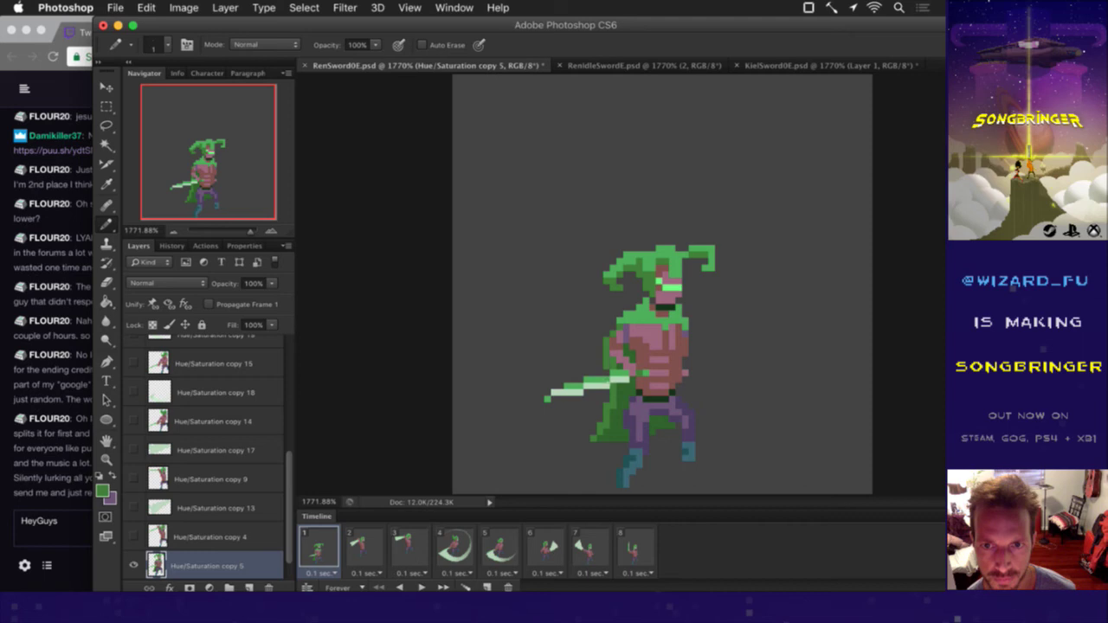
click(607, 384)
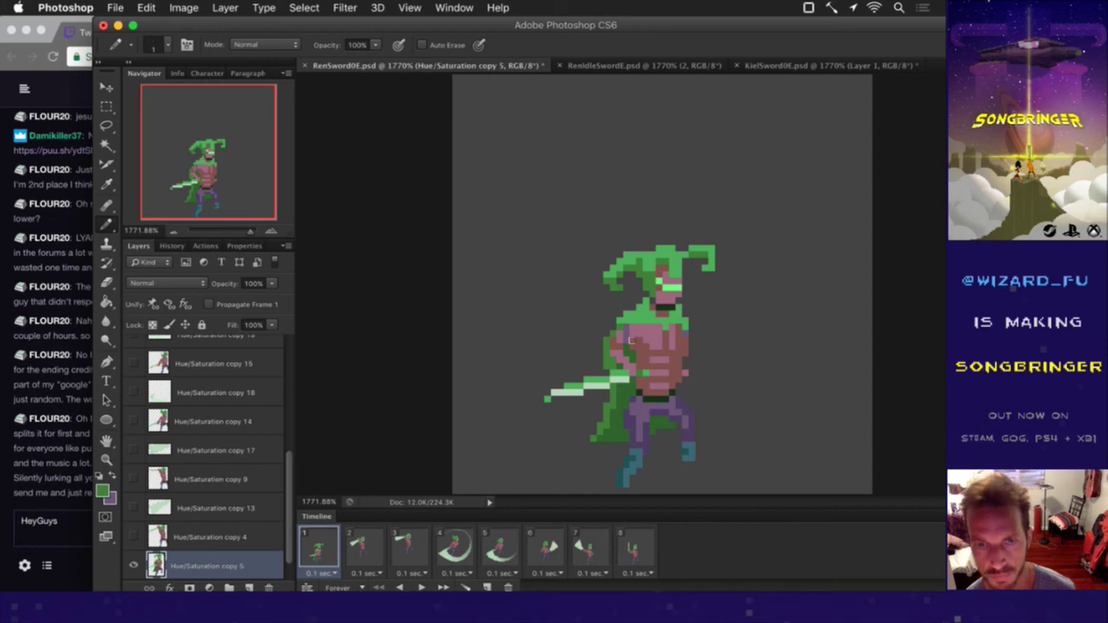
alt+click(628, 329)
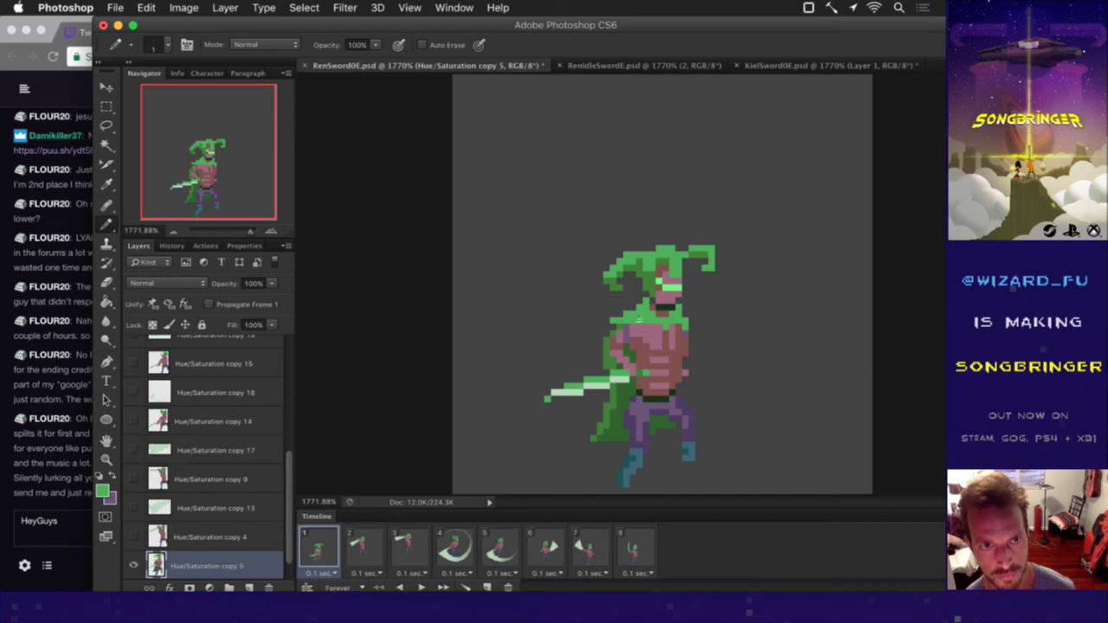
key(super+s)
Step: Sample the darkest green of the neck band and add a pixel of it at the back of the neck
key(alt)
alt+click(665, 314)
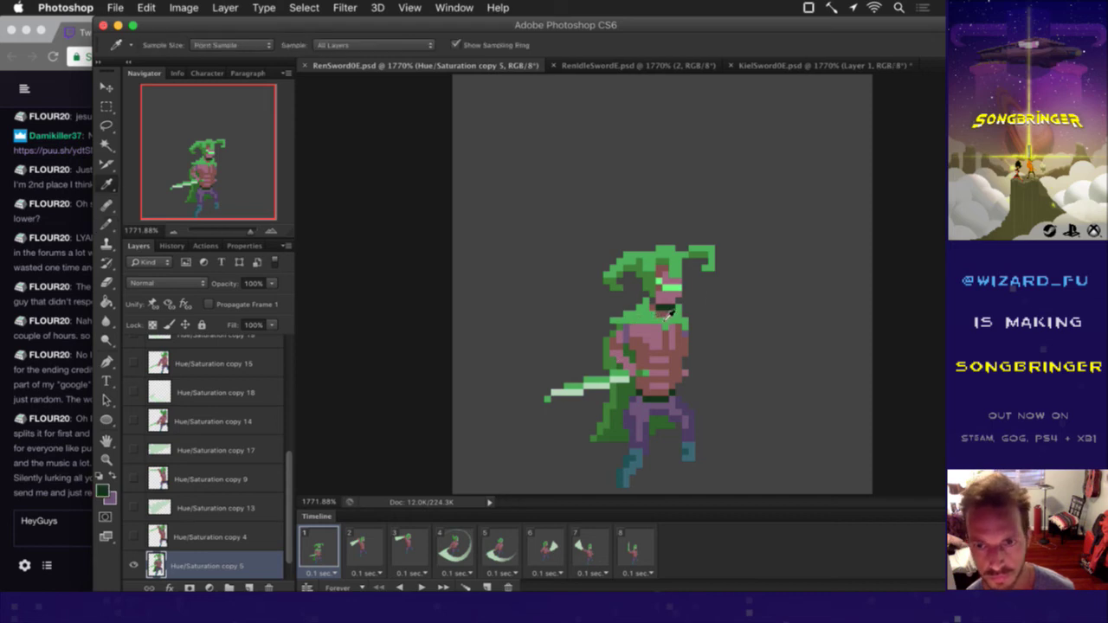
click(653, 303)
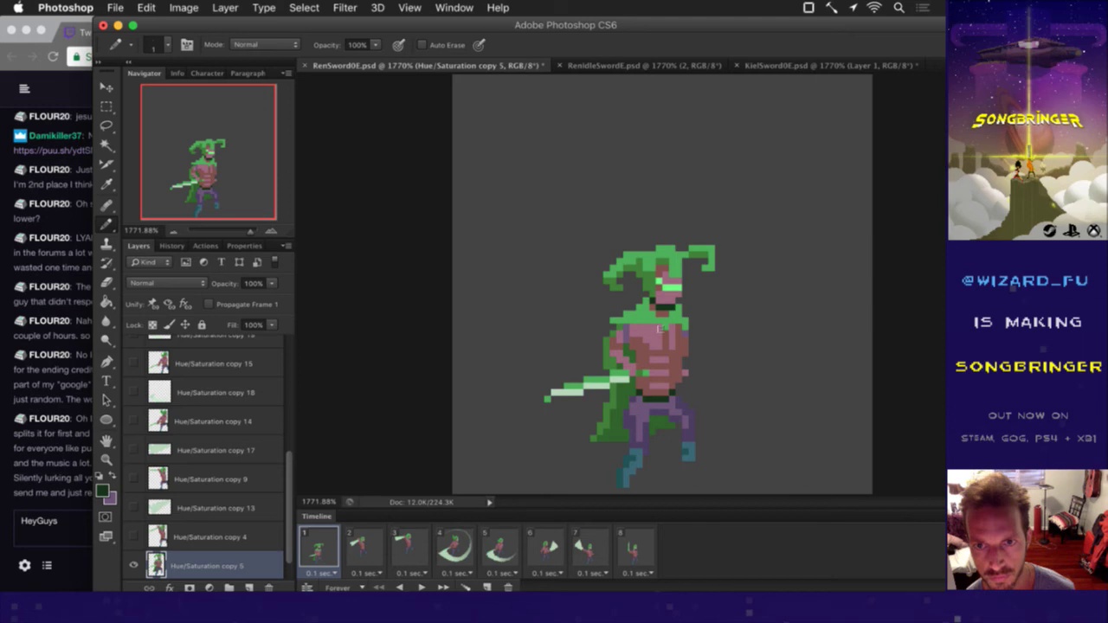
Step: Touch up the back of the neck in medium green, reduce the front eye's glow to a single pixel as in RenIdleSwordE.psd, and save
alt+click(653, 303)
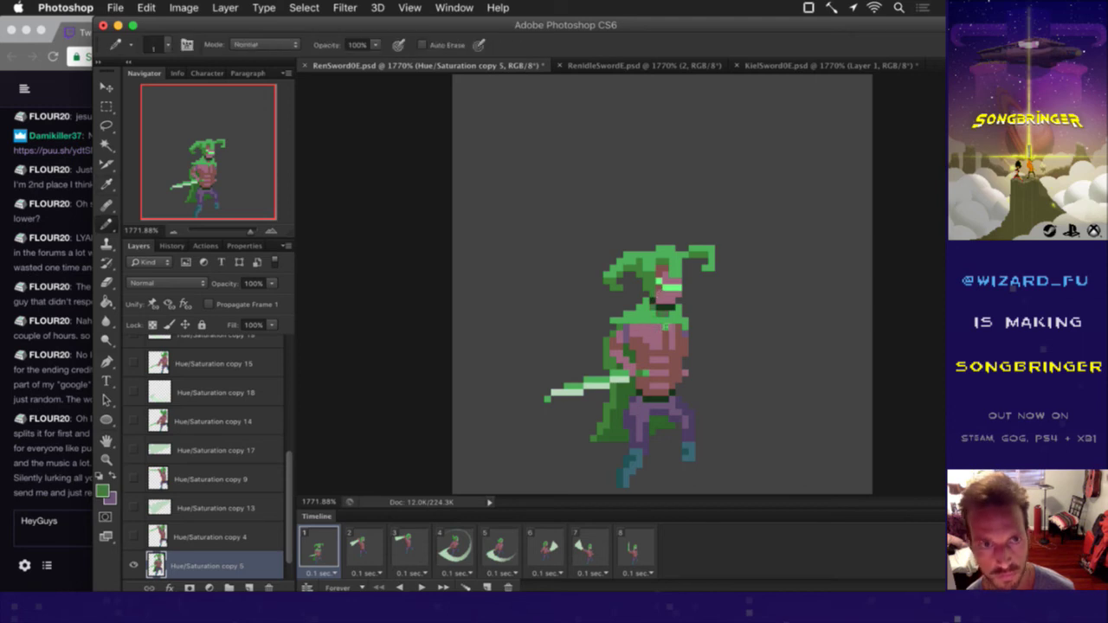
key(cmd+s)
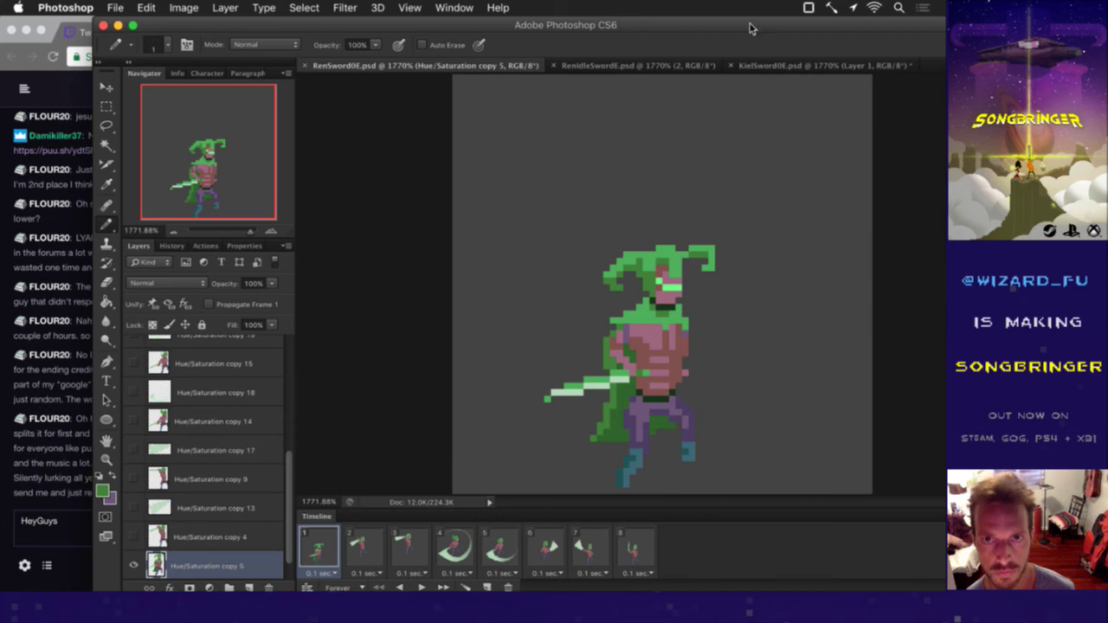
click(680, 62)
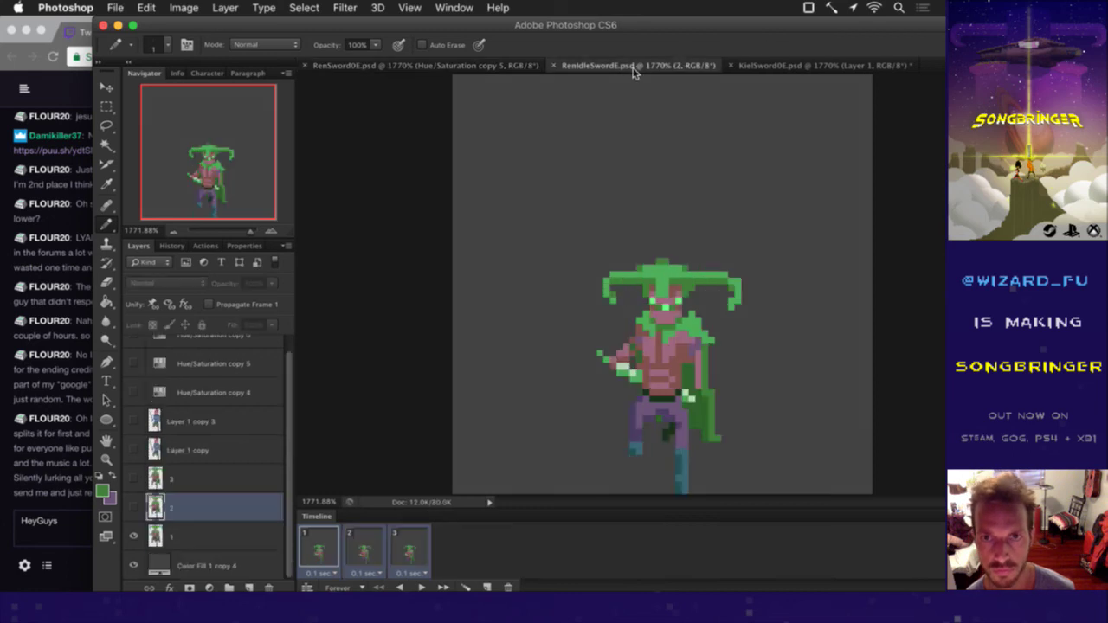
click(526, 67)
key(ctrl+Tab)
key(ctrl+shift+Tab)
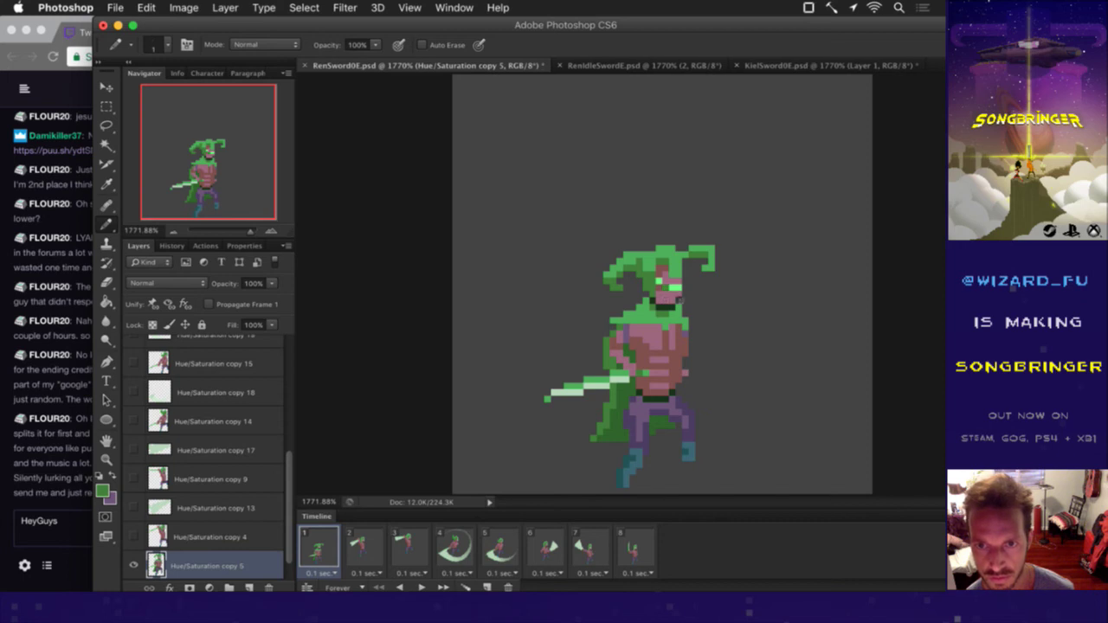
key(super+s)
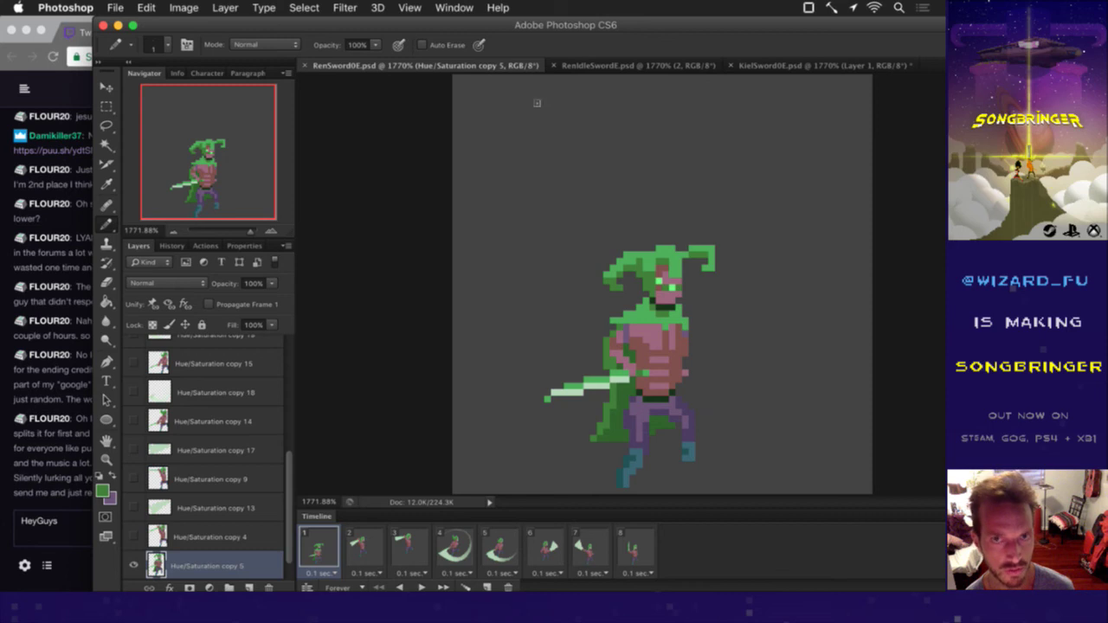
Step: Rework the curled tip of the front horn in light green, erase its excess pixels, and save RenSword0E.psd
click(613, 67)
click(506, 66)
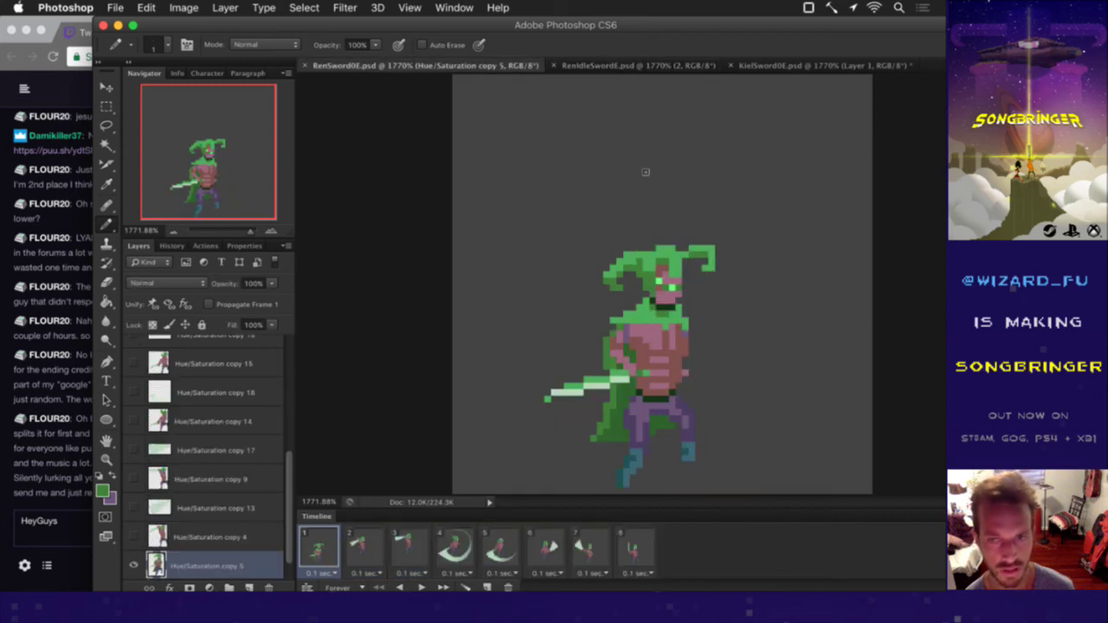
key(m)
key(e)
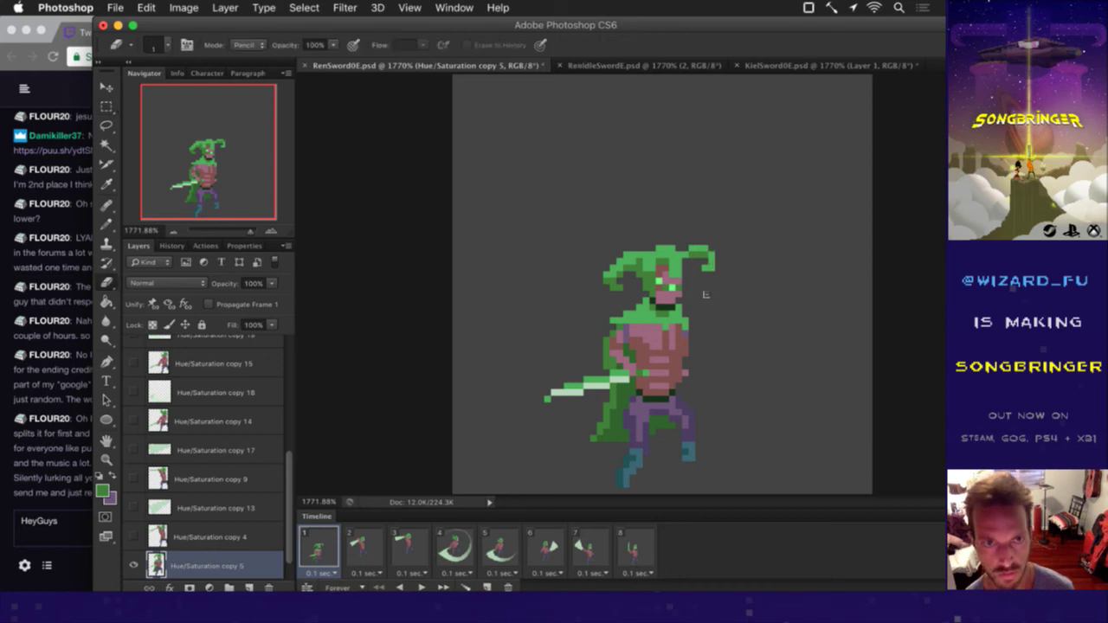
key(i)
click(706, 264)
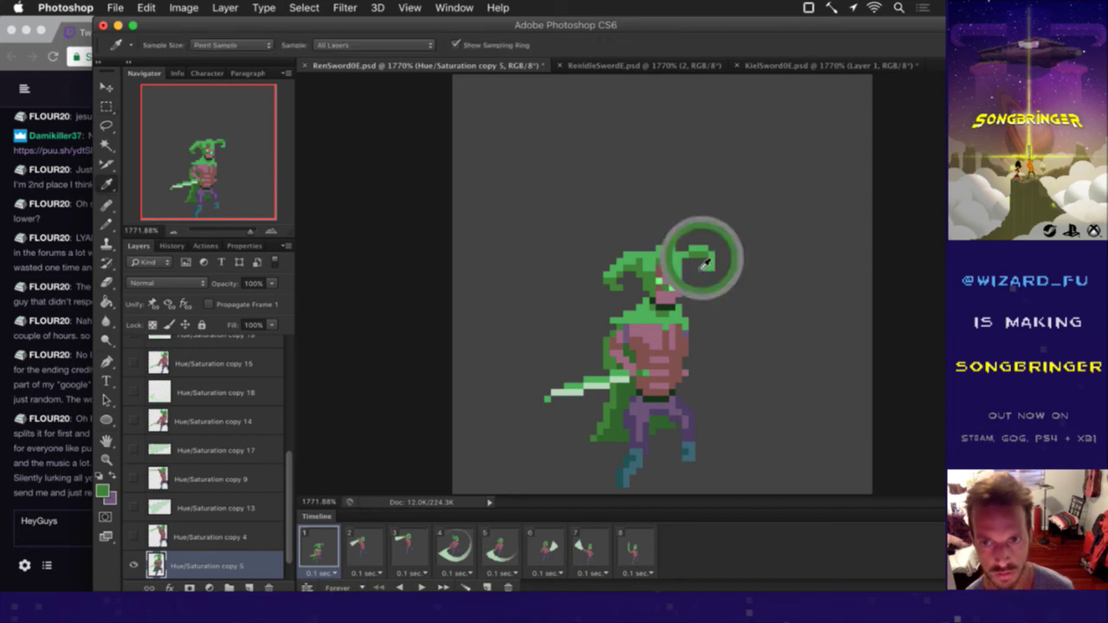
key(b)
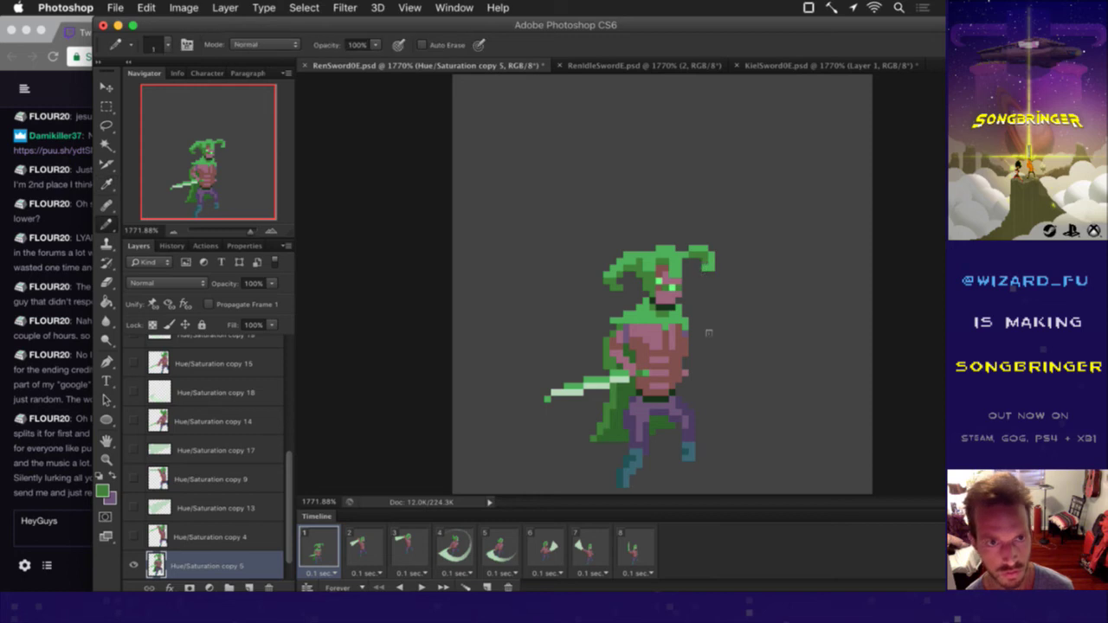
alt+click(704, 258)
click(705, 254)
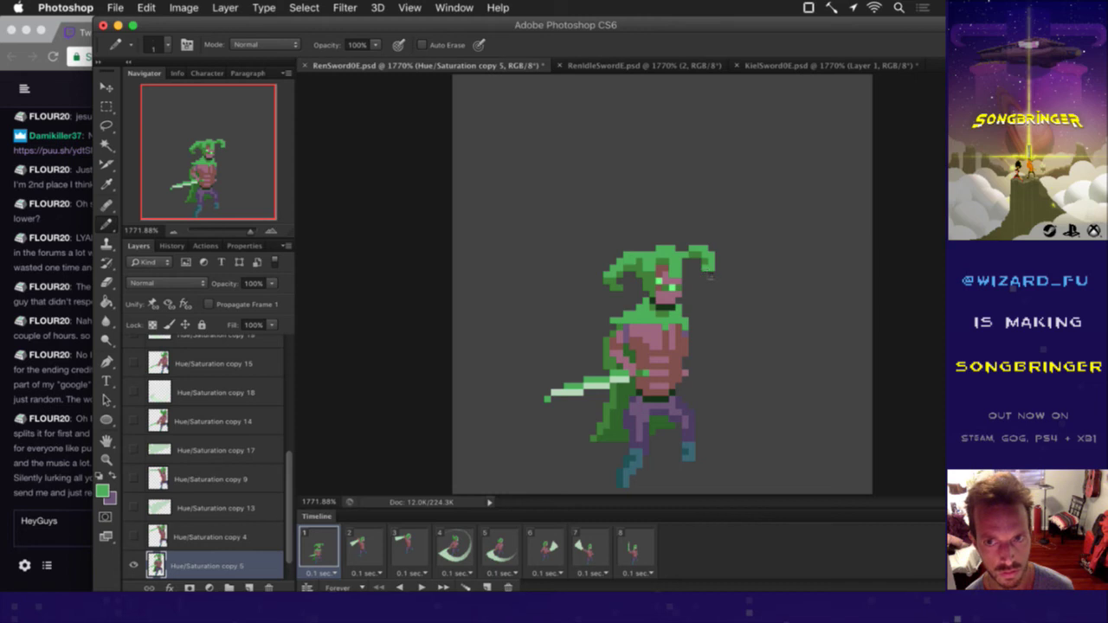
key(e)
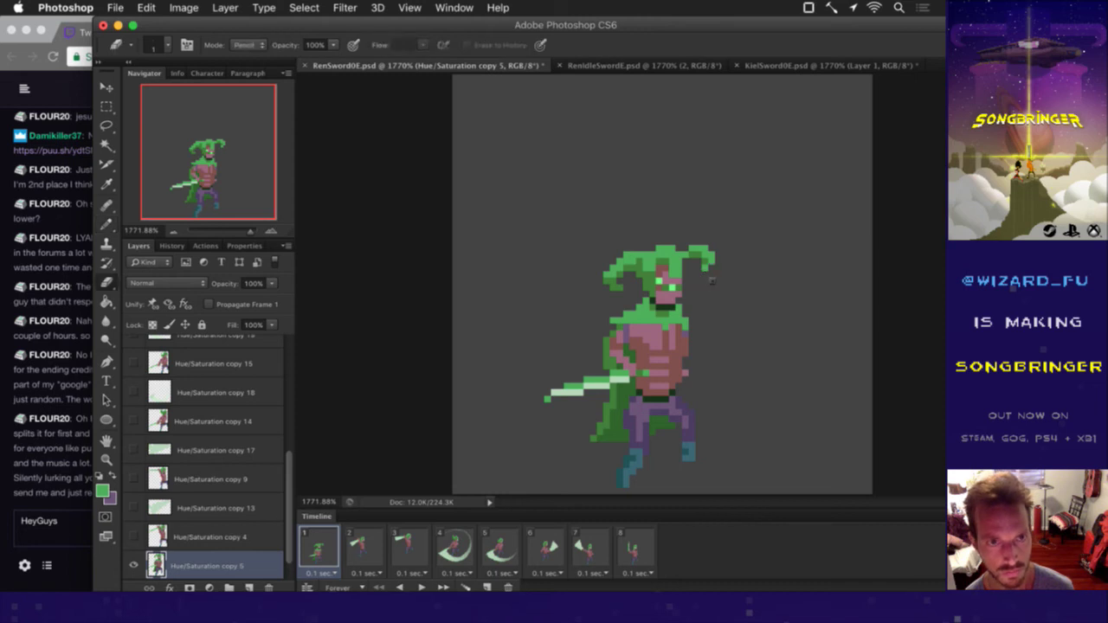
key(super+s)
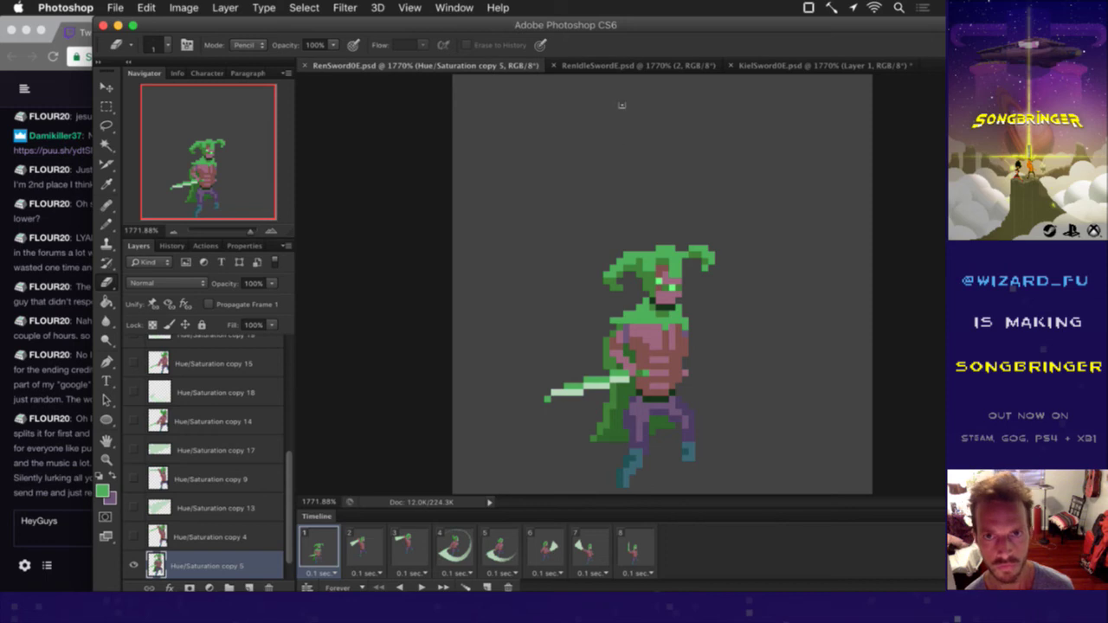
Step: Compare with RenIdleSwordE.psd, touch up the chest below the collar with the sampled brown skin shade, and sample the light green
click(632, 66)
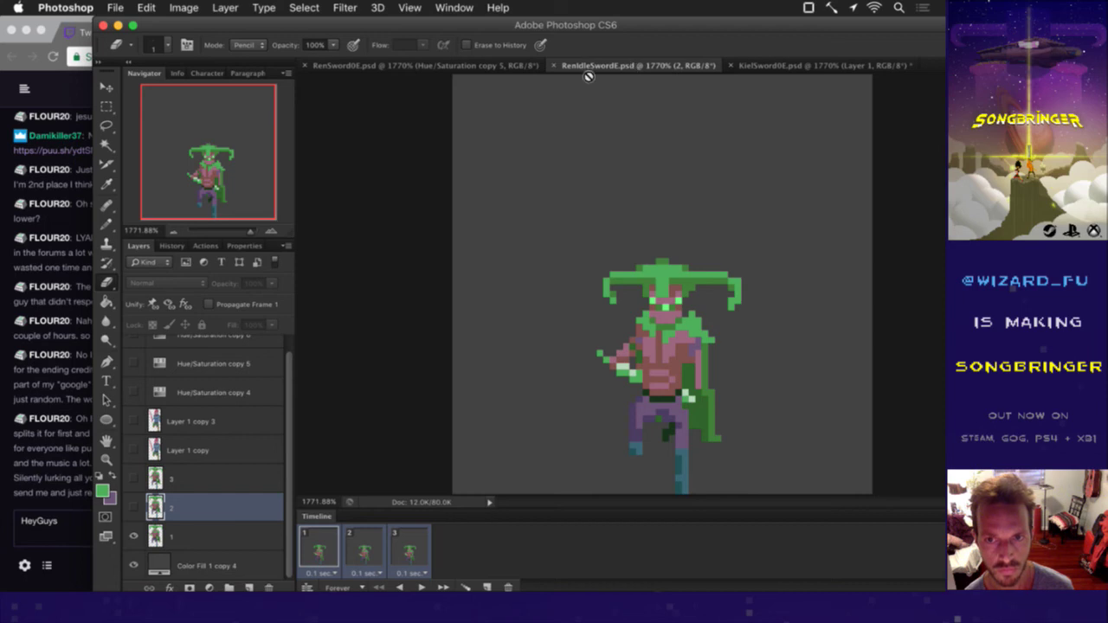
click(480, 68)
key(i)
click(673, 340)
key(b)
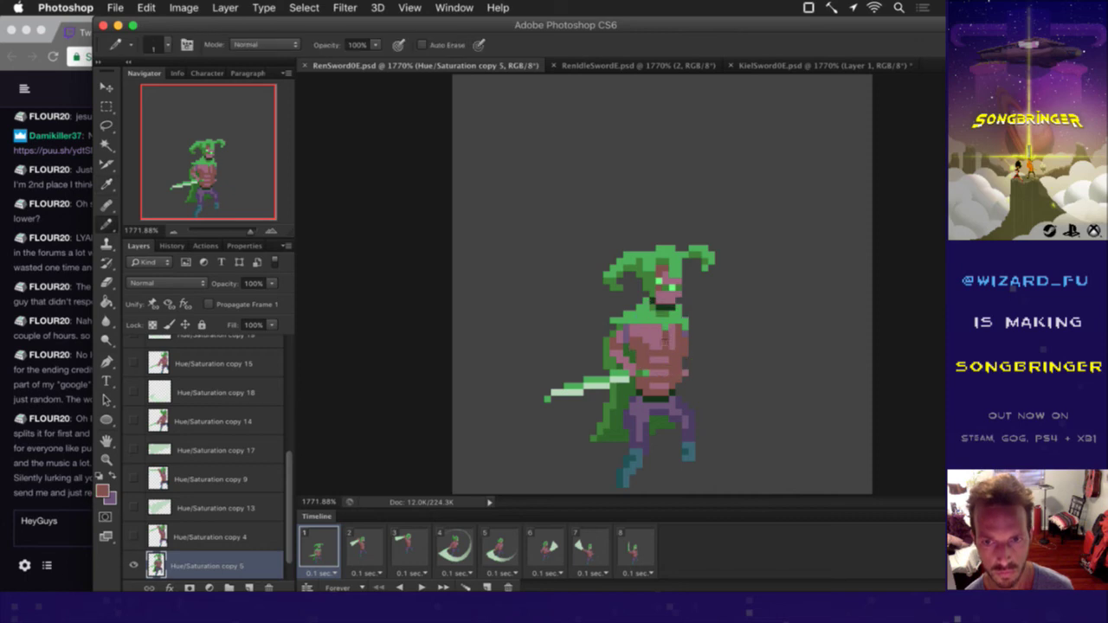
alt+click(659, 340)
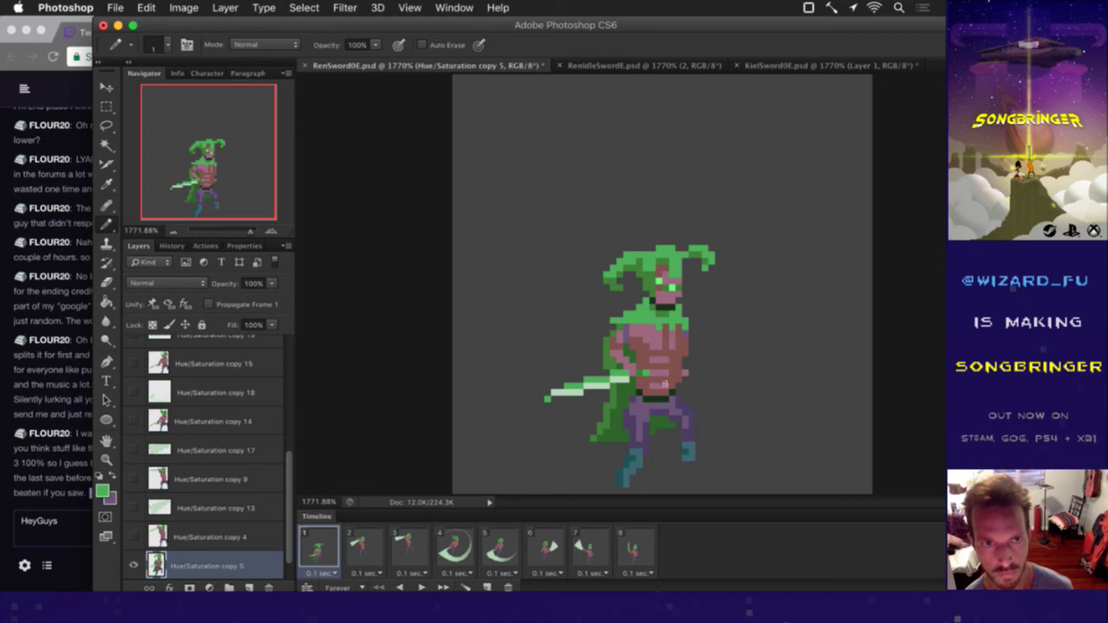
Step: Switch to the Twitch chat in Chrome and read the newest viewer messages
click(55, 468)
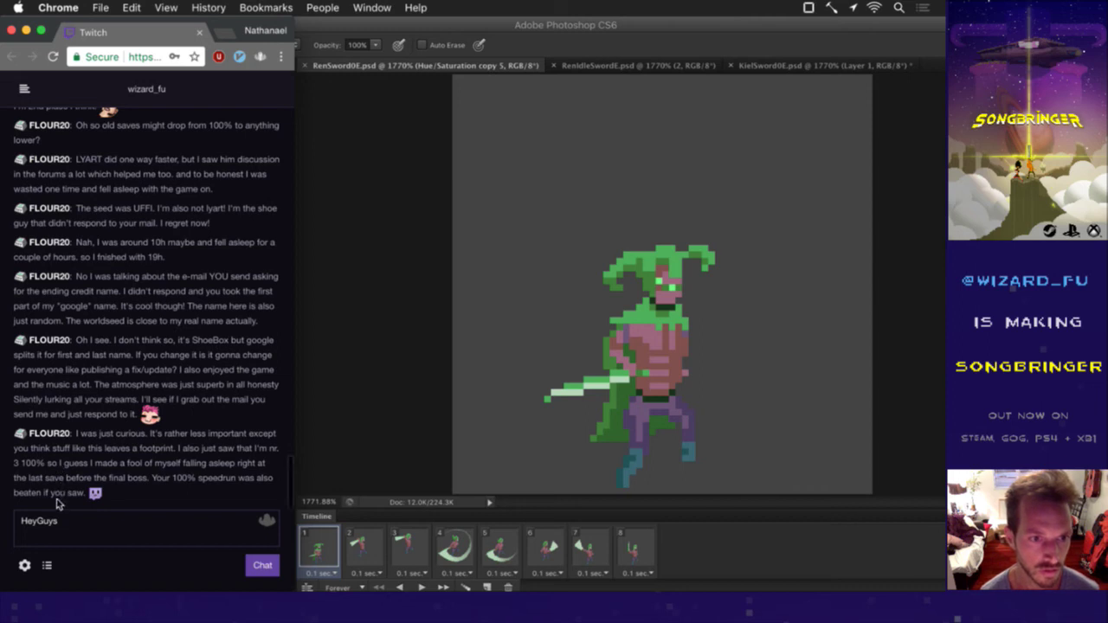
drag(55, 463, 130, 478)
click(130, 478)
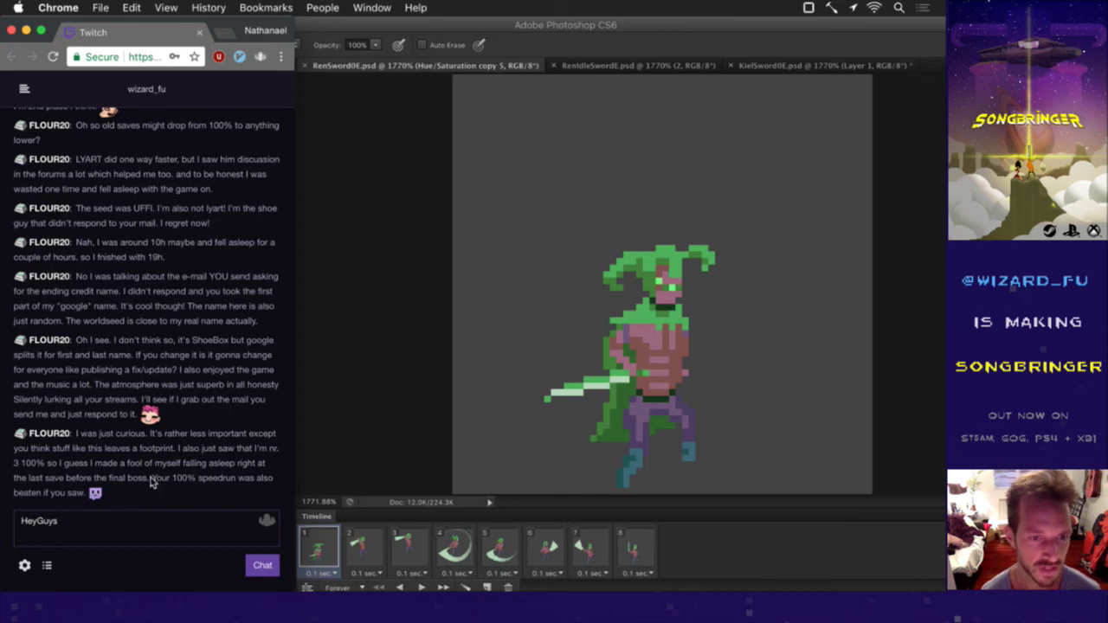
drag(151, 478, 164, 491)
click(164, 491)
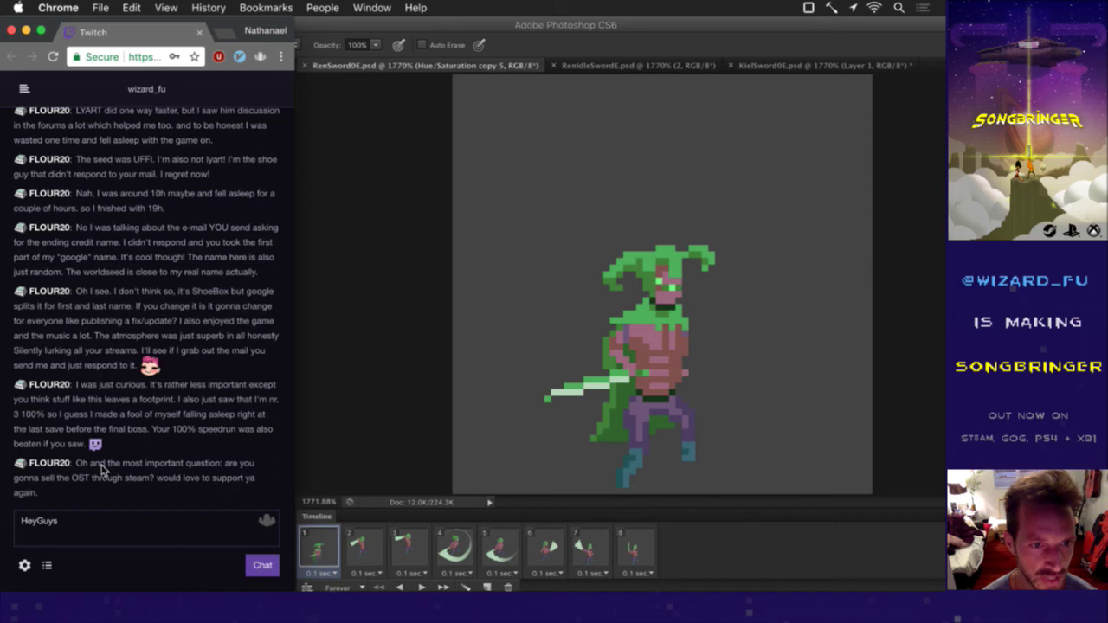
drag(104, 465, 115, 485)
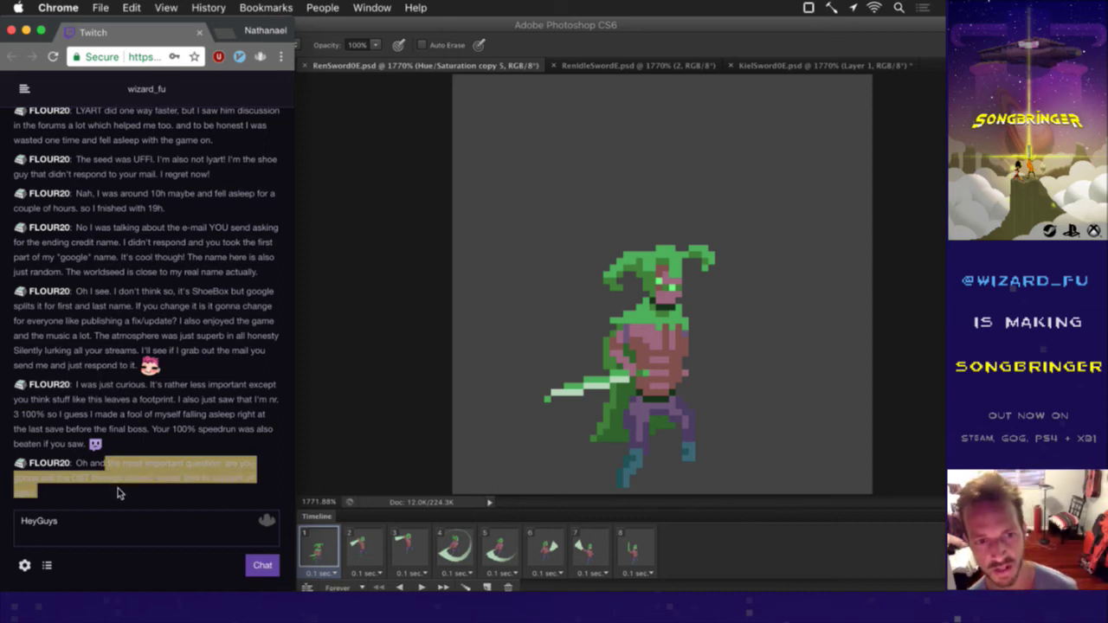
click(117, 489)
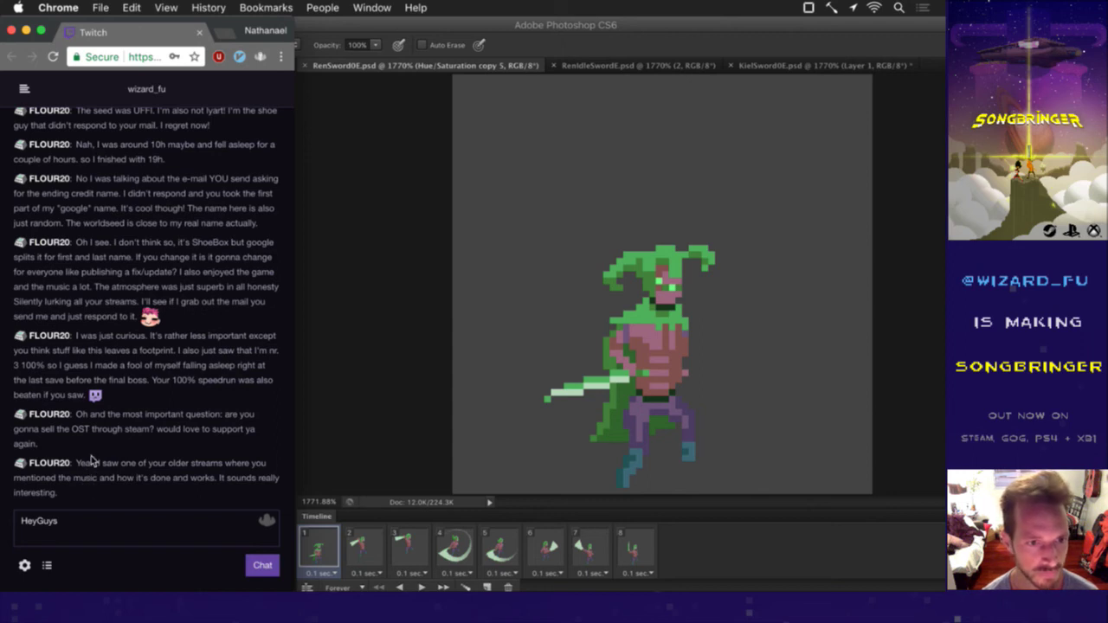
drag(141, 479, 200, 519)
click(201, 498)
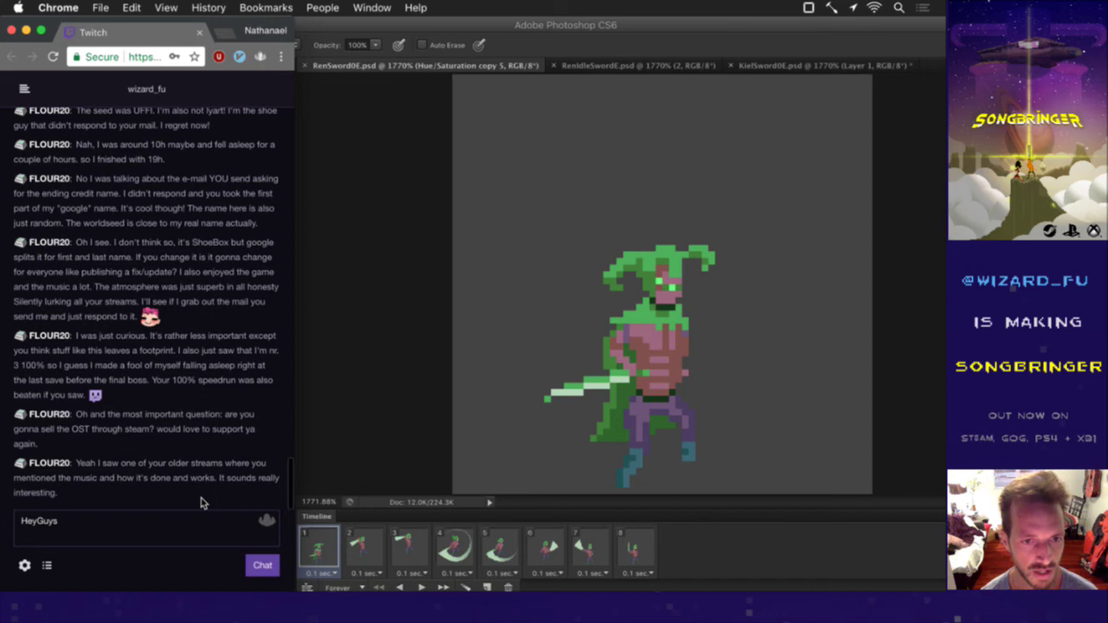
Step: Return to Photoshop, check animation frame 2 against frame 1, keep frame 1 selected, and save RenSword0E.psd
click(337, 446)
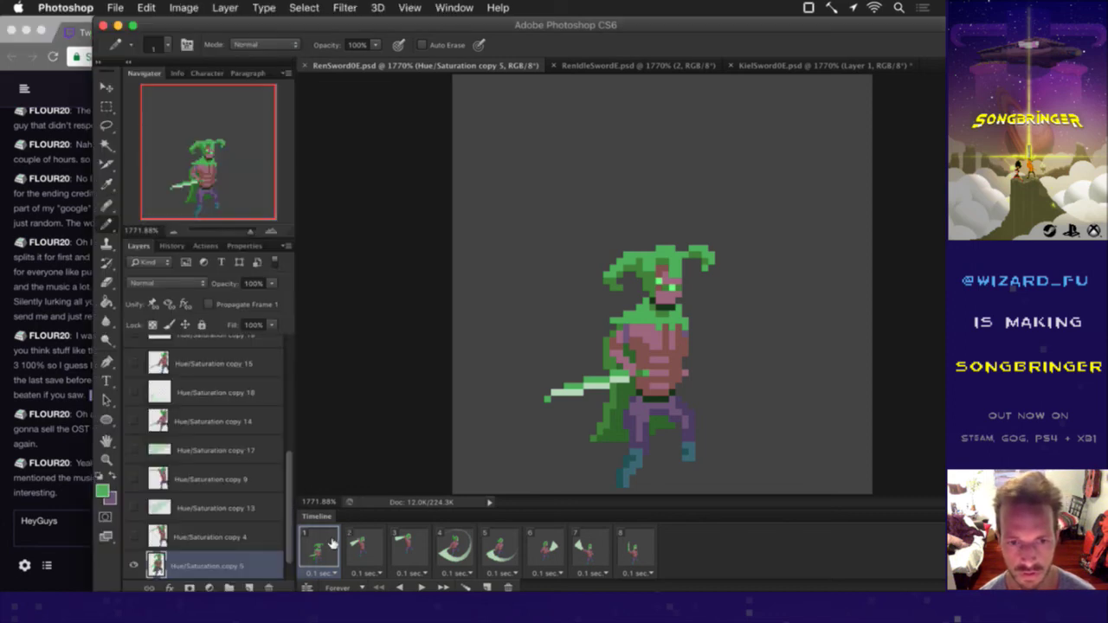
click(358, 543)
click(316, 545)
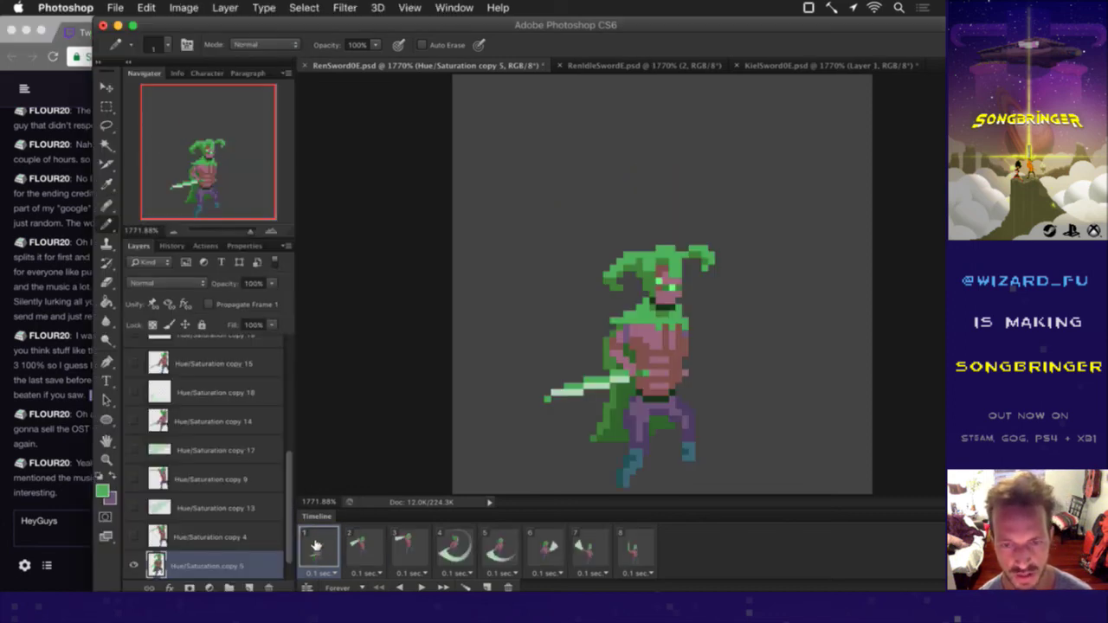
scroll(279, 568, down, 1)
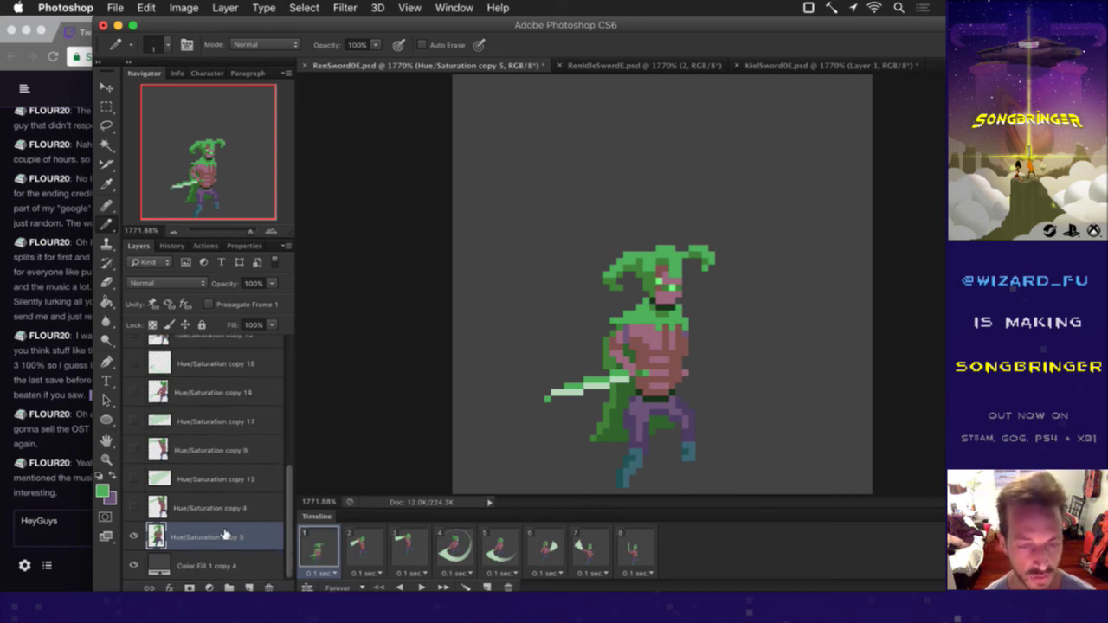
key(super+s)
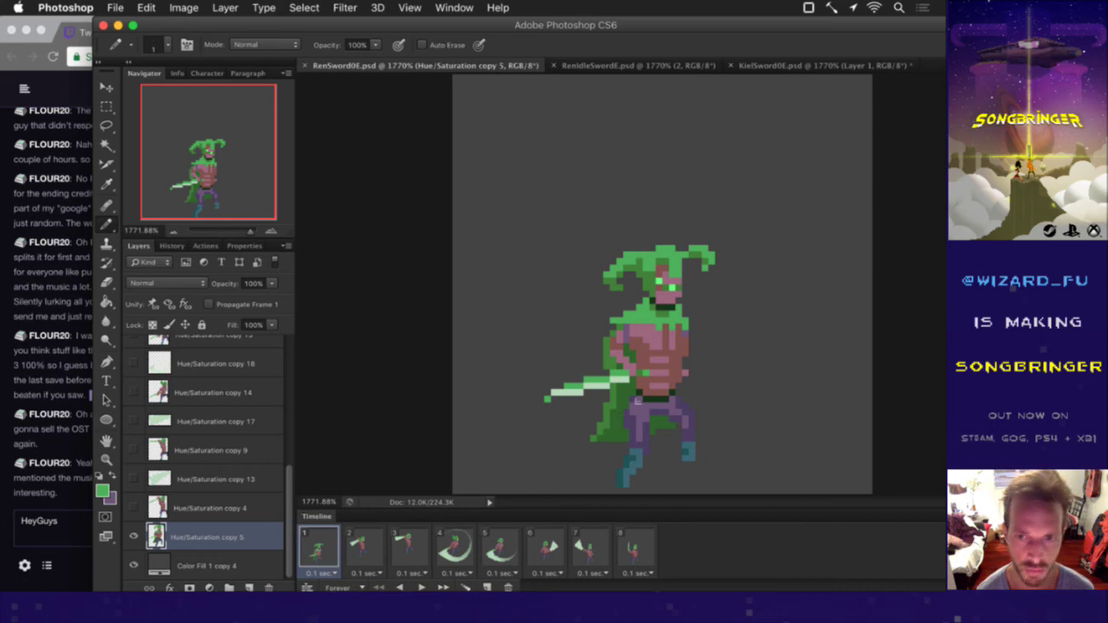
Step: Retouch the bent back arm with the sampled pink and darker brown skin shades, and save the file
key(i)
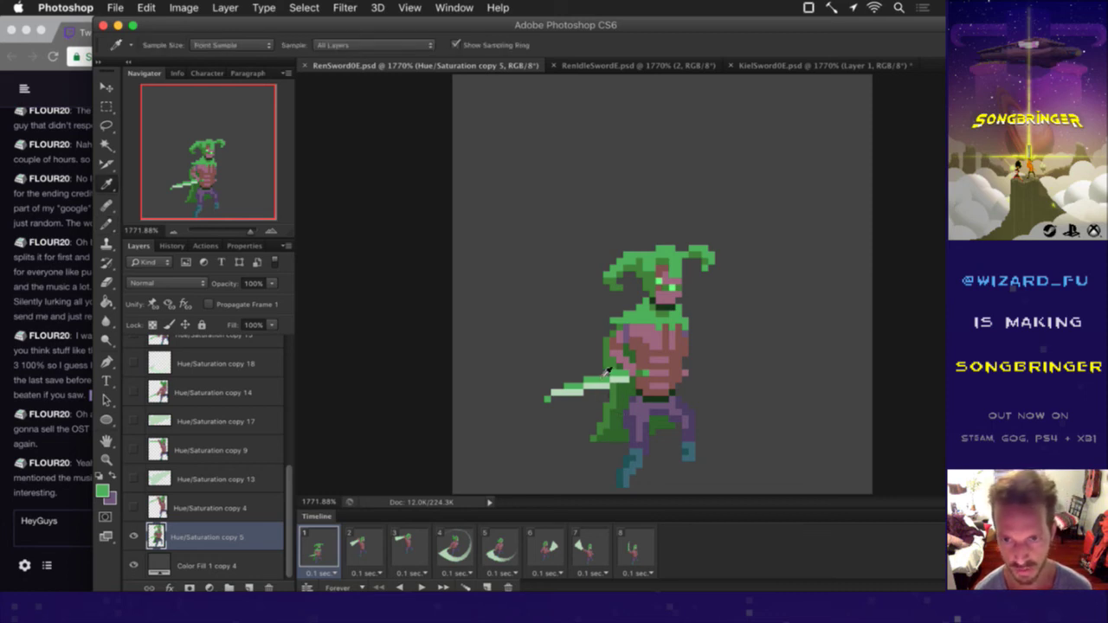
key(g)
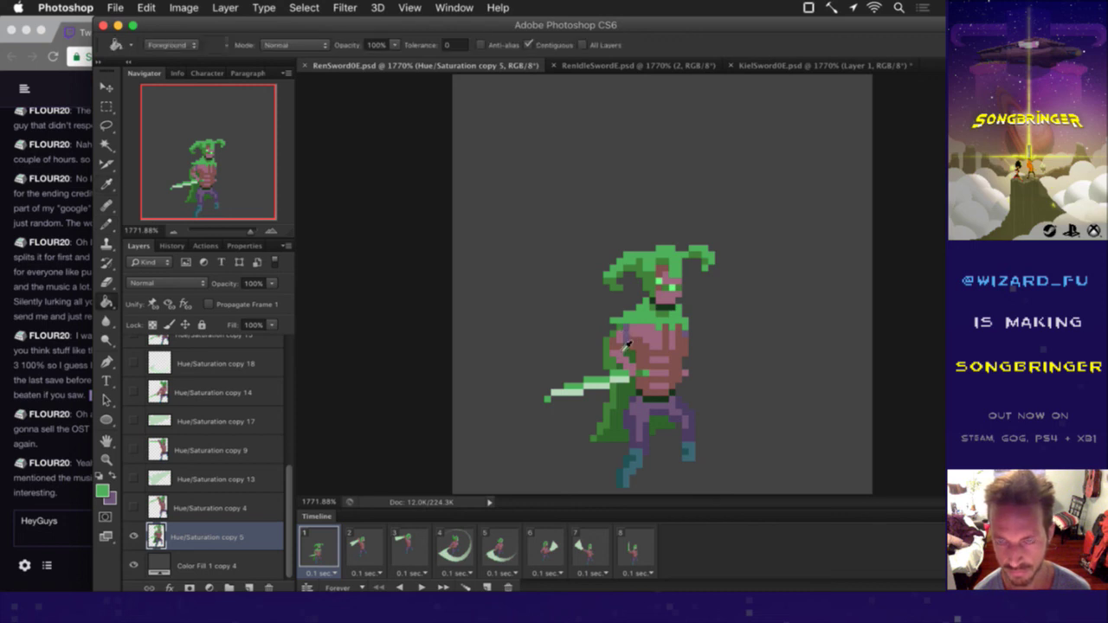
key(i)
click(627, 347)
key(b)
click(626, 363)
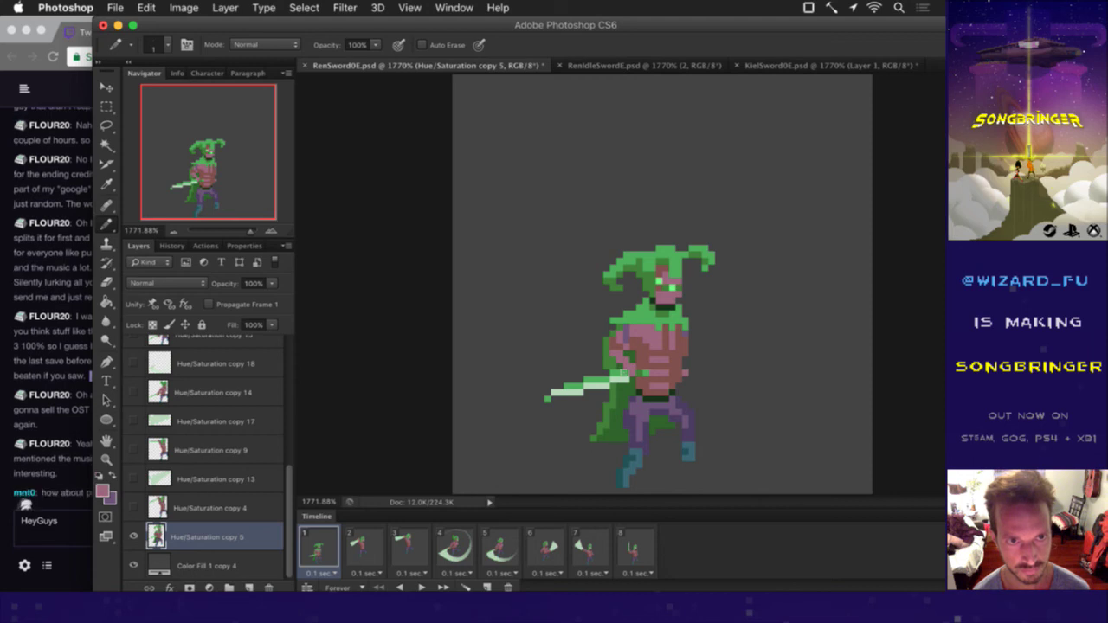
alt+click(615, 344)
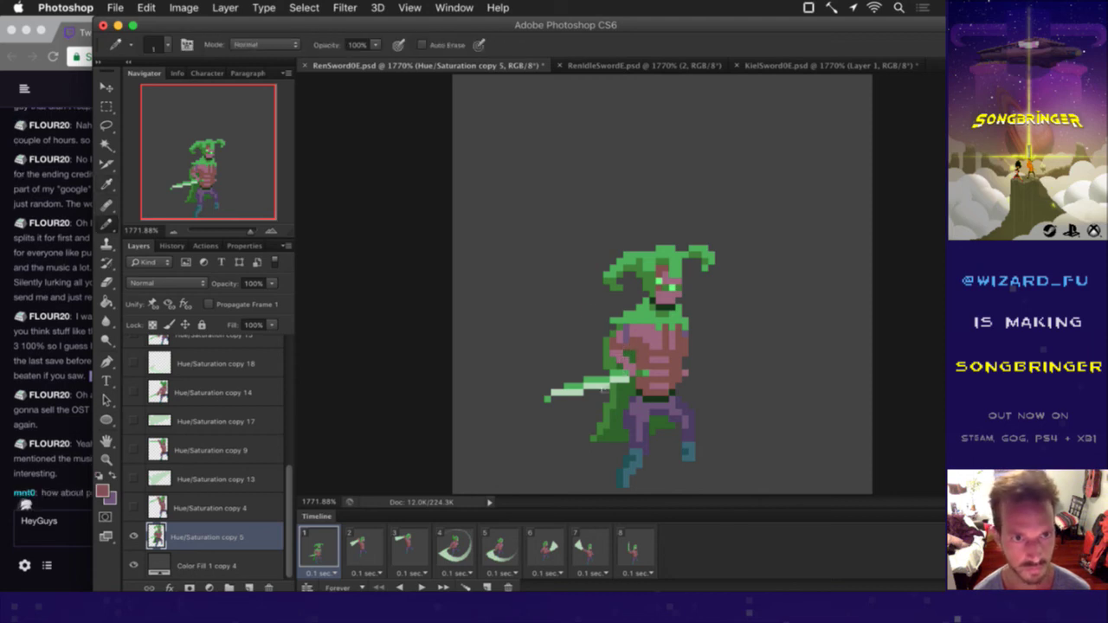
key(super+s)
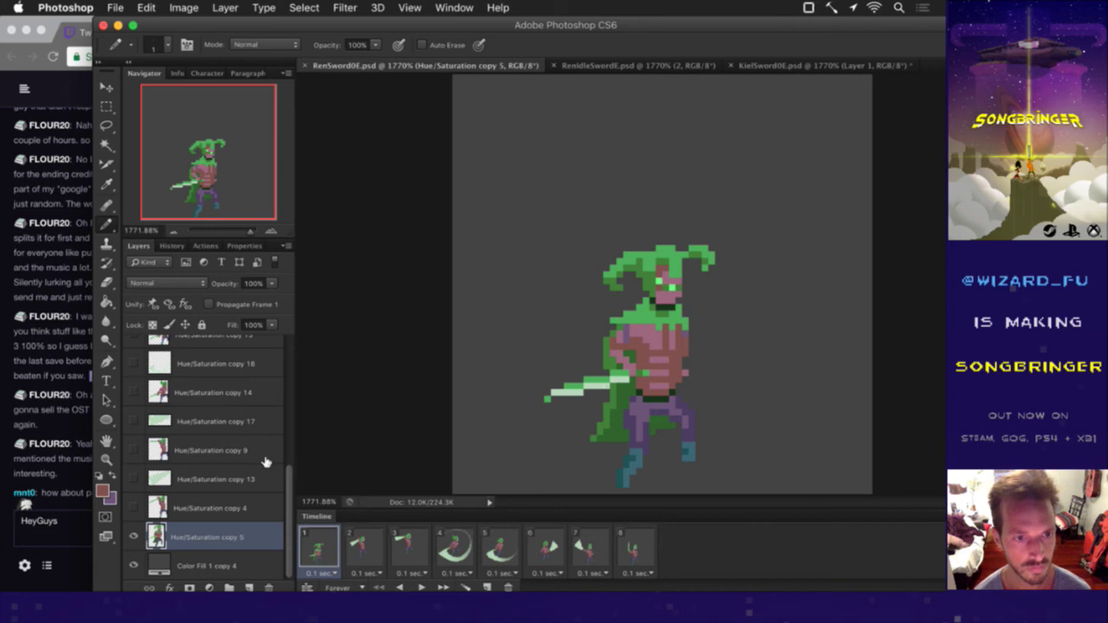
Step: Go back to the Twitch chat in Chrome and read the latest viewer comments about the music
click(62, 467)
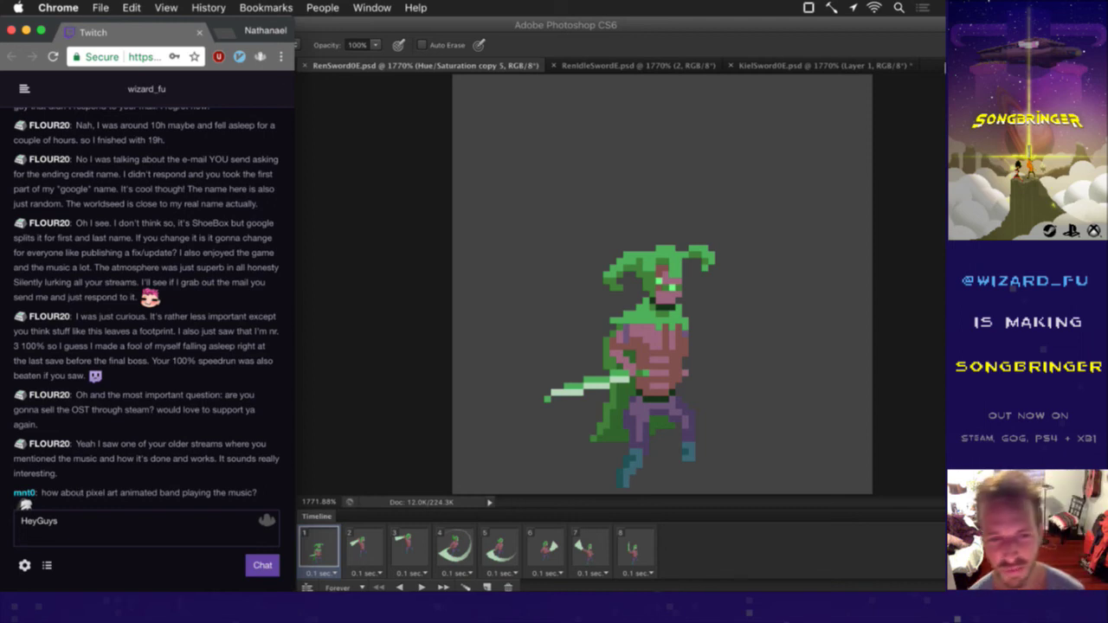
click(431, 356)
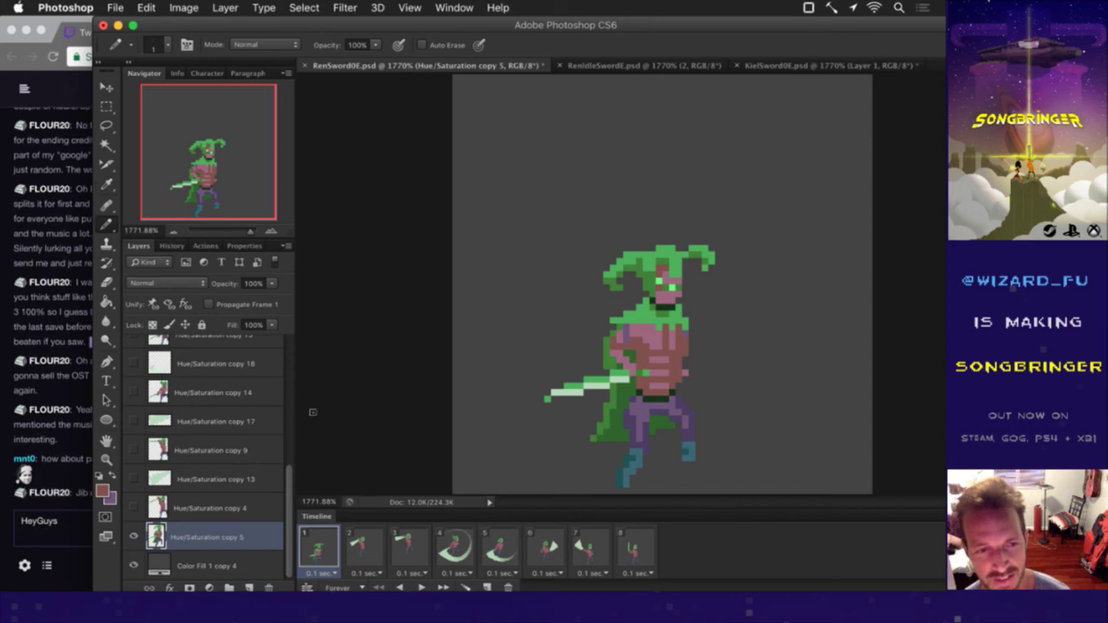
click(55, 472)
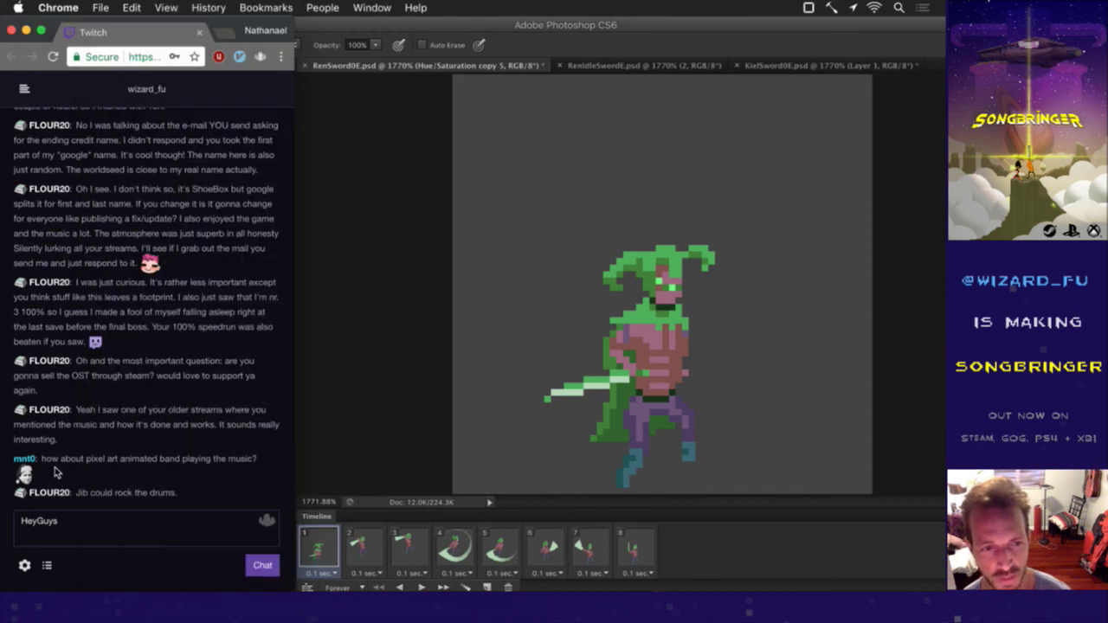
drag(104, 461, 245, 463)
click(240, 447)
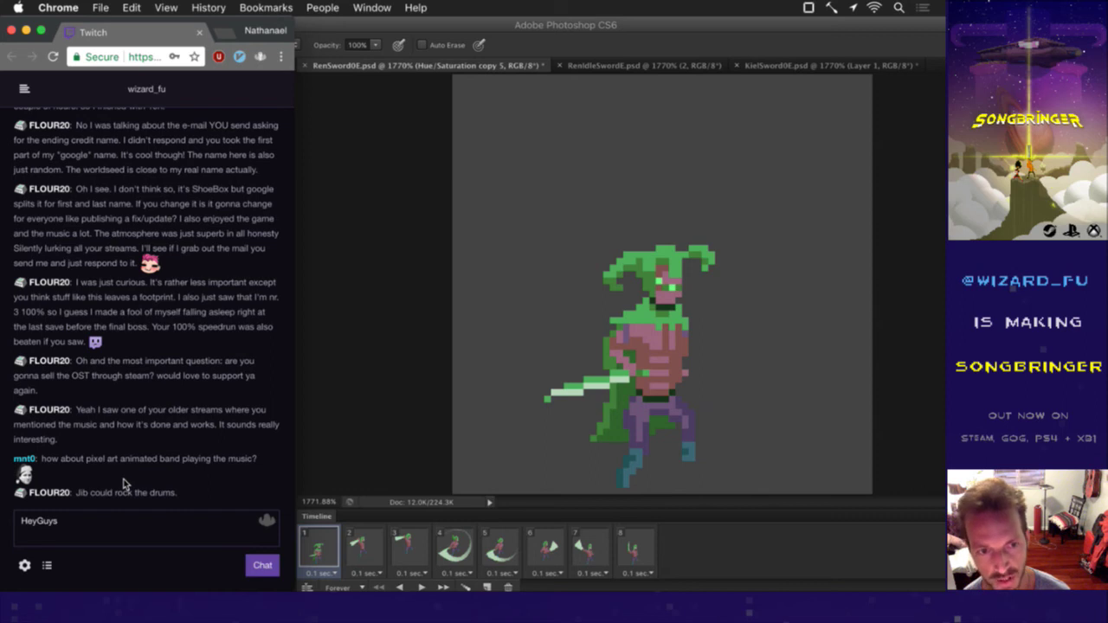
drag(131, 459, 224, 459)
click(224, 459)
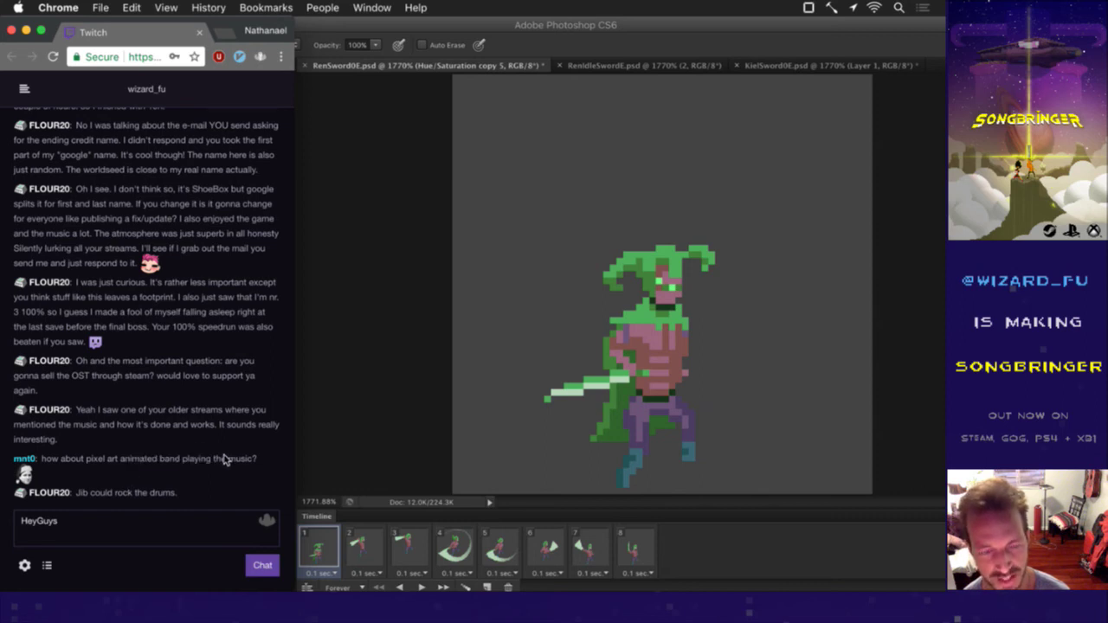
Step: Check animation frame 2 of RenSword0E.psd in Photoshop, and switch to the Twitch chat in Chrome to read the newest viewer messages
click(346, 437)
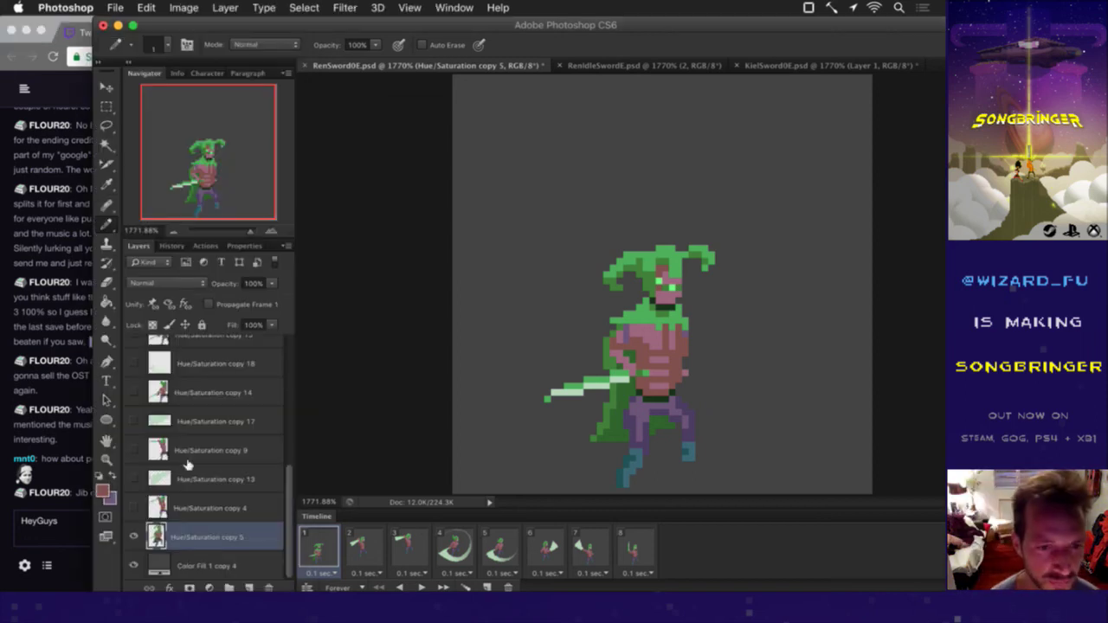
click(364, 555)
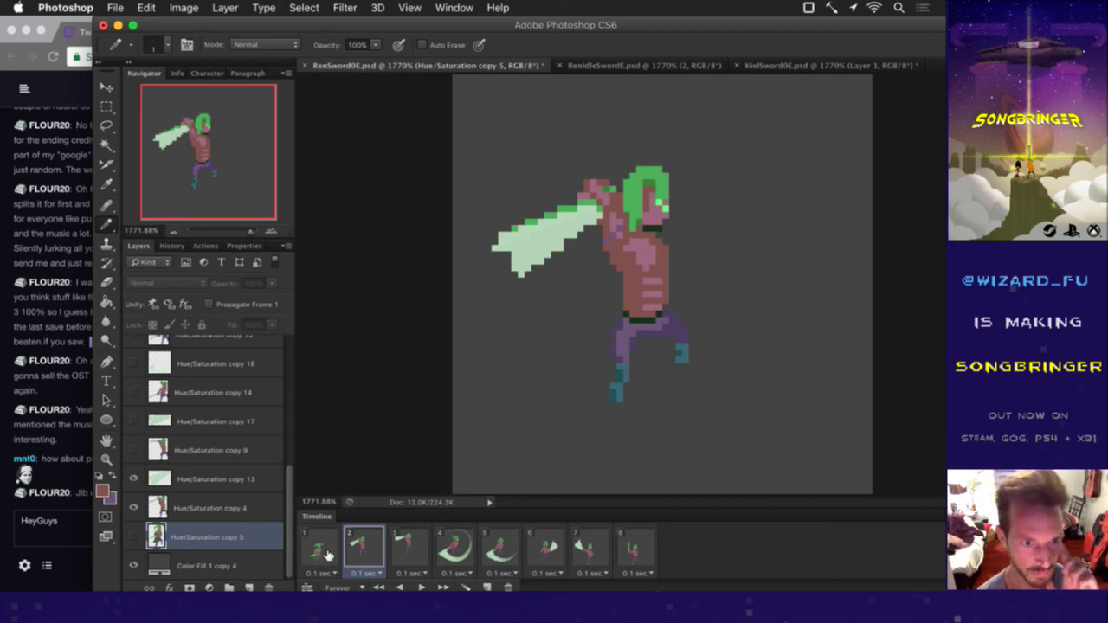
click(57, 483)
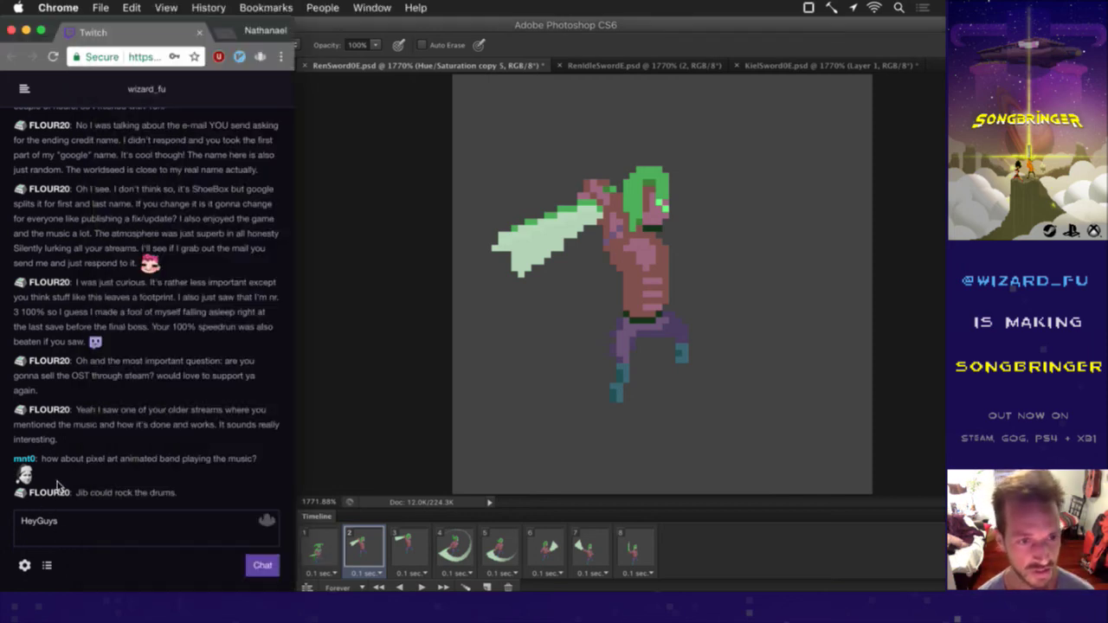
drag(101, 493, 160, 489)
click(160, 490)
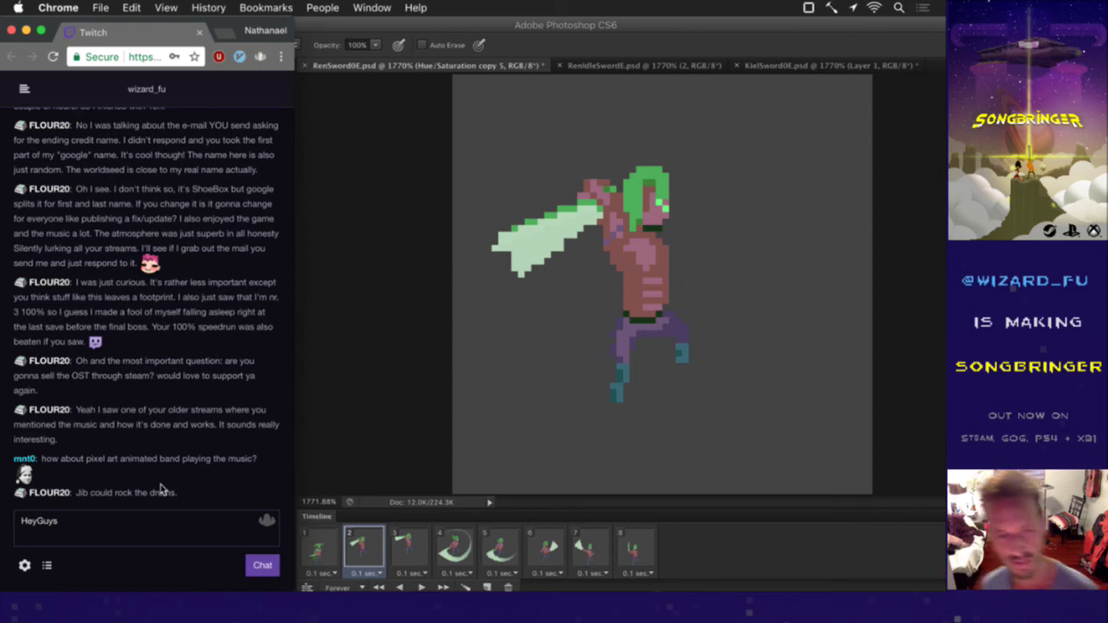
Step: Return to Photoshop and compare animation frames 1 and 2, leaving frame 1 selected
click(317, 485)
click(325, 552)
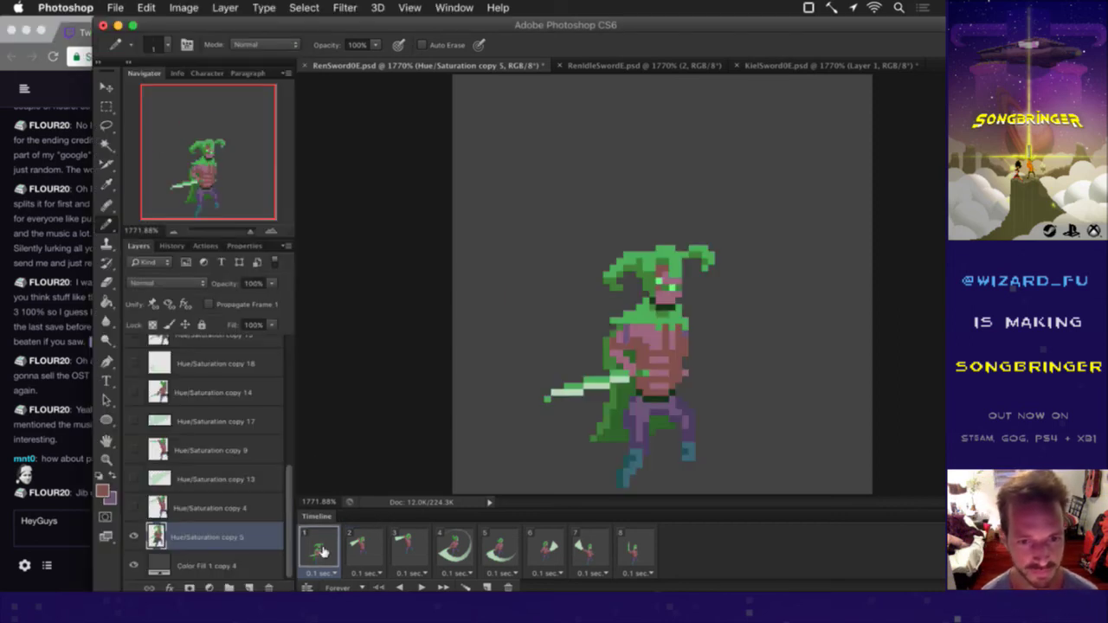
click(362, 545)
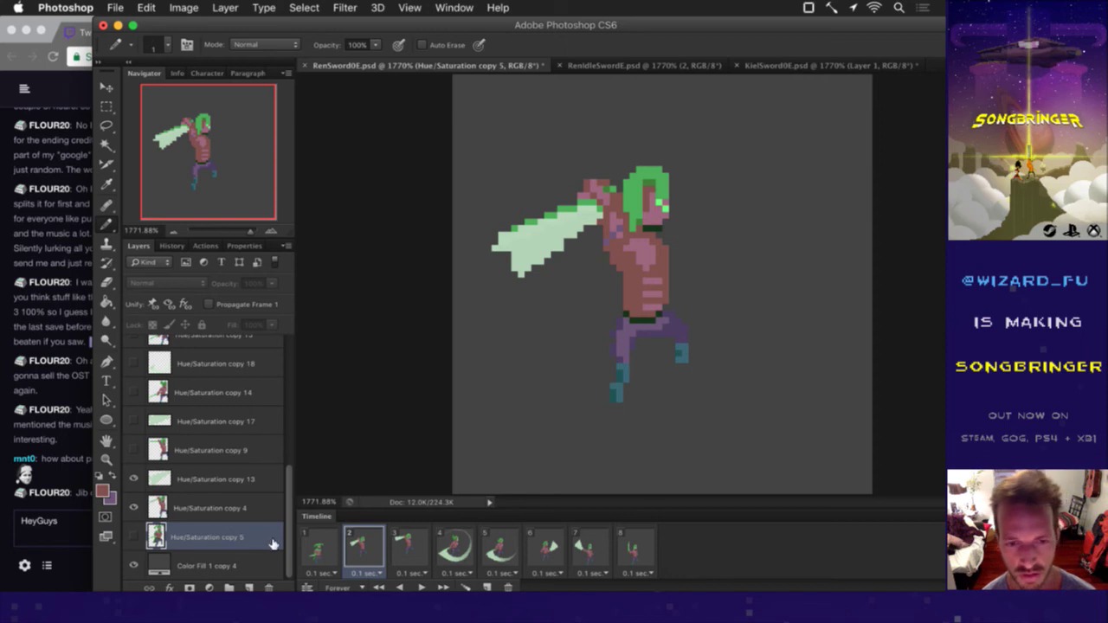
click(327, 550)
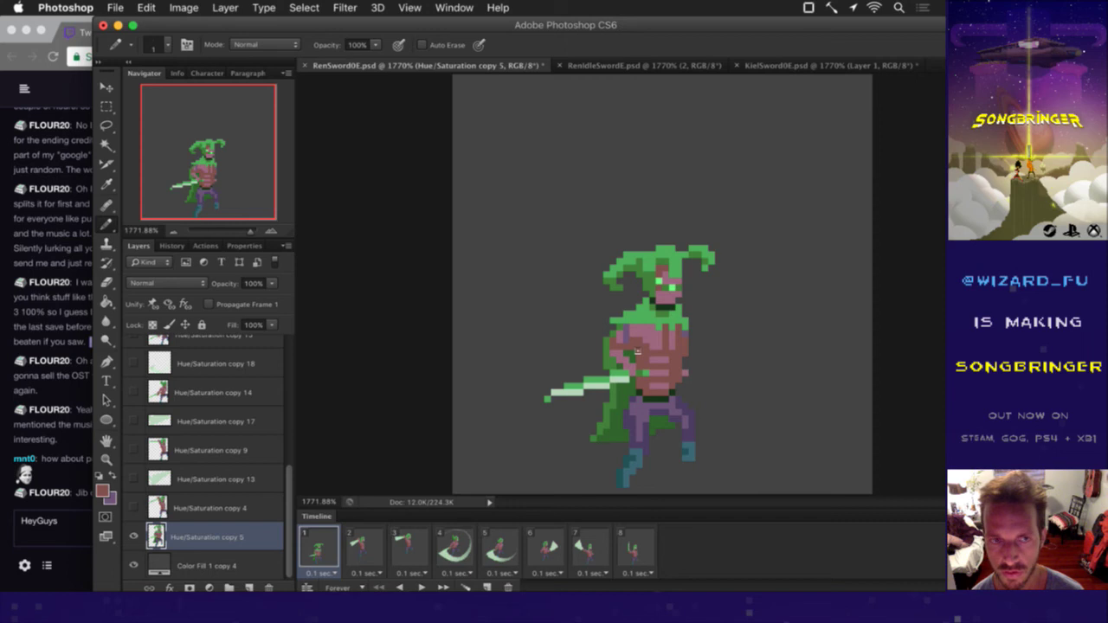
alt+click(625, 340)
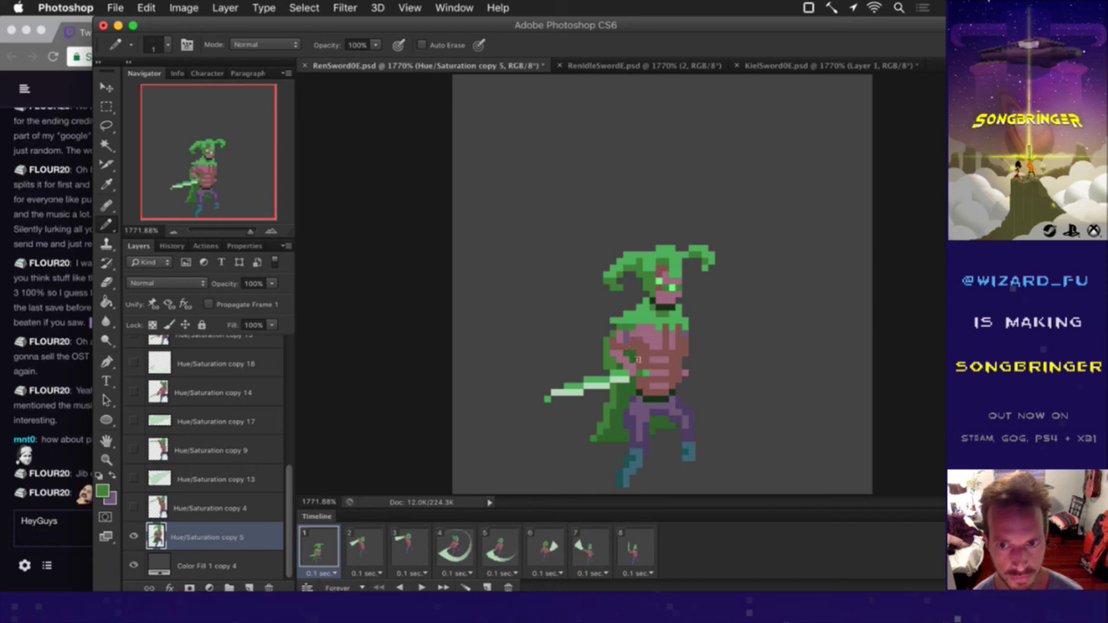
key(super+z)
key(super+z)
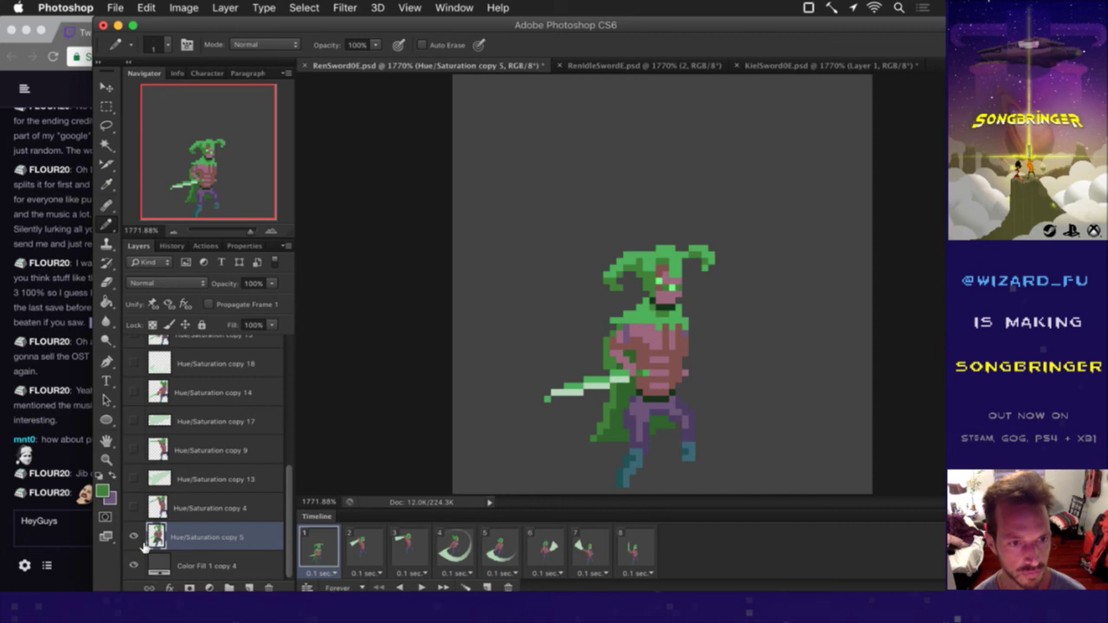
Step: Read the latest Twitch chat message in Chrome, return to Photoshop and save RenSword0E.psd
click(73, 457)
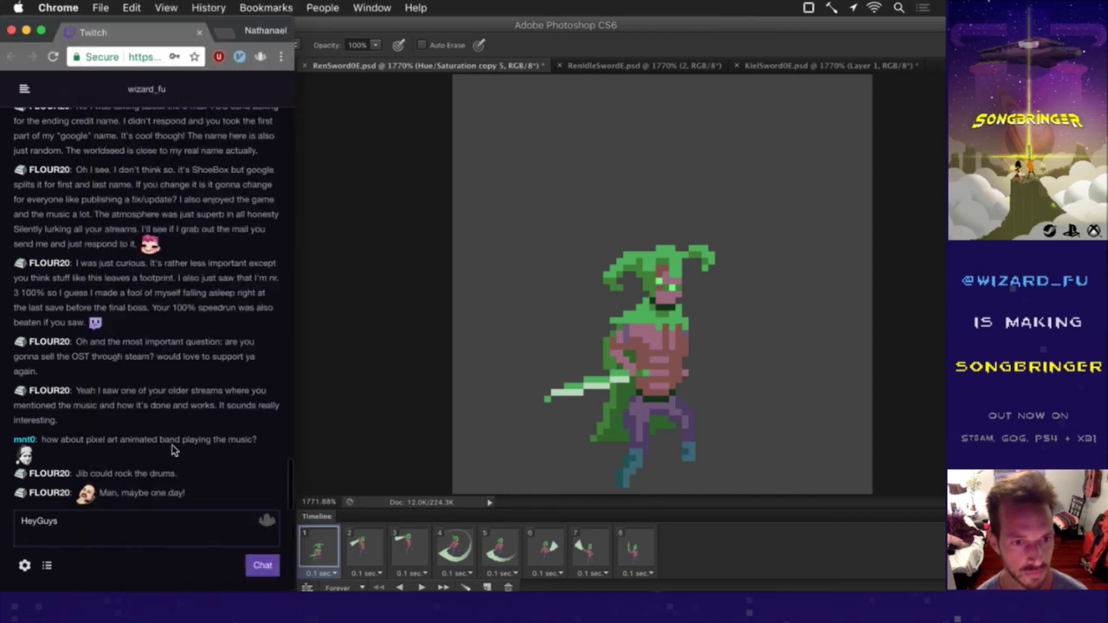
click(379, 415)
key(super+s)
key(super+a)
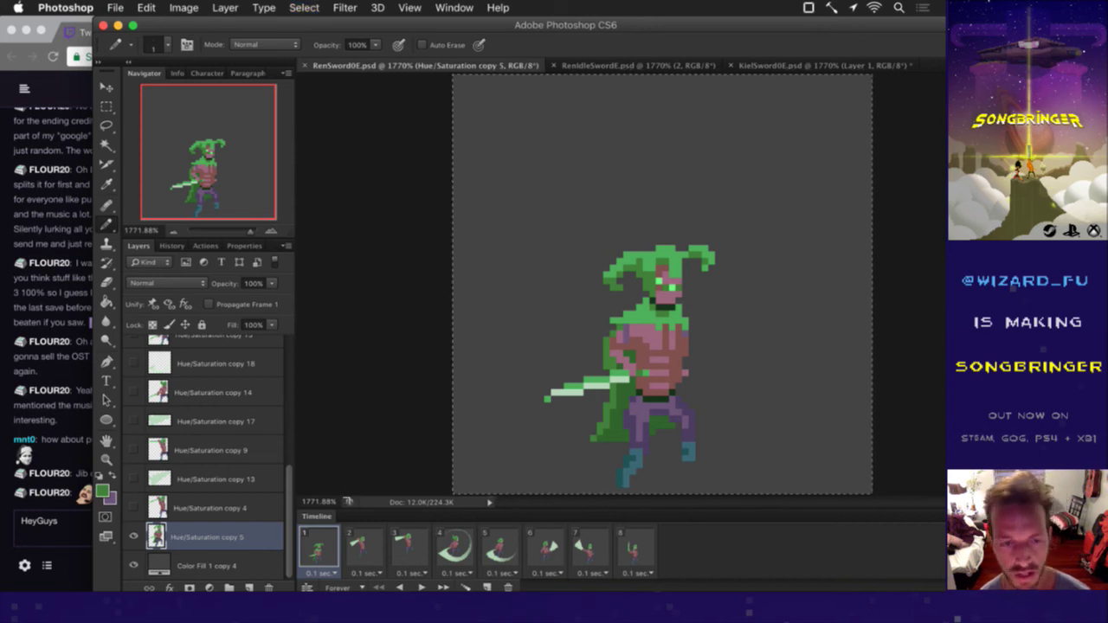
key(v)
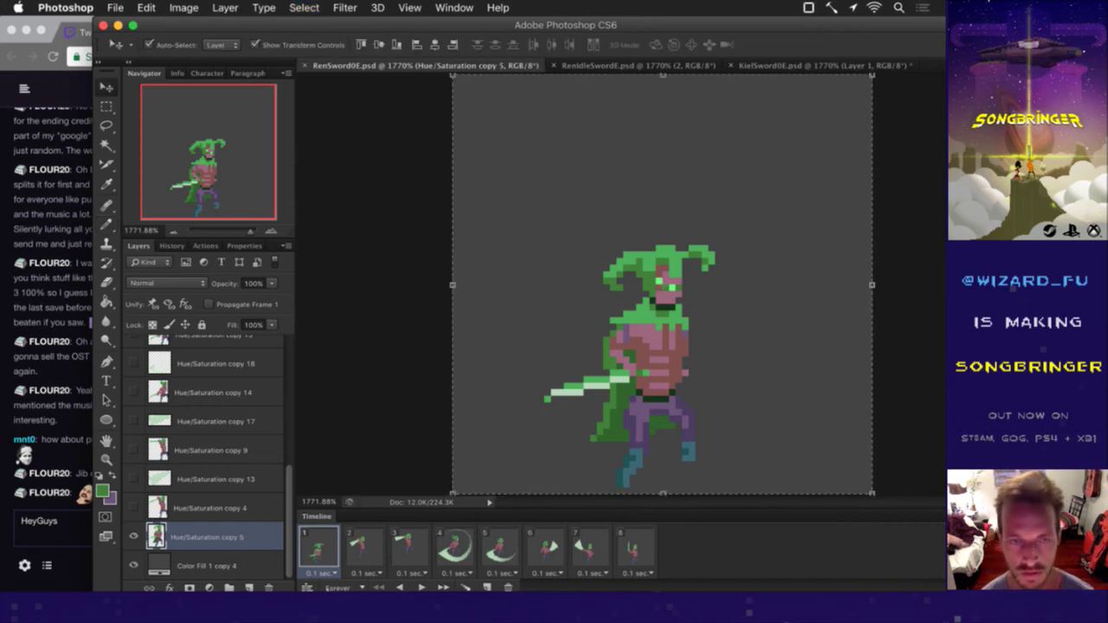
key(Down)
key(m)
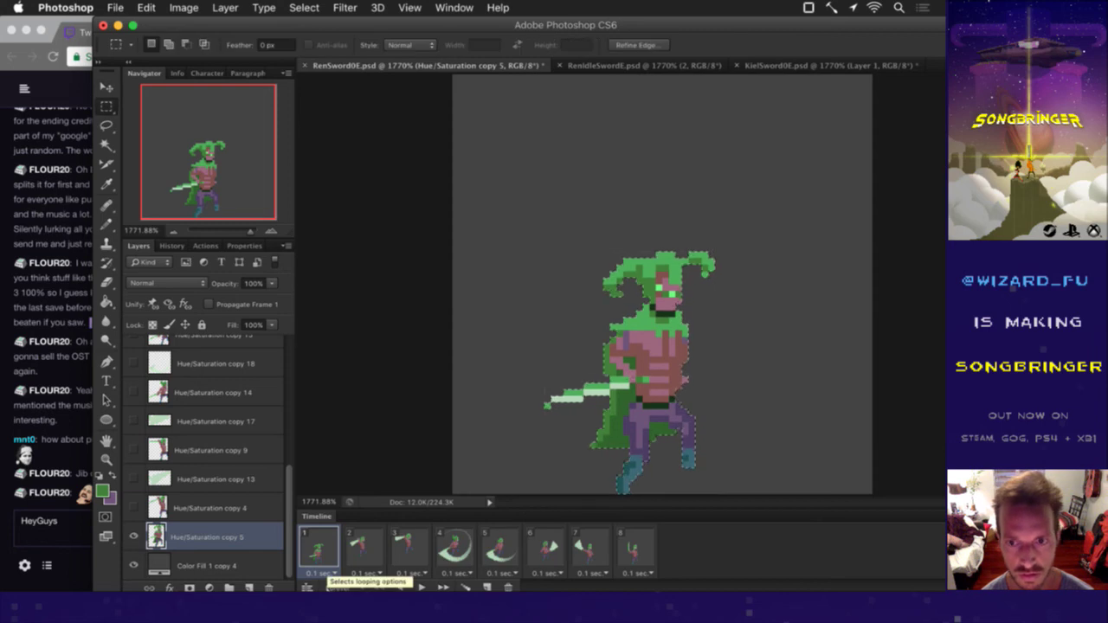
click(563, 339)
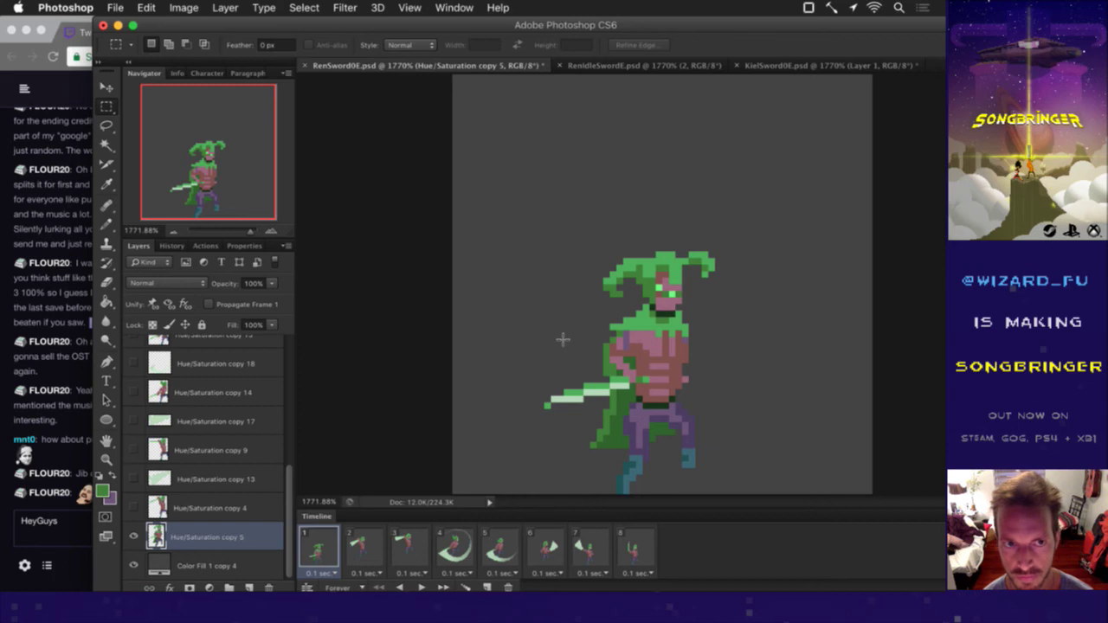
Step: Restore the sprite to its position before the downward nudge, and select the whole canvas of frame 1 to copy the sprite
key(super+a)
key(super+Up)
key(super+a)
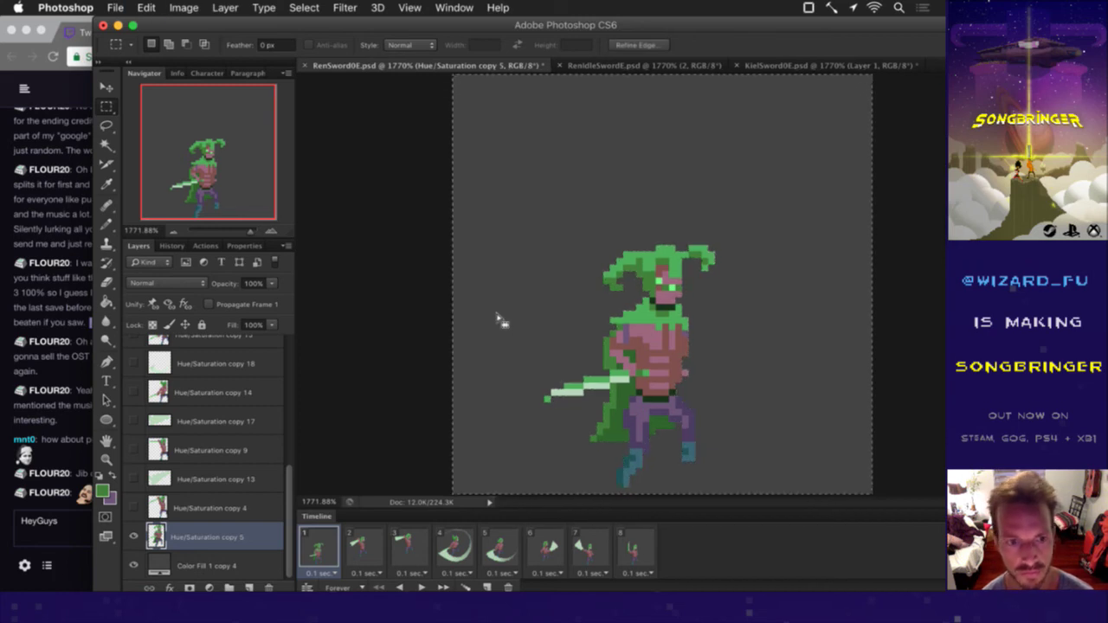
Step: Switch to RenIdleSwordE.psd and delete animation frames 2 and 3, keeping only frame 1
click(683, 66)
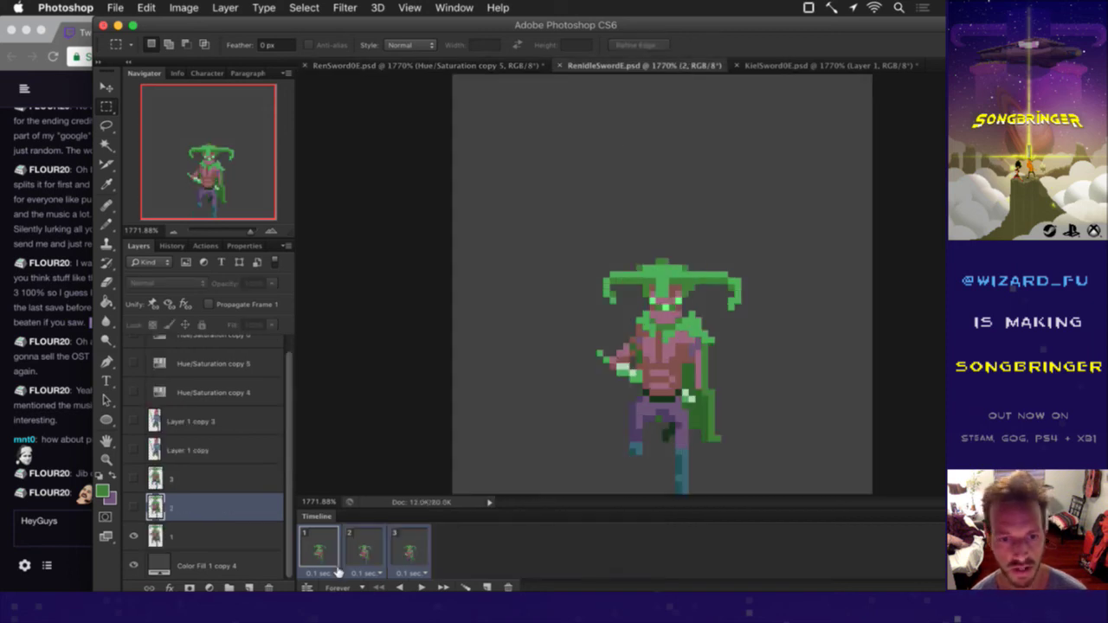
click(412, 549)
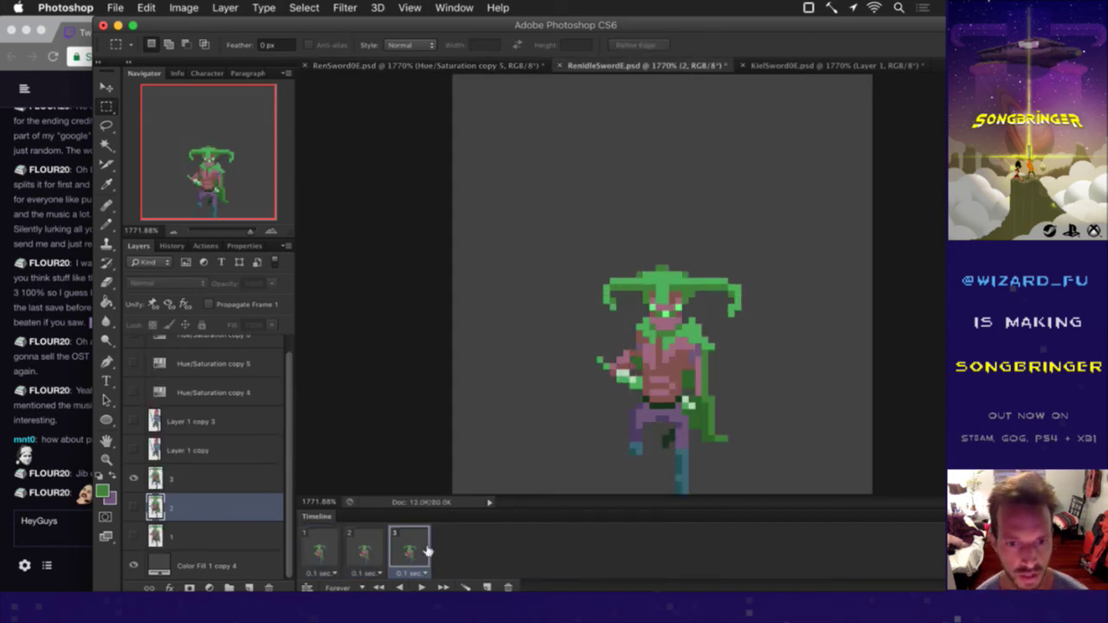
click(508, 588)
click(508, 588)
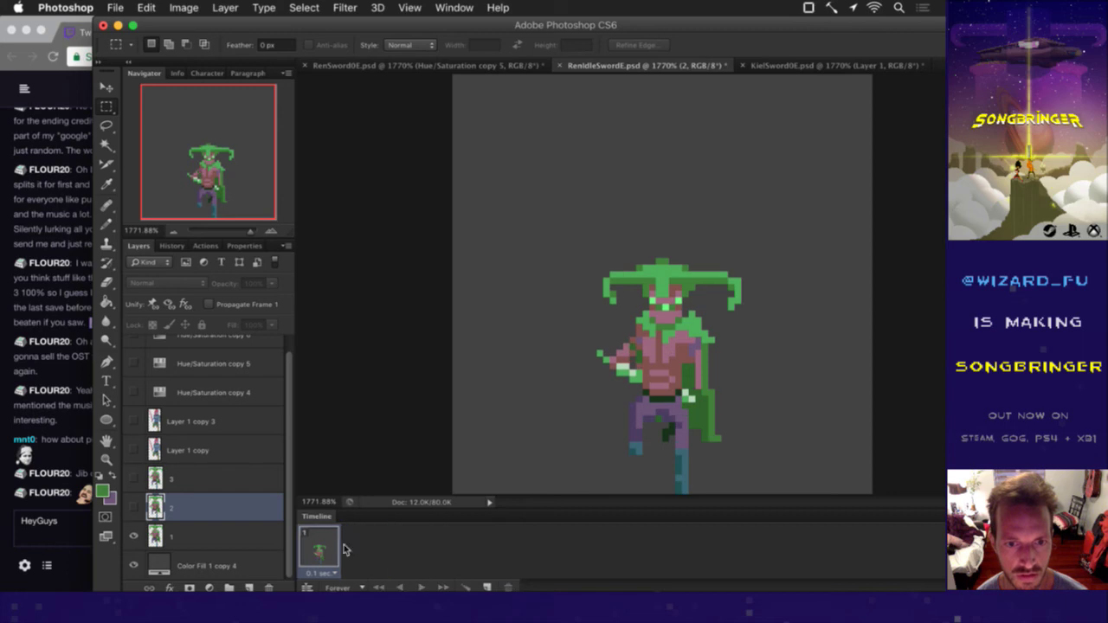
Step: Paste the copied sword sprite above layer 1 and nudge it down and left until it overlaps the idle sprite
click(198, 541)
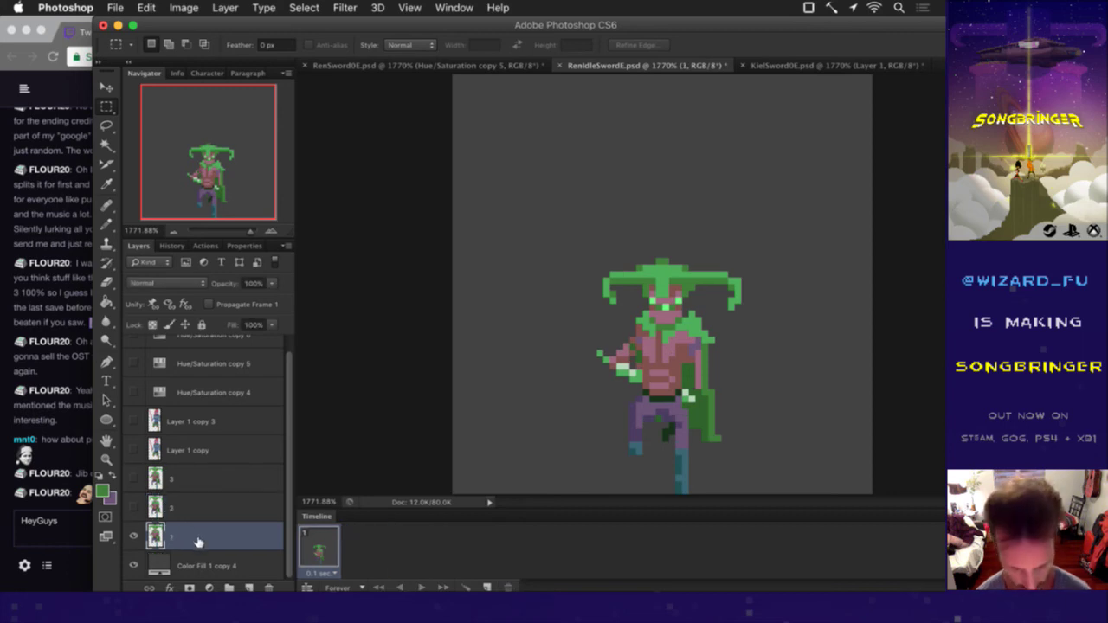
key(super+v)
key(v)
key(Down)
key(Down)
key(Down)
key(Left)
key(Down)
key(Down)
key(Down)
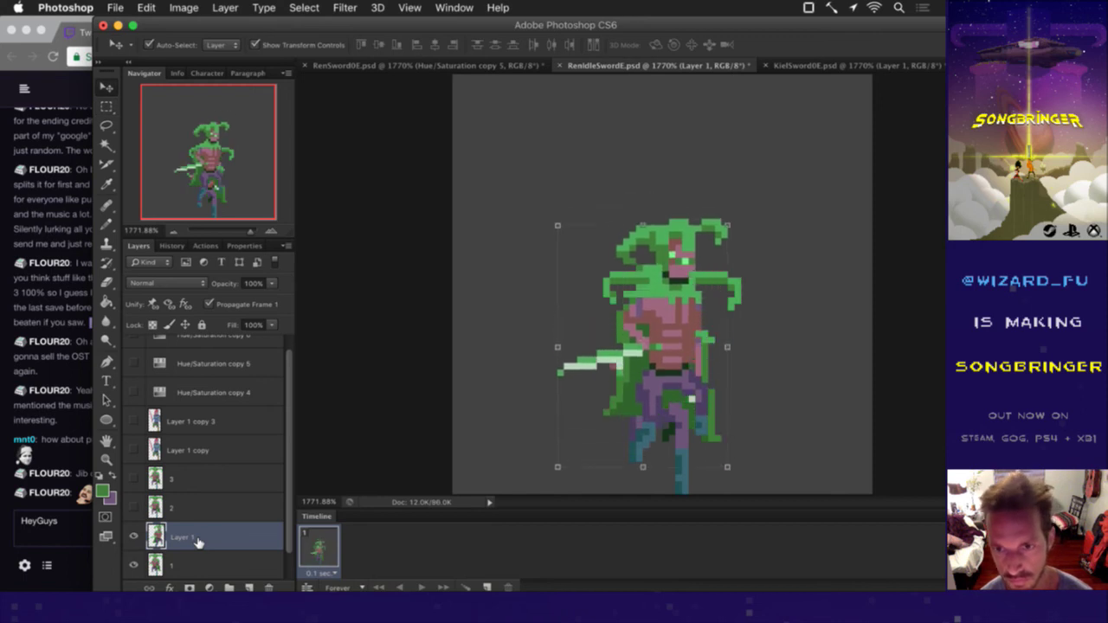
key(Left)
key(m)
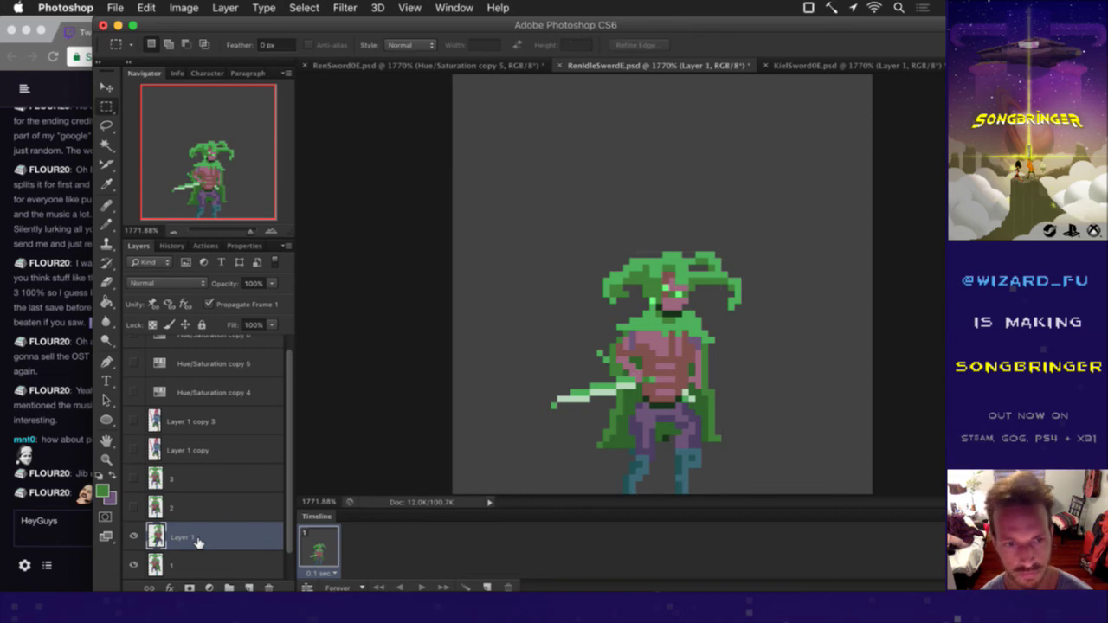
Step: Hide idle layer 1 and move it above the pasted sprite's layer
click(134, 567)
drag(154, 567, 184, 514)
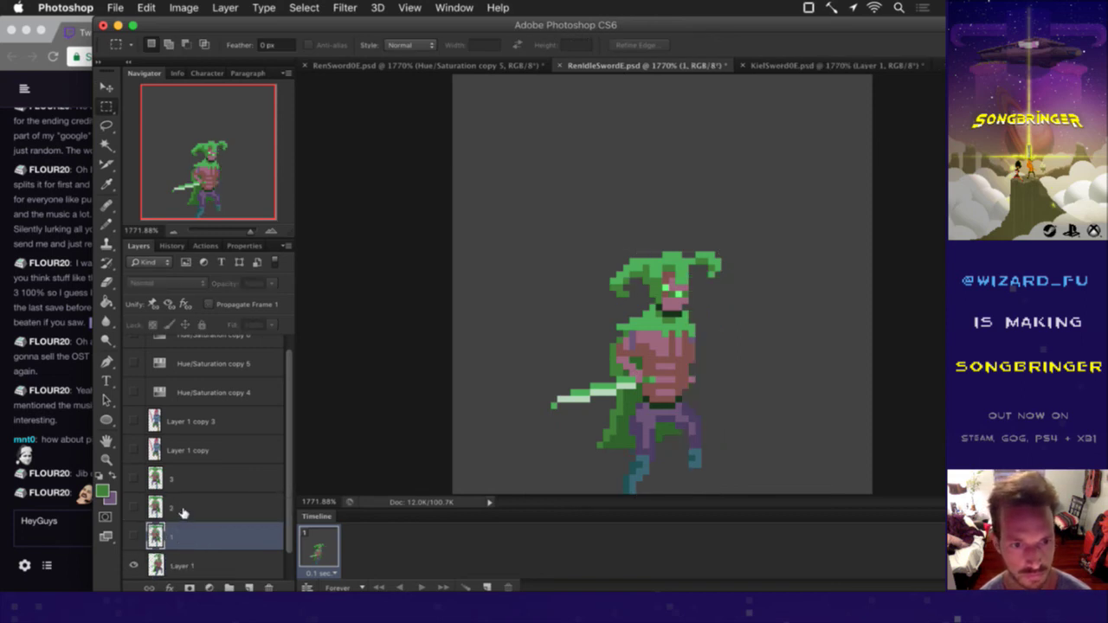
Step: Delete Layer 1 copy, Layer 1 copy 3 and the Hue/Saturation copy 4, 5 and 6 layers
click(206, 454)
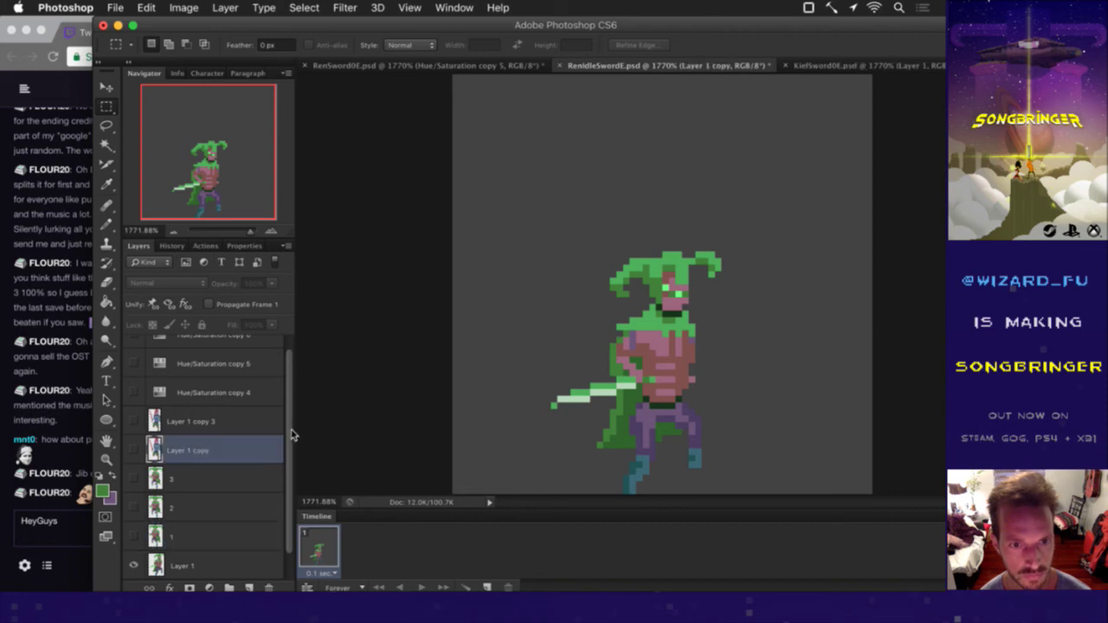
drag(292, 438, 291, 368)
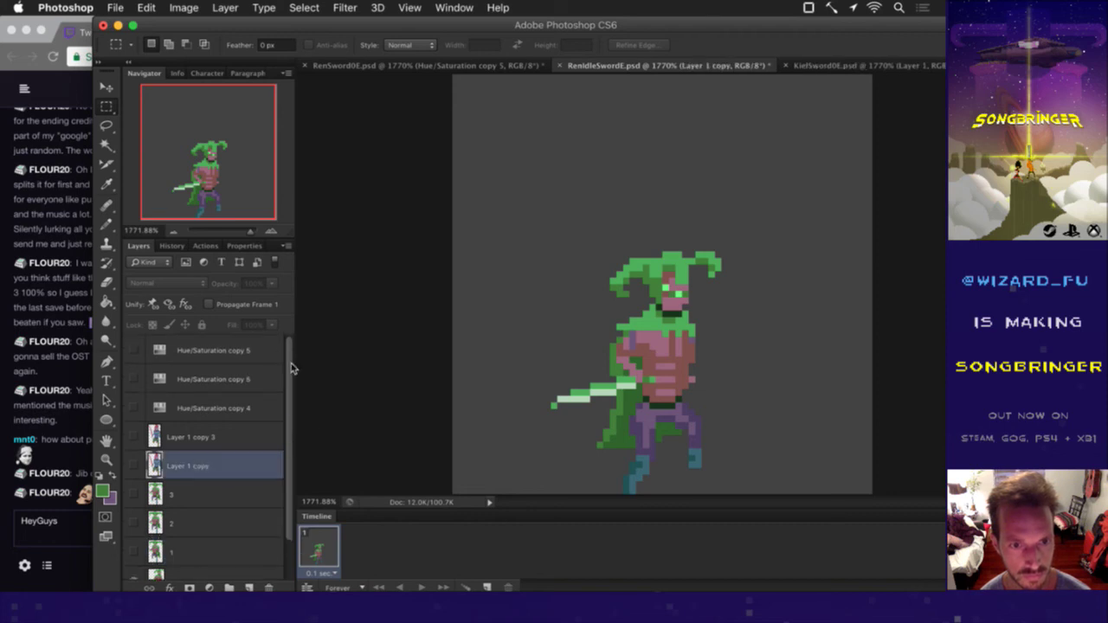
shift+click(224, 347)
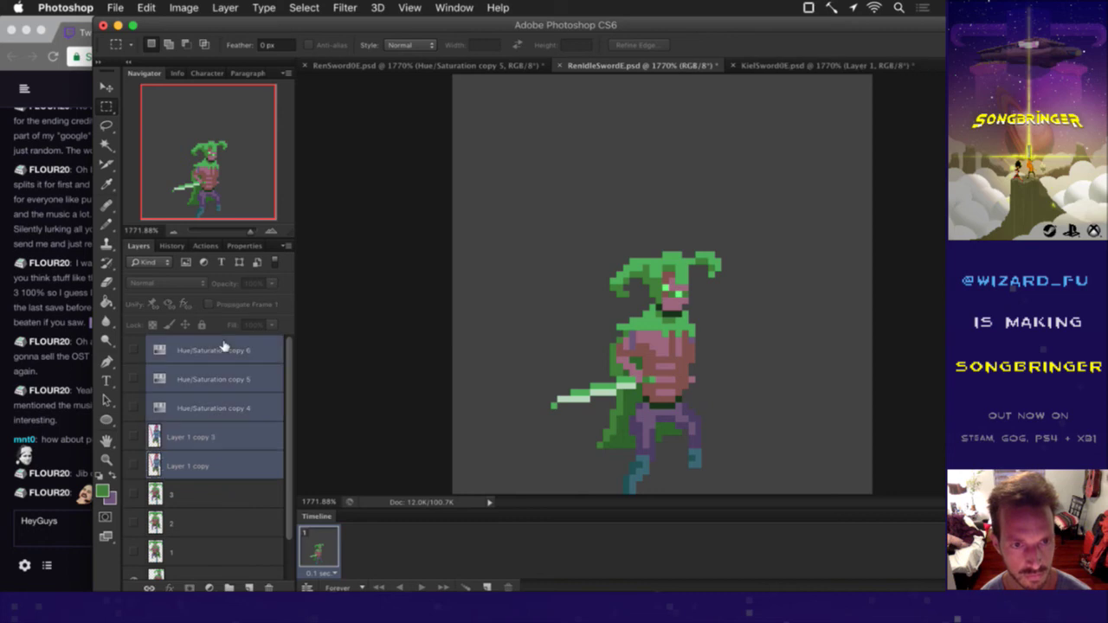
click(269, 587)
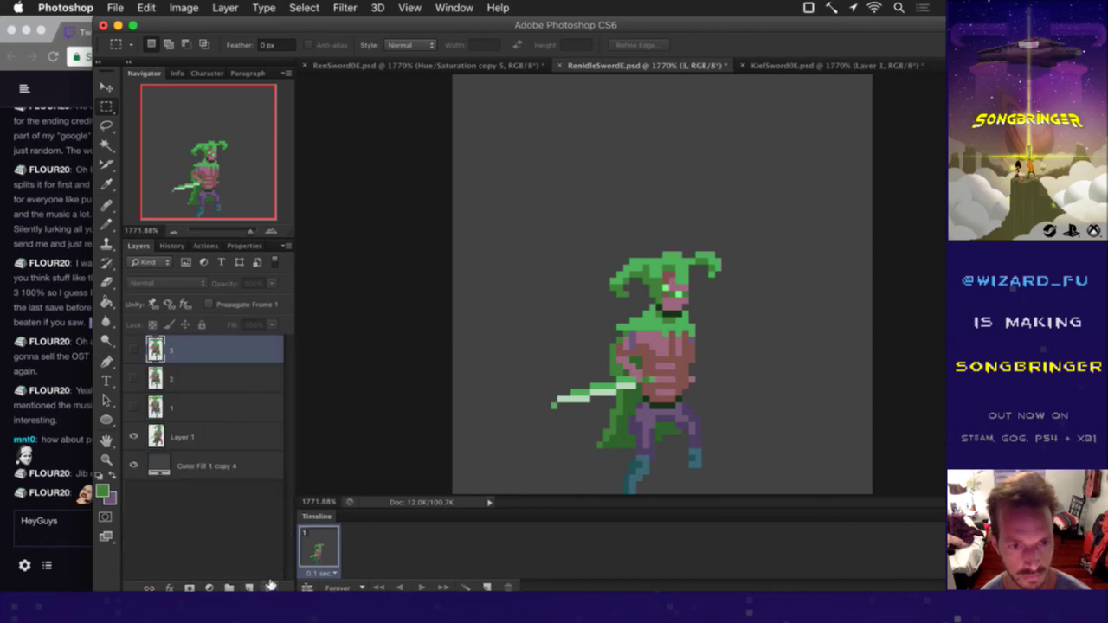
Step: Compare the pasted sprite's position with RenSword0E.psd, and nudge Layer 1 one pixel left in RenIdleSwordE.psd
click(195, 409)
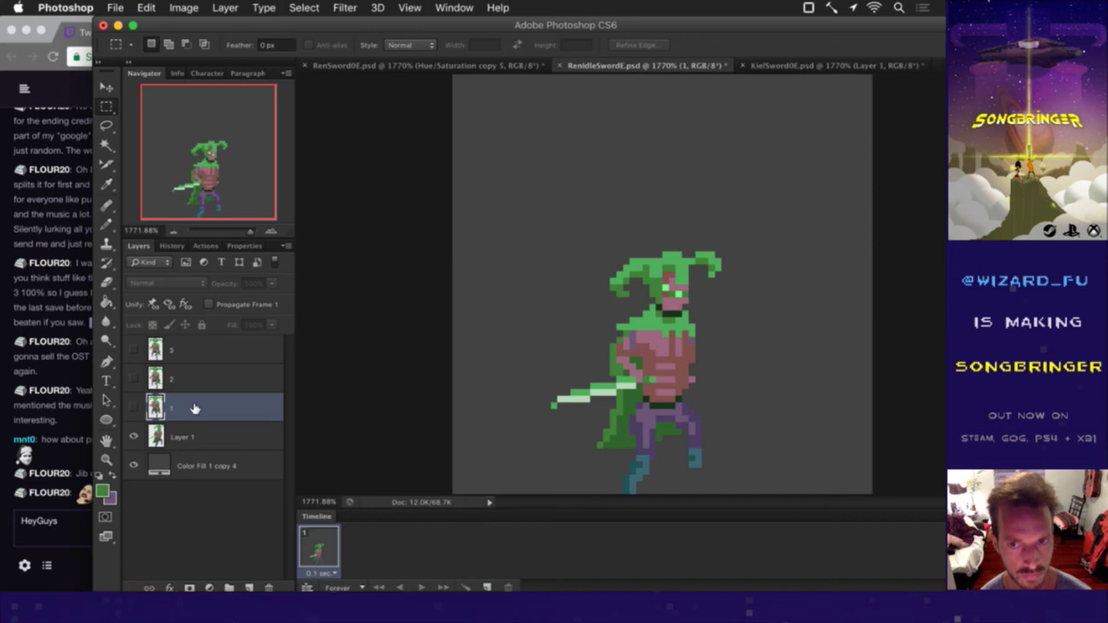
click(462, 65)
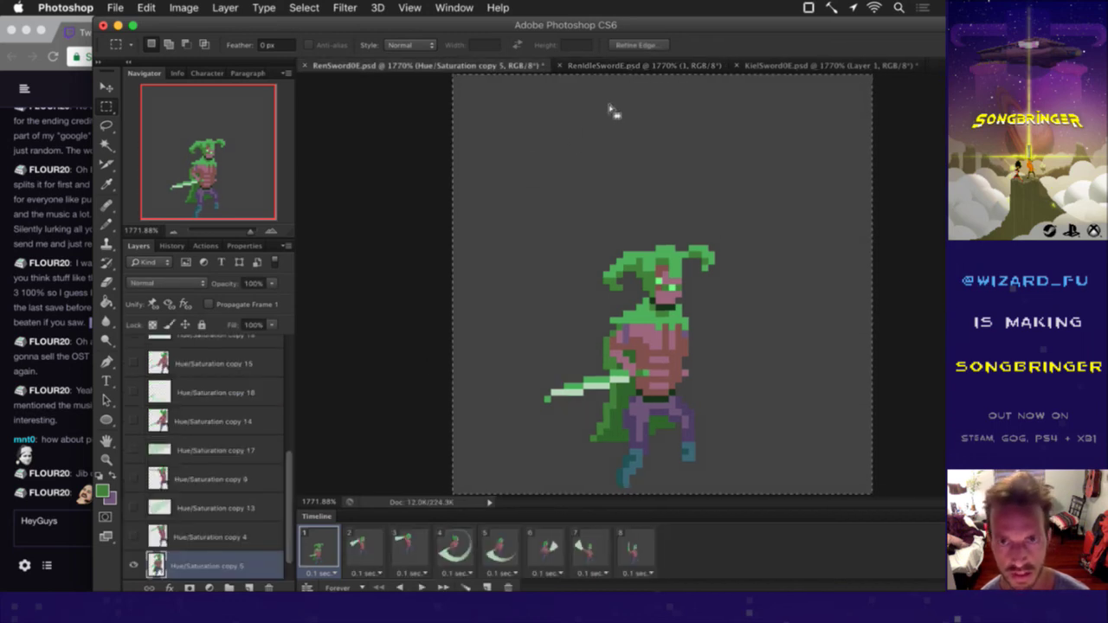
click(645, 66)
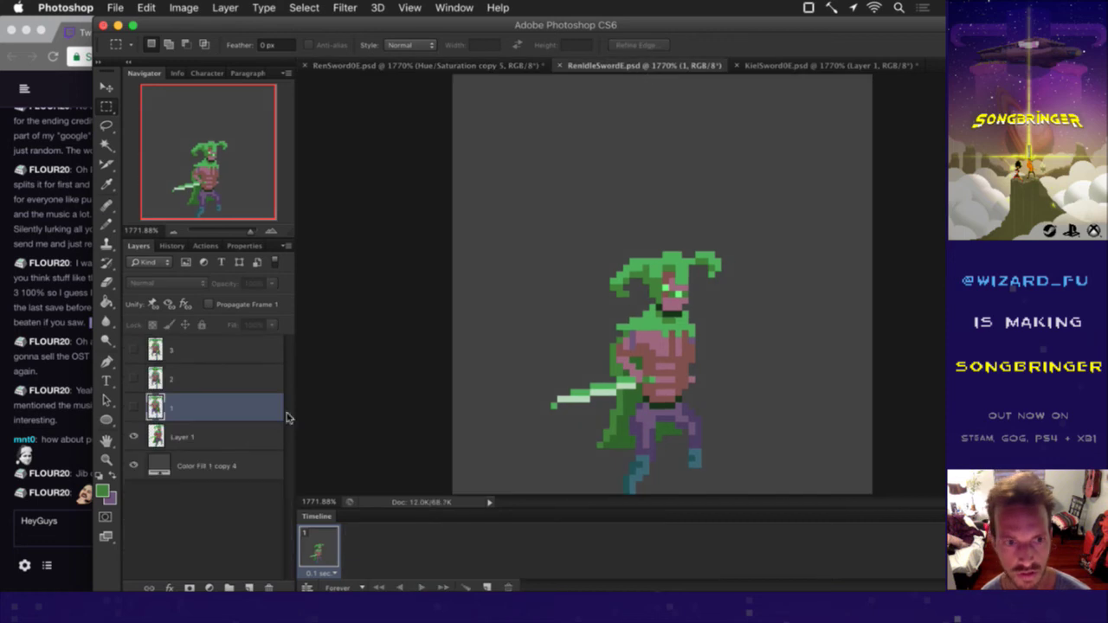
click(258, 434)
key(v)
key(Left)
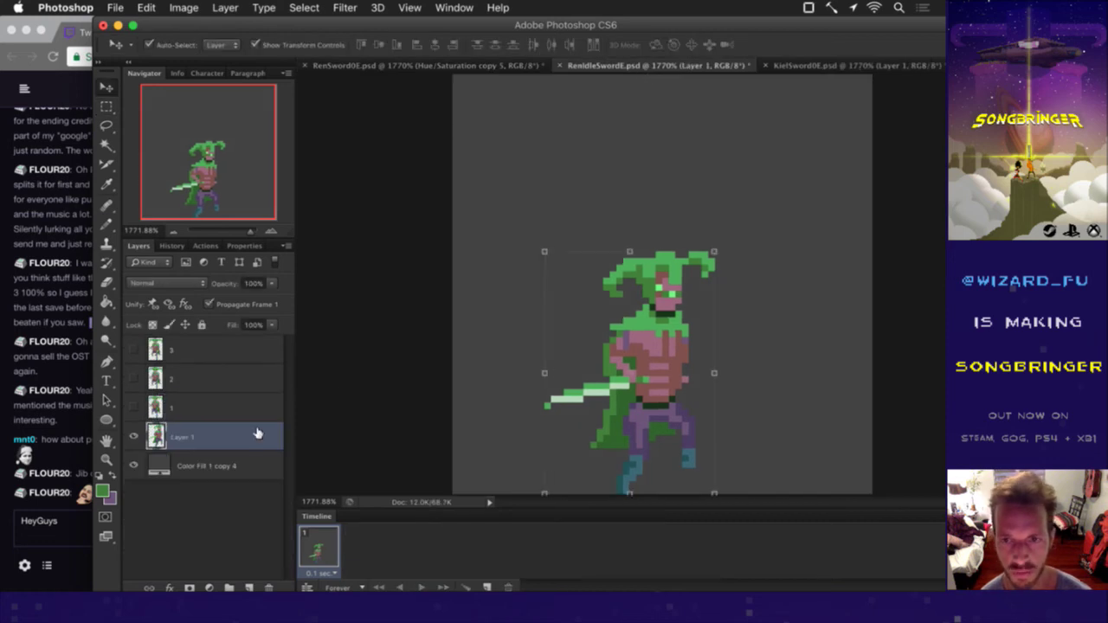
Step: Recheck the sprite's alignment against RenSword0E.psd, and duplicate animation frame 1 in RenIdleSwordE.psd
key(m)
click(450, 65)
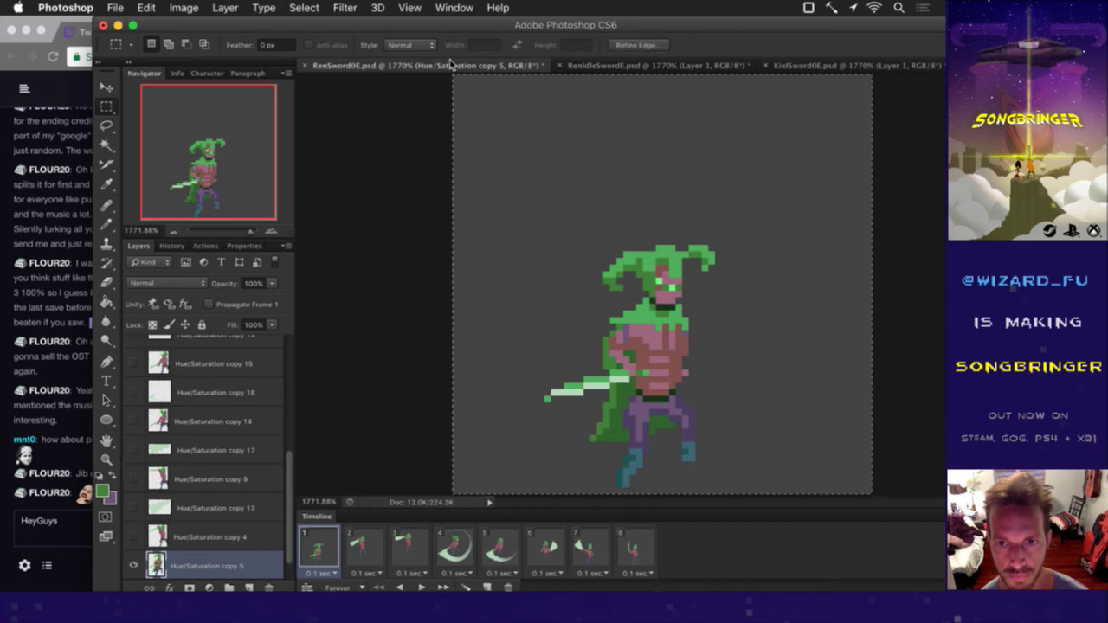
click(606, 66)
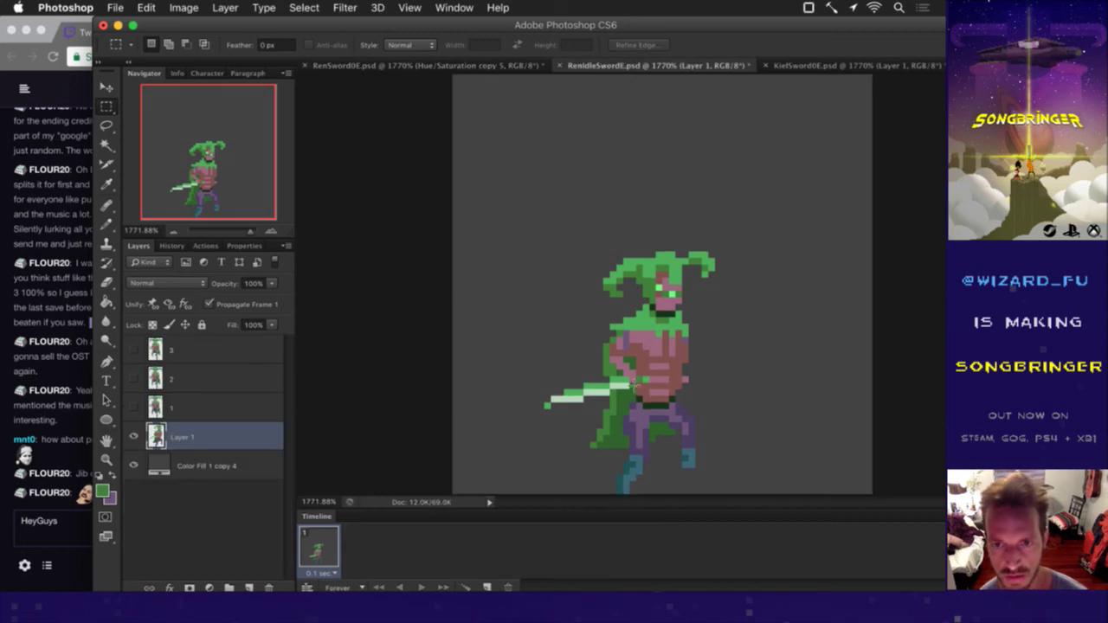
click(498, 66)
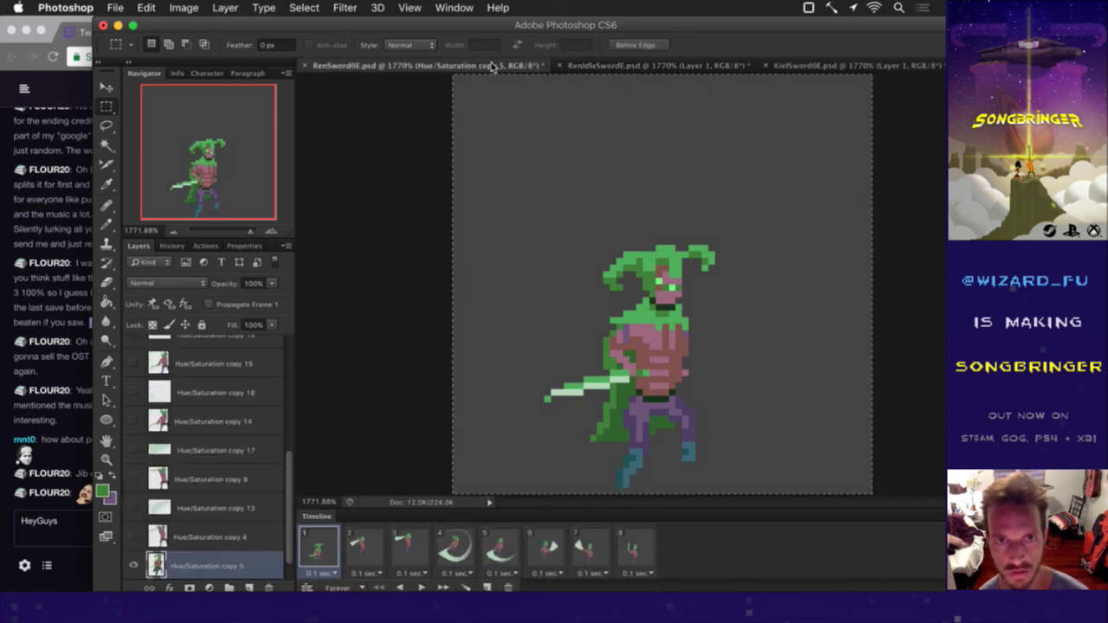
click(625, 67)
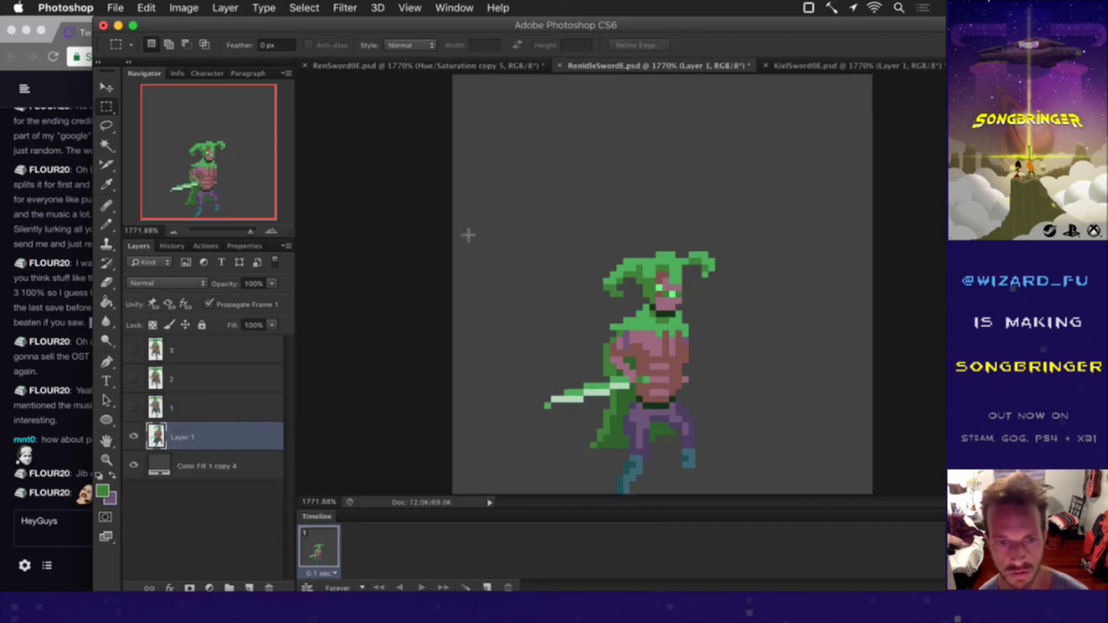
click(485, 588)
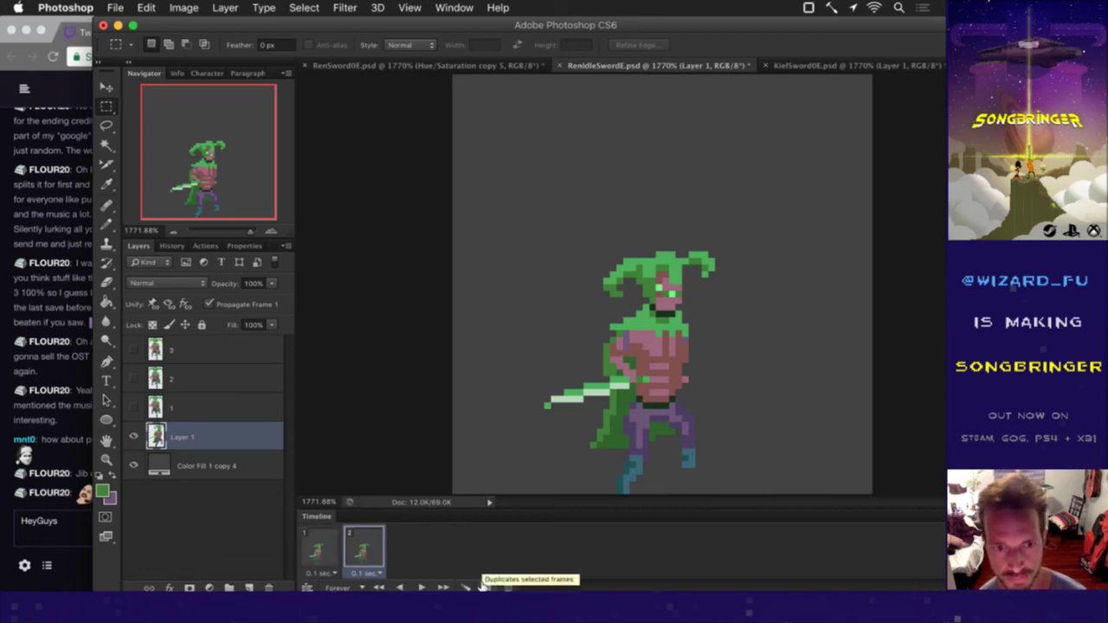
Step: Delete layers 1, 2 and 3, and duplicate Layer 1
click(177, 404)
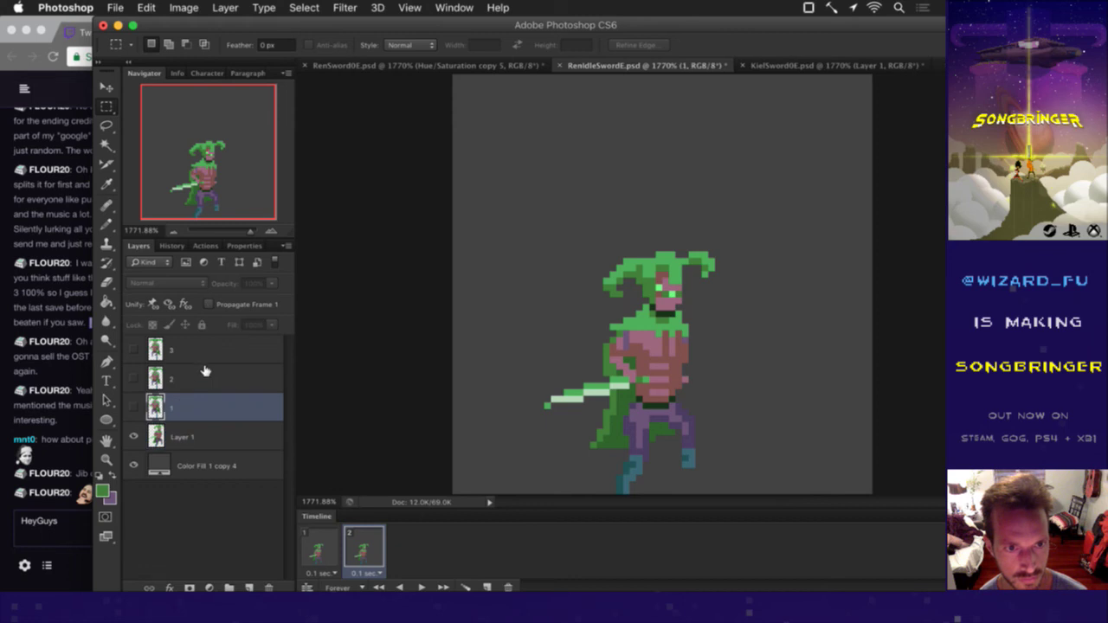
shift+click(206, 357)
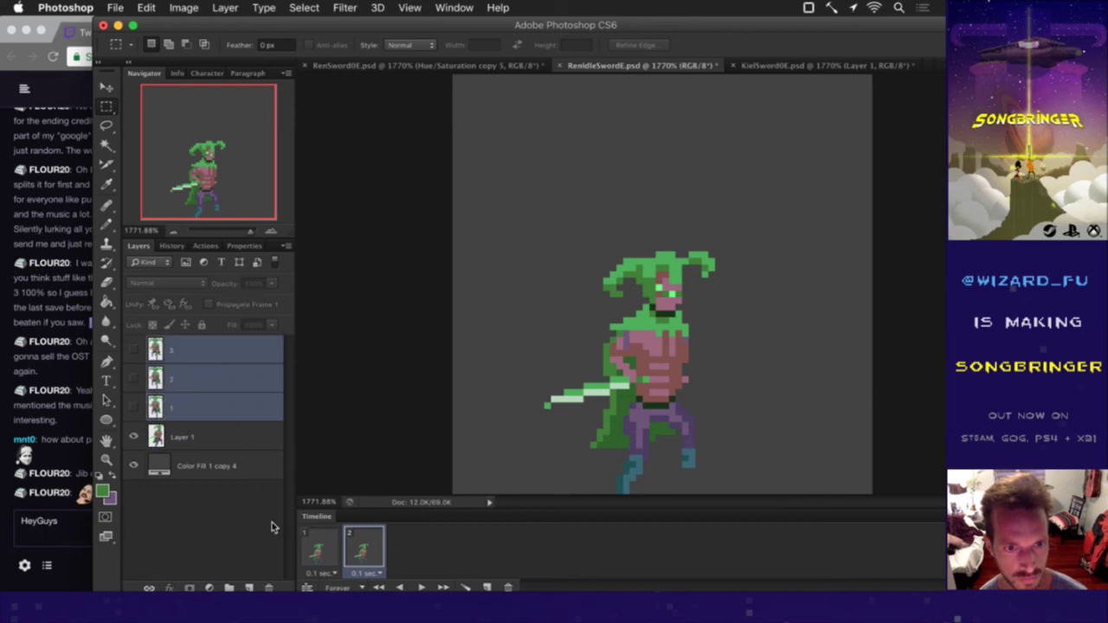
click(269, 587)
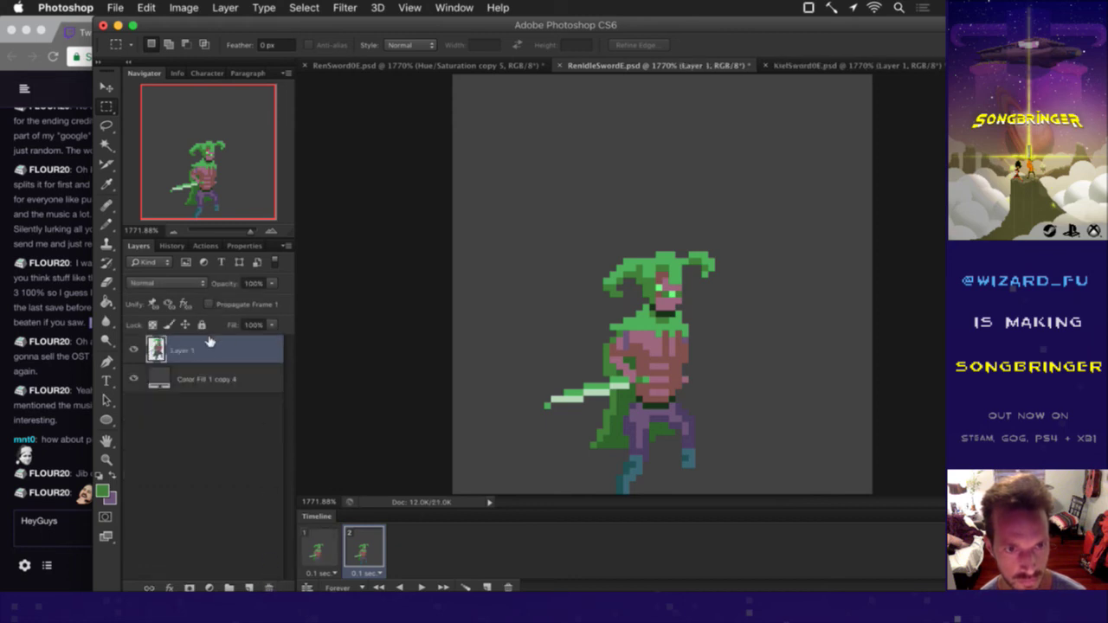
key(super+j)
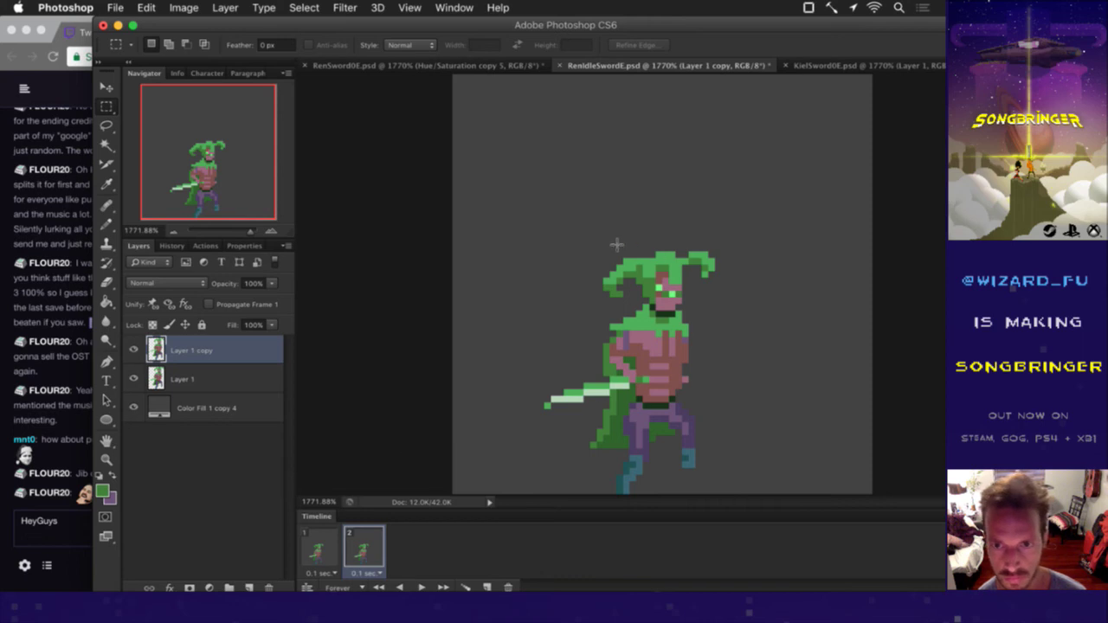
Step: Select the upper body, sword tip and belt on Layer 1 copy, and move them one pixel down
drag(544, 226, 787, 401)
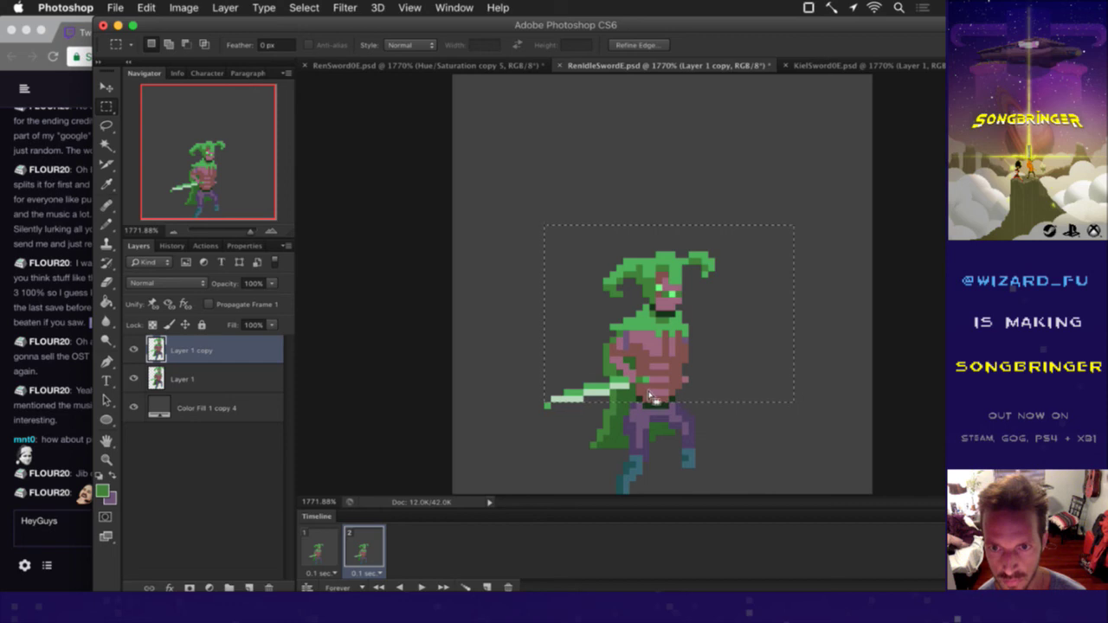
key(shift)
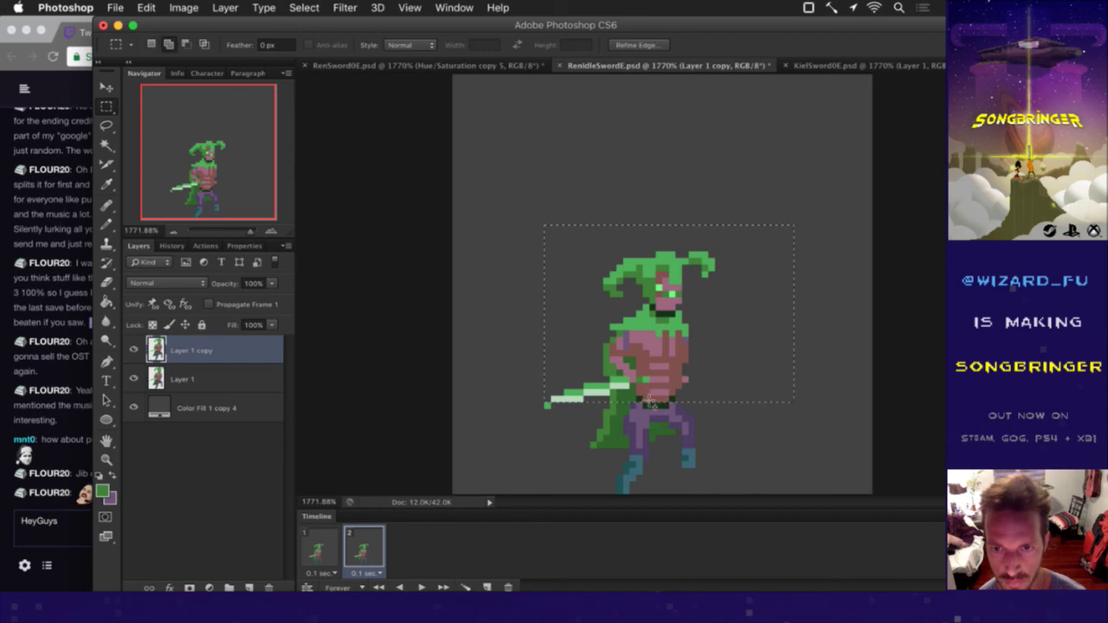
drag(669, 407, 669, 407)
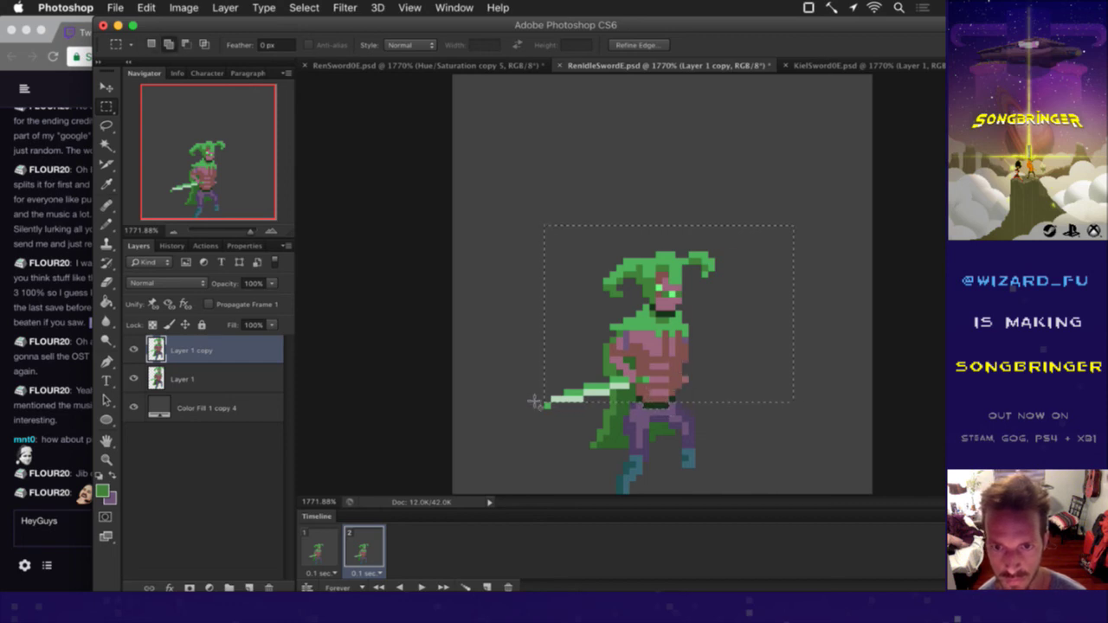
drag(566, 419, 570, 415)
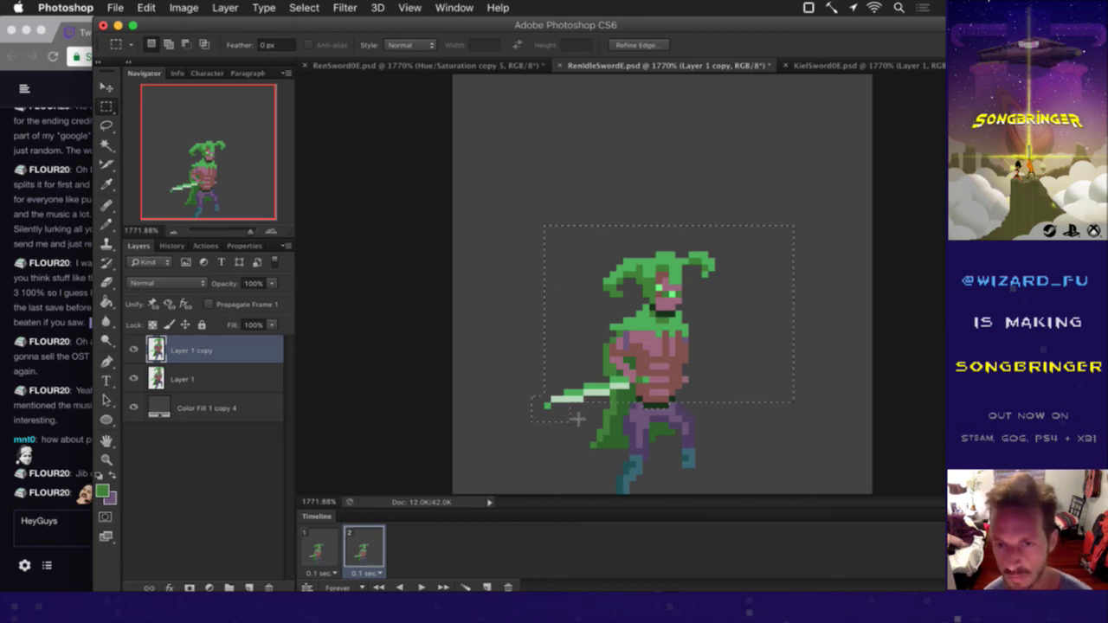
key(super+z)
key(shift)
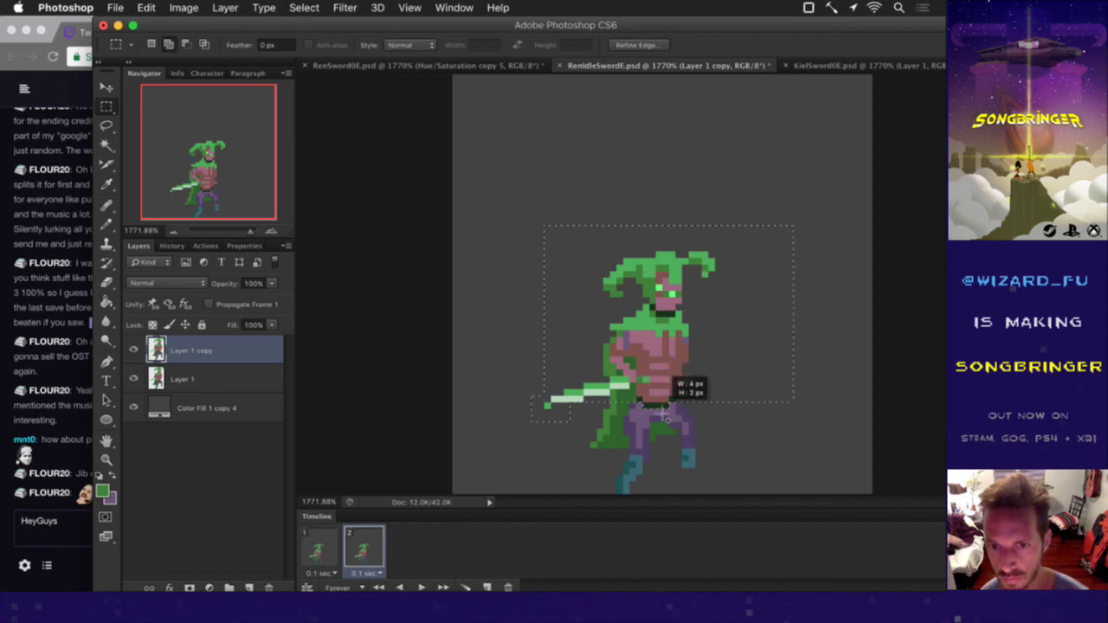
drag(676, 421, 682, 417)
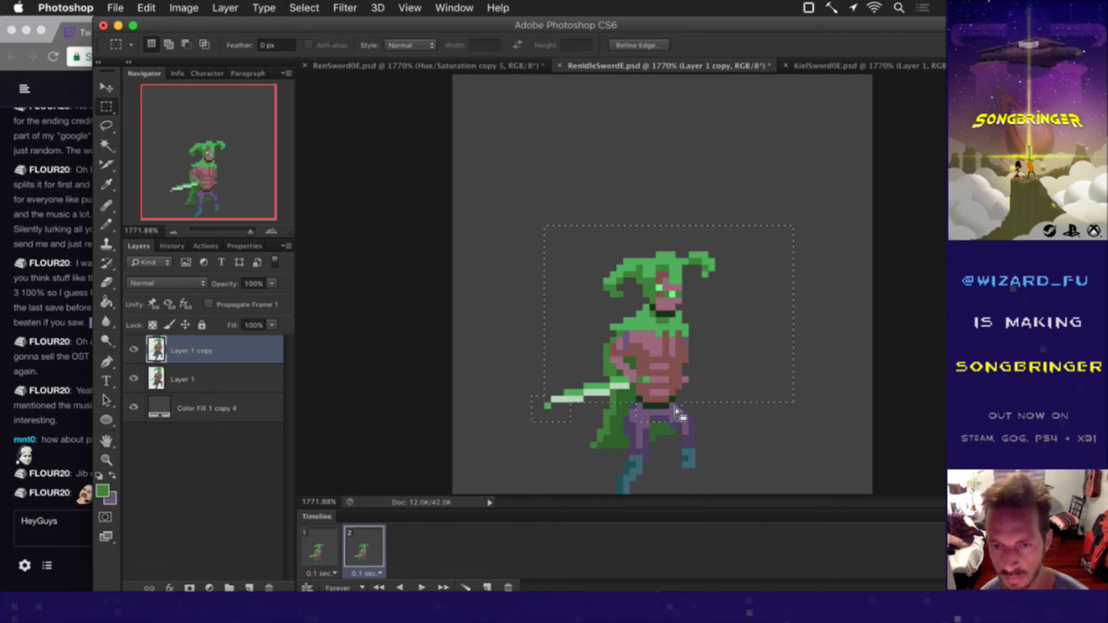
key(v)
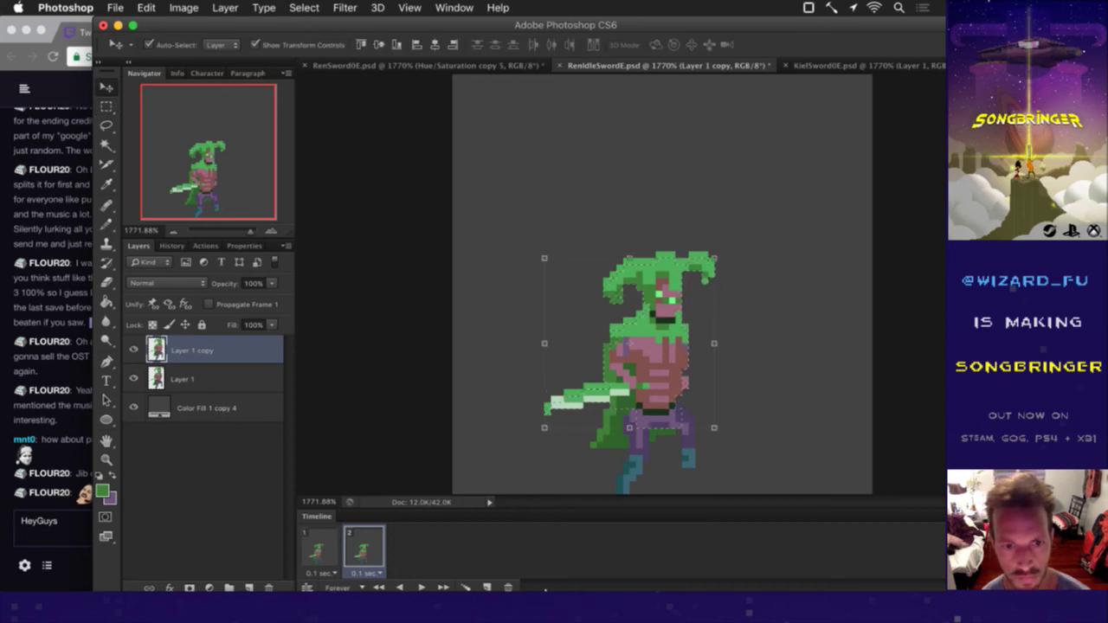
key(m)
Step: Hide Layer 1 in frame 2, clear the selection, and compare frames 1 and 2
click(134, 380)
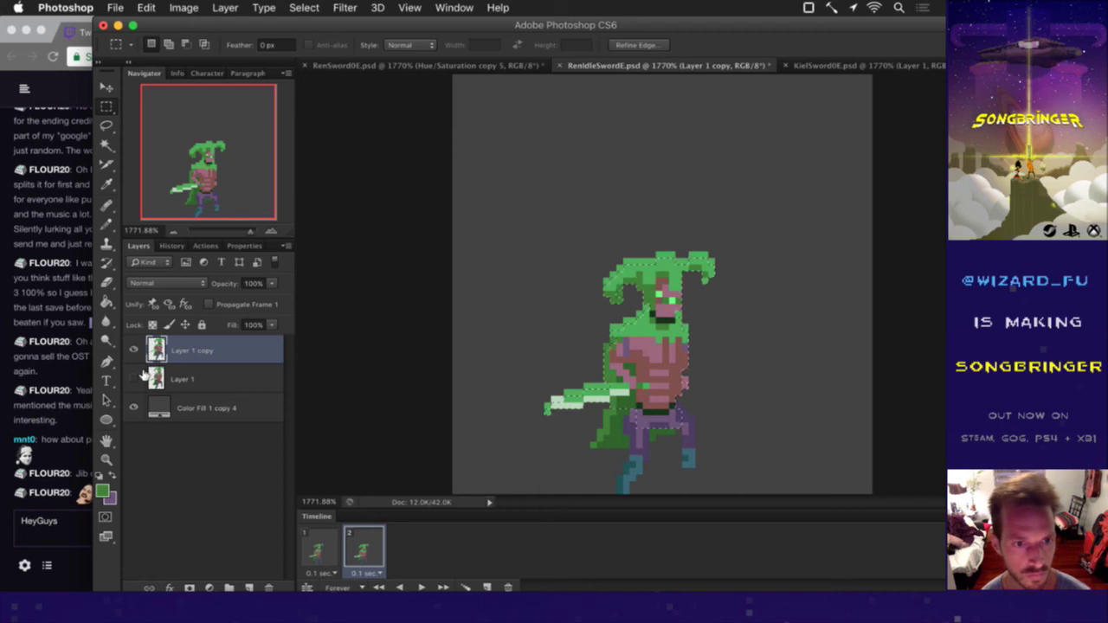
click(565, 323)
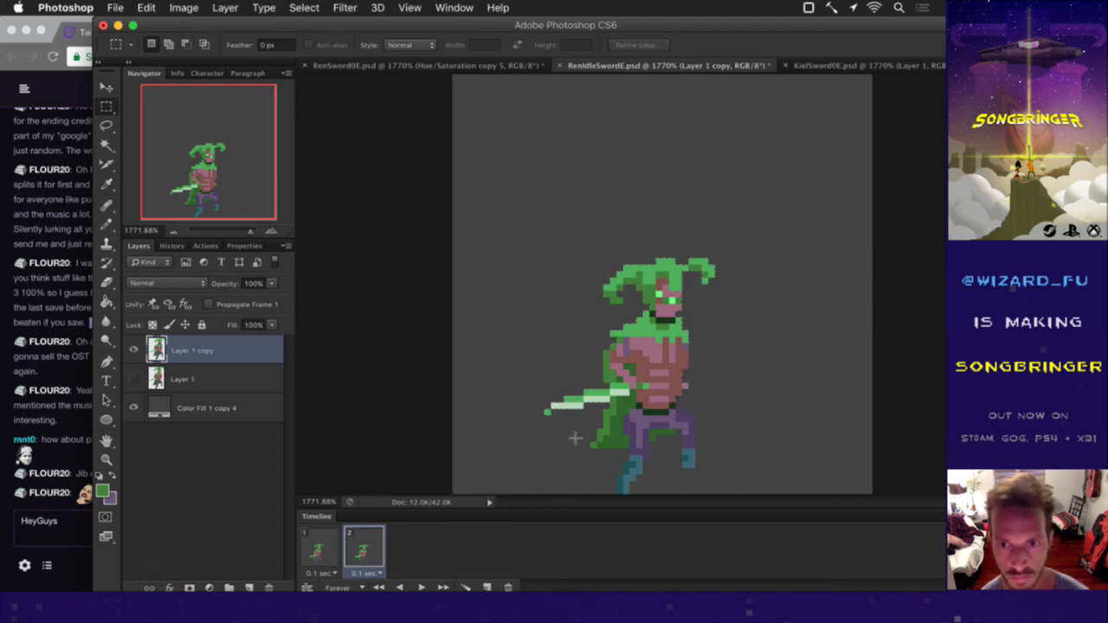
click(315, 552)
click(370, 544)
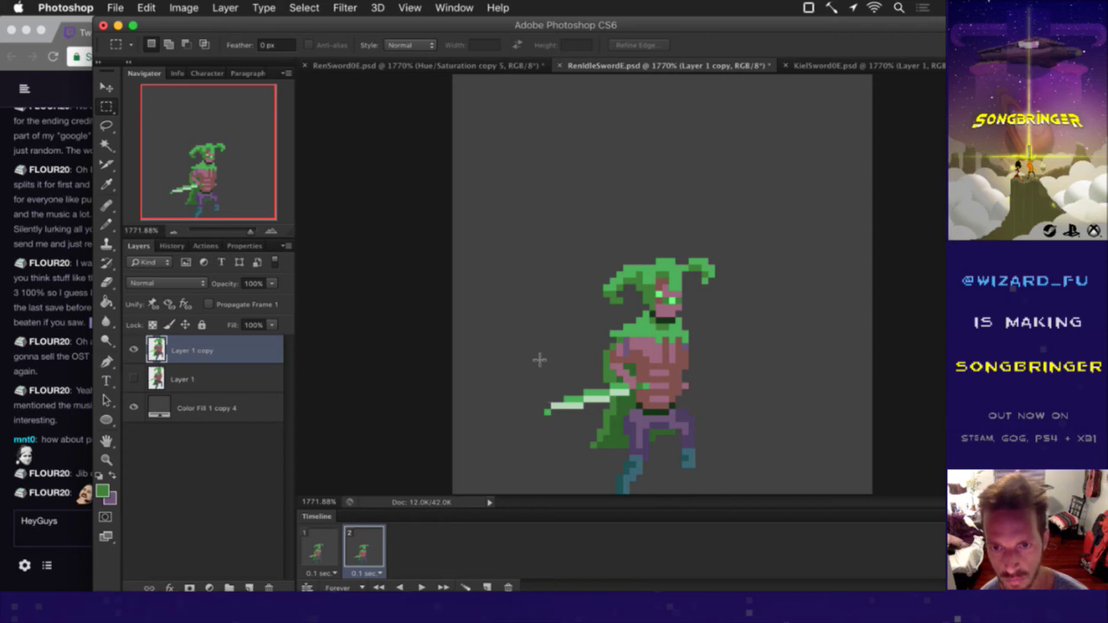
Step: Move the sword and the forearm holding it one more pixel down on Layer 1 copy, and clear the selection
drag(537, 365, 648, 415)
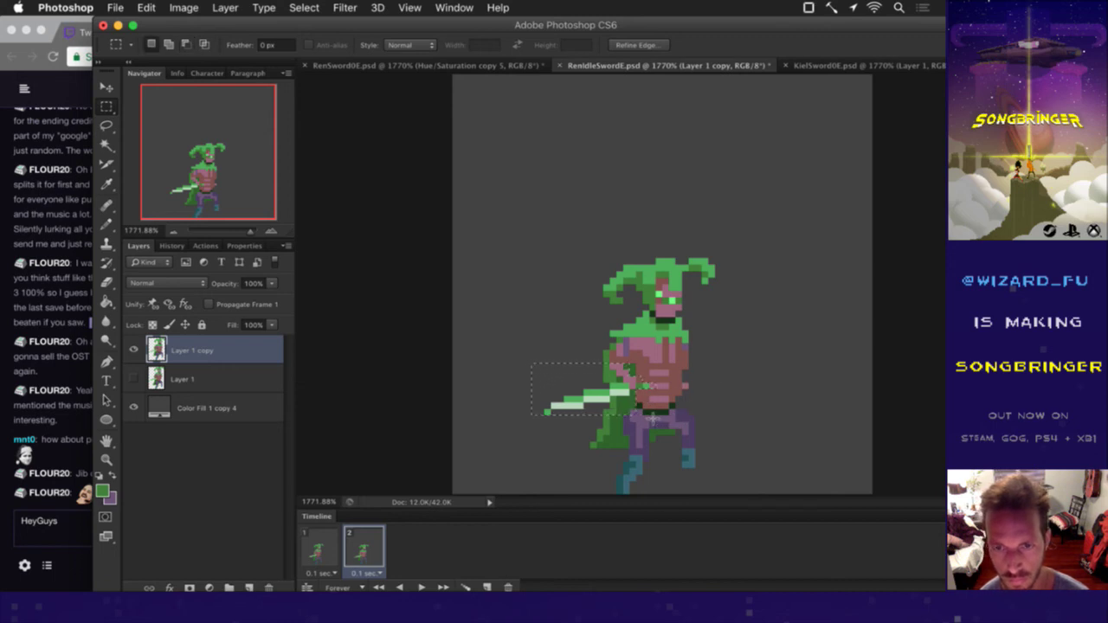
key(alt)
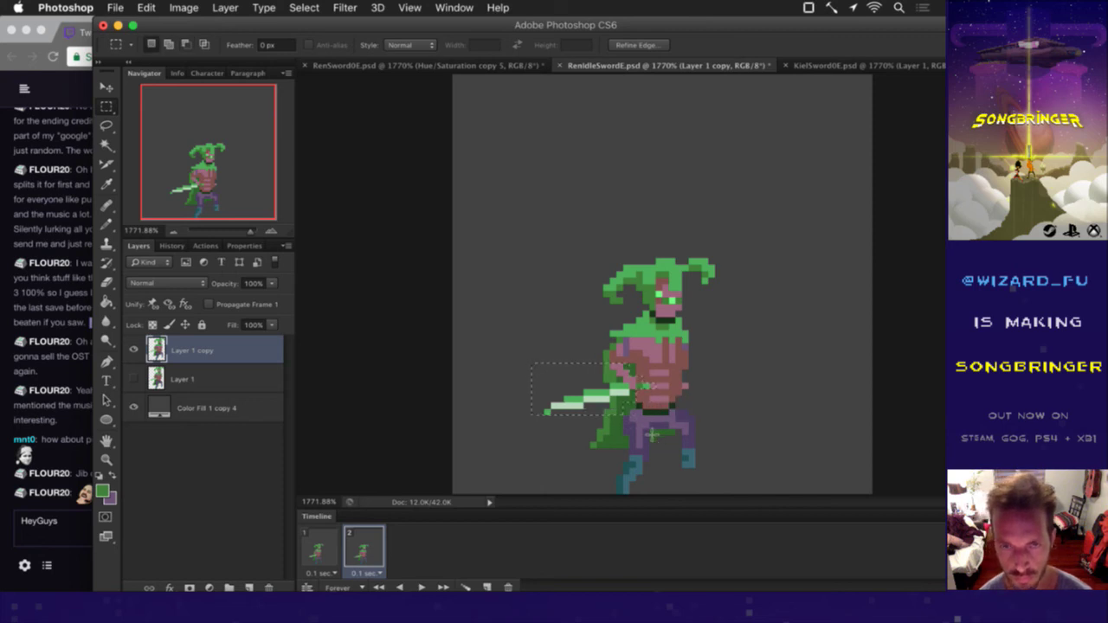
key(v)
key(m)
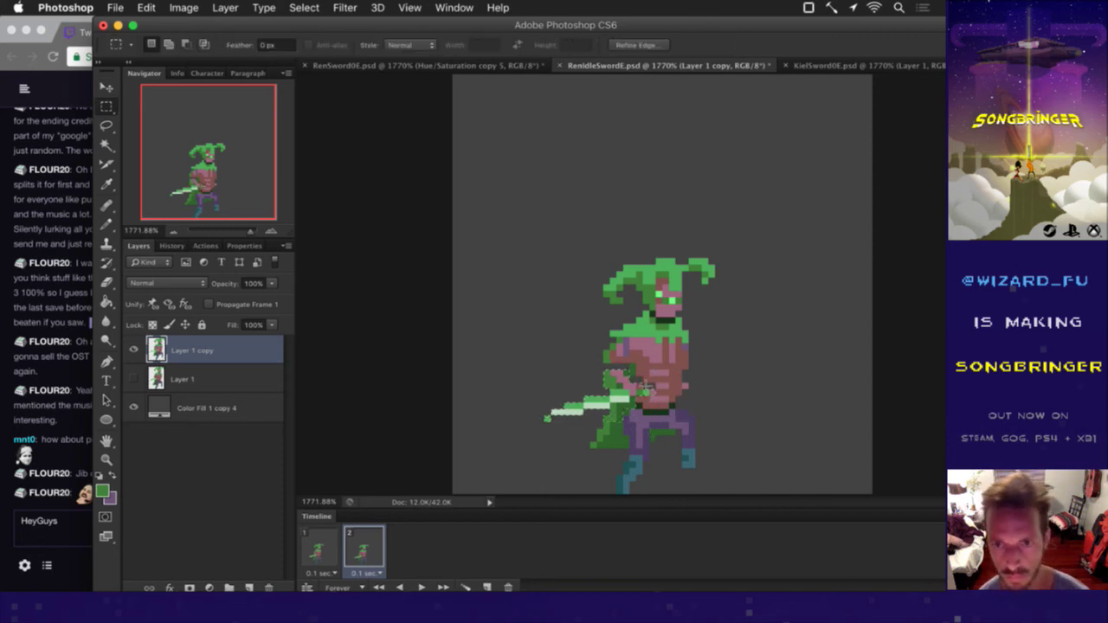
key(super+d)
Step: Repair the arm, cape gap and abdomen pixels with the Pencil in sampled skin and dark green tones, and save the file
key(e)
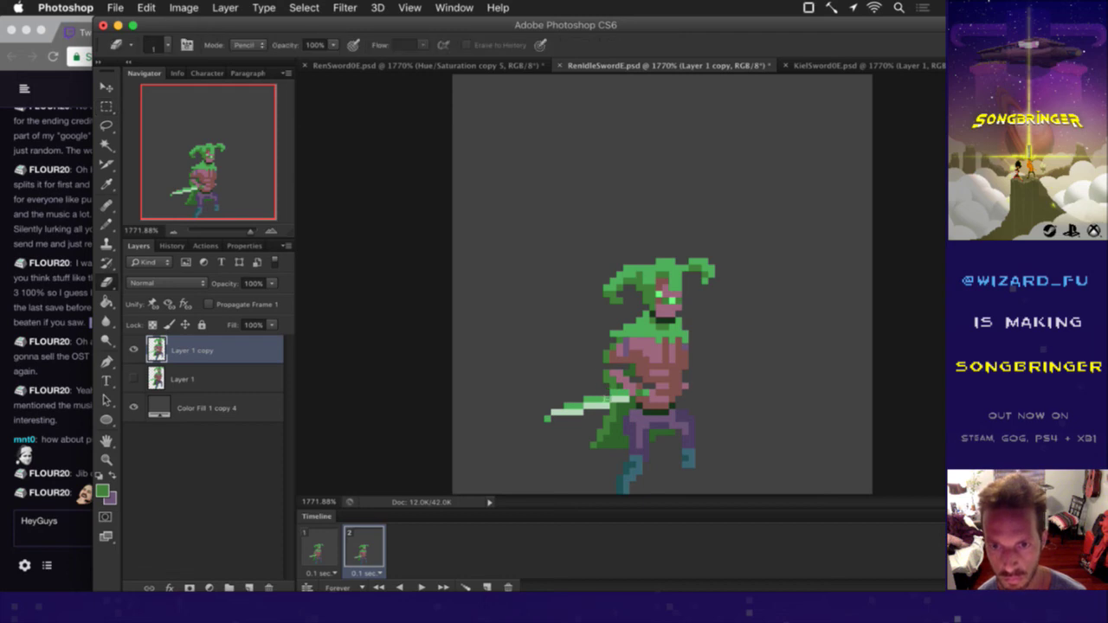
key(b)
key(shift+b)
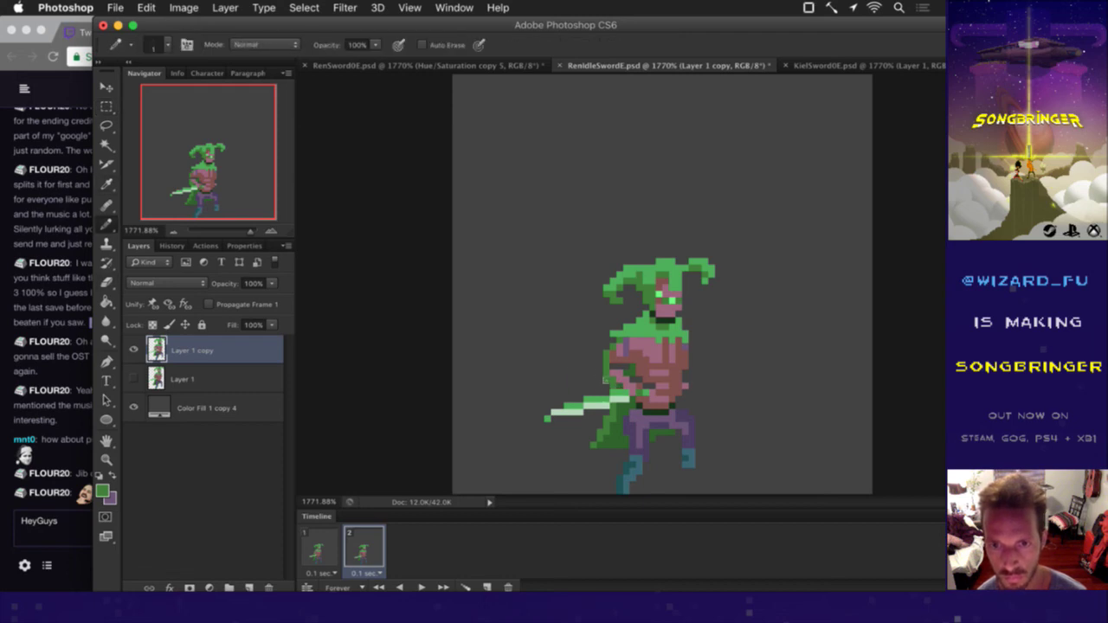
alt+click(618, 381)
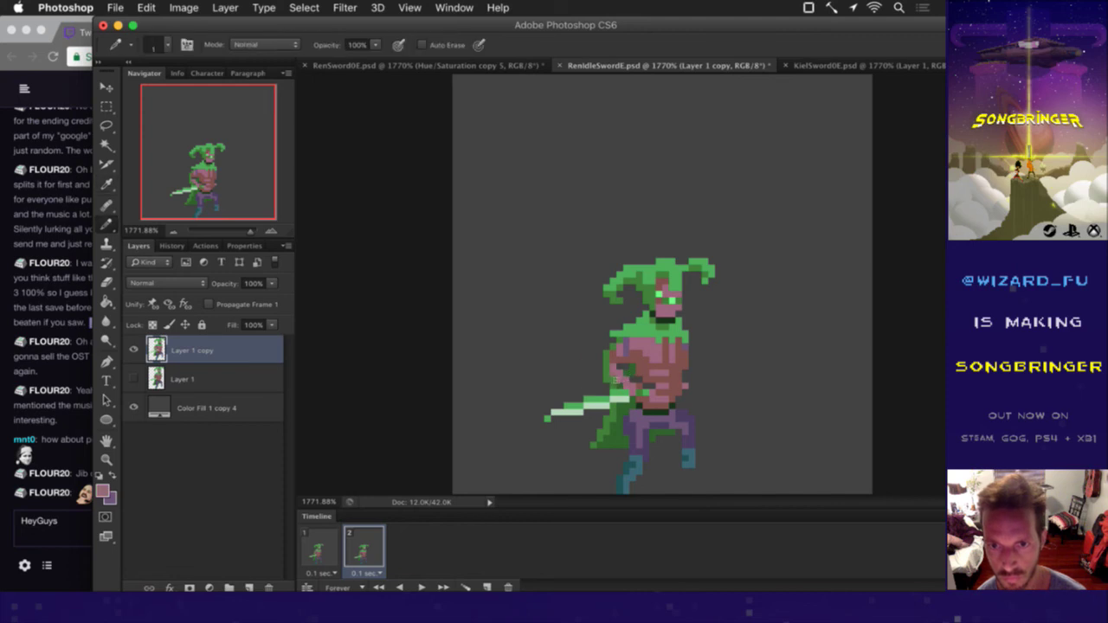
key(alt)
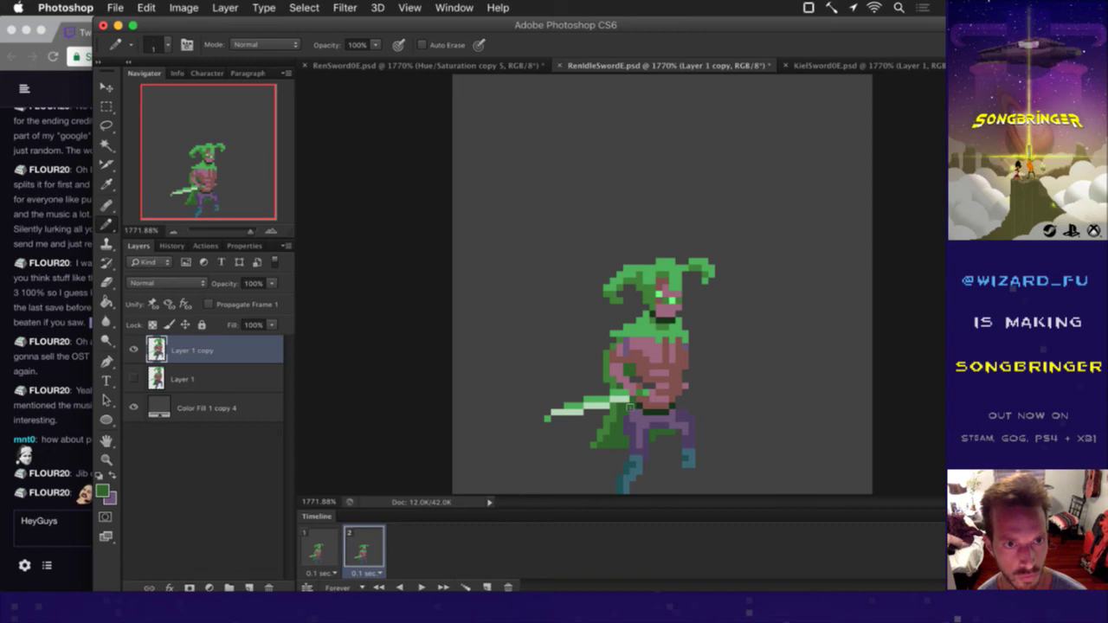
alt+click(641, 392)
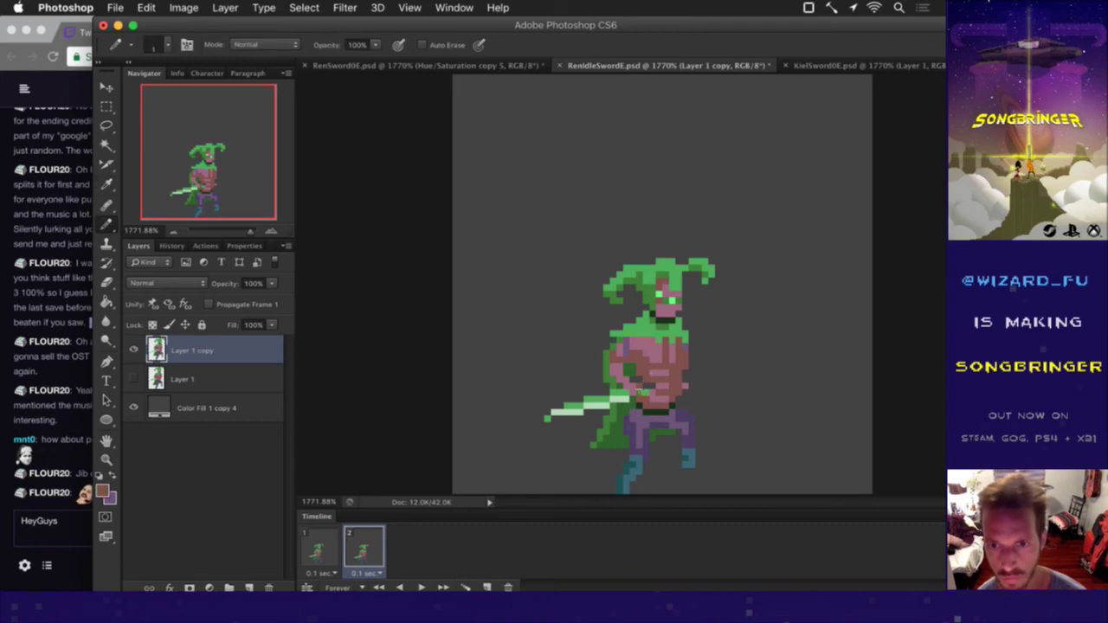
alt+click(638, 381)
alt+click(659, 399)
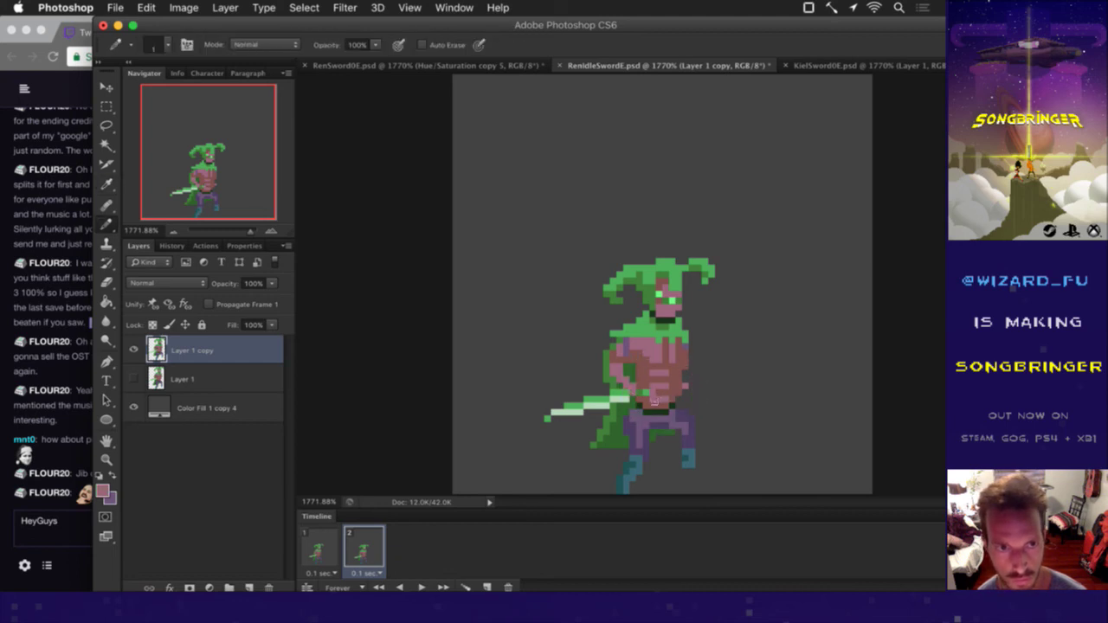
key(super+s)
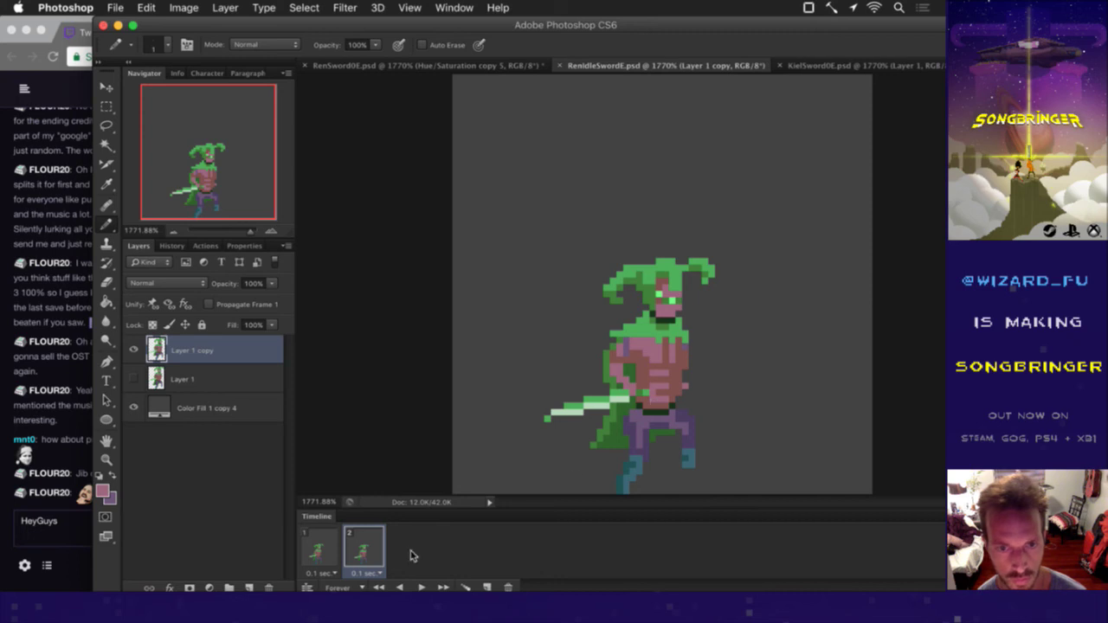
Step: Compare frames 1 and 2, and sample the reddish-brown skin tone at the torso's edge for the Pencil in frame 2
click(317, 547)
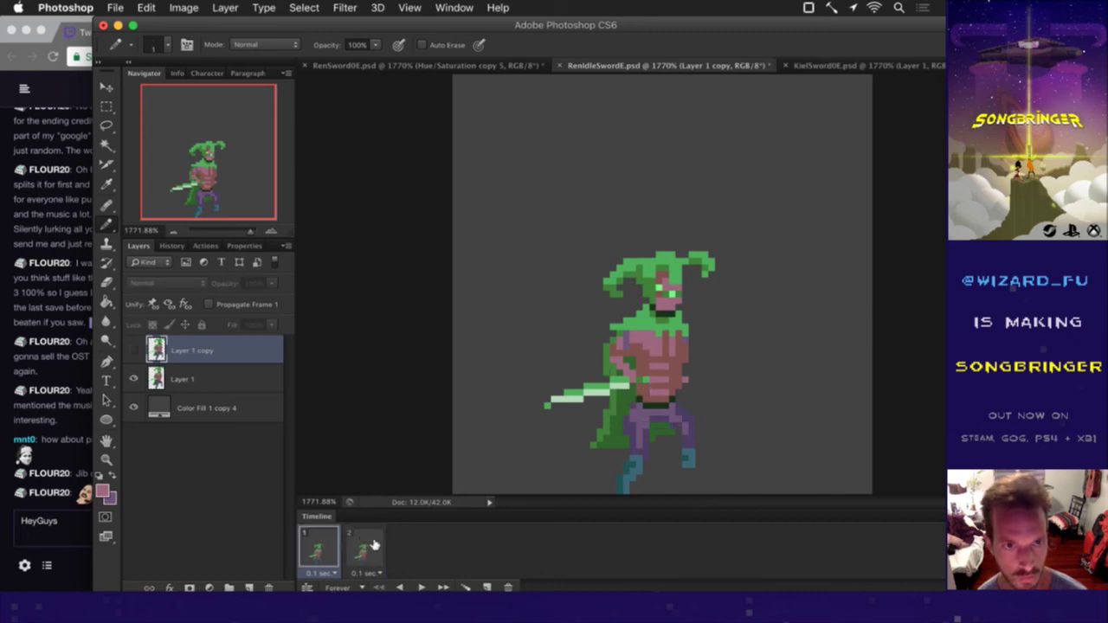
click(372, 544)
click(318, 548)
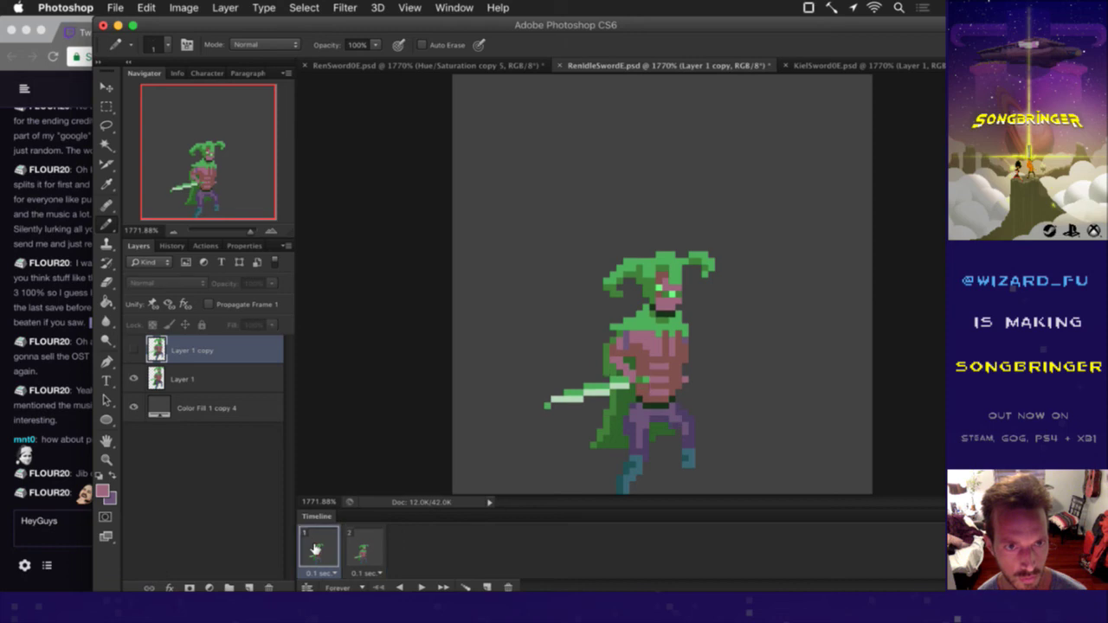
click(355, 548)
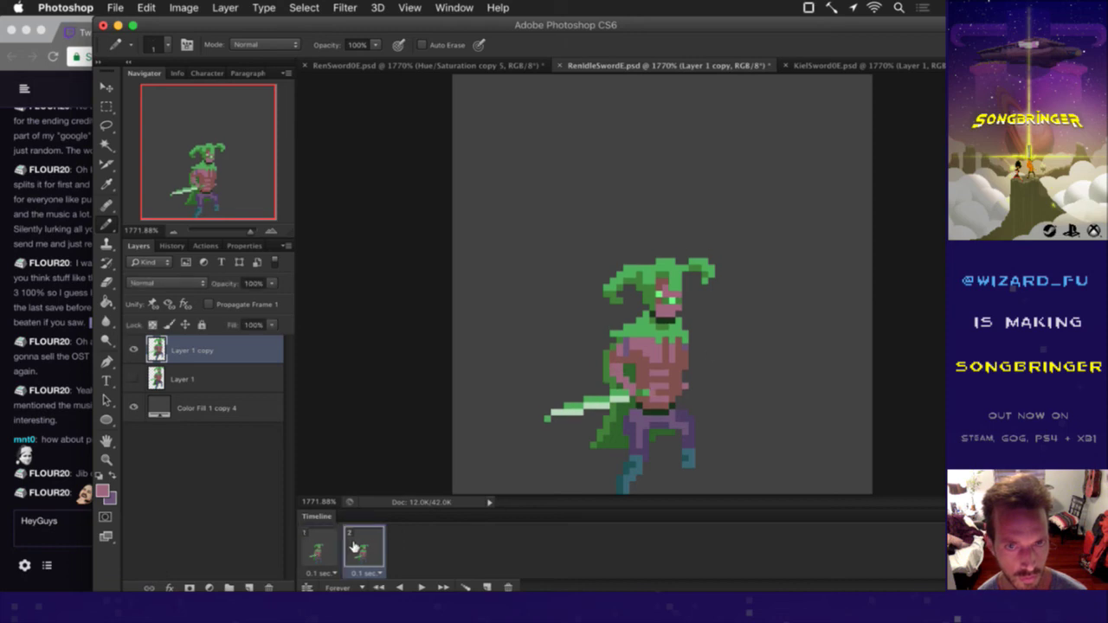
key(i)
click(681, 376)
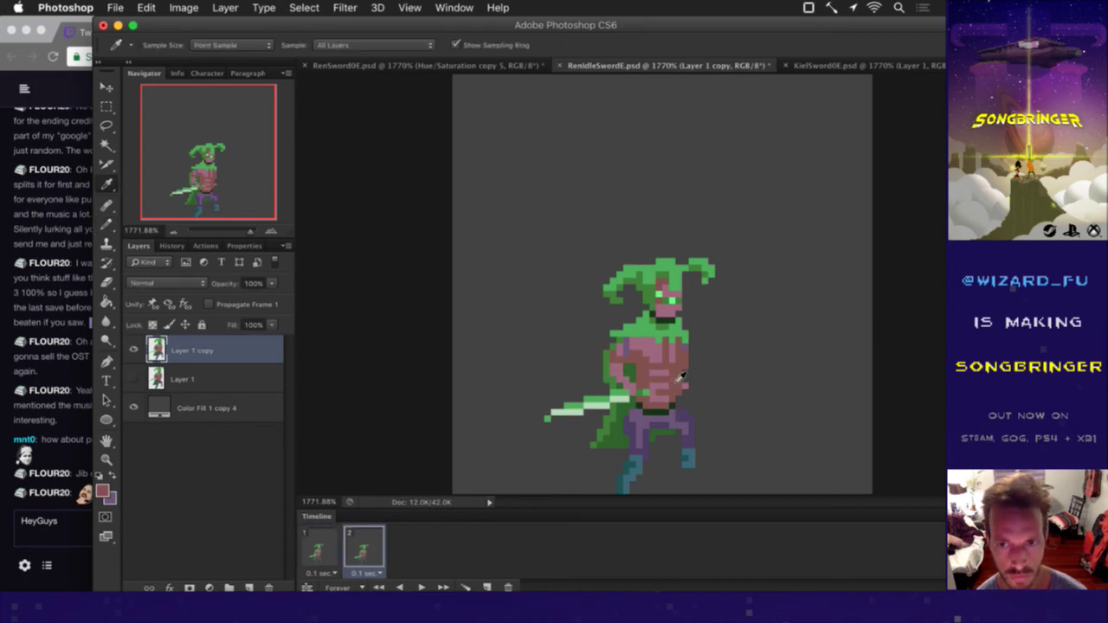
key(b)
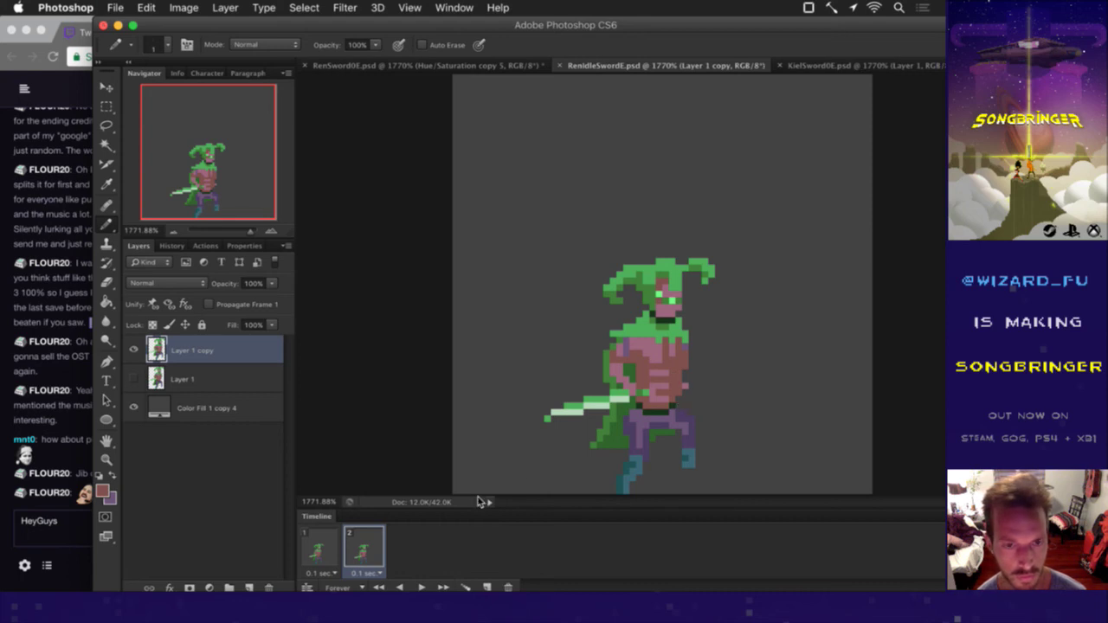
click(489, 586)
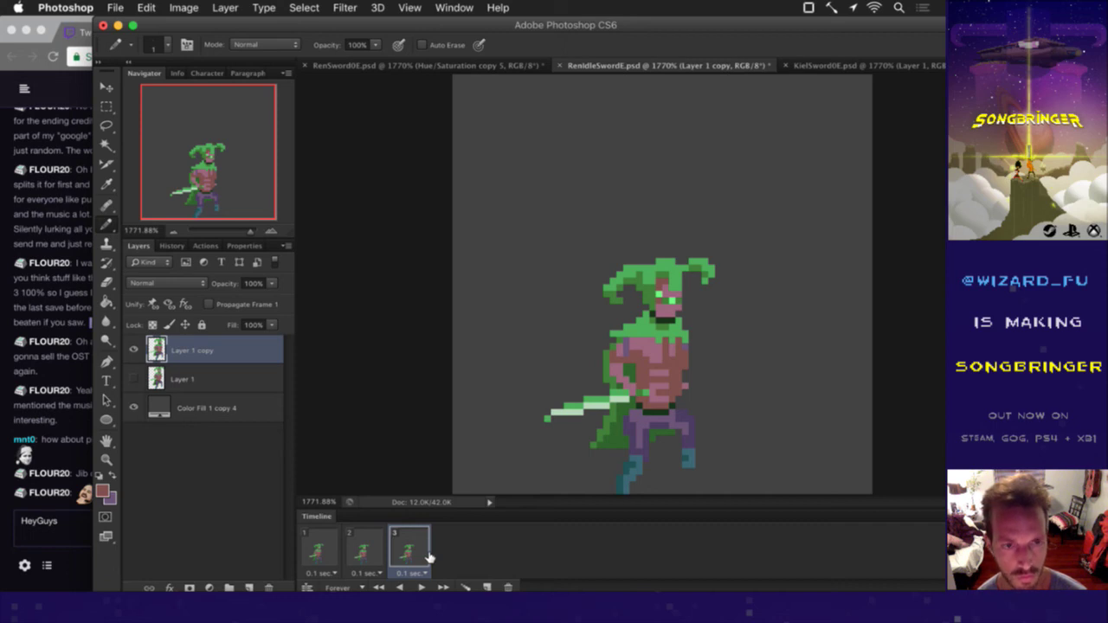
key(m)
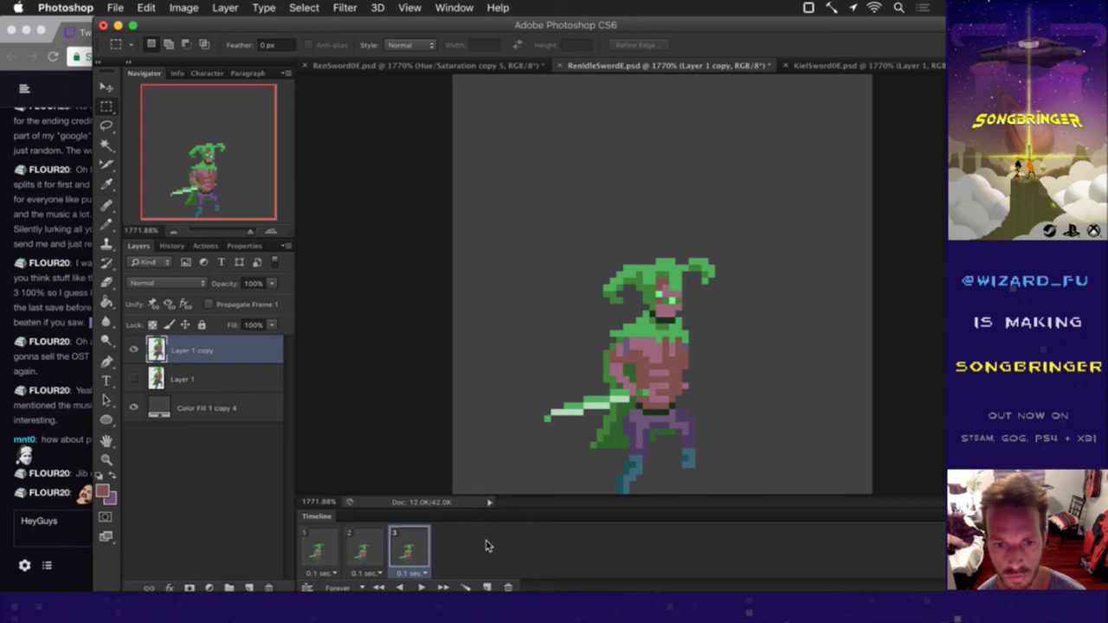
click(510, 587)
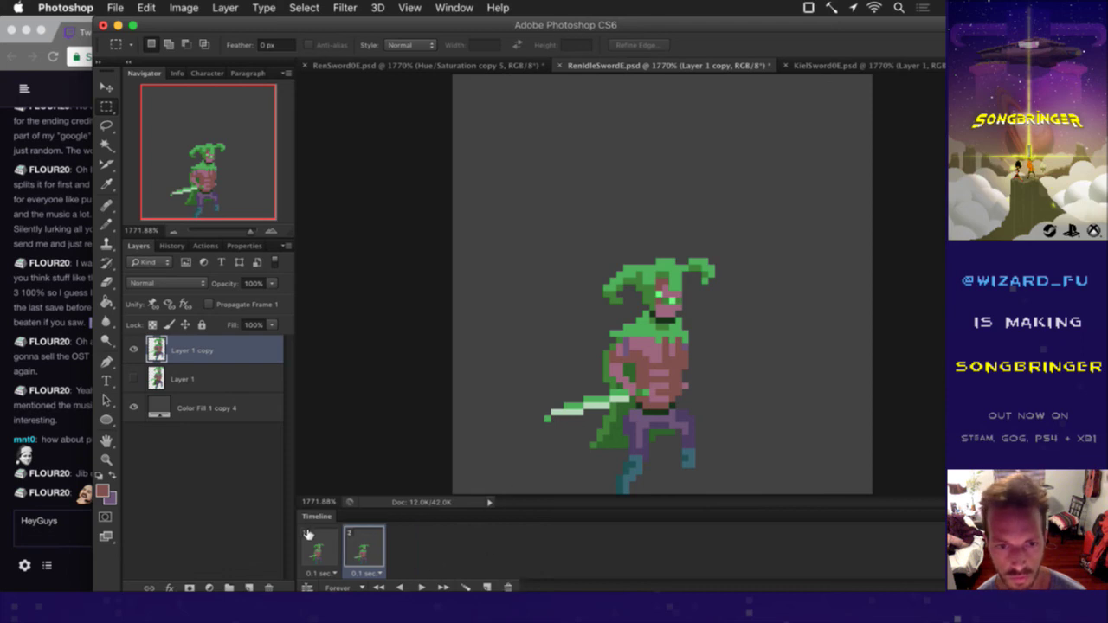
Step: Duplicate frame 1 and place the copy at the end of the animation as frame 3
click(484, 586)
drag(364, 547, 442, 544)
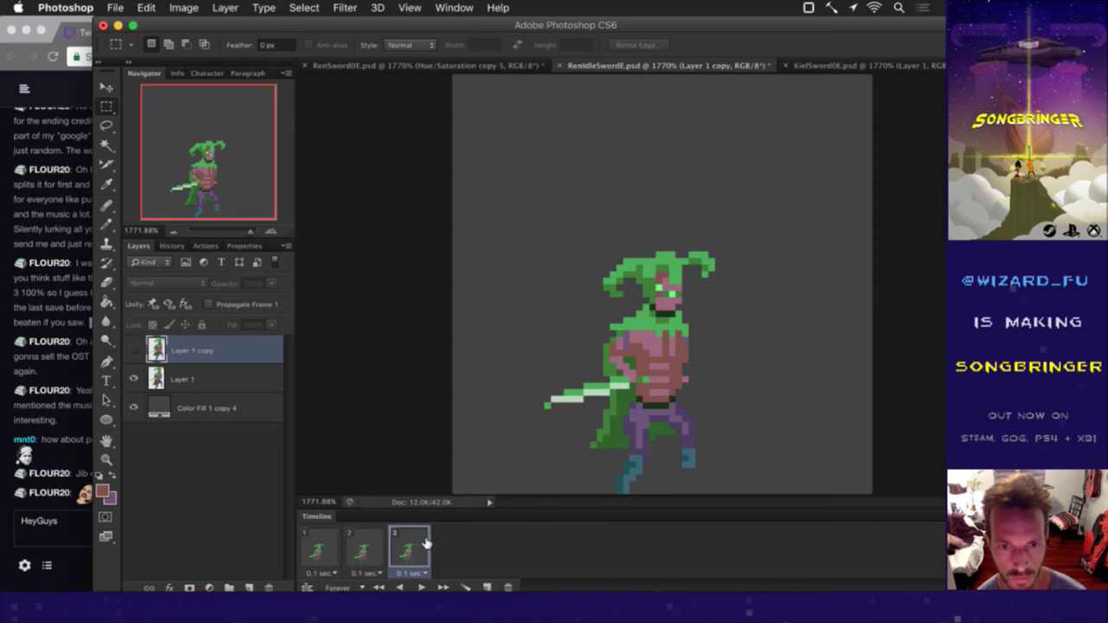
drag(496, 214, 786, 422)
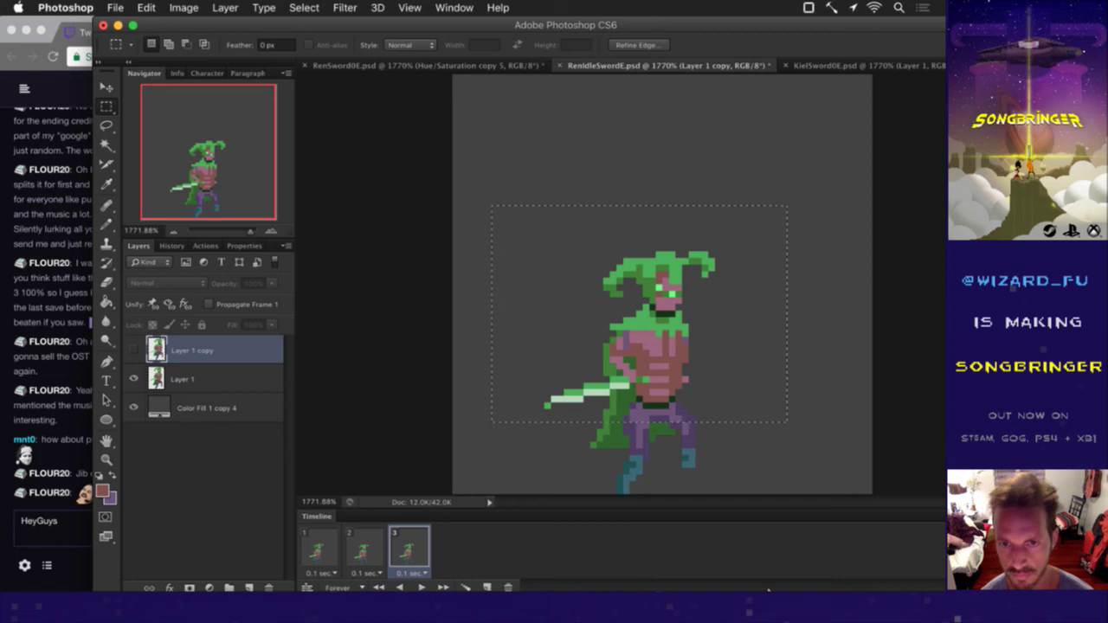
key(v)
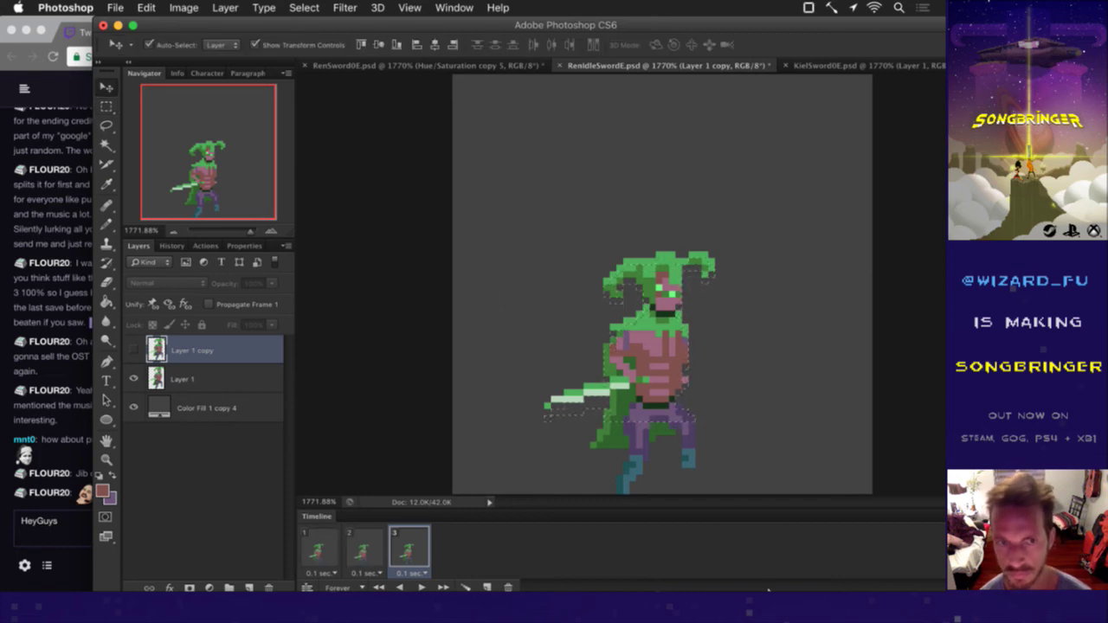
key(m)
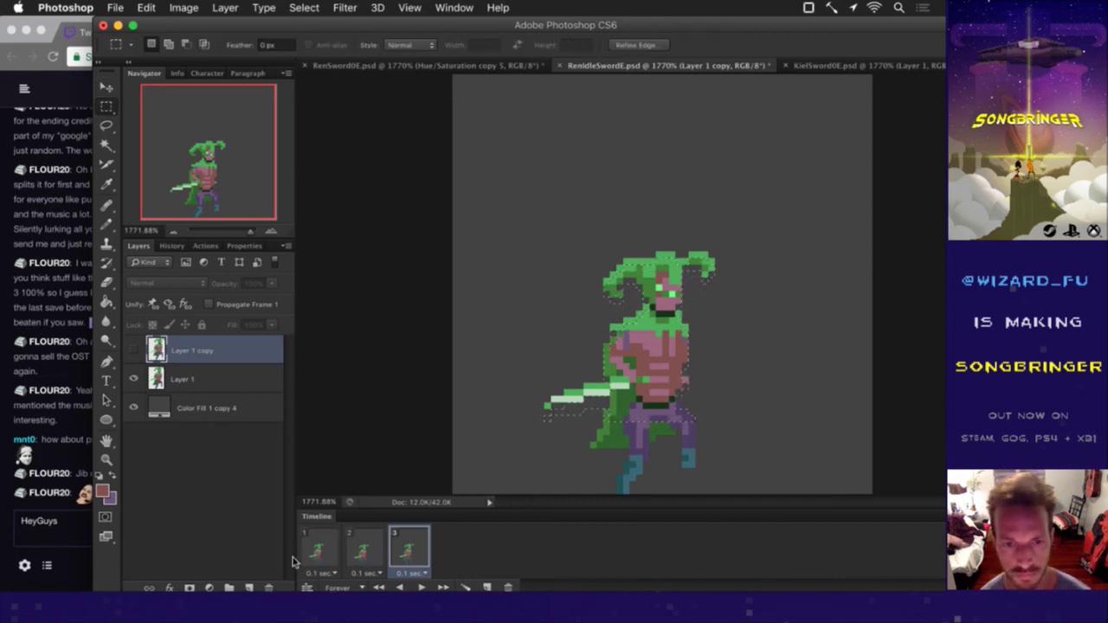
Step: Clear the selection, duplicate Layer 1 at the top of the layer stack, and hide the original Layer 1 in frame 3
click(222, 375)
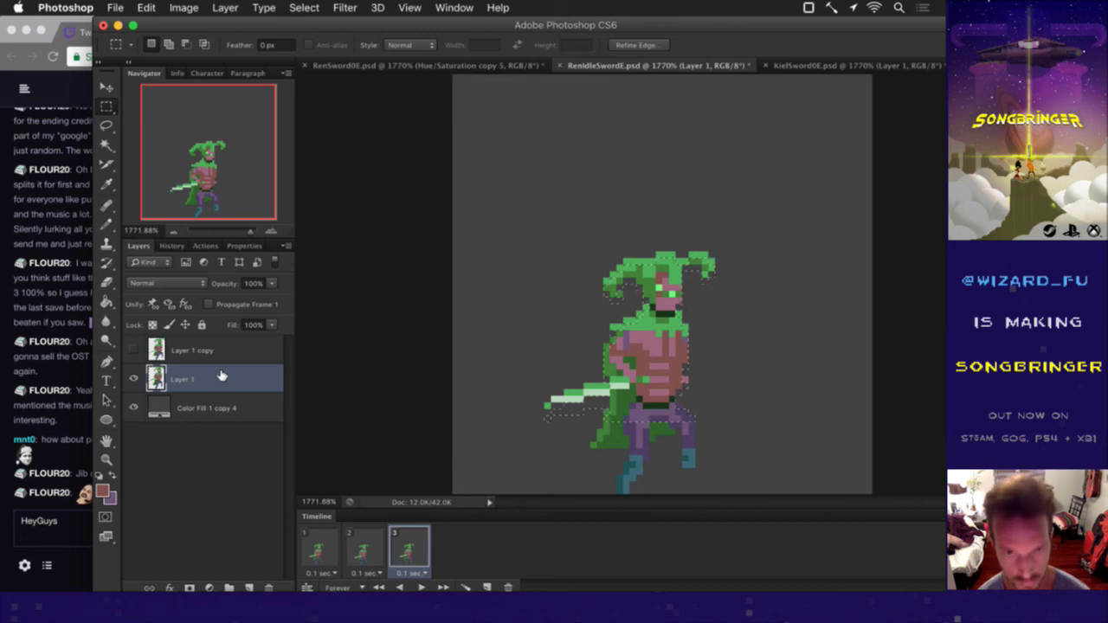
click(528, 255)
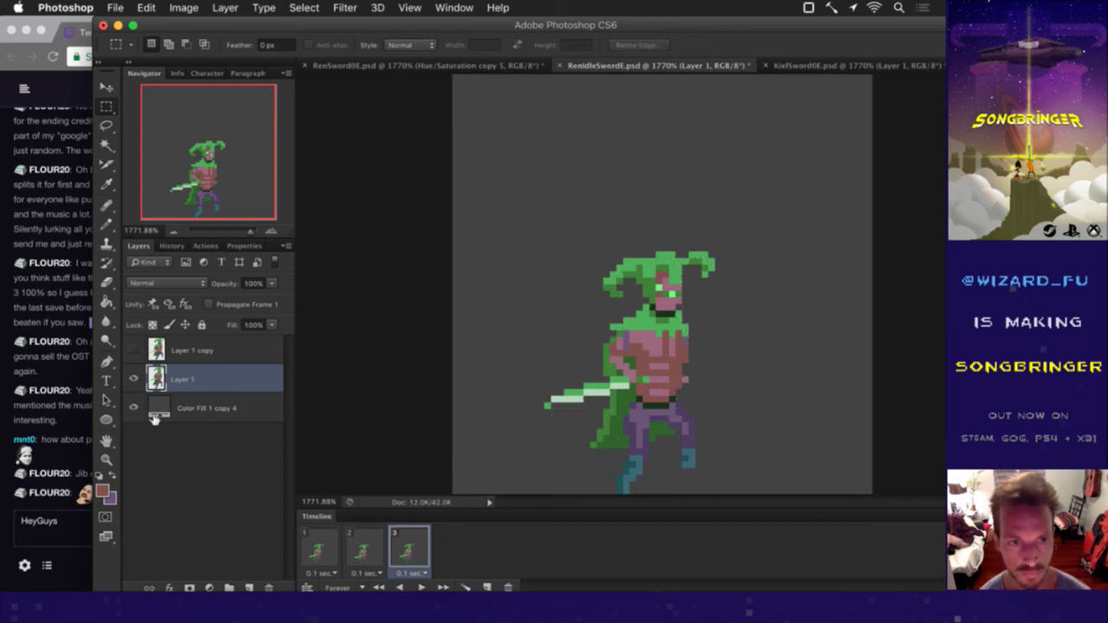
key(ctrl+j)
drag(186, 381, 159, 347)
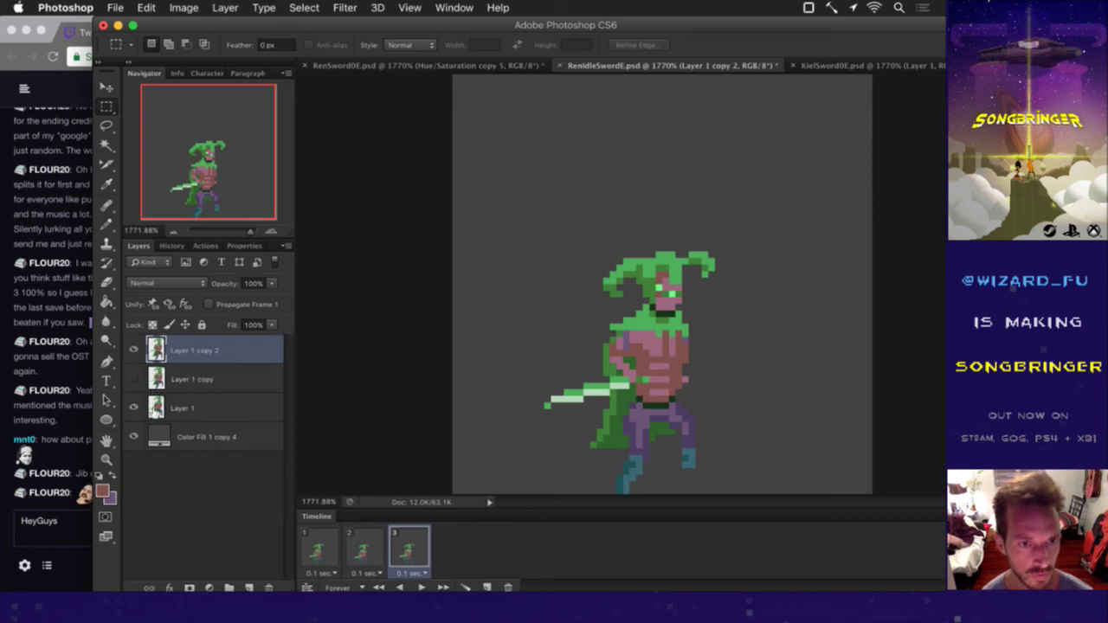
click(368, 548)
click(405, 547)
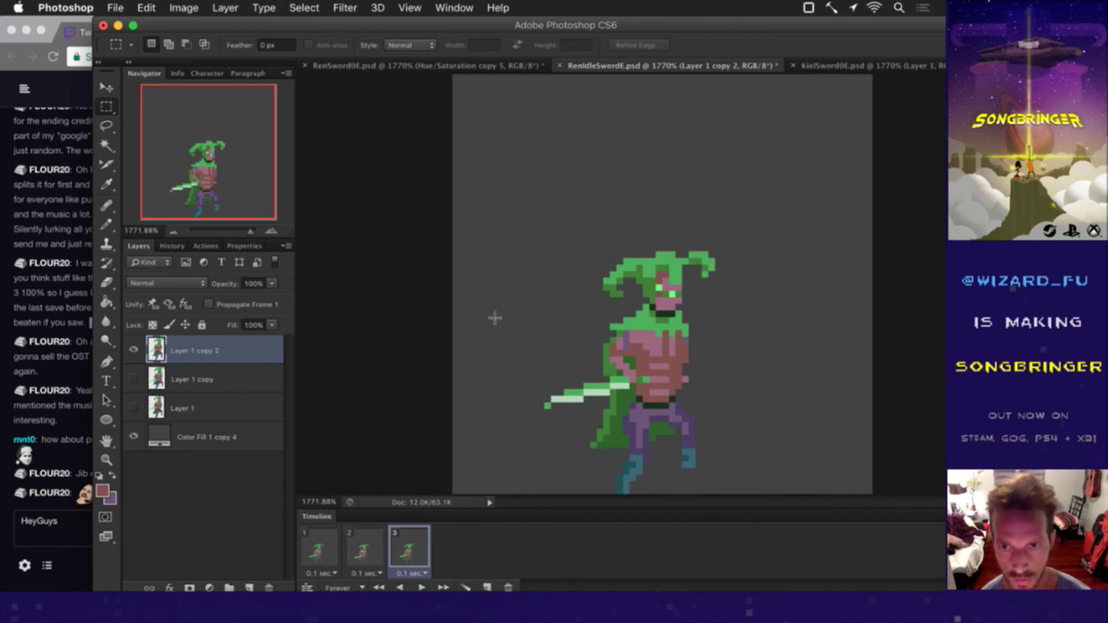
Step: Select the upper body and sword on Layer 1 copy 2, move them one pixel down, and clear the selection
drag(492, 192, 771, 422)
key(v)
key(Down)
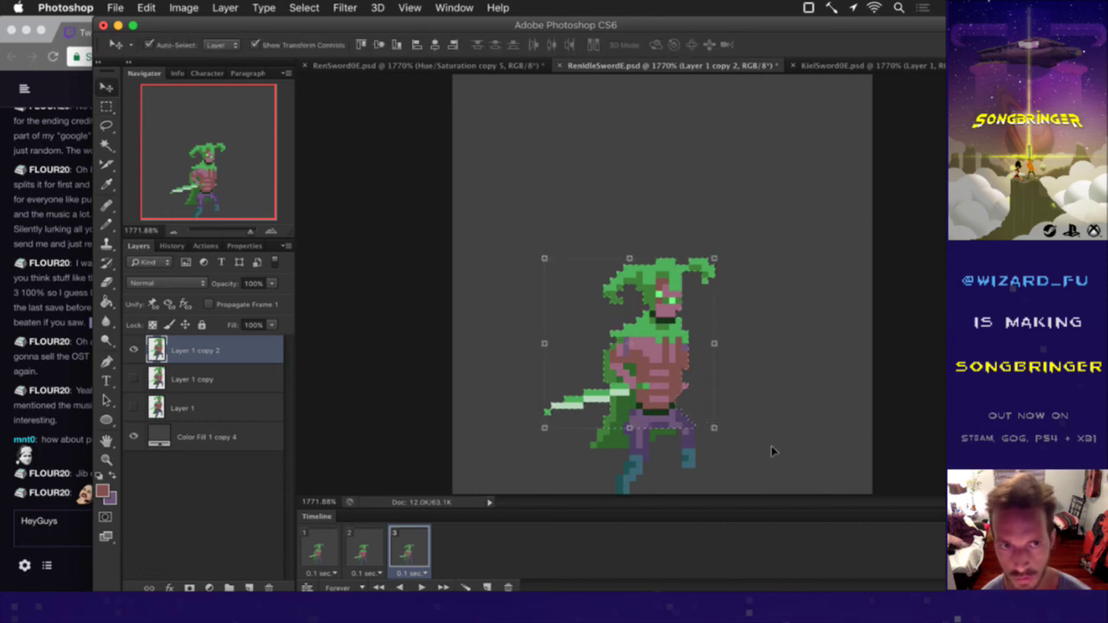
key(super+d)
Step: Sample the reddish-brown skin tone from the torso and touch up the torso in frame 3 with the Pencil
key(m)
key(i)
click(645, 365)
key(b)
click(657, 361)
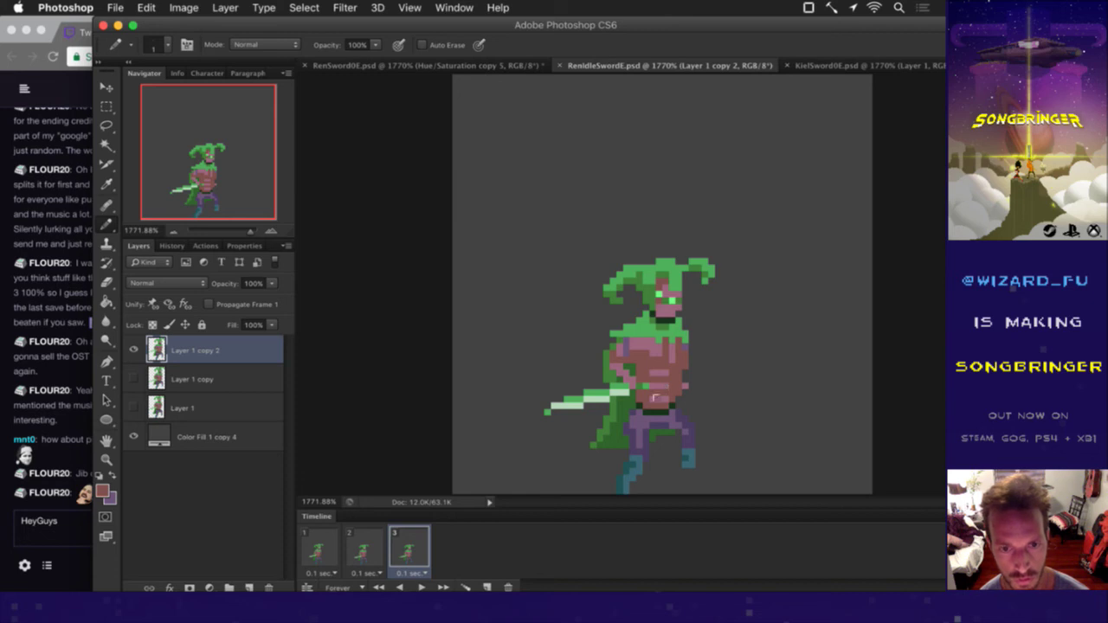
Step: Compare frames 2 and 3, and preview the animation from frame 1
click(372, 545)
click(411, 549)
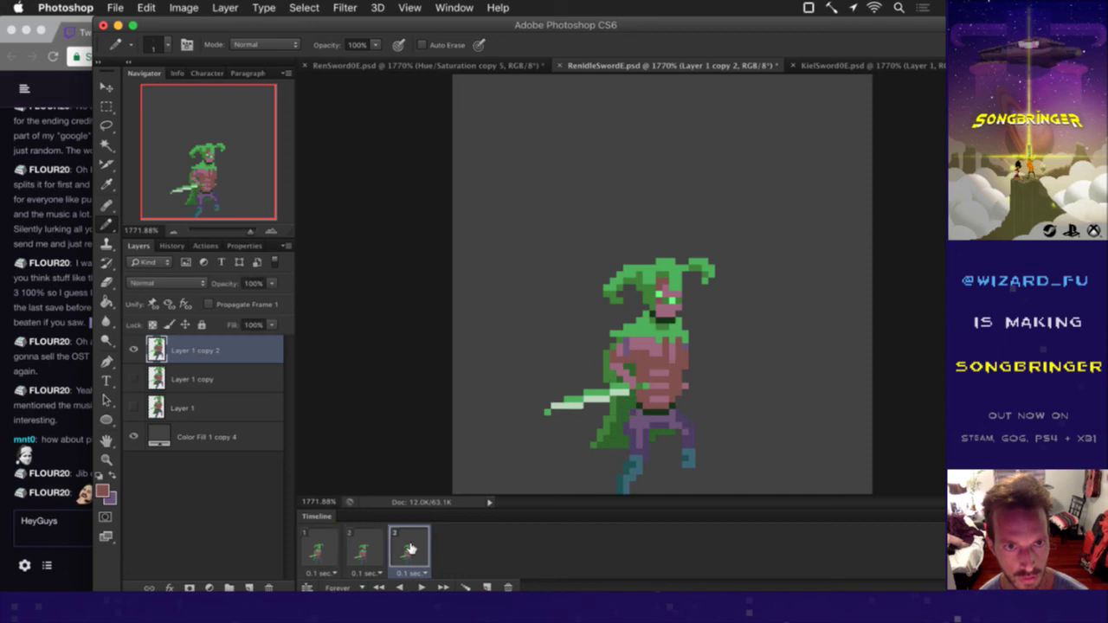
click(373, 547)
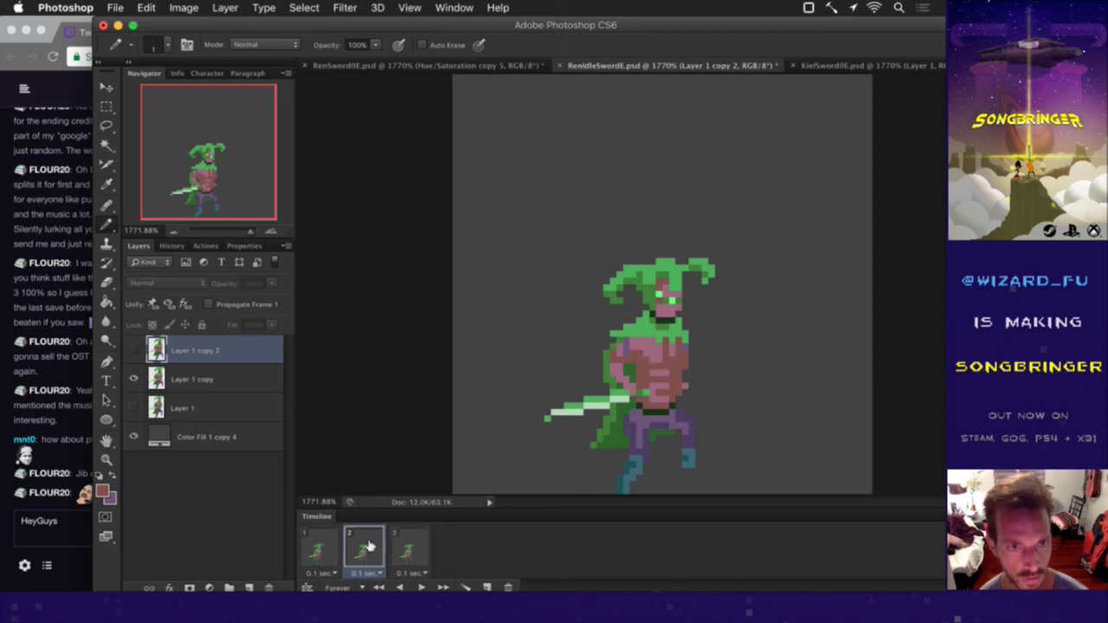
click(409, 552)
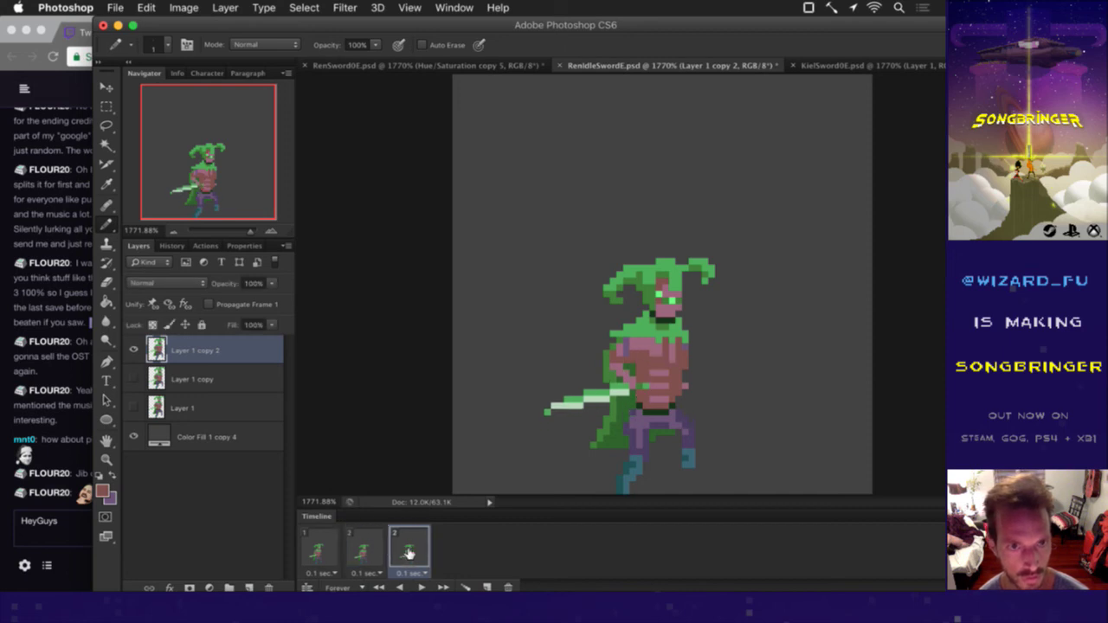
click(322, 552)
click(420, 586)
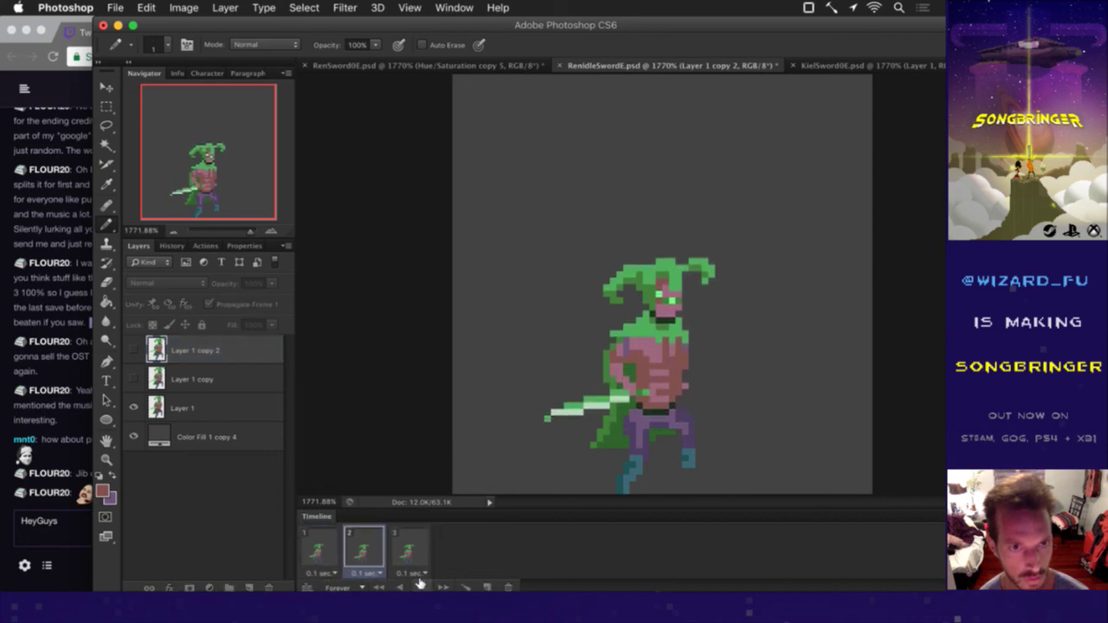
click(404, 562)
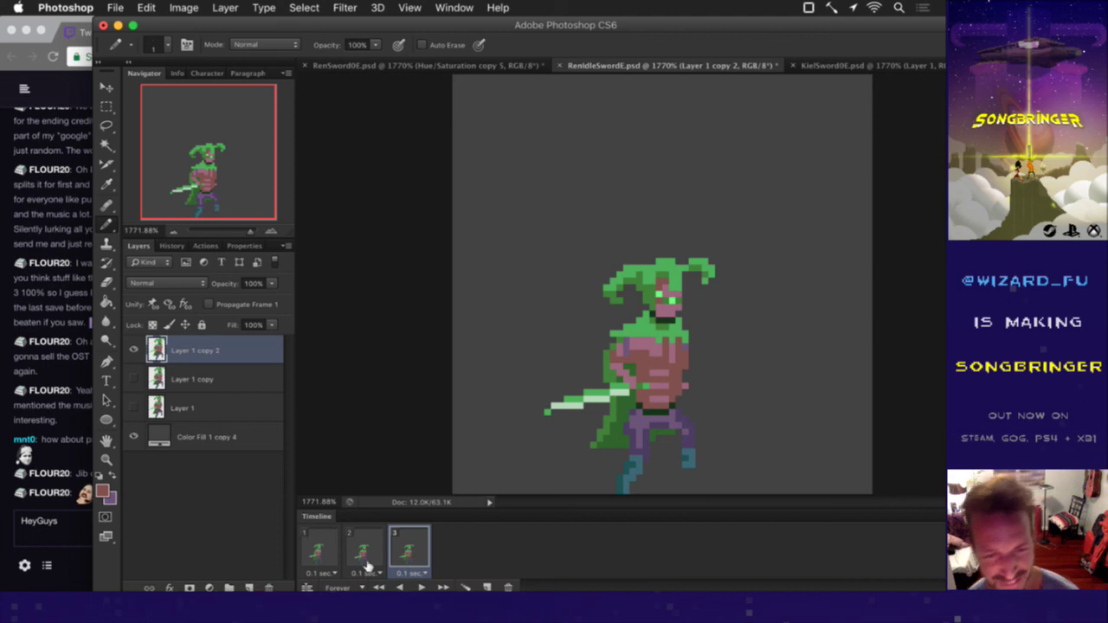
Step: Play the animation again from frame 1 and check the sword and body movement between frames 2 and 3
click(366, 564)
click(598, 530)
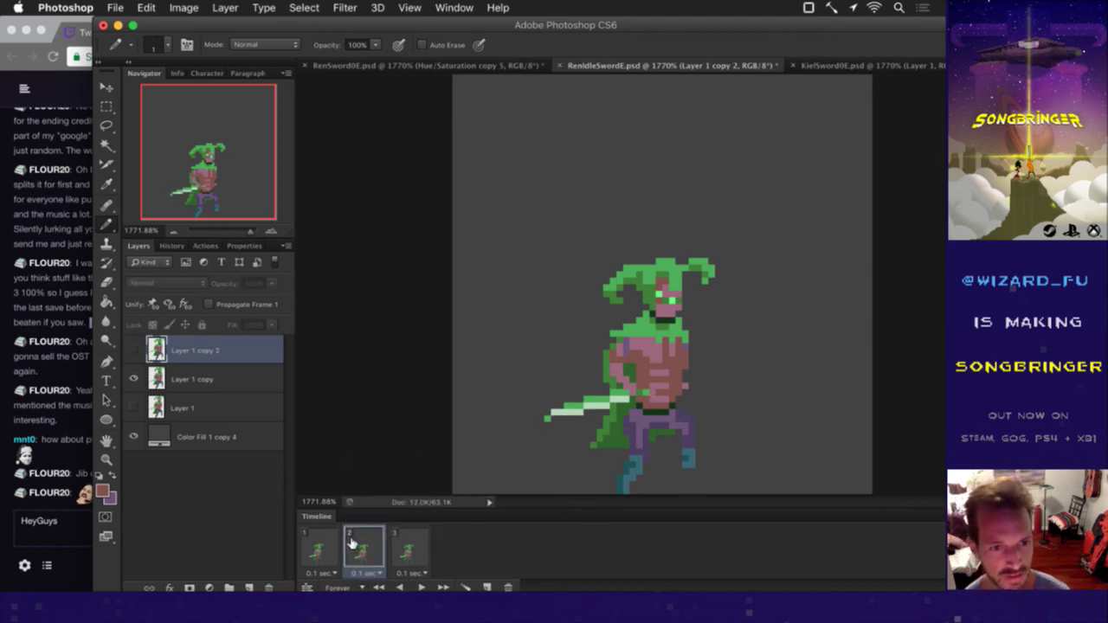
click(312, 551)
click(421, 587)
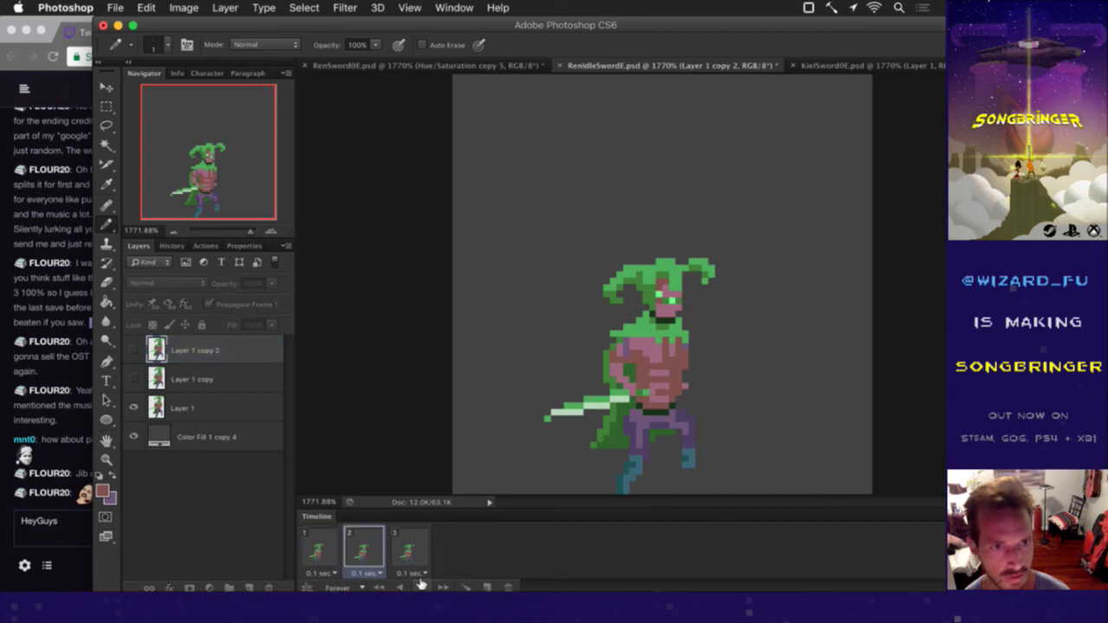
click(421, 588)
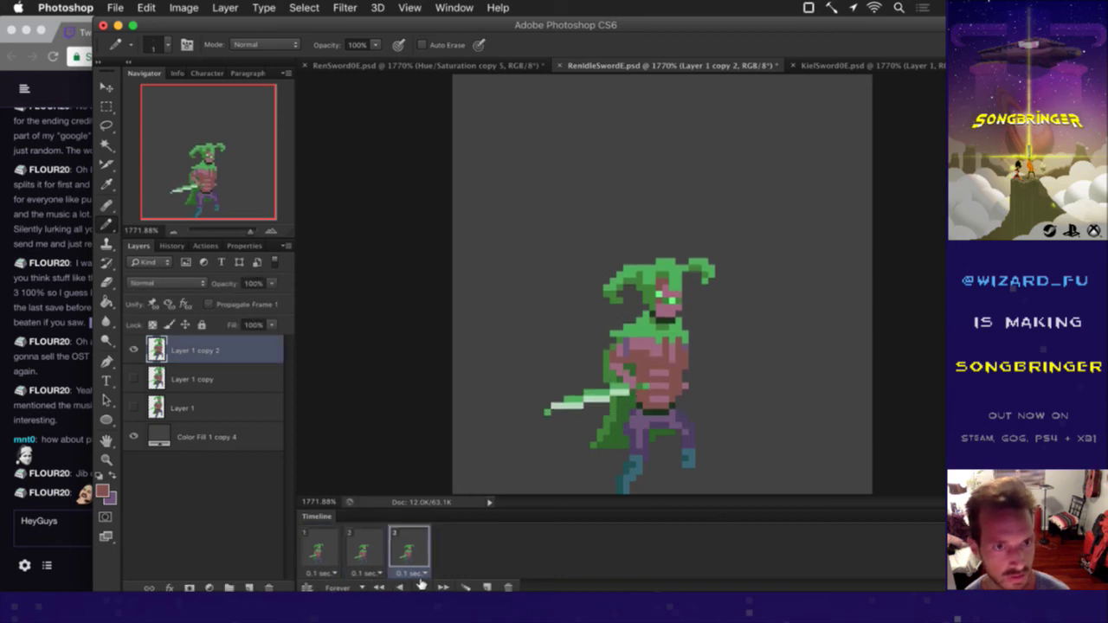
click(368, 550)
click(396, 548)
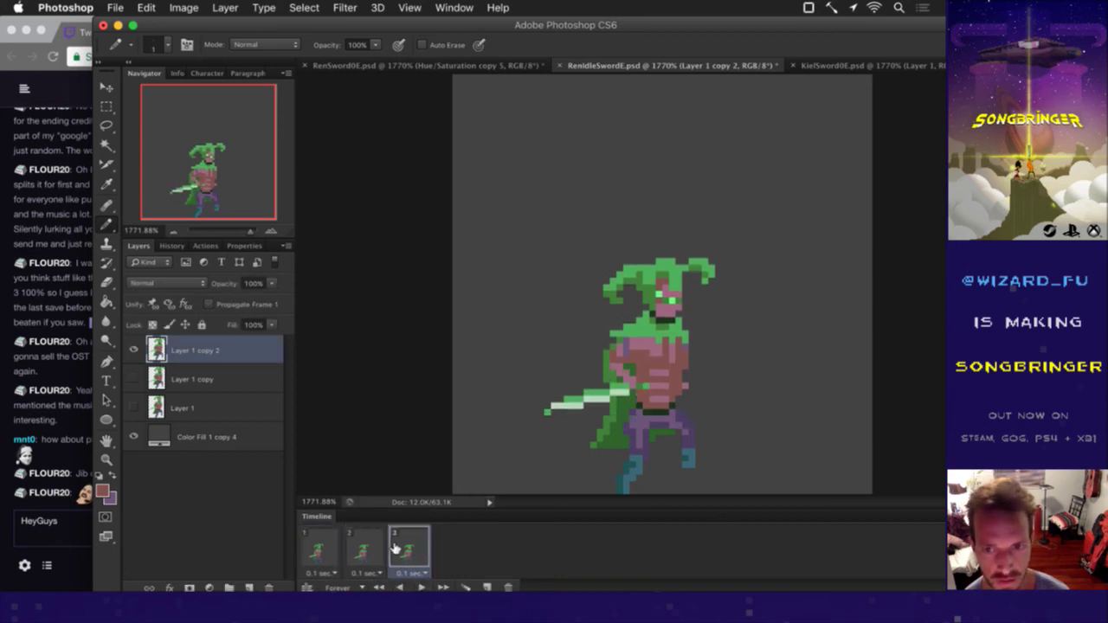
click(365, 550)
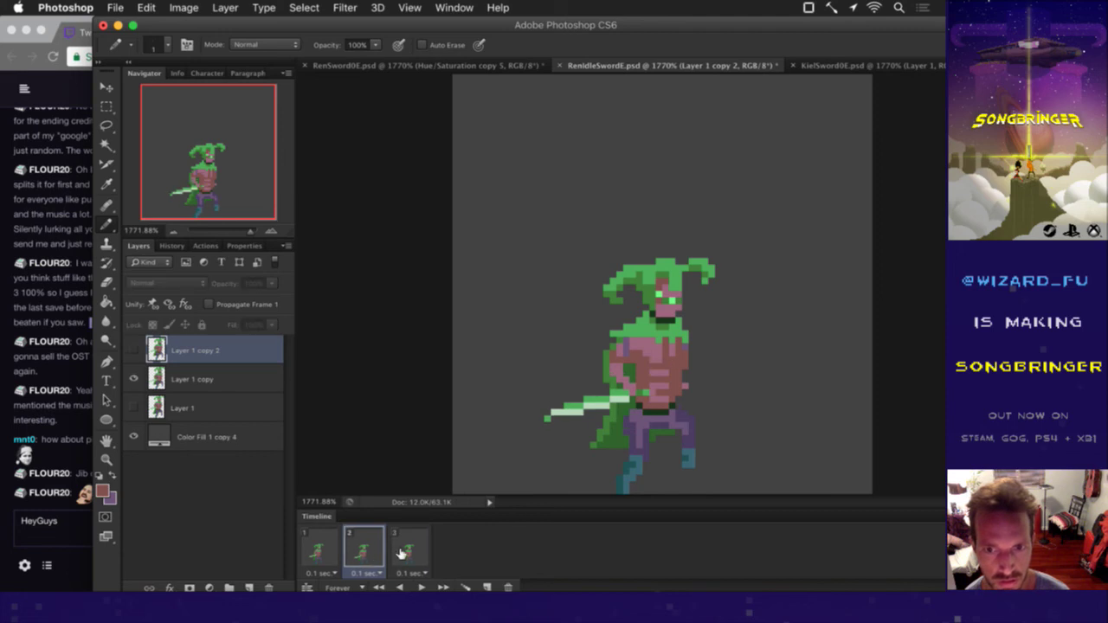
click(404, 551)
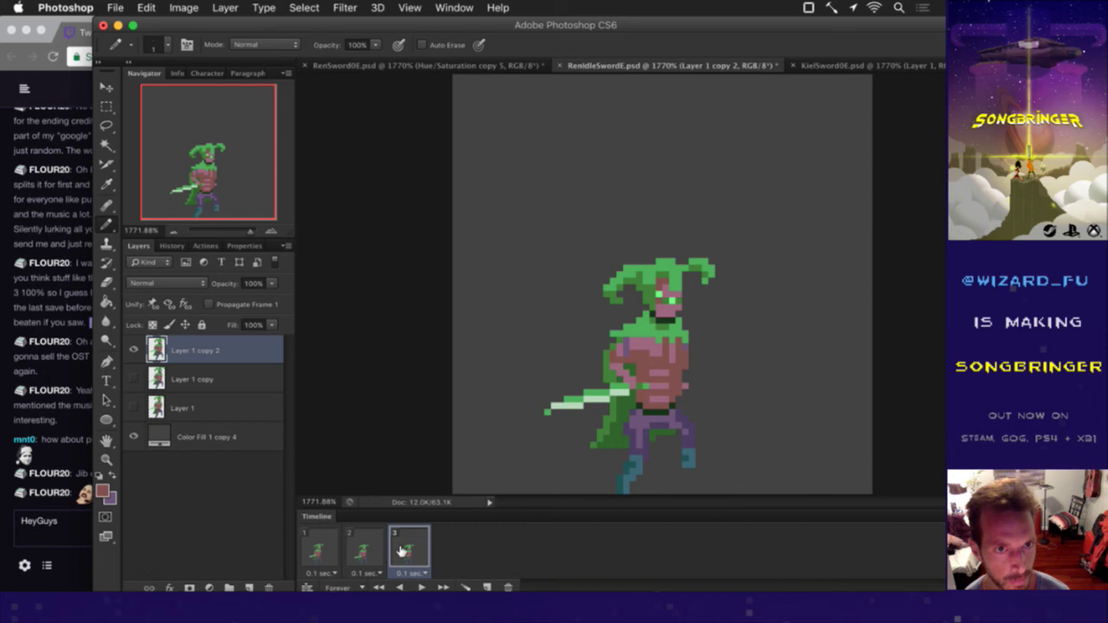
click(334, 551)
Step: Make Layer 1 copy active in frame 2 and sample the purple of the trousers for the Pencil
click(364, 551)
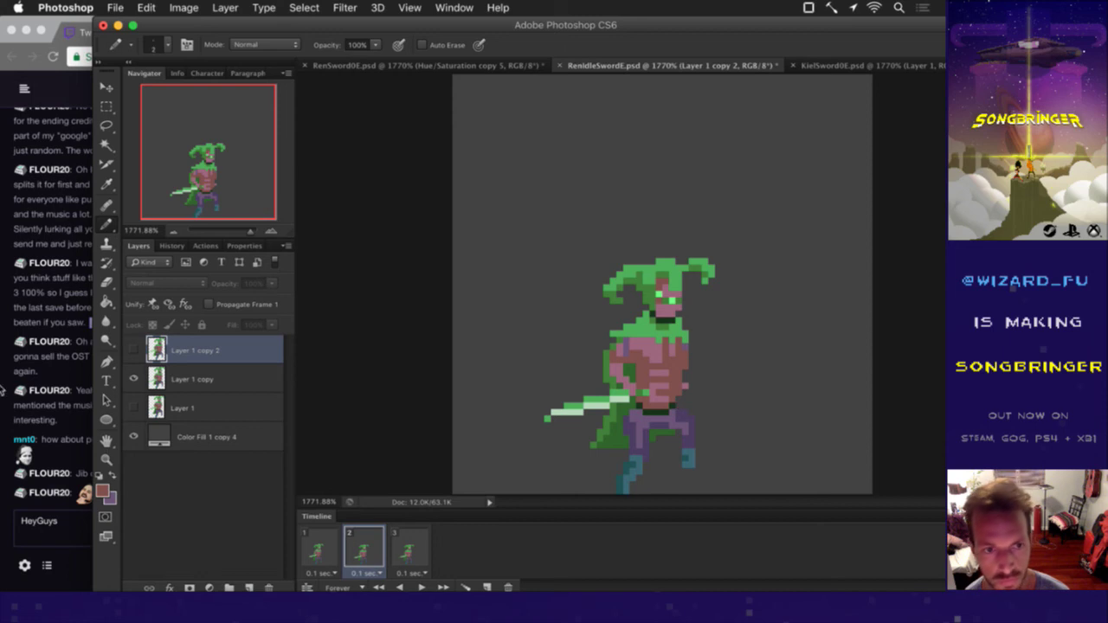
key(i)
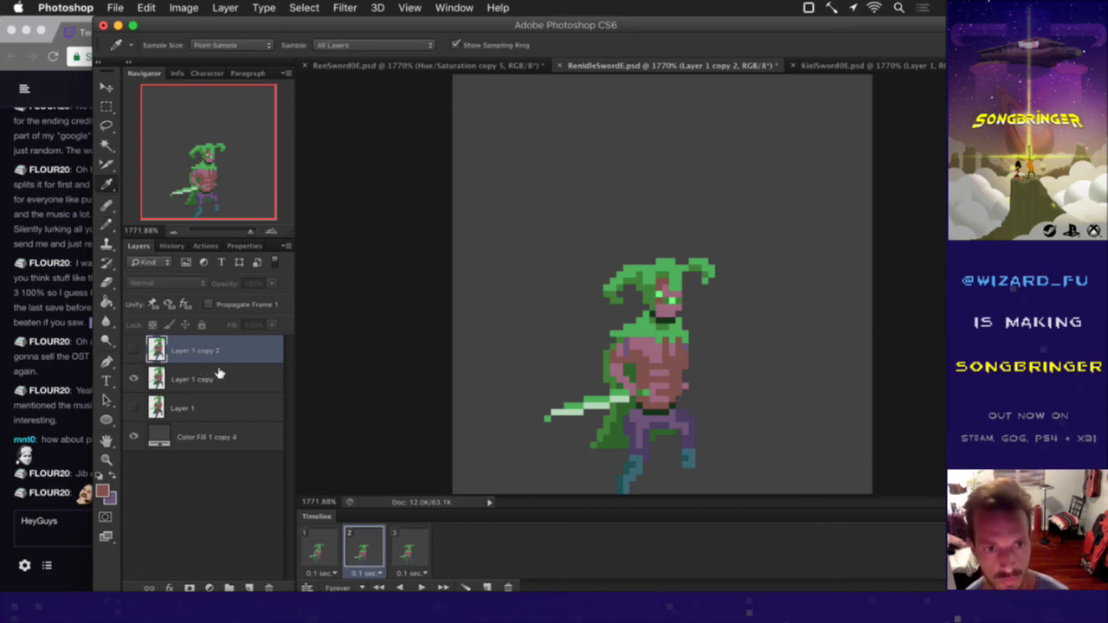
click(189, 381)
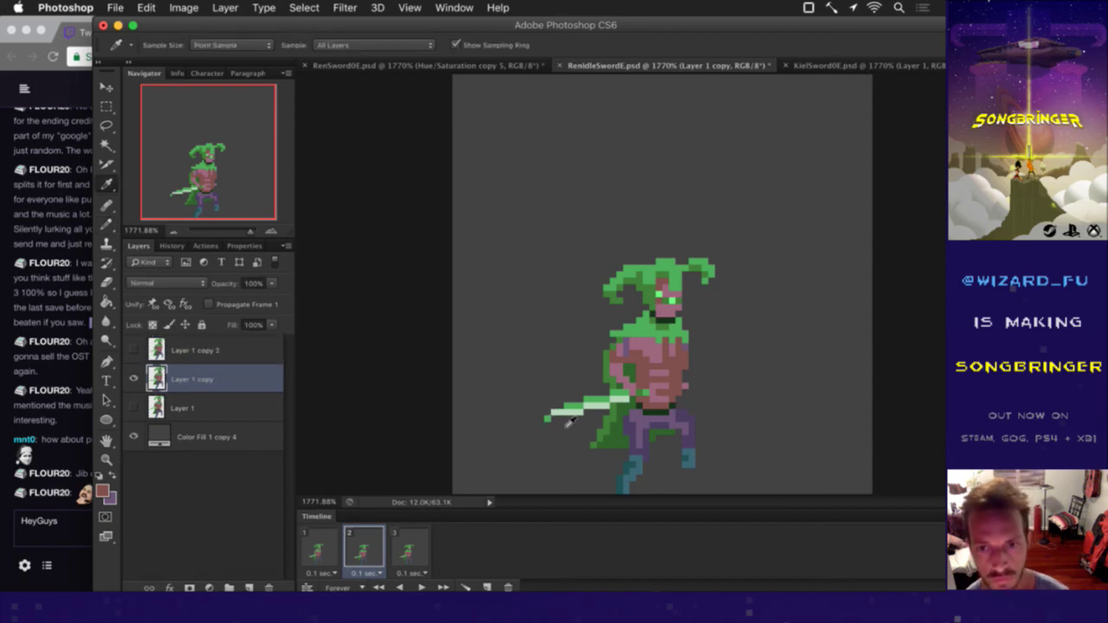
click(637, 437)
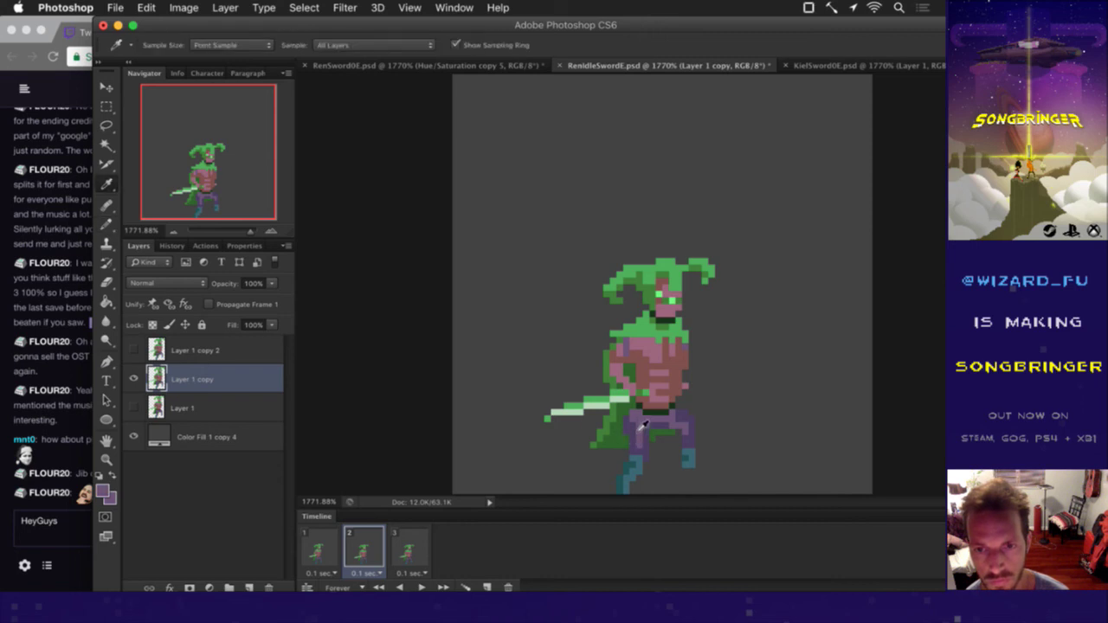
key(b)
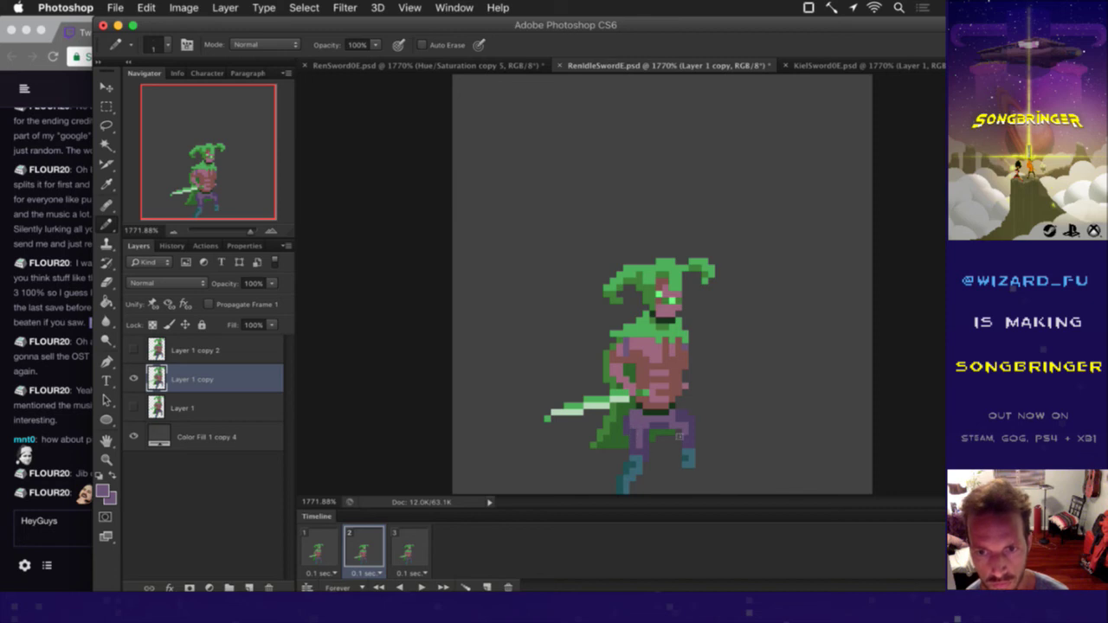
Step: Compare frame 2 with its neighbouring frames, and play the three-frame animation through
click(400, 551)
click(379, 546)
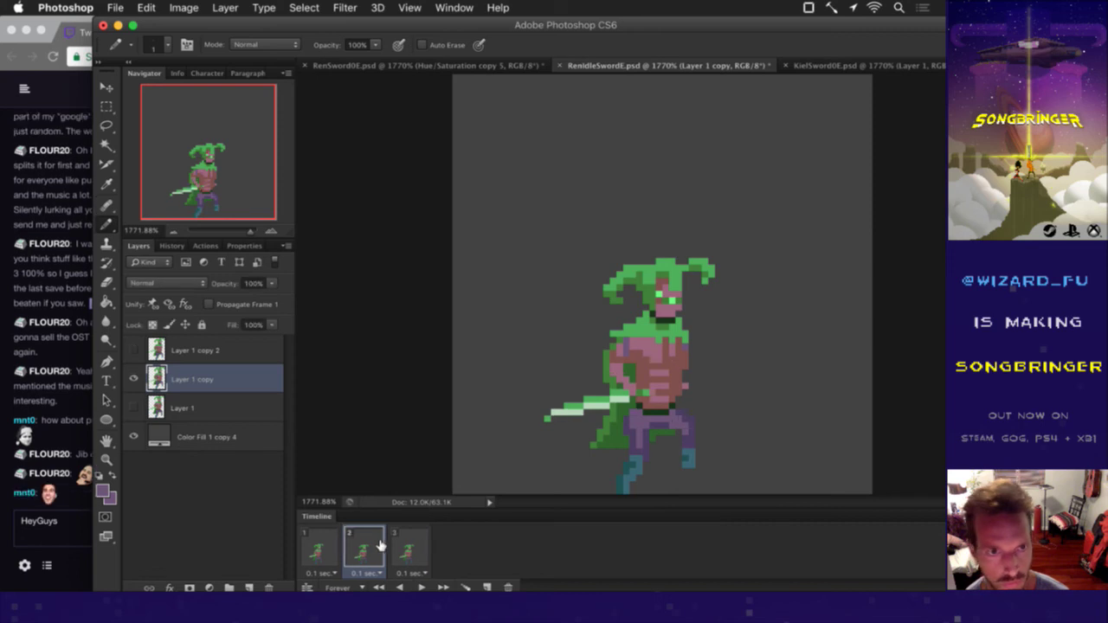
click(319, 550)
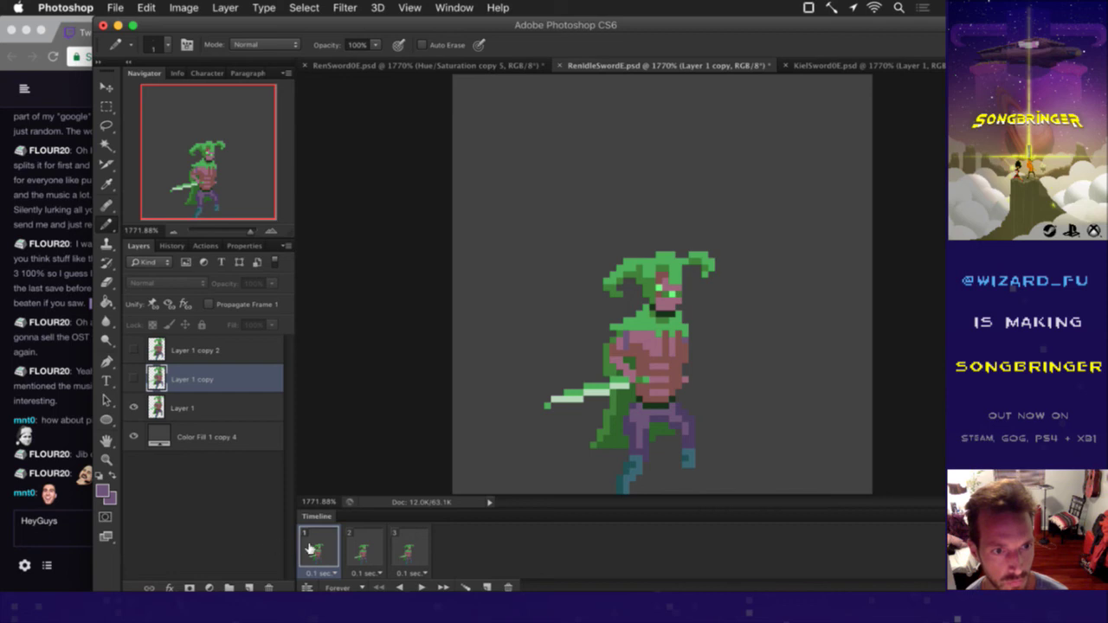
click(359, 545)
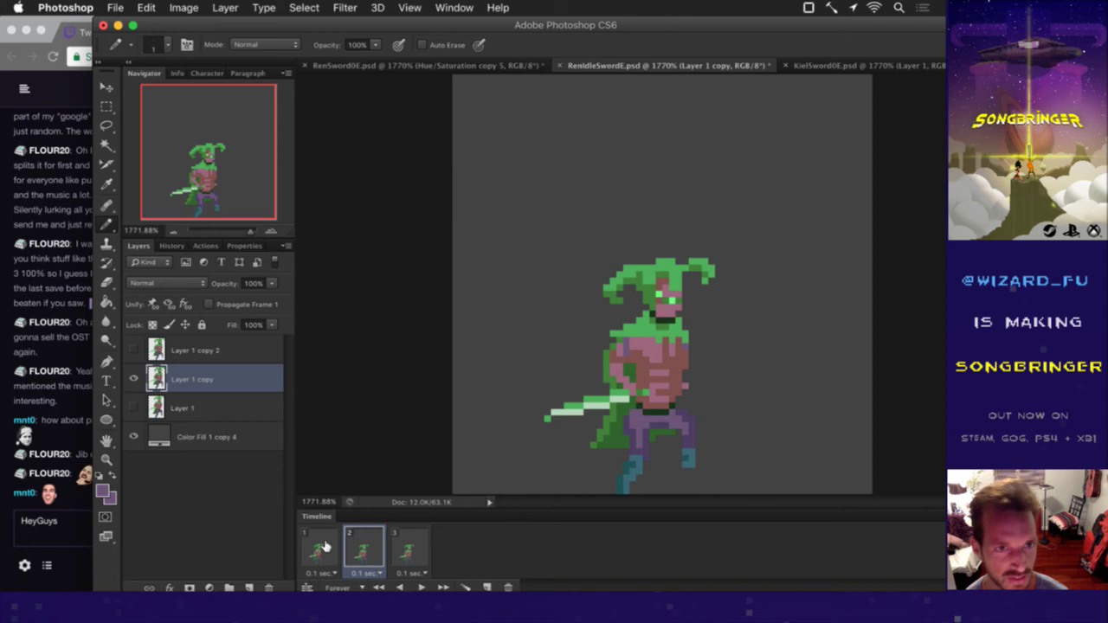
click(325, 547)
click(415, 588)
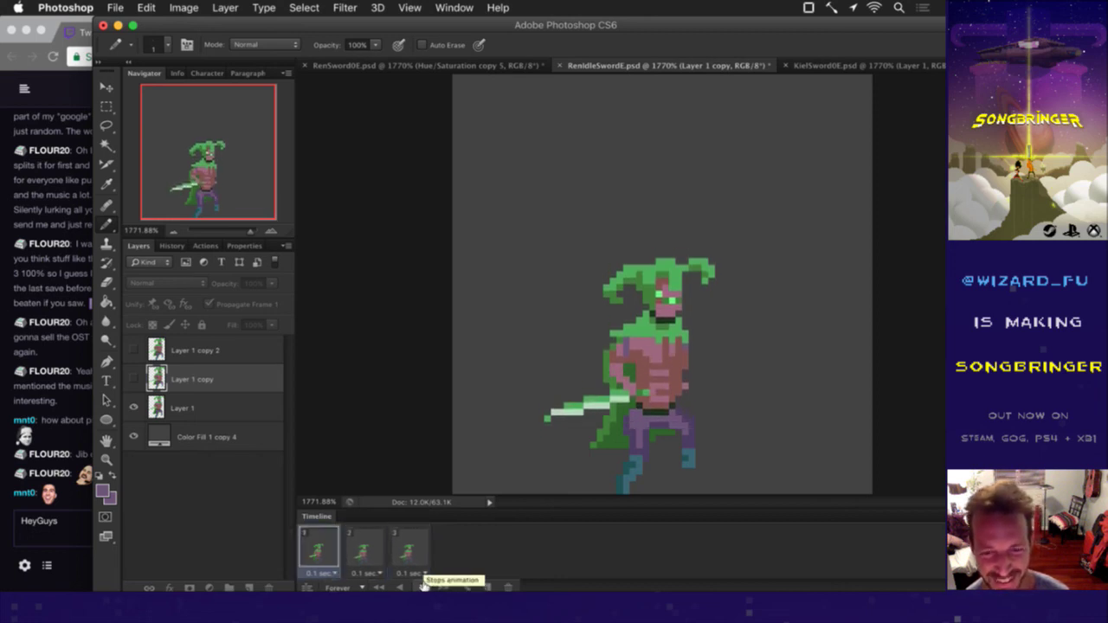
click(423, 586)
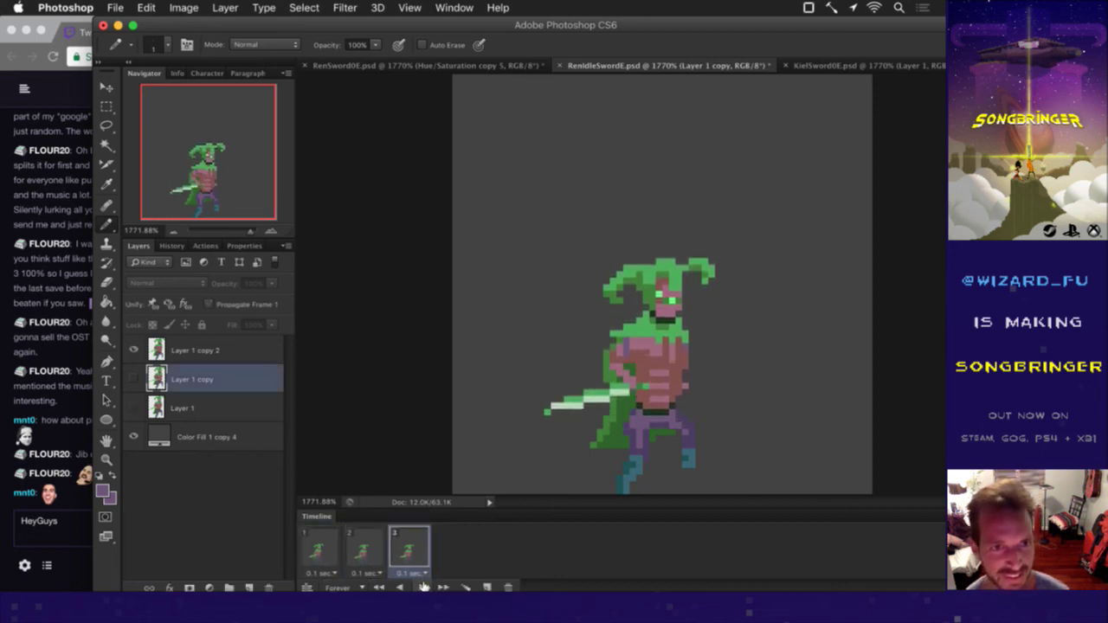
Step: Step through frames 1, 2 and 3 individually to examine the pose changes
click(365, 554)
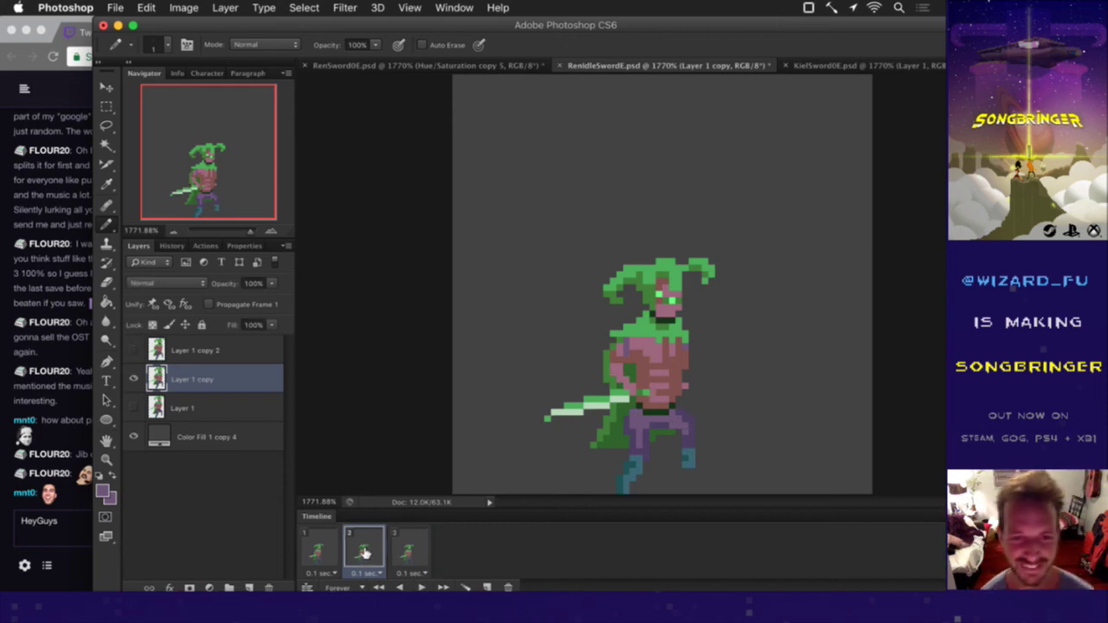
click(320, 548)
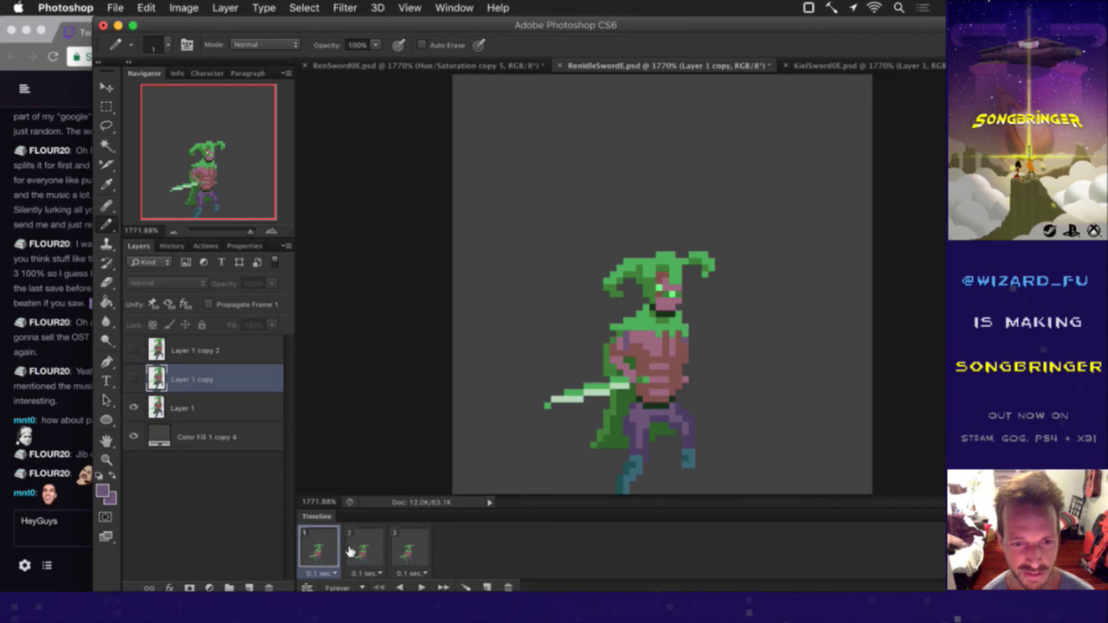
click(352, 551)
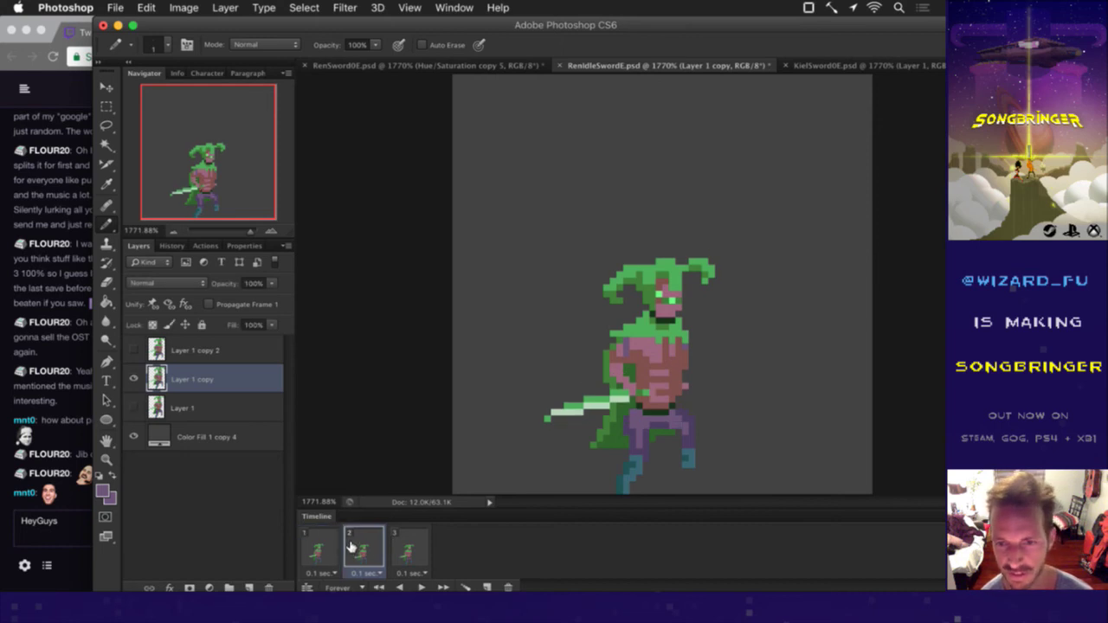
click(330, 543)
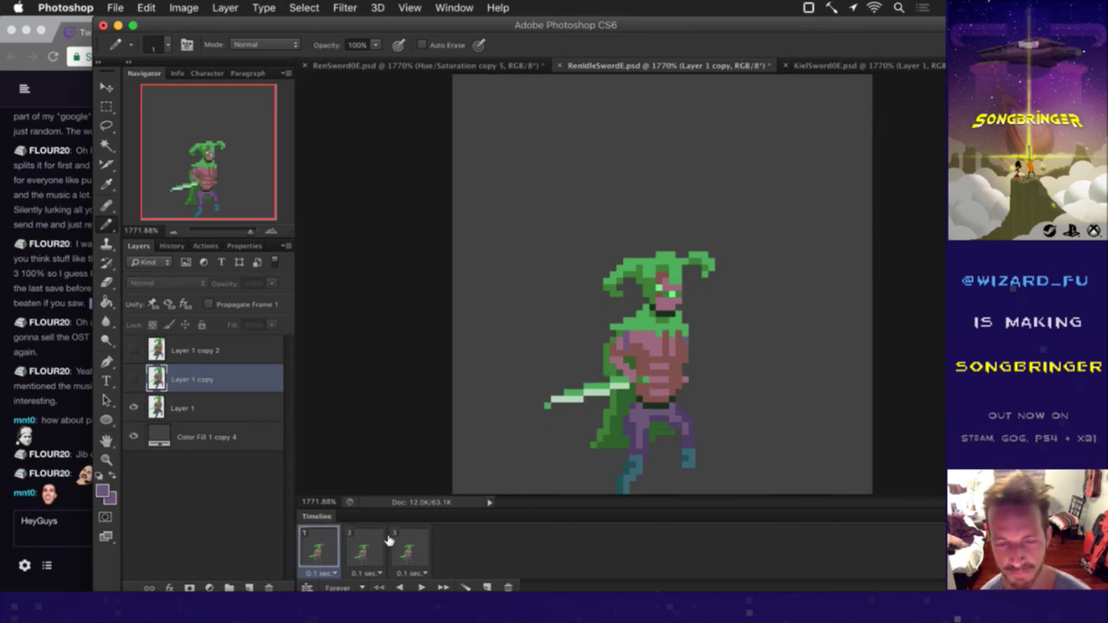
click(371, 545)
click(399, 545)
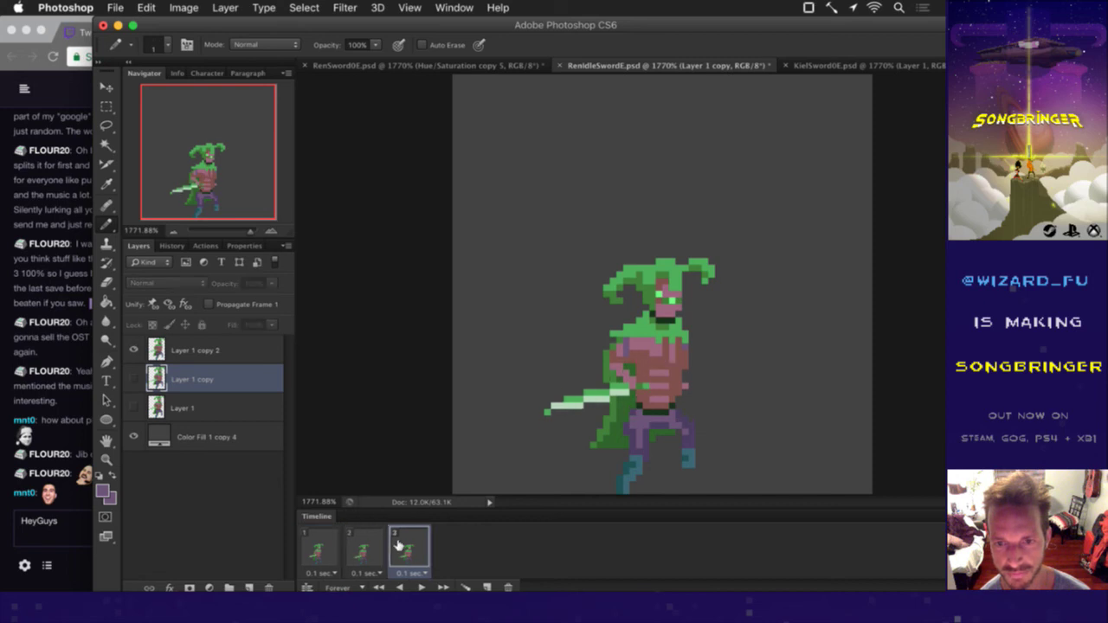
Step: Compare frames 1 and 2 of the idle animation and save RenIdleSwordE.psd
click(355, 551)
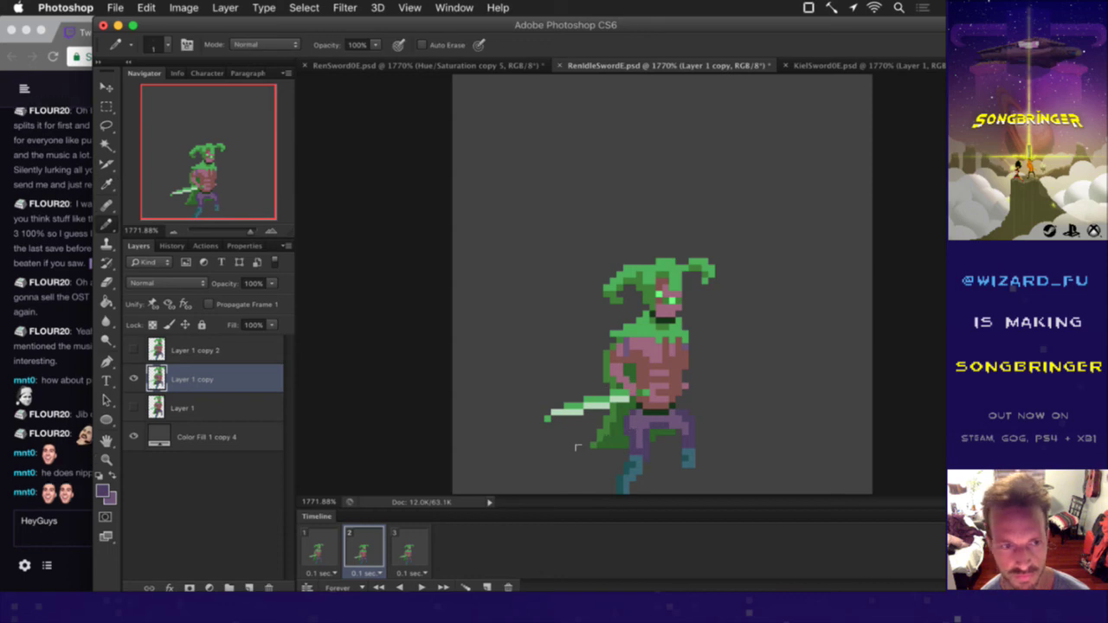
click(62, 466)
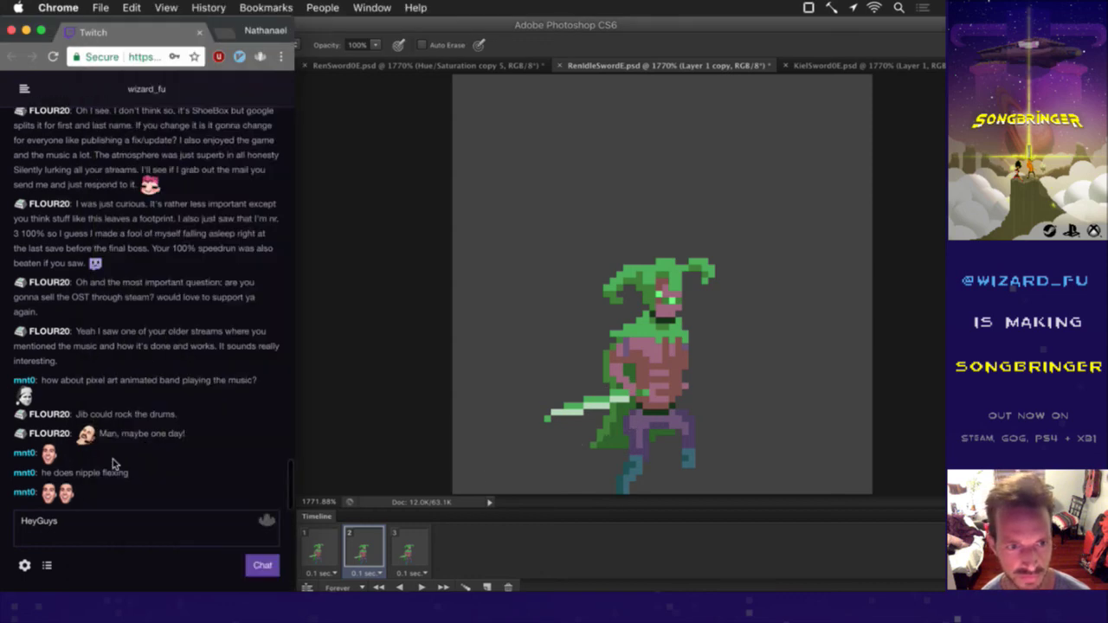
click(398, 417)
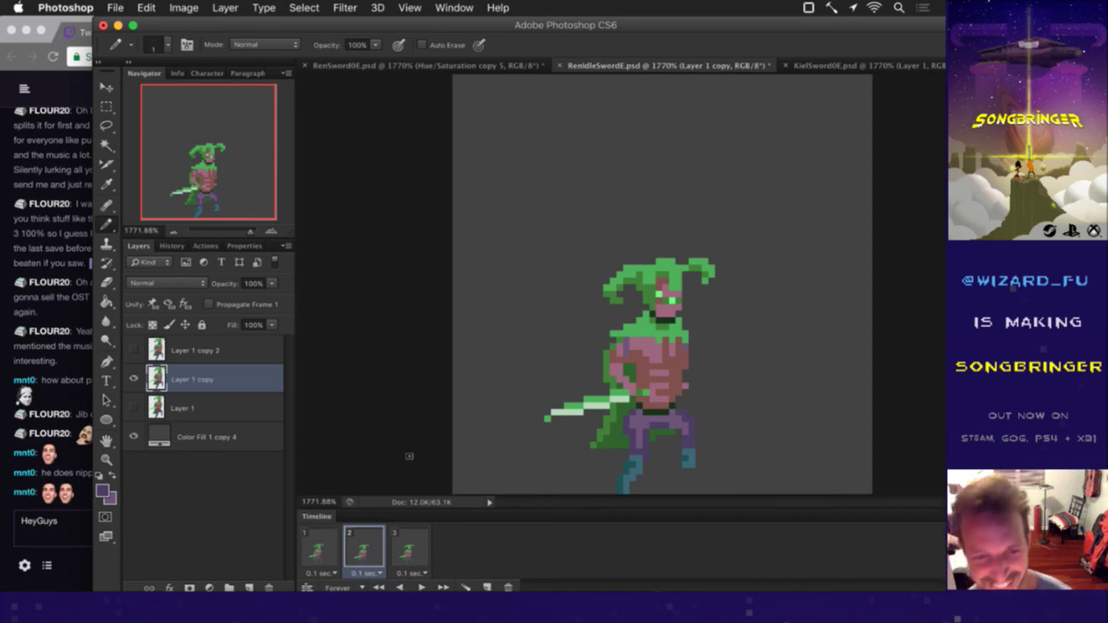
click(317, 549)
click(377, 548)
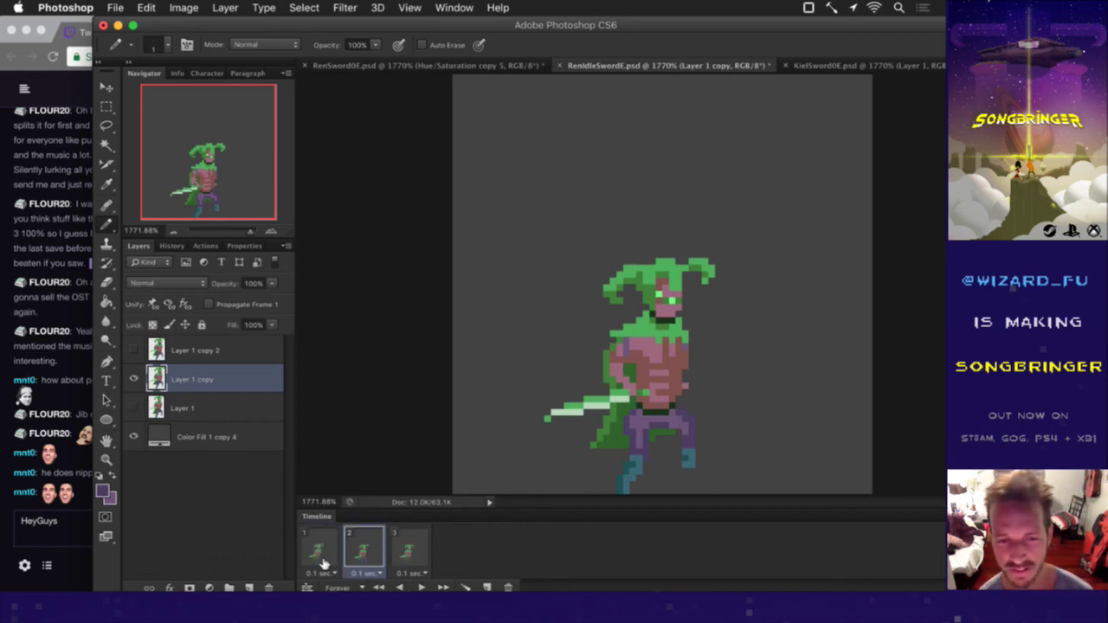
key(ctrl+s)
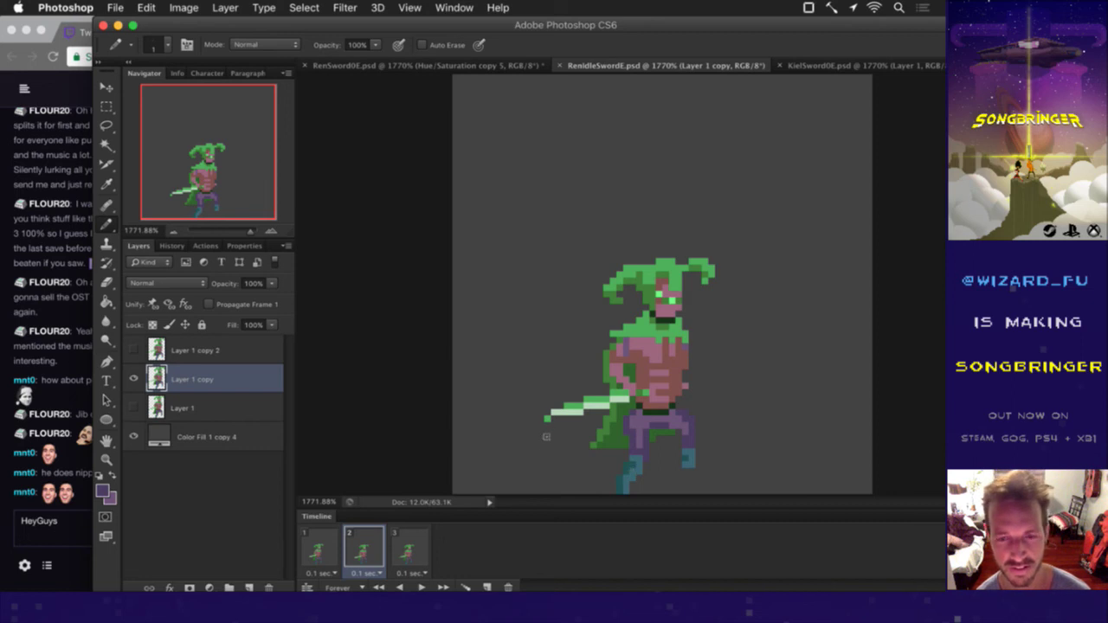
Step: Step through frames 1, 2 and 3 to compare the legs, torso and sword, ending on frame 3
click(403, 533)
click(377, 543)
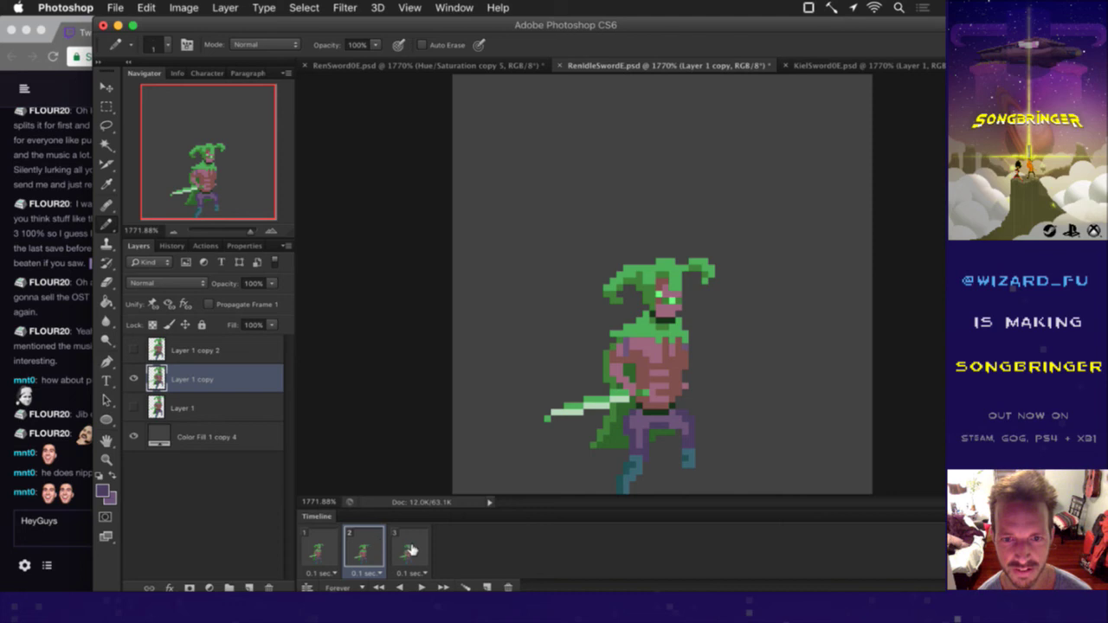
click(315, 554)
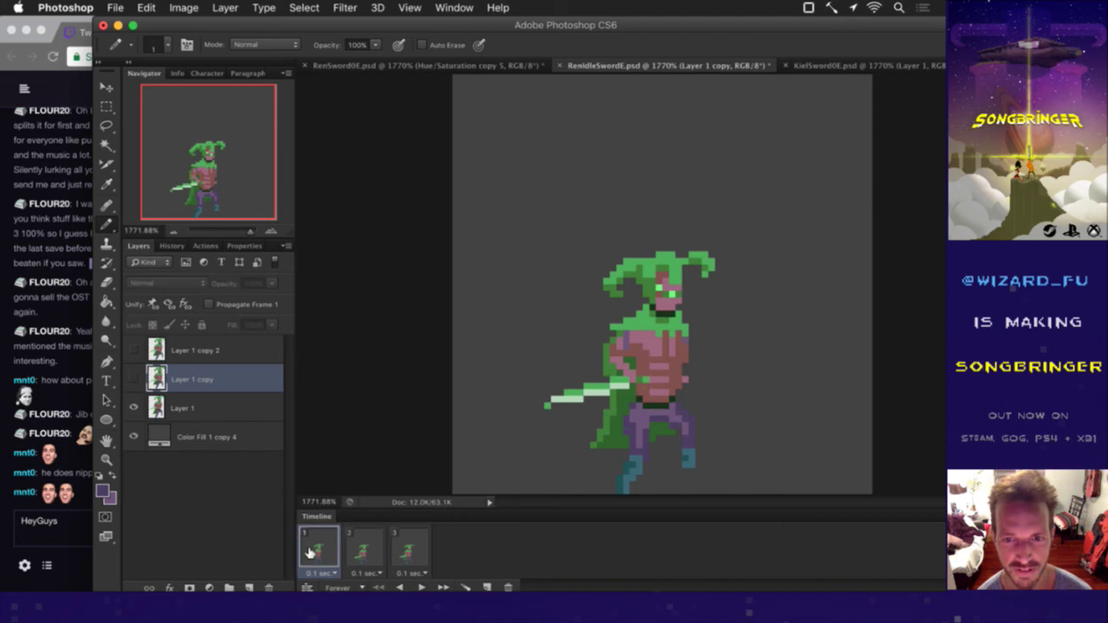
click(367, 542)
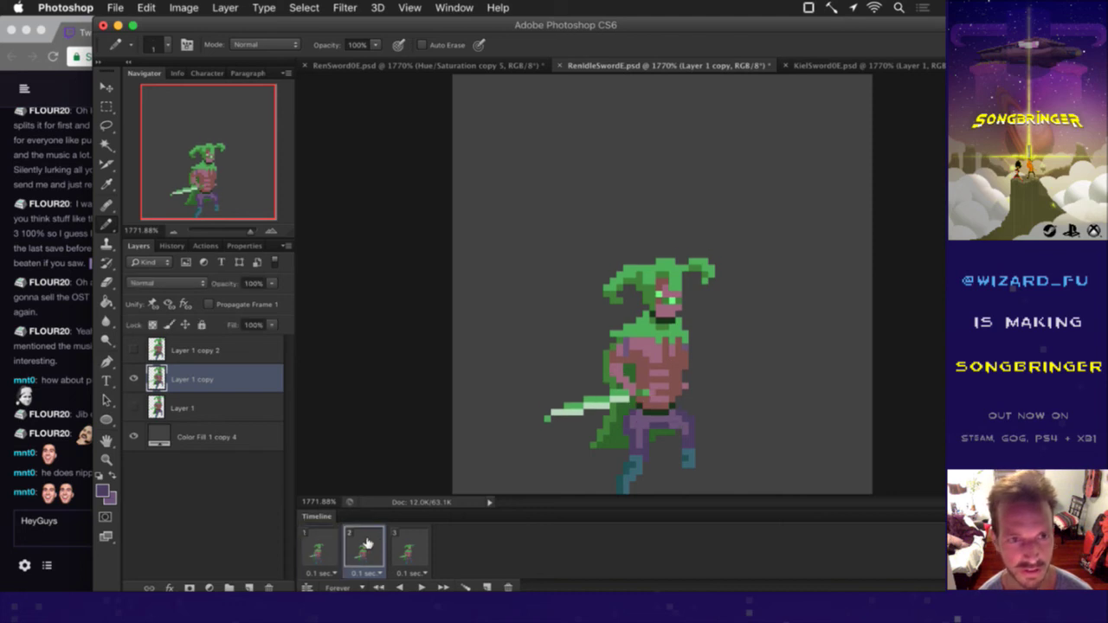
click(422, 551)
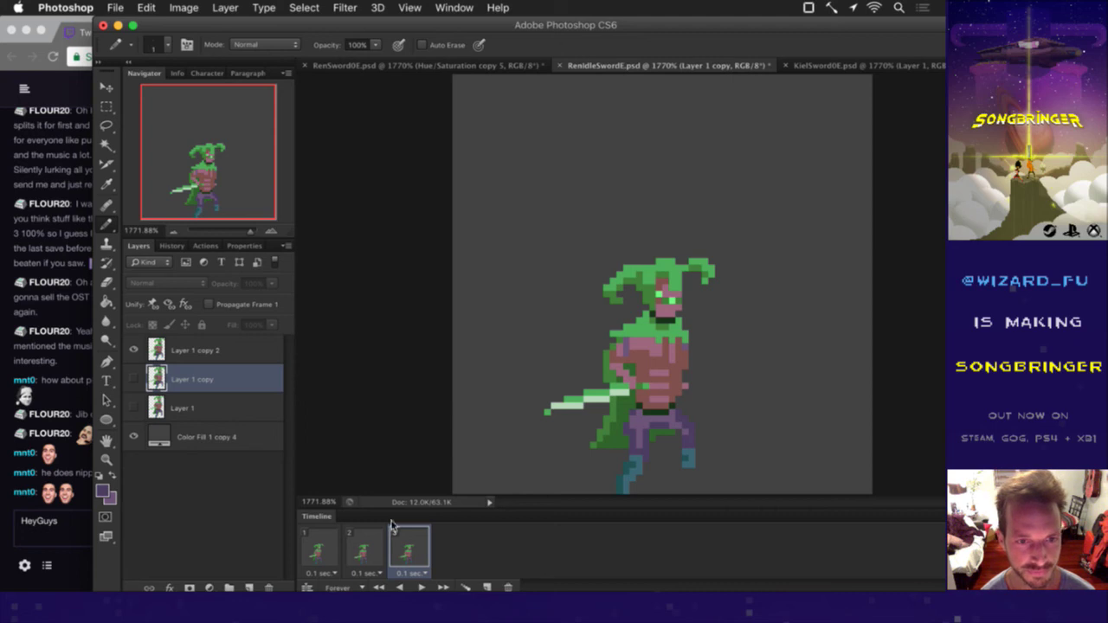
Step: Sample the trousers' purple in frame 3 for the Pencil and make Layer 1 copy 2 active
key(i)
click(679, 425)
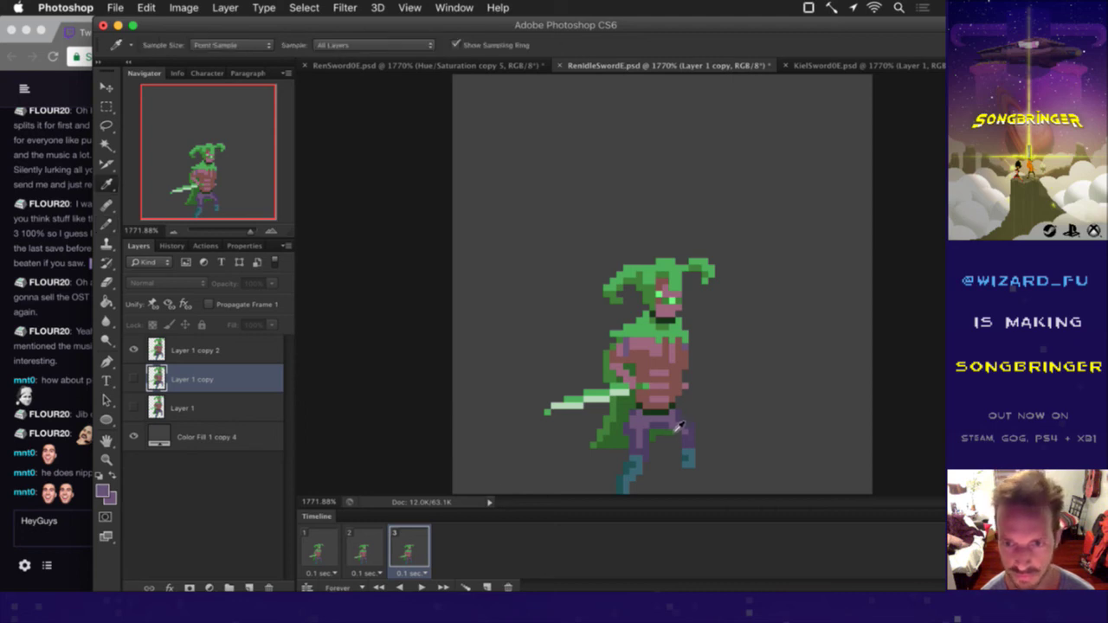
key(b)
click(222, 351)
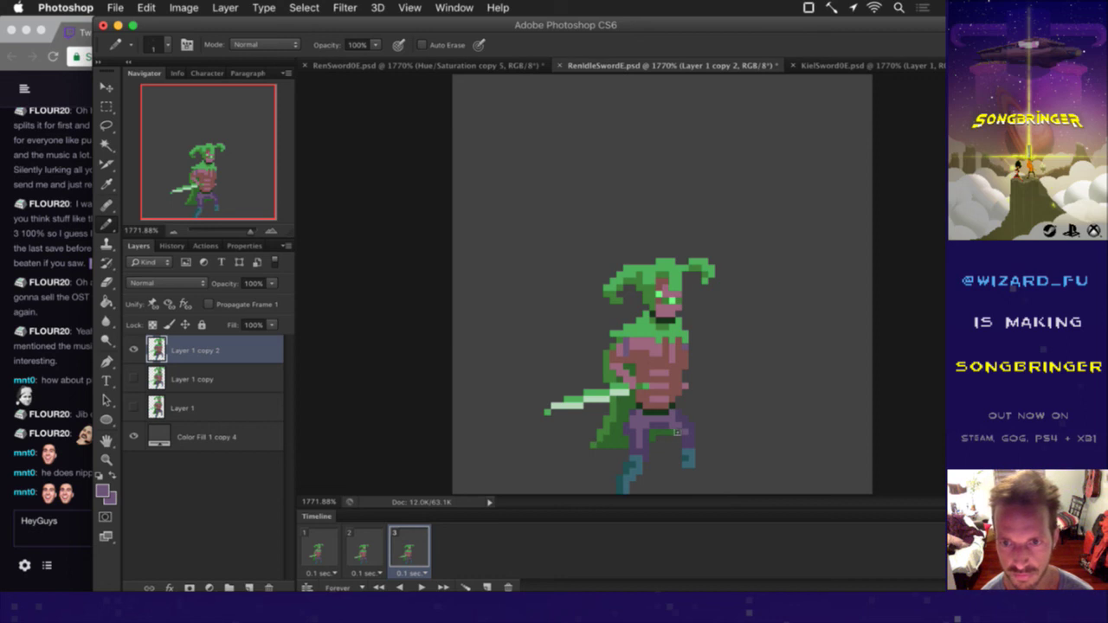
Step: Compare frames 2 and 3, and play the animation from frame 1 to check the motion
click(364, 533)
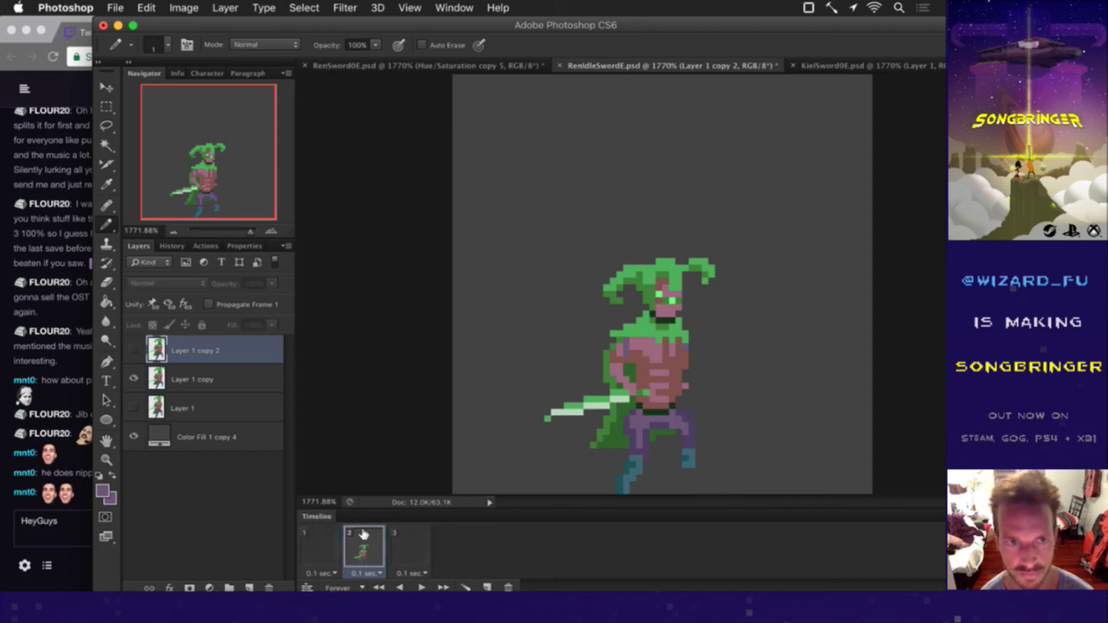
click(410, 548)
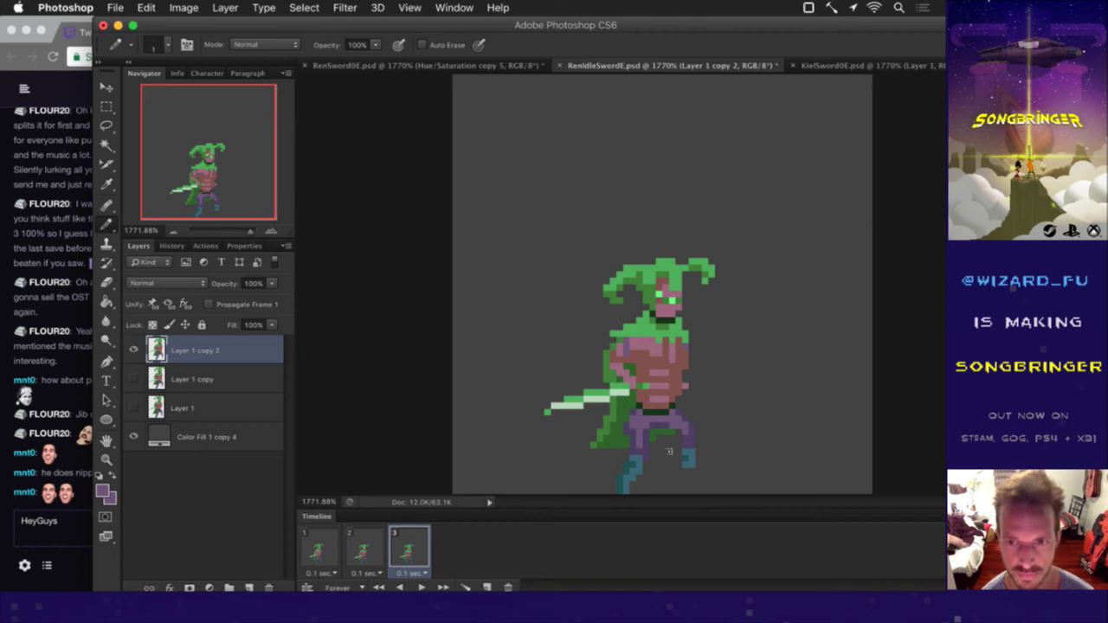
click(364, 548)
click(401, 543)
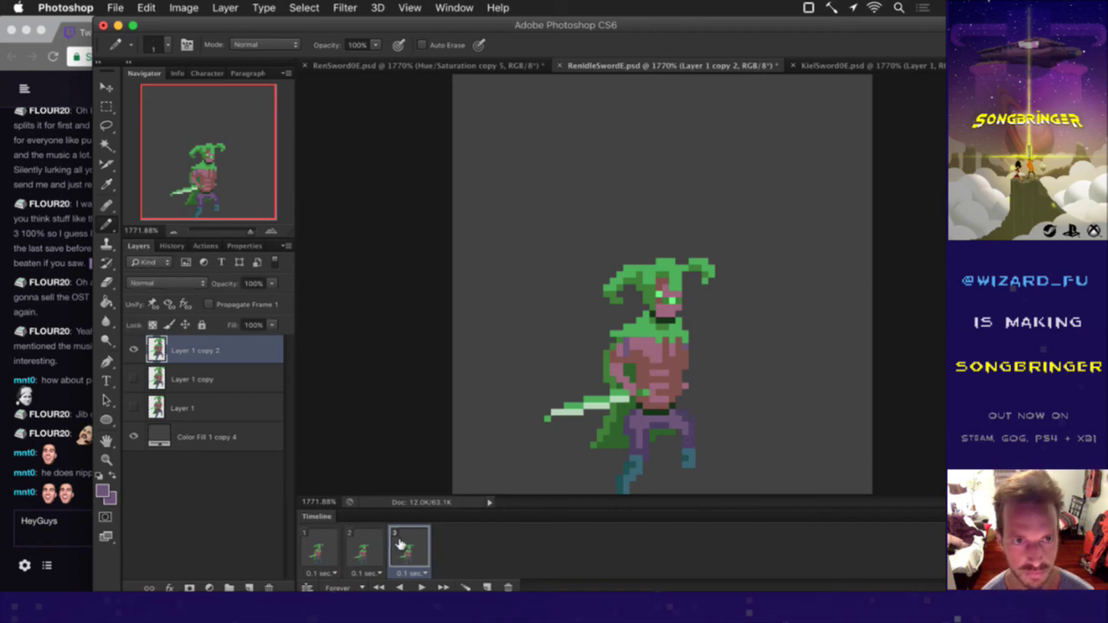
click(321, 548)
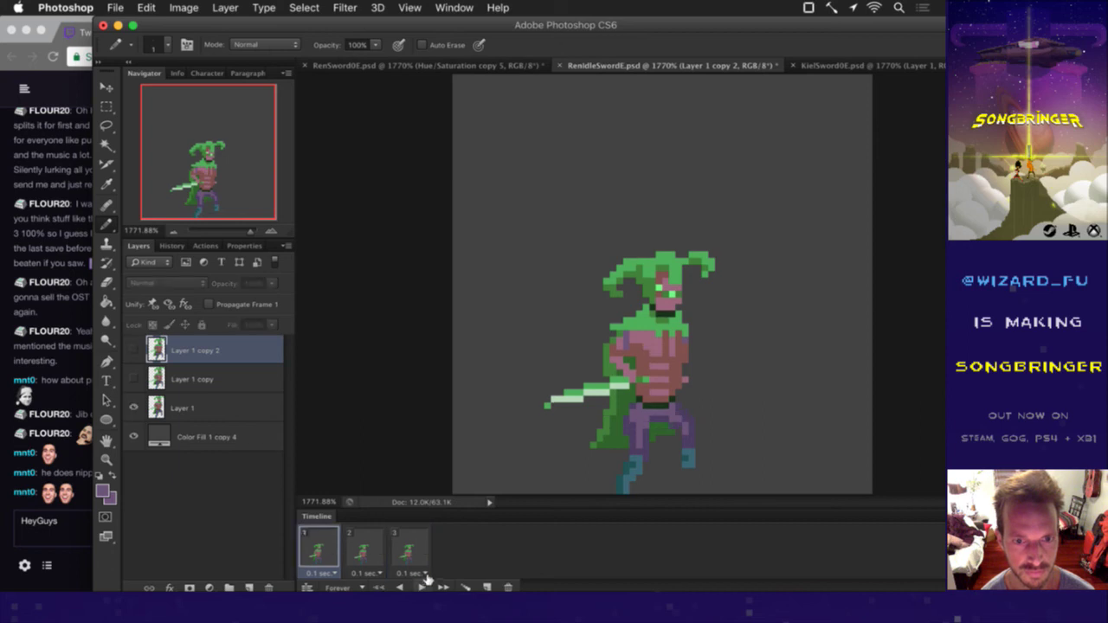
click(426, 585)
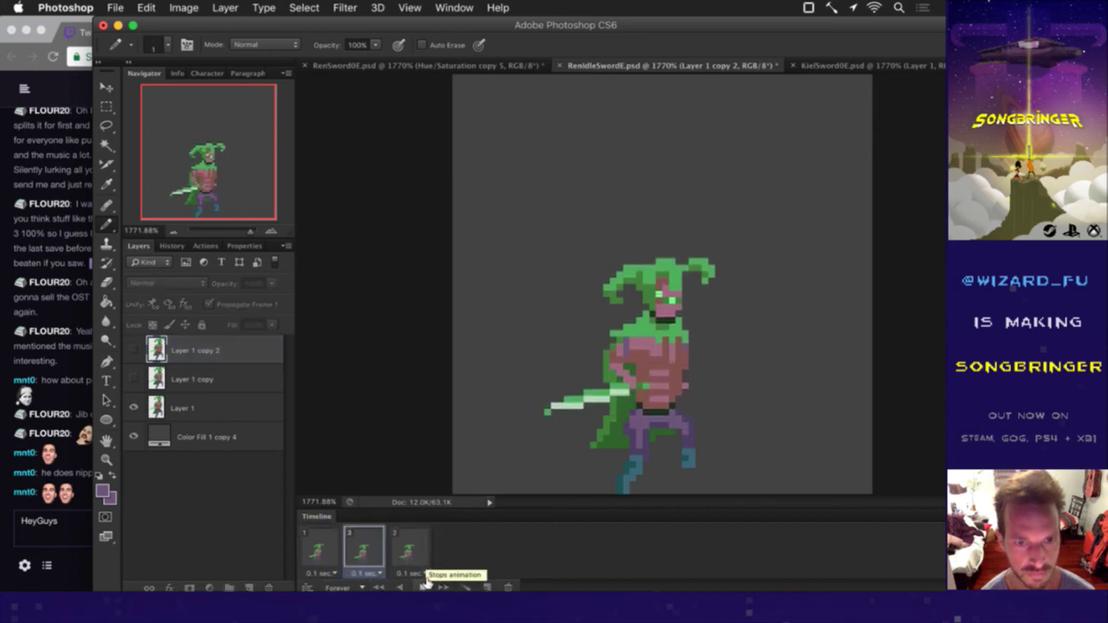
click(423, 587)
Step: In frame 2, sample the cape's green and pencil extra pixels onto the cape's outer lower tip on Layer 1 copy
click(332, 552)
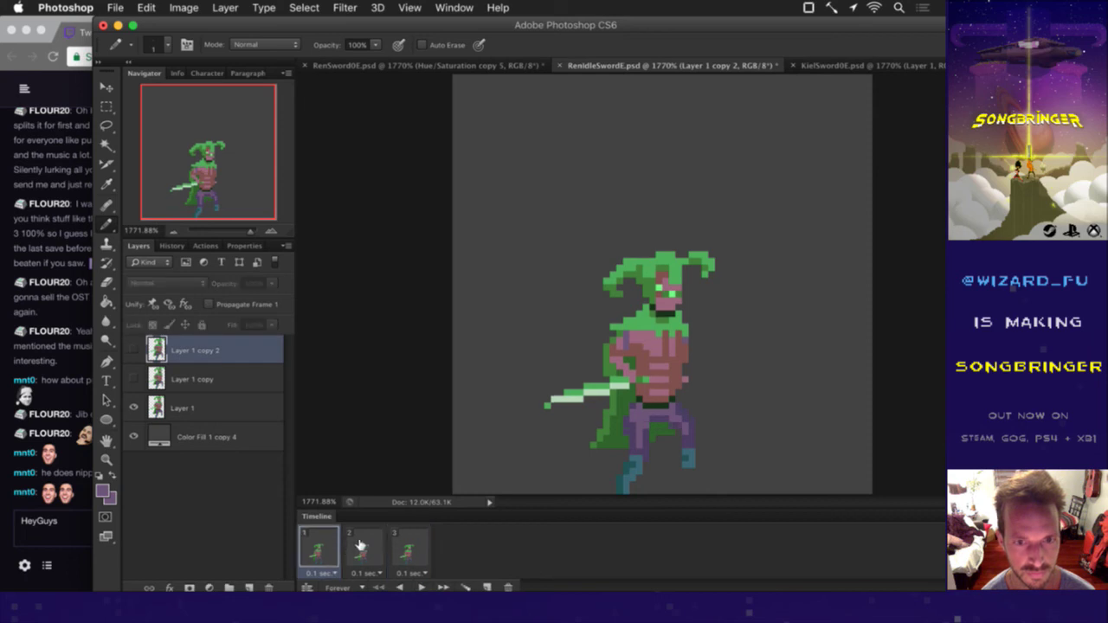
click(360, 545)
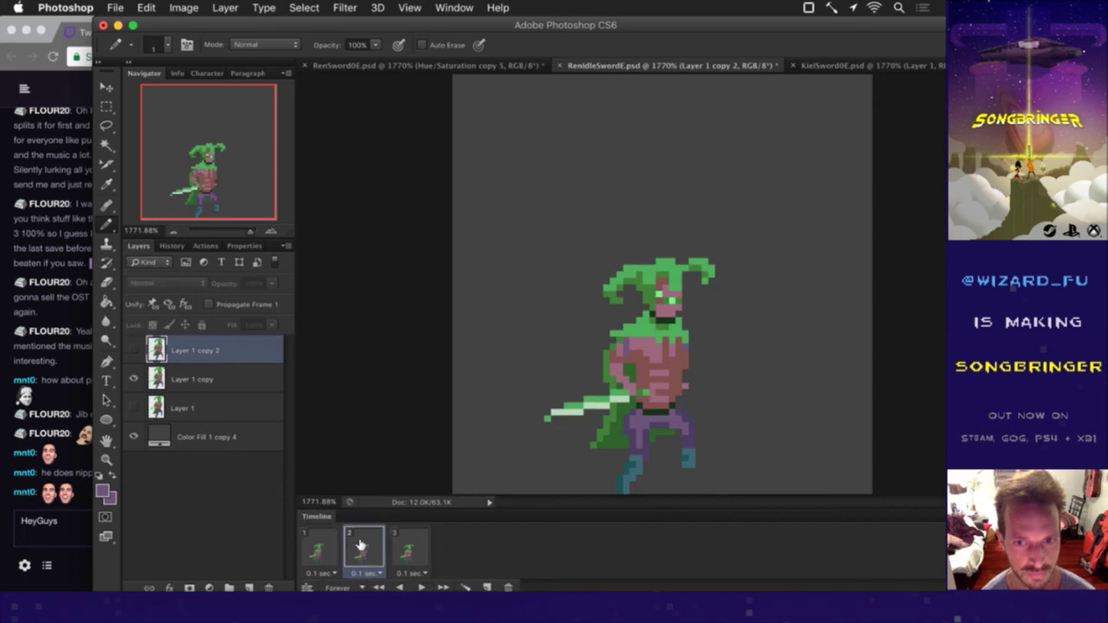
click(192, 380)
key(i)
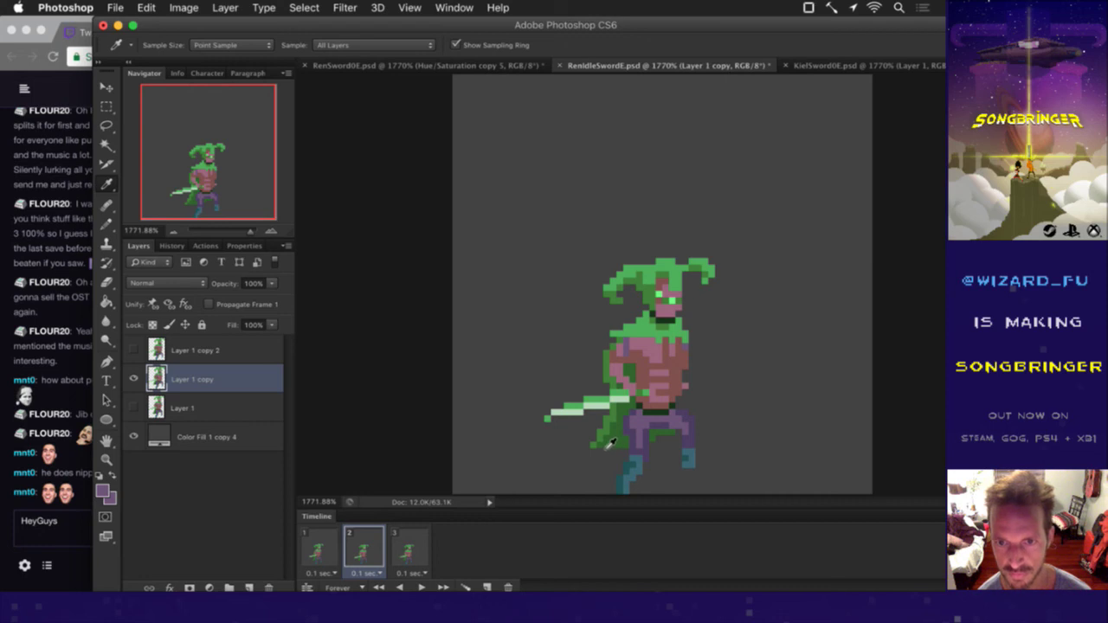
key(b)
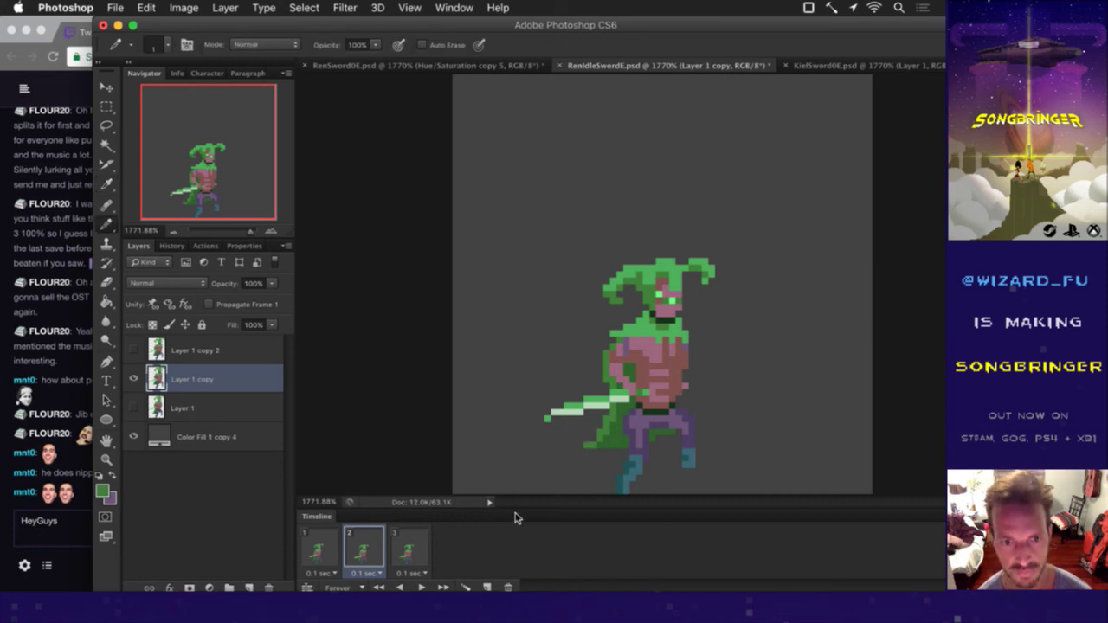
Step: Pencil the same green cape-tip extension in frame 3 on Layer 1 copy 2, and play the animation to check it
click(409, 551)
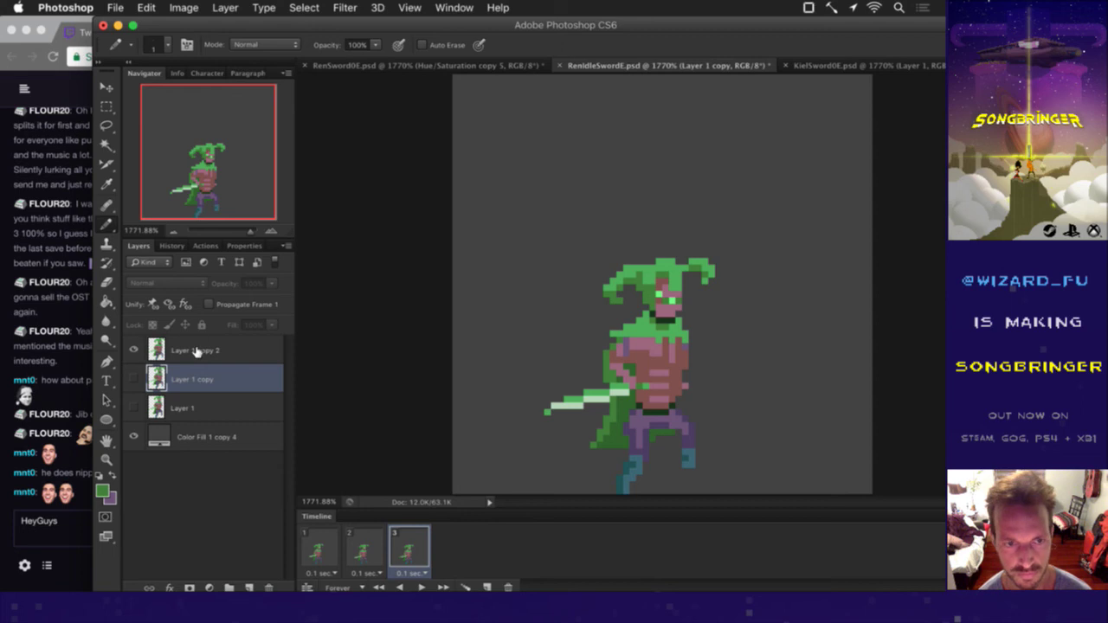
click(196, 350)
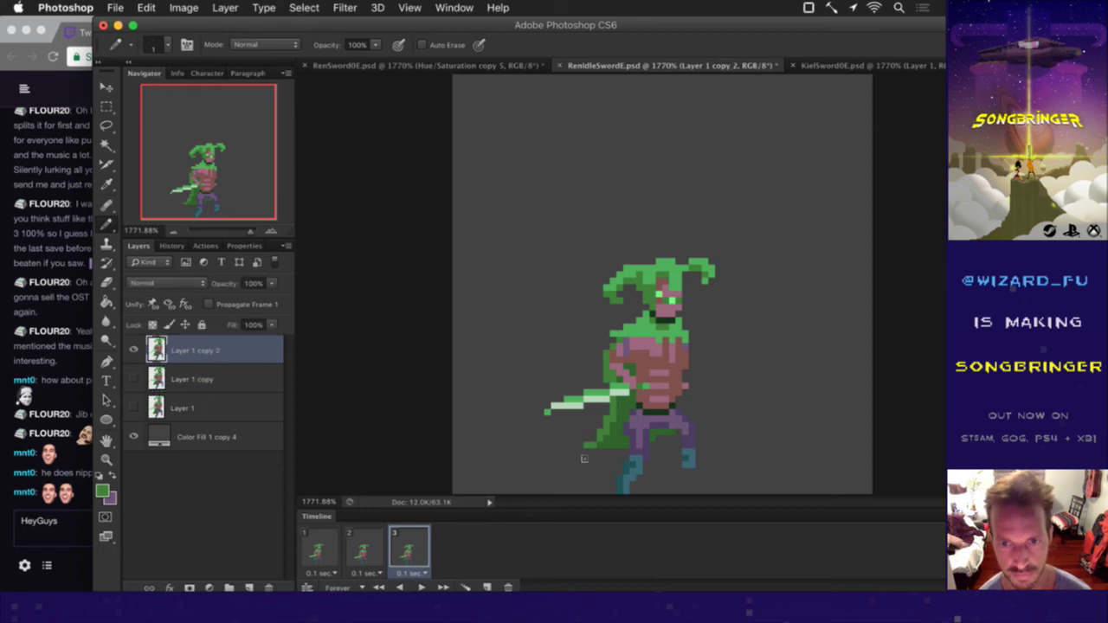
click(422, 588)
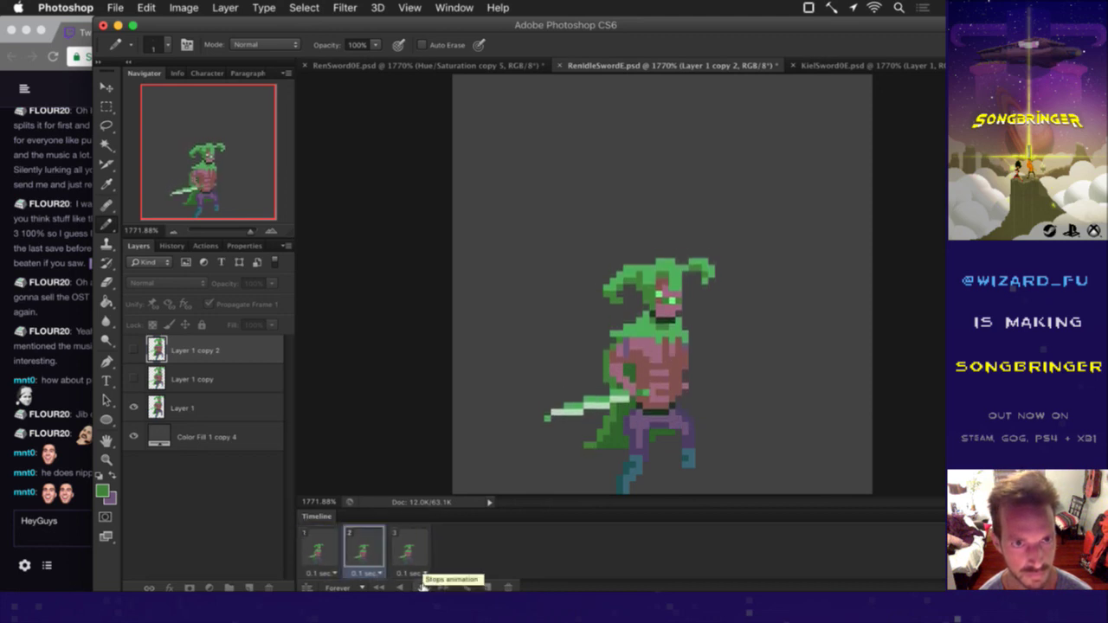
click(421, 588)
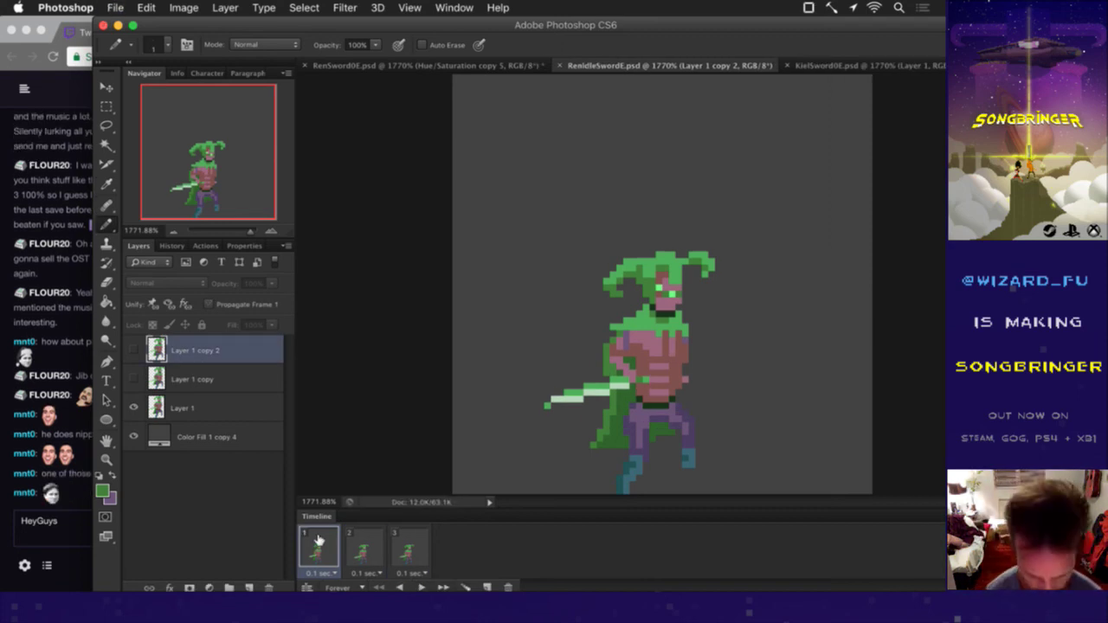
Step: Export the three idle frames of RenIdleSwordE.psd with the background fill hidden
key(super+alt+shift+r)
key(Return)
key(Return)
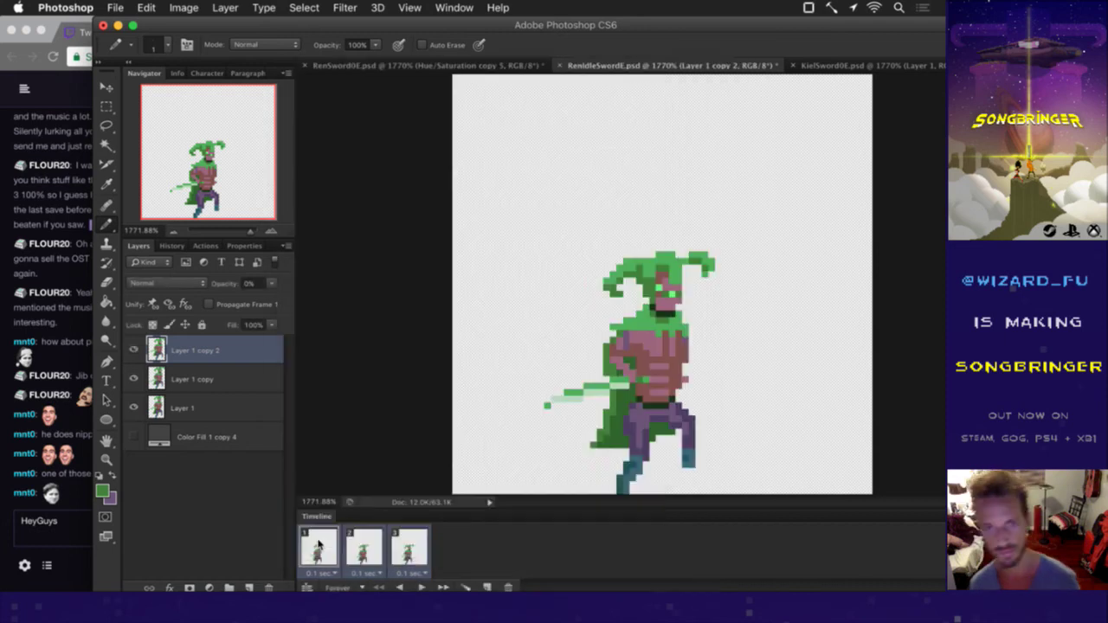
Step: Switch to Ren.txt in iTerm2 and clear the search highlighting with :noh
key(super+Tab)
key(super+Tab)
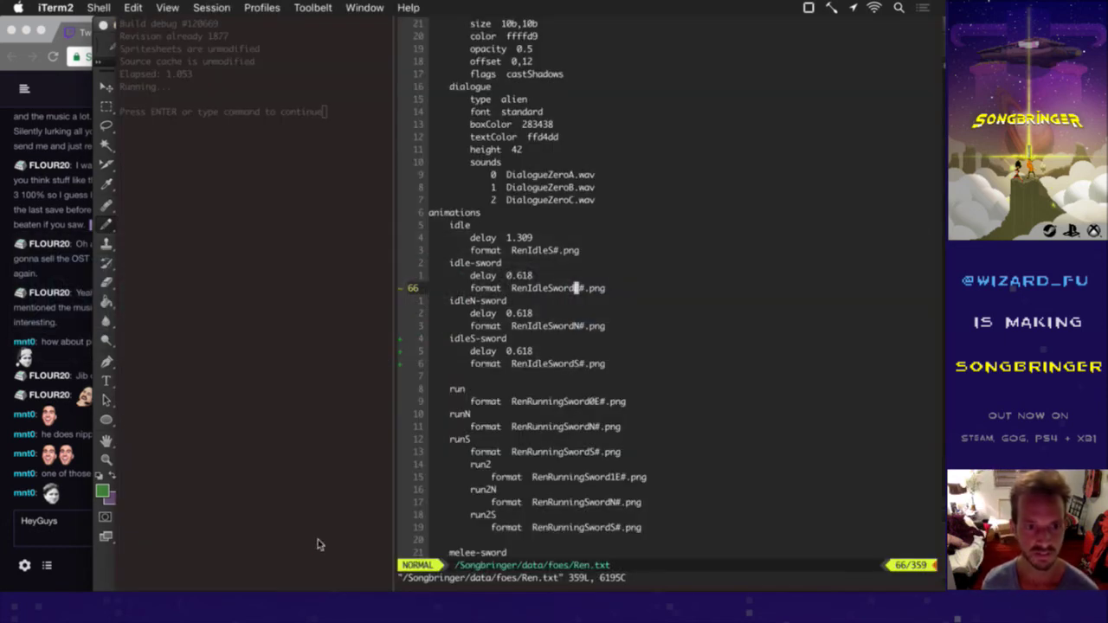
text(:noh)
key(Return)
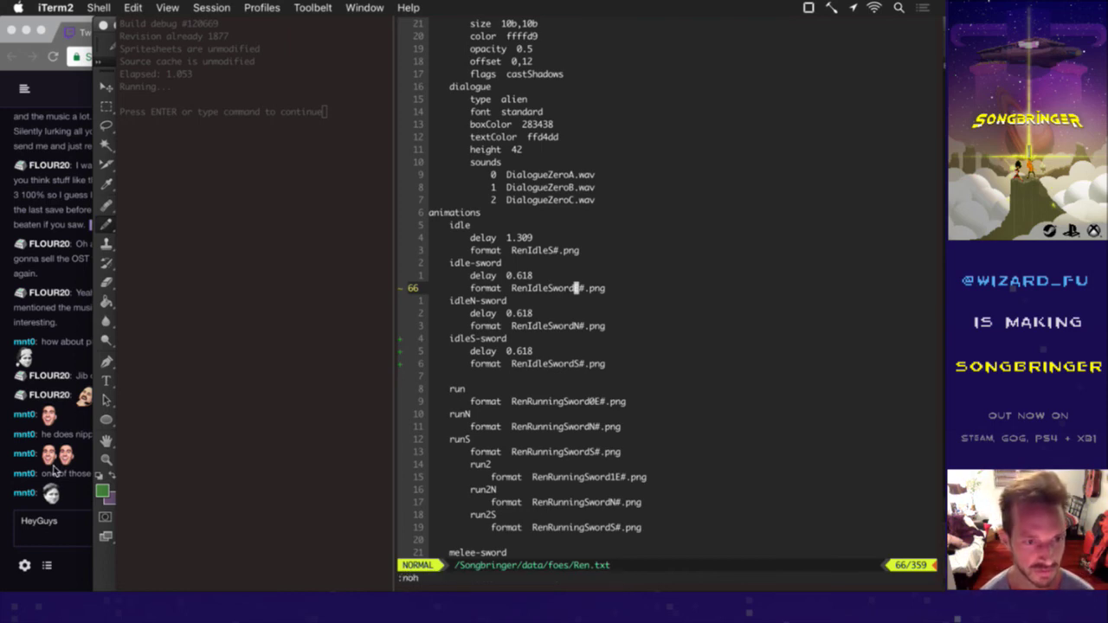
Step: Read the latest Twitch chat messages in Chrome and return to Ren.txt in iTerm2
key(super+Tab)
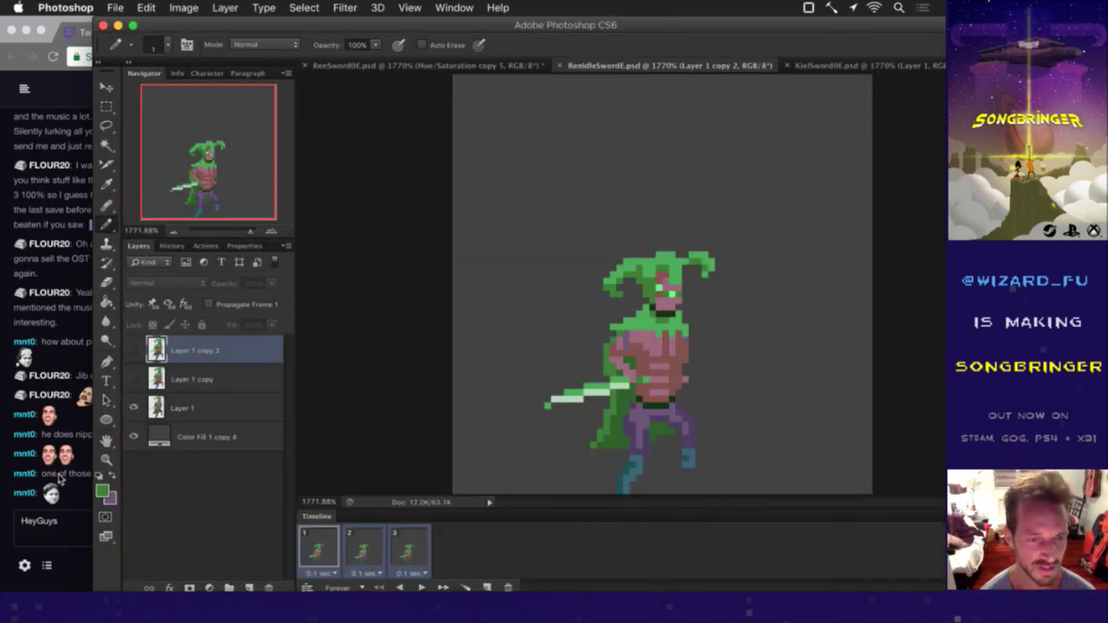
key(super+Tab)
click(86, 465)
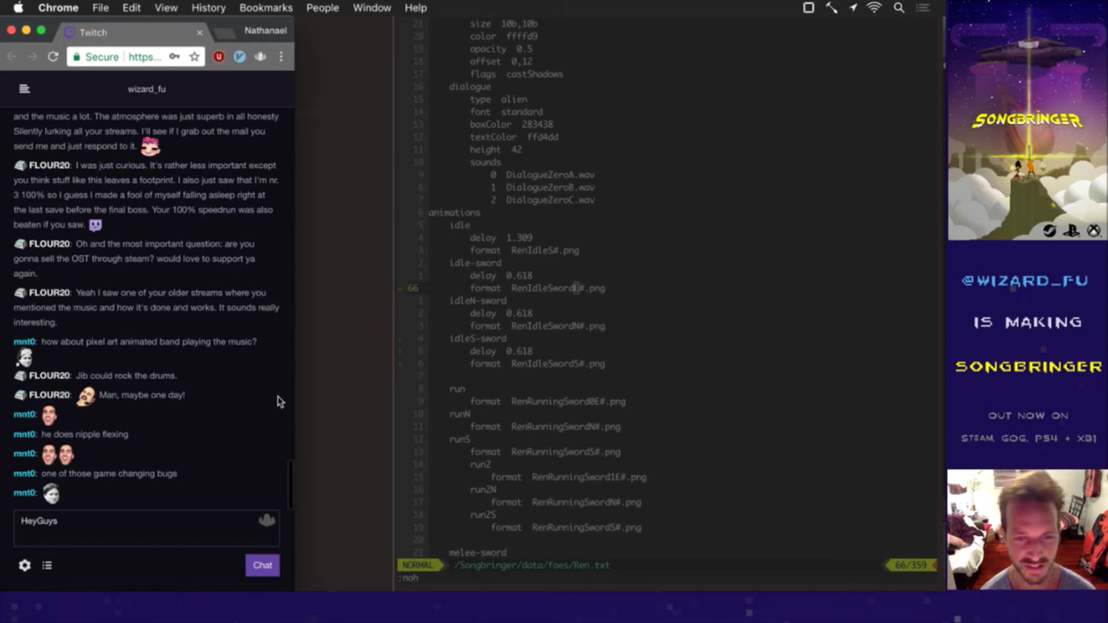
key(super+Tab)
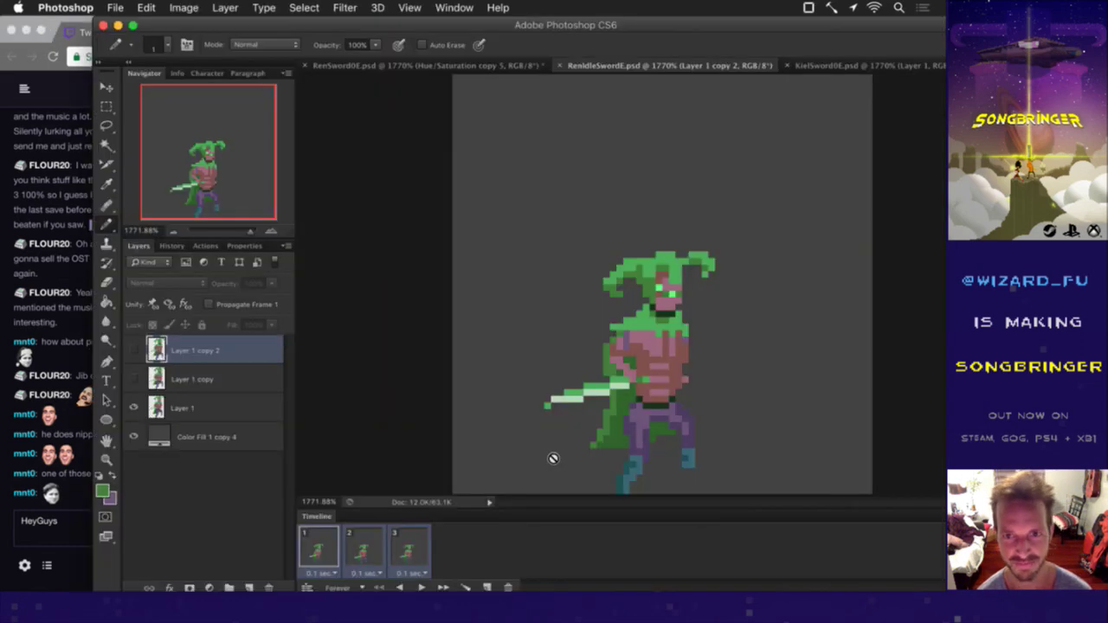
key(super+Tab)
key(super+shift+Tab)
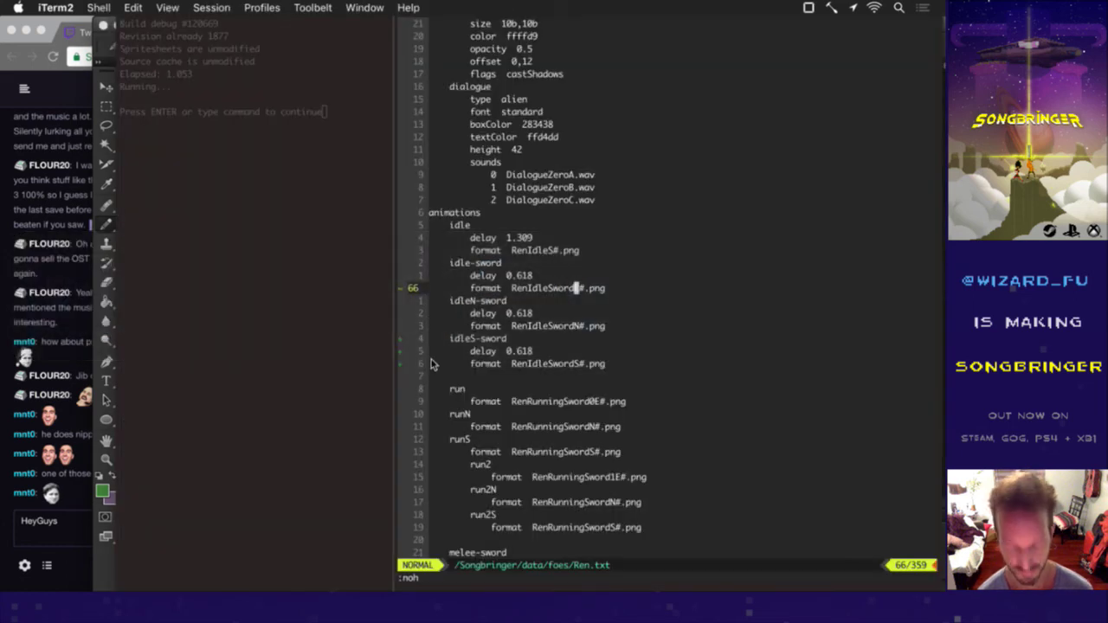
Step: Write Ren.txt with :up, build and run the game, and start the encounter to test the sword idle animation
text(:up)
key(Return)
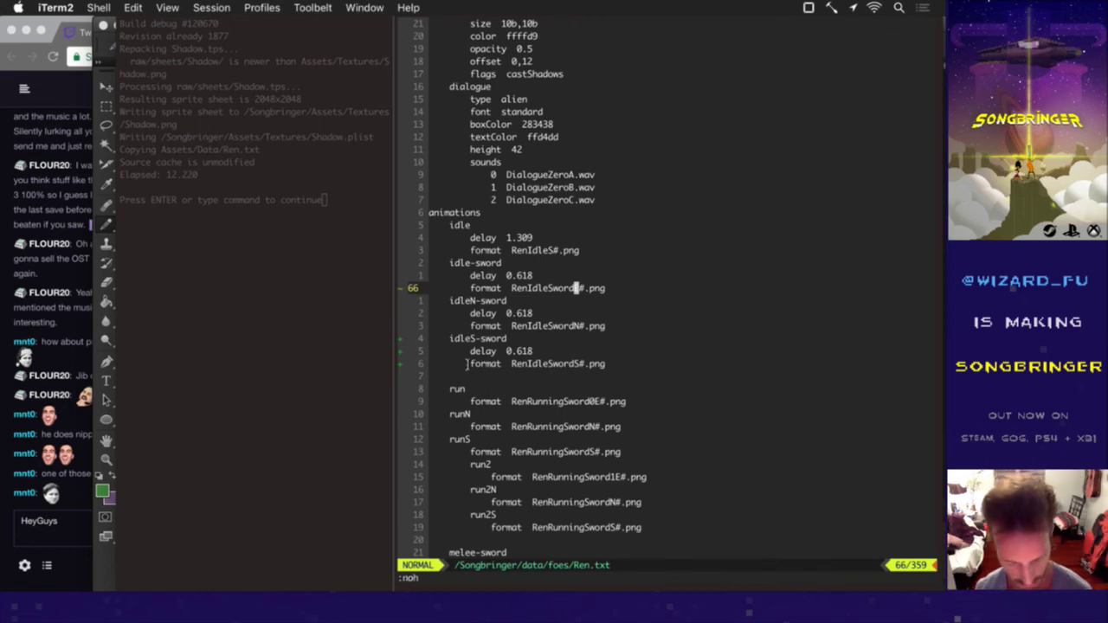
key(F5)
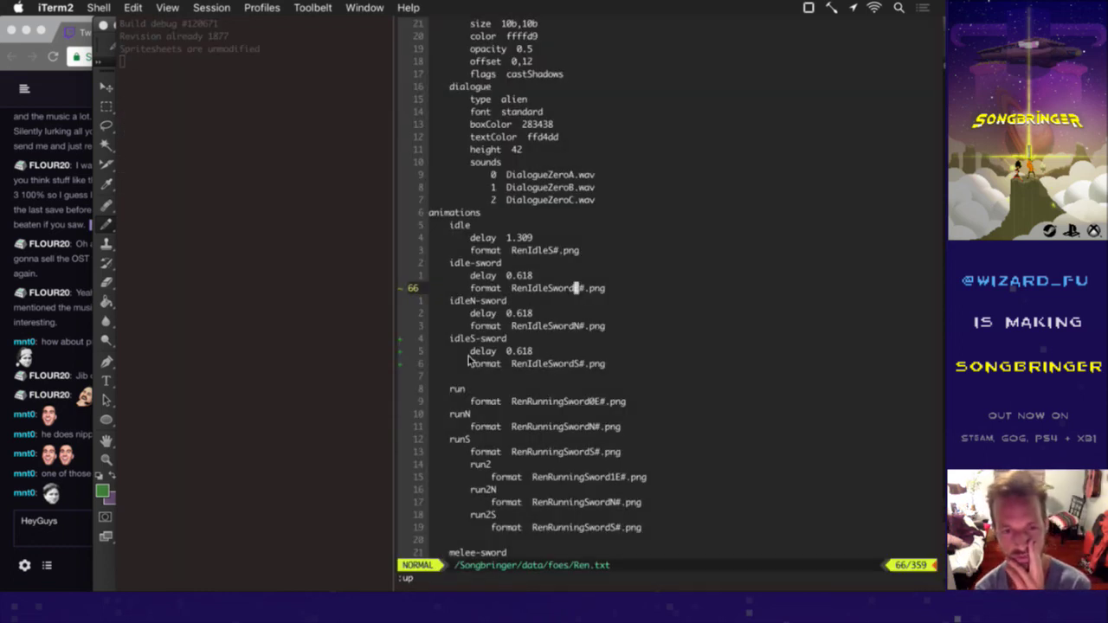
key(F5)
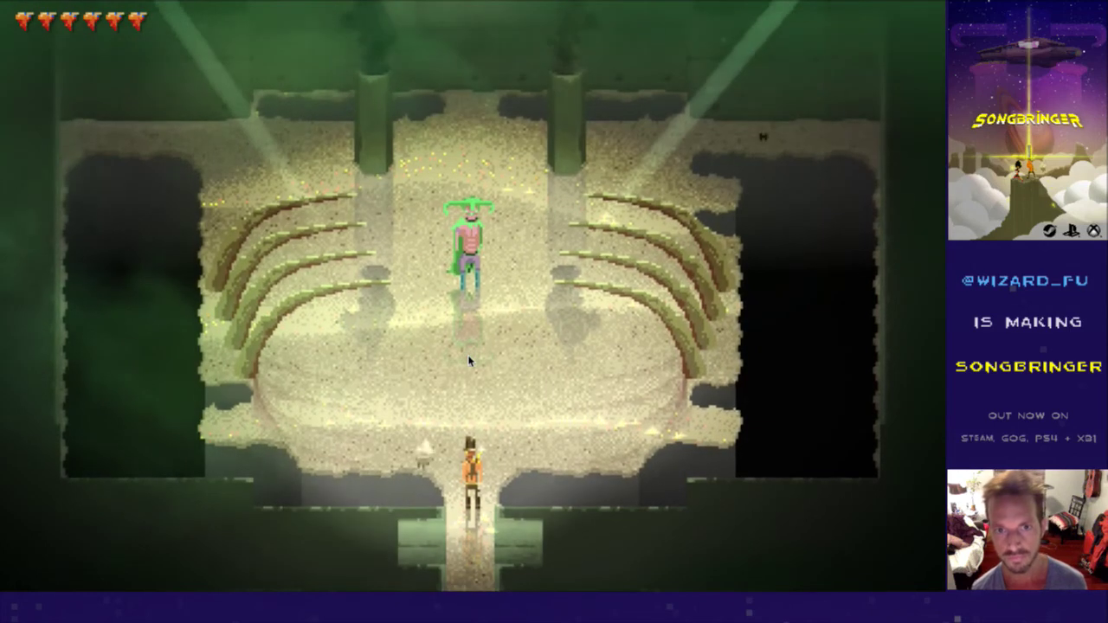
key(space)
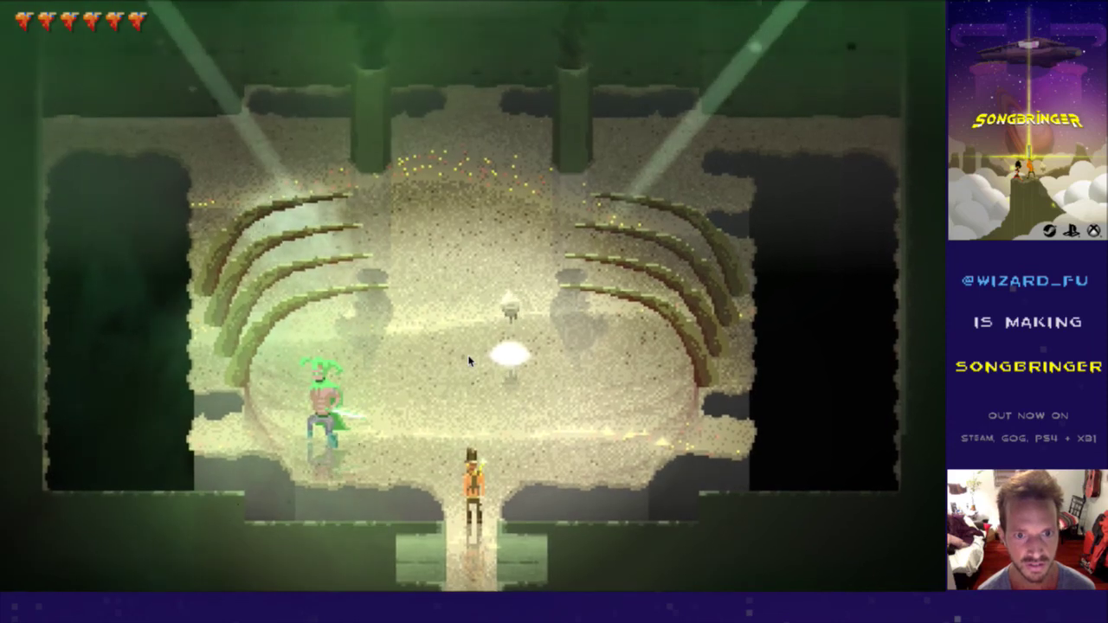
Step: Walk the hero toward the boss to check the sword idle, quit the game and return to Ren.txt in iTerm2
key(Up)
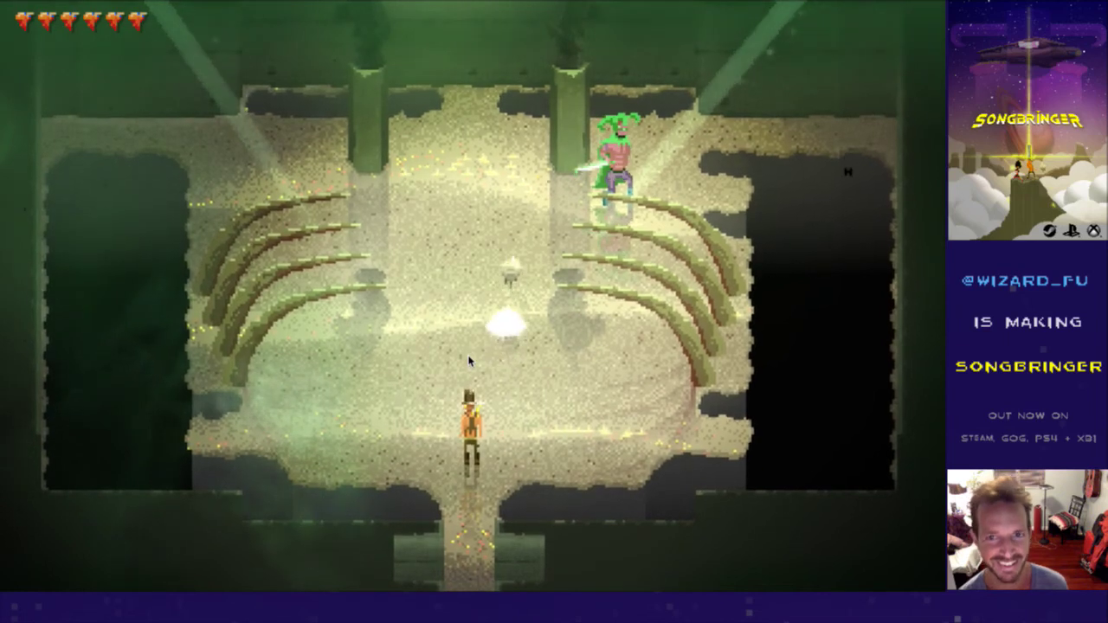
key(super+q)
key(super+Tab)
key(super+Tab)
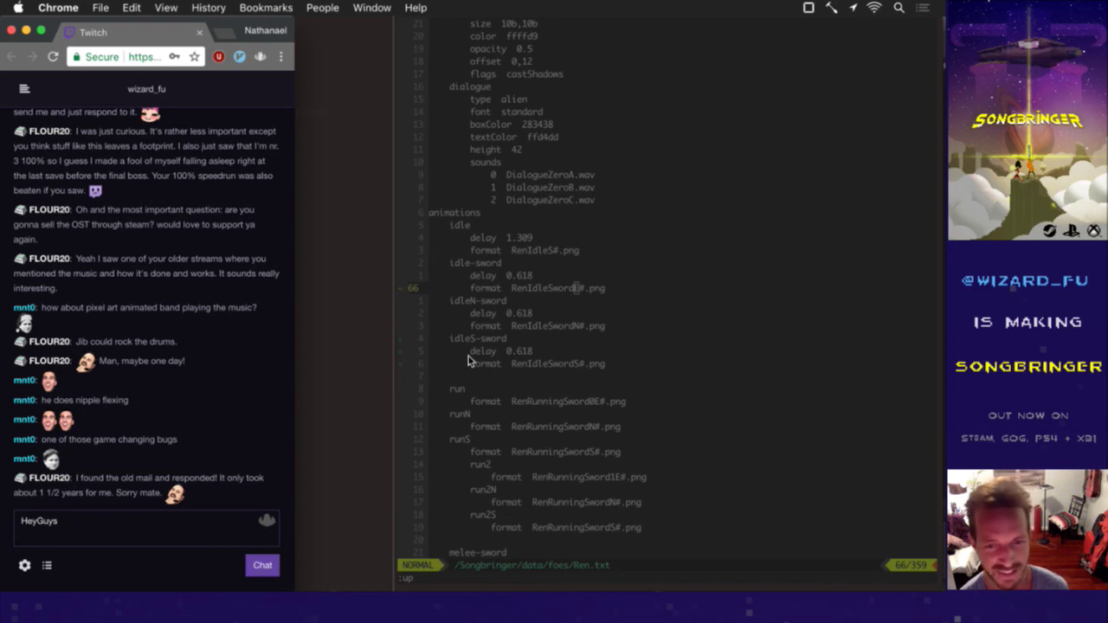
key(super+Tab)
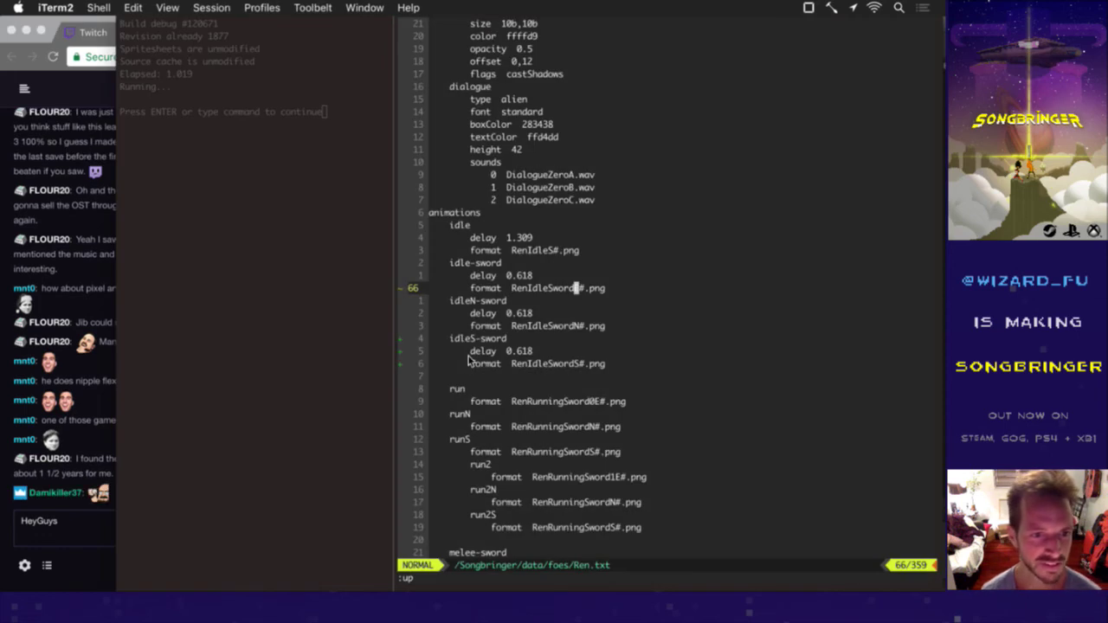
Step: Insert the line "face s" above "skin -sword" in the unsheath sequence near the end of Ren.txt
key(j)
key(j)
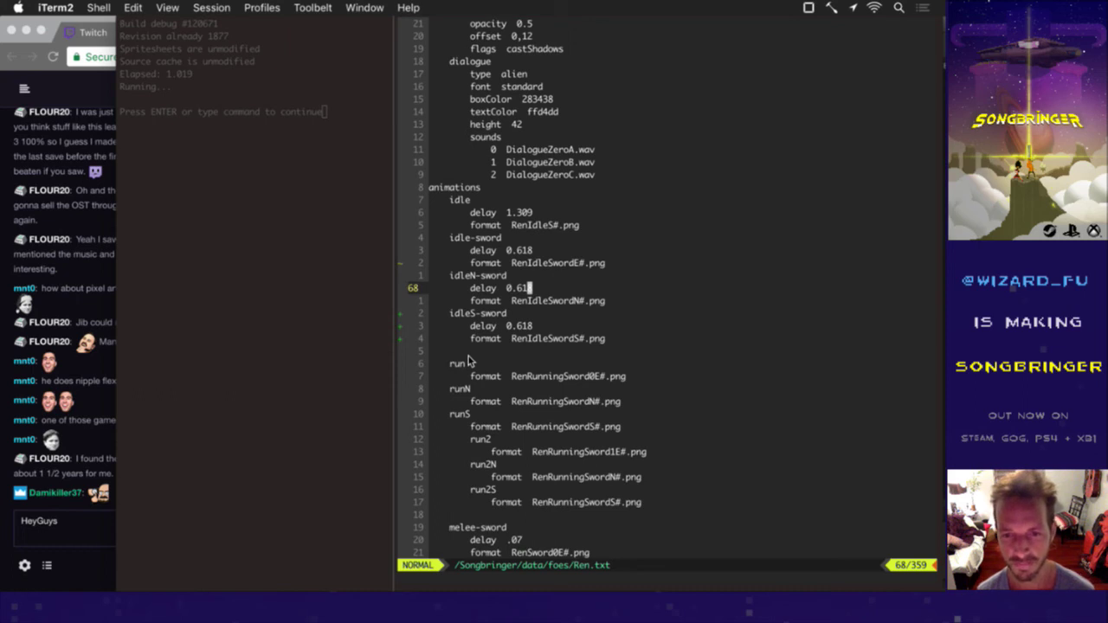
key(j)
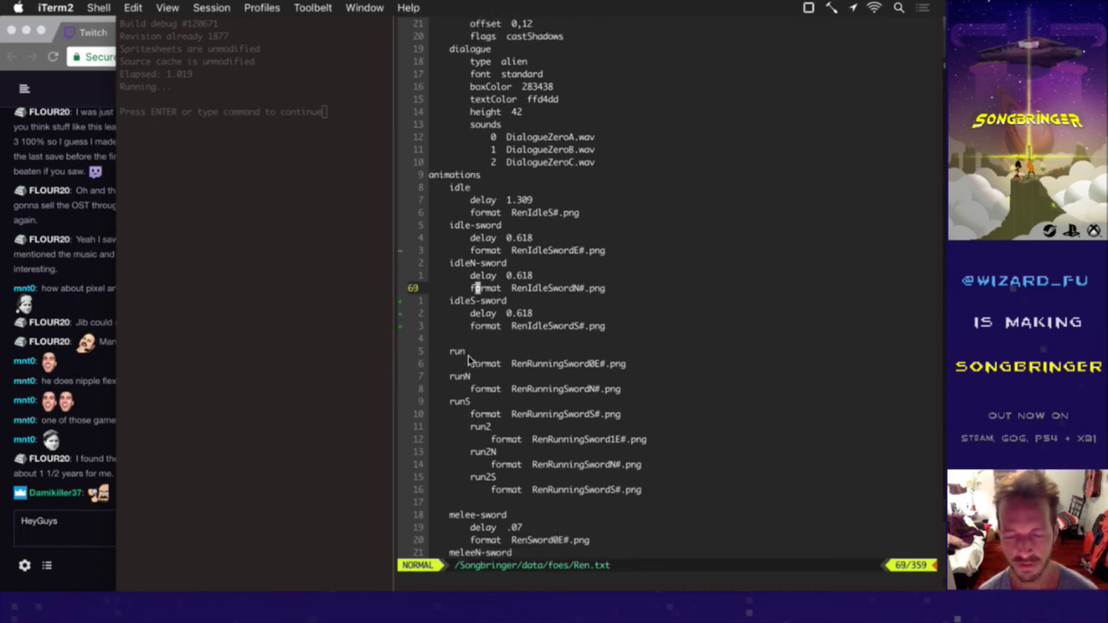
key(j)
key(j)
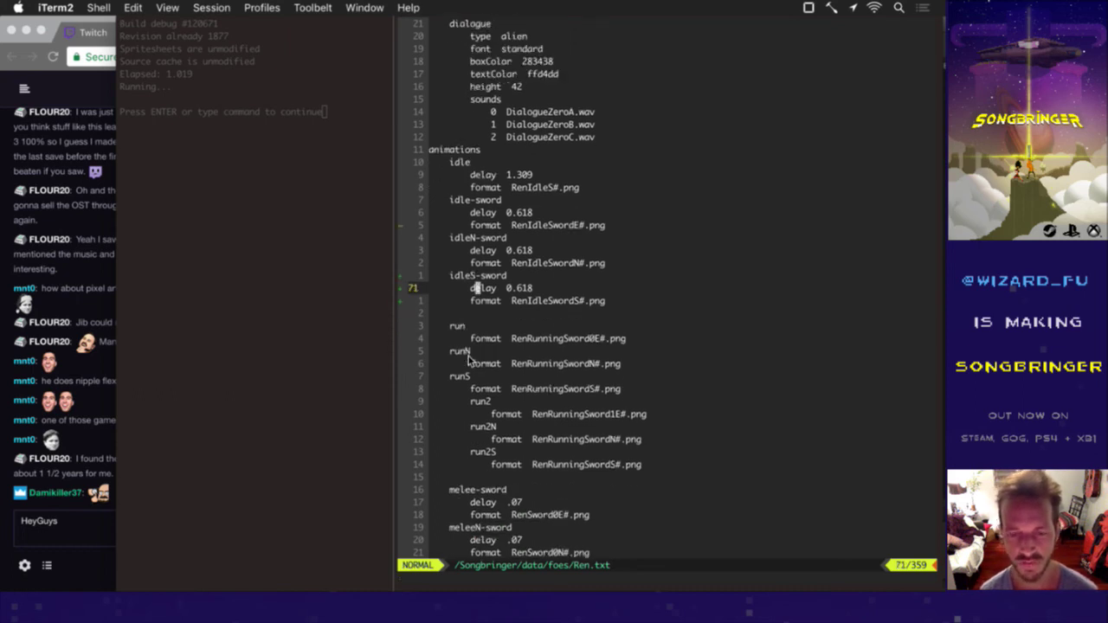
key(G)
key(k)
key(k)
key(k)
key(k)
key(k)
key(k)
key(k)
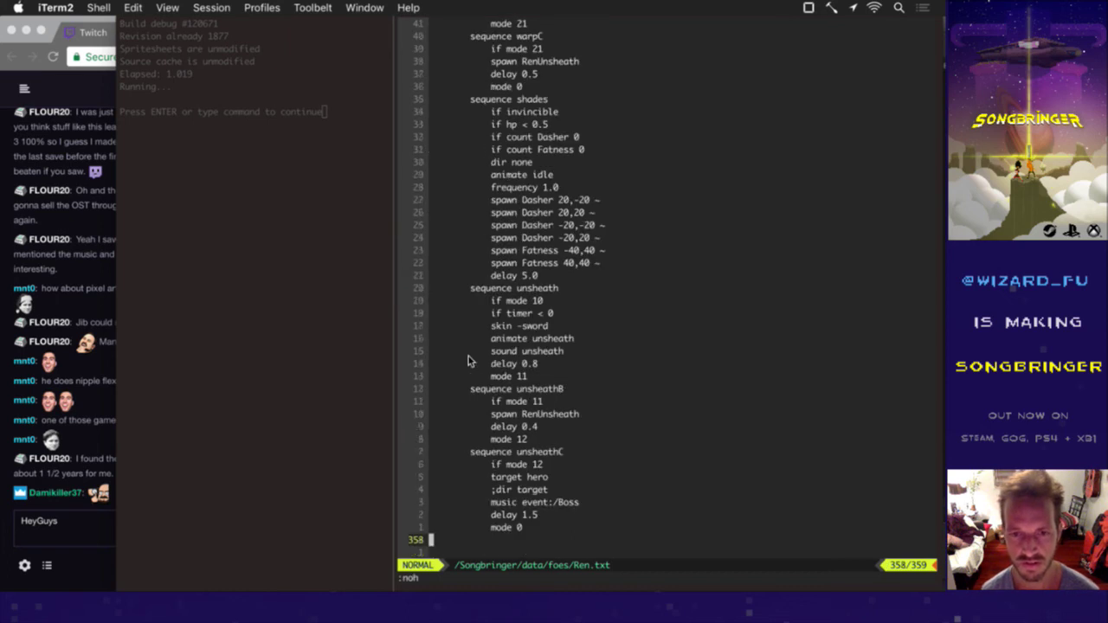
key(k)
key(k)
key(k)
key(k)
key(k)
key(k)
key(k)
key(k)
key(k)
key(k)
key(k)
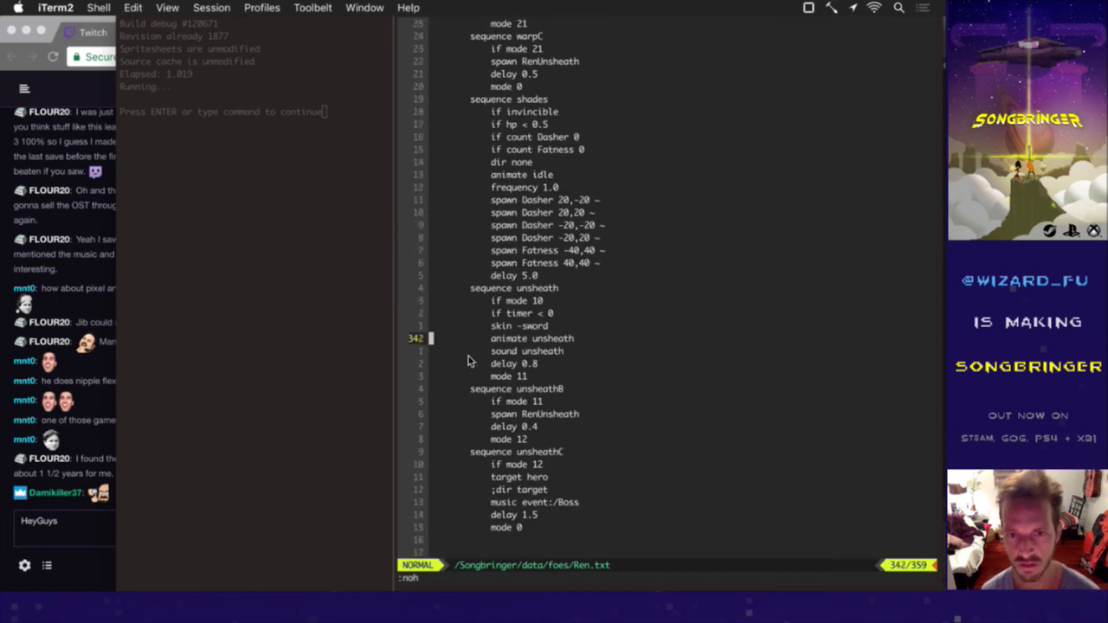
text(Oface s)
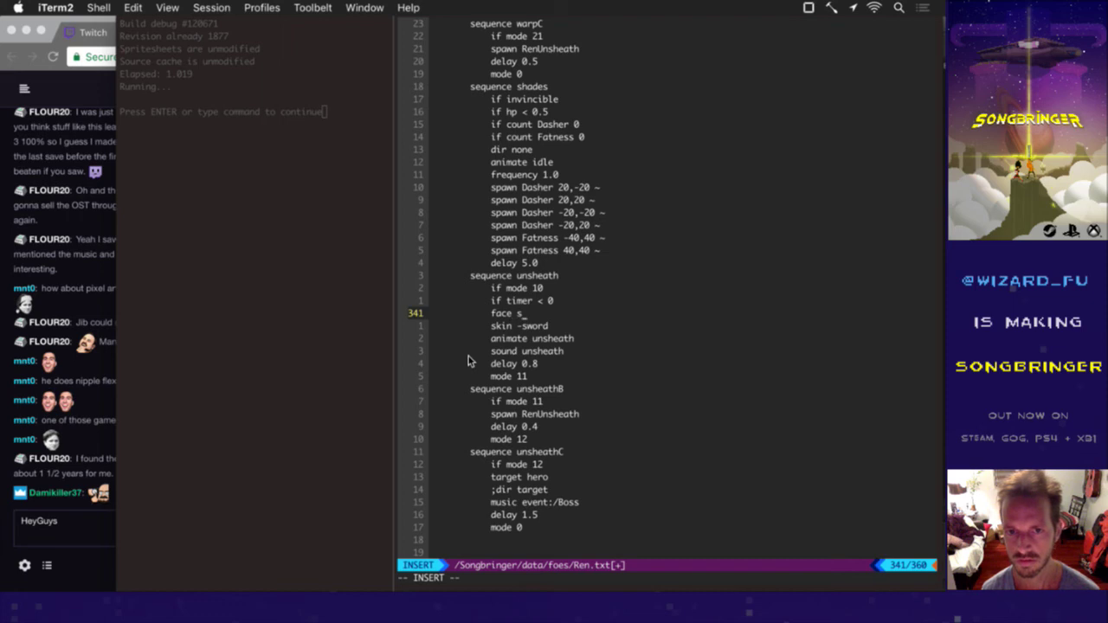
key(Escape)
Step: Copy the "face s" line into the warpB sequence, between "face rand" and "animate unsheathFast"
key(k)
key(k)
key(k)
key(k)
key(k)
key(k)
key(k)
key(k)
key(k)
key(k)
key(k)
key(k)
key(k)
key(k)
key(k)
key(k)
key(k)
key(k)
key(k)
key(k)
key(k)
key(k)
key(k)
key(k)
key(k)
key(k)
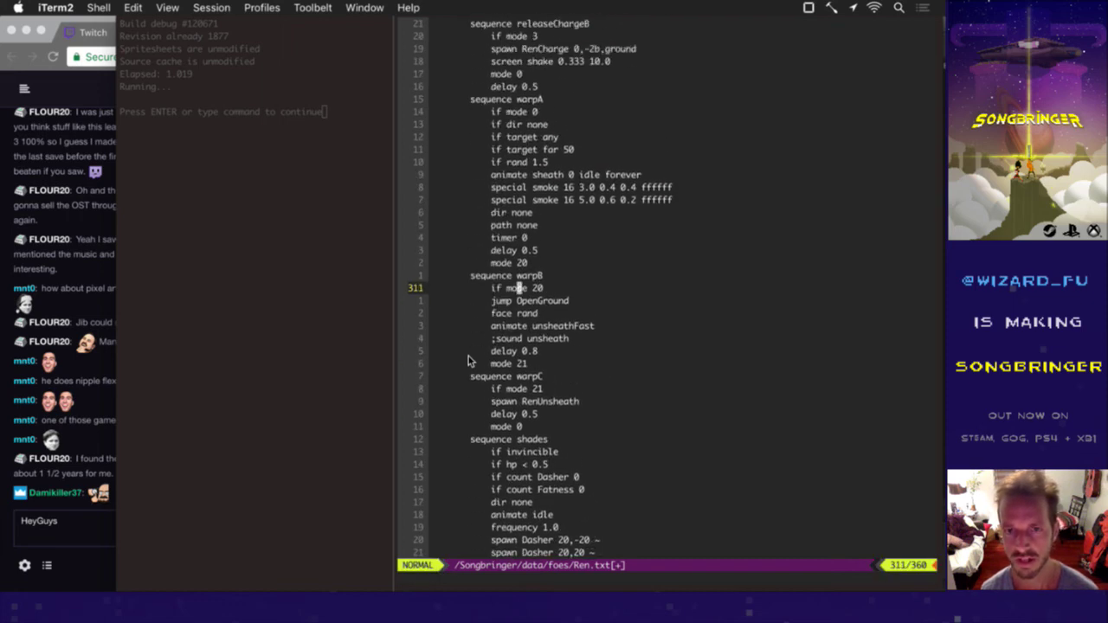
key(j)
key(j)
key(j)
key(j)
key(k)
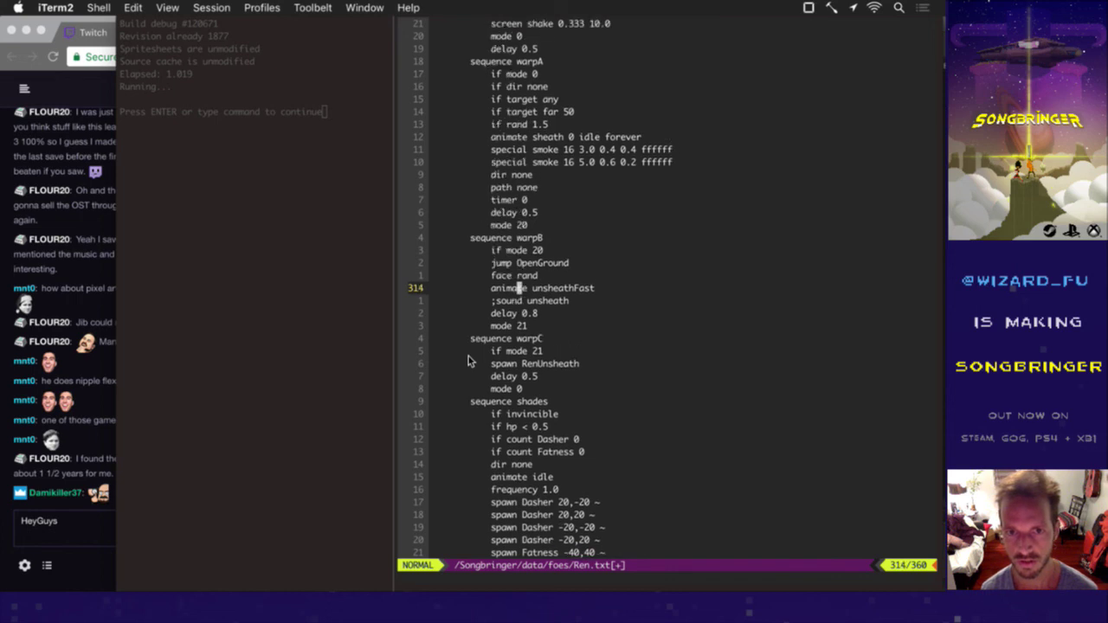
key(P)
key(k)
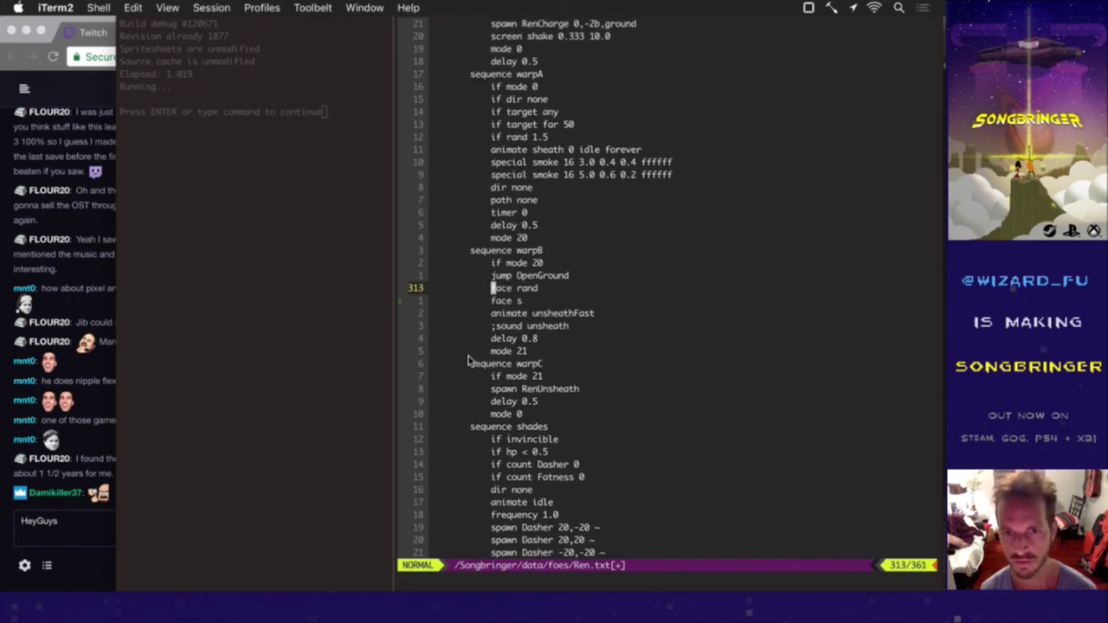
Step: Delete the "face rand" line from the warpB sequence, write Ren.txt and build and run the game
key(d)
key(d)
text(j:w)
key(Return)
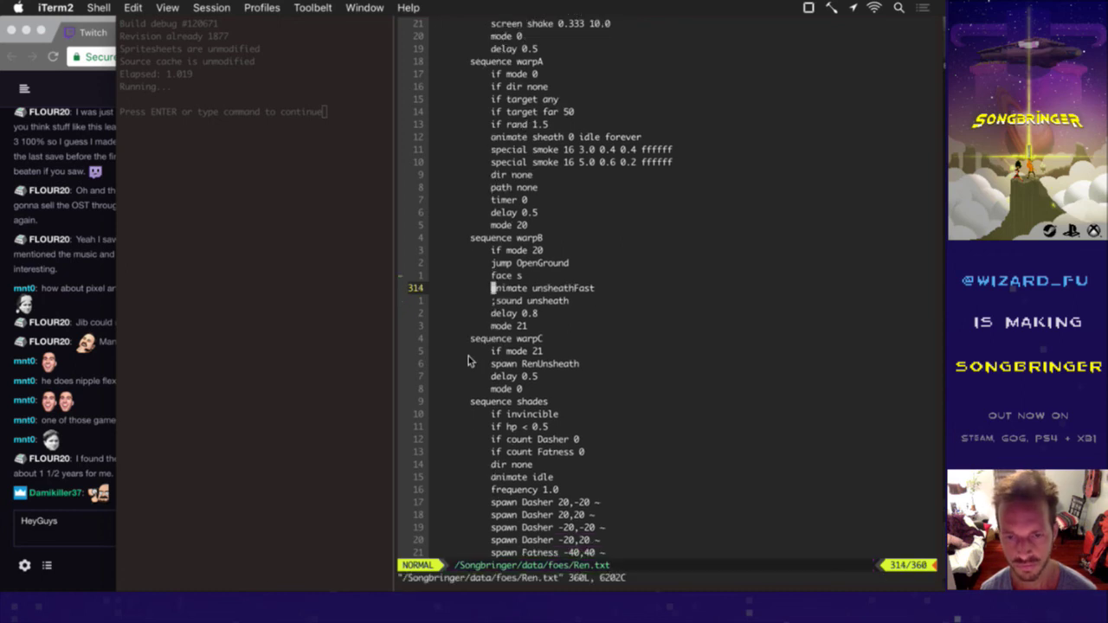
text(:up)
key(Return)
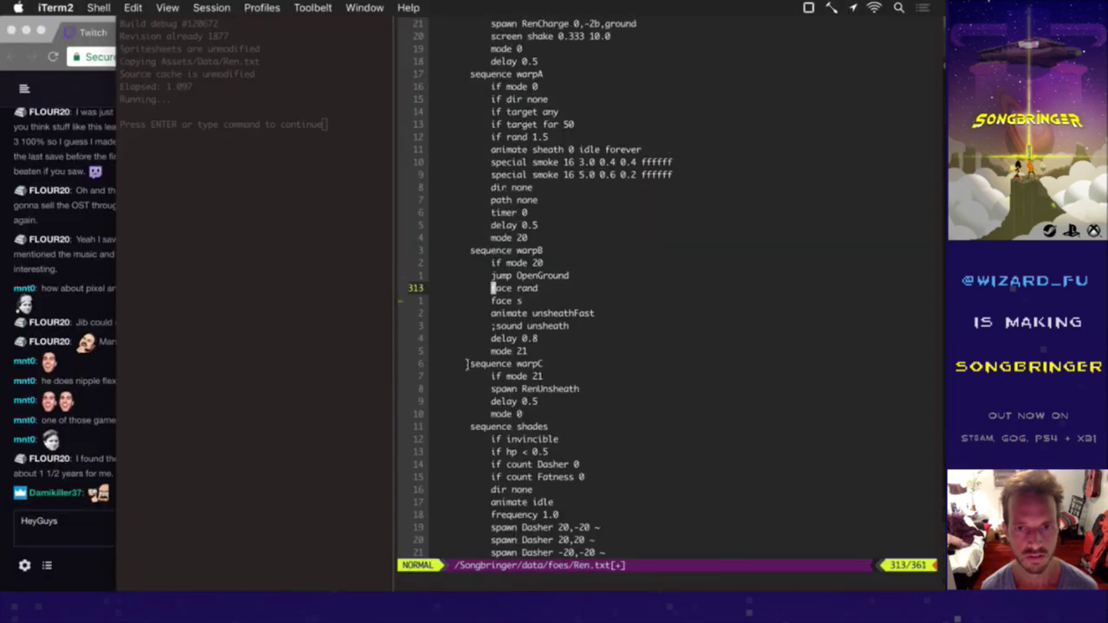
Step: Write Ren.txt with :up, rebuild and run the game to test the boss encounter, and return to Ren.txt
text(:up)
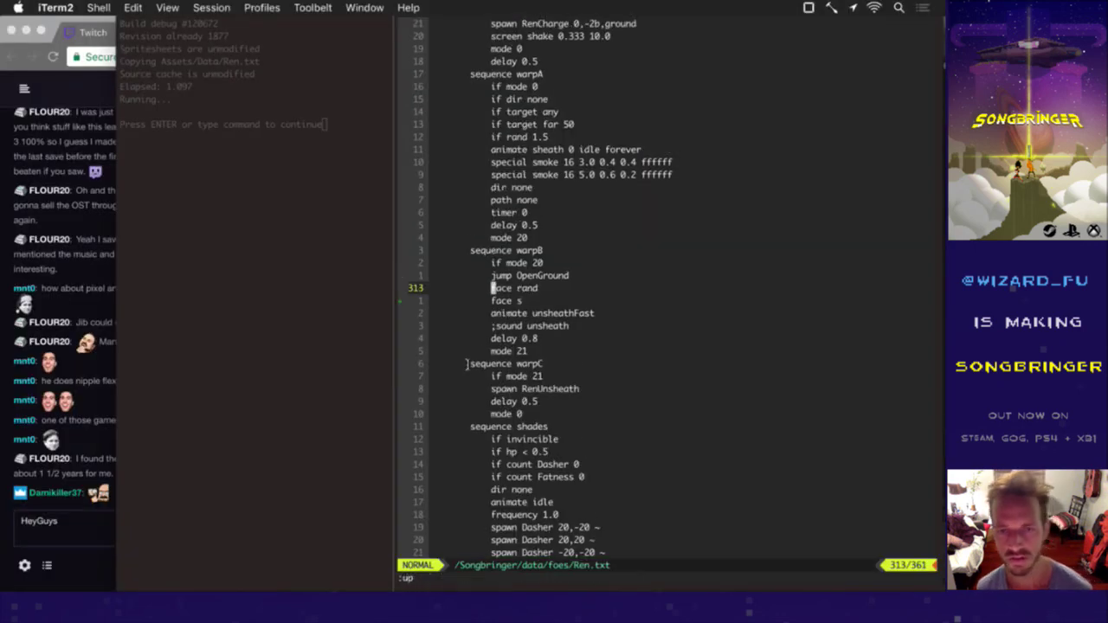
key(Return)
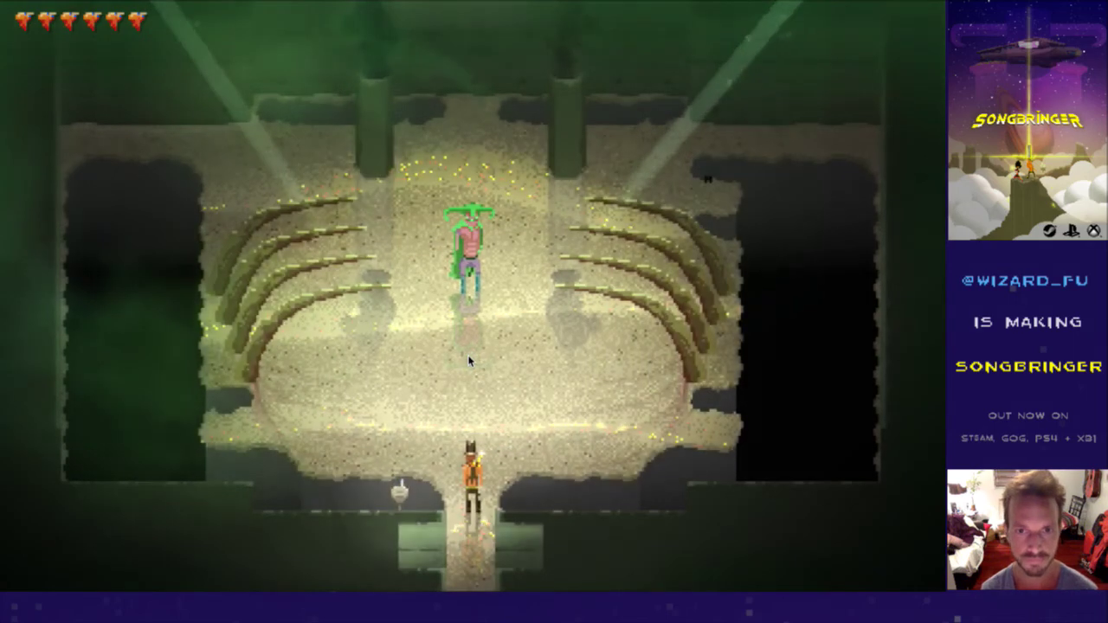
key(j)
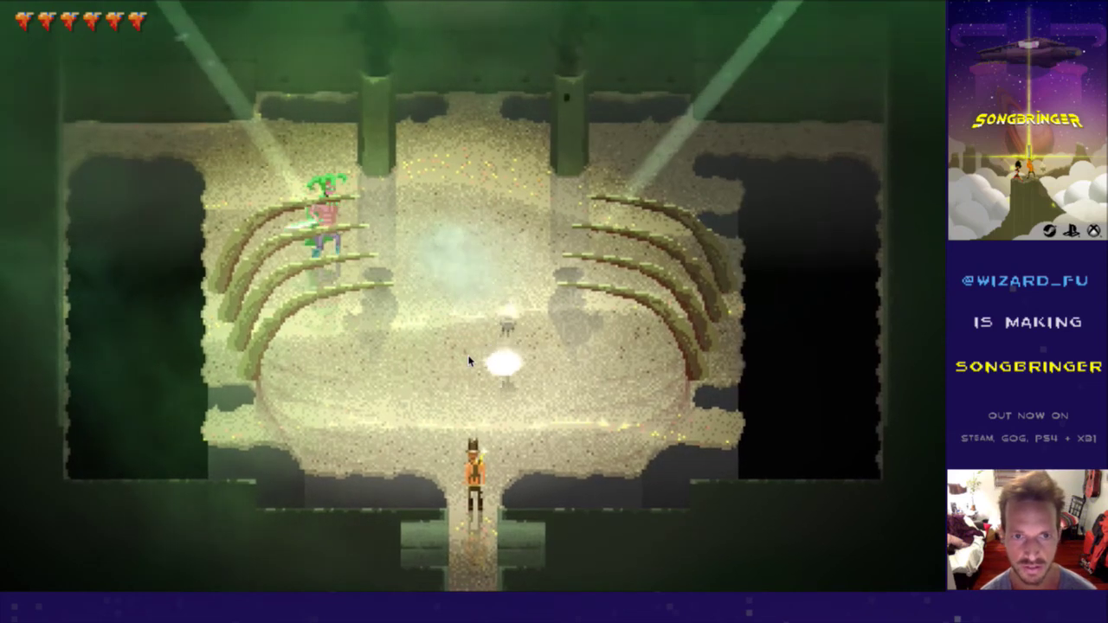
key(super+Tab)
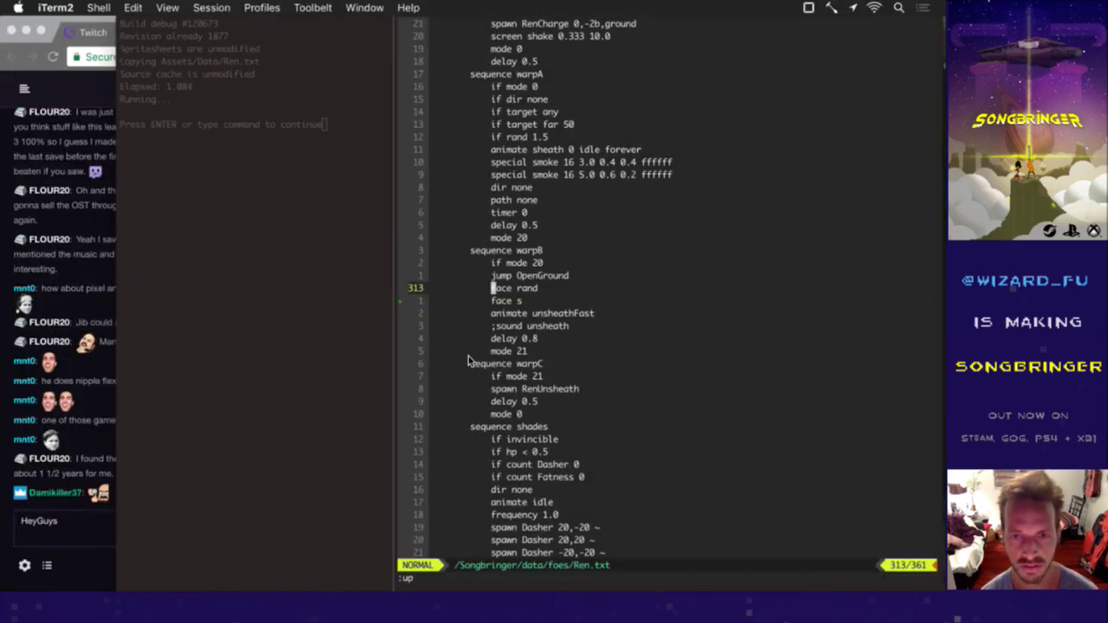
Step: Add the lines "dir s" and "dir none" below "face s" in the unsheath sequence of Ren.txt
key(g)
key(g)
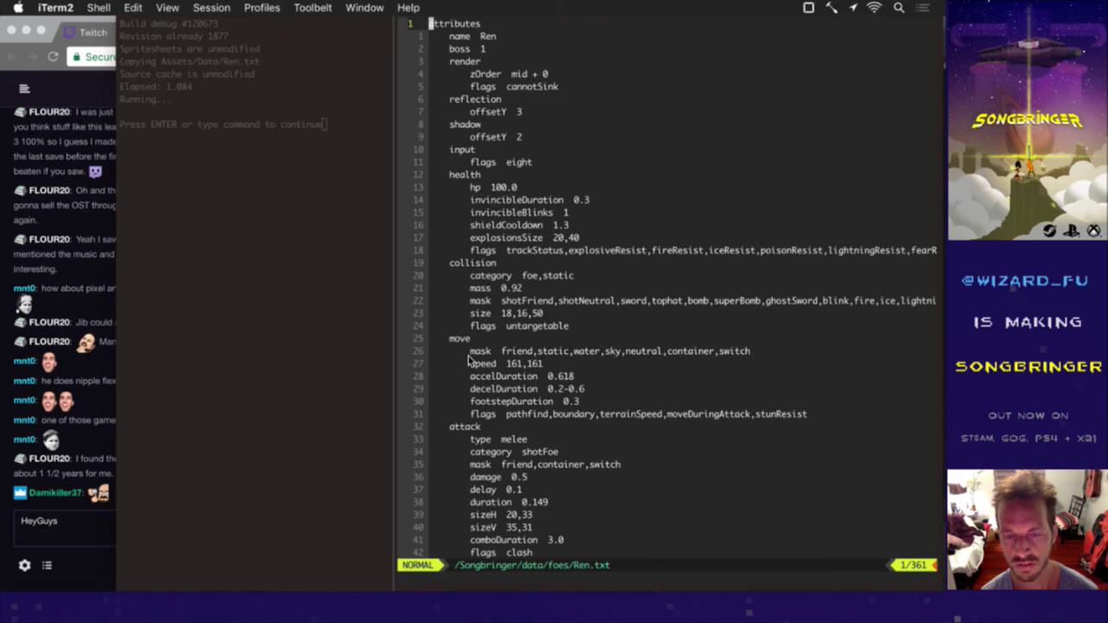
key(shift+g)
key(Escape)
key(k)
key(k)
key(k)
key(k)
key(k)
key(k)
key(k)
key(k)
key(k)
key(k)
key(k)
key(k)
key(k)
key(k)
key(k)
key(k)
key(k)
key(k)
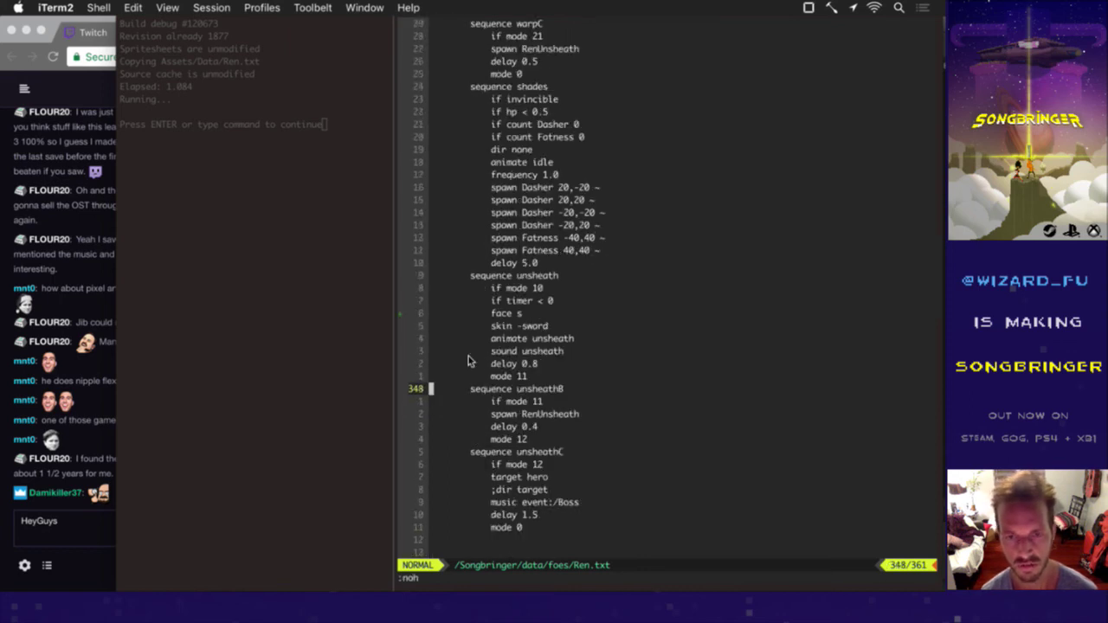
key(shift+o)
text(dir s)
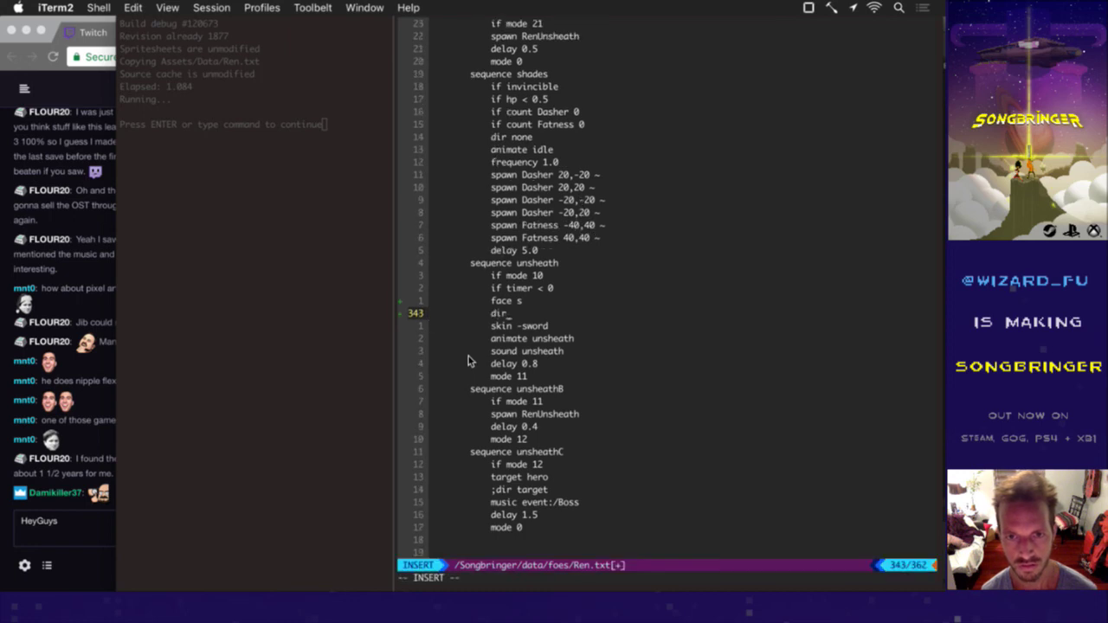
key(Return)
text(dir none)
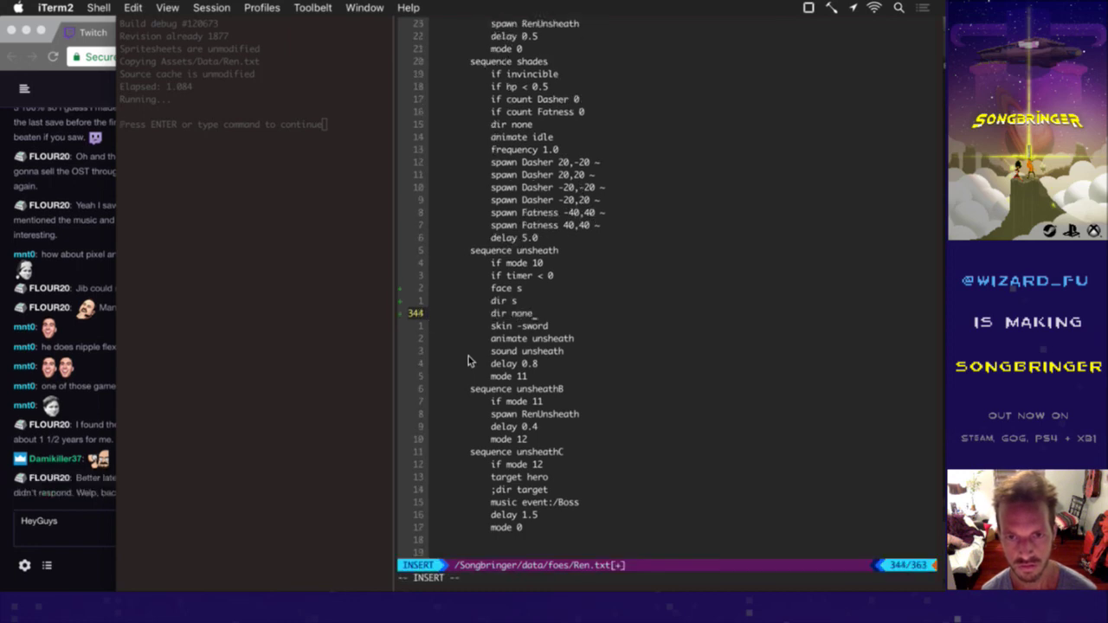
key(Escape)
Step: Write Ren.txt, build and run the game, and look at the Twitch chat before switching to the game
text(:w)
key(Return)
text(:up)
key(Return)
key(super+Tab)
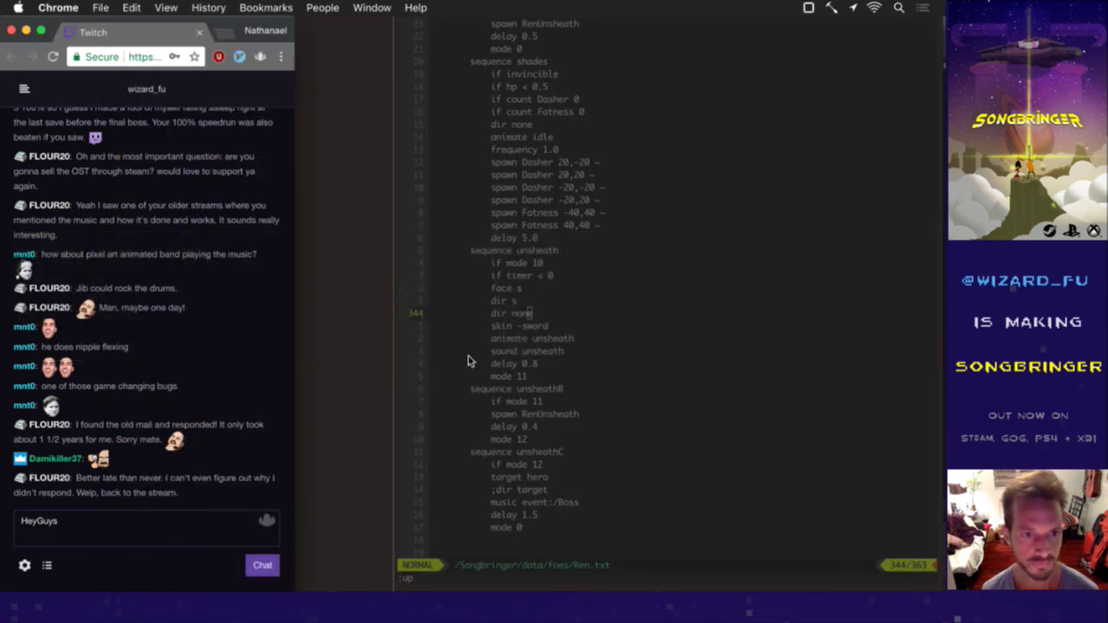
key(super+Tab)
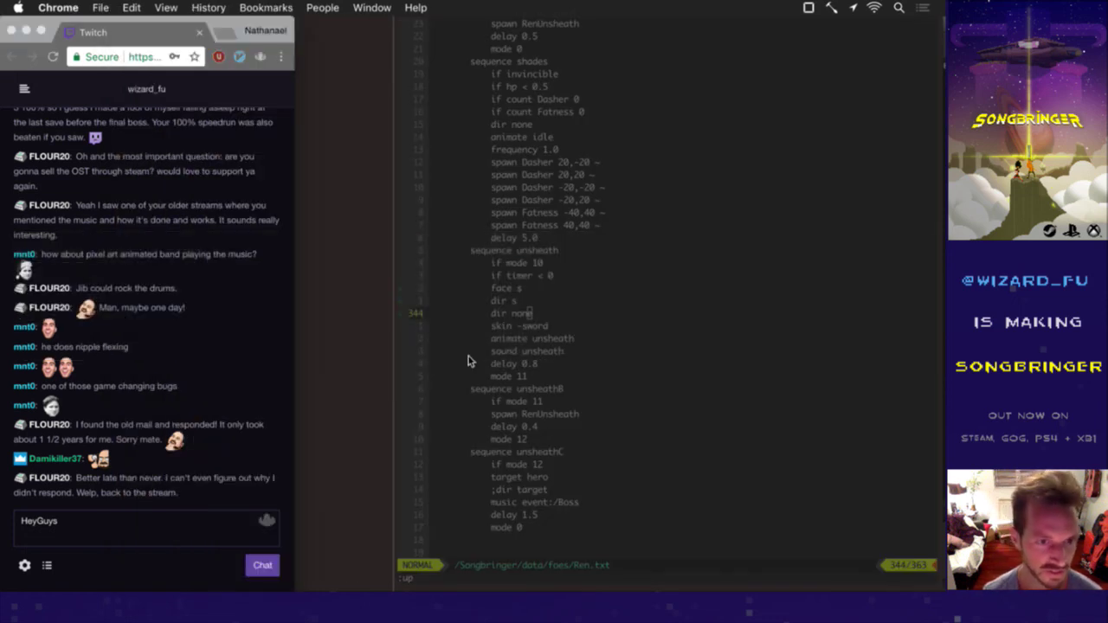
key(super+Tab)
key(super+Tab)
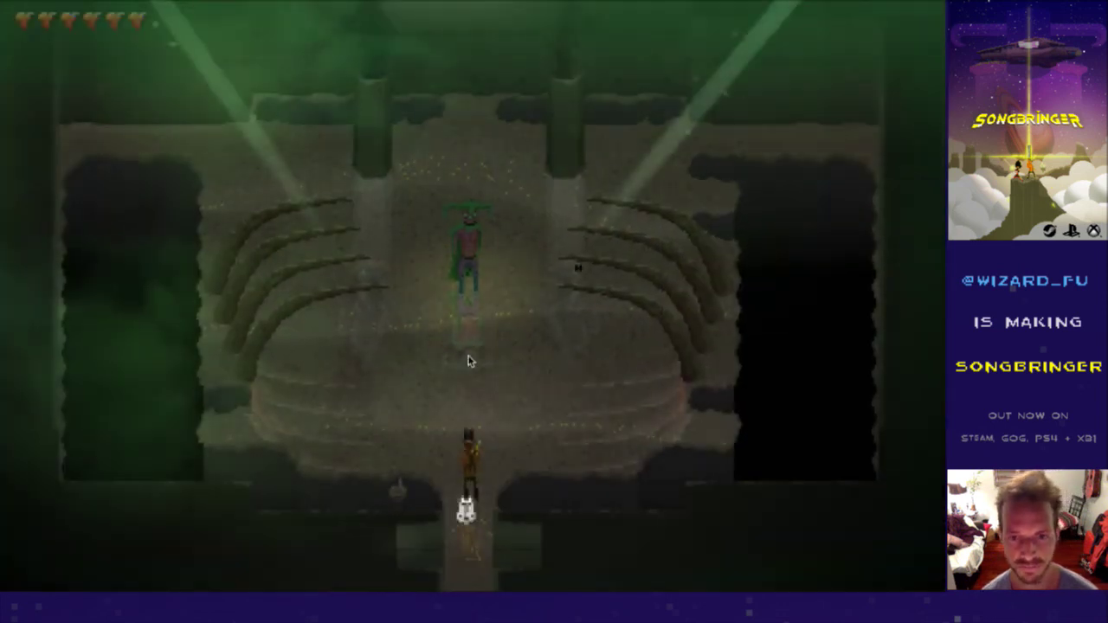
Step: Move the hero around the arena with sword attacks near the boss to test its unsheath and warp facing
key(j)
key(w)
key(w)
key(j)
key(d)
key(j)
key(j)
key(d)
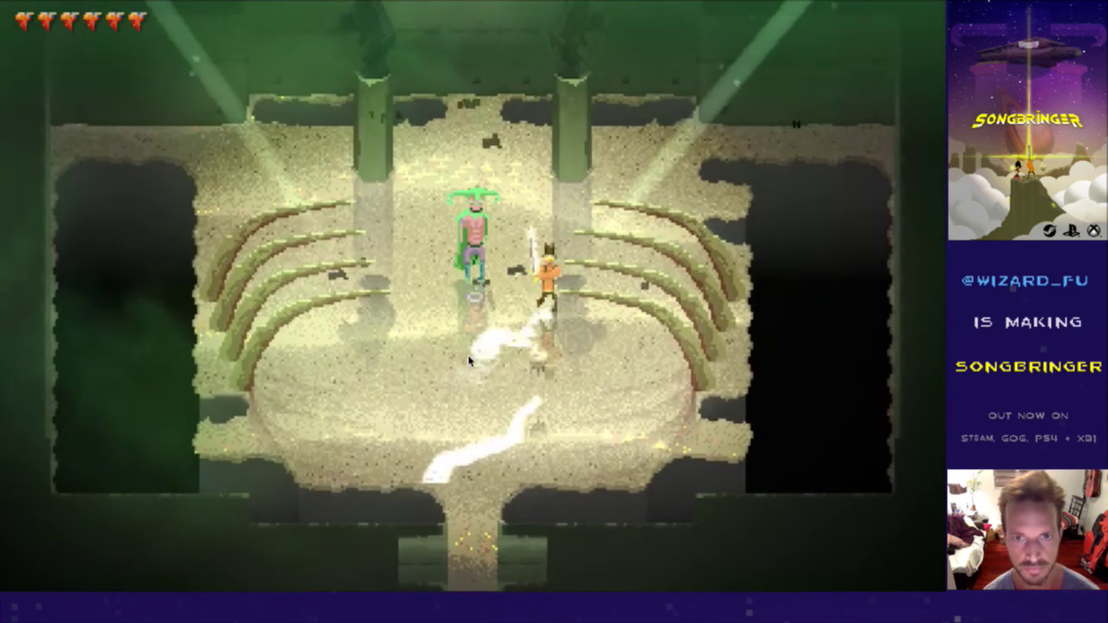
key(j)
key(w)
key(j)
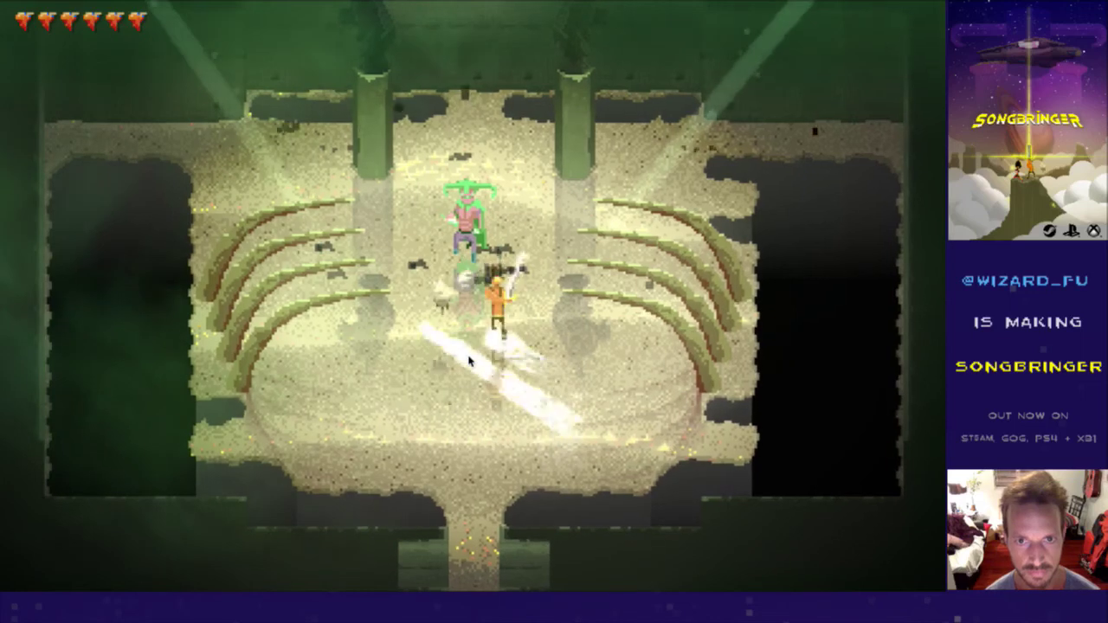
key(s)
key(j)
key(w)
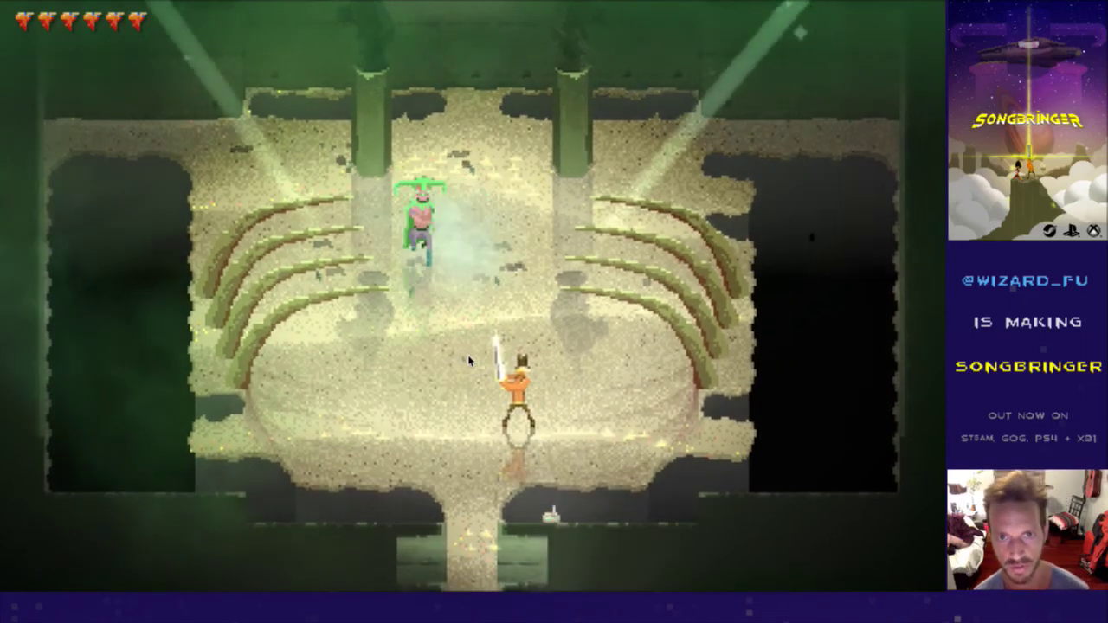
Step: Return to Ren.txt in iTerm2, delete "face s", "dir s" and "dir none" from the unsheath sequence, and undo the last two deletions
key(super+Tab)
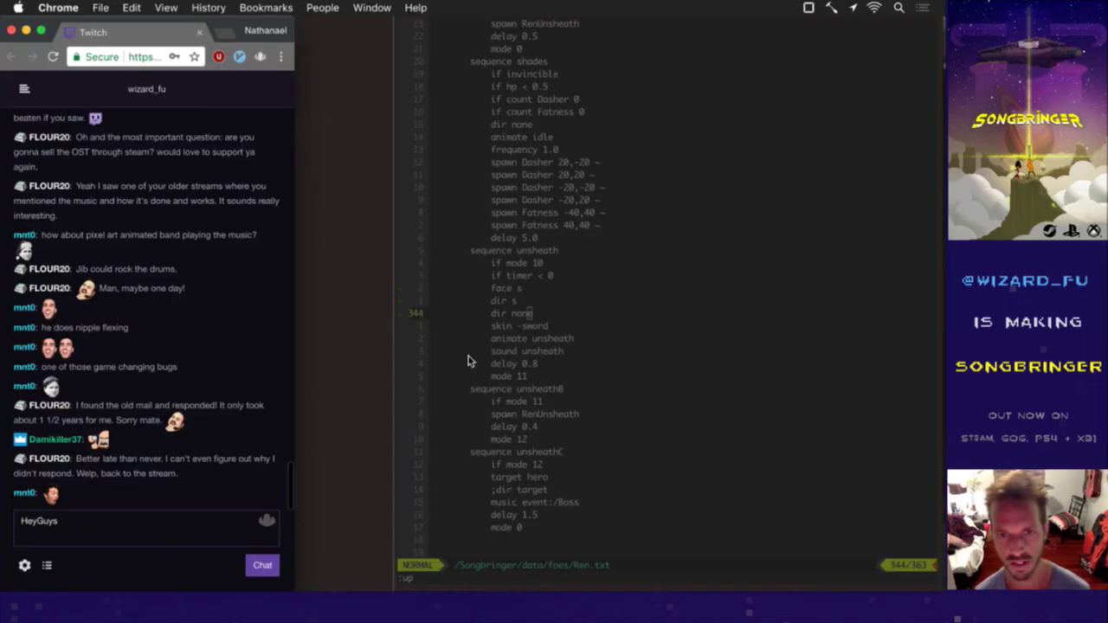
key(super+Tab)
key(k)
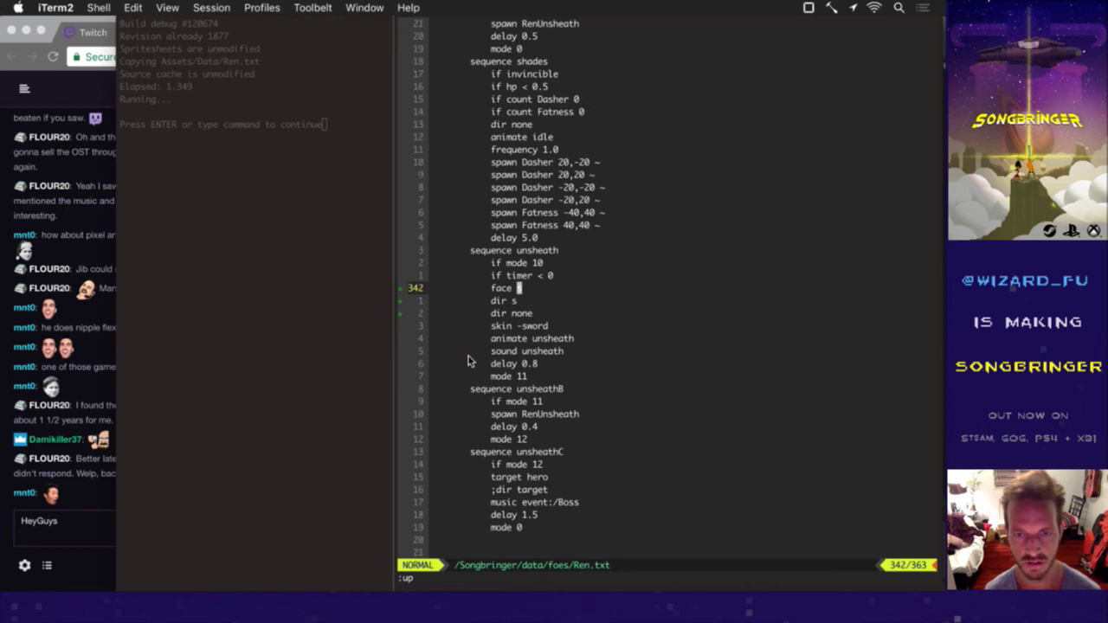
key(d)
key(d)
key(d)
key(d)
key(d)
key(d)
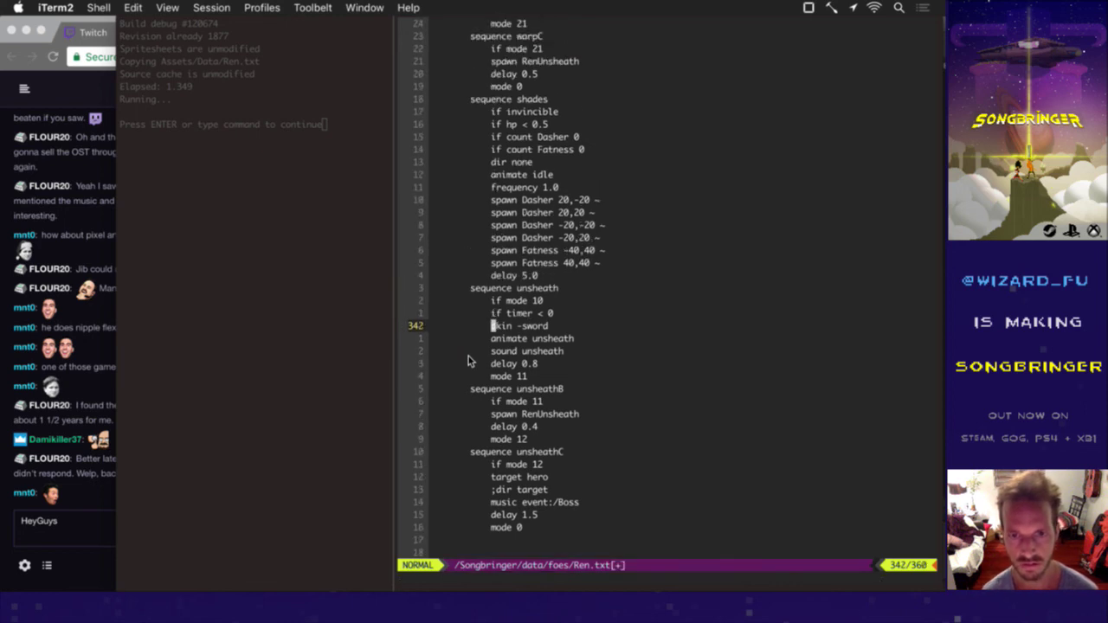
key(u)
key(u)
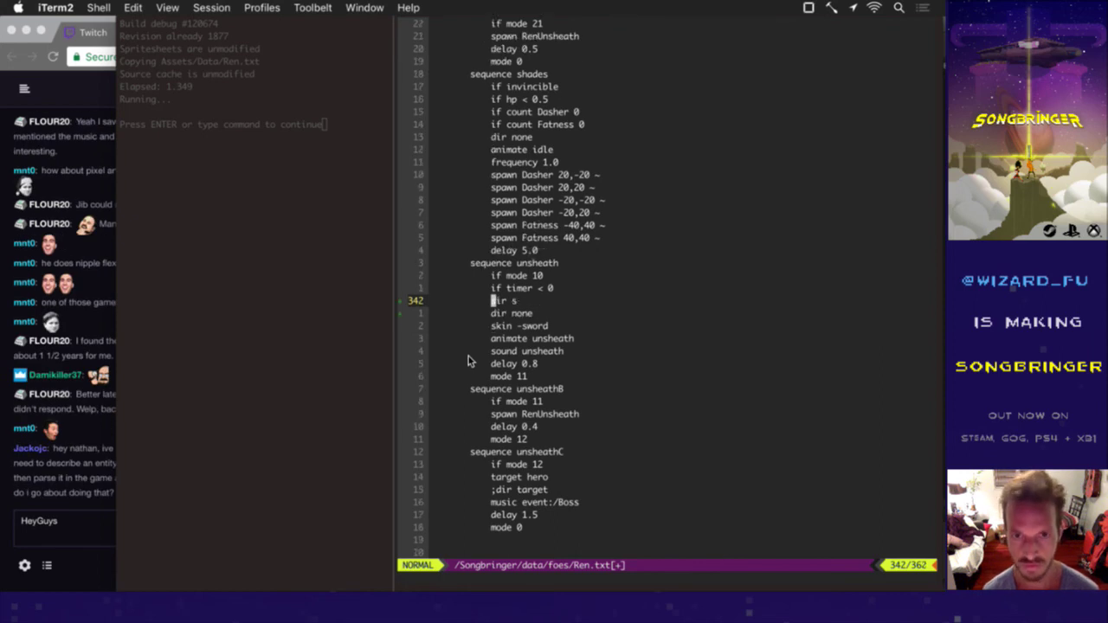
Step: Copy the "skin -sword" line into the warpB sequence, between "face s" and "animate unsheathFast"
key(u)
key(u)
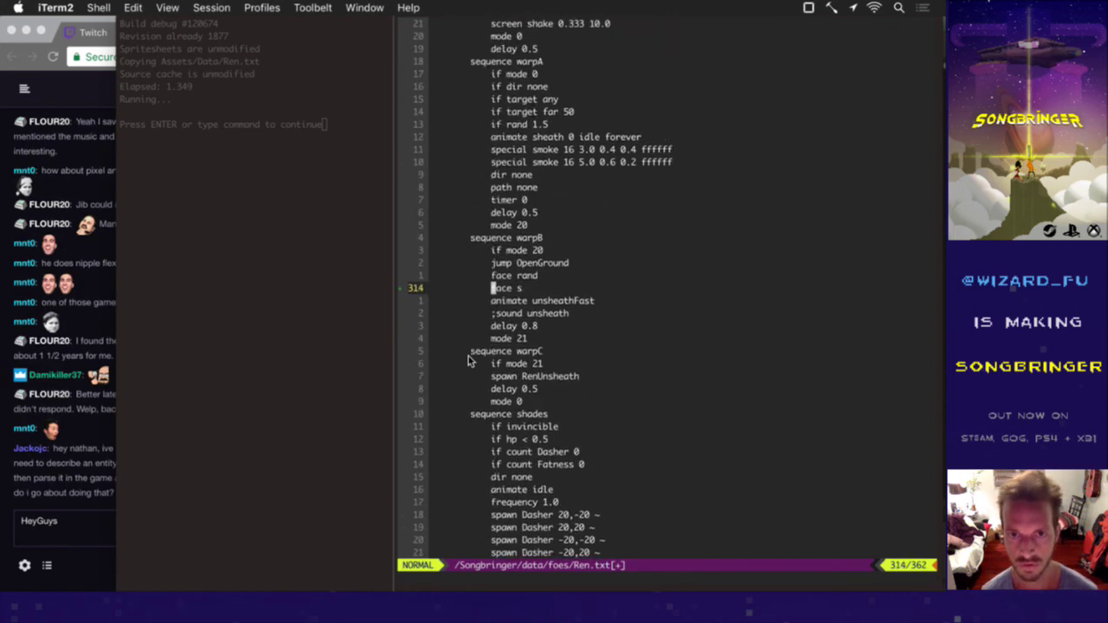
key(u)
key(k)
key(k)
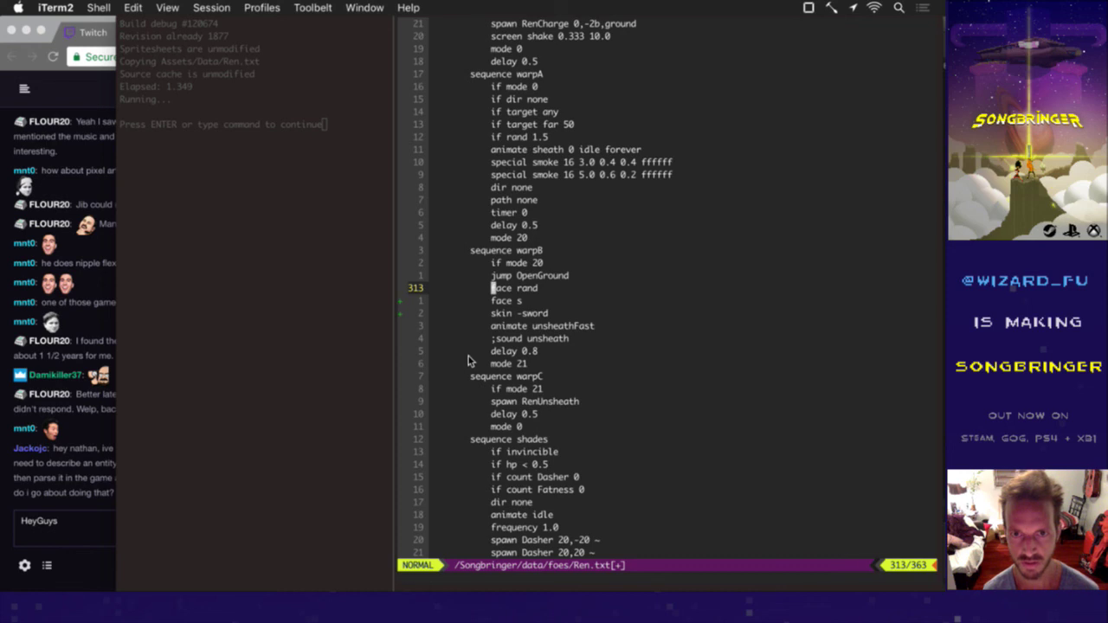
Step: Replace "face s" in the warpB sequence with the lines "dir s" and "dir none", and write Ren.txt
key(shift+v)
key(j)
key(Escape)
key(d)
key(d)
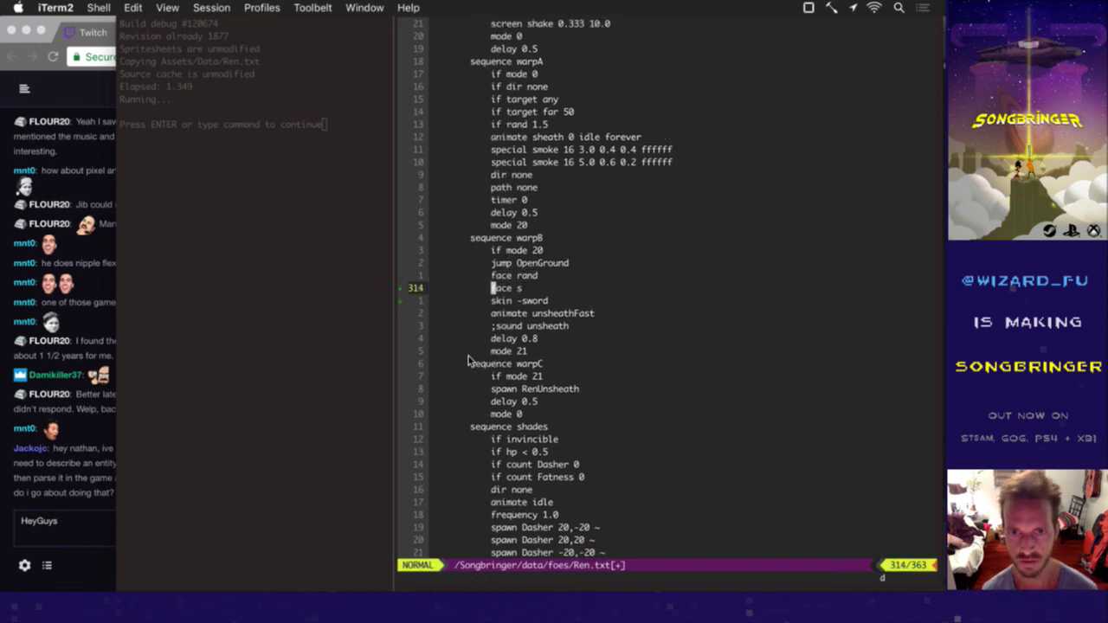
key(shift+o)
text(dir s)
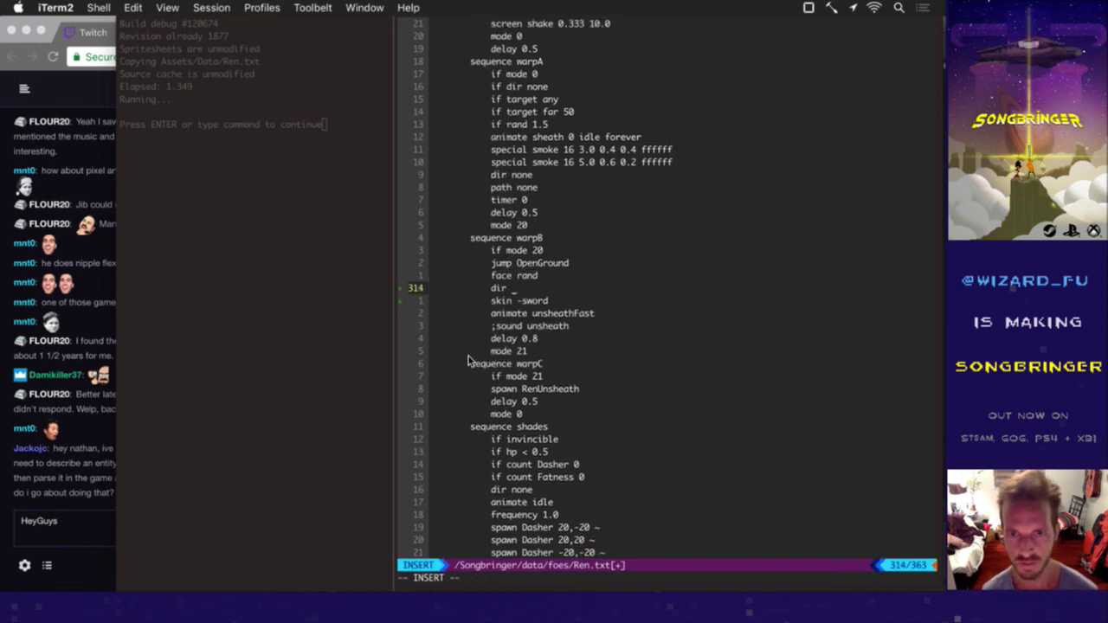
key(Return)
text(dir none)
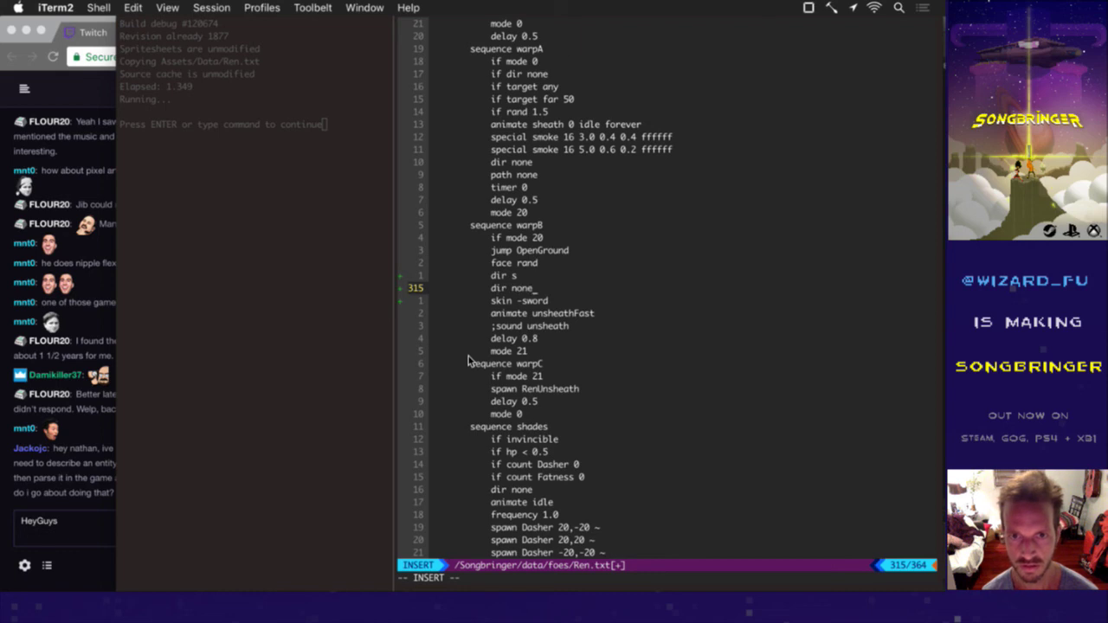
key(Escape)
text(:w)
key(Return)
Step: Switch to Photoshop, view the RenSword0E.psd and KielSword0E.psd sprites, and open the recent file RenIdleSwordS.psd
key(super+Tab)
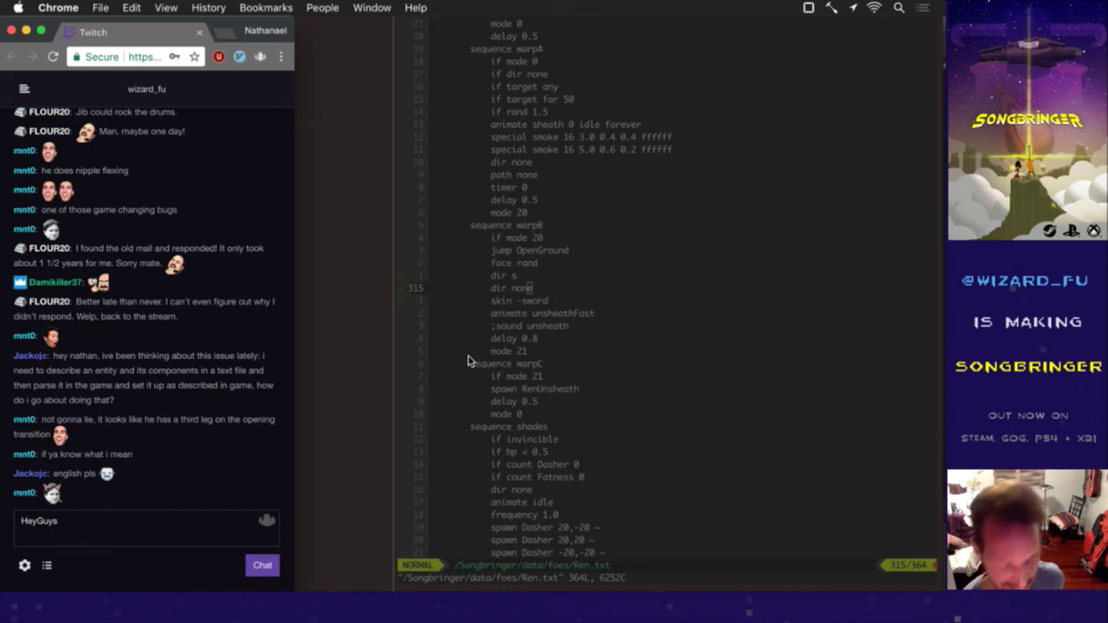
key(super+Tab)
key(super+Tab)
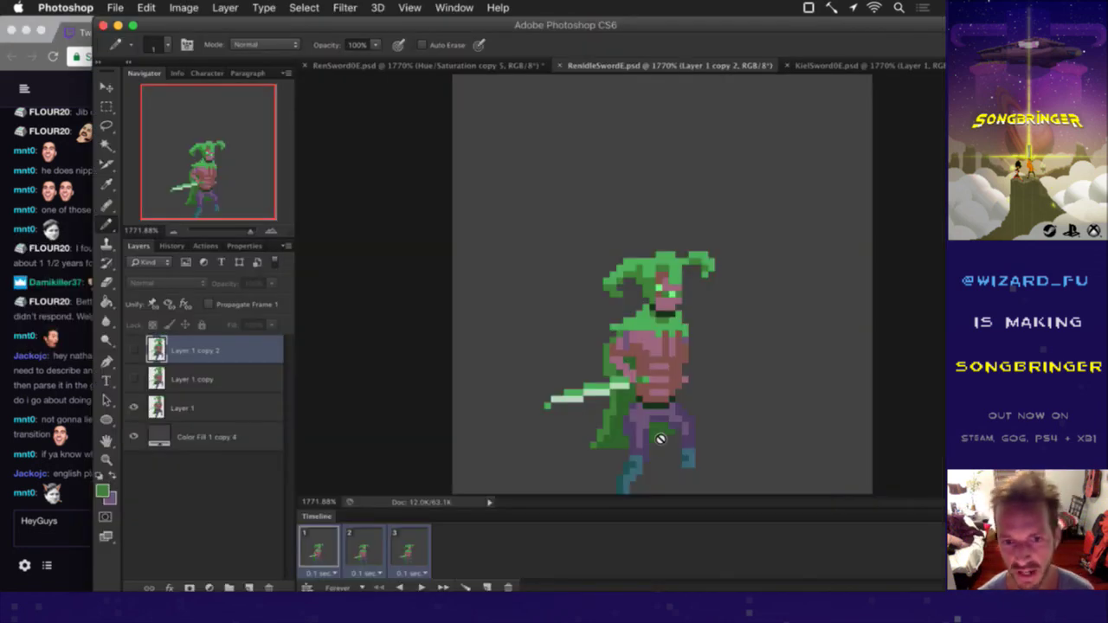
click(505, 65)
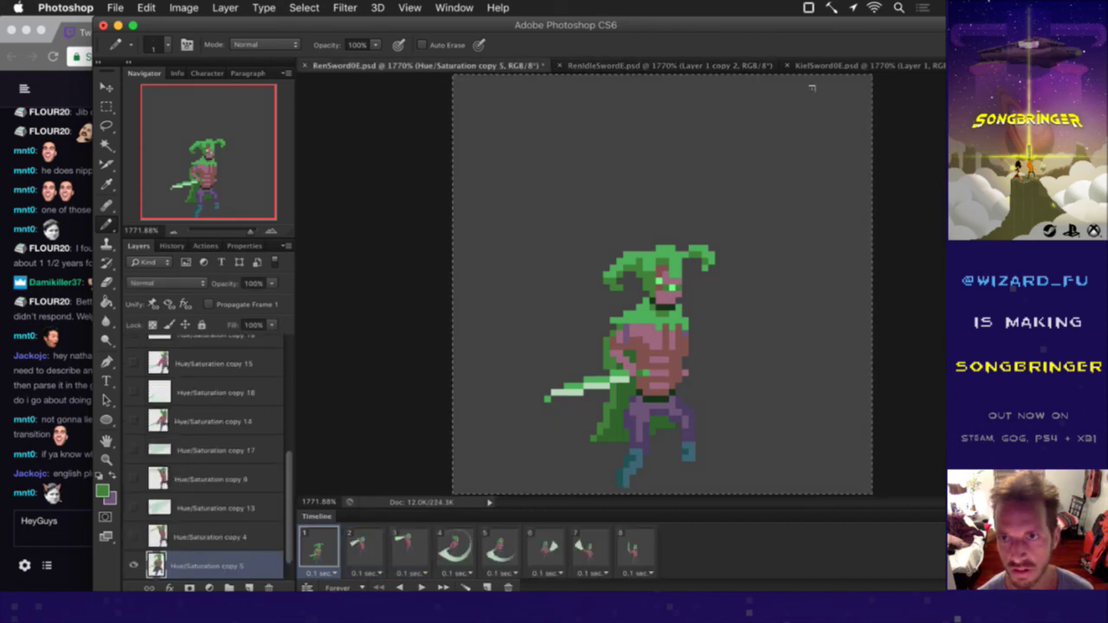
click(849, 67)
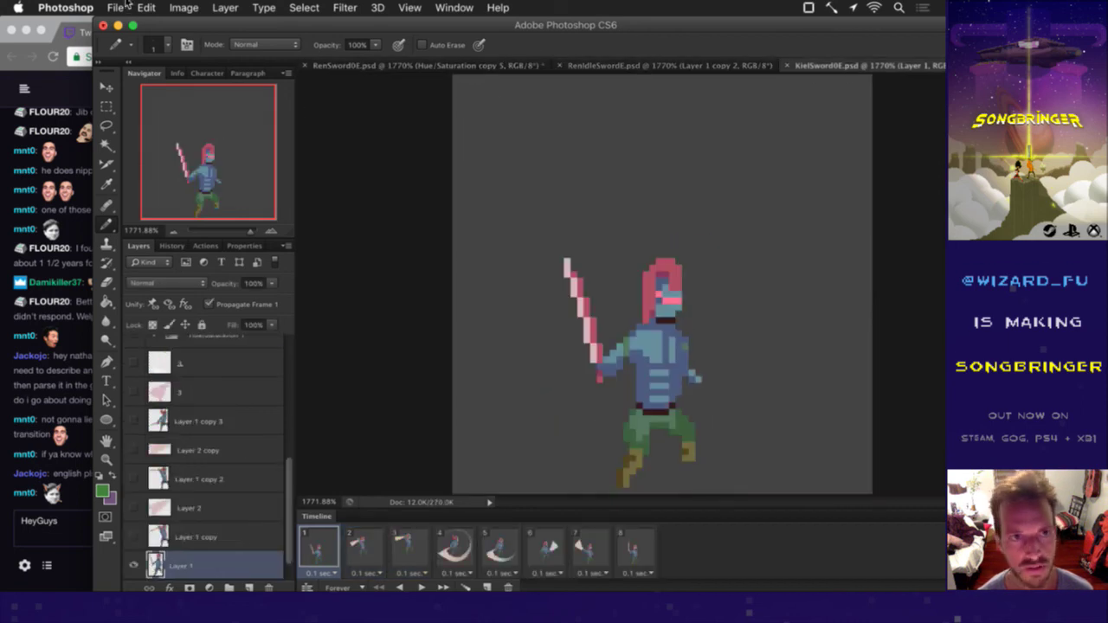
click(116, 7)
mouse_move(152, 93)
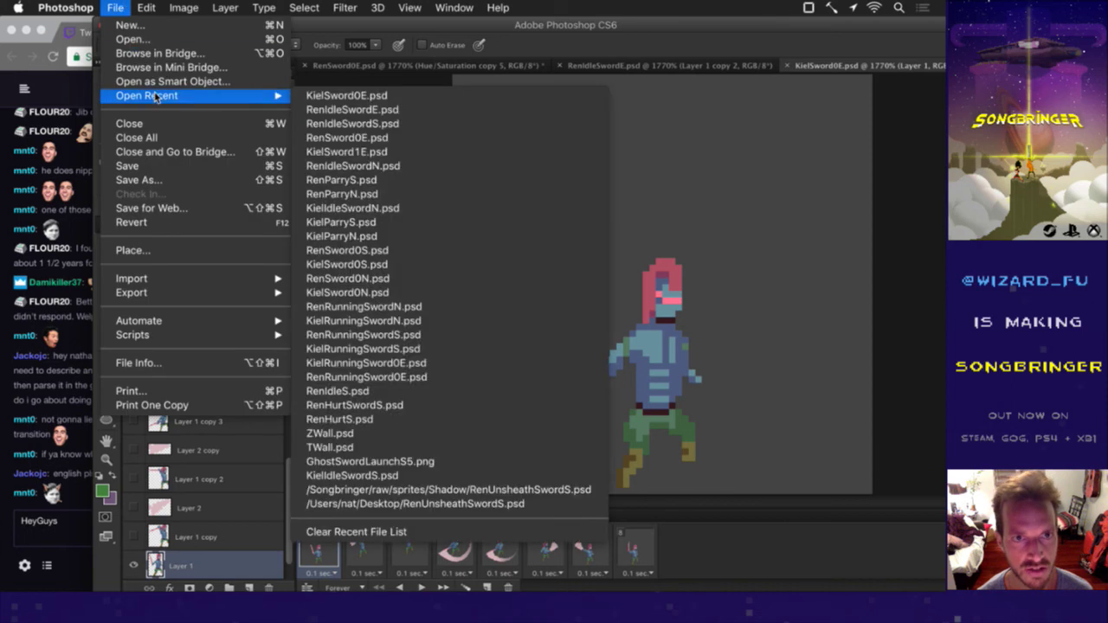
click(312, 124)
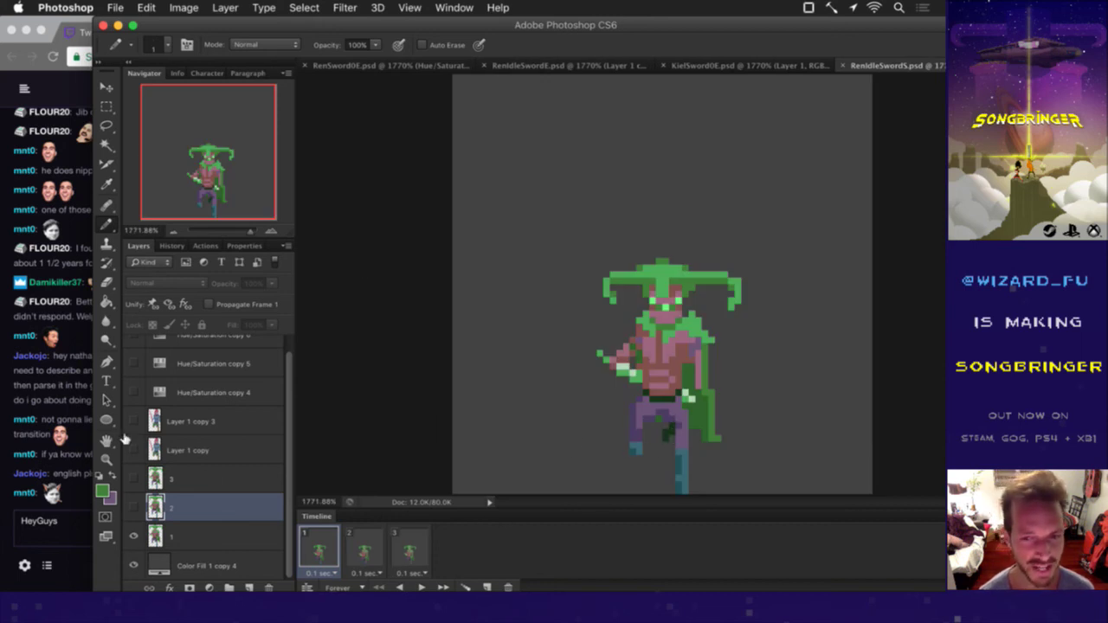
Step: Read the Twitch chat, return to Ren.txt in iTerm2 and look at the attributes at the start of the file
click(93, 446)
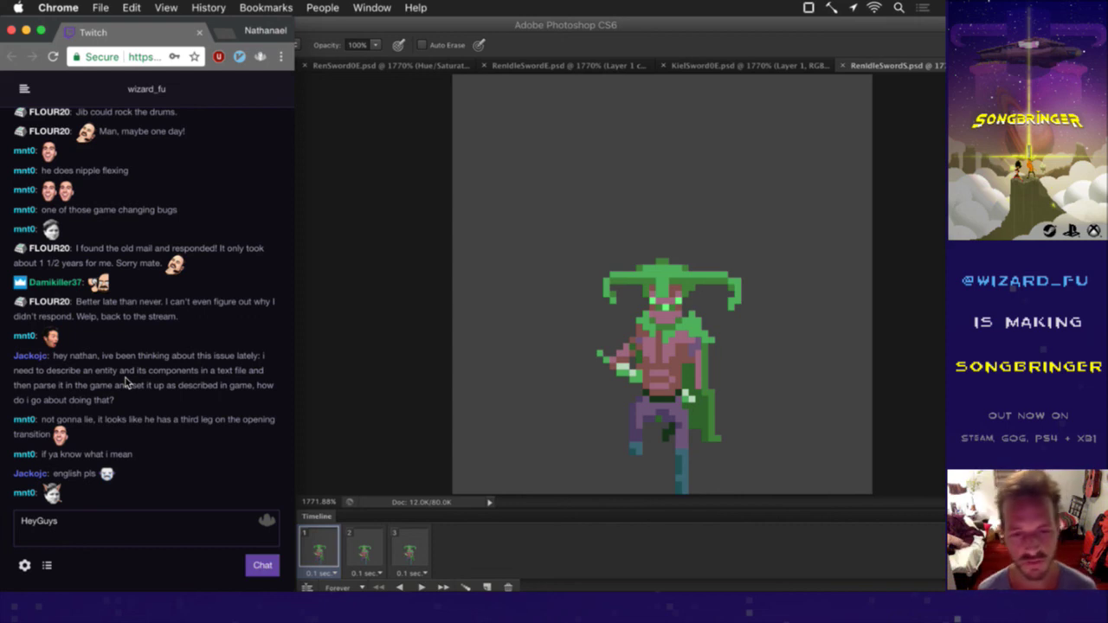
key(super+Tab)
key(super+Tab)
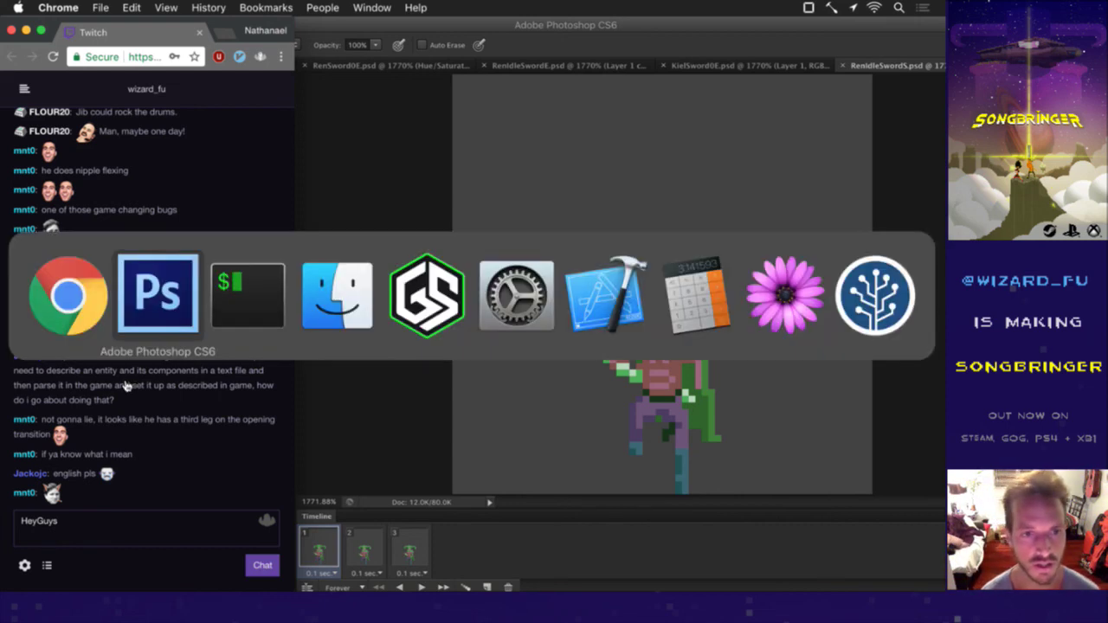
key(g)
key(g)
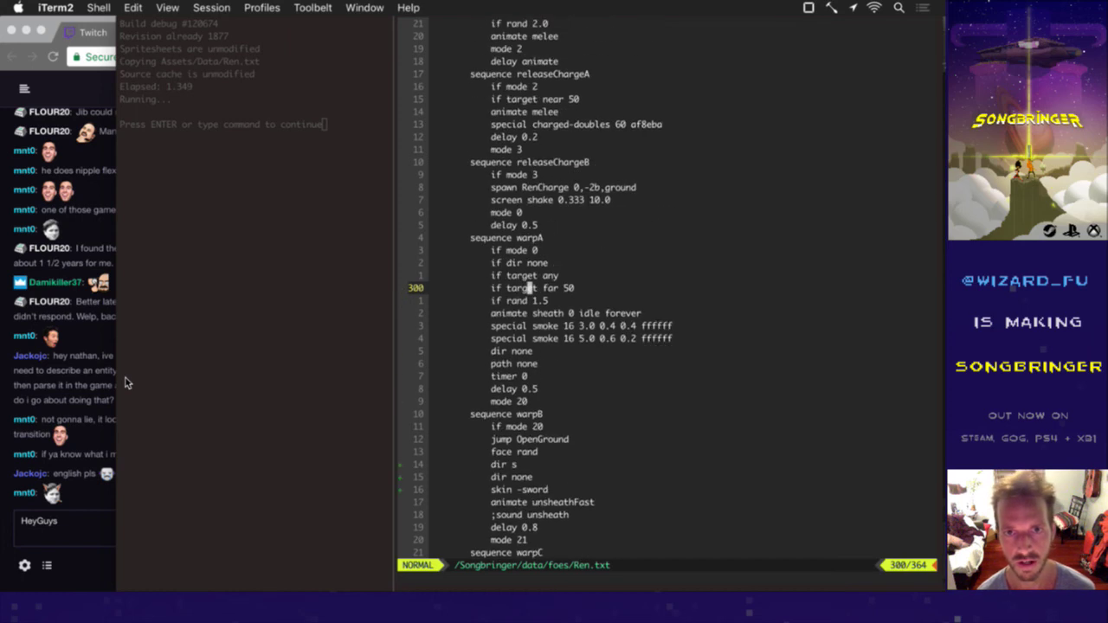
key(j)
key(j)
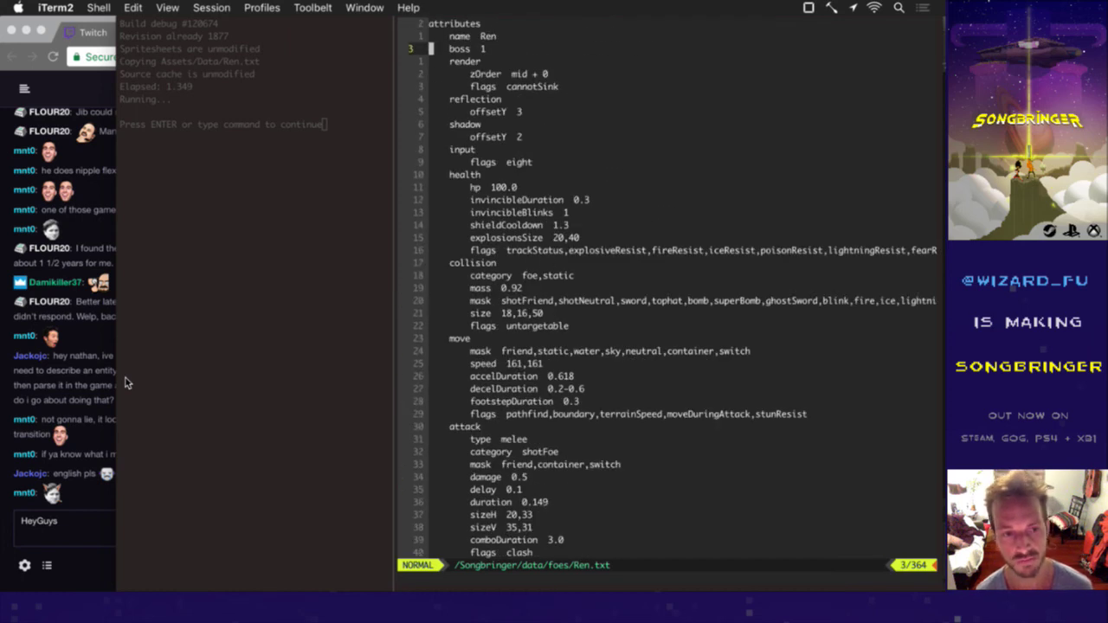
key(j)
key(j)
key(k)
key(k)
key(k)
key(k)
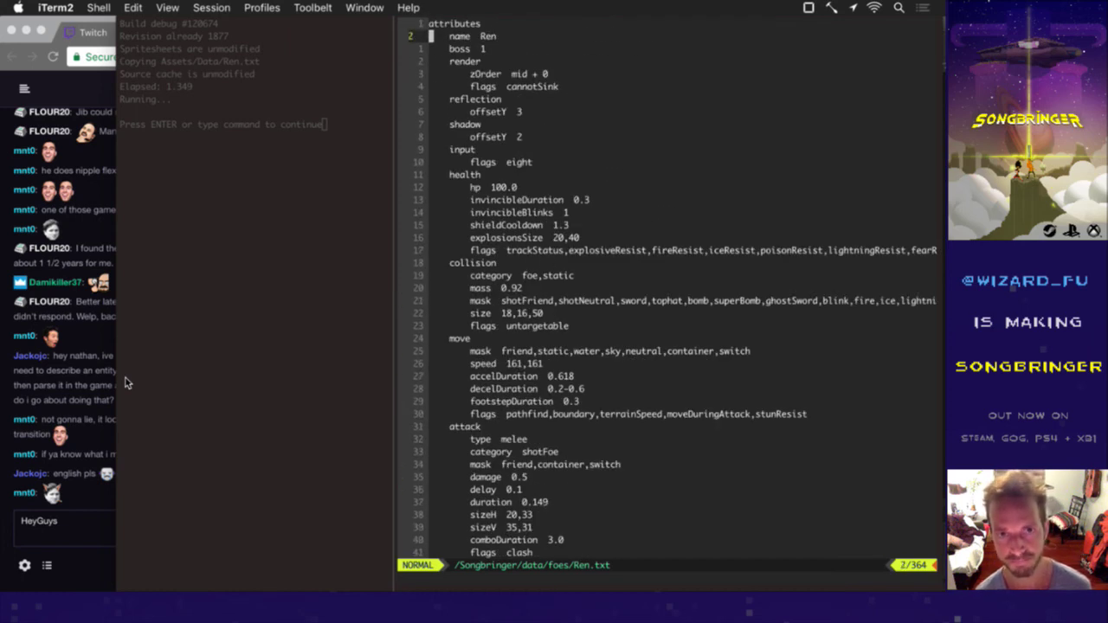
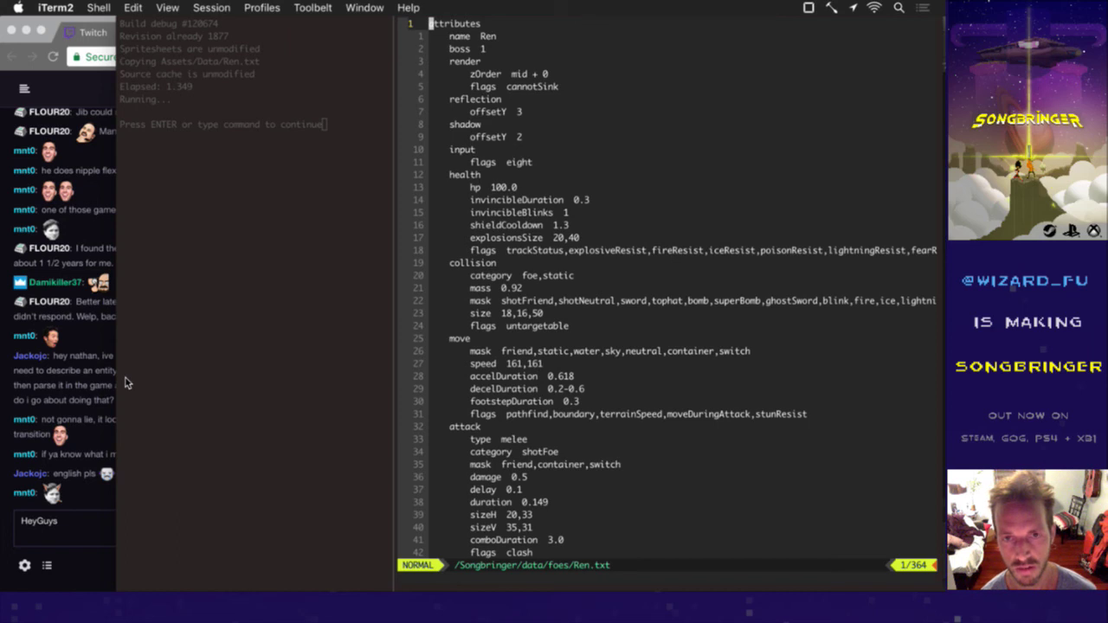
Step: Undo the latest warpB edits in Ren.txt, redo them, and write the file again
text(uu:noh)
key(Return)
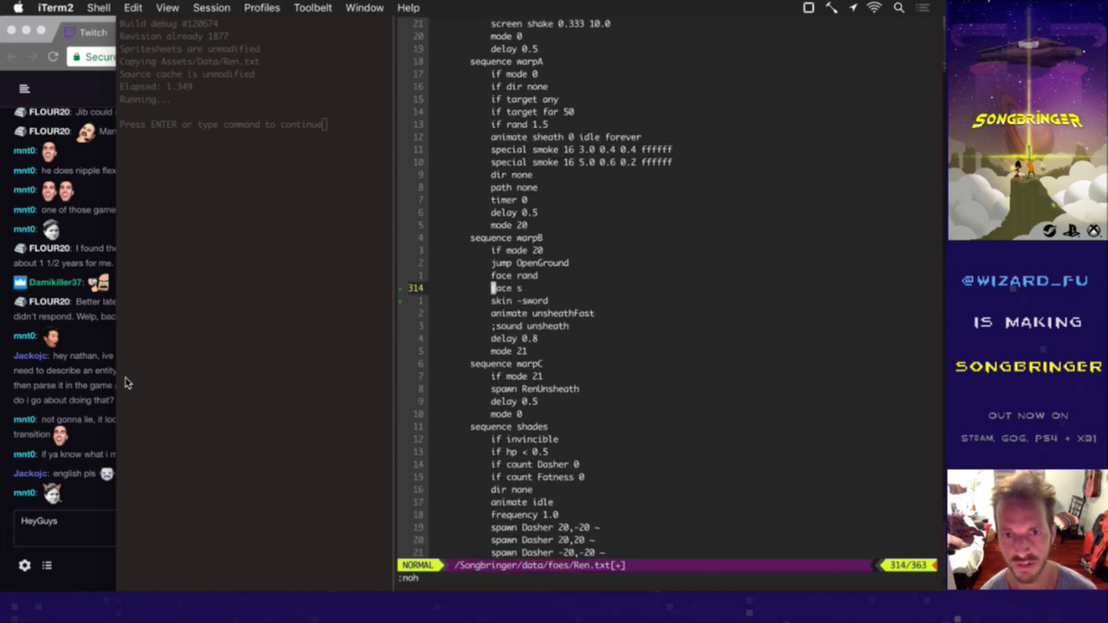
key(ctrl+r)
key(ctrl+r)
key(ctrl+r)
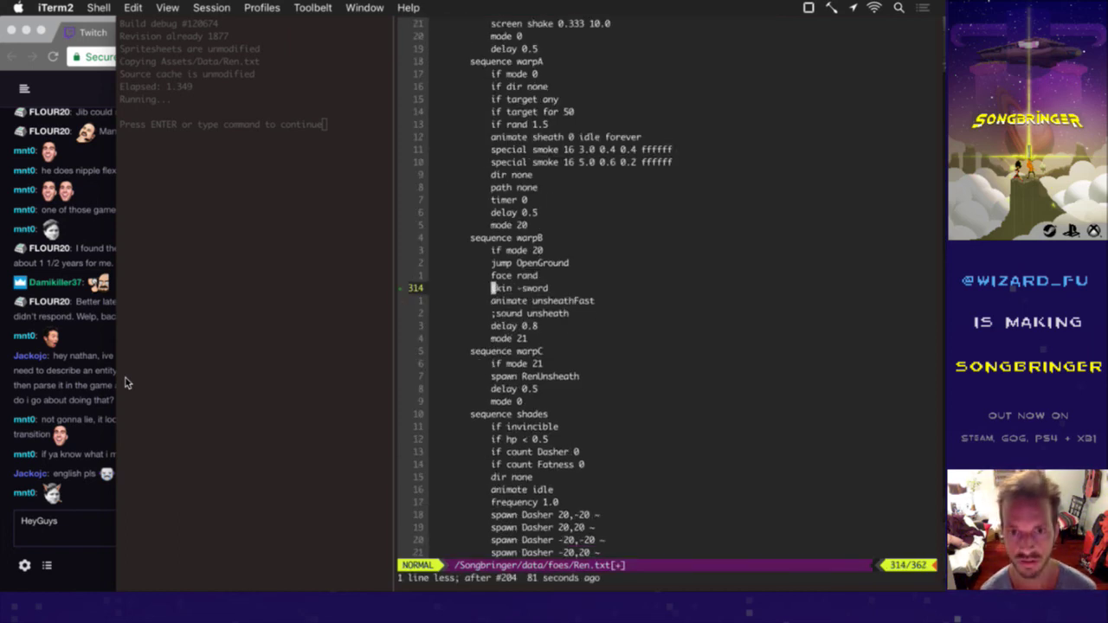
text(:w)
key(Return)
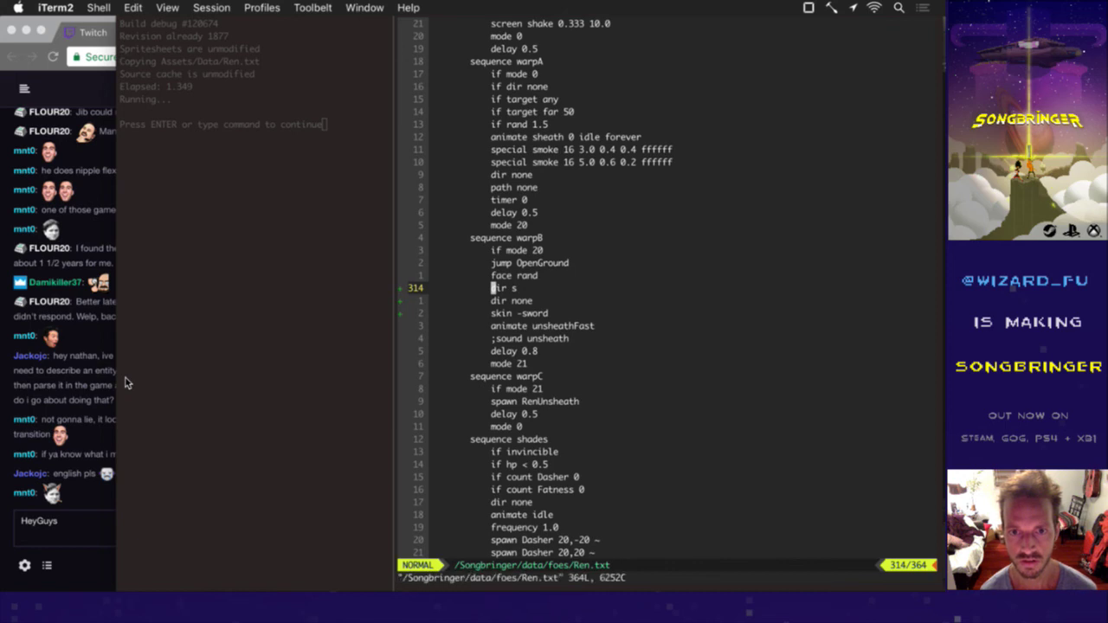
Step: Return to the start of Ren.txt and highlight the attributes from "name" down to the move section's mask line
key(g)
key(g)
key(j)
key(j)
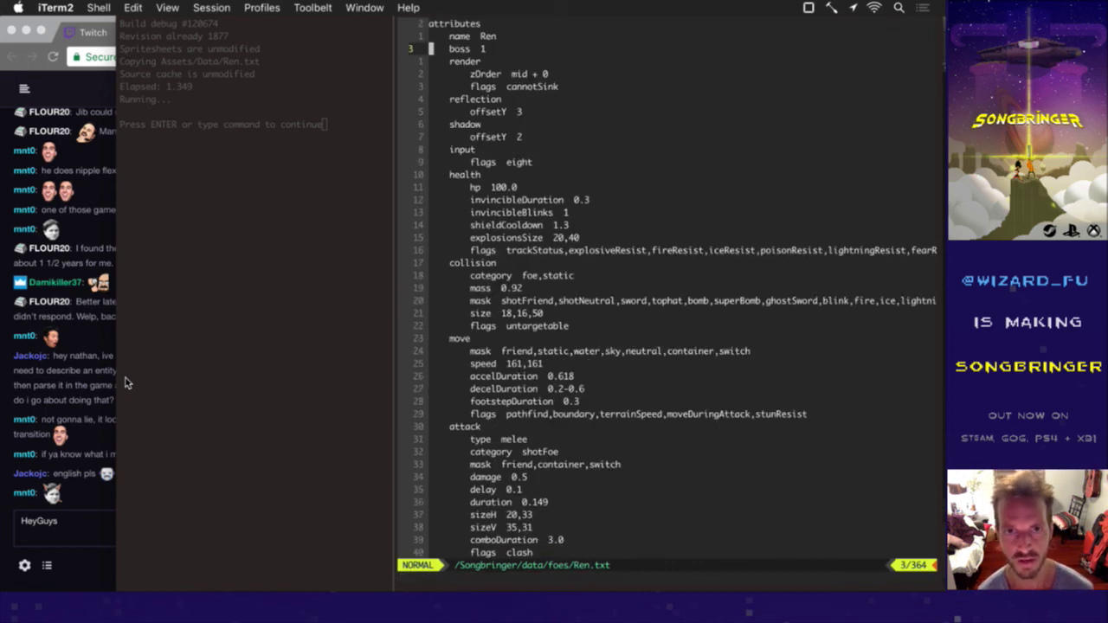
key(k)
key(V)
key(j)
key(j)
key(j)
key(j)
key(j)
key(j)
key(j)
key(j)
key(j)
key(j)
key(j)
key(j)
key(j)
key(j)
key(j)
key(j)
key(j)
key(j)
key(j)
key(j)
key(j)
key(j)
key(j)
key(j)
key(j)
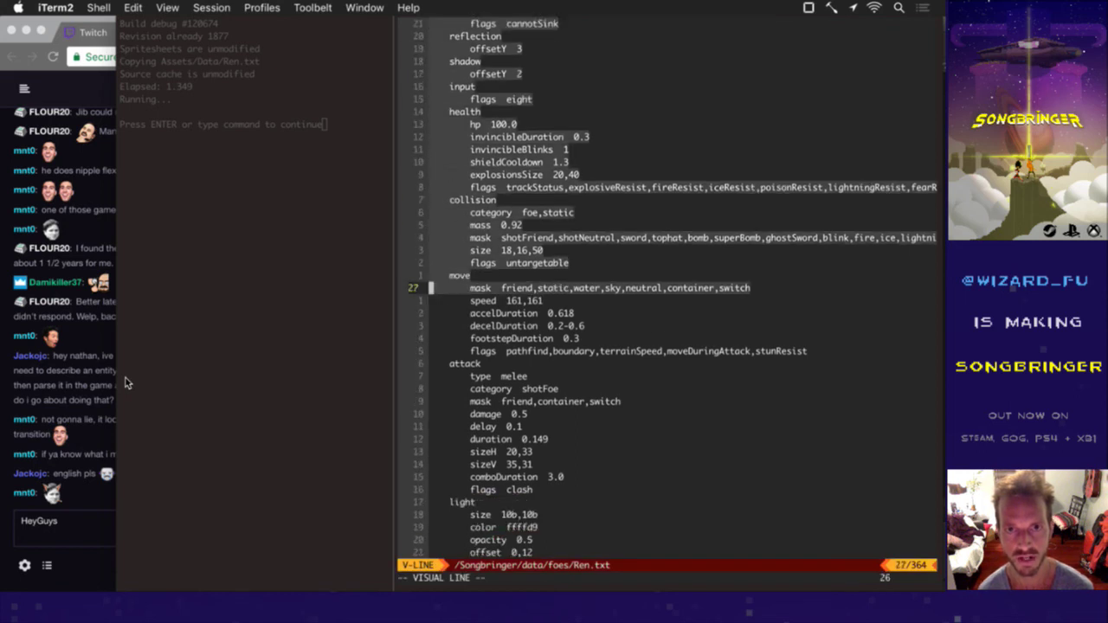
Step: Clear the long highlight and highlight only the render section with its zOrder and flags lines
key(k)
key(k)
key(k)
key(k)
key(k)
key(k)
key(k)
key(k)
key(k)
key(k)
key(k)
key(k)
key(k)
key(k)
key(k)
key(k)
key(k)
key(k)
key(k)
key(k)
key(k)
key(k)
key(k)
key(k)
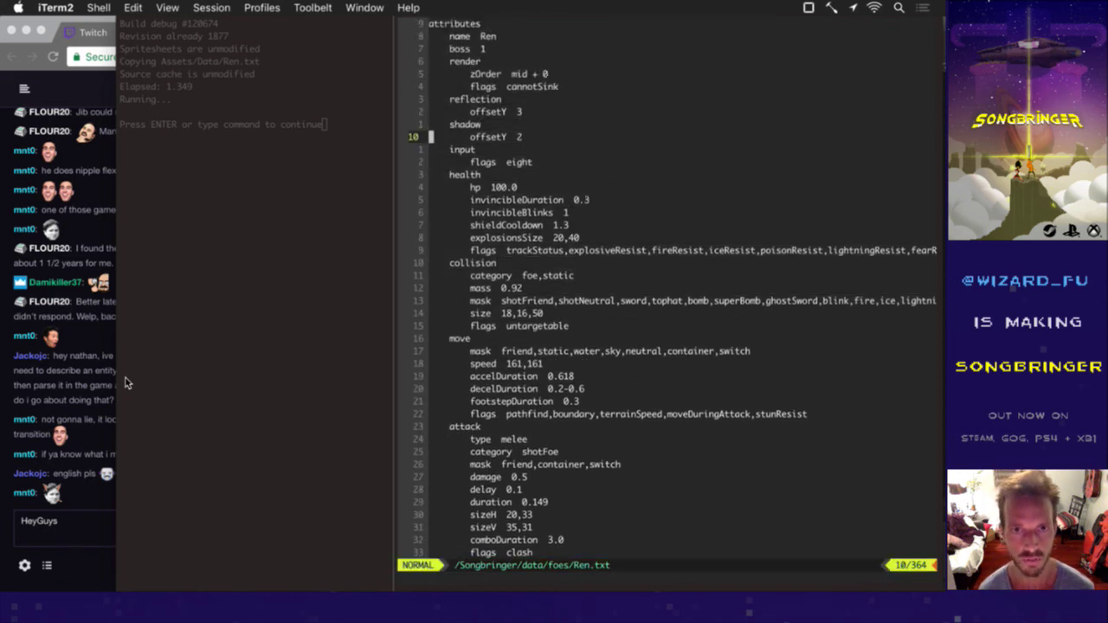
key(2)
key(j)
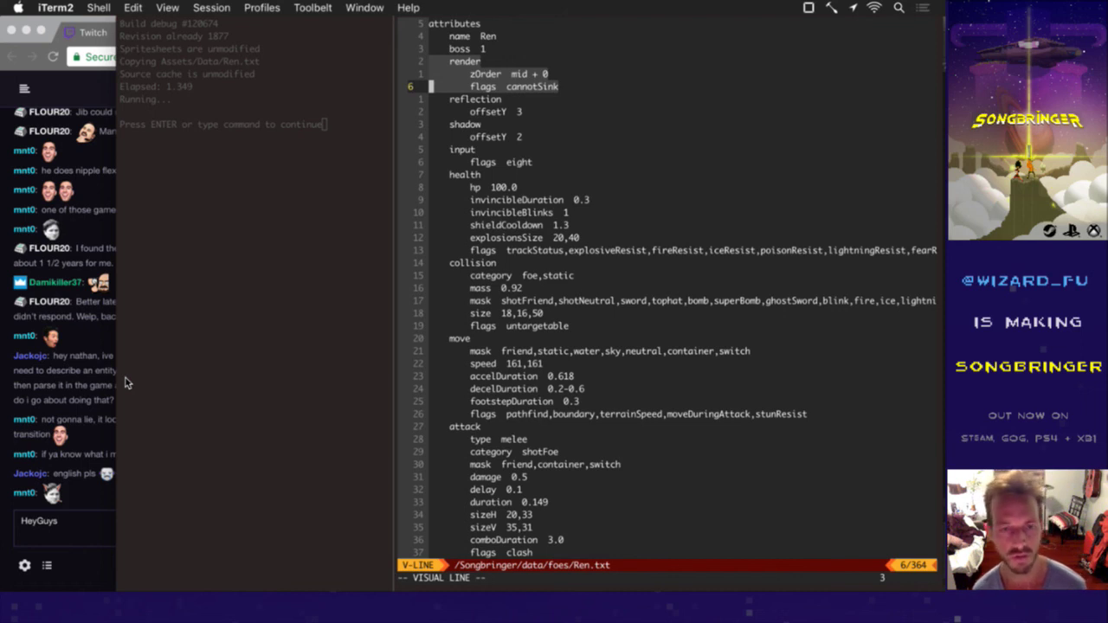
Step: Look through the attributes down to the collision section and highlight the whole health section
key(Escape)
key(j)
key(j)
key(j)
key(j)
key(j)
key(j)
key(j)
key(j)
key(j)
key(j)
key(j)
key(j)
key(j)
key(j)
key(j)
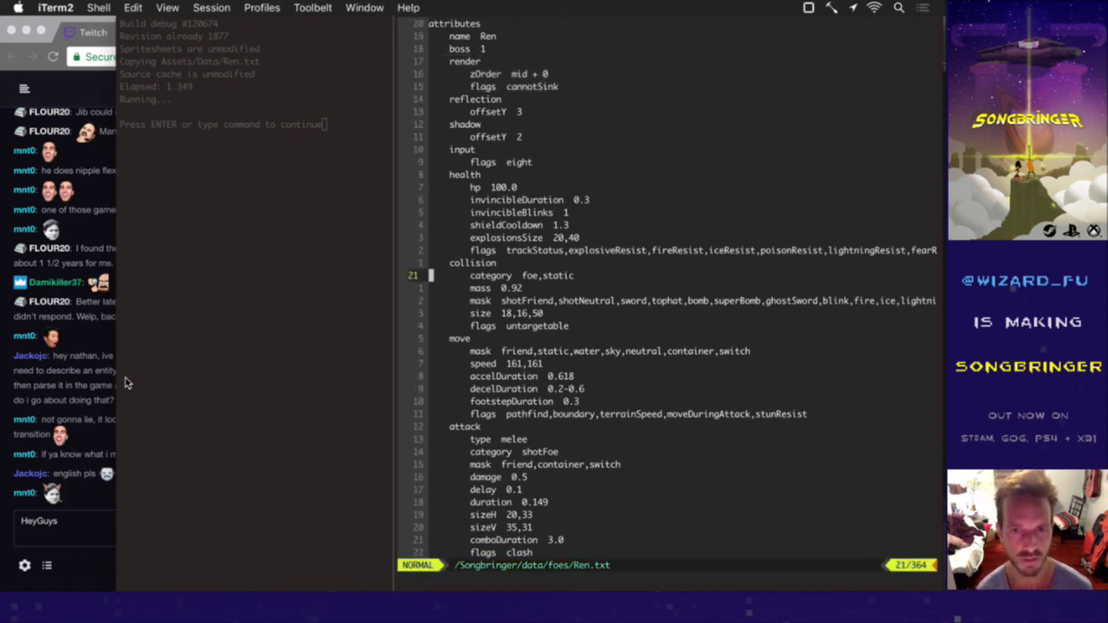
key(k)
key(k)
key(k)
key(k)
key(k)
key(k)
key(k)
key(k)
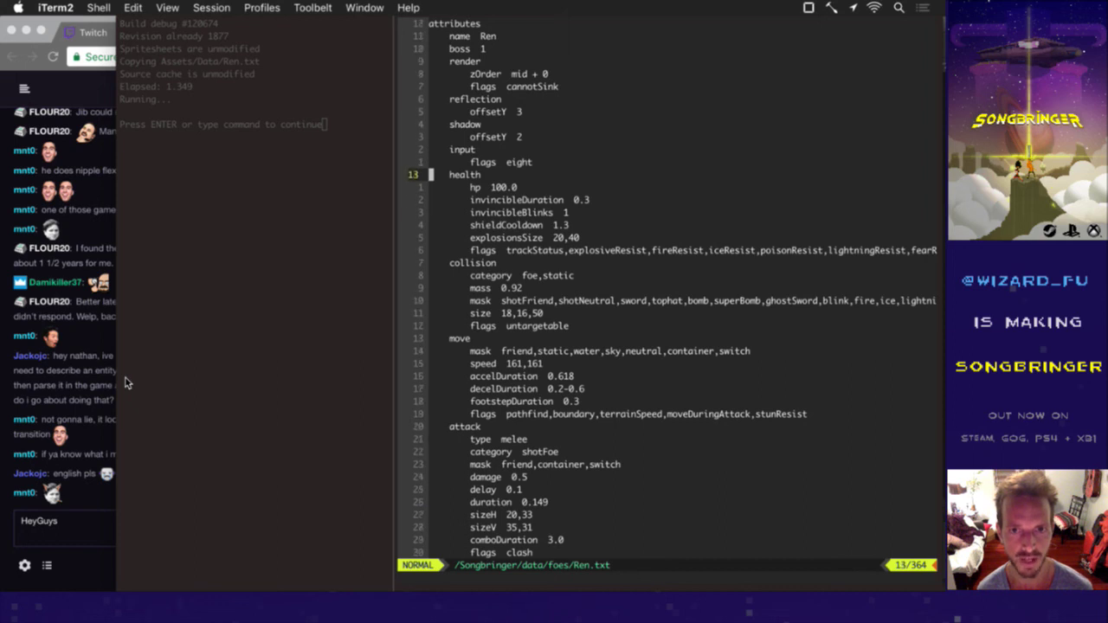
key(V)
key(j)
key(j)
key(j)
key(j)
key(j)
key(j)
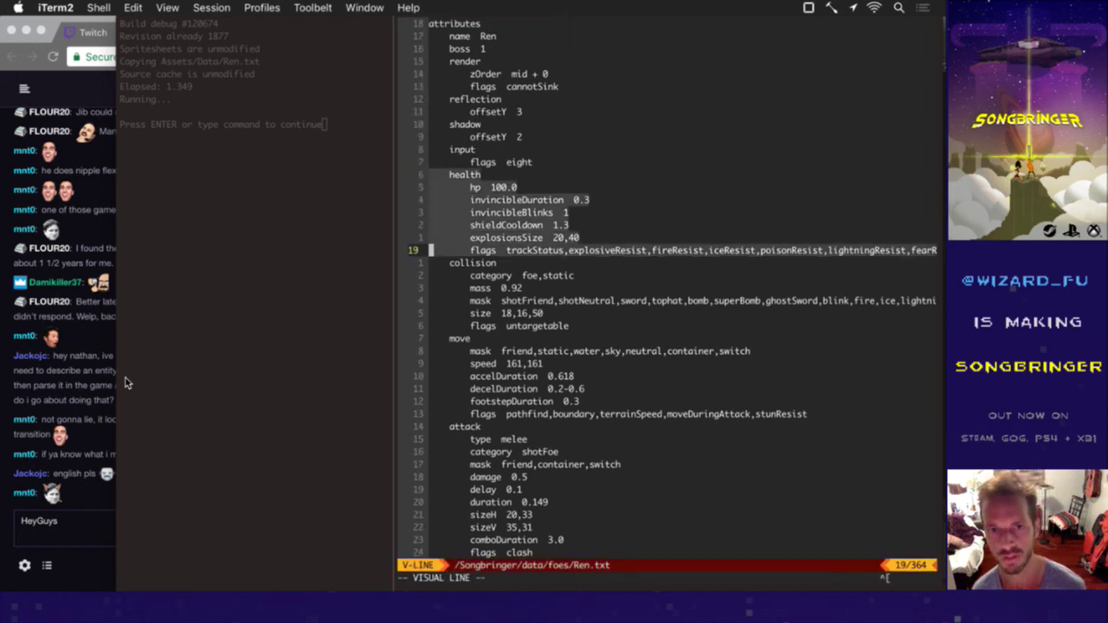
Step: Highlight the invincibleDuration and invincibleBlinks lines within the health section
key(Escape)
key(k)
key(k)
key(k)
key(k)
key(k)
key(j)
key(V)
key(j)
key(Escape)
key(j)
key(k)
key(V)
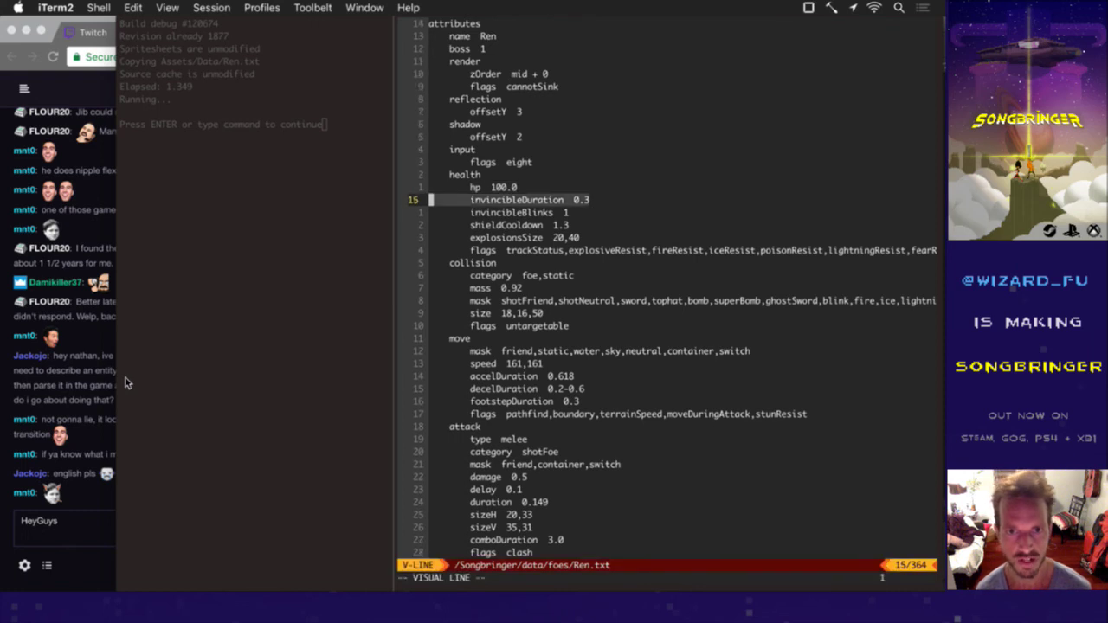
key(j)
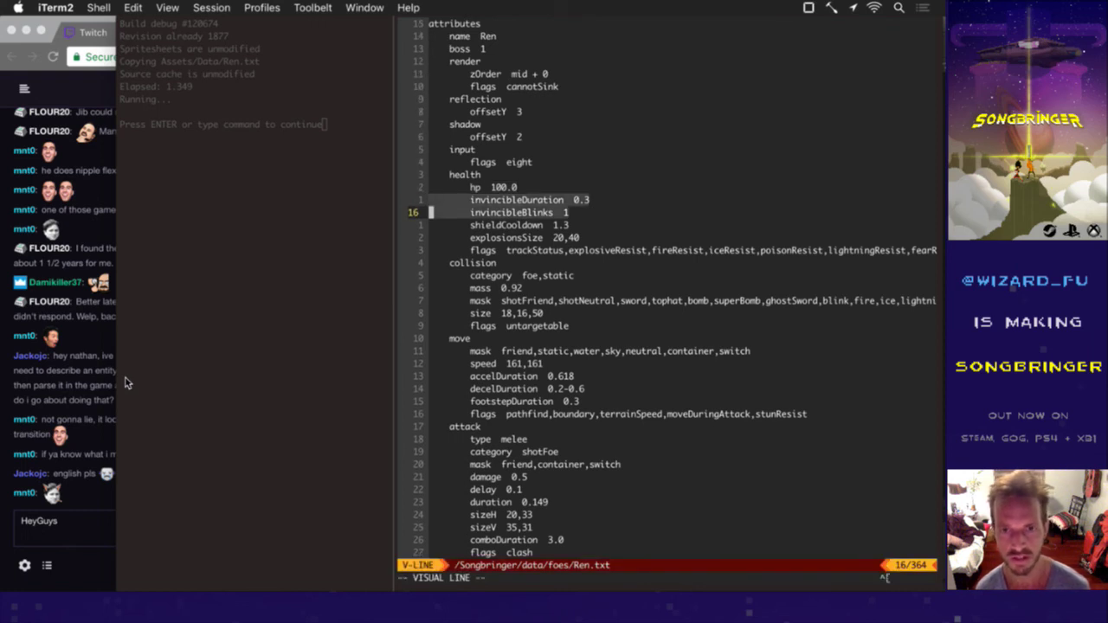
Step: Highlight the shieldCooldown, explosionsSize and flags lines of the health section one after another
key(Escape)
key(j)
key(V)
key(j)
key(k)
key(Escape)
key(j)
key(V)
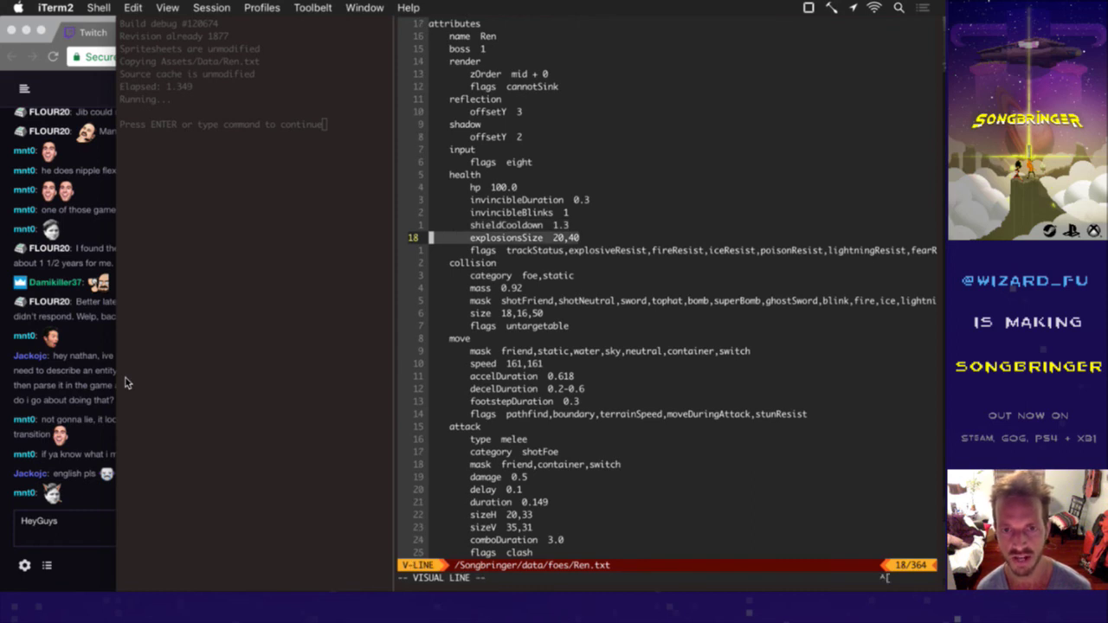
key(Escape)
key(j)
key(V)
key(Escape)
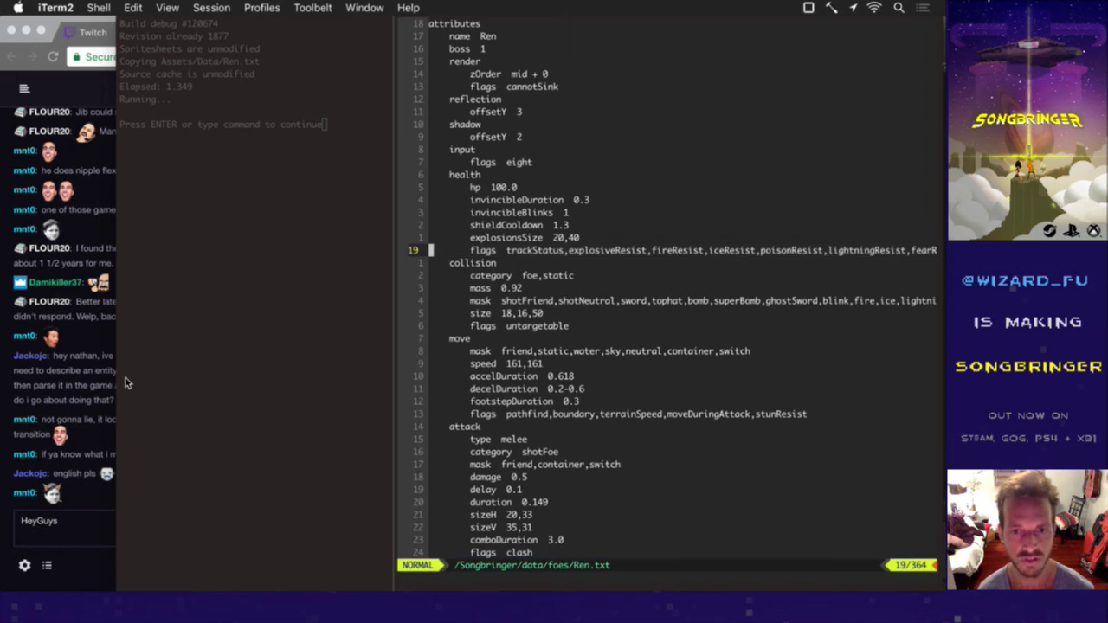
Step: Search the project tags for "val" and open the ValTree.cpp source file
key(comma)
text(tval)
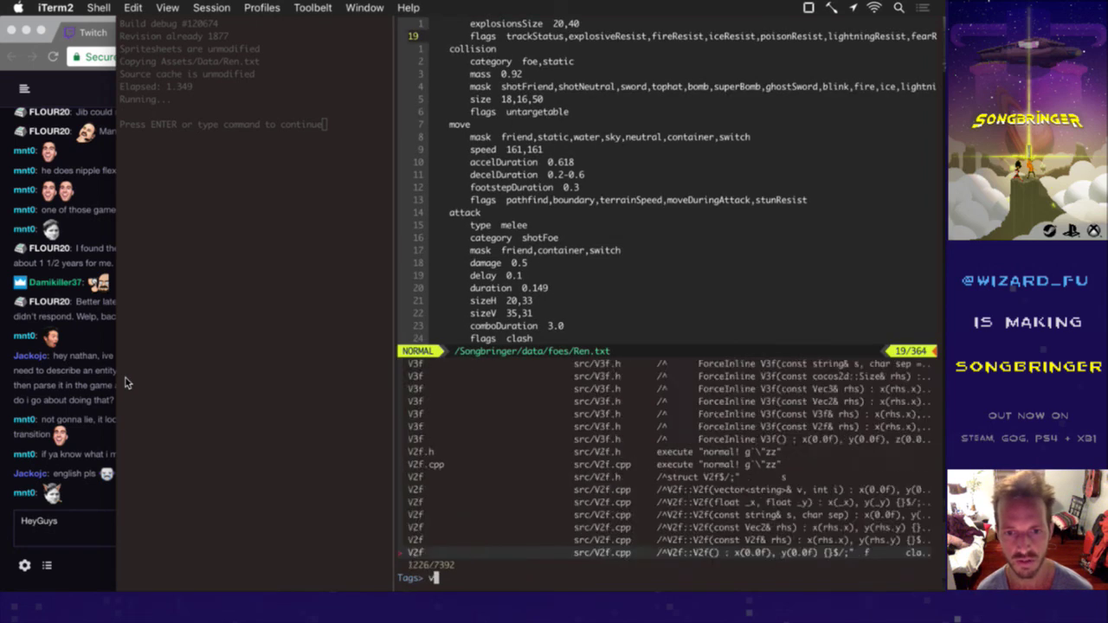
key(Up)
key(Up)
key(Up)
key(Up)
key(Up)
key(Return)
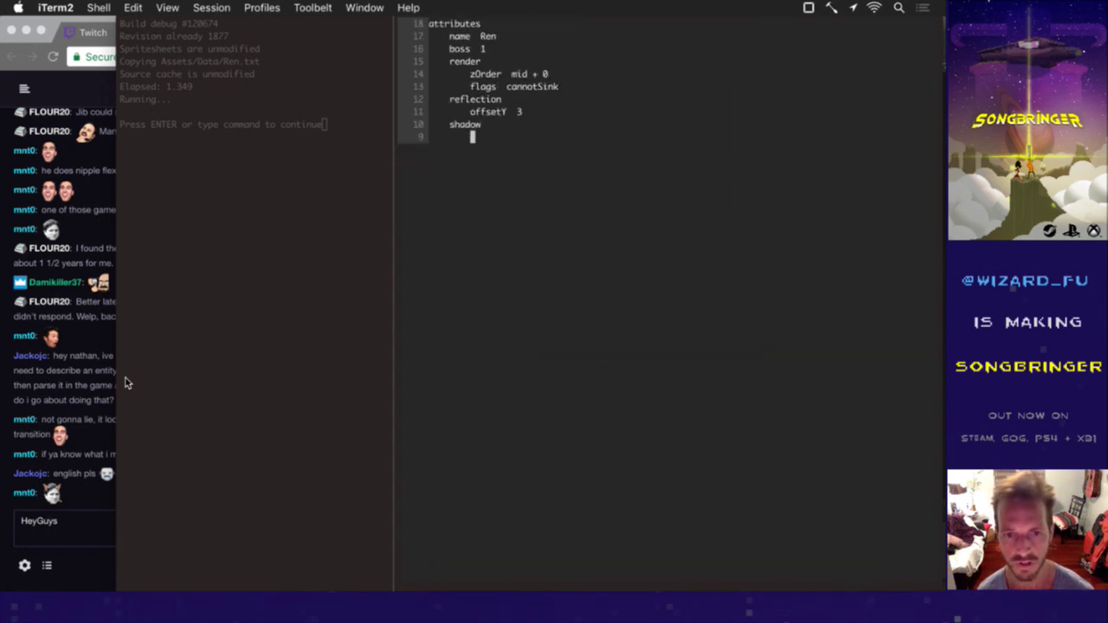
Step: Look through ValTree.cpp from its includes and static helper functions down to the comparison operators
key(j)
key(j)
key(j)
key(j)
key(j)
key(j)
key(j)
key(j)
key(j)
key(j)
key(j)
key(j)
key(j)
key(j)
key(j)
key(j)
key(j)
key(j)
key(j)
key(j)
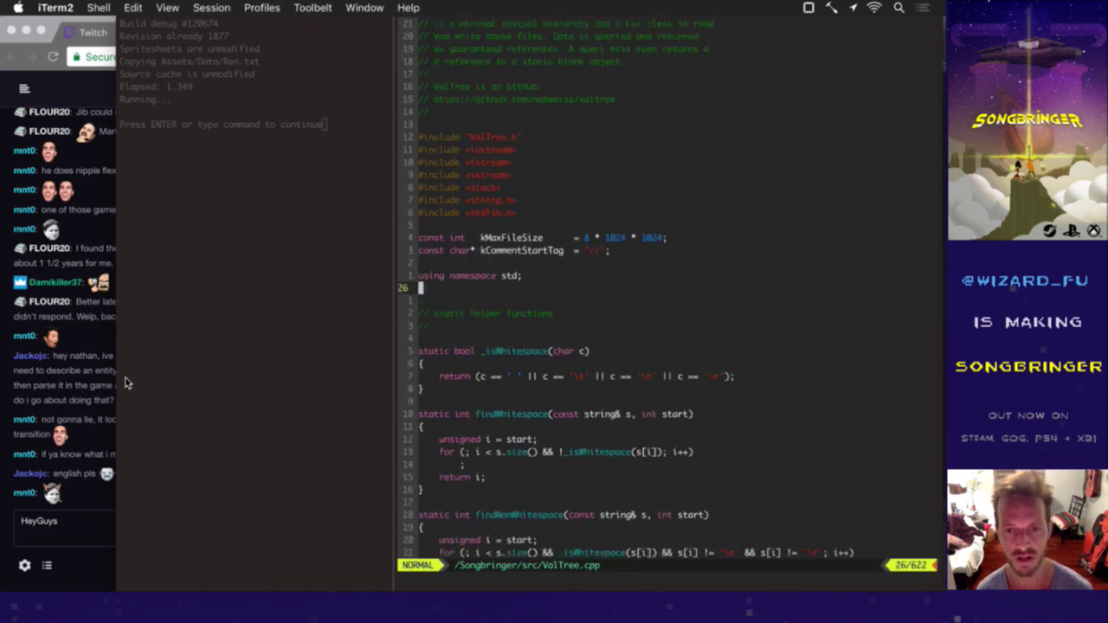
key(j)
key(j)
key(j)
key(j)
key(j)
key(j)
key(j)
key(j)
key(j)
key(j)
key(j)
key(j)
key(j)
key(j)
key(j)
key(j)
key(j)
key(j)
key(j)
key(j)
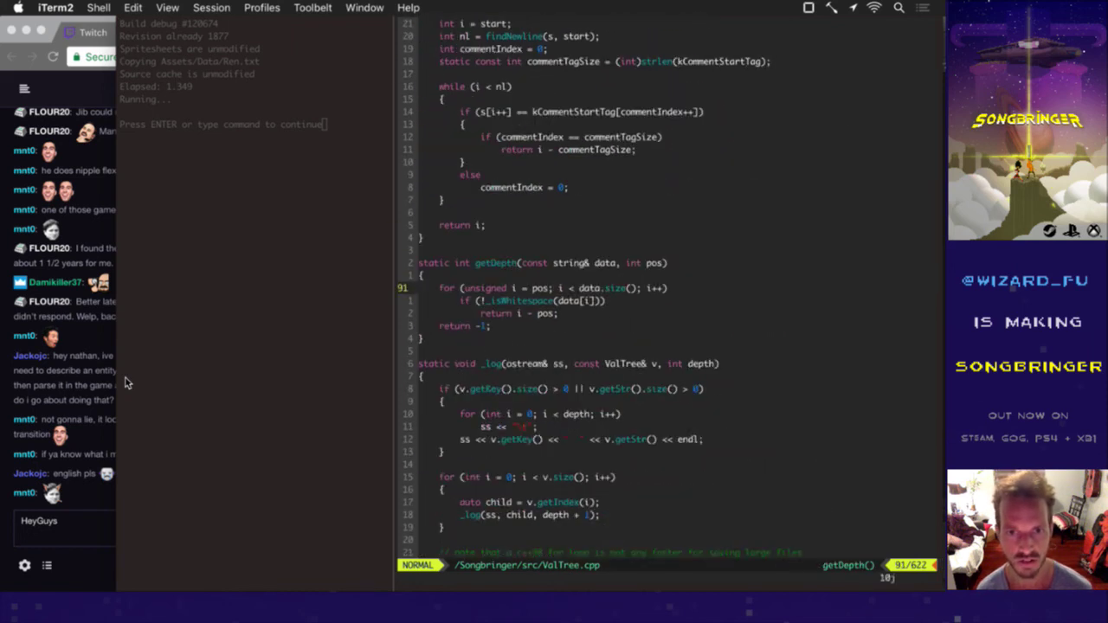
key(j)
key(j)
key(j)
key(j)
key(j)
key(j)
key(j)
key(j)
key(j)
key(j)
key(j)
key(j)
key(j)
key(j)
key(j)
key(j)
key(j)
key(j)
key(j)
key(j)
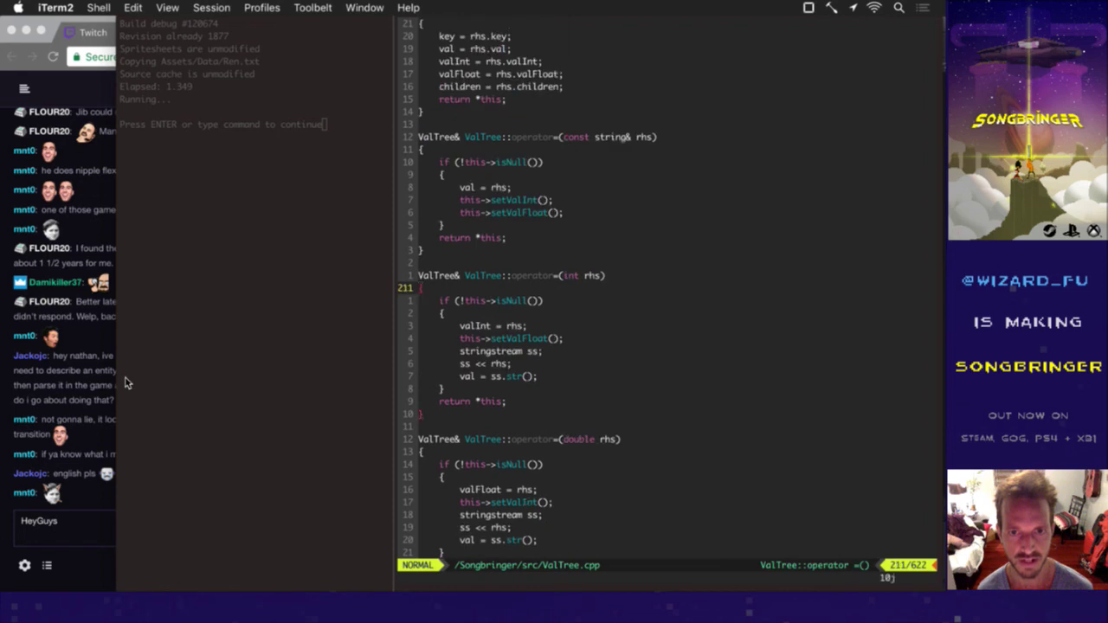
key(l)
key(l)
key(l)
key(l)
key(l)
key(l)
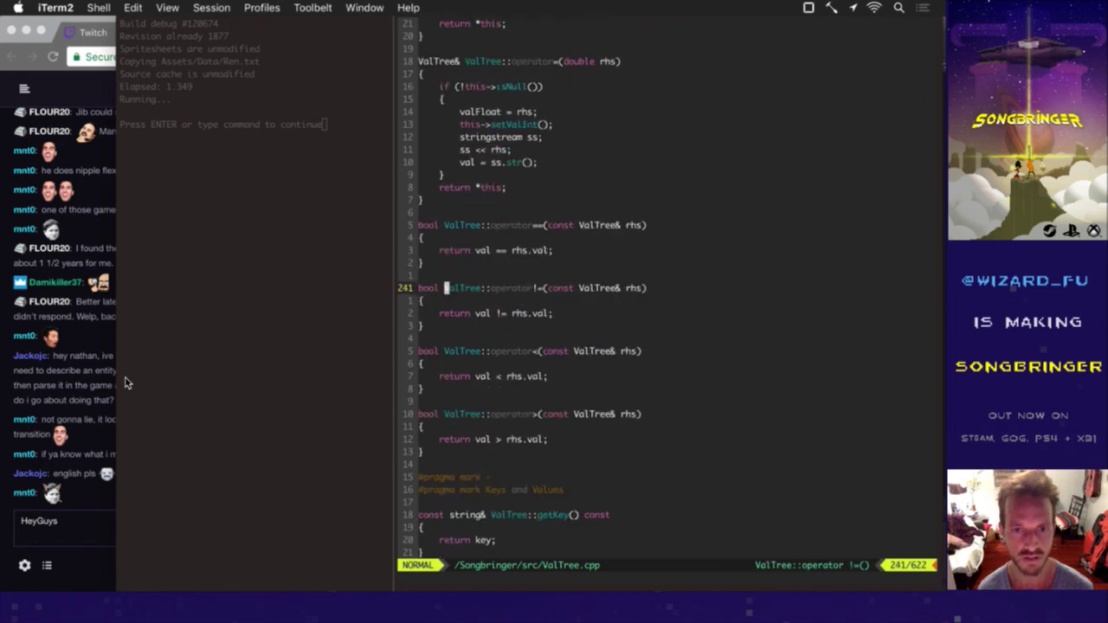
Step: Close the ValTree.cpp buffer to return to Ren.txt and clear the search highlighting
text(:bd)
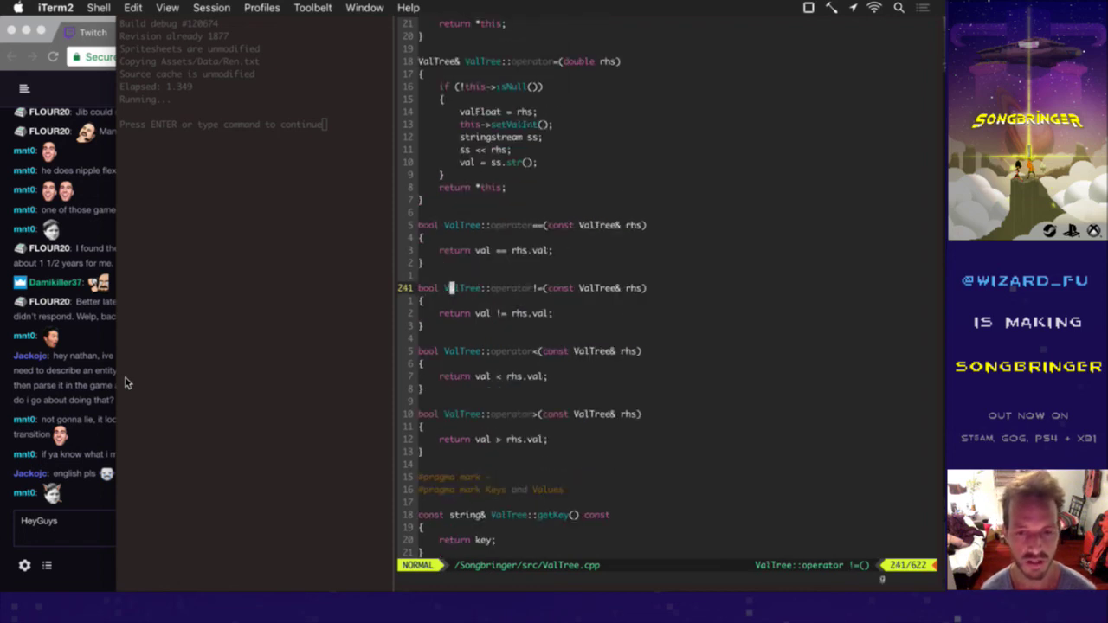
key(Return)
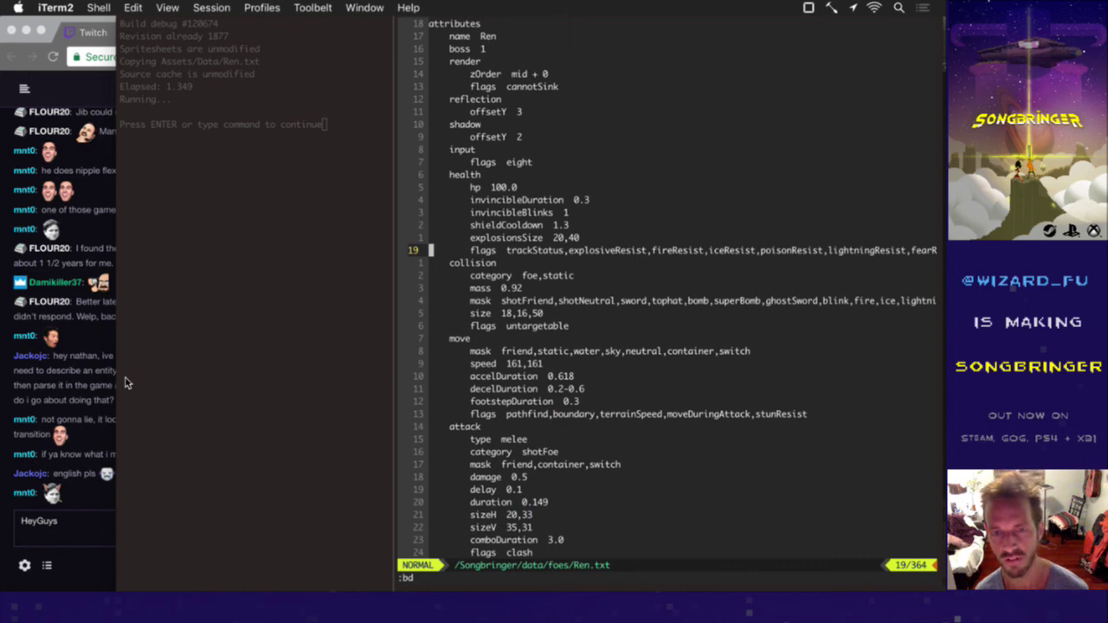
text(:noh)
key(Return)
Step: Highlight the health section of Ren.txt from its heading through its flags line, and clear the highlight
key(k)
key(k)
key(k)
key(k)
key(k)
key(k)
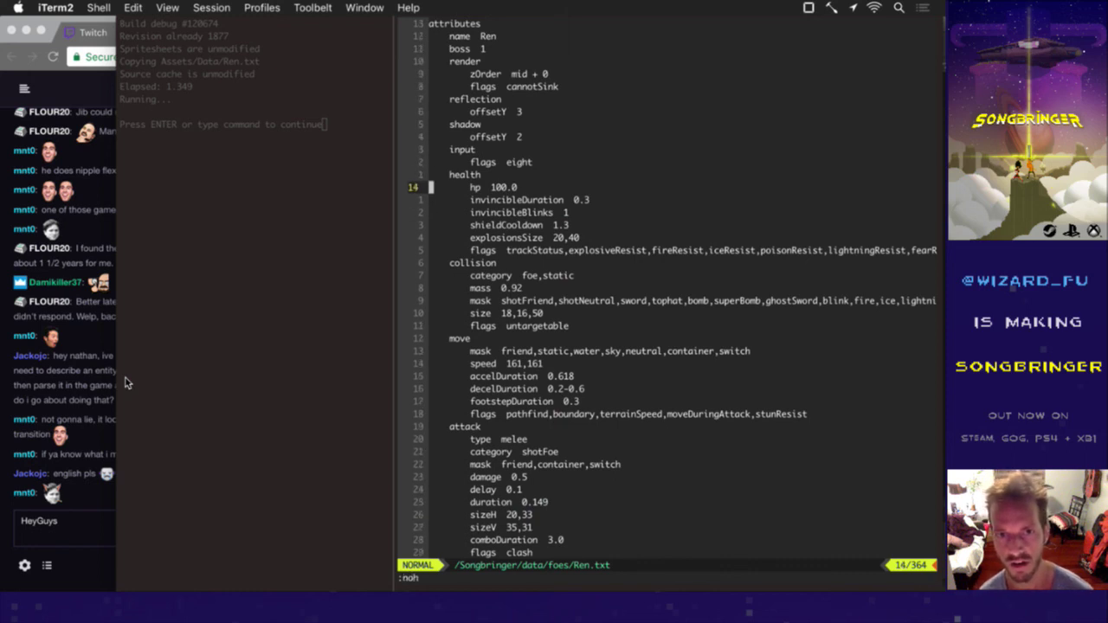
key(shift+v)
key(j)
key(j)
key(j)
key(j)
key(j)
key(j)
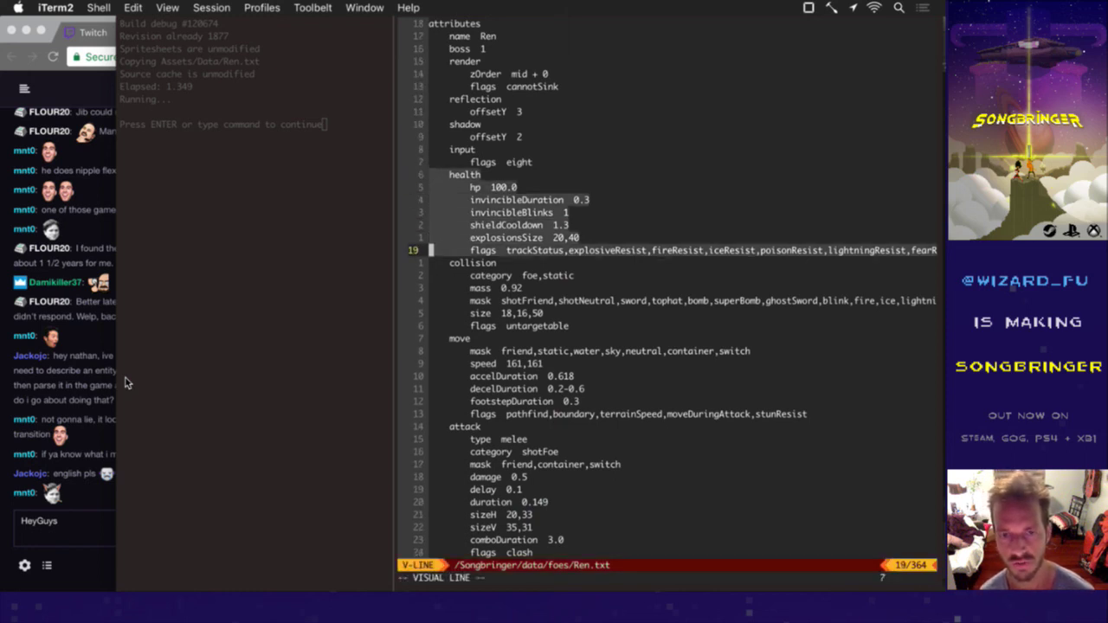
key(Escape)
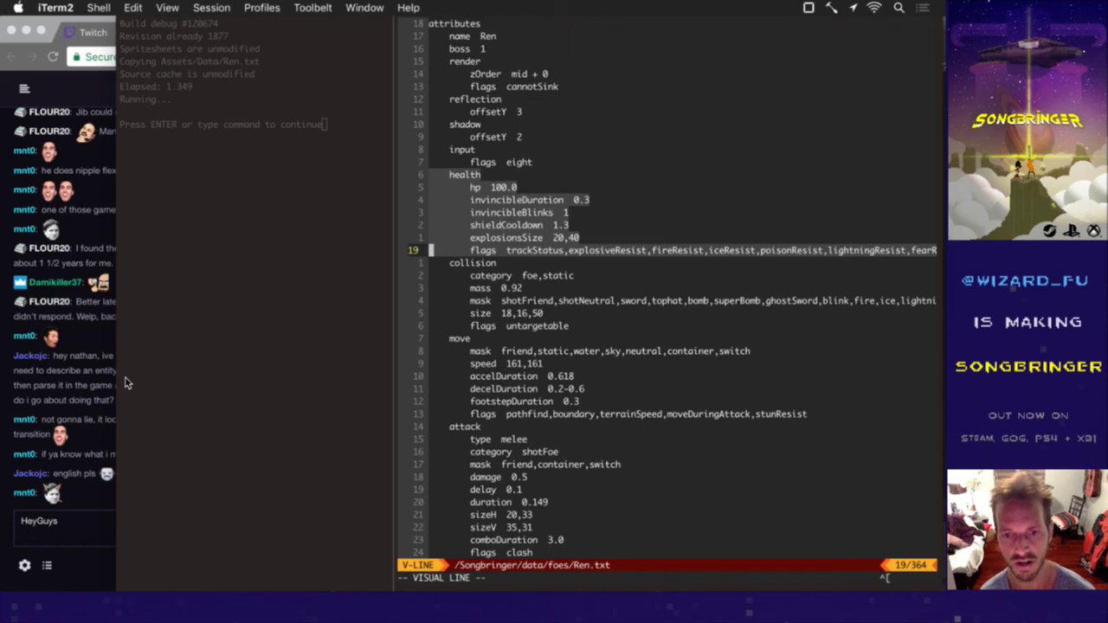
Step: Search the project tags for "hec" and open HealthComponent.h
key(comma)
key(t)
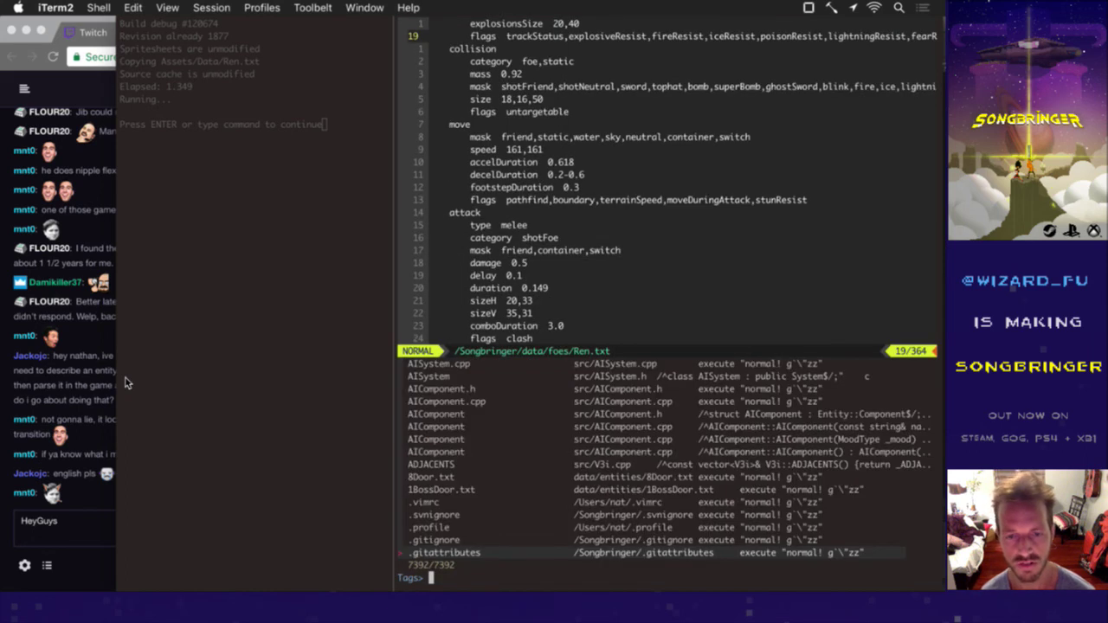
text(hec)
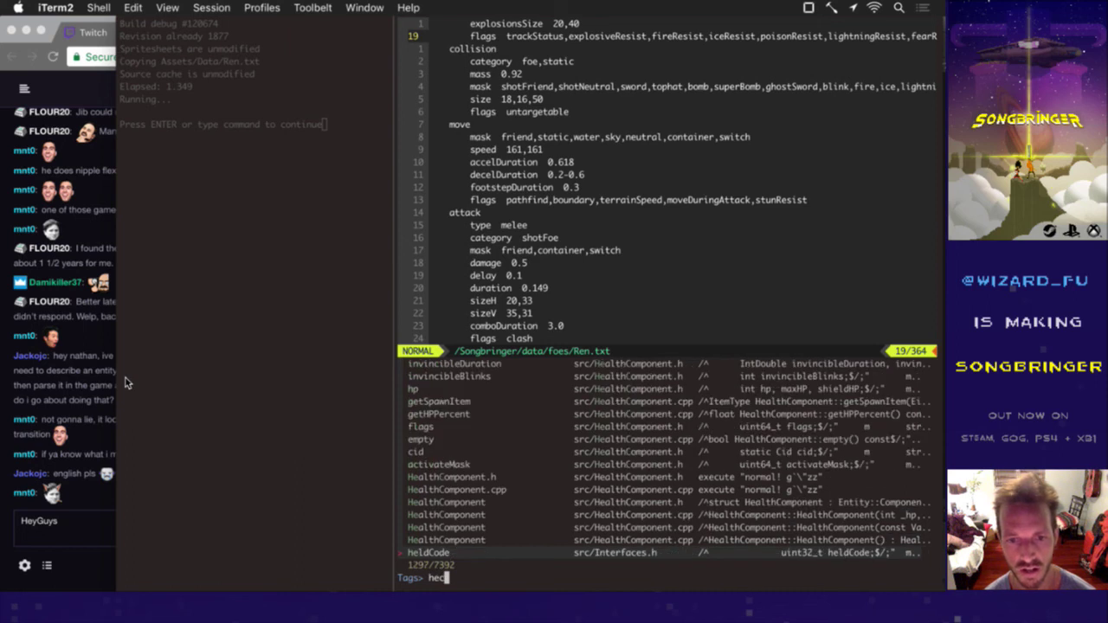
key(Up)
key(Up)
key(Up)
key(Up)
key(Up)
key(Up)
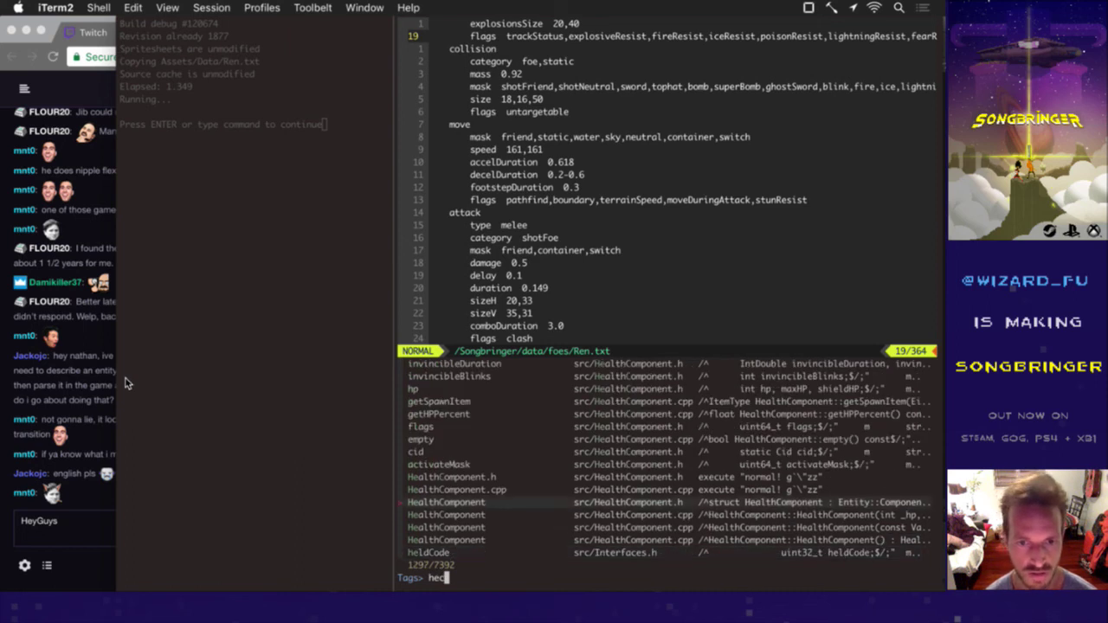
key(Return)
Step: Highlight the hp, maxHP, shieldHP declaration in the HealthComponent struct
key(j)
key(j)
key(j)
key(j)
key(j)
key(j)
key(j)
key(j)
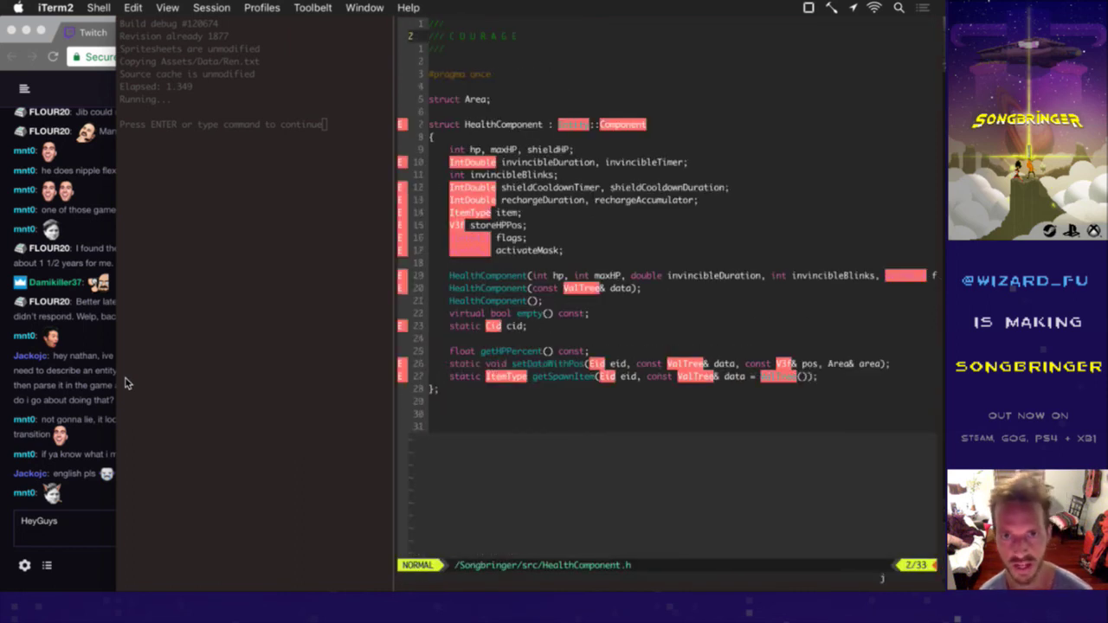
key(j)
key(j)
key(j)
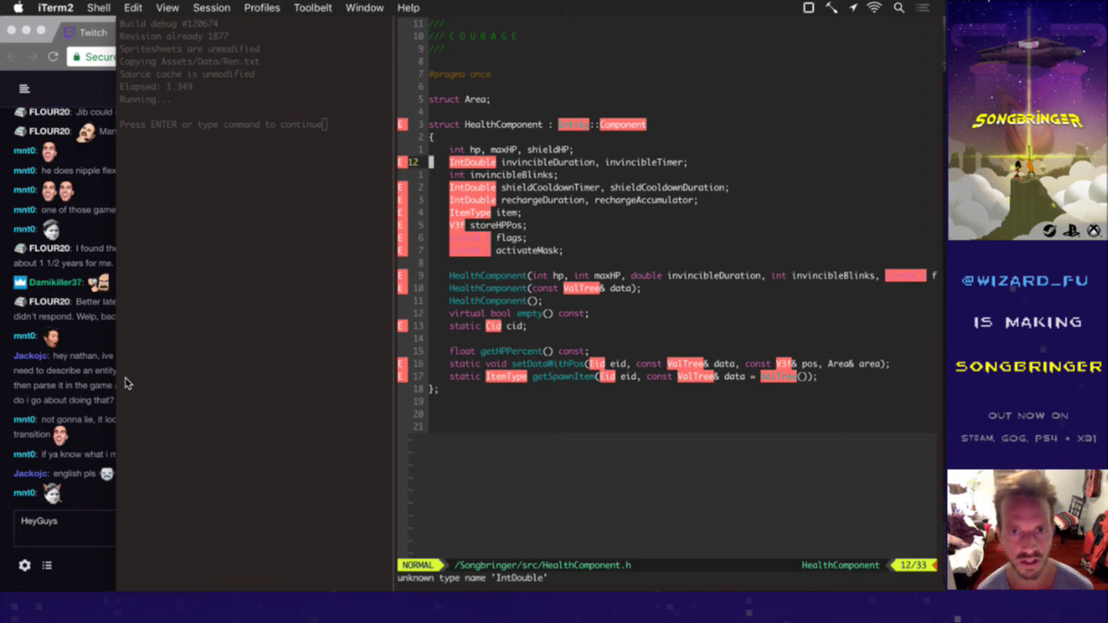
key(k)
key(V)
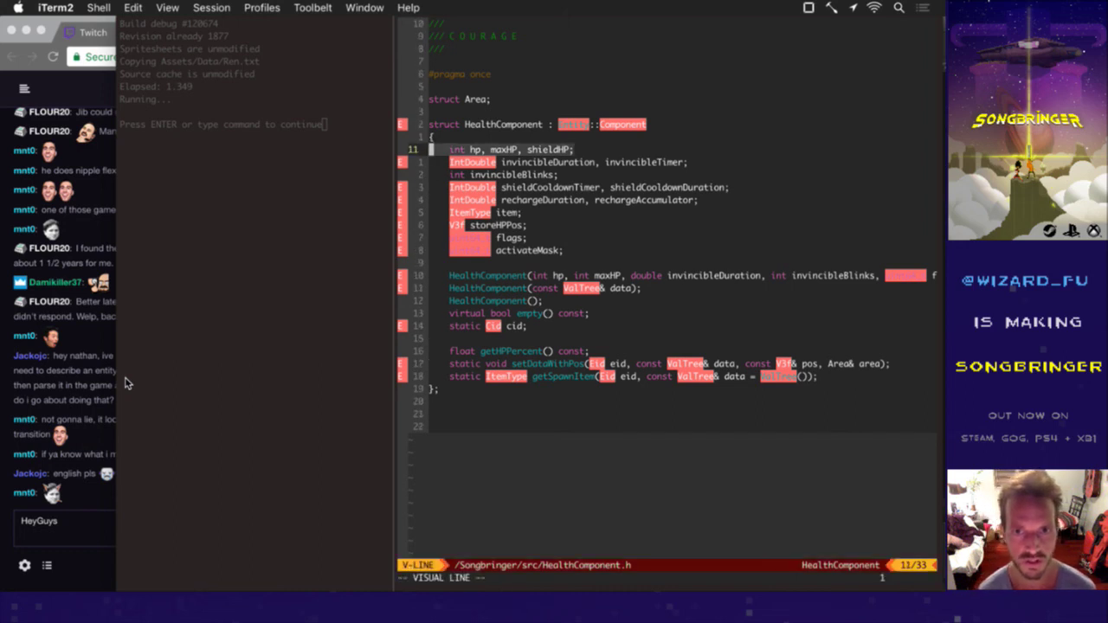
Step: Highlight the member declarations from invincibleDuration through activateMask, and clear the highlight
key(Escape)
key(j)
key(V)
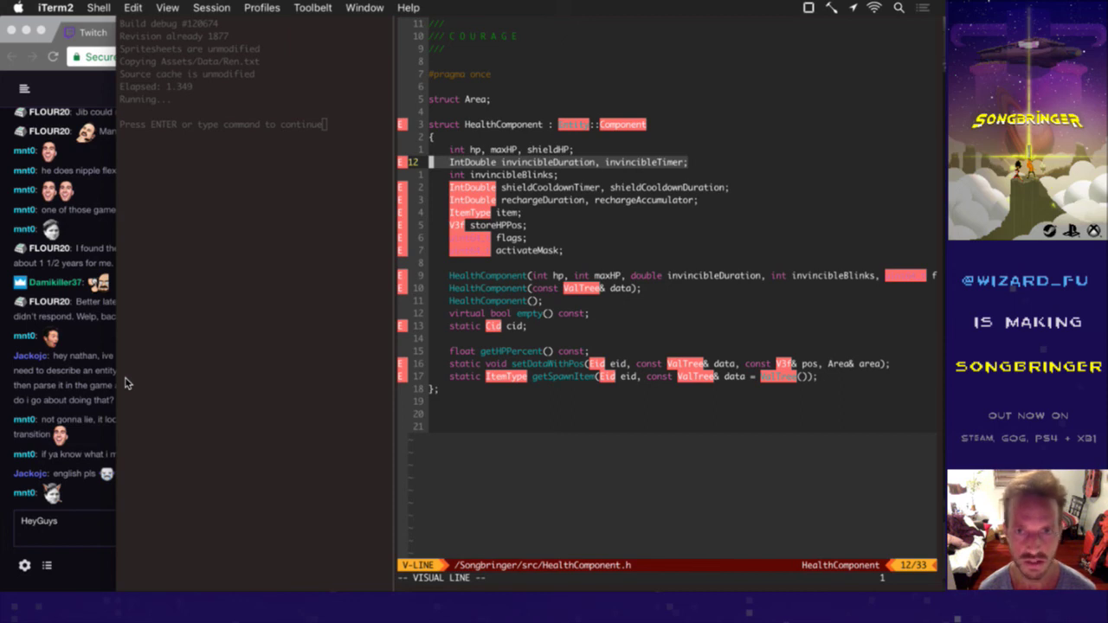
key(j)
key(j)
key(j)
key(j)
key(j)
key(j)
key(j)
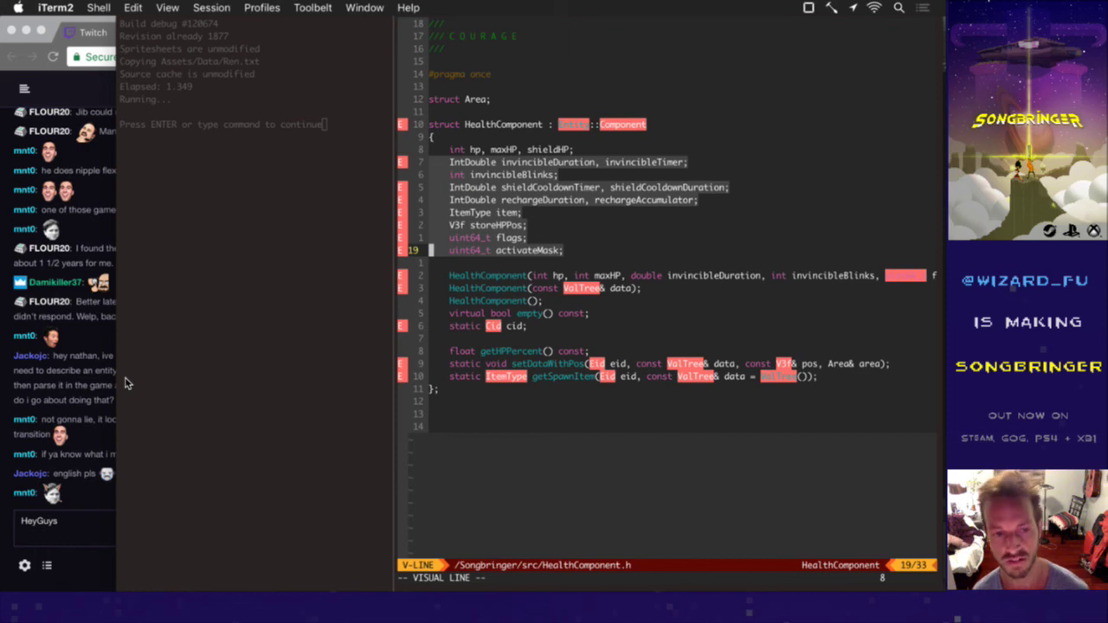
key(Escape)
key(j)
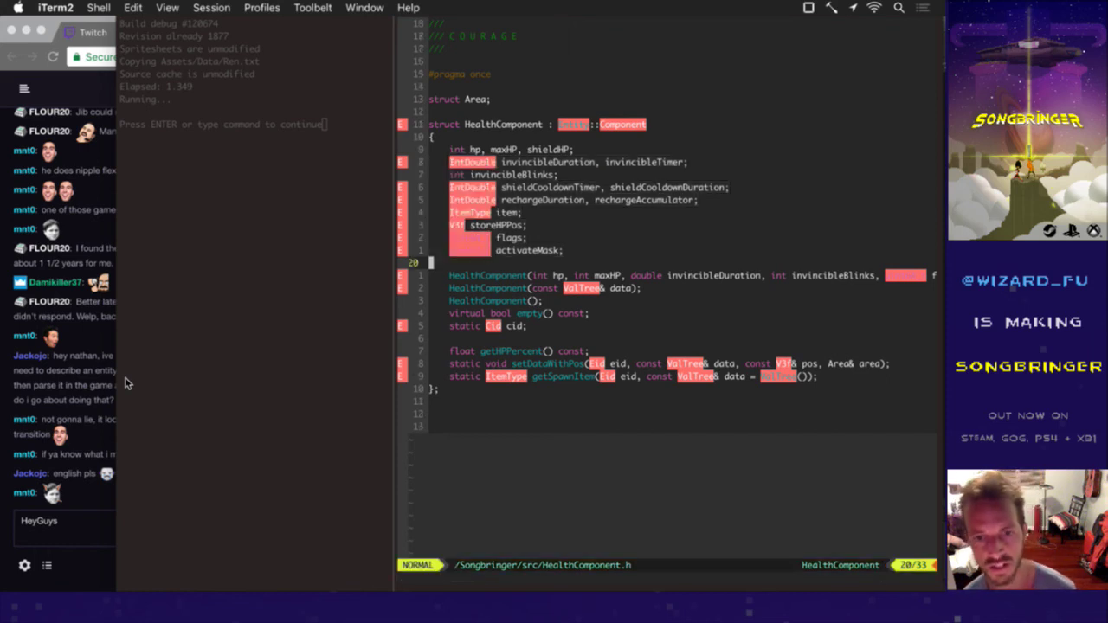
Step: Return to Ren.txt, search the project tags for "heco" and open HealthComponent.cpp
key(ctrl+6)
key(space)
text(t)
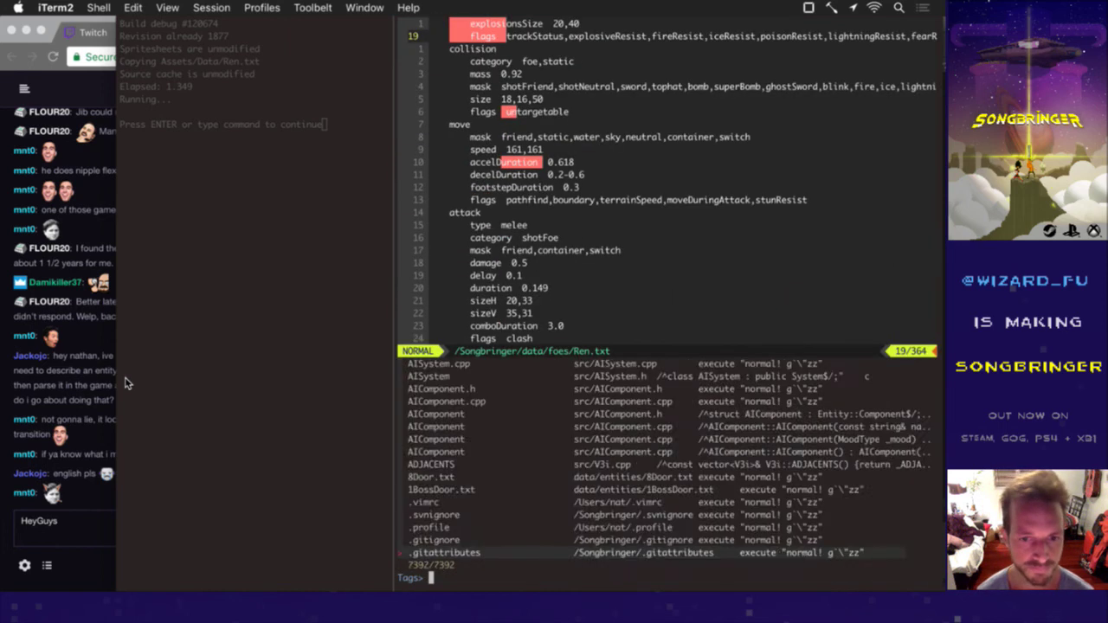
text(heco)
key(Left)
key(Left)
key(Left)
key(Up)
key(Up)
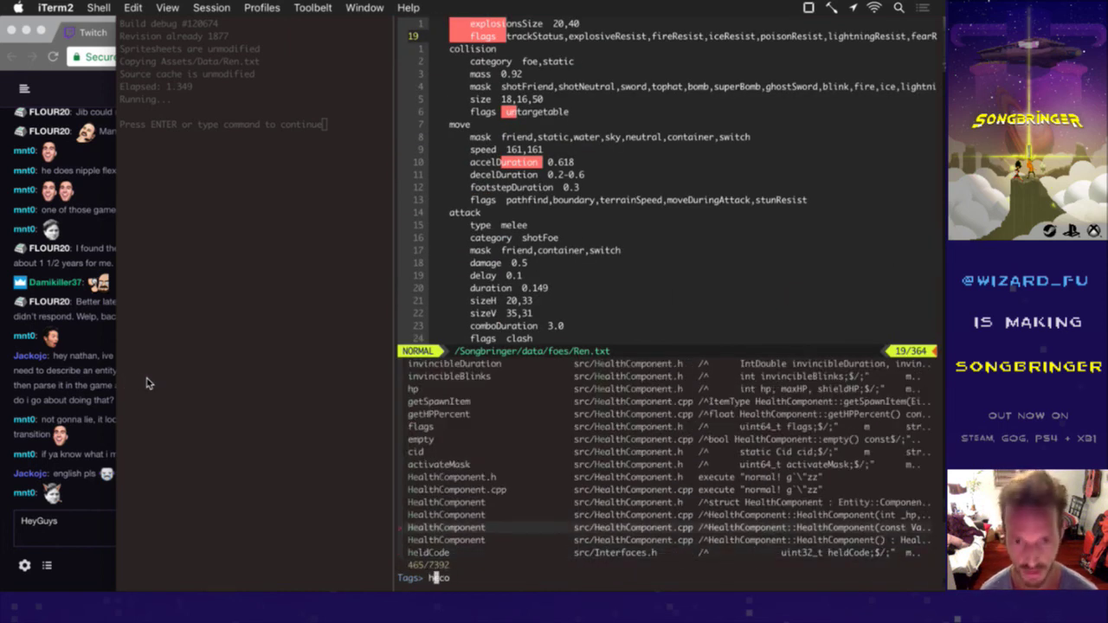
key(Up)
key(Up)
key(Up)
key(Return)
Step: Go to the HealthComponent constructor that takes ValTree data and highlight its line assigning hp and maxHP
key(bracketright)
key(bracketright)
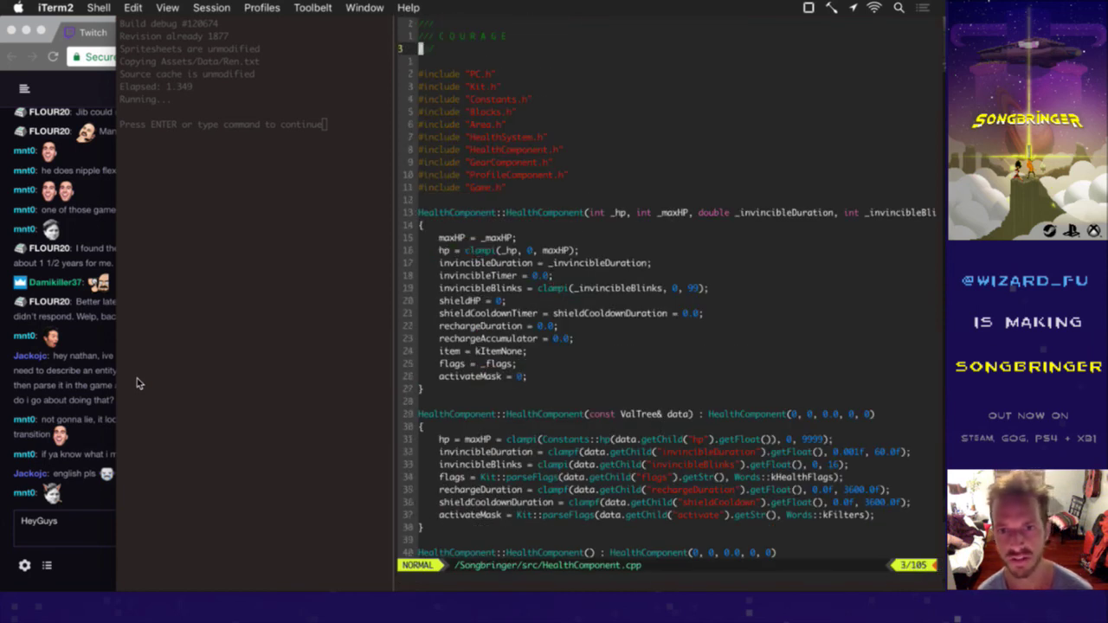
key(bracketright)
key(bracketright)
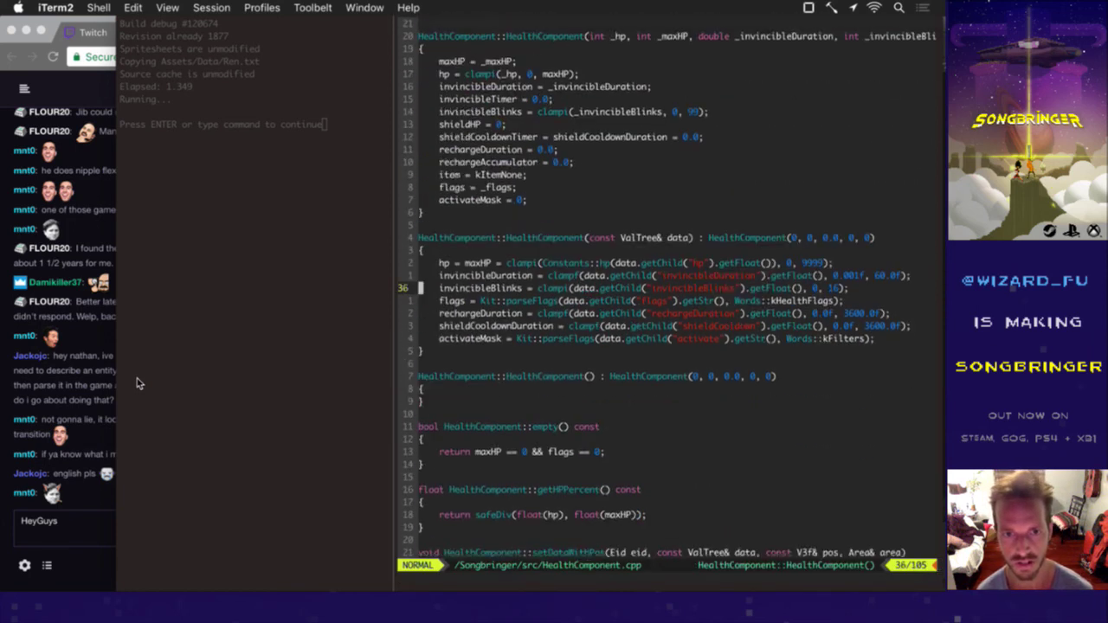
key(j)
key(shift+v)
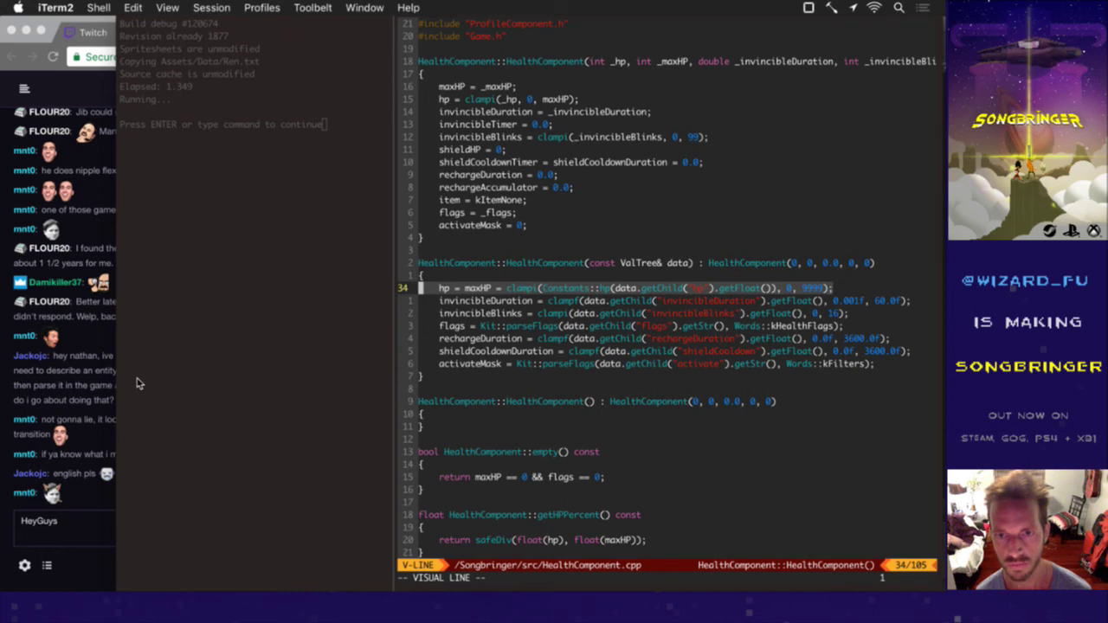
Step: Highlight the data.getChild("hp").getFloat() call within the line assigning hp and maxHP, and clear the highlight
key(Escape)
key(l)
key(l)
key(l)
key(l)
key(l)
key(l)
key(l)
key(l)
key(l)
key(l)
key(l)
key(l)
key(l)
key(l)
key(l)
key(l)
key(l)
key(l)
key(l)
key(l)
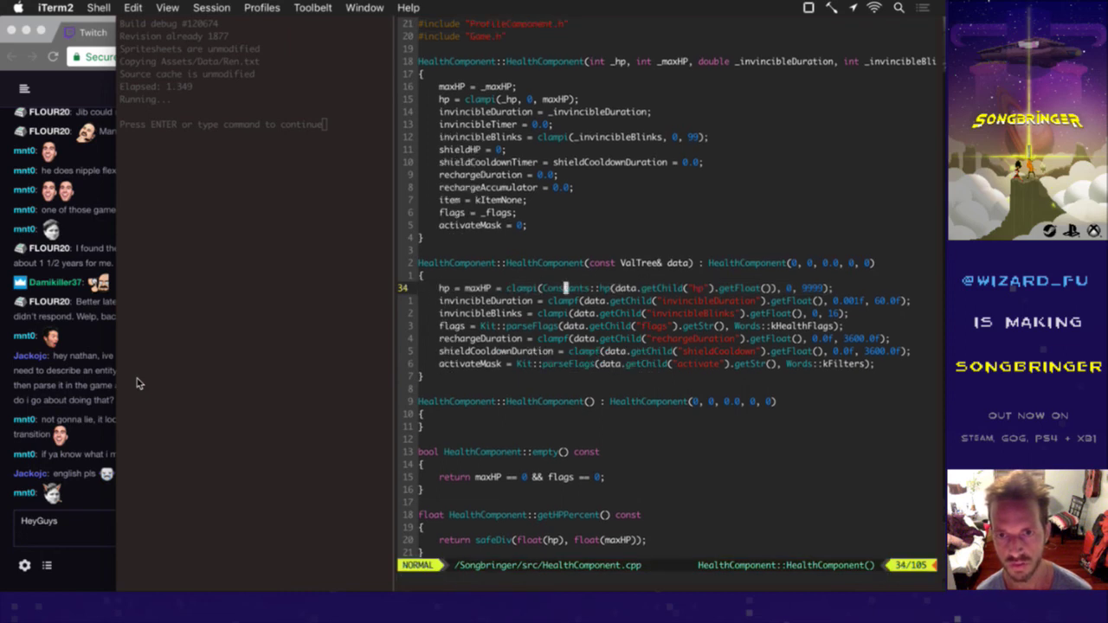
key(h)
key(h)
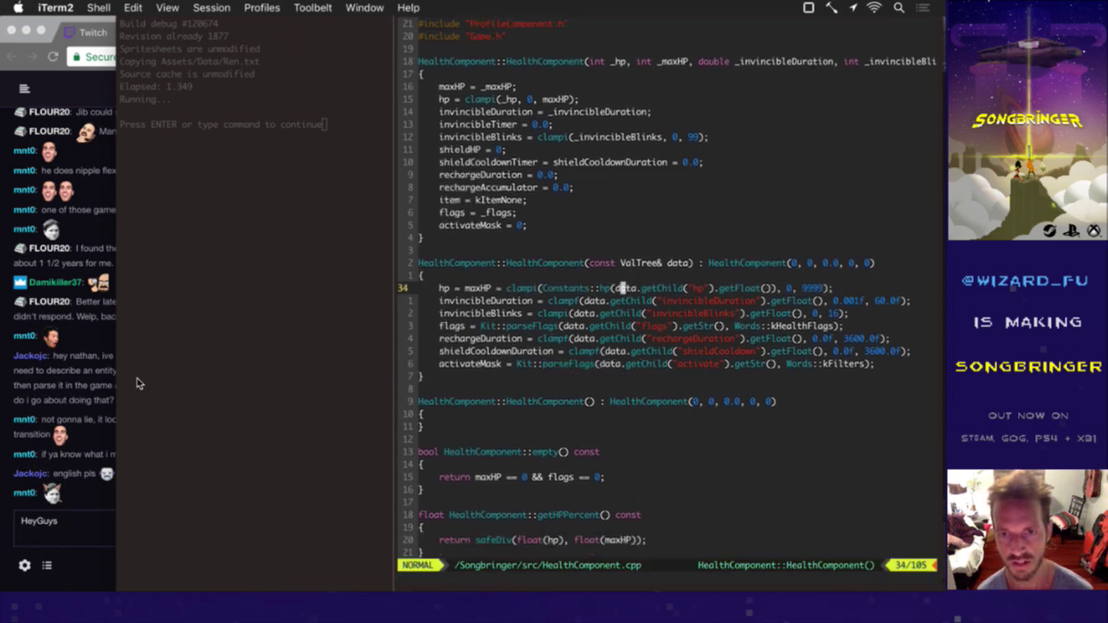
key(v)
key(l)
key(l)
key(l)
key(l)
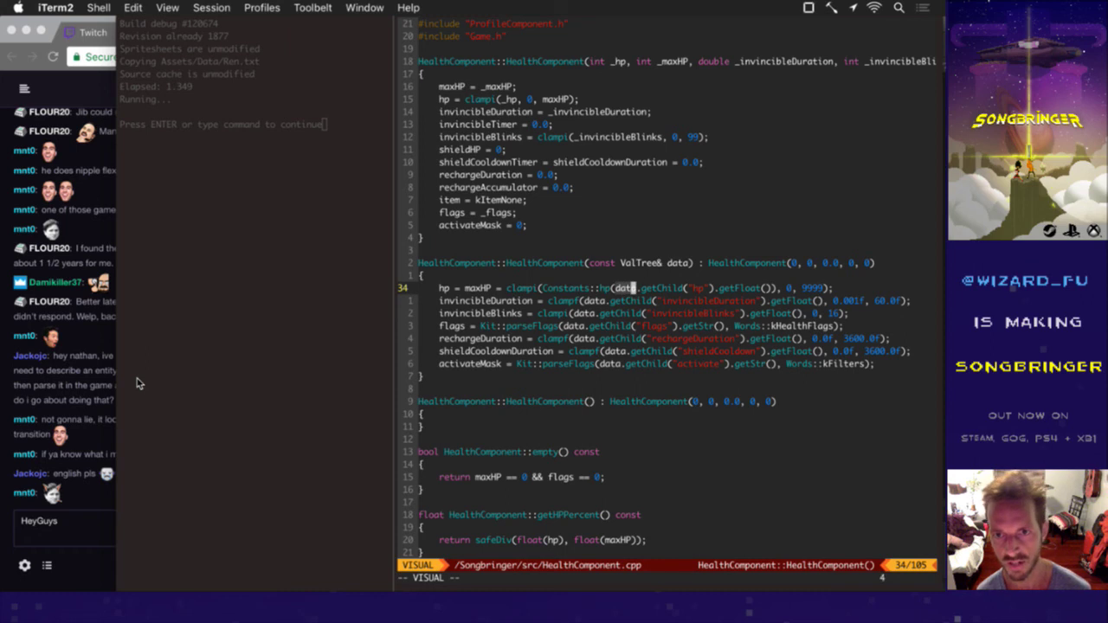
key(l)
key(l)
key(l)
key(l)
key(l)
key(l)
key(l)
key(l)
key(l)
key(l)
key(l)
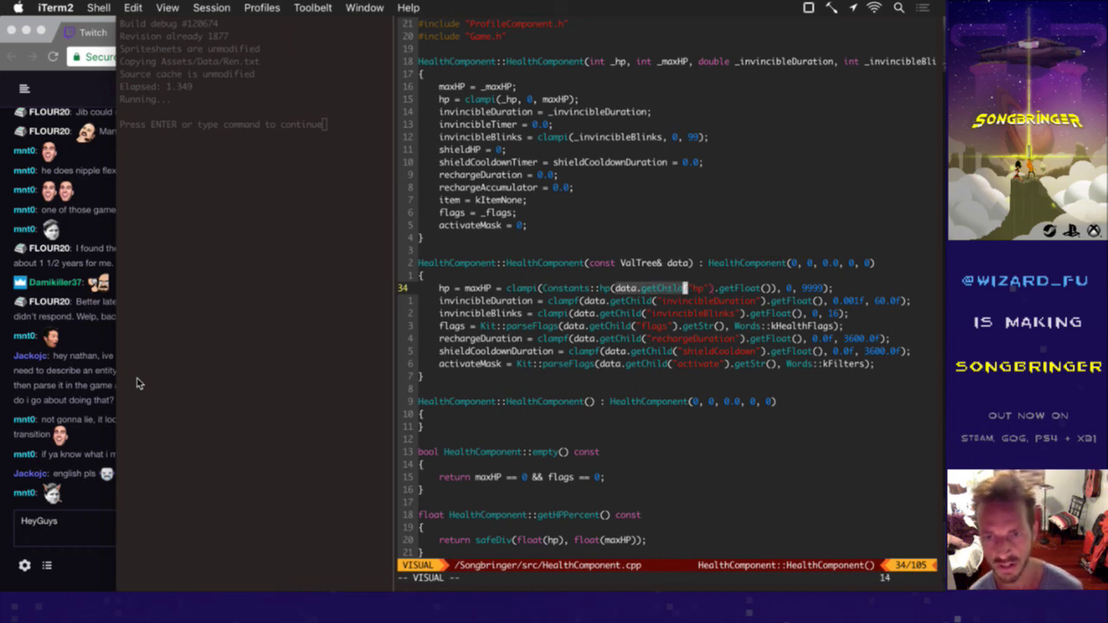
key(l)
key(l)
key(l)
key(l)
key(l)
key(l)
key(l)
key(l)
key(l)
key(l)
key(l)
key(l)
key(l)
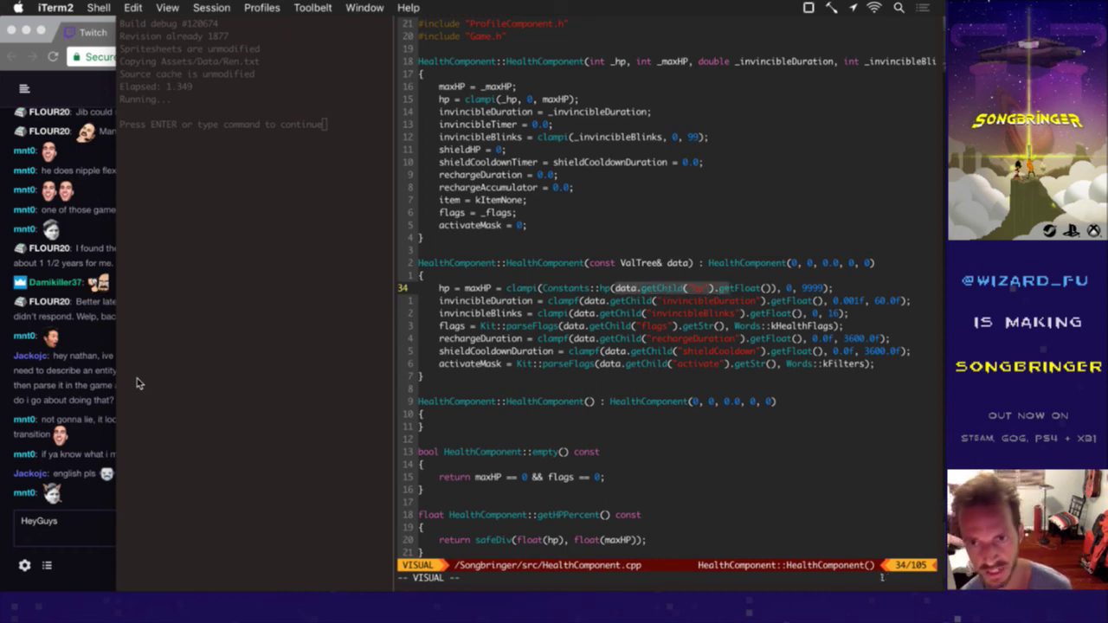
key(Escape)
Step: Try extending the child key "hp" to "hp.delay" in the line assigning hp and maxHP, and undo the edit
key(h)
key(h)
key(h)
key(h)
key(h)
key(h)
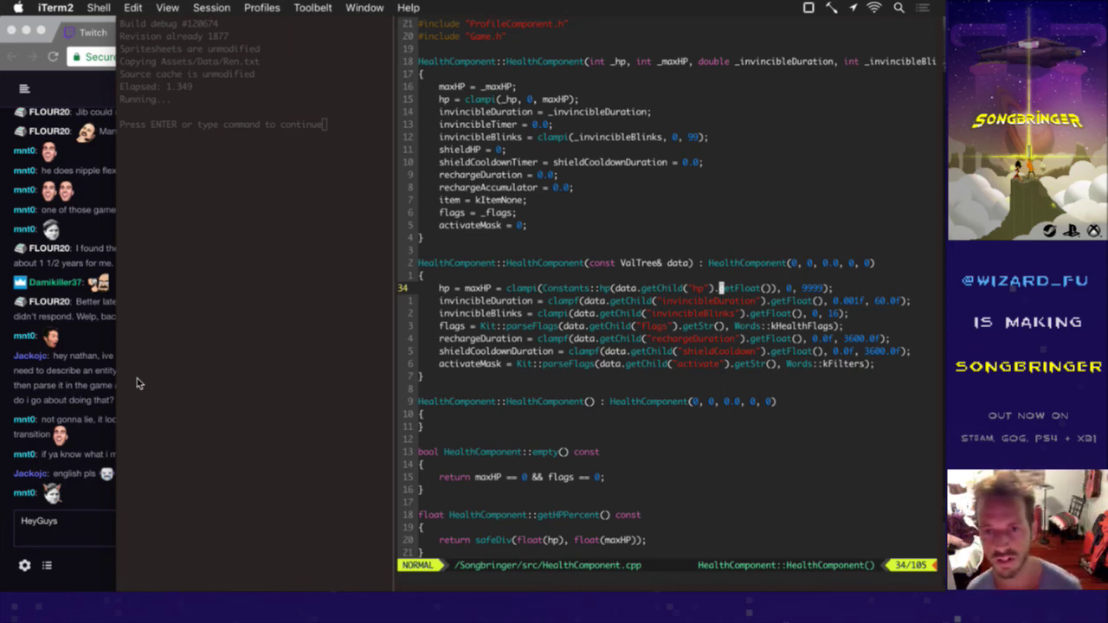
key(j)
key(h)
key(h)
key(h)
key(h)
key(h)
key(h)
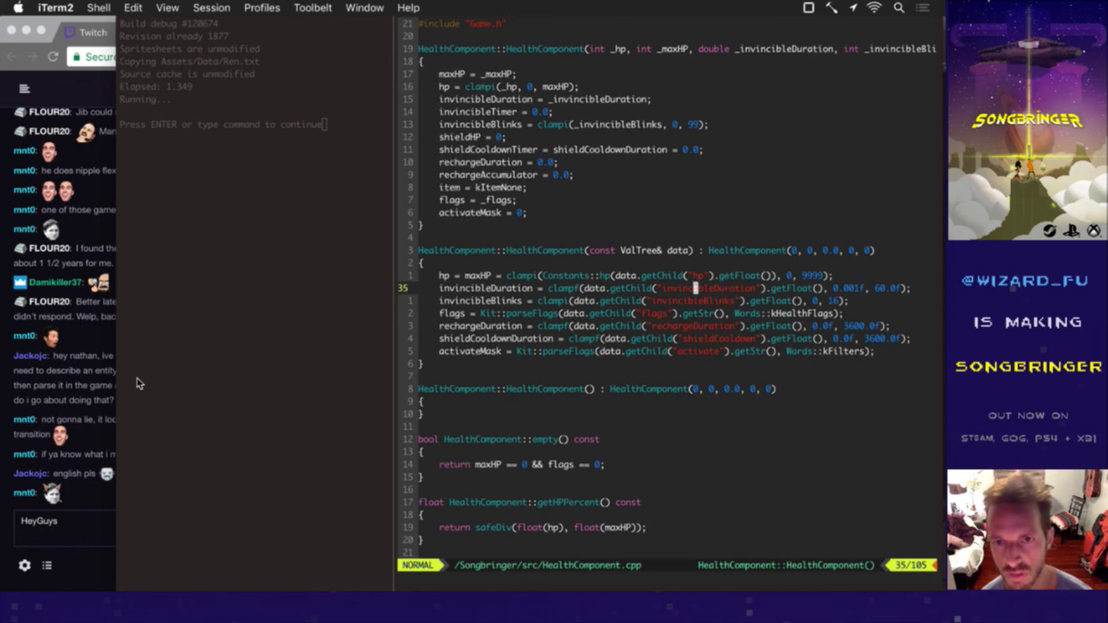
key(b)
key(b)
key(b)
key(k)
key(w)
key(w)
key(w)
key(w)
key(w)
key(w)
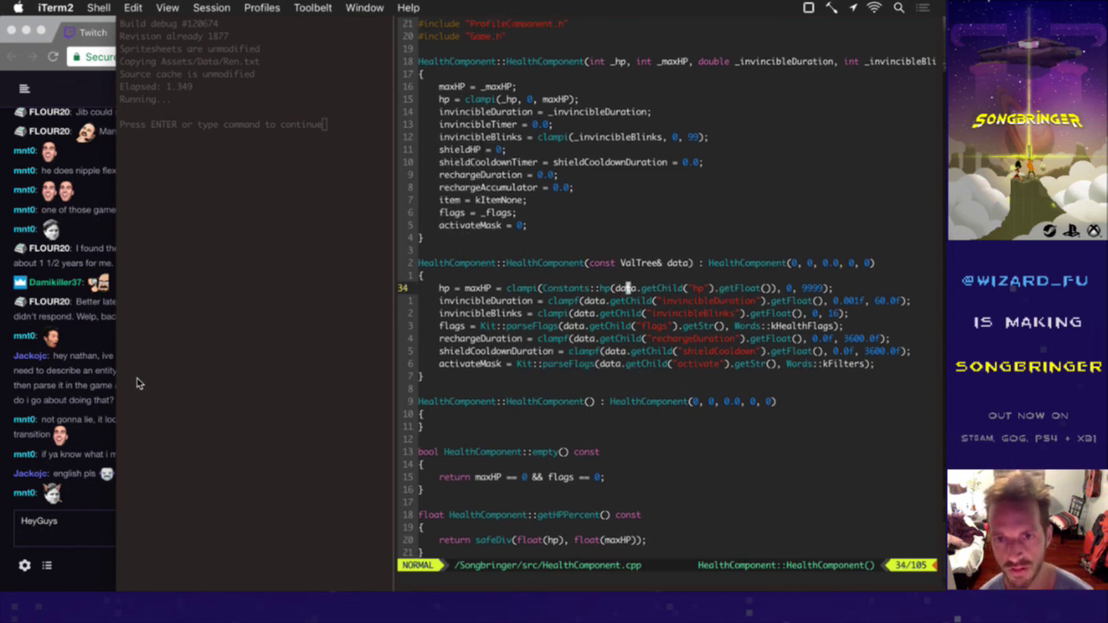
text(ild("hp_)
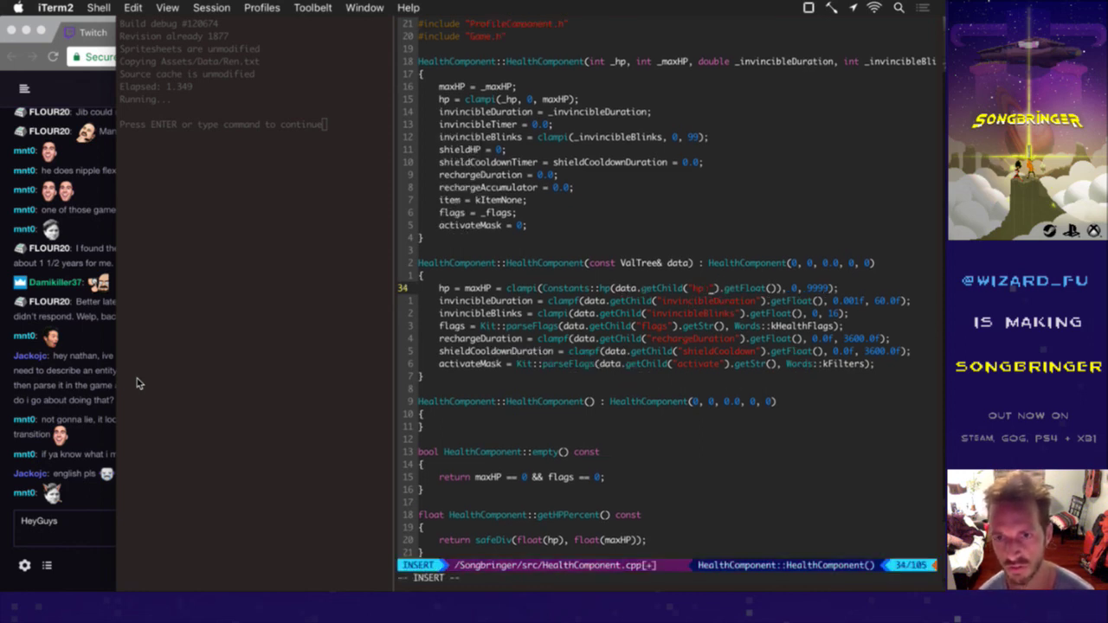
text(skdhf)
key(BackSpace)
key(BackSpace)
key(BackSpace)
key(BackSpace)
key(BackSpace)
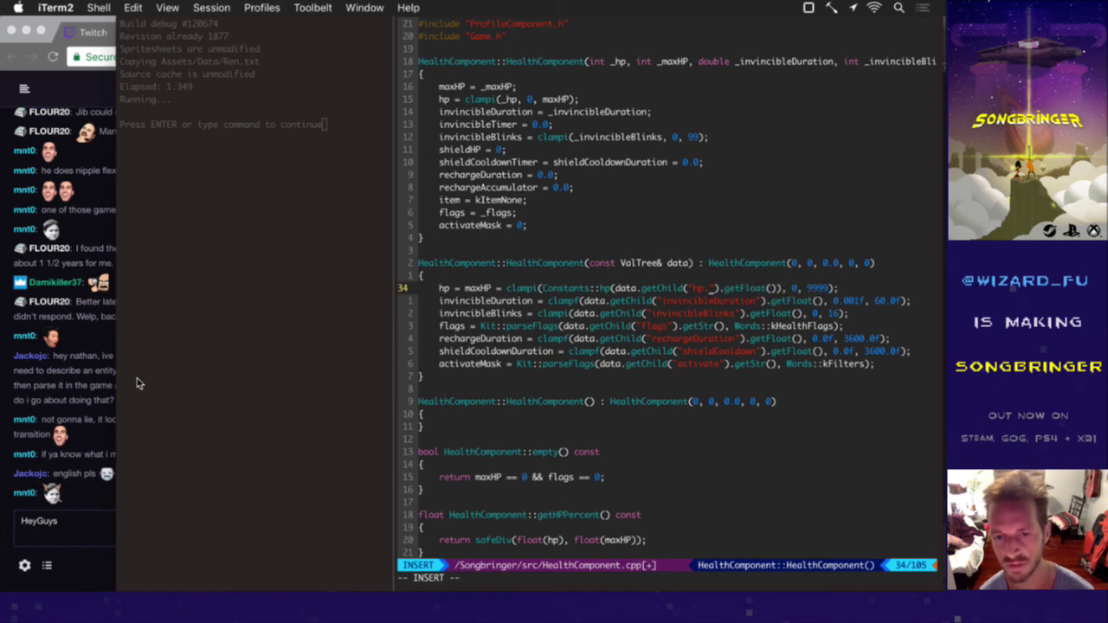
text(delay)
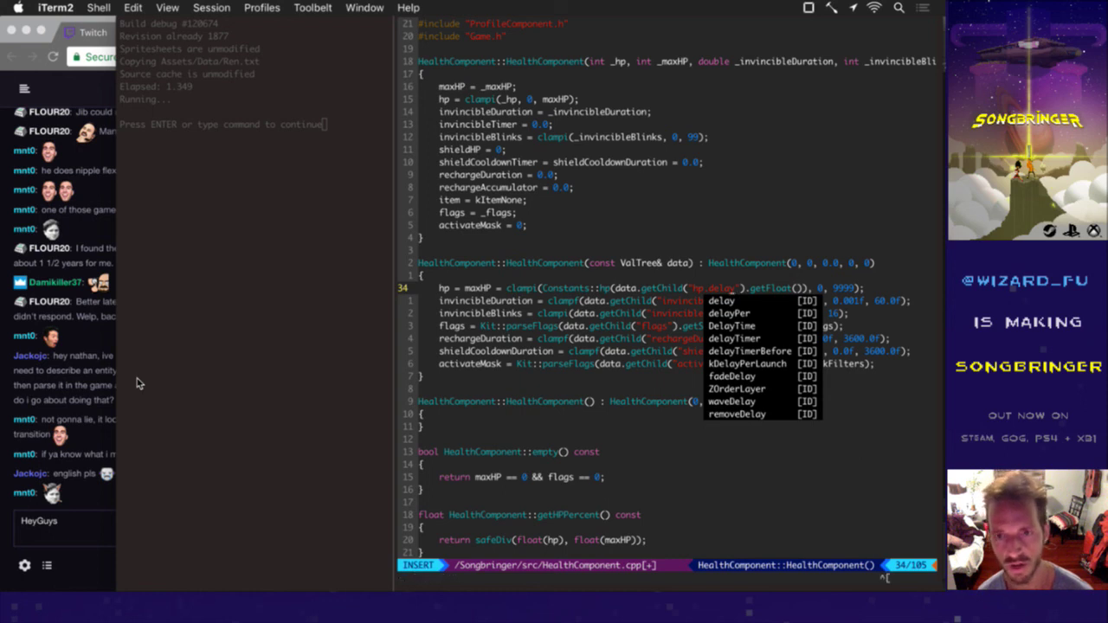
key(Escape)
key(u)
key(j)
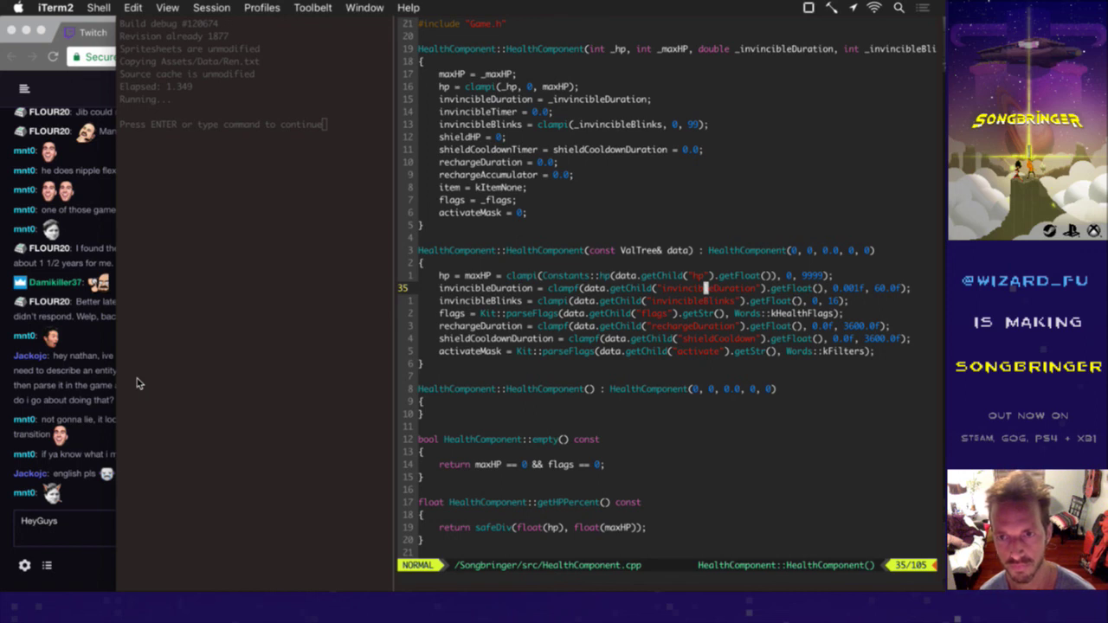
Step: Clear the search highlighting, close HealthComponent.cpp and return to Ren.txt
key(k)
key(k)
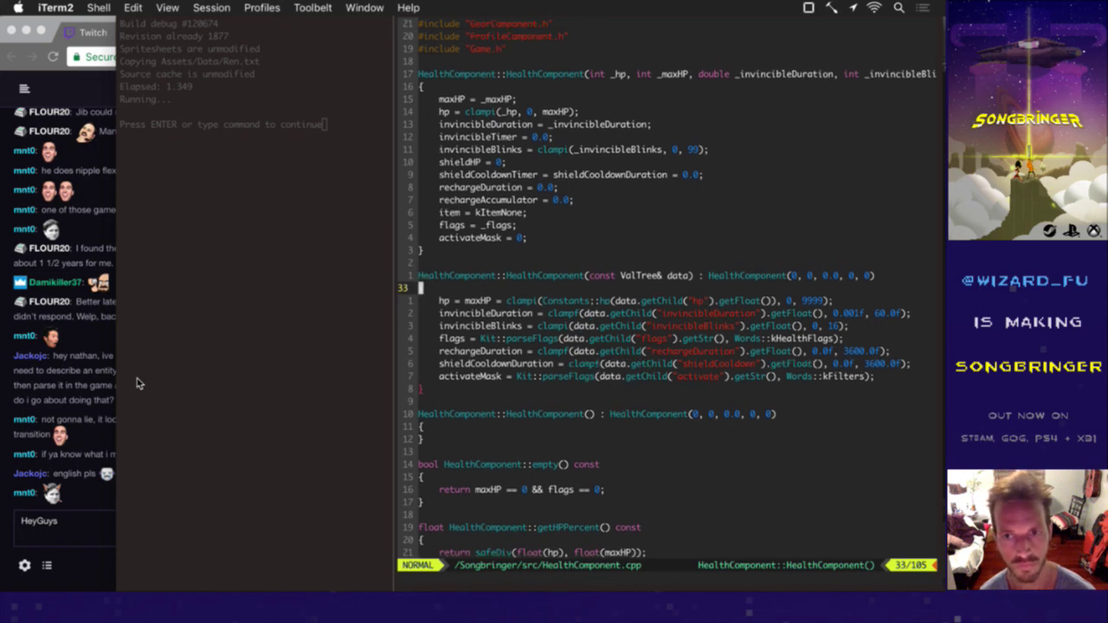
key(k)
key(k)
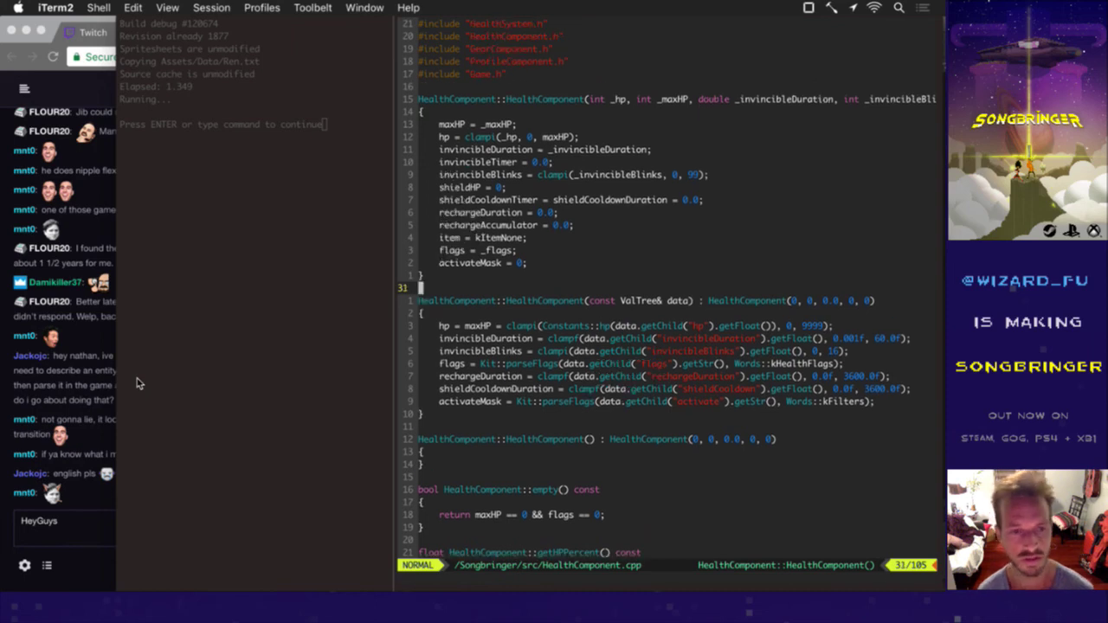
text(:noh)
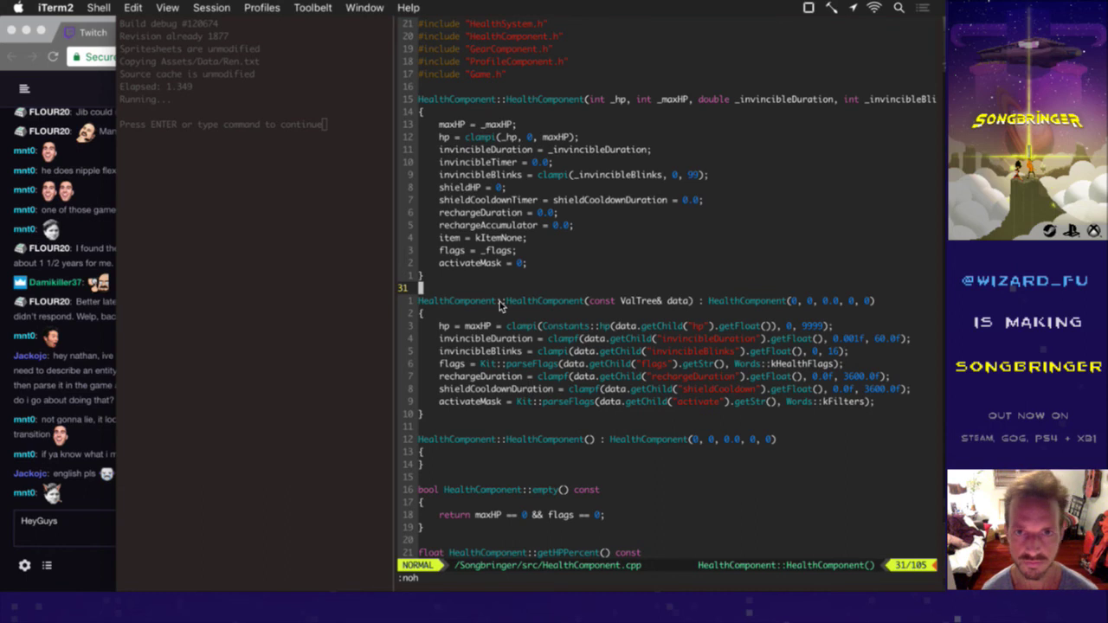
text(:bd)
key(Return)
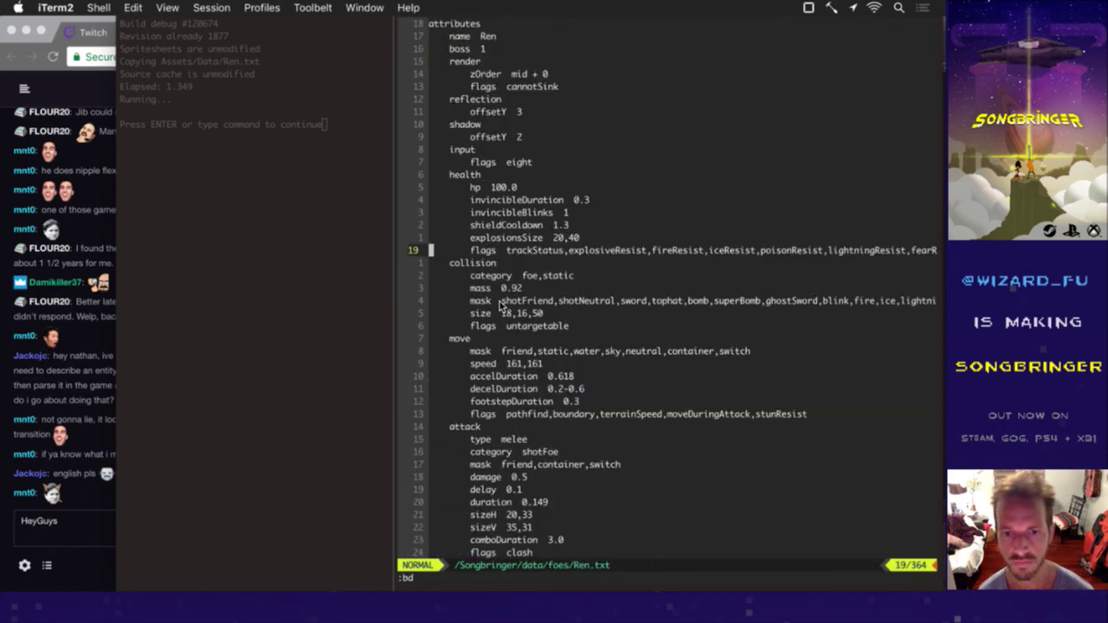
text(:bd)
key(Return)
key(ctrl+t)
text(ren)
key(Return)
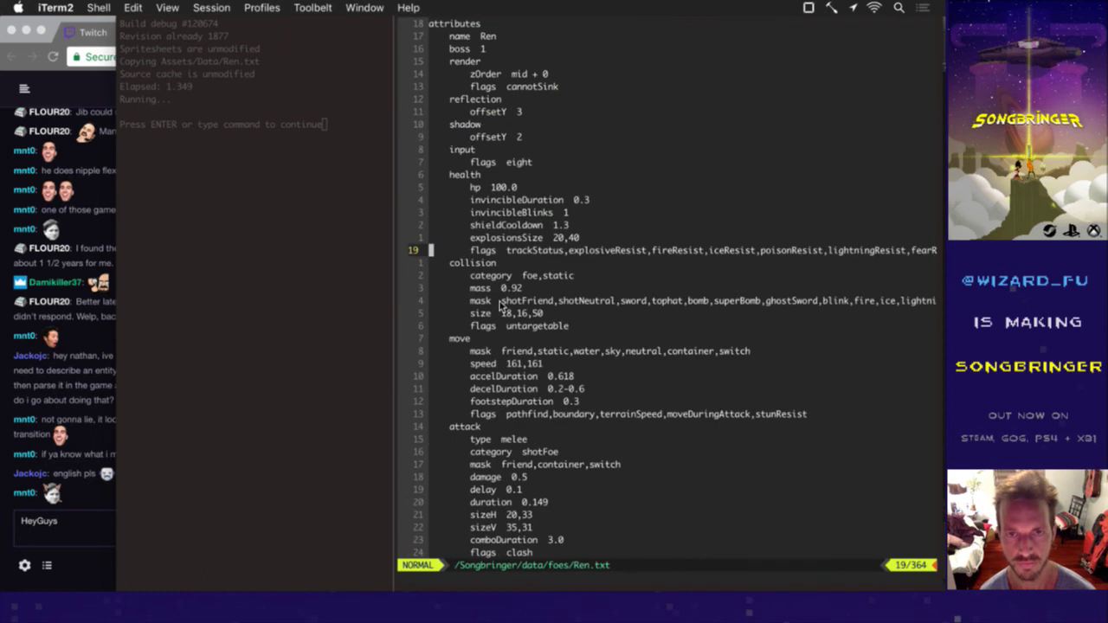
Step: Switch to Photoshop and close KielSword0E.psd without saving its changes
key(super+Tab)
key(super+Tab)
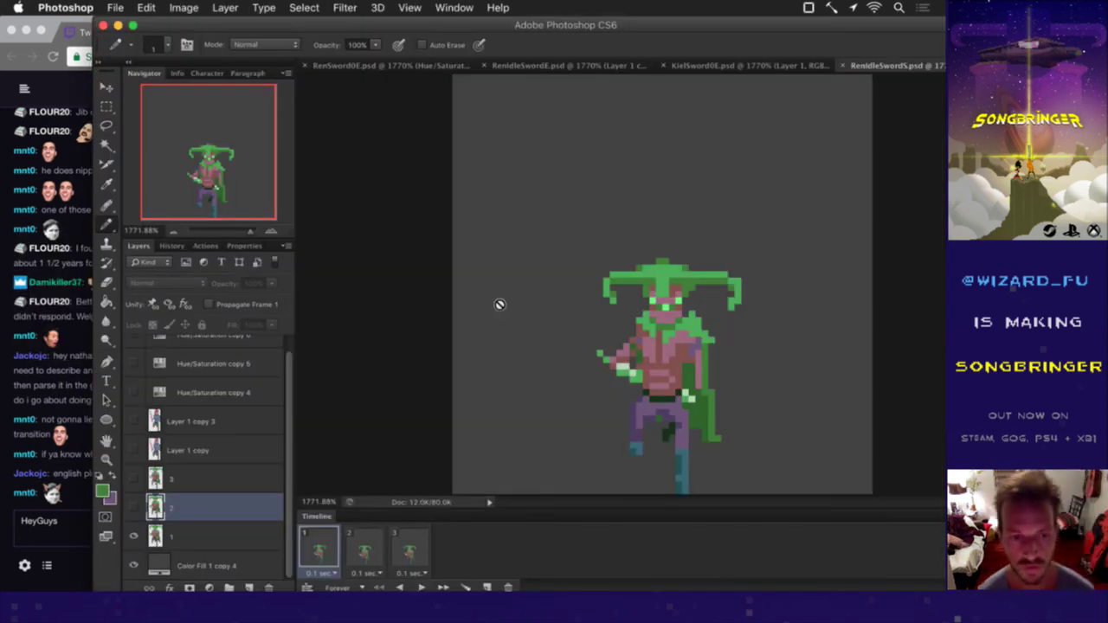
click(689, 68)
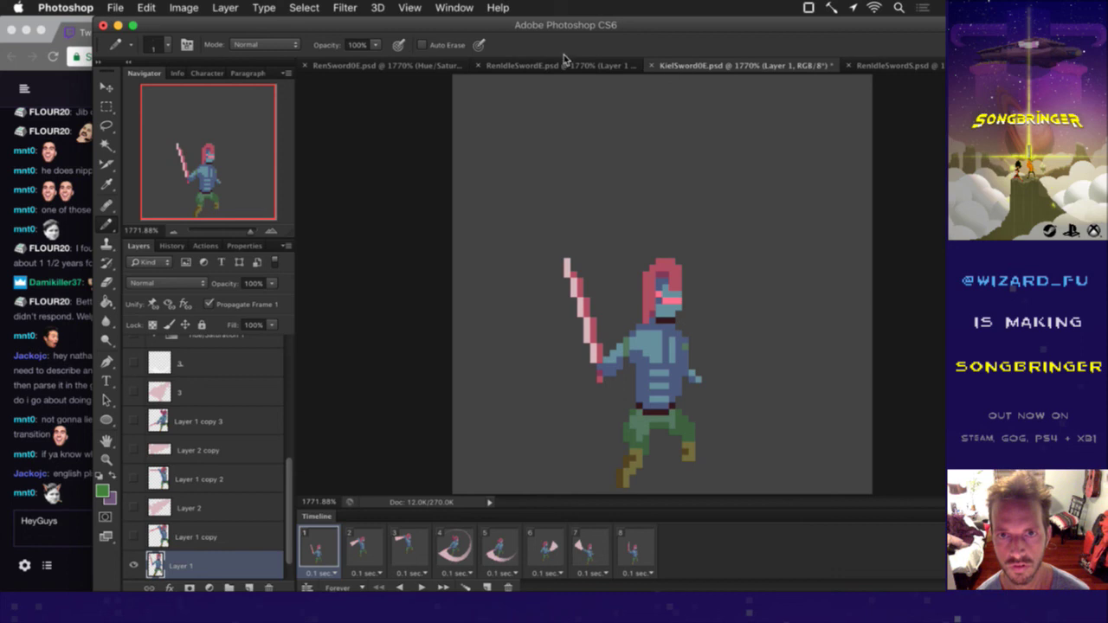
click(654, 67)
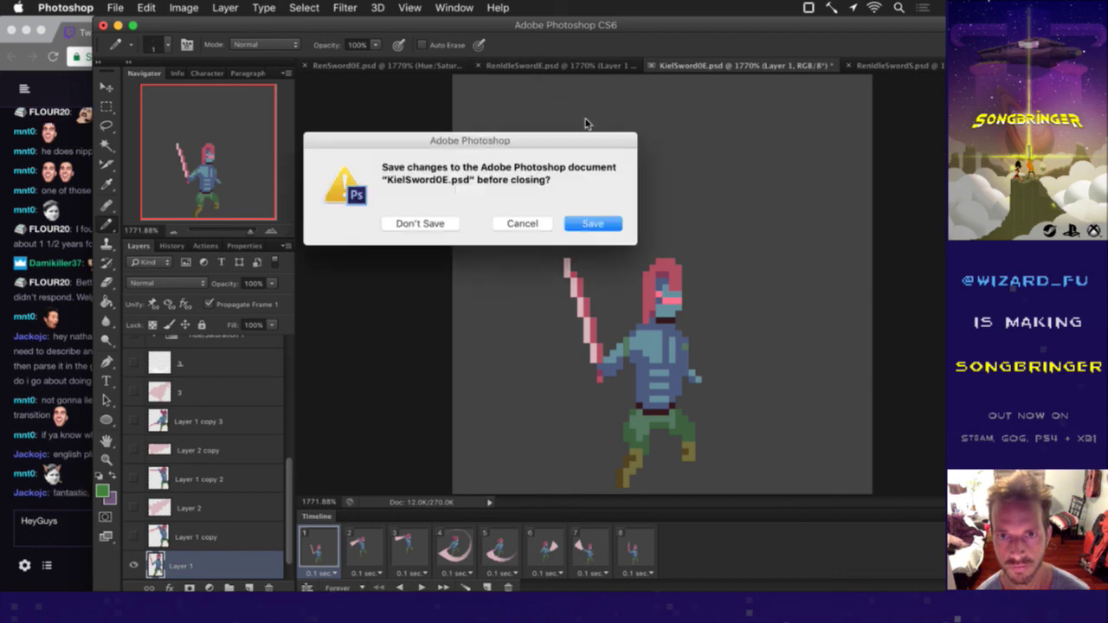
click(442, 223)
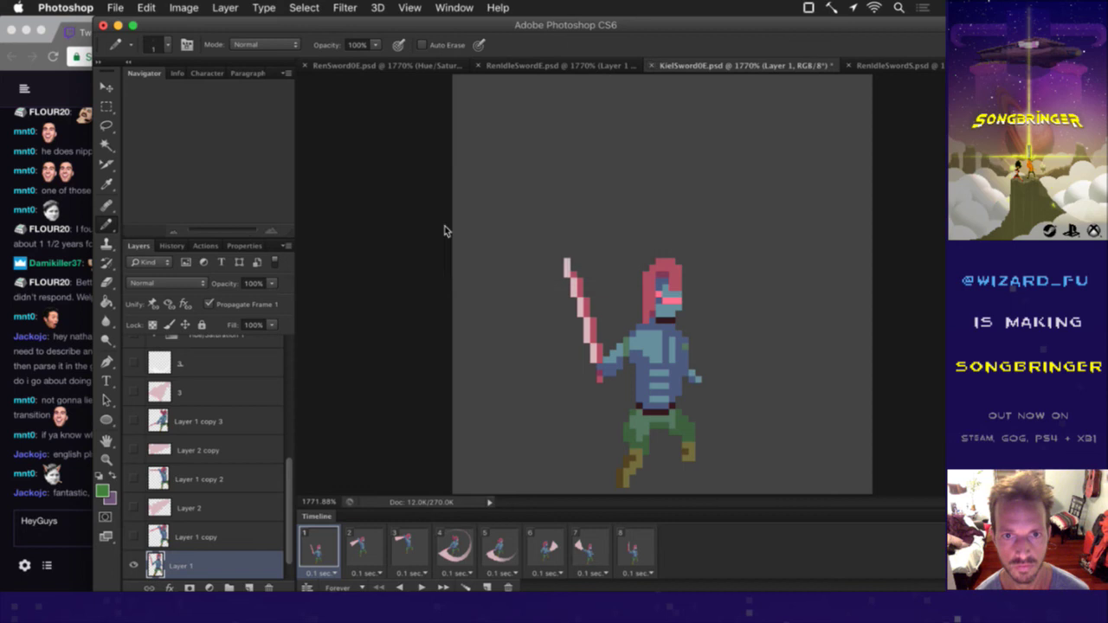
Step: Bring up RenSword0E.psd and deselect the selection covering its canvas
click(611, 67)
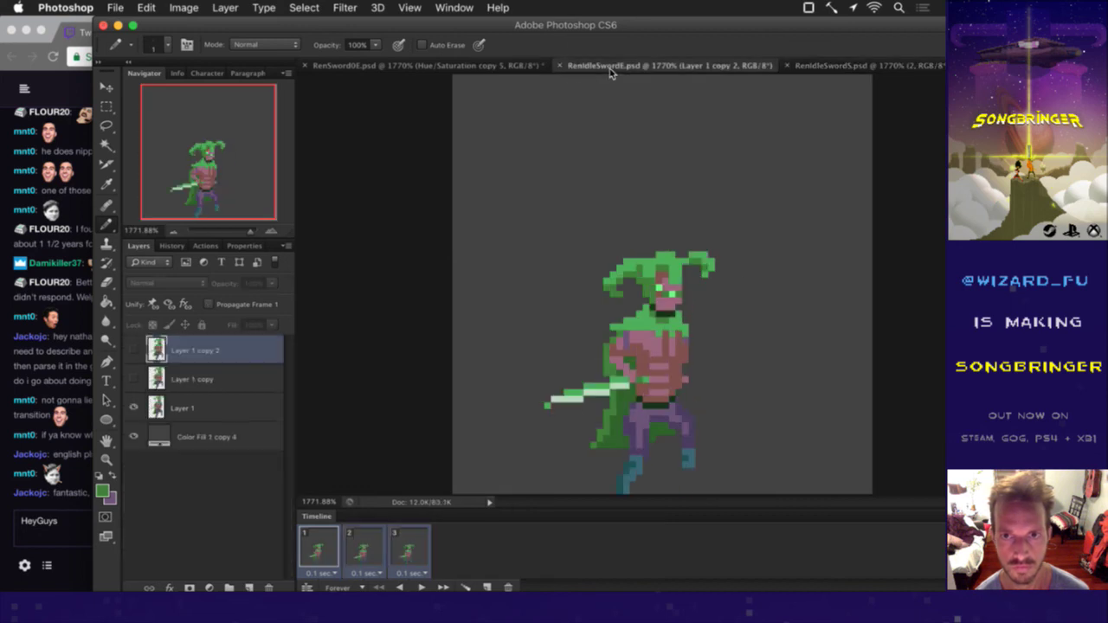
click(412, 67)
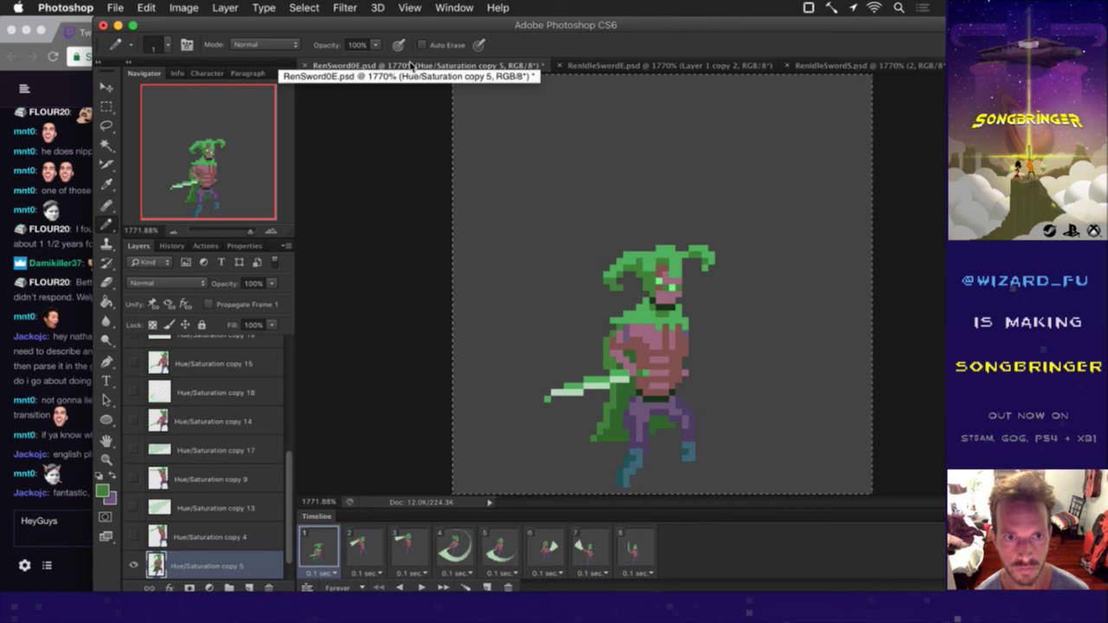
key(m)
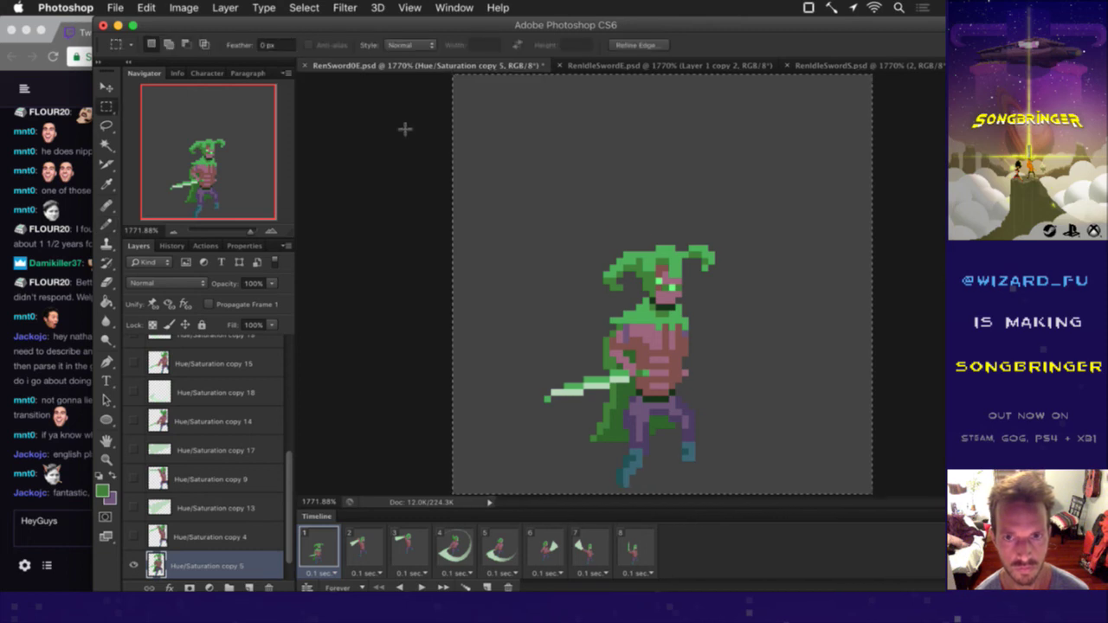
key(ctrl+d)
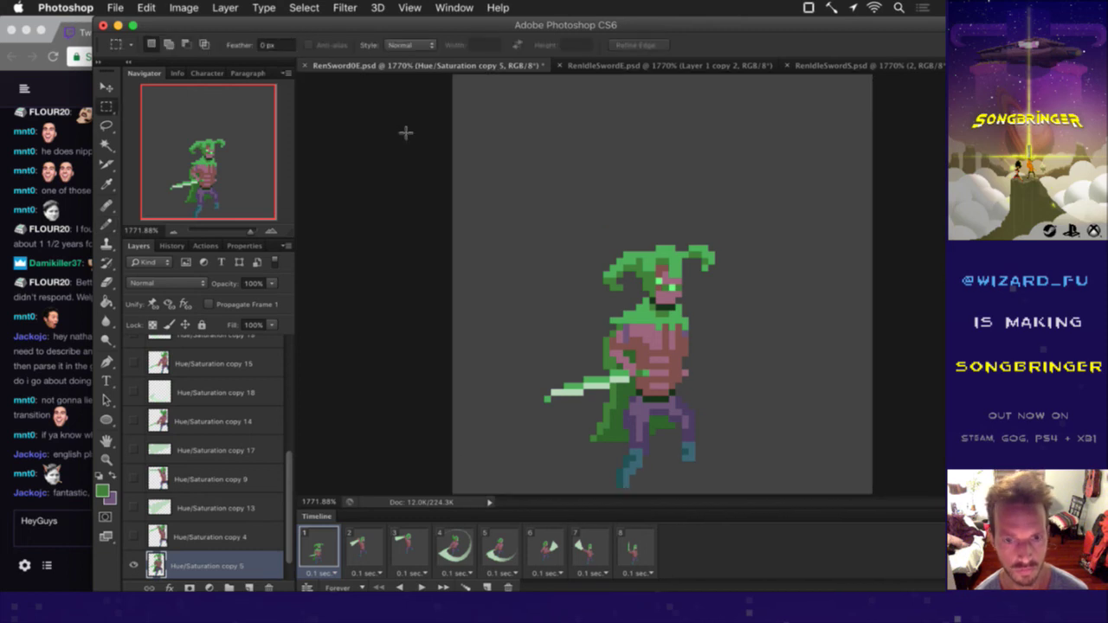
Step: Check the Twitch chat, then return to Ren.txt in iTerm and place the cursor on the health section's hp value
click(62, 398)
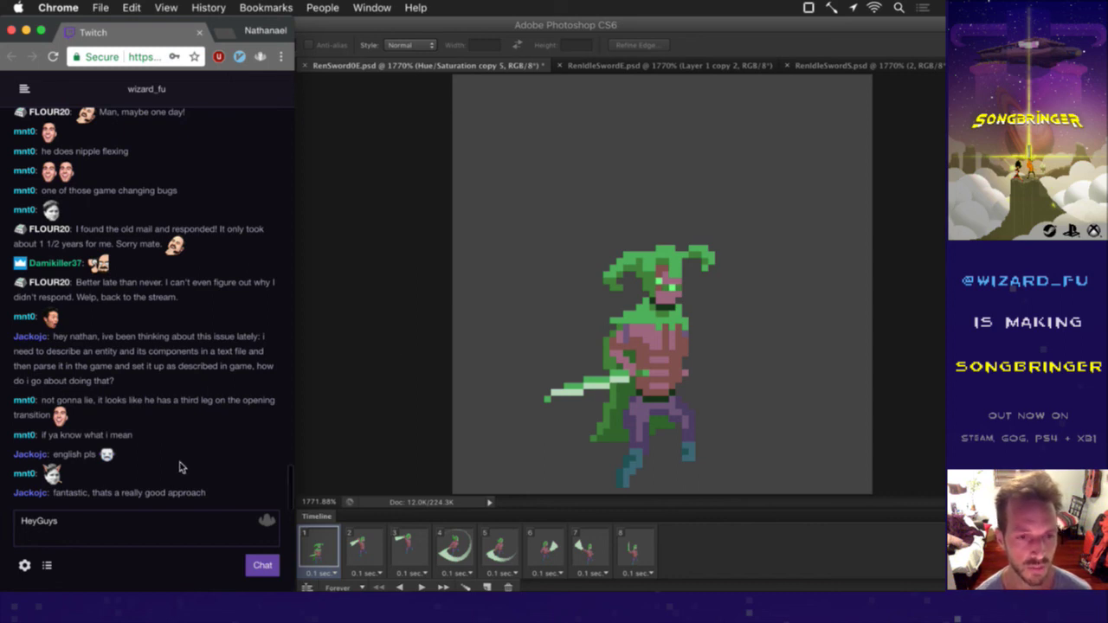
key(super+Tab)
key(super+Tab)
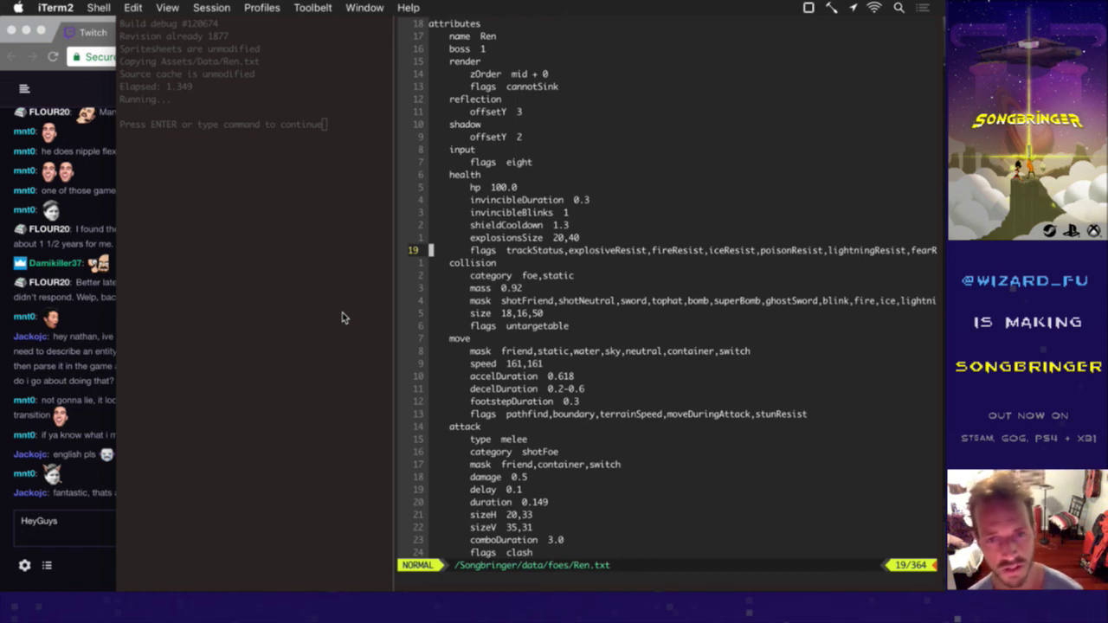
key(k)
key(k)
key(k)
key(k)
key(k)
key(l)
key(l)
key(l)
key(l)
key(l)
key(l)
key(l)
key(l)
key(l)
key(l)
key(l)
key(h)
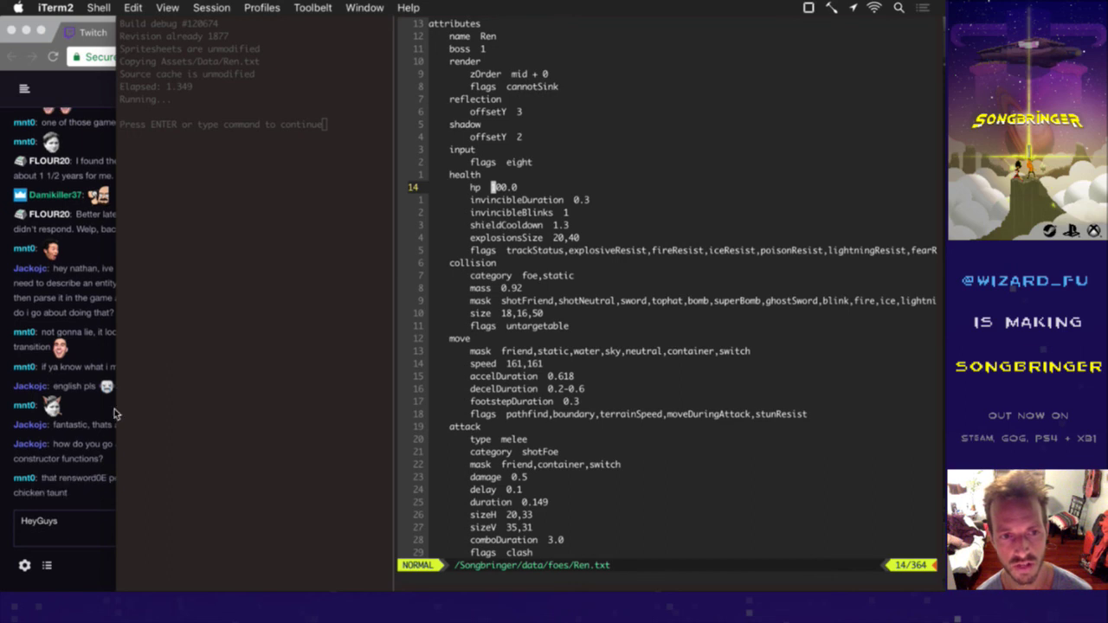
Step: Clear the search highlighting in Ren.txt and switch to Chrome to read the new Twitch chat messages
text(:noh)
key(Return)
key(super+Tab)
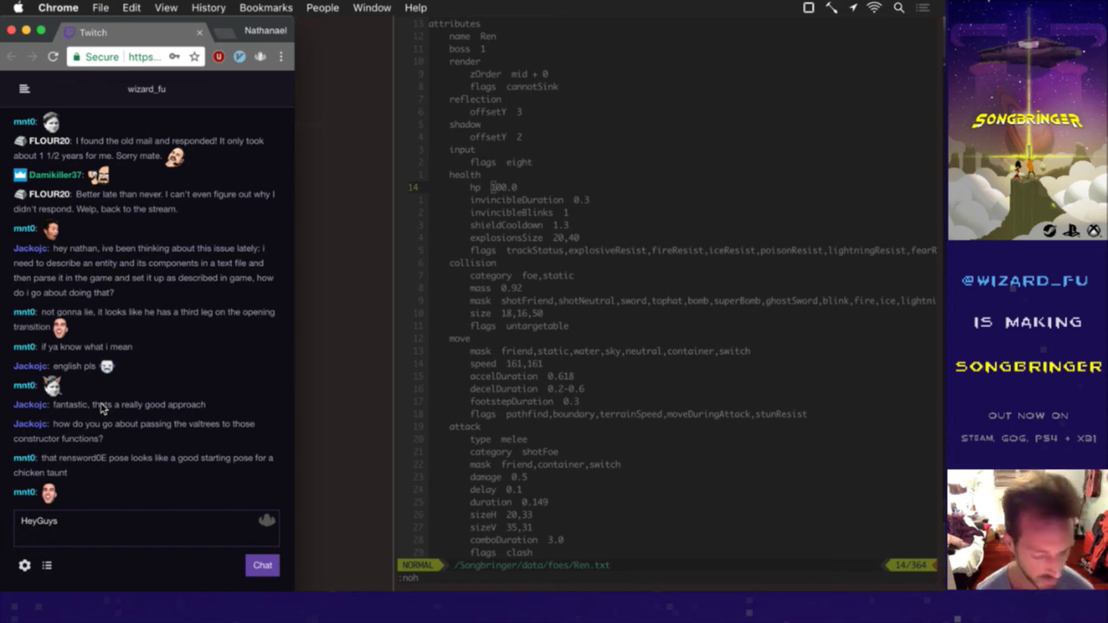
Step: Return to iTerm and highlight the lines of Ren.txt from attributes through the input flags
key(super+Tab)
key(super+Tab)
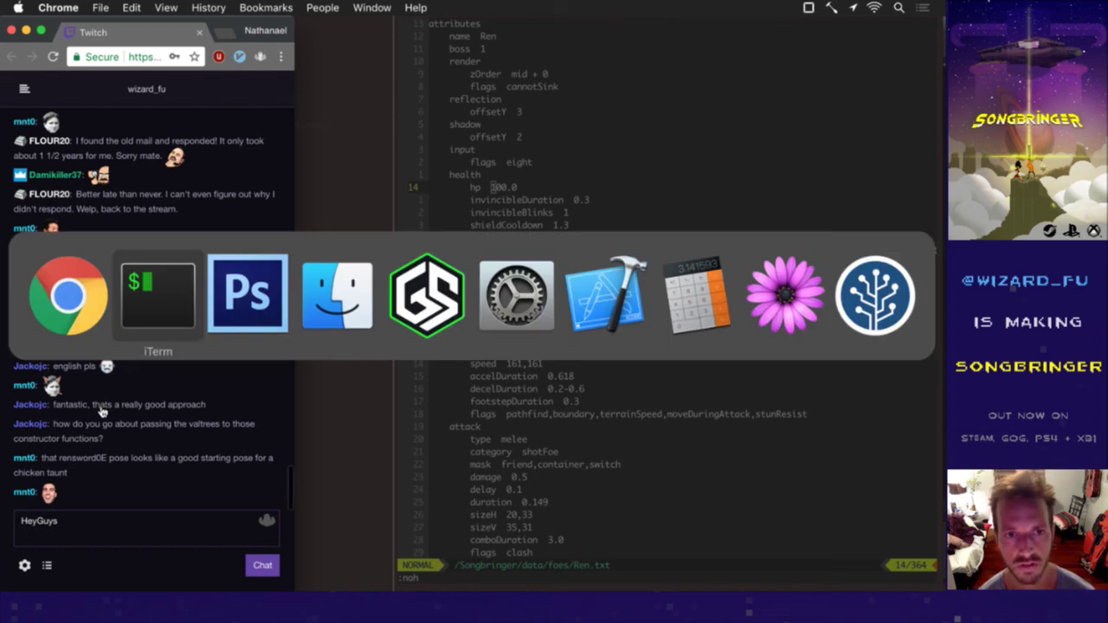
key(super+Tab)
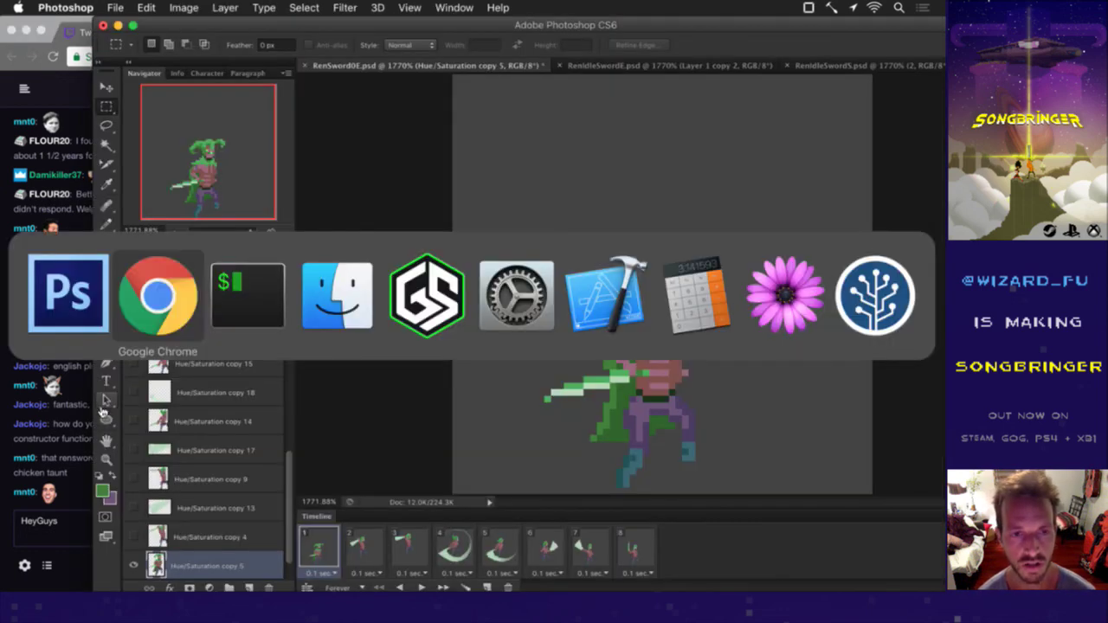
key(k)
key(k)
key(k)
key(k)
key(g)
key(g)
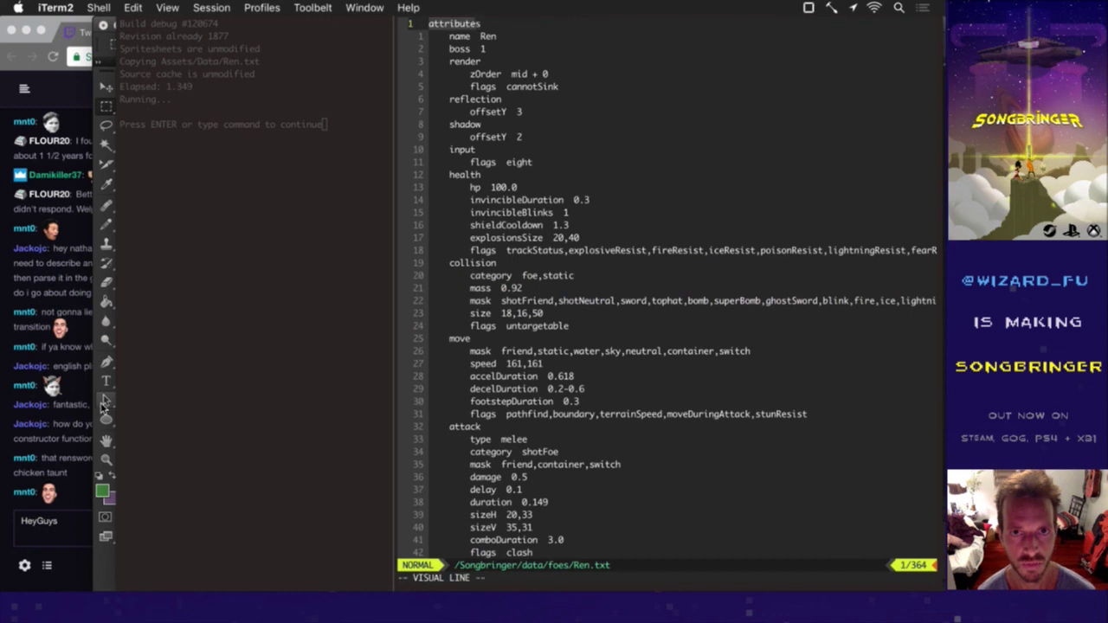
key(V)
key(j)
key(j)
key(j)
key(j)
key(j)
key(j)
key(j)
key(j)
key(j)
key(j)
key(j)
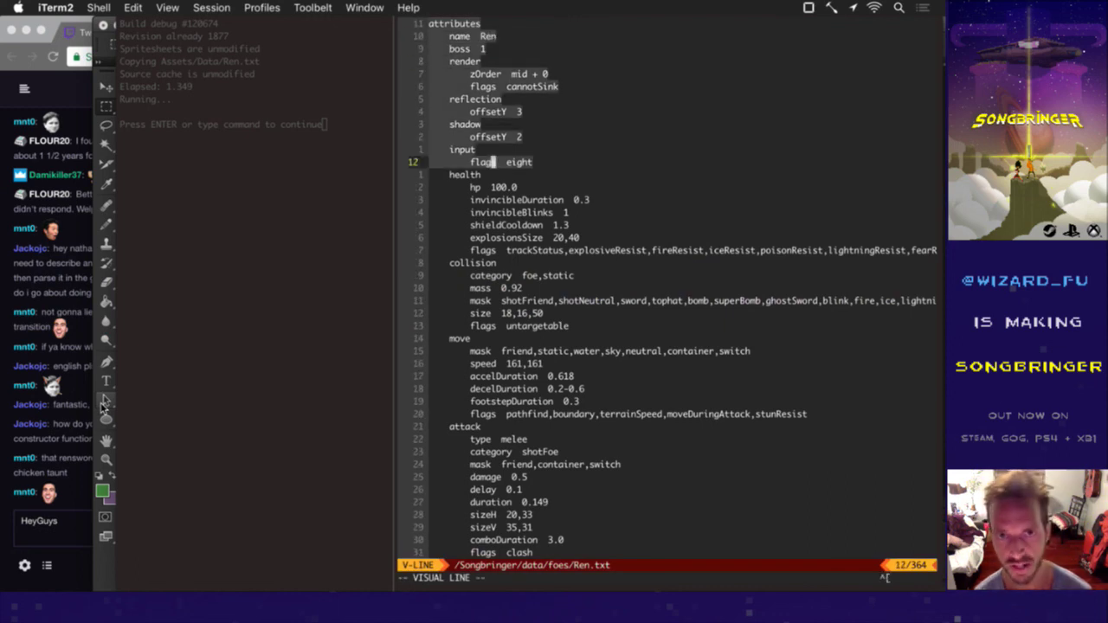
Step: Highlight the attributes and name lines at the start of Ren.txt, and reduce the highlight to the name line
key(Escape)
key(g)
key(g)
key(V)
key(j)
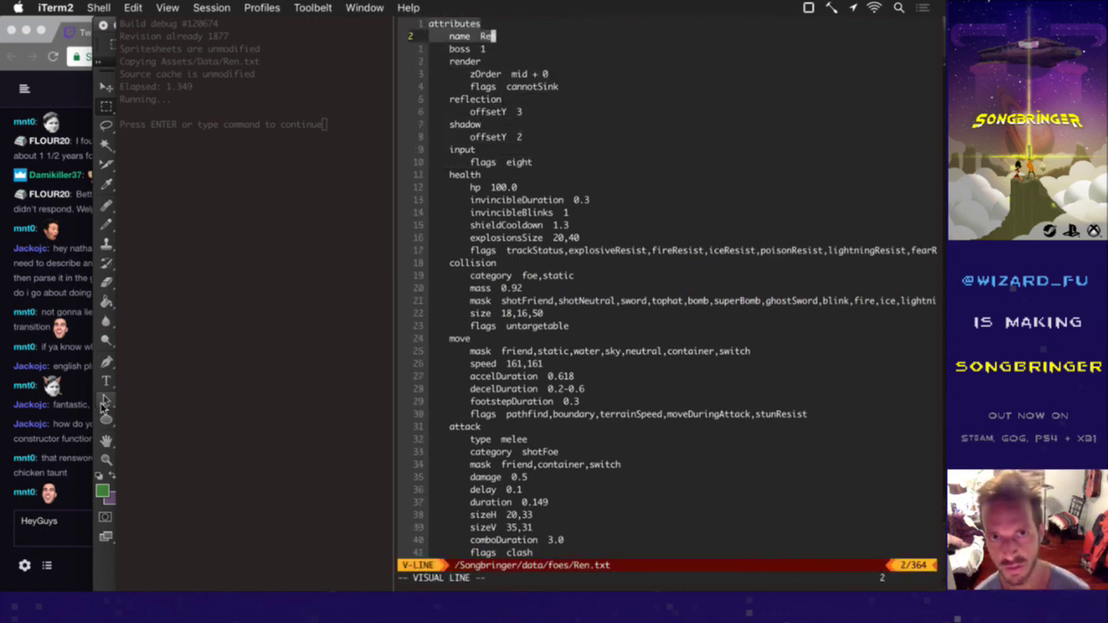
key(Escape)
key(V)
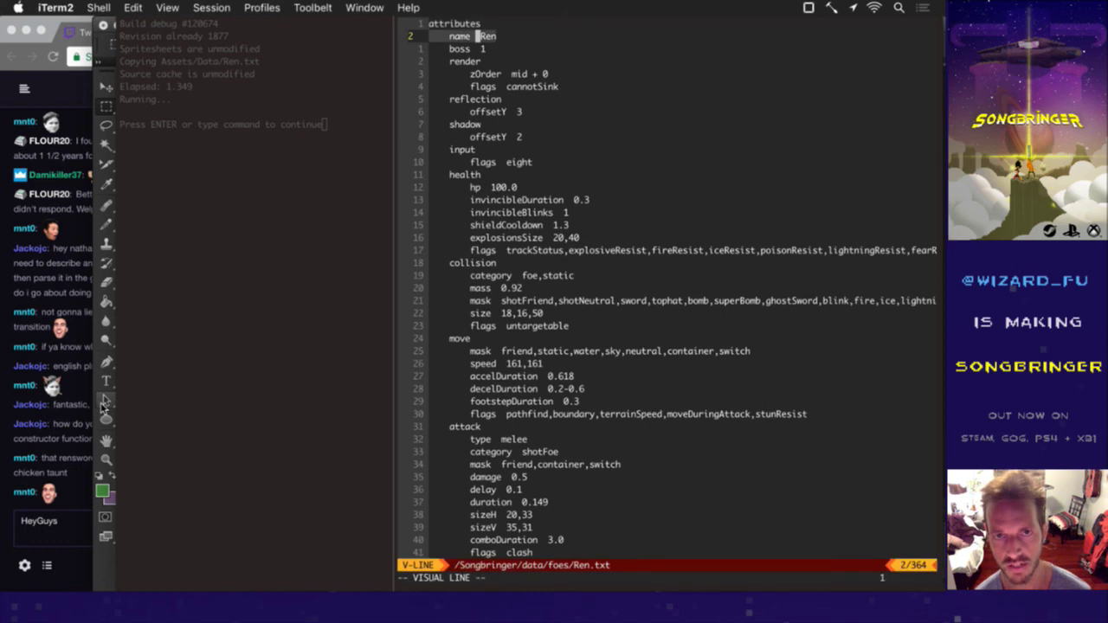
Step: Extend the line highlight in Ren.txt from the name line down into the collision section, and clear the highlight
key(j)
key(j)
key(j)
key(j)
key(j)
key(j)
key(j)
key(j)
key(j)
key(j)
key(j)
key(j)
key(j)
key(j)
key(j)
key(j)
key(j)
key(j)
key(j)
key(j)
key(Escape)
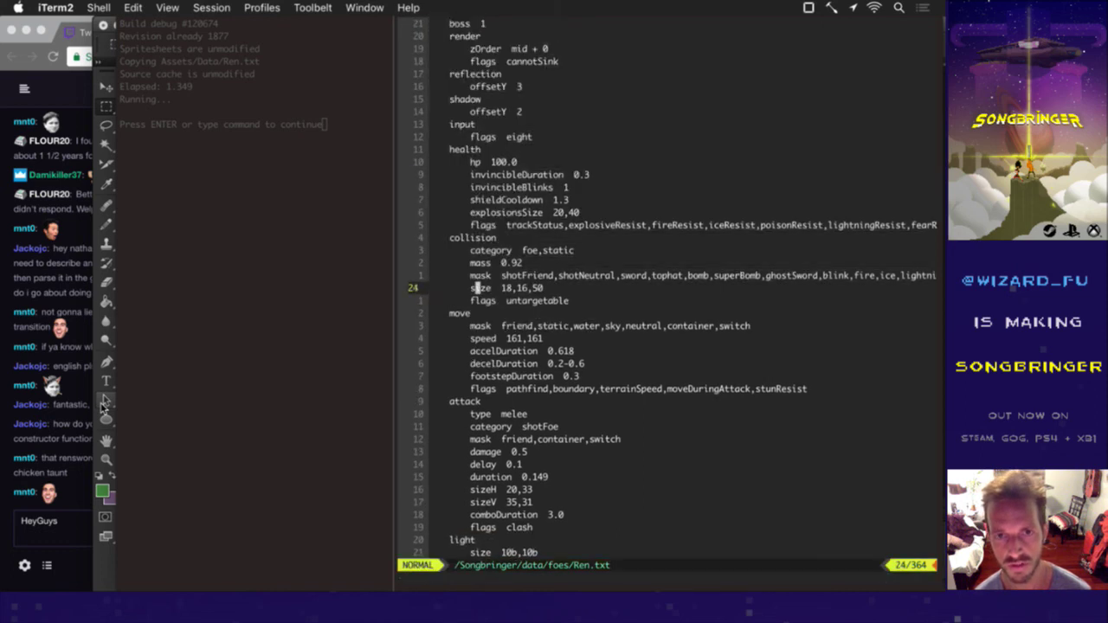
Step: Find the createBeing tag in AreaCreation.cpp and go up to the signature of Area::createEntity
key(ctrl+t)
text(cr)
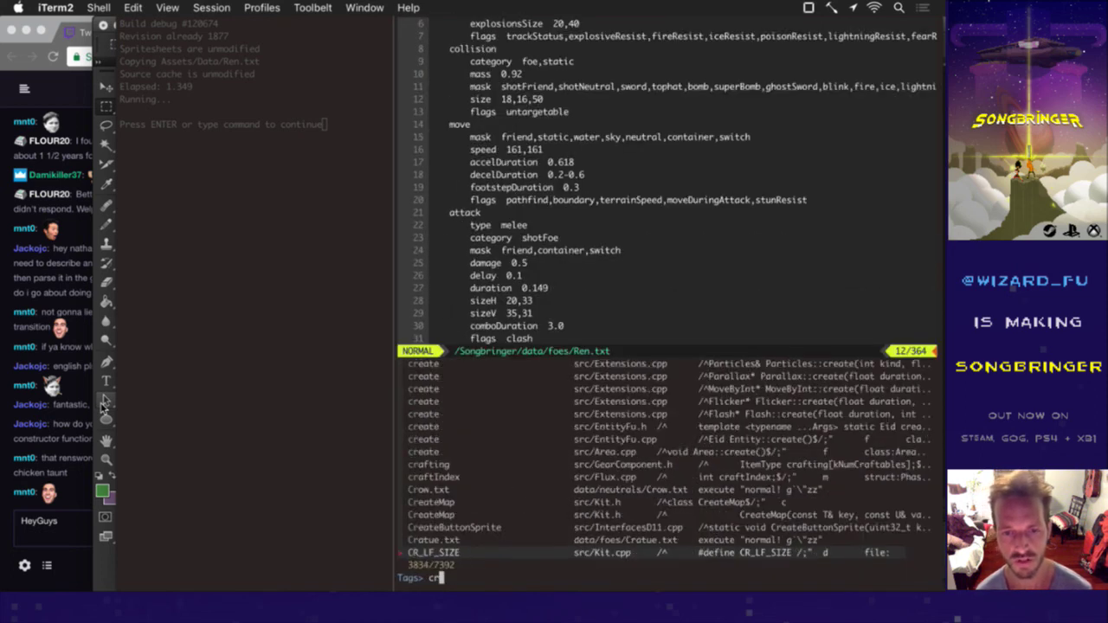
text(eateBeing)
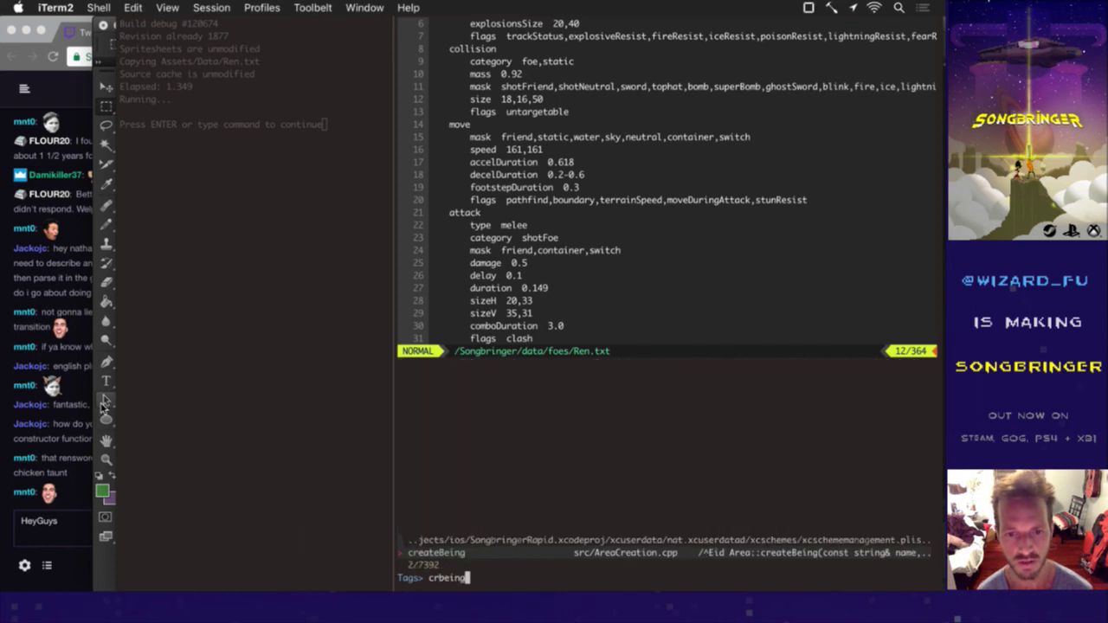
key(Return)
key(k)
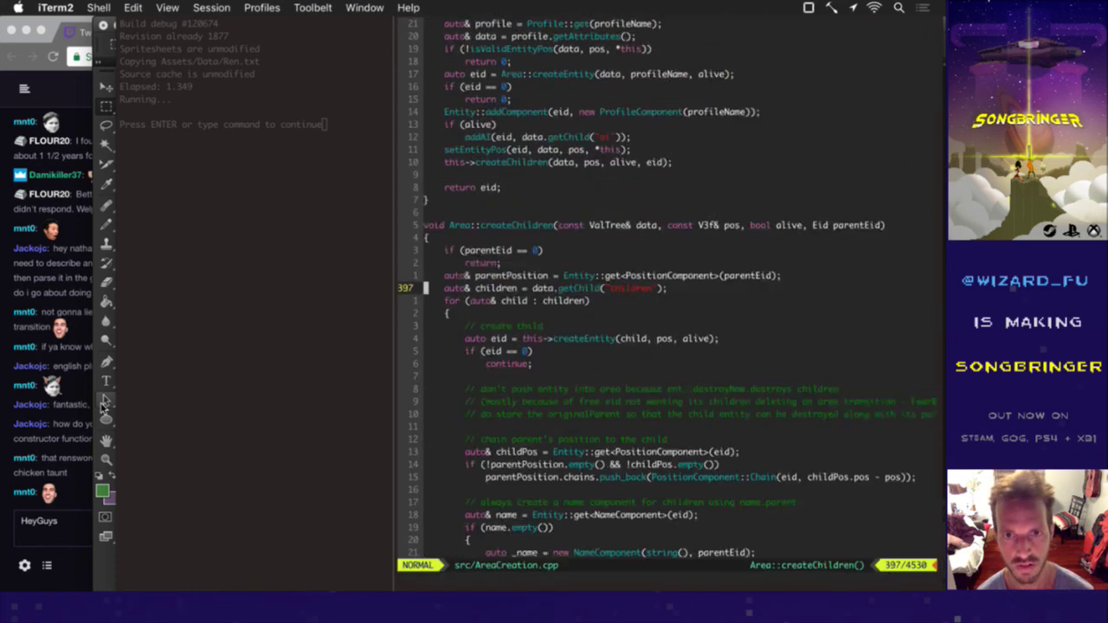
key(k)
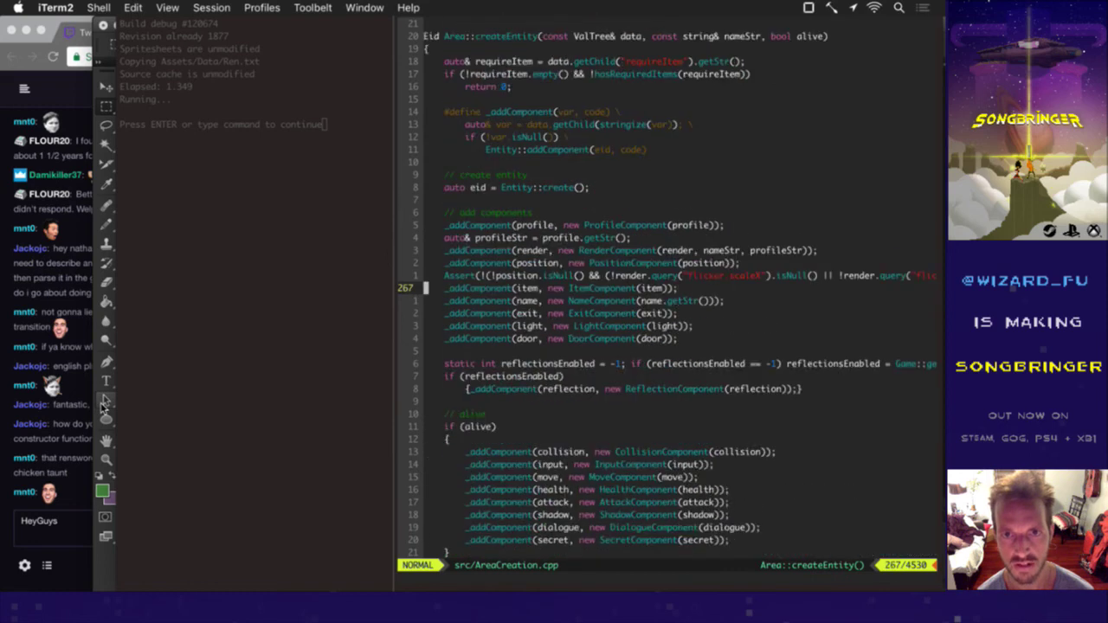
key(k)
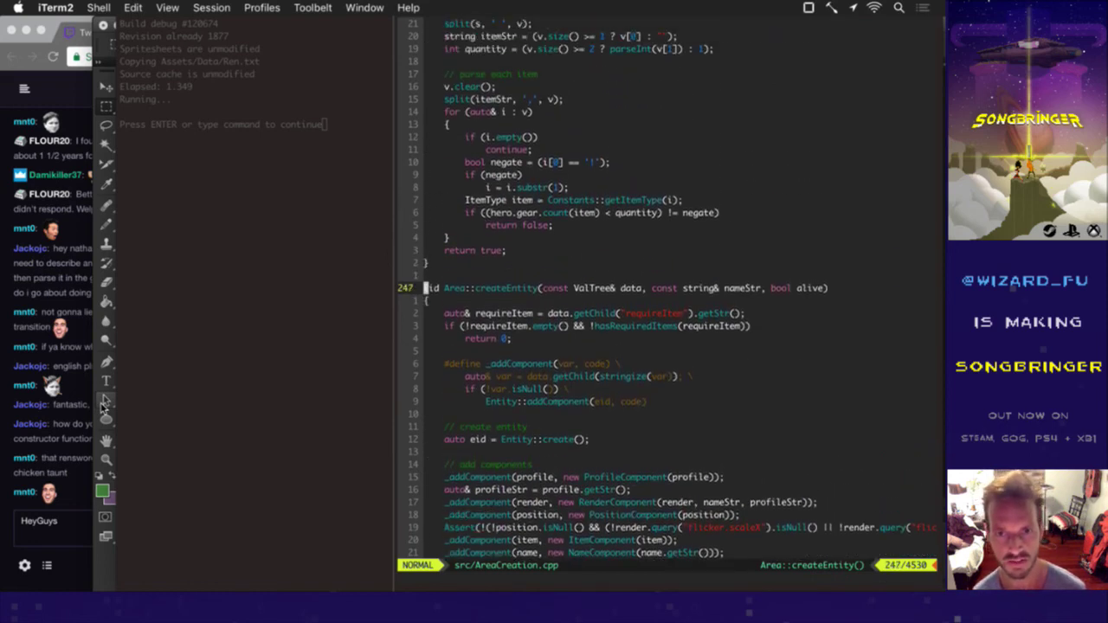
Step: Highlight createEntity from its signature through the requireItem check's return 0, and clear the highlight
key(shift+v)
key(j)
key(j)
key(j)
key(j)
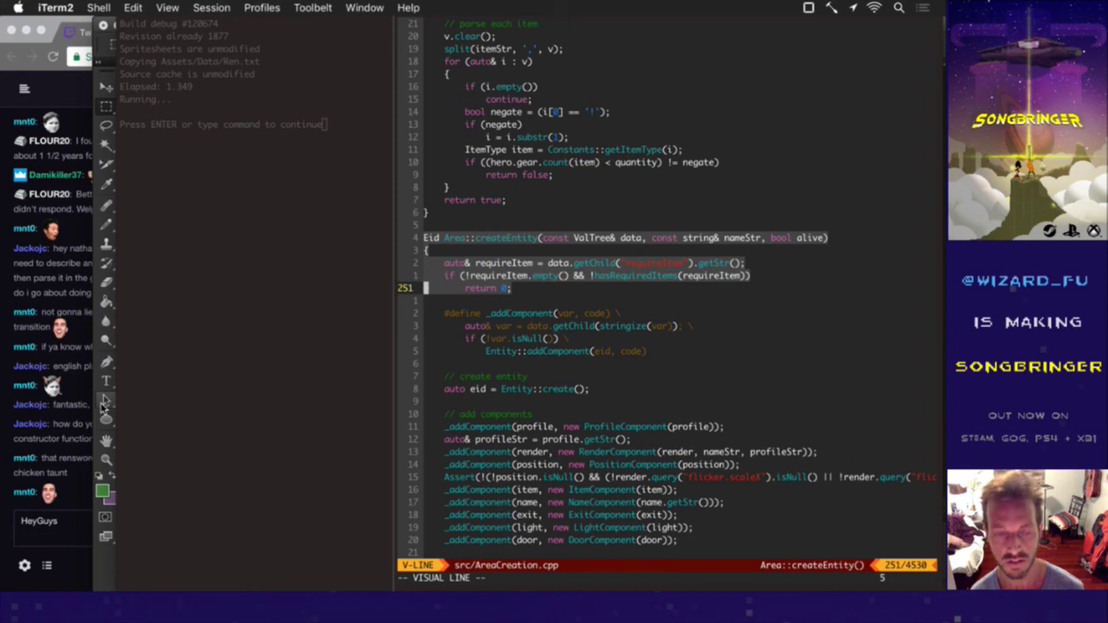
key(Escape)
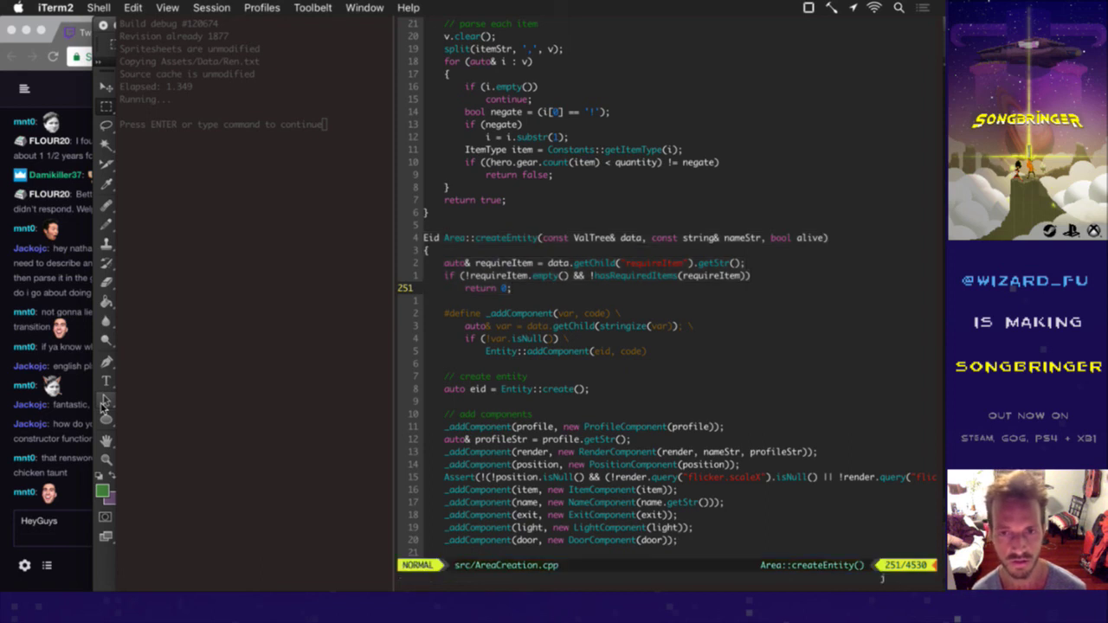
Step: Read down createEntity past the _addComponent macro and entity creation to the start of the add components section
key(j)
key(j)
key(j)
key(j)
key(j)
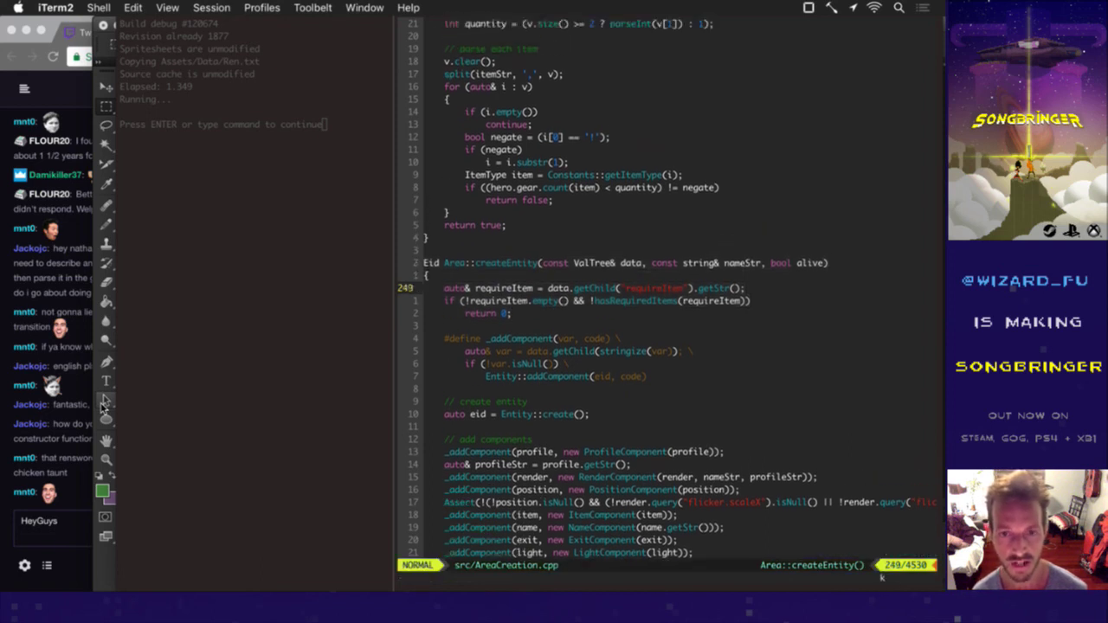
key(j)
key(j)
key(j)
key(j)
key(j)
key(j)
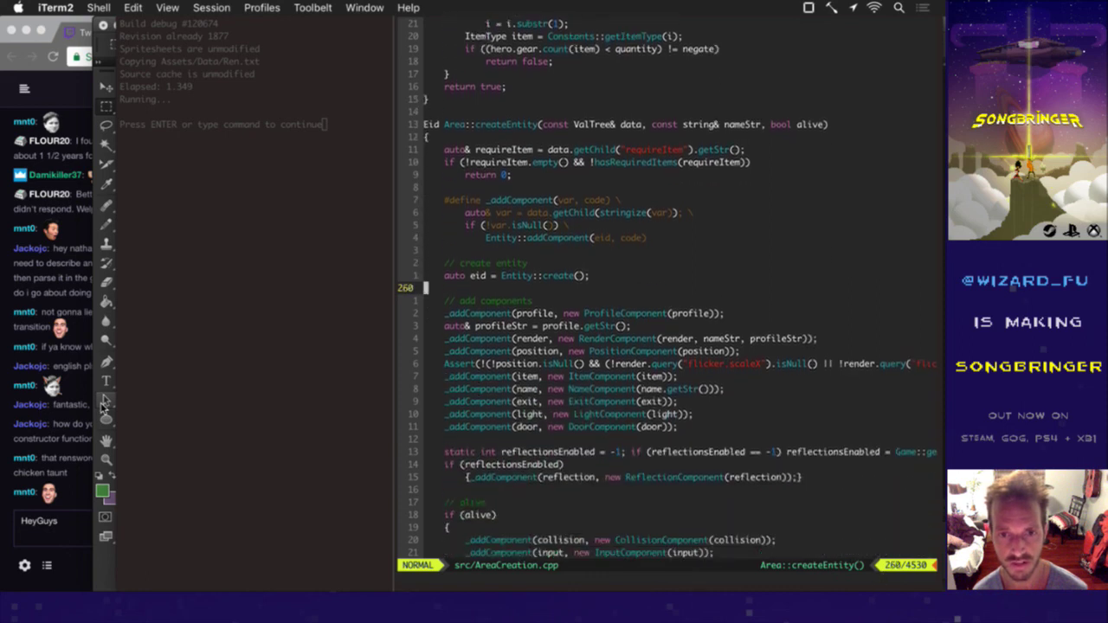
Step: Go back up to the _addComponent macro and highlight its #define lines, and clear the highlight
key(shift+v)
key(Escape)
key(k)
key(k)
key(k)
key(k)
key(k)
key(k)
key(k)
key(k)
key(k)
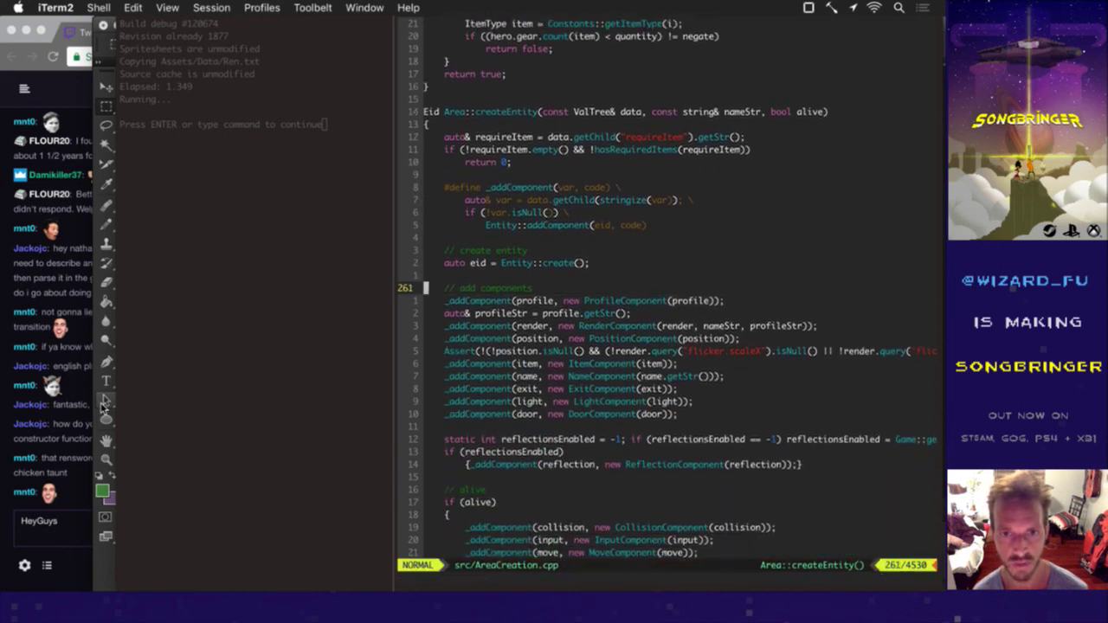
key(shift+v)
key(j)
key(j)
key(j)
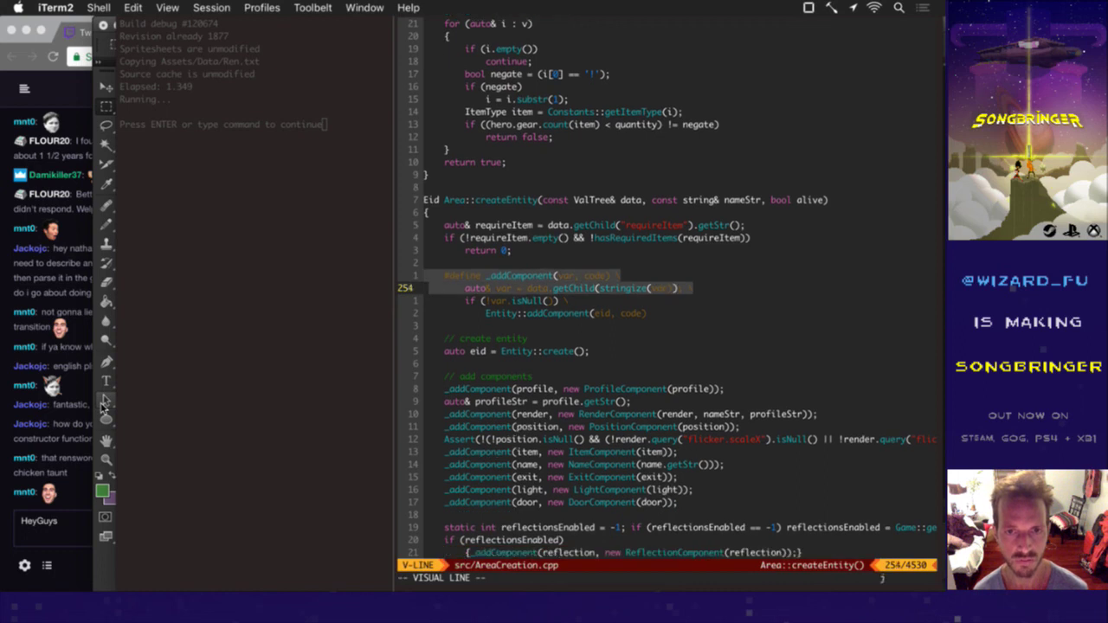
key(Escape)
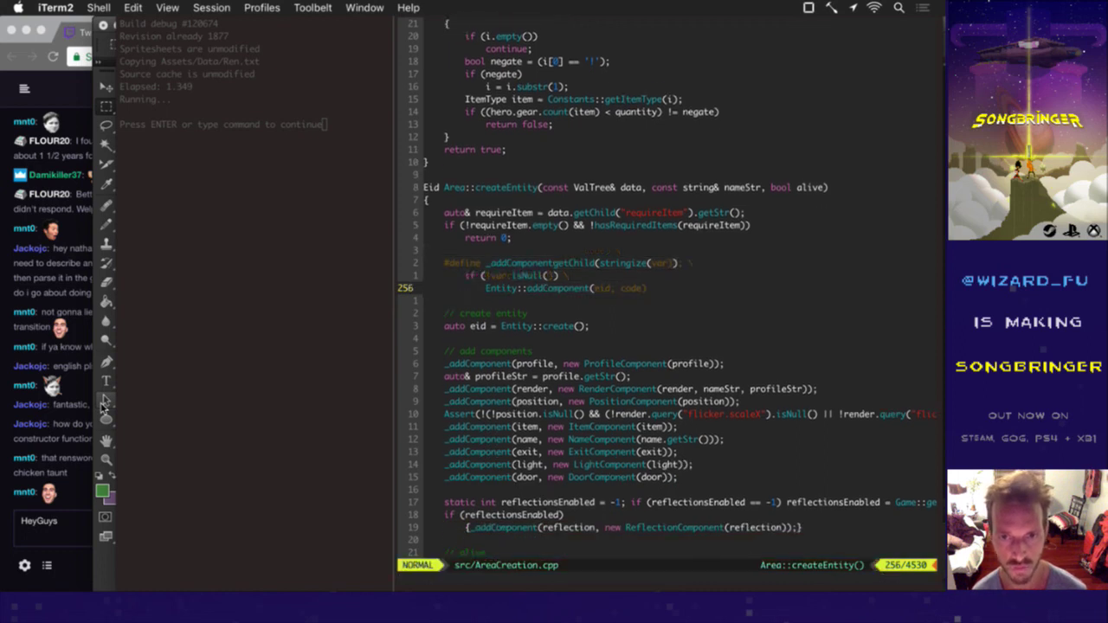
Step: Highlight the data.getChild(stringize call in the _addComponent macro, and clear the highlight
key(k)
key(k)
key(w)
key(w)
key(w)
key(v)
key(l)
key(l)
key(l)
key(l)
key(l)
key(l)
key(l)
key(l)
key(l)
key(l)
key(l)
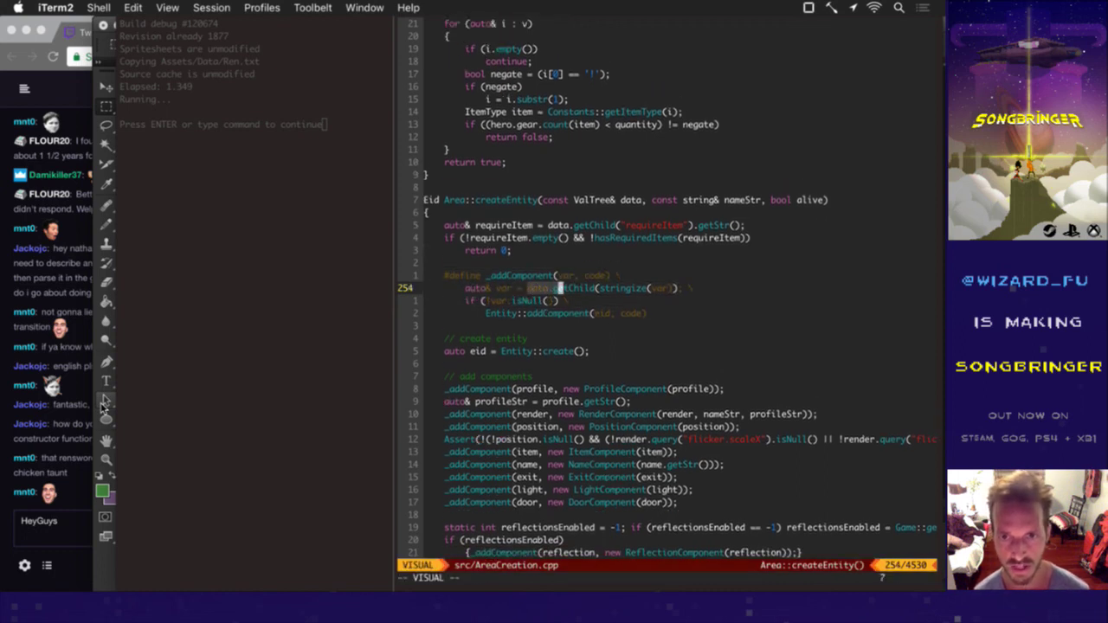
key(l)
key(l)
key(l)
key(l)
key(l)
key(l)
key(l)
key(l)
key(l)
key(l)
key(l)
key(l)
key(l)
key(l)
key(l)
key(l)
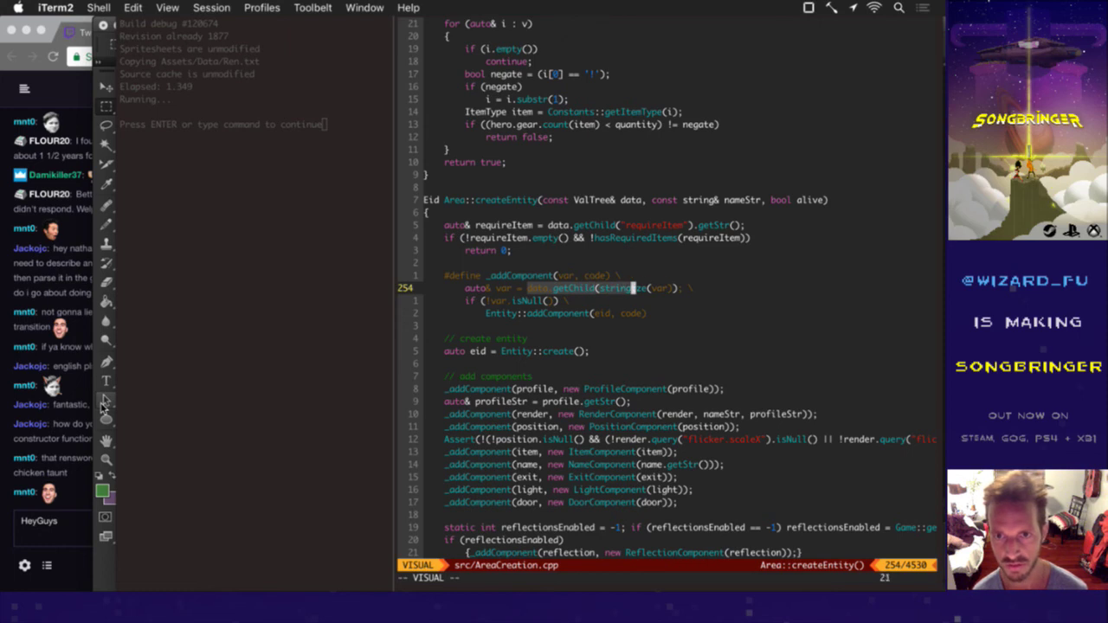
key(Escape)
Step: Go past the macro's isNull check and highlight Entity::addComponent(eid on its last line, and clear the highlight
key(j)
key(h)
key(h)
key(h)
key(h)
key(h)
key(h)
key(h)
key(h)
key(h)
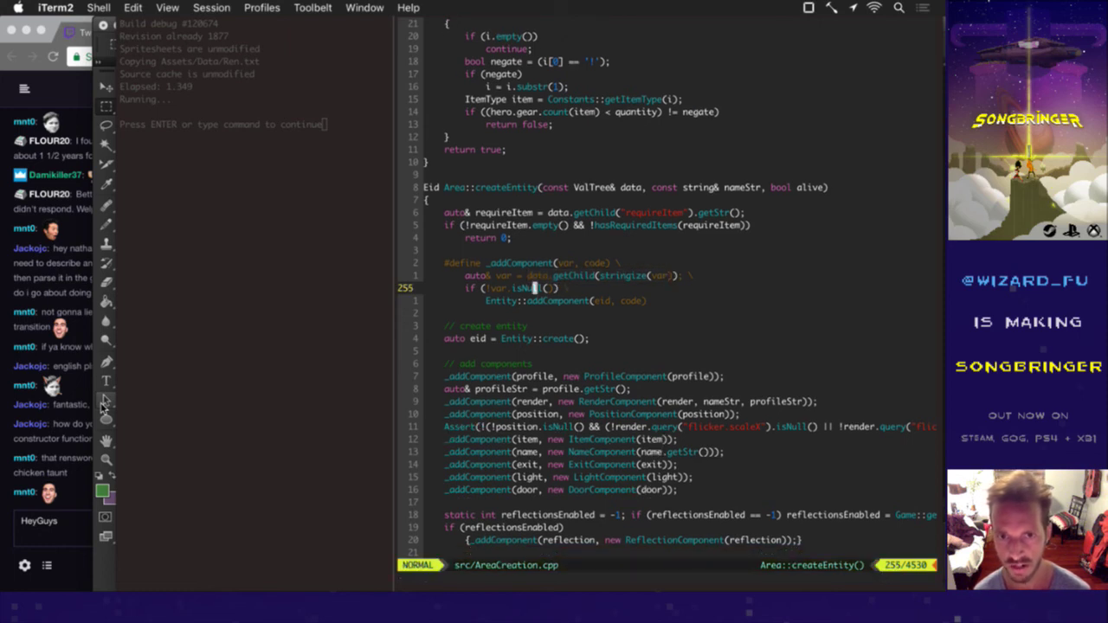
key(j)
key(h)
key(h)
key(h)
key(h)
key(v)
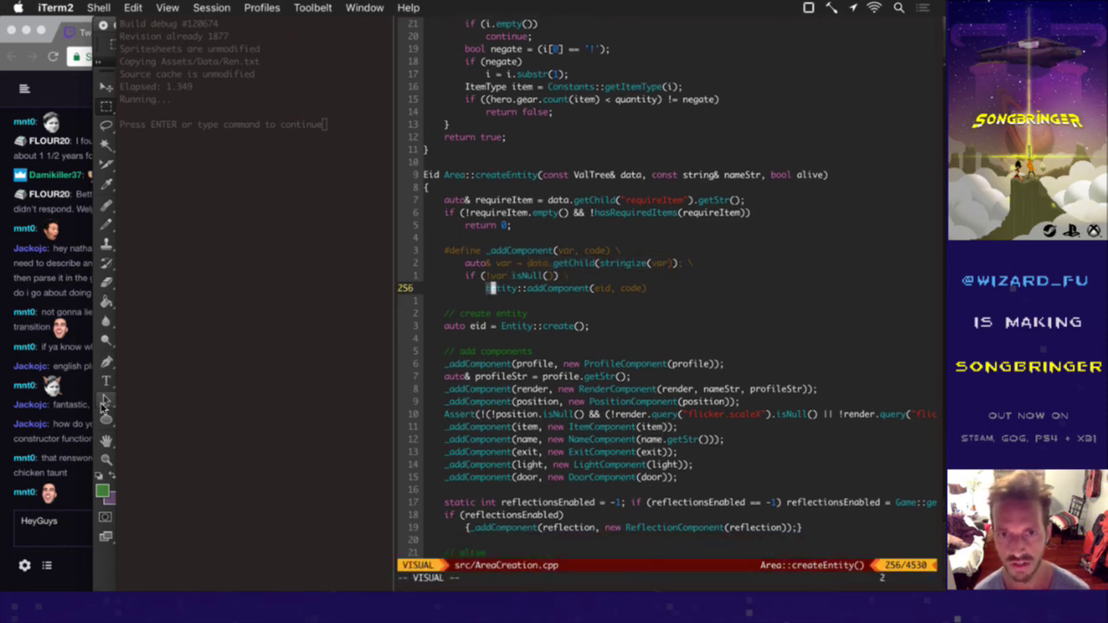
key(l)
key(l)
key(l)
key(l)
key(l)
key(l)
key(l)
key(l)
key(l)
key(l)
key(l)
key(l)
key(l)
key(l)
key(l)
key(l)
key(l)
key(l)
key(l)
key(l)
key(l)
key(l)
key(l)
key(l)
key(l)
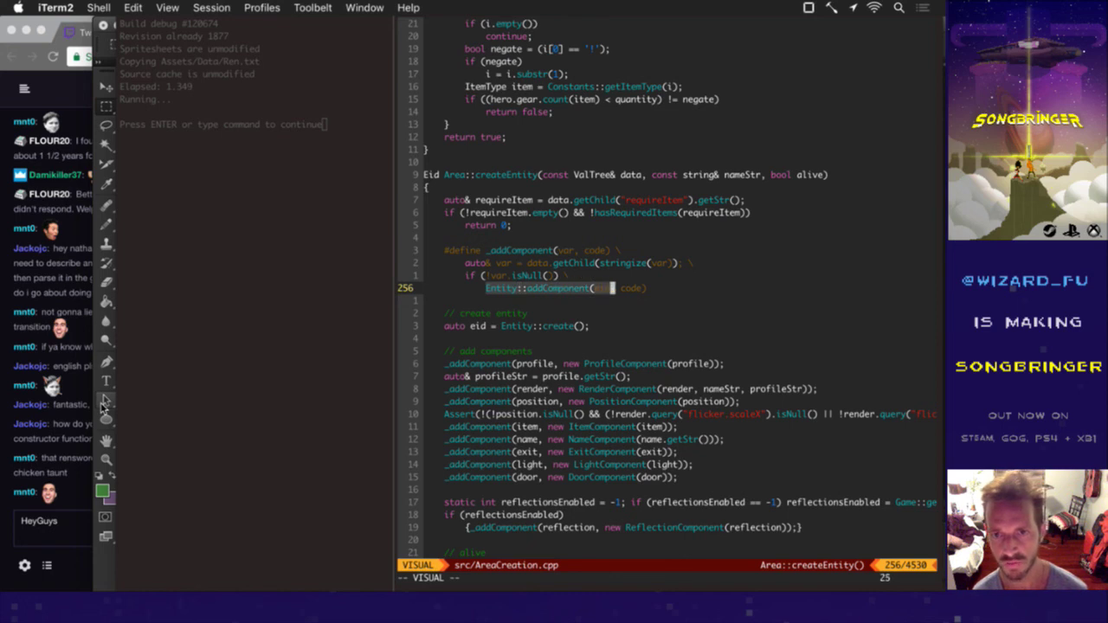
key(Escape)
Step: Highlight the ProfileComponent line, the first _addComponent call in the add components section
key(j)
key(j)
key(j)
key(j)
key(j)
key(j)
key(h)
key(h)
key(h)
key(h)
key(h)
key(h)
key(h)
key(h)
key(h)
key(h)
key(h)
key(h)
key(h)
key(h)
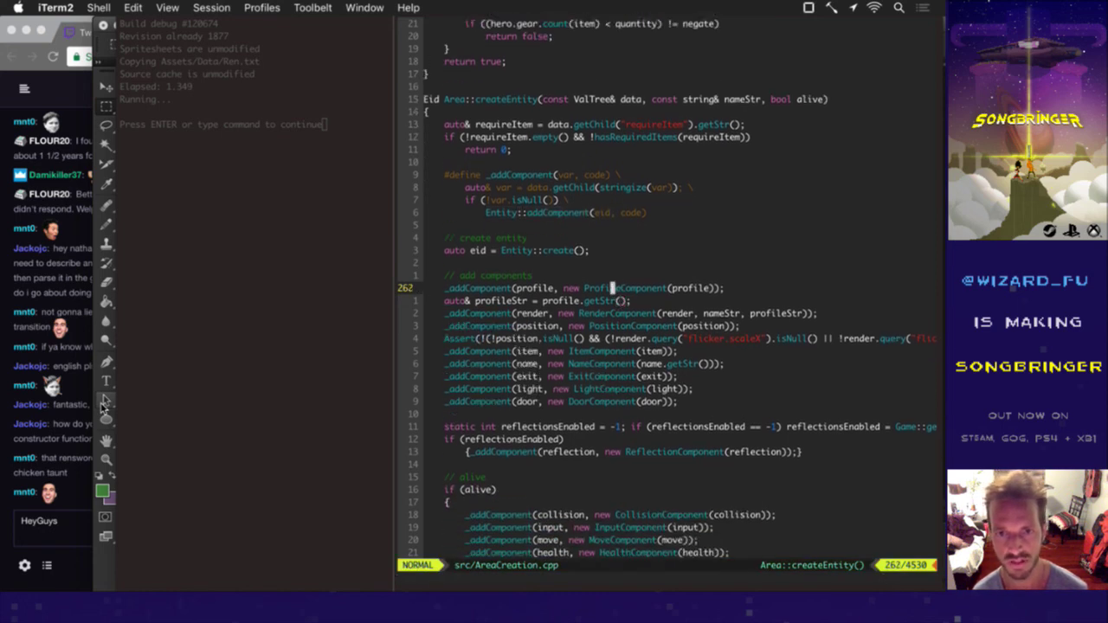
key(shift+v)
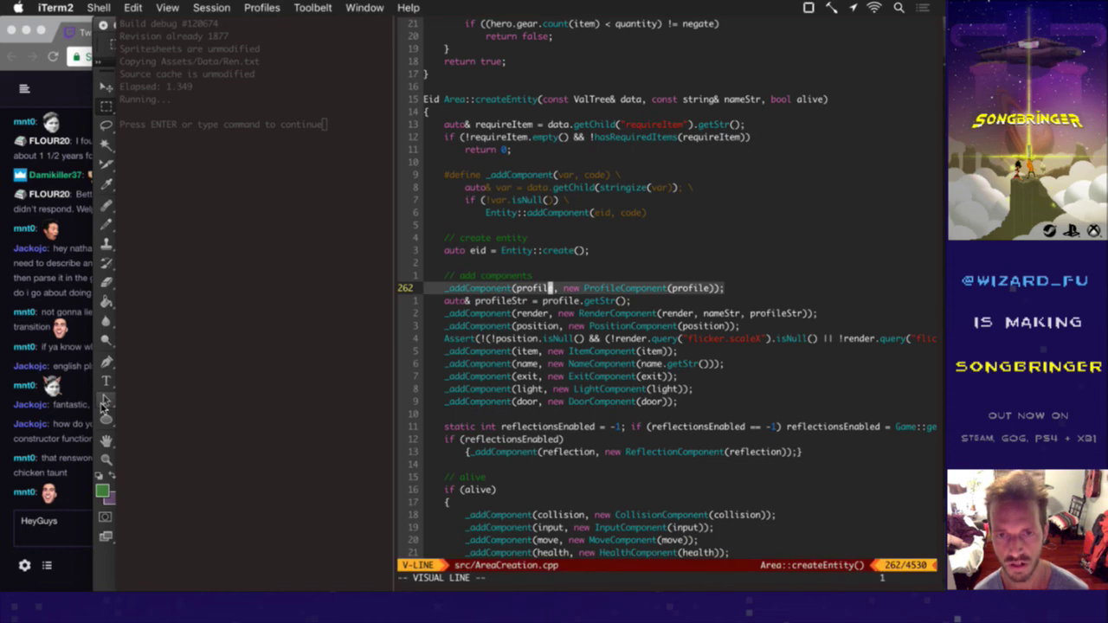
key(f)
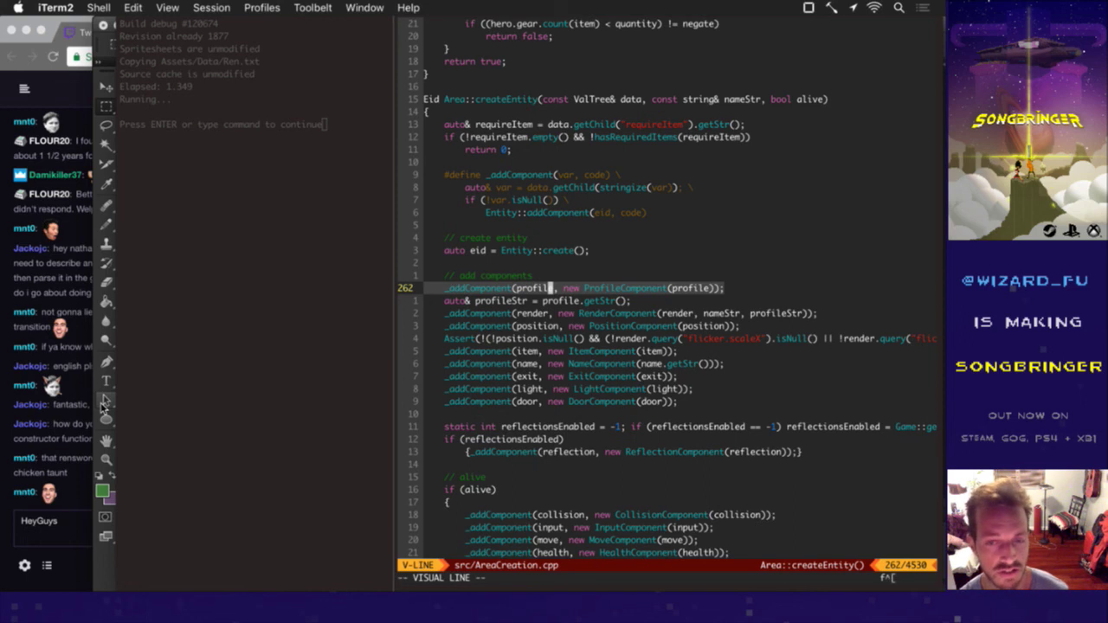
Step: Clear the highlight in createEntity and go back to the Ren.txt buffer
key(k)
key(j)
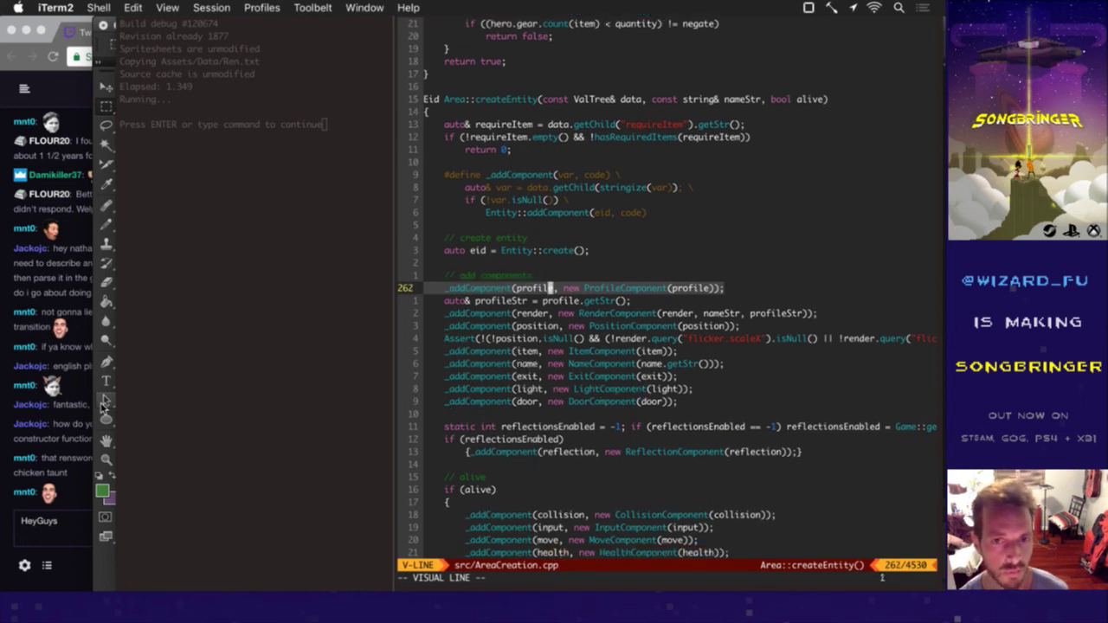
key(Escape)
key(ctrl+o)
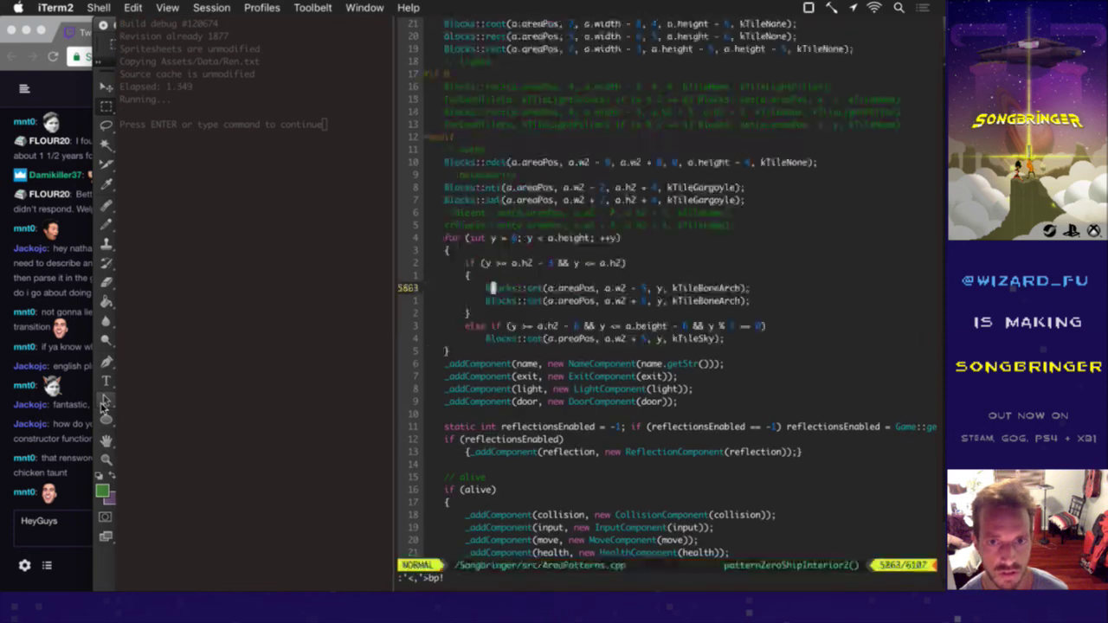
text(:bp!)
key(Return)
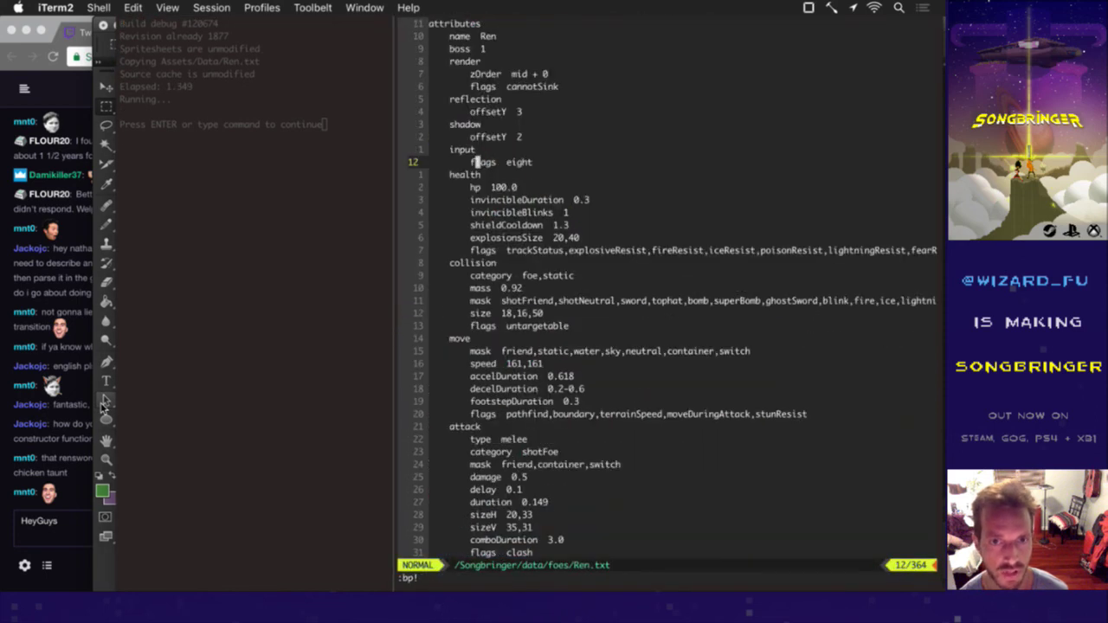
Step: Examine Ren.txt's attributes from the input block down to the attack block and back up
key(j)
key(j)
key(j)
key(j)
key(j)
key(j)
key(j)
key(j)
key(j)
key(j)
key(j)
key(j)
key(j)
key(j)
key(j)
key(j)
key(j)
key(j)
key(j)
key(j)
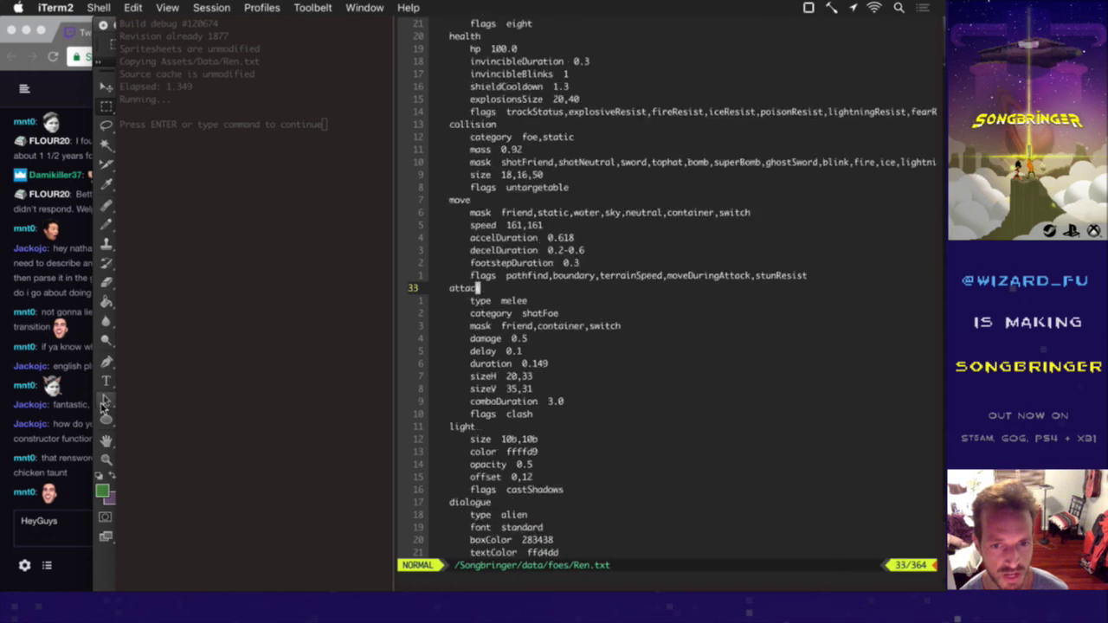
key(k)
key(k)
key(k)
key(k)
key(k)
key(k)
key(k)
key(k)
key(k)
key(k)
key(k)
key(k)
key(k)
key(k)
key(k)
key(k)
key(k)
key(k)
key(k)
key(k)
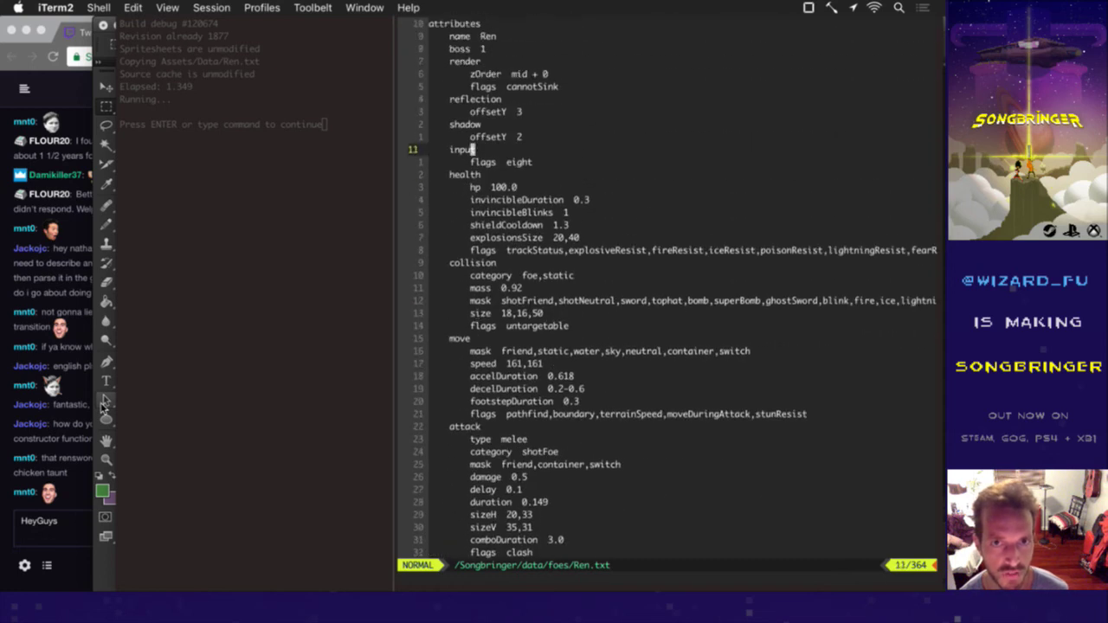
Step: Delete the reflection component and its offsetY line from Ren.txt, and undo the deletion
key(k)
key(shift+v)
key(j)
key(d)
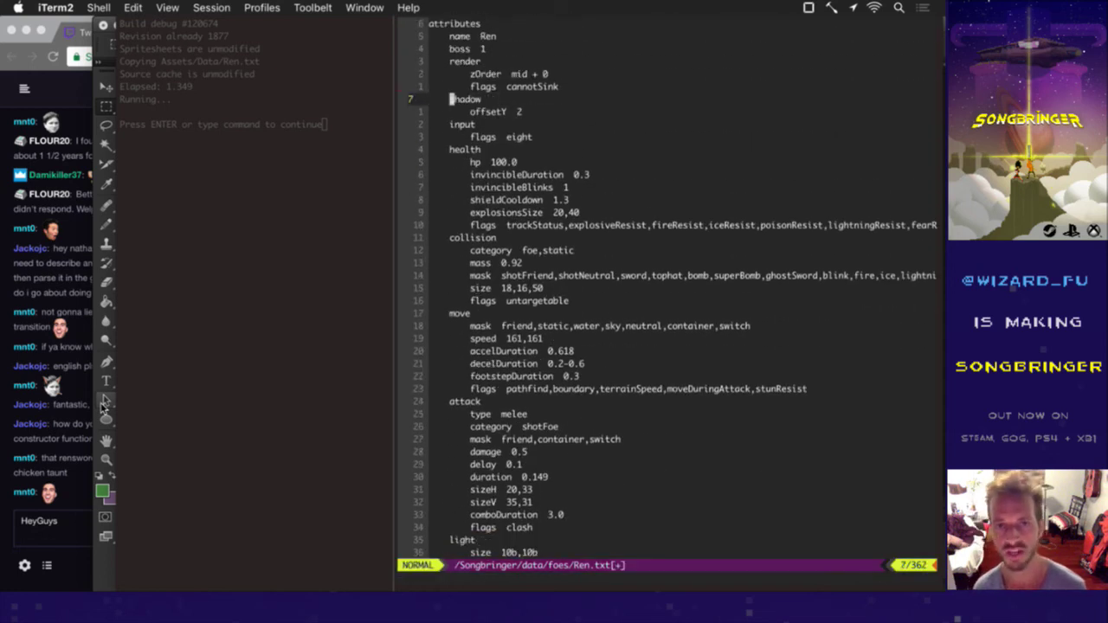
key(j)
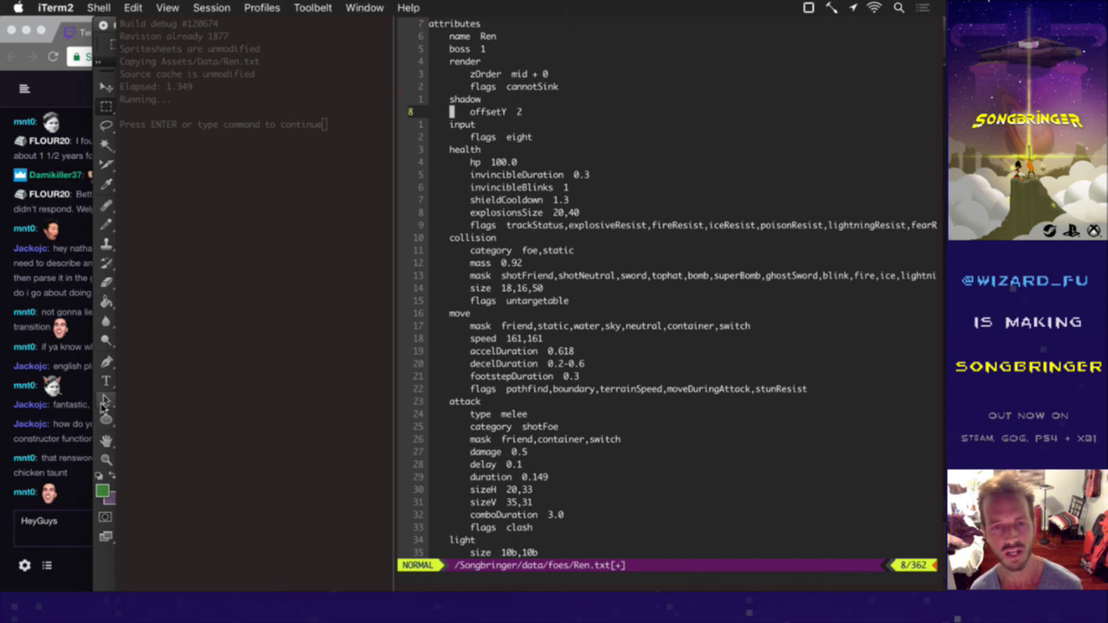
key(u)
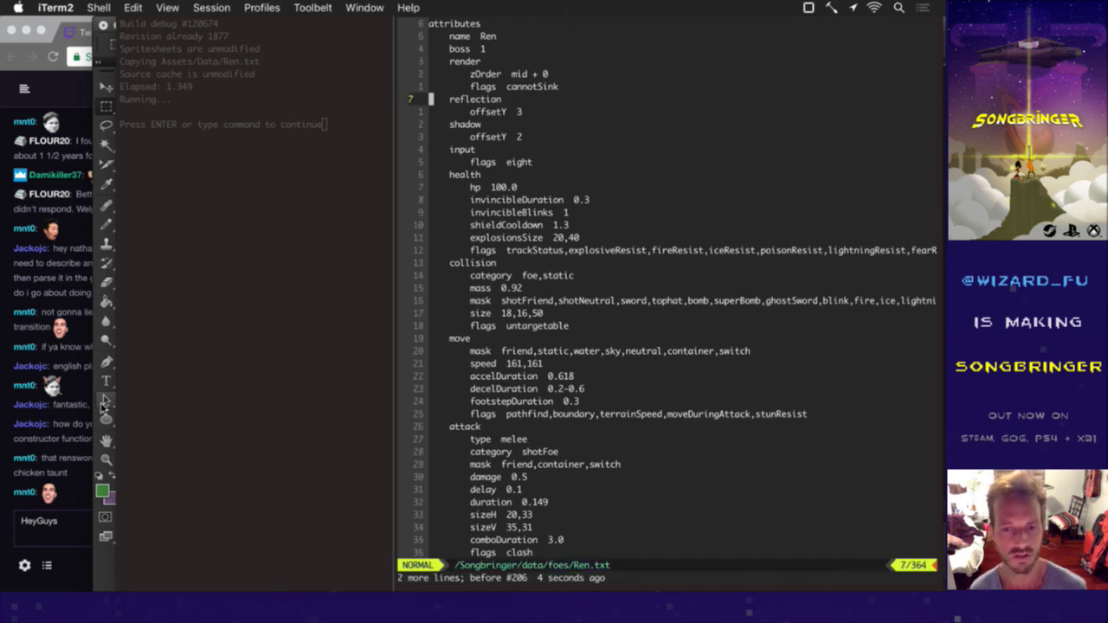
Step: Save Ren.txt and clear the search highlighting
text(:w)
key(Return)
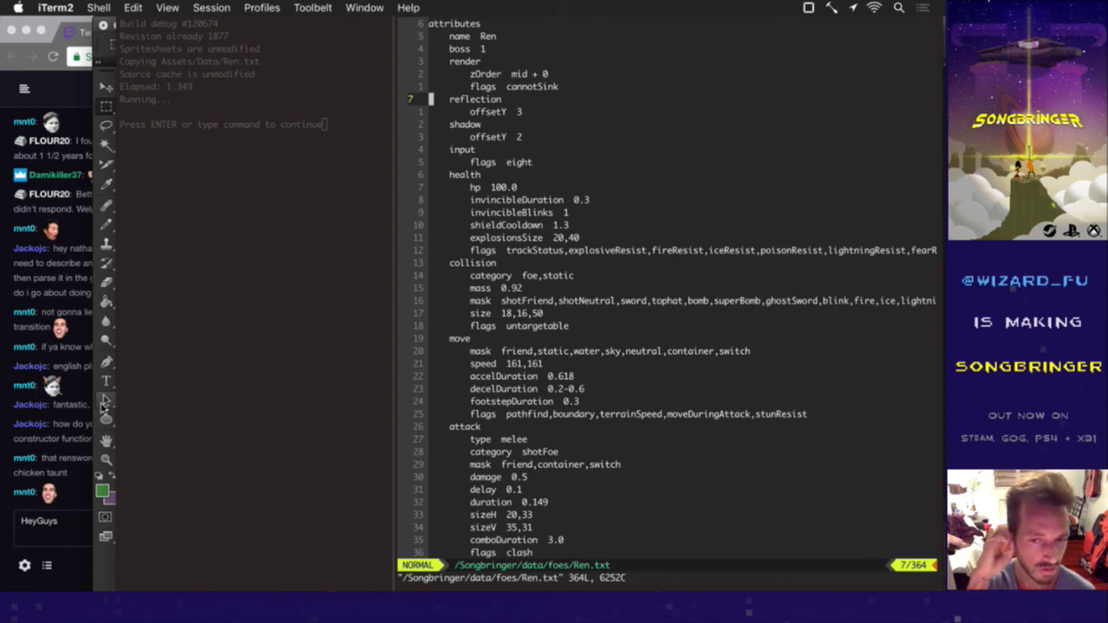
text(:noh)
key(Return)
Step: Switch to the Twitch chat in Chrome to read the replies, and go to RenSword0E.psd in Photoshop
key(super+Tab)
key(super+Tab)
key(Tab)
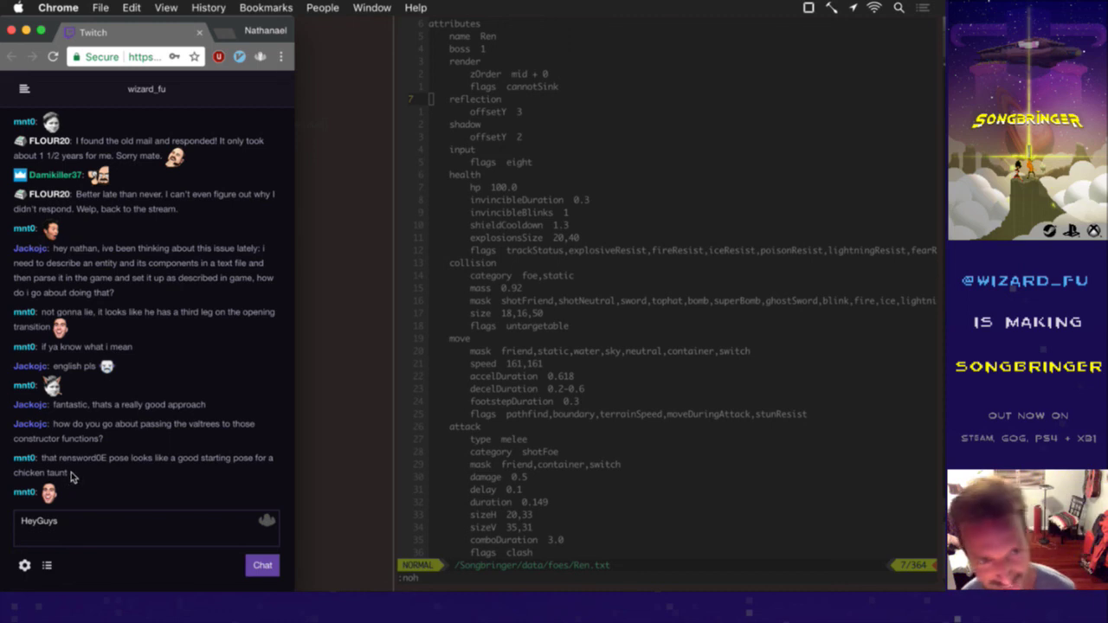
key(super+Tab)
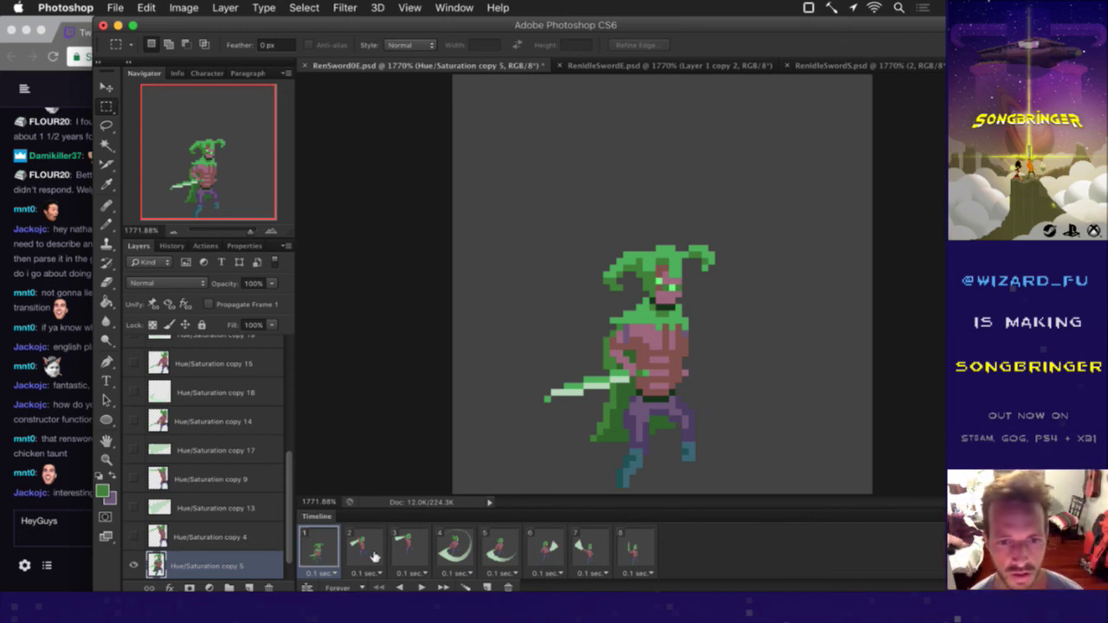
click(63, 508)
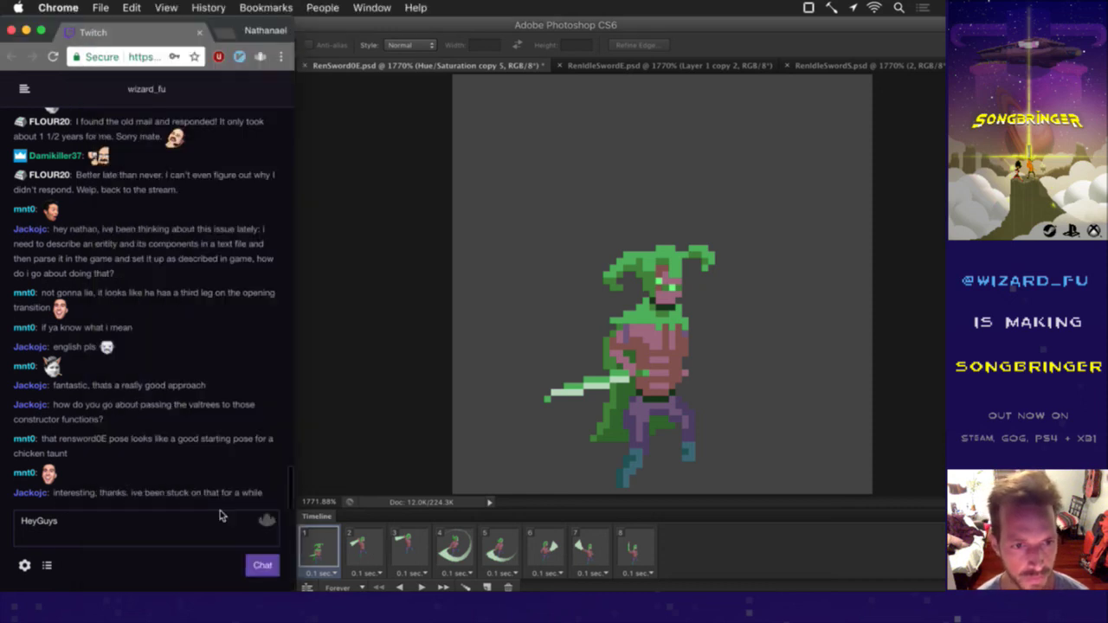
click(382, 413)
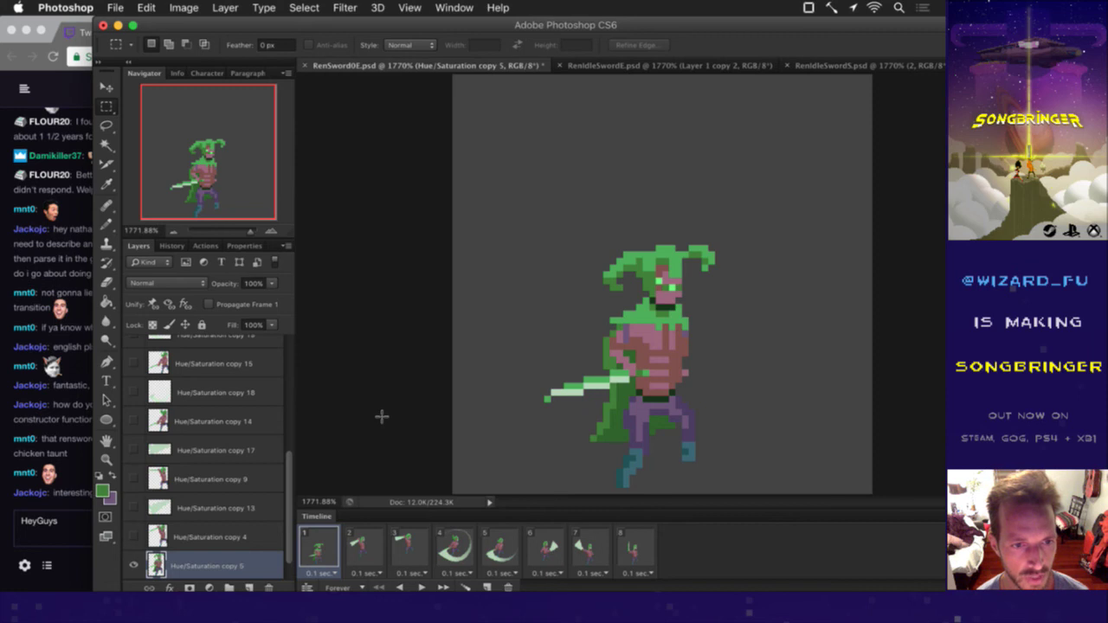
Step: Compare frames 1 and 2 of RenSword0E.psd with the Hue/Saturation copy 4 layer selected, and check the Twitch chat
click(381, 538)
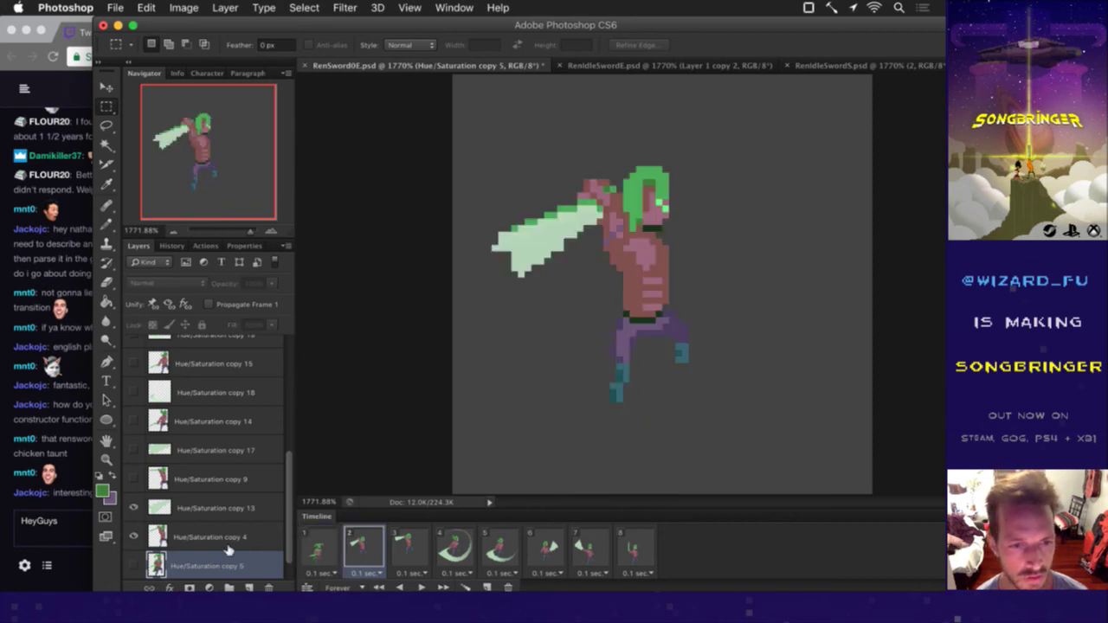
click(177, 540)
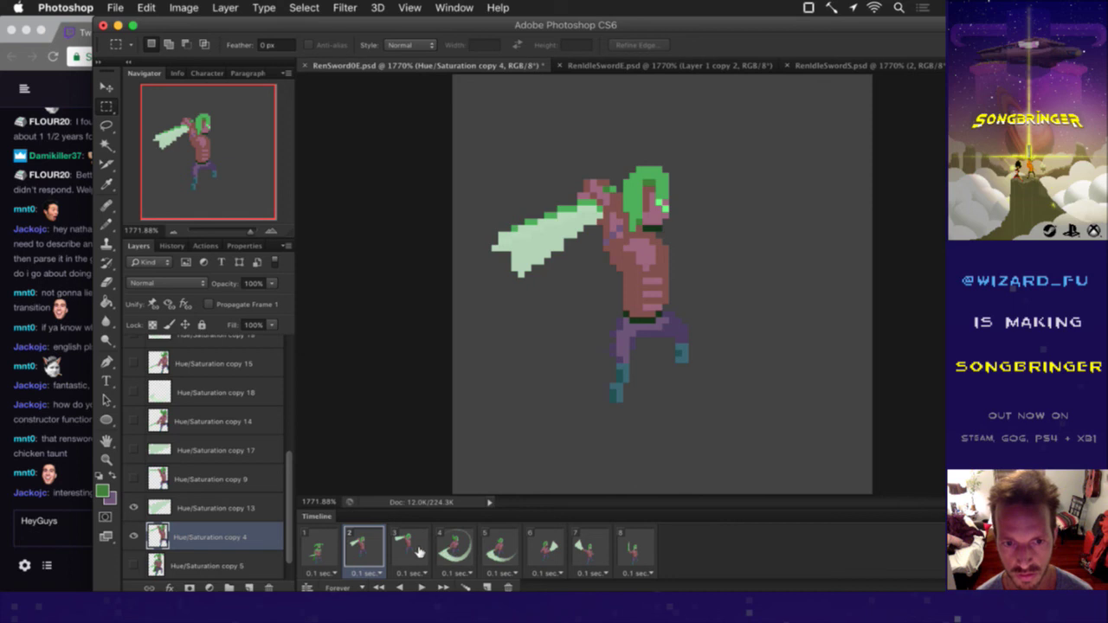
click(321, 547)
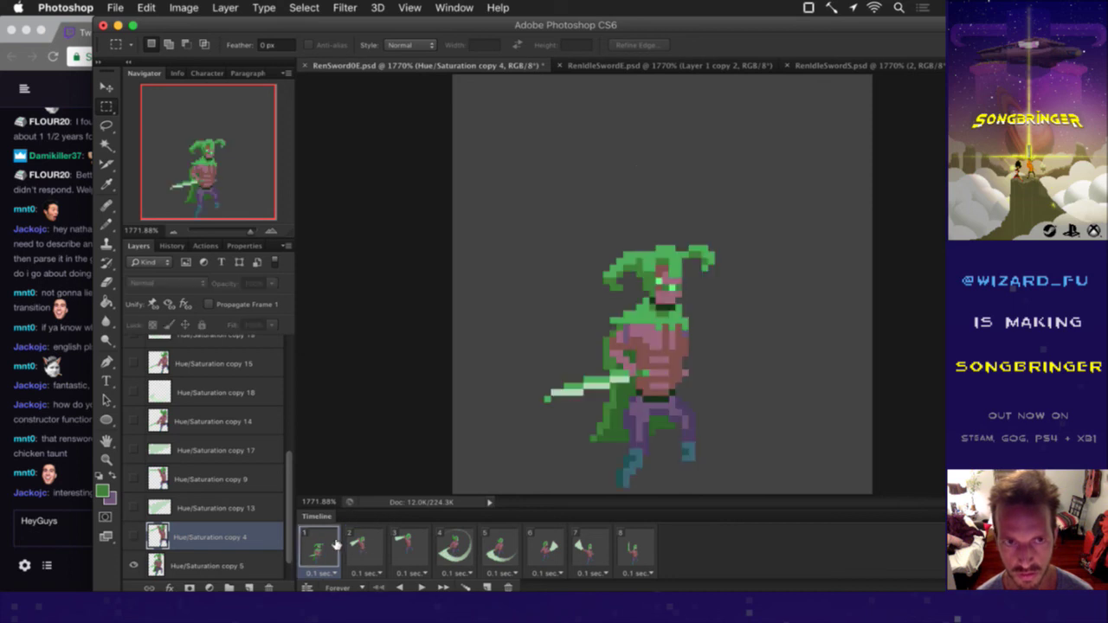
click(368, 541)
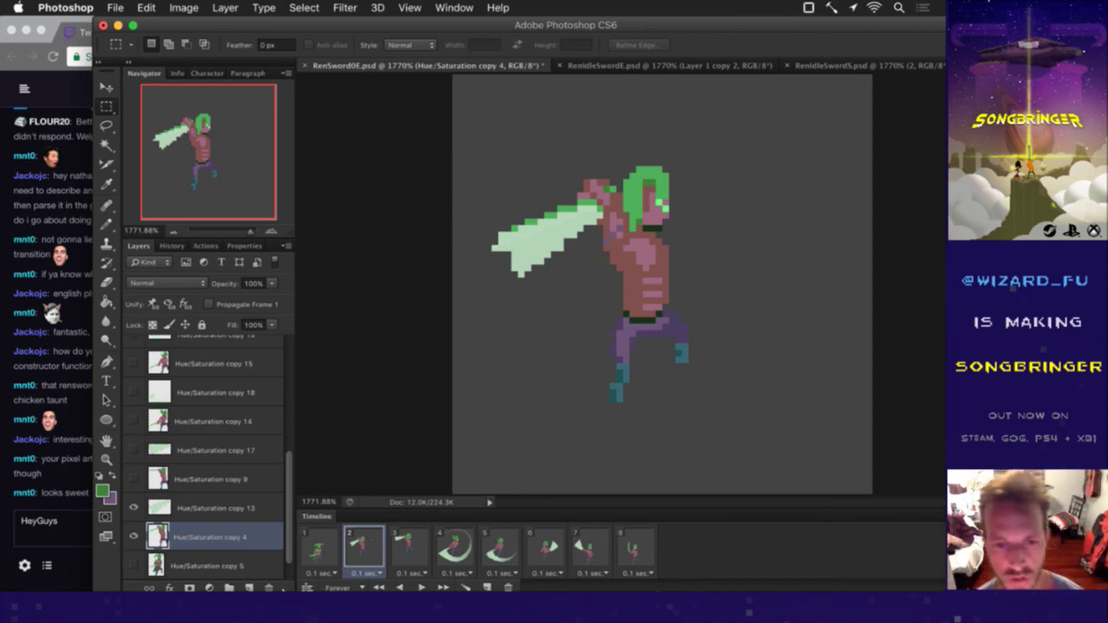
click(55, 501)
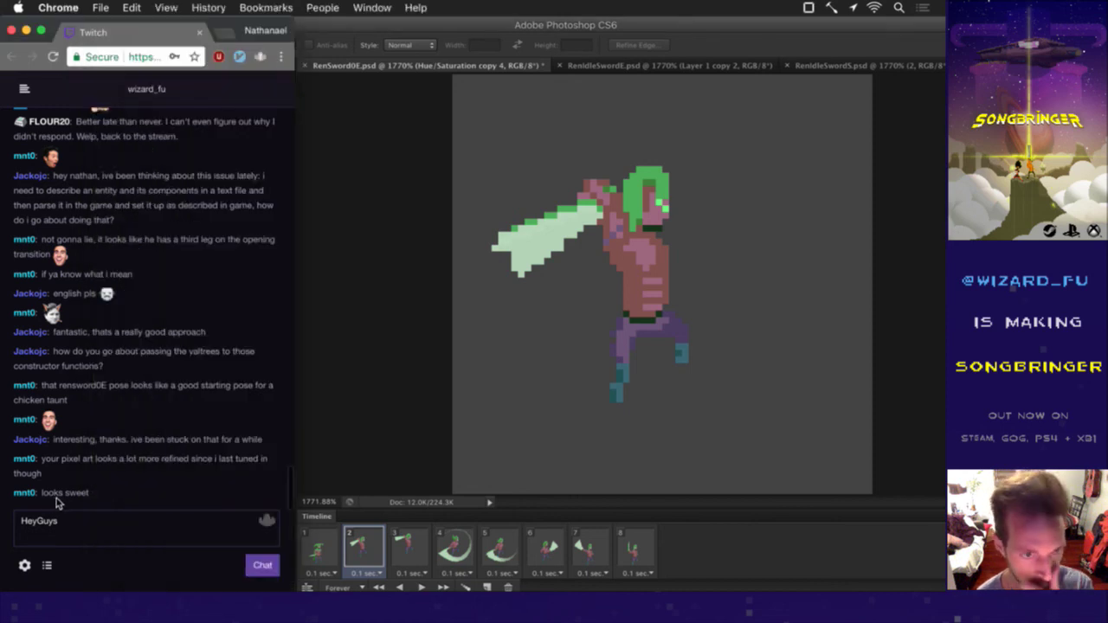
click(377, 405)
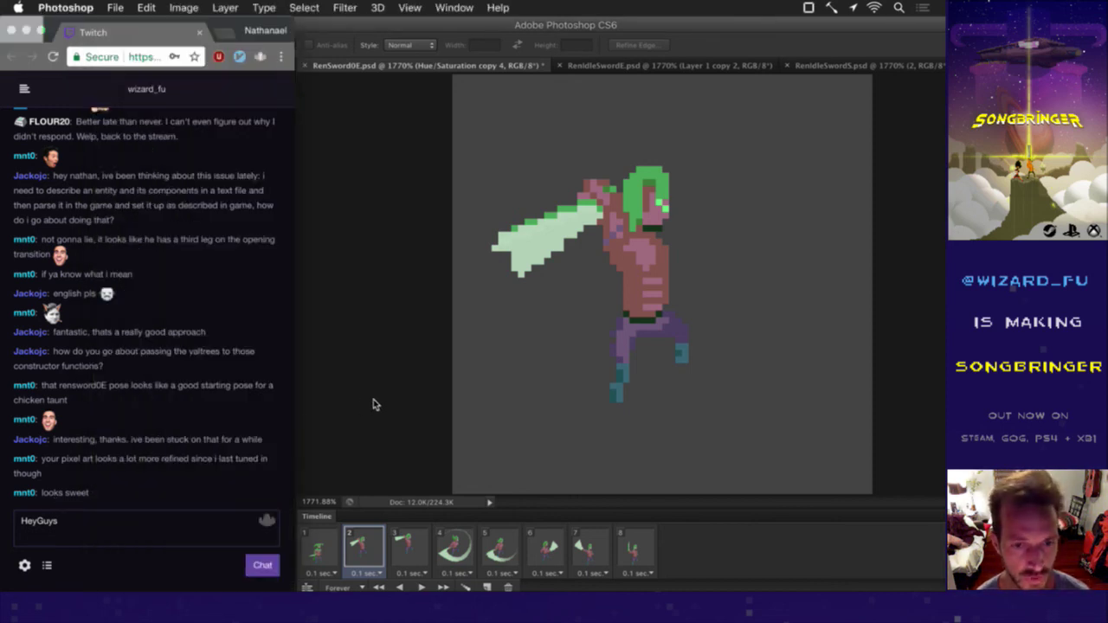
Step: On frame 1's Hue/Saturation copy 5 layer, retouch the hat's shading beside the face with sampled greens, and save RenSword0E.psd
click(330, 550)
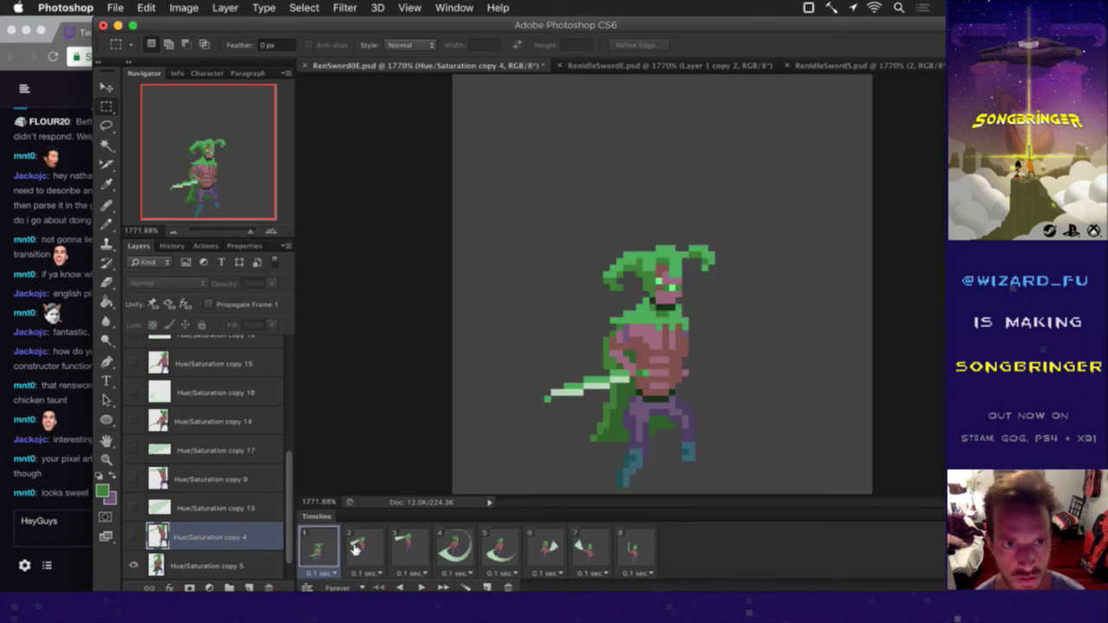
click(218, 563)
key(i)
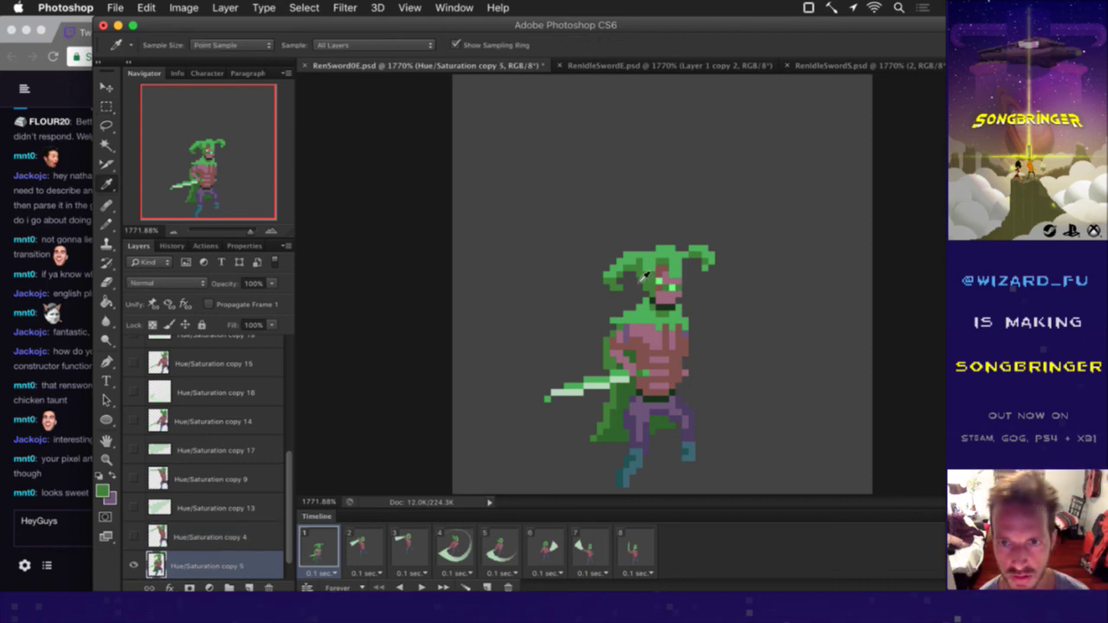
key(b)
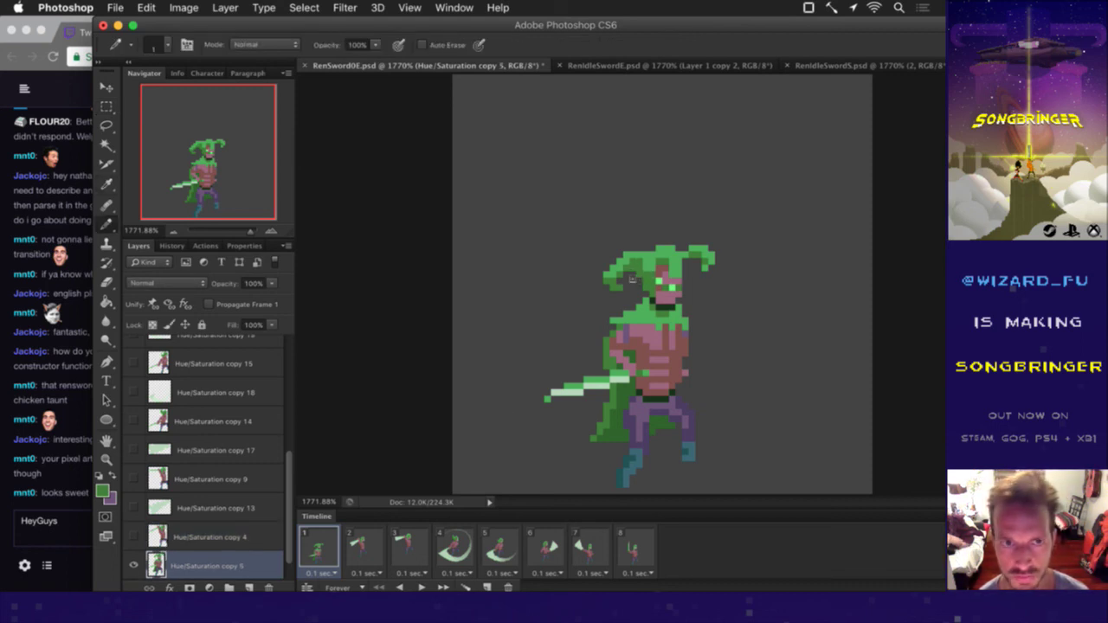
alt+click(653, 269)
key(super+z)
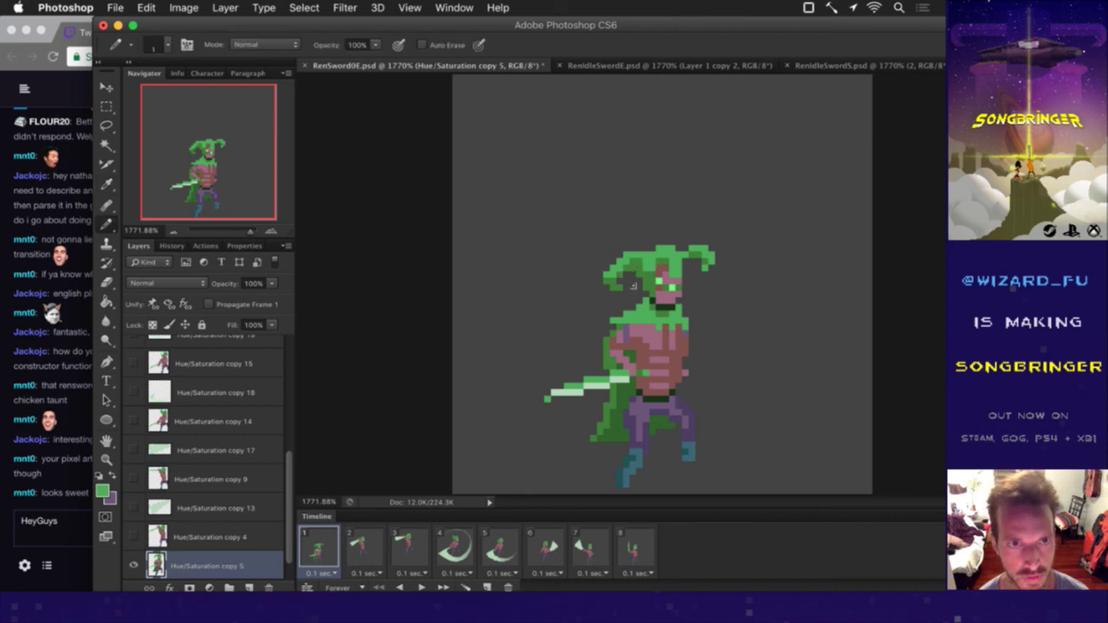
alt+click(650, 277)
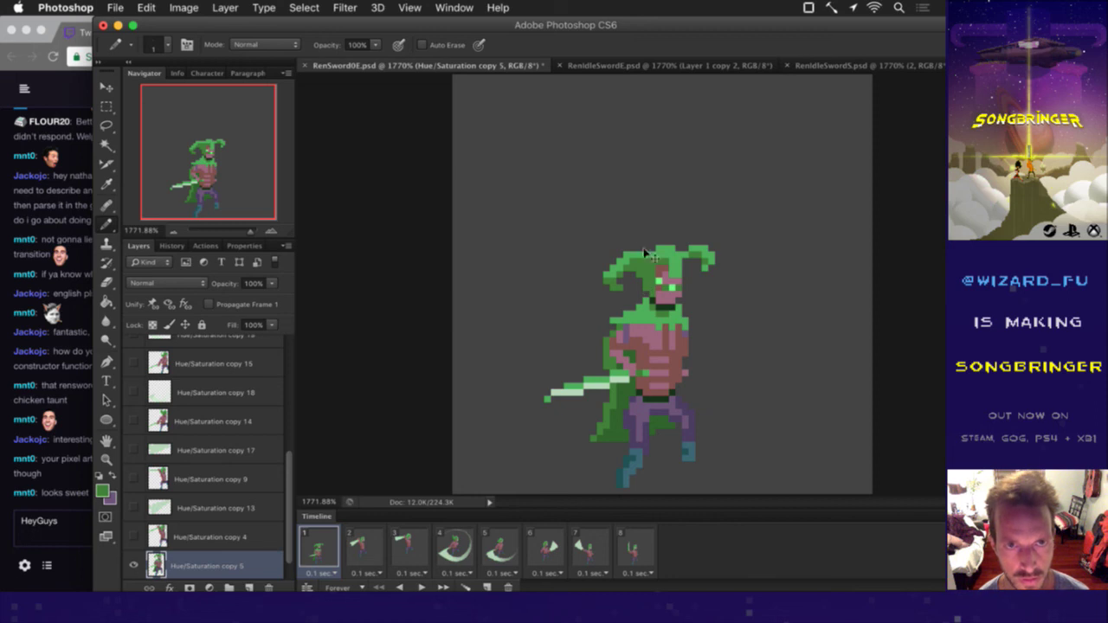
key(cmd+s)
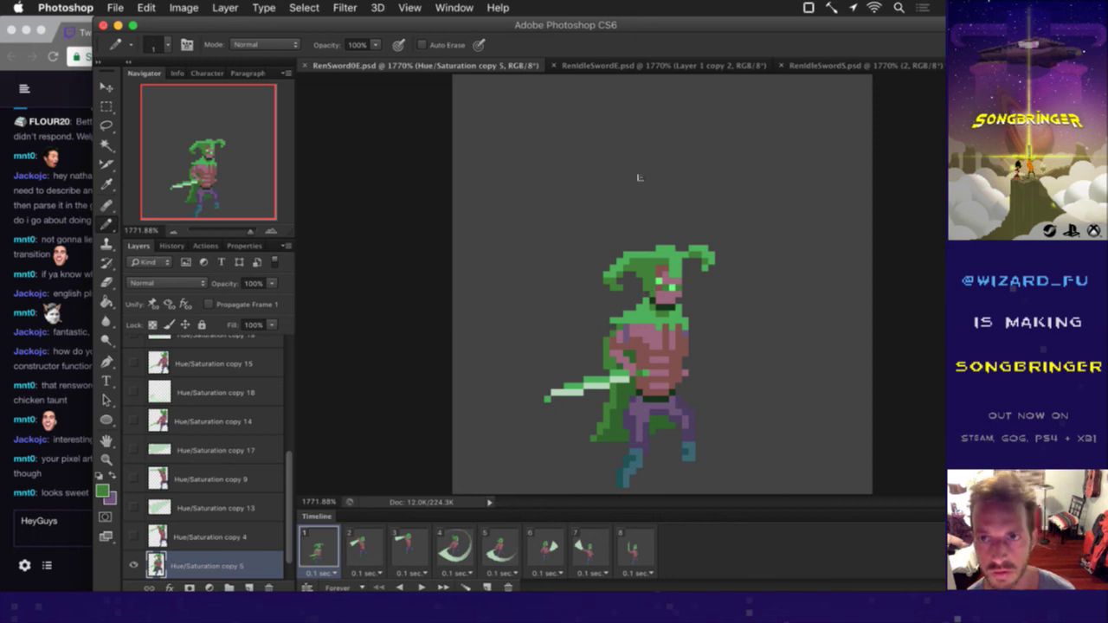
Step: Check the hat in RenIdleSwordS.psd, touch up RenSword0E.psd's hat on frame 1 with its sampled lighter green, and save
click(877, 70)
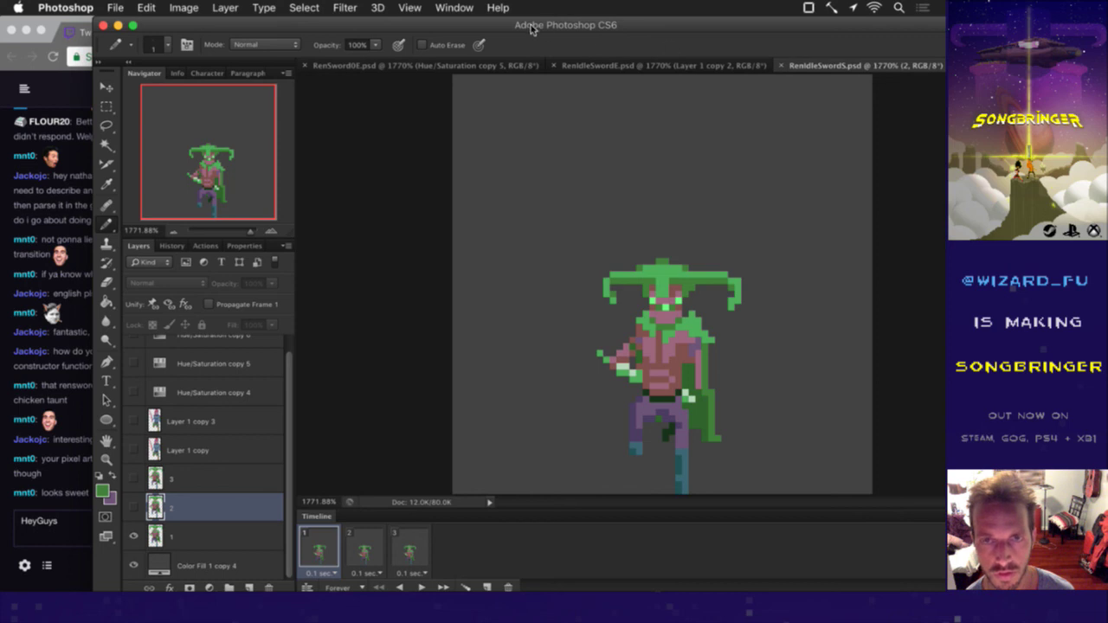
click(441, 65)
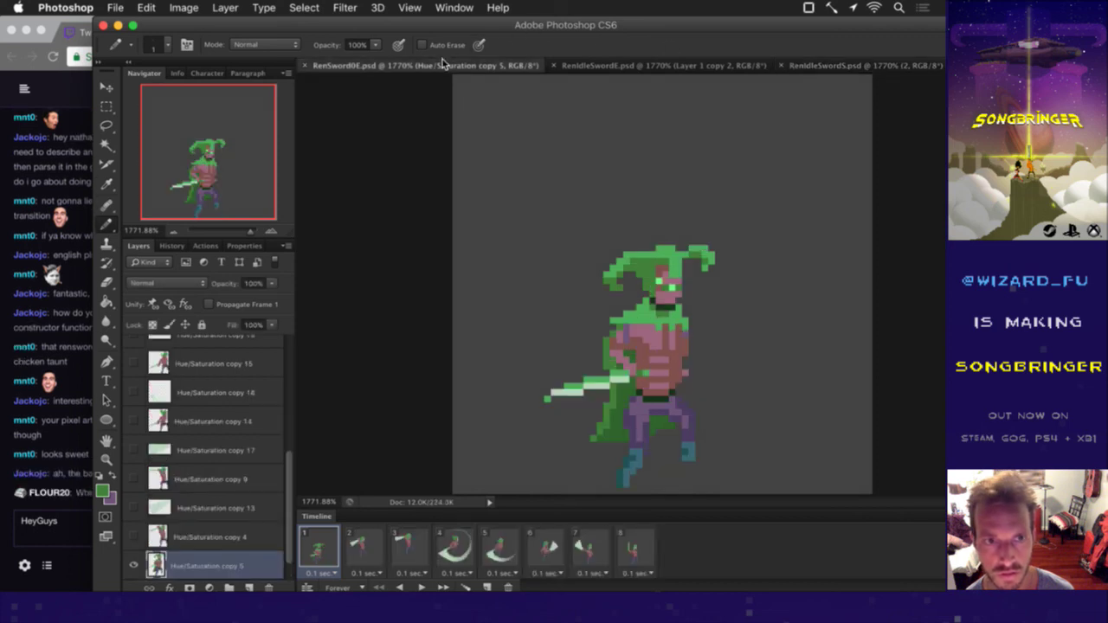
key(i)
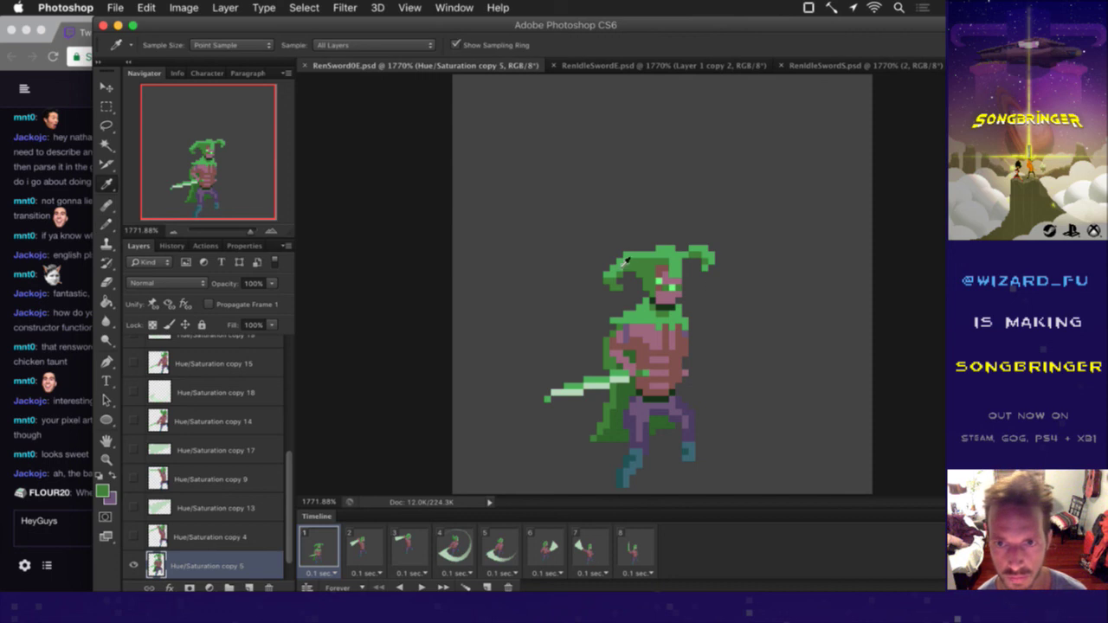
click(623, 264)
key(b)
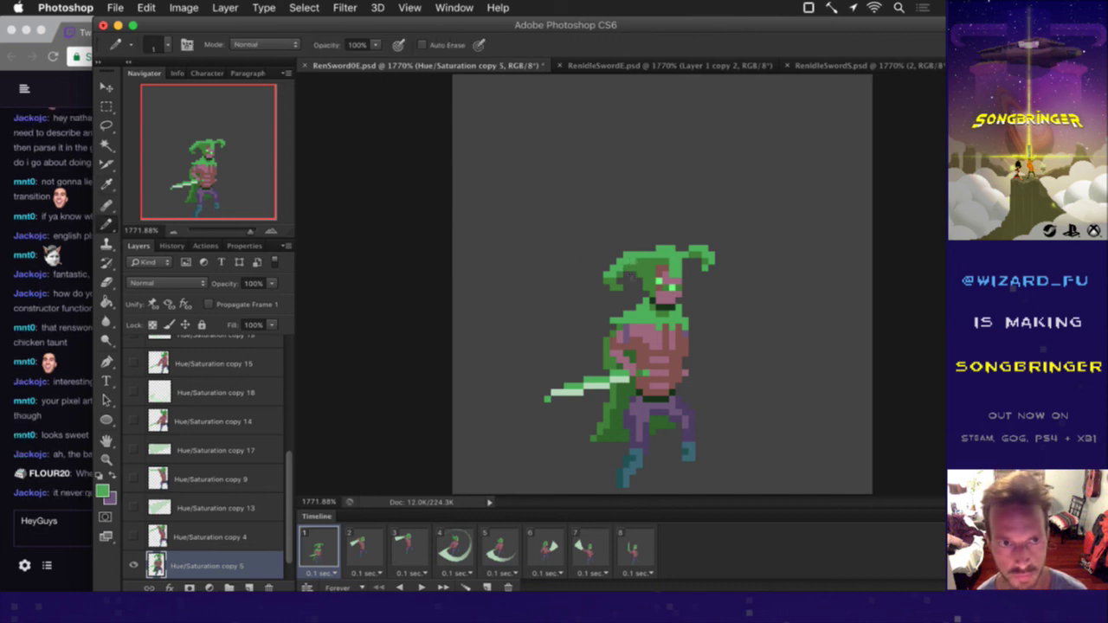
key(cmd+s)
Step: Read the latest messages in the Twitch chat and return to Photoshop
click(56, 446)
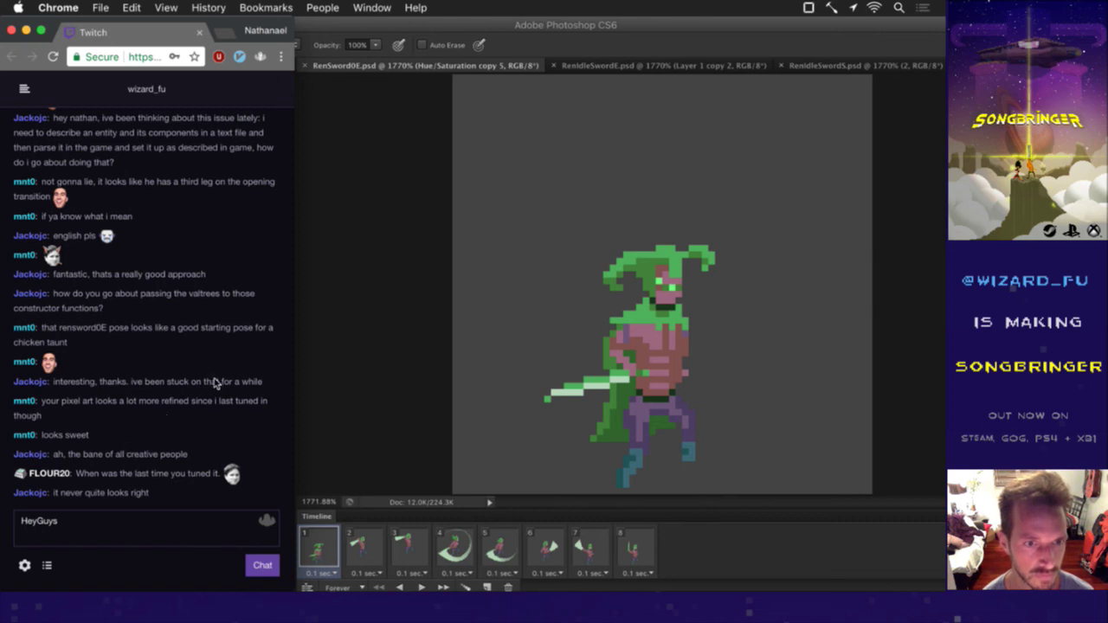
click(381, 345)
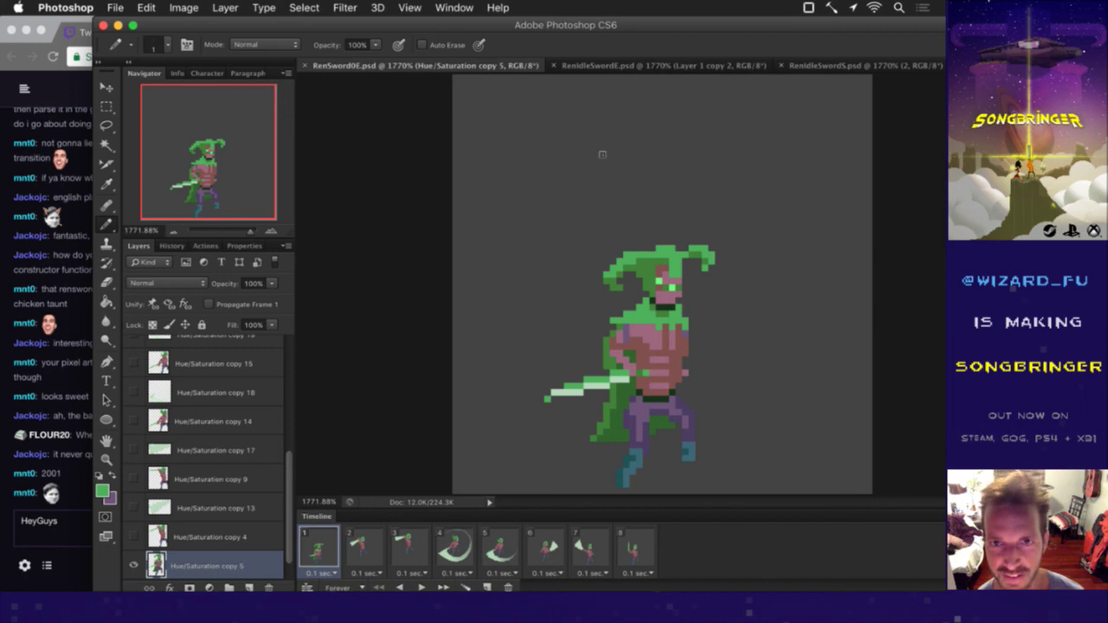
Step: On Layer 1 of RenIdleSwordE.psd, darken the hat beside the face with the sampled dark green, and compare it with RenSword0E.psd
click(640, 66)
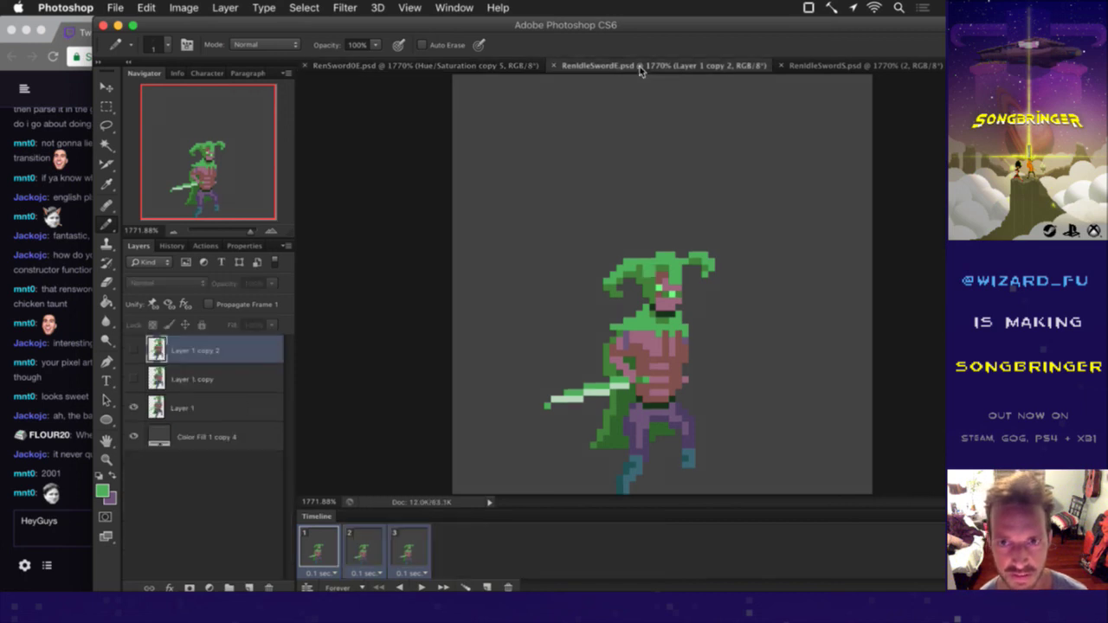
key(i)
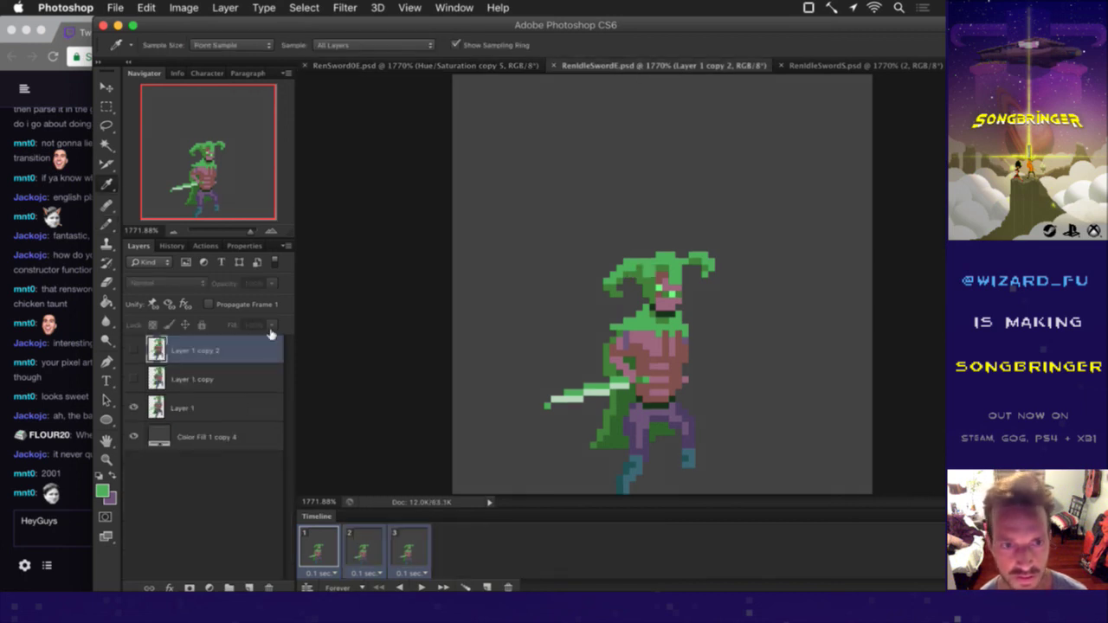
click(189, 399)
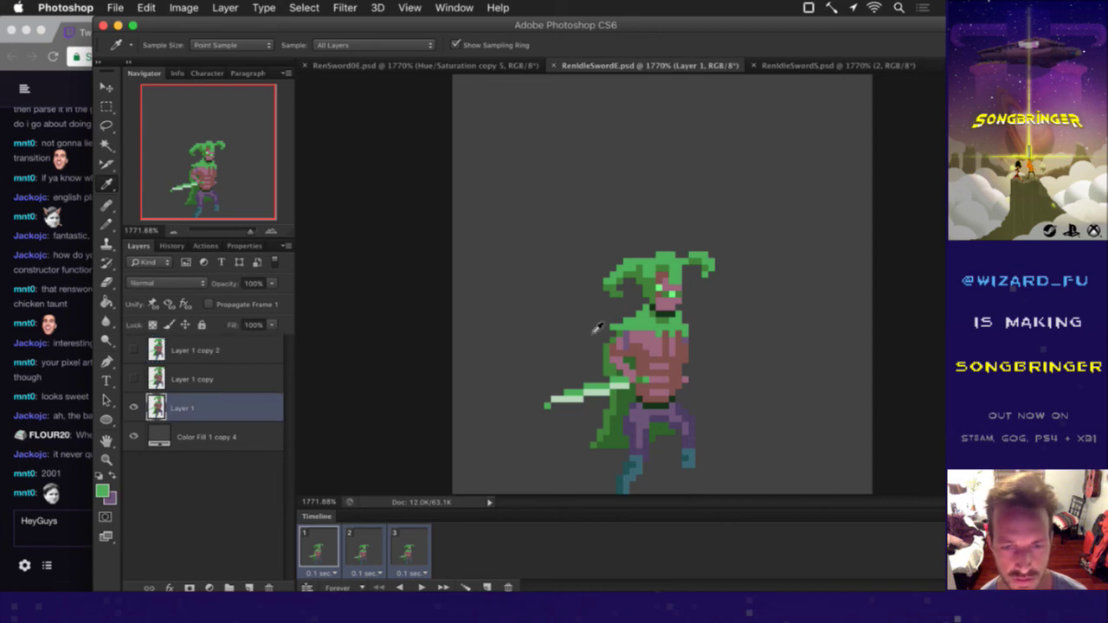
click(645, 284)
key(b)
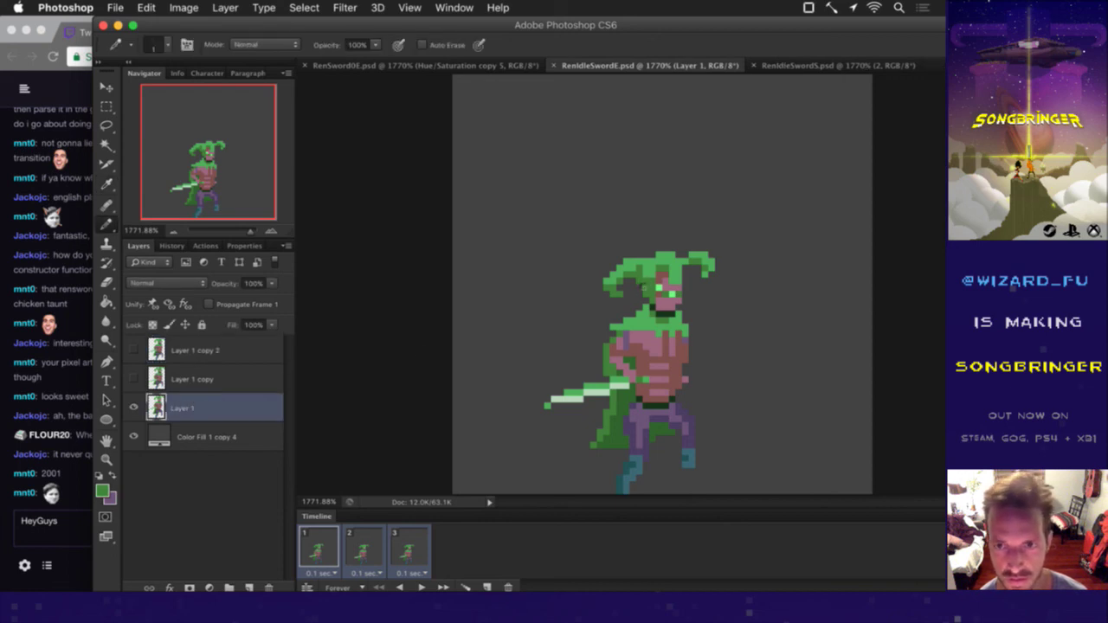
click(652, 270)
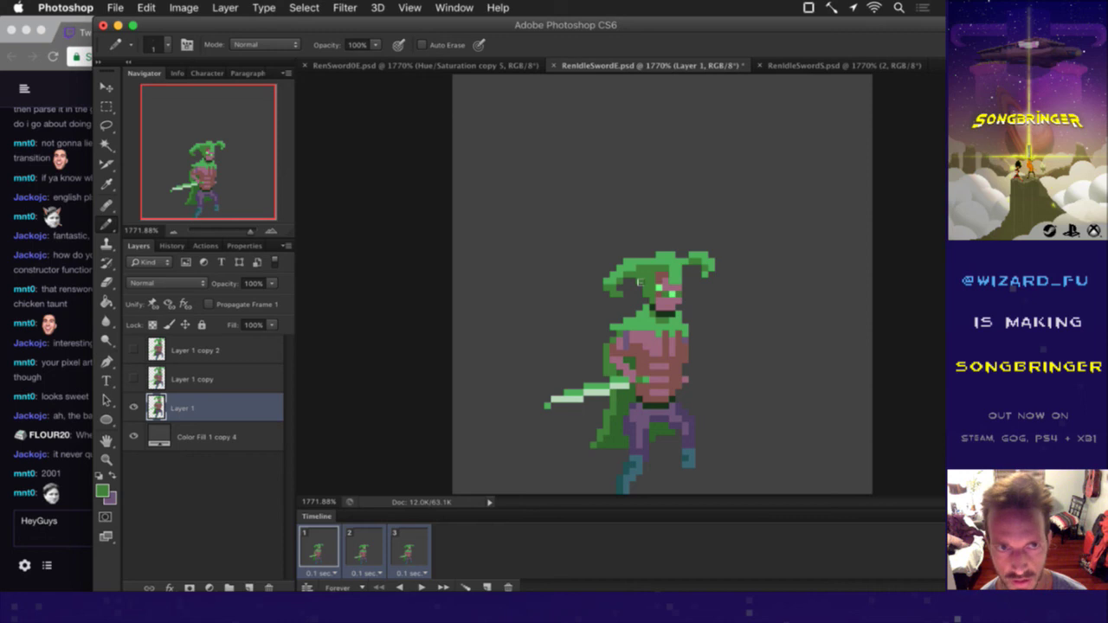
key(i)
click(640, 276)
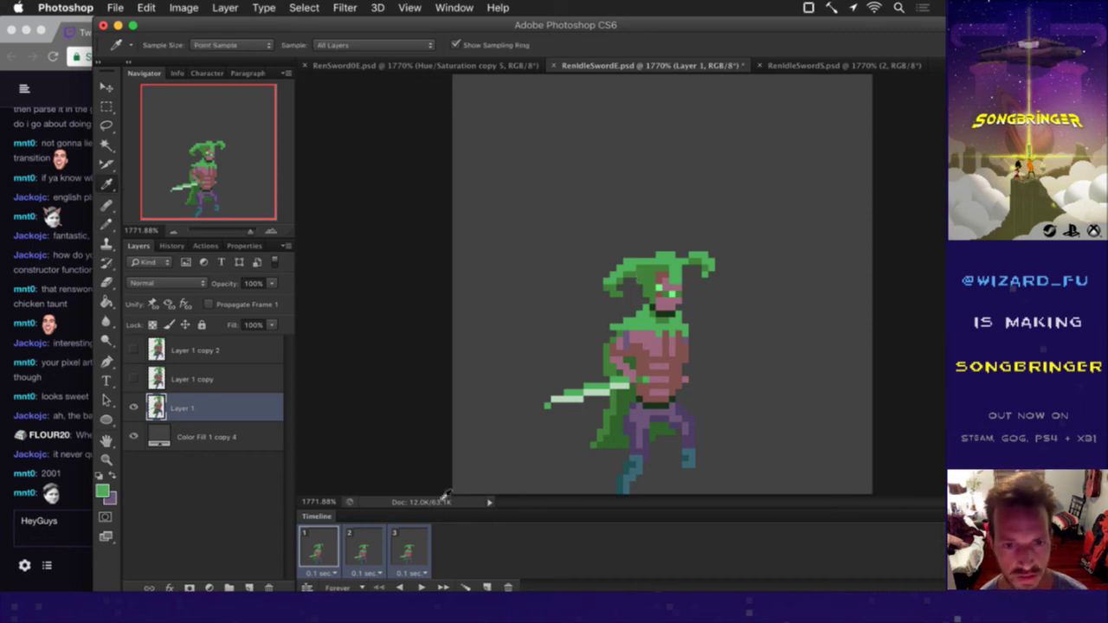
click(507, 66)
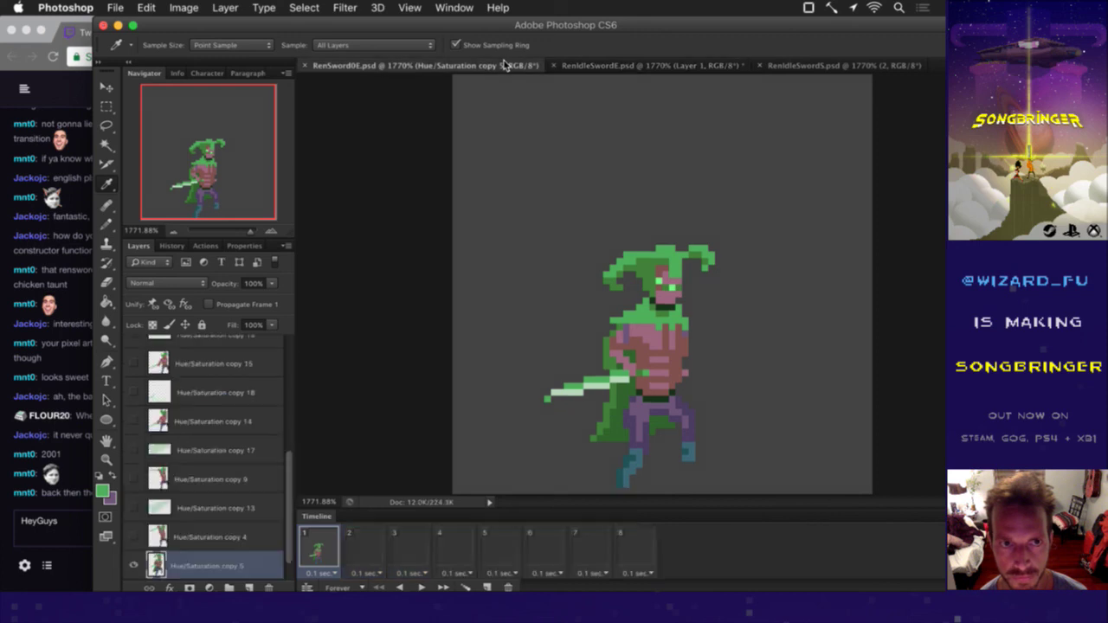
click(620, 68)
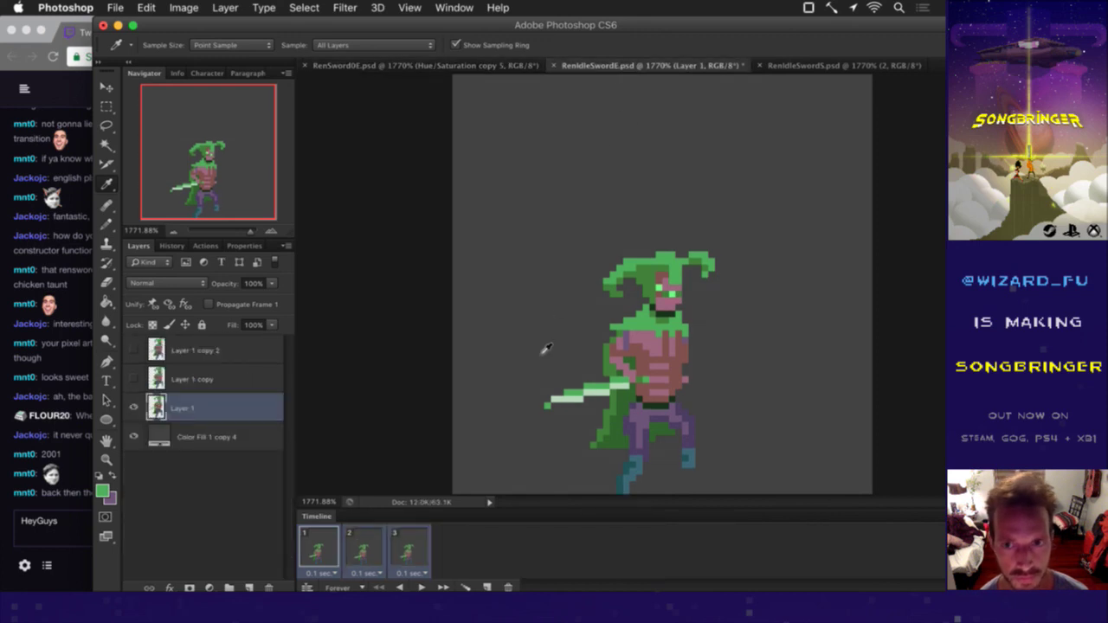
Step: Select frame 2 of RenIdleSwordE.psd and its Layer 1 copy layer
click(363, 544)
click(236, 378)
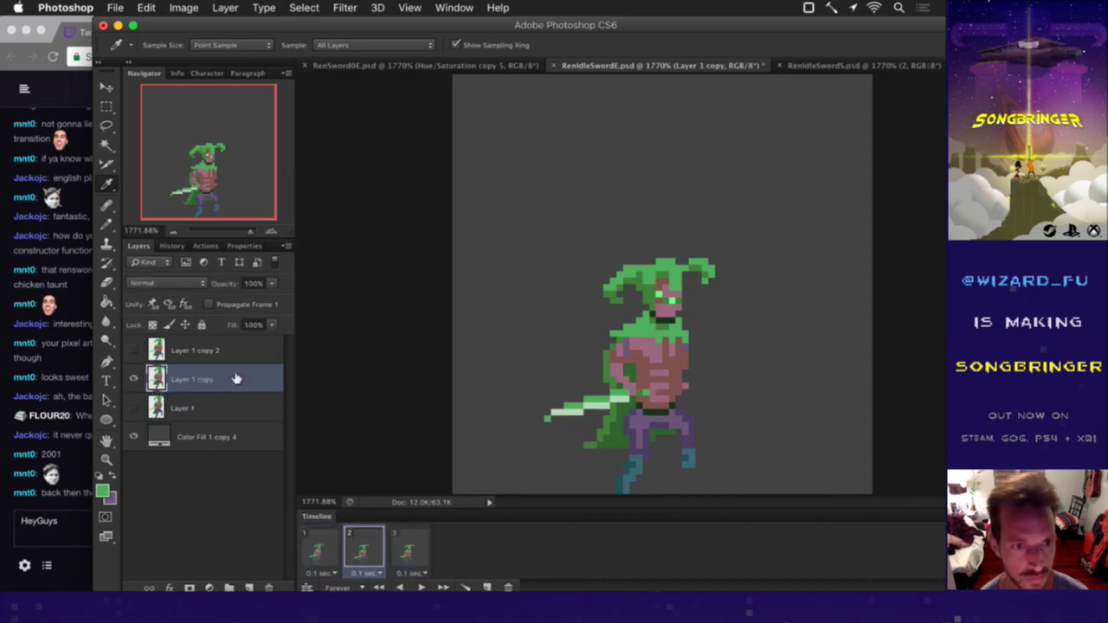
Step: Touch up the hood beside the face with its sampled darker green on frame 2, and save RenIdleSwordE.psd
click(643, 296)
key(b)
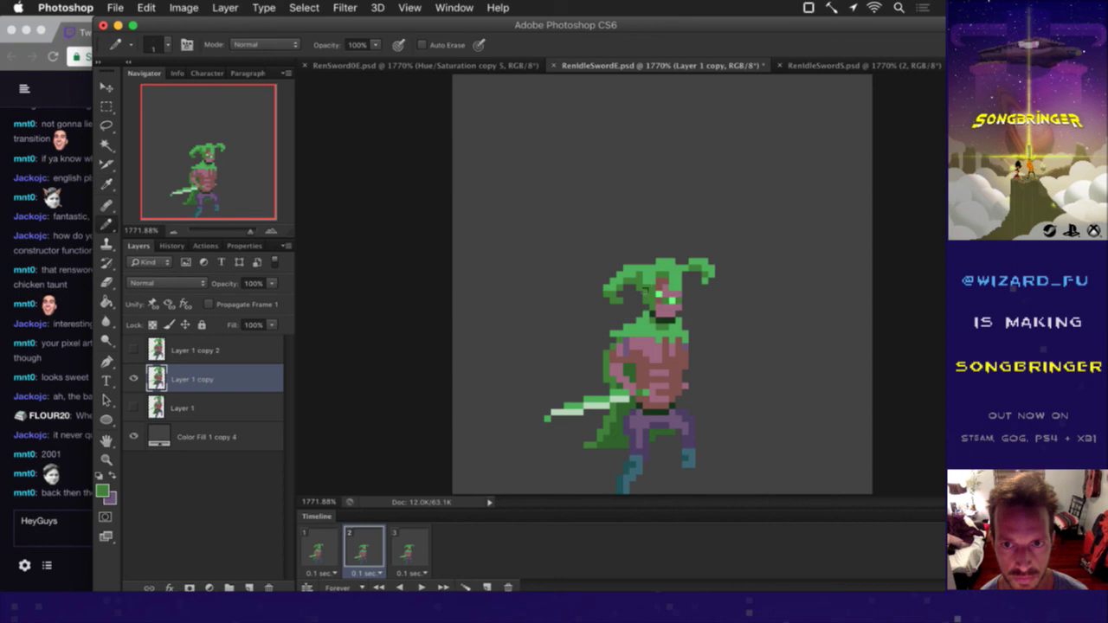
key(super+s)
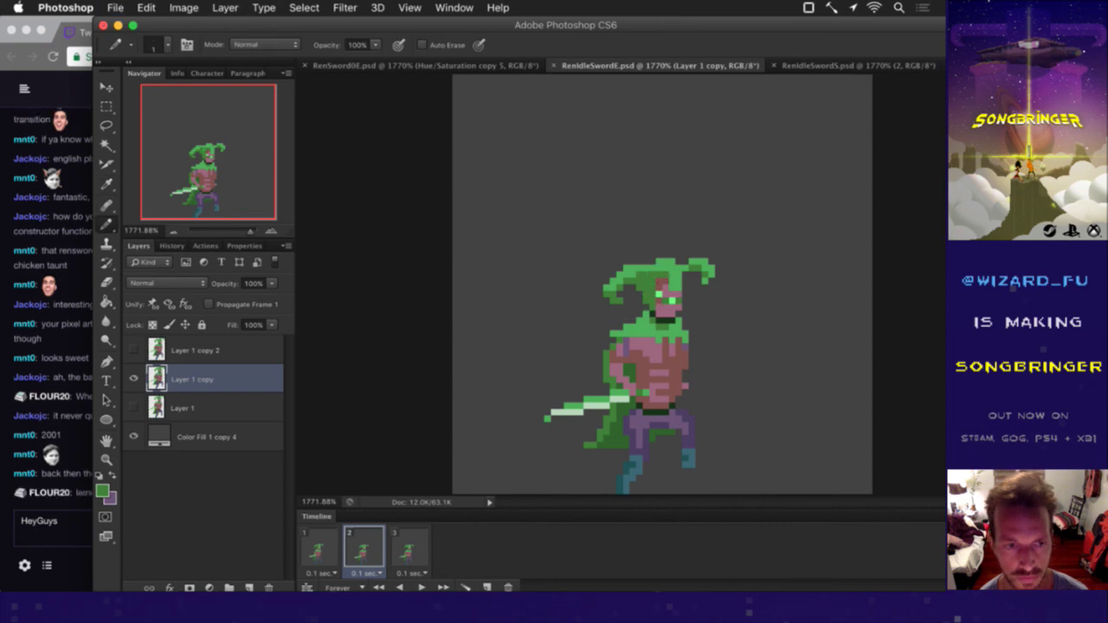
click(76, 474)
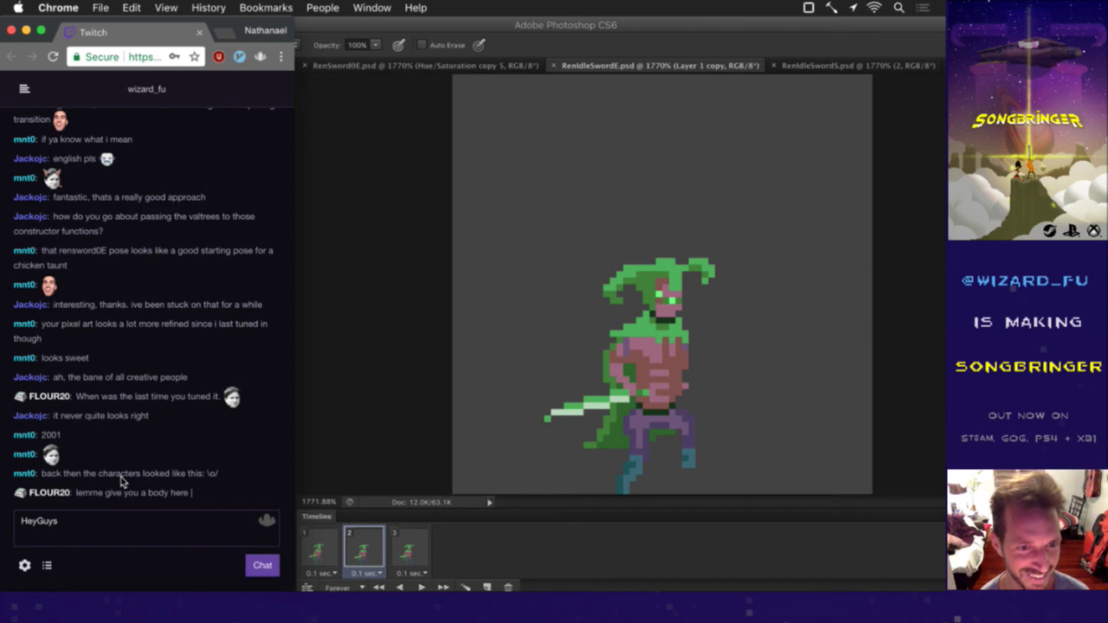
click(355, 361)
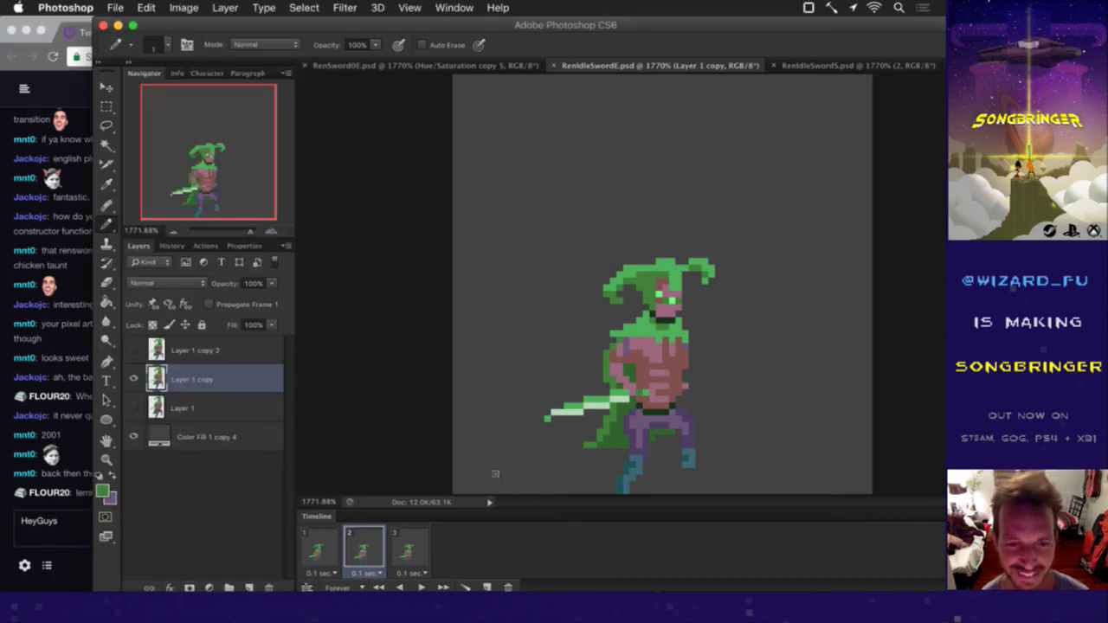
Step: Show frame 3 with Layer 1 copy 2 active and select all three animation frames
click(421, 554)
click(253, 355)
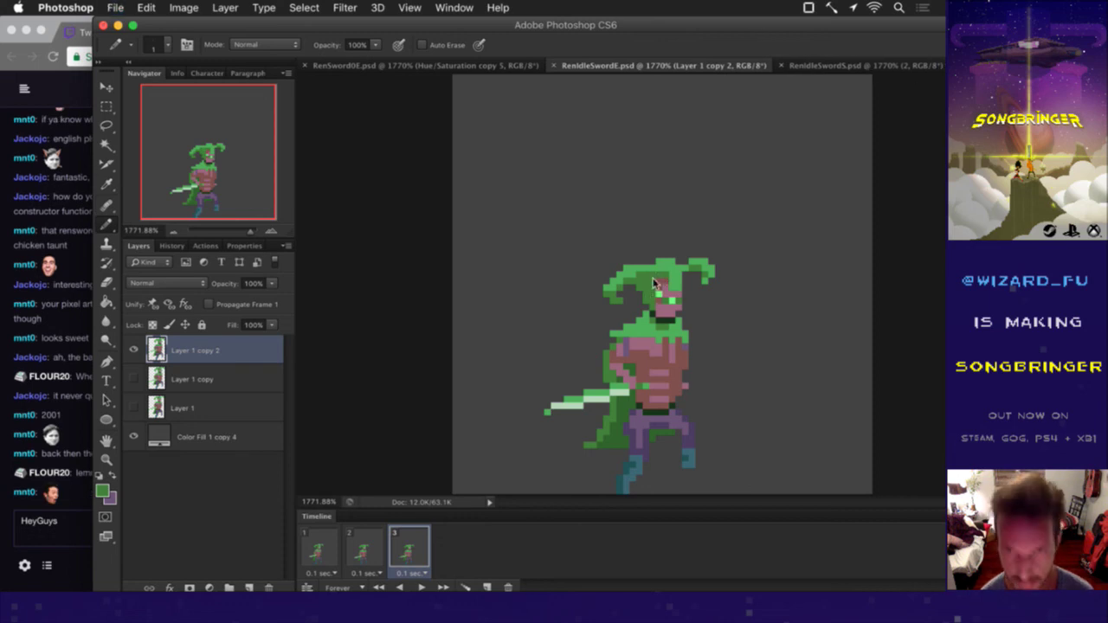
key(F2)
key(Return)
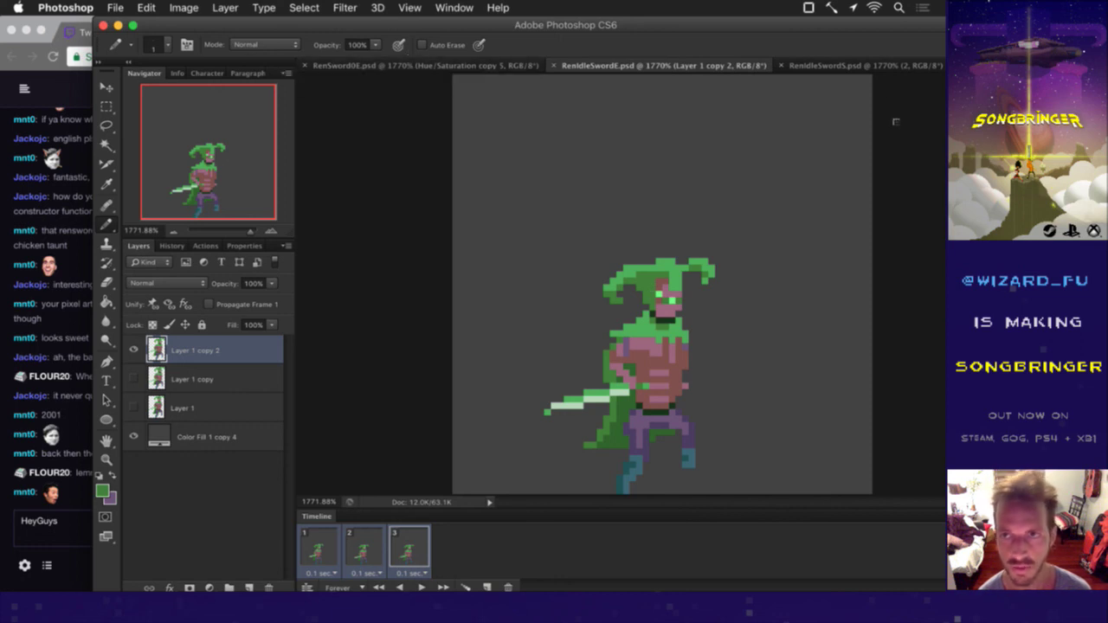
Step: In RenSword0E.psd, go to frame 2, hide the sword-trail layer Hue/Saturation copy 13 and make Hue/Saturation copy 4 active
click(879, 67)
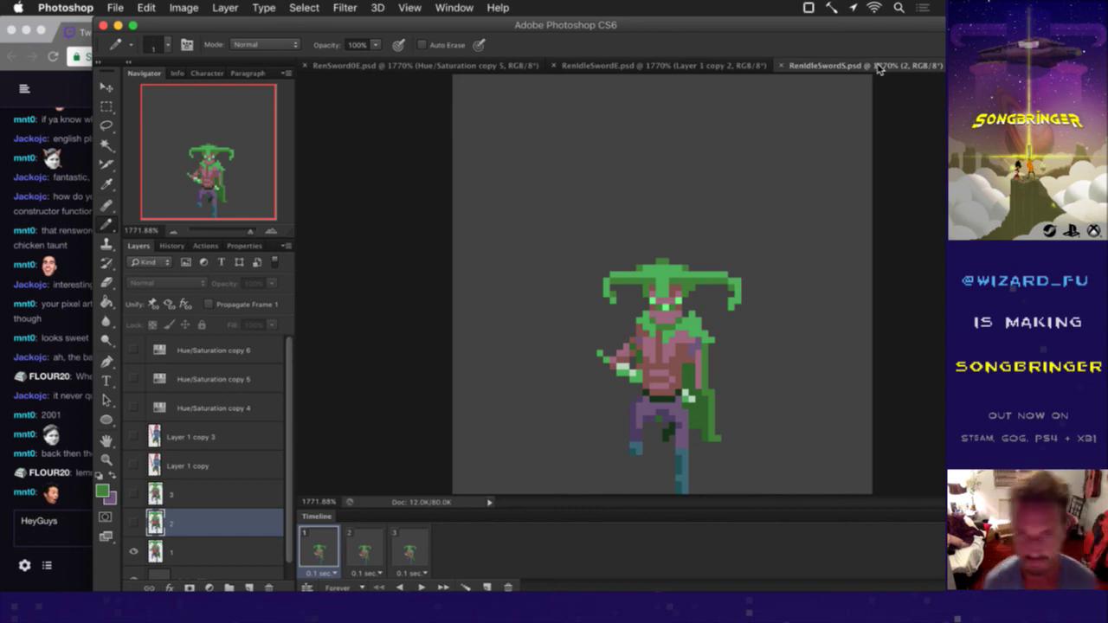
click(410, 67)
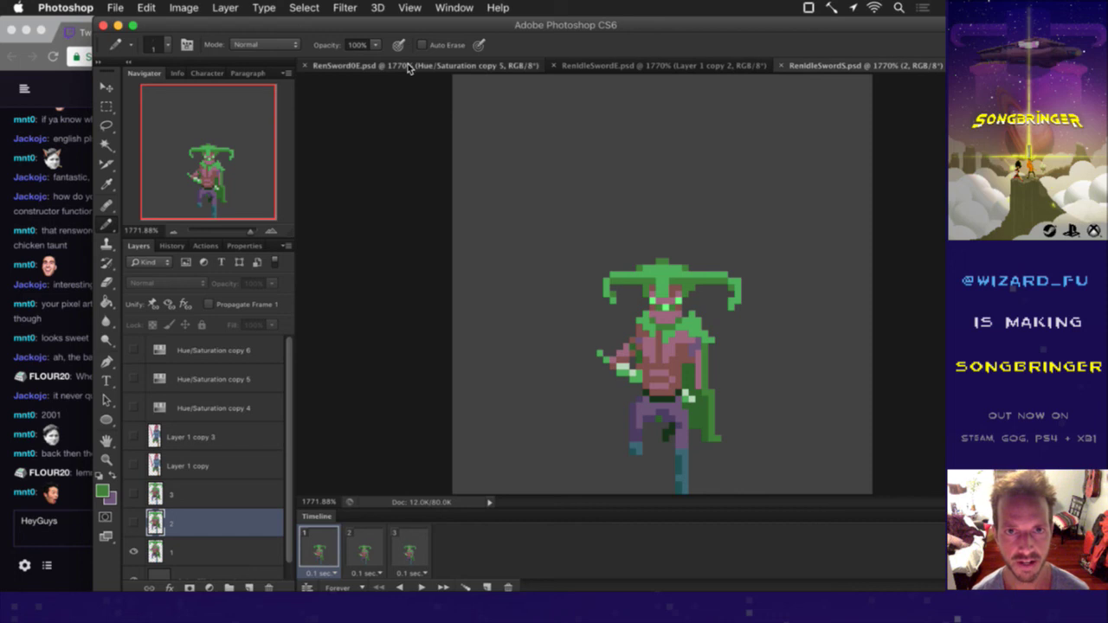
click(360, 552)
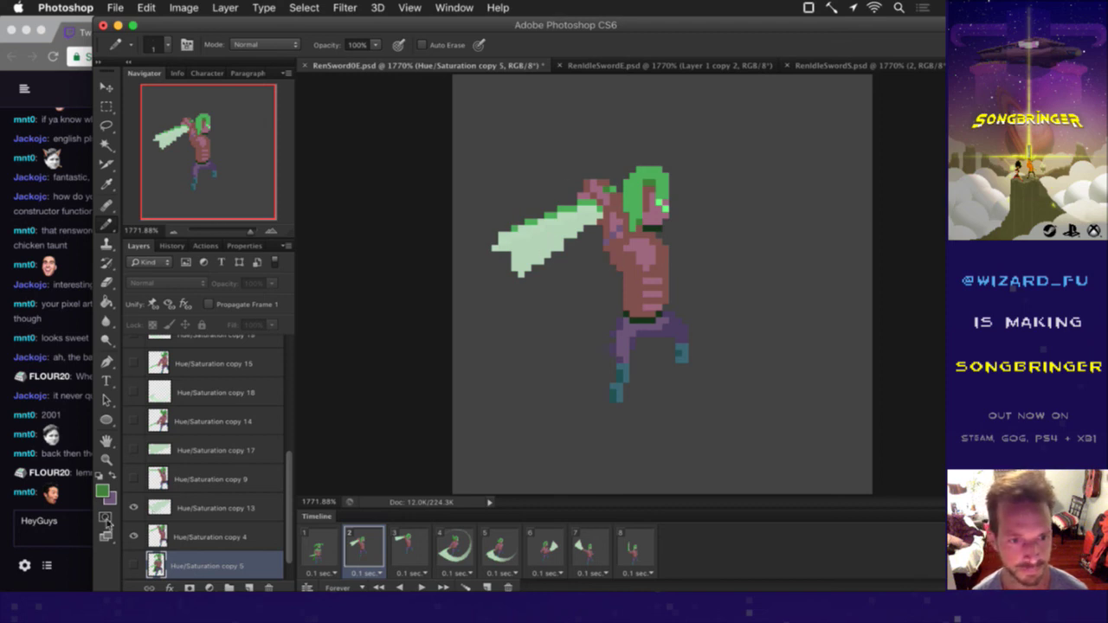
click(133, 509)
click(190, 536)
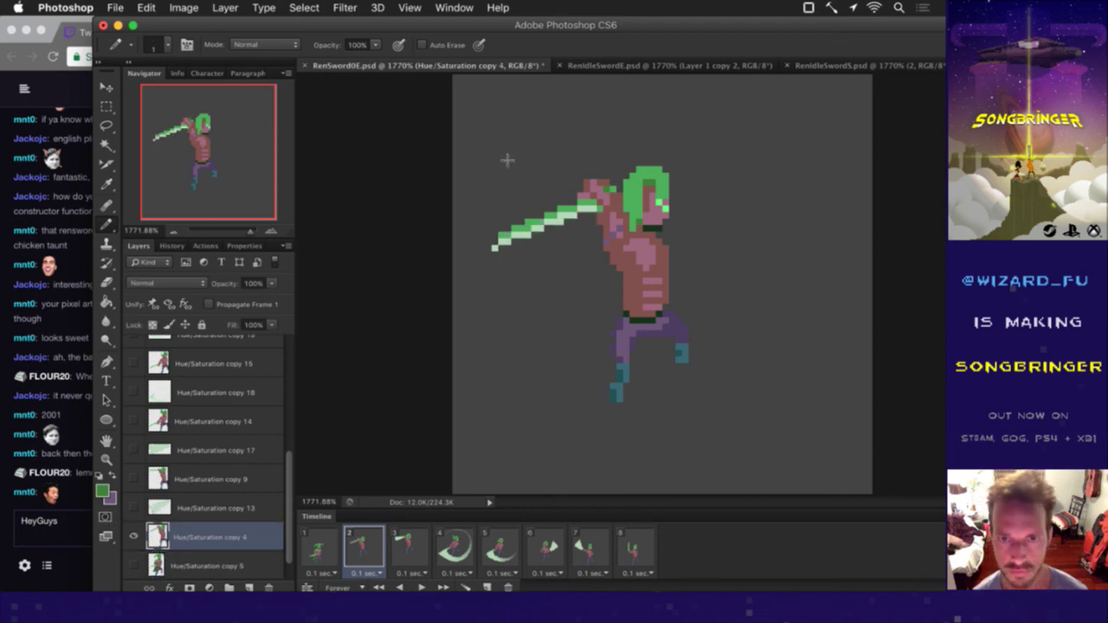
Step: Rotate the raised arm and sword about 133.69° and place them in the empty area in front of the character
key(m)
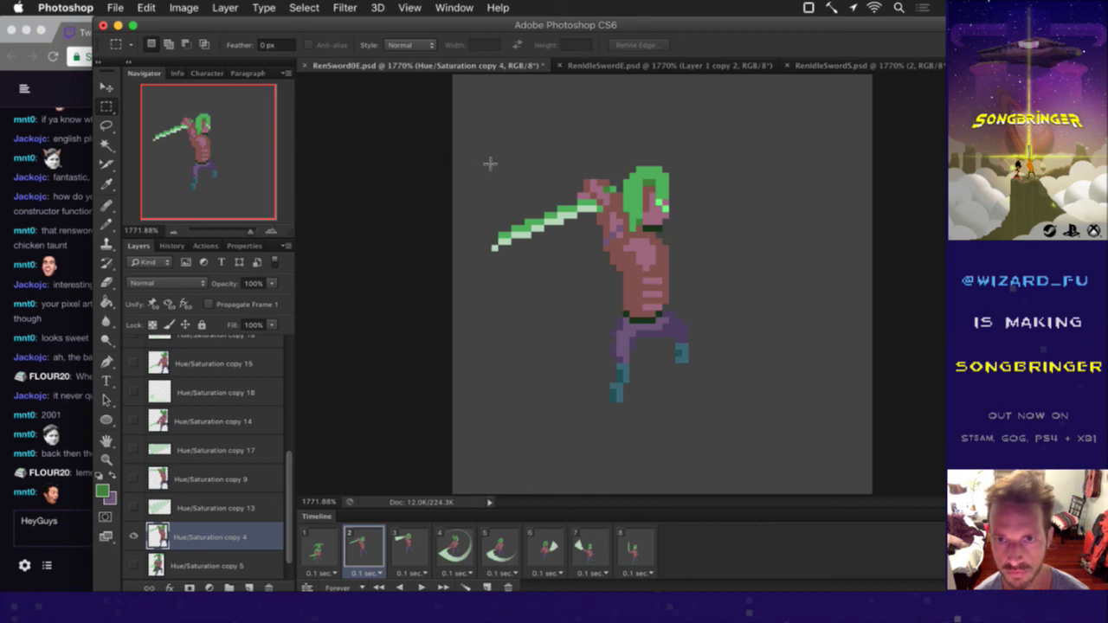
drag(485, 161, 623, 258)
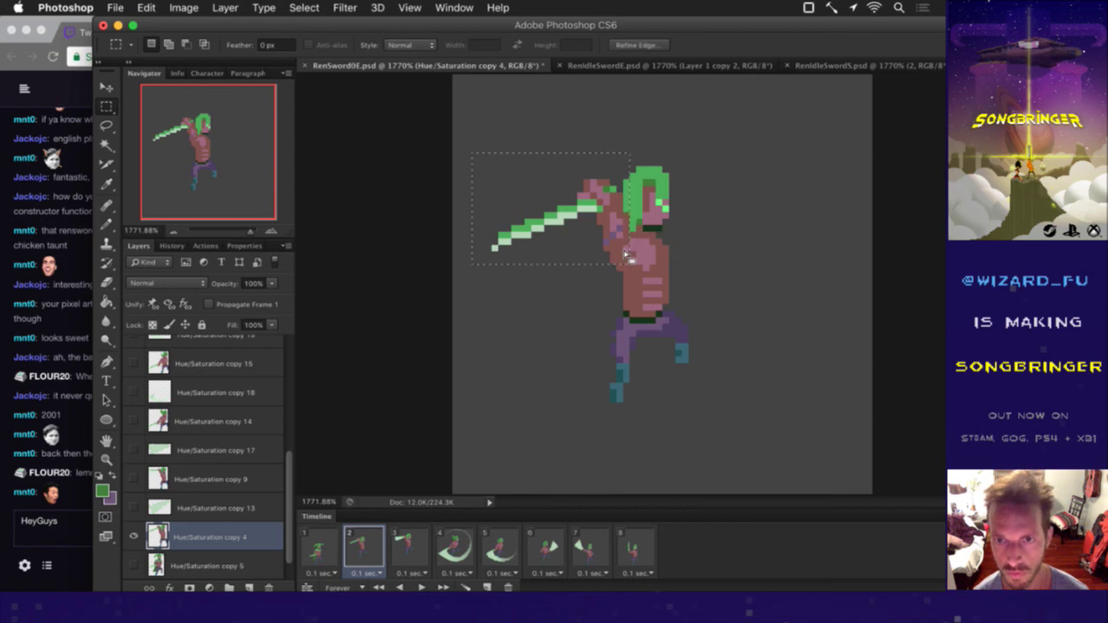
key(super+t)
drag(642, 147, 743, 300)
drag(689, 375, 496, 433)
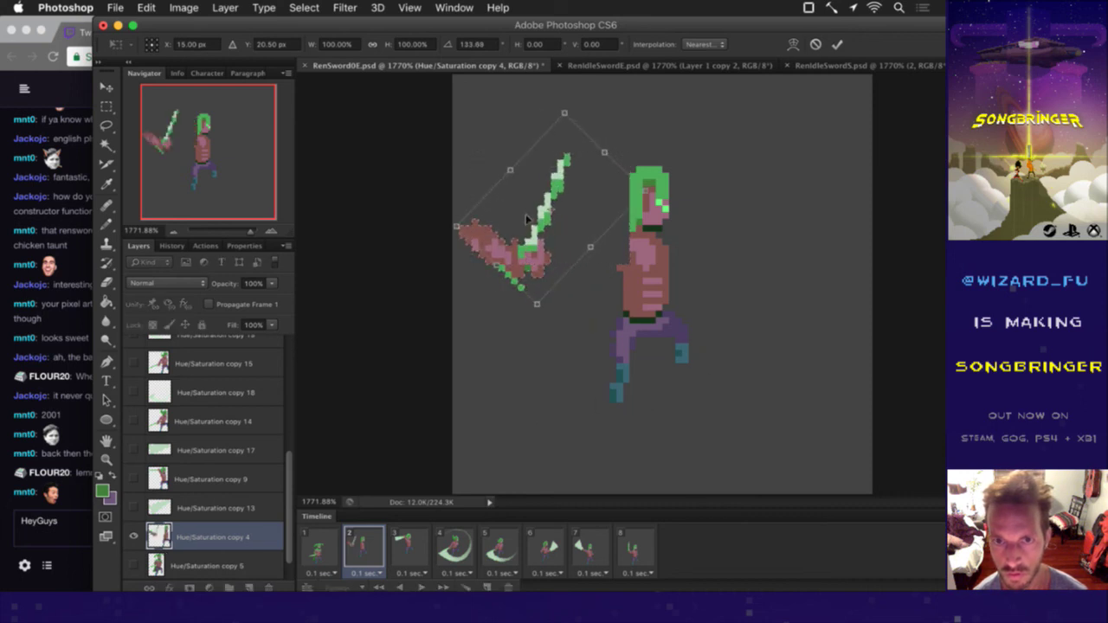
drag(507, 247, 653, 258)
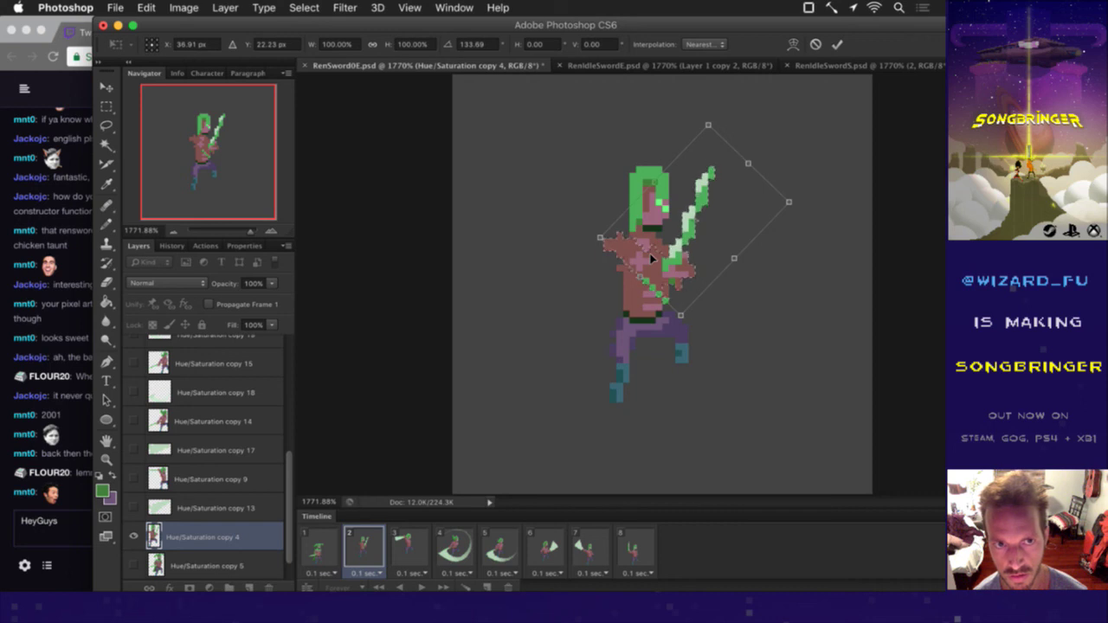
drag(660, 271, 824, 240)
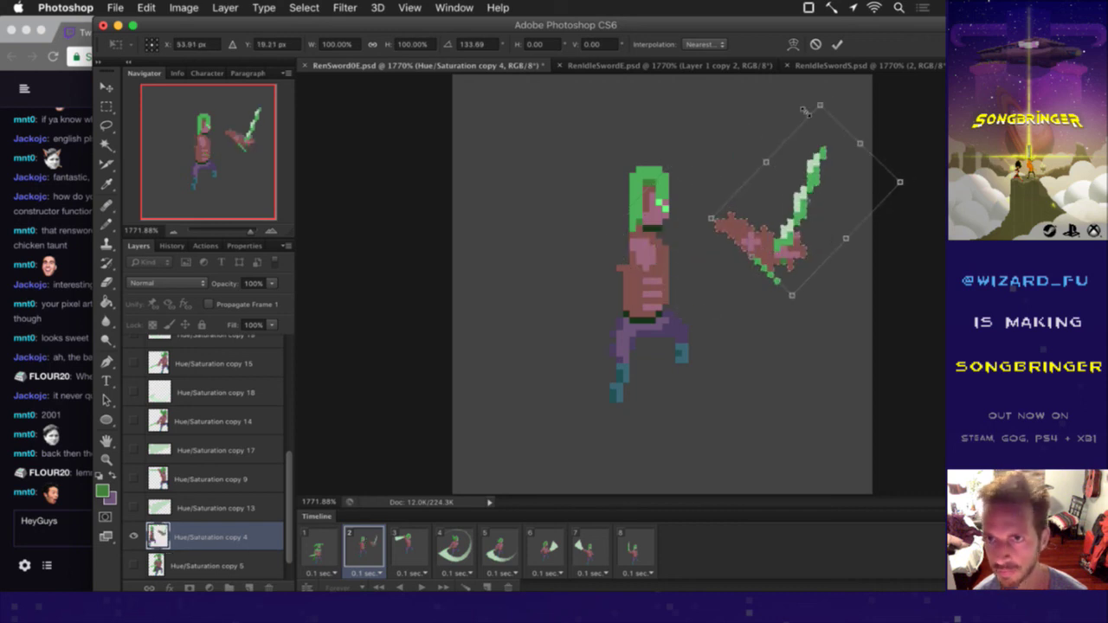
click(838, 45)
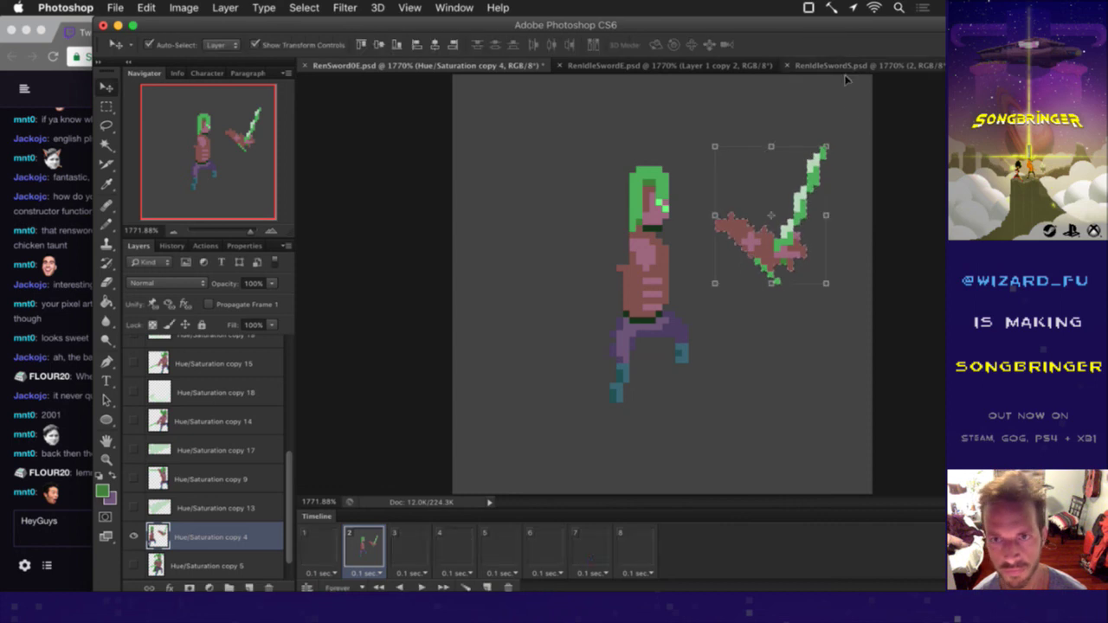
click(845, 229)
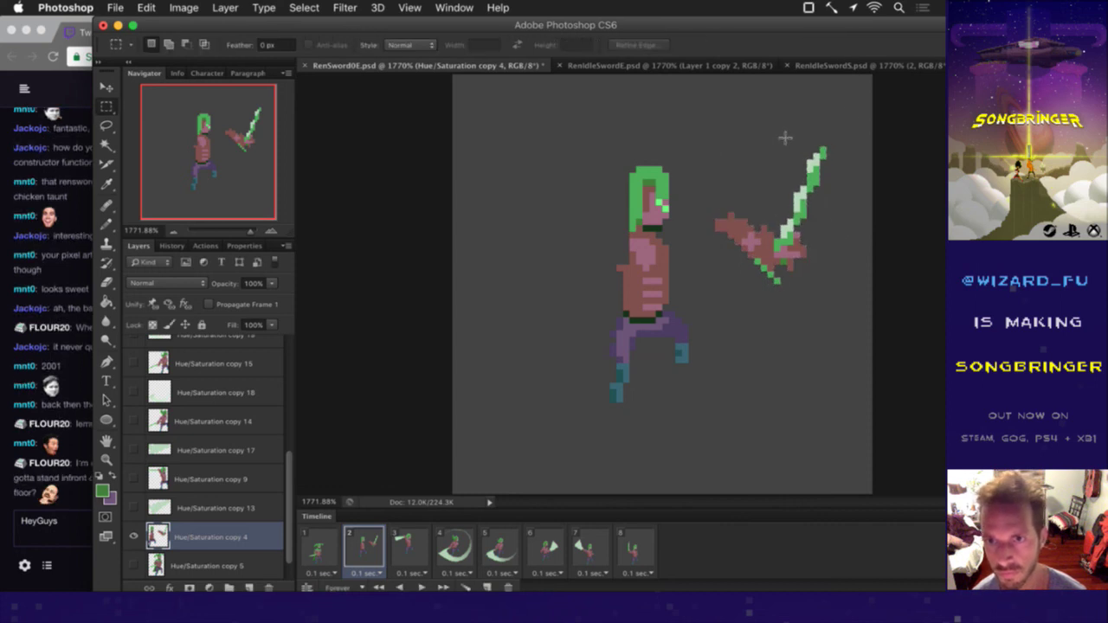
Step: Erase most of the distorted blade from the rotated arm
key(e)
mouse_move(775, 244)
mouse_down()
mouse_move(797, 216)
mouse_move(791, 235)
mouse_up()
click(784, 242)
click(800, 218)
drag(824, 150, 800, 208)
Step: Paint reference swatches in the sword's sampled pale and mid greens near the canvas's upper right corner, and erase the remaining sword pixels
key(i)
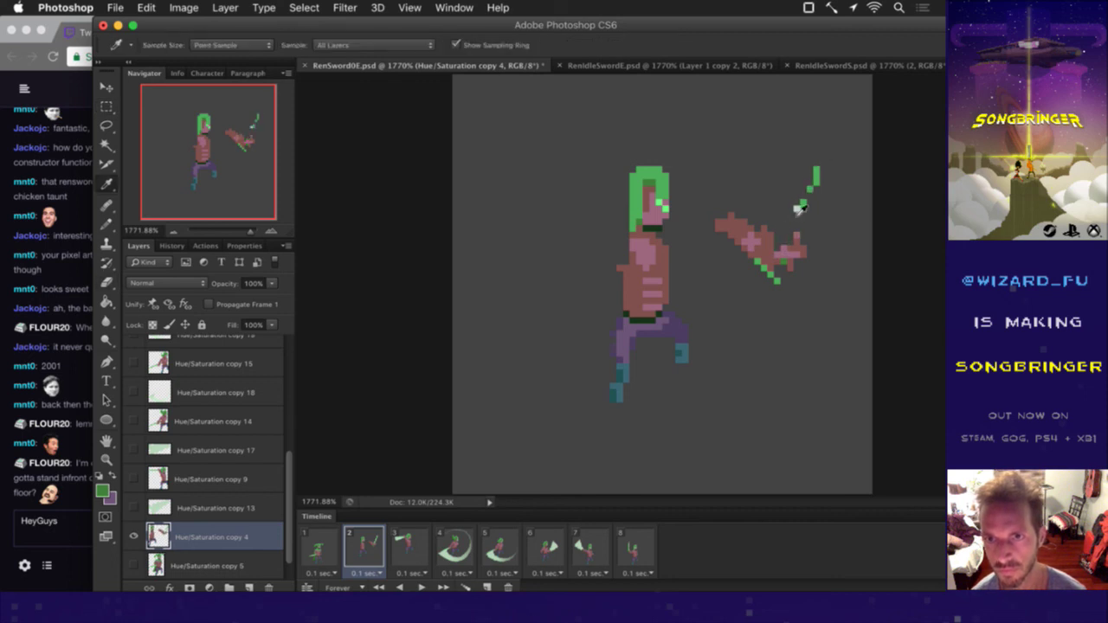
click(798, 208)
key(b)
mouse_move(816, 133)
mouse_down()
mouse_move(780, 119)
mouse_move(822, 126)
mouse_move(837, 156)
mouse_move(828, 180)
mouse_move(820, 171)
mouse_move(817, 208)
mouse_move(812, 186)
mouse_move(755, 291)
mouse_move(760, 273)
mouse_move(775, 293)
mouse_move(789, 271)
mouse_up()
key(i)
click(817, 181)
key(b)
click(822, 198)
key(i)
click(815, 206)
key(e)
click(785, 261)
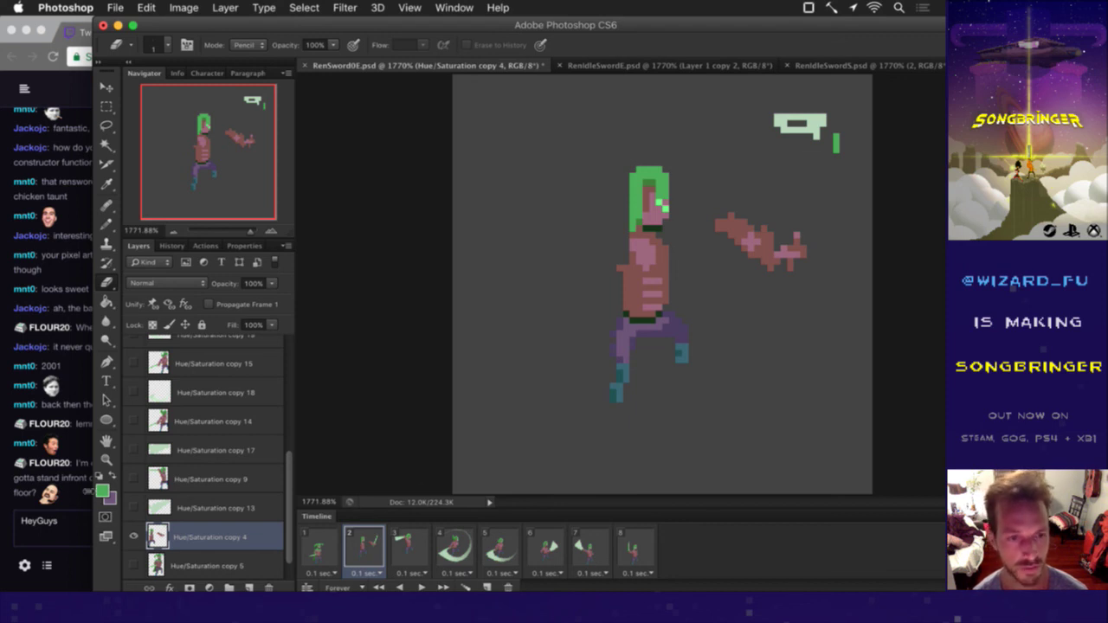
click(72, 490)
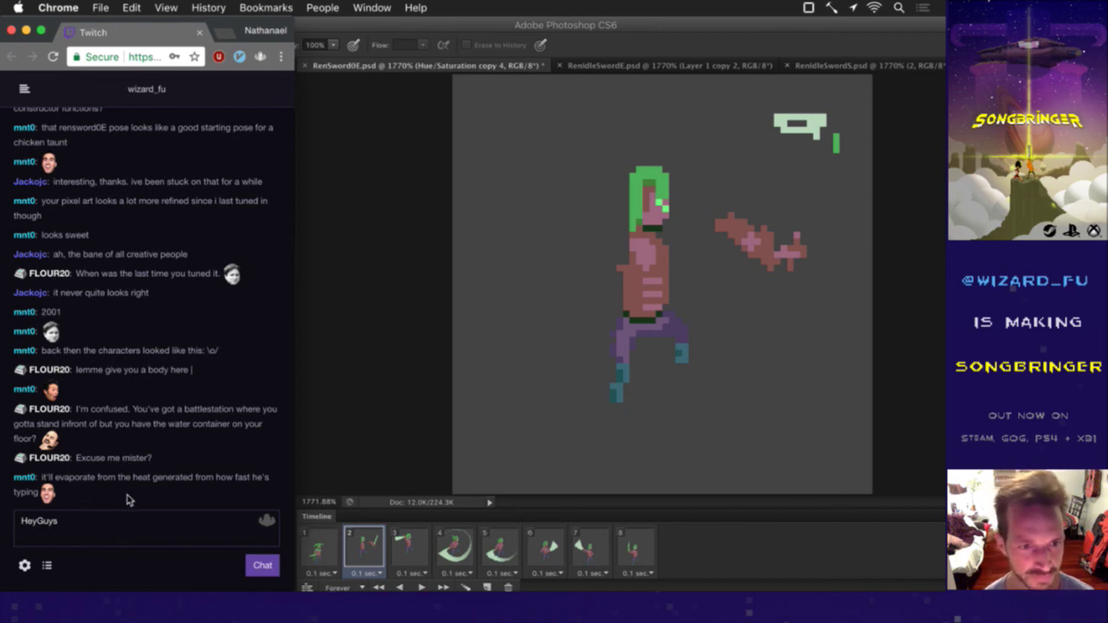
drag(84, 477, 137, 511)
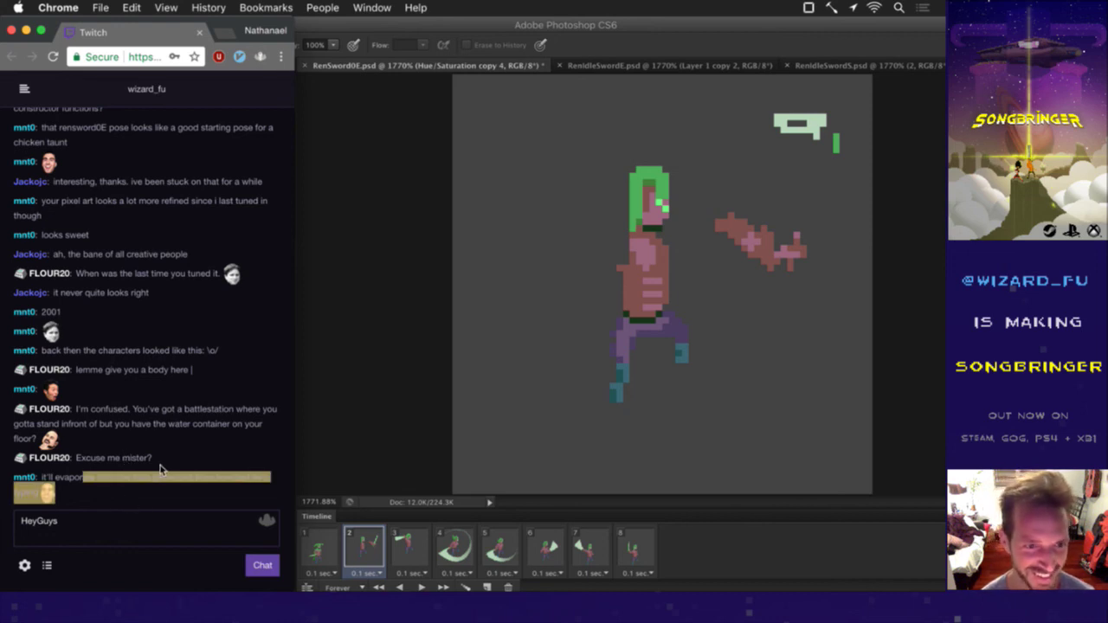
click(160, 470)
click(346, 414)
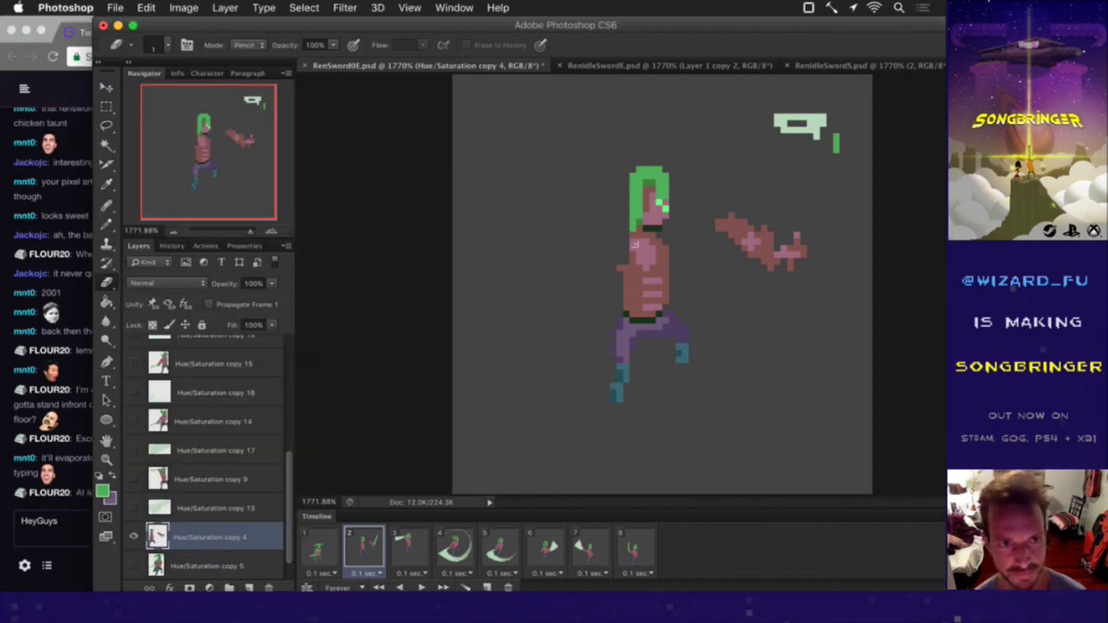
Step: Shift the lower part of both legs down about 2 pixels, away from the thighs, and deselect it
key(m)
mouse_move(579, 339)
mouse_down()
mouse_move(685, 369)
mouse_move(722, 434)
mouse_up()
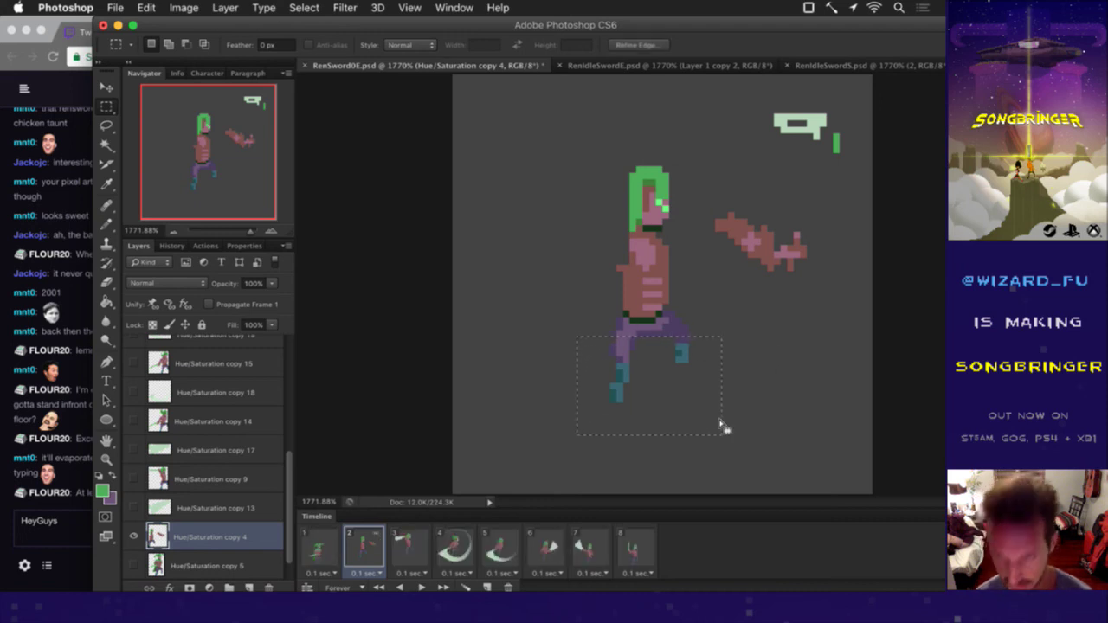
key(v)
key(Down)
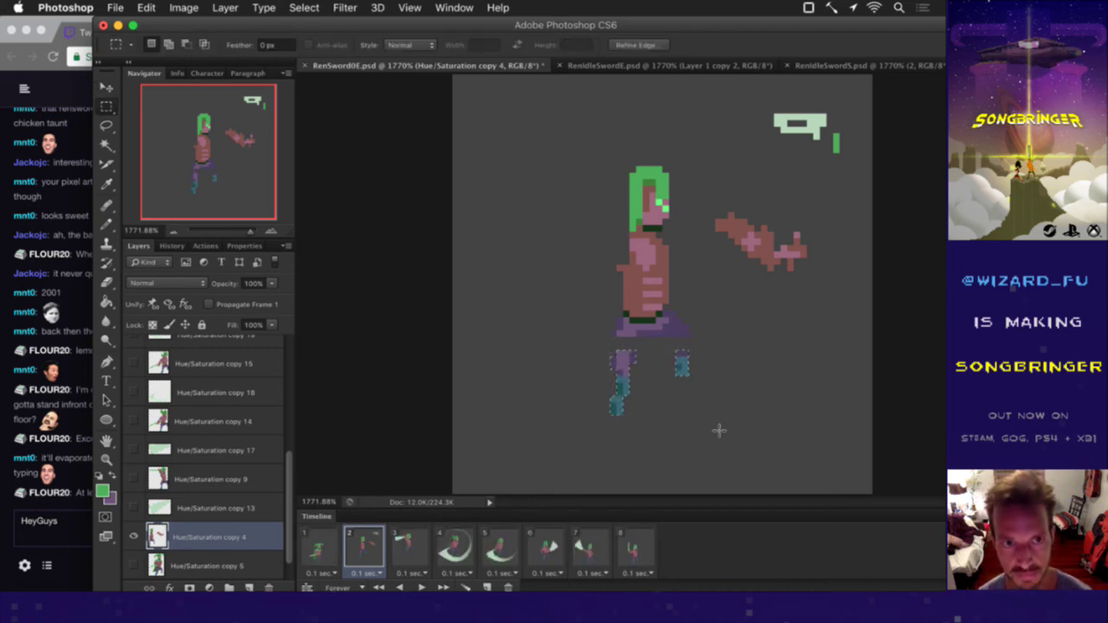
key(super+d)
Step: Fill the gaps between the thighs and lowered legs with the trousers' sampled purples
key(i)
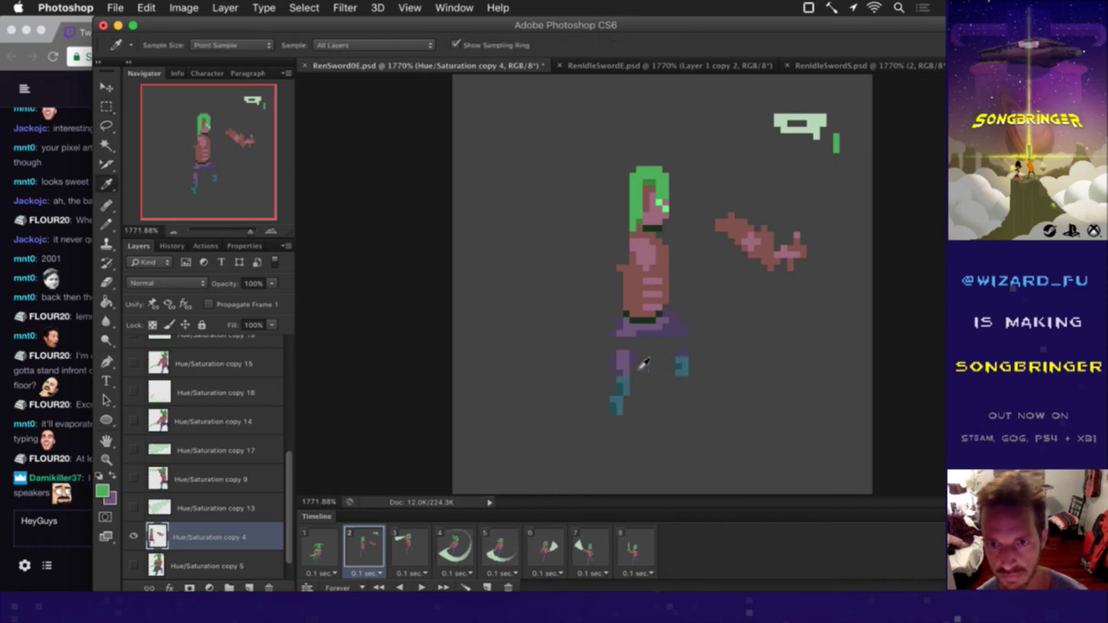
click(624, 367)
key(b)
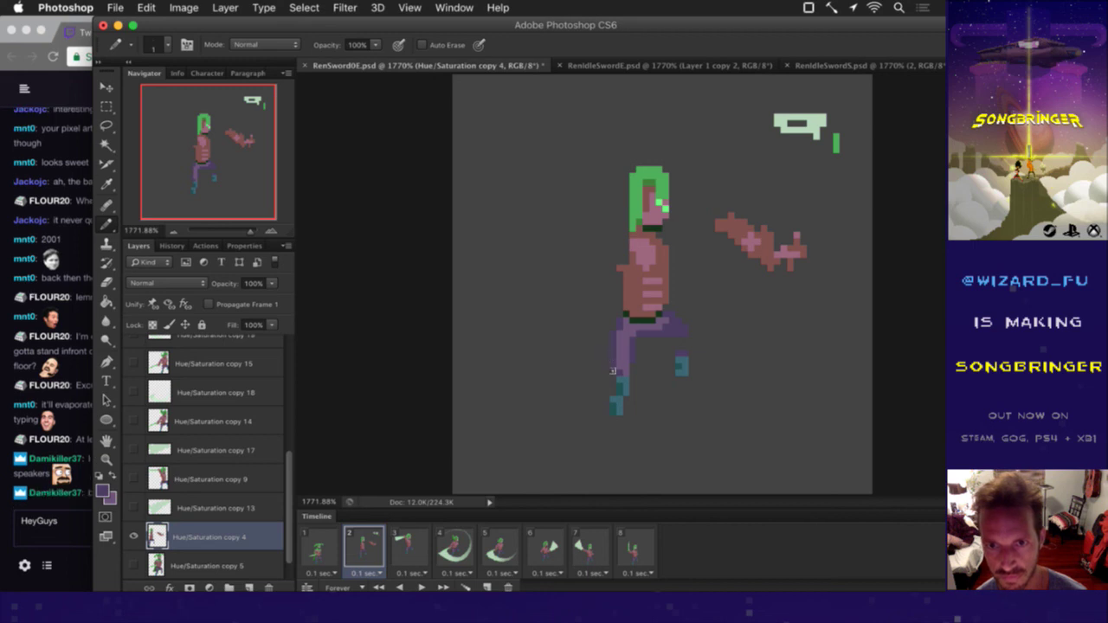
key(super+Tab)
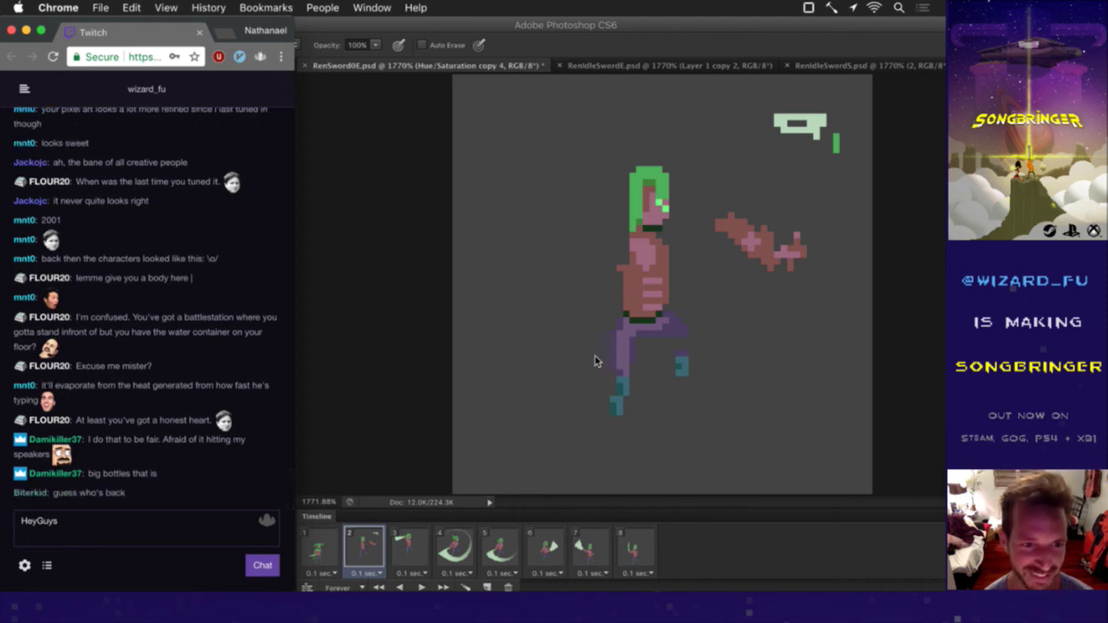
click(595, 361)
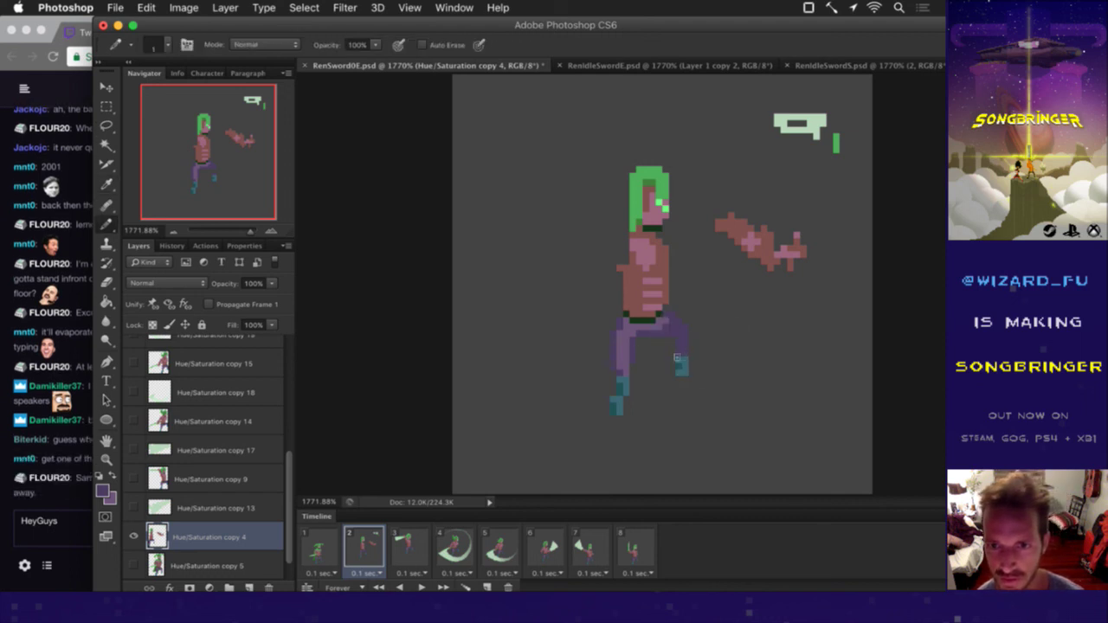
Step: Extend the front boot upward in sampled teal and lighten the front thigh and knee with the lighter purple
alt+click(690, 368)
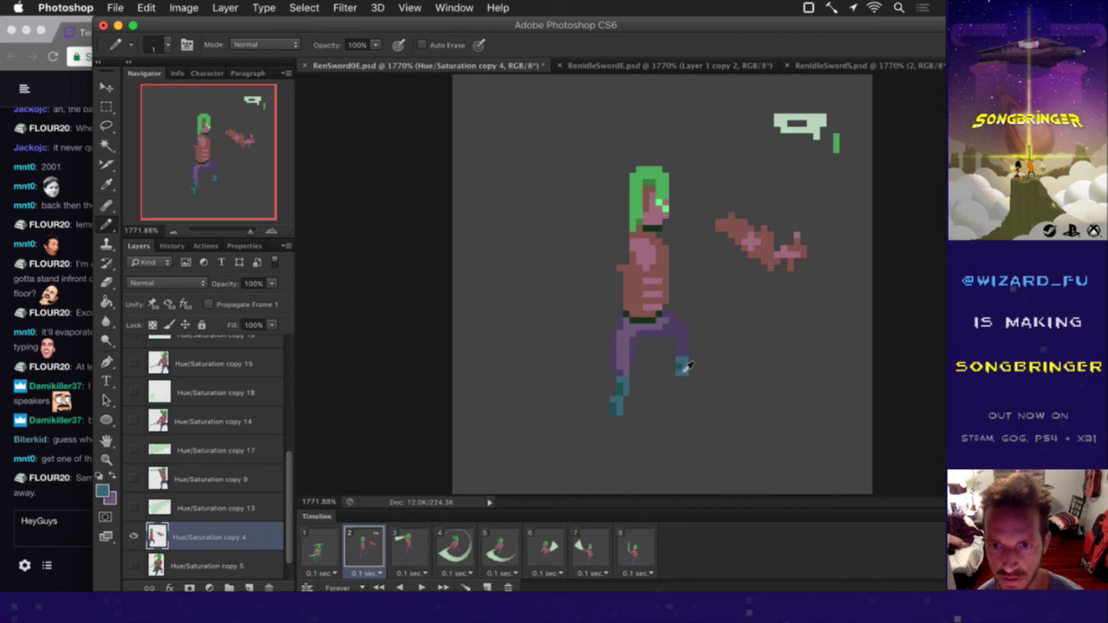
alt+click(684, 372)
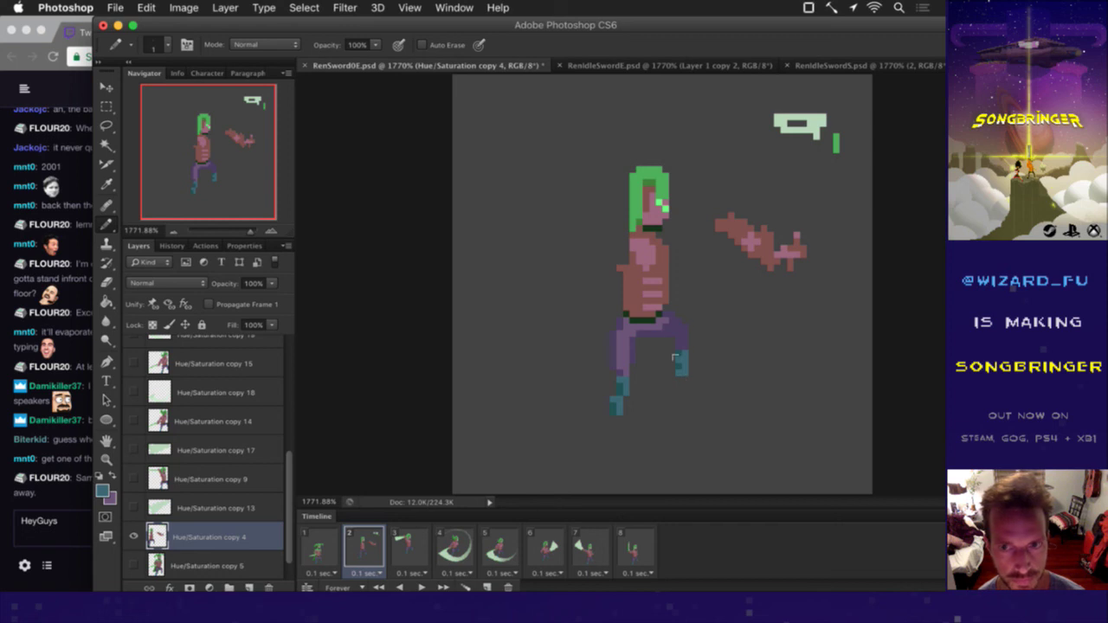
key(alt)
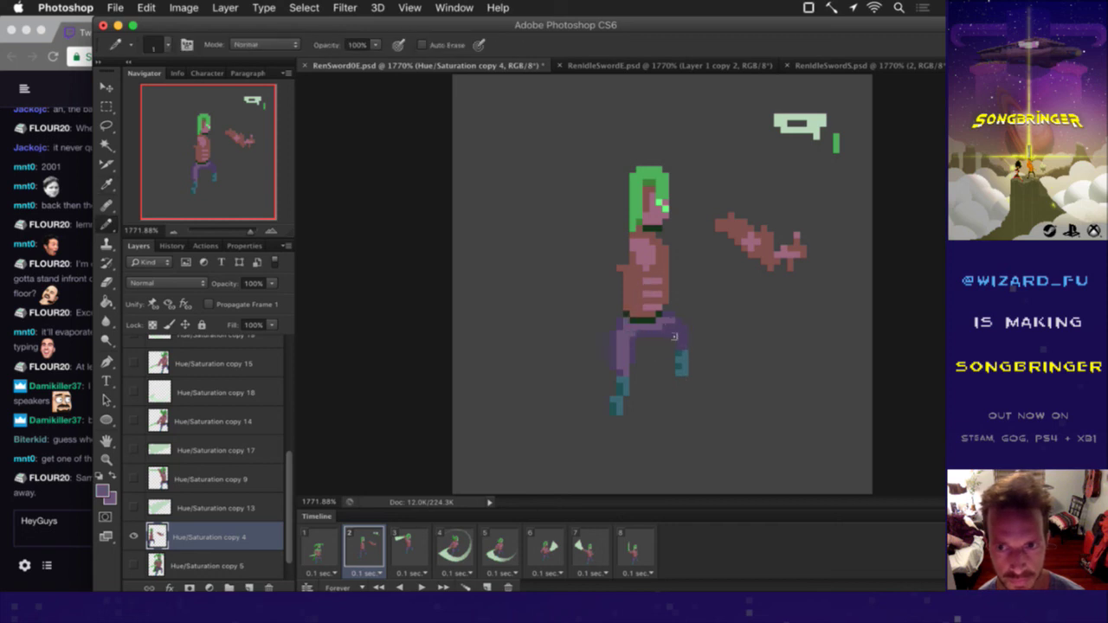
click(686, 327)
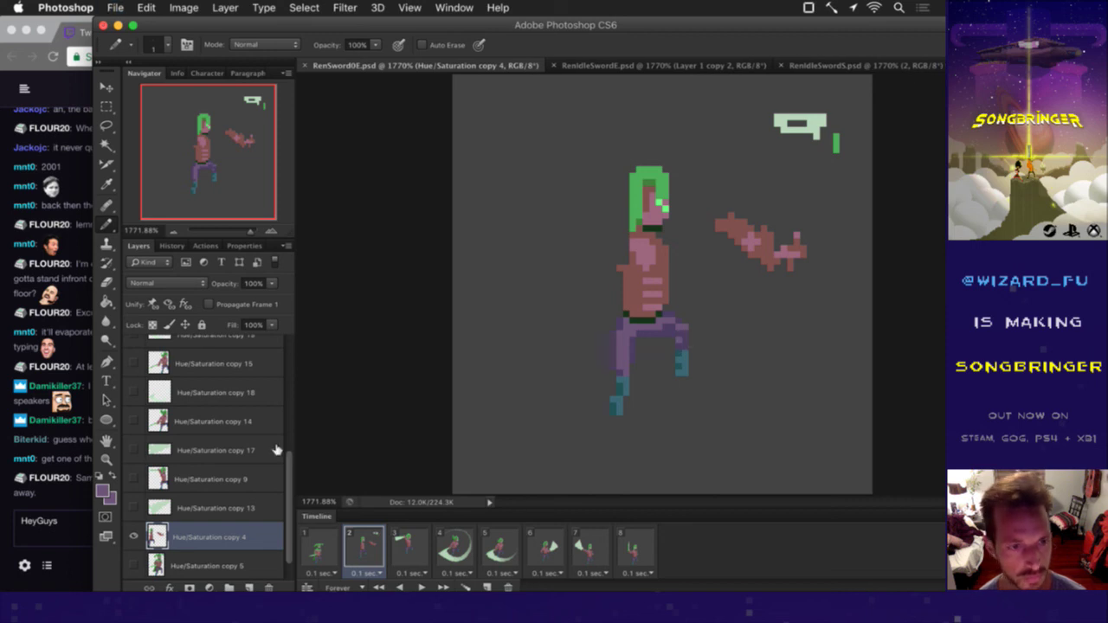
click(59, 499)
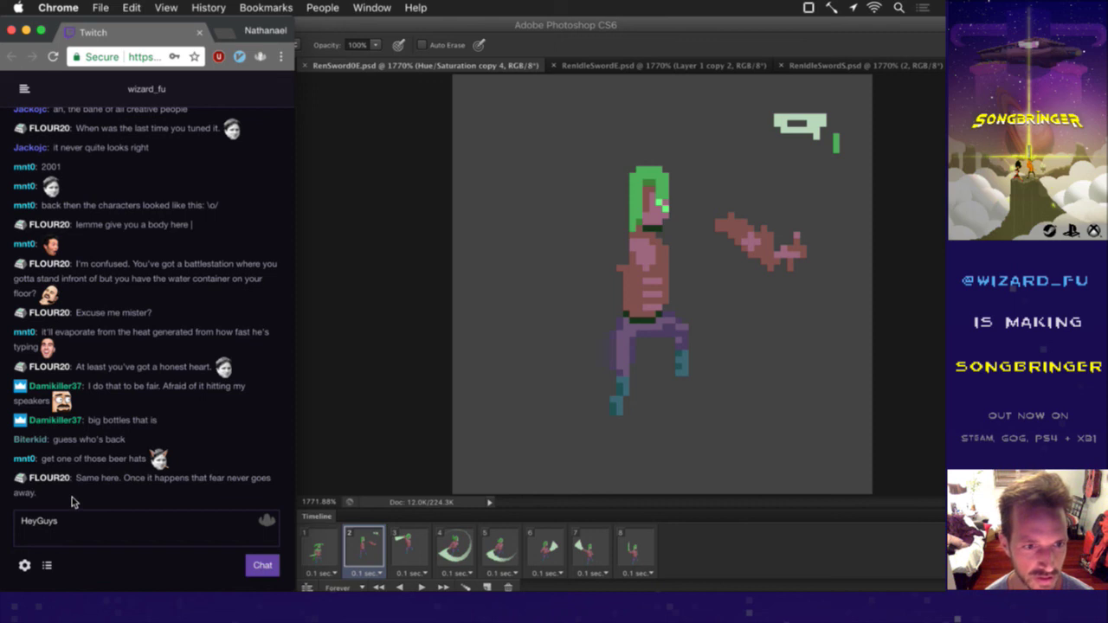
click(407, 482)
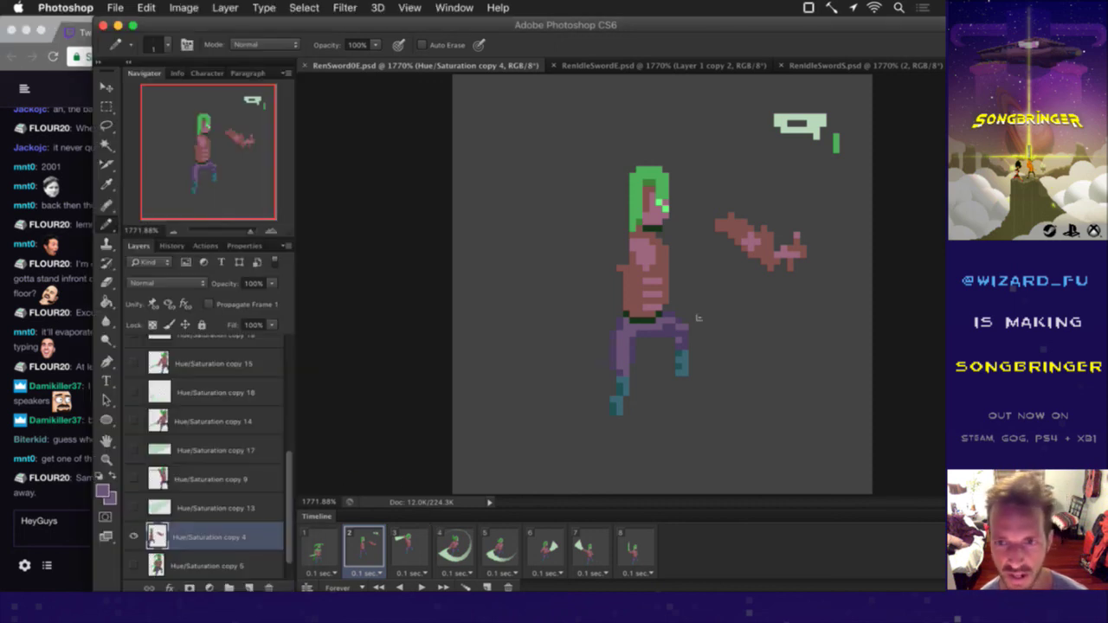
Step: Move the detached arm onto the torso so that it reaches forward from the shoulder
key(m)
mouse_move(708, 200)
mouse_down()
mouse_move(849, 303)
mouse_move(822, 279)
mouse_up()
key(v)
drag(784, 247, 668, 263)
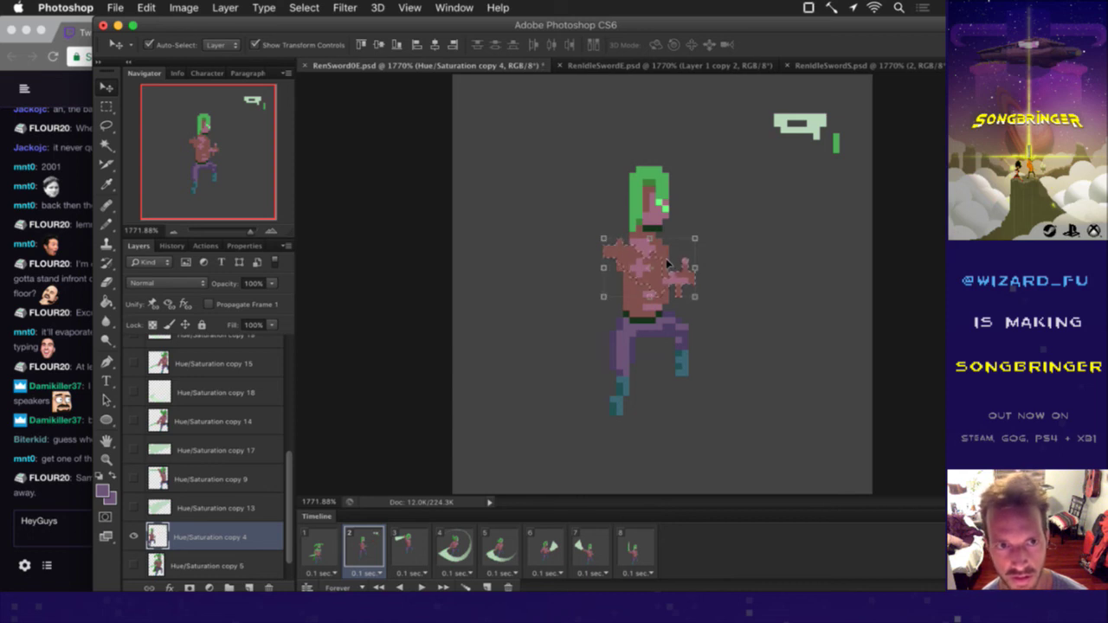
Step: Deselect the moved arm and draw a forearm across the torso to the hand in the sampled lighter pink skin tone
key(m)
click(712, 247)
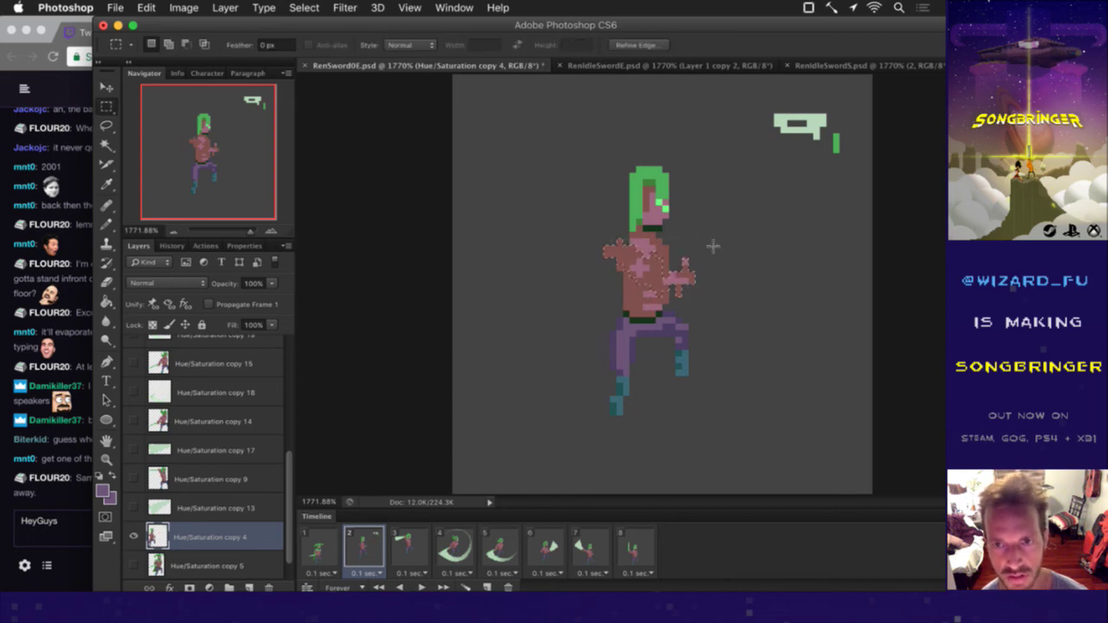
key(i)
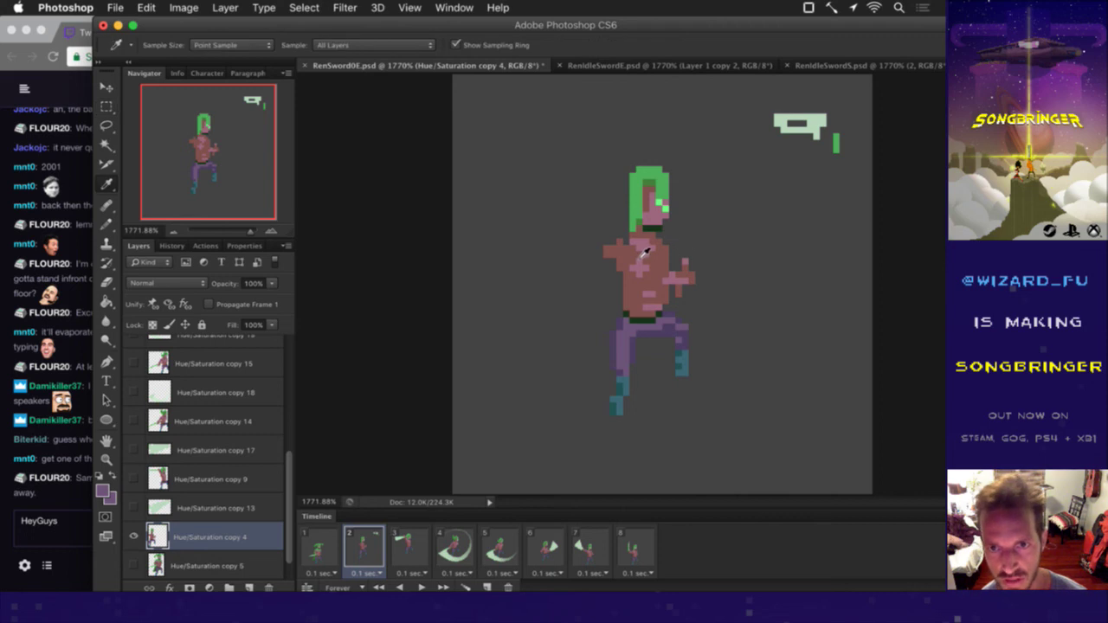
click(645, 250)
key(b)
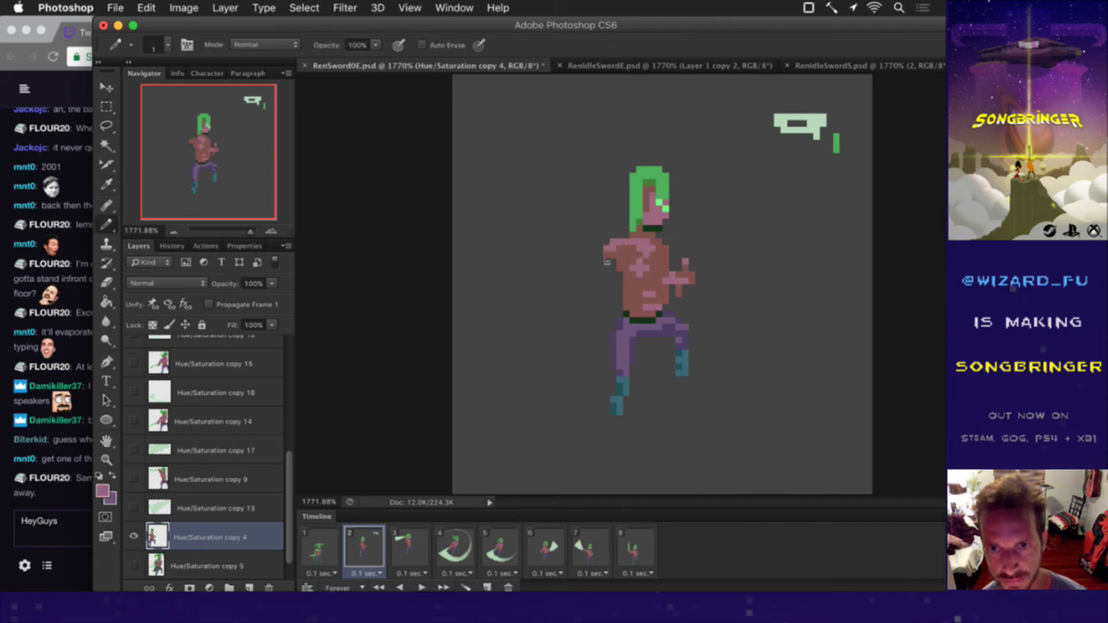
drag(605, 262, 666, 290)
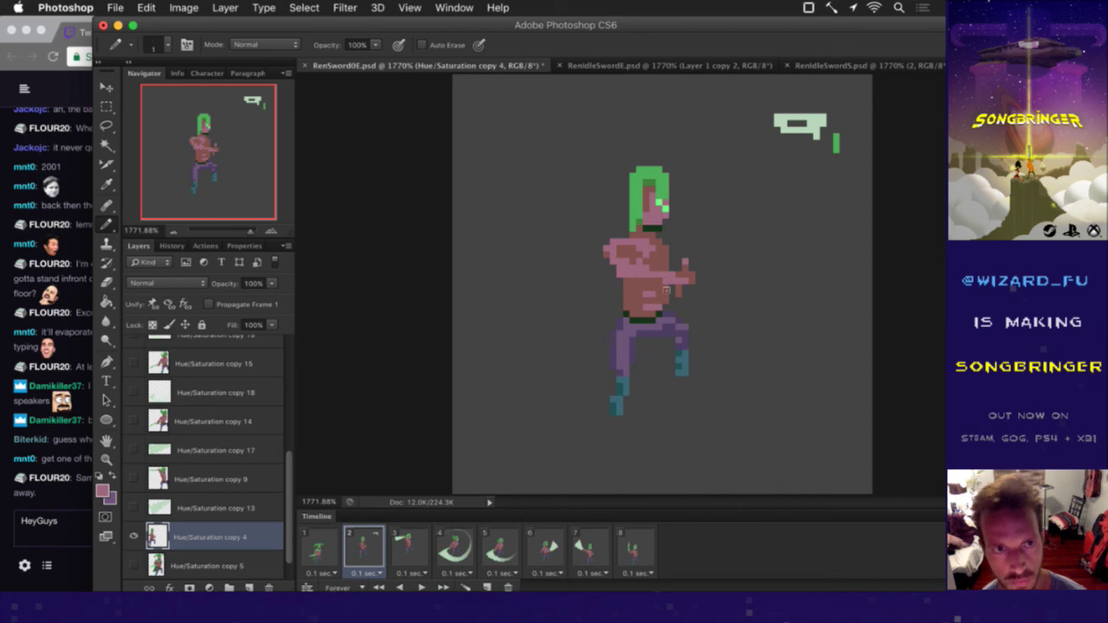
Step: Refine the shoulder and elbow shading with pink and the sampled darker skin tone, undoing a trial erasure at the elbow
key(e)
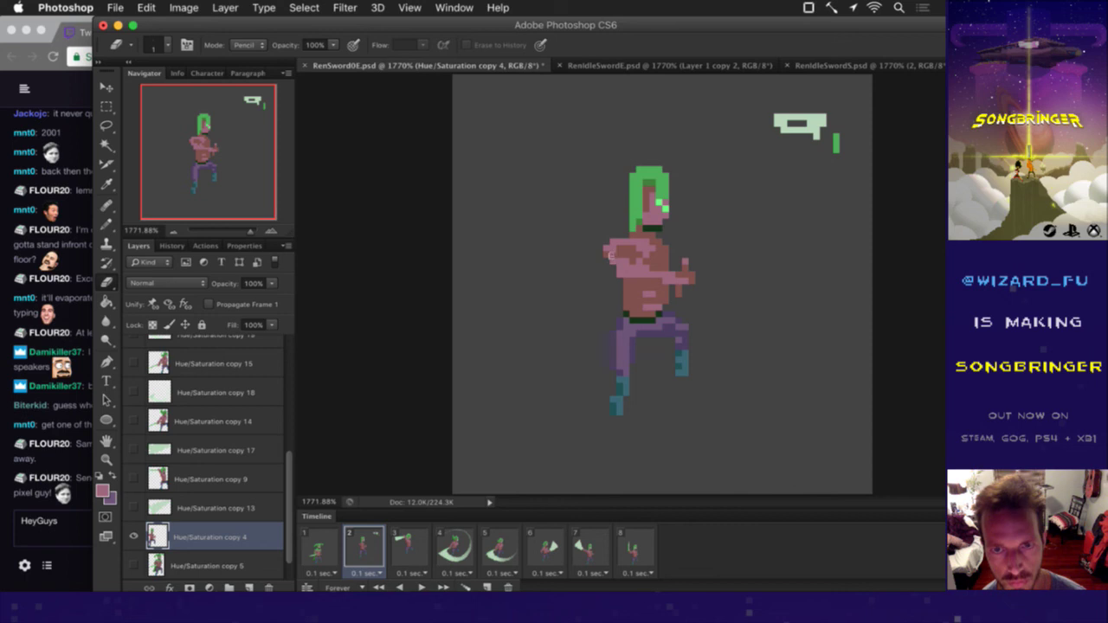
click(604, 260)
key(ctrl+z)
key(b)
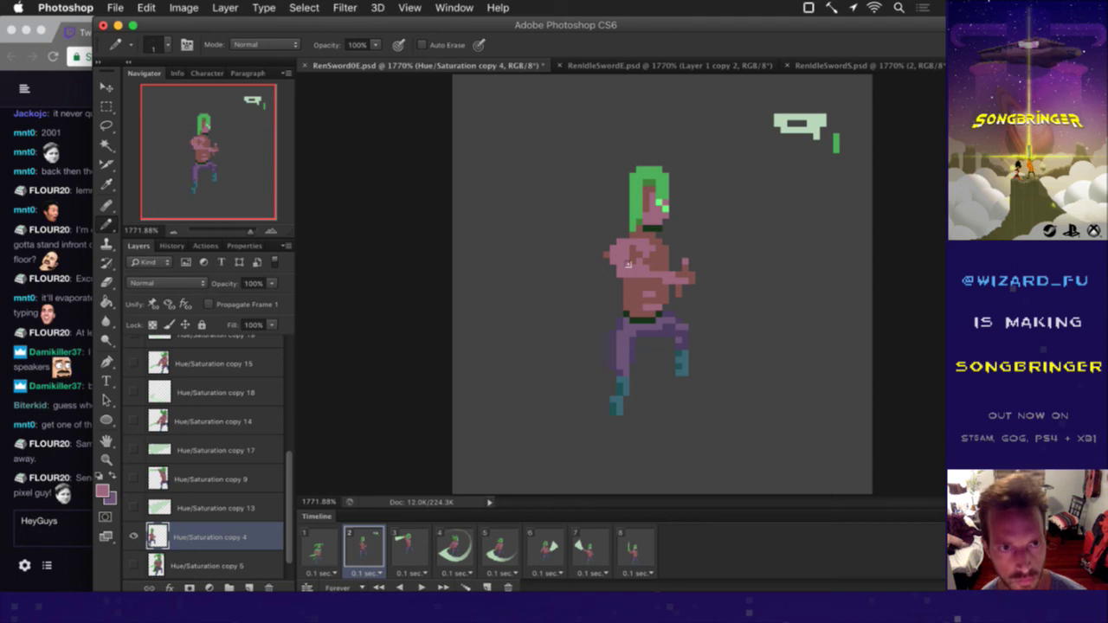
alt+click(638, 269)
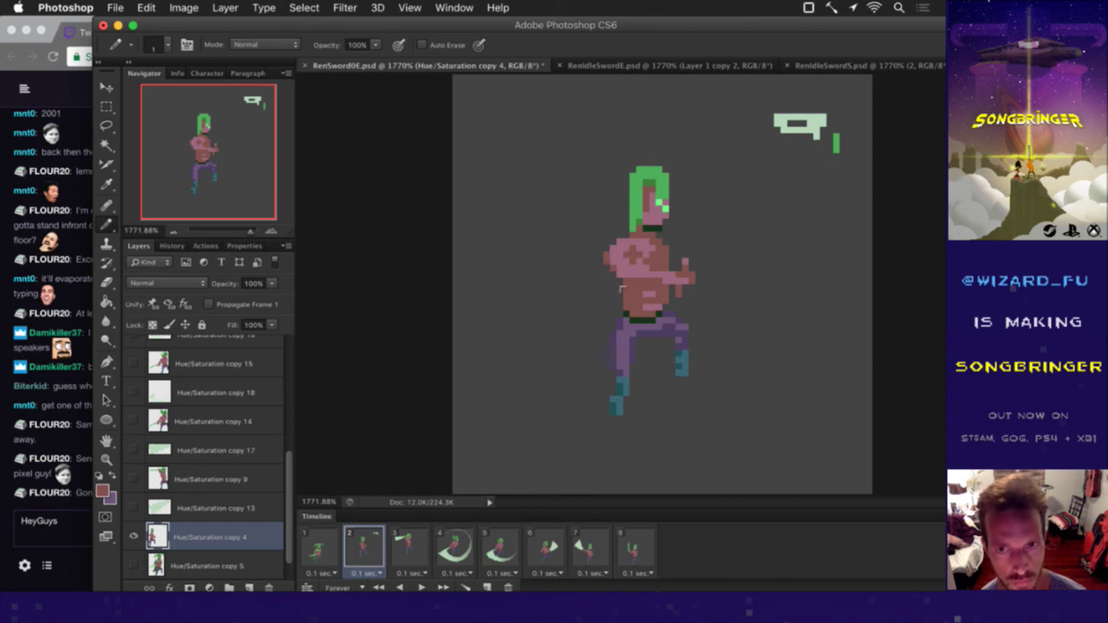
click(76, 448)
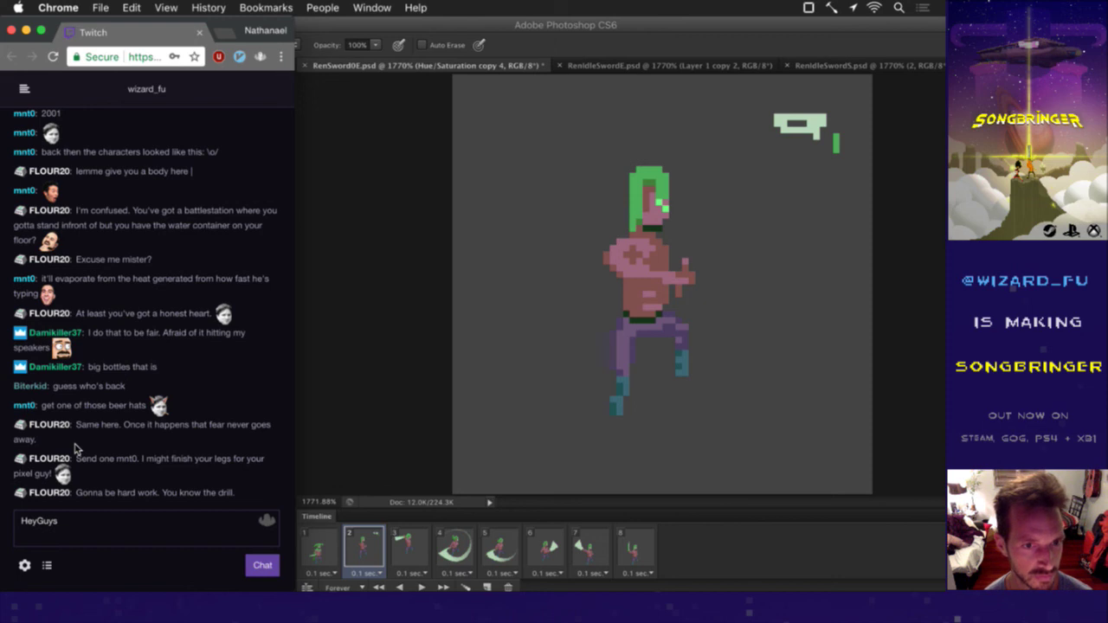
click(394, 384)
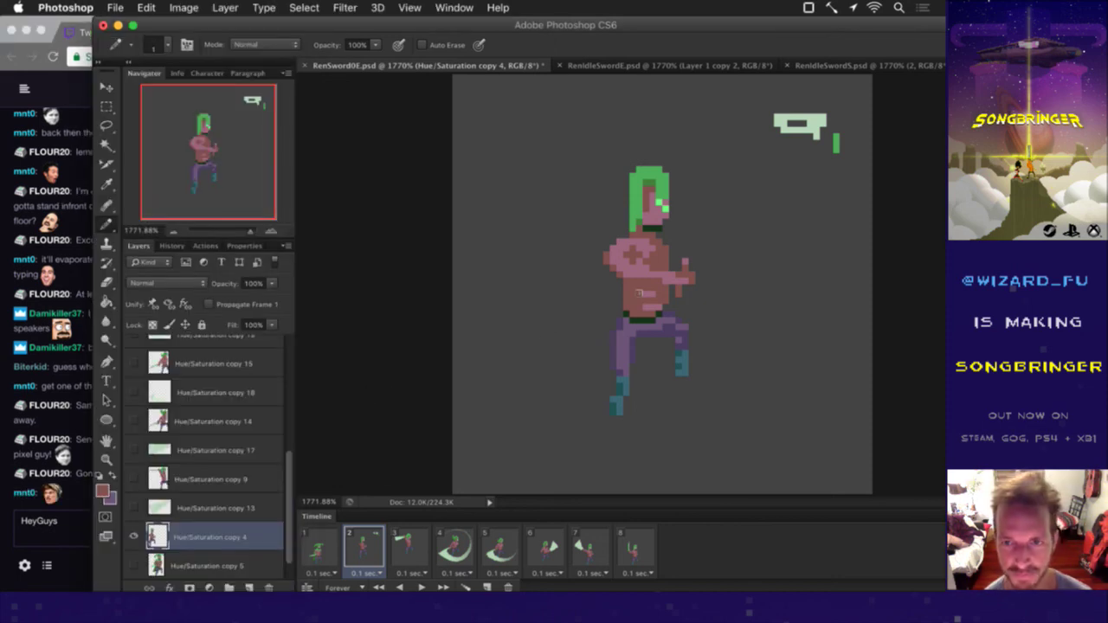
Step: Erase the finger pixels above and below the outstretched hand and save RenSword0E.psd
key(e)
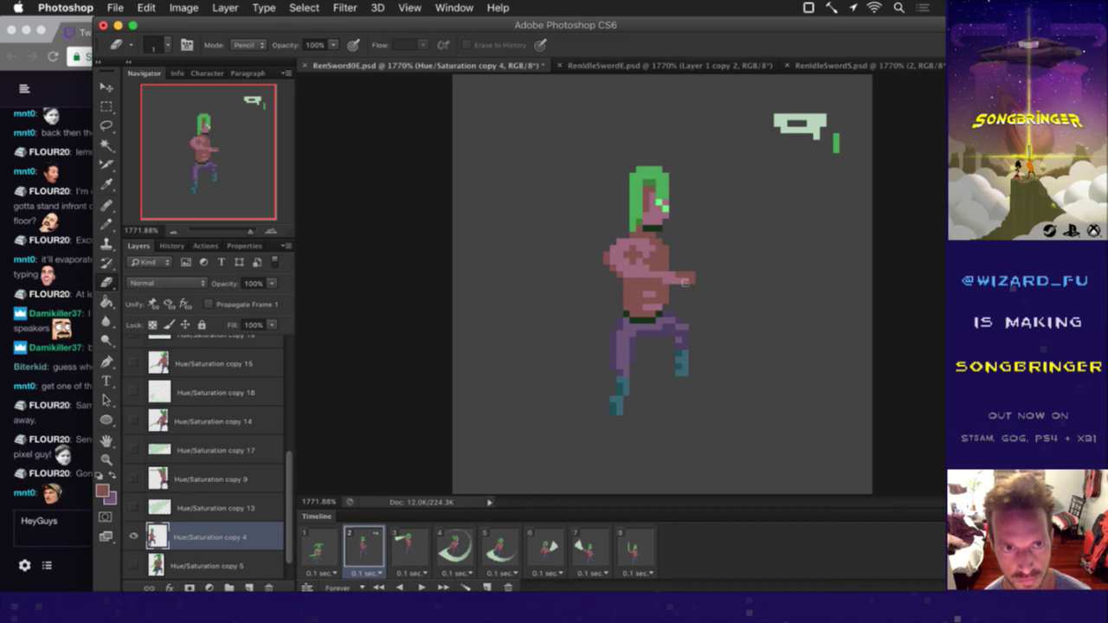
key(super+s)
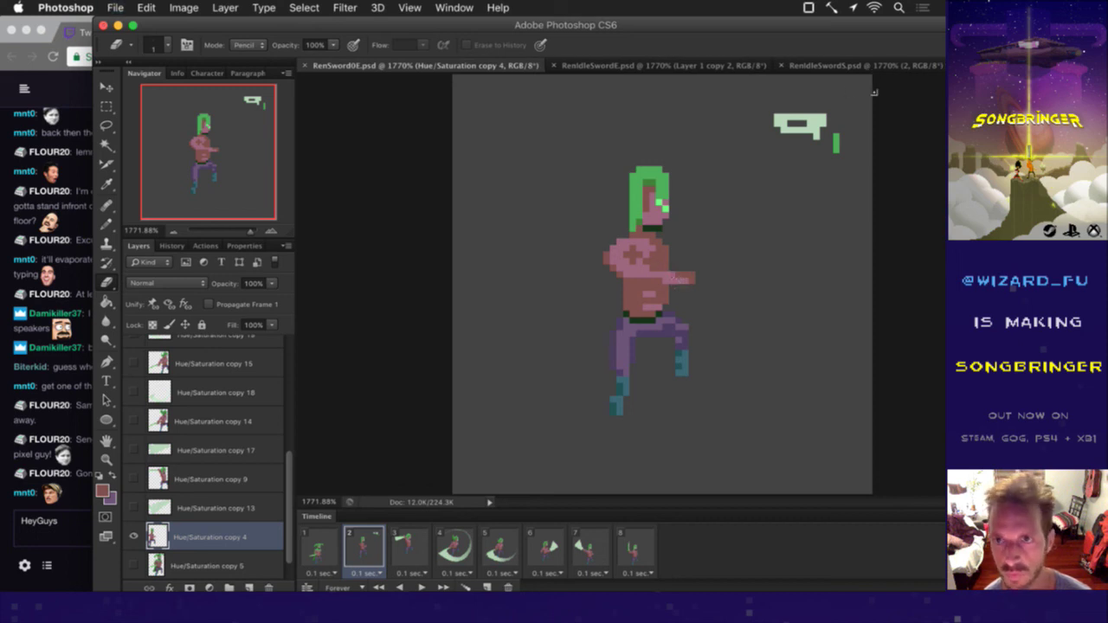
Step: Switch to RenIdleSwordS.psd and examine the character's arm in each of its three animation frames
click(866, 67)
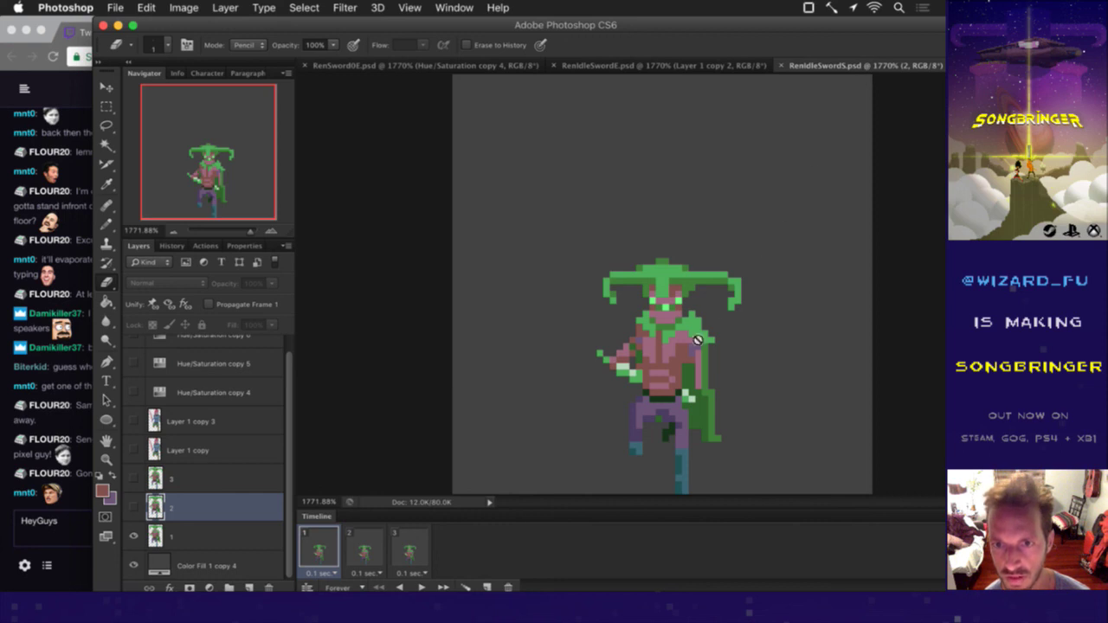
key(i)
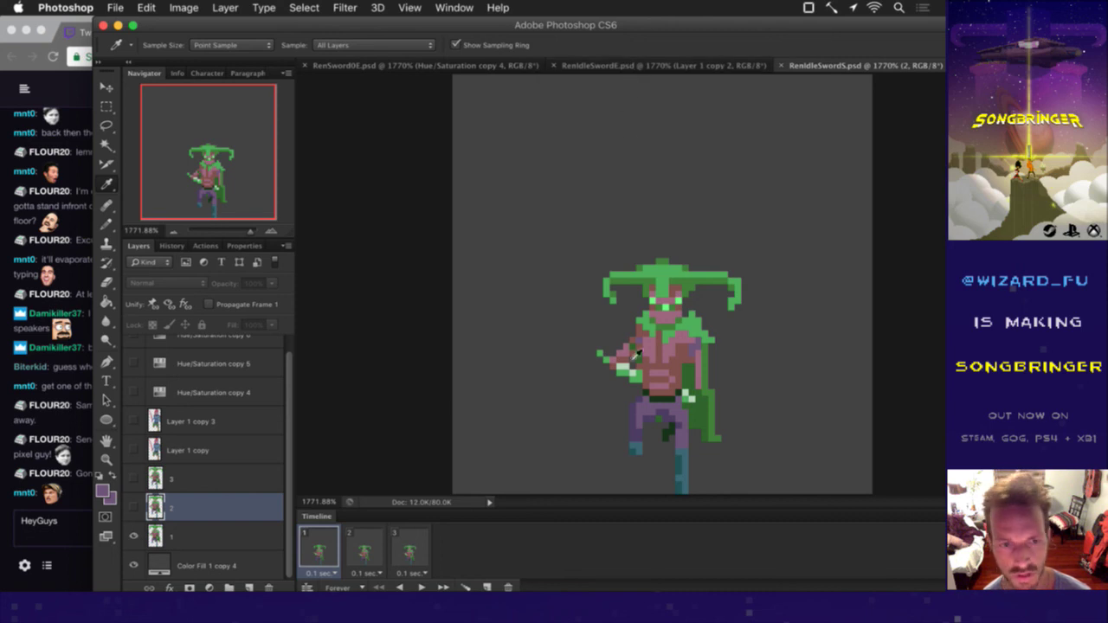
click(365, 547)
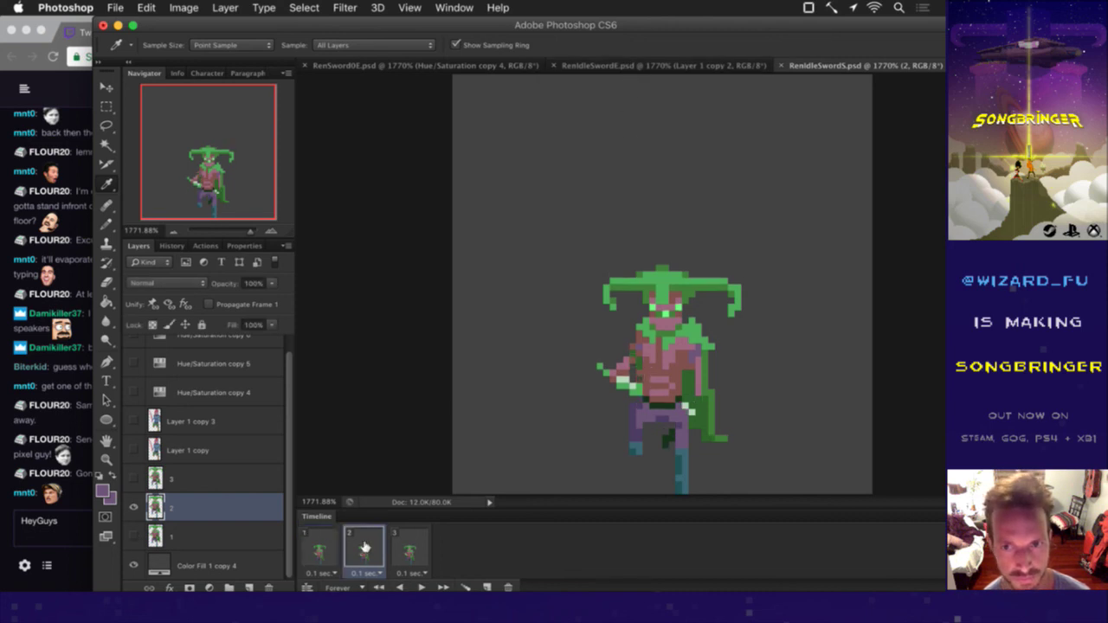
click(409, 551)
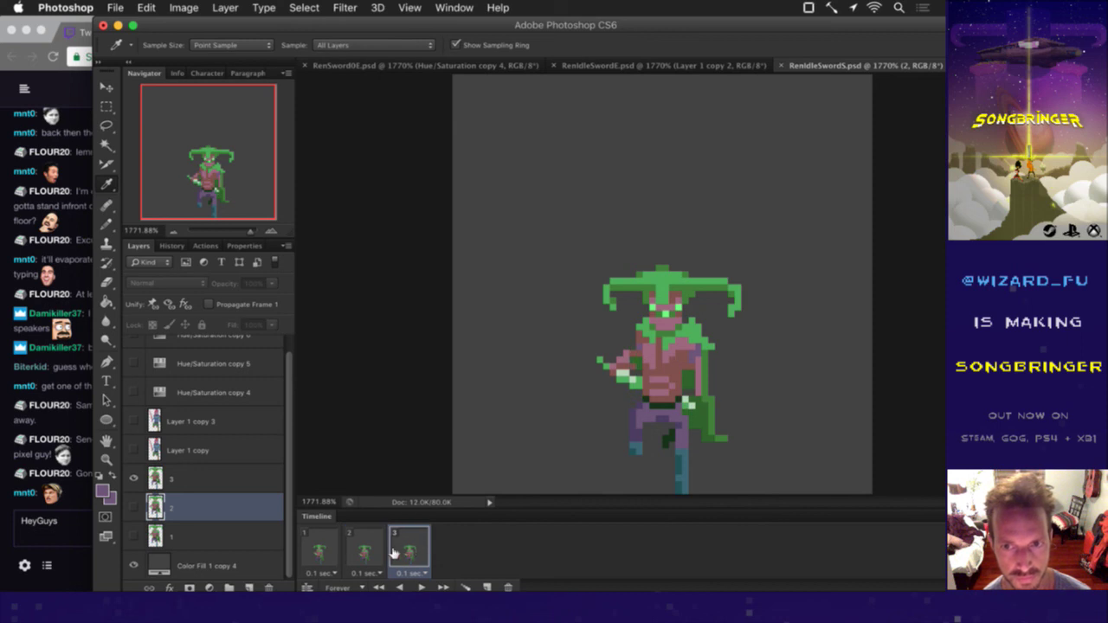
click(332, 555)
Step: Touch up the bent arm beside the torso on layer 1 of frame 1 with the sampled reddish skin tone
click(206, 532)
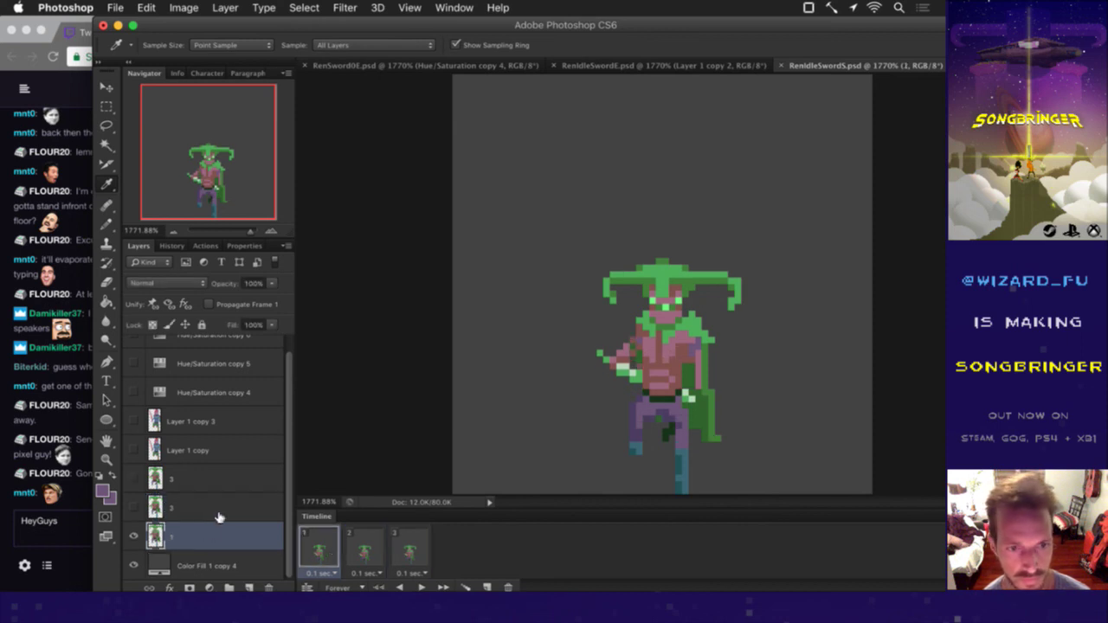
alt+click(636, 347)
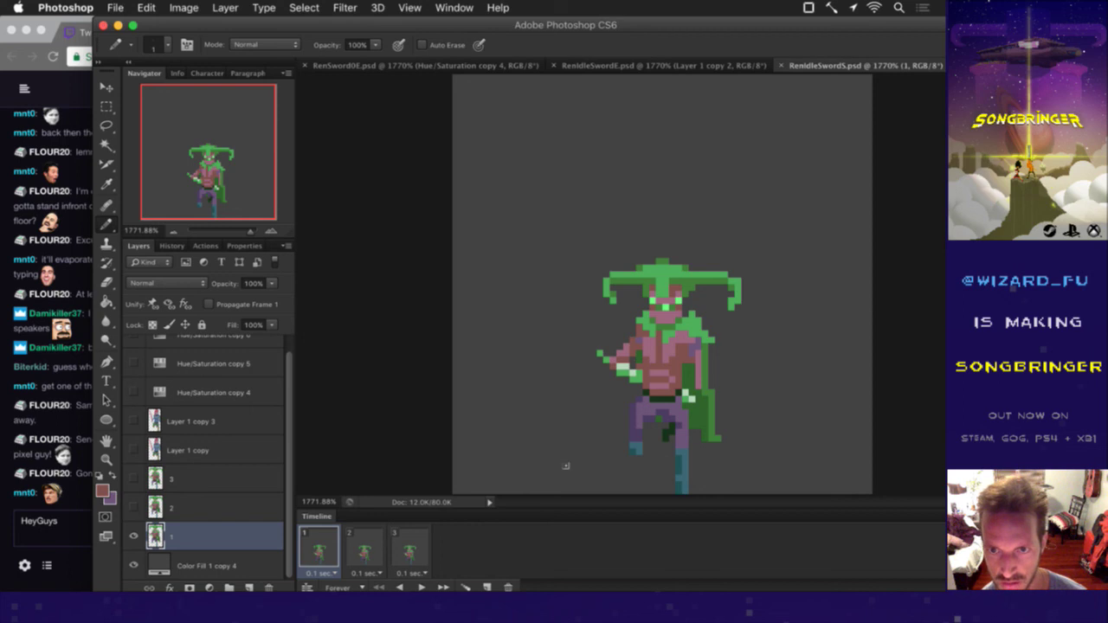
Step: Retouch the bent arm and waist edge on layer 2 of frame 2 using the sampled reddish skin tone
click(367, 552)
click(185, 499)
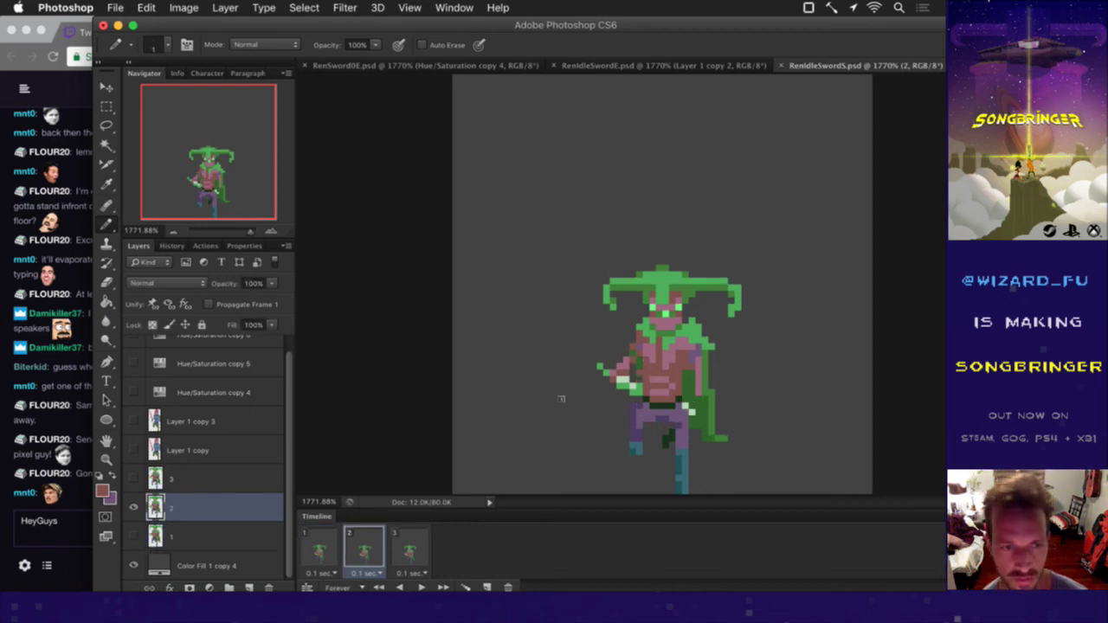
key(i)
click(637, 346)
key(b)
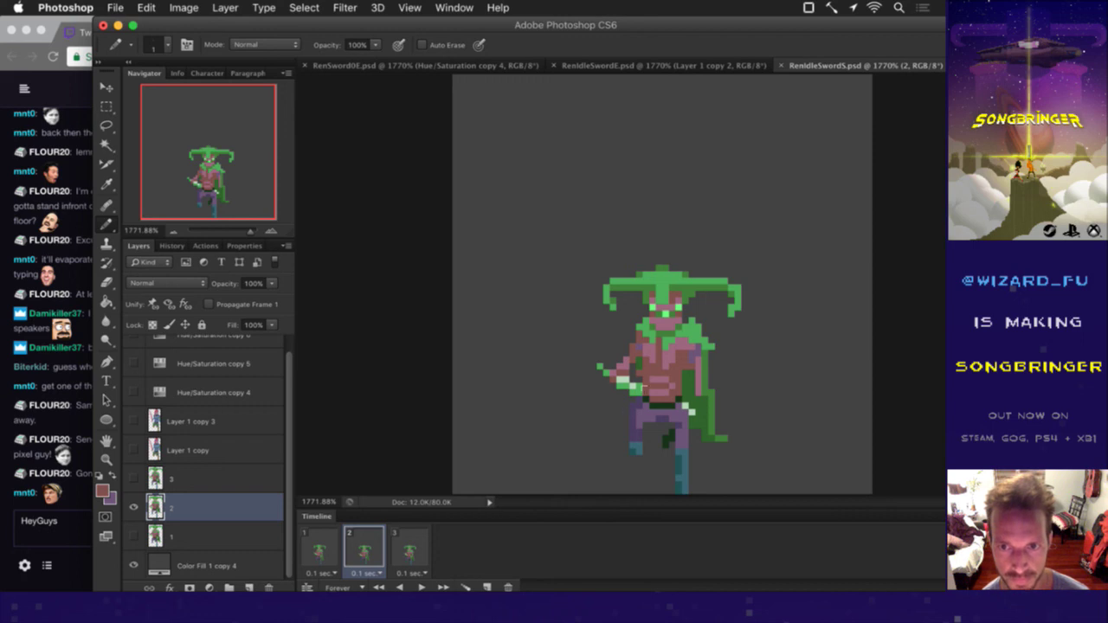
key(e)
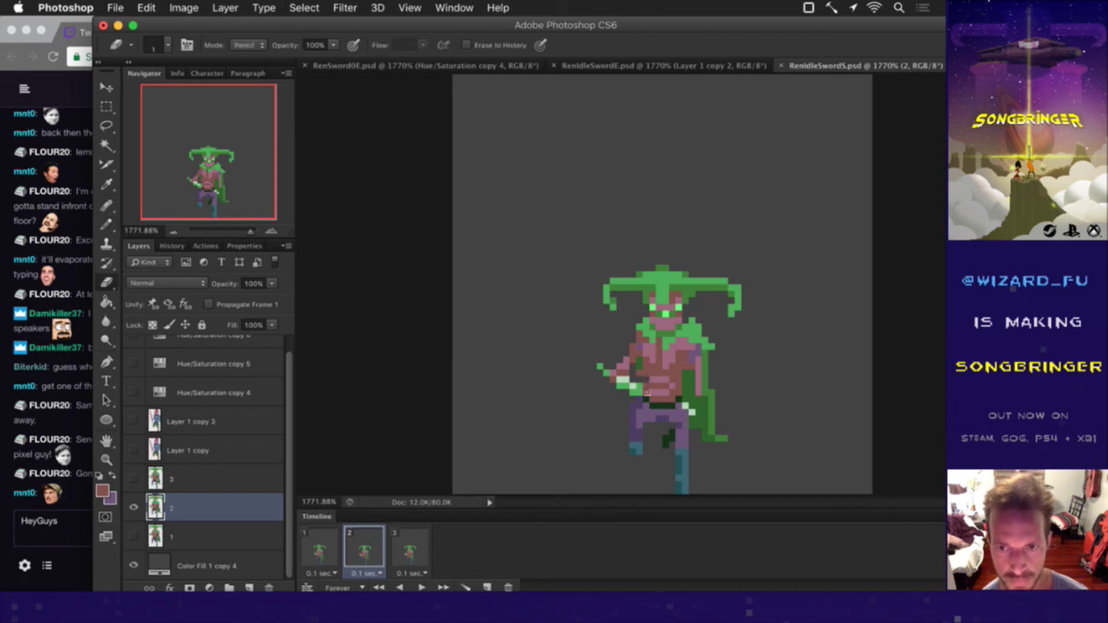
key(b)
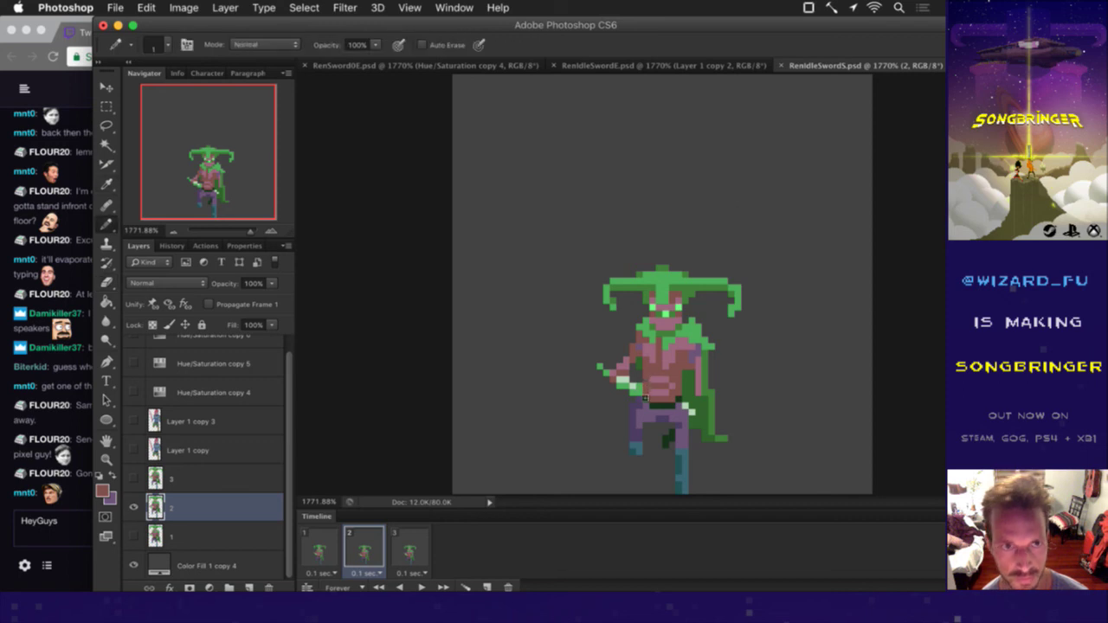
Step: Clean up the area between the bent arm and torso on layer 1 of frame 1, sampling the dark cape green
click(320, 555)
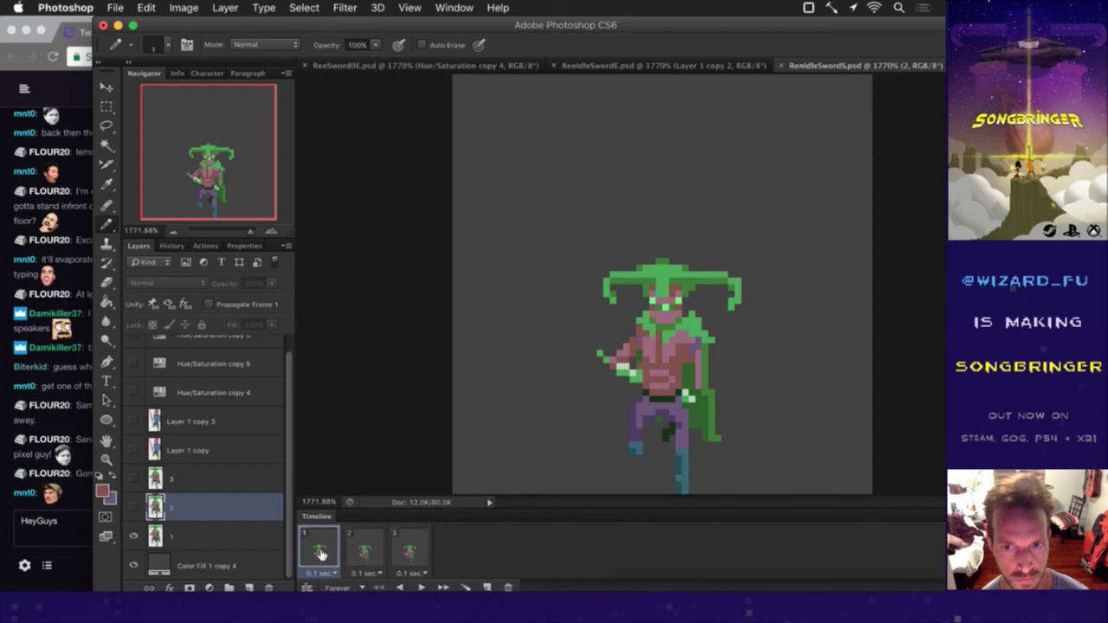
click(242, 531)
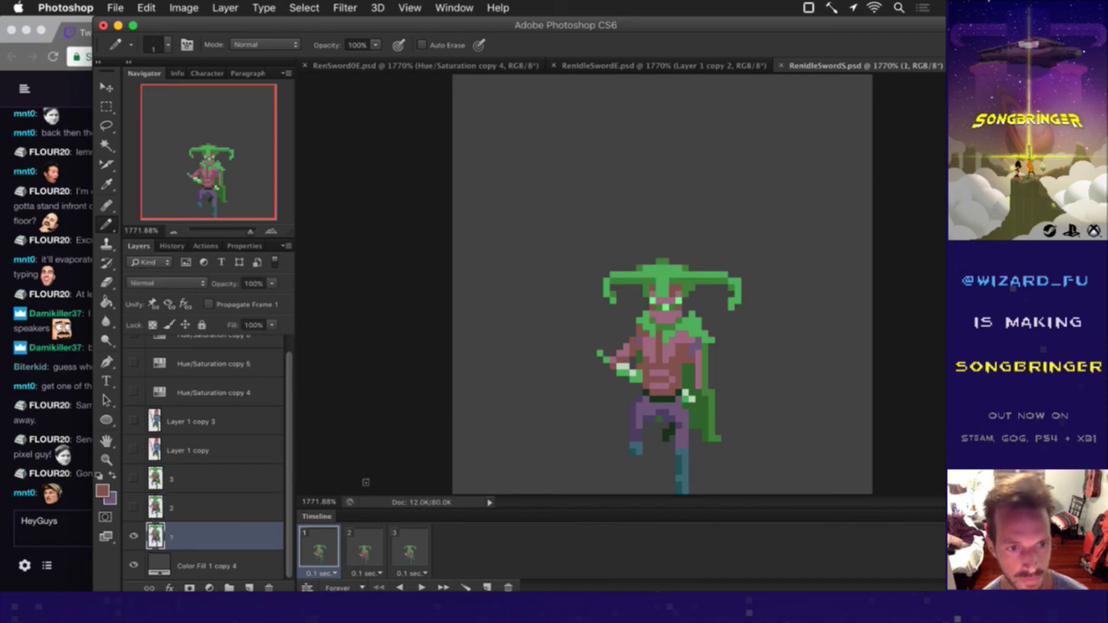
key(e)
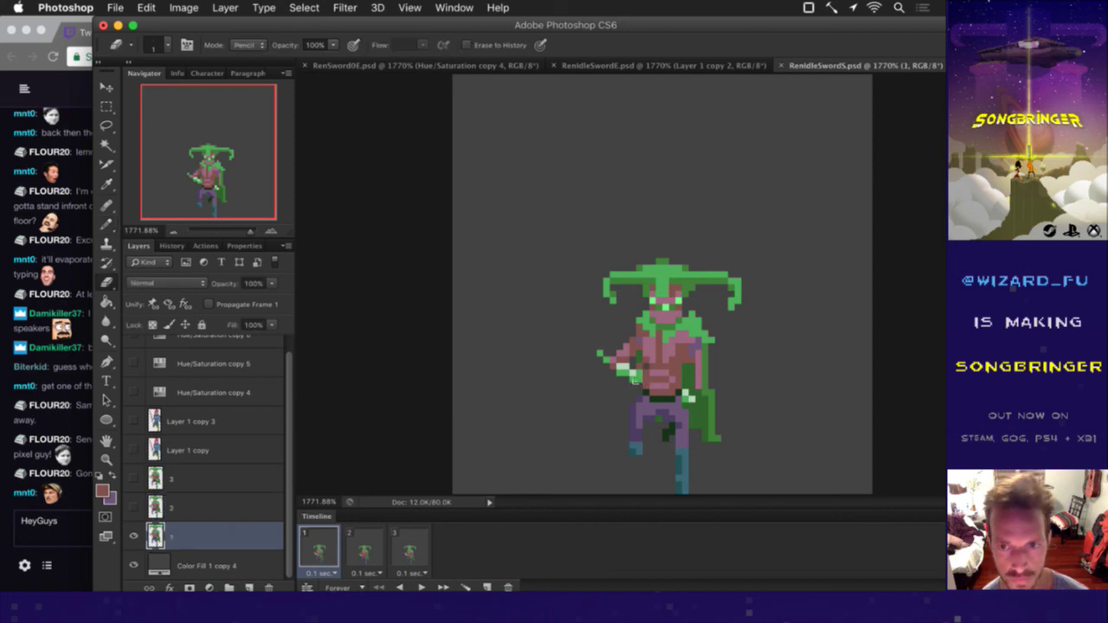
key(i)
key(b)
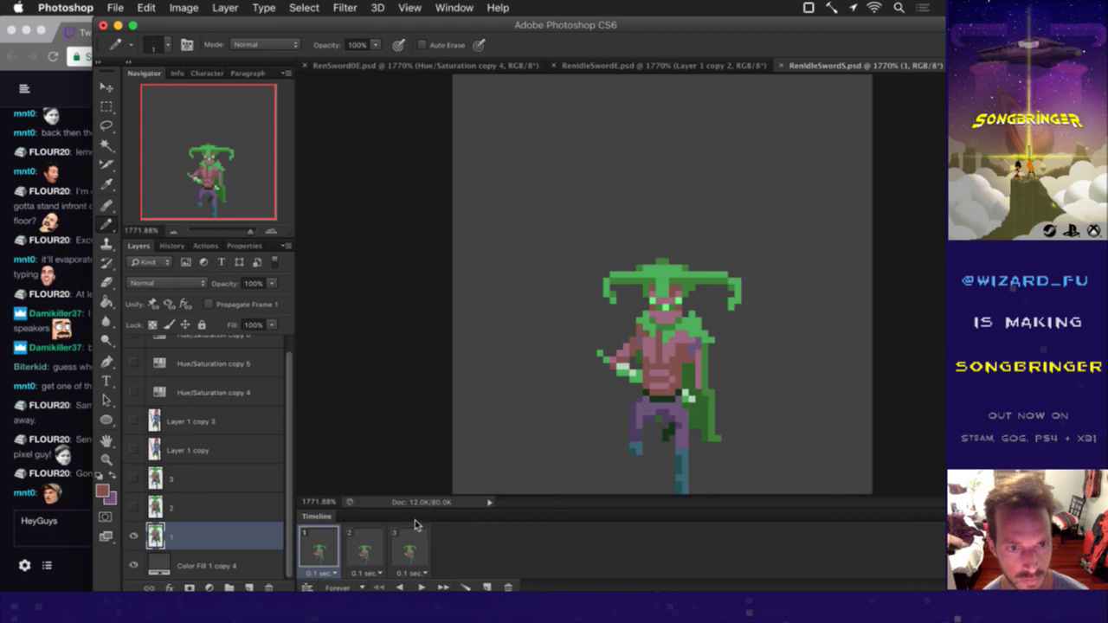
key(i)
click(641, 369)
key(b)
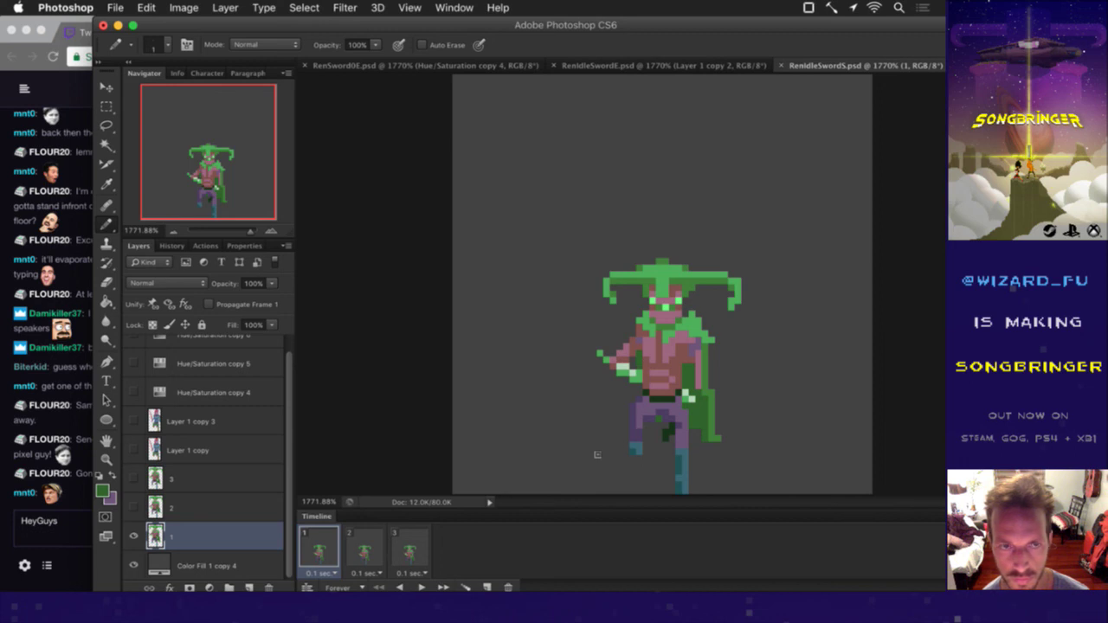
Step: Touch up the area beside the bent arm on layer 2 of frame 2 with the dark green
click(351, 552)
click(204, 511)
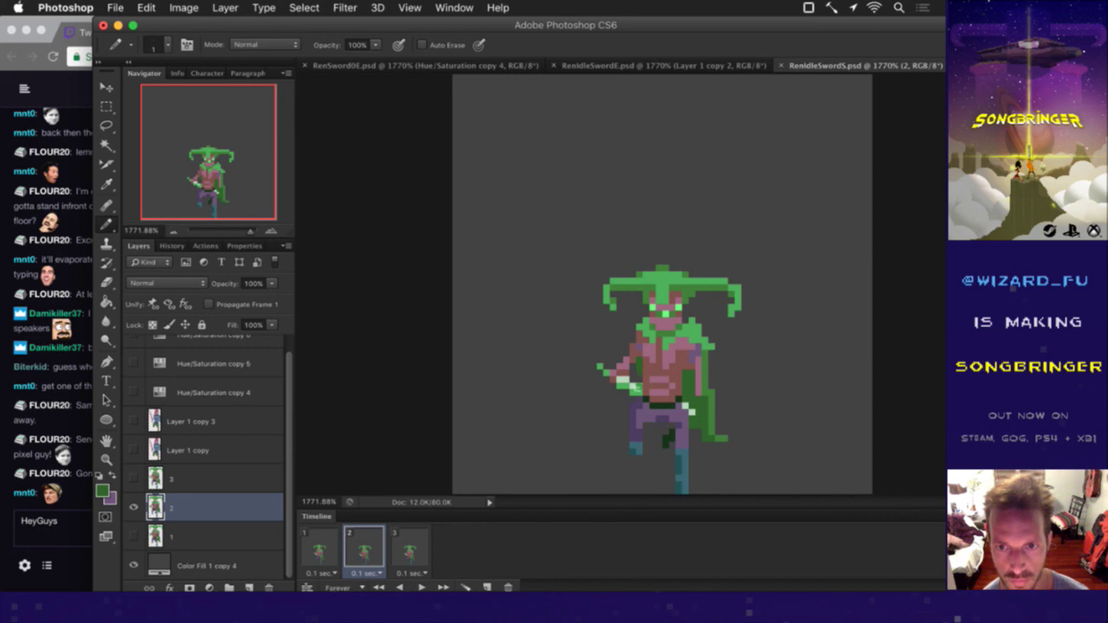
Step: Retouch the arm area on layer 3 of frame 3 with sampled reddish skin and dark green, and save the file
click(416, 553)
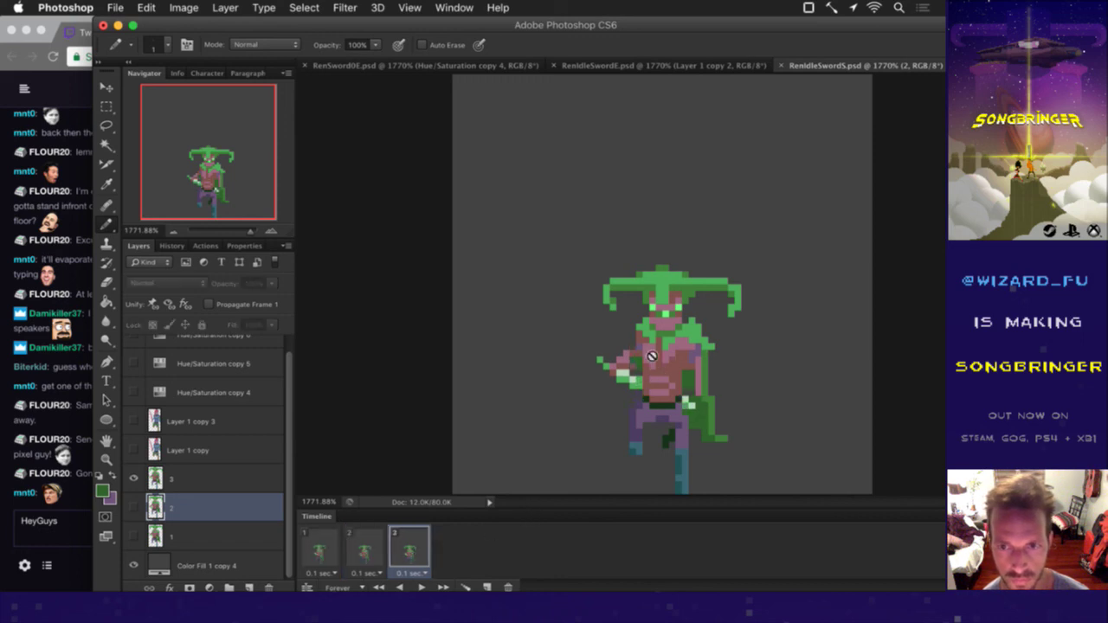
click(235, 479)
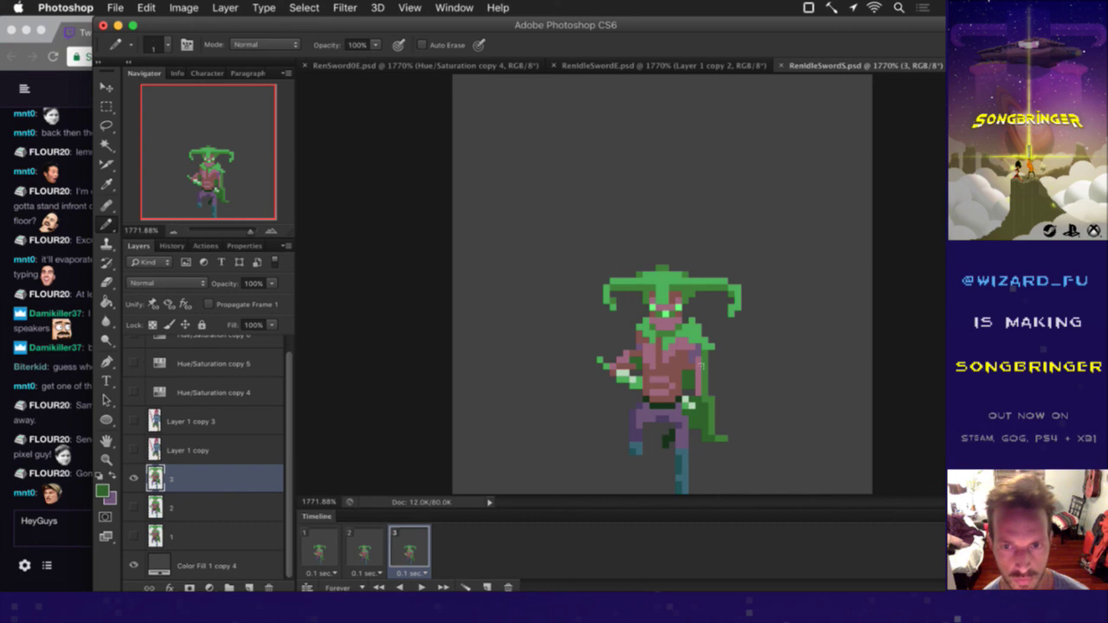
key(i)
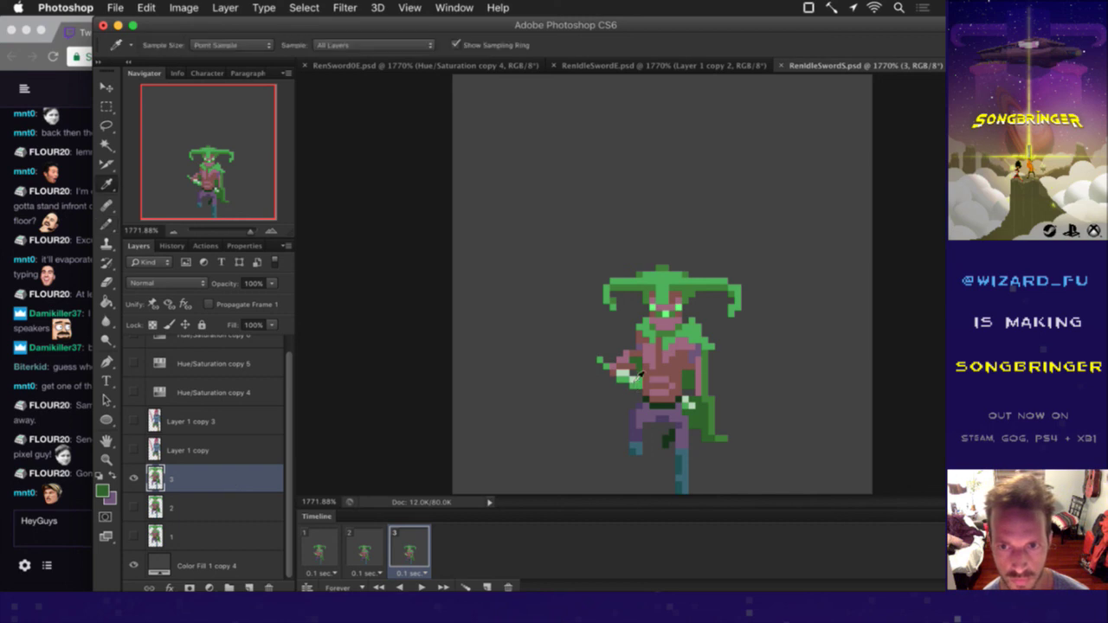
click(635, 376)
key(b)
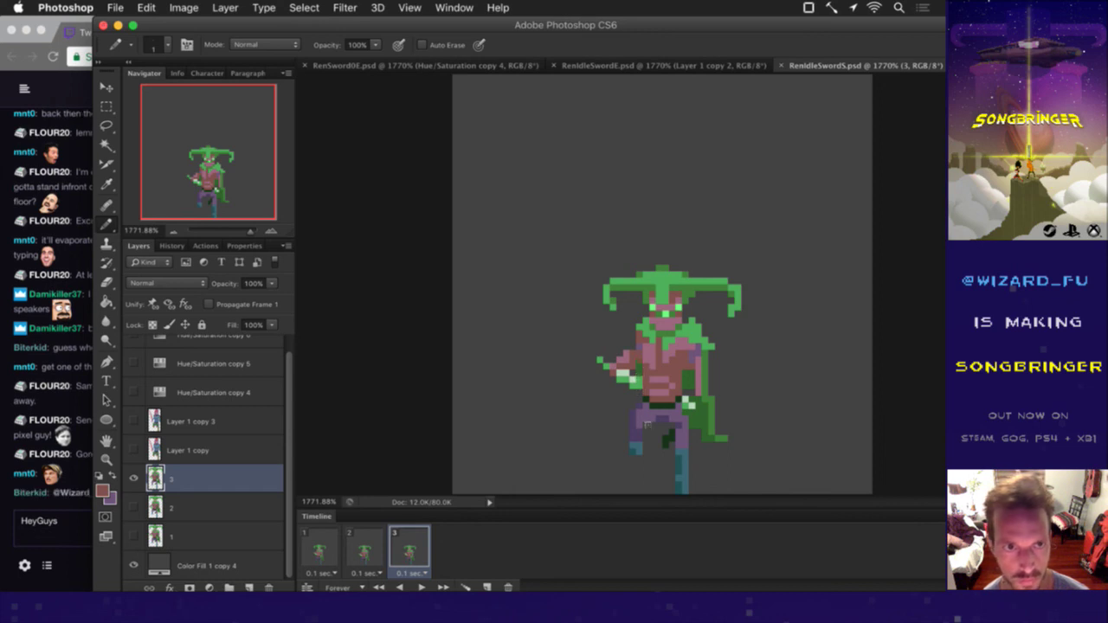
alt+click(691, 398)
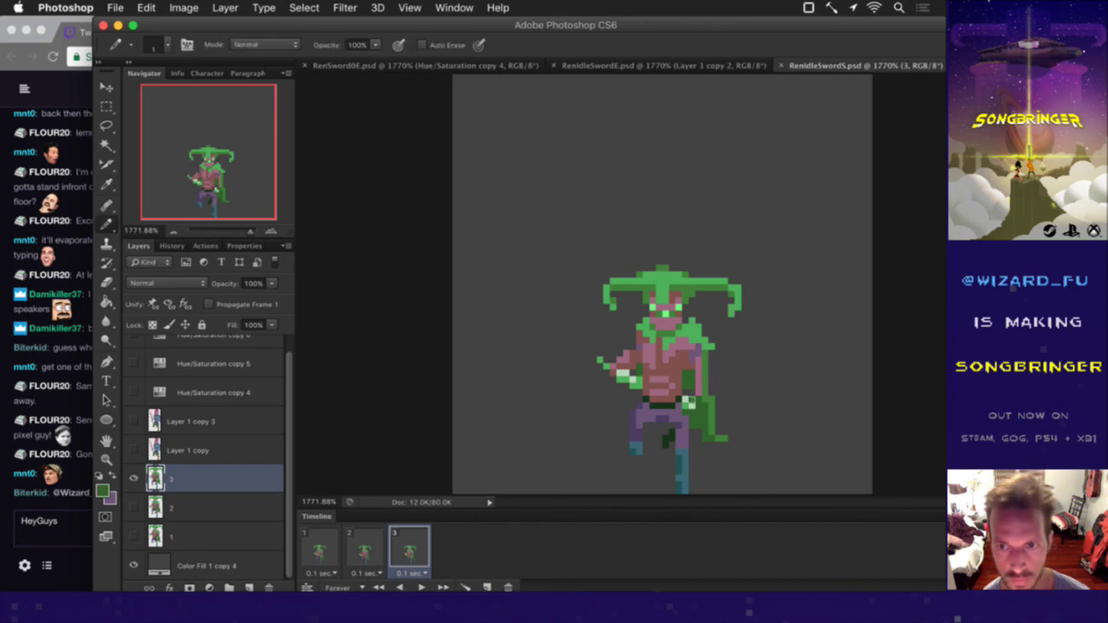
key(super+s)
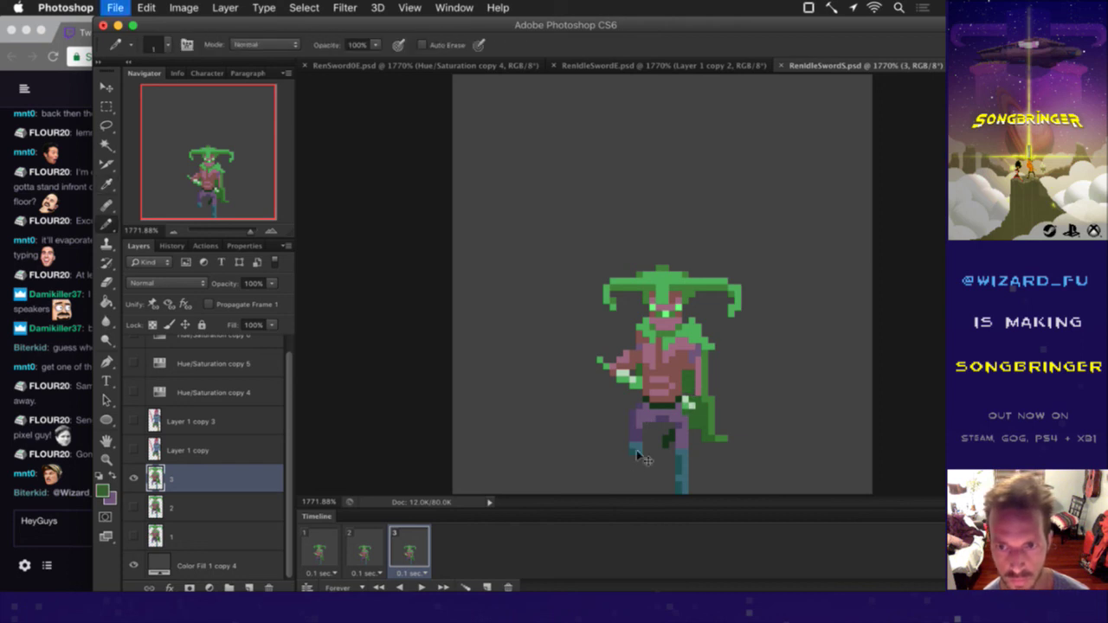
Step: Compare frames 2 and 1 of the idle animation to check the retouched arm
click(381, 547)
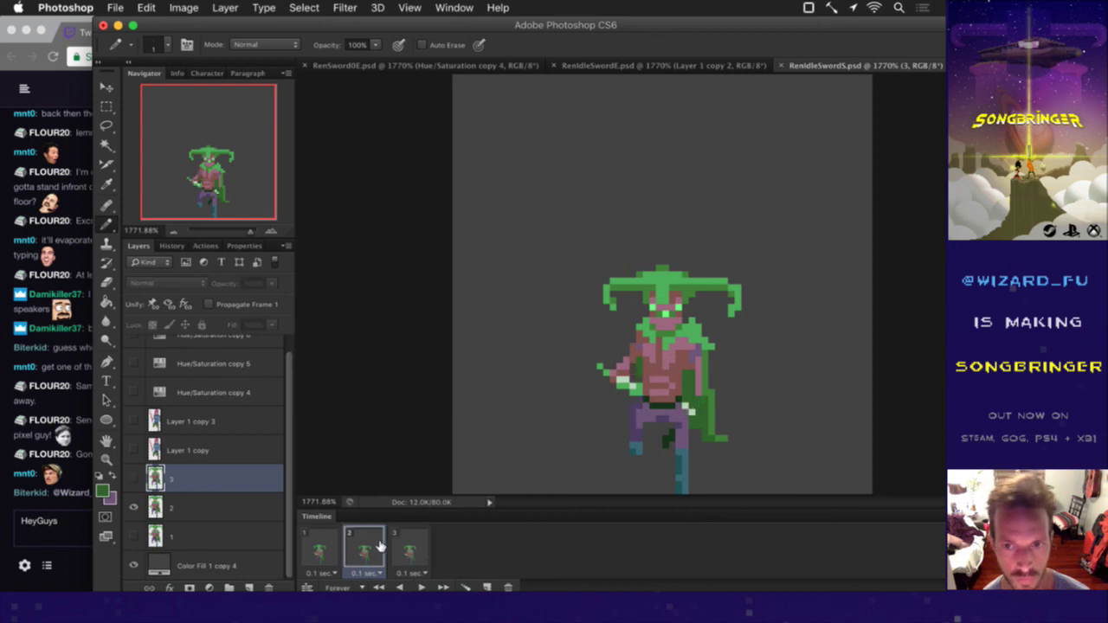
click(314, 549)
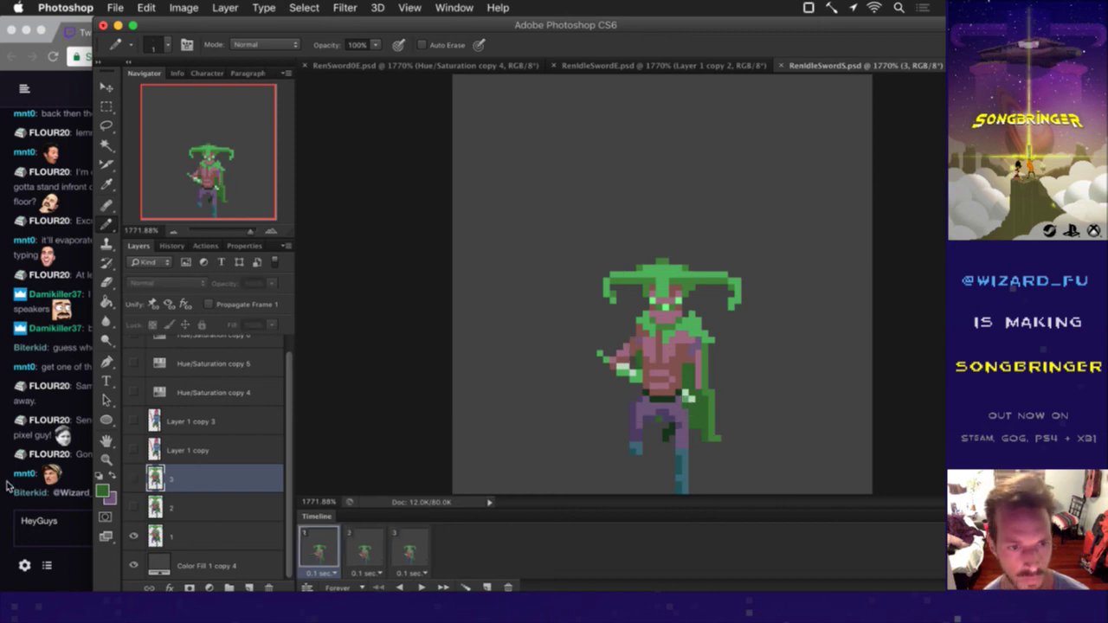
Step: Check the Twitch chat, return to Photoshop, and compare frames 1, 2 and 3 of the idle sword animation
click(76, 465)
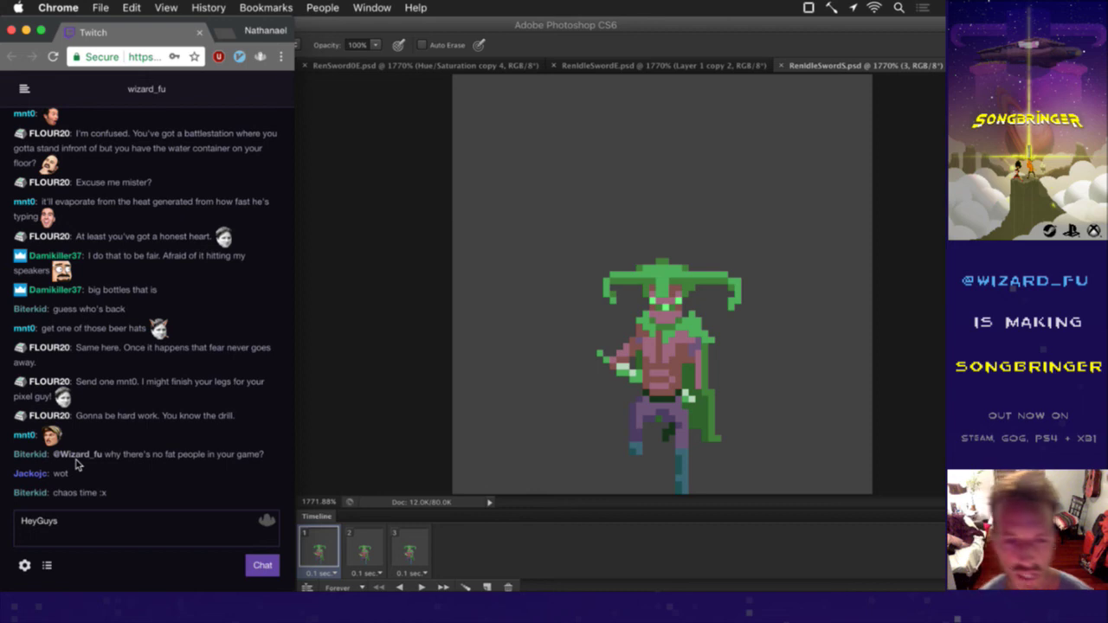
click(363, 431)
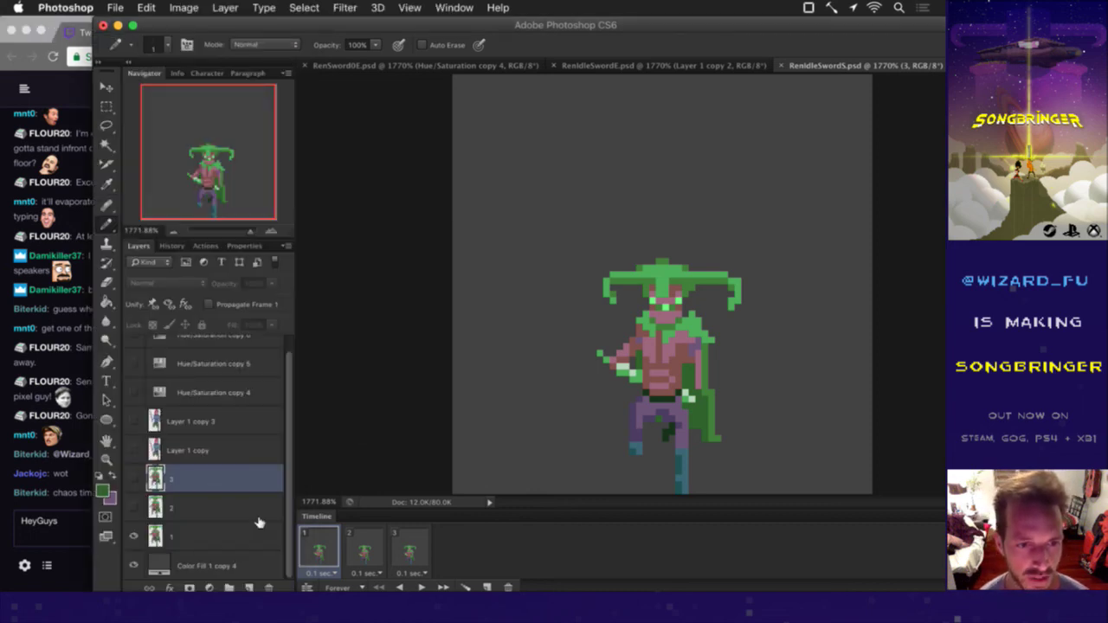
click(365, 573)
click(365, 572)
click(324, 548)
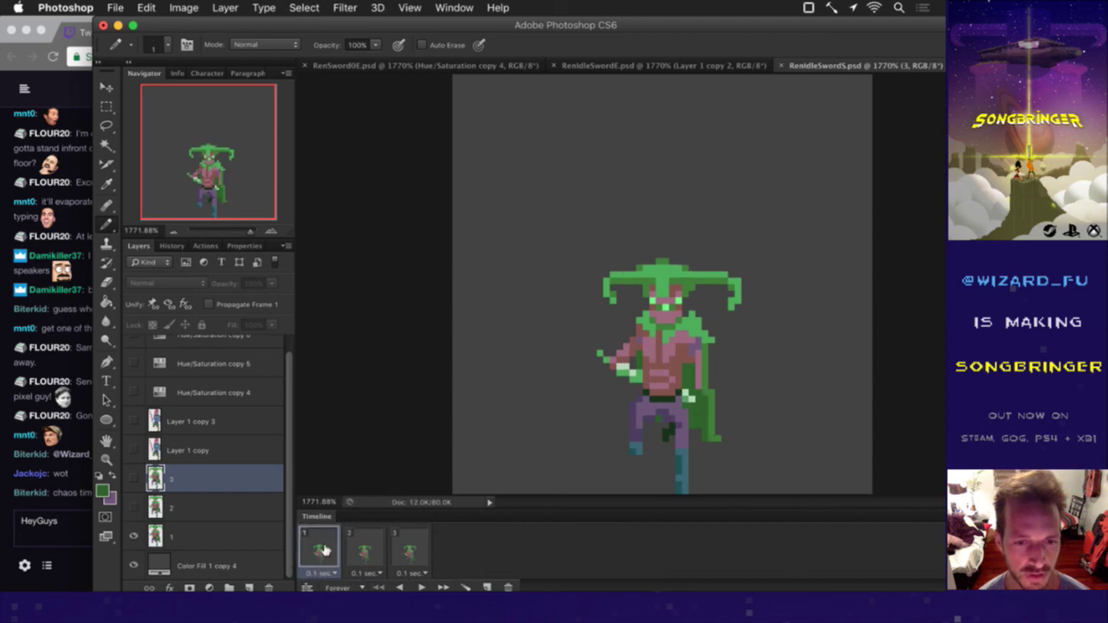
click(370, 545)
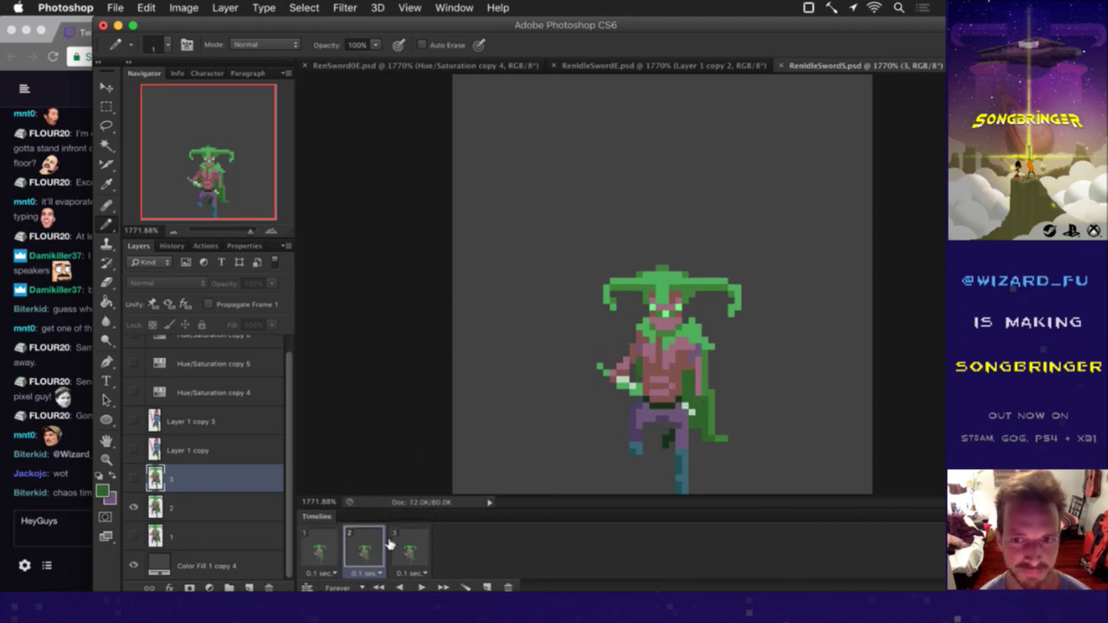
click(422, 544)
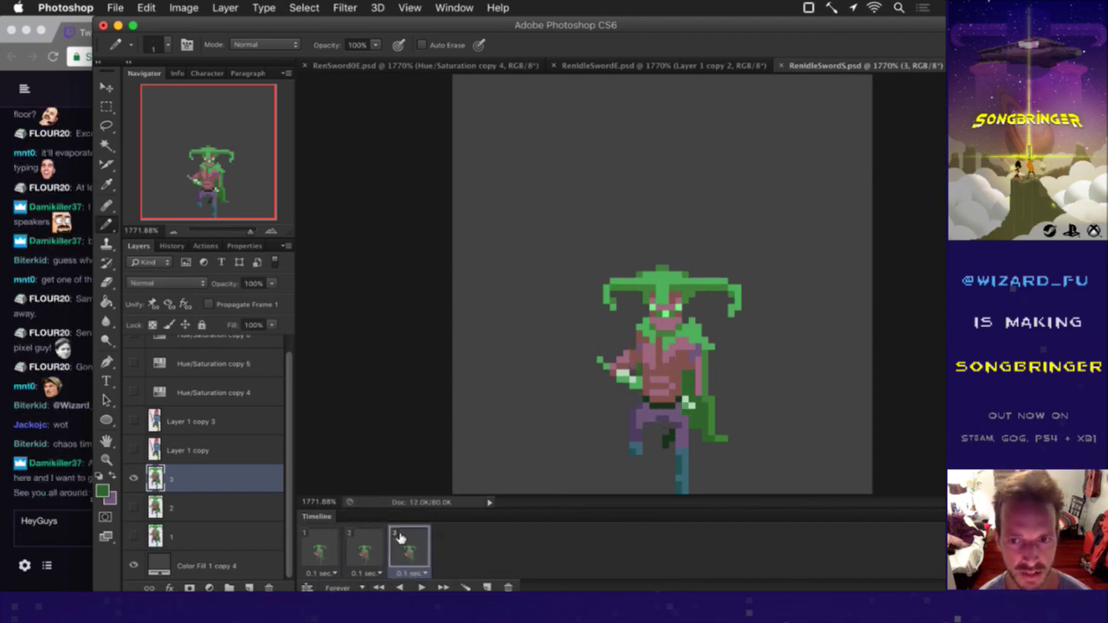
click(349, 543)
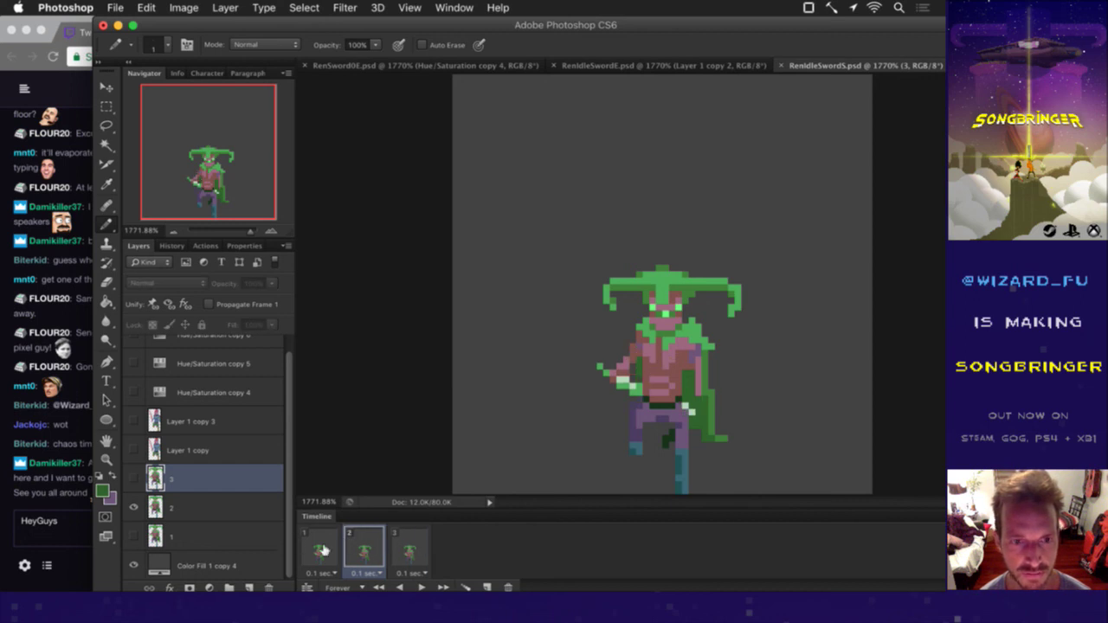
click(319, 549)
Step: Read the newest messages in the Twitch chat, and return to Photoshop
click(22, 495)
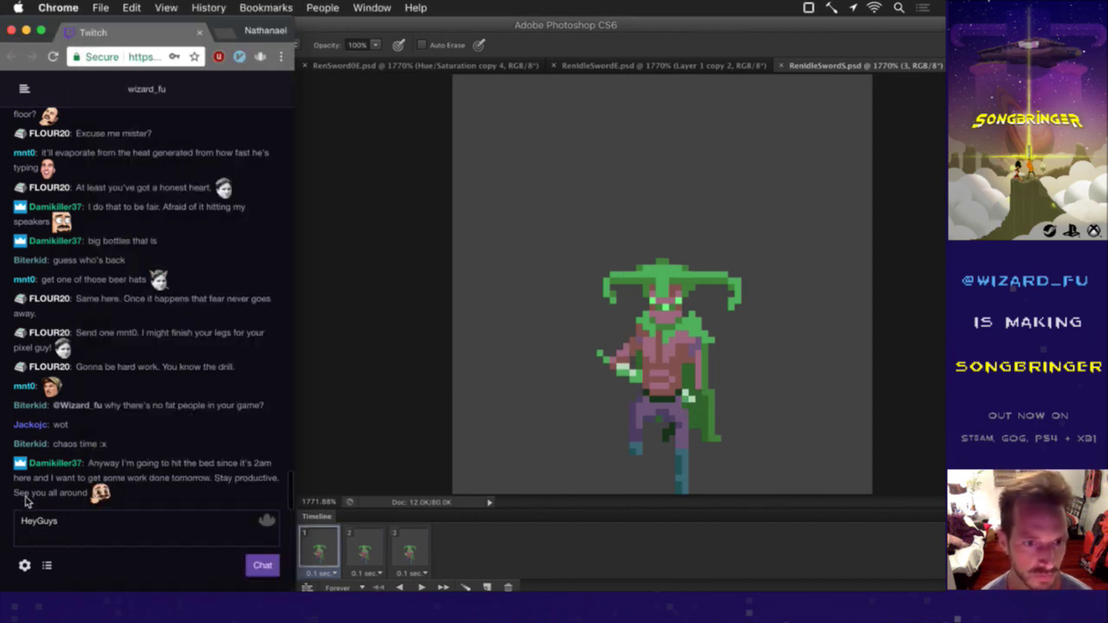
drag(141, 464, 262, 483)
click(187, 490)
click(262, 483)
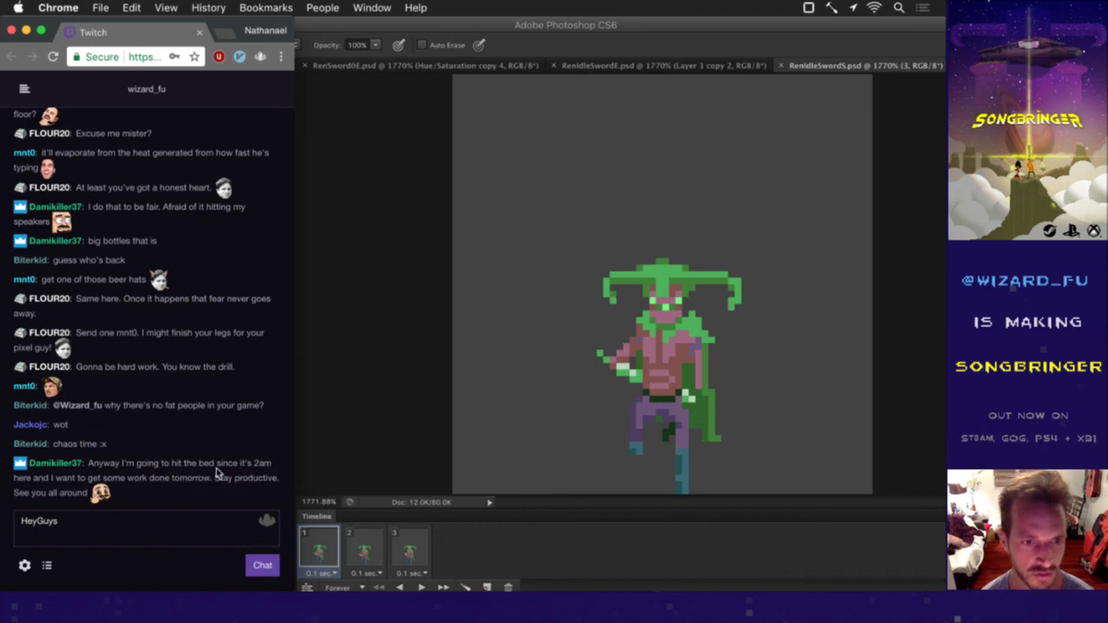
click(320, 427)
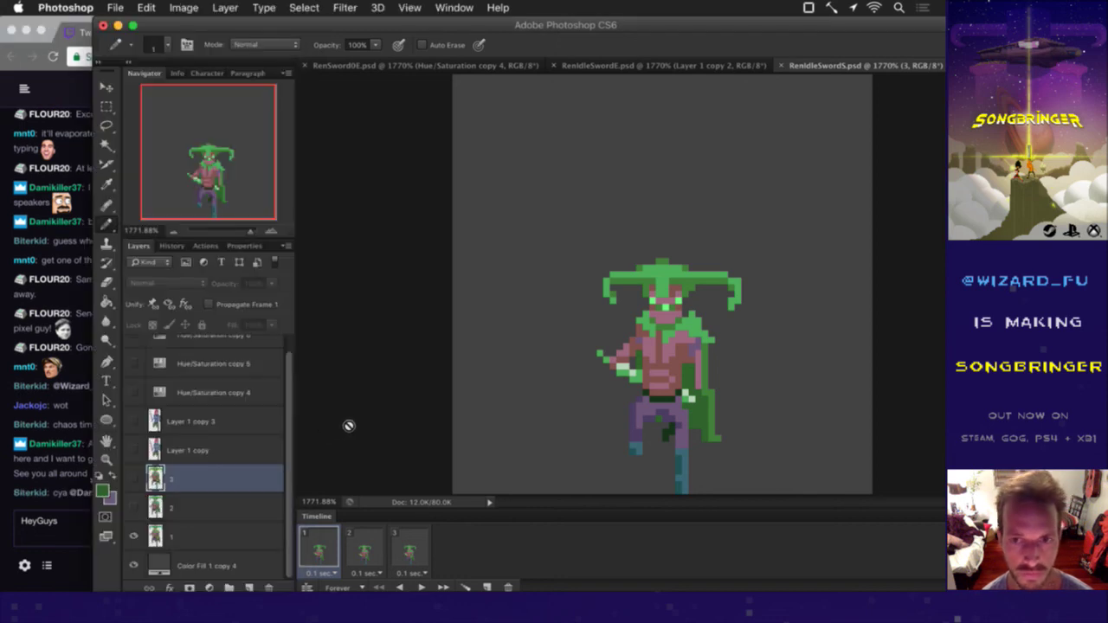
Step: Save RenIdleSwordS.psd and switch to the RenSword0E.psd document
key(super+s)
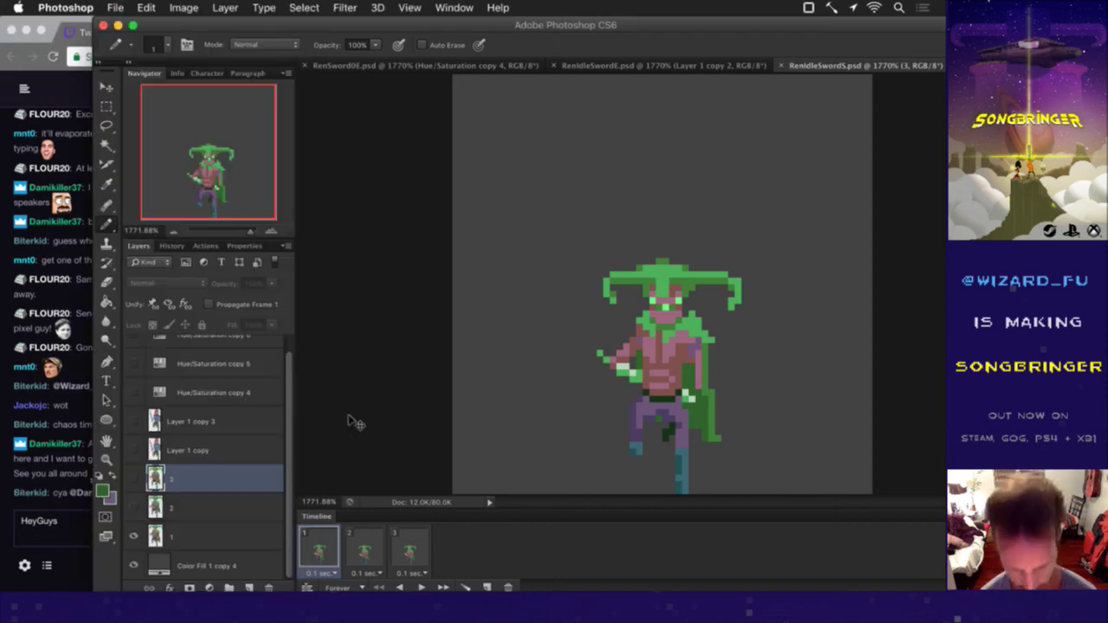
key(Return)
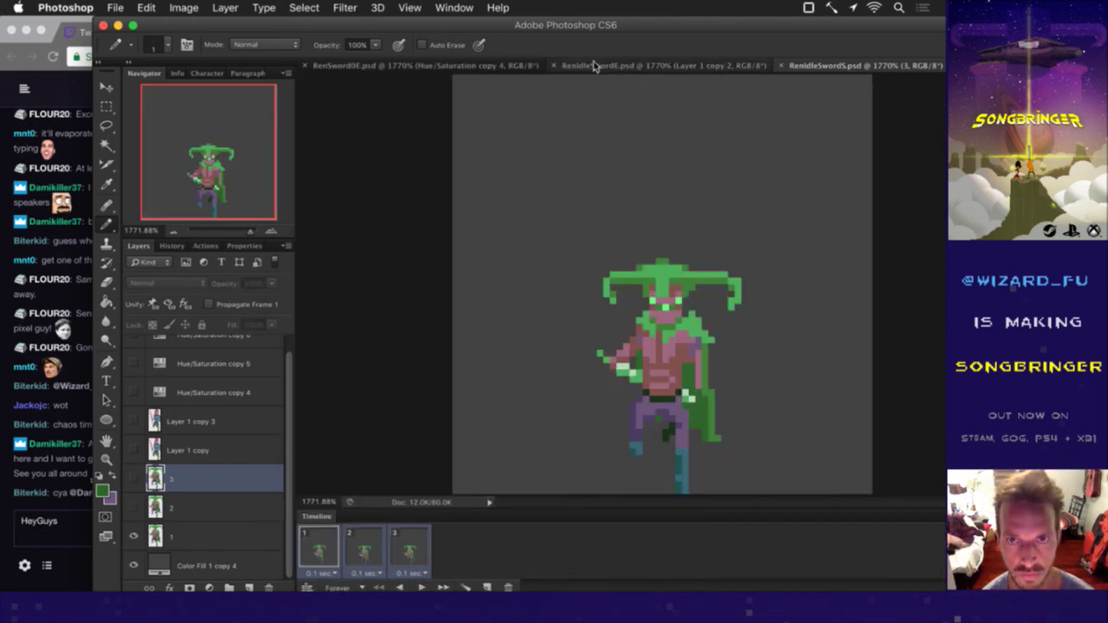
click(456, 67)
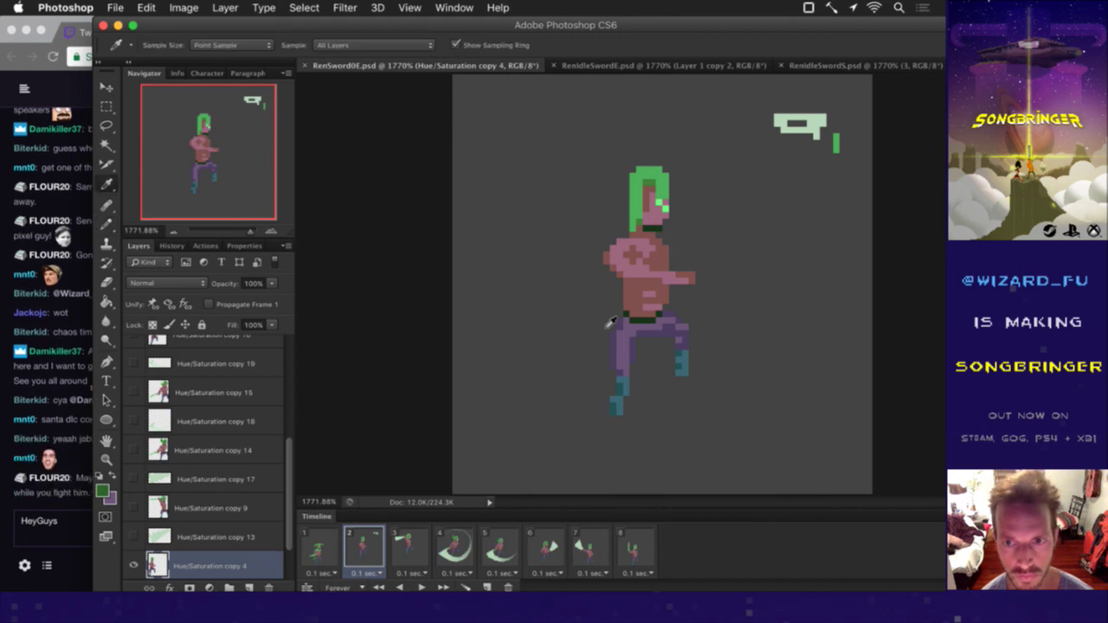
Step: Sample the purple of the trousers and paint shadow pixels under the character's shoulder on frame 2
alt+click(630, 338)
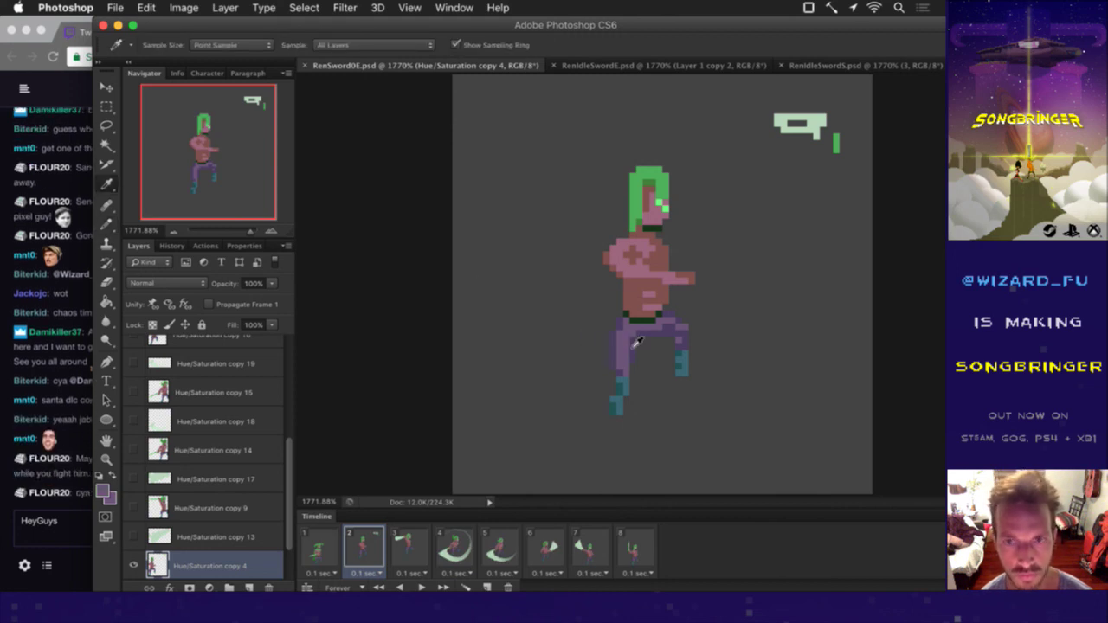
click(628, 284)
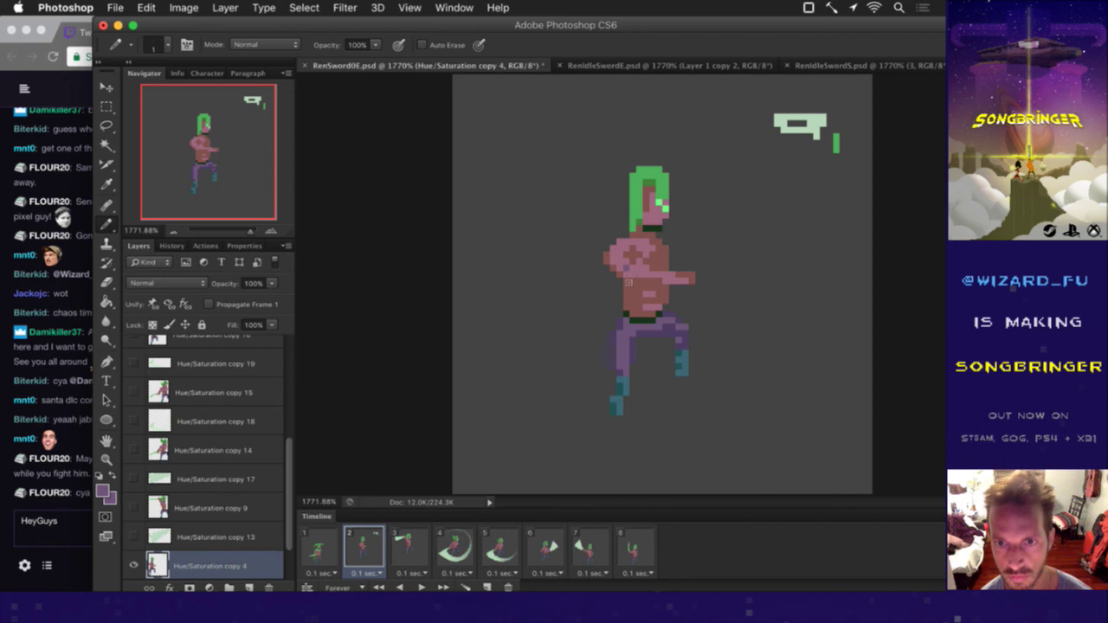
click(627, 261)
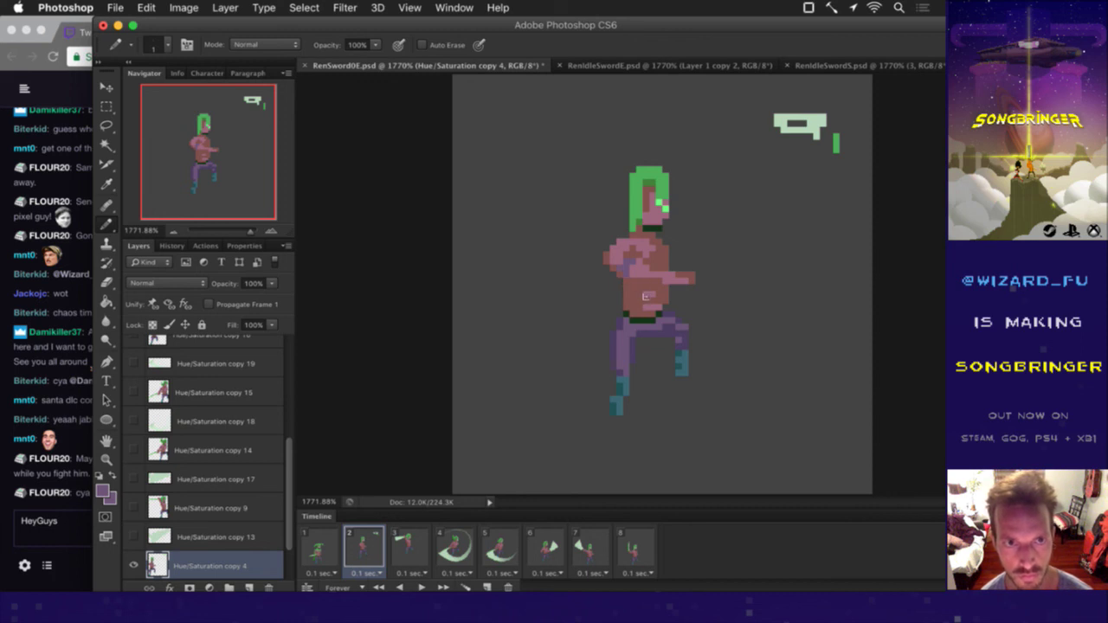
Step: Erase the outer pixels behind the shoulder, retouch the upper arm with sampled skin tones, and save the file
alt+click(672, 282)
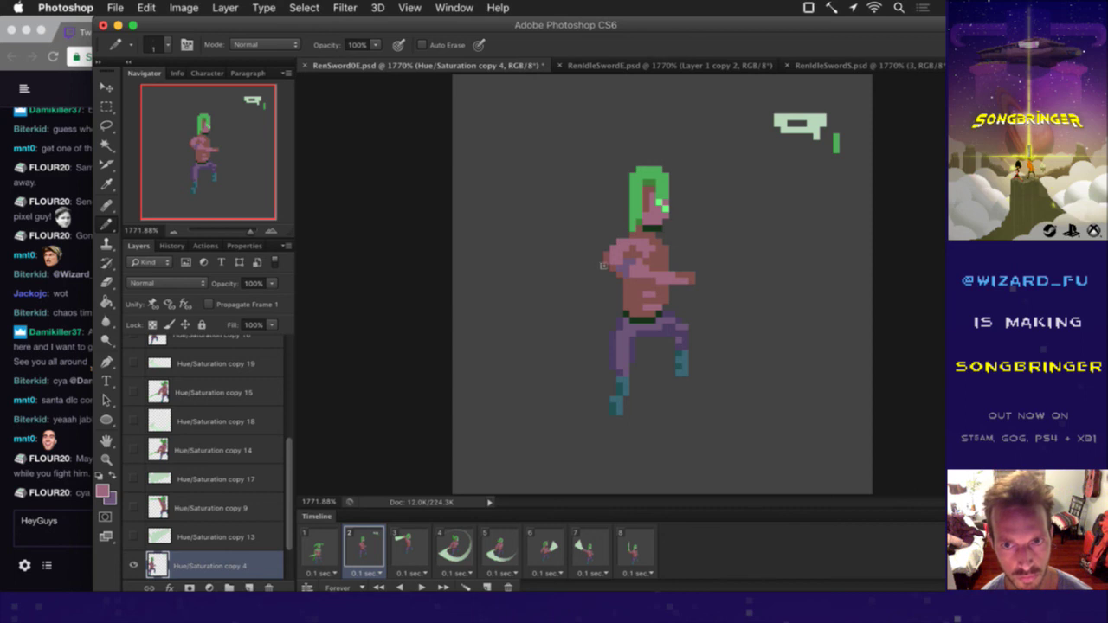
key(e)
drag(607, 271, 605, 255)
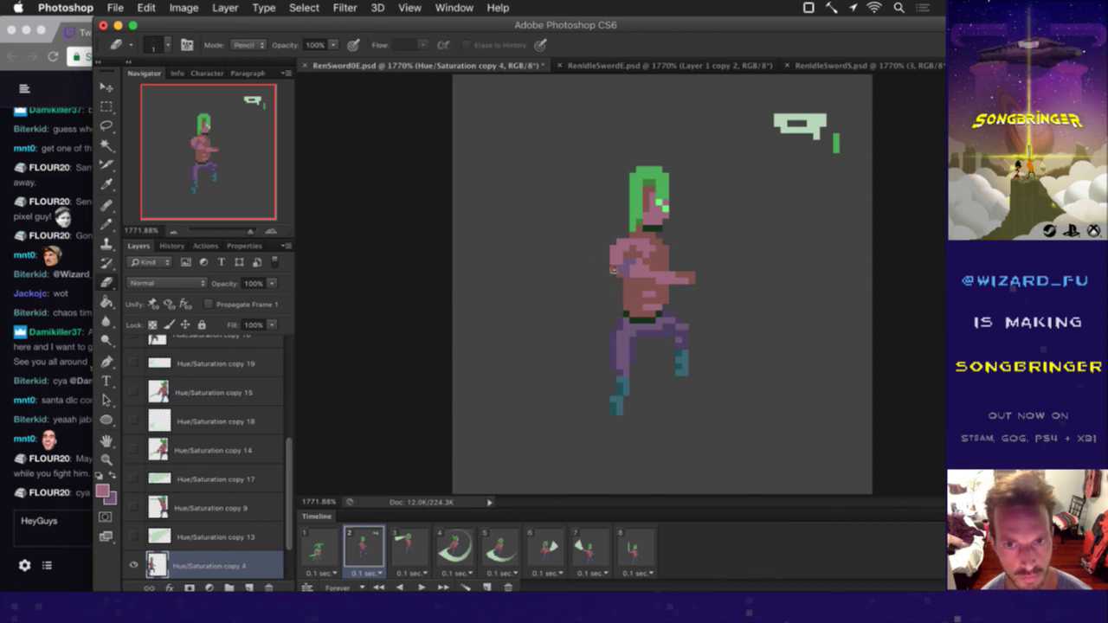
key(i)
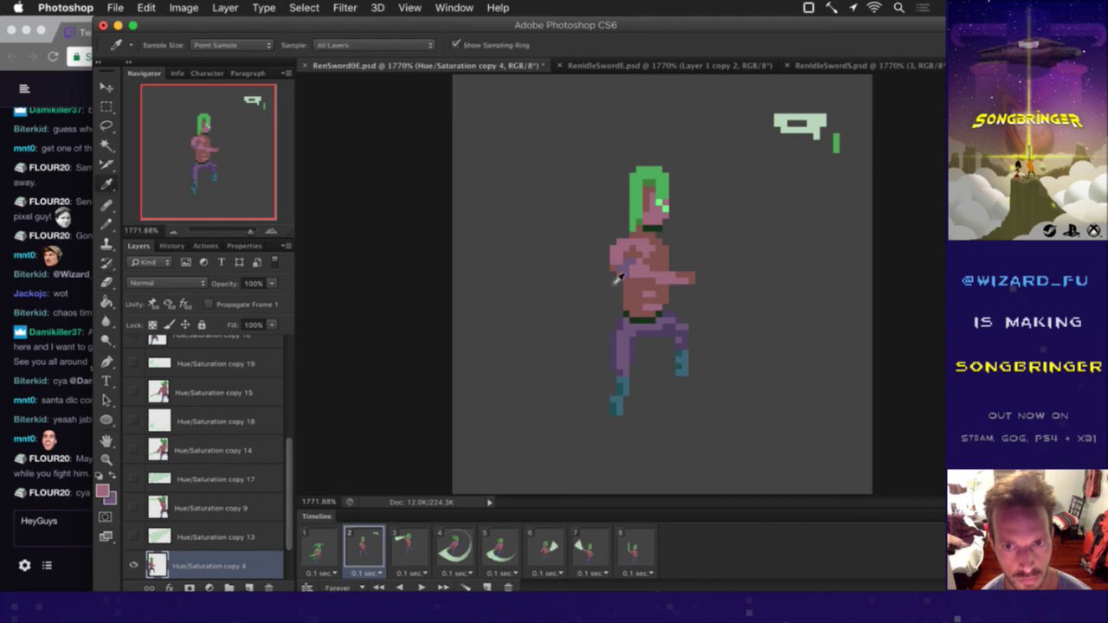
click(619, 275)
key(b)
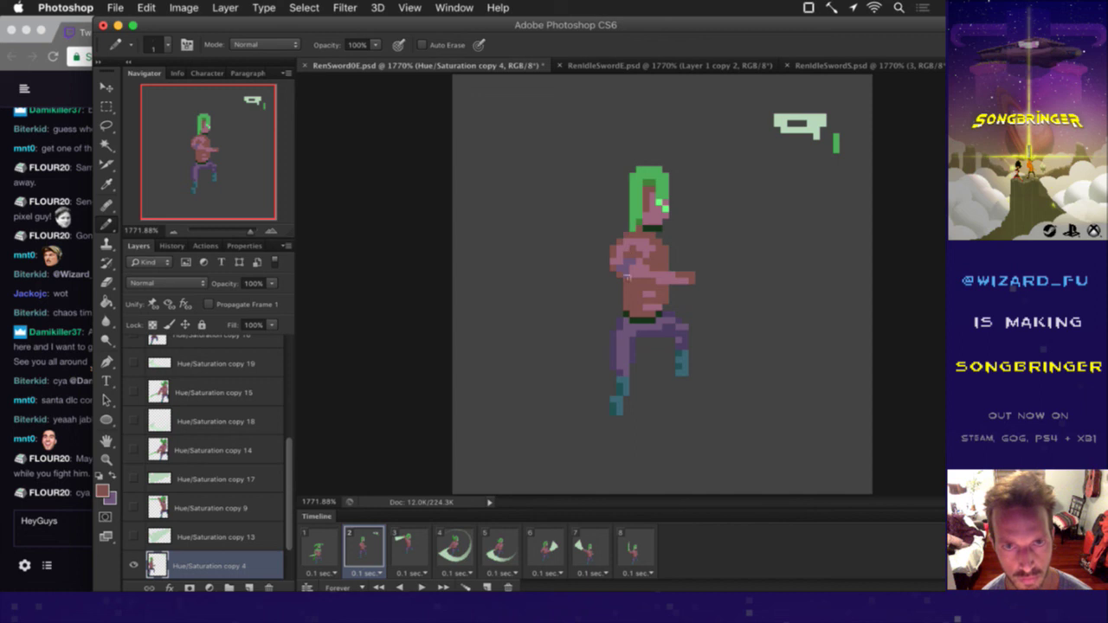
key(super+s)
Step: Erase the long hair hanging behind the head on frame 2 and paint a shorter, swept-back shape in sampled greens
key(e)
drag(636, 189, 636, 210)
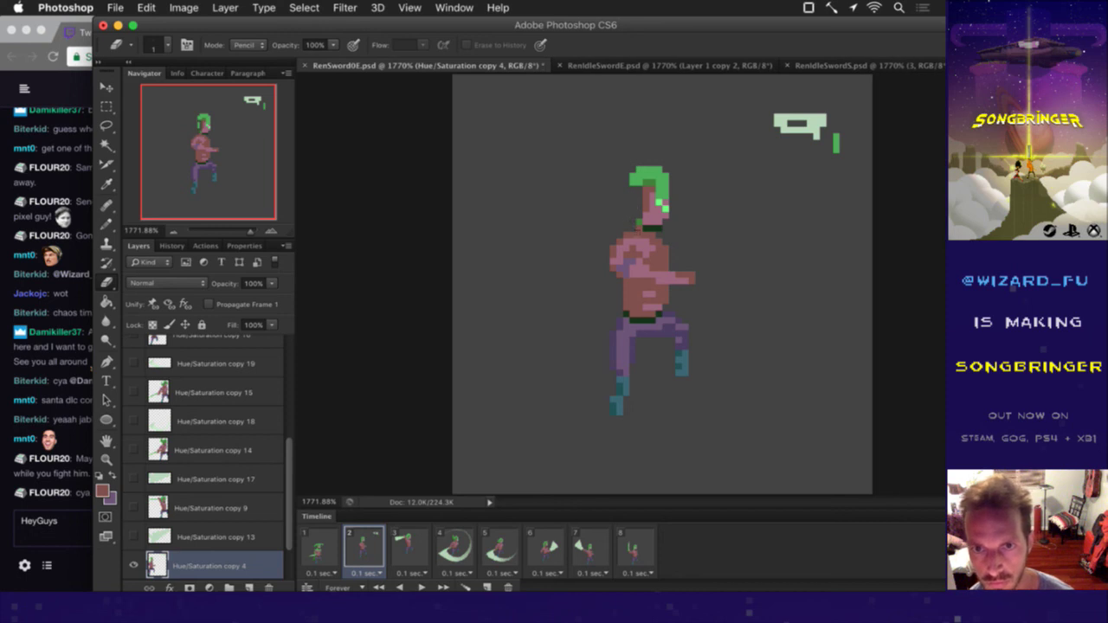
key(i)
click(645, 184)
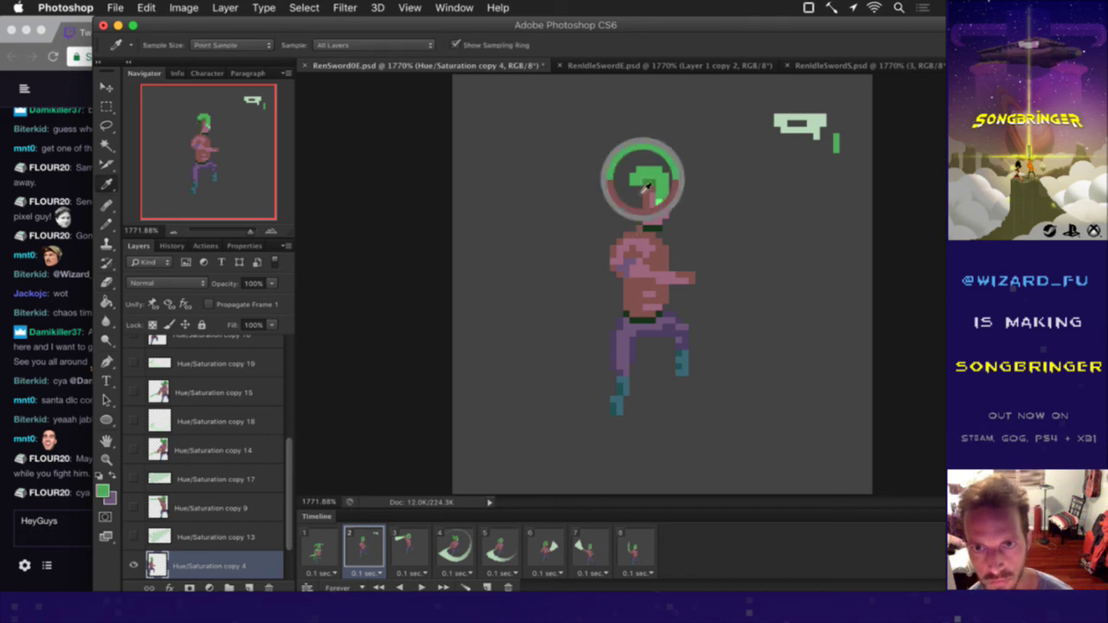
key(b)
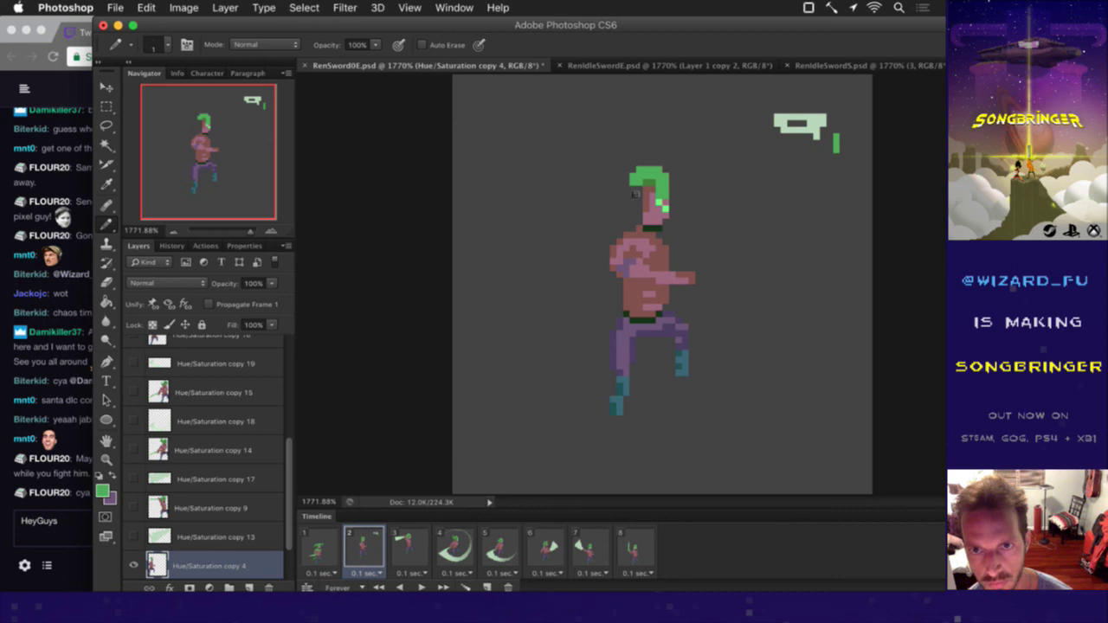
drag(626, 181, 627, 191)
alt+click(650, 188)
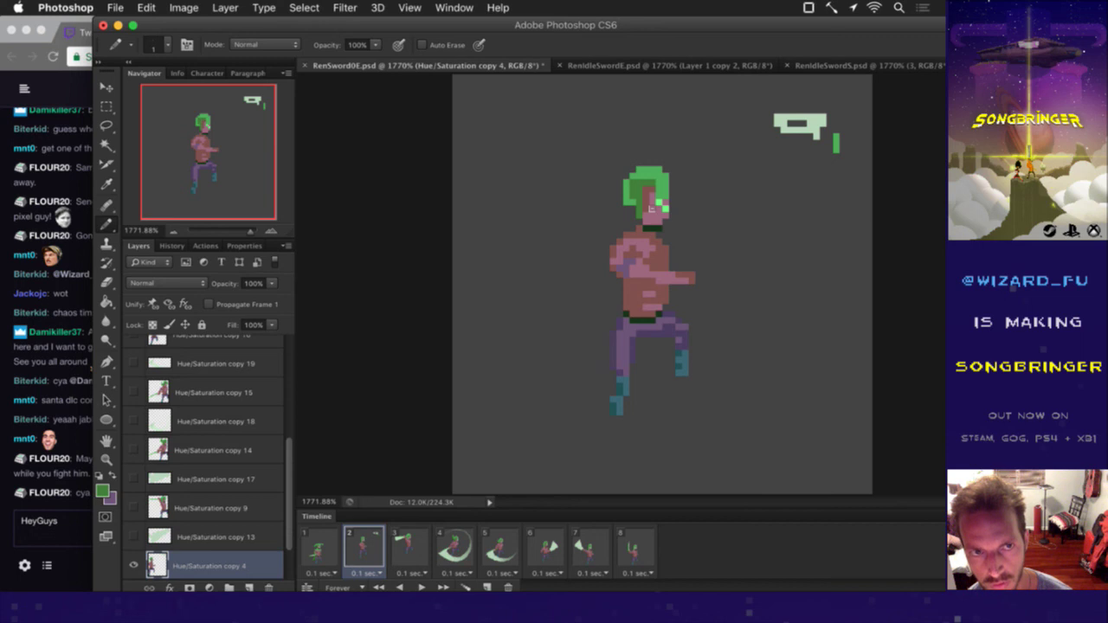
click(620, 189)
click(619, 201)
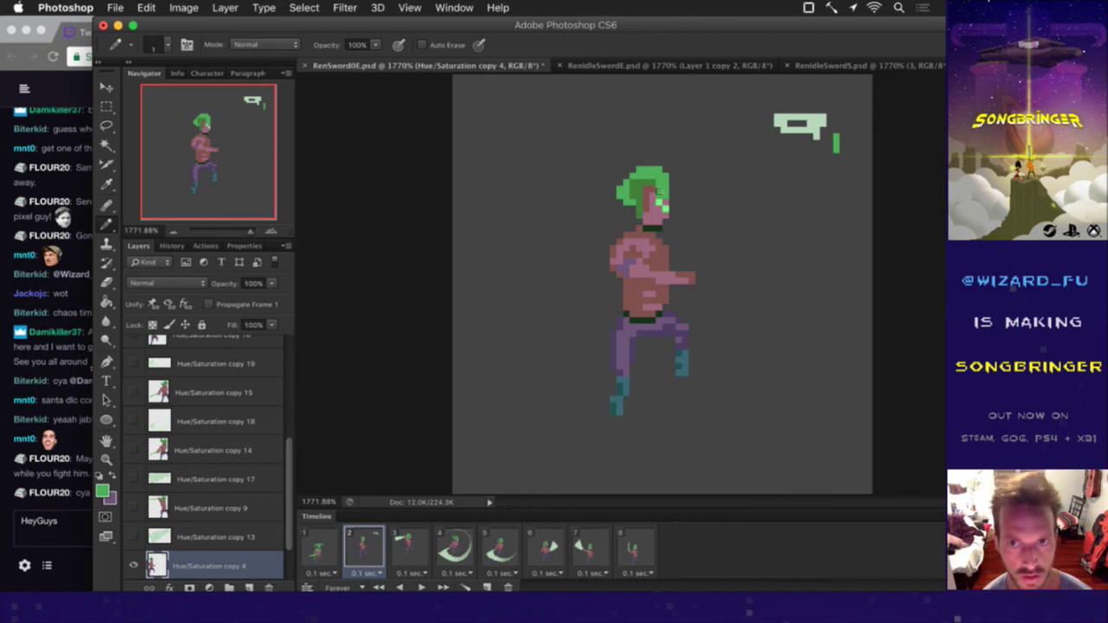
Step: Refine the back of the hair with the sampled darker green and save RenSword0E.psd
key(i)
click(649, 193)
key(b)
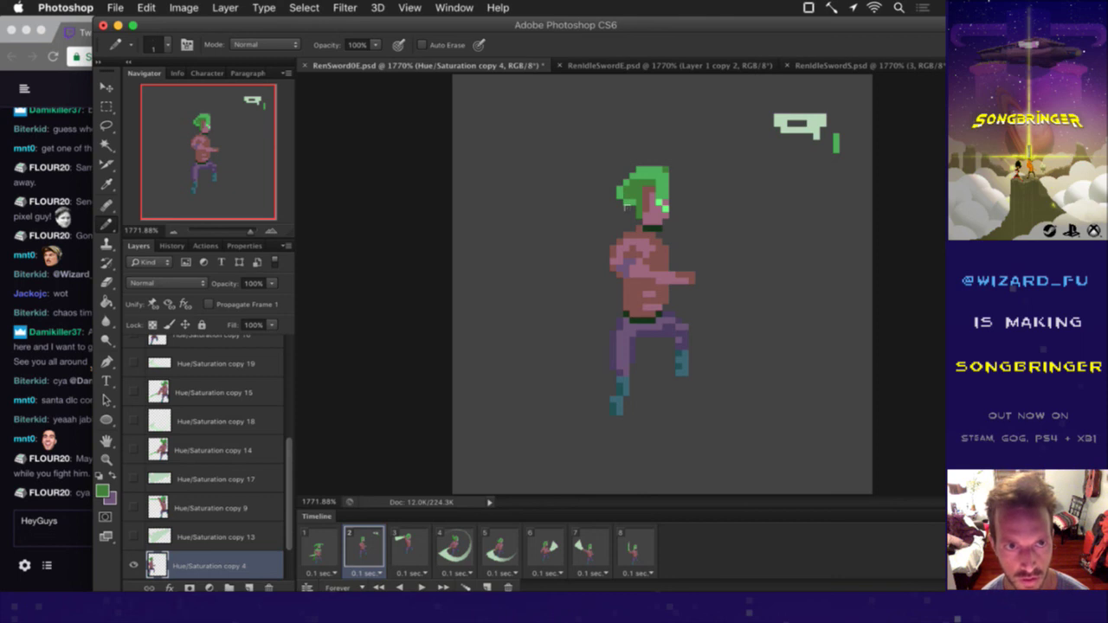
key(e)
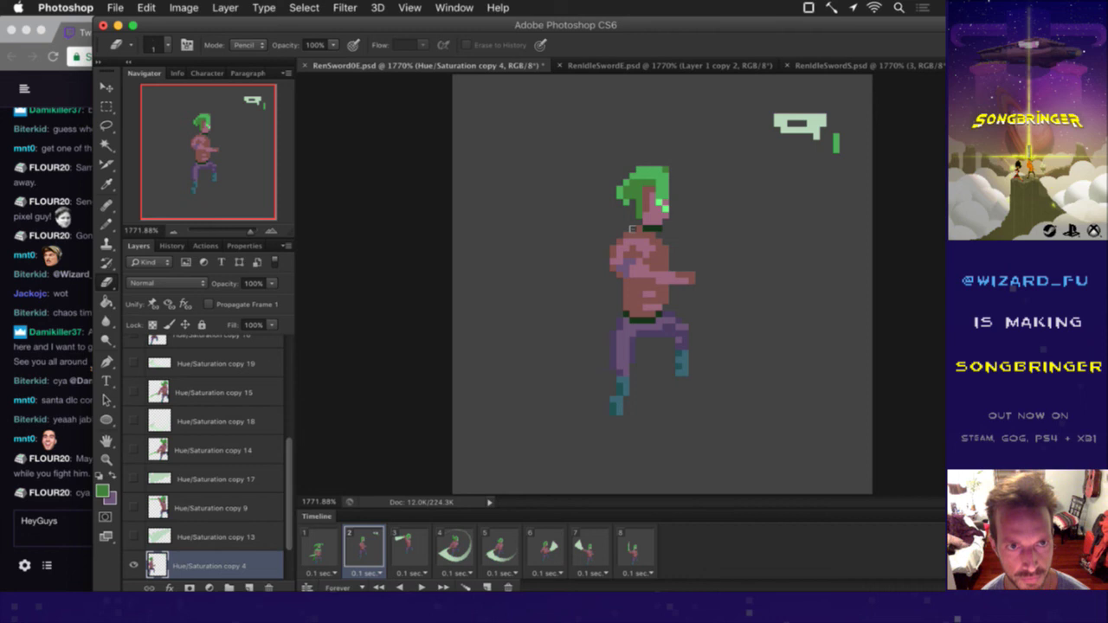
key(cmd+s)
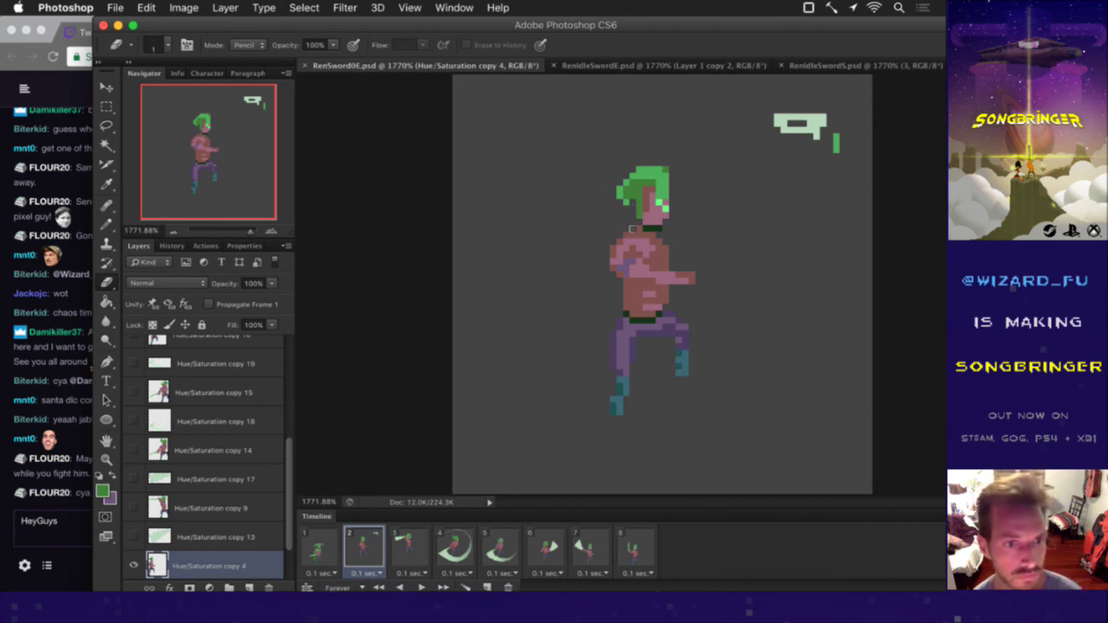
Step: Read the latest viewer comments in the Twitch chat, and switch back to Photoshop
click(52, 474)
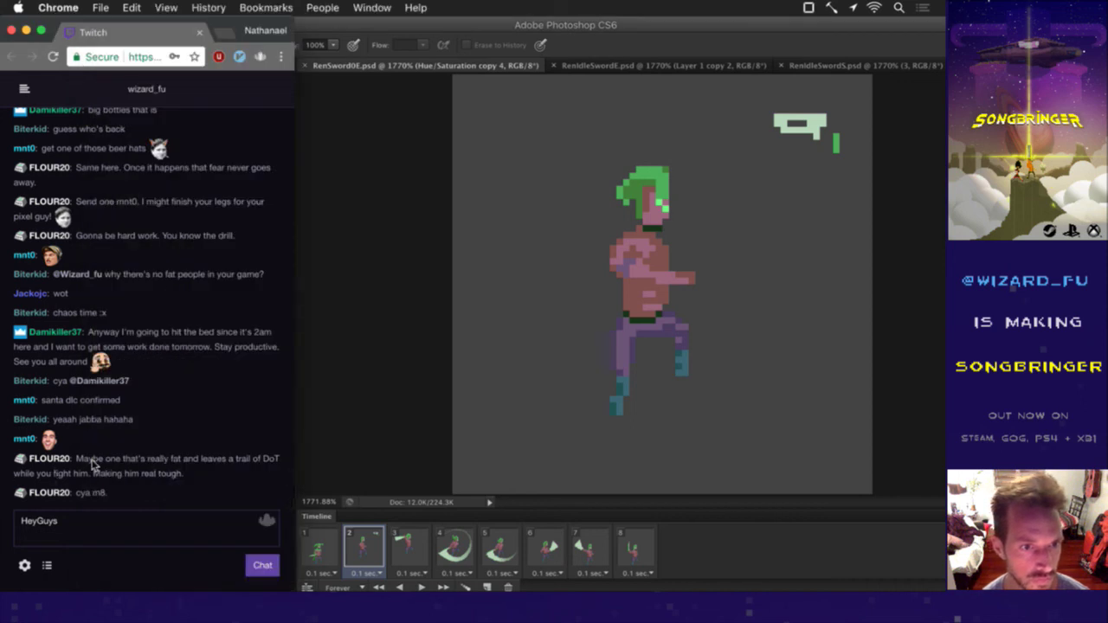
drag(95, 461, 144, 461)
click(149, 472)
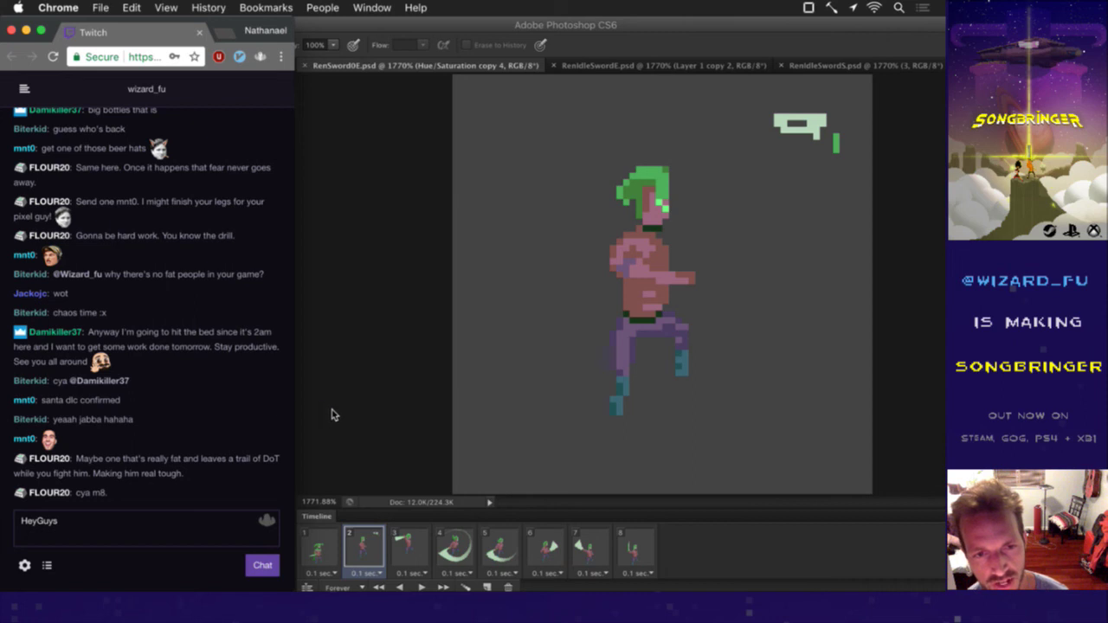
click(332, 410)
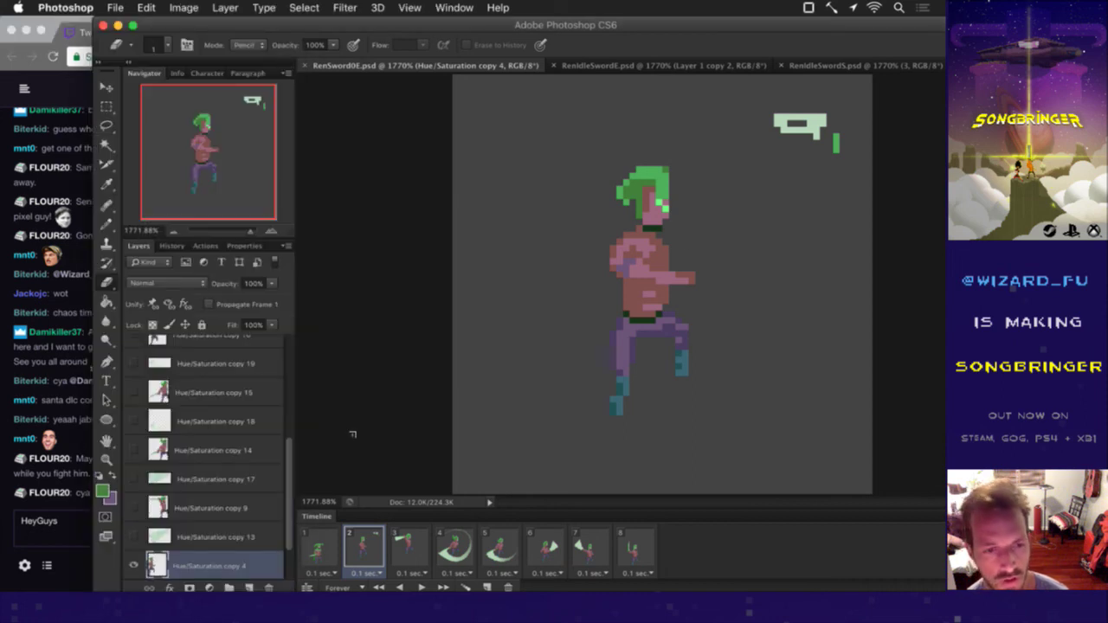
Step: Sample the pale green swatch and draw a thin sword blade from the hand down across the raised leg
key(i)
click(814, 135)
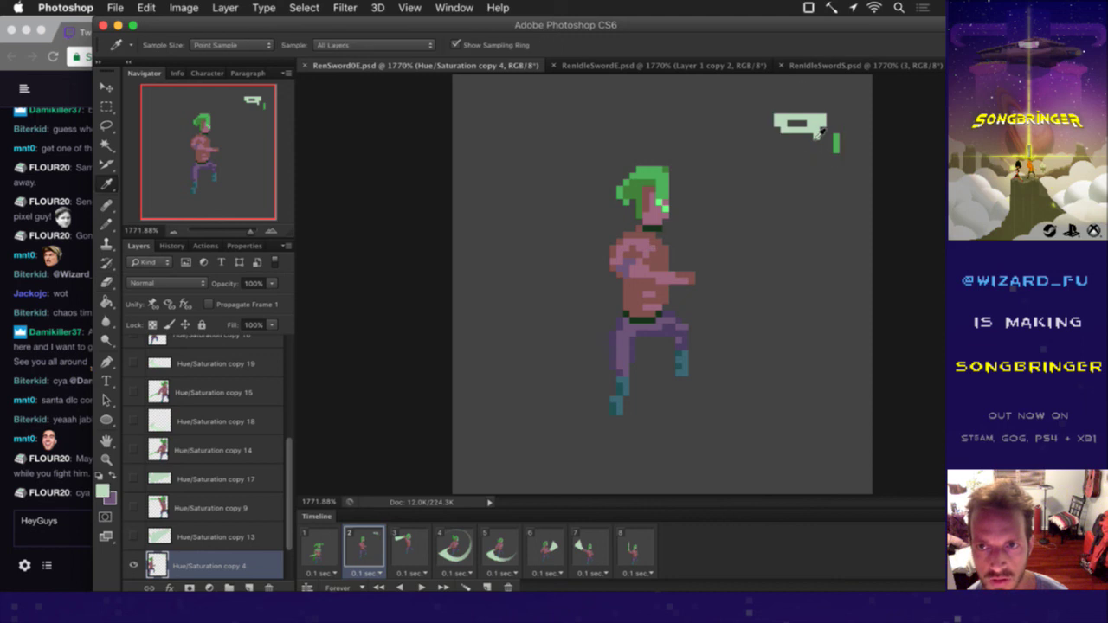
key(b)
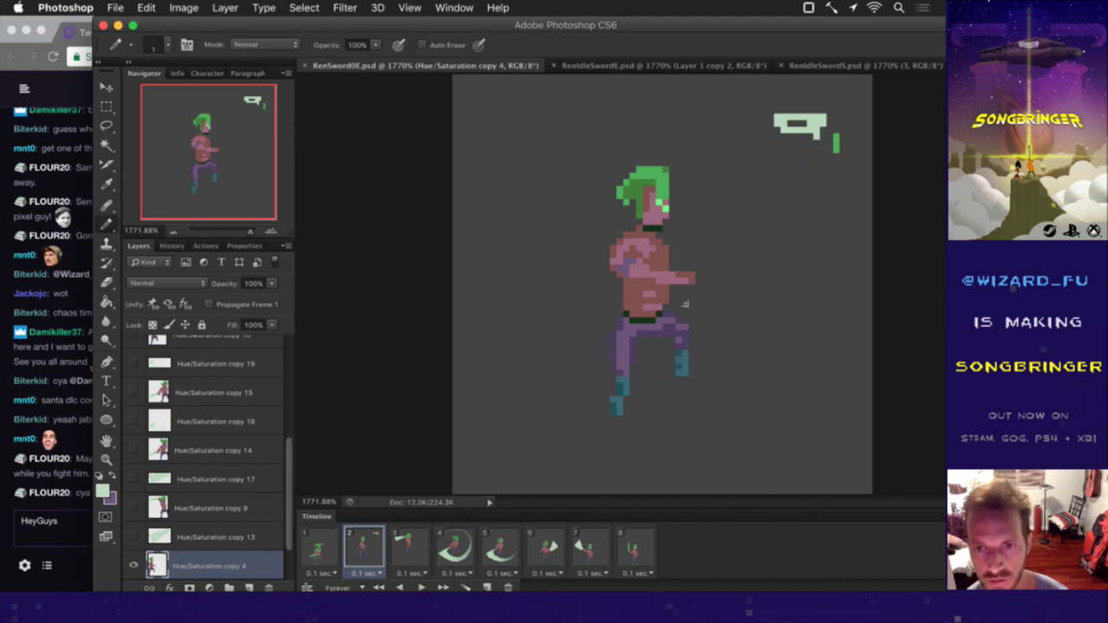
drag(685, 289, 667, 362)
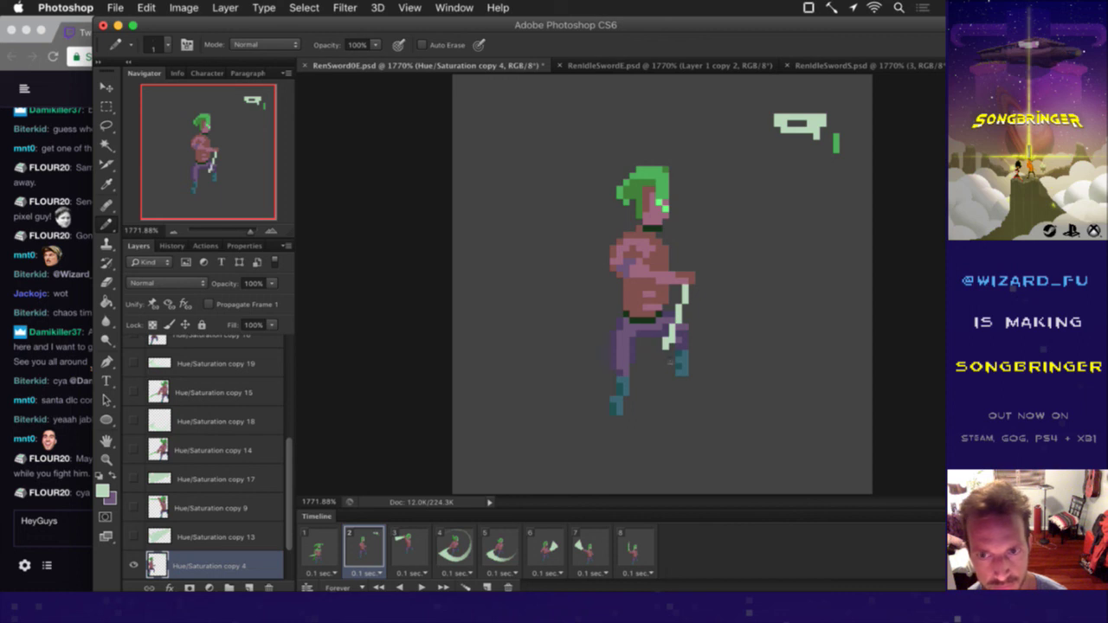
click(665, 357)
key(e)
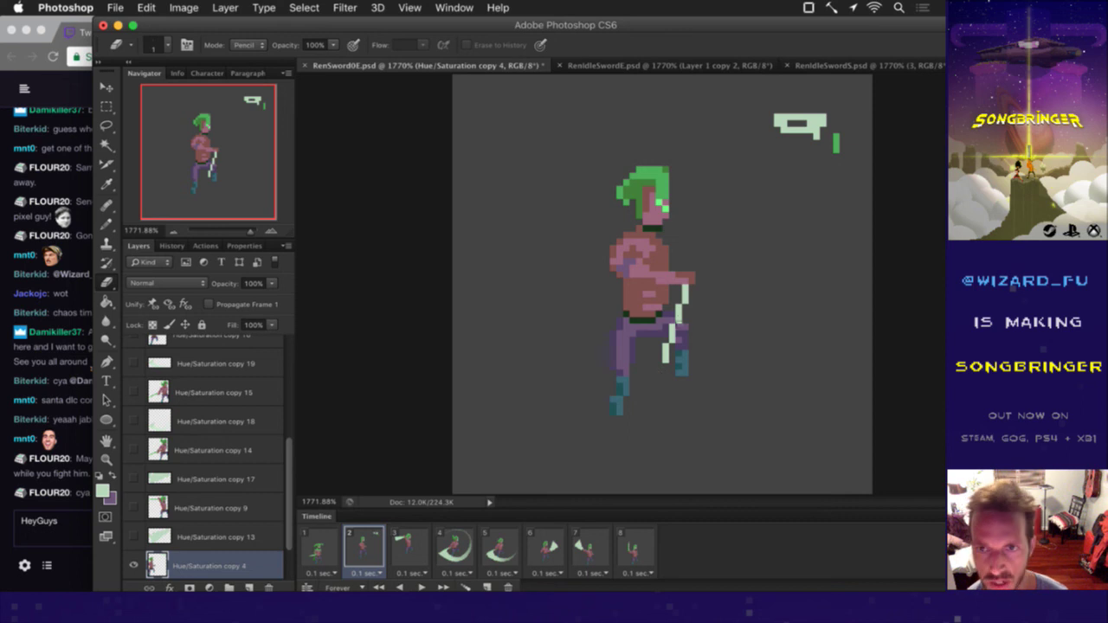
Step: Sample the bright green swatch and paint the sword's hilt just above the hand
key(i)
click(836, 147)
key(b)
click(691, 269)
click(692, 263)
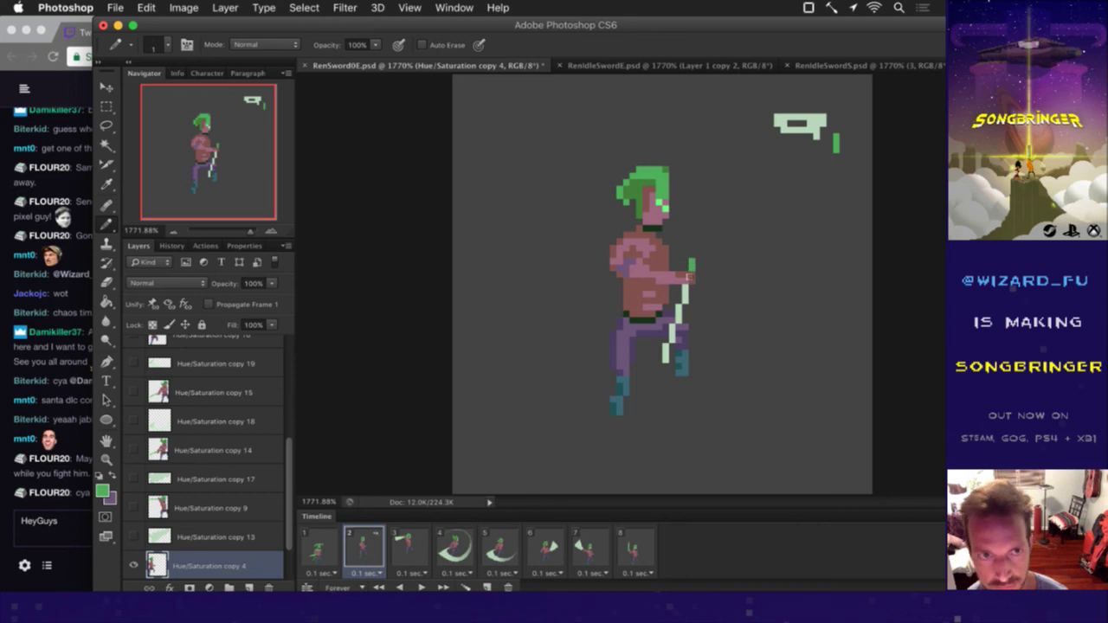
Step: Paint a bright green edge along the back of the sword blade, from the hand down across the raised leg
drag(685, 289, 680, 300)
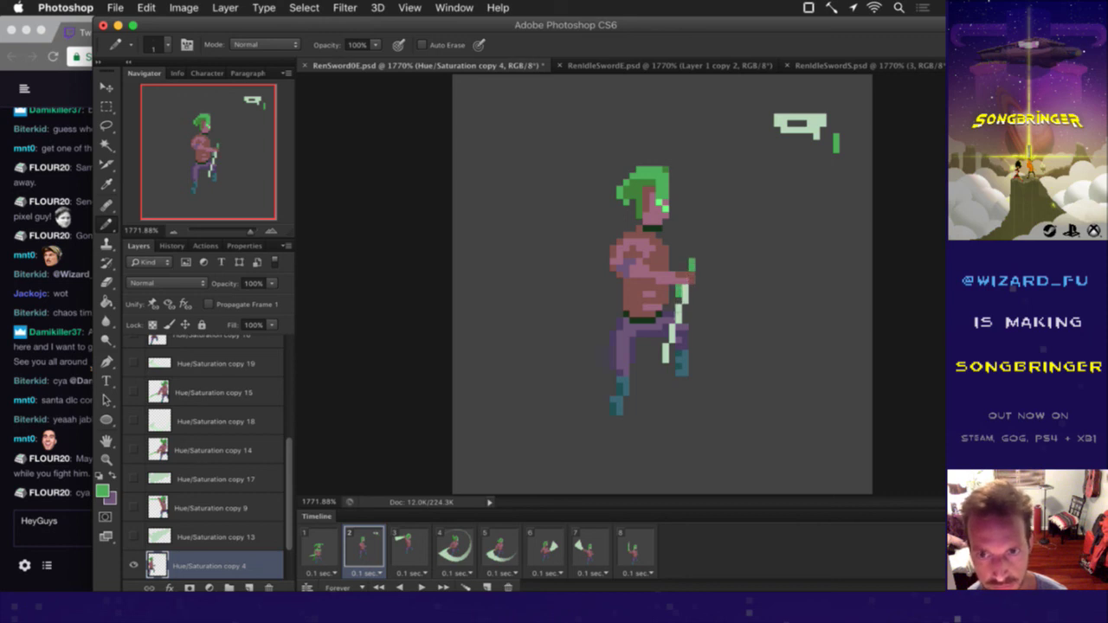
click(673, 314)
click(674, 327)
drag(673, 307, 665, 347)
click(664, 340)
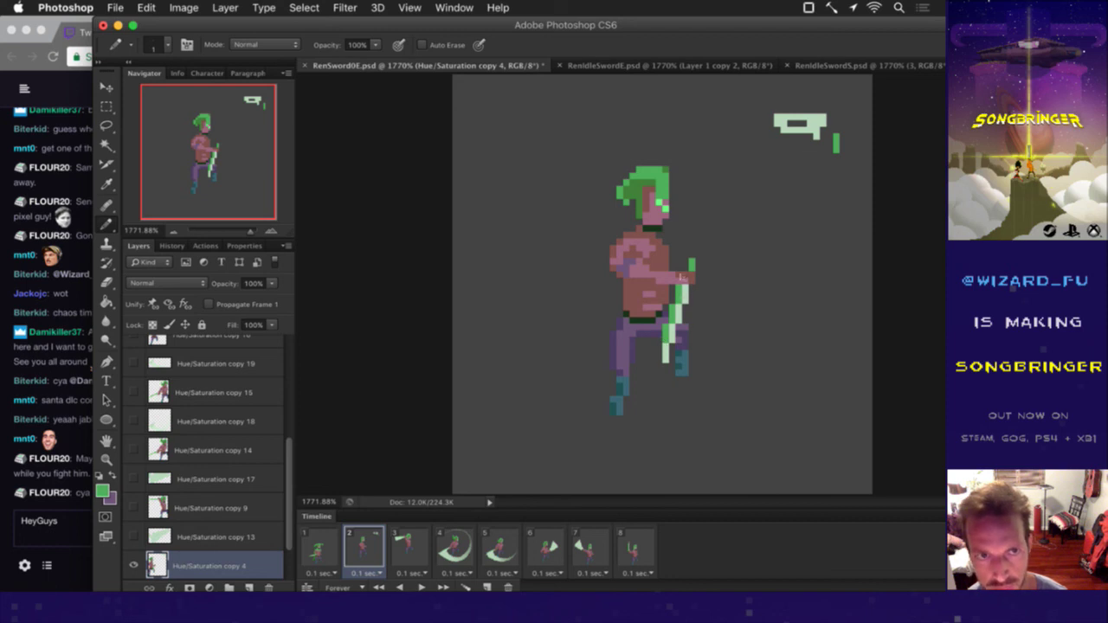
Step: Select the hand and sword with a rectangular marquee, move them up one pixel, and deselect
key(m)
mouse_move(684, 256)
mouse_down()
mouse_move(701, 321)
mouse_move(684, 290)
mouse_move(678, 258)
mouse_move(716, 317)
mouse_move(687, 317)
mouse_move(676, 368)
mouse_up()
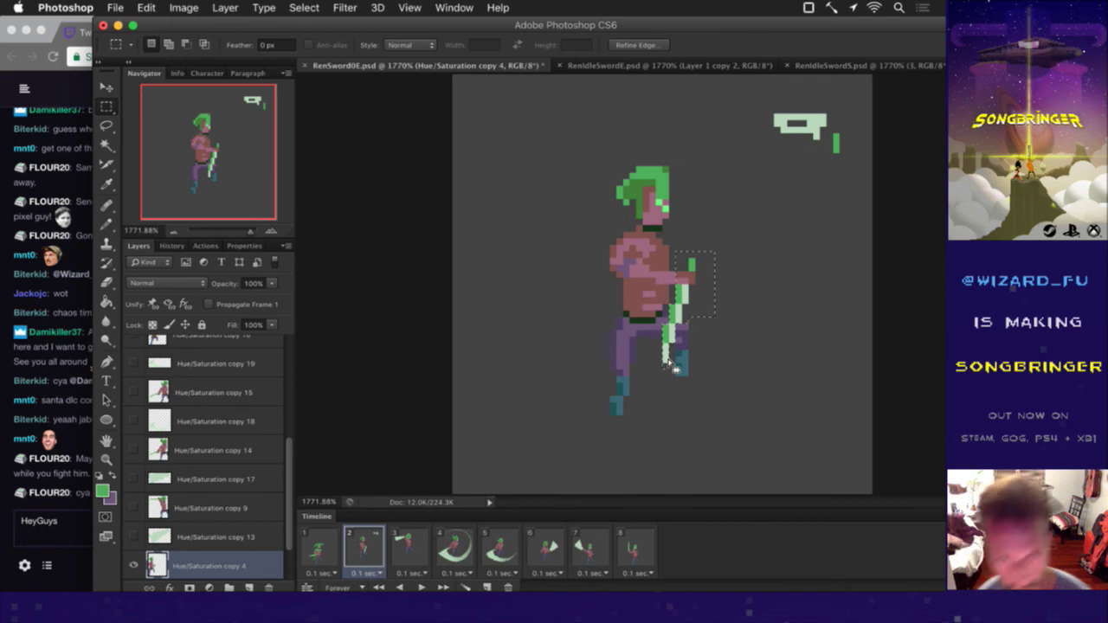
key(v)
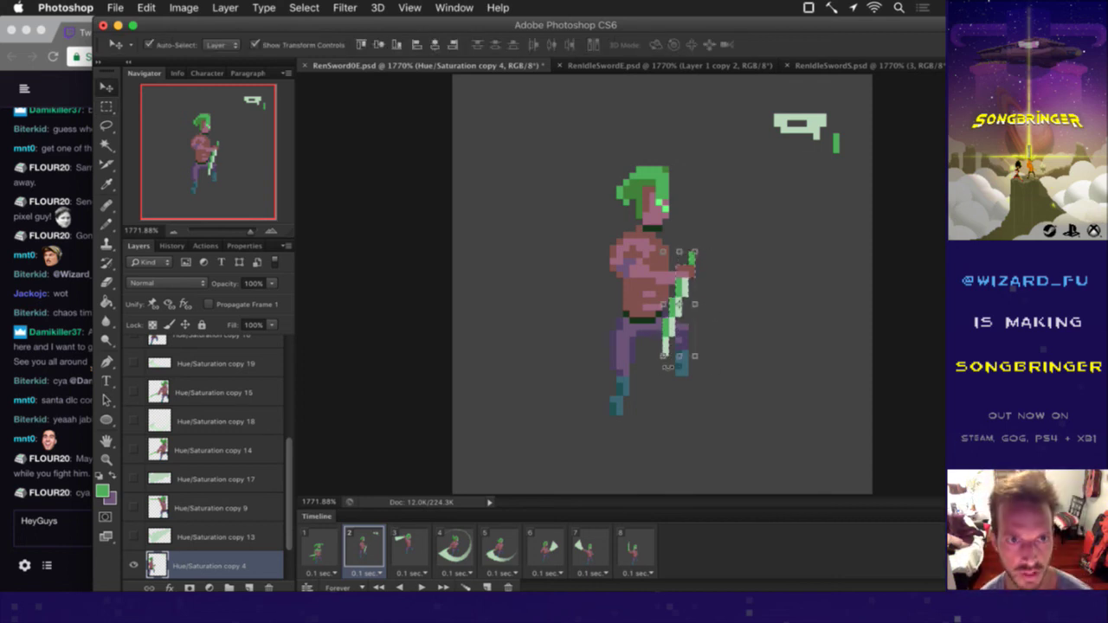
key(Up)
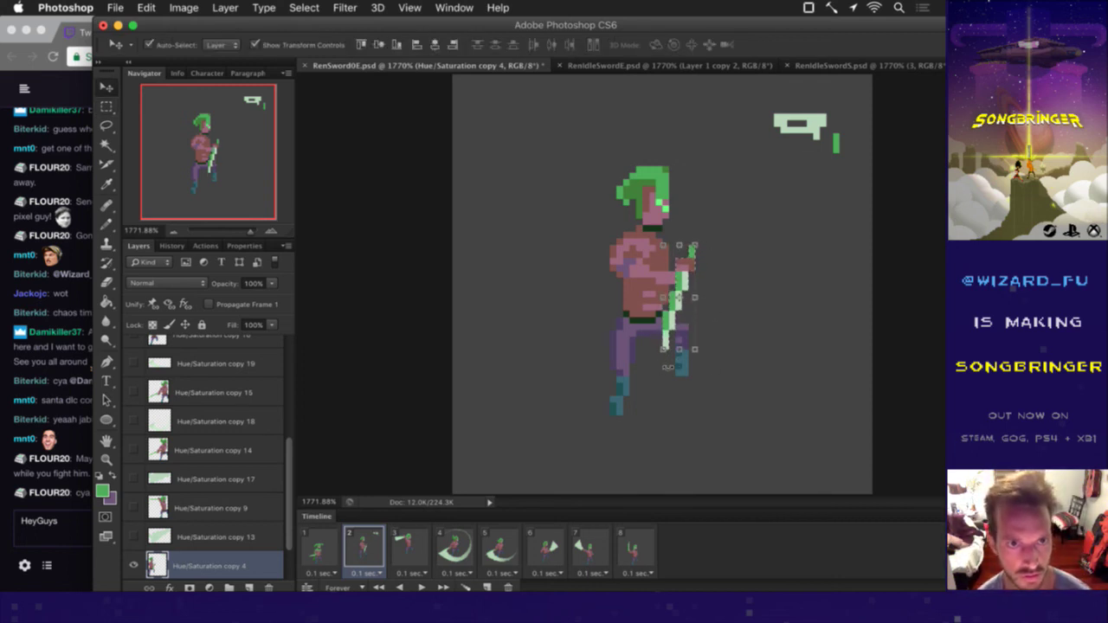
key(Left)
key(Down)
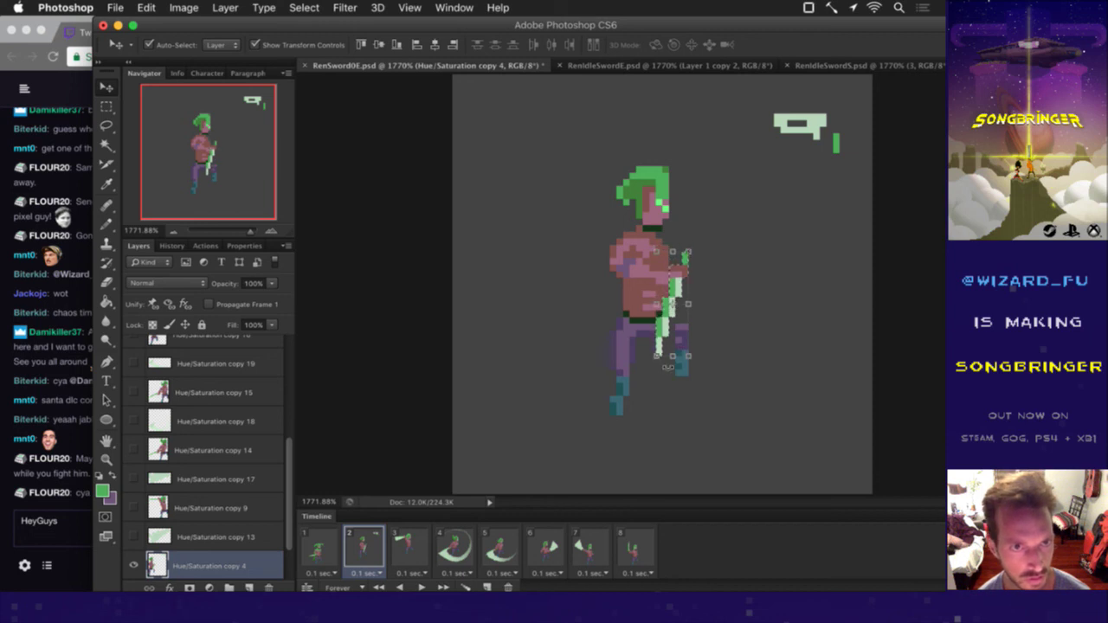
key(Right)
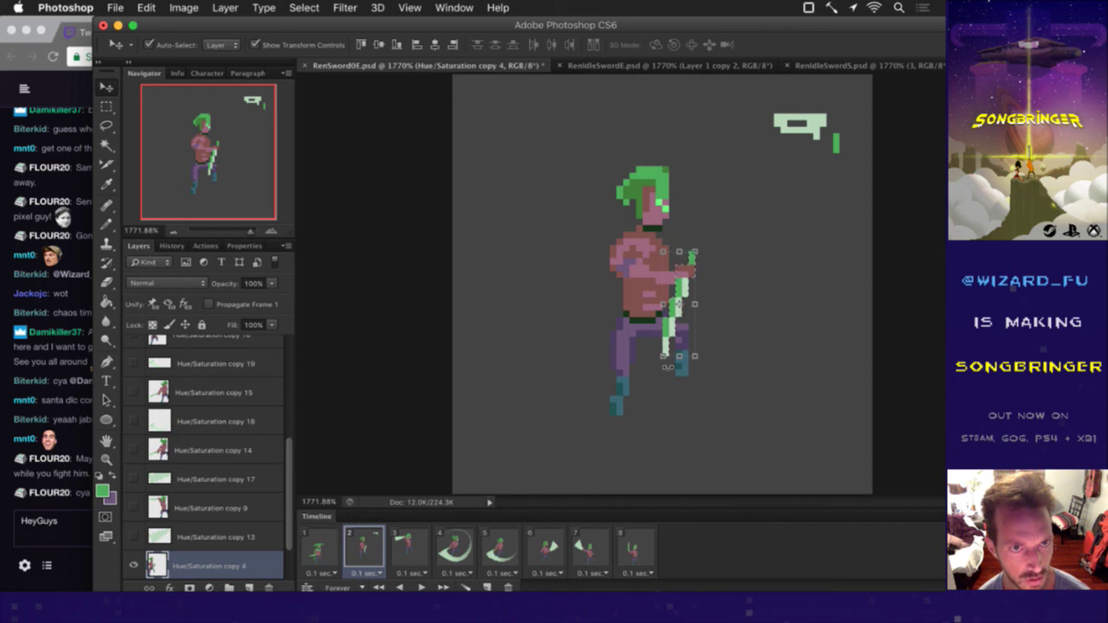
key(m)
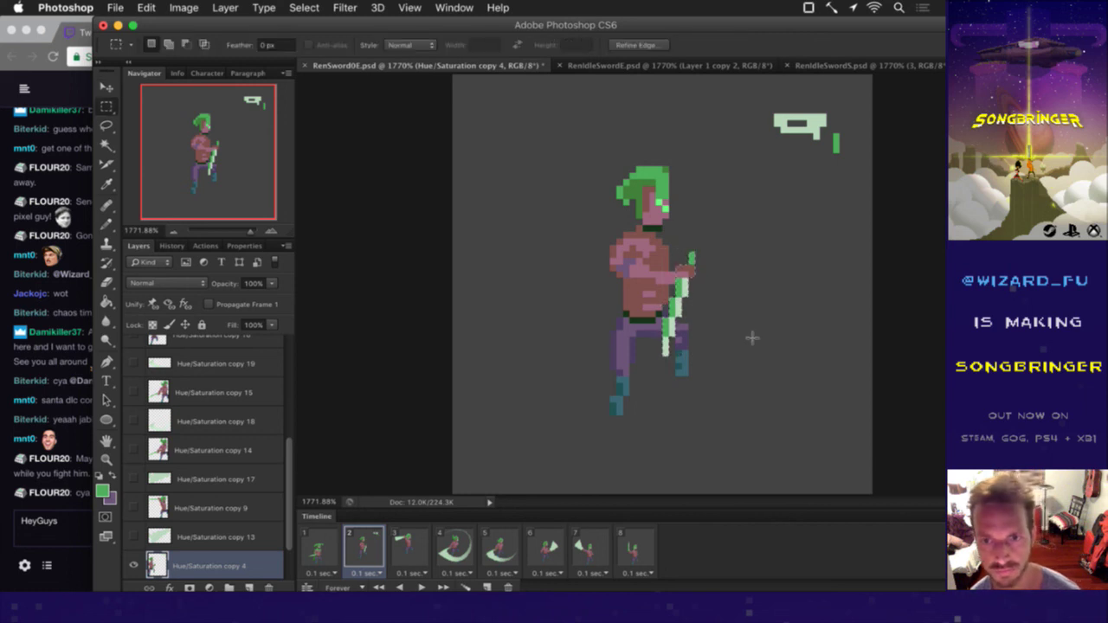
key(i)
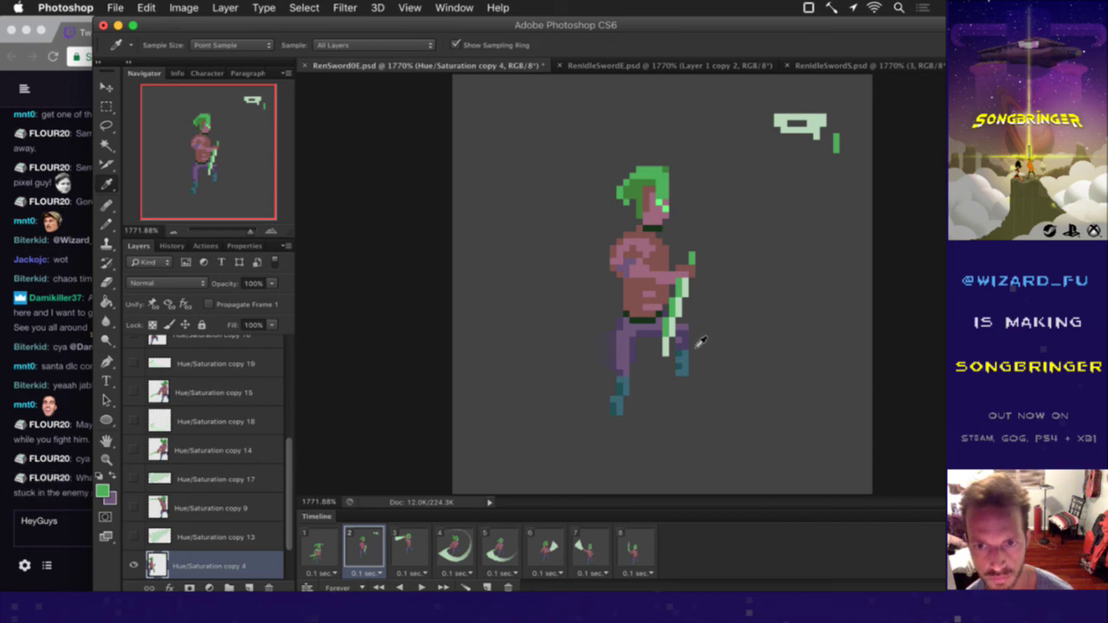
Step: Switch to Chrome to read the latest viewer comments in the Twitch chat, and return to Photoshop
key(super+Tab)
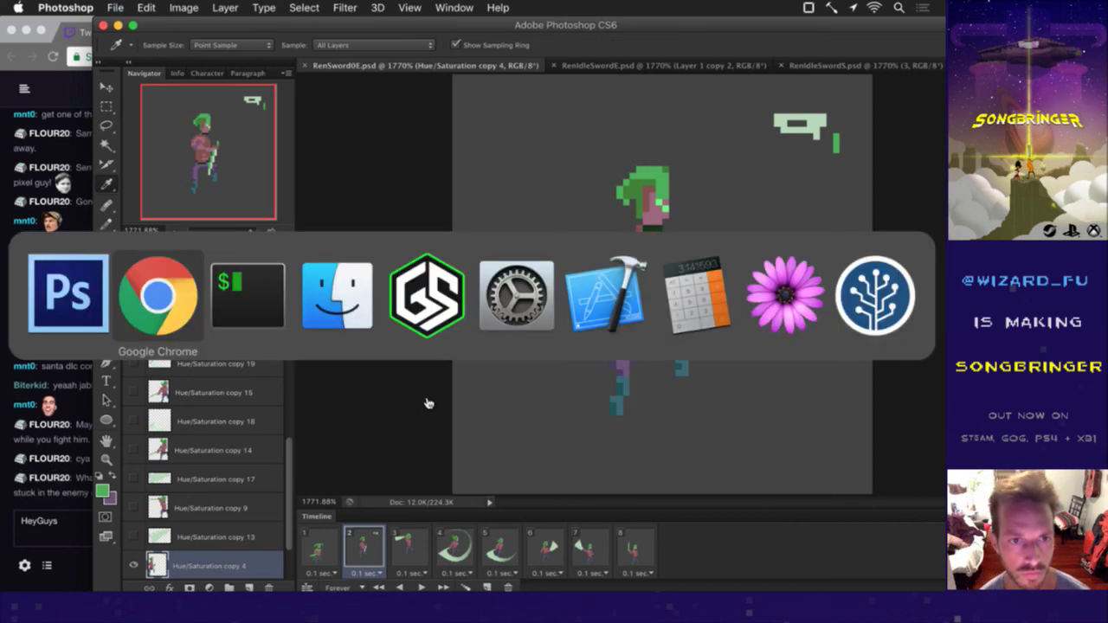
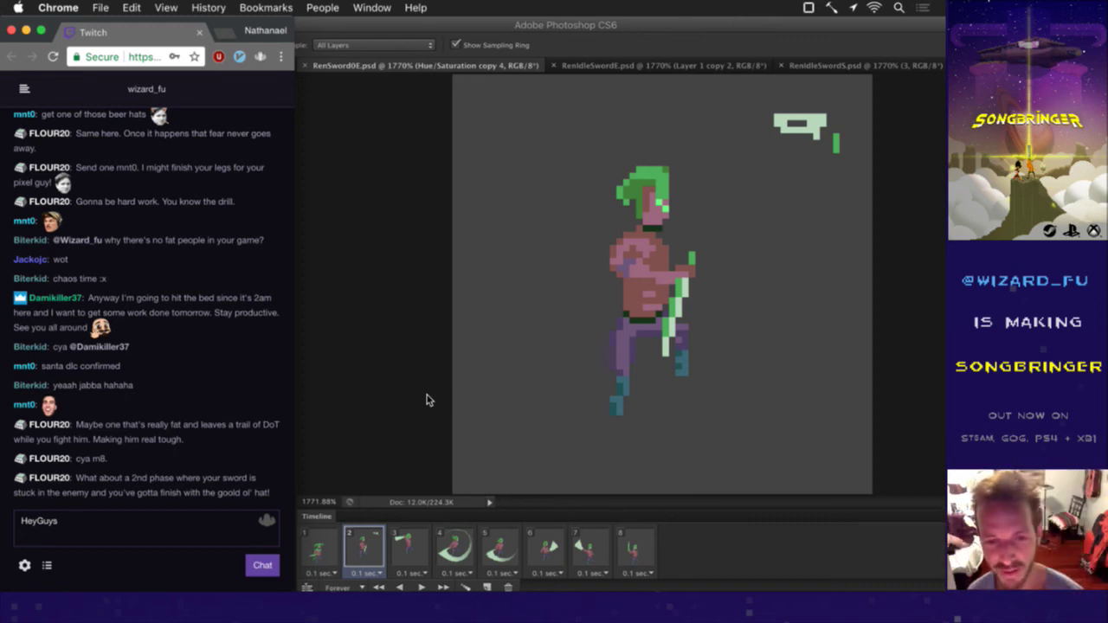
click(427, 395)
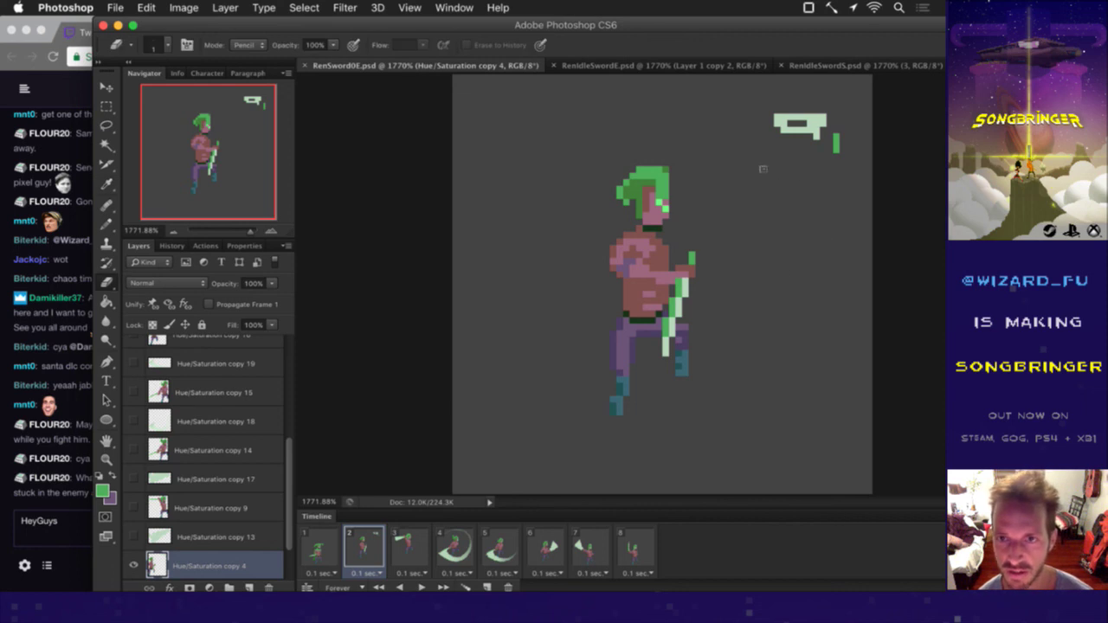
Step: Erase the leftover pale and bright green swatches beside the character, and save RenSword0E.psd
key(e)
mouse_move(782, 127)
mouse_down()
mouse_move(822, 113)
mouse_move(793, 130)
mouse_move(785, 118)
mouse_move(821, 127)
mouse_move(809, 144)
mouse_move(817, 136)
mouse_move(840, 172)
mouse_up()
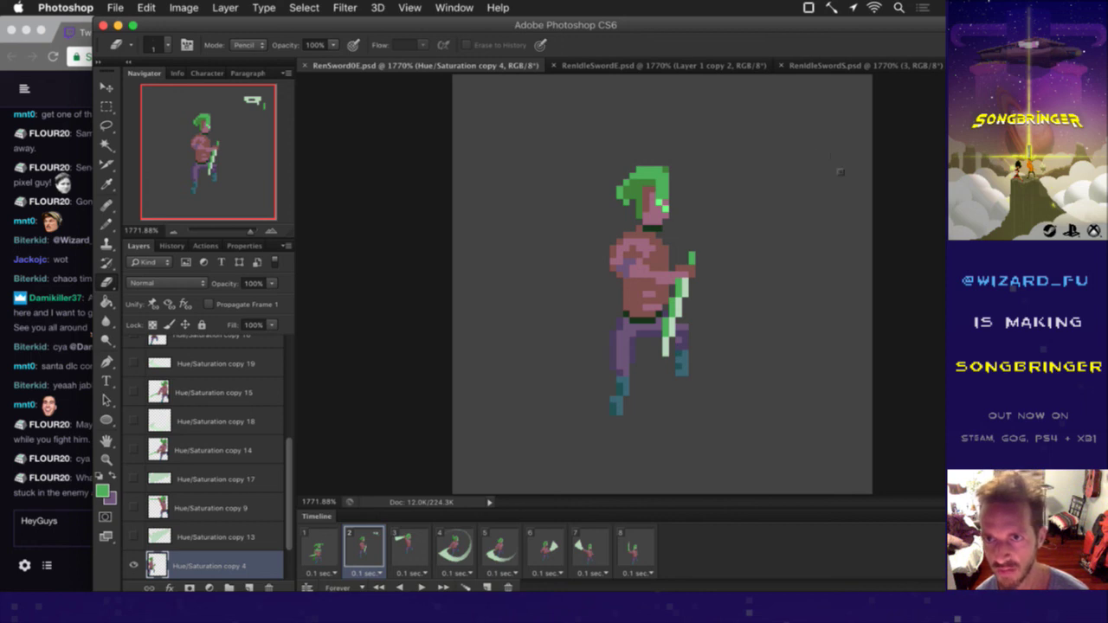
key(super+s)
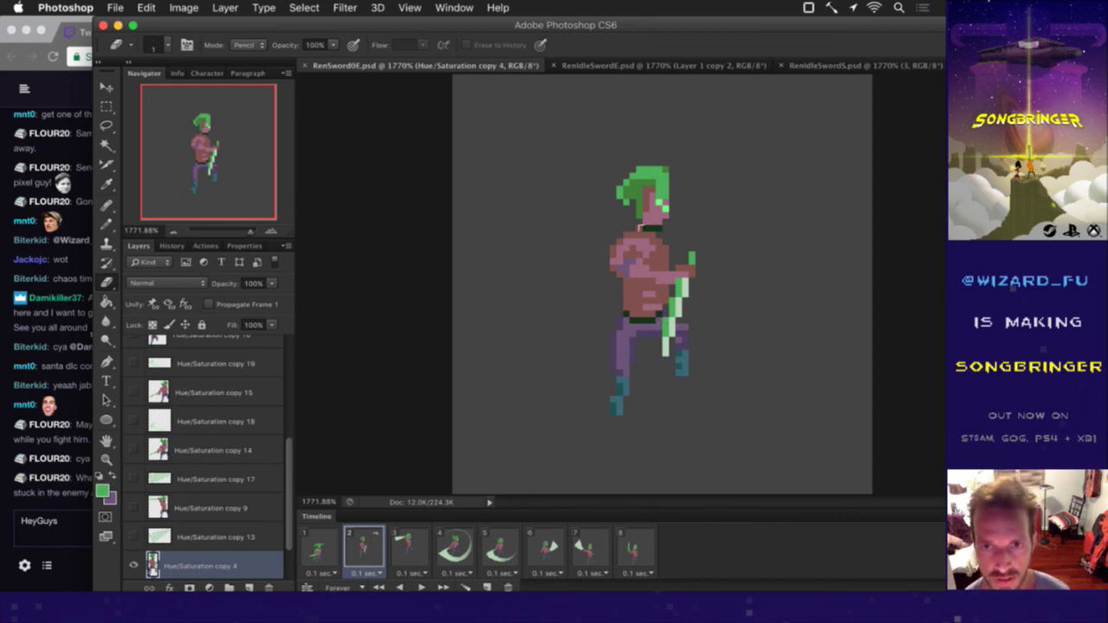
Step: Sample the collar's dark green and add a pixel of it at the back of the neck
key(i)
click(653, 232)
key(b)
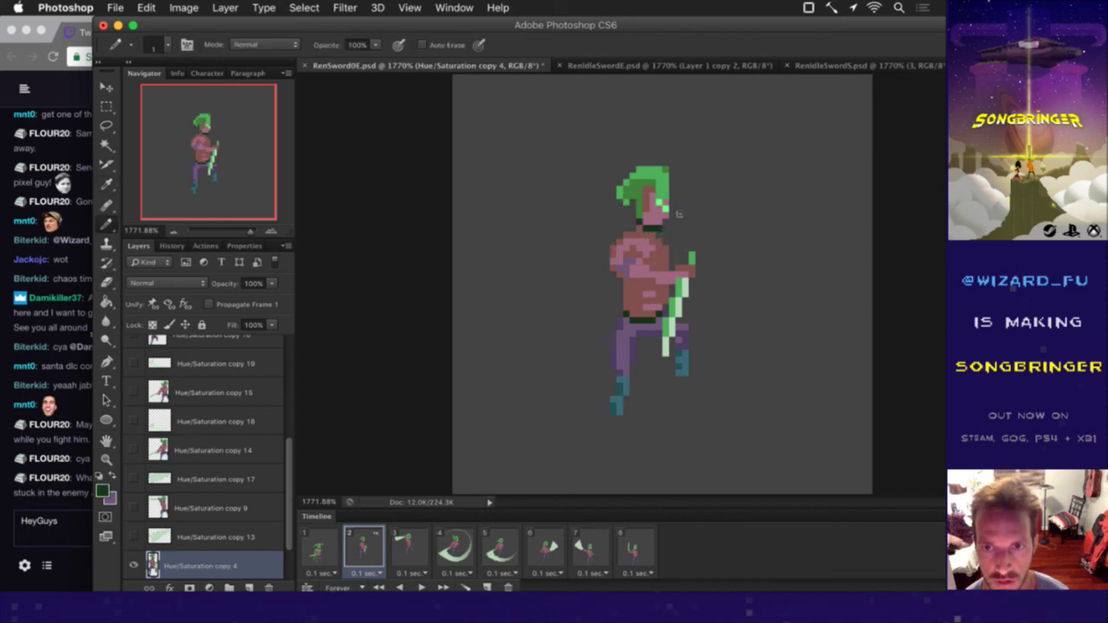
Step: Try the hair's darker green on the lower bright pixel of the face, restore the light green, and save
key(i)
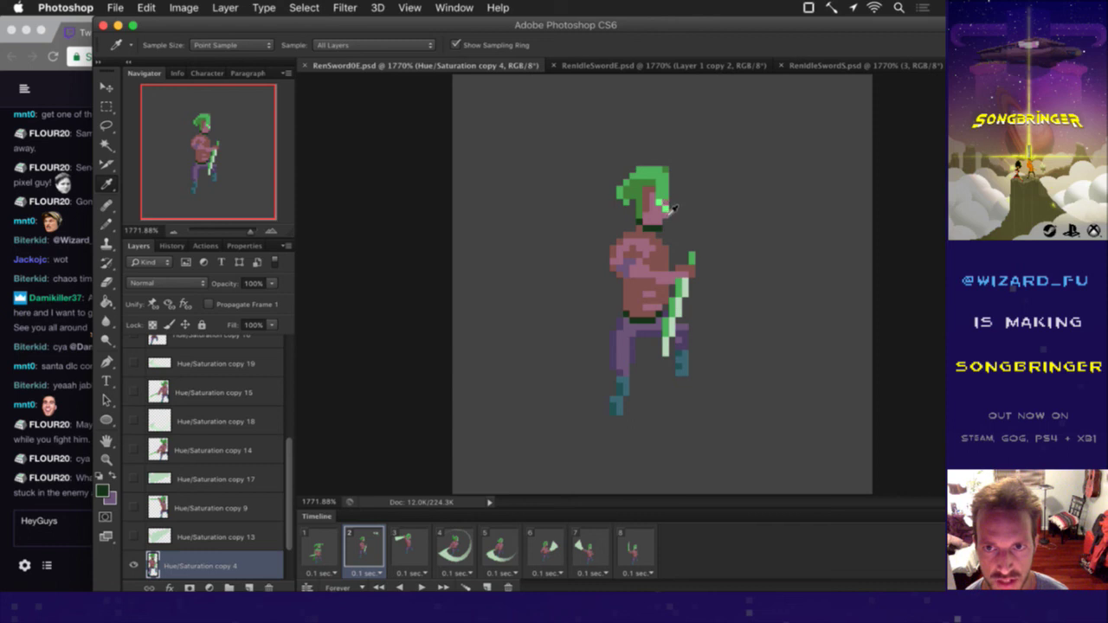
click(648, 199)
key(b)
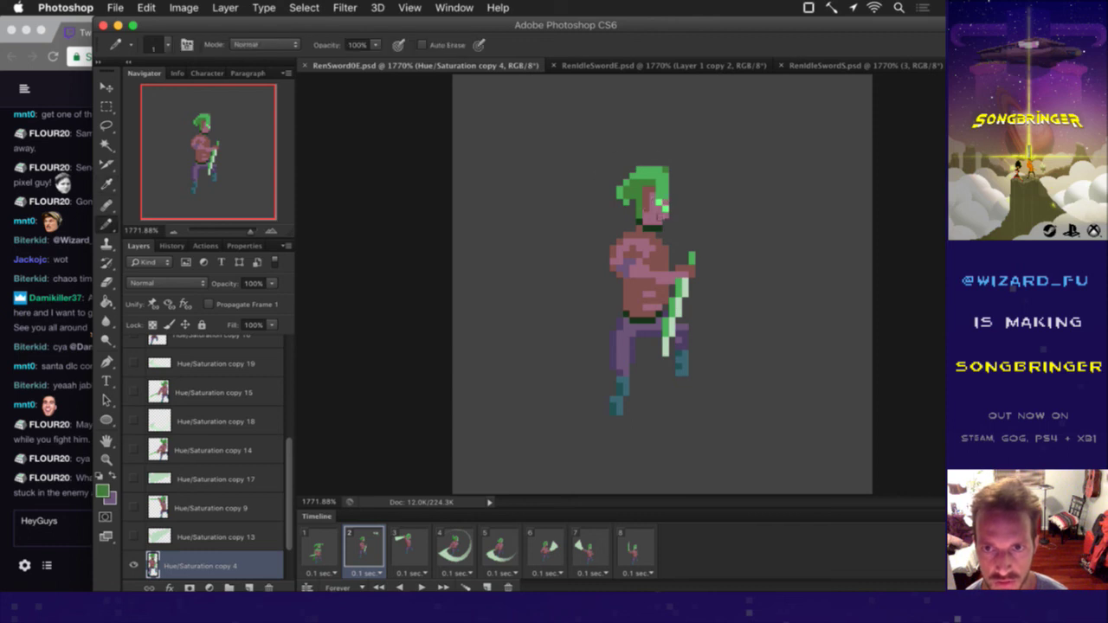
click(665, 223)
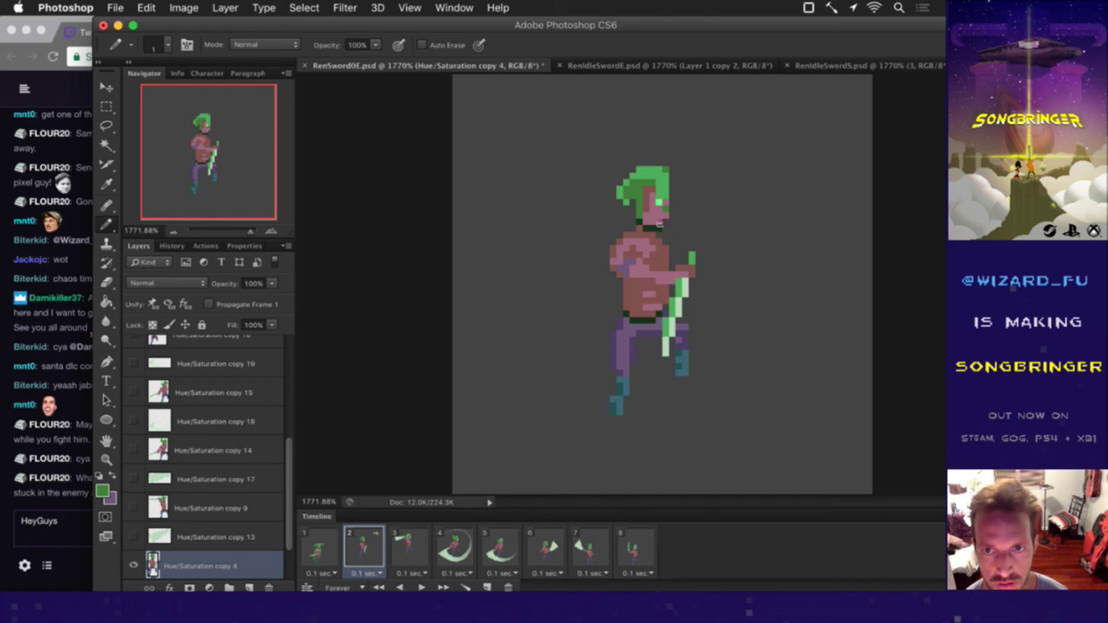
key(i)
key(b)
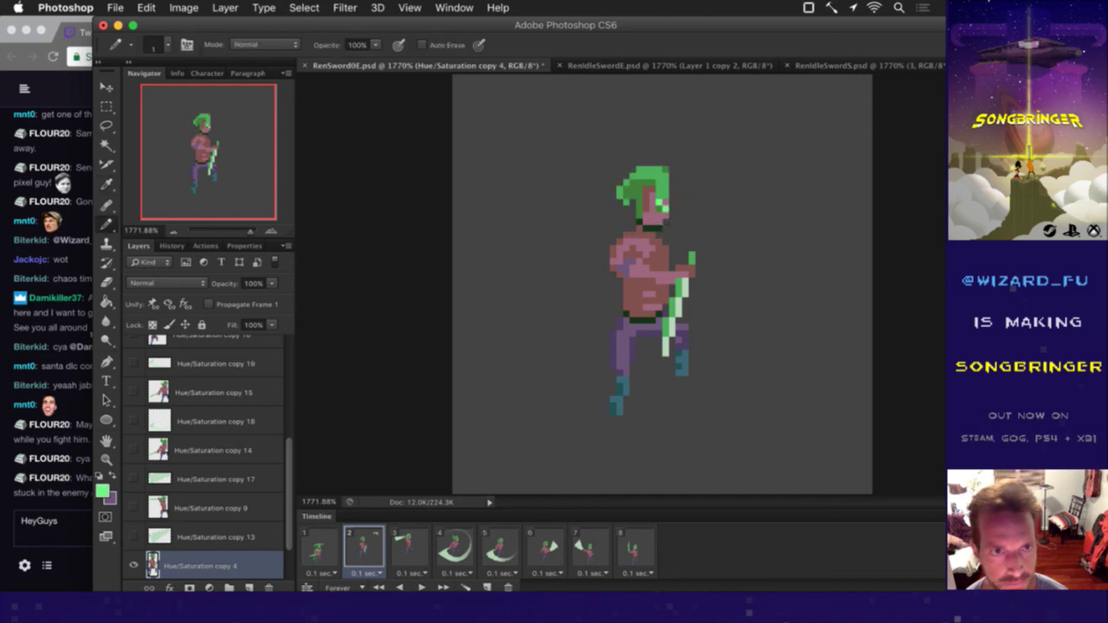
key(cmd+s)
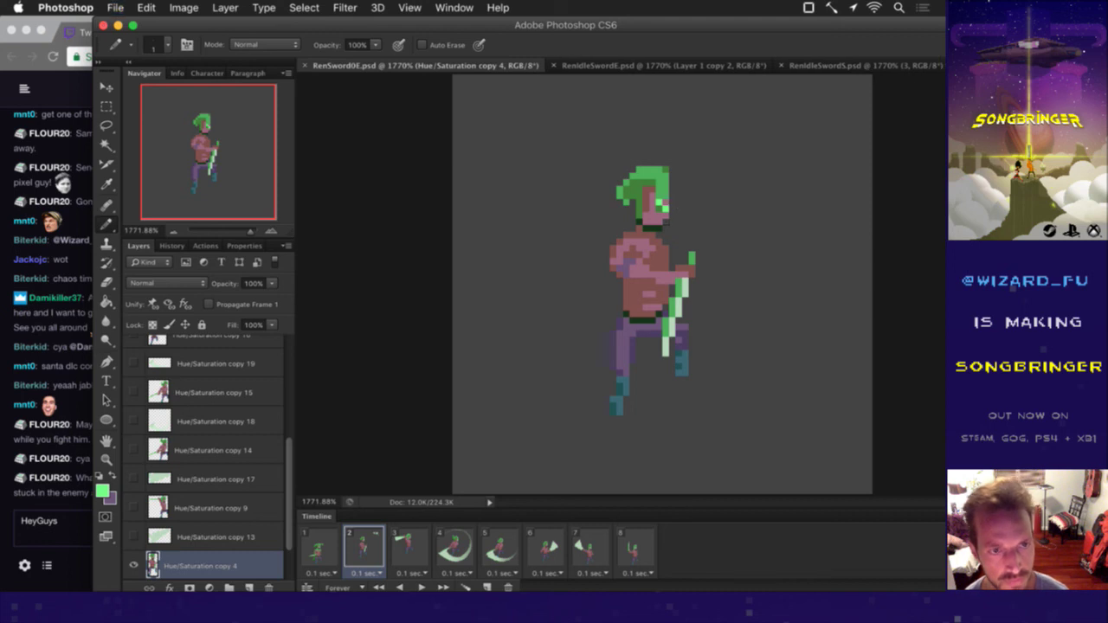
Step: Sample the hair's bright green and paint a cape collar over the shoulder, extending out behind the back
key(i)
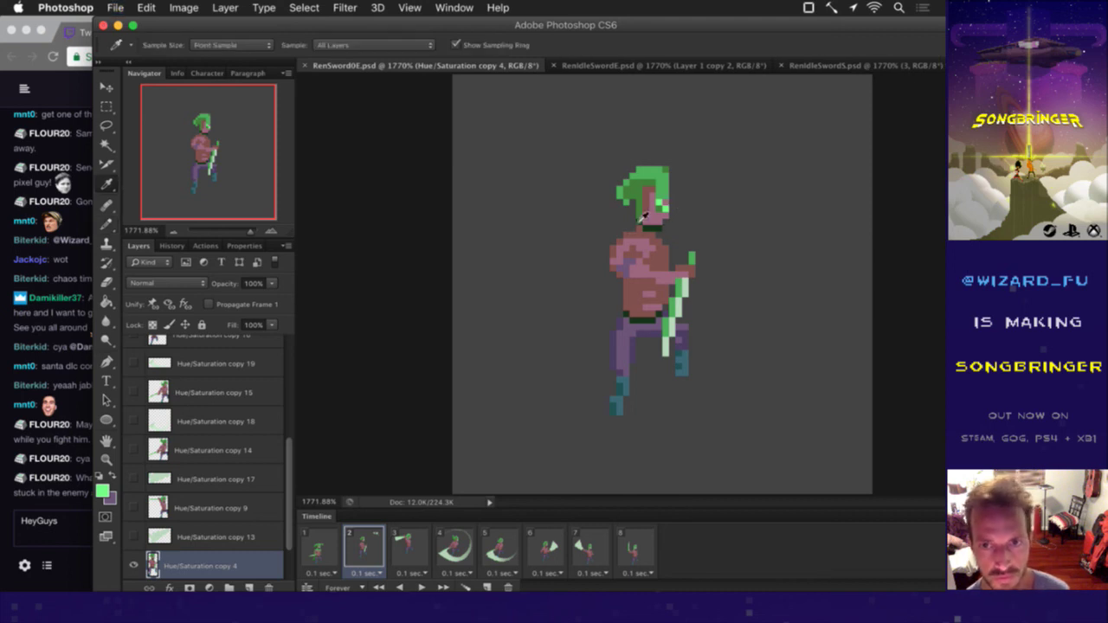
click(663, 184)
key(b)
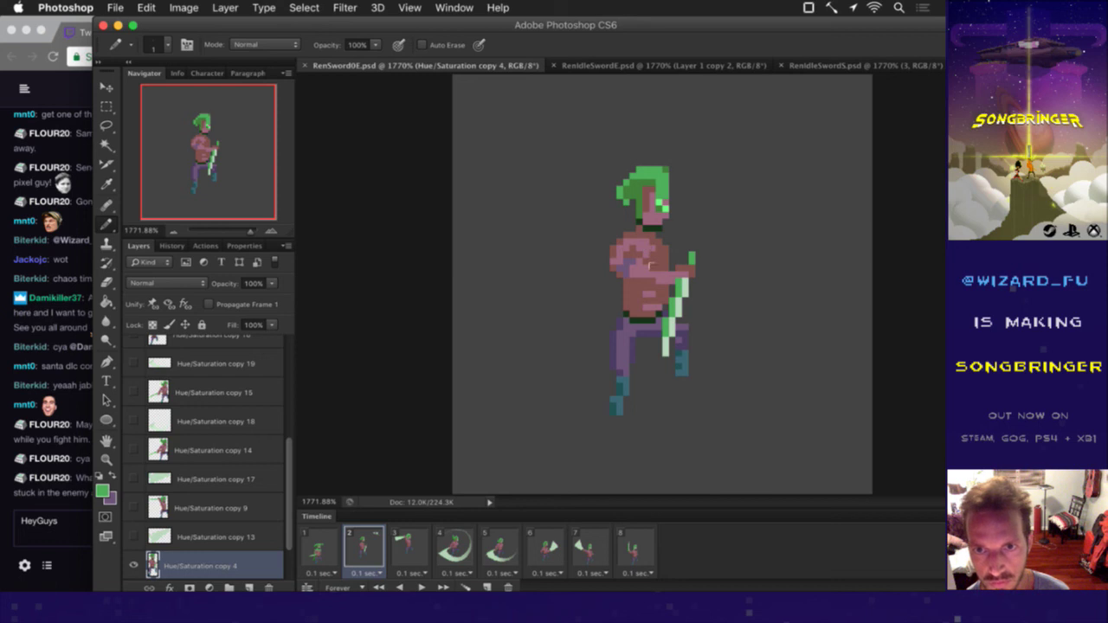
mouse_move(653, 257)
mouse_down()
mouse_move(656, 267)
mouse_move(640, 227)
mouse_move(647, 249)
mouse_move(602, 264)
mouse_up()
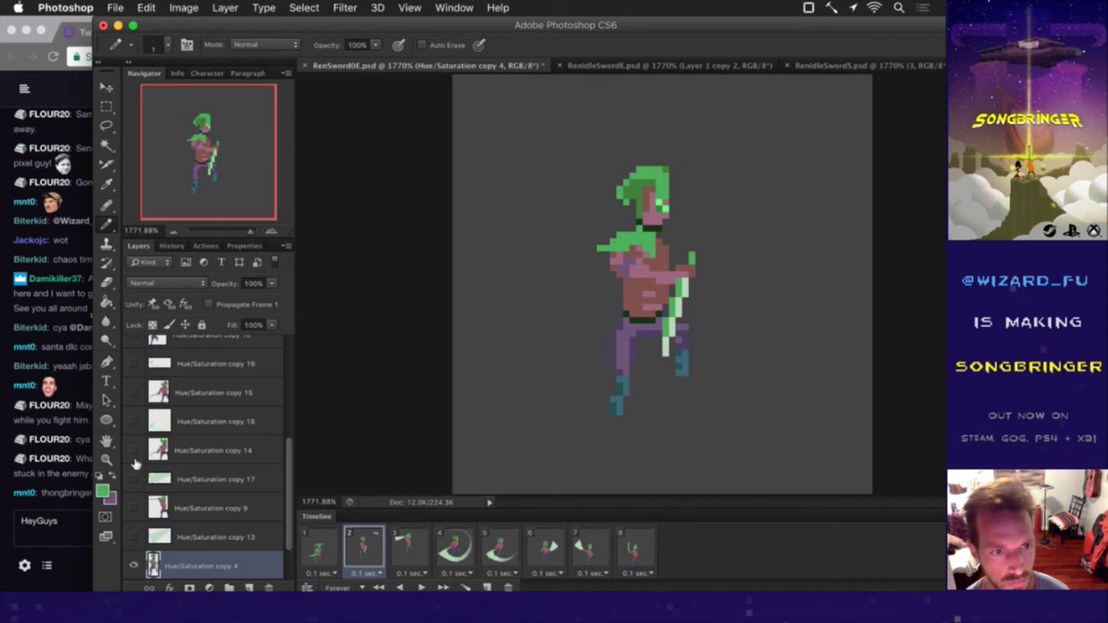
Step: Check the newest message in the Twitch chat, and return to the Photoshop canvas
click(70, 493)
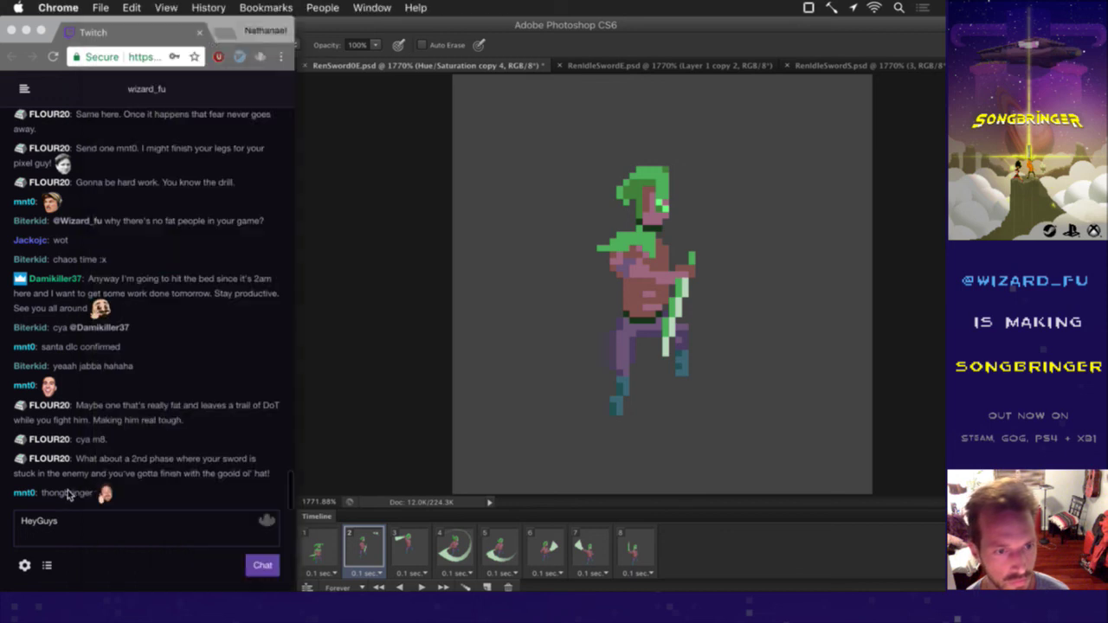
click(425, 345)
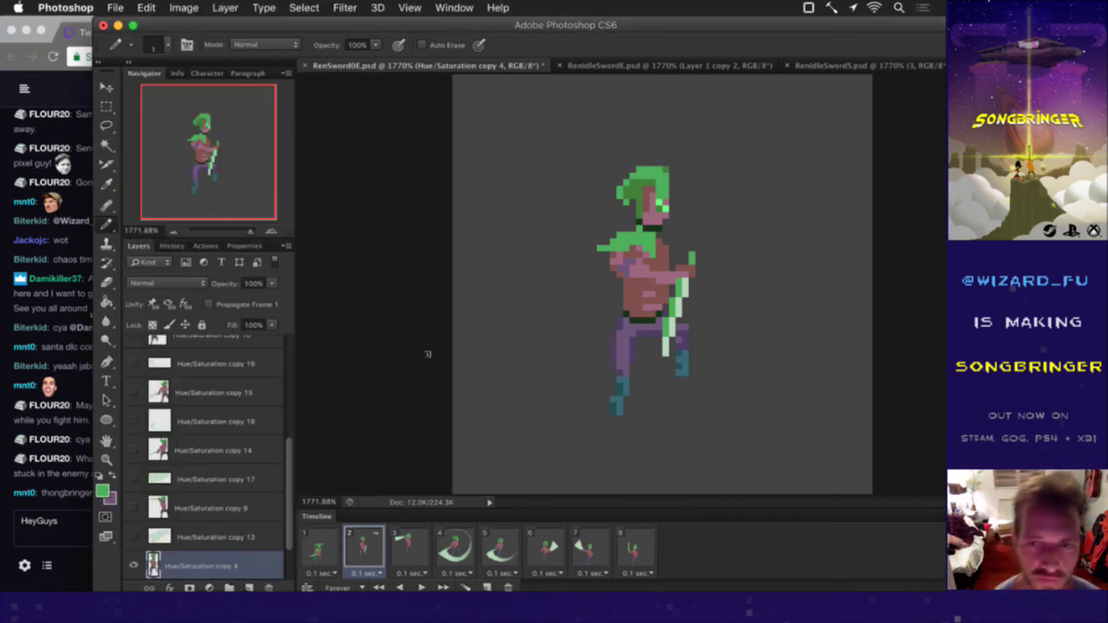
Step: Sample the darker green, paint the cape hanging down behind the back and legs, and erase its lower end to shorten it
key(i)
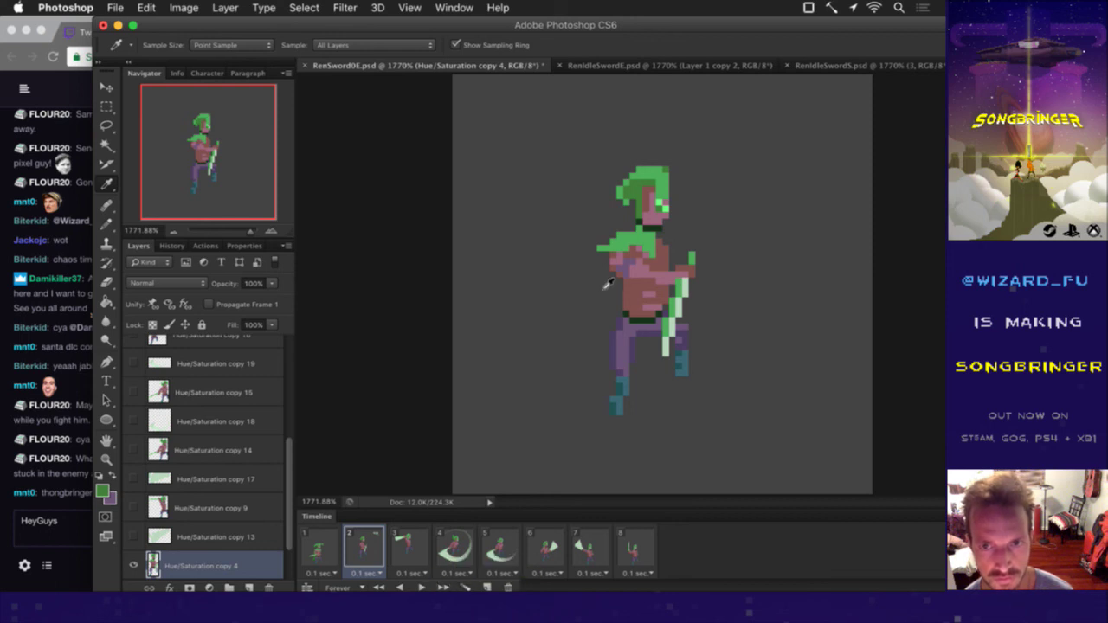
key(e)
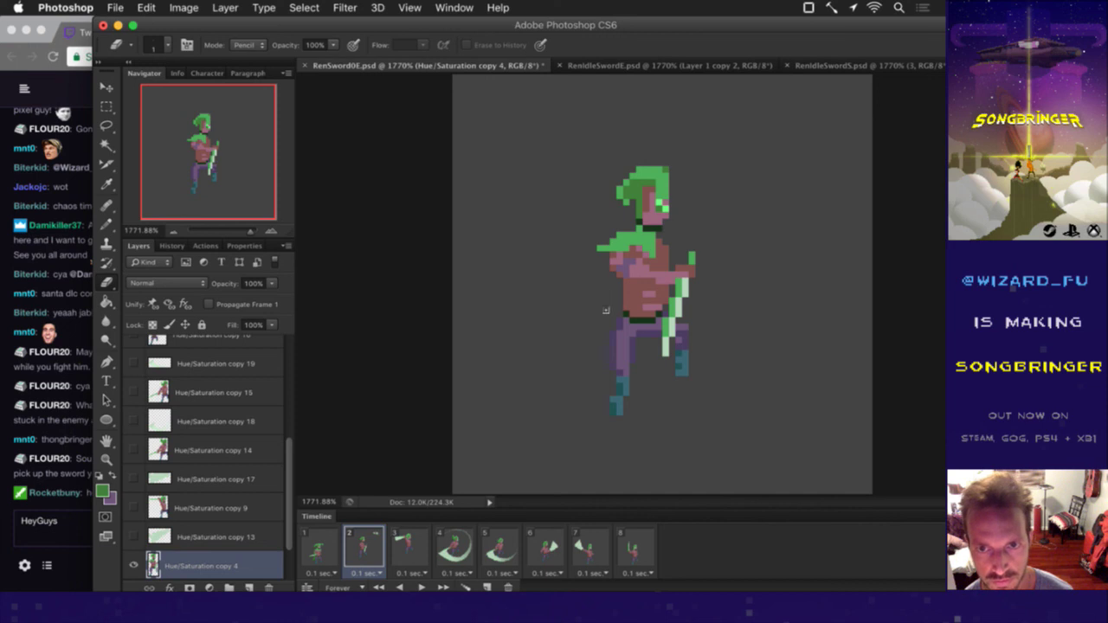
key(b)
key(shift+b)
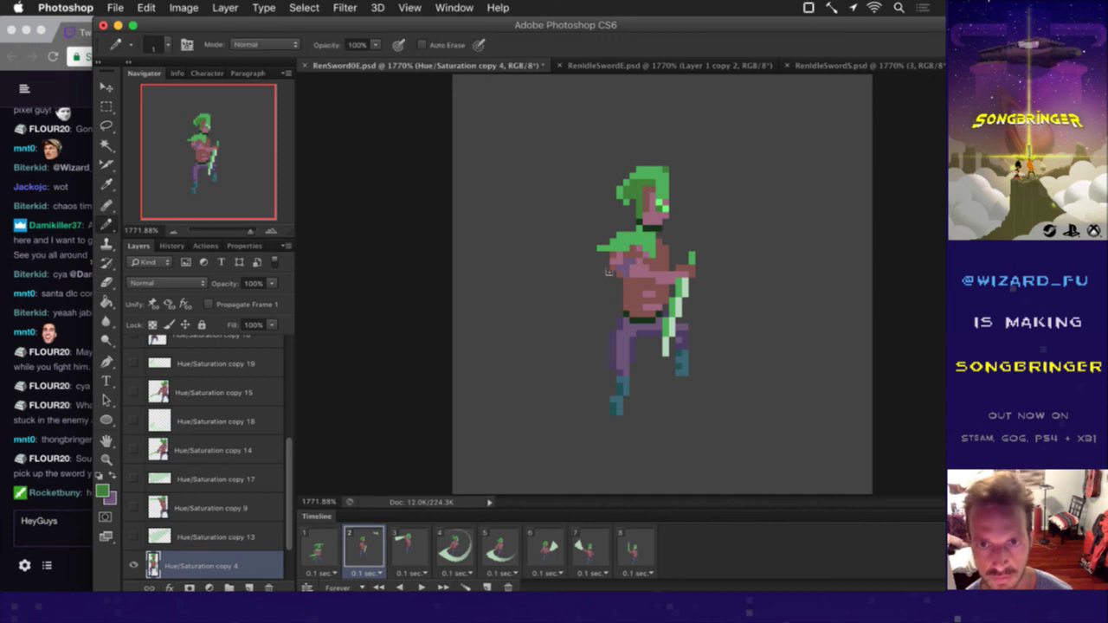
mouse_move(608, 269)
mouse_down()
mouse_move(606, 379)
mouse_move(603, 367)
mouse_up()
mouse_move(601, 307)
mouse_down()
mouse_move(594, 410)
mouse_move(603, 373)
mouse_move(599, 399)
mouse_up()
key(e)
key(b)
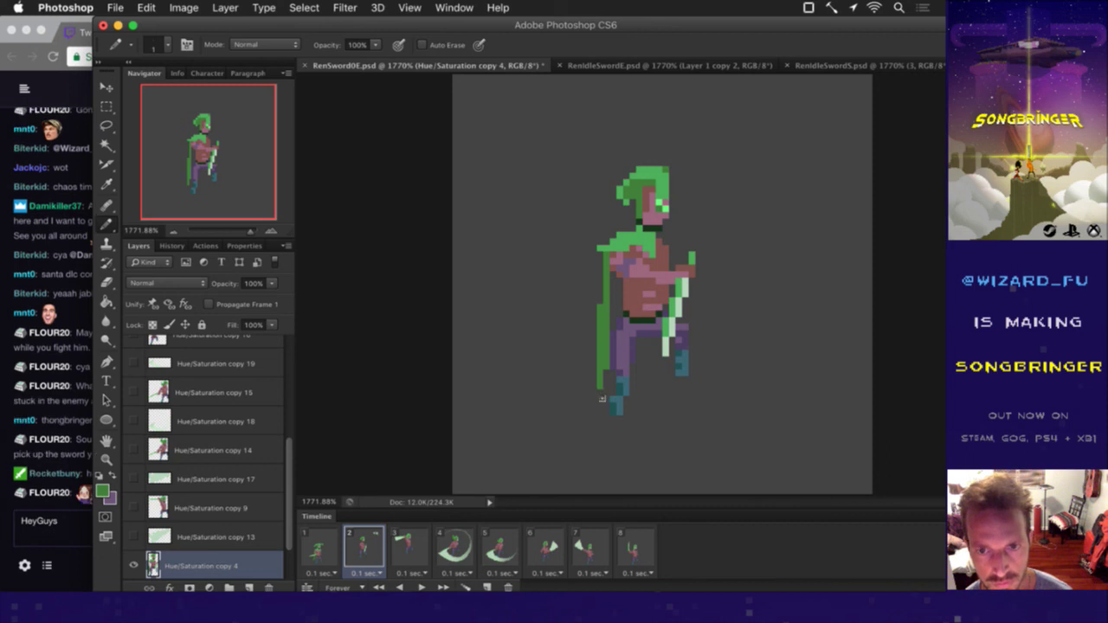
key(e)
drag(599, 401, 605, 360)
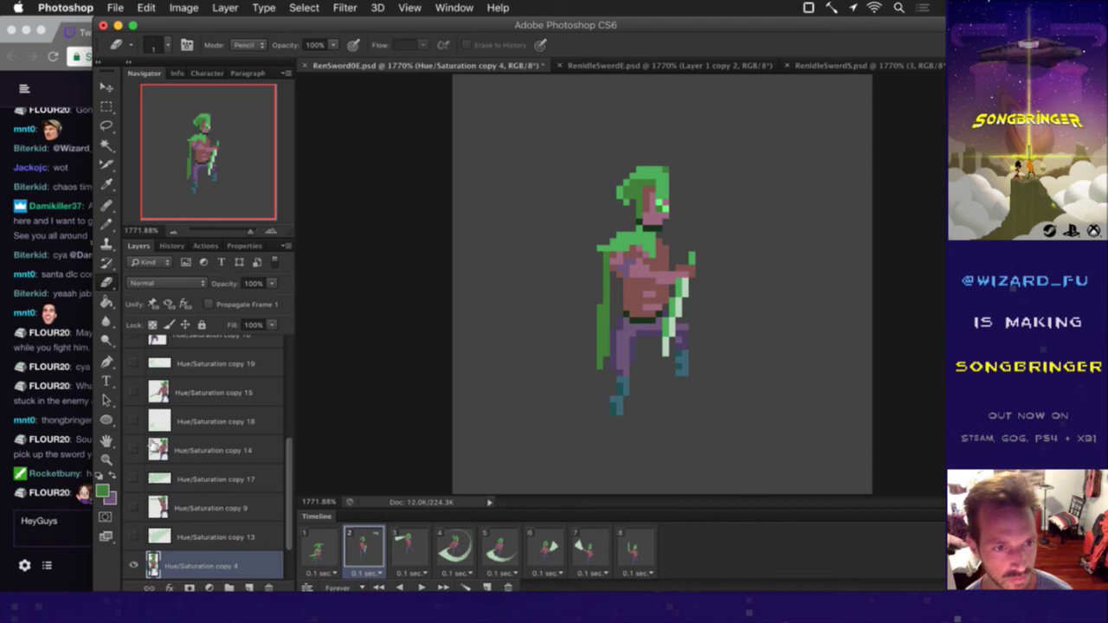
Step: Switch to the Twitch chat and read the viewers' suggestion about picking up the thrown sword and the newest greetings
click(49, 461)
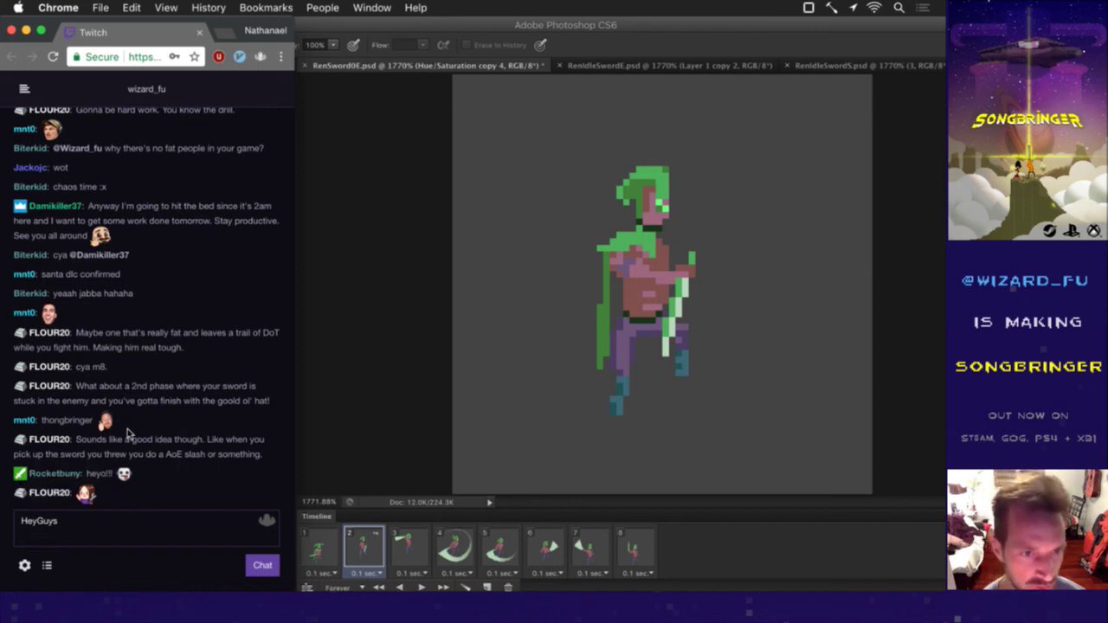
drag(113, 440, 166, 456)
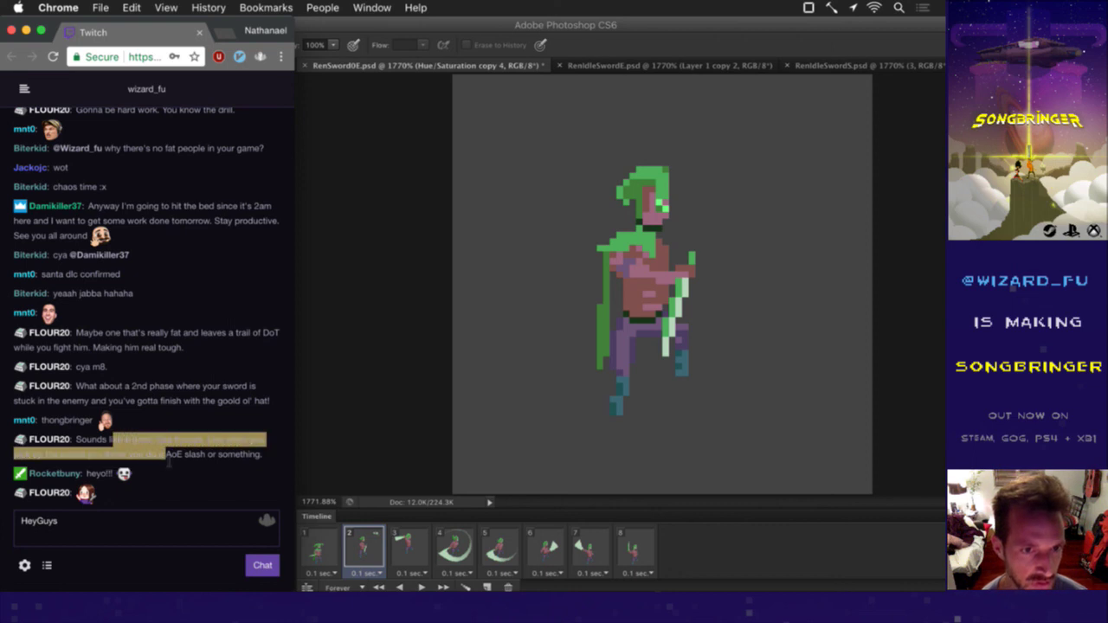
click(191, 457)
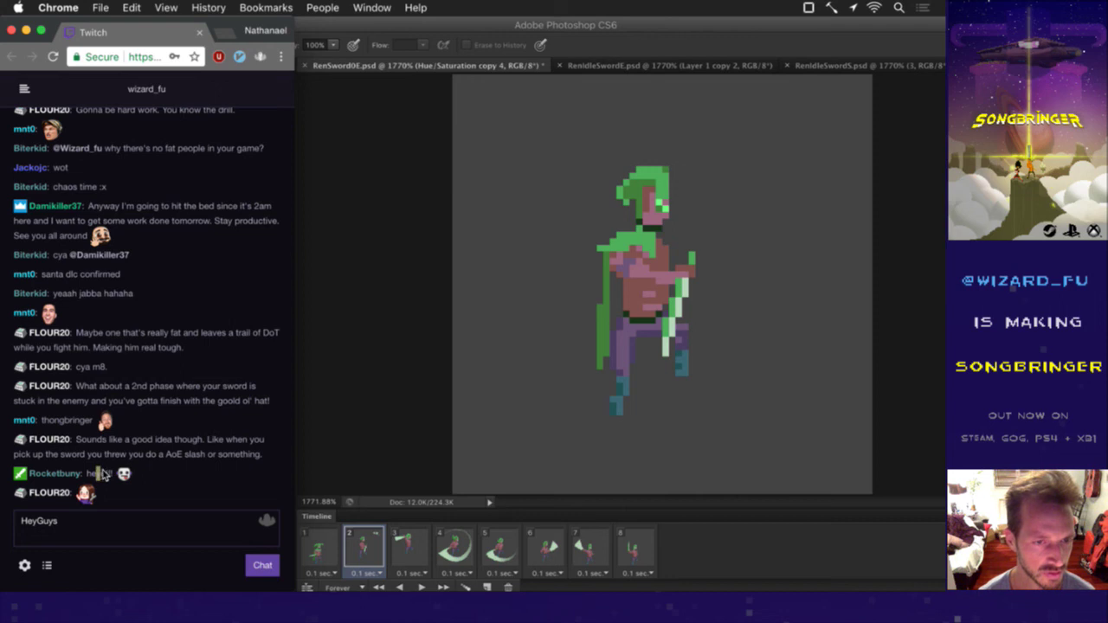
click(395, 425)
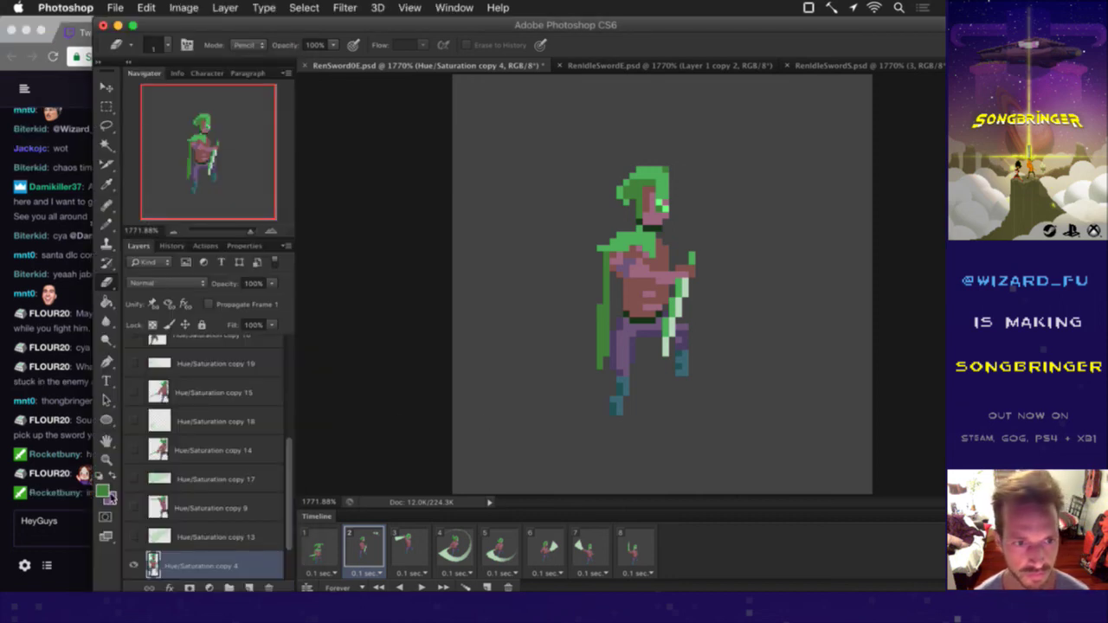
click(83, 497)
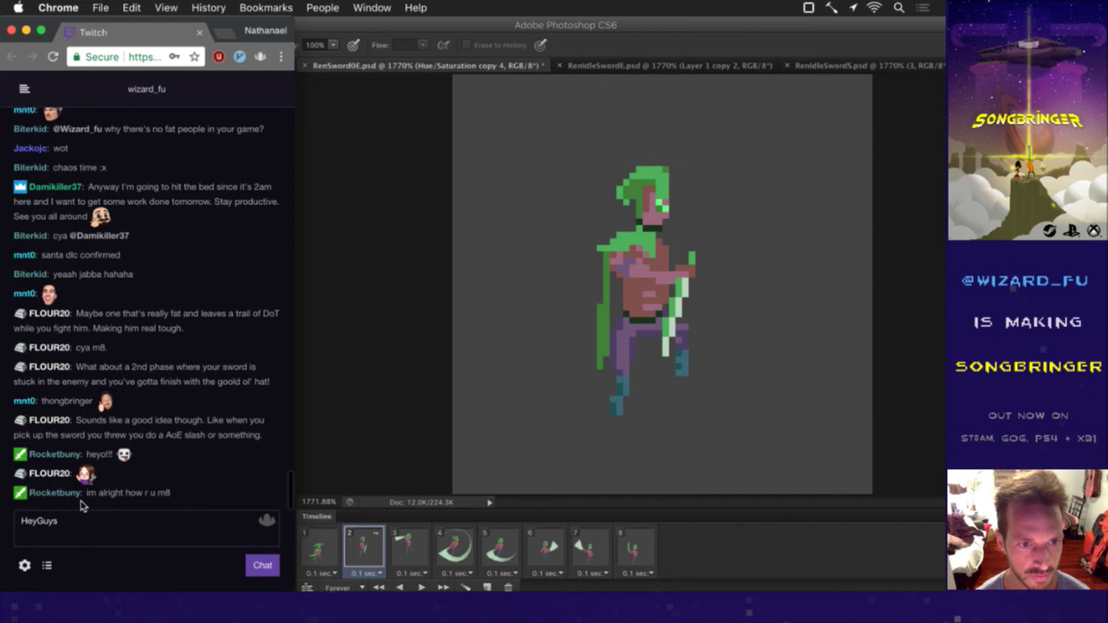
Step: Return to the Photoshop canvas, sample the collar's bright green and extend the collar across the front of the chest
click(370, 394)
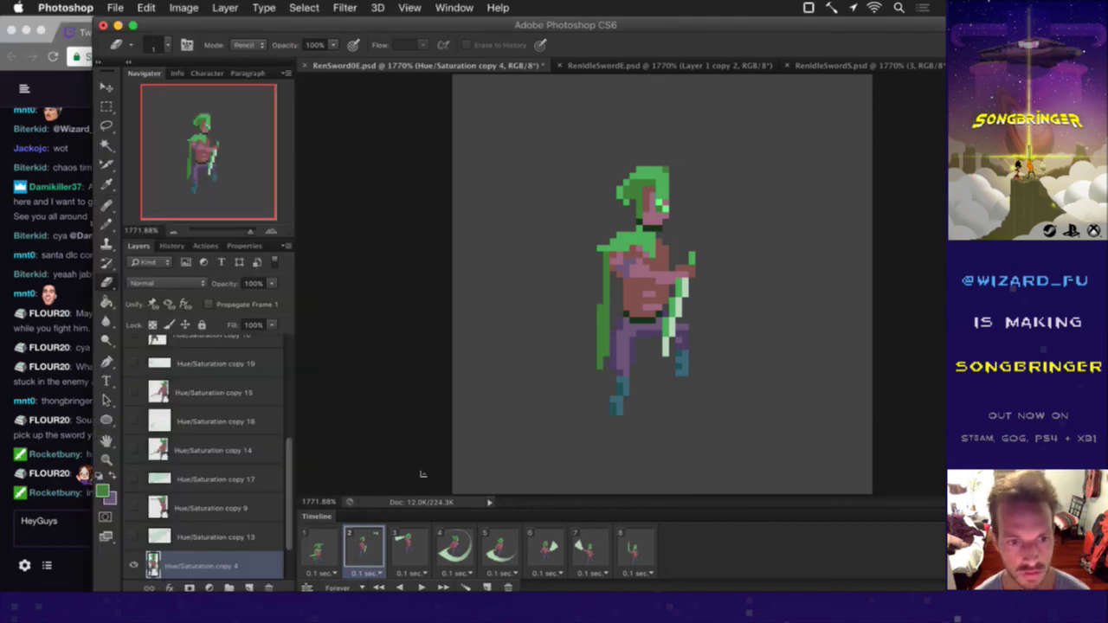
key(b)
alt+click(656, 246)
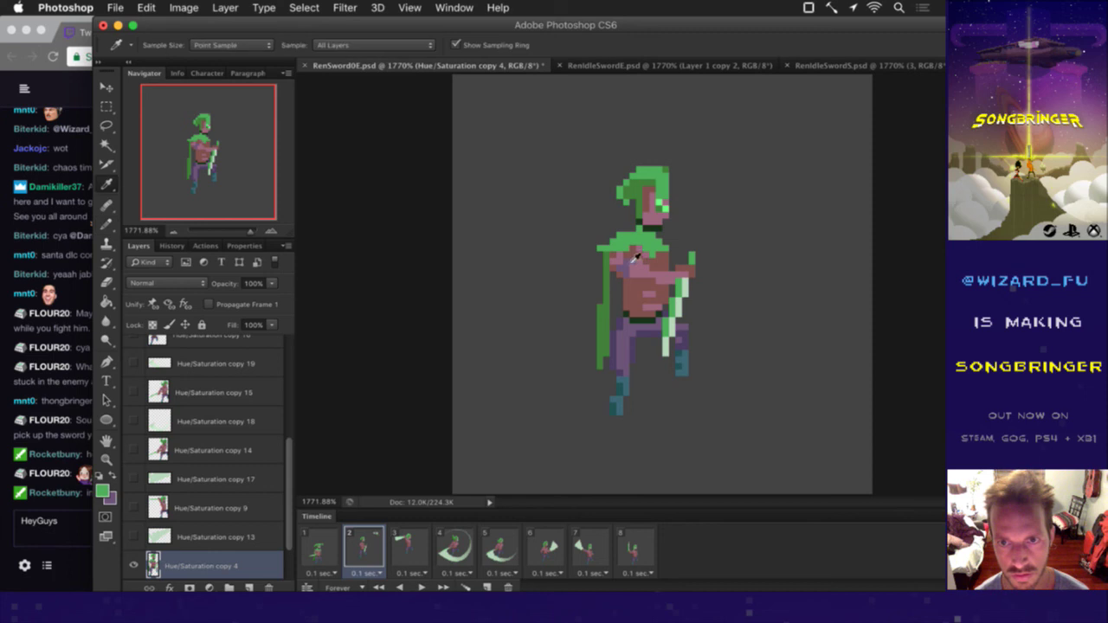
Step: Retouch the shoulder beneath the collar with sampled skin tones, lengthen the cape's lower end in its own green, and save
alt+click(638, 263)
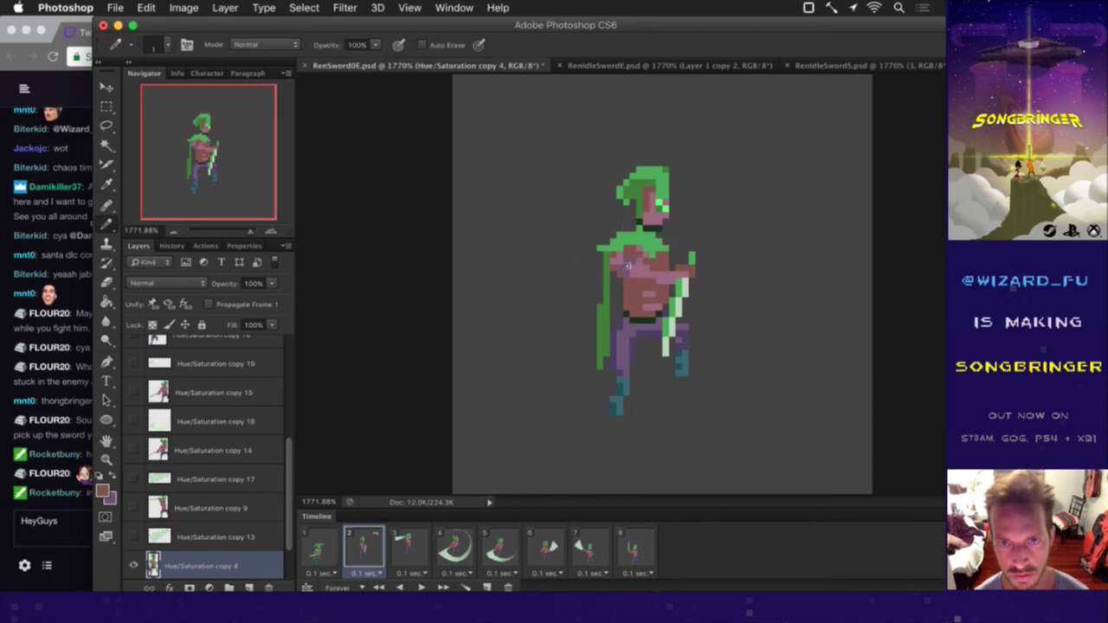
key(alt)
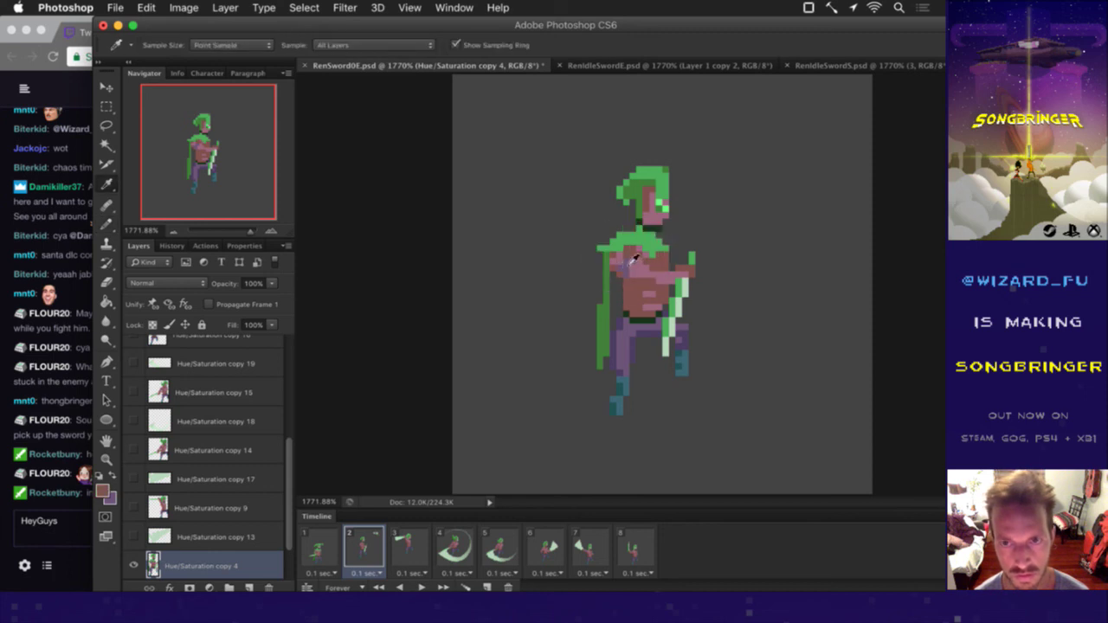
alt+click(624, 261)
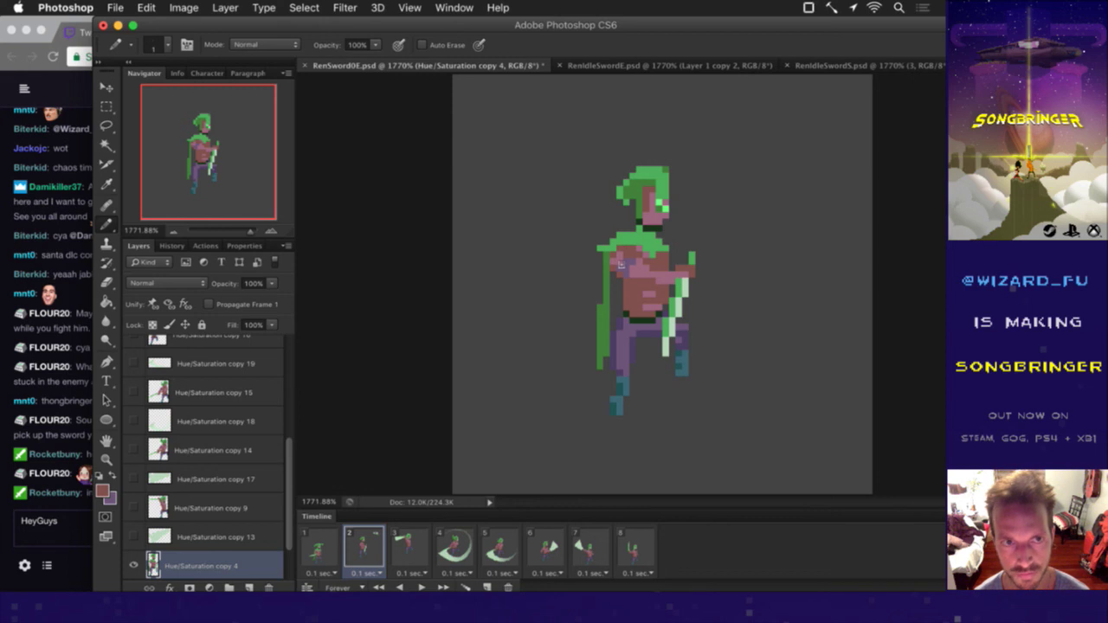
alt+click(606, 324)
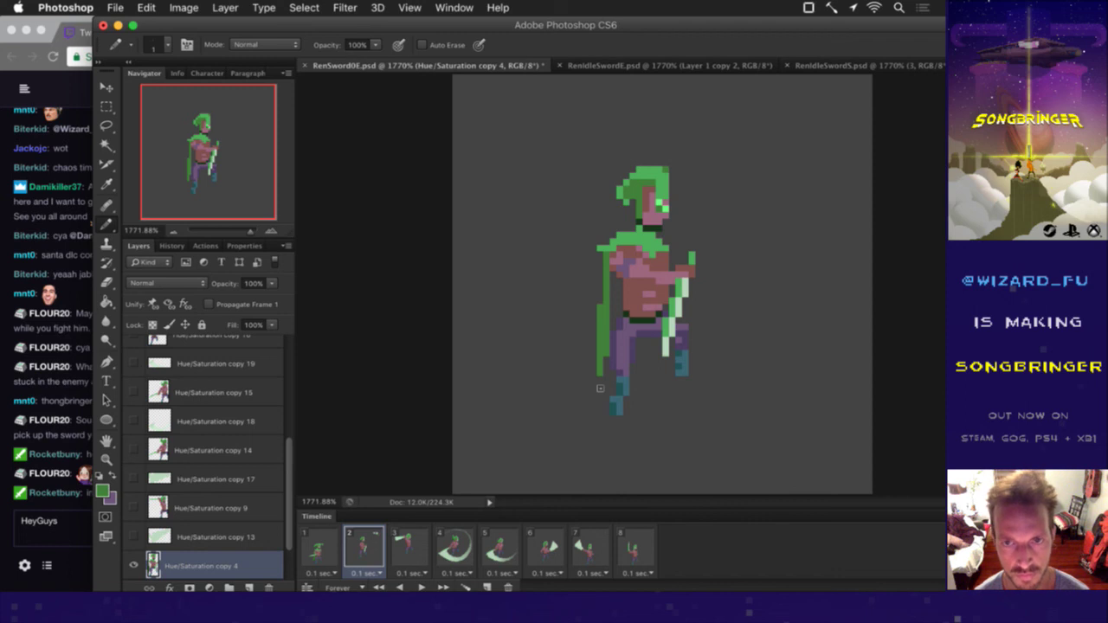
key(super+s)
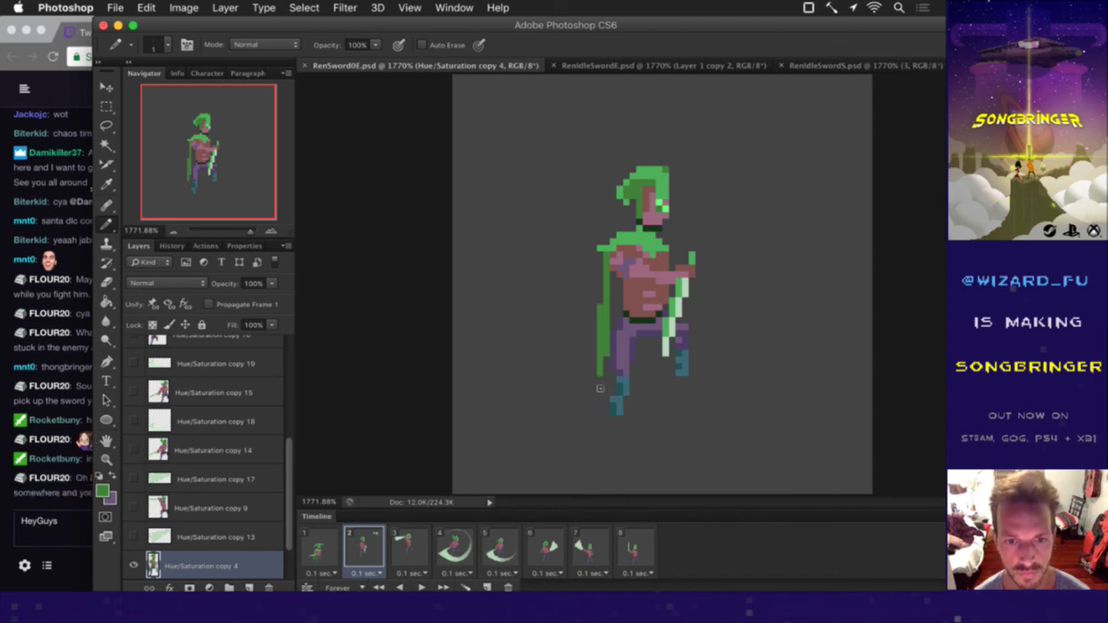
Step: Sample the darkest cape green from frame 1, paint the cape's shaded inside behind the back and between the legs on frame 2, and save
click(319, 547)
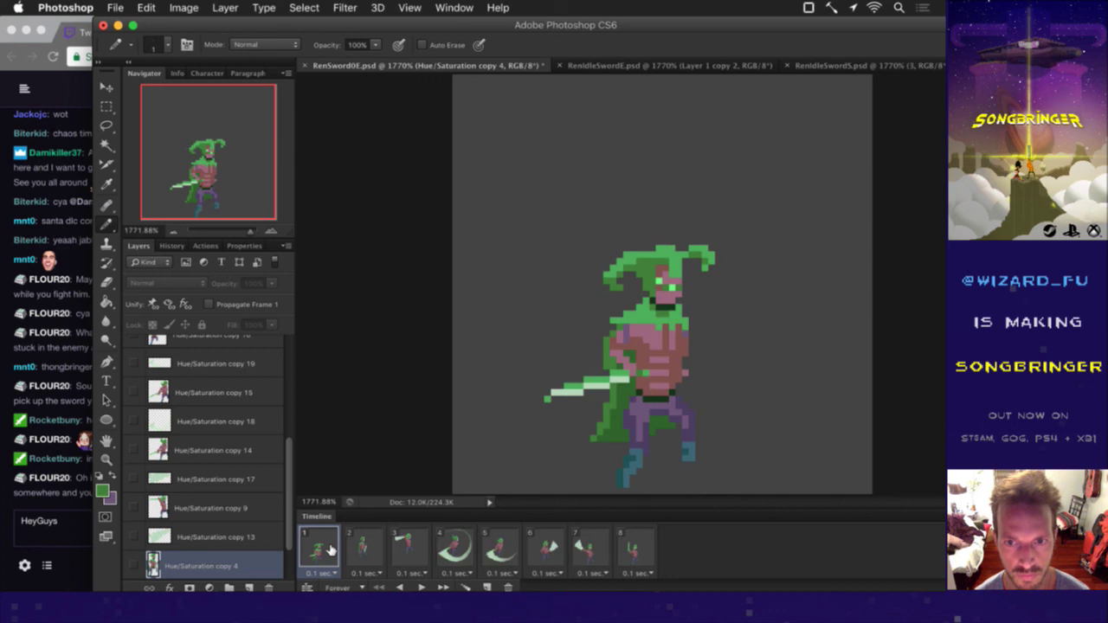
key(i)
click(615, 440)
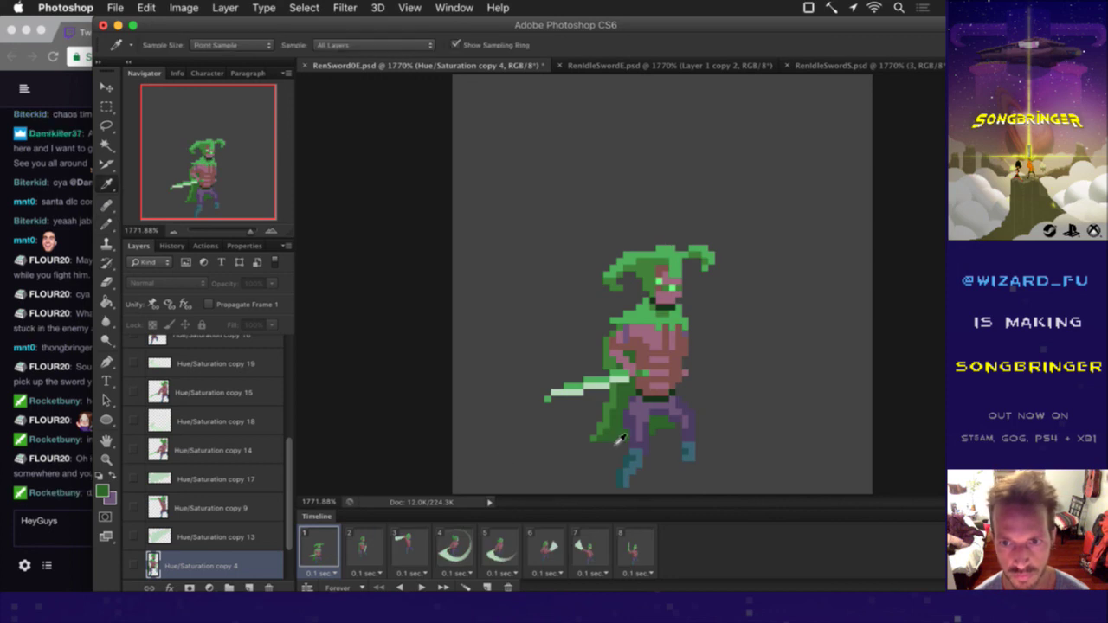
key(b)
click(365, 552)
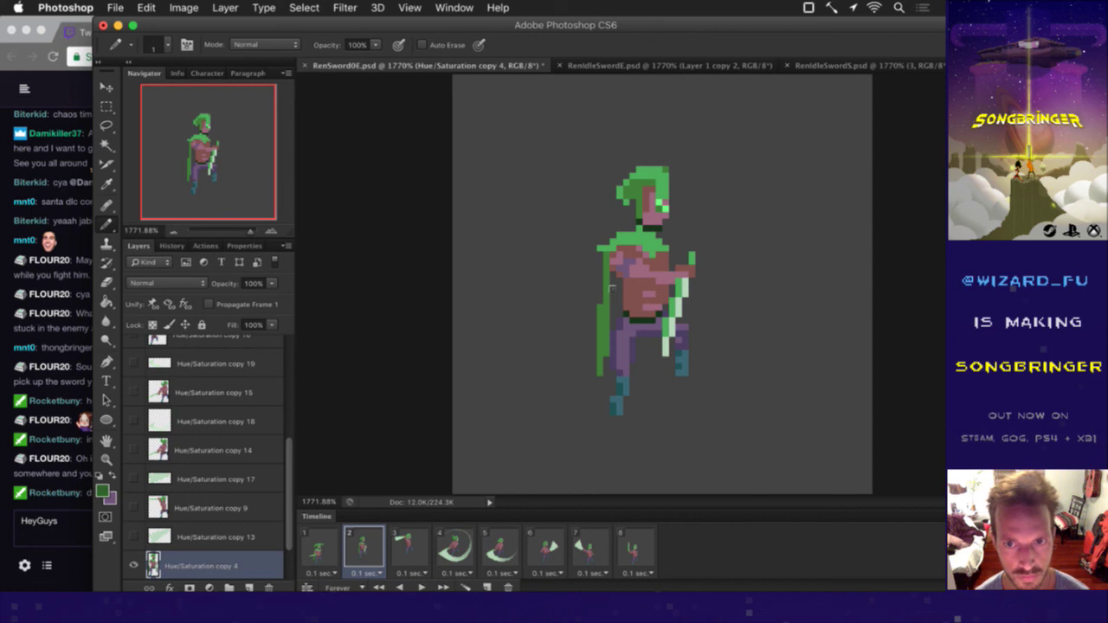
drag(613, 279, 612, 345)
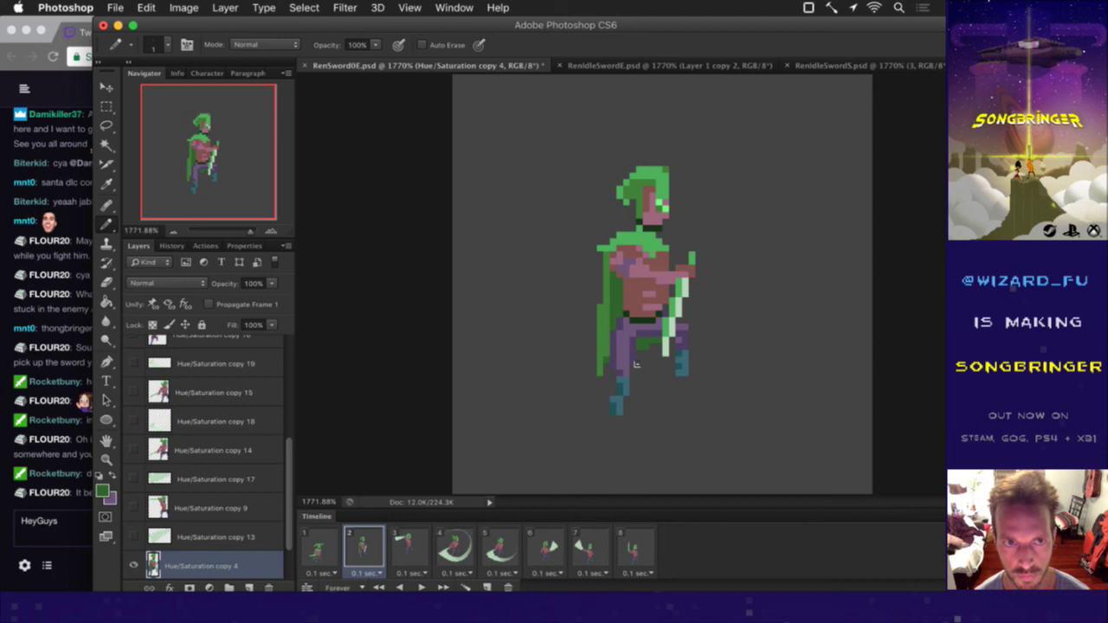
key(super+s)
Step: Switch to the Twitch chat and read the viewers' messages about the returning sword and TwitchCon
click(77, 511)
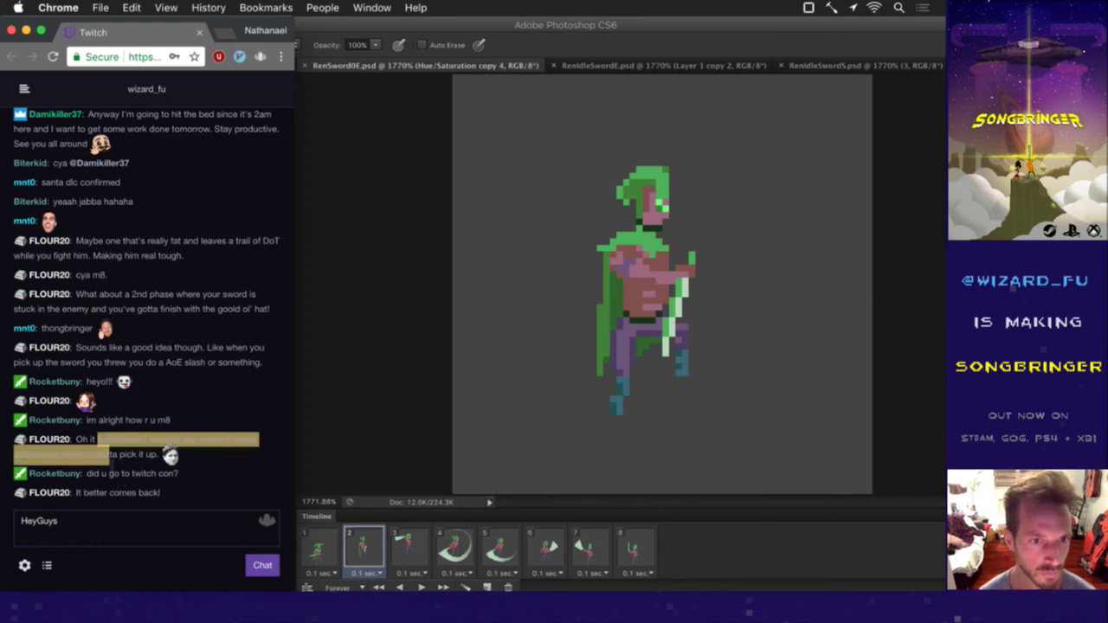
mouse_move(148, 453)
mouse_down()
mouse_move(144, 439)
mouse_move(136, 462)
mouse_up()
click(136, 463)
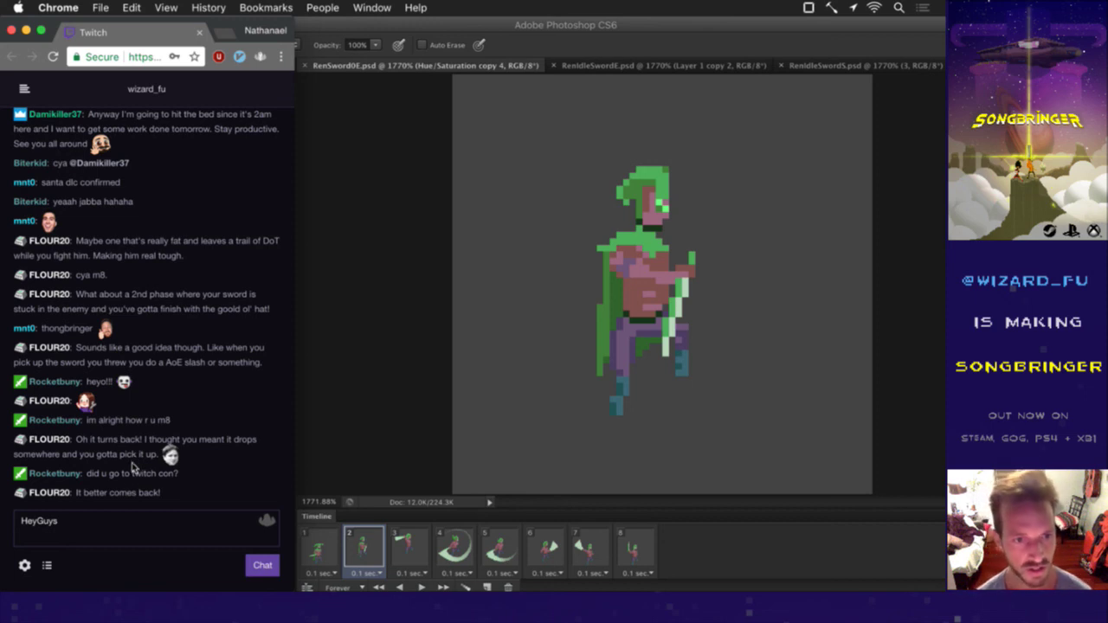
drag(86, 497, 134, 504)
click(133, 504)
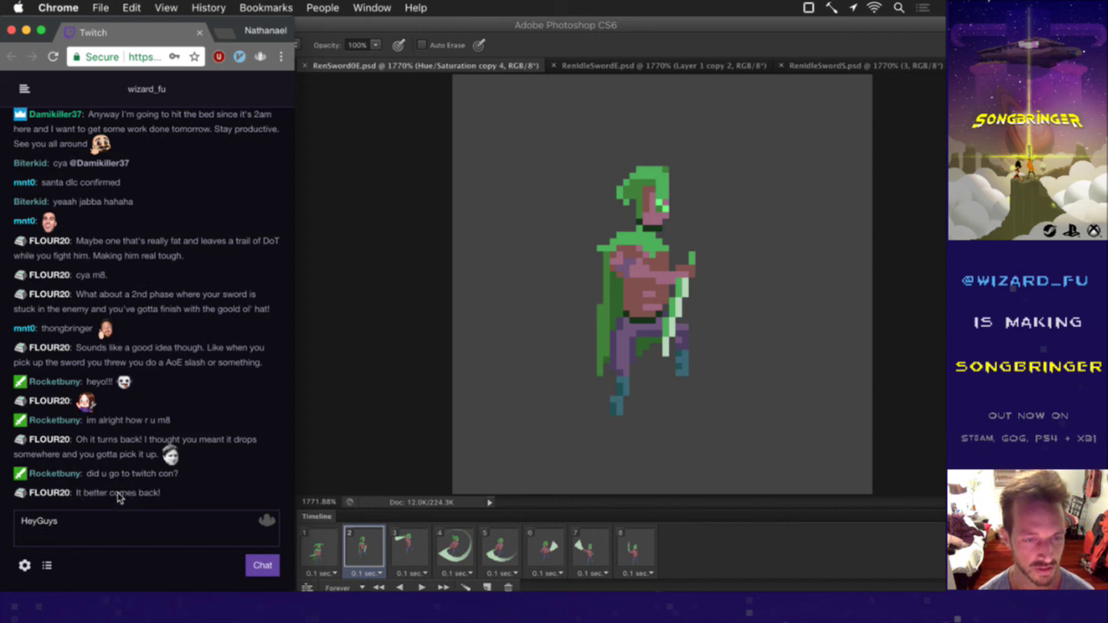
drag(92, 457, 166, 473)
click(91, 478)
click(170, 475)
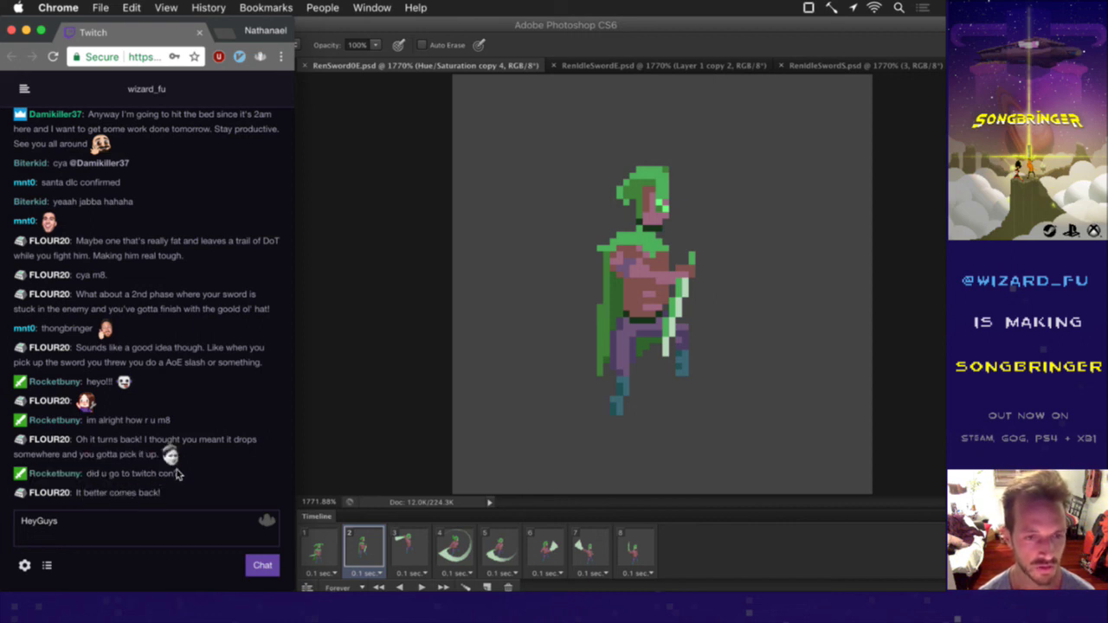
Step: Return to Photoshop and compare the pose and cape on frame 2 with frames 1 and 3
click(406, 431)
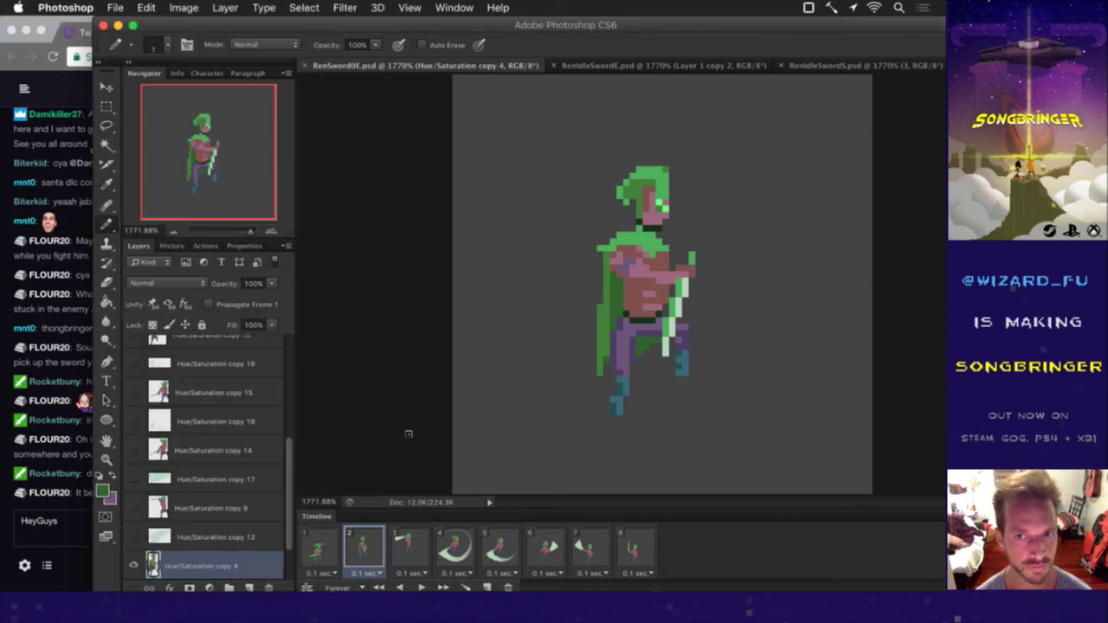
key(i)
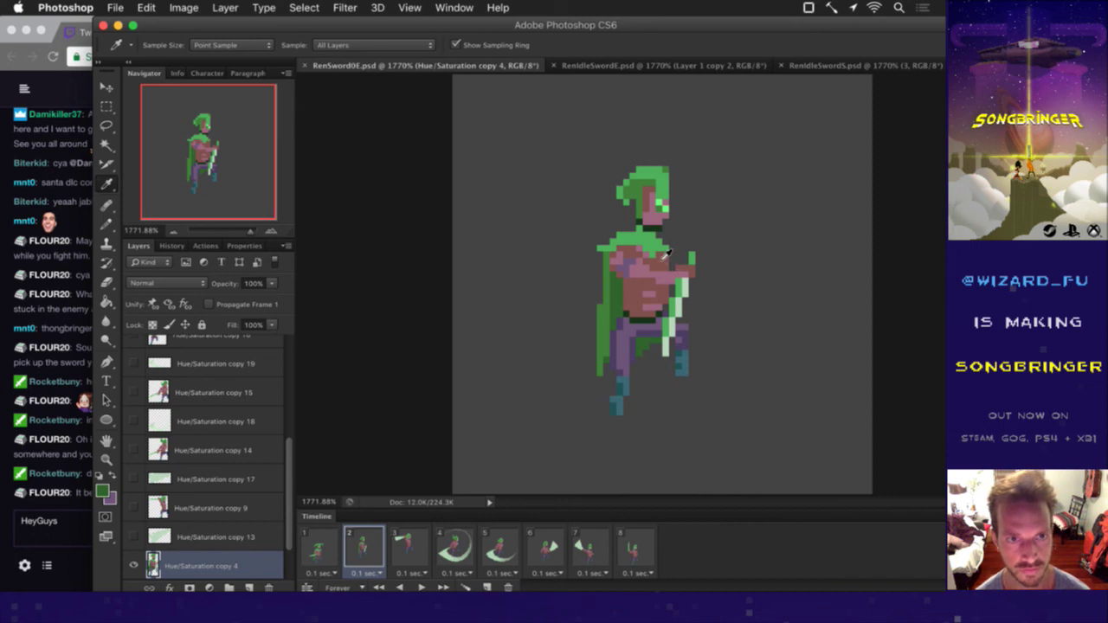
click(319, 547)
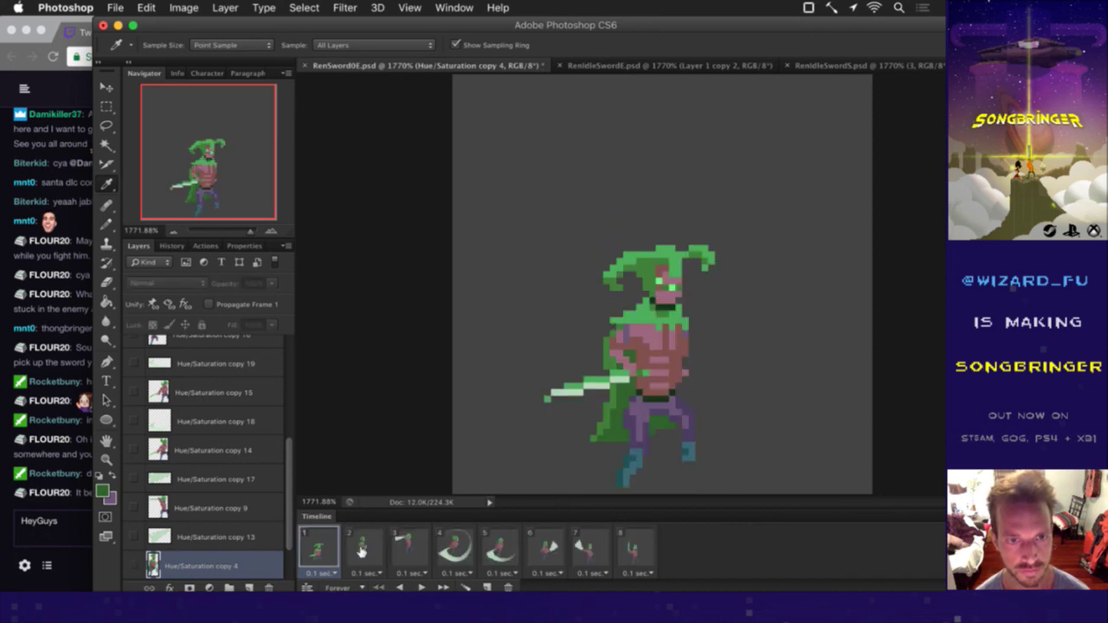
click(365, 549)
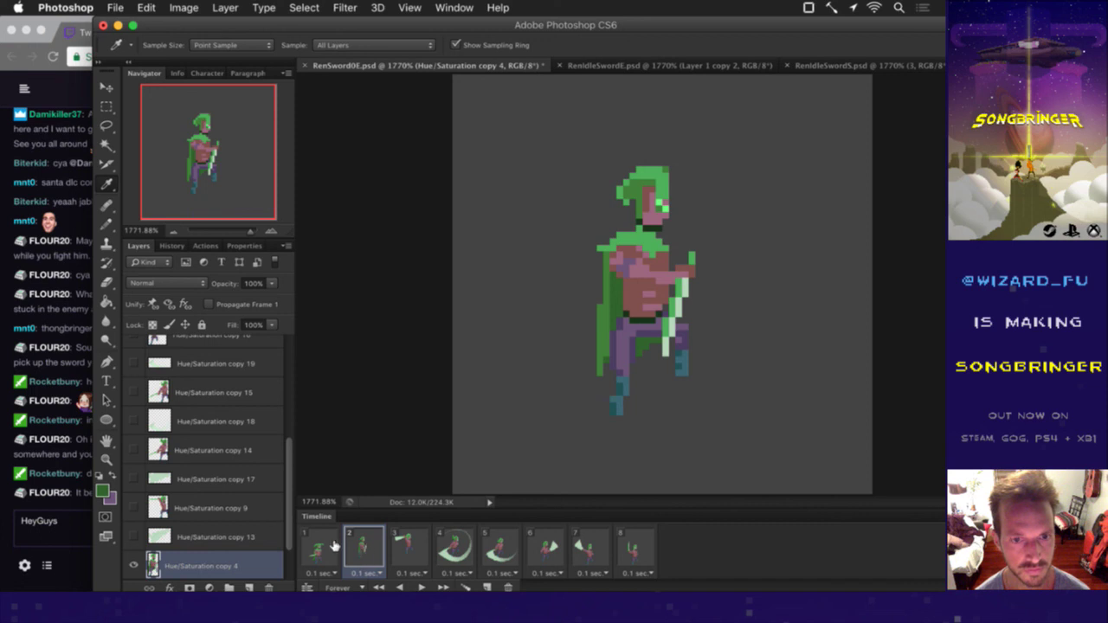
click(334, 546)
click(364, 546)
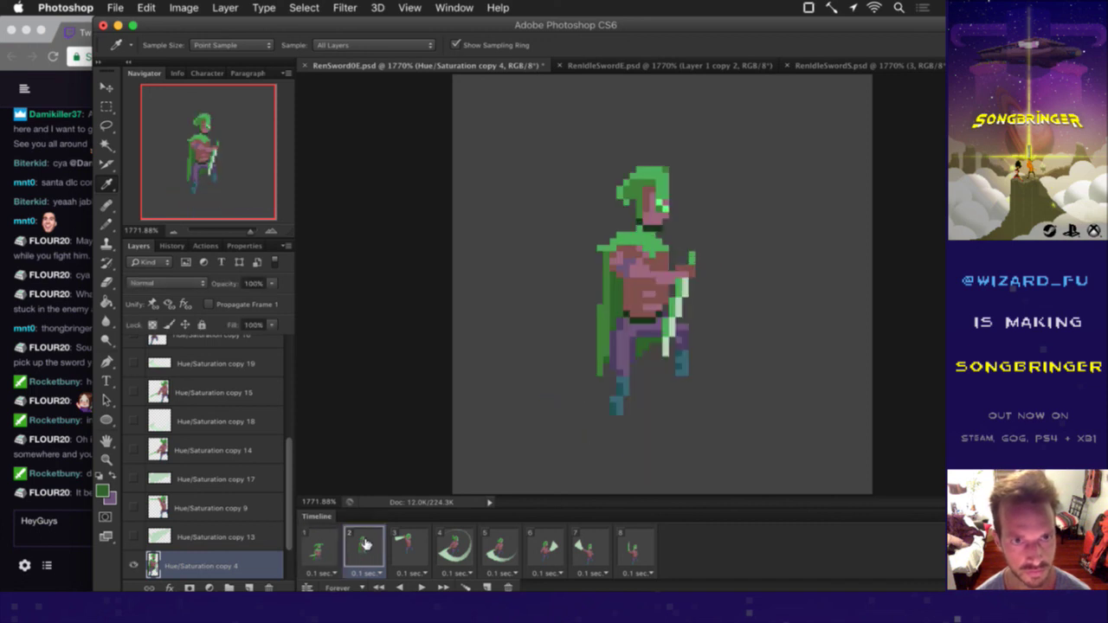
click(338, 548)
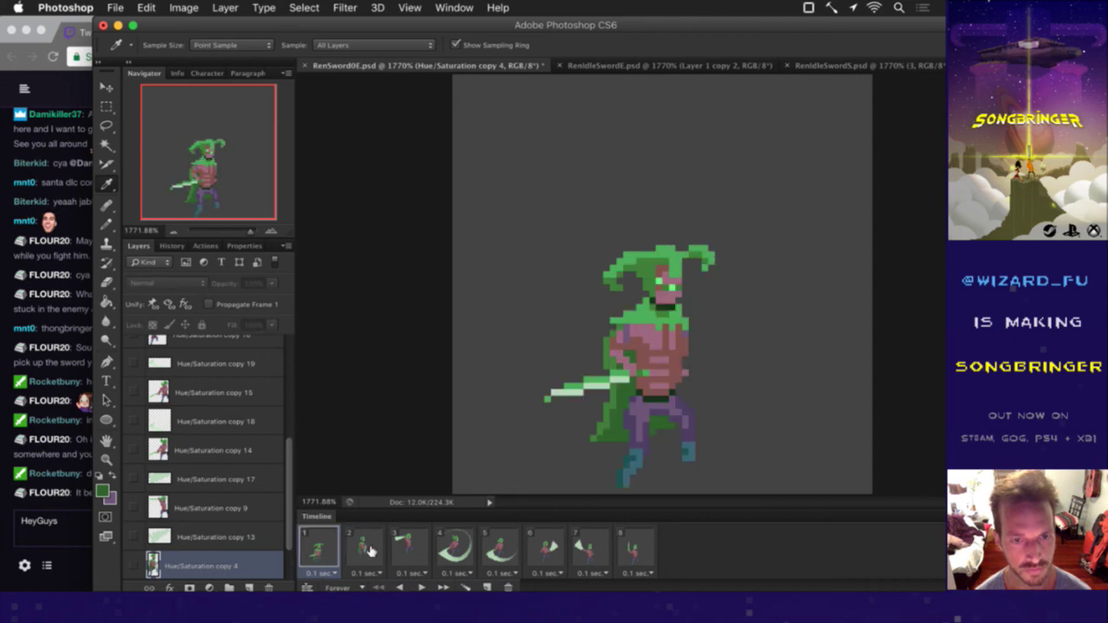
click(371, 550)
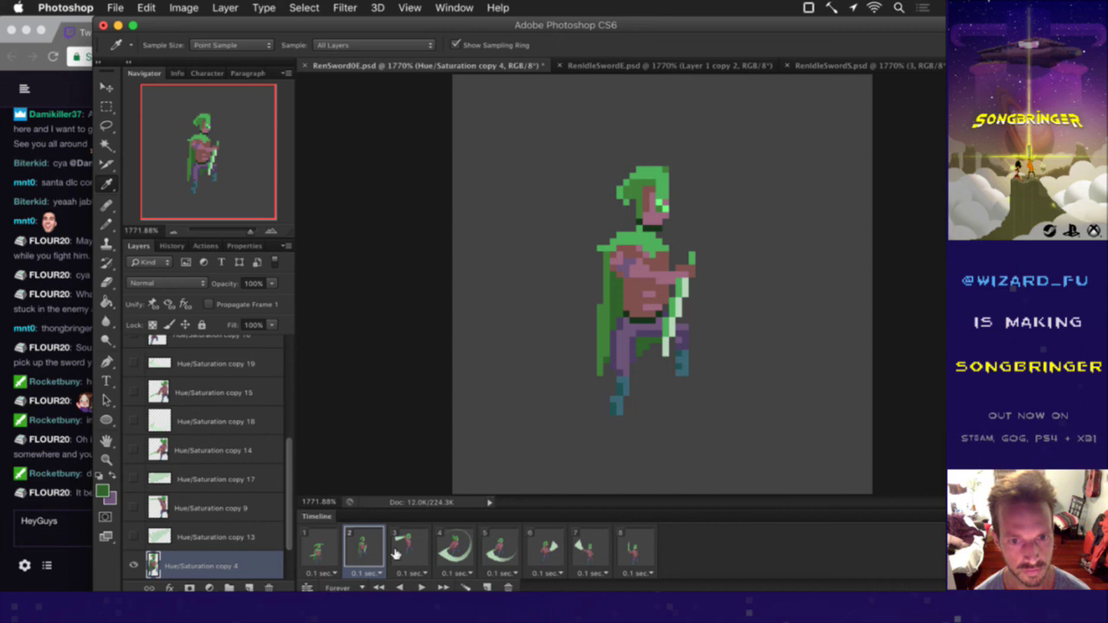
click(410, 554)
click(369, 552)
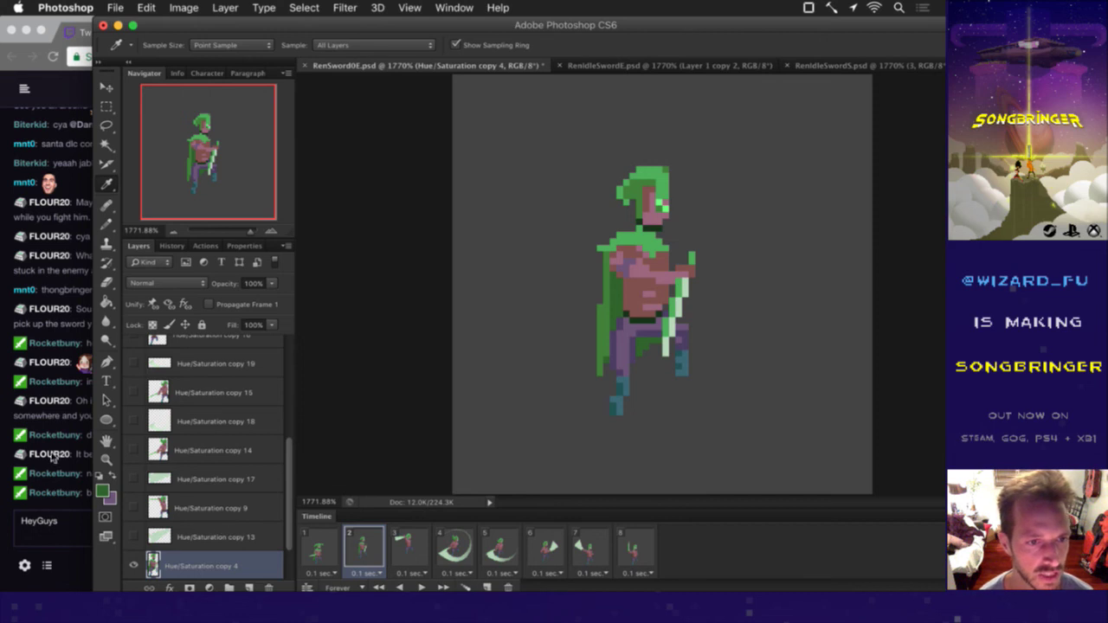
Step: Read the viewer's newest replies about getting to TwitchCon and learning to drive in the Twitch chat
click(78, 450)
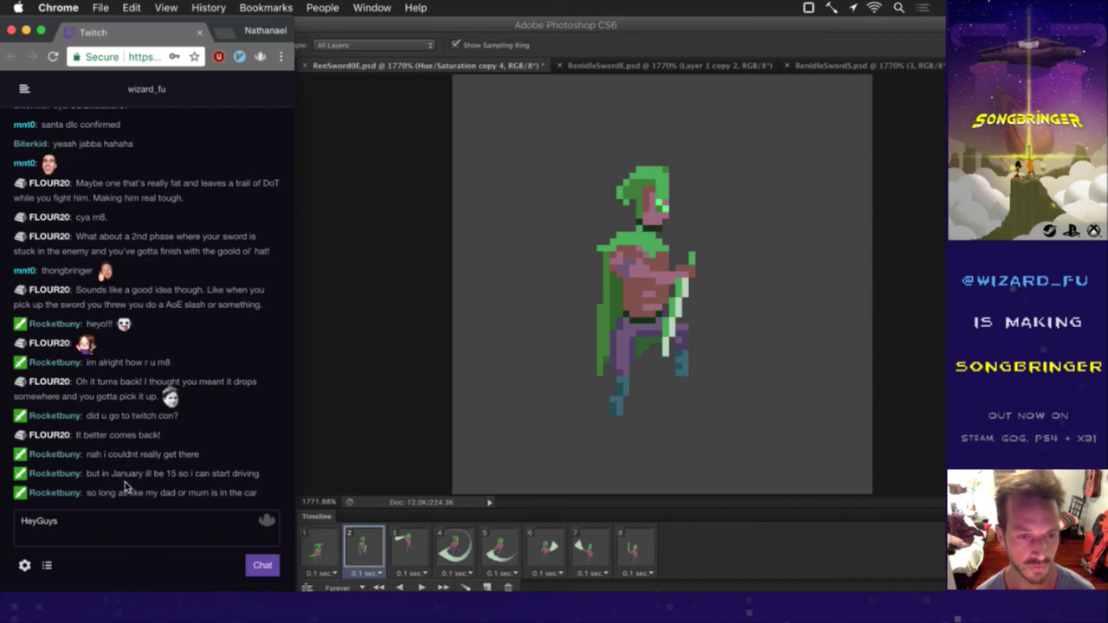
drag(29, 473, 199, 474)
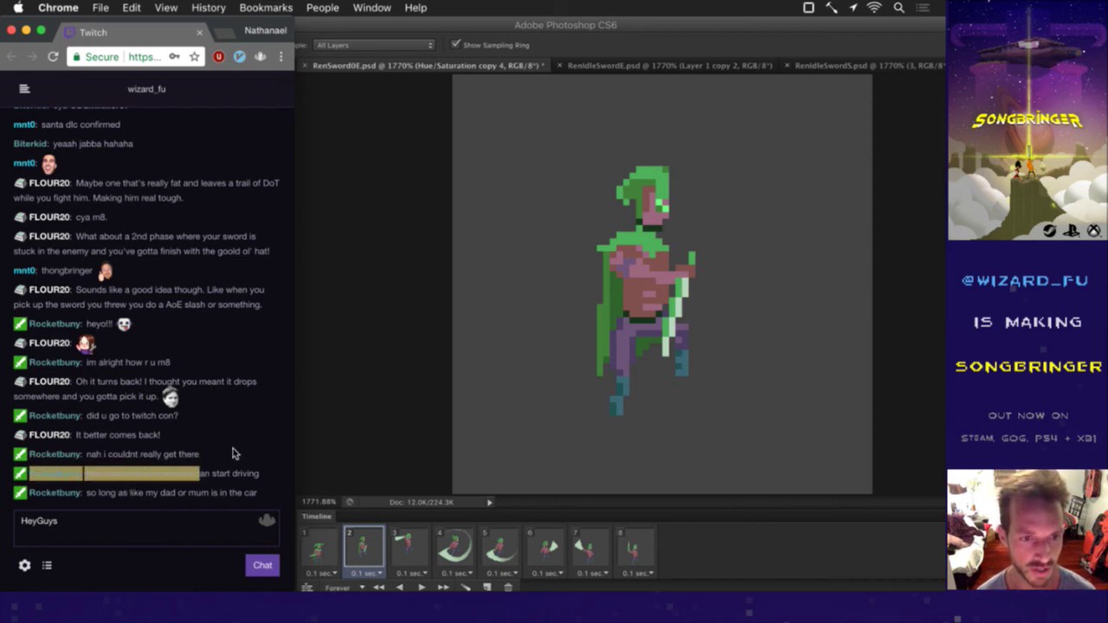
click(349, 454)
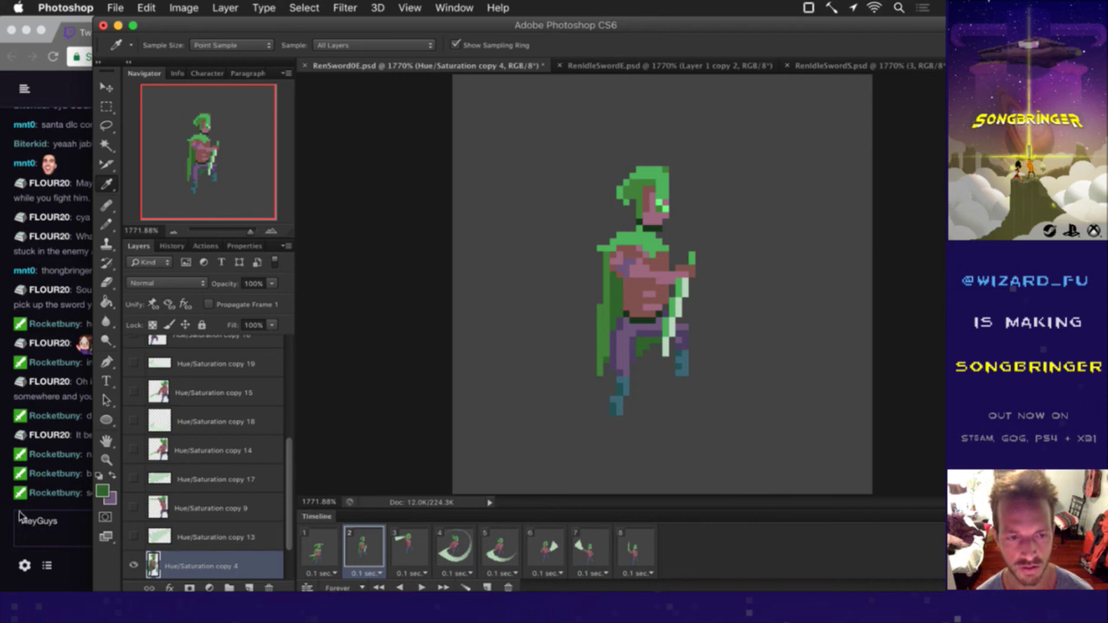
click(46, 511)
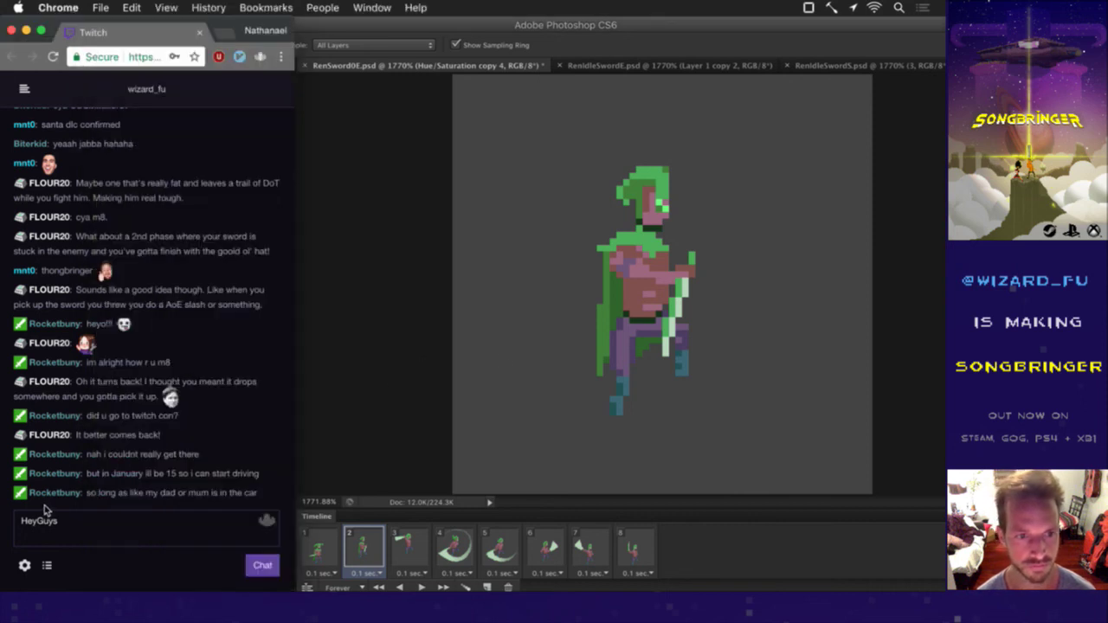
Step: Return to Photoshop, go to animation frame 3 and delete the layer Hue/Saturation copy 13
click(391, 441)
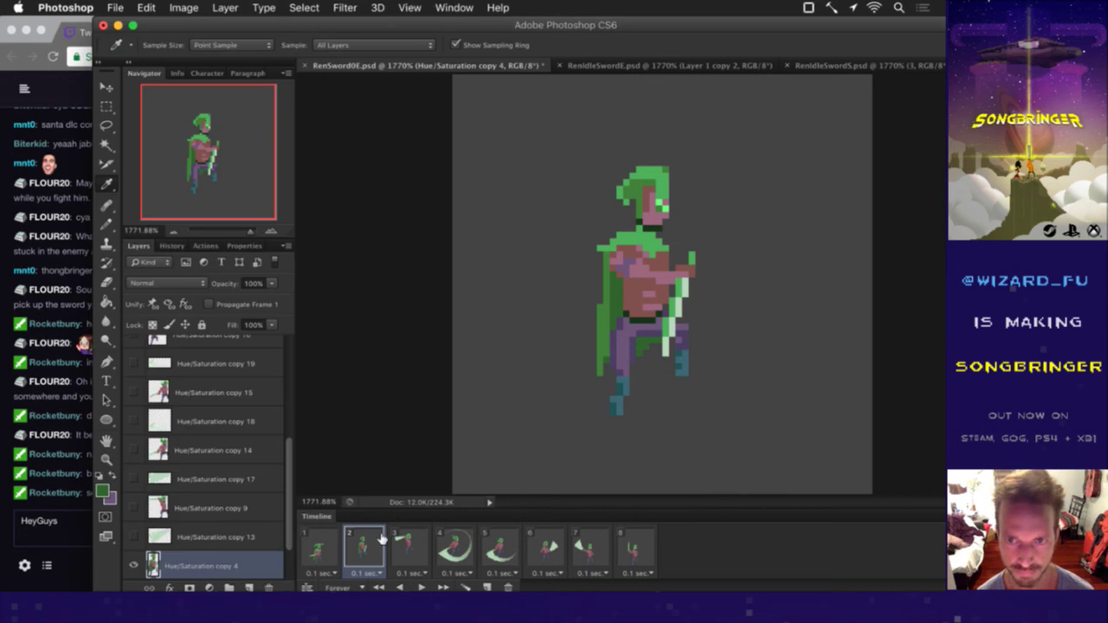
click(409, 548)
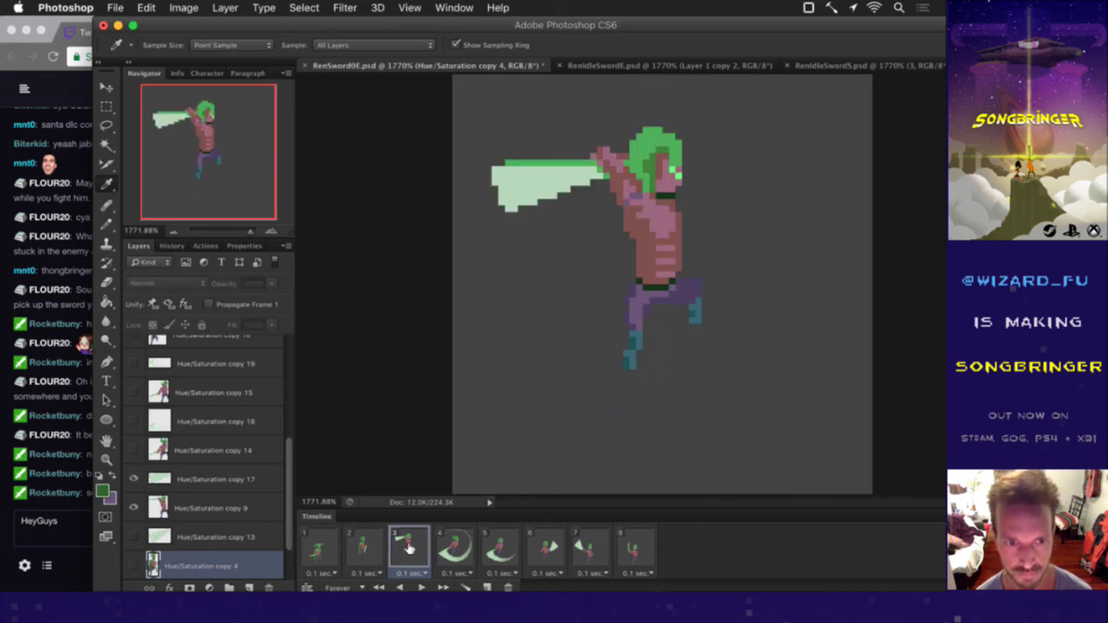
click(210, 539)
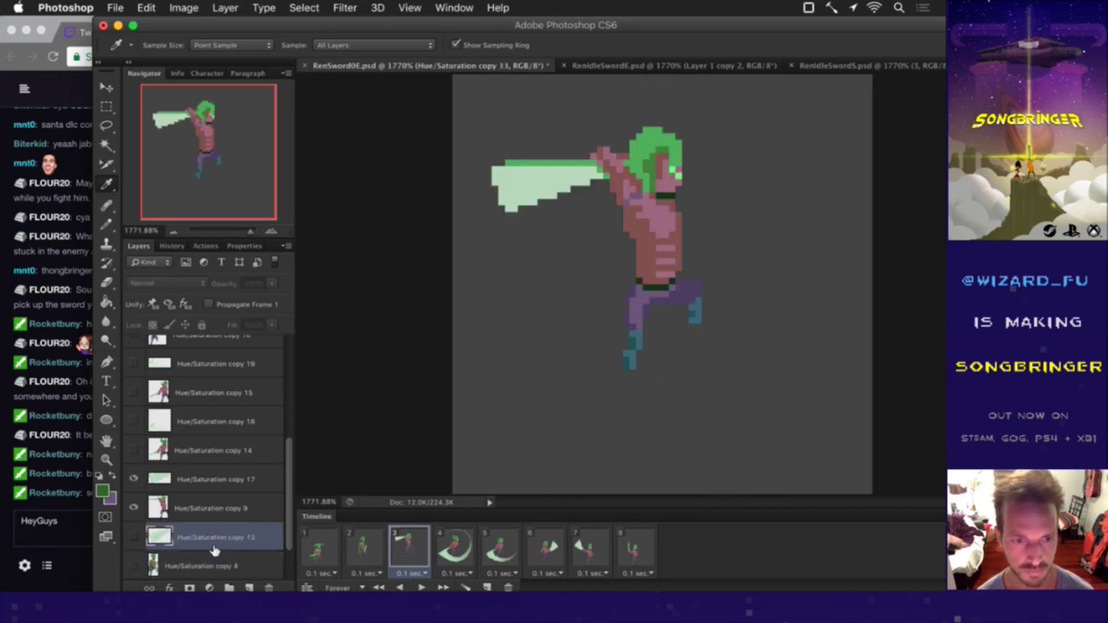
click(269, 588)
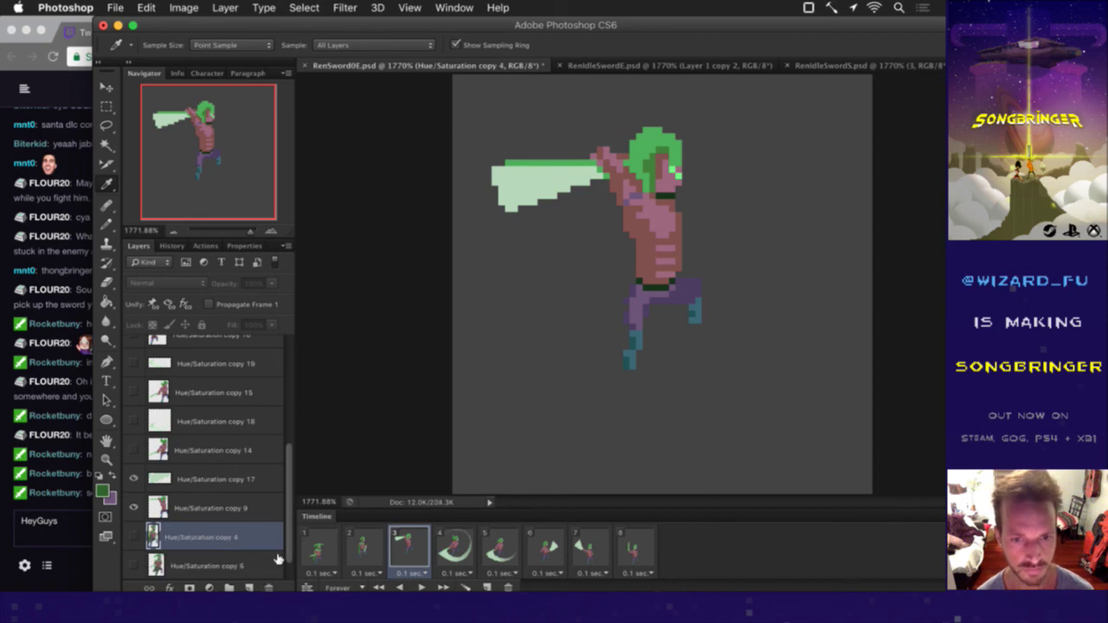
Step: Duplicate the layer Hue/Saturation copy 4 and show the duplicate on frame 3
click(211, 509)
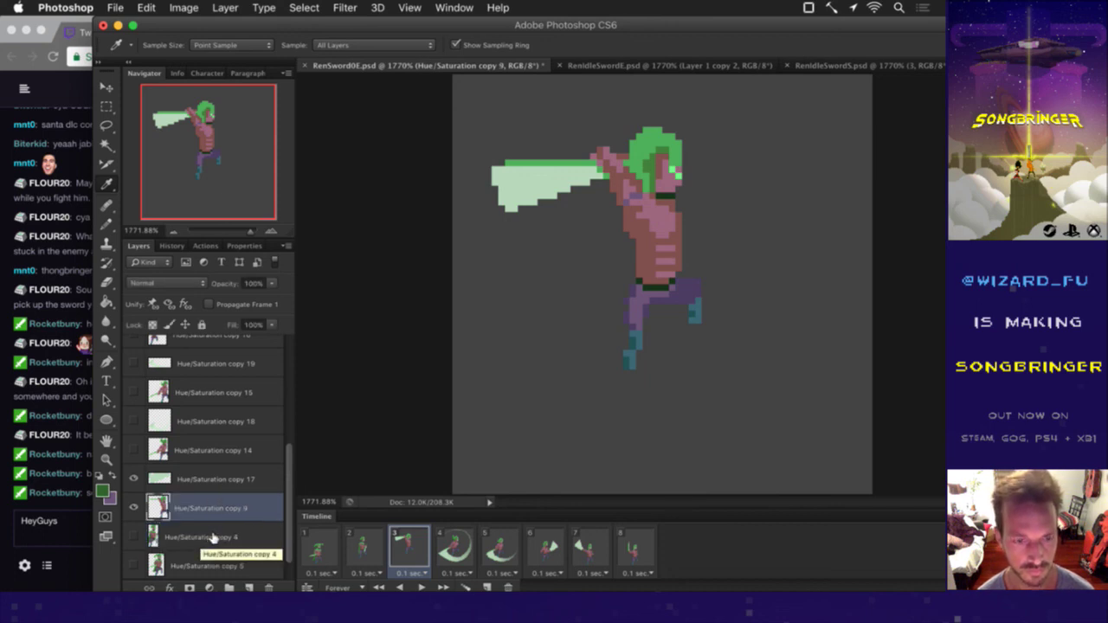
click(210, 538)
key(super+j)
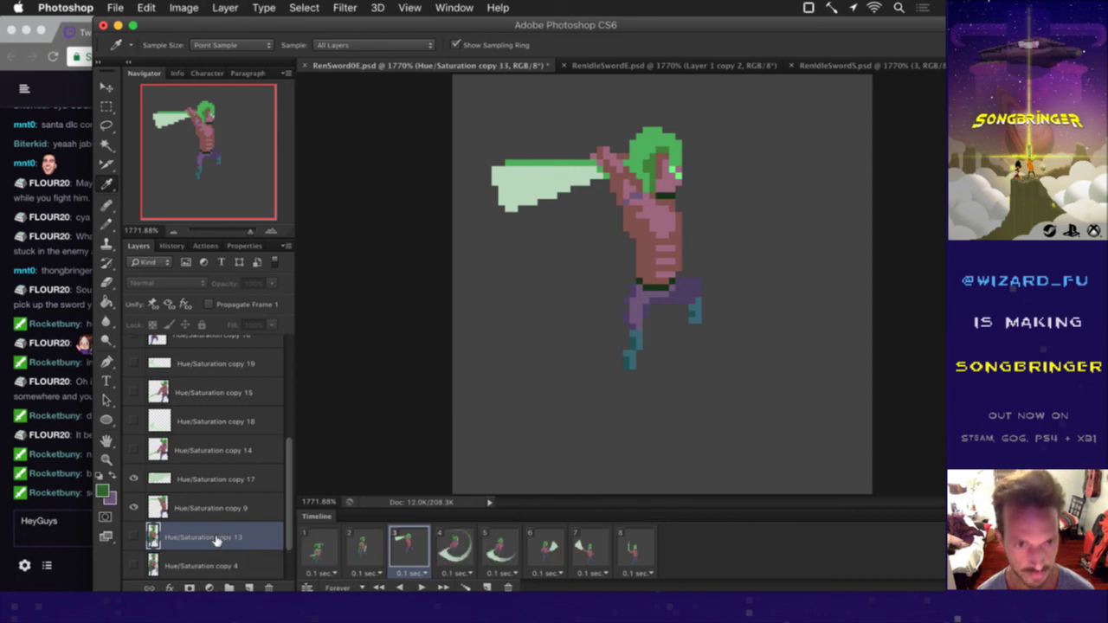
click(134, 535)
Step: Move the duplicated caped figure up until its waist and legs line up with the old frame 3 pose
key(v)
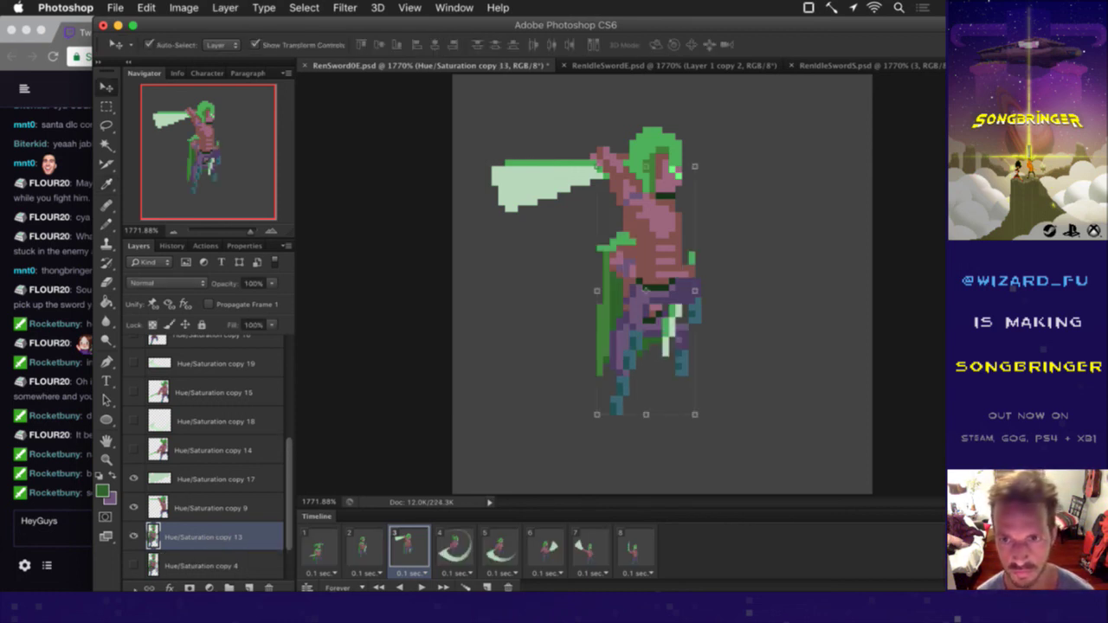
key(Up)
key(Up)
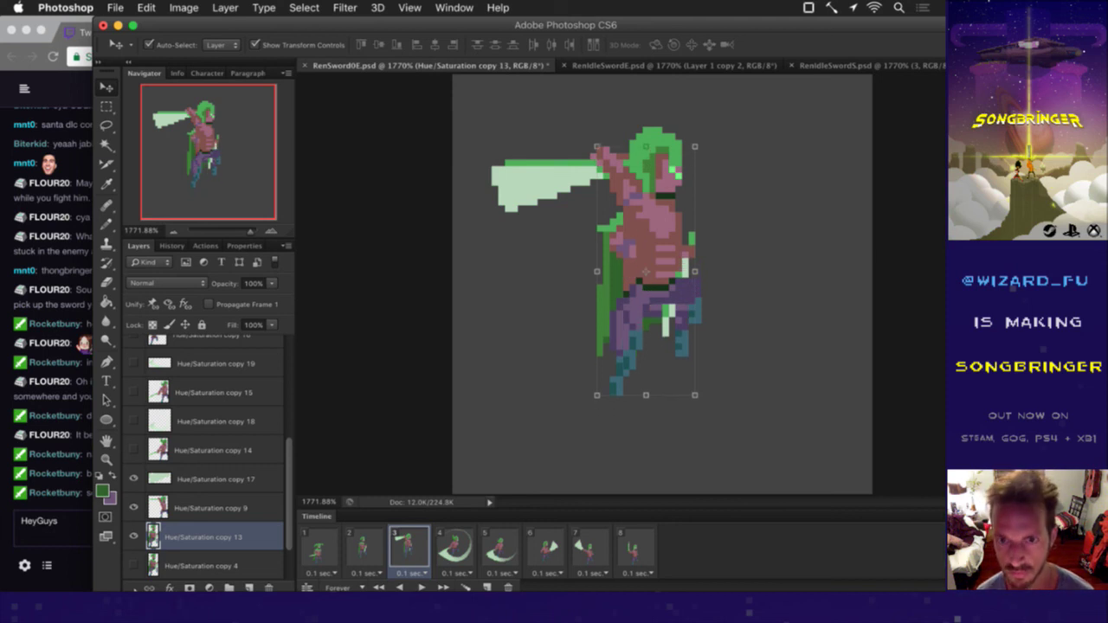
key(Down)
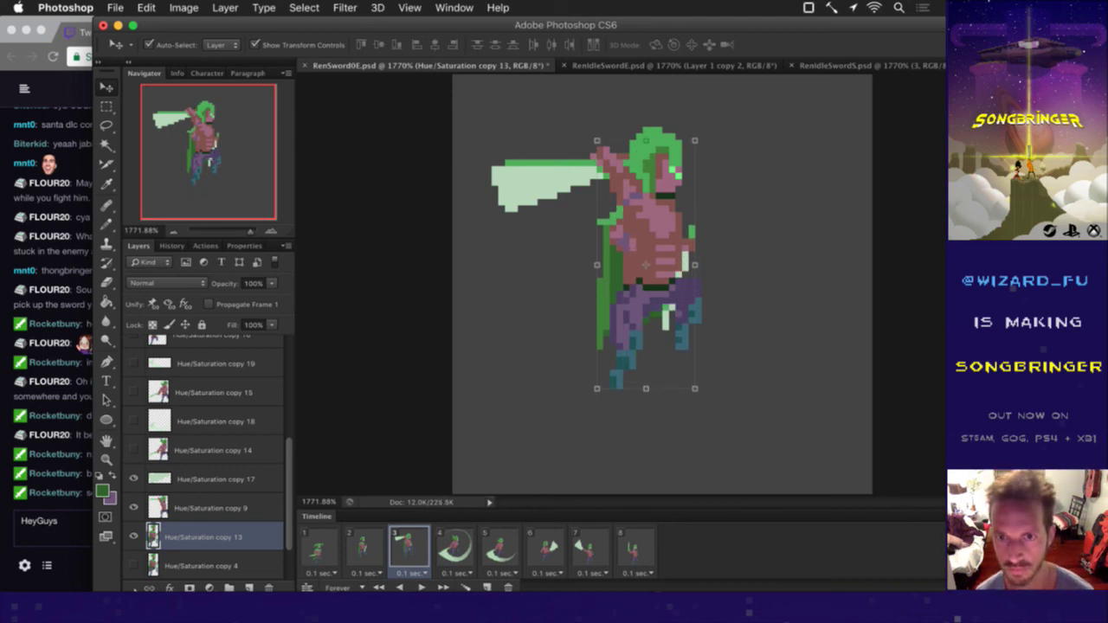
key(Up)
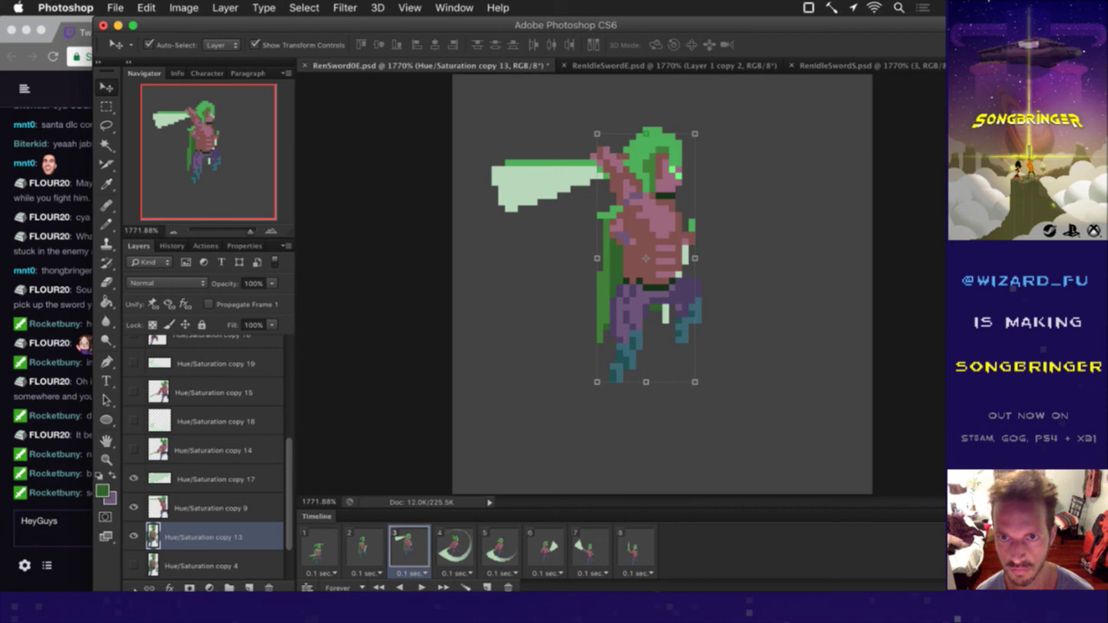
Step: Hide the old pose and sword swoosh layers, Hue/Saturation copy 9 and Hue/Saturation copy 17, on frame 3
key(m)
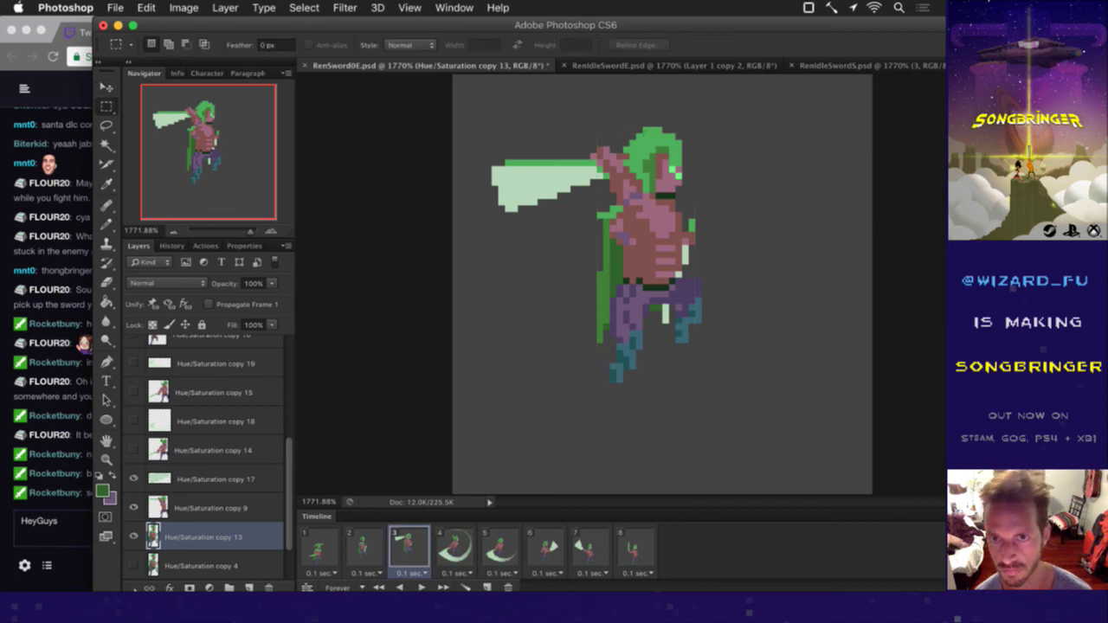
click(135, 504)
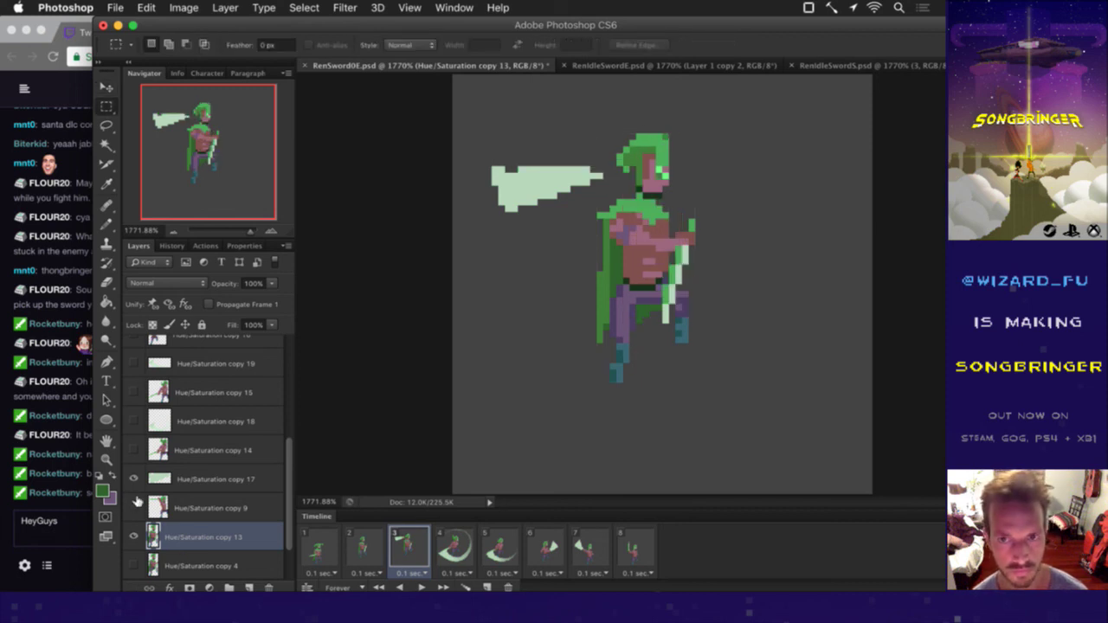
click(133, 479)
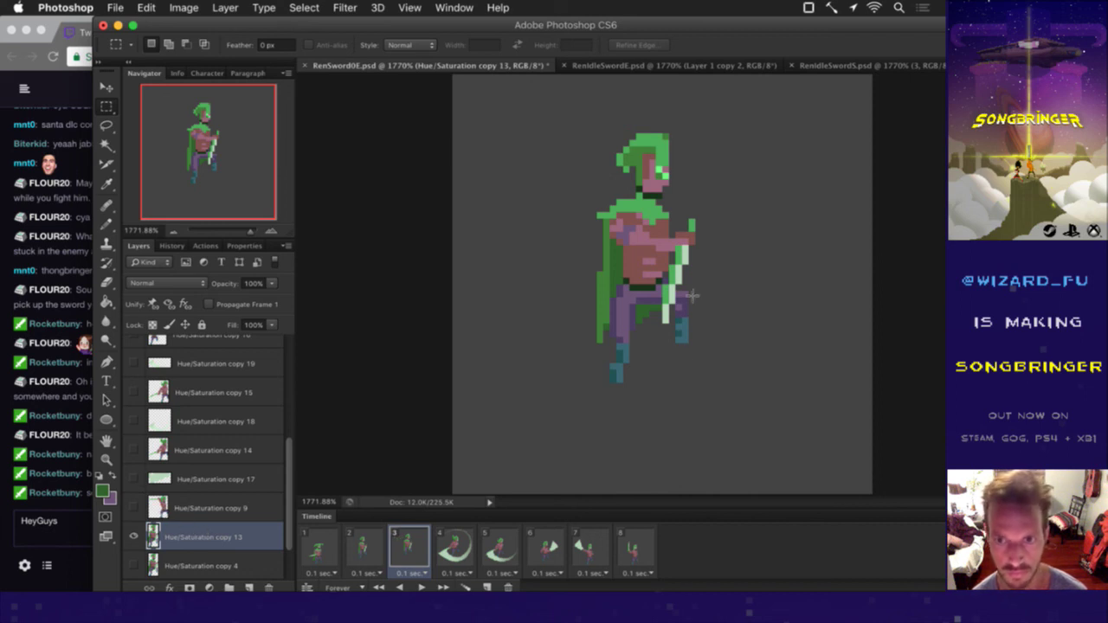
Step: Select the character's front lower leg and move it up one pixel
drag(675, 291, 702, 355)
key(v)
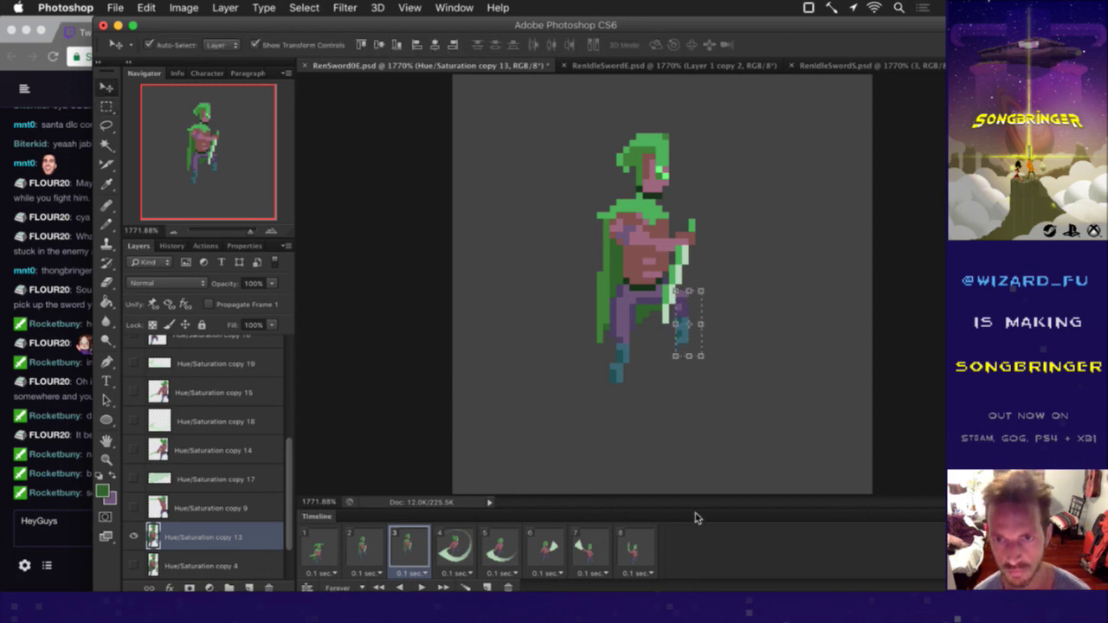
key(ctrl+d)
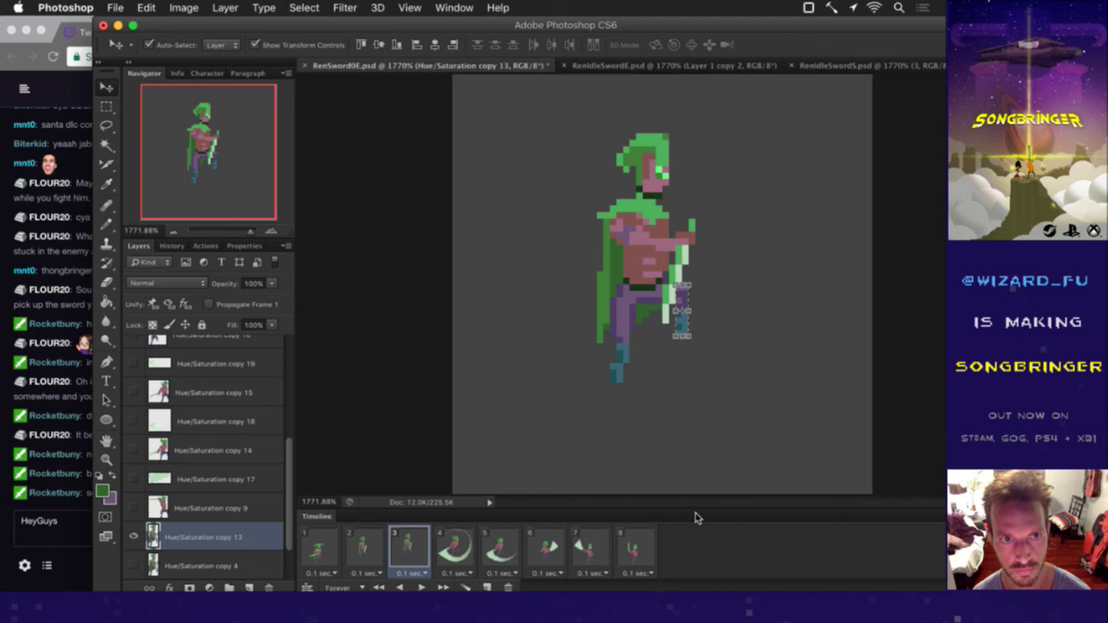
Step: Sample the cape's lighter green and draw the upper outline of a cape billowing out behind the character's shoulder
key(i)
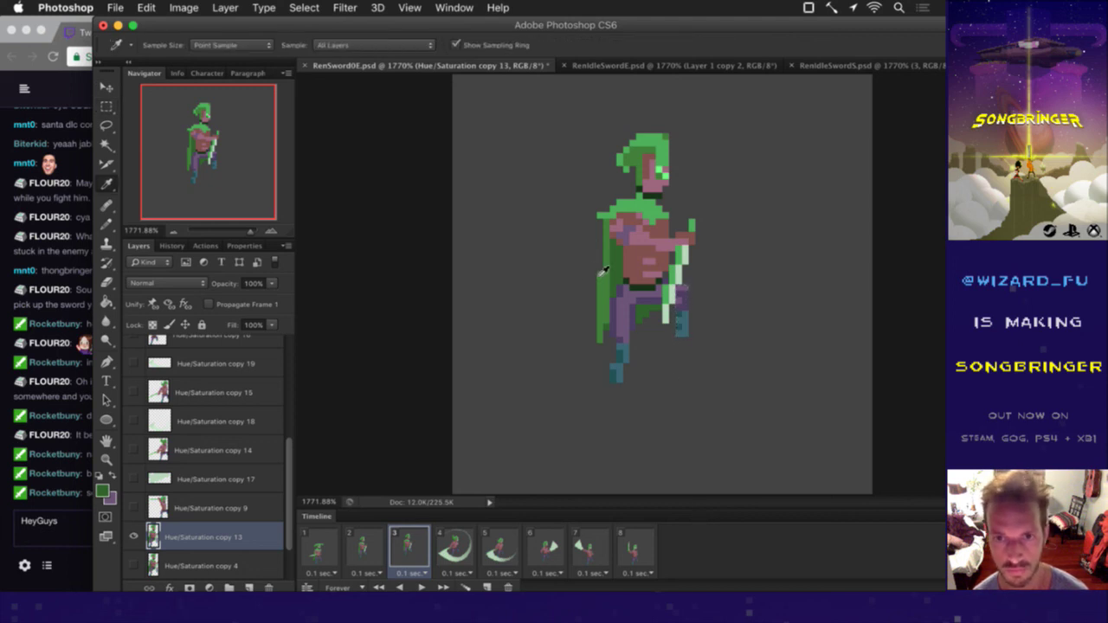
click(613, 260)
key(b)
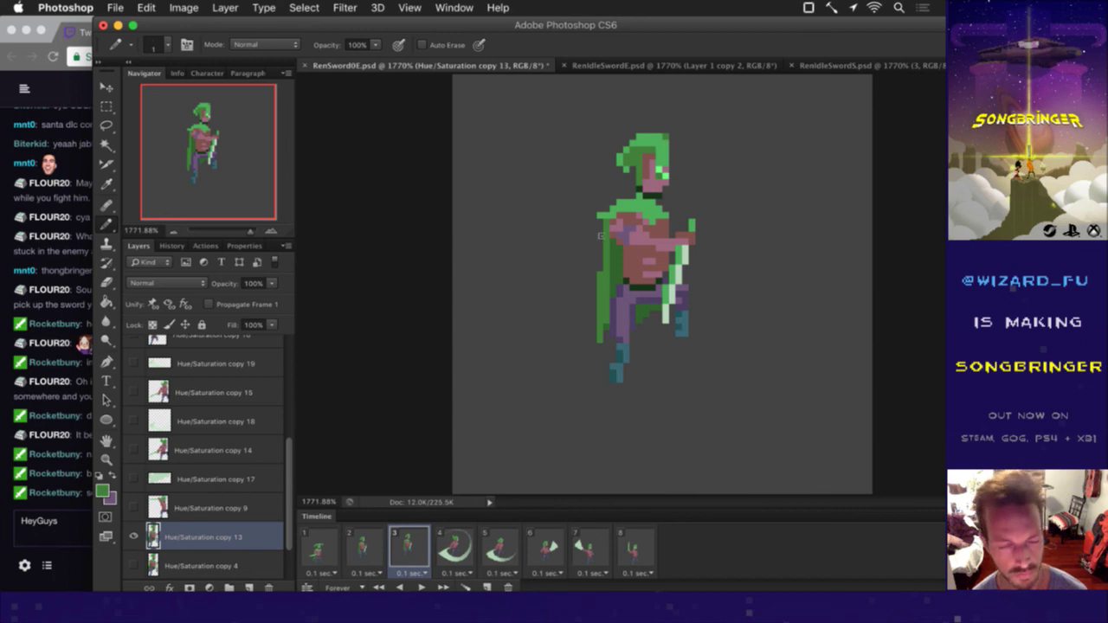
mouse_move(600, 235)
mouse_down()
mouse_move(542, 234)
mouse_move(517, 281)
mouse_up()
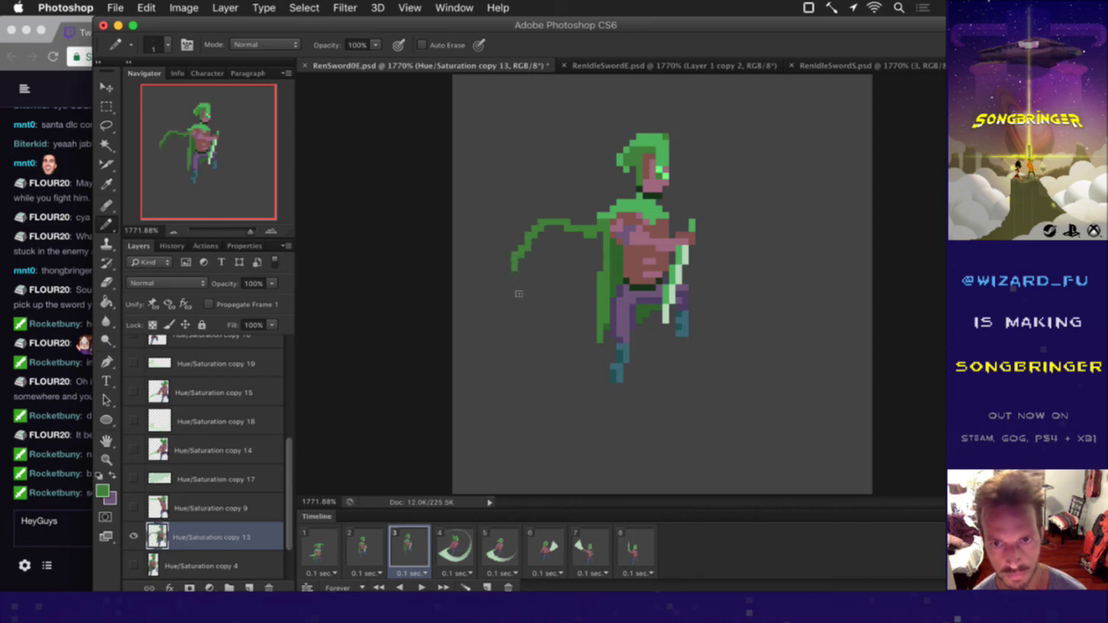
Step: Erase the old cape hanging behind the character's back and legs
key(e)
mouse_move(603, 307)
mouse_down()
mouse_move(588, 382)
mouse_move(612, 309)
mouse_move(593, 334)
mouse_up()
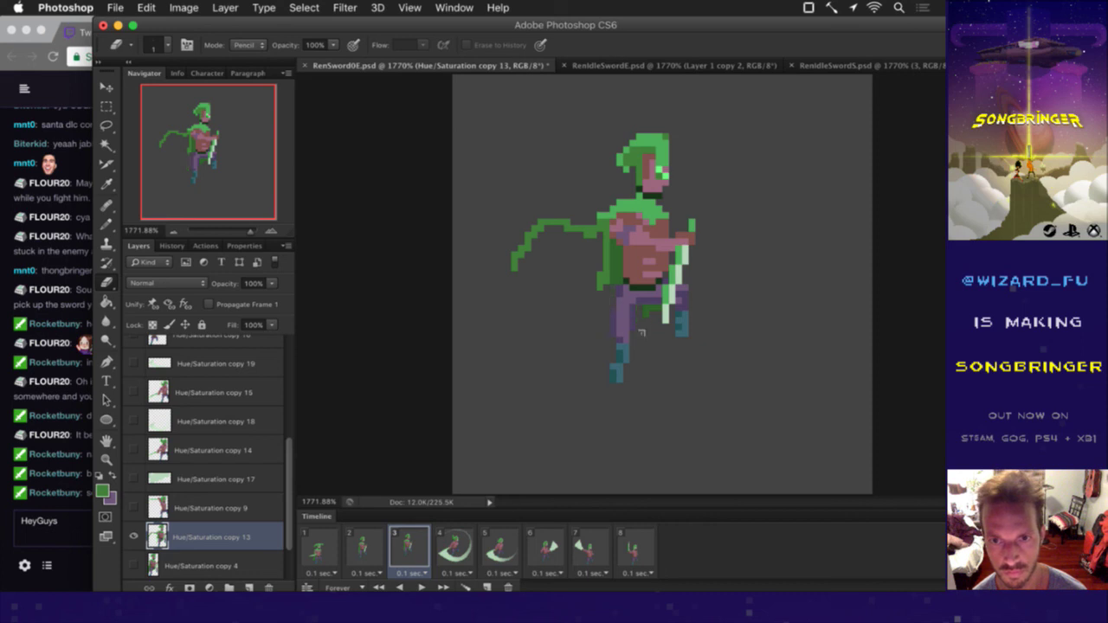
drag(607, 290, 606, 250)
Step: Draw the billowing cape's lower edge in the sampled dark green and fill its inside with the same colour
key(b)
alt+click(617, 265)
drag(611, 294, 520, 282)
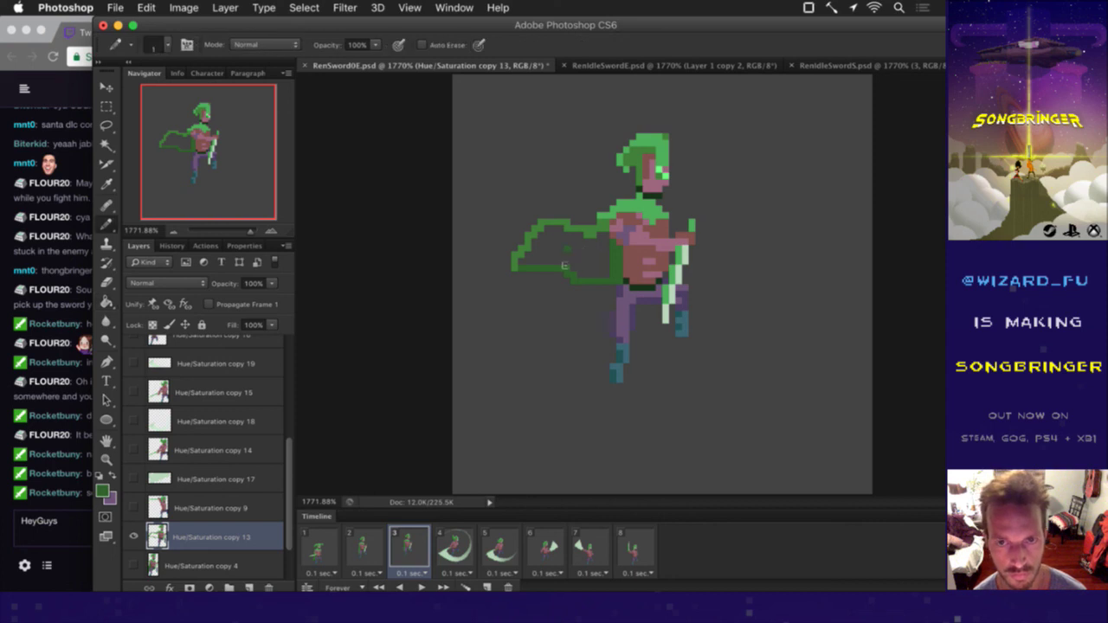
key(g)
click(563, 249)
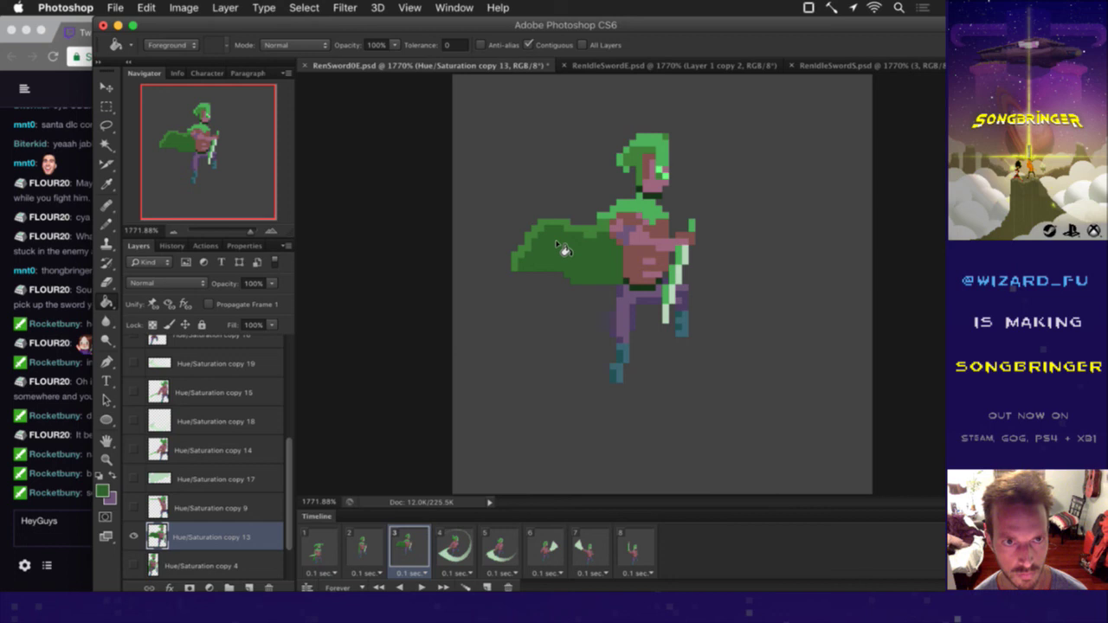
Step: Retouch the cape's lower edge with the lighter cape green and save the document
key(i)
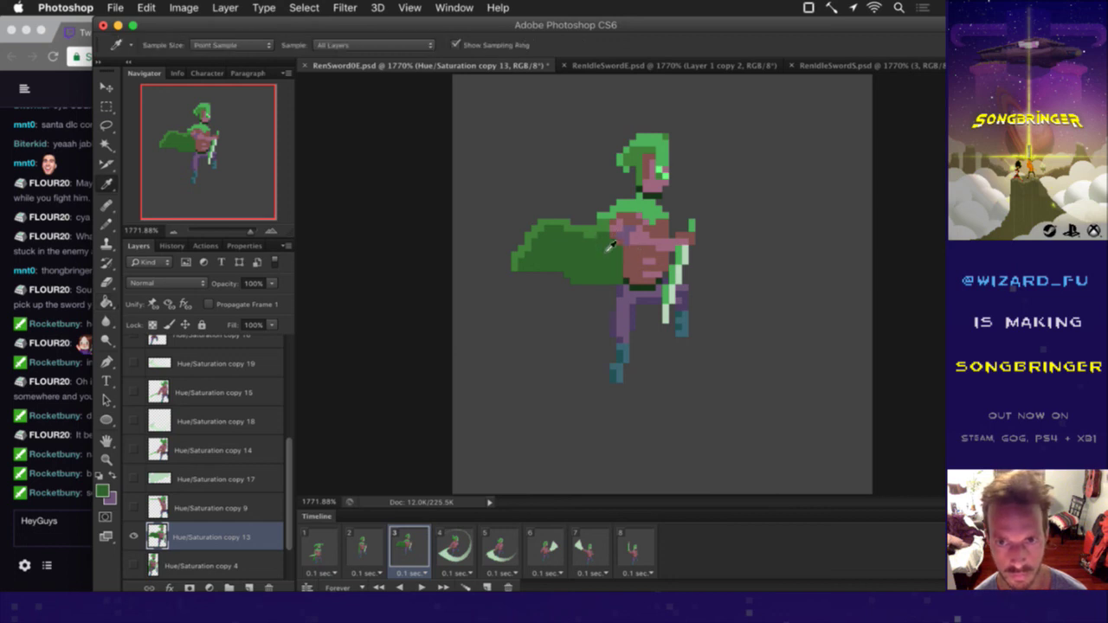
key(b)
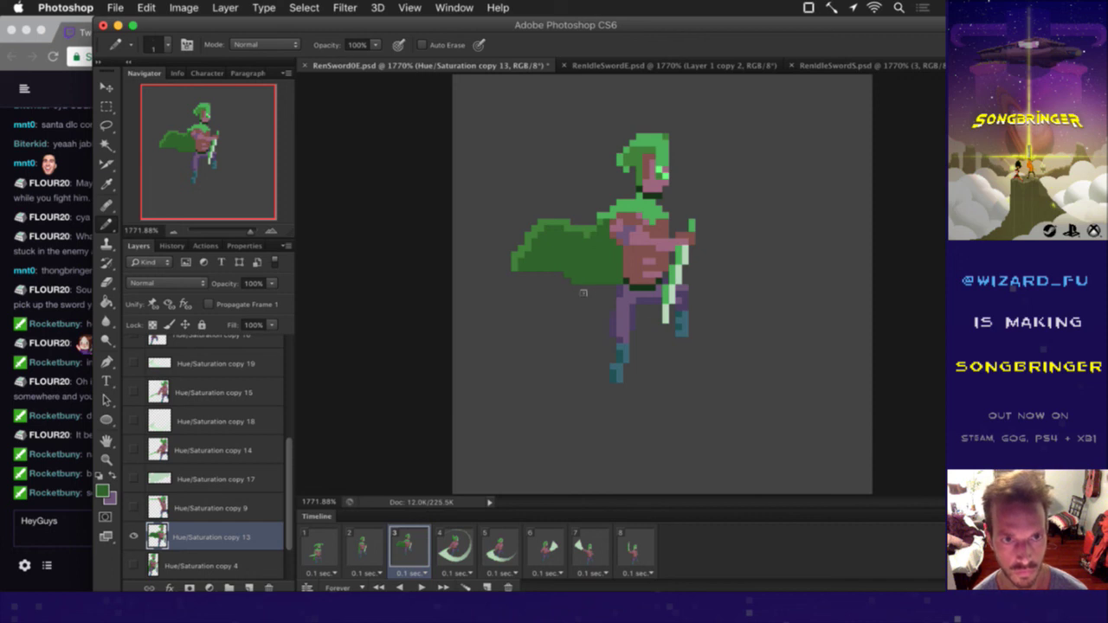
key(super+z)
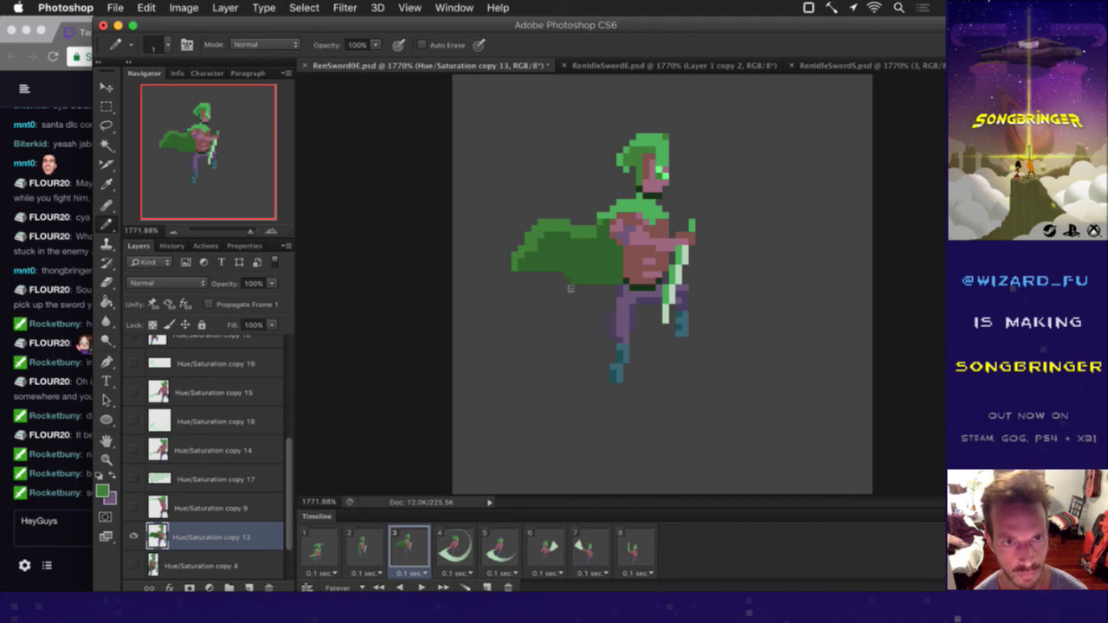
mouse_move(560, 282)
mouse_down()
mouse_move(596, 269)
mouse_move(547, 289)
mouse_up()
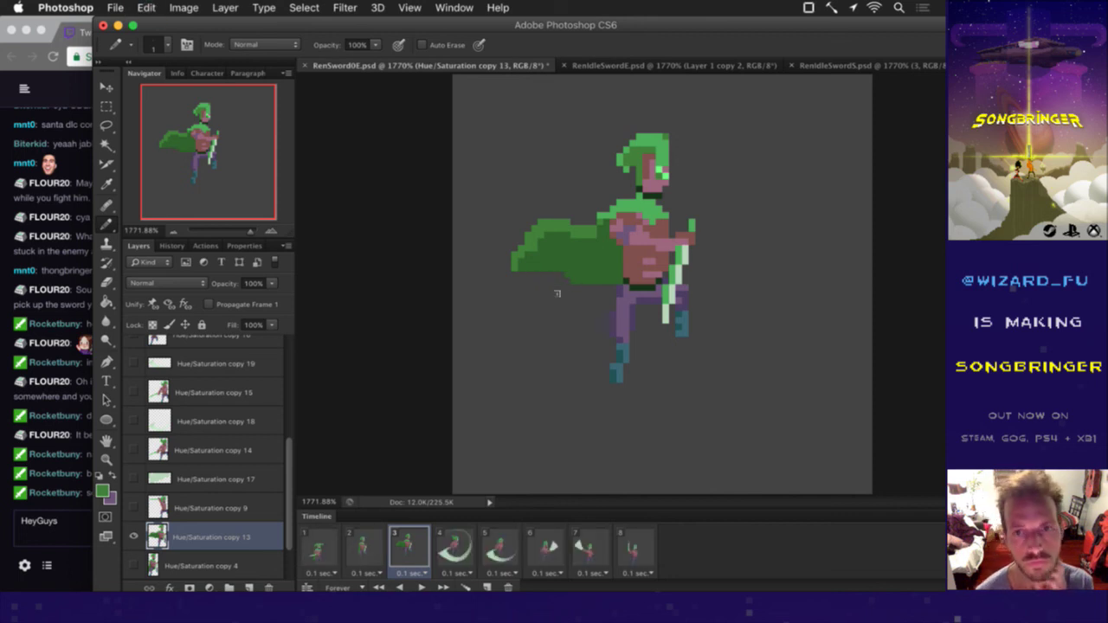
key(super+s)
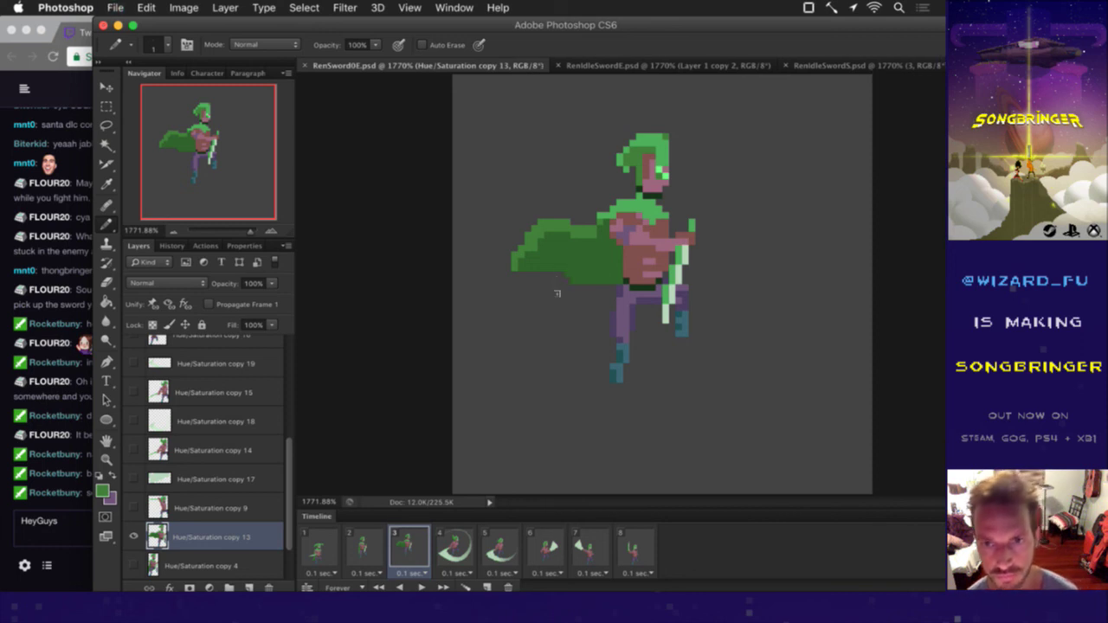
Step: Select the sword with the hand holding it and move them about five pixels up and one pixel forward
key(m)
drag(668, 207, 708, 285)
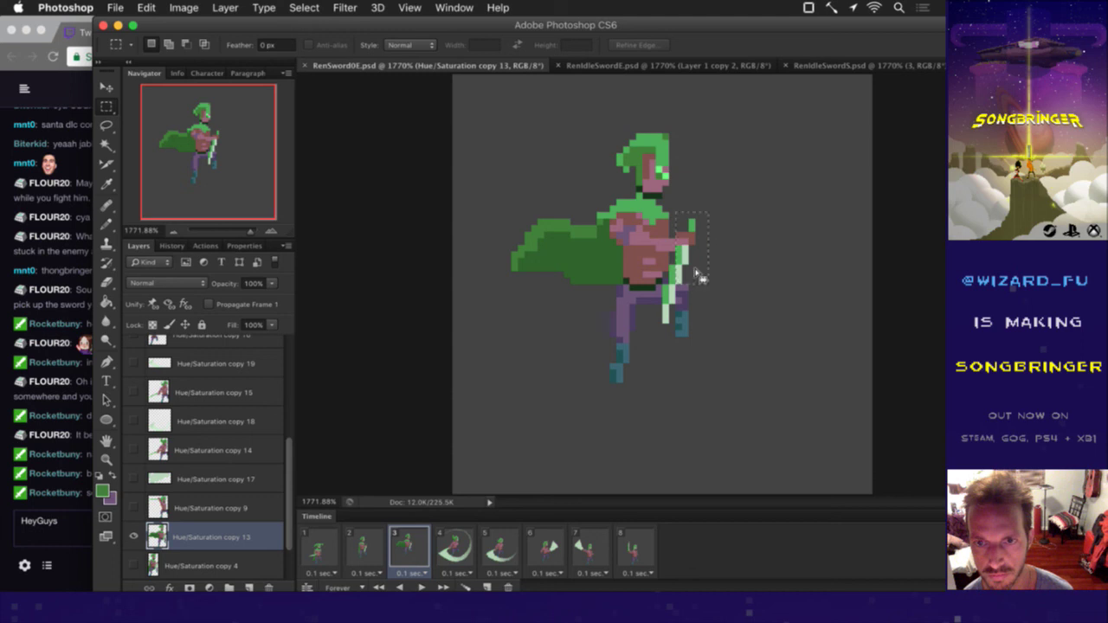
key(super+d)
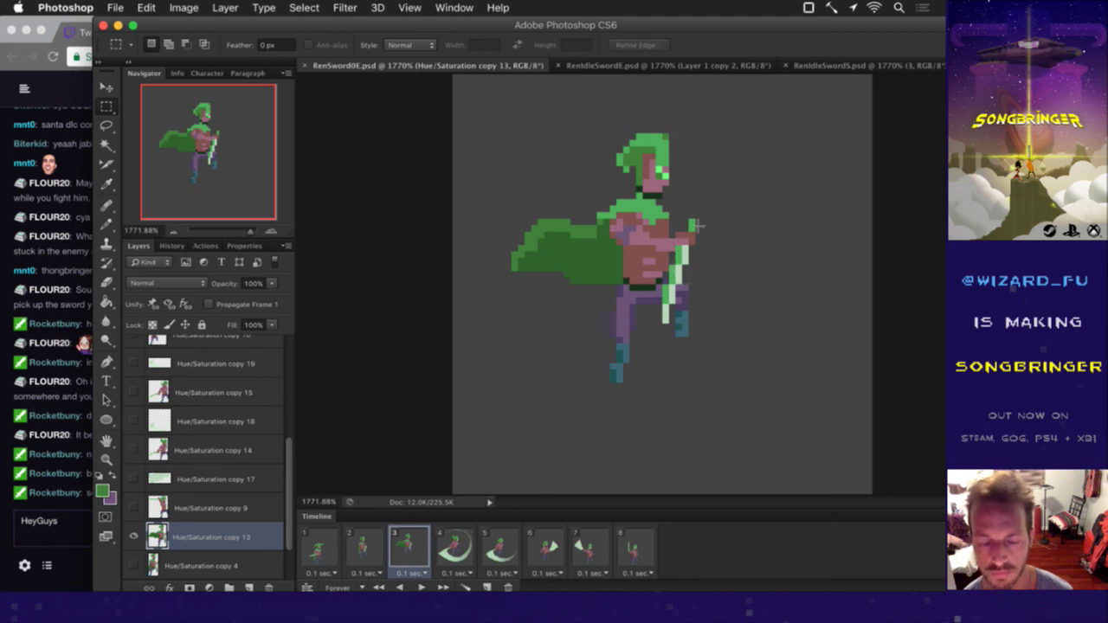
key(super+z)
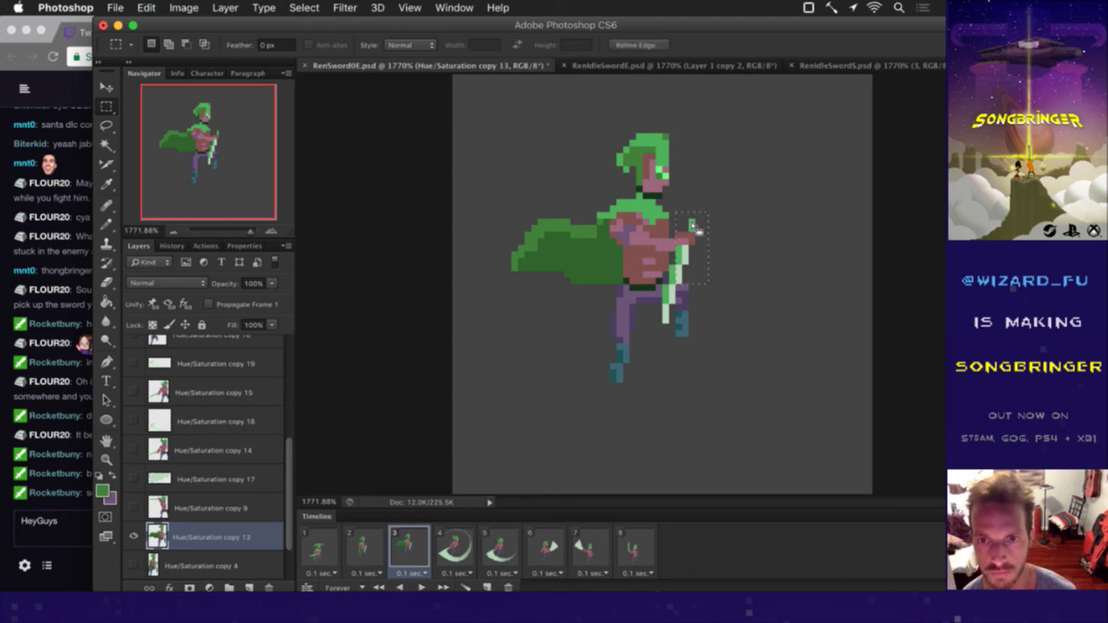
key(shift)
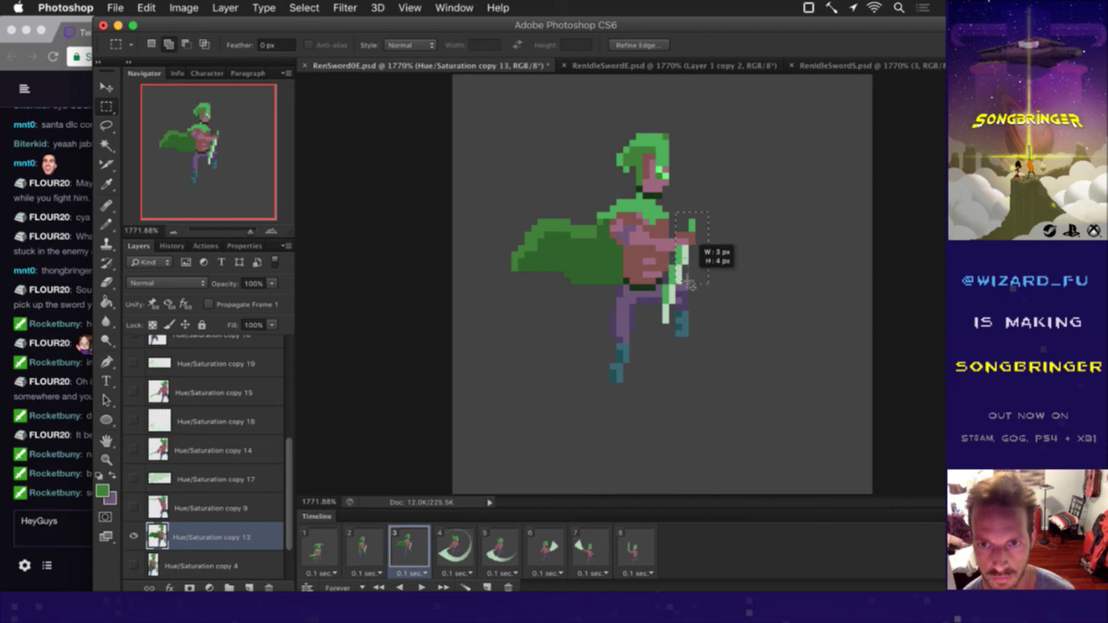
drag(688, 283, 667, 320)
key(v)
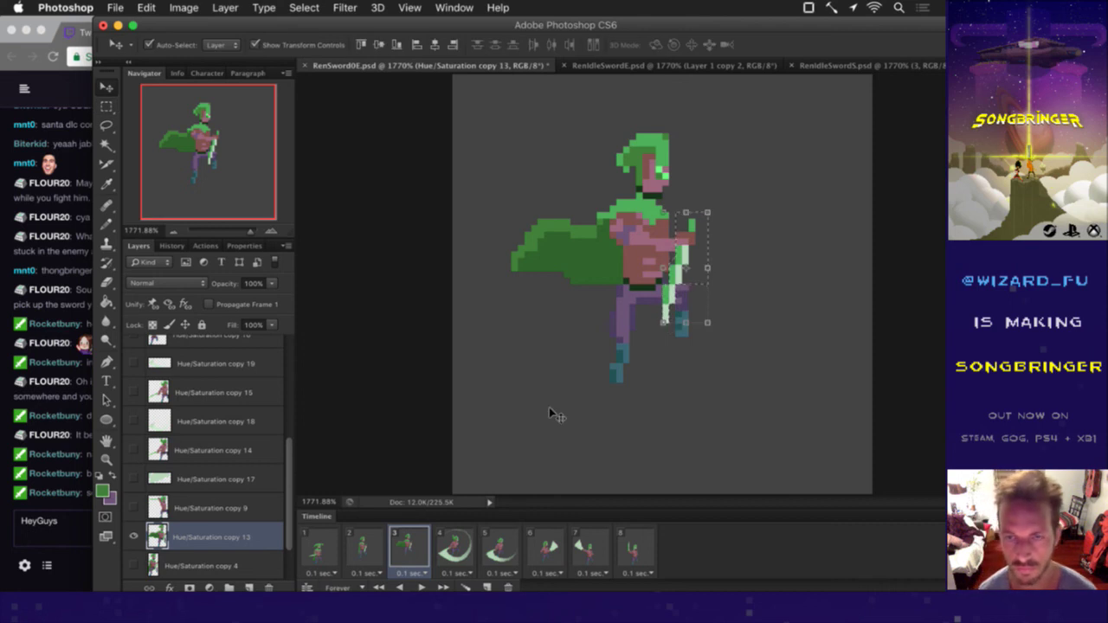
key(Up)
key(Up)
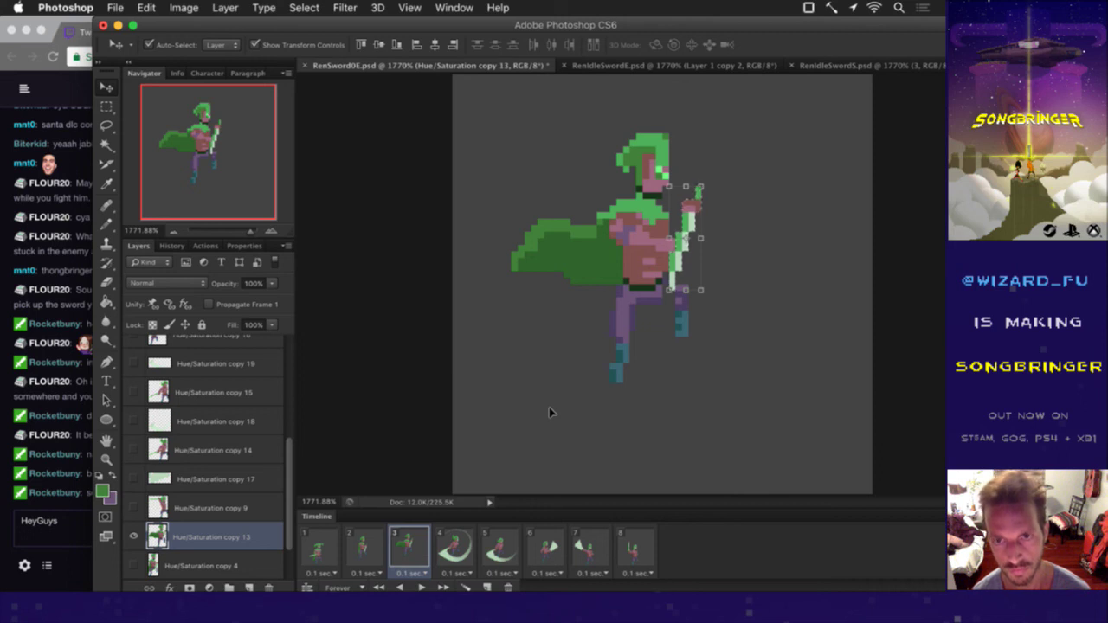
Step: Redraw the forearm up to the raised hand and patch the chest behind the sword using sampled skin tones
key(m)
key(b)
alt+click(688, 220)
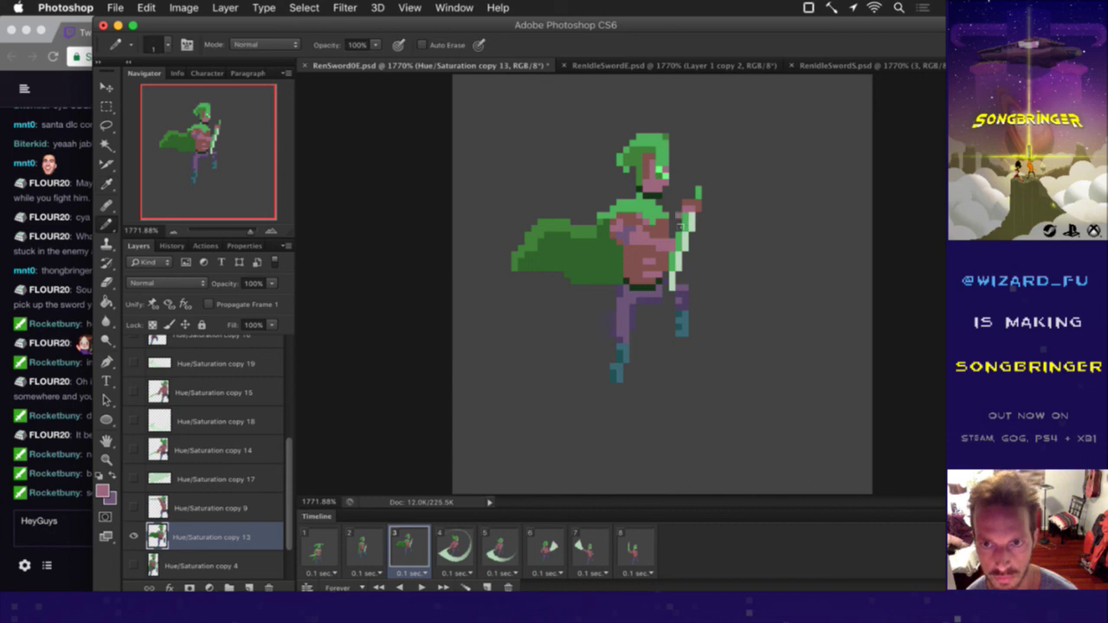
alt+click(668, 265)
key(e)
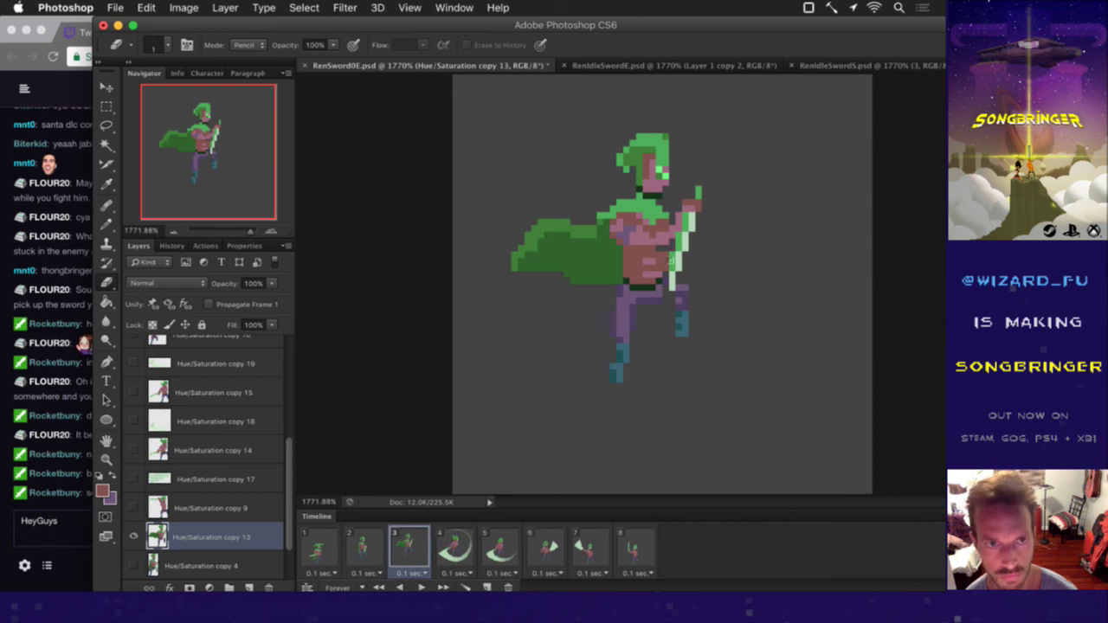
key(b)
alt+click(660, 251)
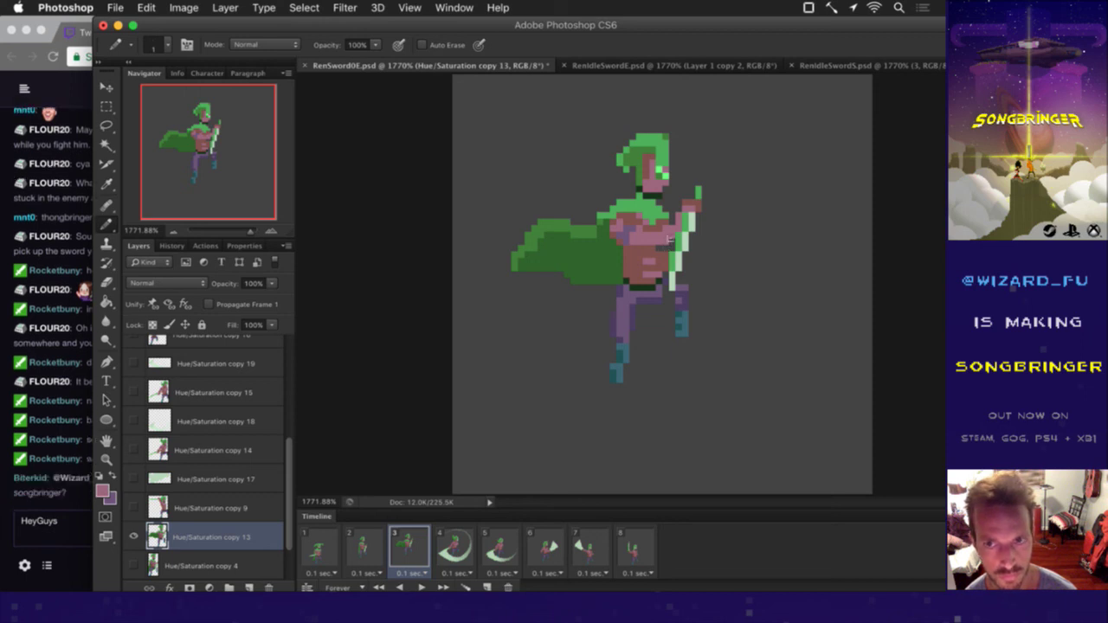
Step: Switch to the Twitch chat and read the viewer's question about writing a custom gif encoder for Songbringer
click(72, 485)
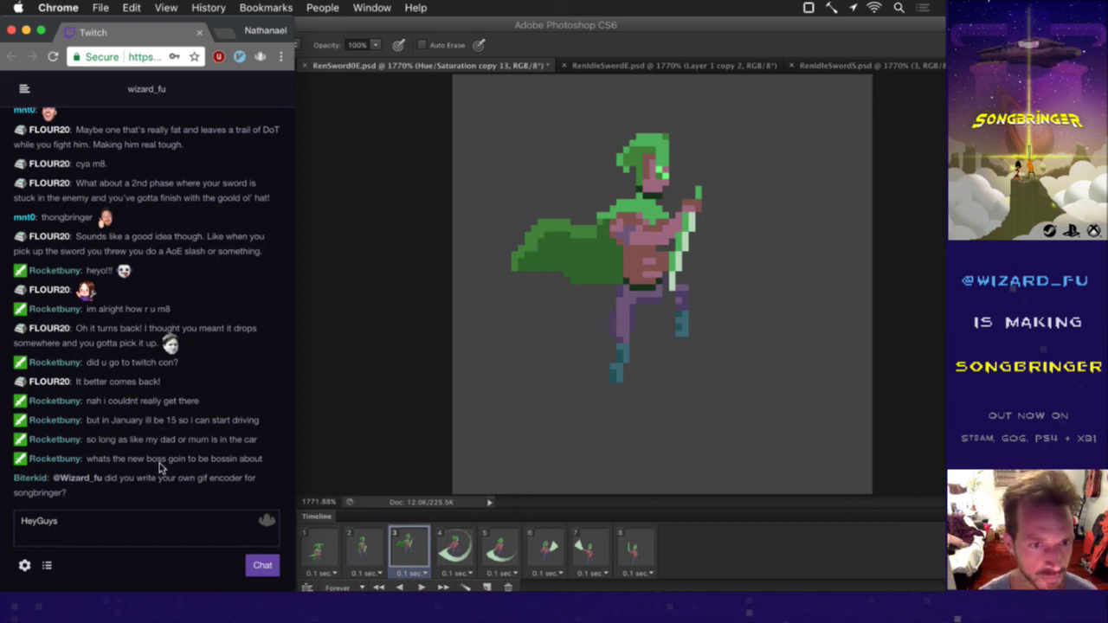
drag(192, 478, 169, 498)
click(169, 498)
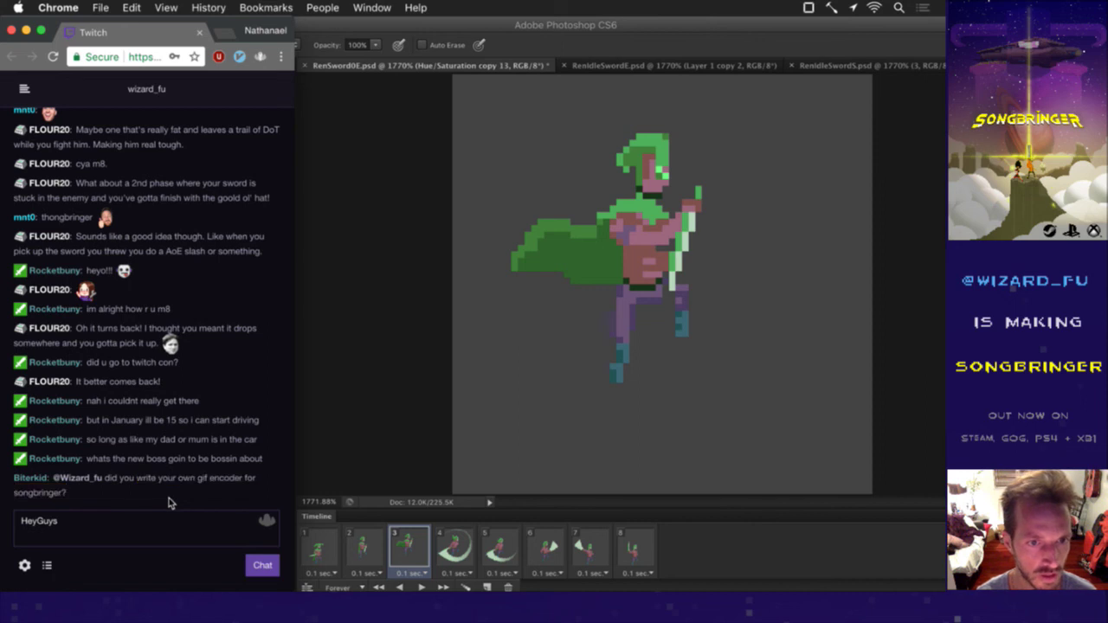
Step: Leave the chat and switch to iTerm2, where the Ren.txt data file is open
click(368, 416)
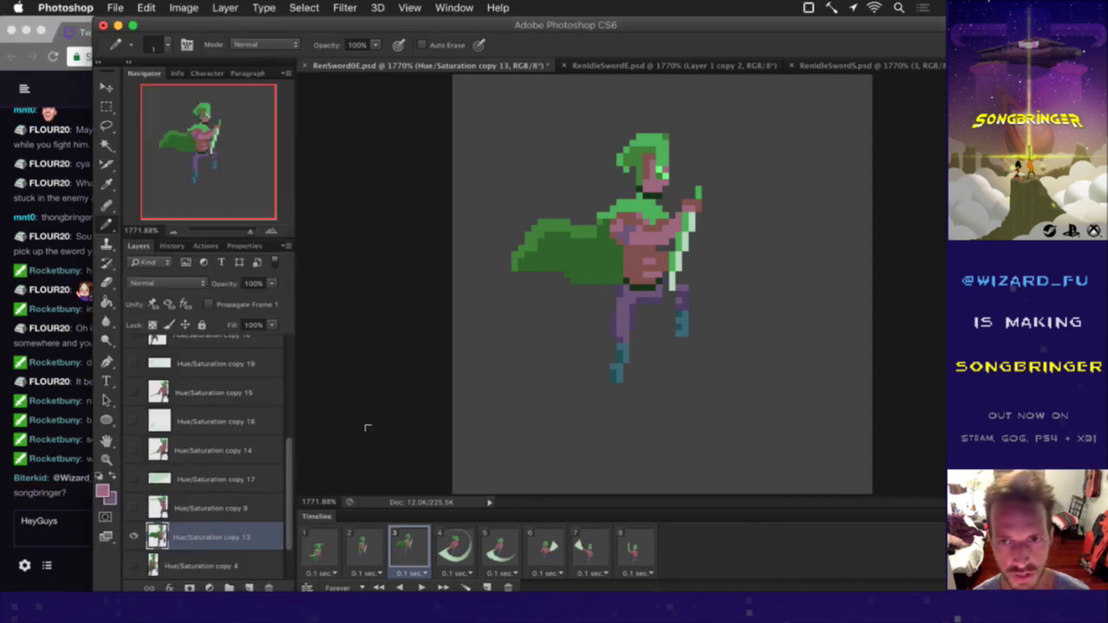
key(super+Tab)
key(super+Tab)
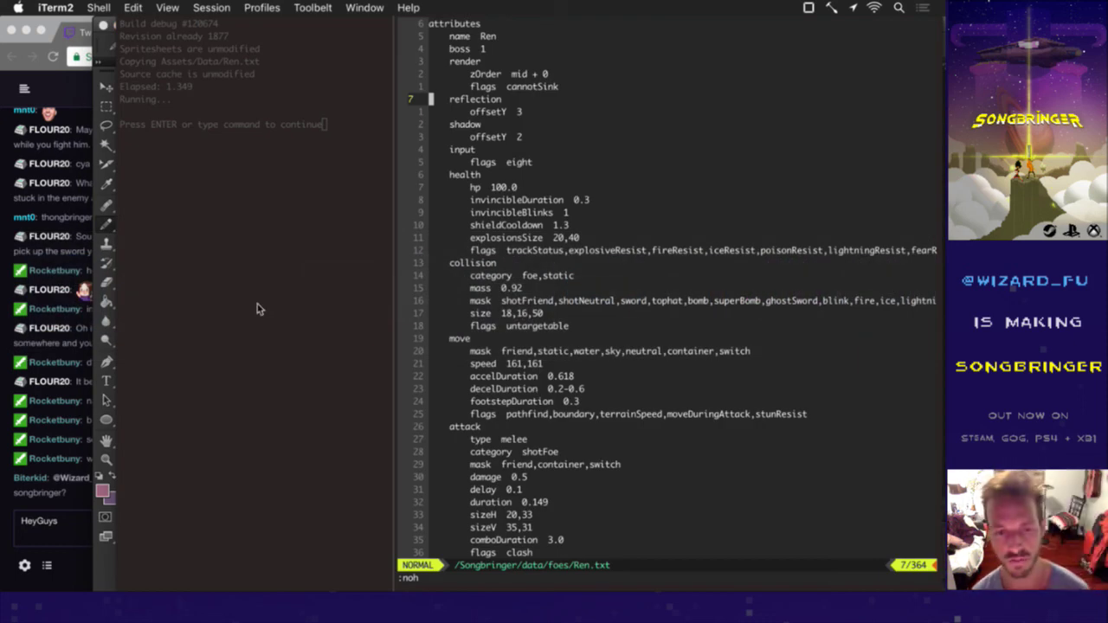
Step: Open the script ~/code/bin/gif in the editor in place of Ren.txt
key(j)
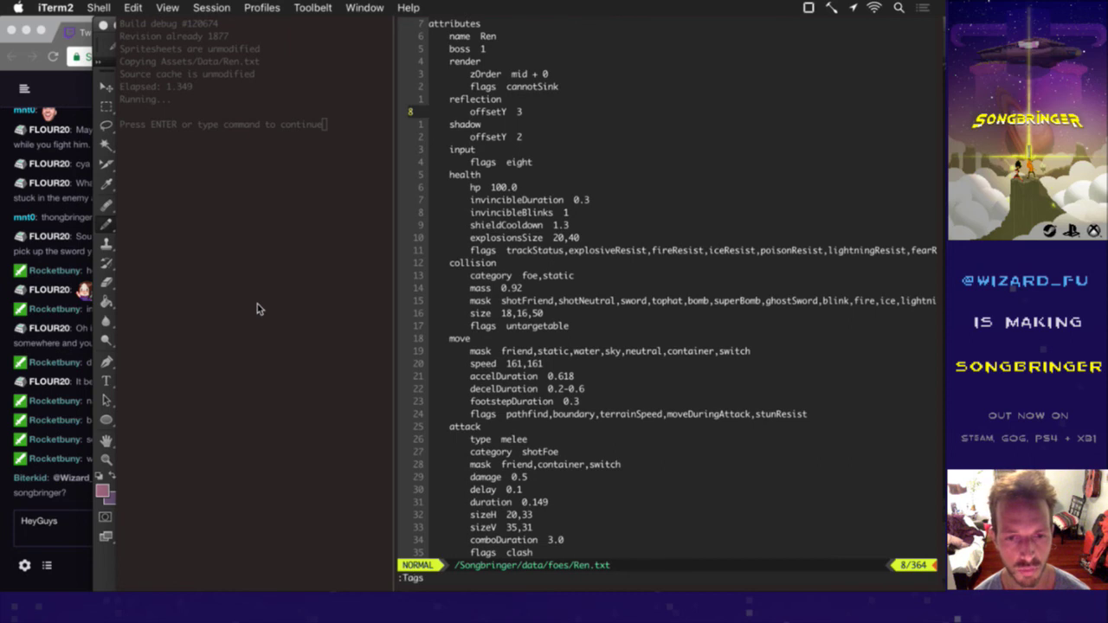
text(:e)
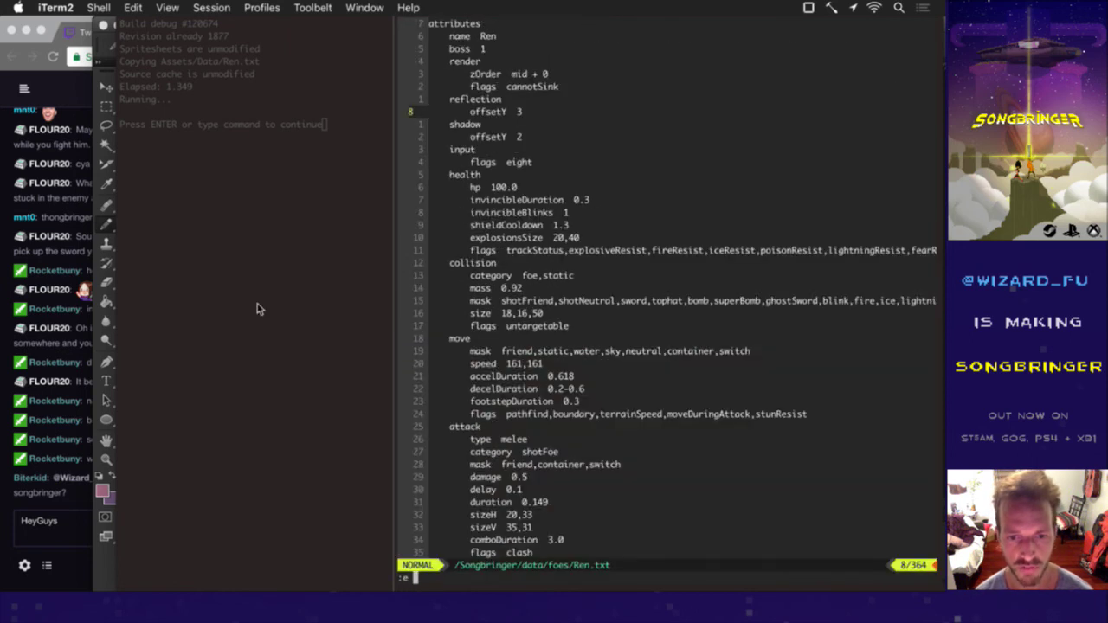
text( ~/code/b)
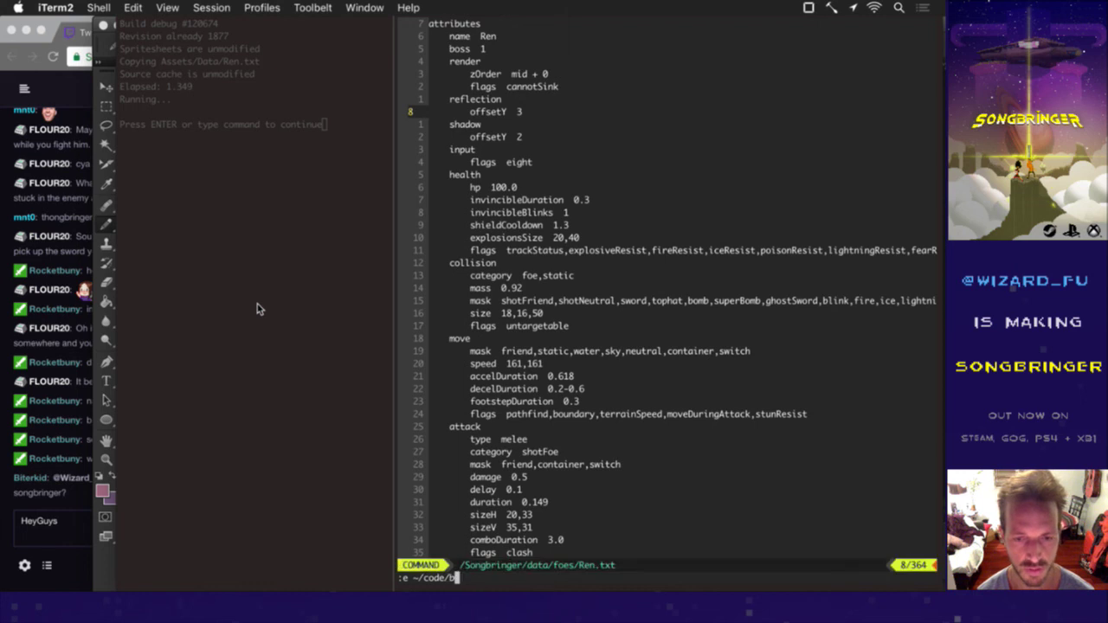
key(BackSpace)
text(g)
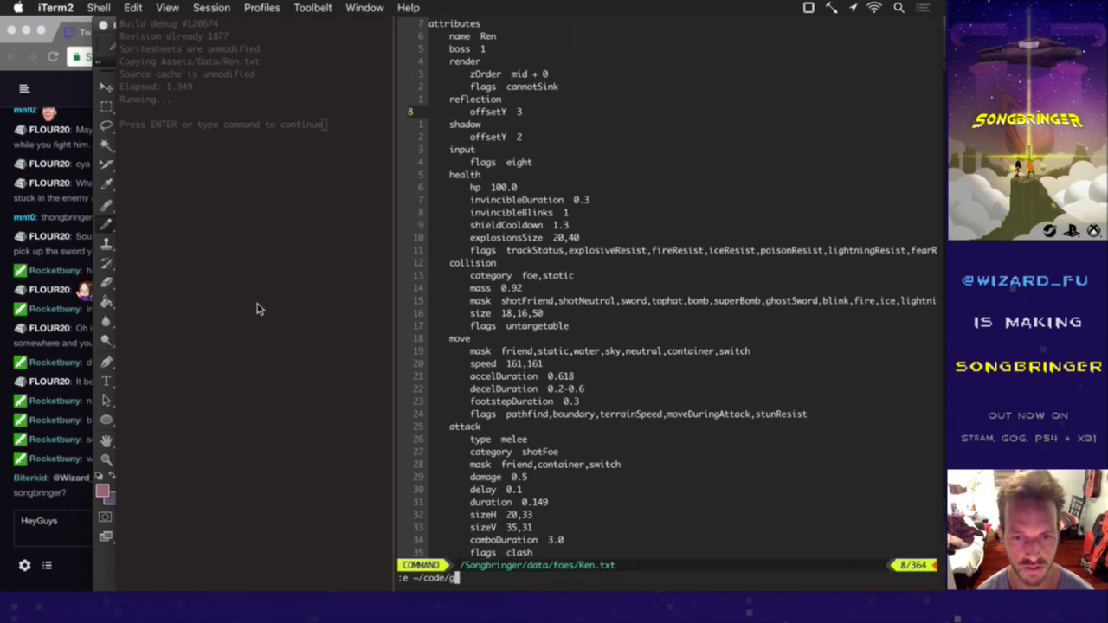
text(i)
key(BackSpace)
key(BackSpace)
text(b)
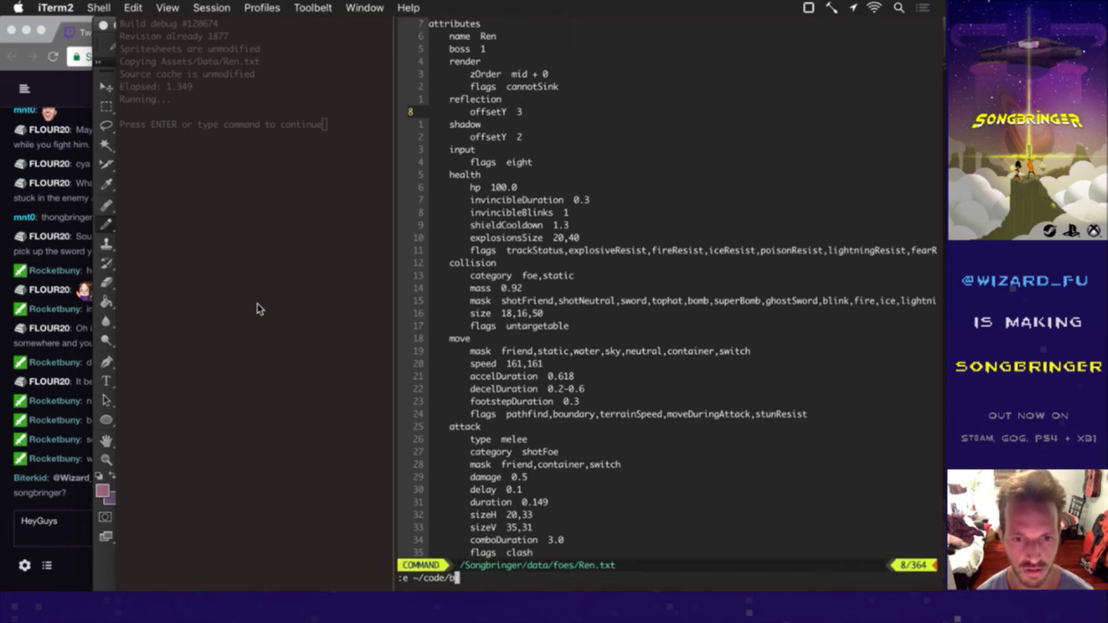
text(in/gif)
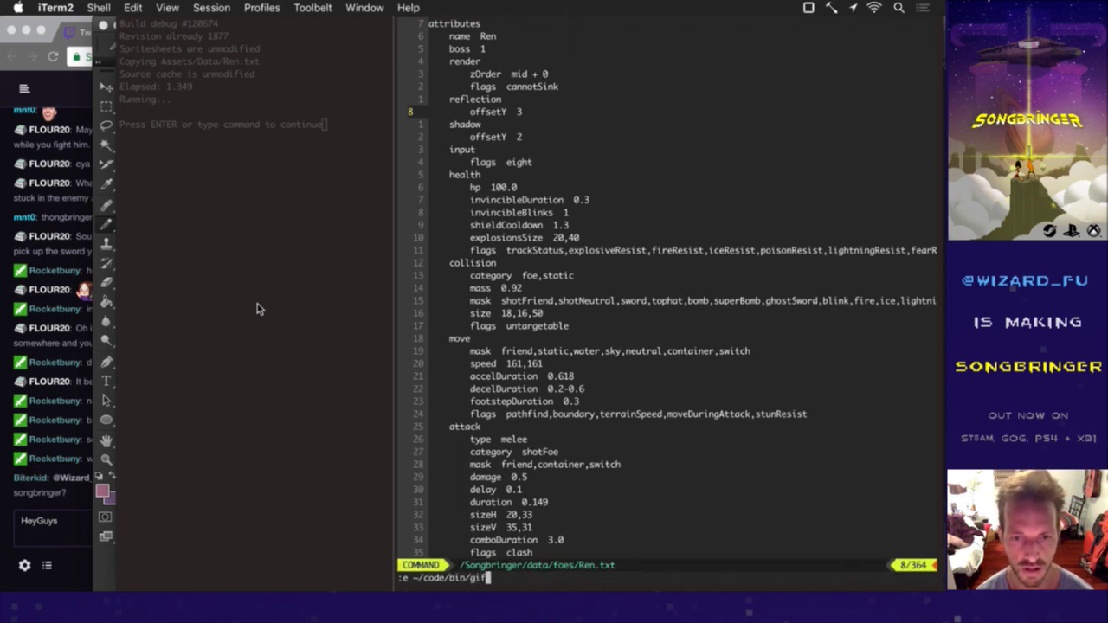
key(Return)
Step: Read through the lines of the bash script down to the convert command
key(j)
key(j)
key(j)
key(j)
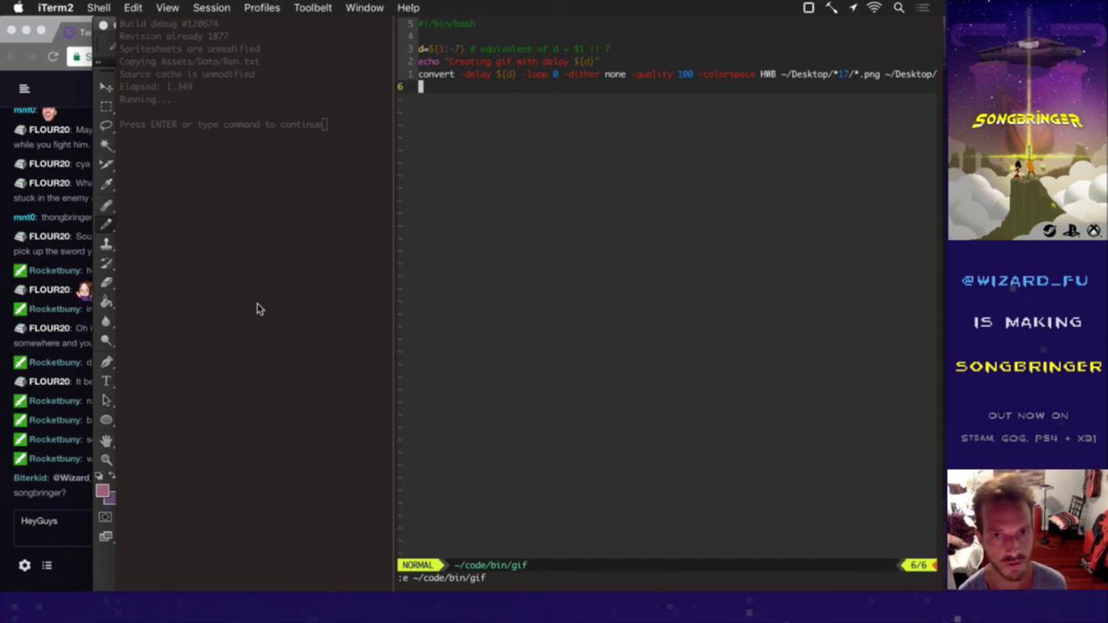
key(k)
key(k)
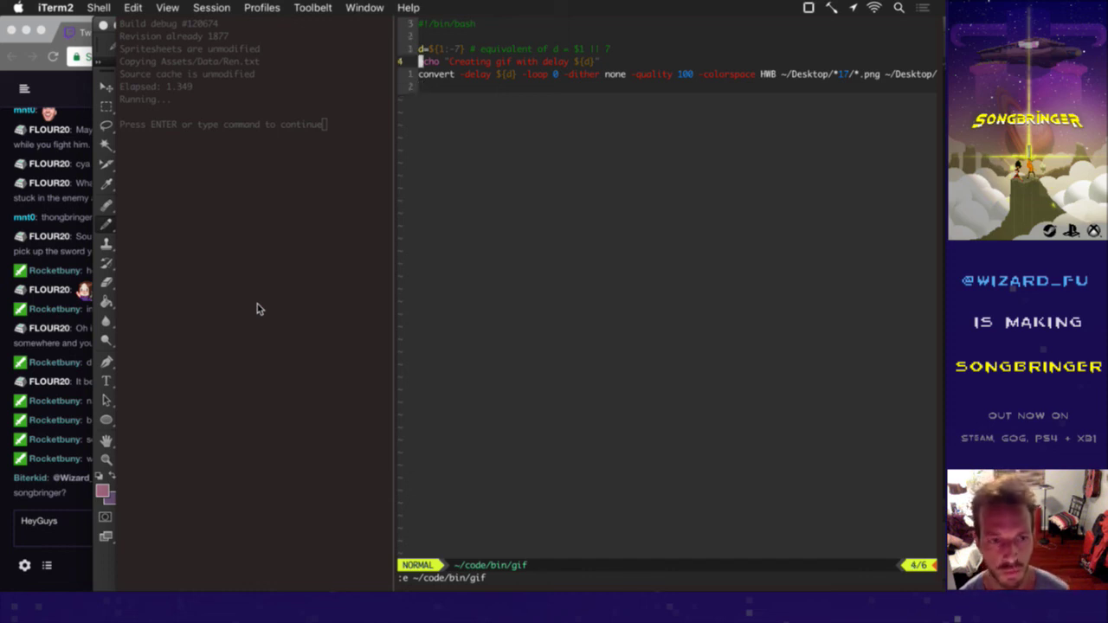
key(j)
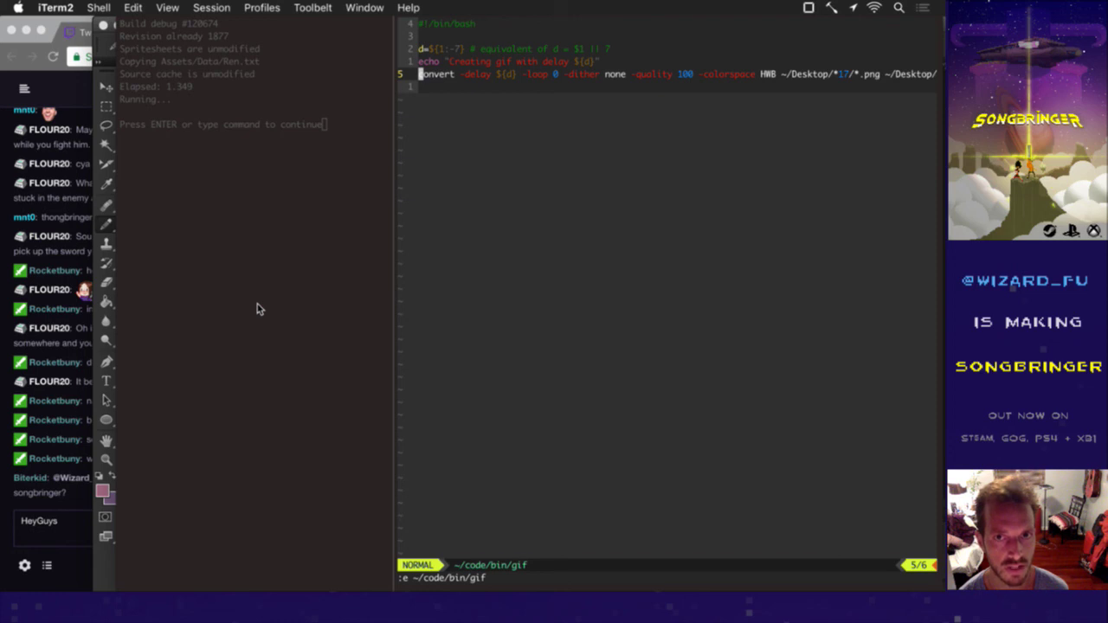
Step: Highlight the convert command from its beginning through the delay option, then clear the selection
key(v)
key(l)
key(l)
key(l)
key(l)
key(l)
key(l)
key(l)
key(l)
key(l)
key(l)
key(l)
key(l)
key(l)
key(l)
key(l)
key(l)
key(l)
key(l)
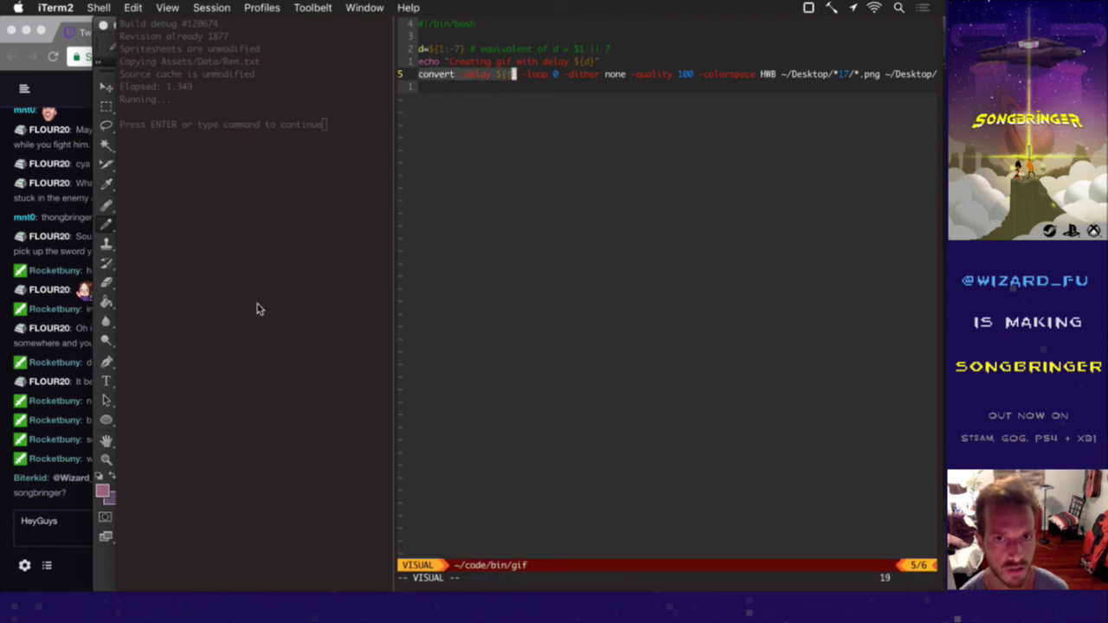
key(l)
key(l)
key(l)
key(l)
key(l)
key(l)
key(l)
key(l)
key(l)
key(l)
key(l)
key(l)
key(Escape)
key(h)
key(h)
key(h)
key(h)
key(h)
key(h)
key(h)
key(h)
key(h)
key(h)
key(h)
key(h)
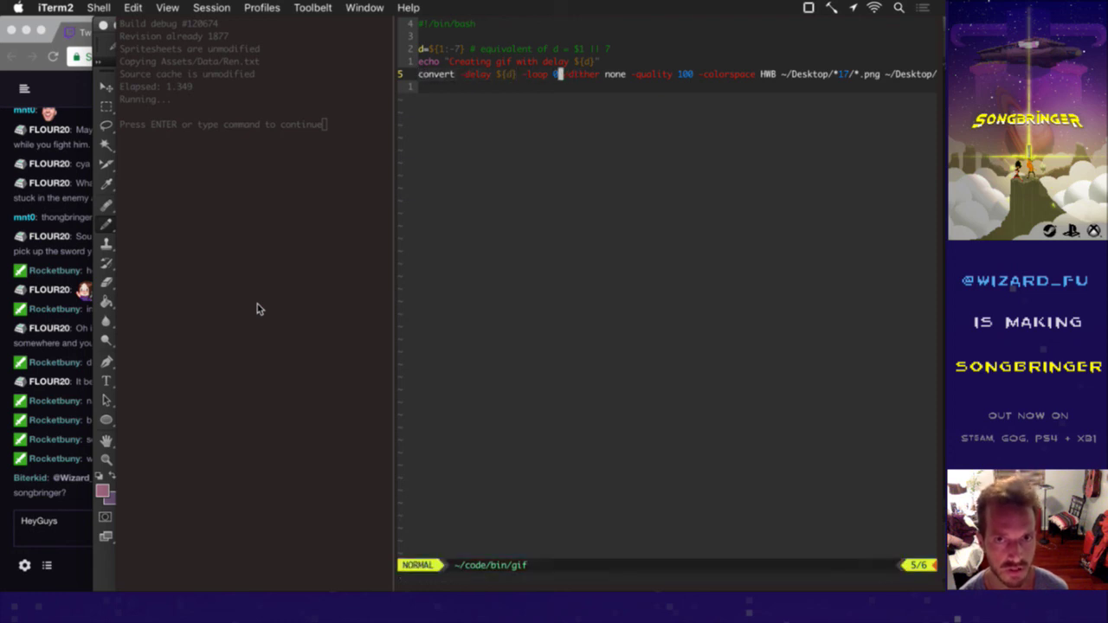
Step: Highlight only the -delay ${d} option of the convert command to point it out
key(v)
key(l)
key(l)
key(l)
key(l)
key(l)
key(l)
key(l)
key(l)
key(l)
key(l)
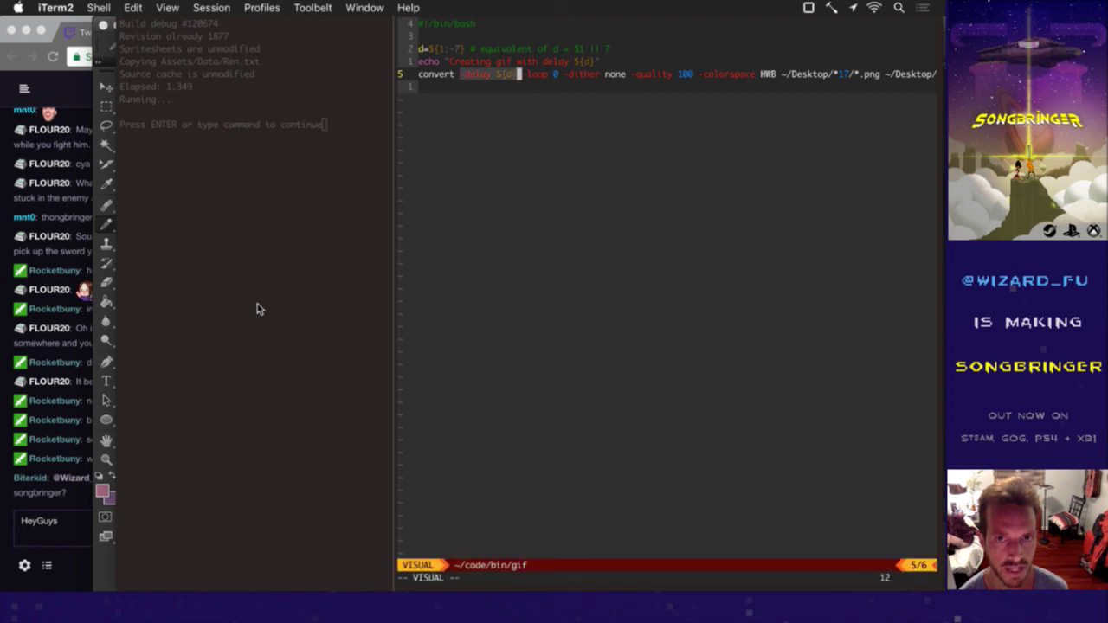
key(Escape)
Step: Examine the loop, dither, quality and colorspace options one after another along the convert command
key(l)
key(l)
key(l)
key(l)
key(l)
key(l)
key(l)
key(l)
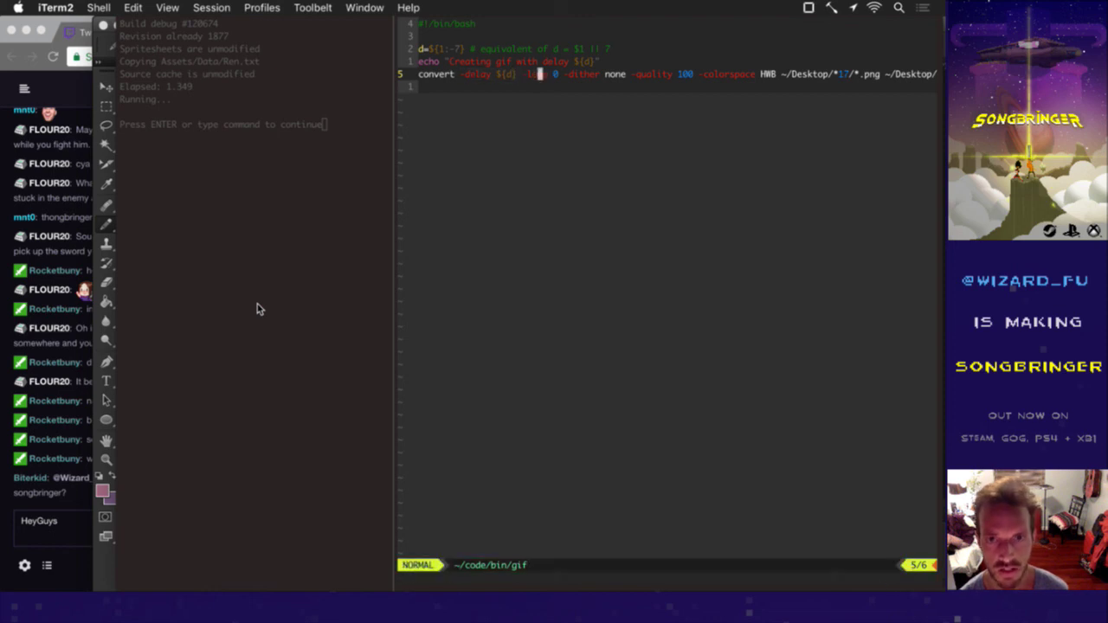
key(l)
key(l)
key(l)
key(l)
key(l)
key(l)
key(l)
key(l)
key(l)
key(l)
key(l)
key(l)
key(l)
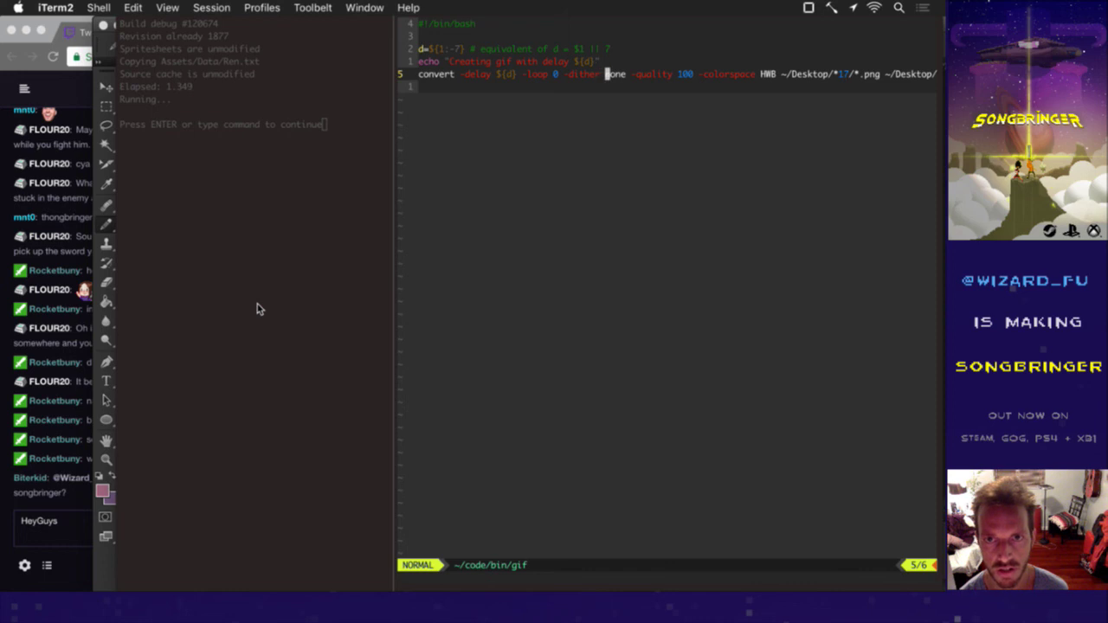
key(l)
key(l)
key(l)
key(l)
key(l)
key(l)
key(l)
key(l)
key(l)
key(l)
key(l)
key(l)
key(l)
key(l)
key(l)
key(l)
key(l)
key(l)
key(l)
key(l)
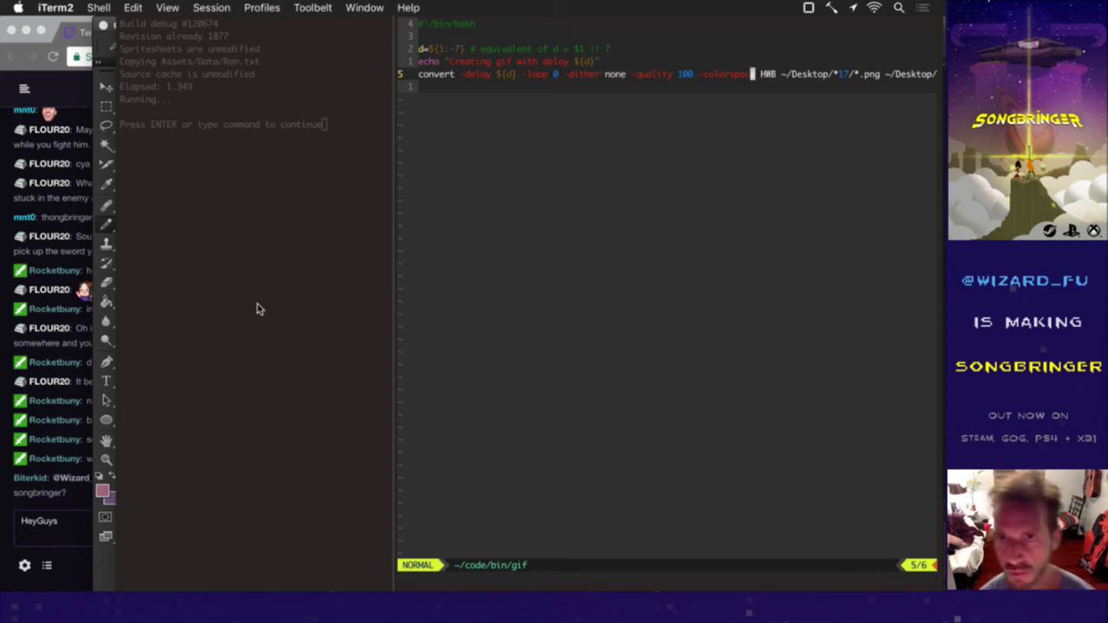
key(l)
key(l)
key(j)
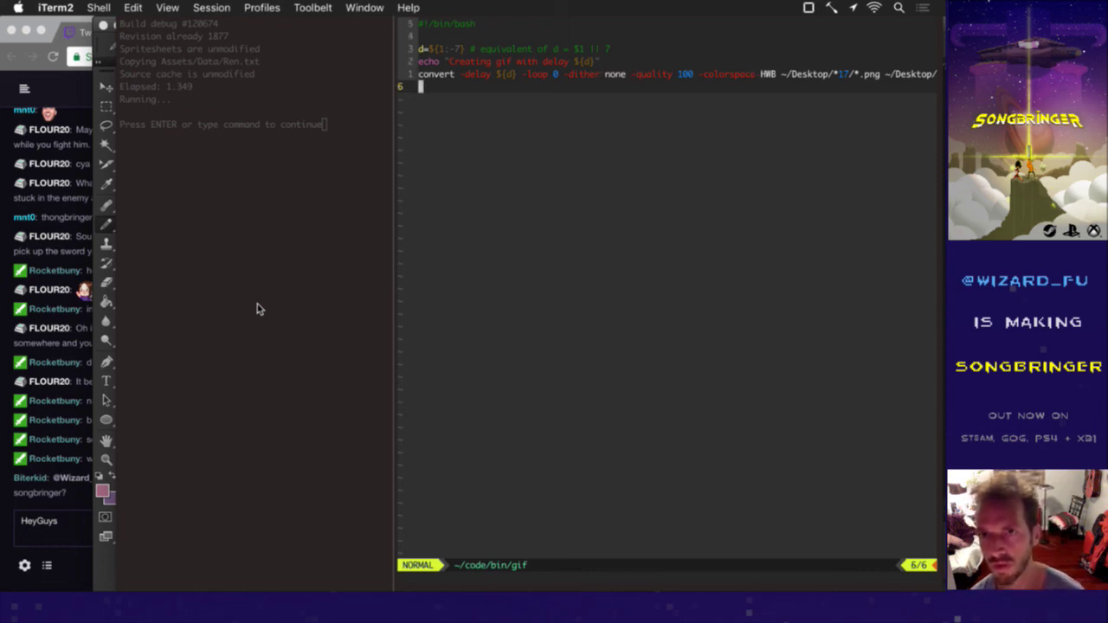
Step: Highlight the source path ~/Desktop/*17/*.png near the end of the convert command, then return to the echo line
key(k)
key($)
key(b)
key(b)
key(b)
key(h)
key(h)
key(h)
key(h)
key(h)
key(h)
key(h)
key(h)
key(v)
key(l)
key(l)
key(l)
key(l)
key(l)
key(l)
key(l)
key(l)
key(l)
key(l)
key(l)
key(l)
key(l)
key(l)
key(l)
key(l)
key(l)
key(l)
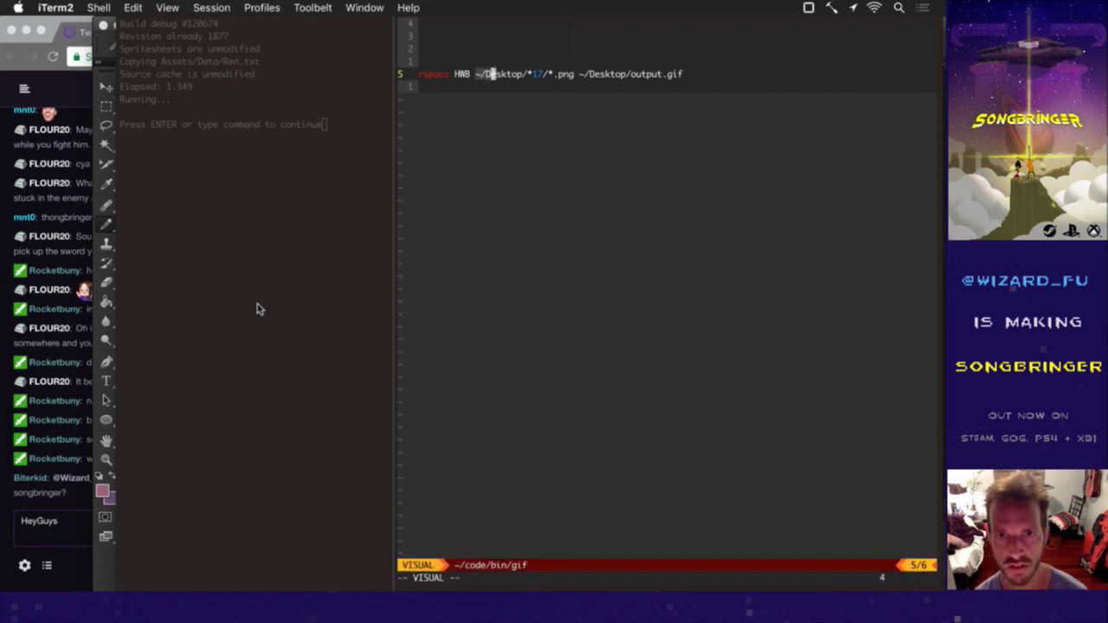
key(l)
key(l)
key(l)
key(l)
key(l)
key(l)
key(l)
key(y)
key(k)
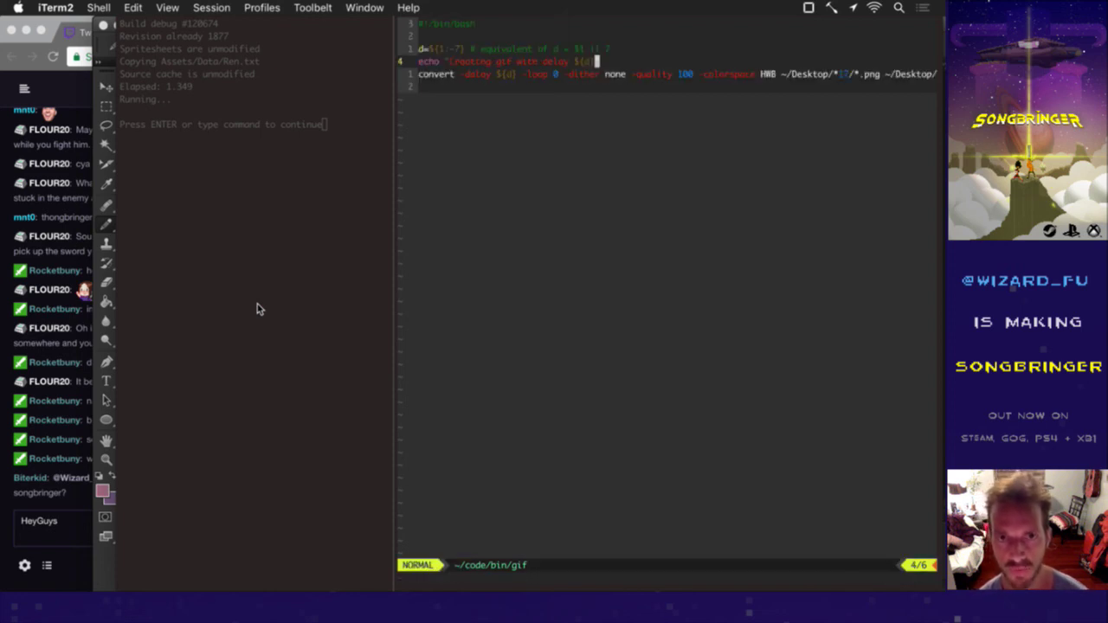
Step: Go to the script's last line, then bring up the app launcher to point out Screenflick in the Dock and return to the script
key(j)
key(0)
key(j)
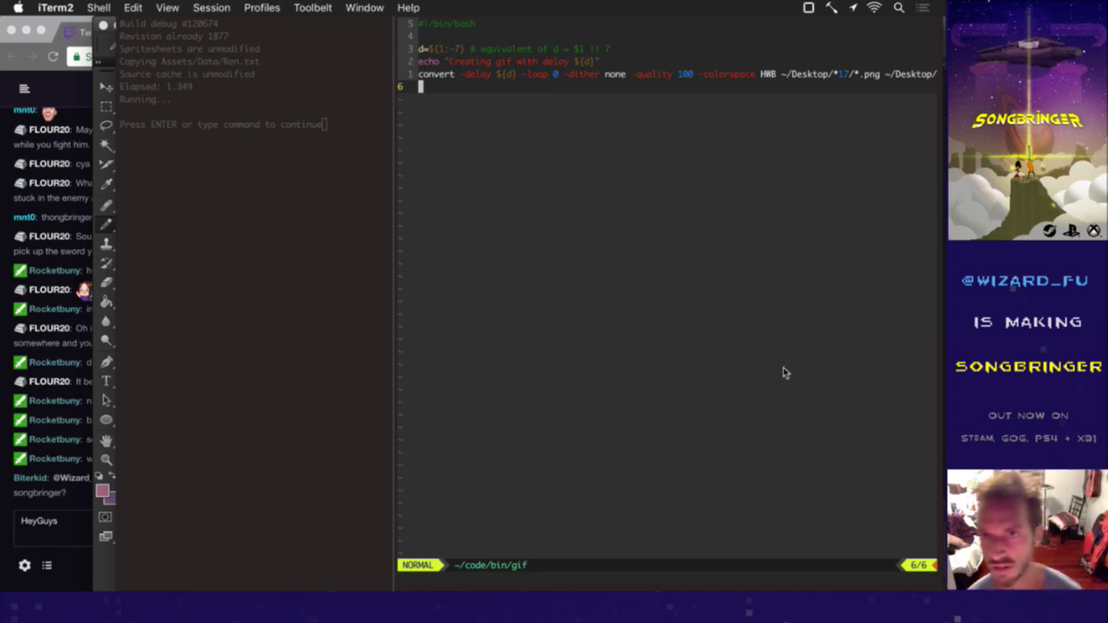
key(F4)
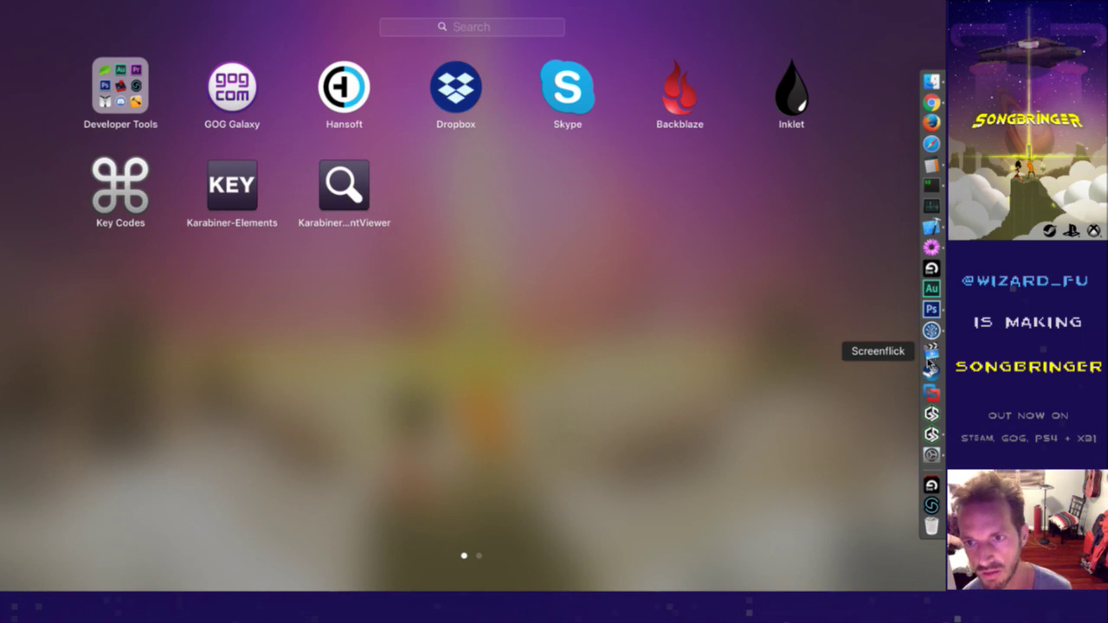
click(774, 389)
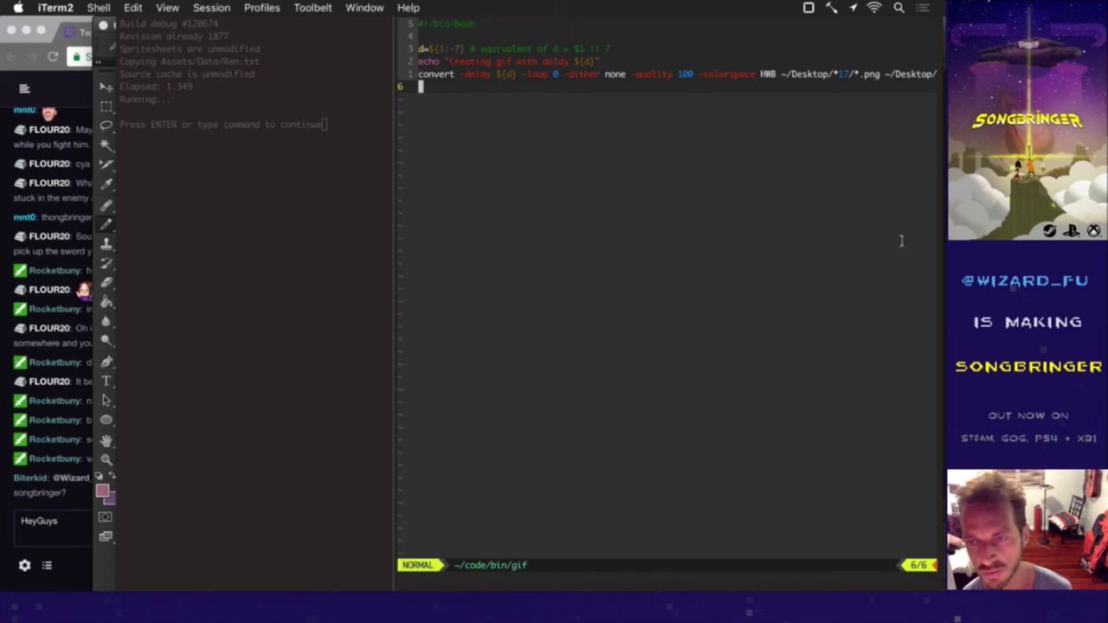
key(F4)
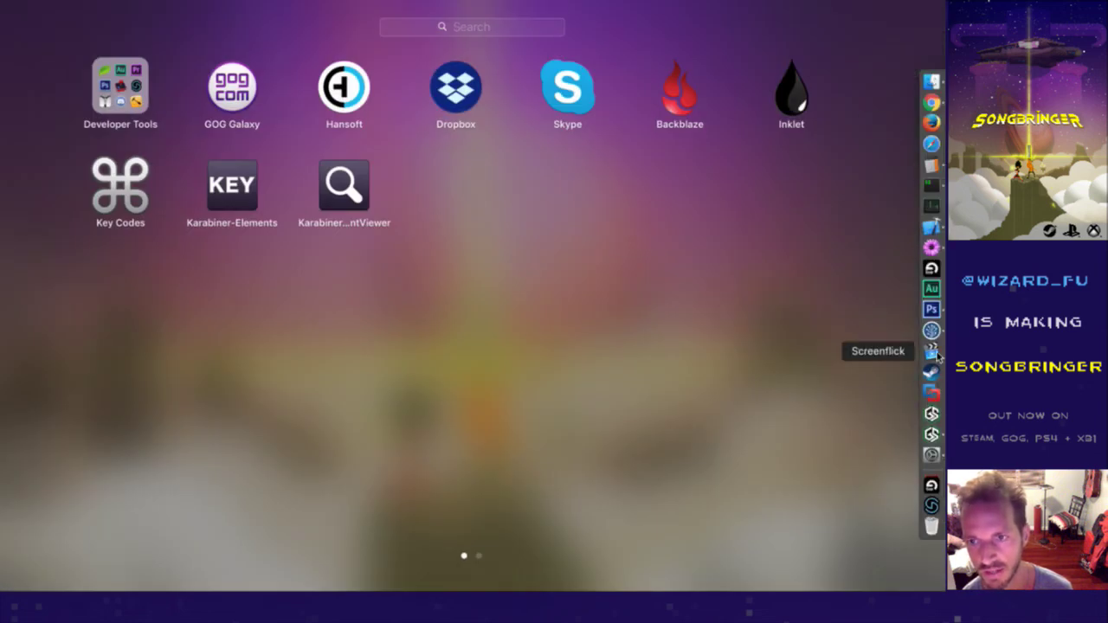
click(815, 403)
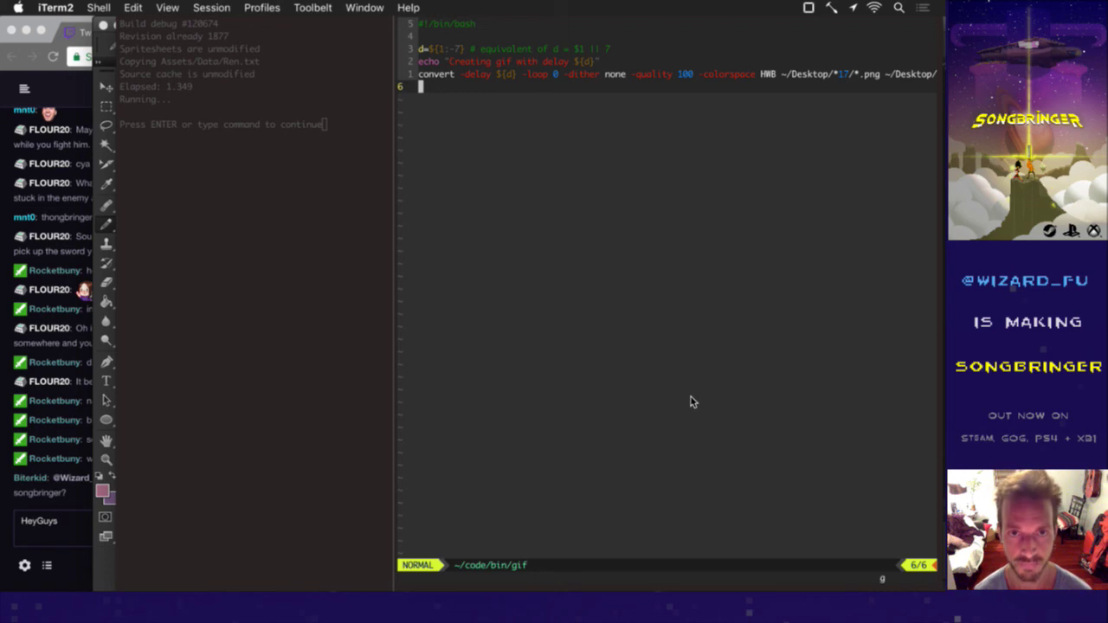
Step: Close the gif script's buffer and switch back to Photoshop
text(:bd)
key(Return)
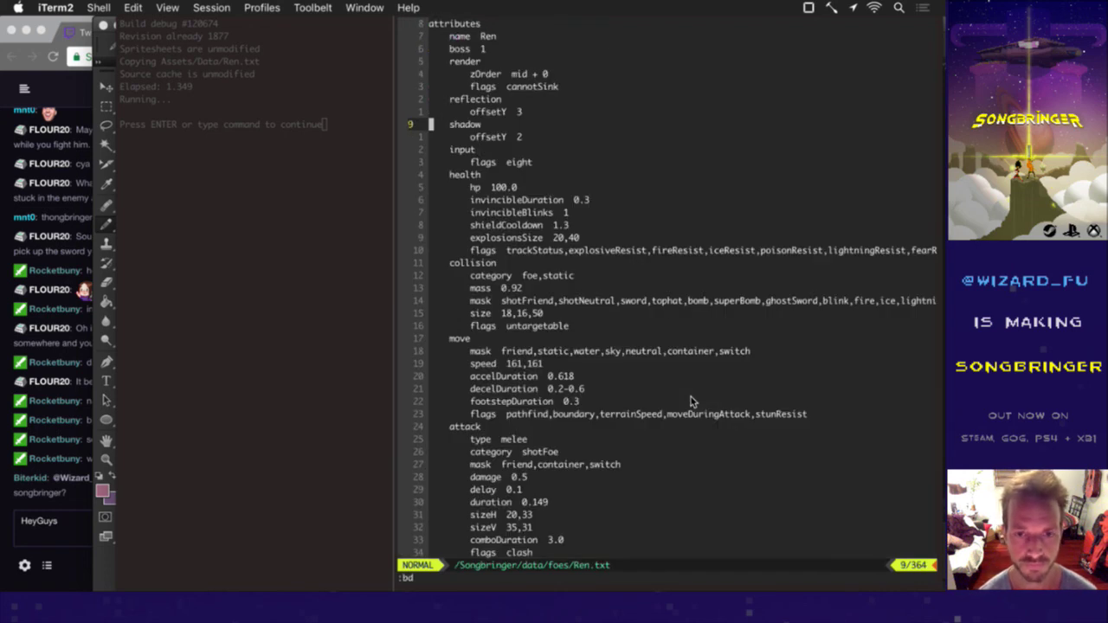
key(super+Tab)
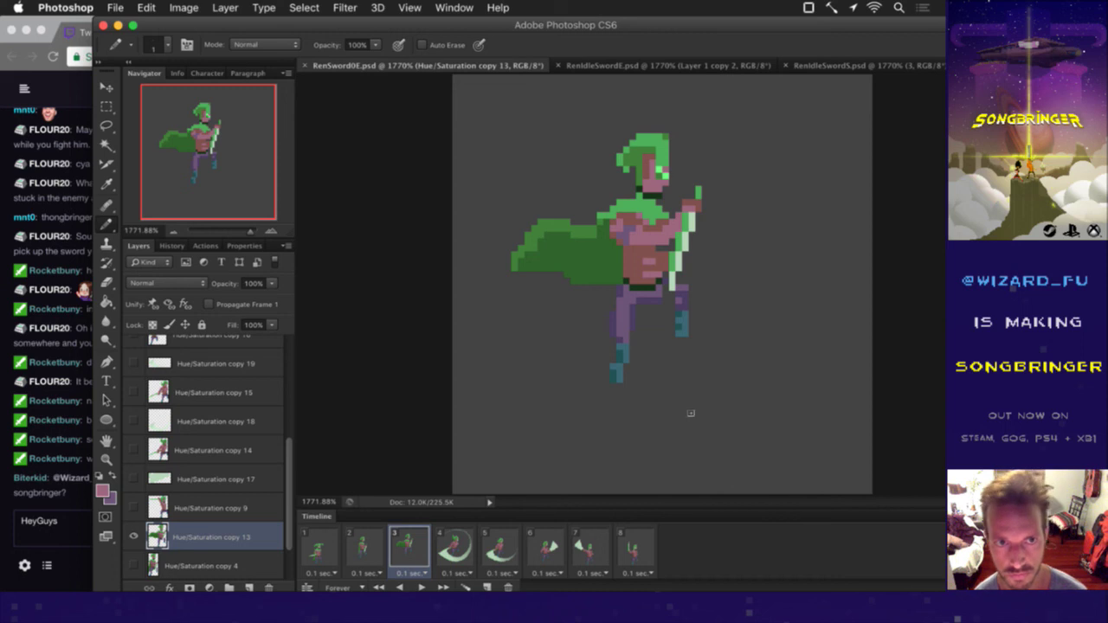
Step: Retouch the chest pixels beneath the forearm in frame 3 using skin tones sampled from the torso, then save the file
key(i)
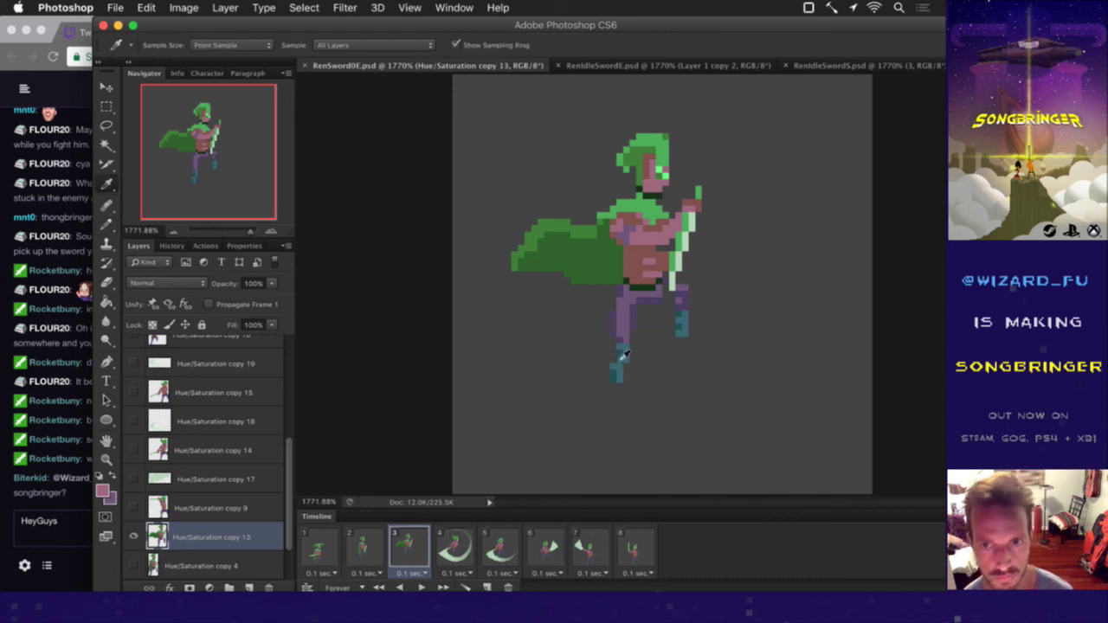
click(650, 240)
click(644, 255)
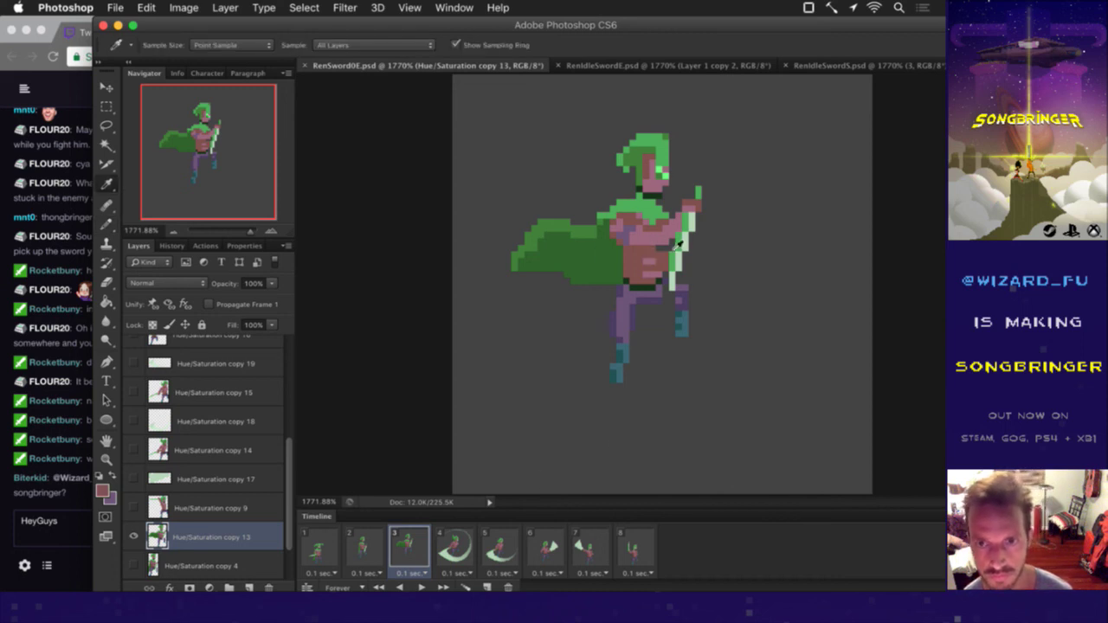
click(668, 253)
key(b)
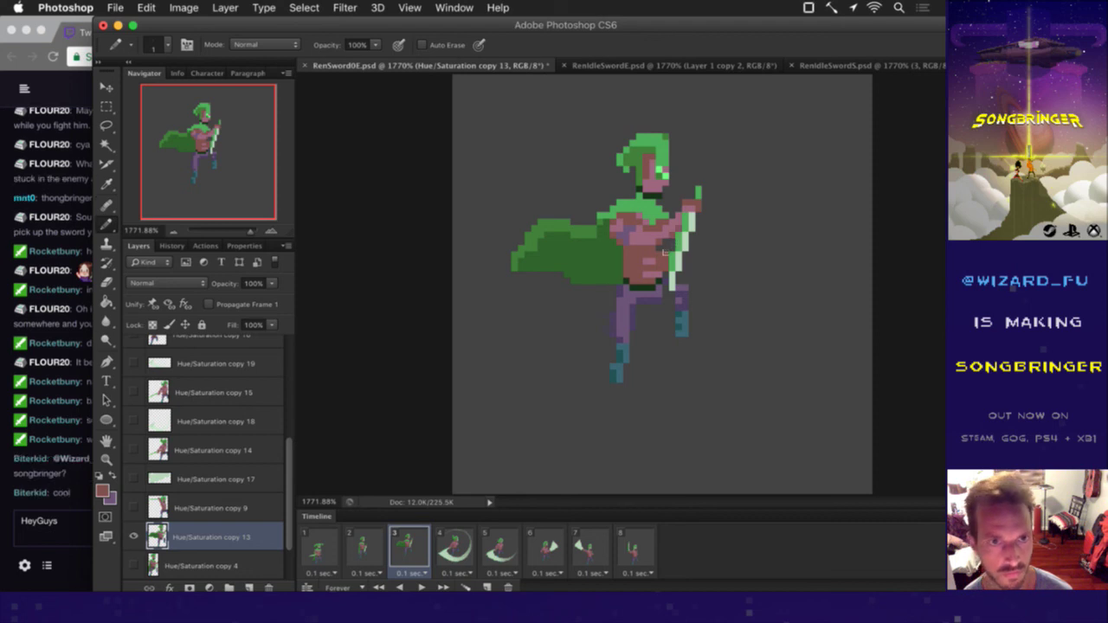
alt+click(663, 252)
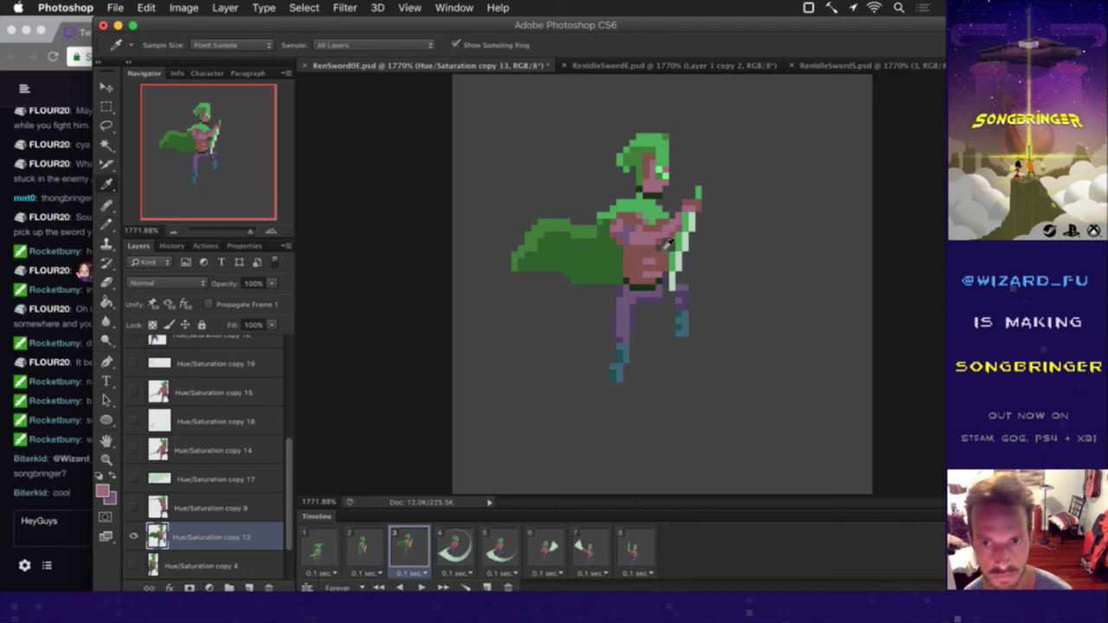
alt+click(654, 254)
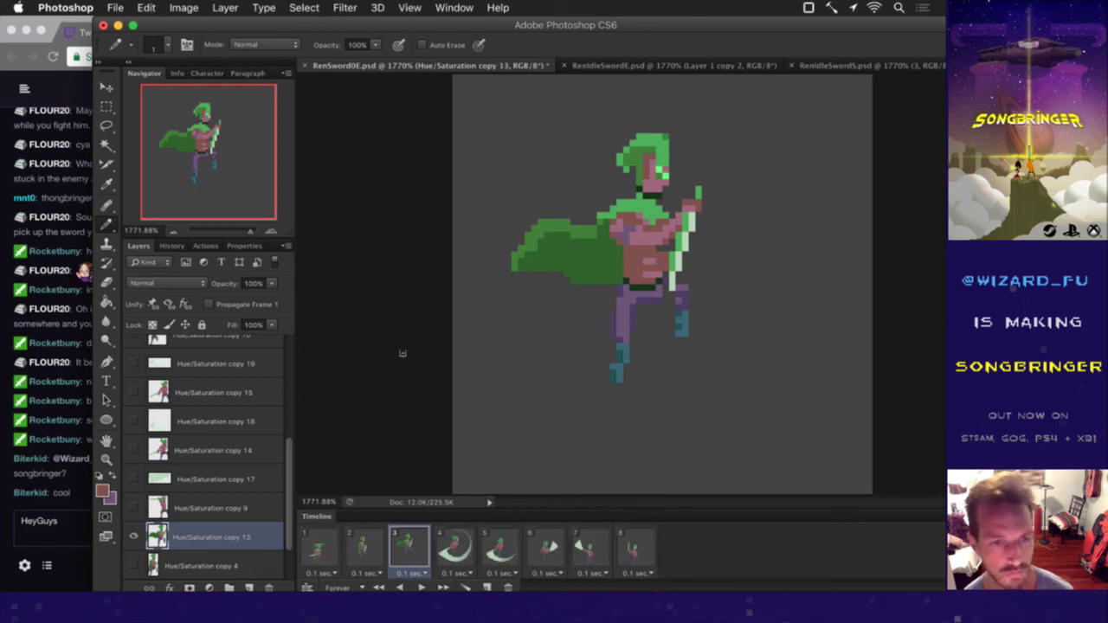
key(super+s)
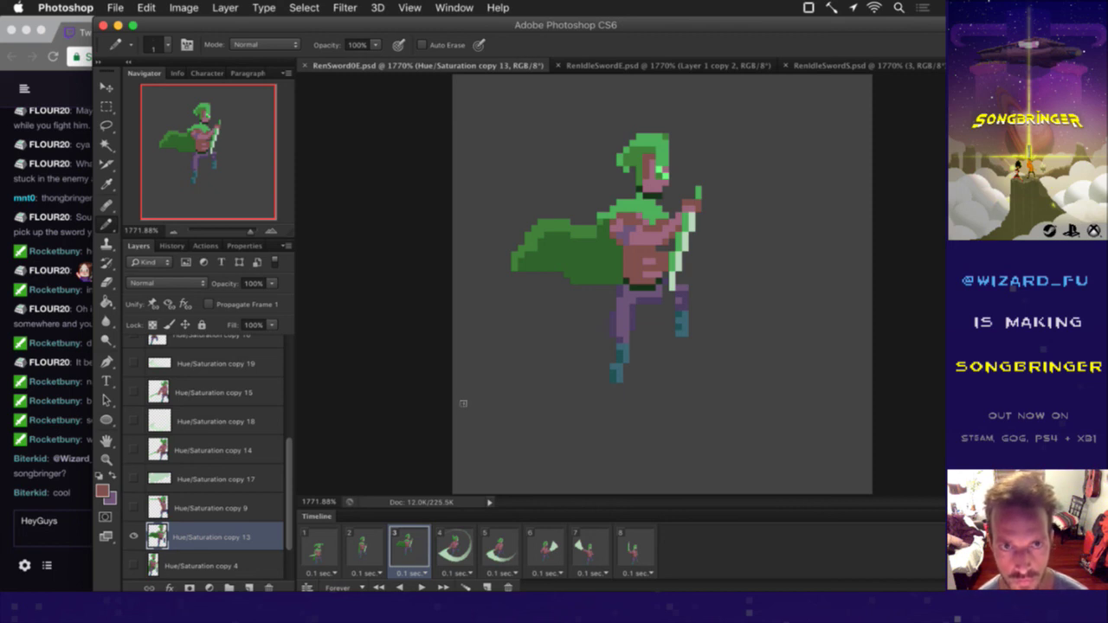
Step: Shift the rear shoulder and adjoining collar pixels one pixel to the right in frame 3, then deselect
key(m)
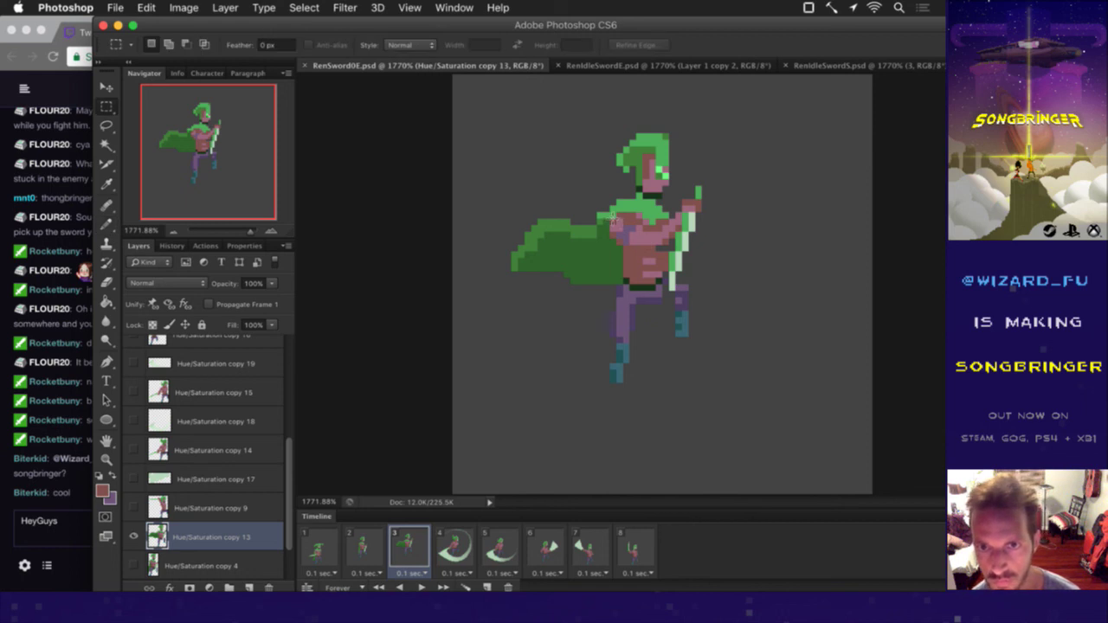
mouse_move(613, 194)
mouse_down()
mouse_move(636, 241)
mouse_move(637, 212)
mouse_move(620, 211)
mouse_up()
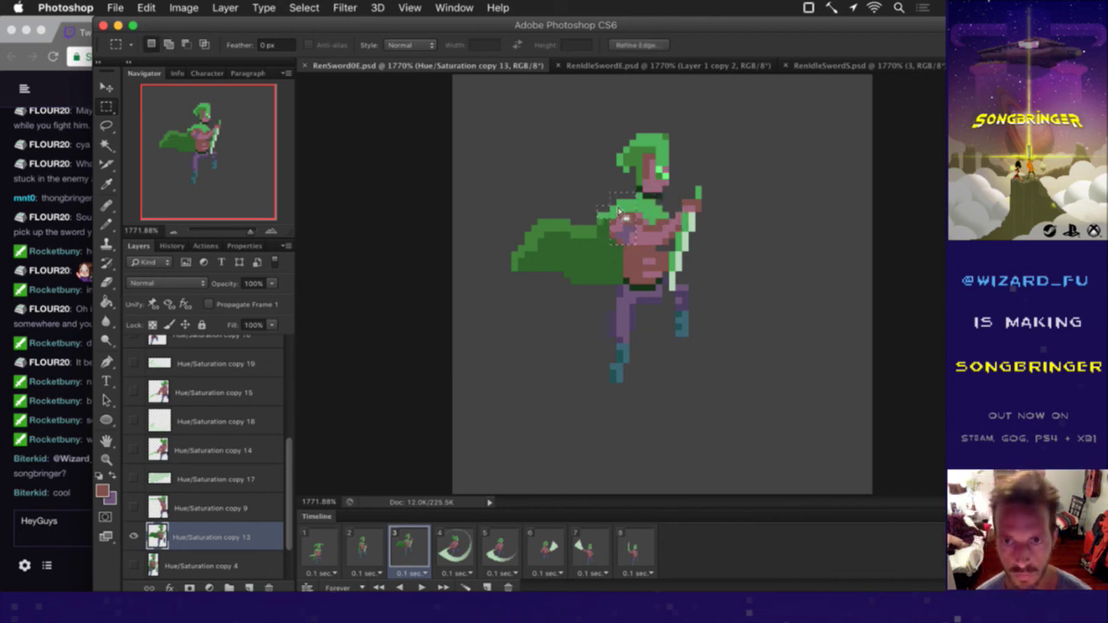
key(v)
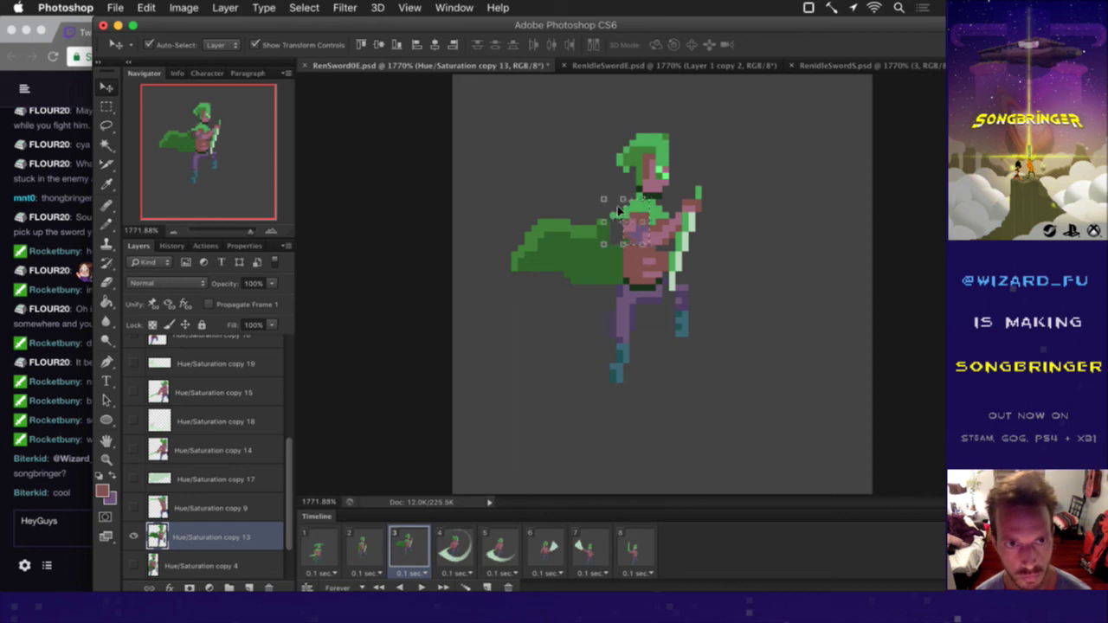
key(m)
key(ctrl+d)
Step: Patch the cape beside the moved shoulder with green sampled from the cape, then save the file
key(b)
alt+click(604, 264)
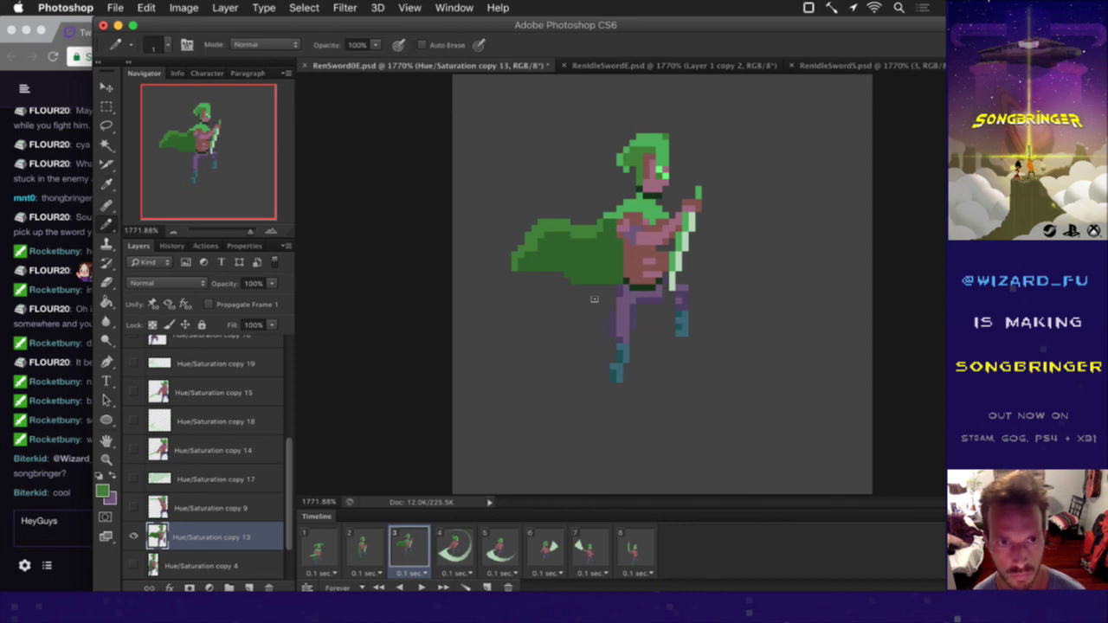
key(ctrl+s)
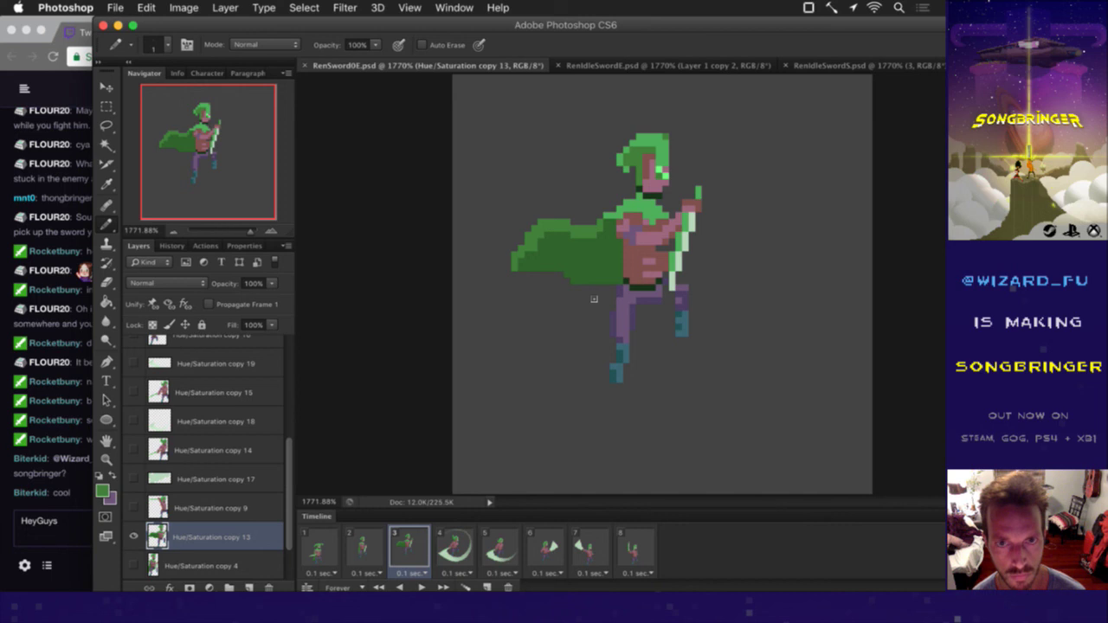
Step: Shift the upper part of the flowing cape two pixels to the right, then deselect and save the file
key(m)
drag(505, 218, 607, 248)
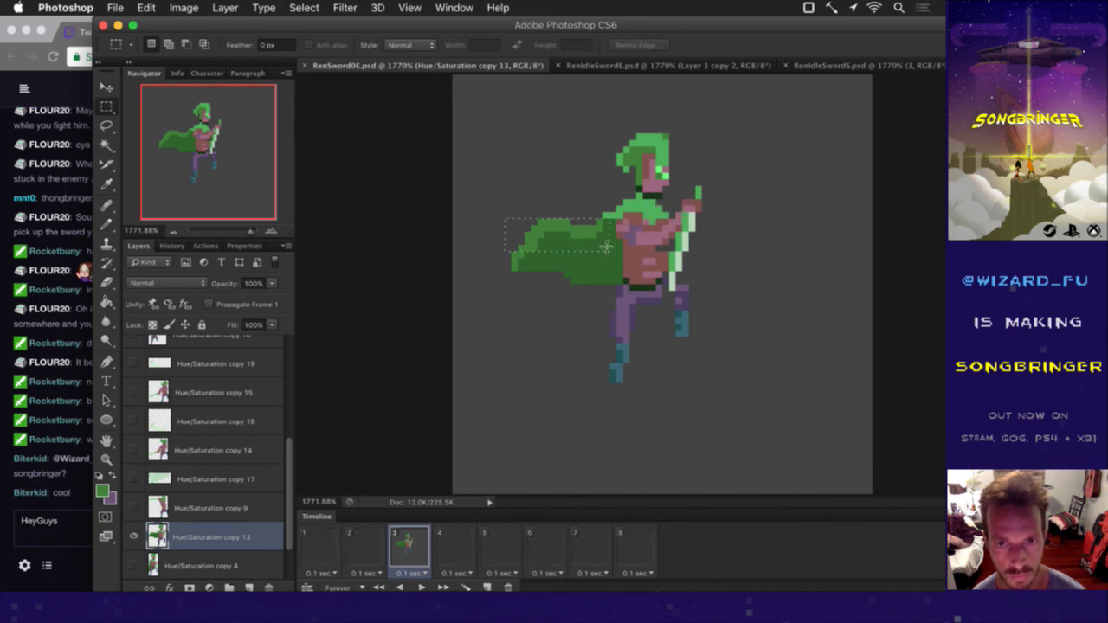
key(v)
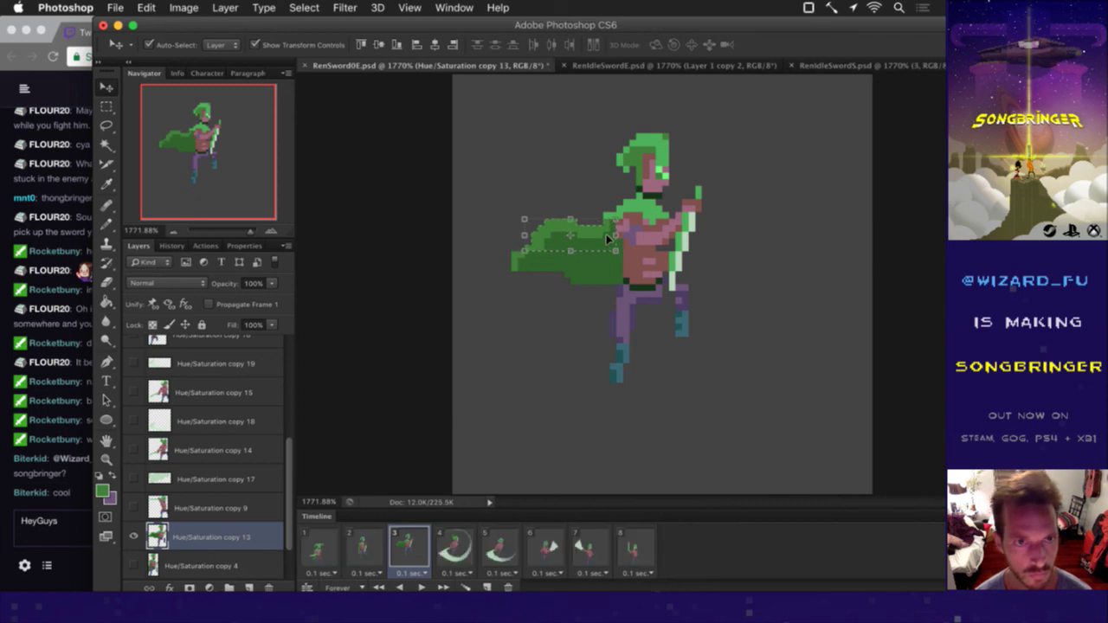
key(Right)
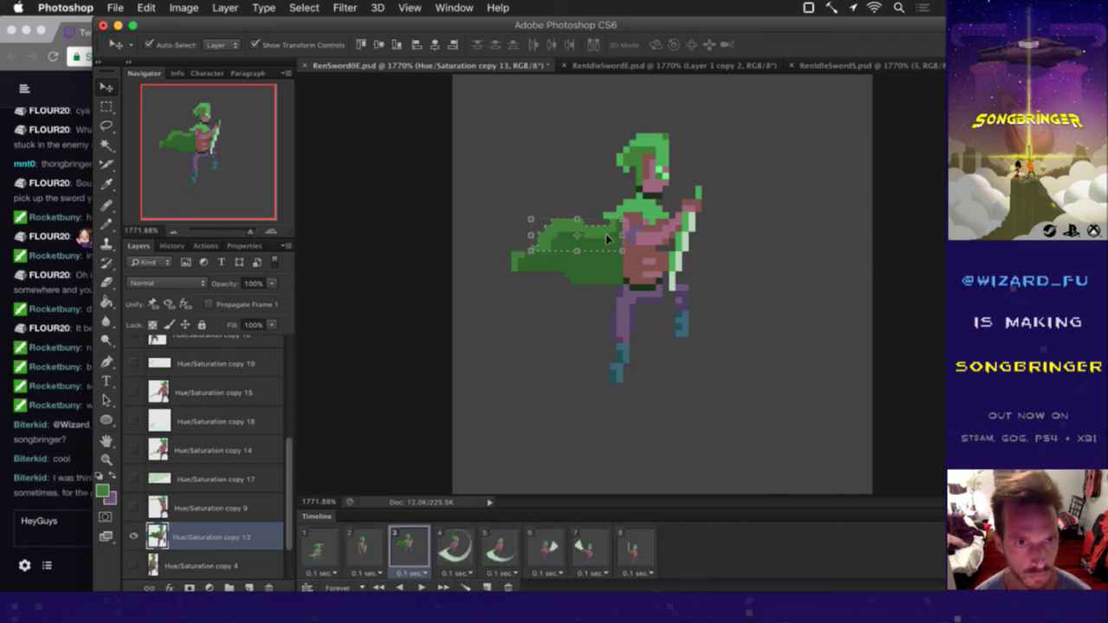
key(m)
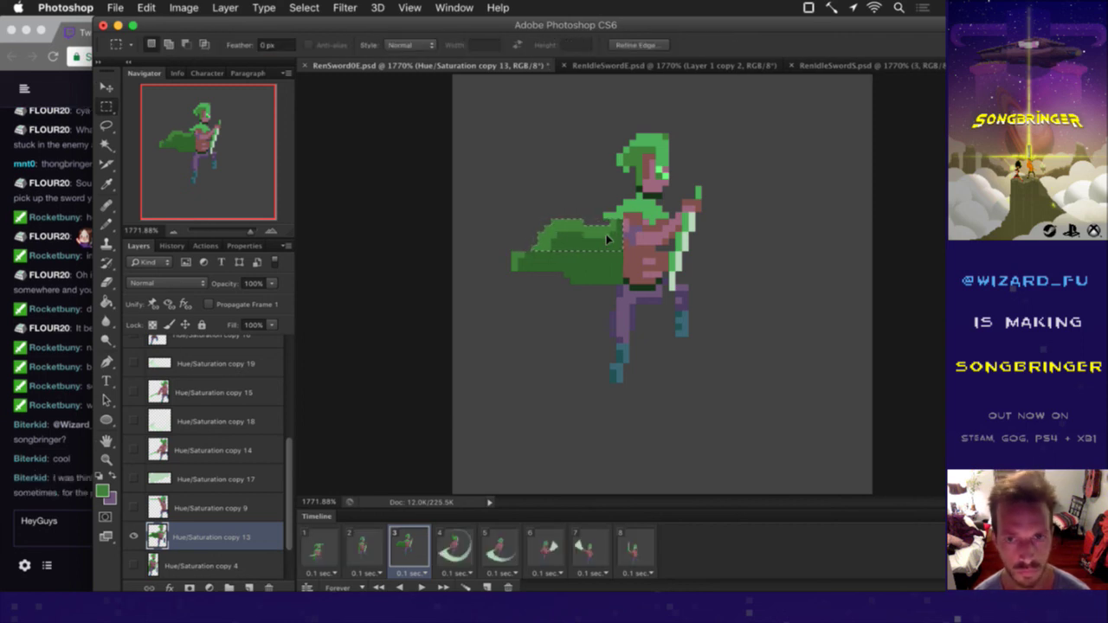
click(508, 230)
key(super+s)
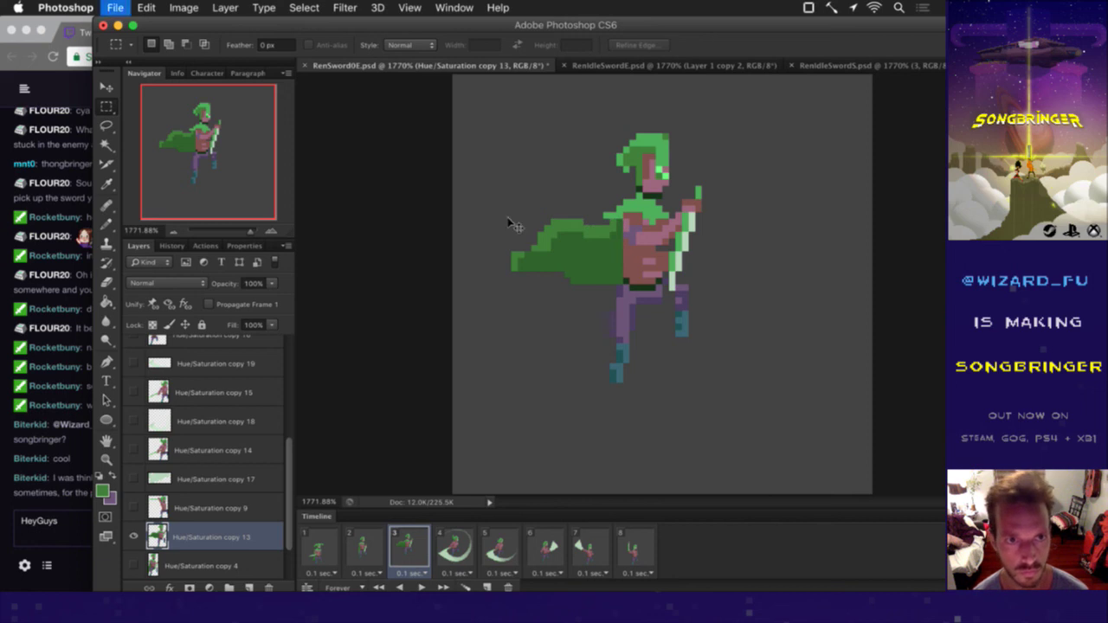
Step: Highlight the latest Twitch chat message about in-game gif capture to read it, then clear the highlight
click(62, 497)
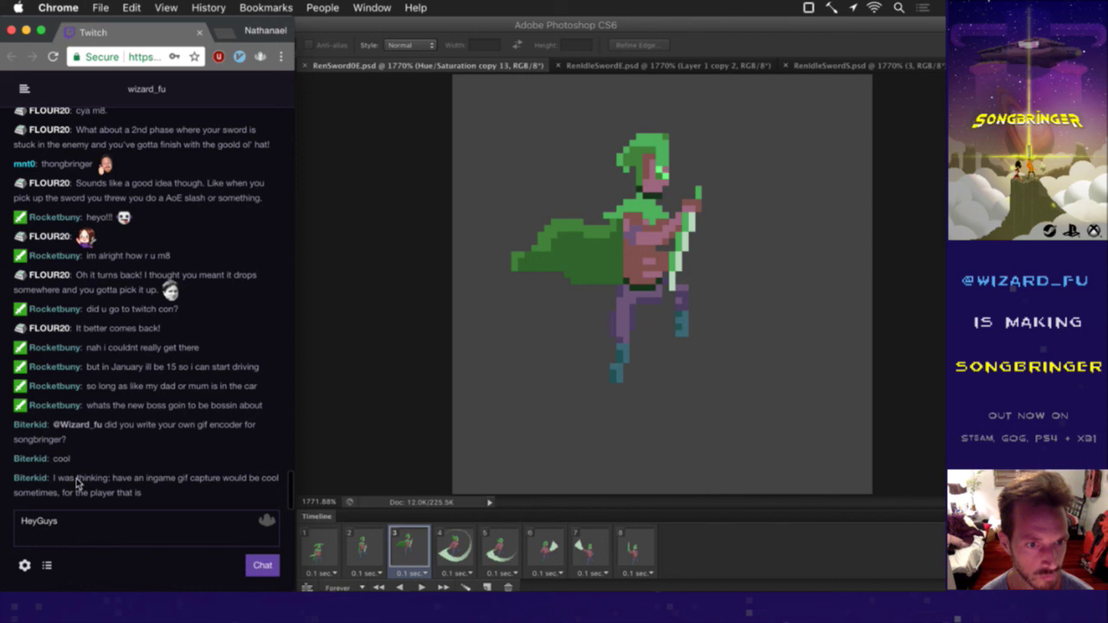
drag(135, 497, 107, 472)
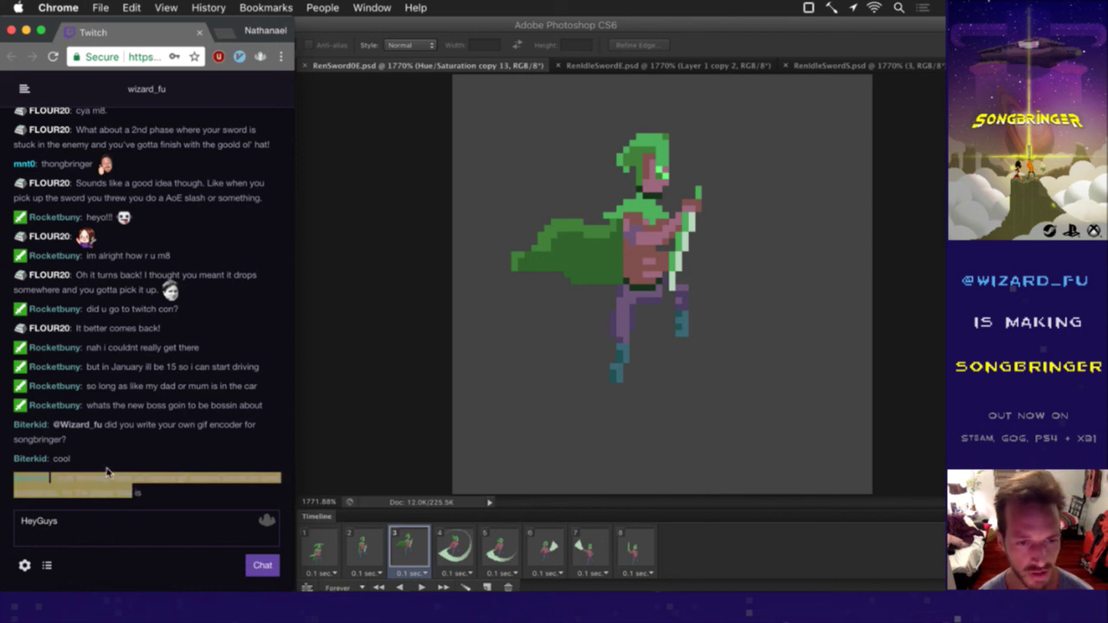
click(107, 472)
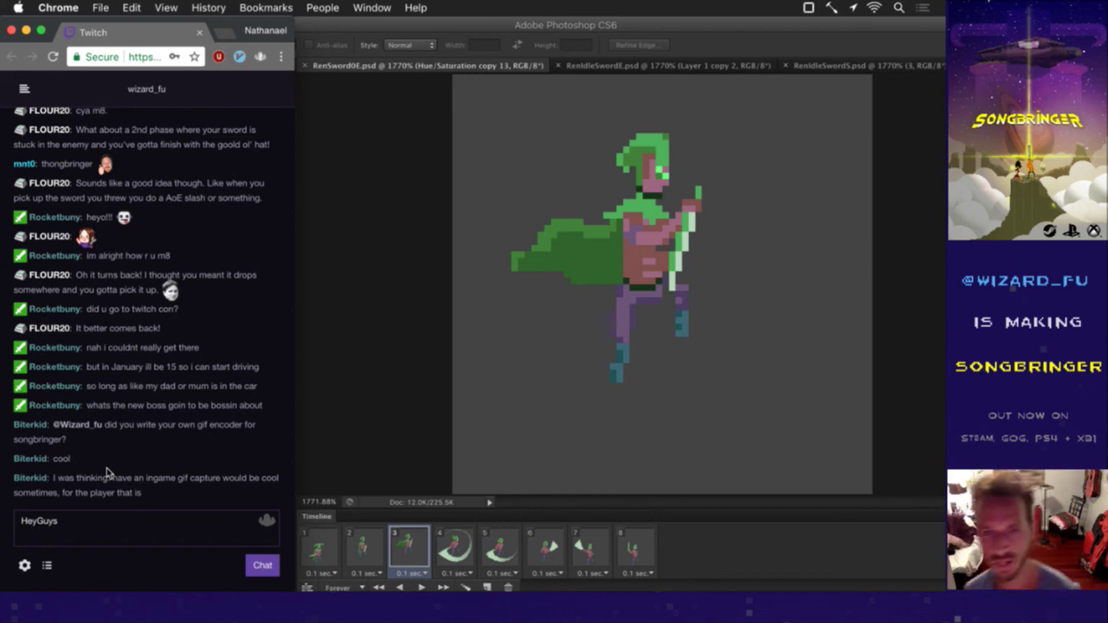
Step: Compare frames 1 to 4 of the sword animation in Photoshop, then play the animation and stop it
click(363, 547)
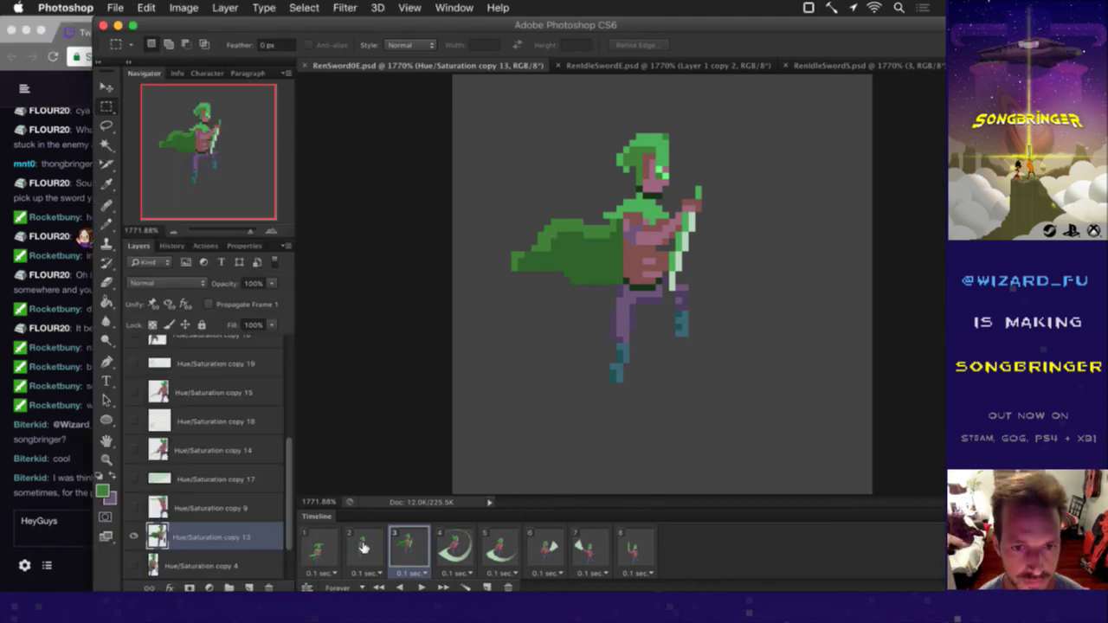
click(373, 547)
click(415, 547)
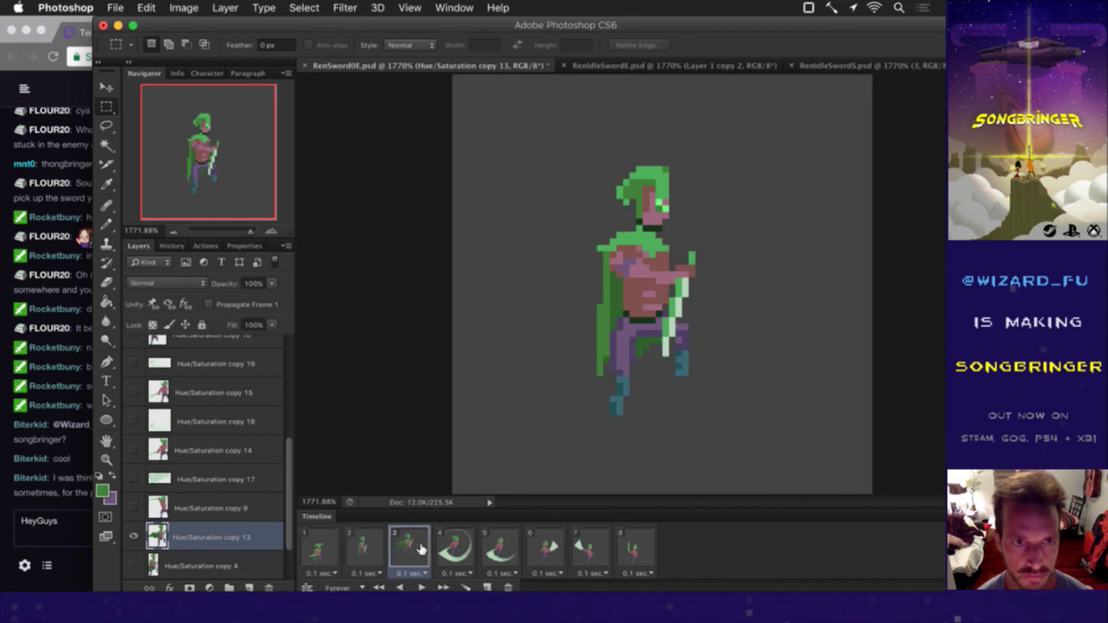
click(474, 547)
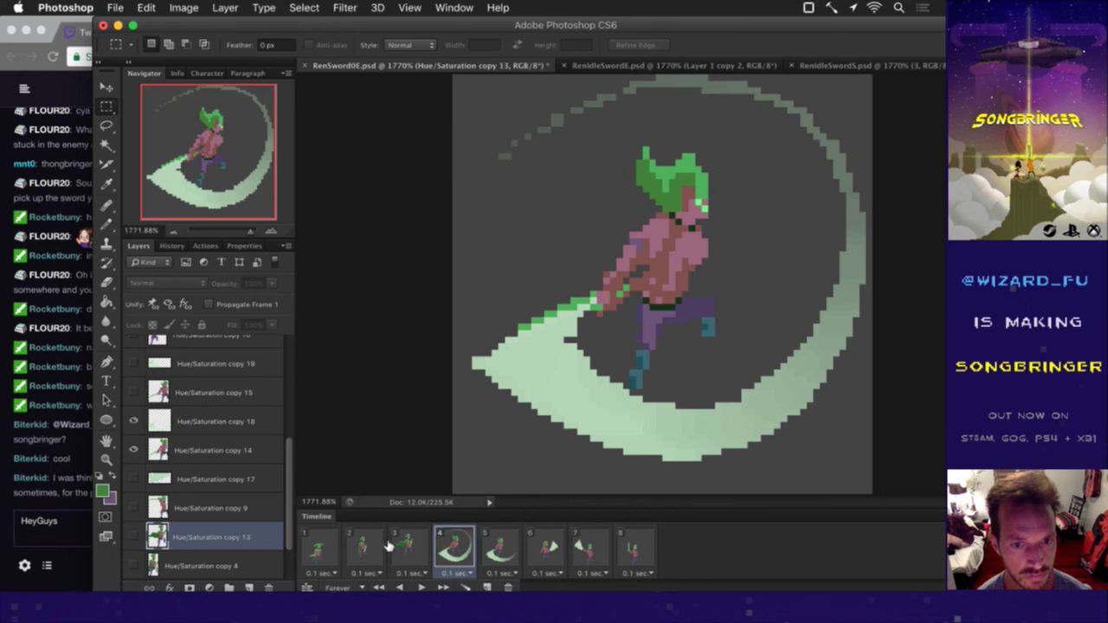
click(335, 548)
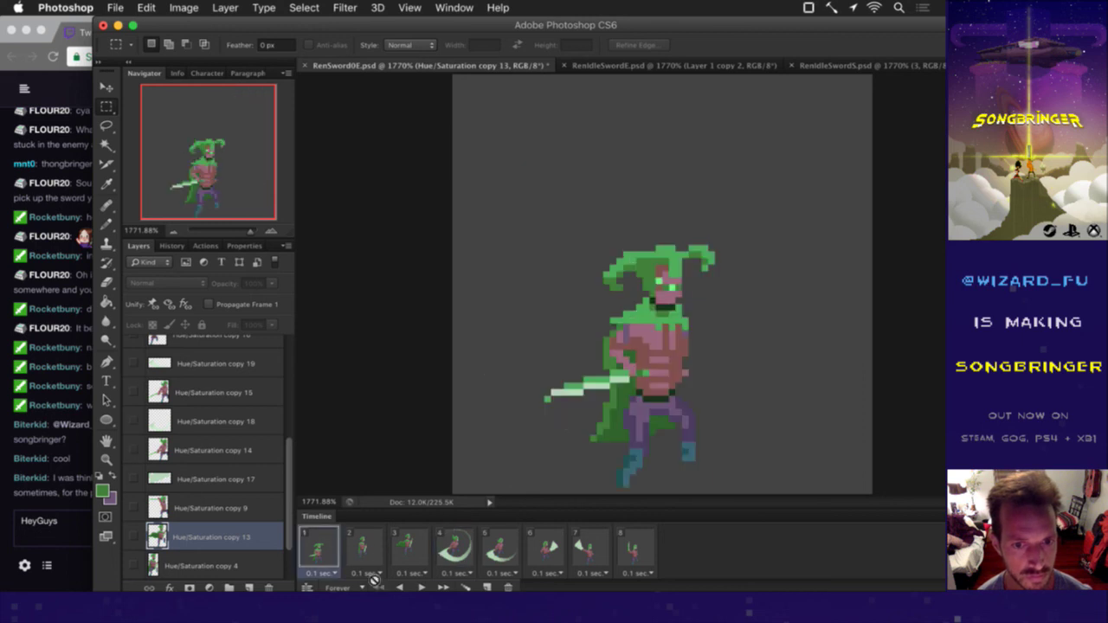
click(420, 587)
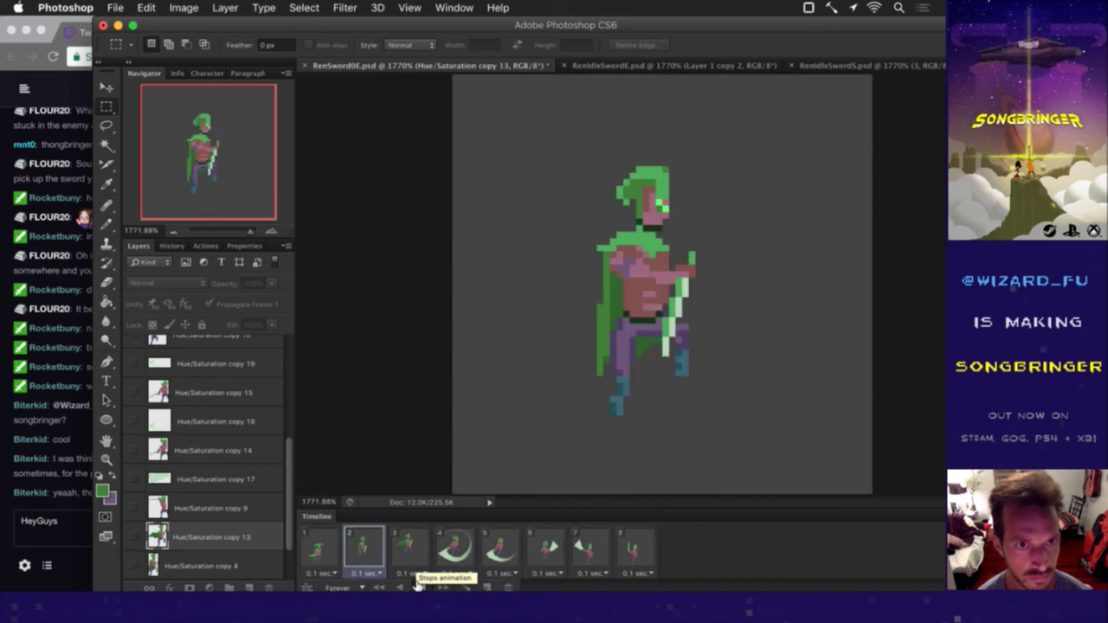
click(418, 585)
Step: Flip between frames 1, 2 and 3 to check the cape's motion, ending on frame 3
click(400, 551)
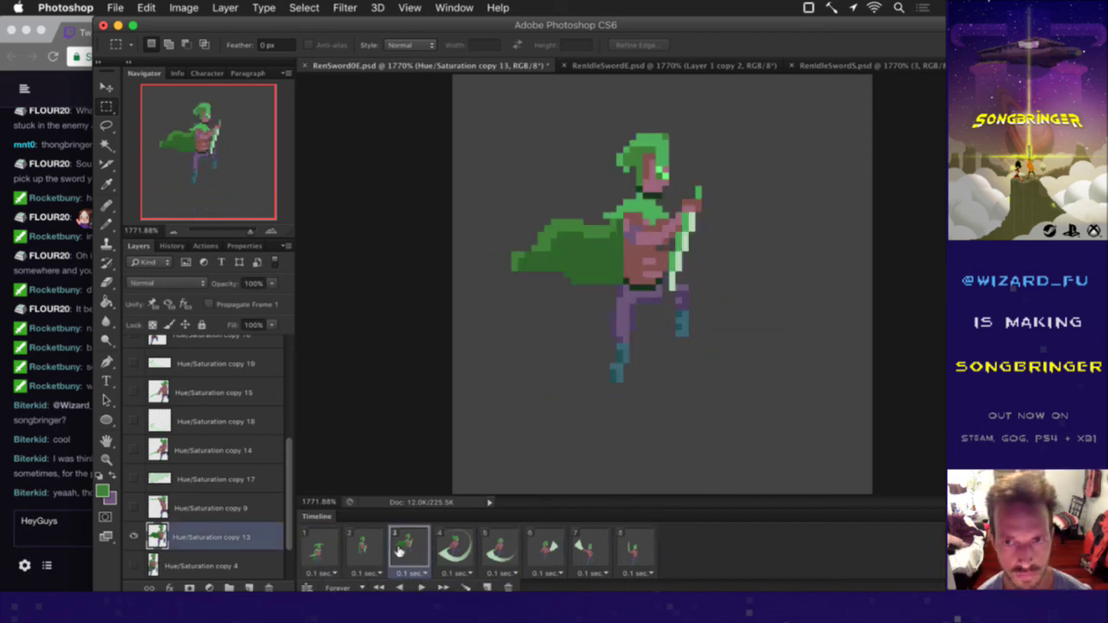
click(381, 552)
click(424, 551)
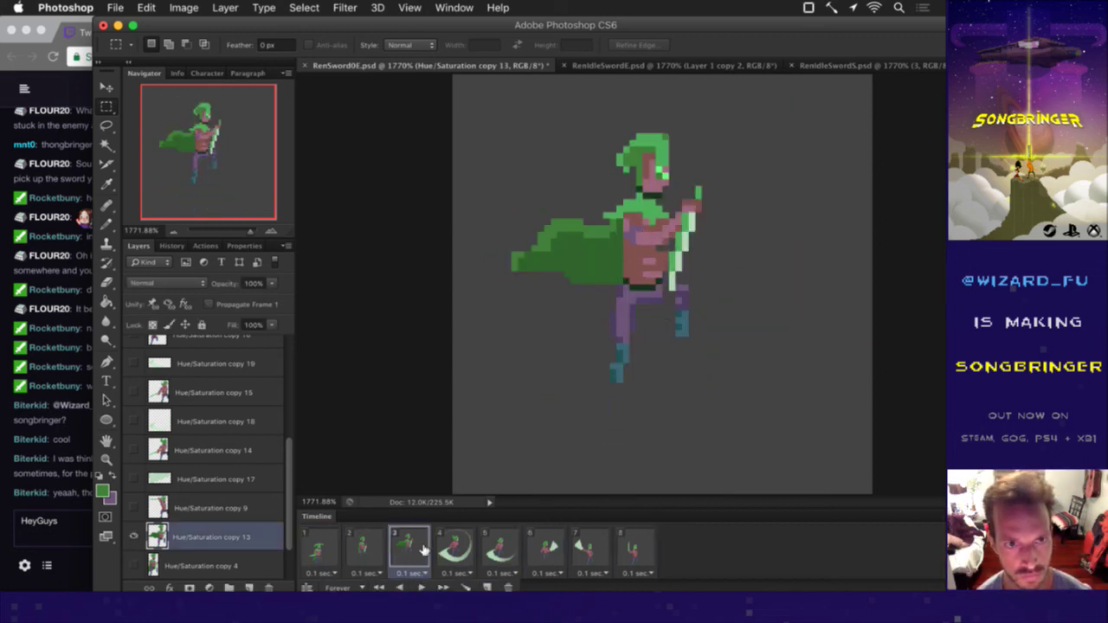
click(329, 548)
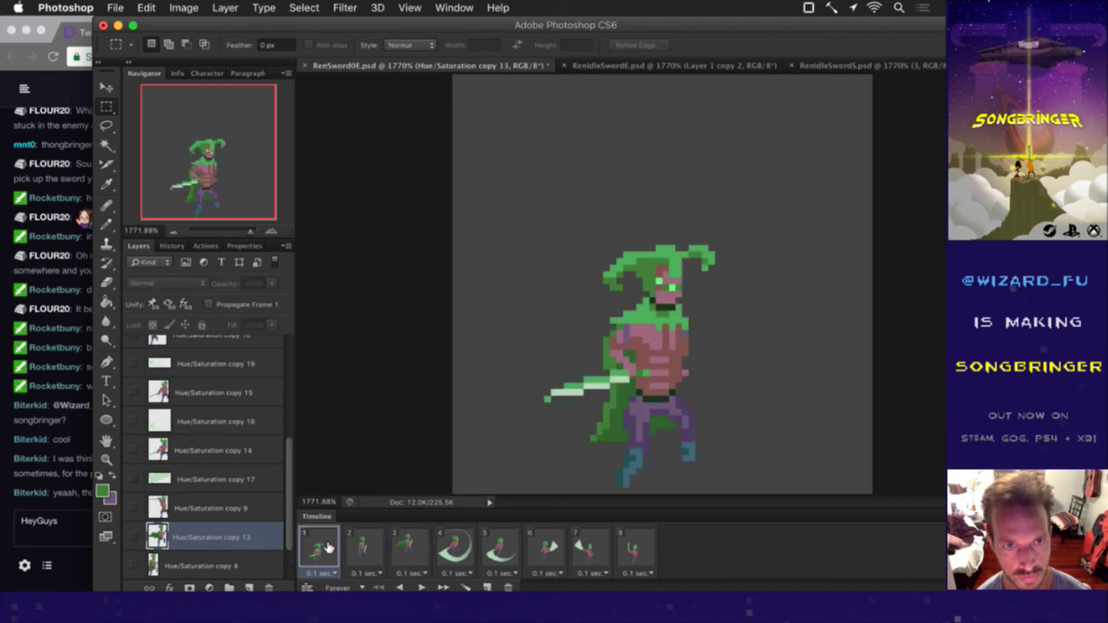
click(374, 549)
click(400, 548)
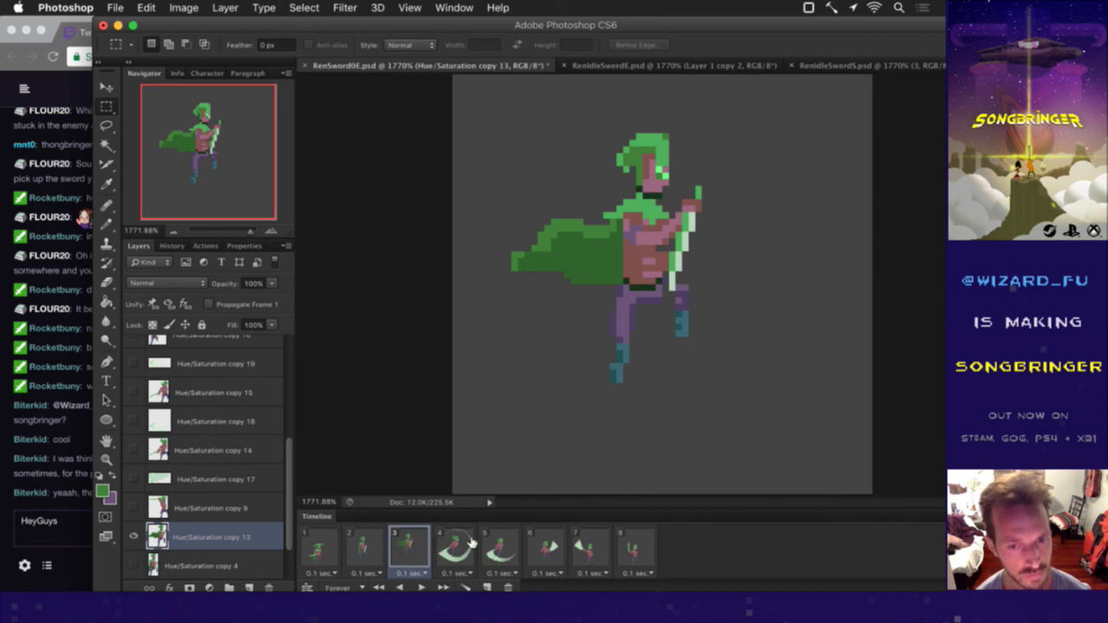
Step: Switch to the Twitch chat in Chrome to read the latest viewer messages, then return to Photoshop
click(63, 497)
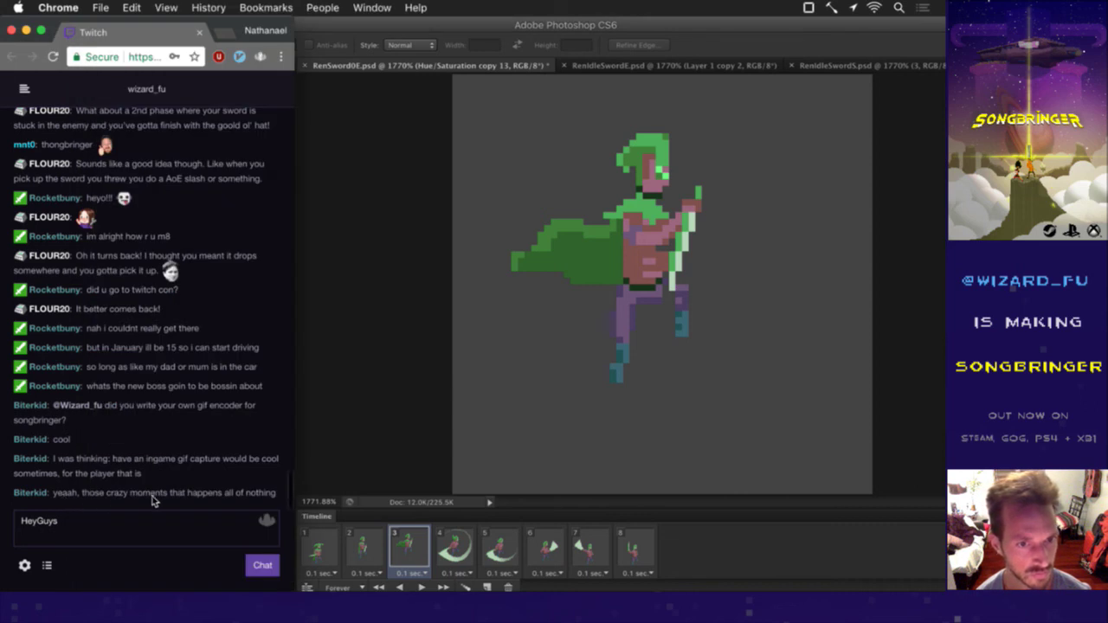
click(328, 444)
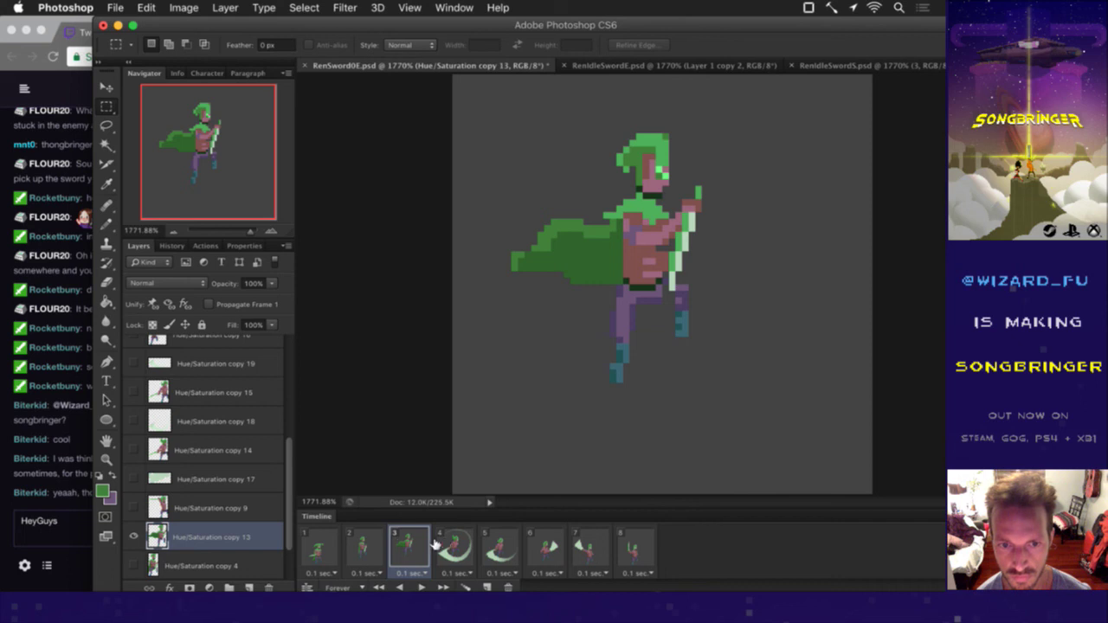
Step: In frame 2, shift the back part of the character's hair one pixel left on layer Hue/Saturation copy 4, then deselect
click(366, 543)
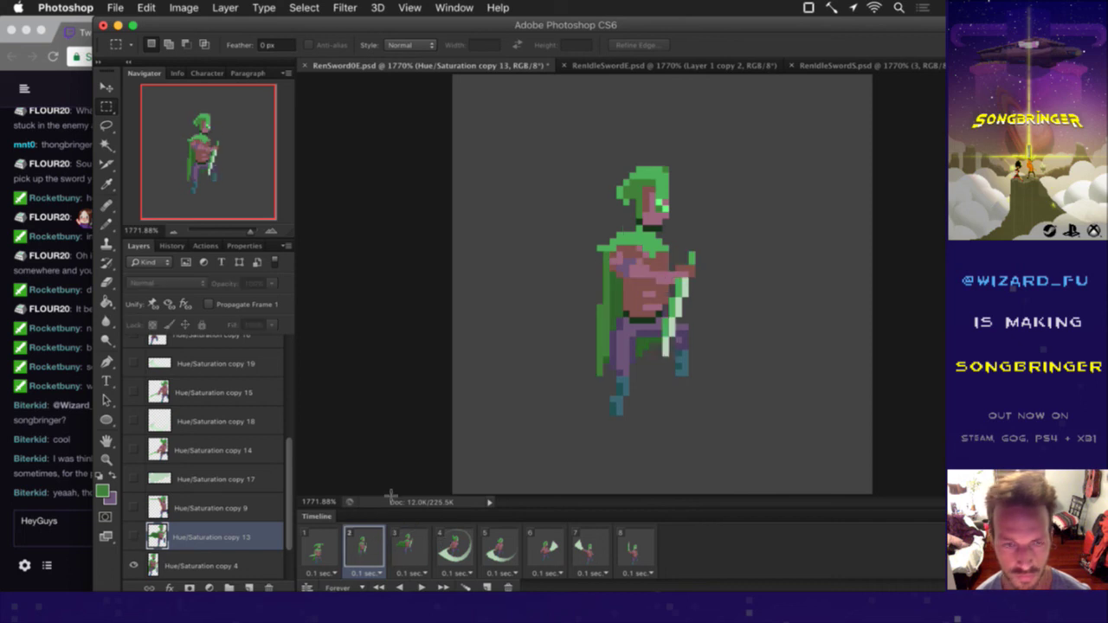
click(174, 567)
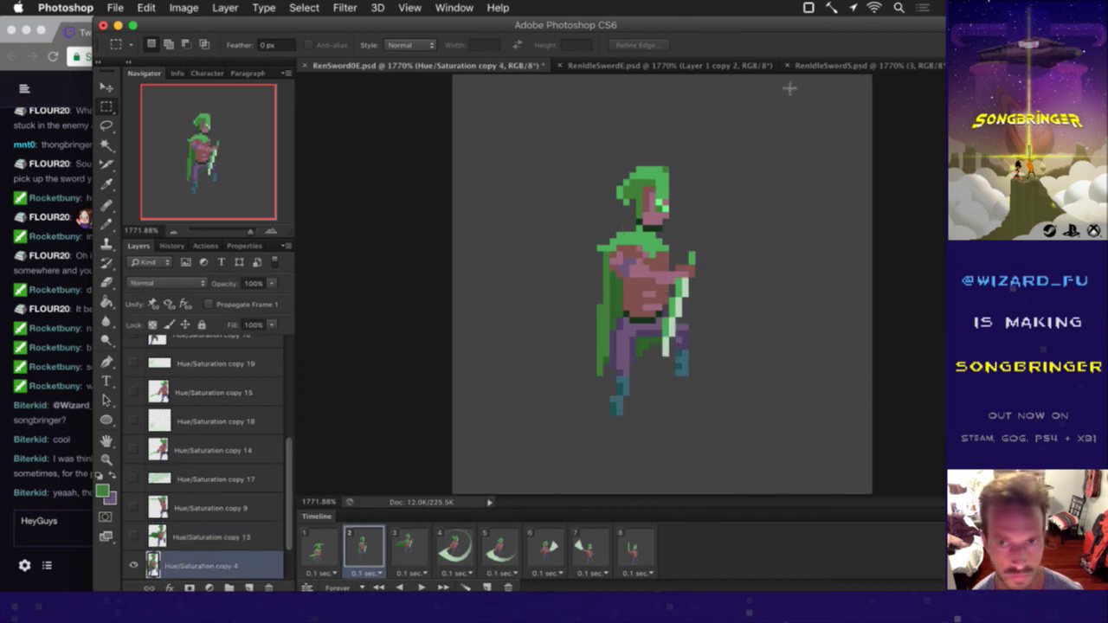
drag(603, 172, 639, 210)
key(v)
key(Left)
key(Left)
key(super+d)
key(m)
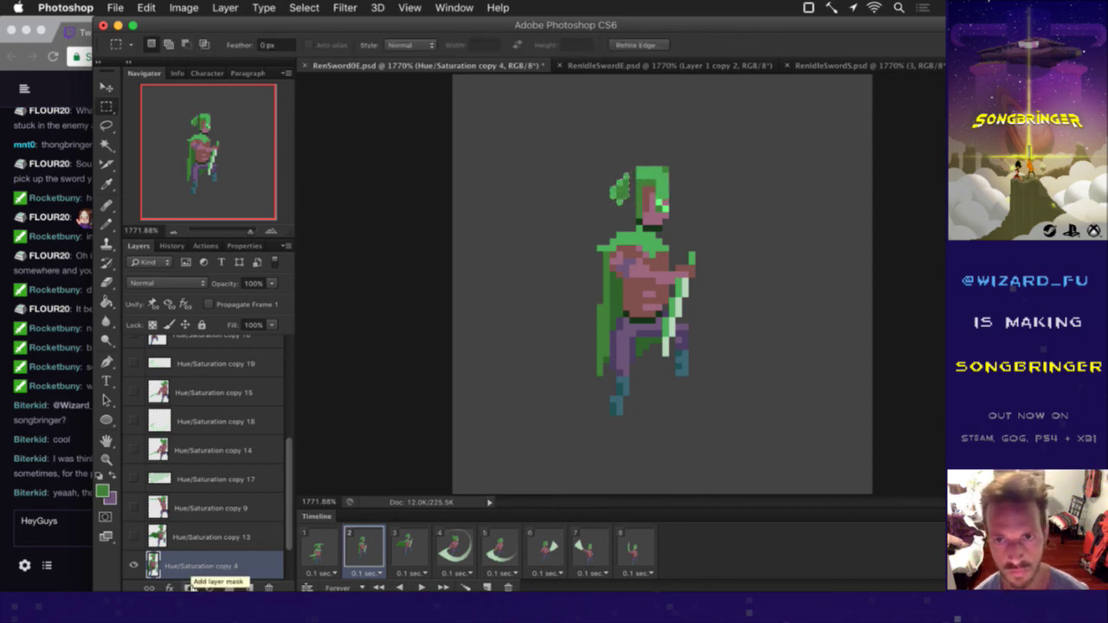
Step: Fill the gap between the shifted hair and the head with sampled light and dark green pixels
key(i)
click(650, 173)
key(b)
drag(628, 185, 634, 187)
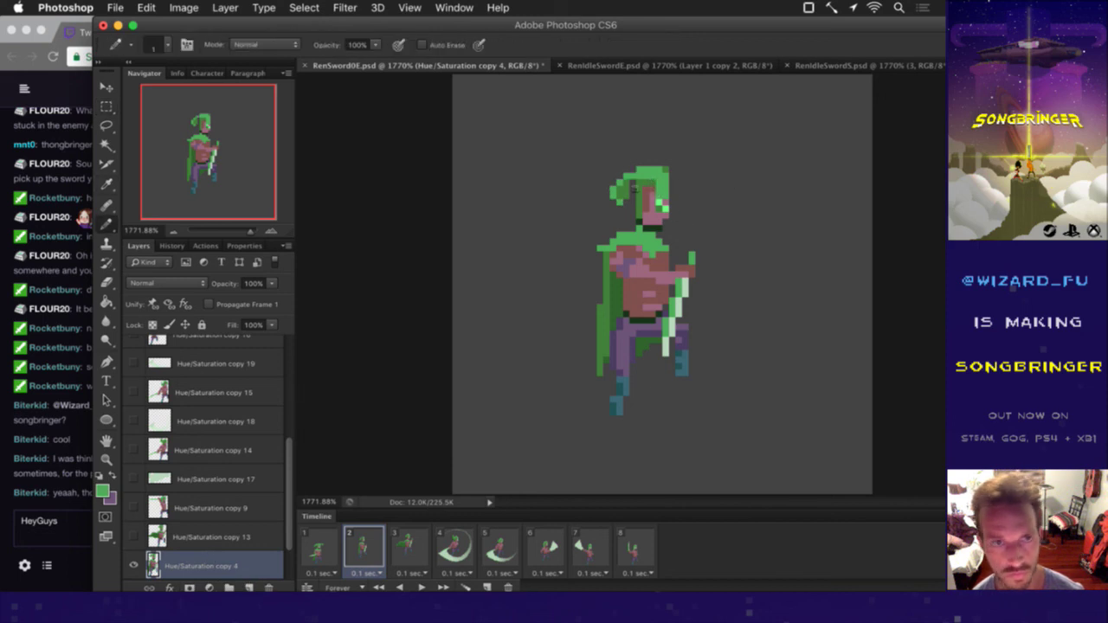
alt+click(629, 187)
click(633, 183)
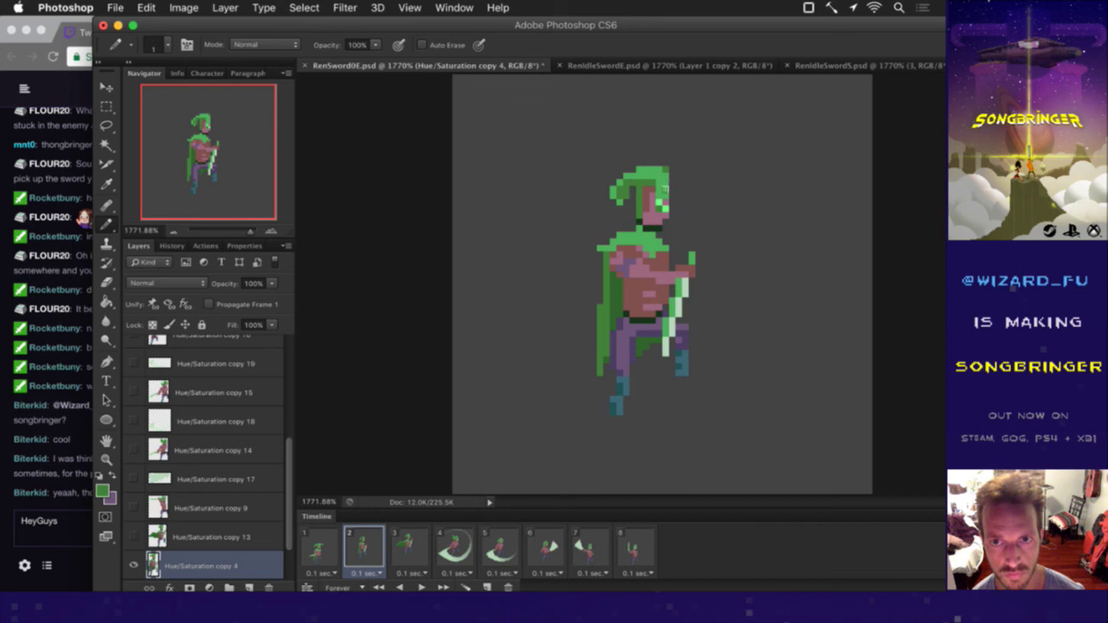
Step: Paint a darker green strip of hair along the front of the head in frame 2
alt+click(680, 179)
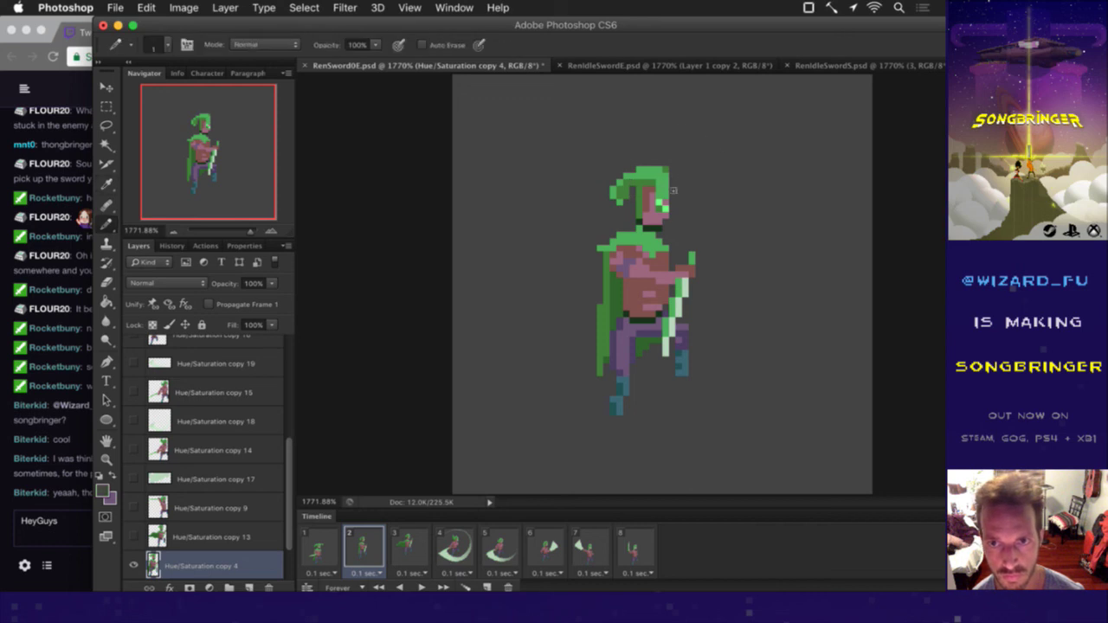
alt+click(666, 177)
drag(677, 176, 678, 198)
click(672, 183)
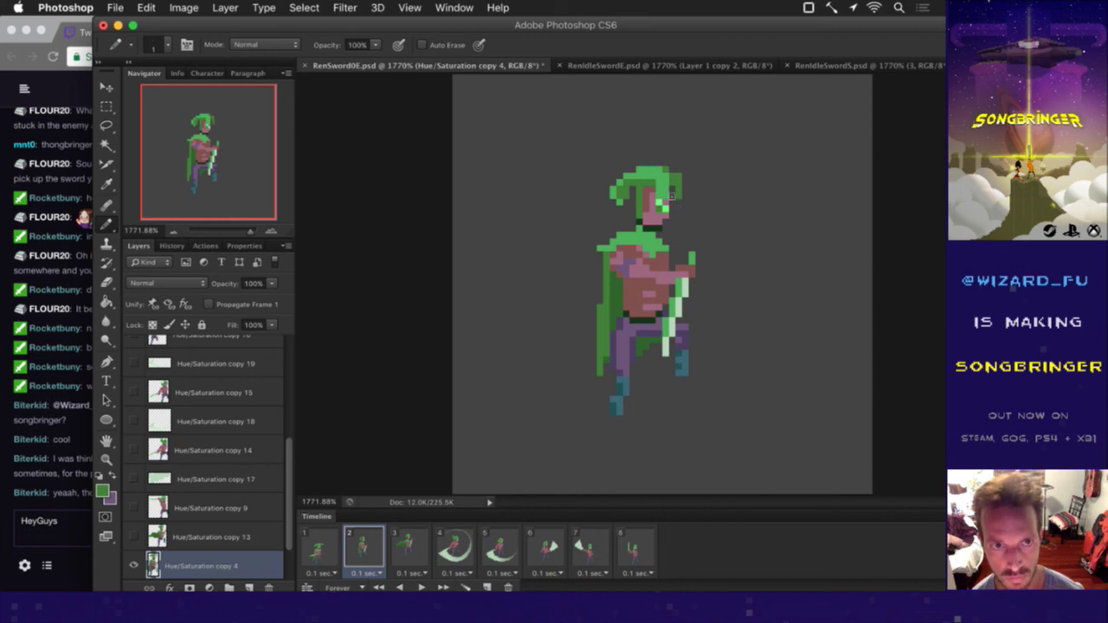
Step: Flip between frames 2 and 3 to compare the hair, ending on frame 3
click(408, 552)
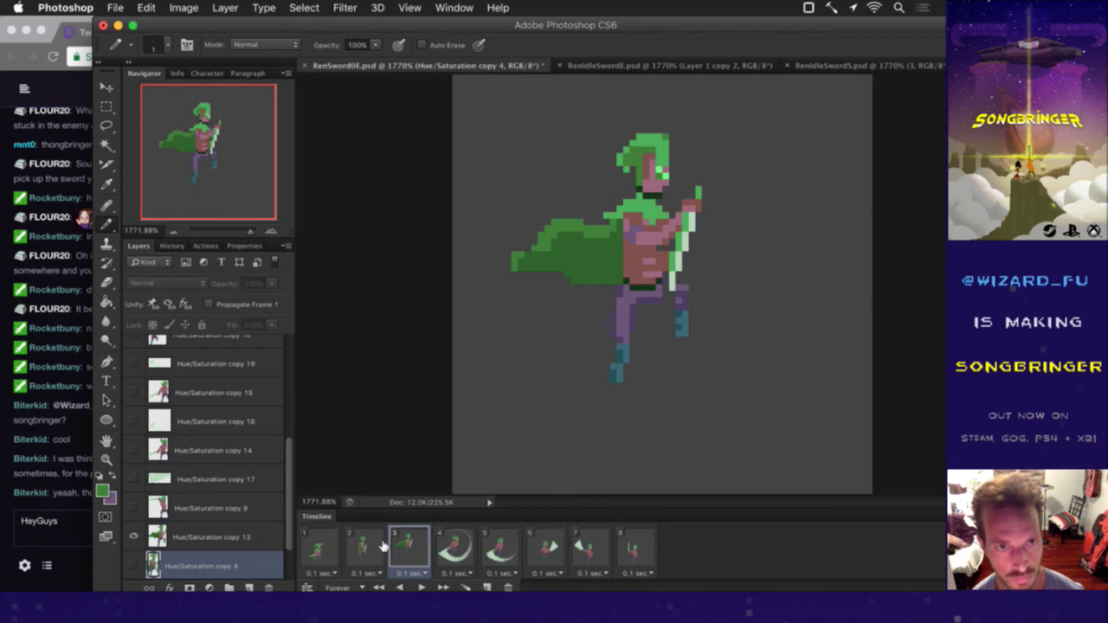
click(383, 544)
click(407, 546)
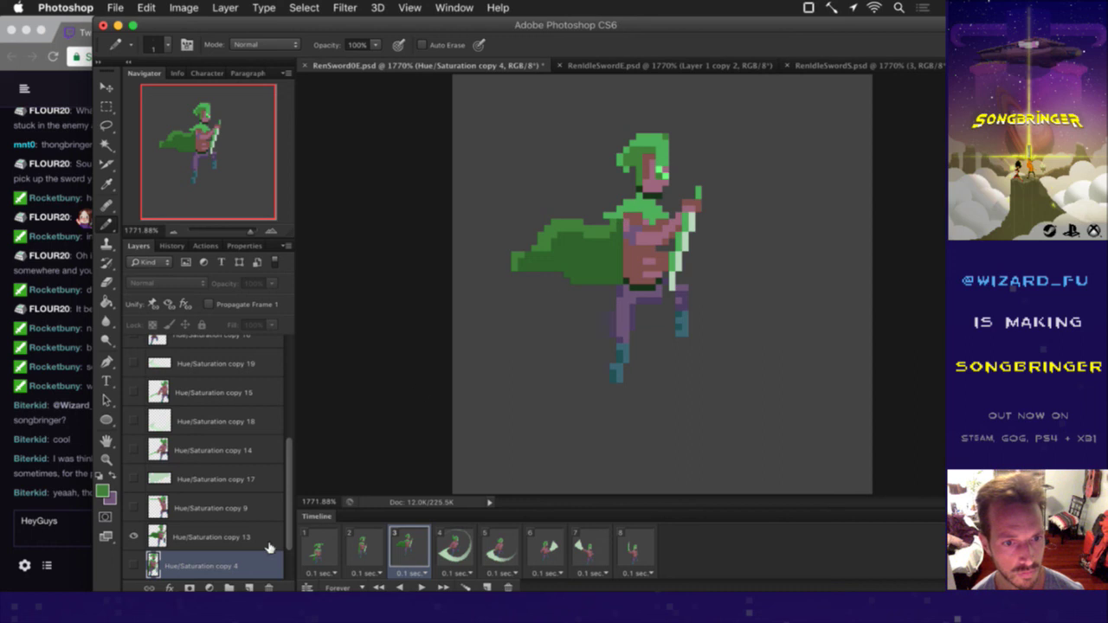
Step: Retouch the face and eye pixels in frame 3 on layer Hue/Saturation copy 13 using sampled skin and green tones
click(195, 537)
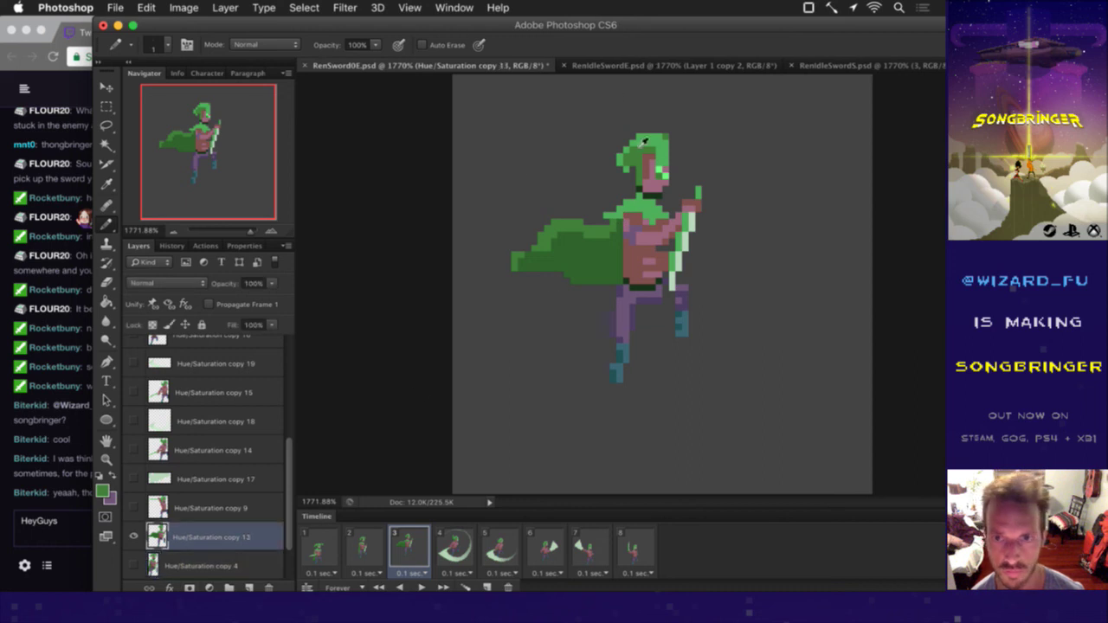
key(i)
key(b)
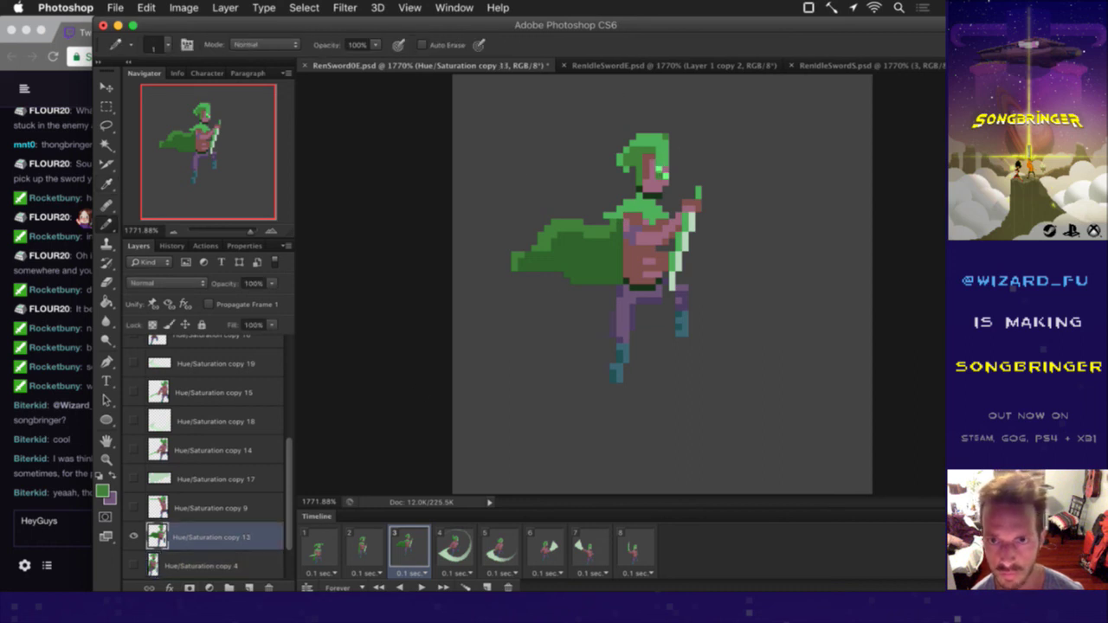
key(x)
key(e)
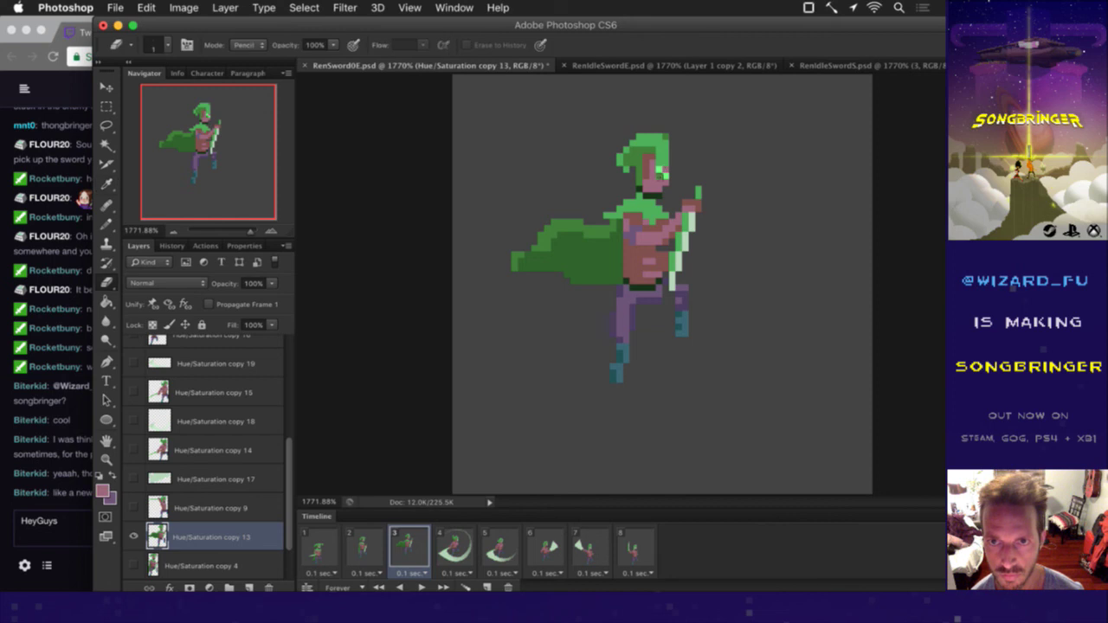
key(i)
key(b)
key(i)
key(b)
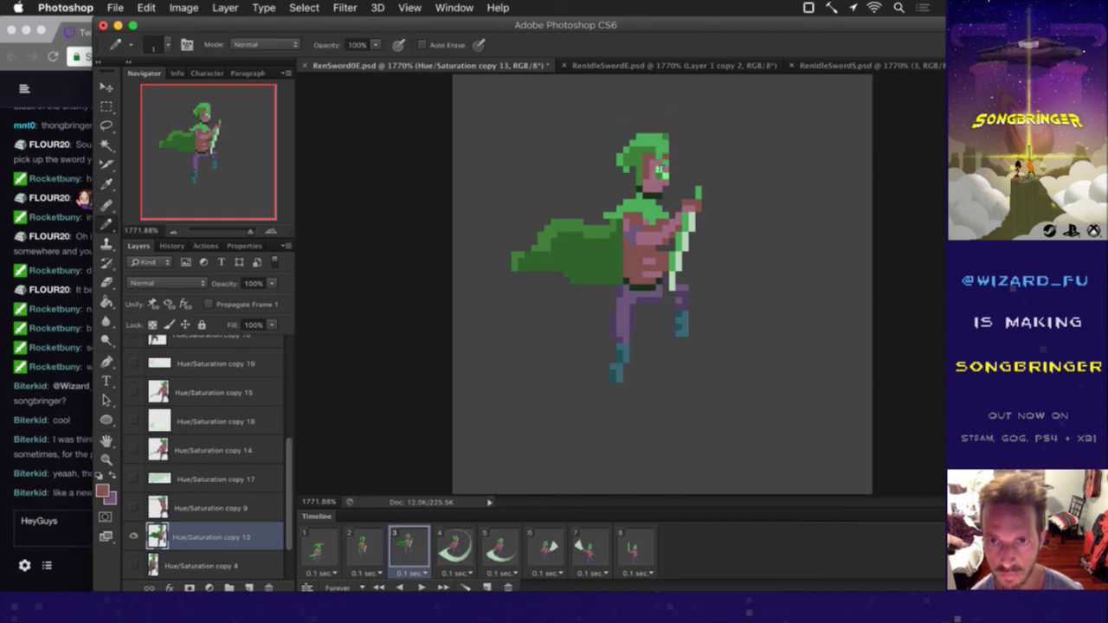
alt+click(657, 169)
key(i)
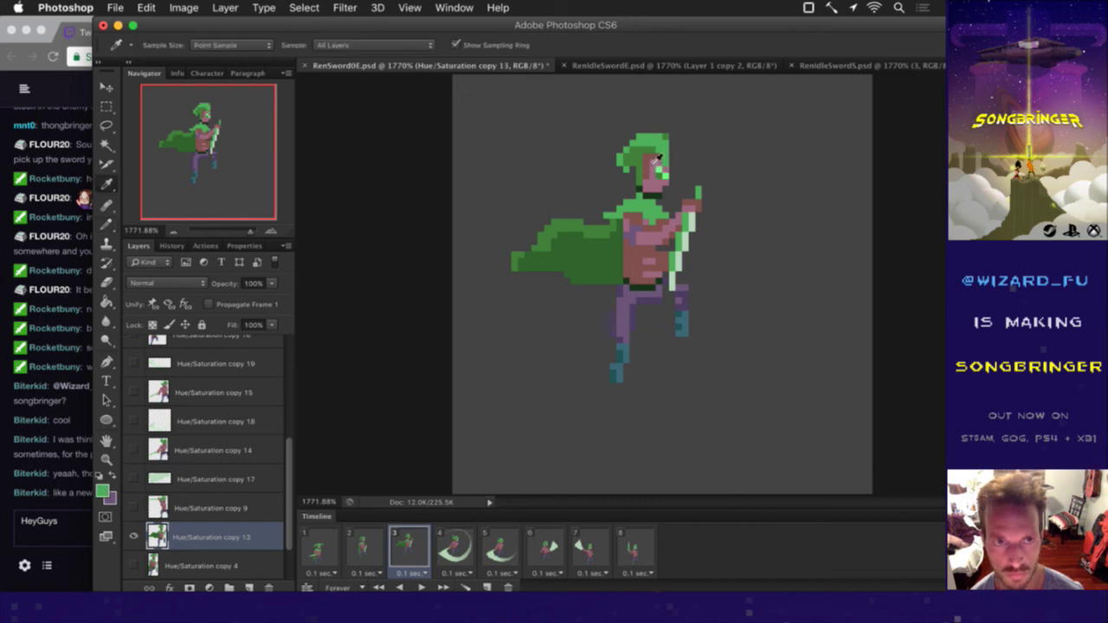
Step: Check the newest Twitch chat message about spotting a new secret, then go back to Photoshop
click(63, 490)
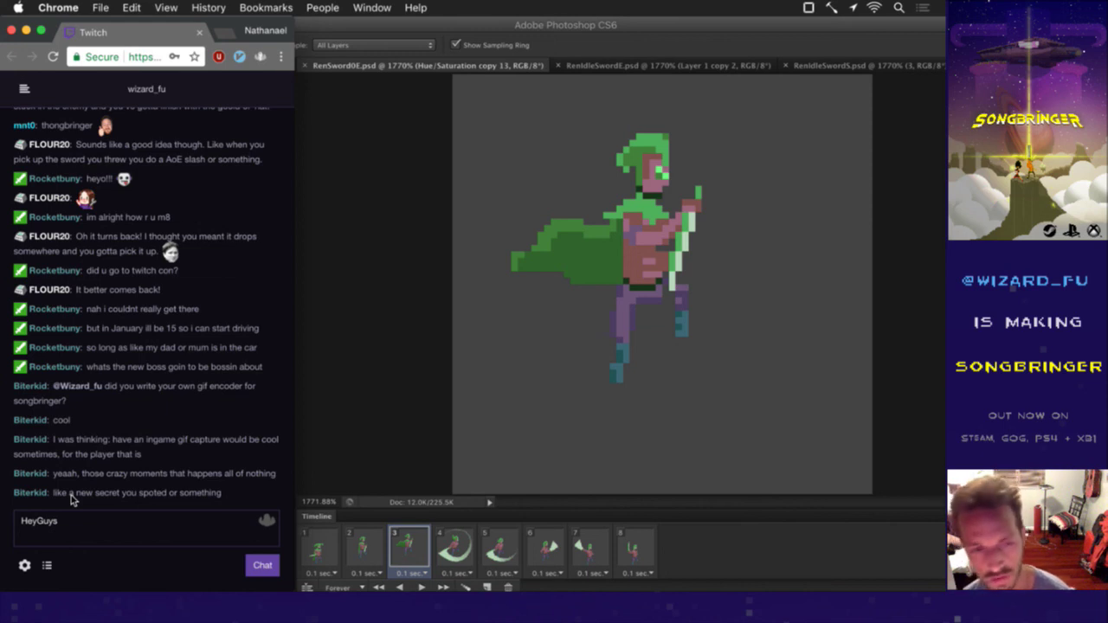
click(385, 327)
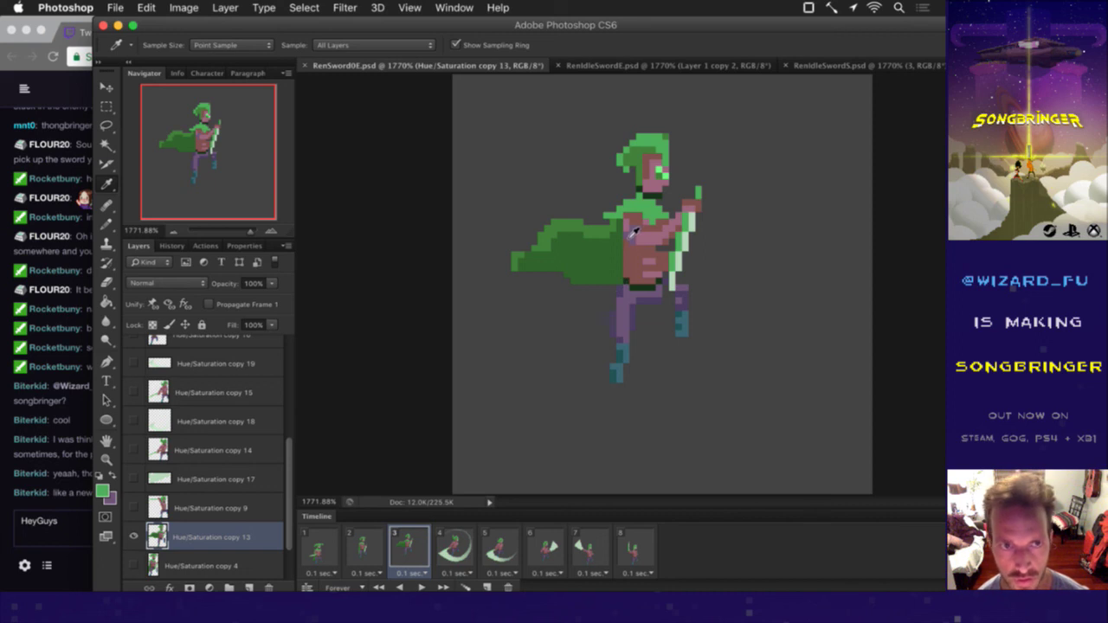
Step: Extend the shoulder and back over the cape's edge in frame 3 with sampled skin-tone pixels, then save the file
click(628, 258)
key(b)
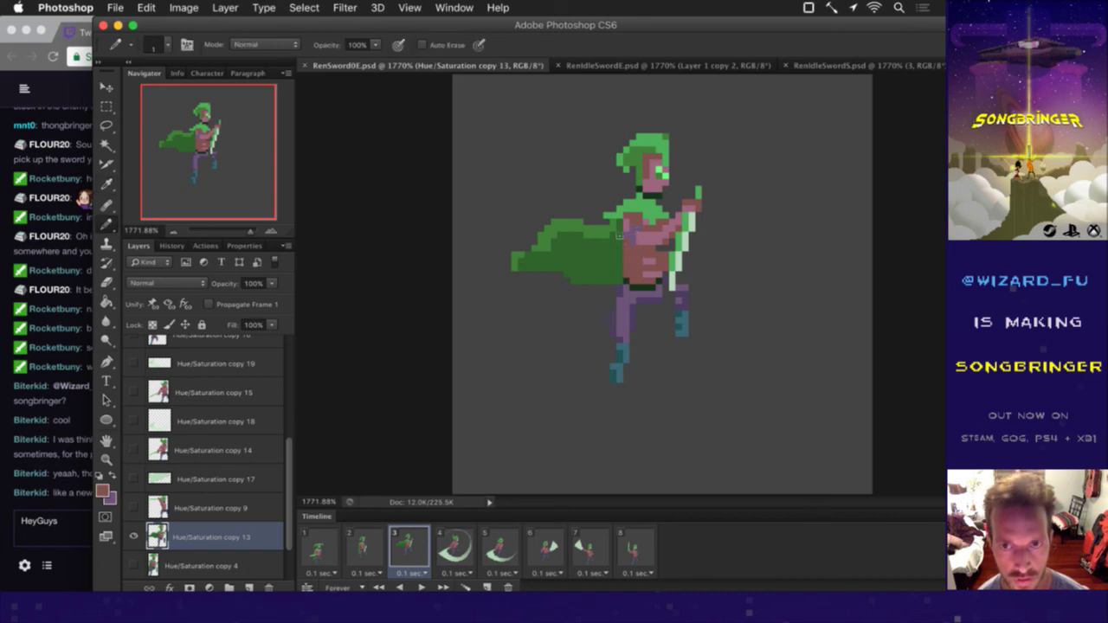
click(622, 256)
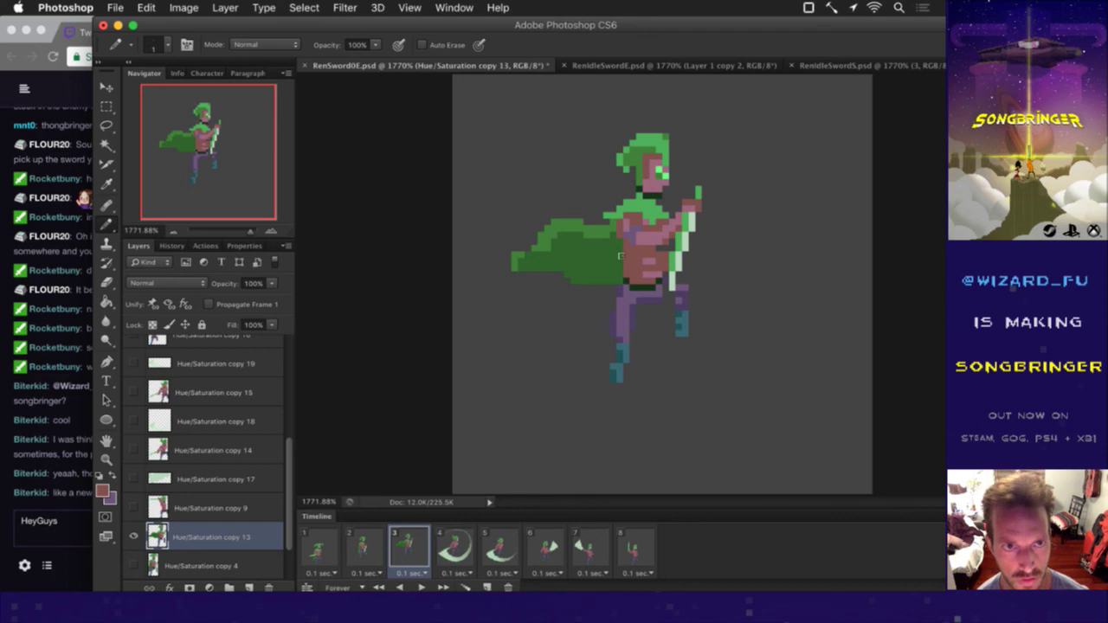
alt+click(625, 230)
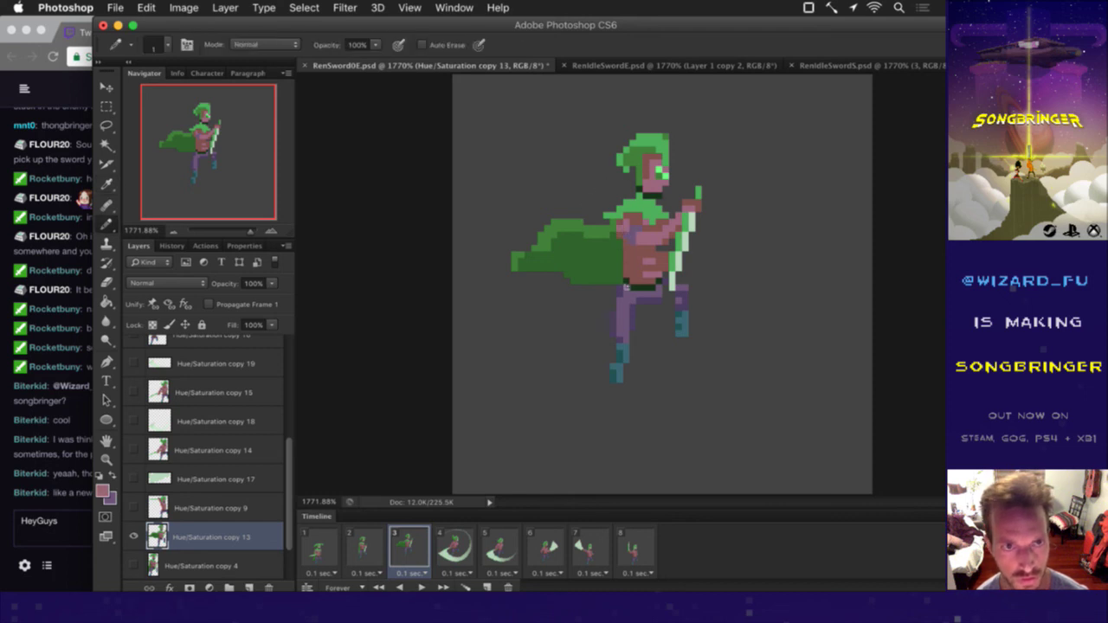
key(super+s)
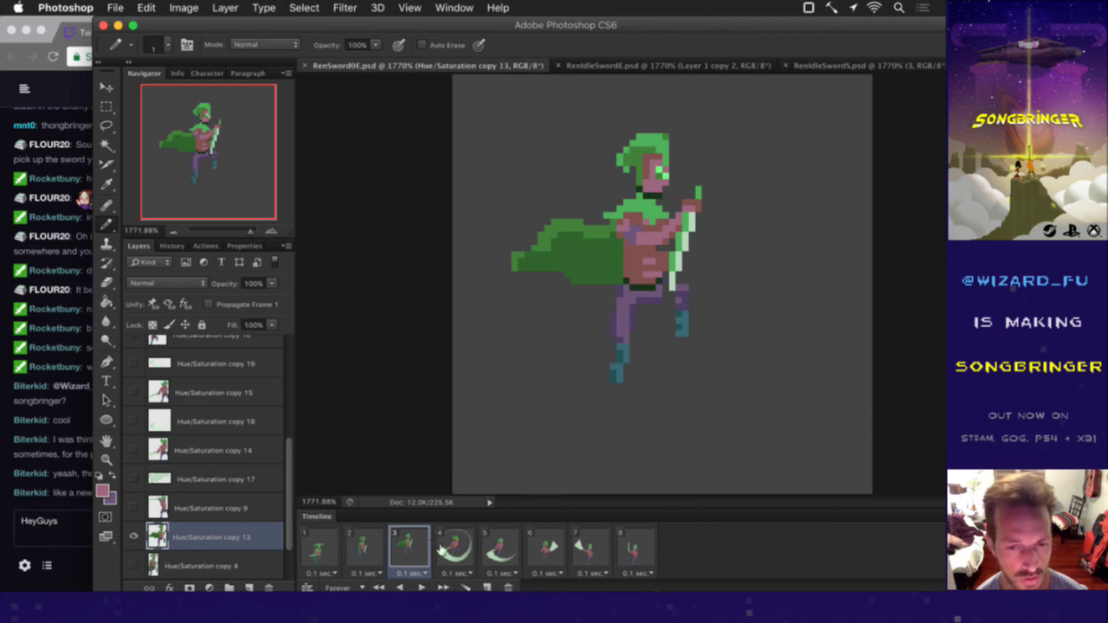
Step: In frame 4, hide the slash-trail layer Hue/Saturation copy 18 and erase the forearms joining body and sword on Hue/Saturation copy 14
click(440, 551)
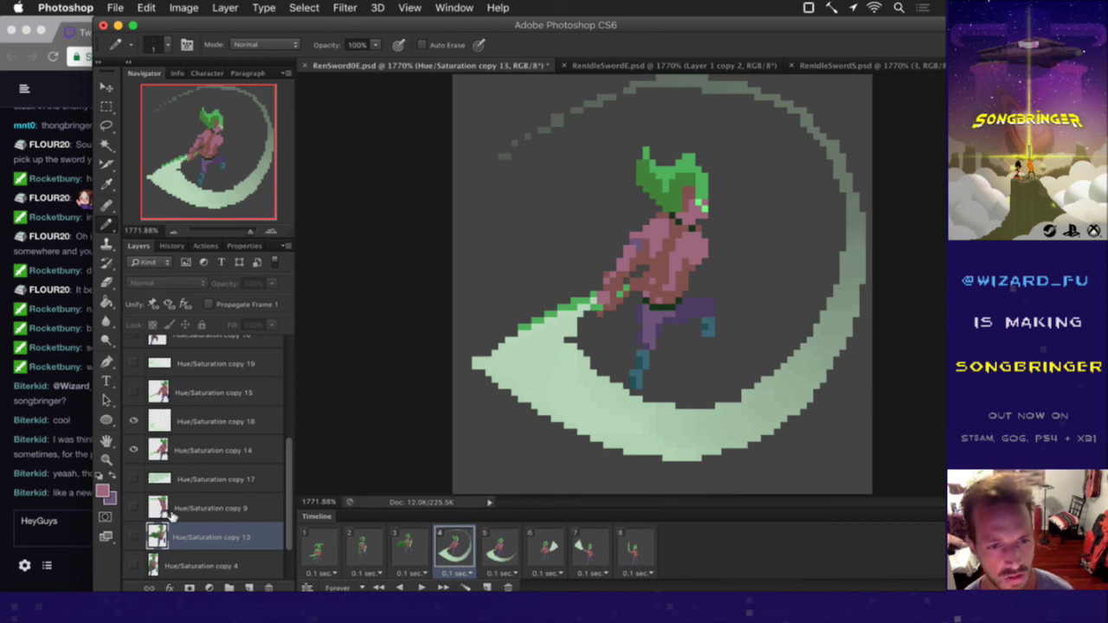
click(180, 449)
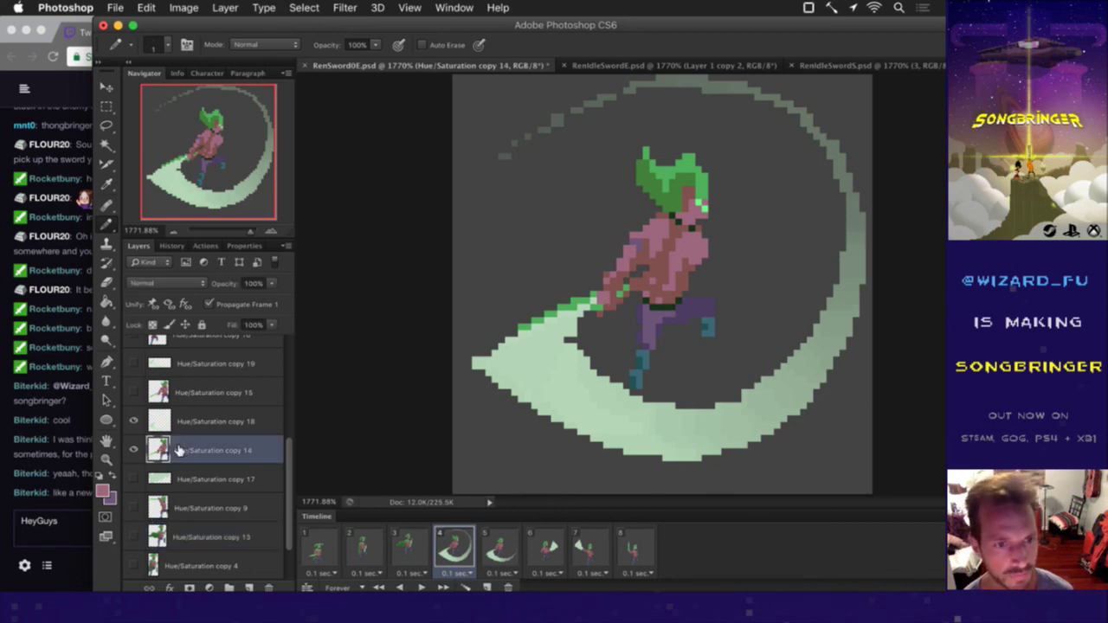
click(134, 421)
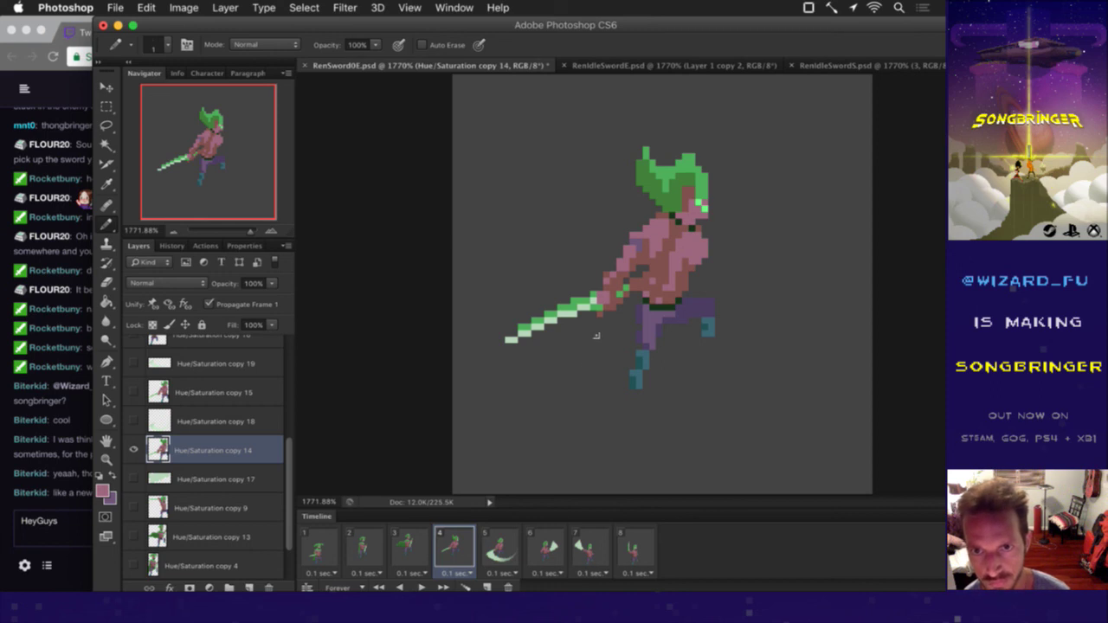
key(e)
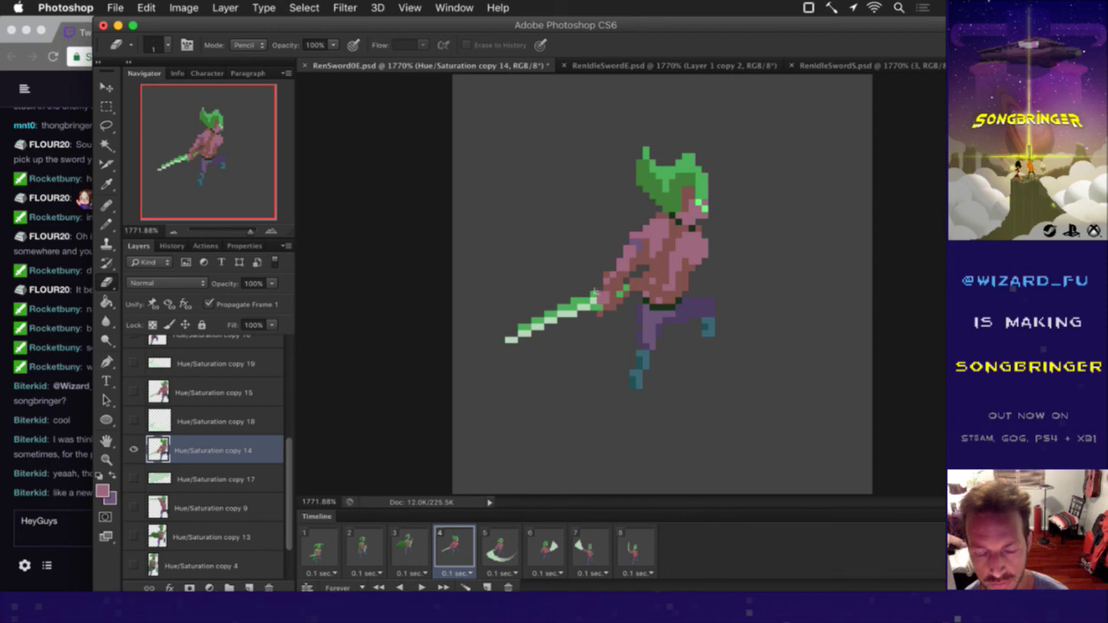
mouse_move(595, 292)
mouse_down()
mouse_move(613, 290)
mouse_move(619, 311)
mouse_move(594, 291)
mouse_move(614, 292)
mouse_move(629, 275)
mouse_move(621, 292)
mouse_up()
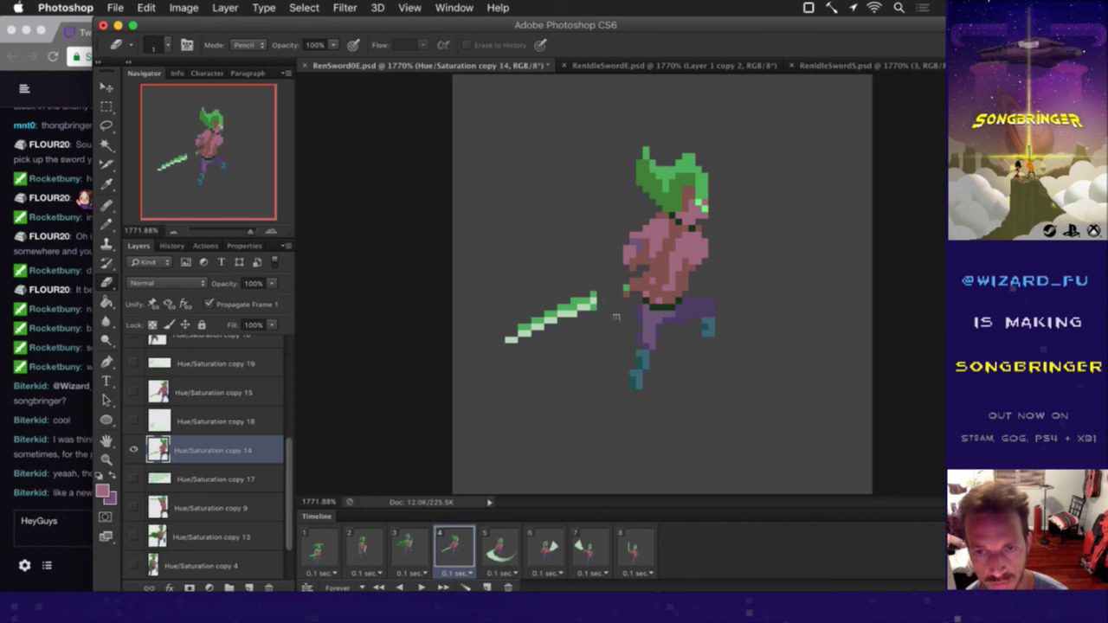
Step: Extend the sword's green hilt end beside the waist by a pixel using its sampled green
key(i)
click(625, 291)
key(b)
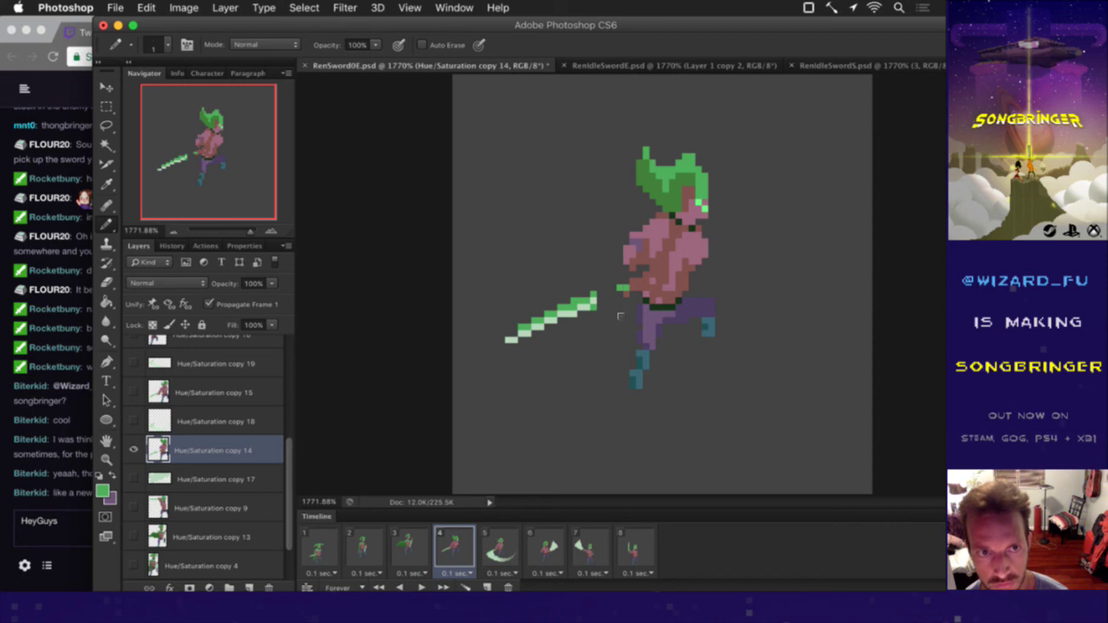
Step: Draw a short, slightly rising pale-green blade section in front of the character's waist in frame 4
alt+click(572, 323)
key(e)
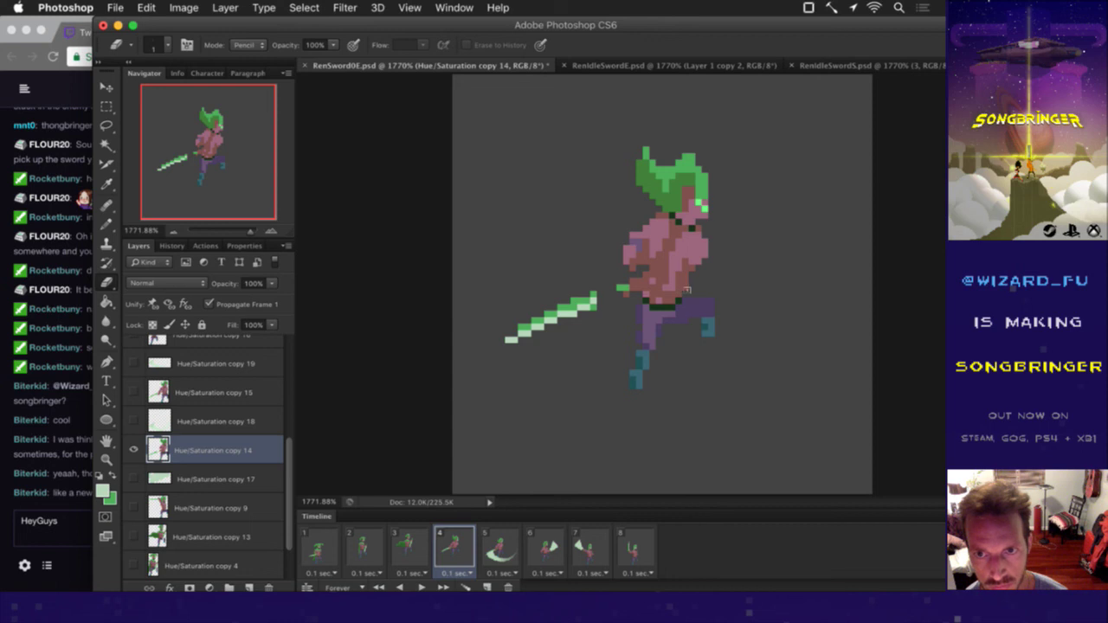
key(b)
alt+click(569, 309)
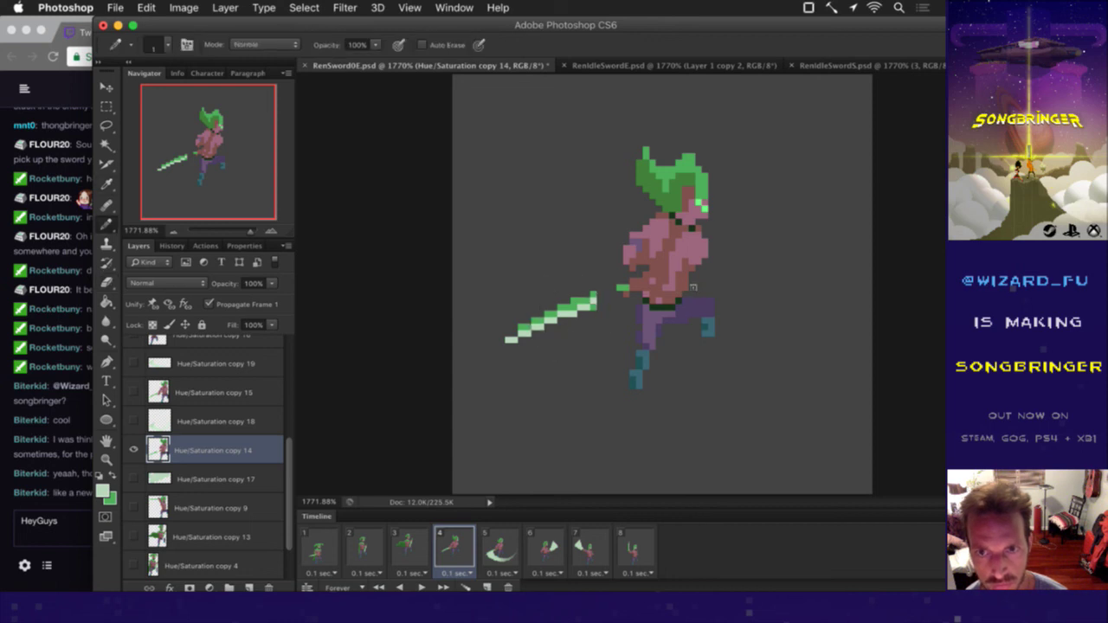
drag(693, 287, 724, 280)
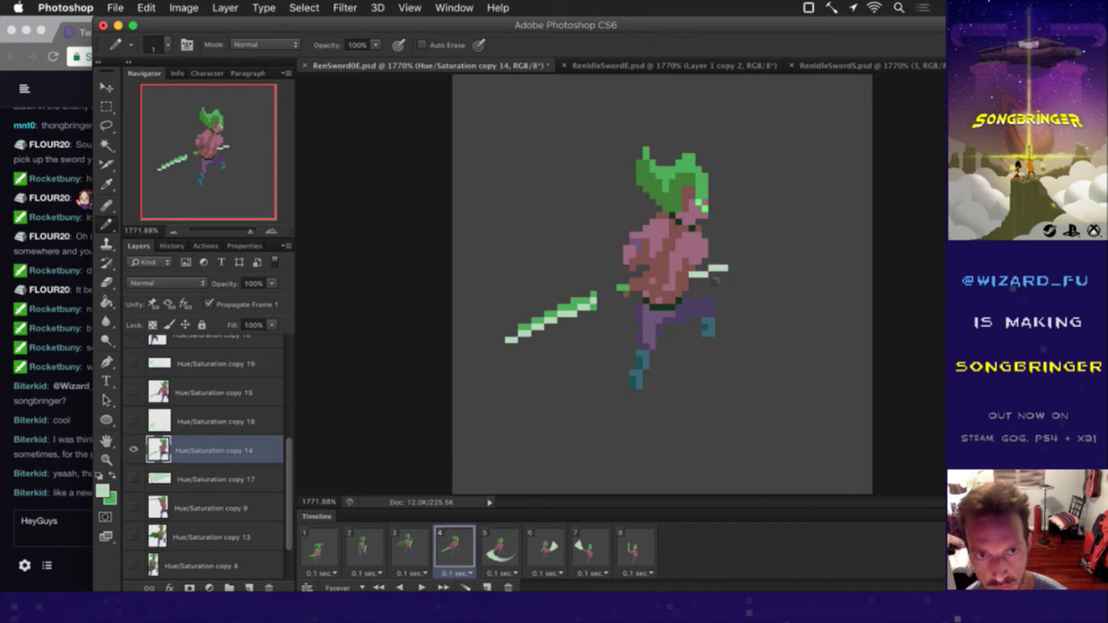
Step: Add a brighter green lower edge beneath the new blade section, using the old sword's sampled green
key(i)
click(571, 298)
key(b)
drag(706, 295, 691, 295)
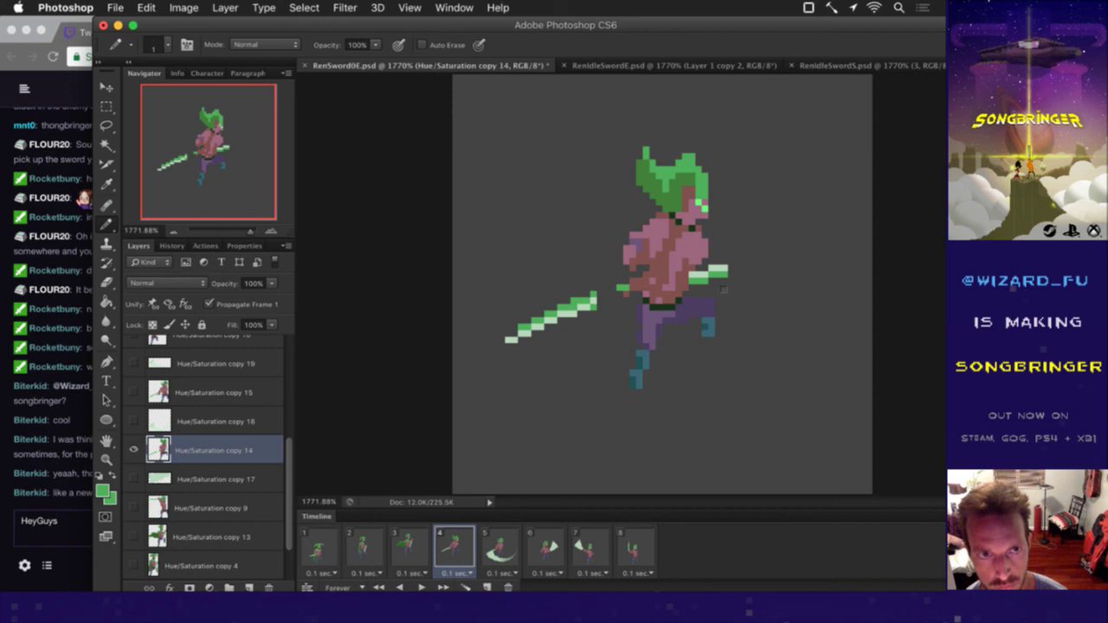
Step: Draw a pink forearm reaching backward and down from the rear elbow in frame 4, using the arm's sampled skin colour
key(i)
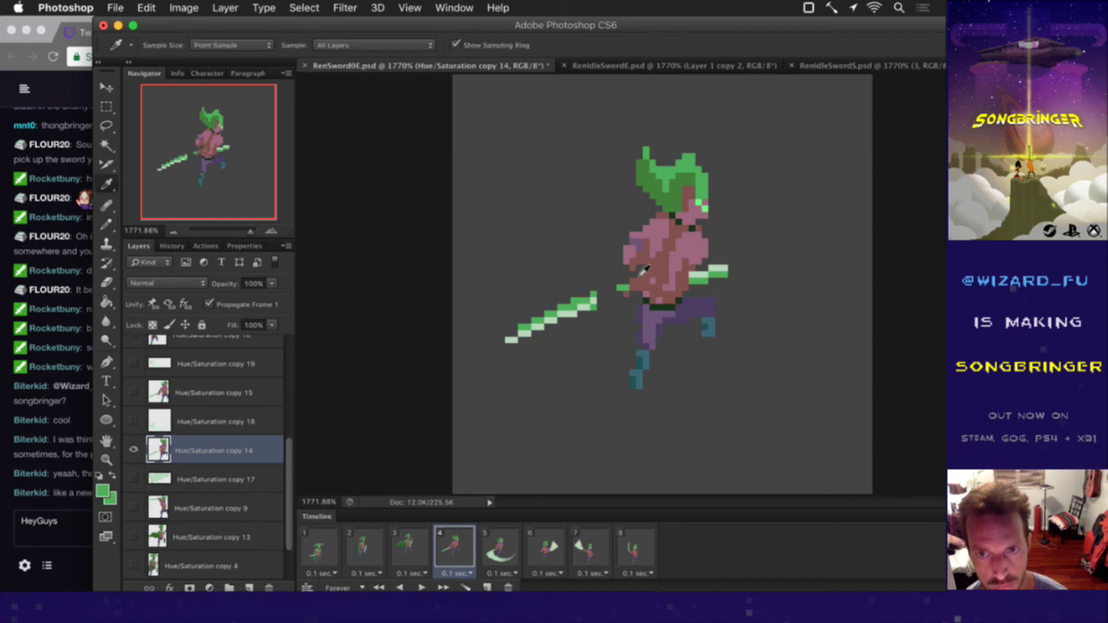
click(633, 268)
key(b)
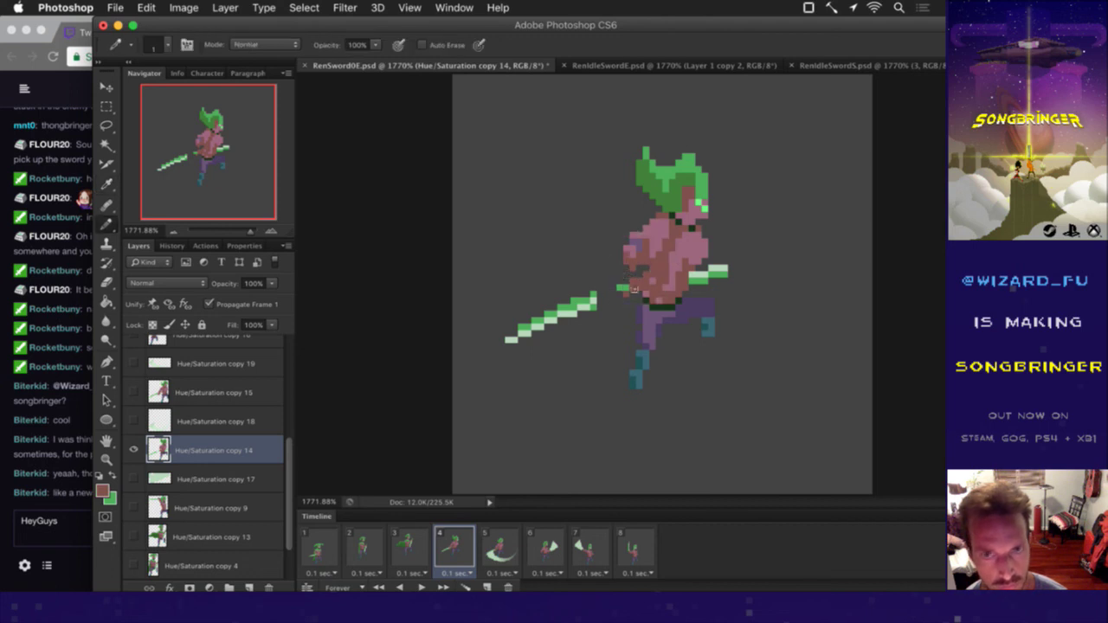
key(e)
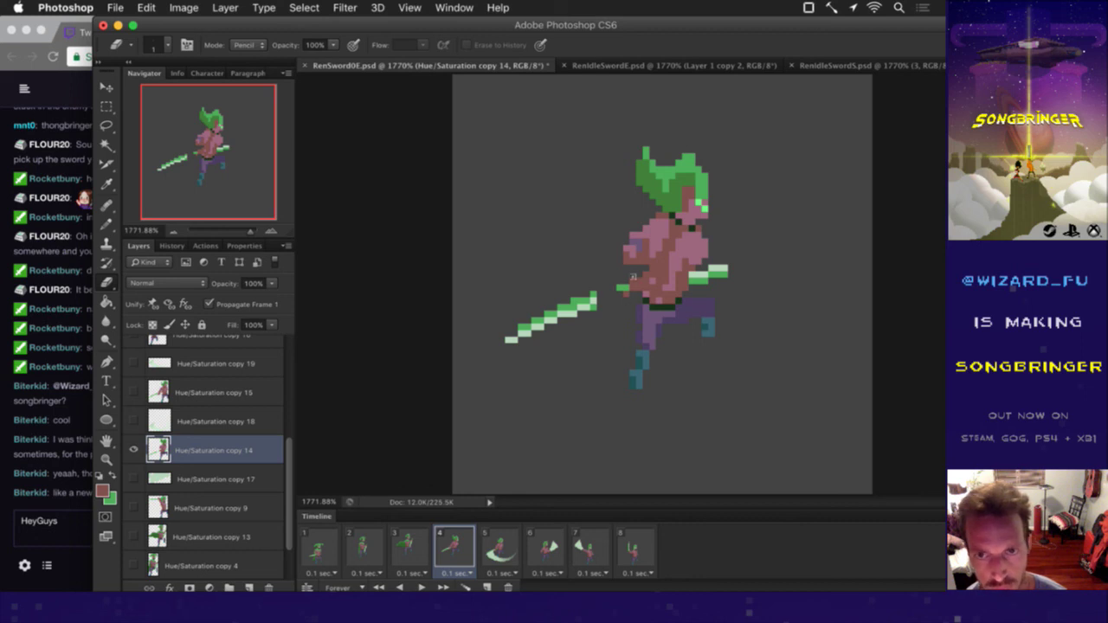
key(i)
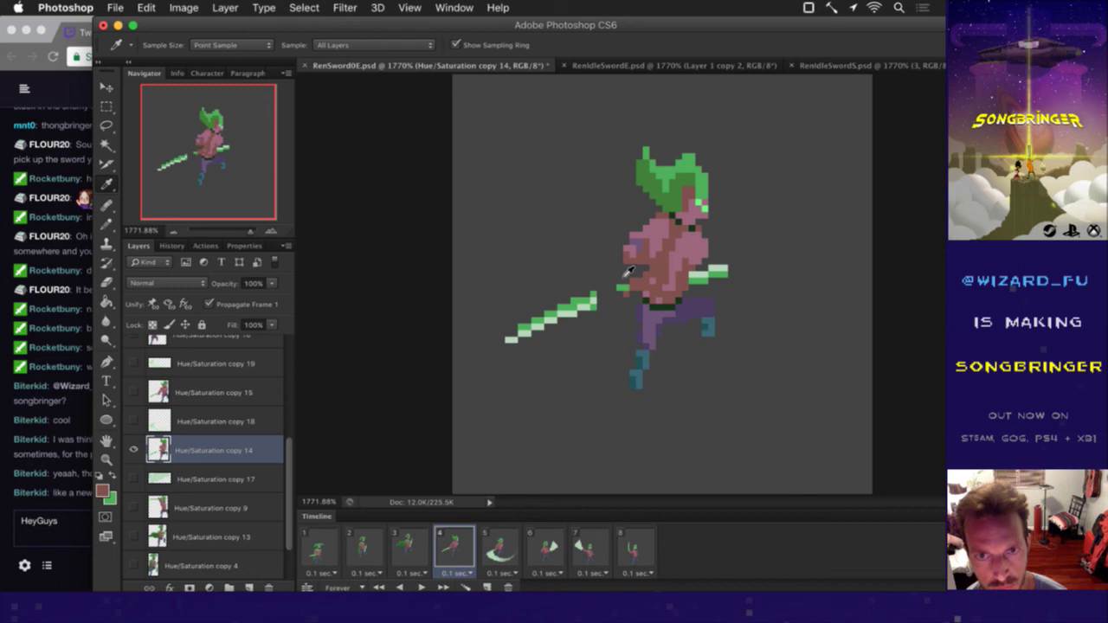
click(638, 258)
key(b)
mouse_move(625, 260)
mouse_down()
mouse_move(614, 282)
mouse_move(605, 272)
mouse_up()
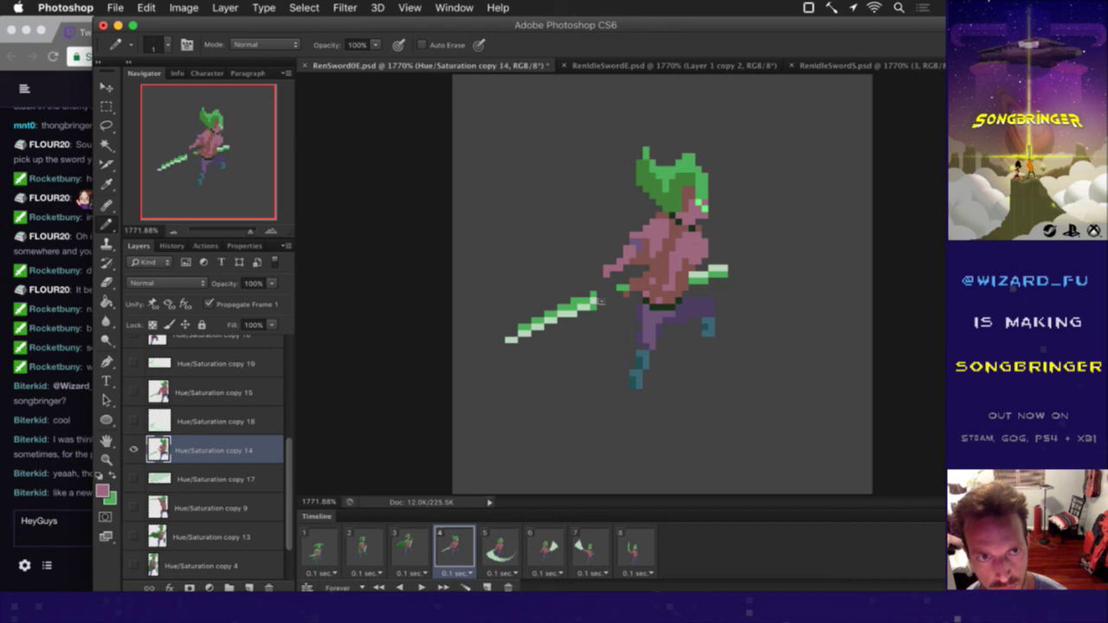
Step: Erase the old detached sword blade behind the character on Hue/Saturation copy 14 and save the file
key(e)
drag(593, 301, 579, 310)
click(557, 313)
click(530, 327)
click(509, 340)
click(522, 331)
click(544, 322)
mouse_move(547, 331)
mouse_down()
mouse_move(563, 315)
mouse_move(598, 312)
mouse_up()
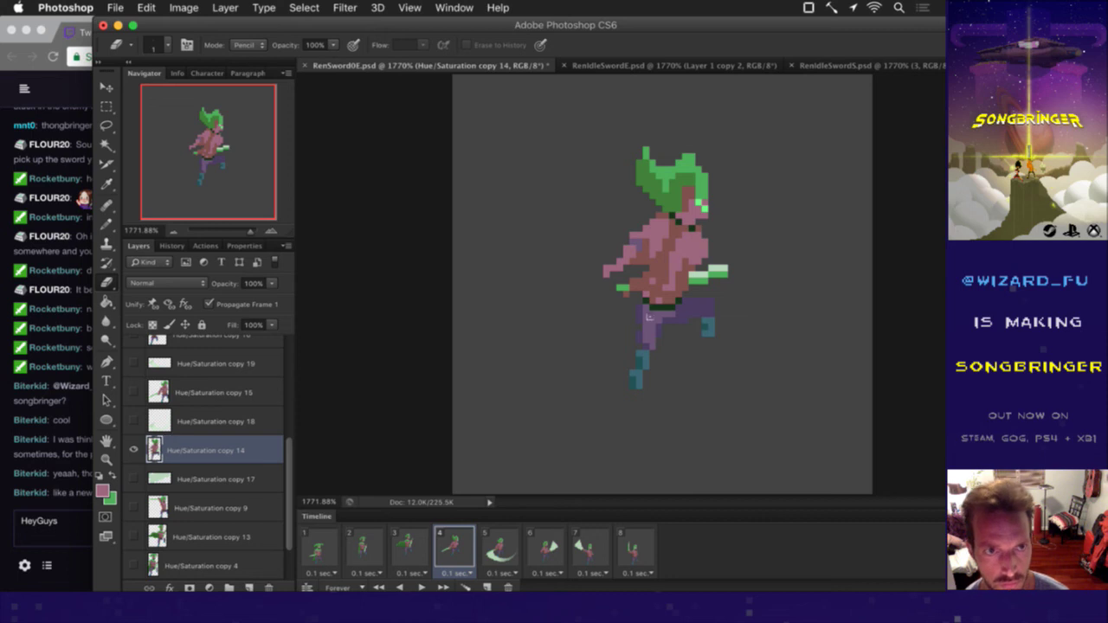
key(super+s)
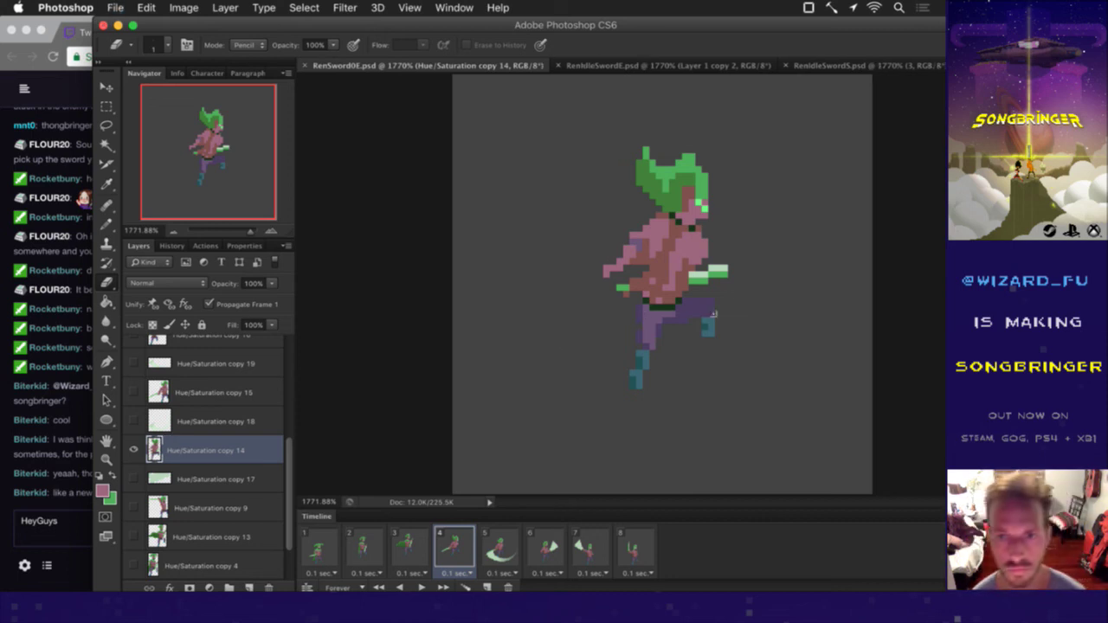
Step: Shift the rear lower leg and boot down by about two pixels in frame 4
key(m)
drag(605, 343, 665, 394)
key(v)
key(Up)
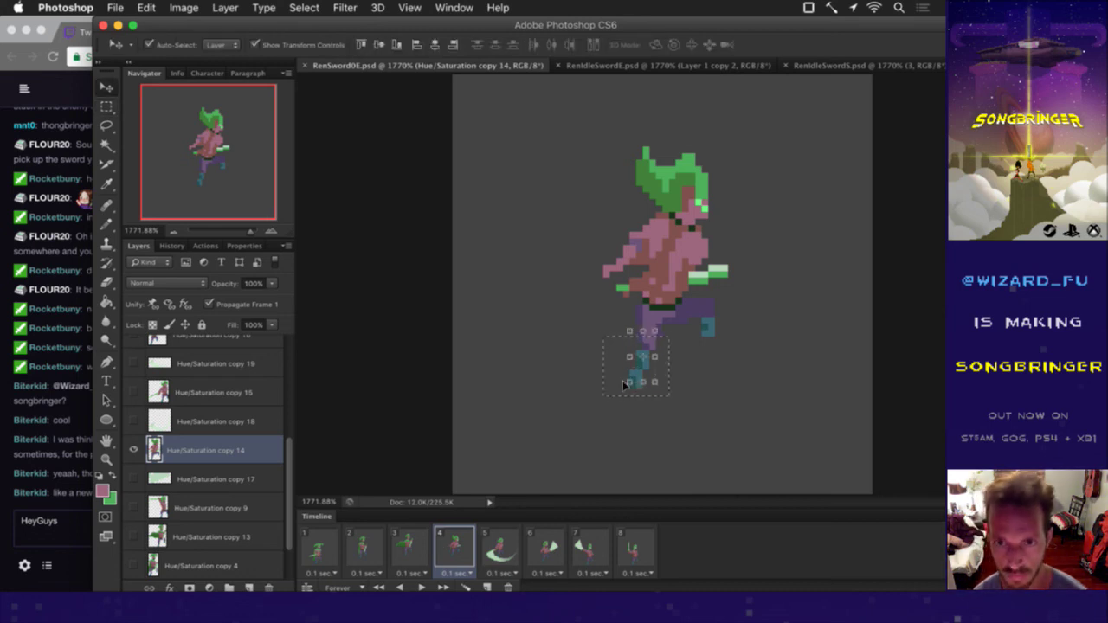
key(Down)
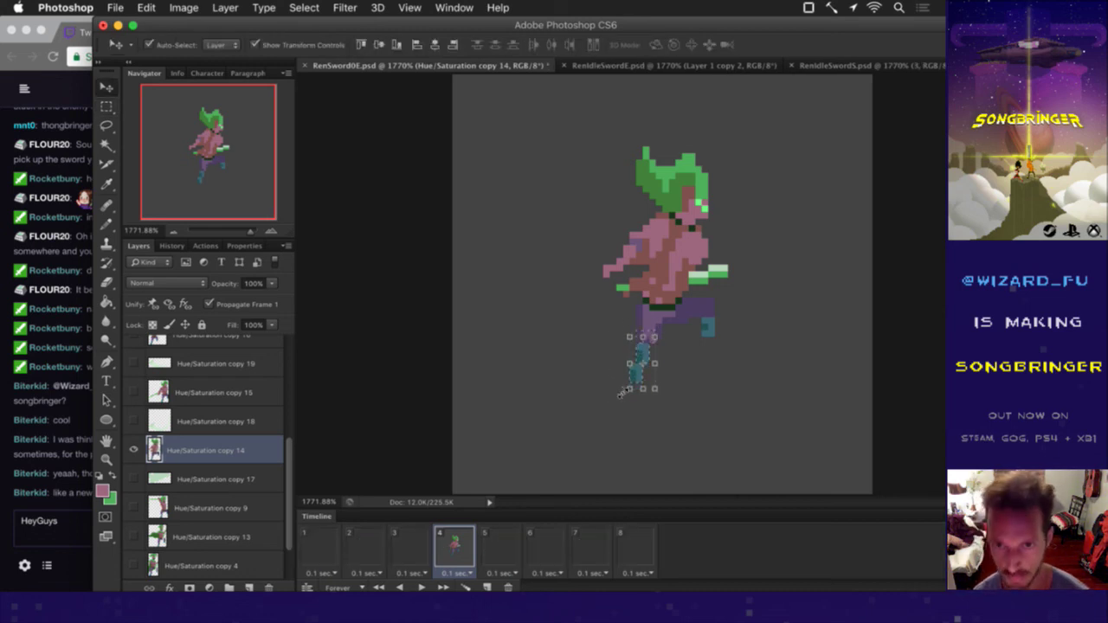
key(m)
drag(689, 362, 709, 371)
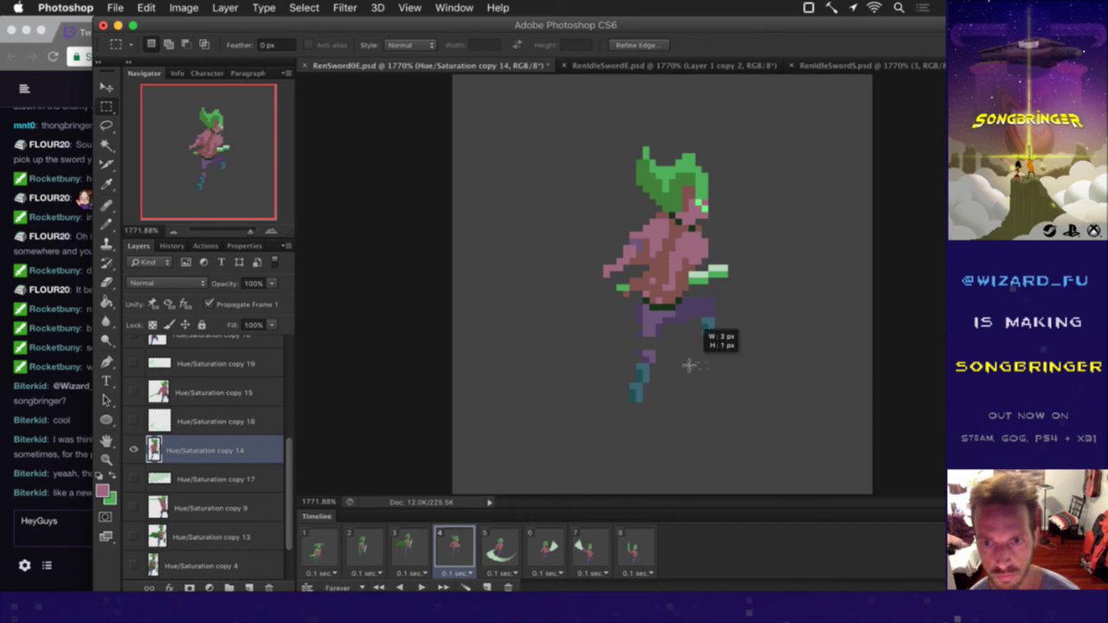
Step: Fill the gap in the rear leg with its sampled light and dark purples
key(i)
click(671, 353)
key(b)
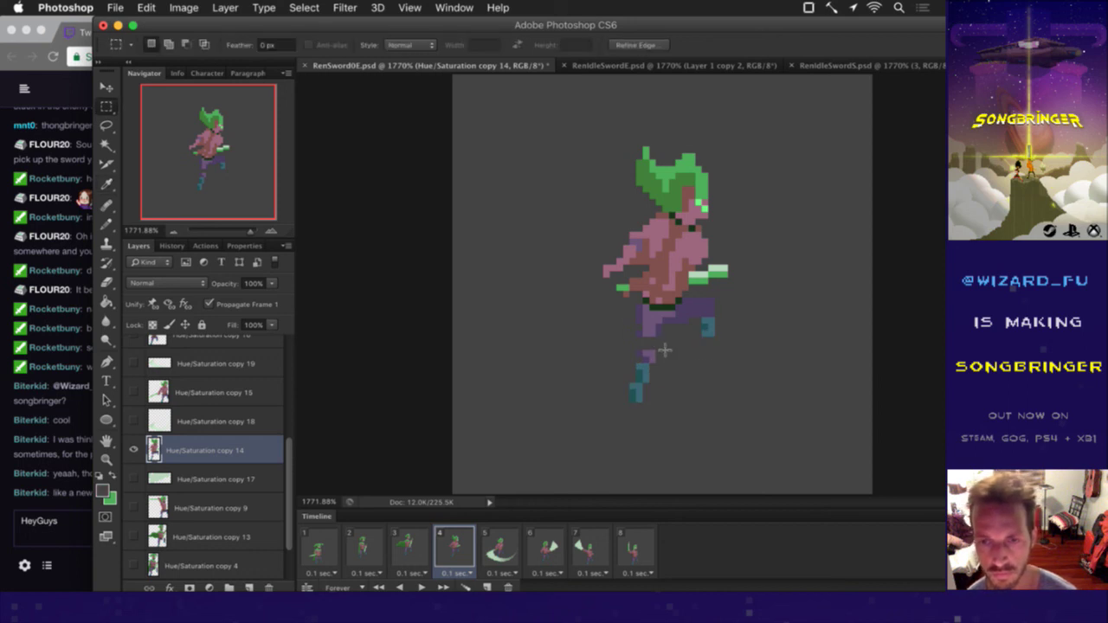
alt+click(649, 355)
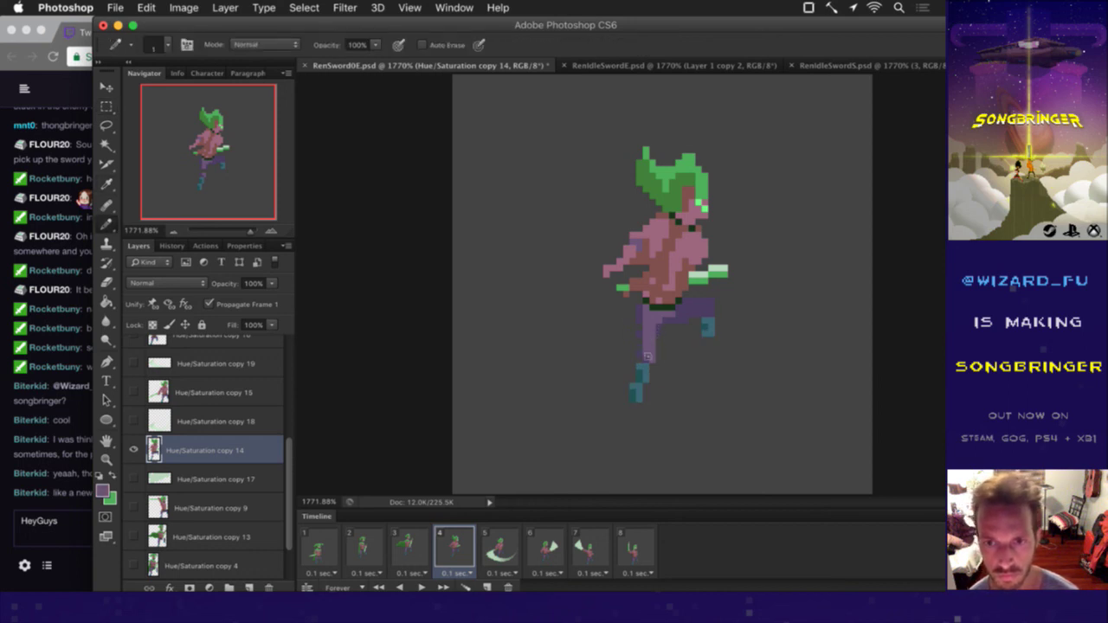
key(i)
click(665, 337)
key(b)
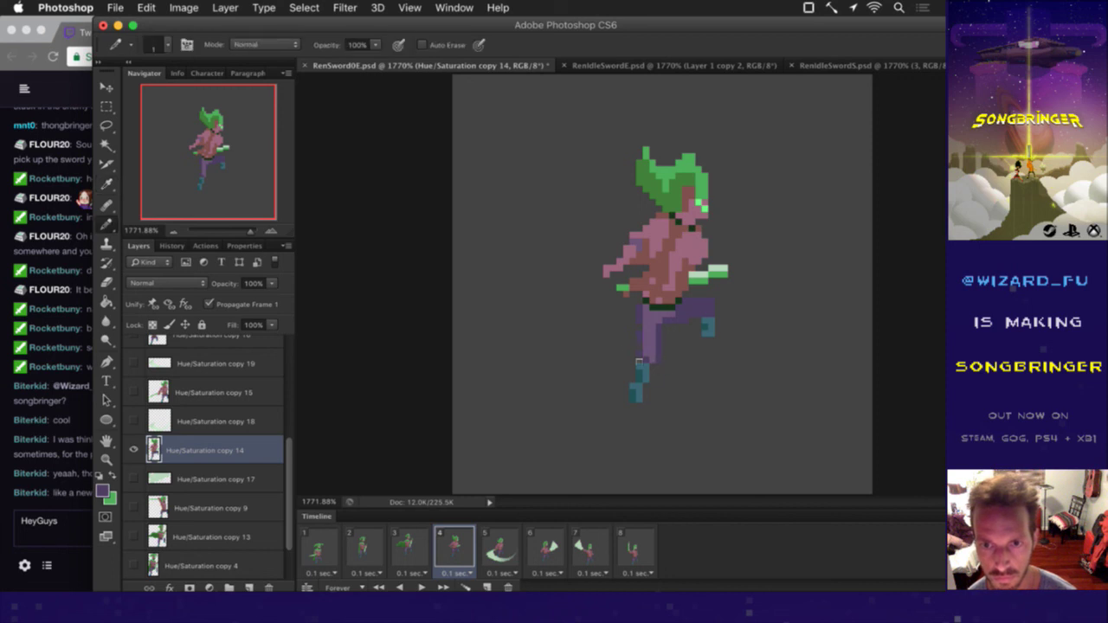
Step: Move the front boot down by about two pixels and fill the gap above it with its sampled blue shades
key(m)
drag(684, 313, 719, 339)
key(v)
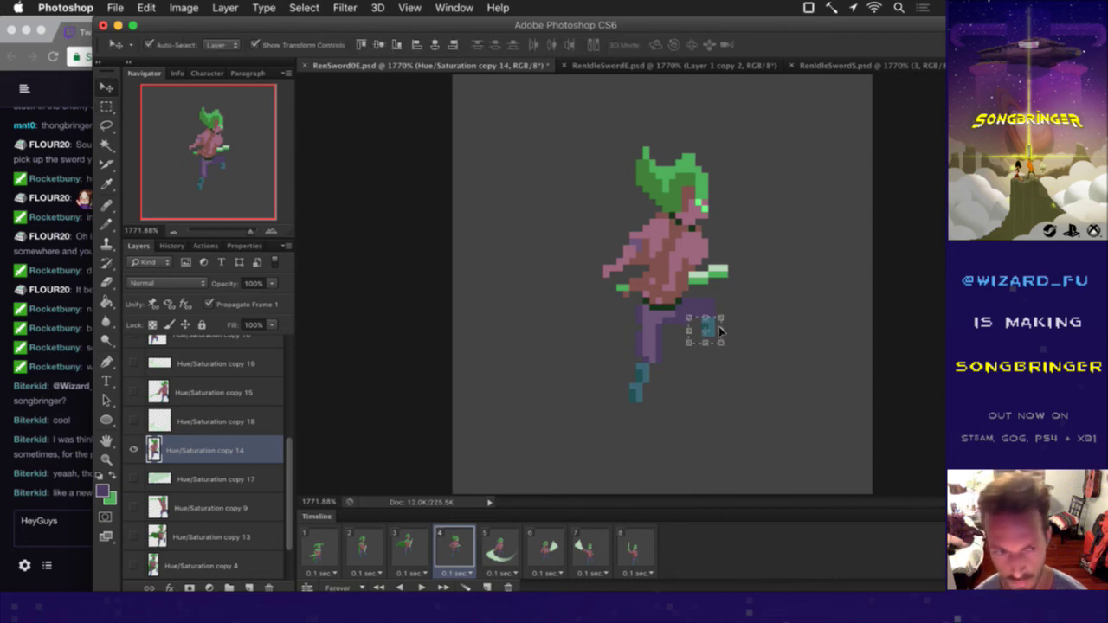
key(i)
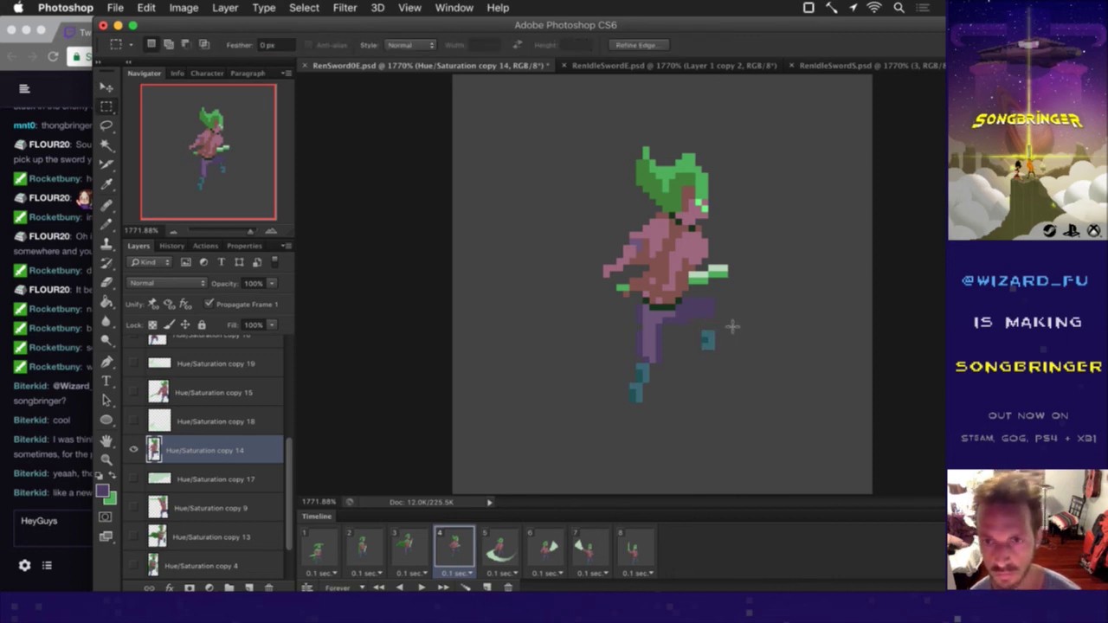
click(711, 345)
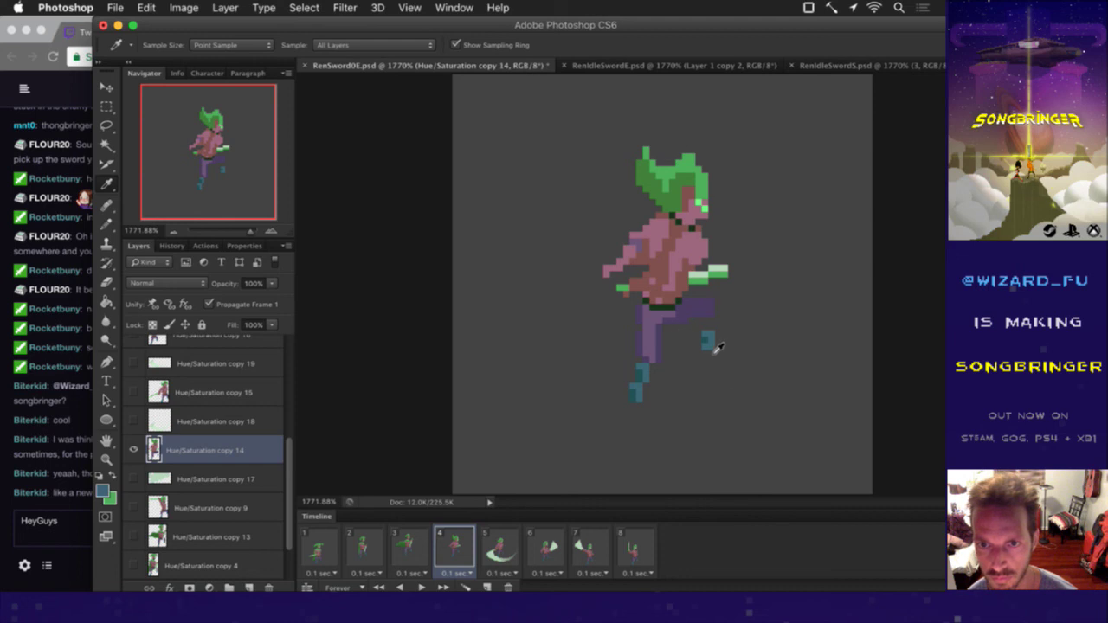
key(b)
click(712, 328)
click(712, 320)
click(705, 320)
alt+click(704, 345)
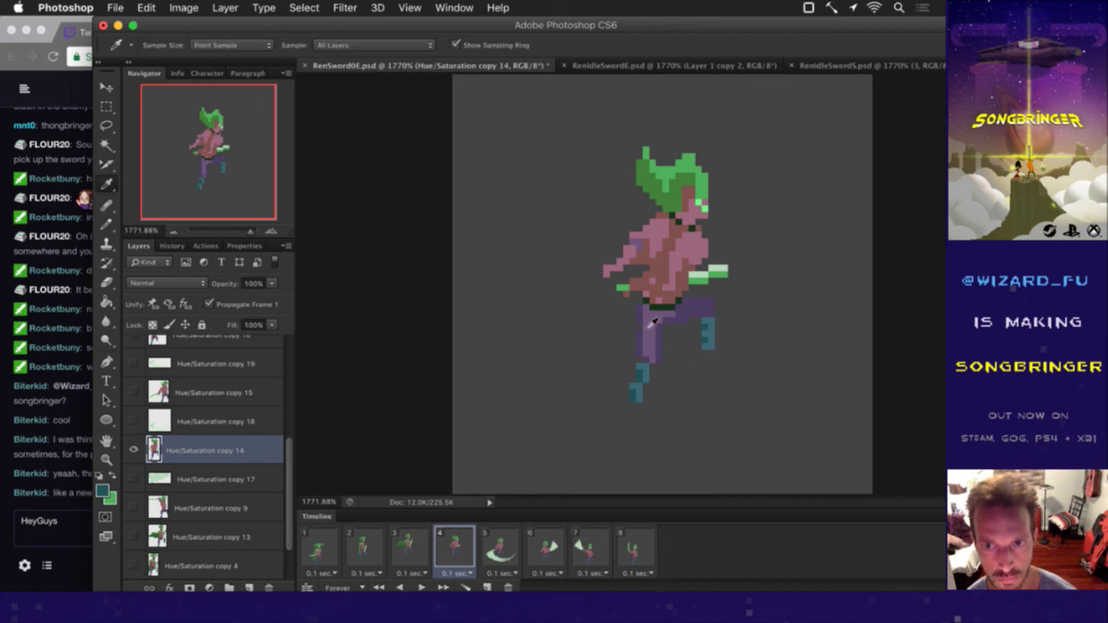
Step: Lighten the upper edge of the raised front thigh with a sampled lighter purple and save the file
alt+click(691, 312)
click(705, 305)
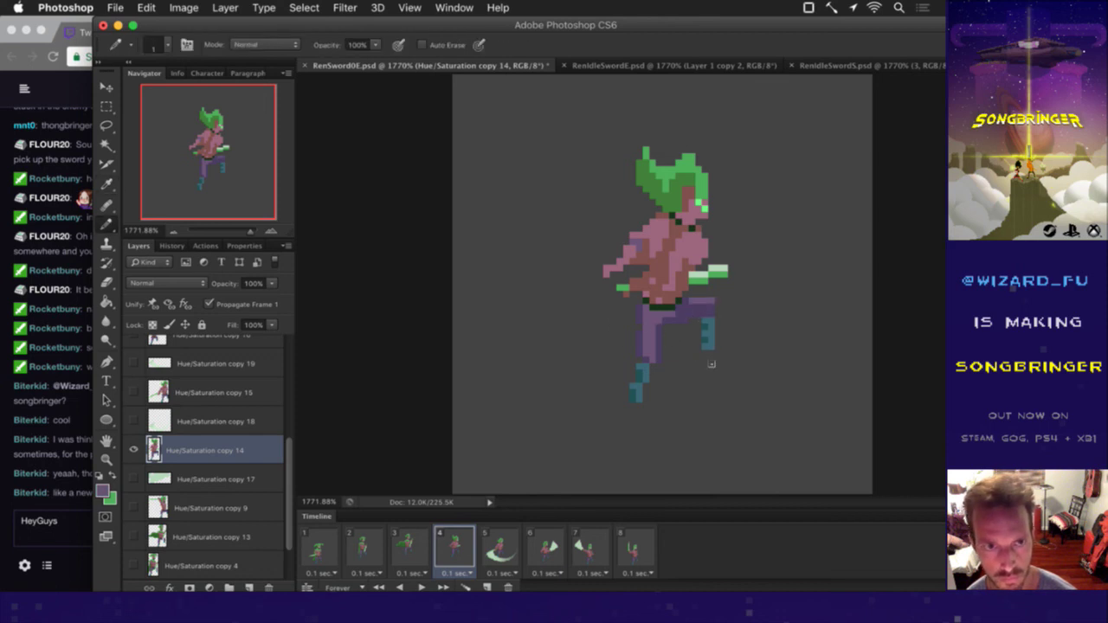
key(super+s)
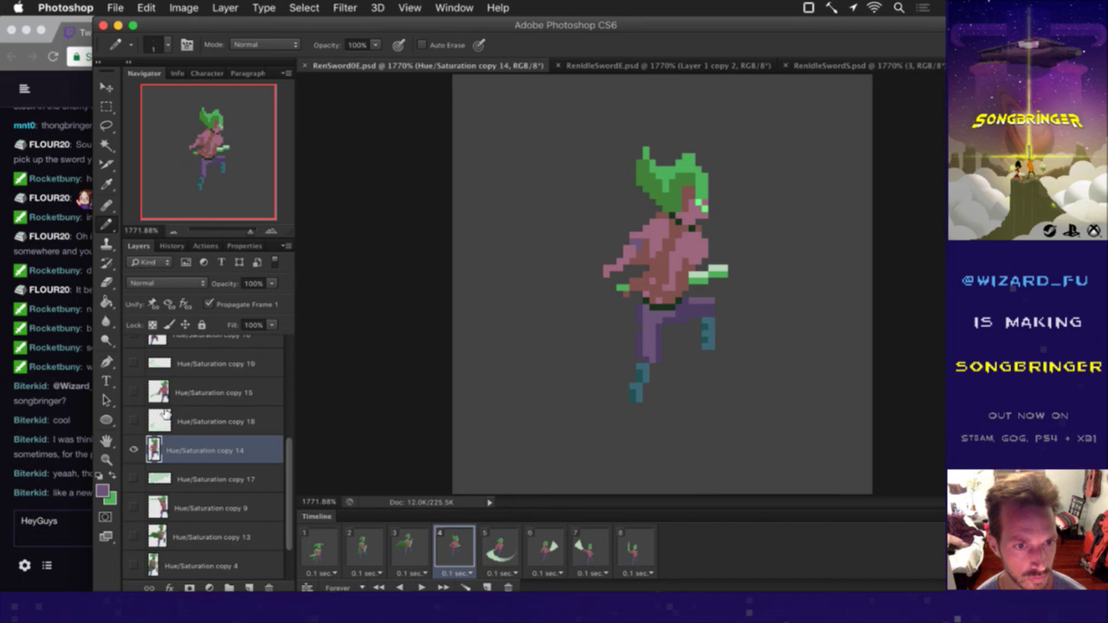
Step: Temporarily show the slash-trail layer Hue/Saturation copy 18 to sample its pale green as the drawing colour
click(165, 417)
click(133, 422)
key(i)
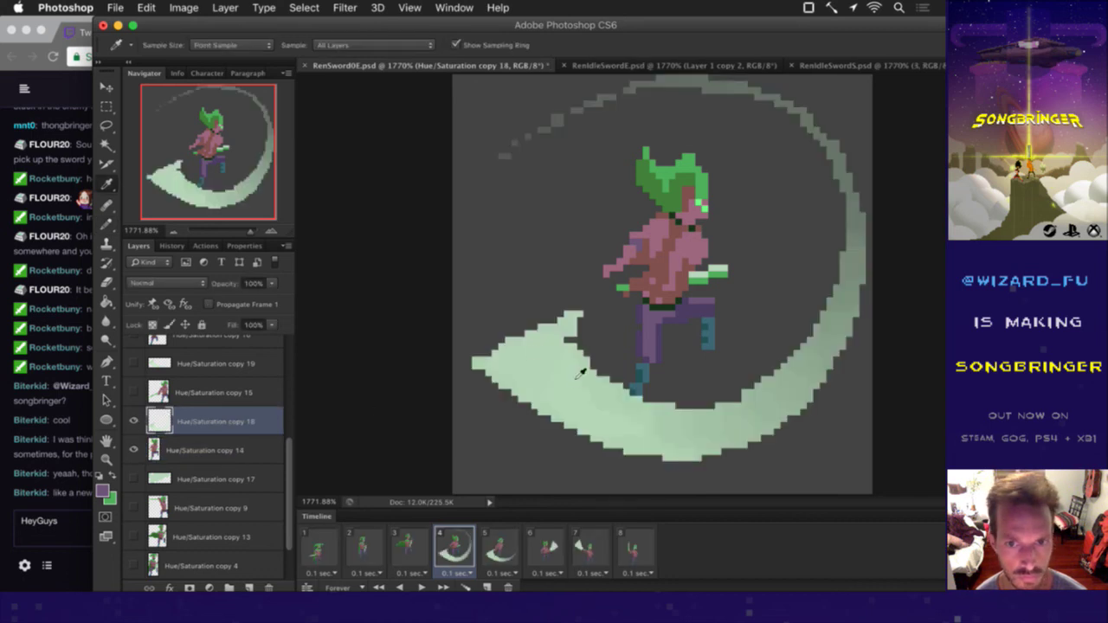
click(532, 347)
key(b)
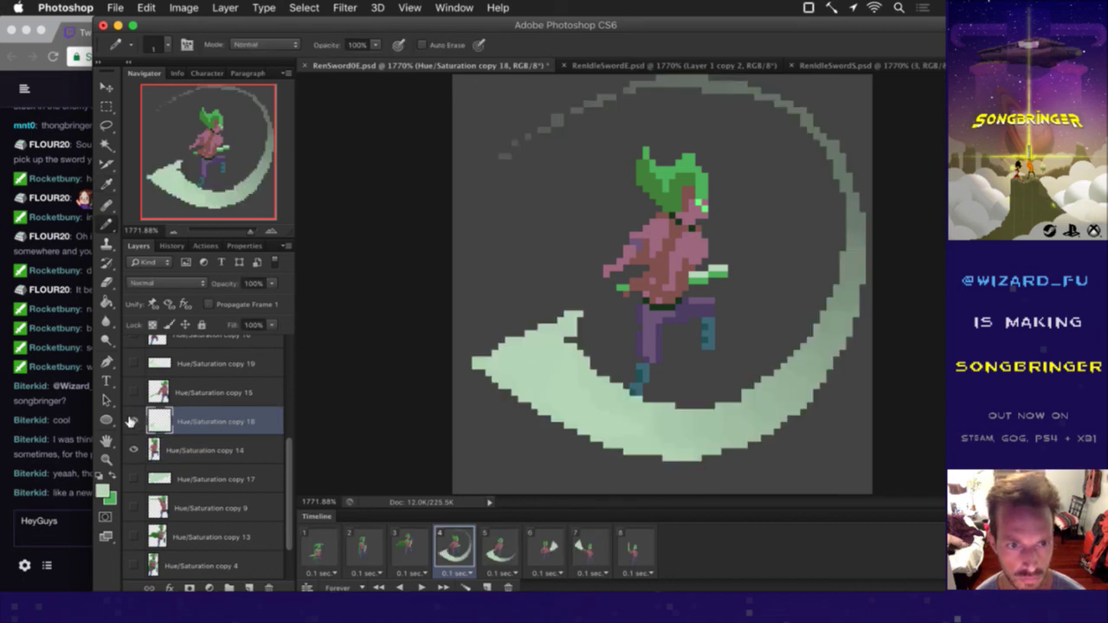
click(134, 421)
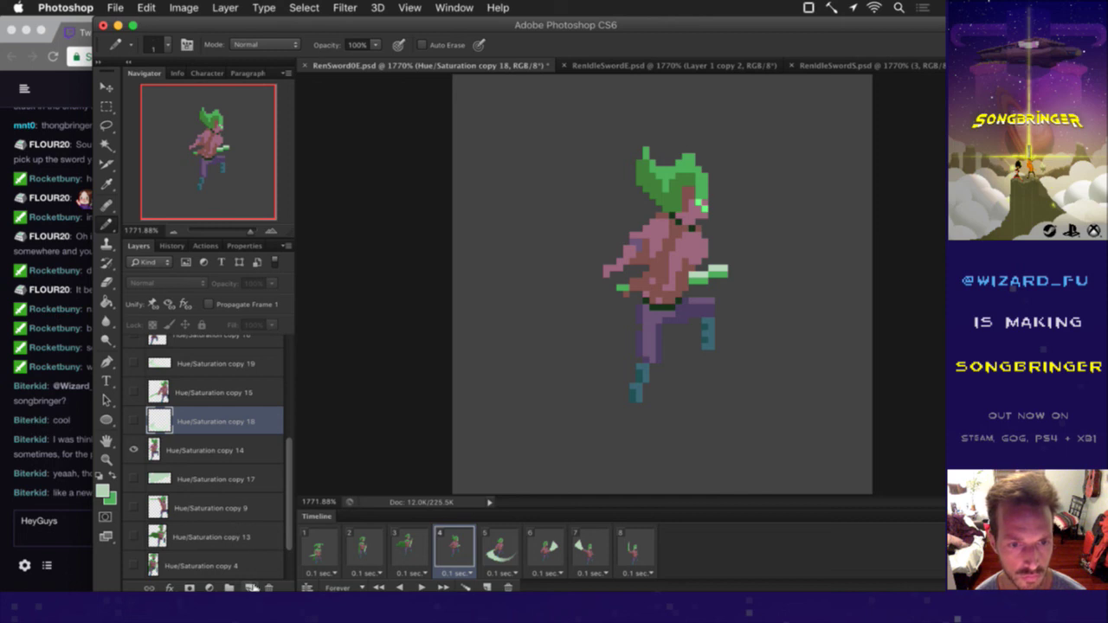
Step: Add a new layer above Hue/Saturation copy 18 and set its opacity to 95%
click(250, 588)
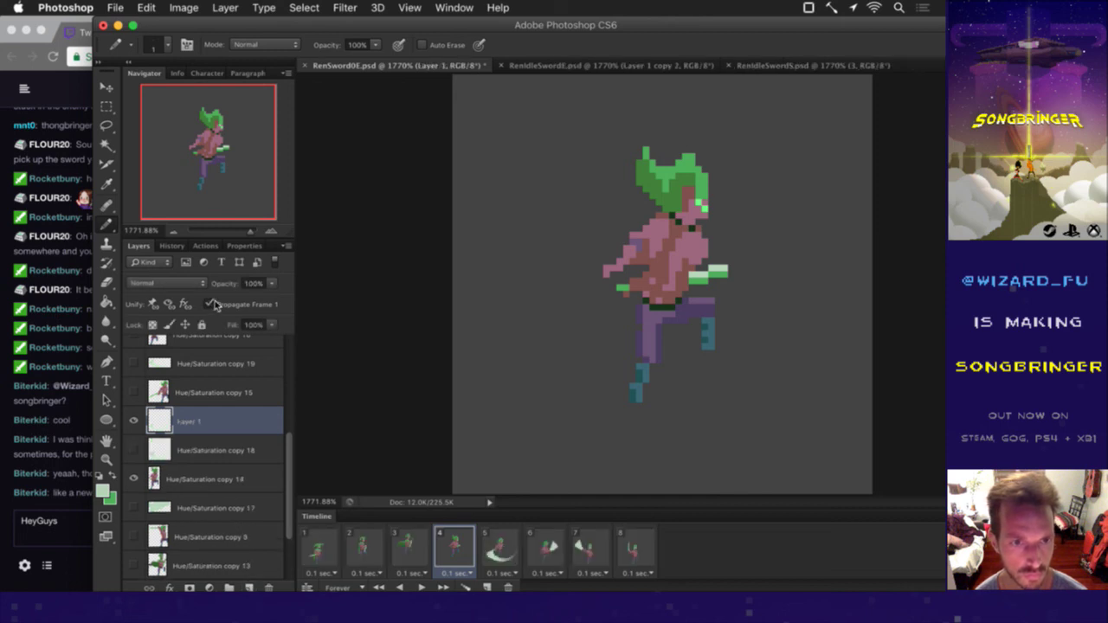
click(255, 284)
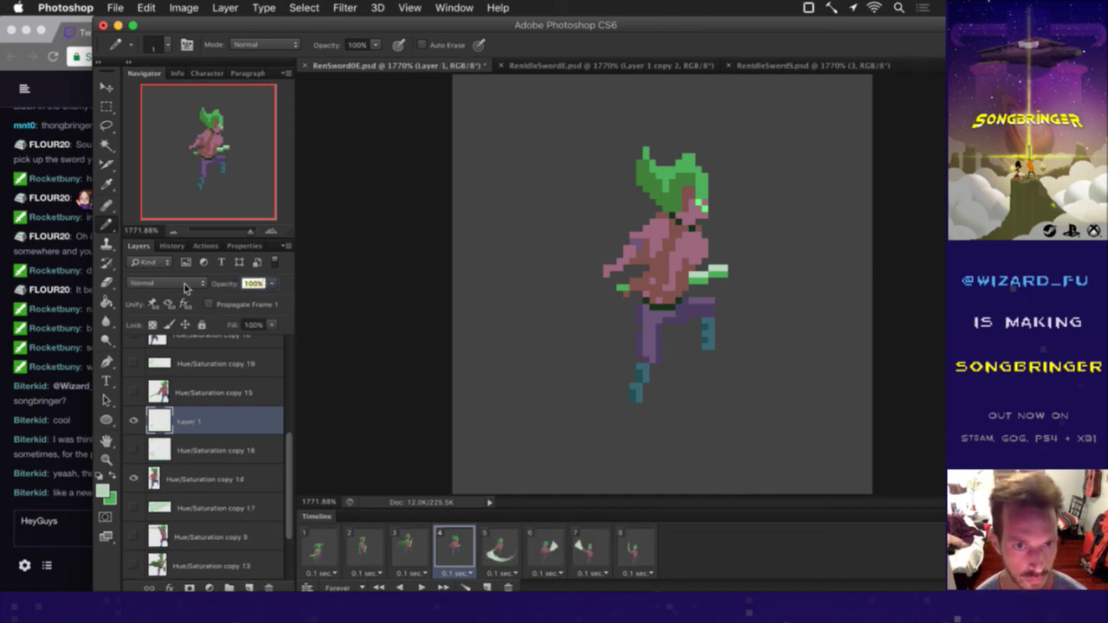
text(95)
key(Return)
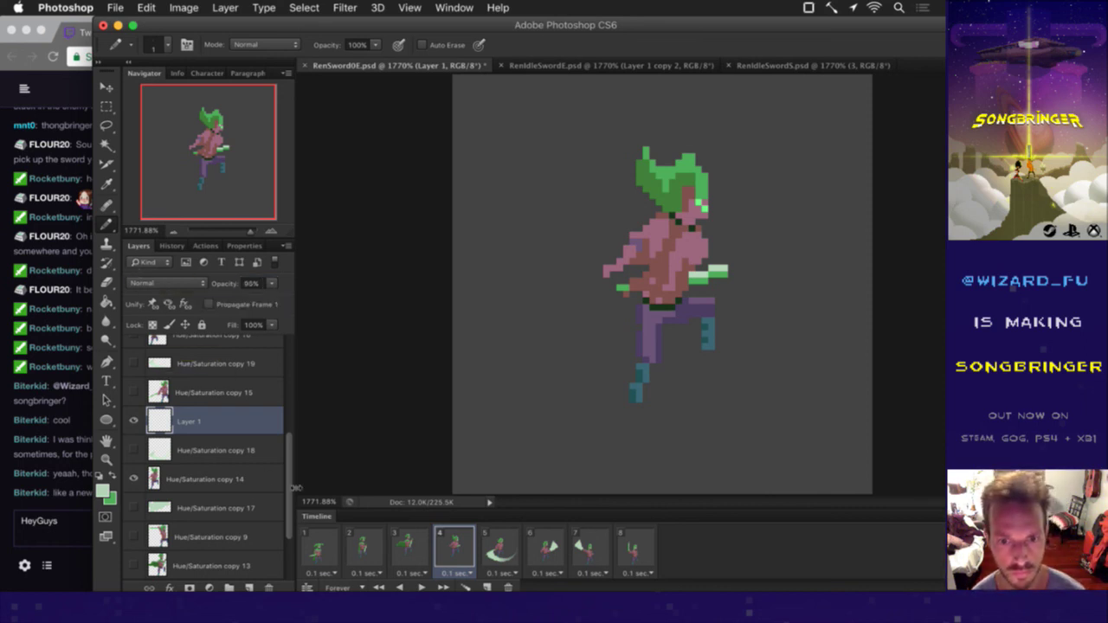
Step: Check the transparency of frame 6's slash with the Color Fill 1 copy 4 background temporarily hidden, and return to frame 4
click(540, 546)
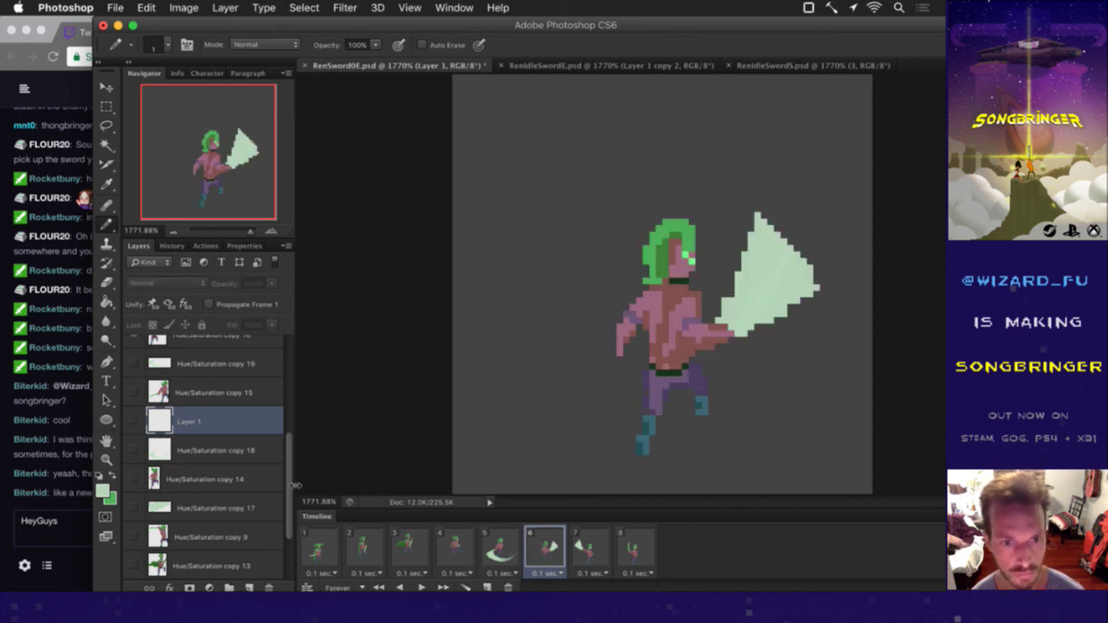
scroll(291, 494, down, 3)
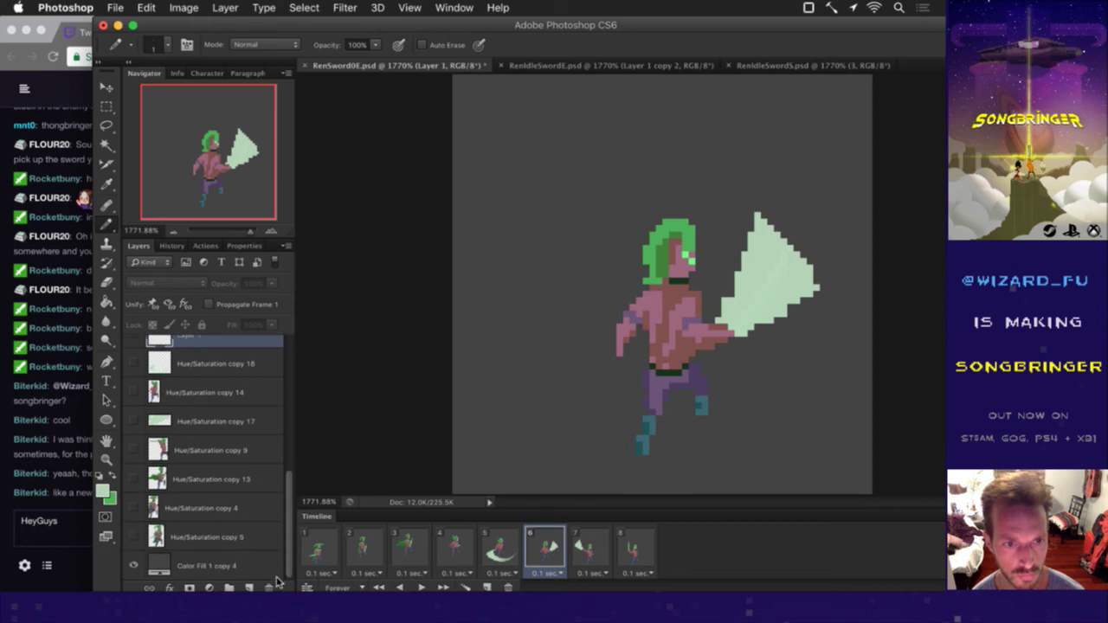
click(134, 566)
key(i)
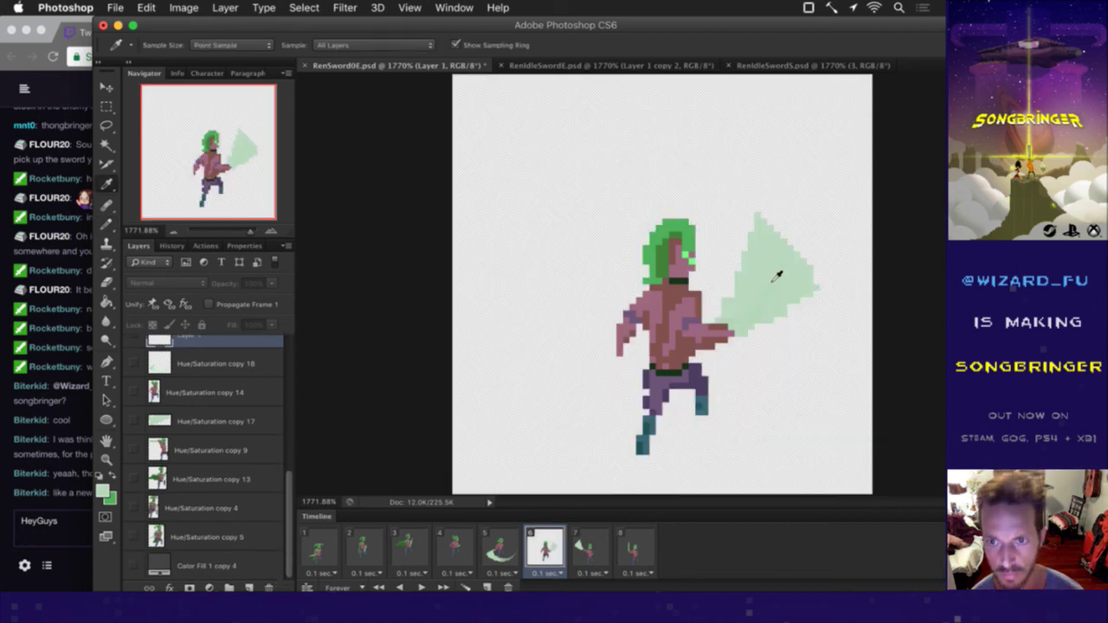
click(132, 565)
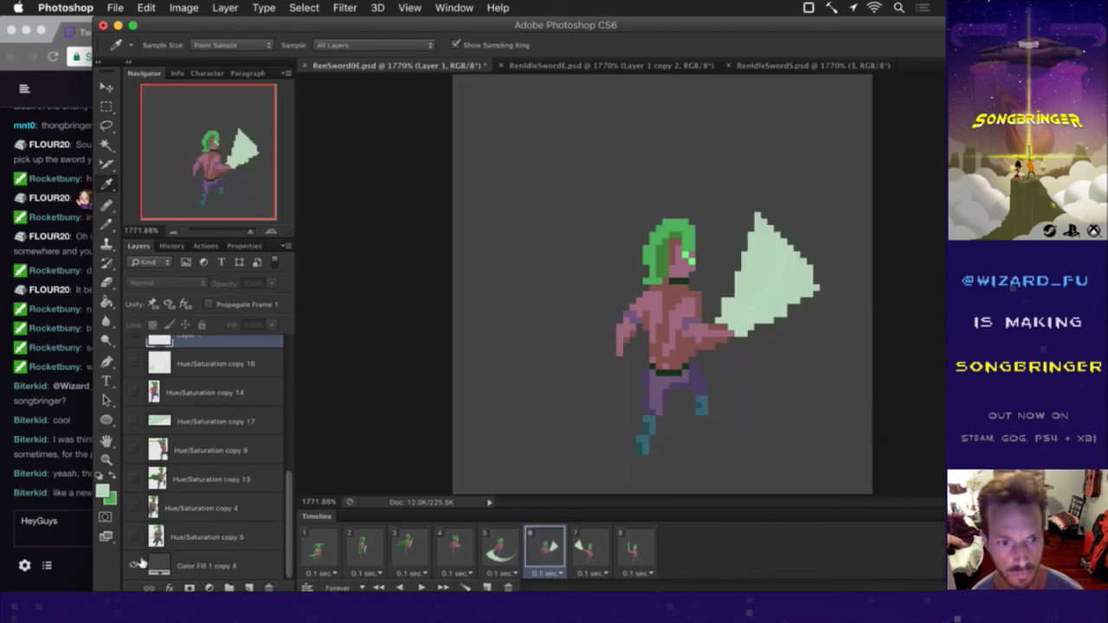
click(452, 548)
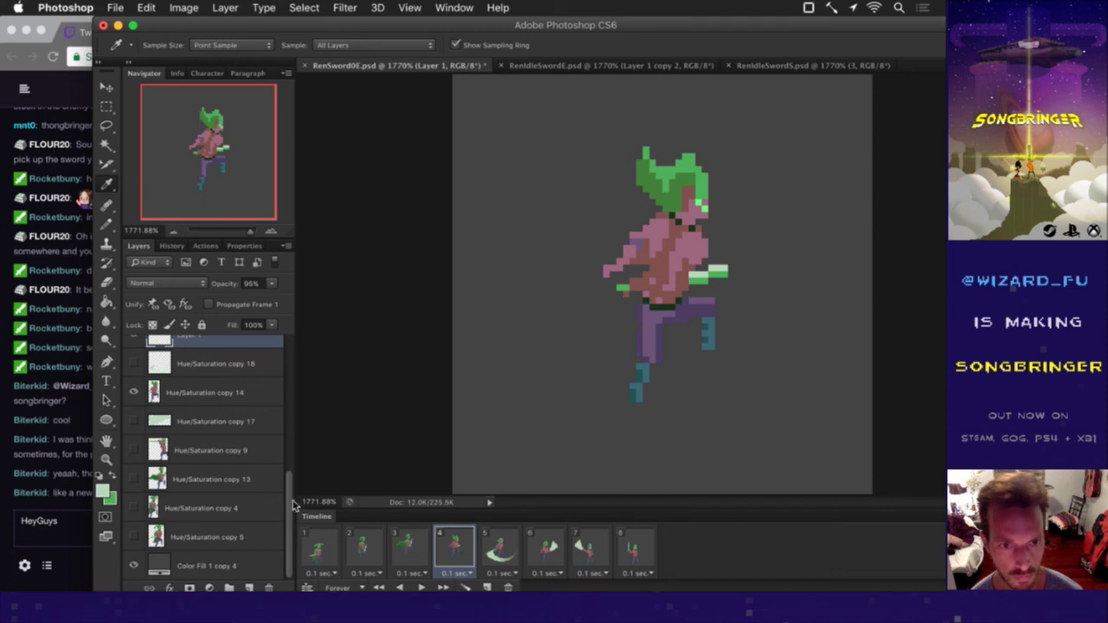
scroll(293, 505, up, 4)
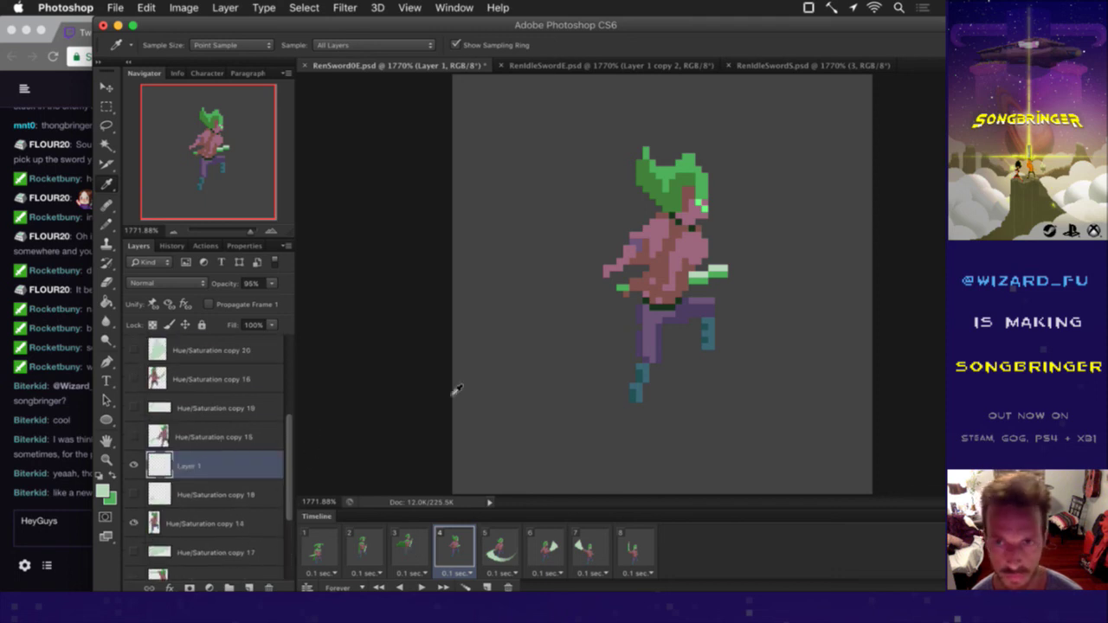
Step: Draw the outer and inner pale-green outlines of a curved slash trail sweeping from the sword in front of the character on Layer 1
key(b)
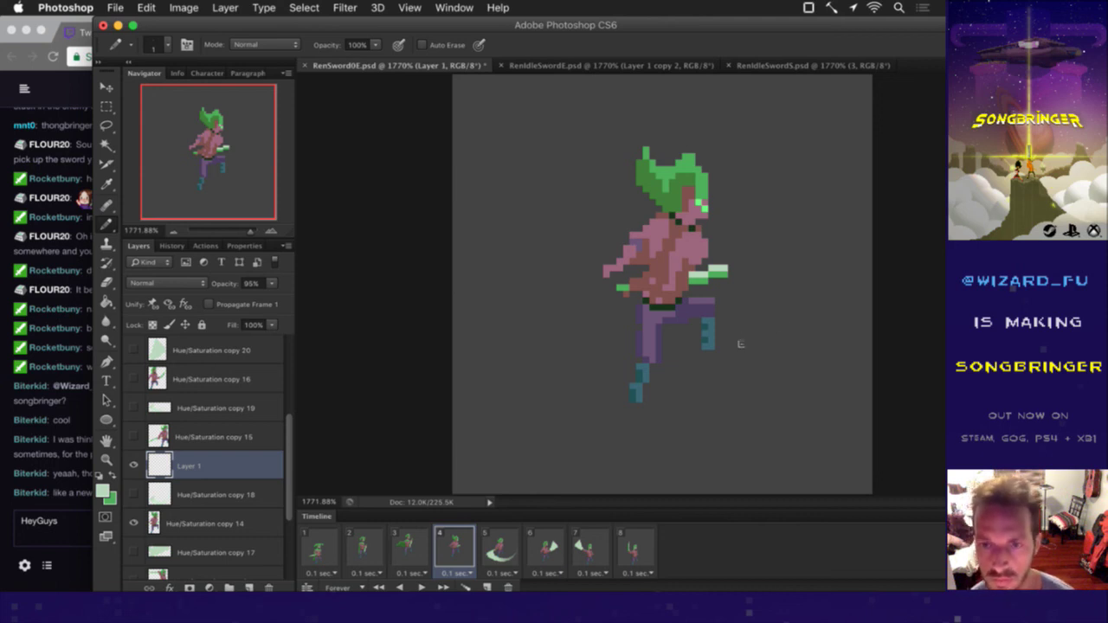
mouse_move(741, 345)
mouse_down()
mouse_move(841, 293)
mouse_move(848, 257)
mouse_move(778, 239)
mouse_move(724, 250)
mouse_up()
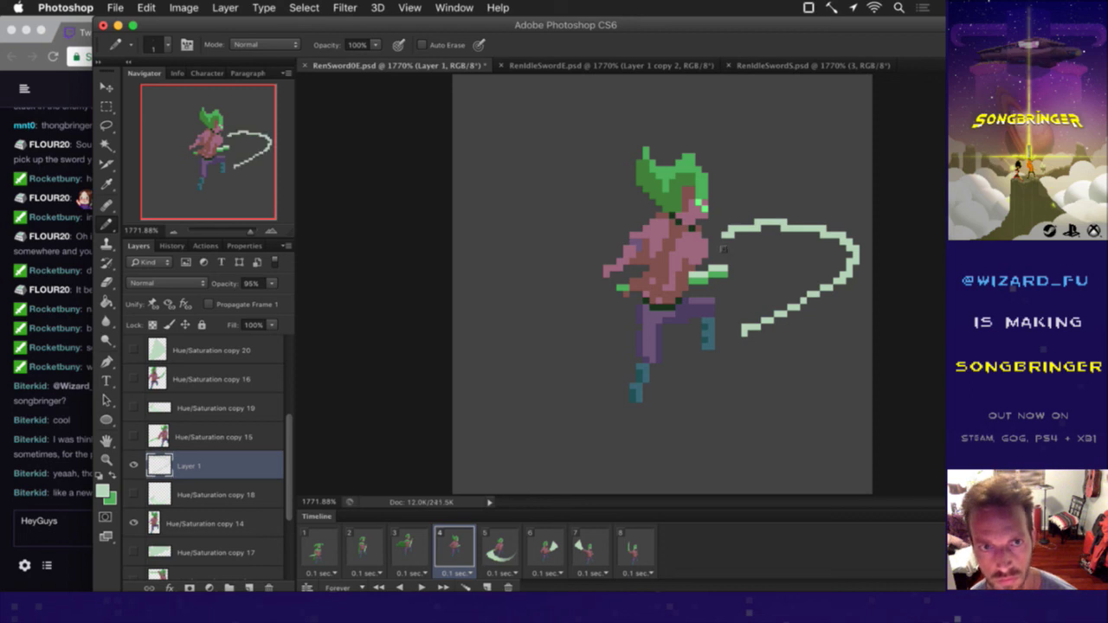
drag(722, 251, 707, 251)
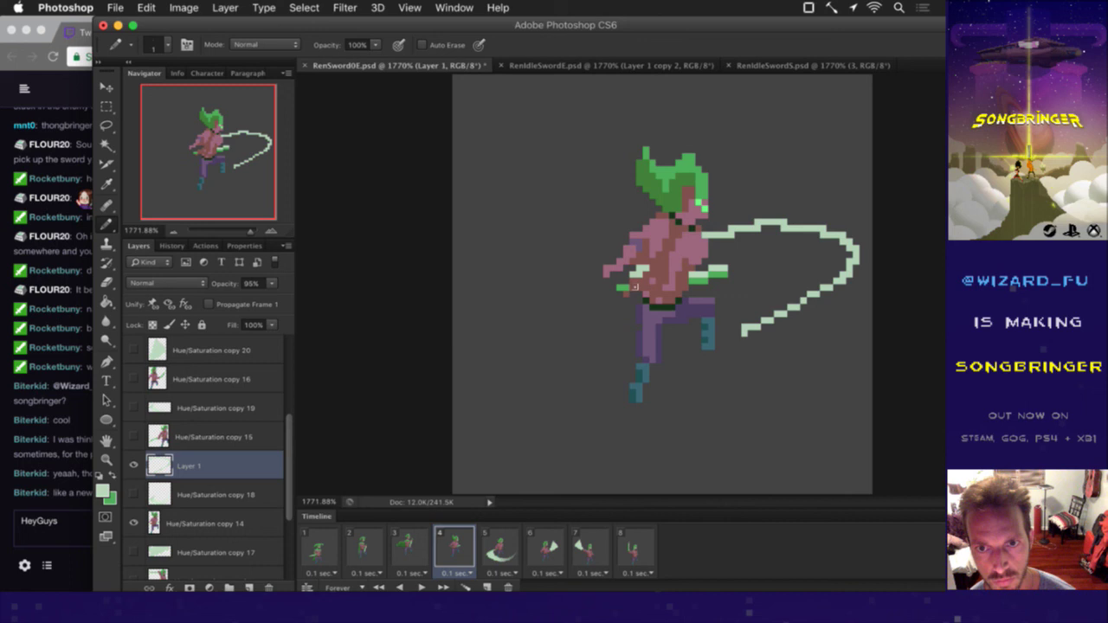
key(e)
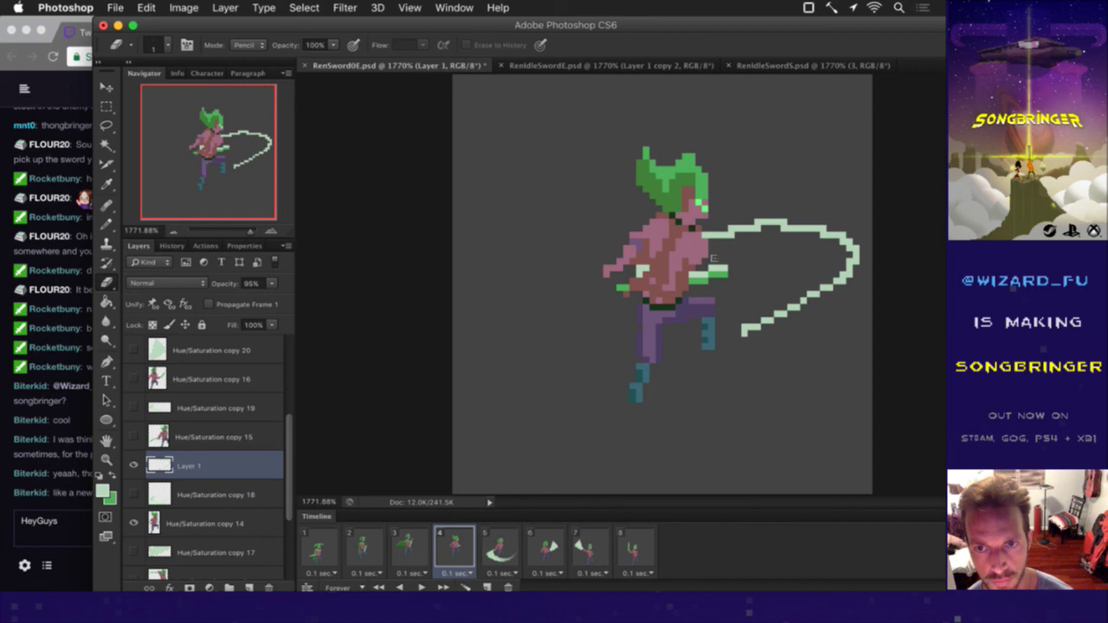
key(b)
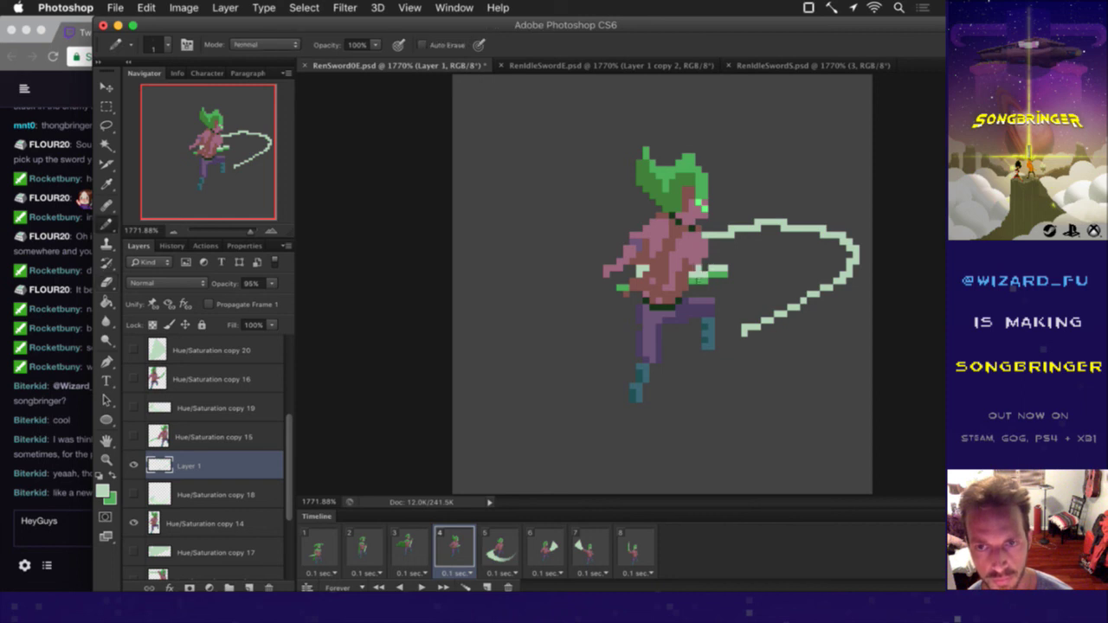
mouse_move(703, 277)
mouse_down()
mouse_move(719, 263)
mouse_move(705, 263)
mouse_move(813, 260)
mouse_move(825, 294)
mouse_up()
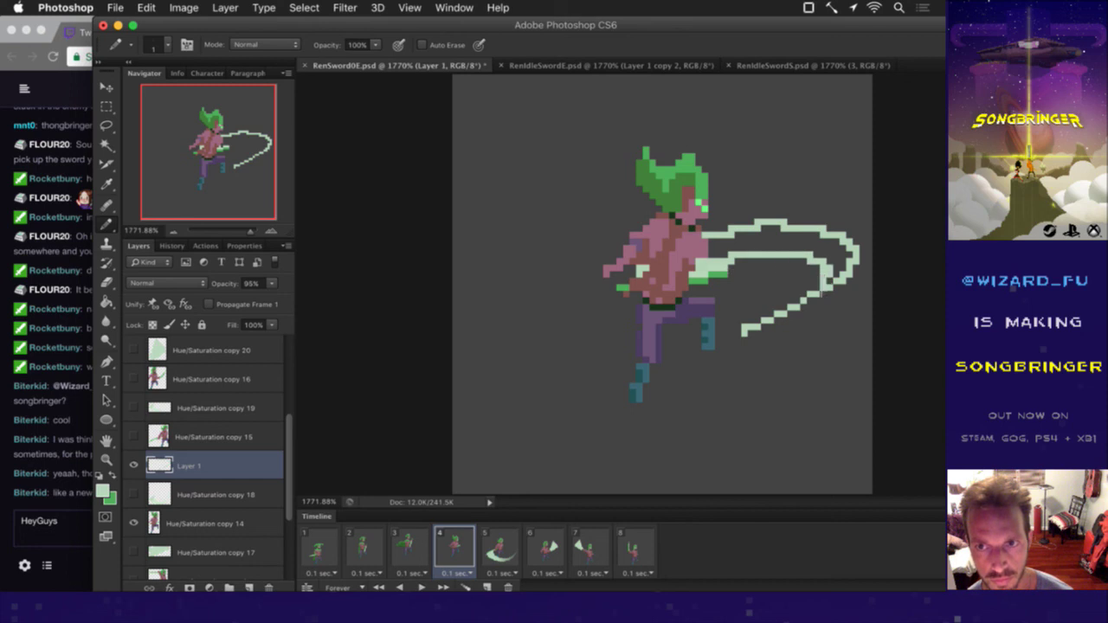
Step: Fill the slash trail outline with the sampled pale green and save the file
alt+click(720, 243)
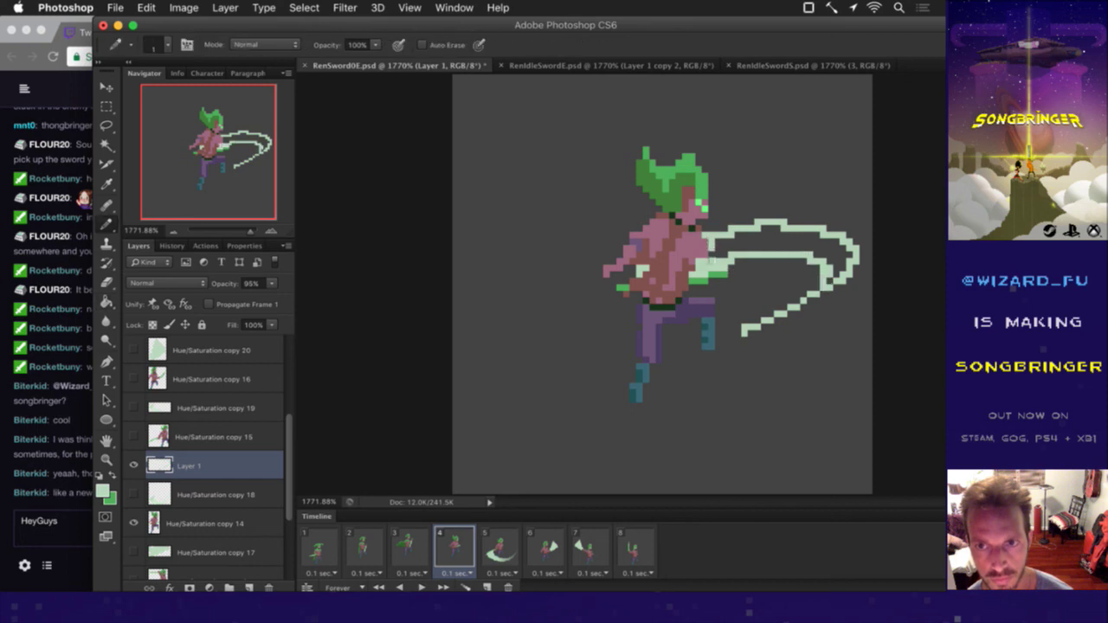
key(g)
click(782, 237)
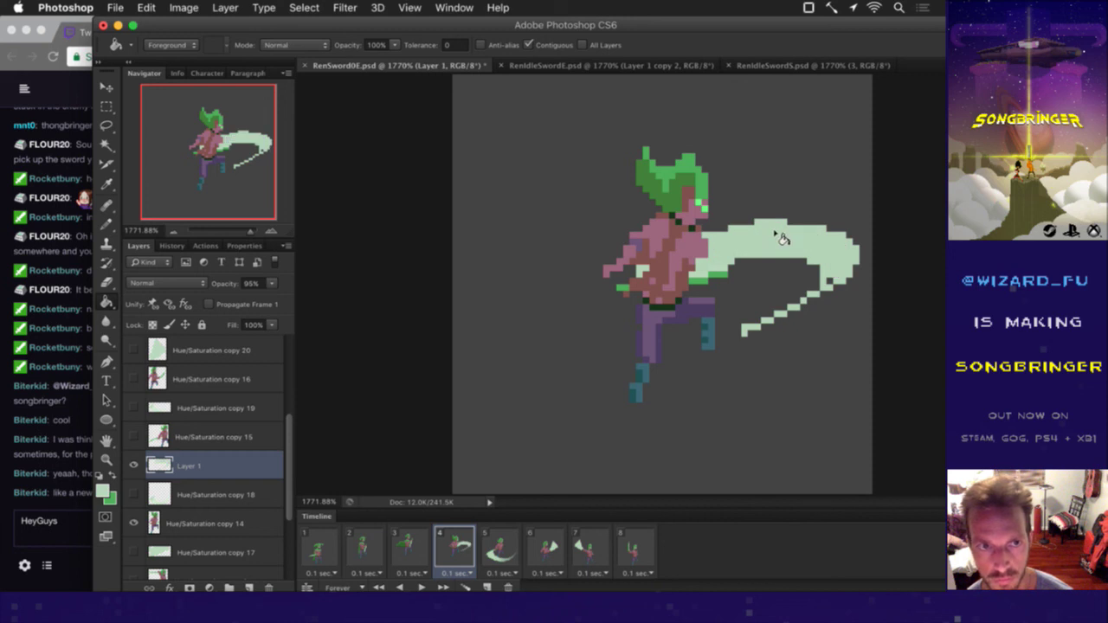
key(b)
key(ctrl+s)
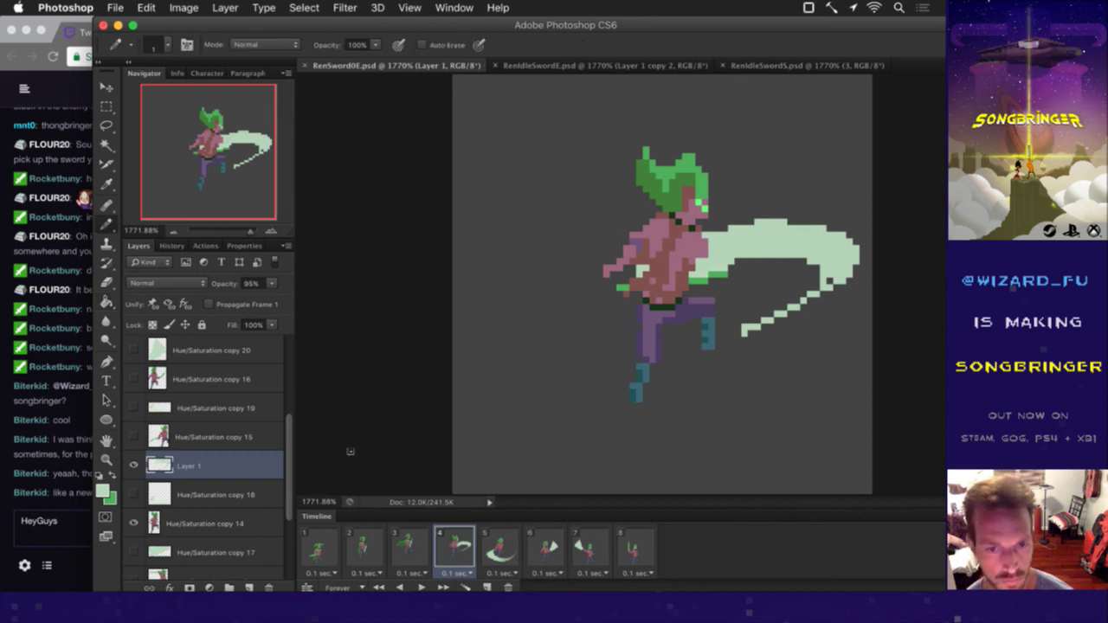
Step: Compare frame 4 with frame 3 and erase the swept-back hair behind the head on layer Hue/Saturation copy 14
click(418, 549)
click(471, 547)
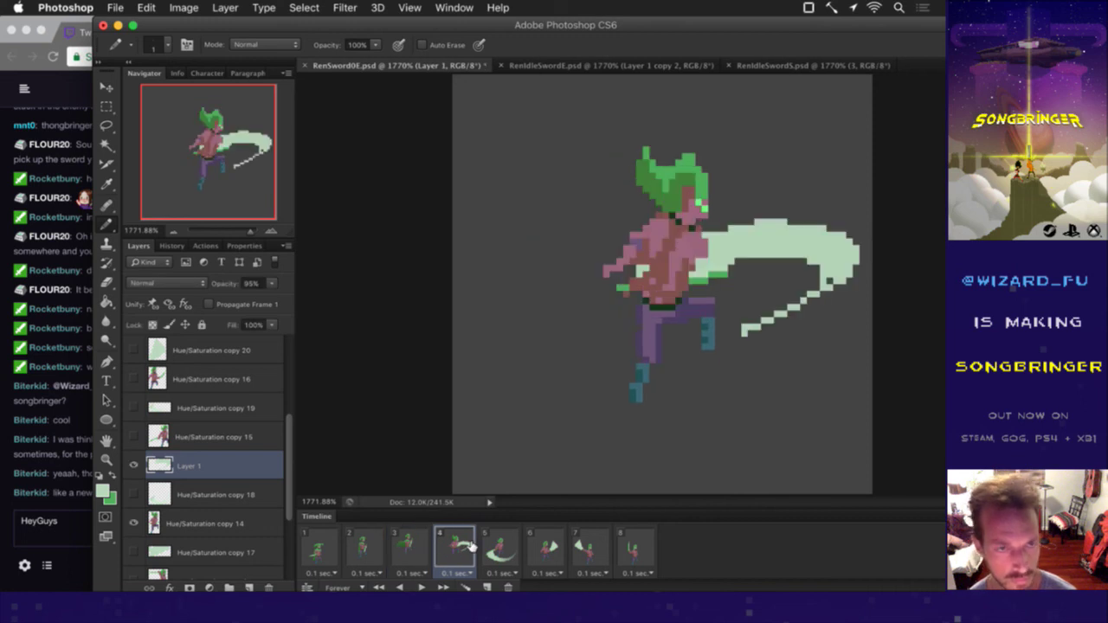
key(e)
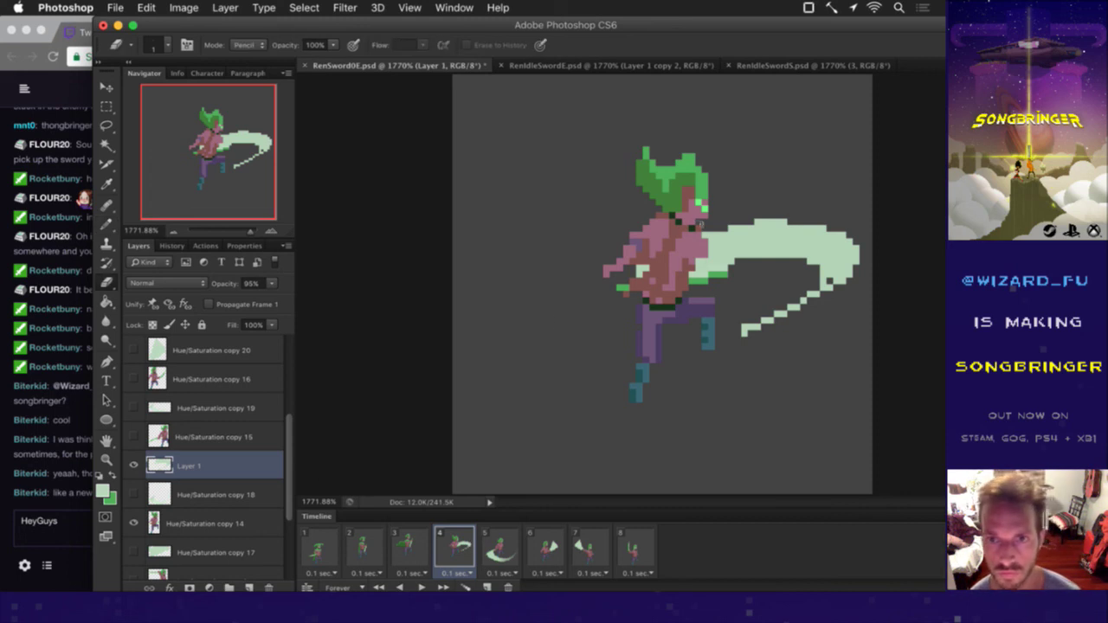
click(185, 524)
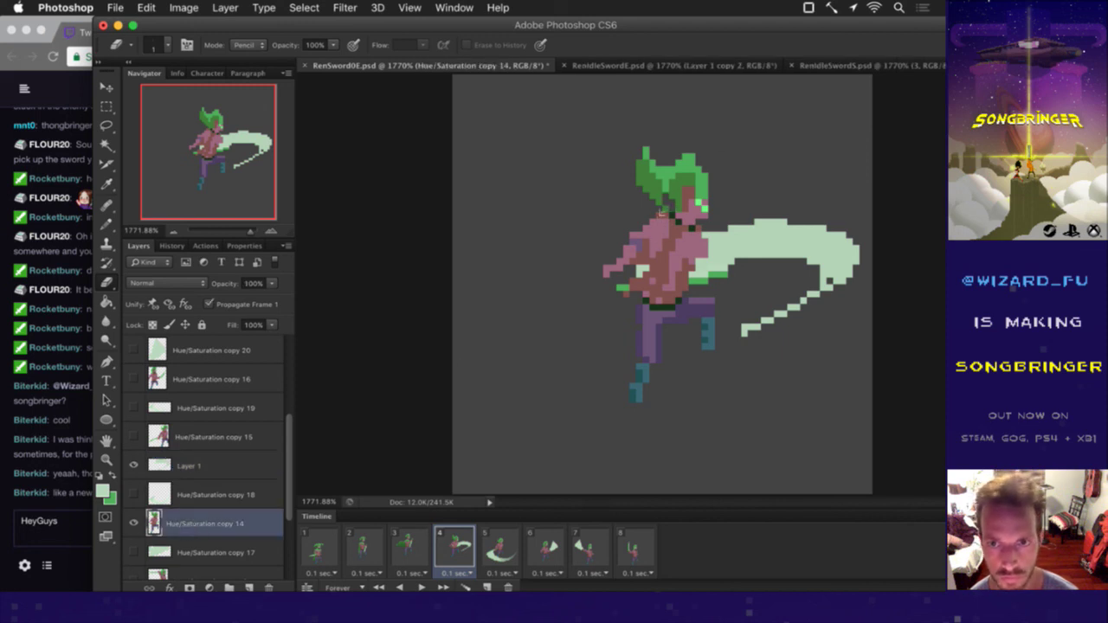
mouse_move(660, 207)
mouse_down()
mouse_move(636, 162)
mouse_move(641, 208)
mouse_move(648, 183)
mouse_move(666, 202)
mouse_move(651, 201)
mouse_move(650, 173)
mouse_move(665, 211)
mouse_up()
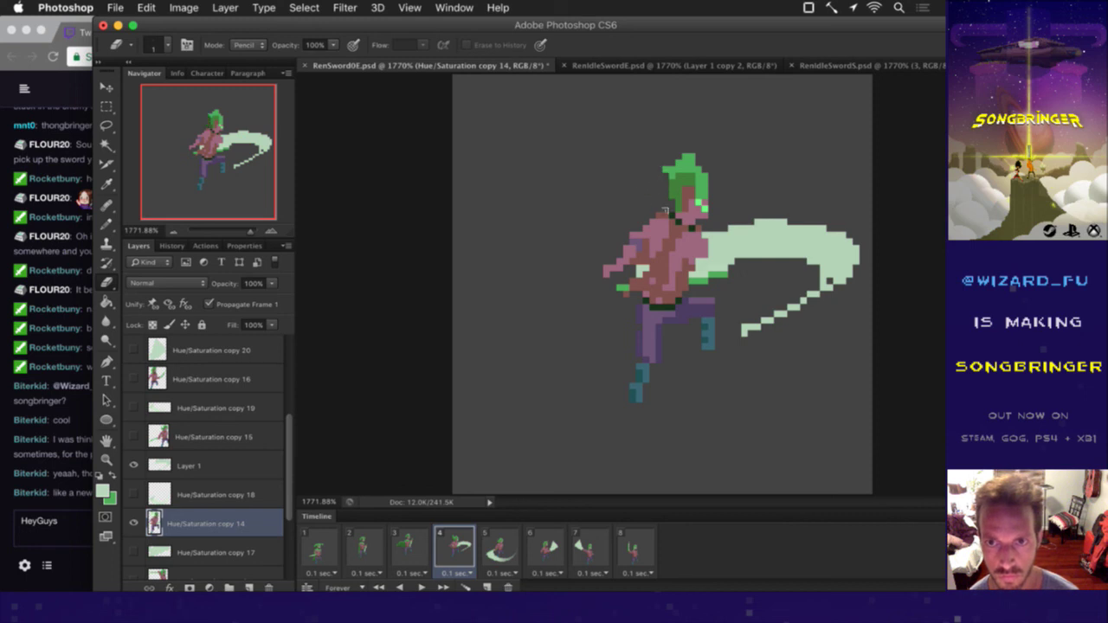
Step: Repaint the pixels around the eye and lower face with sampled skin and dark green colours
key(i)
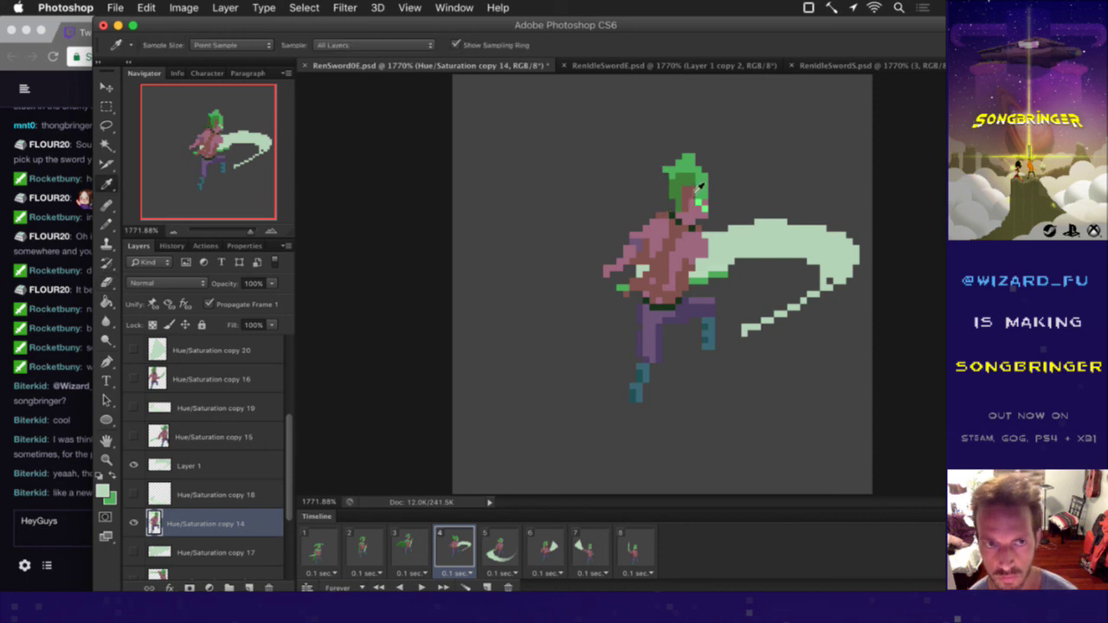
click(689, 195)
key(b)
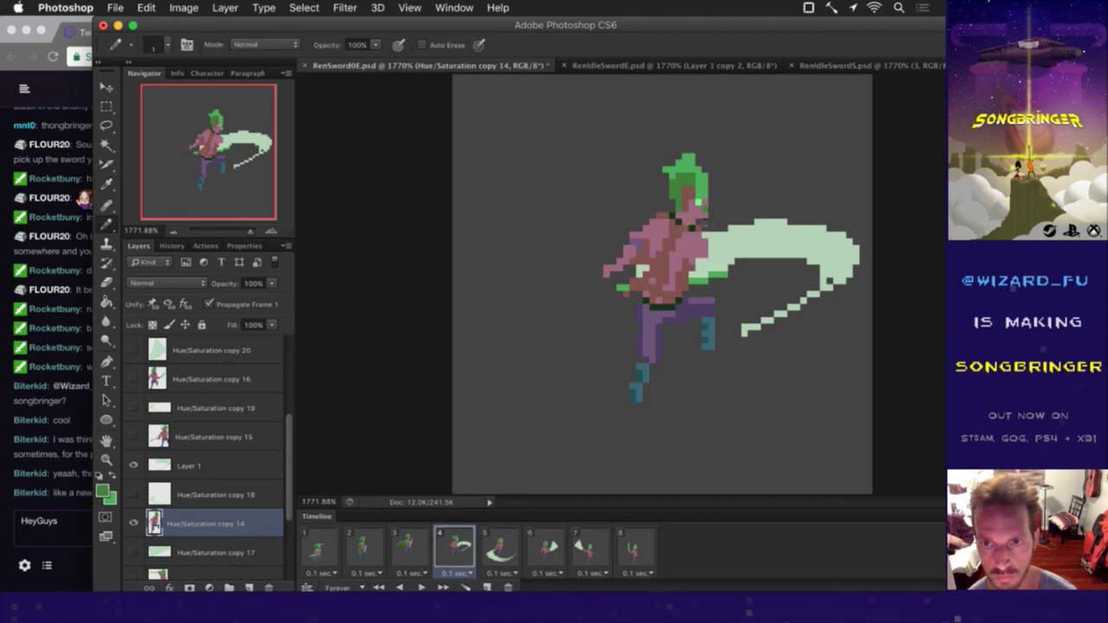
alt+click(698, 202)
alt+click(696, 201)
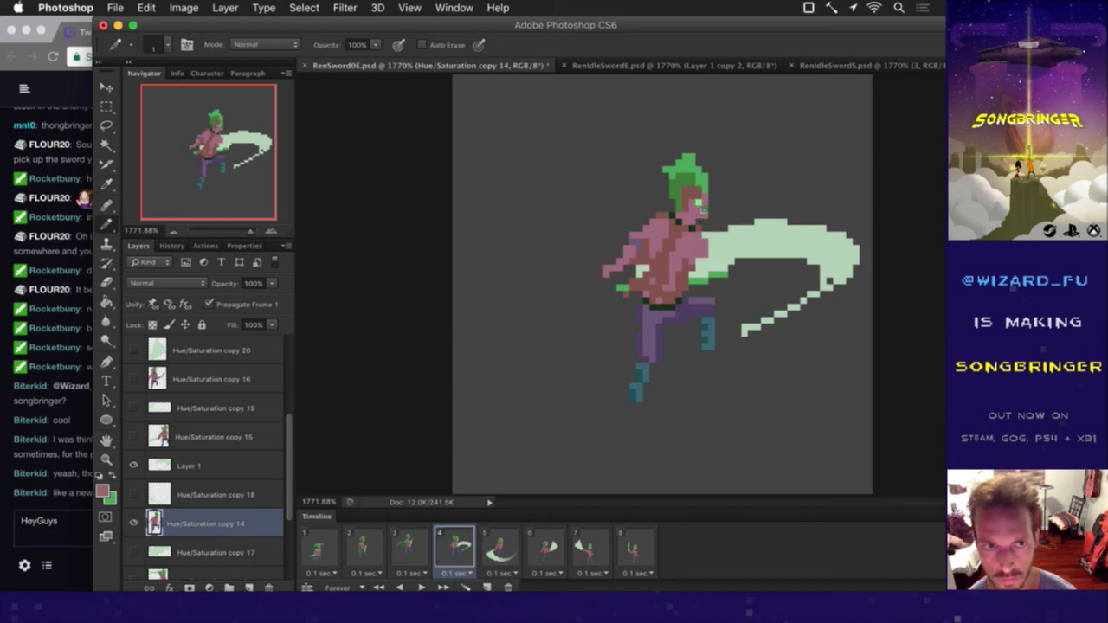
alt+click(698, 203)
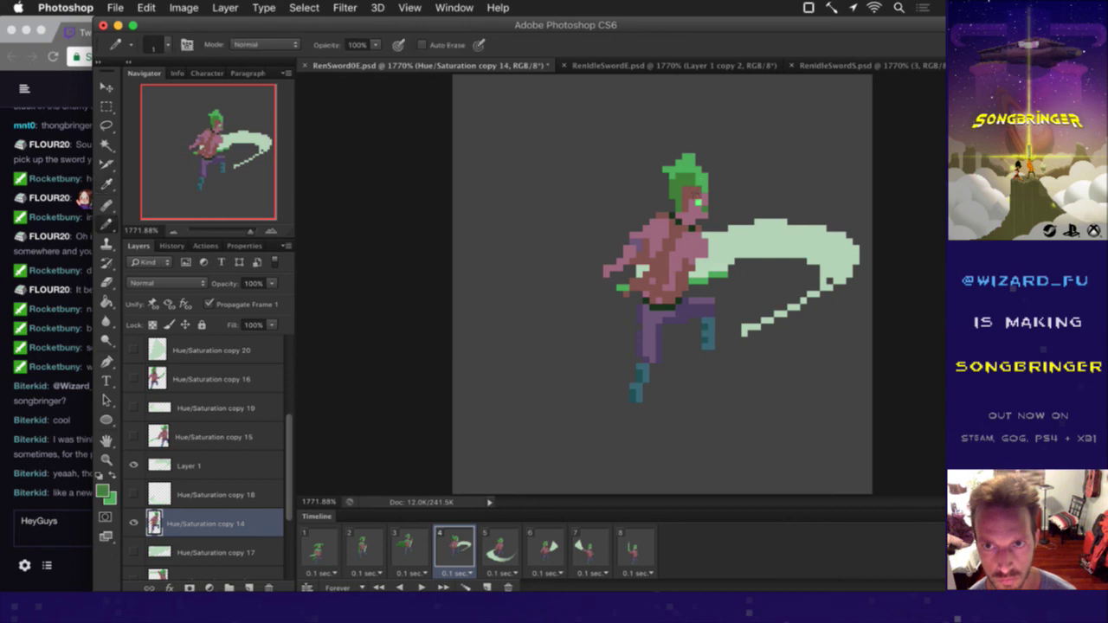
Step: Round off the hair with the sampled light green, erase its pointed tip and save the file
alt+click(688, 171)
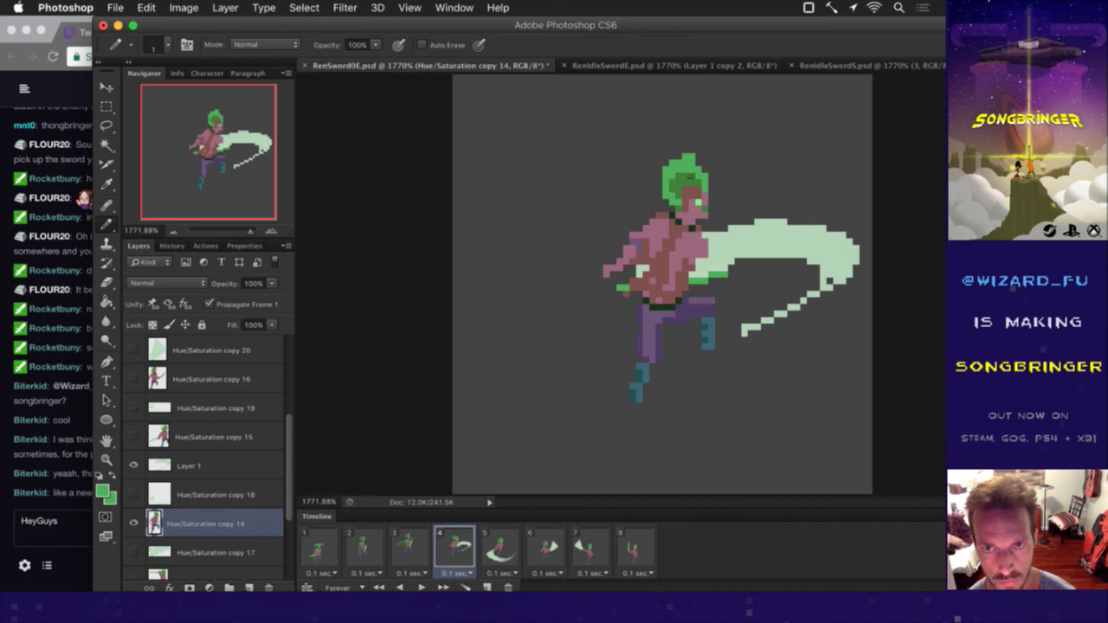
key(e)
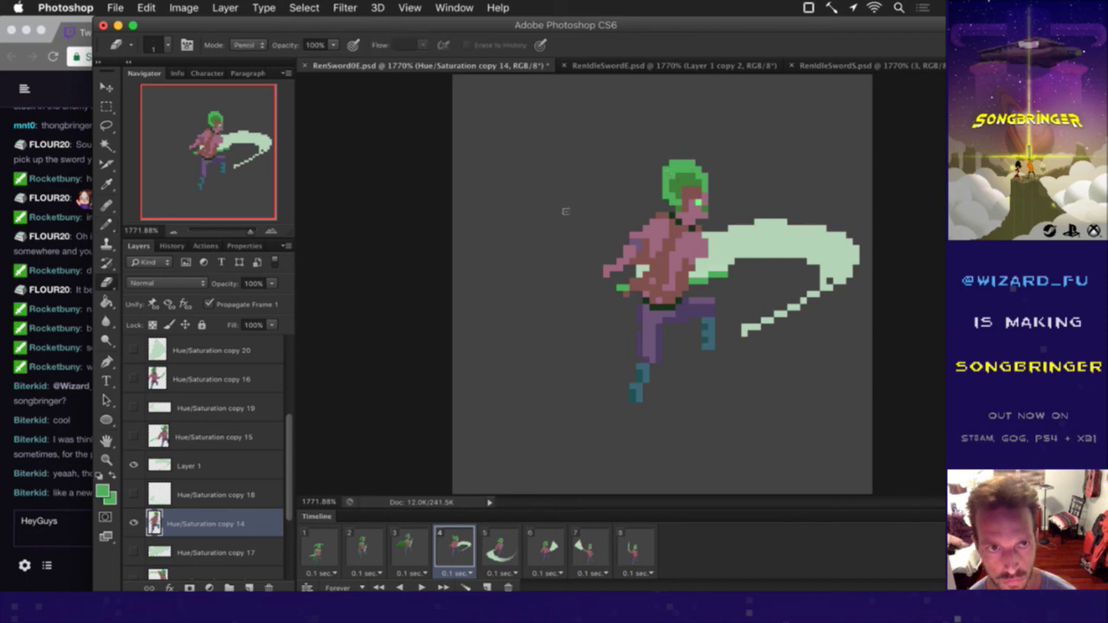
key(i)
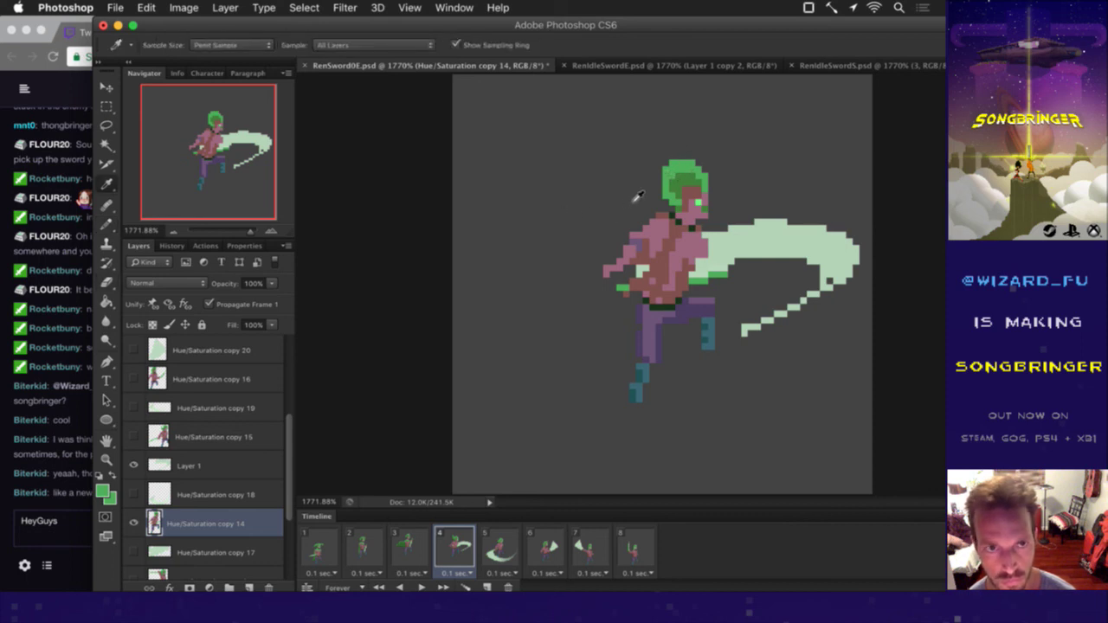
key(super+s)
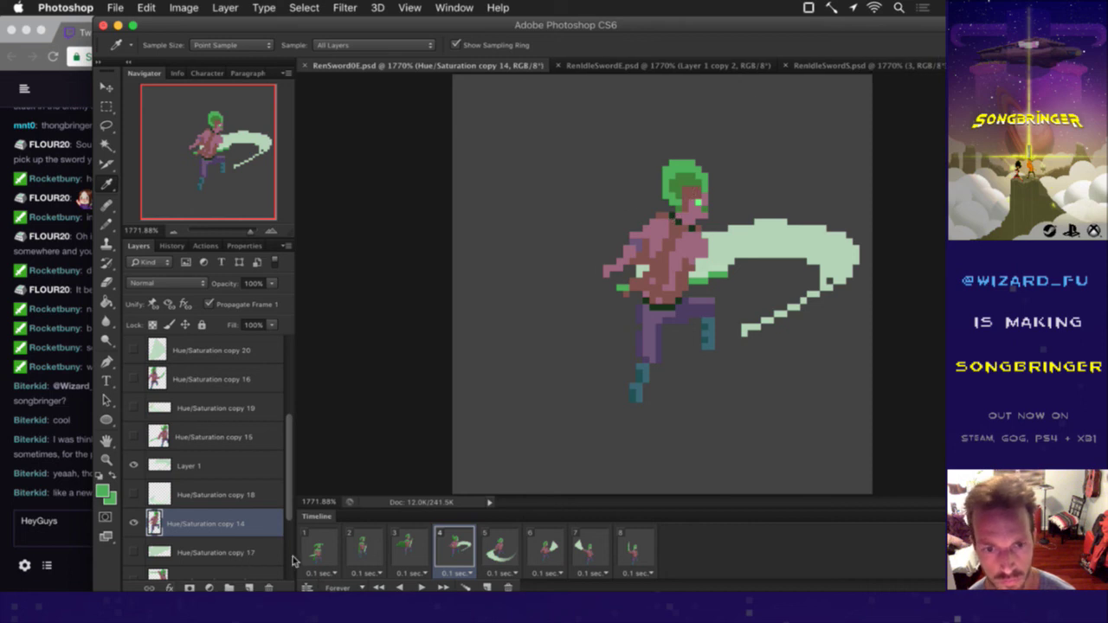
Step: Add a new layer above Hue/Saturation copy 14 and paint a light-green cape collar across the shoulders, using frame 3 as reference
click(410, 554)
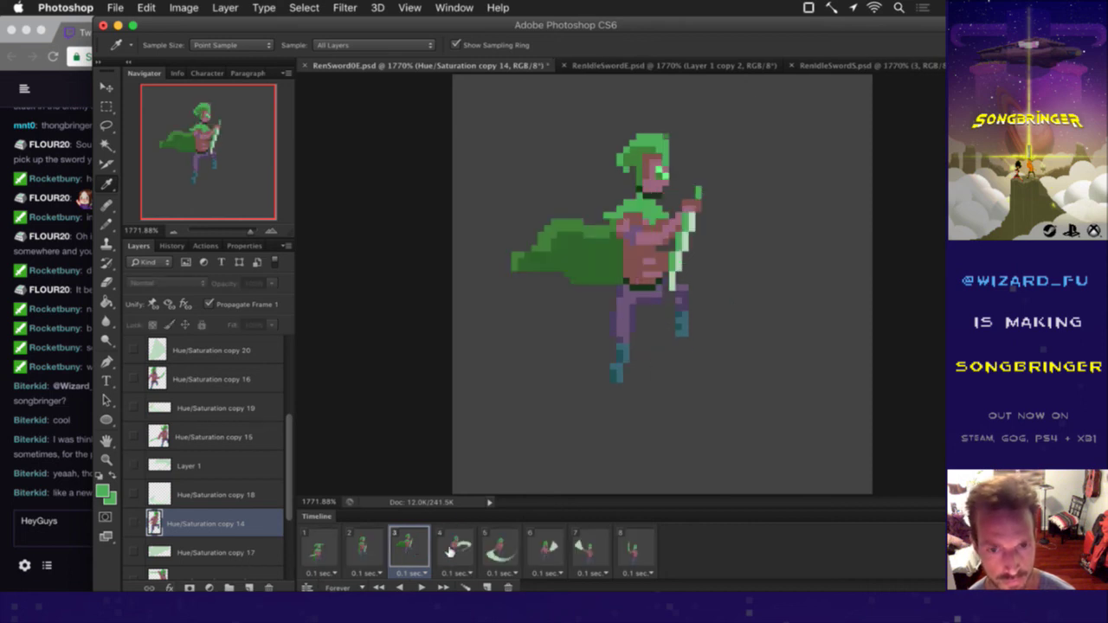
click(451, 552)
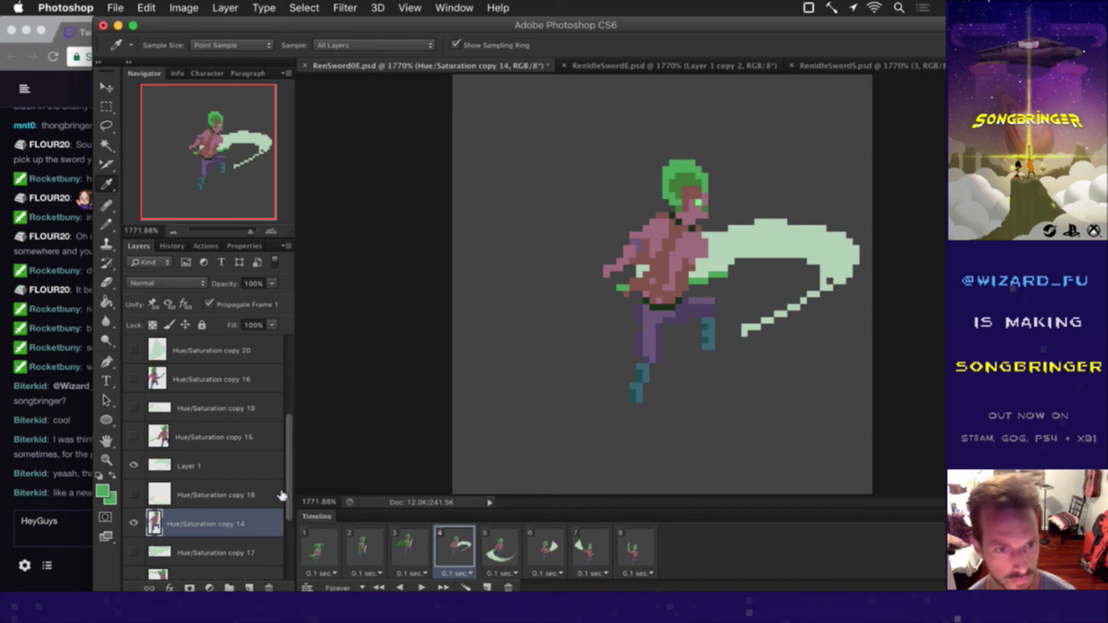
click(249, 588)
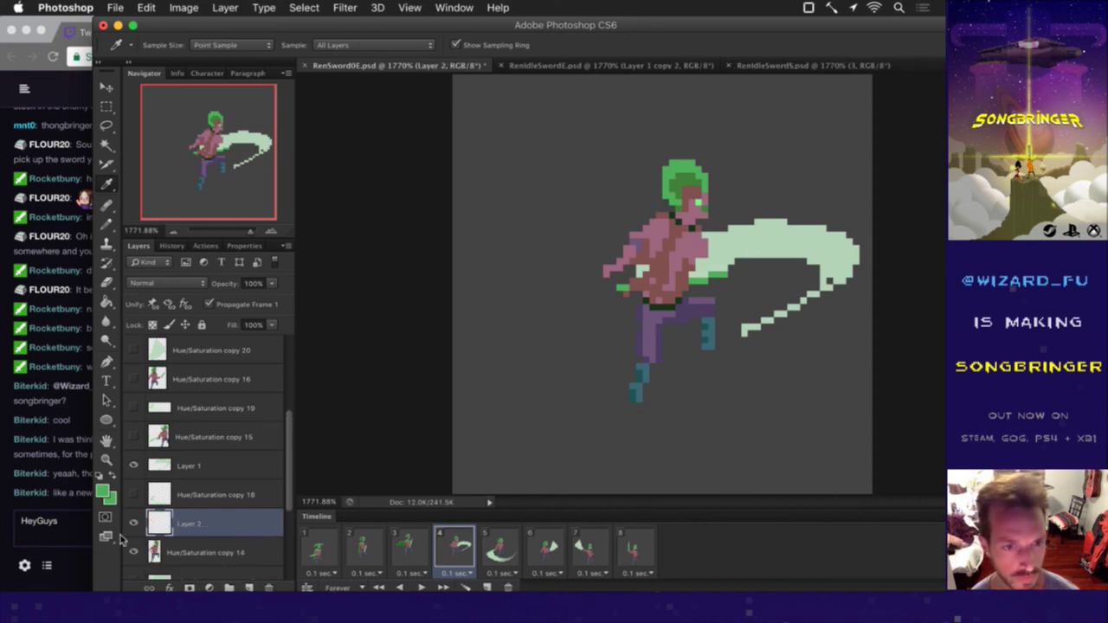
click(216, 309)
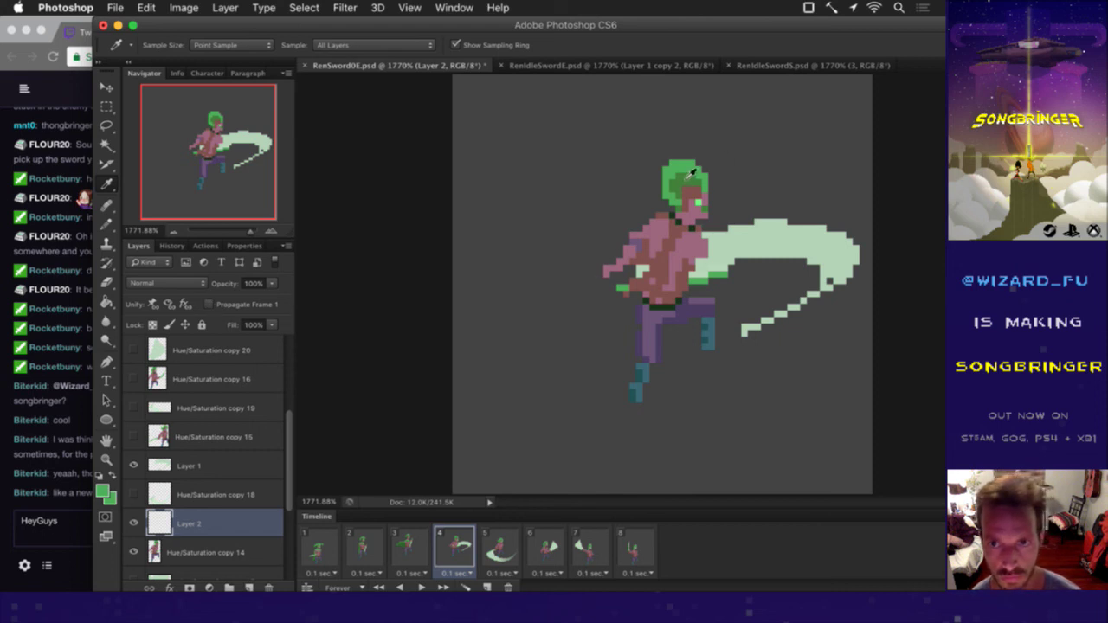
key(b)
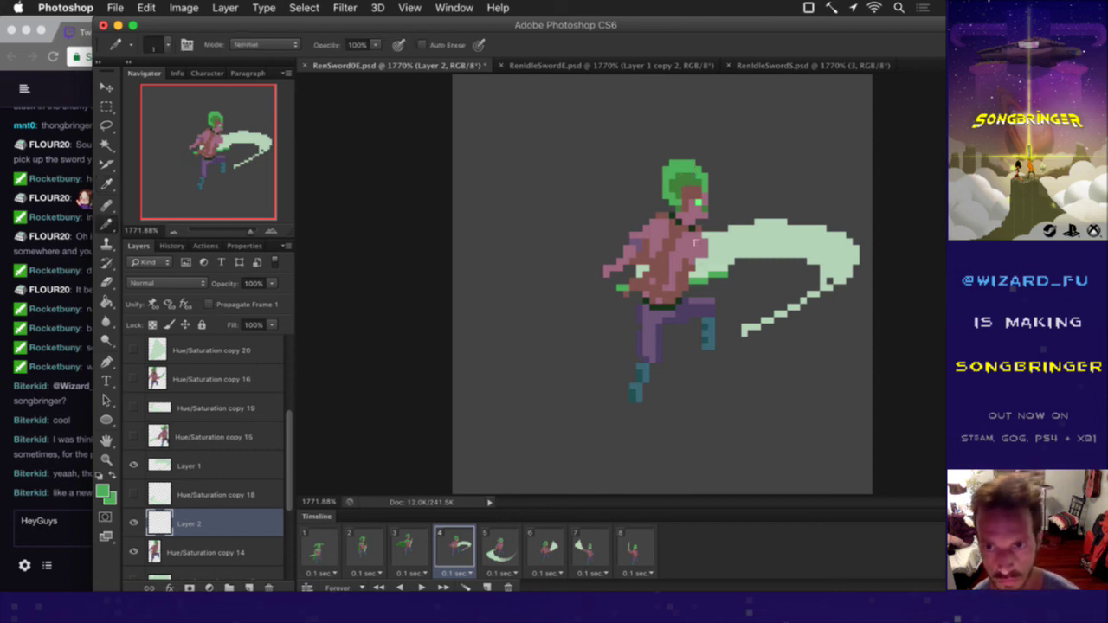
mouse_move(685, 248)
mouse_down()
mouse_move(637, 234)
mouse_move(665, 232)
mouse_move(701, 258)
mouse_up()
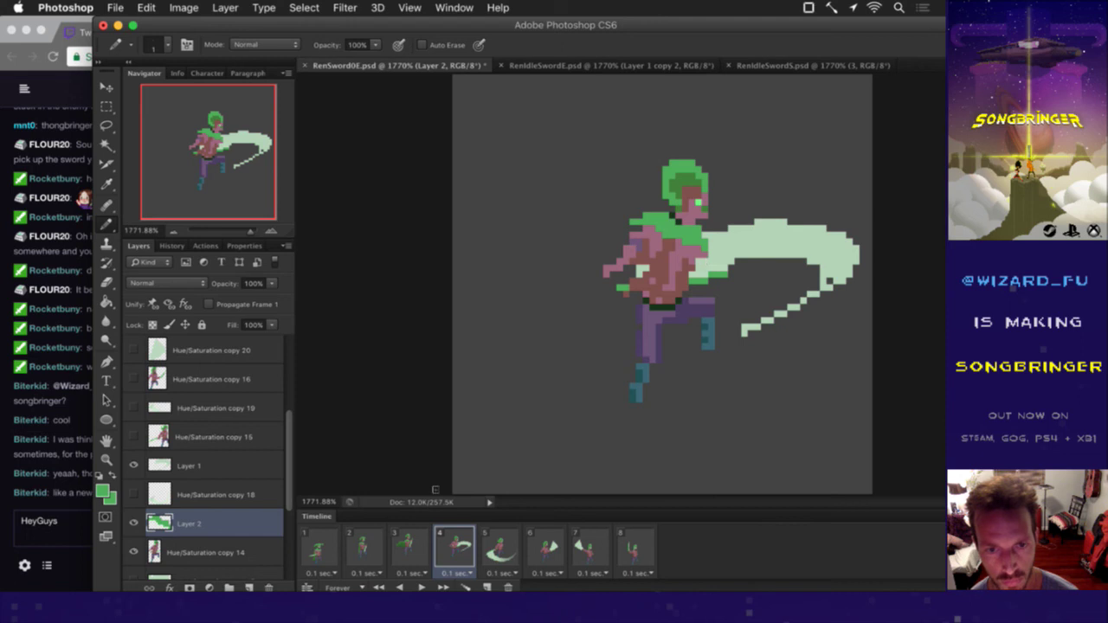
Step: Sample the hair's darker green and outline a cape hanging from the collar behind the body on Layer 2, using frame 3 as reference
click(411, 553)
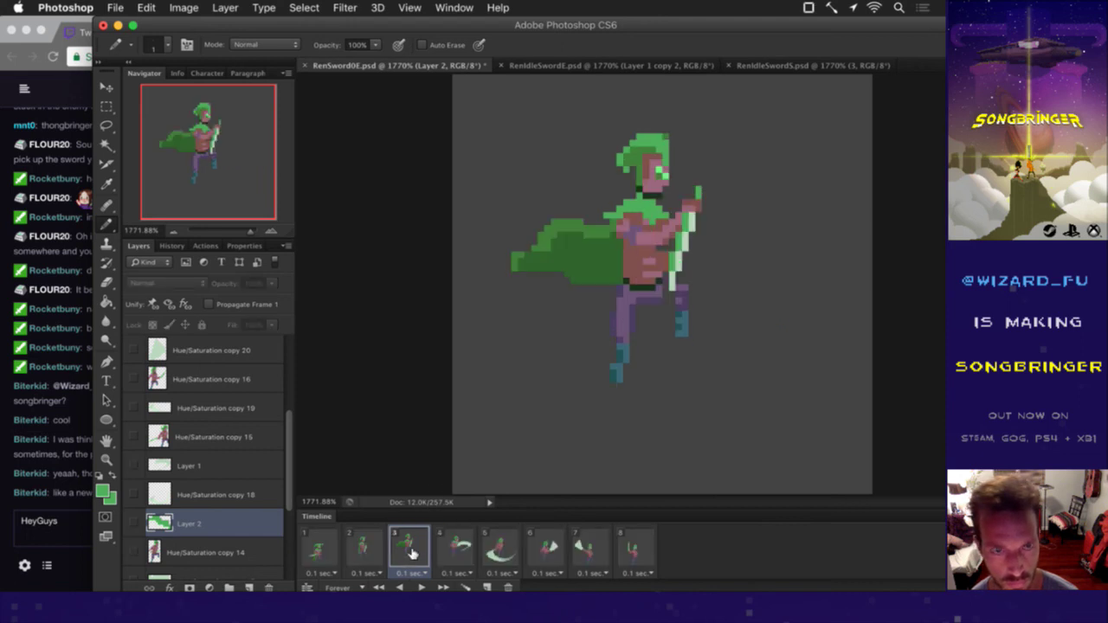
click(459, 547)
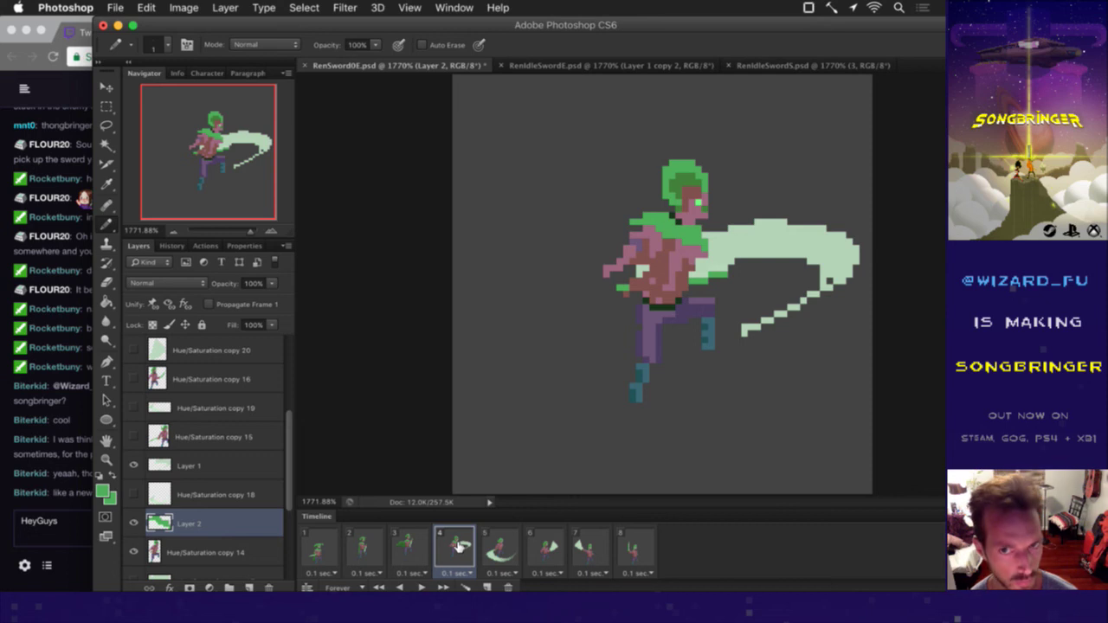
key(i)
click(692, 189)
key(b)
click(632, 236)
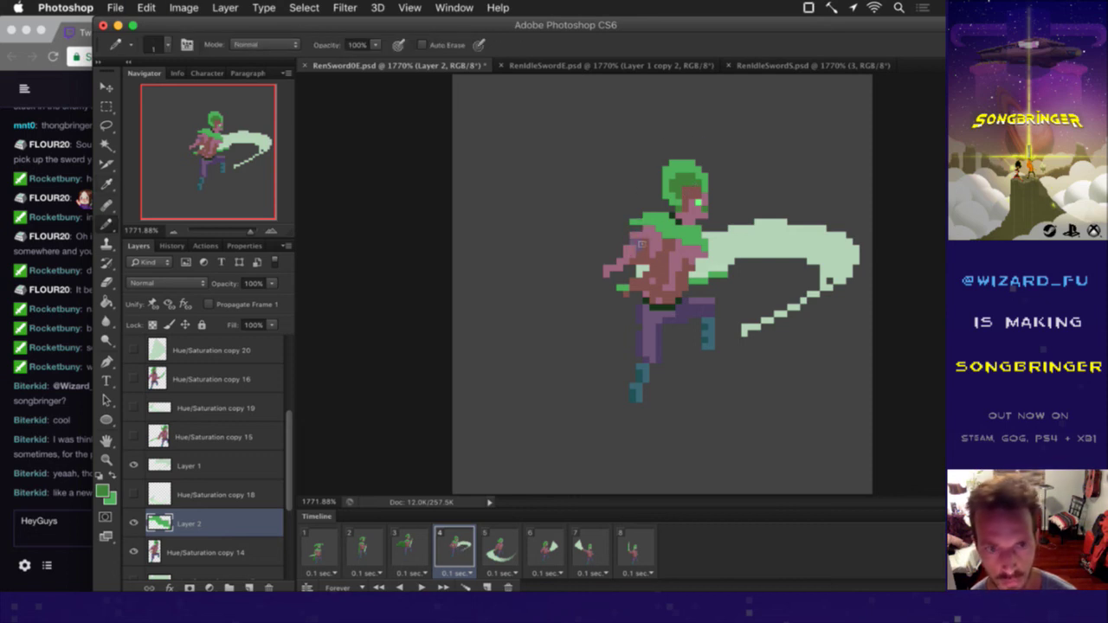
mouse_move(641, 245)
mouse_down()
mouse_move(583, 294)
mouse_move(580, 325)
mouse_move(667, 390)
mouse_move(702, 274)
mouse_up()
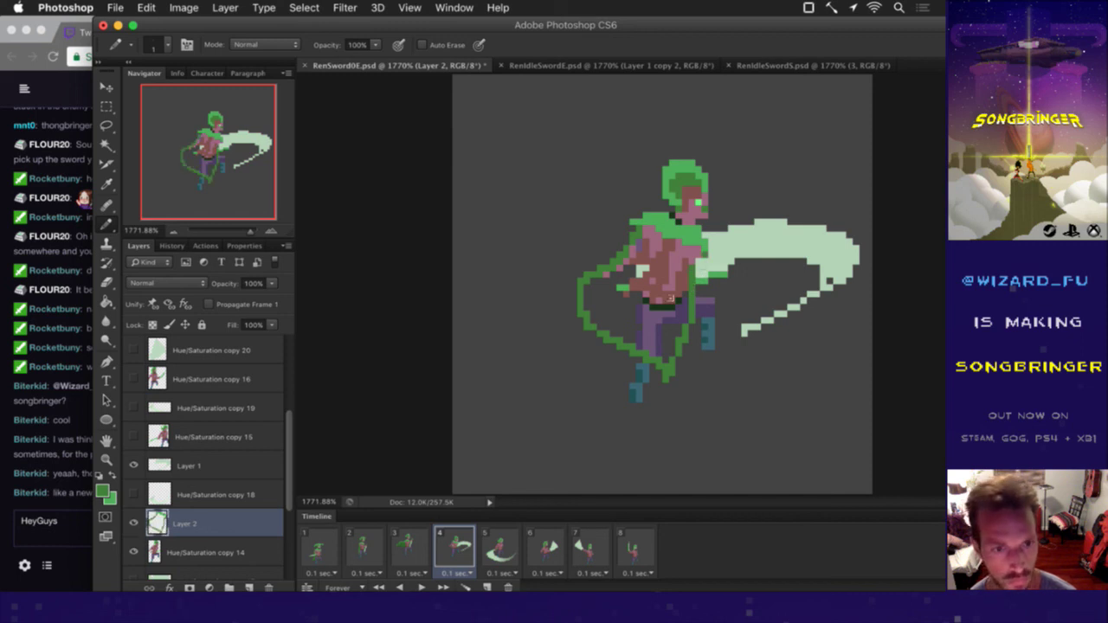
Step: Fill the cape outline with dark green and erase its lower part to uncover the waist and legs
key(g)
click(666, 275)
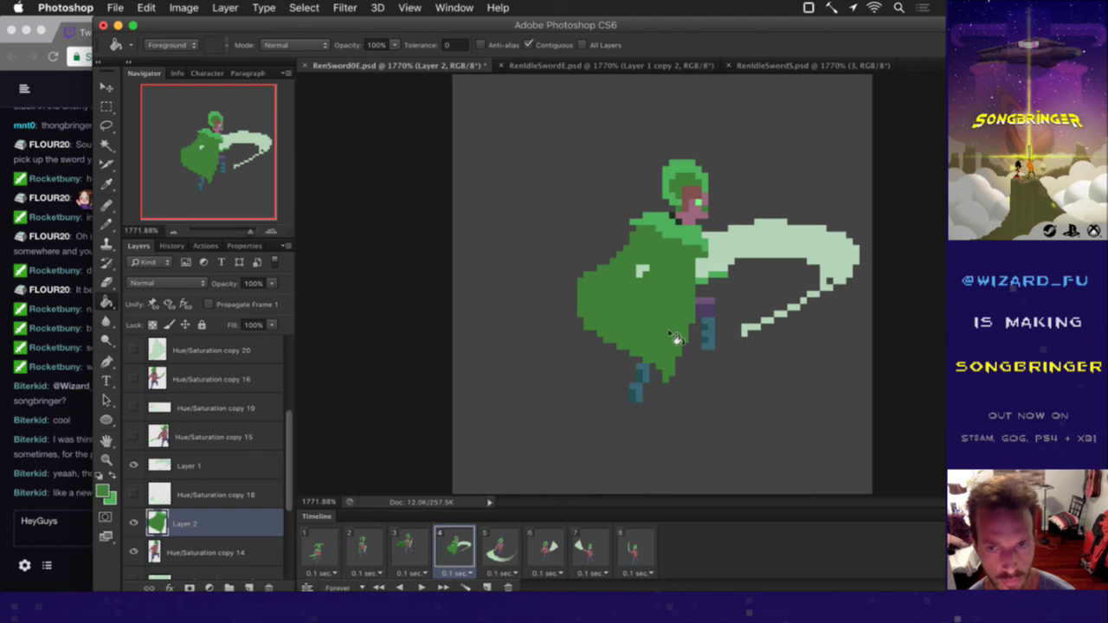
key(e)
mouse_move(698, 293)
mouse_down()
mouse_move(565, 339)
mouse_move(670, 338)
mouse_move(713, 321)
mouse_move(620, 345)
mouse_move(700, 299)
mouse_move(691, 295)
mouse_move(610, 322)
mouse_move(628, 337)
mouse_move(631, 325)
mouse_move(600, 346)
mouse_move(641, 322)
mouse_move(592, 372)
mouse_move(746, 307)
mouse_move(672, 327)
mouse_move(689, 311)
mouse_move(650, 336)
mouse_move(687, 324)
mouse_move(610, 368)
mouse_move(682, 348)
mouse_move(656, 342)
mouse_move(632, 385)
mouse_move(653, 359)
mouse_move(647, 381)
mouse_move(704, 348)
mouse_move(674, 389)
mouse_up()
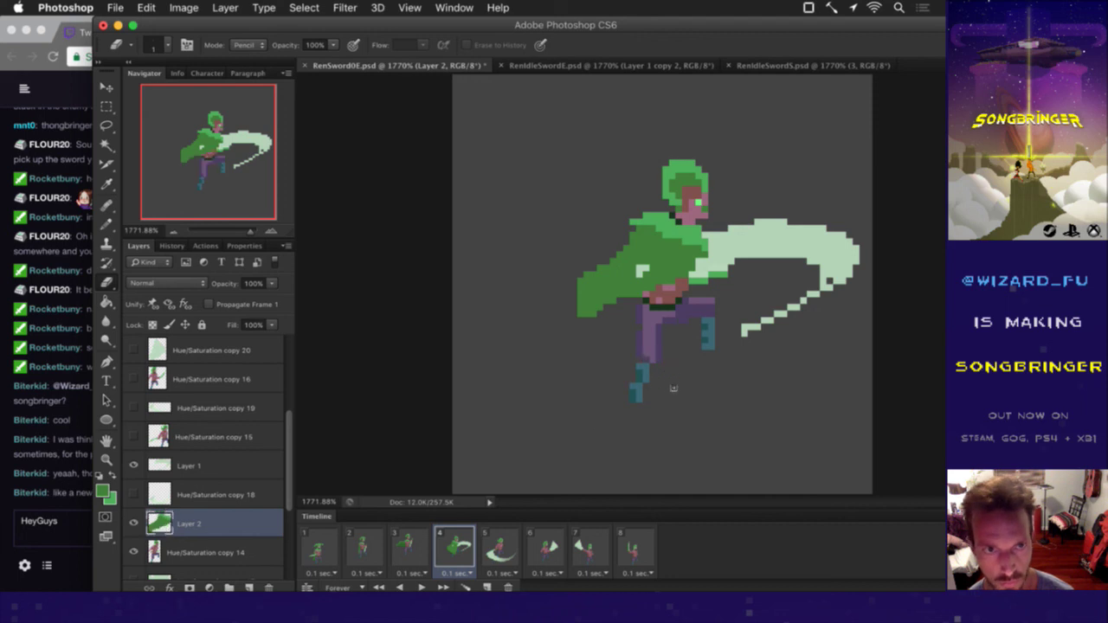
Step: Move Layer 2 with the cape above the slash-trail Layer 1 and compare frame 4 with frame 3
drag(165, 519, 173, 460)
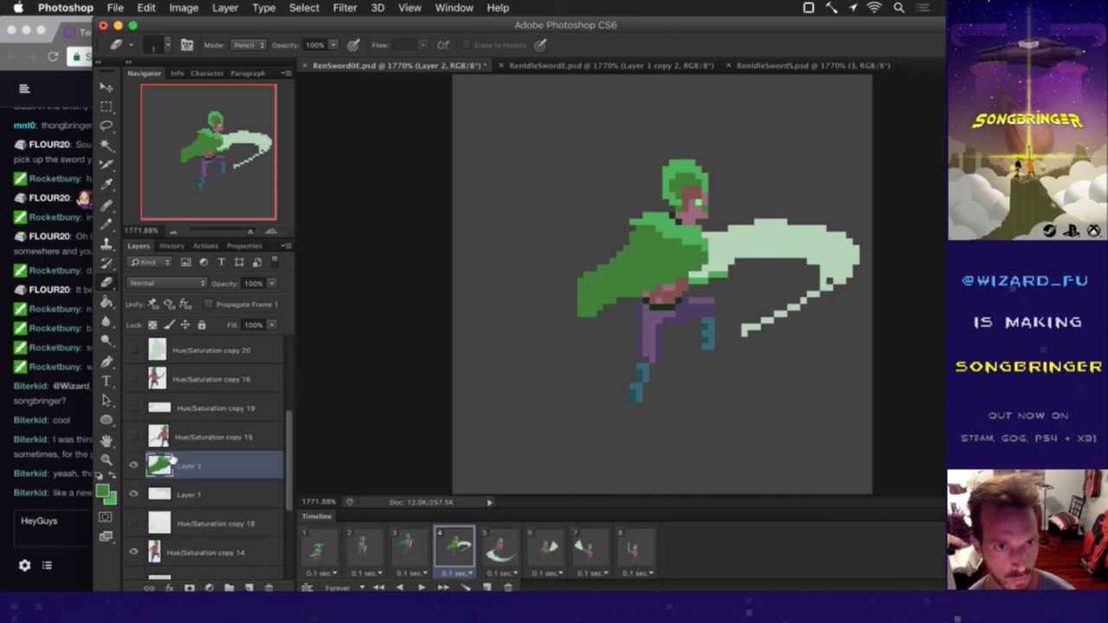
click(427, 544)
click(446, 547)
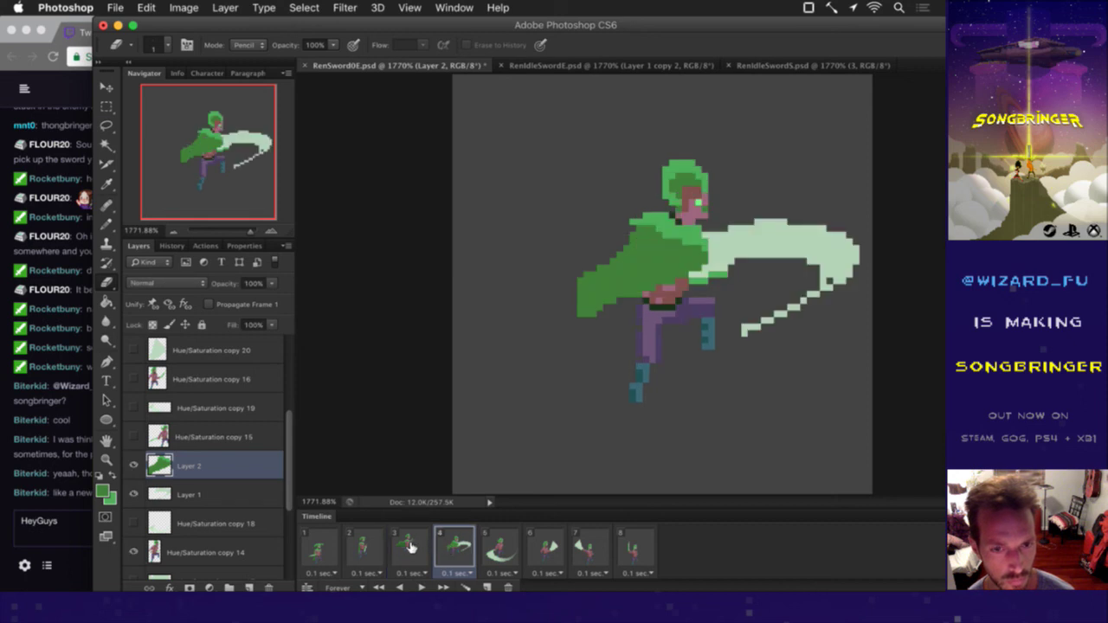
Step: Redraw frame 4's cape on Layer 2 as a long tail outline streaming back, erasing the old lower part, using frame 3 as reference
click(411, 546)
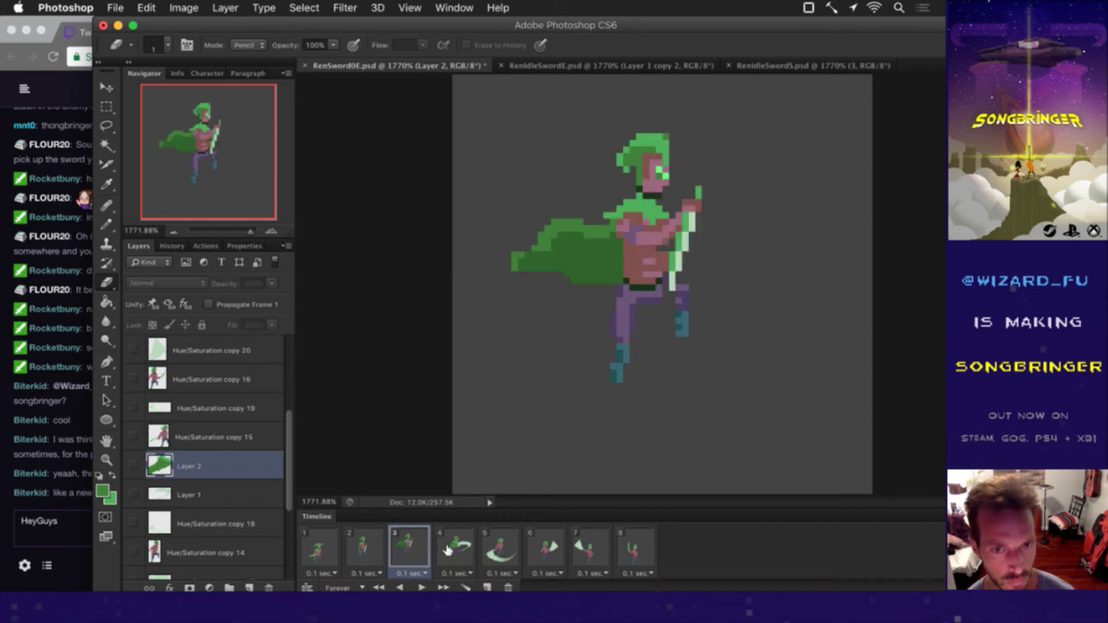
click(448, 549)
key(b)
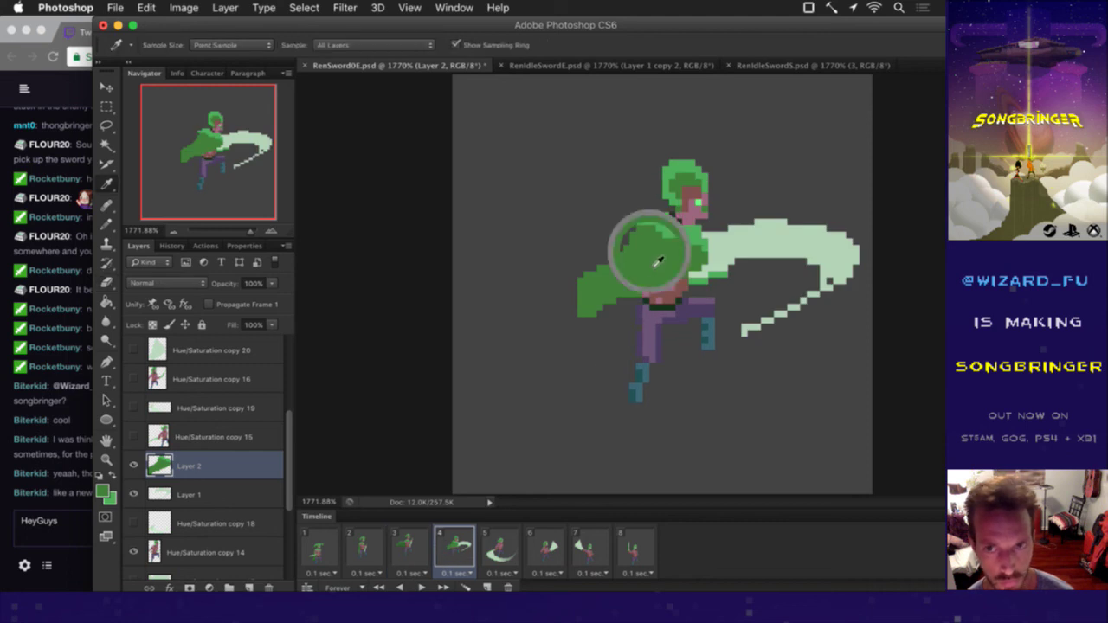
drag(629, 258, 516, 282)
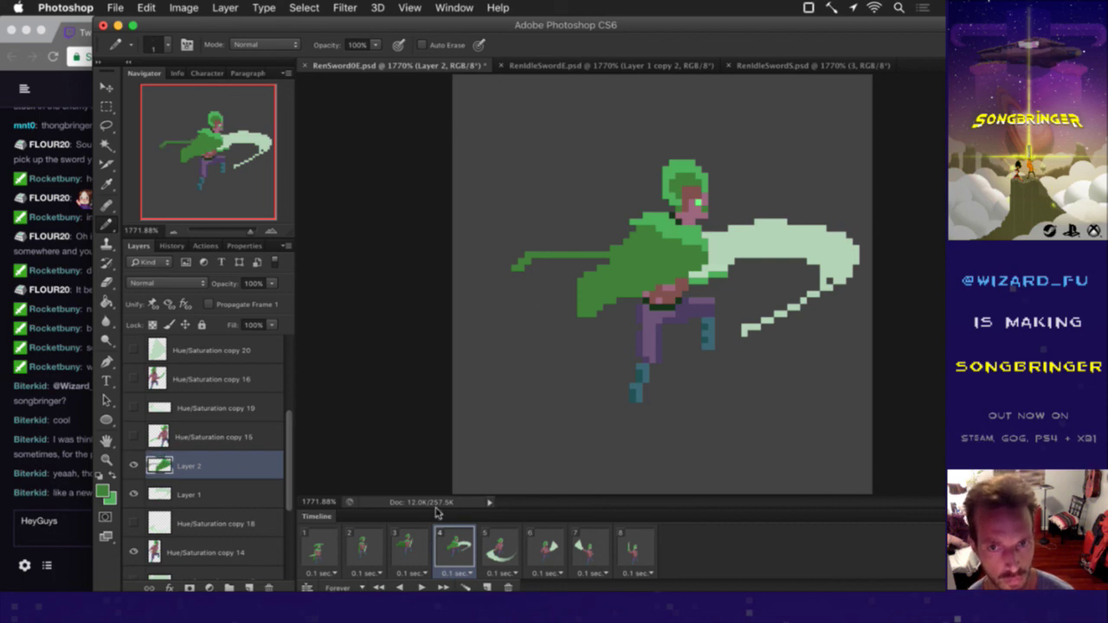
key(e)
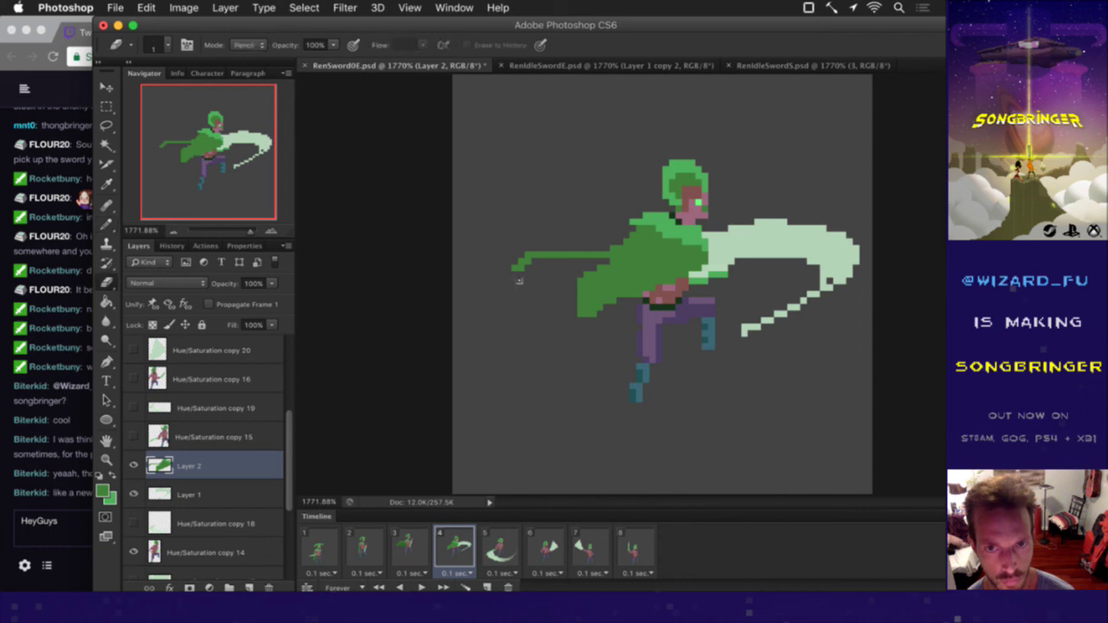
mouse_move(520, 268)
mouse_down()
mouse_move(572, 262)
mouse_move(546, 280)
mouse_move(580, 316)
mouse_move(640, 305)
mouse_move(586, 303)
mouse_move(668, 293)
mouse_move(614, 299)
mouse_move(623, 301)
mouse_move(605, 312)
mouse_move(646, 297)
mouse_move(579, 320)
mouse_move(631, 297)
mouse_move(605, 321)
mouse_up()
key(i)
key(b)
key(e)
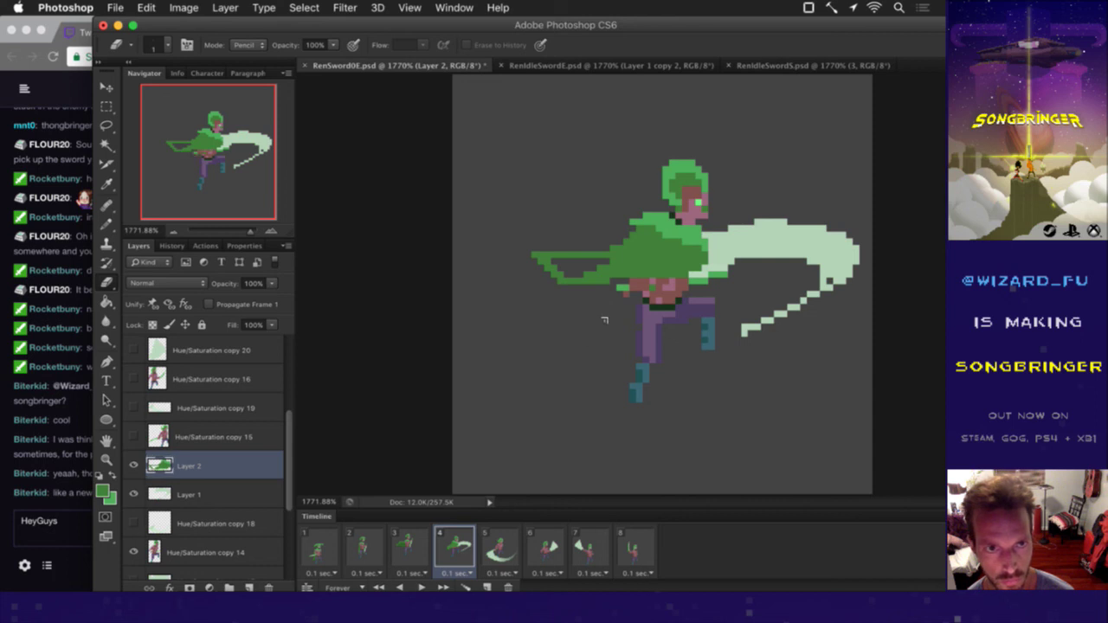
Step: Fill the gap inside the cape's tail outline with the cape green and save the file
key(b)
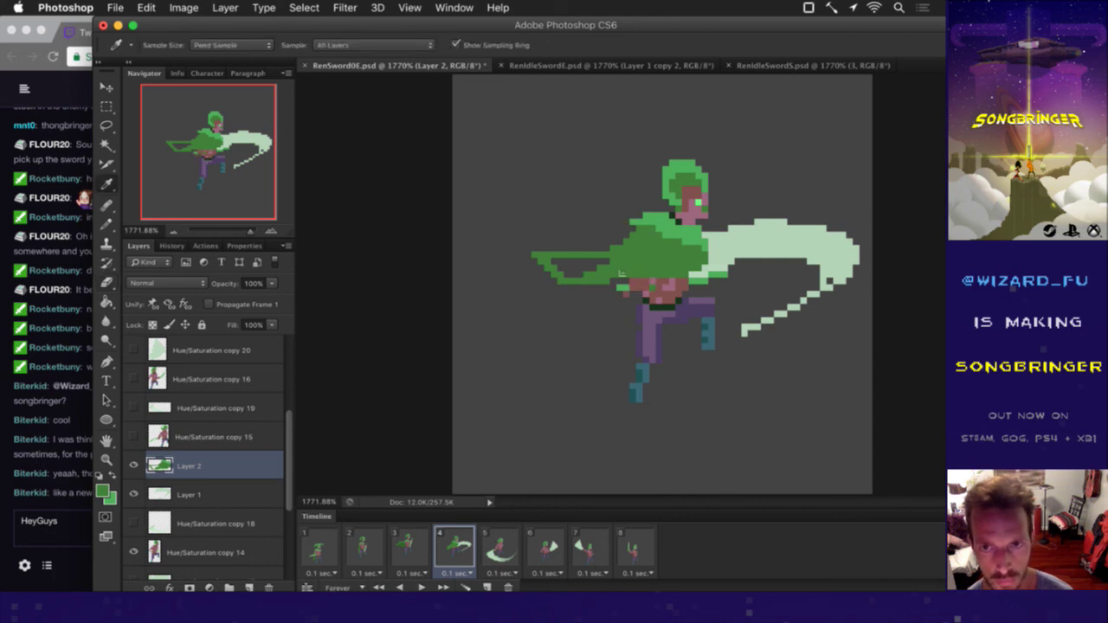
mouse_move(594, 276)
mouse_down()
mouse_move(563, 267)
mouse_move(569, 288)
mouse_move(594, 283)
mouse_move(574, 287)
mouse_up()
key(ctrl+s)
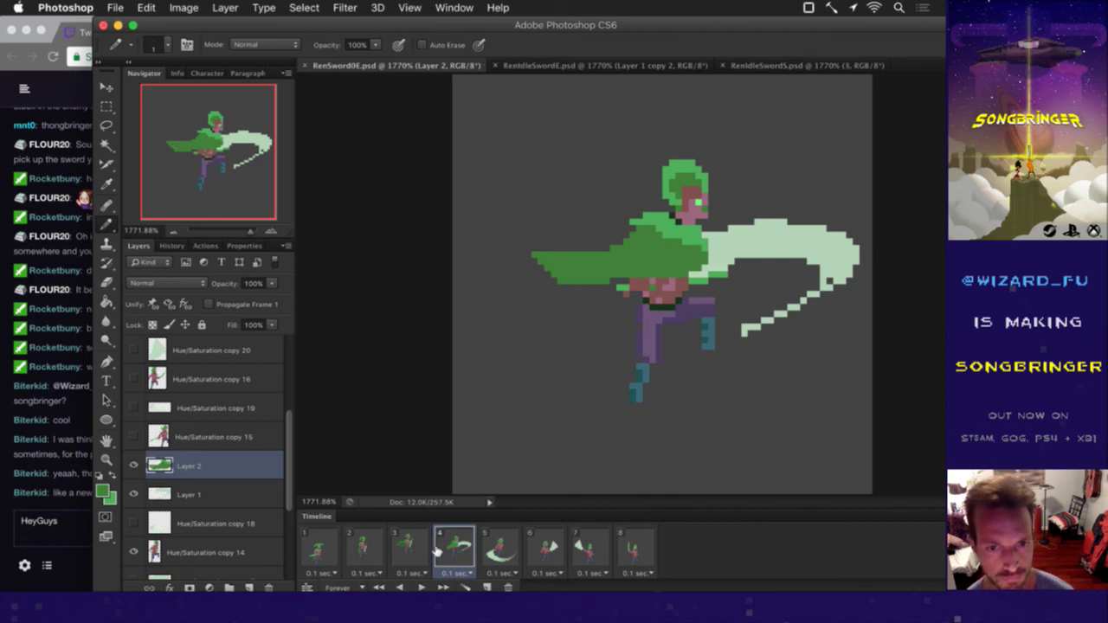
Step: Sample the darkest cape green from frame 3 and shade the underside of frame 4's cape with it
click(409, 544)
key(i)
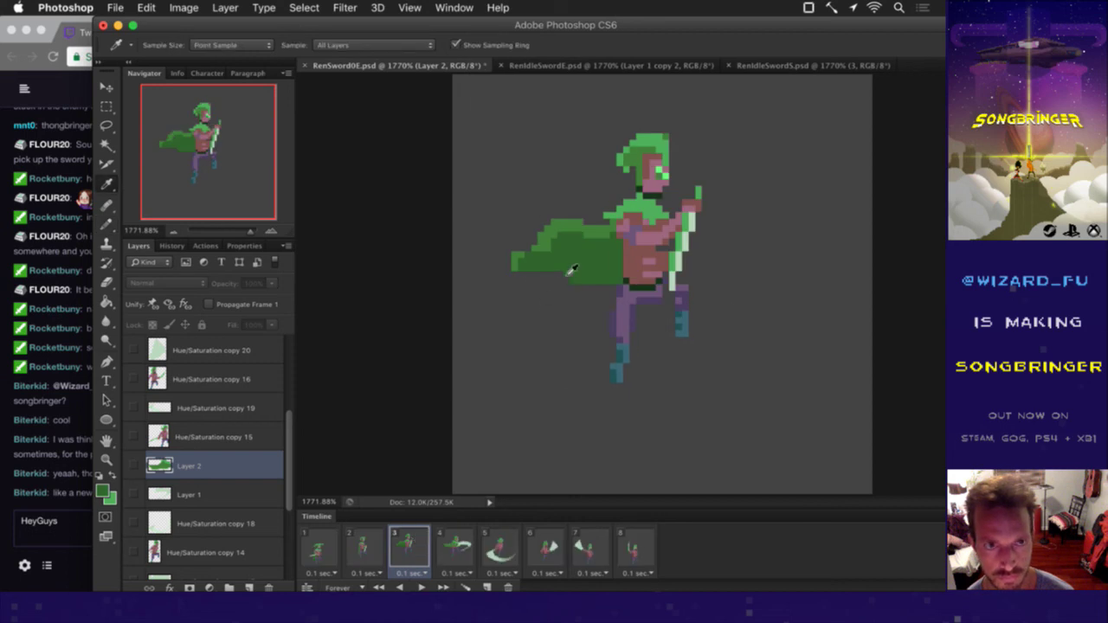
key(b)
click(459, 544)
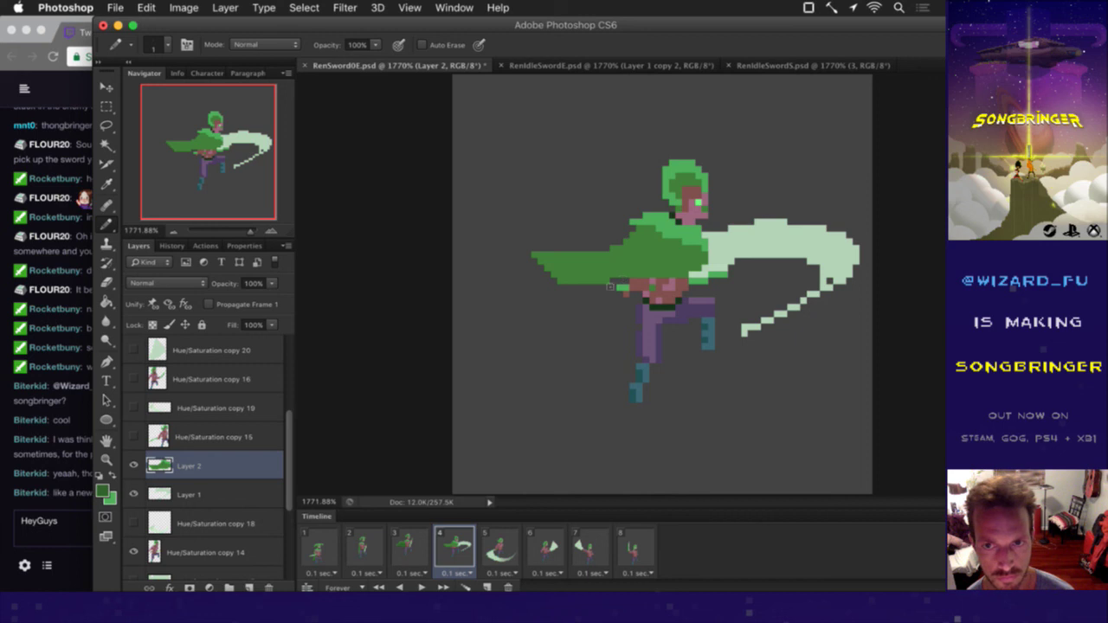
mouse_move(561, 296)
mouse_down()
mouse_move(622, 295)
mouse_move(655, 277)
mouse_move(677, 287)
mouse_up()
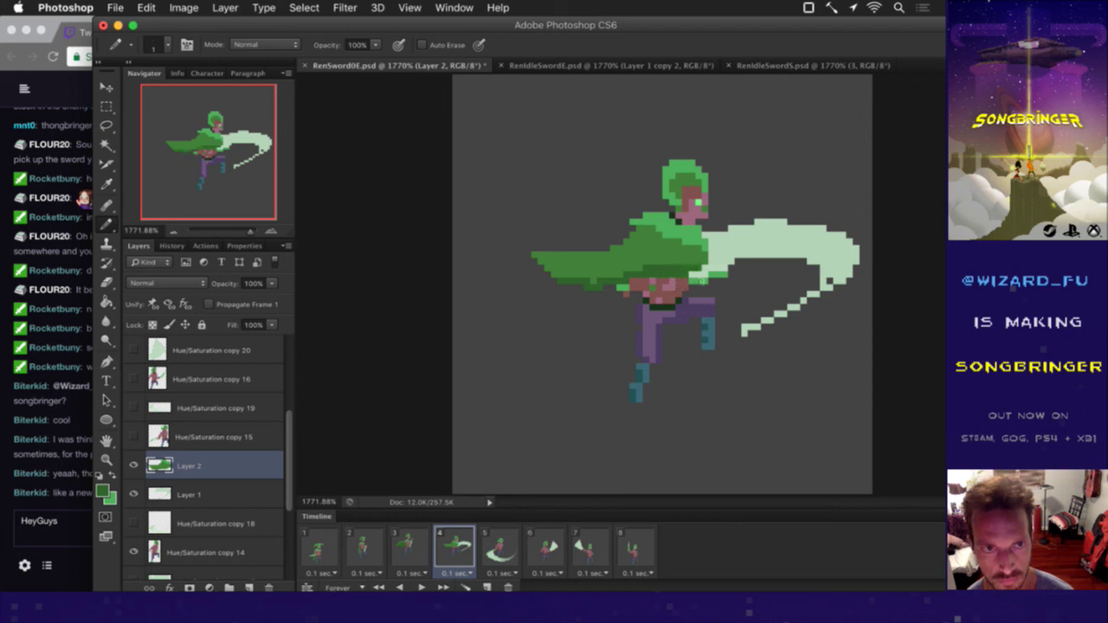
Step: Sample the cape's medium green and build up the end of the tail into a raised, rounded tip
alt+click(643, 245)
mouse_move(630, 252)
mouse_down()
mouse_move(611, 242)
mouse_move(569, 251)
mouse_up()
key(super+z)
mouse_move(541, 262)
mouse_down()
mouse_move(583, 270)
mouse_move(556, 265)
mouse_up()
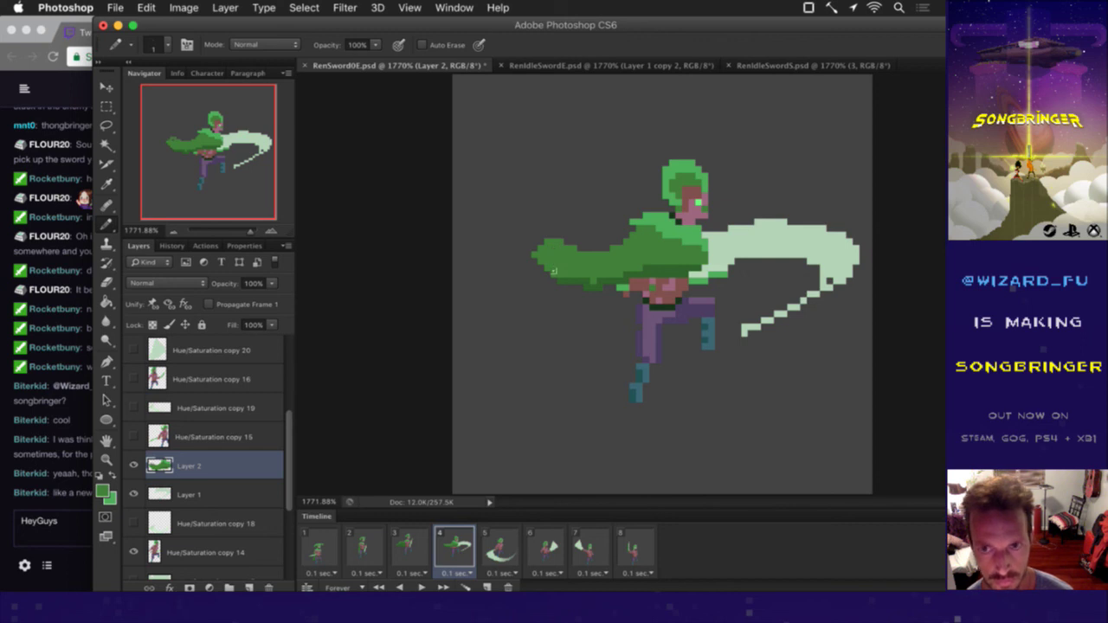
Step: Erase the cape over the chest and front arm, and touch up its inner edge with the sampled dark green
key(i)
key(b)
drag(693, 271, 681, 268)
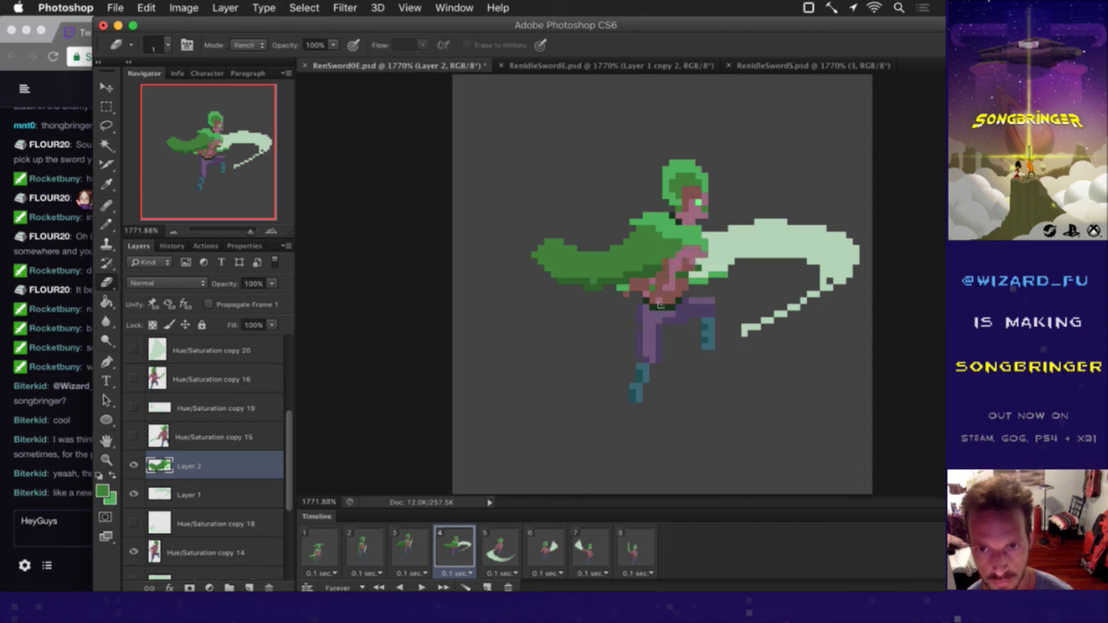
key(b)
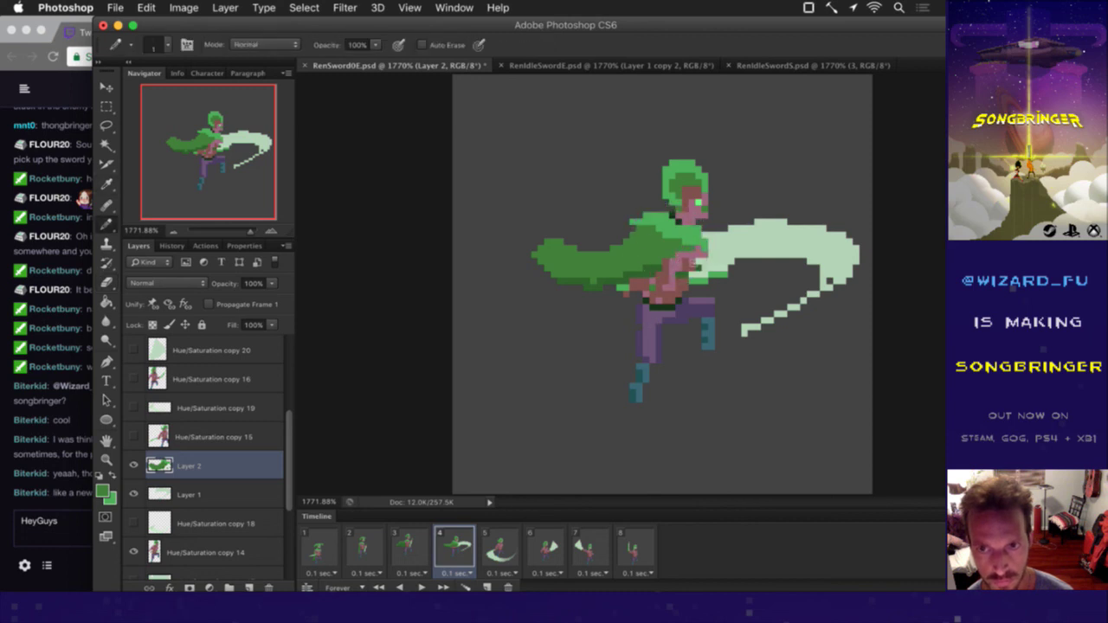
alt+click(650, 271)
drag(666, 270, 674, 262)
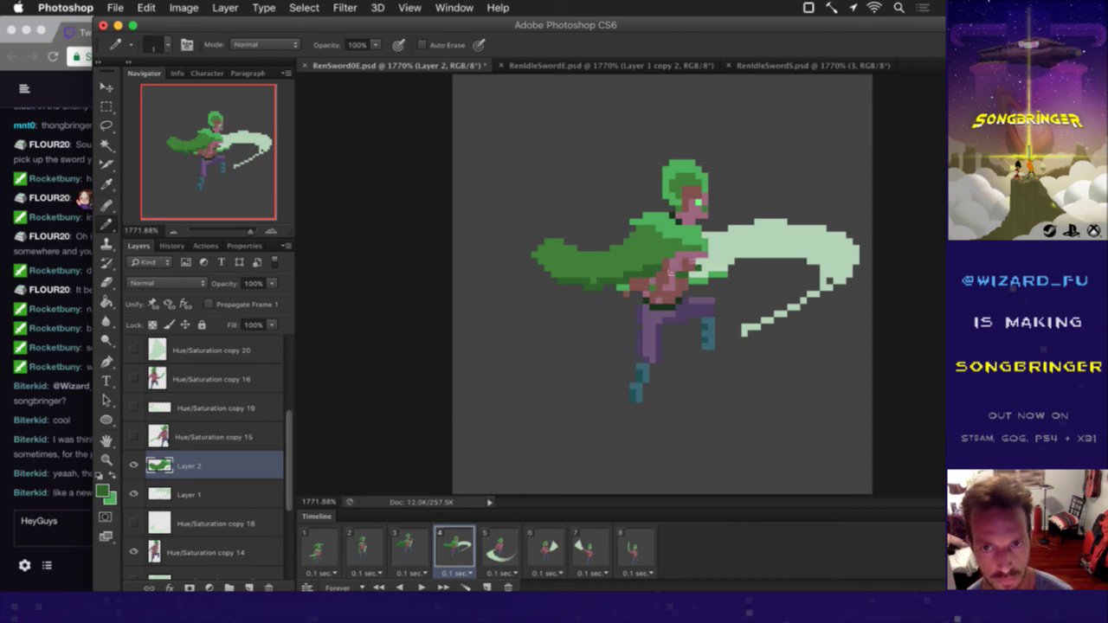
alt+click(659, 271)
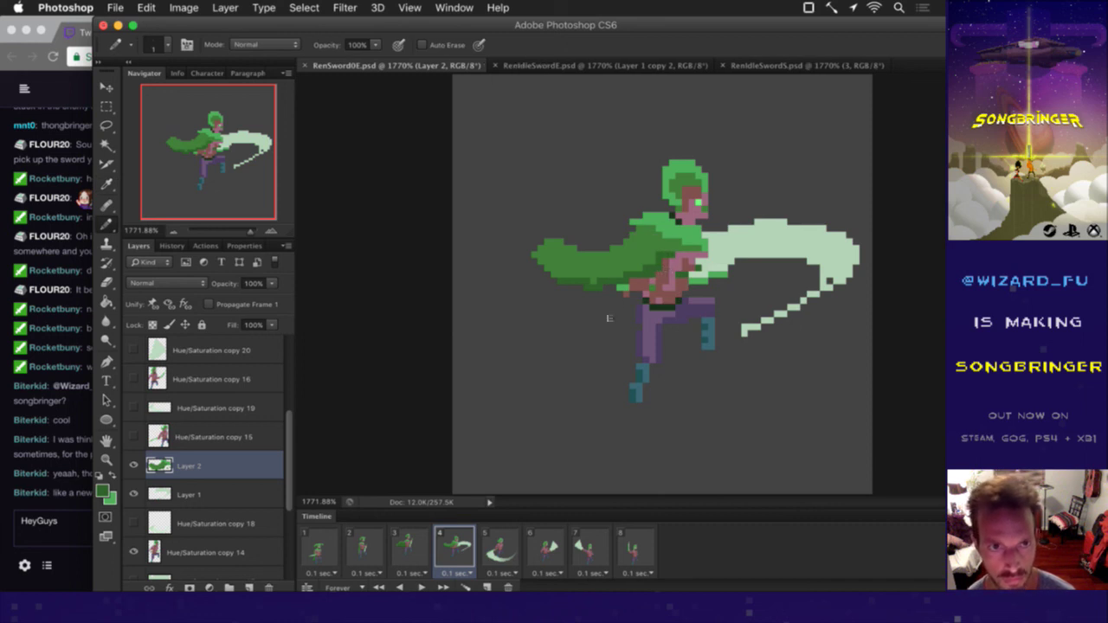
Step: Flip between frames 2, 3 and 4 to compare the cape's shape and motion
click(415, 540)
click(451, 543)
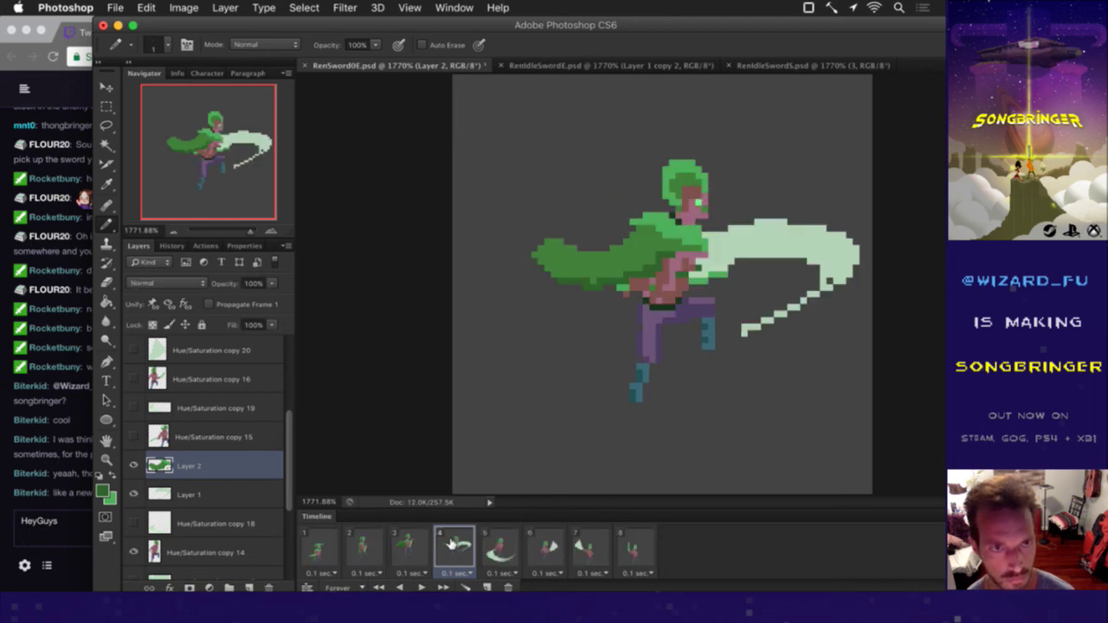
click(413, 543)
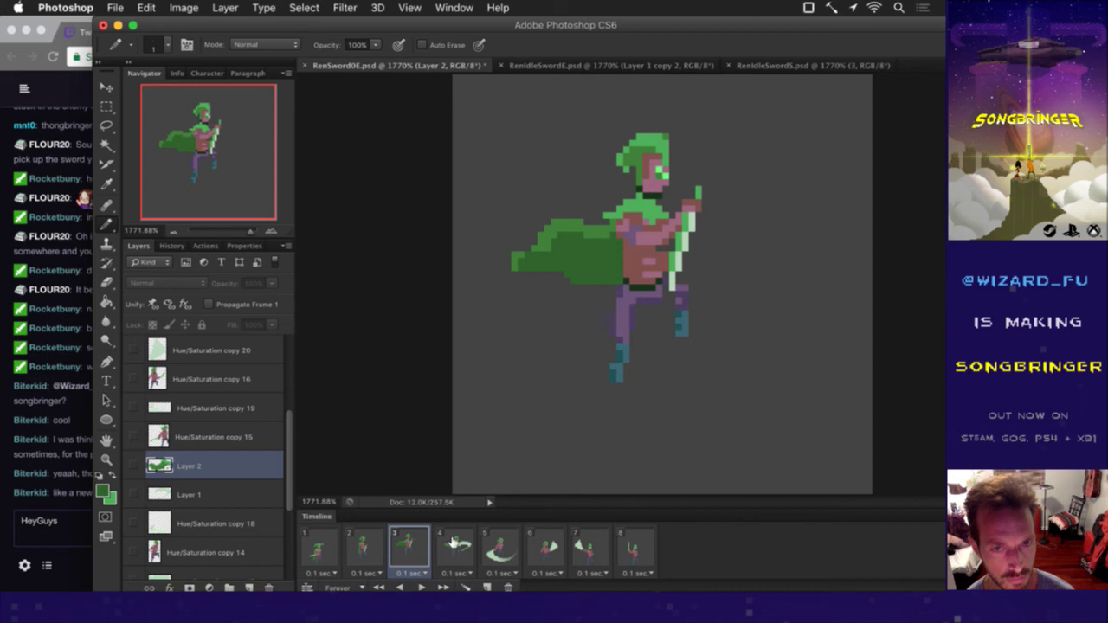
click(454, 543)
click(354, 542)
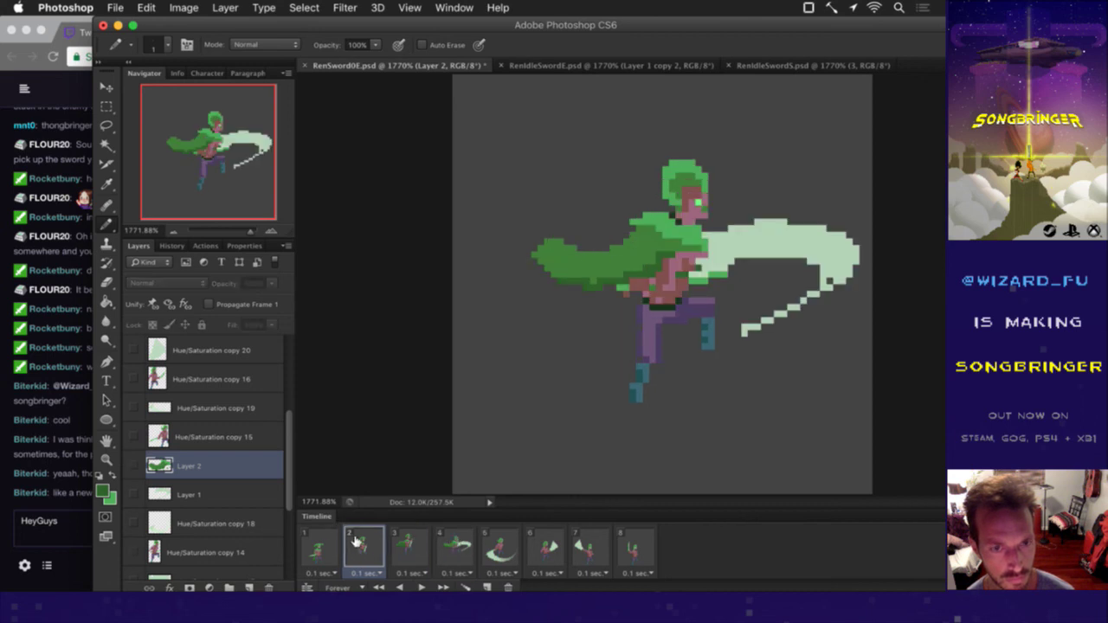
click(399, 543)
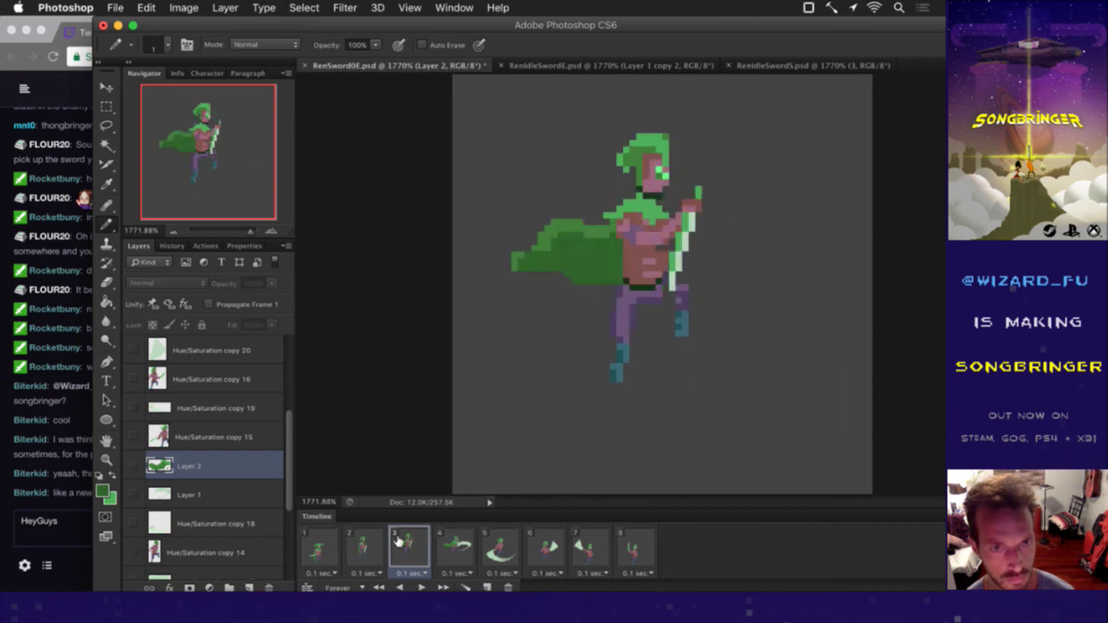
click(448, 549)
Step: Play the animation from frame 1, stop it, and inspect frames 4 and 5
click(326, 543)
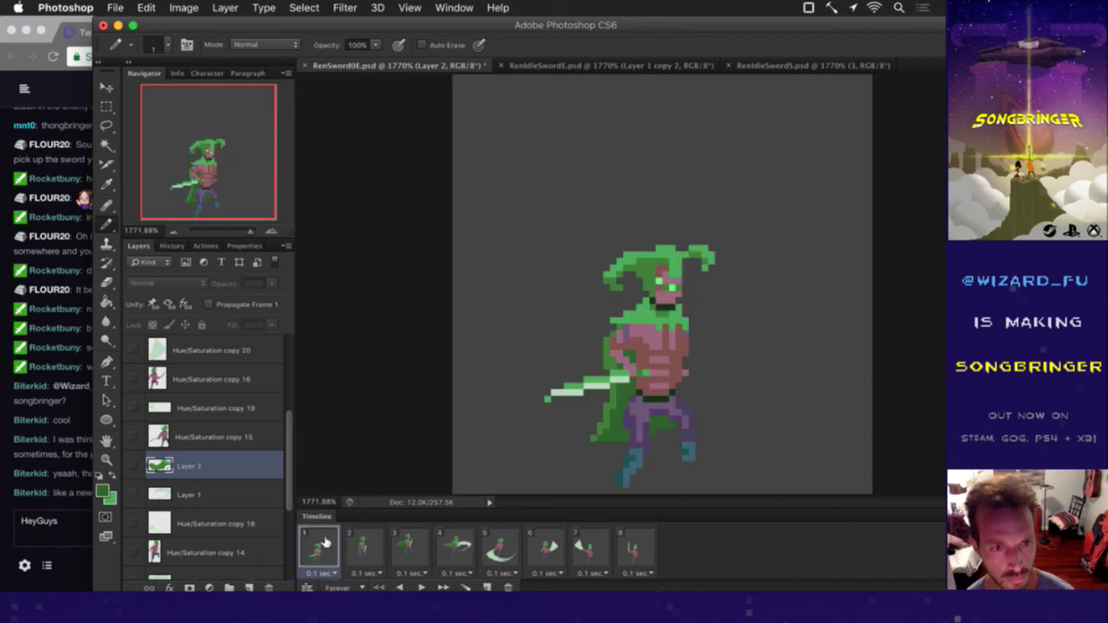
click(421, 583)
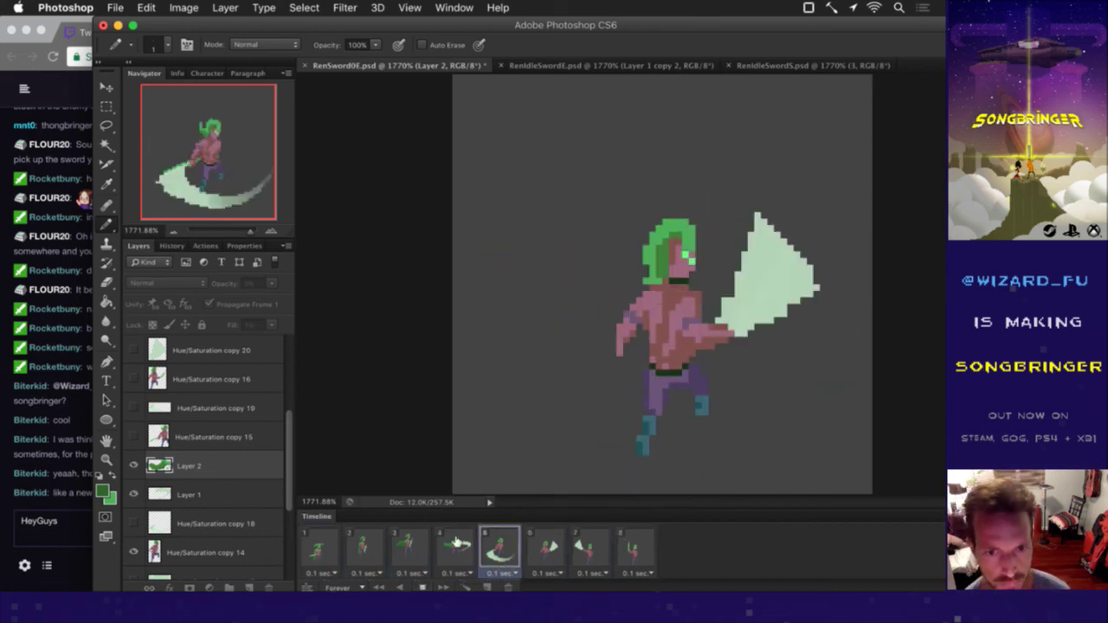
key(space)
click(457, 543)
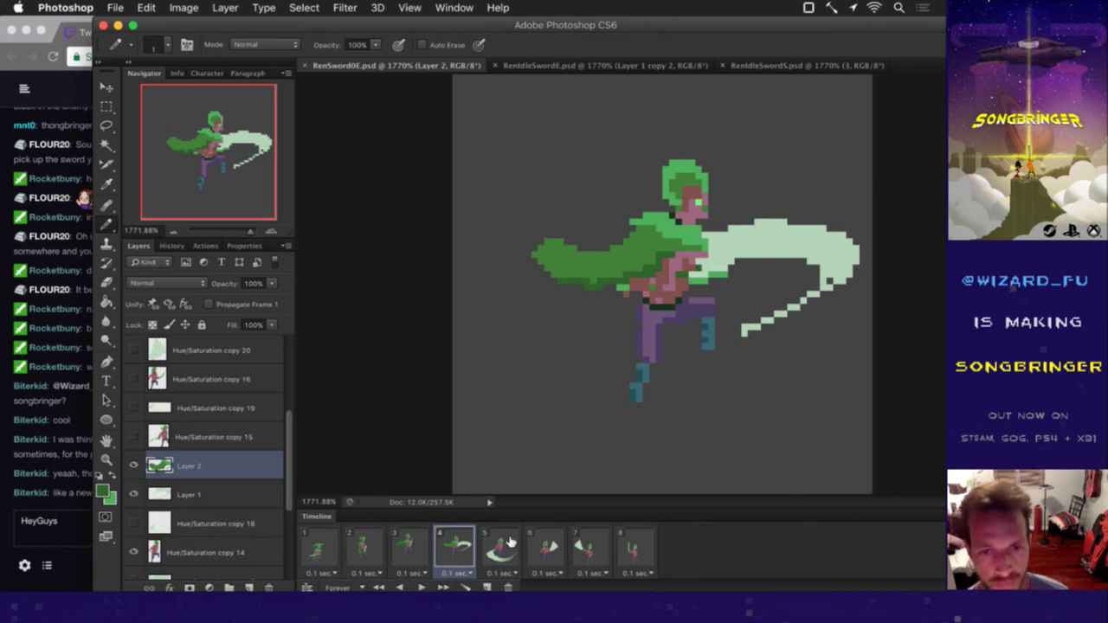
click(510, 542)
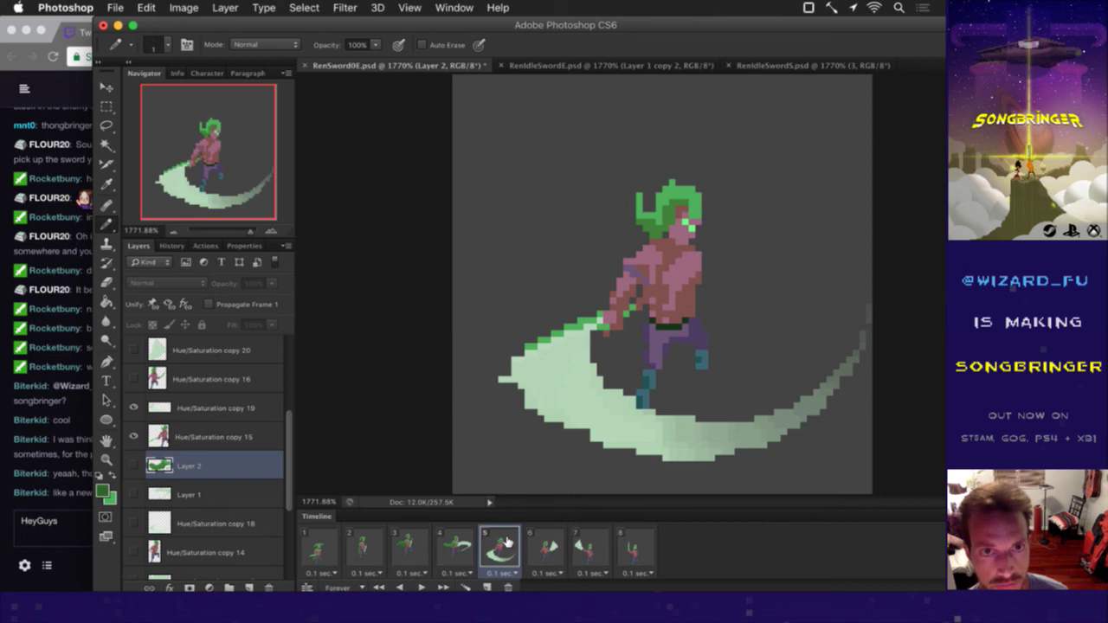
Step: Switch to Gameshow to check the stream status, and return to Photoshop
key(F4)
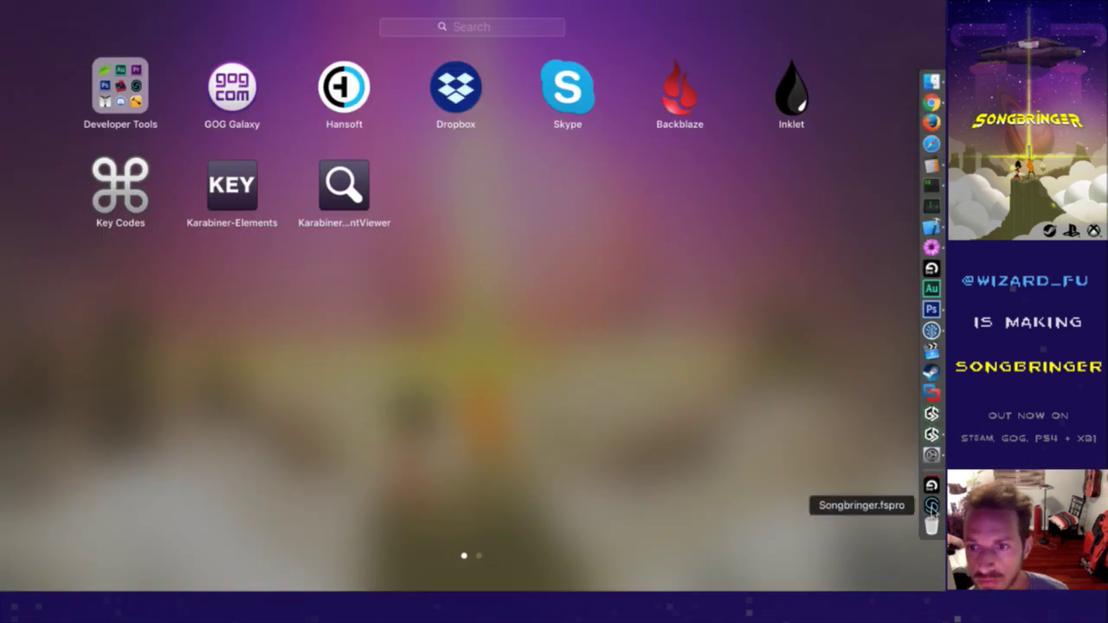
click(931, 435)
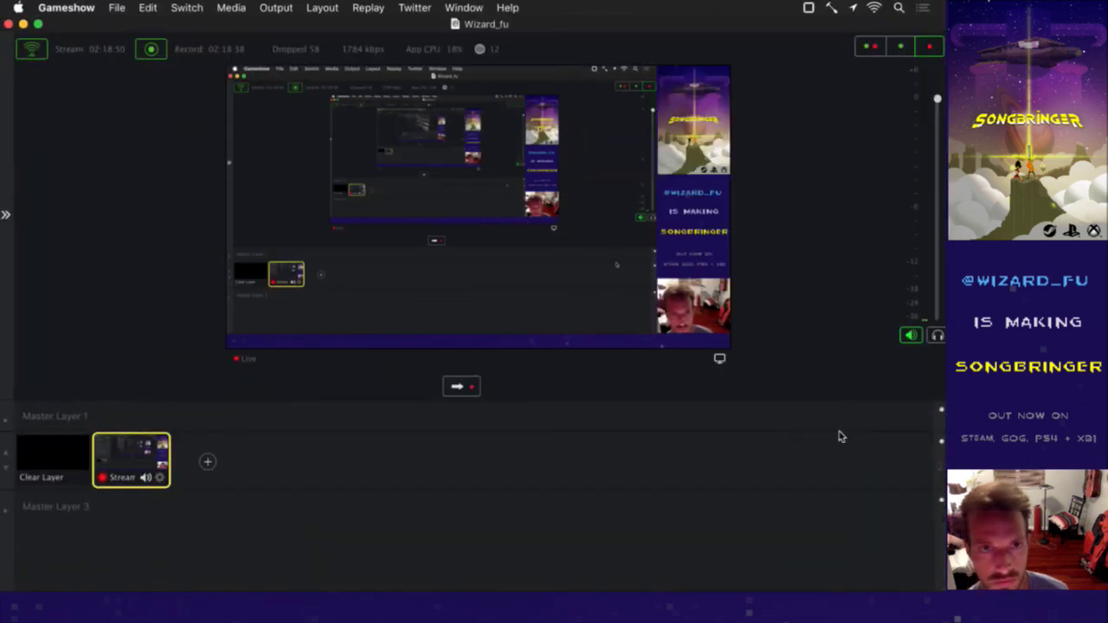
click(23, 23)
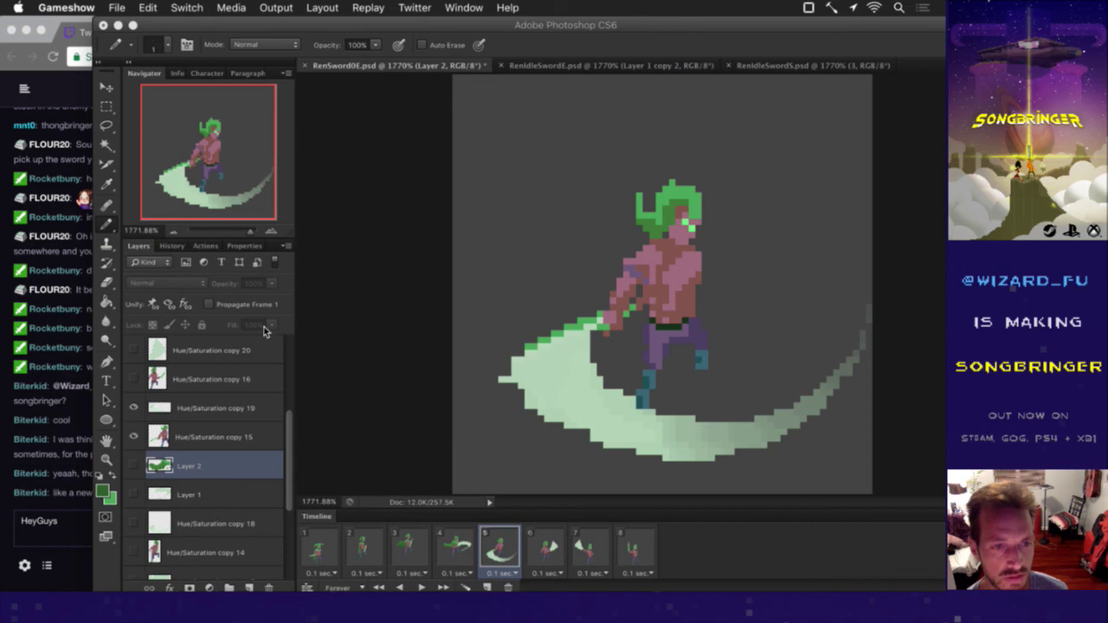
click(388, 315)
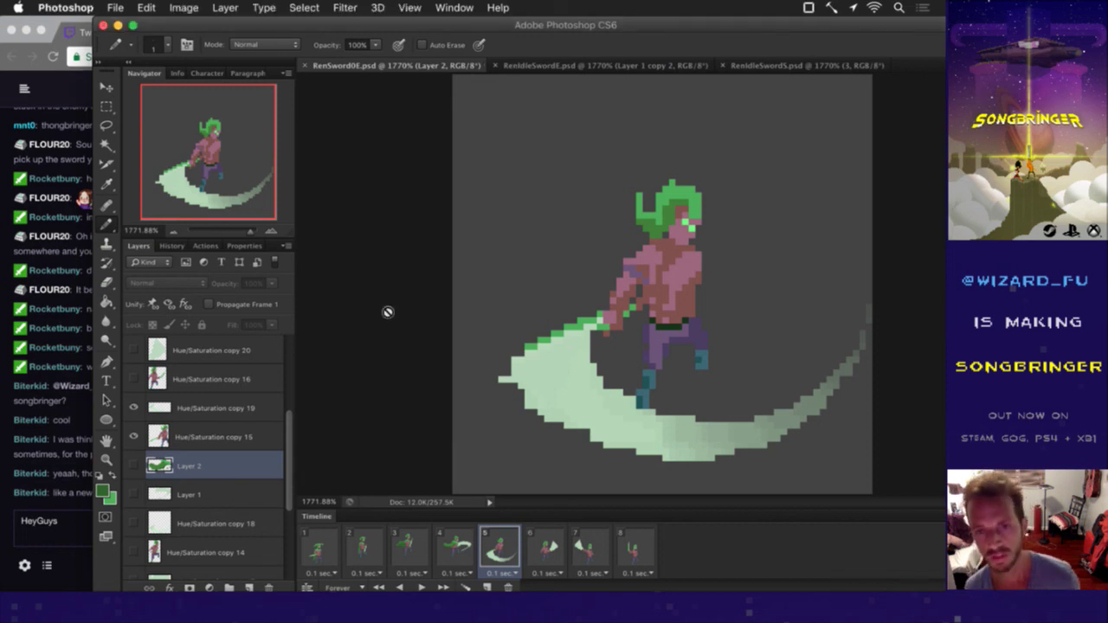
Step: Show frame 4, read the latest Twitch chat message in Chrome, and return to Photoshop
click(470, 544)
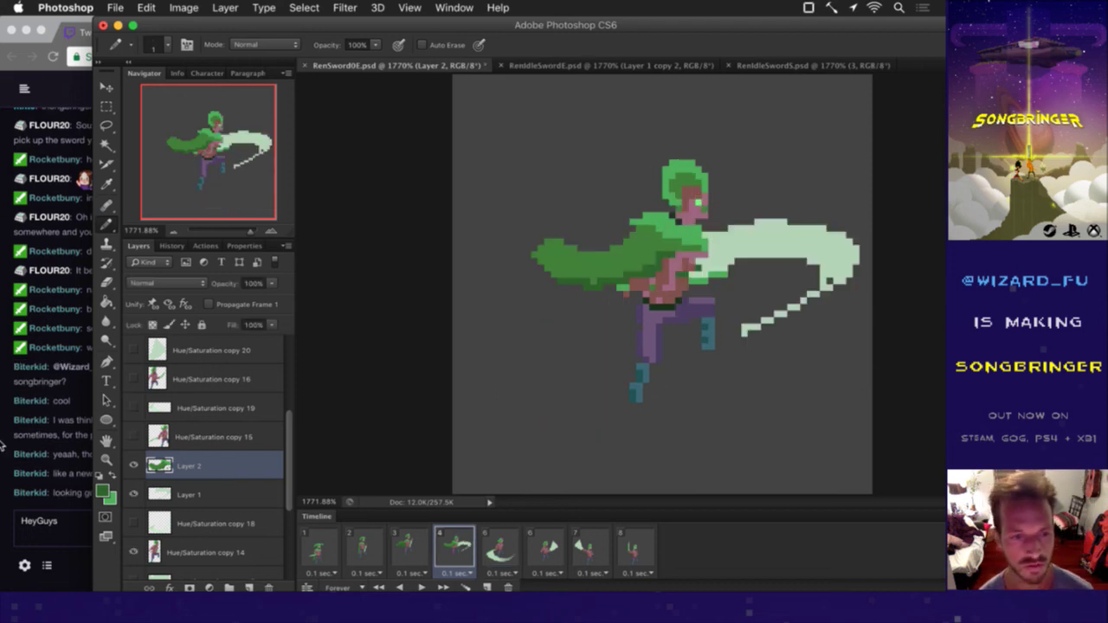
click(67, 487)
drag(67, 492, 122, 493)
click(136, 493)
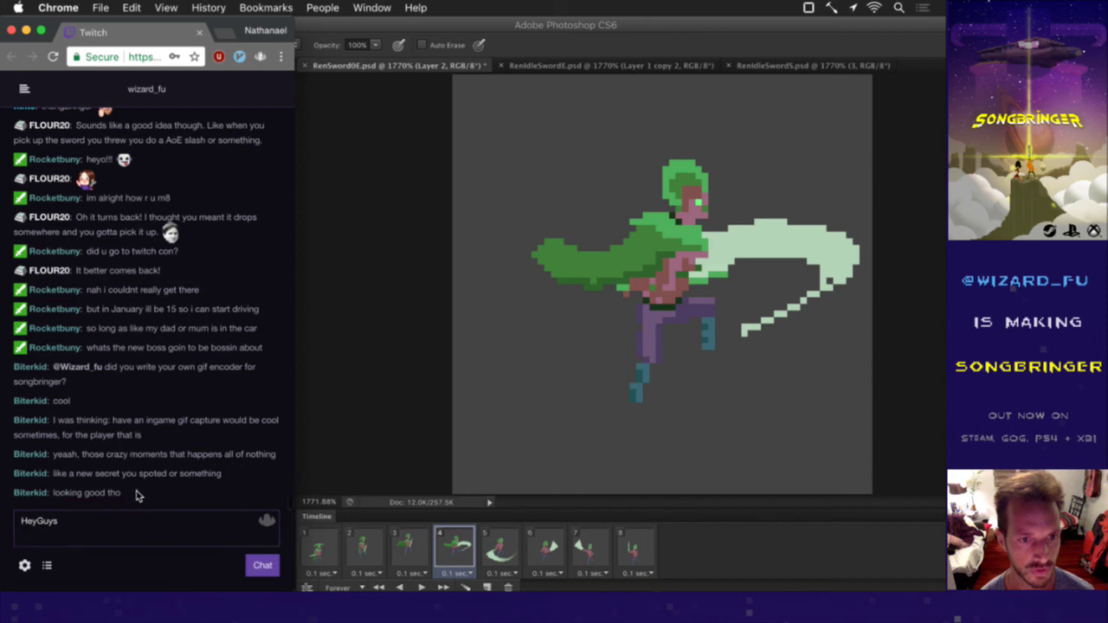
click(392, 402)
Step: Step through frames 1, 2 and 3 and compare their poses and capes with frame 4
click(364, 541)
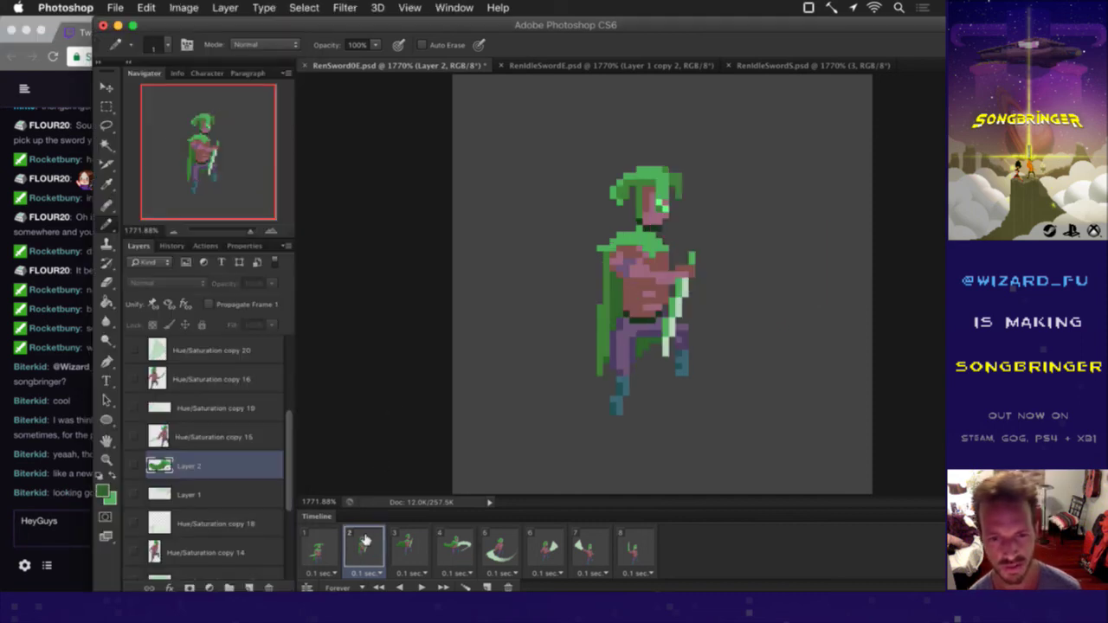
click(409, 553)
click(355, 555)
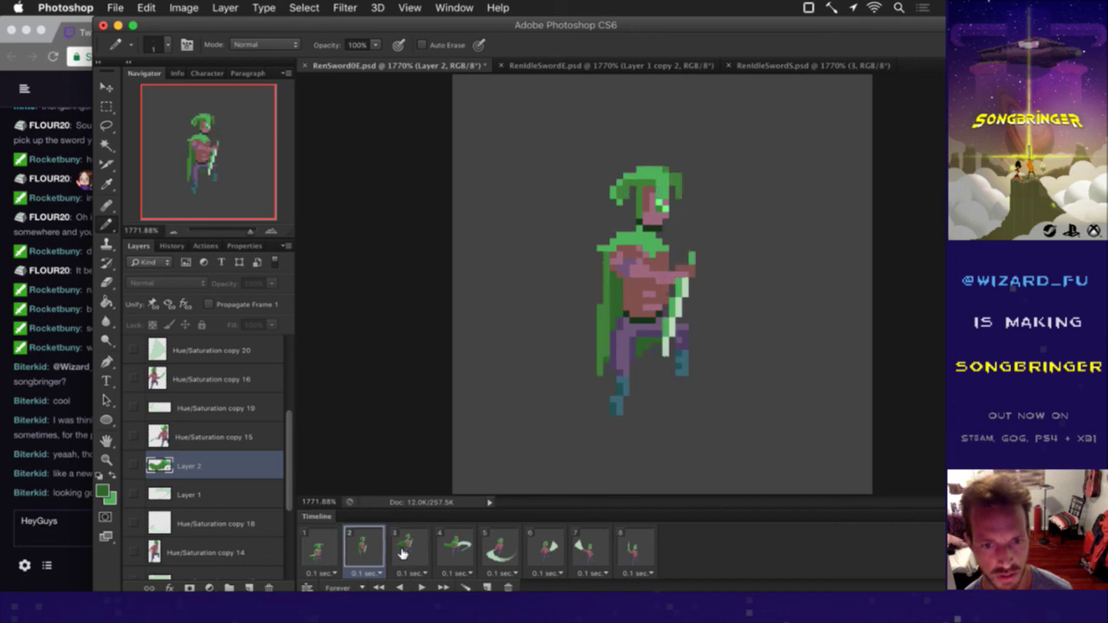
click(402, 554)
click(379, 554)
click(322, 549)
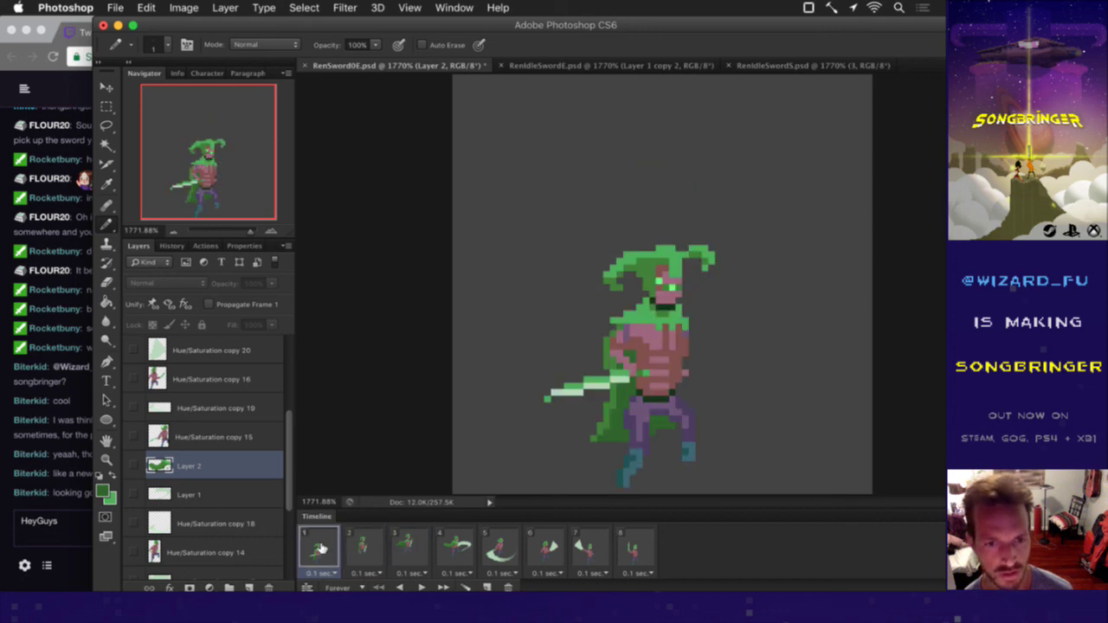
click(445, 553)
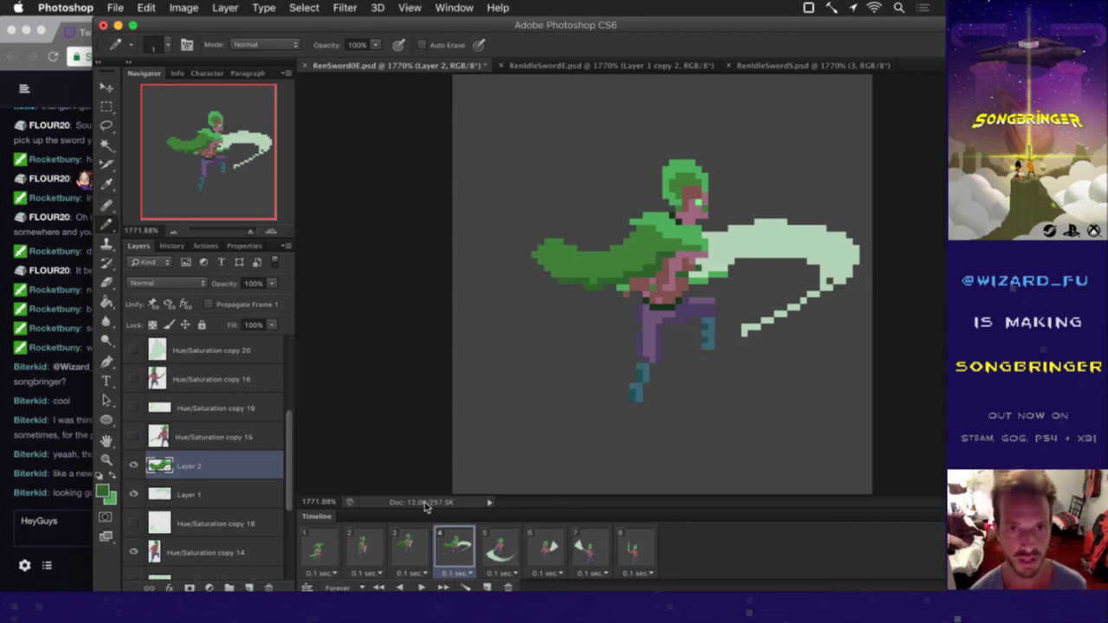
click(409, 555)
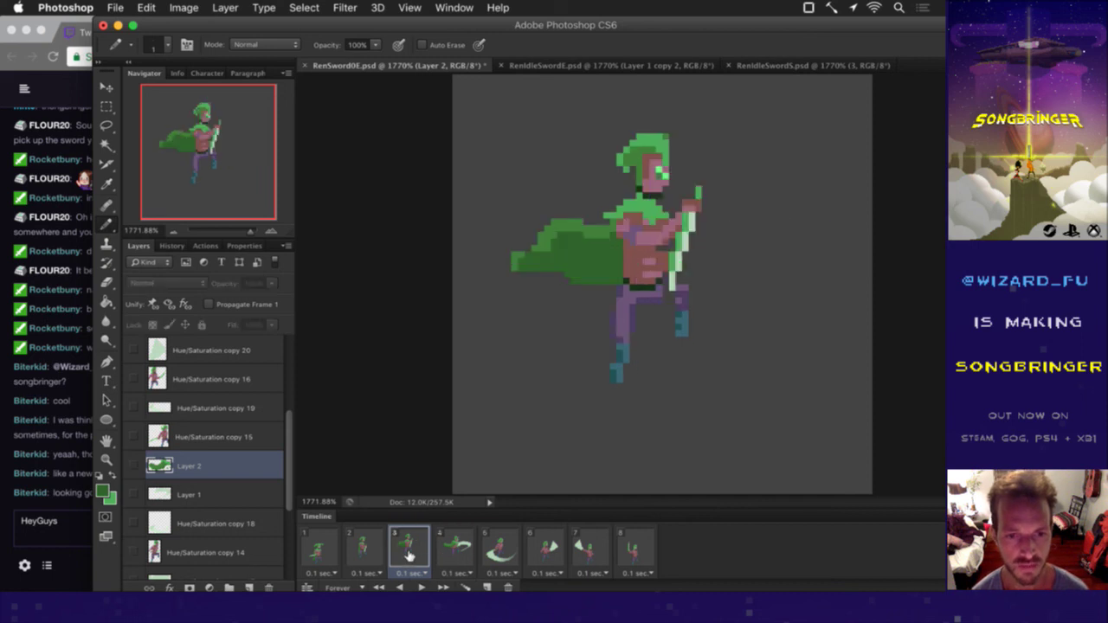
click(444, 551)
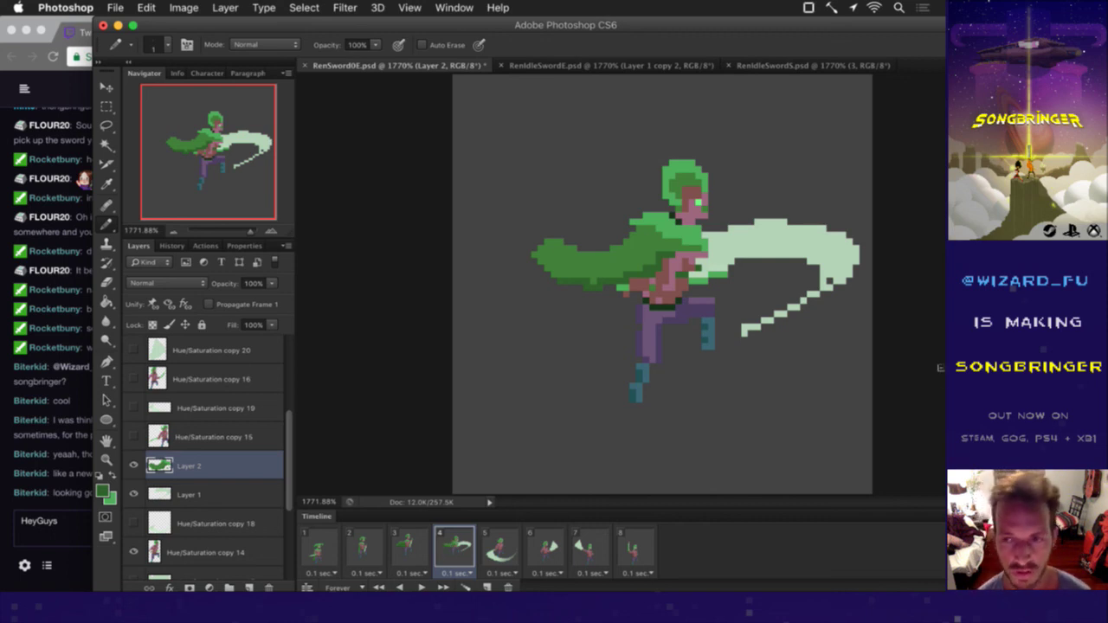
Step: Open Launchpad to reach another application
key(F4)
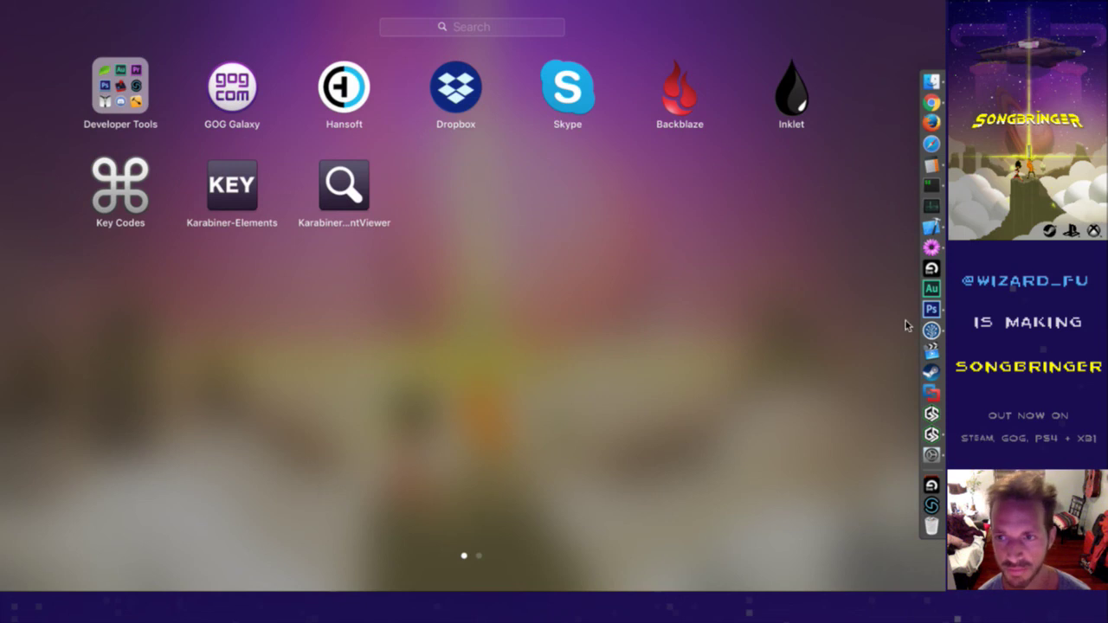